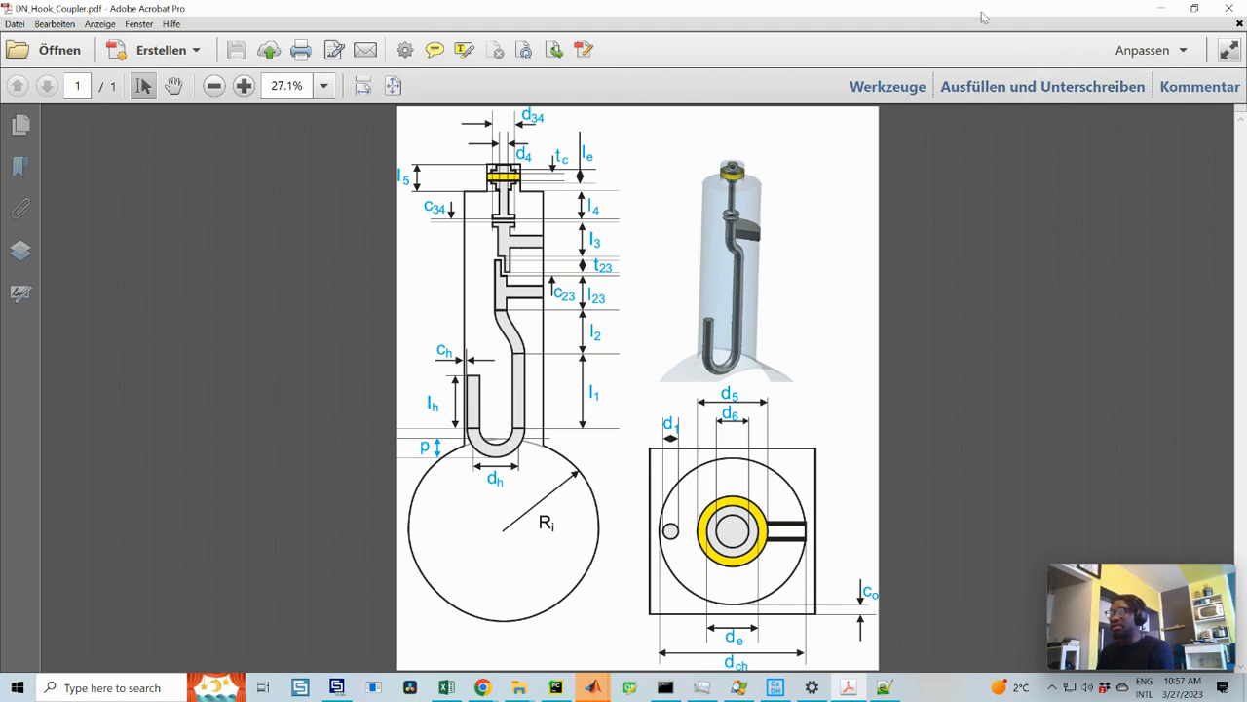
# - Switch to CST Studio Suite and create a new 3D Simulation project of the High Frequency type
pyautogui.moveTo(897, 22); pyautogui.dragTo(1246, 78)
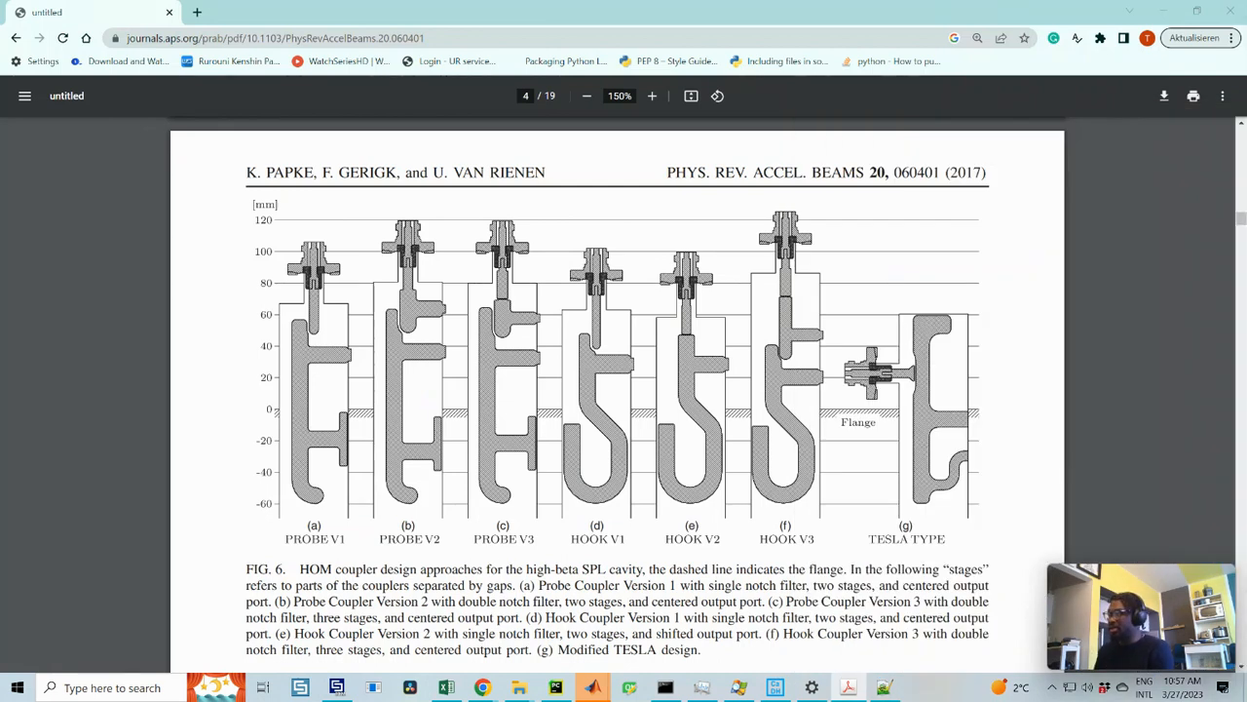
pyautogui.click(336, 687)
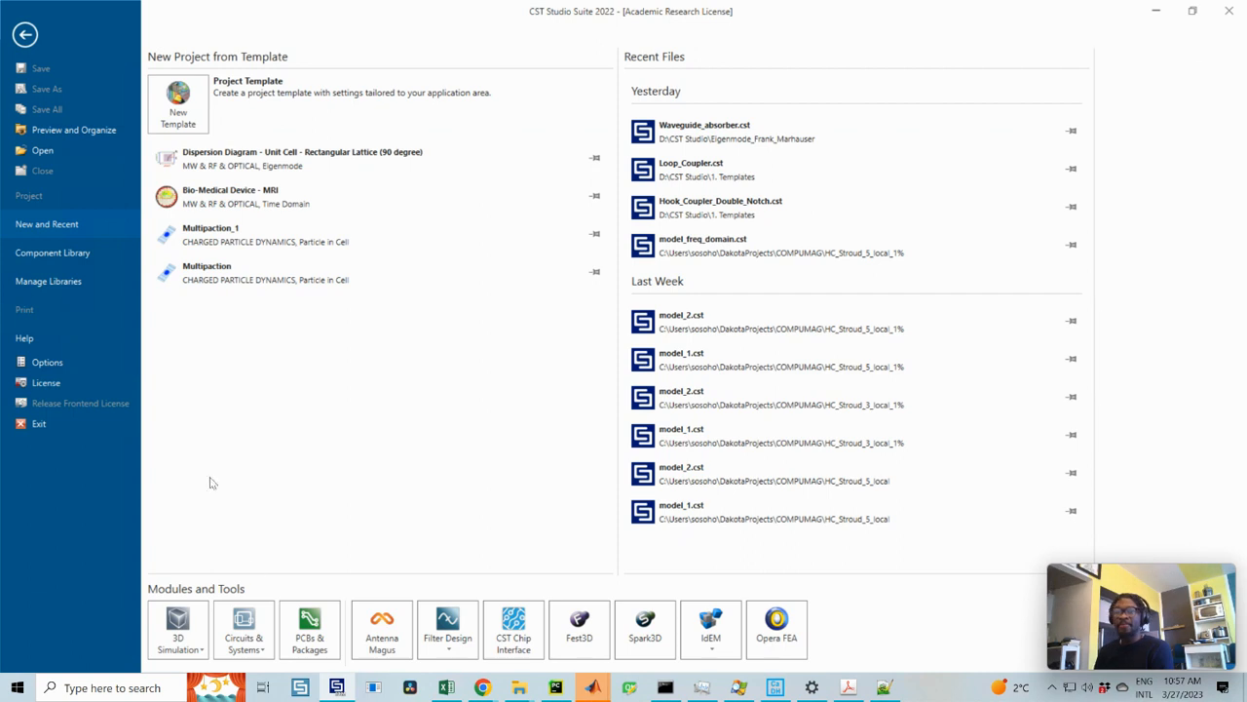
pyautogui.click(177, 629)
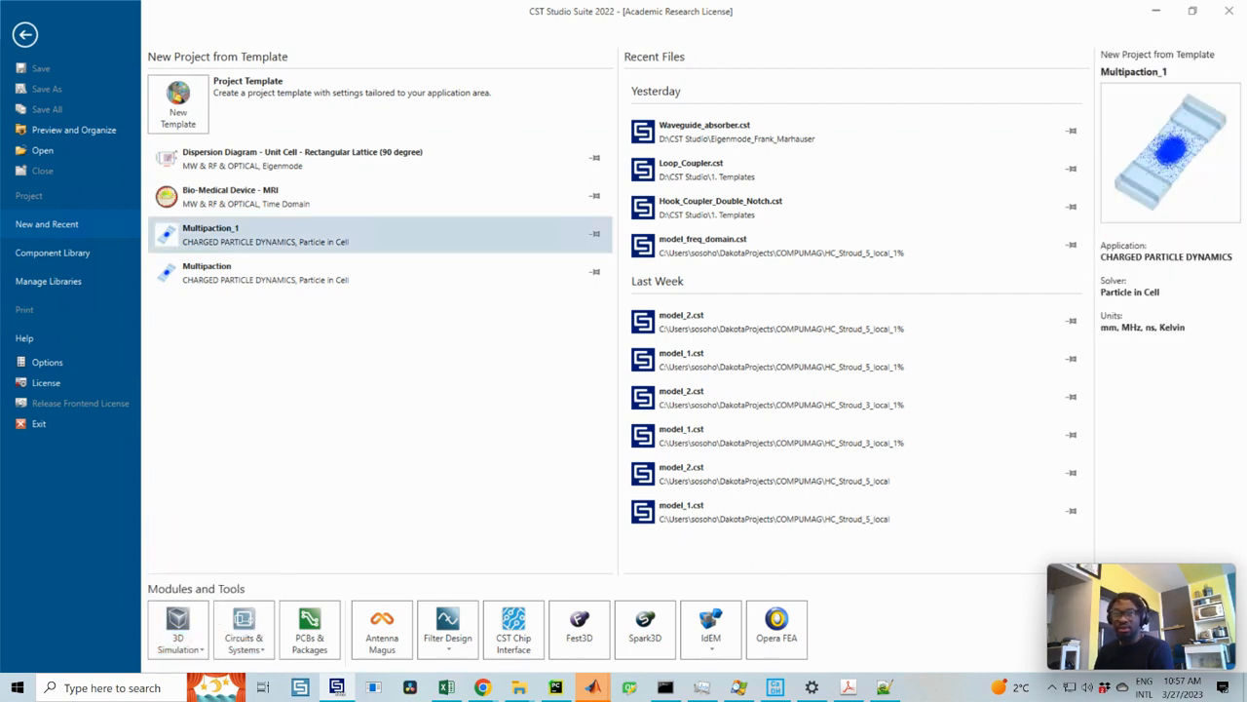
pyautogui.click(190, 638)
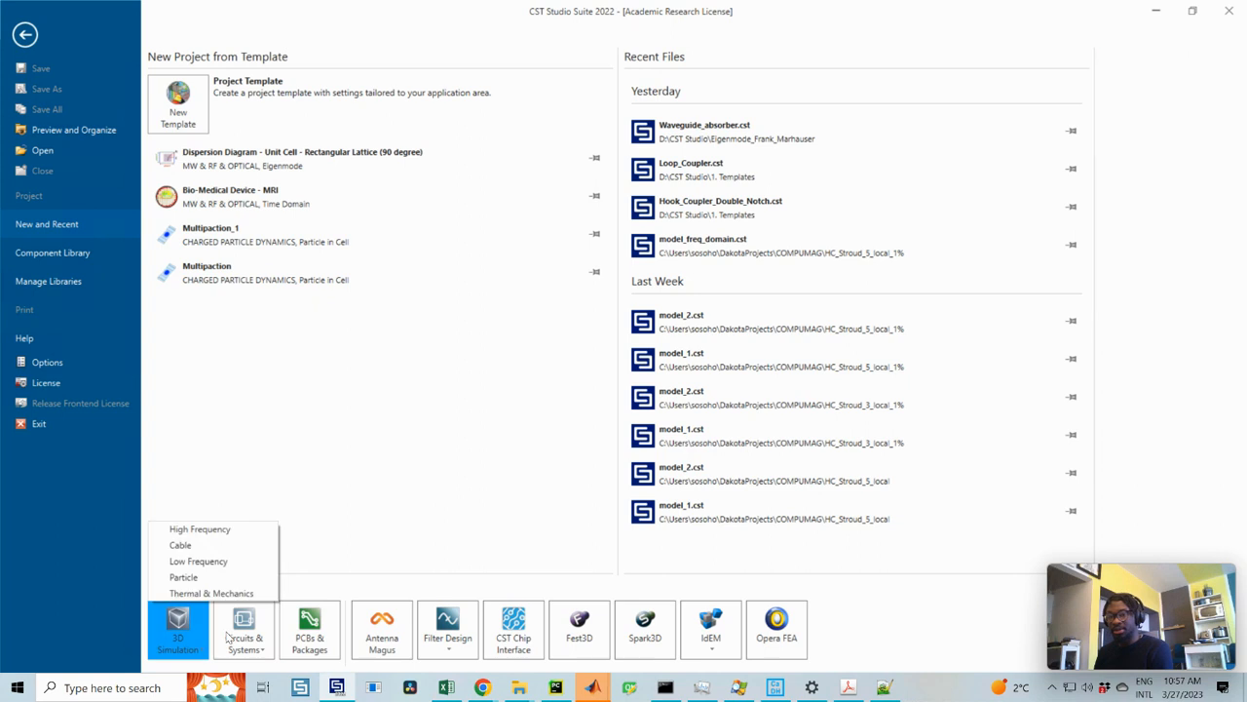
pyautogui.click(199, 528)
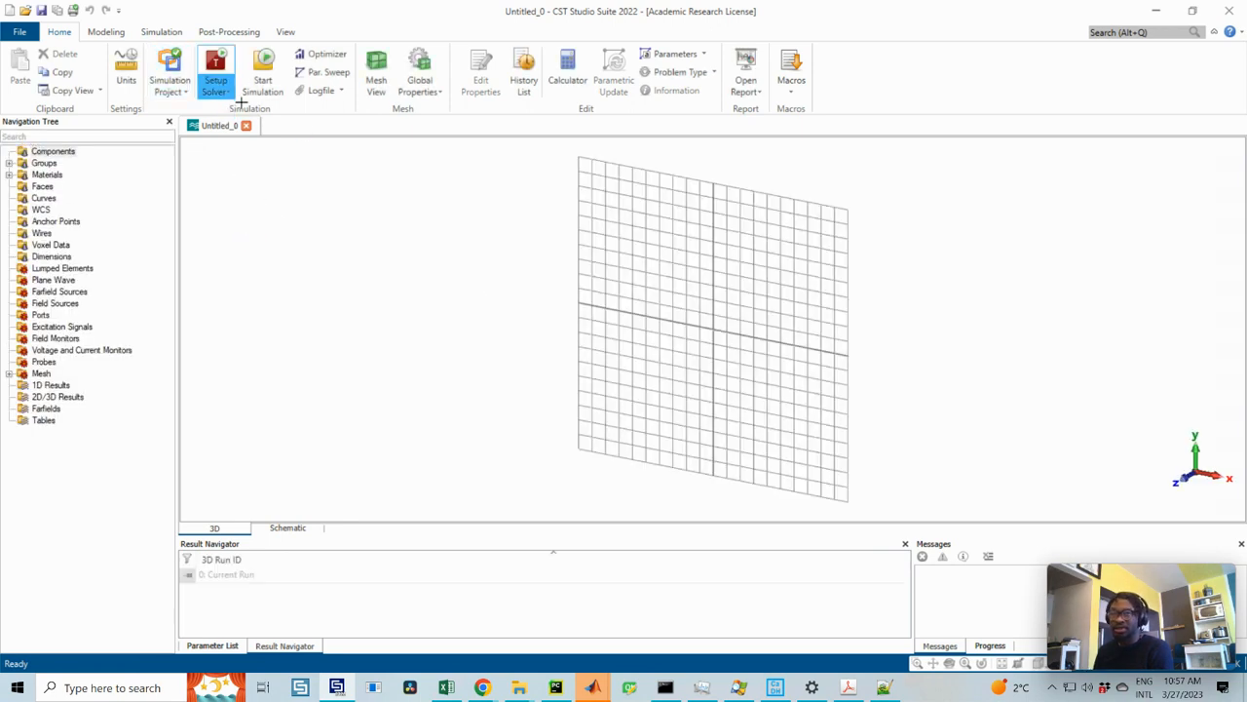
# - Set the new project's solver to the Frequency Domain Solver
pyautogui.click(222, 91)
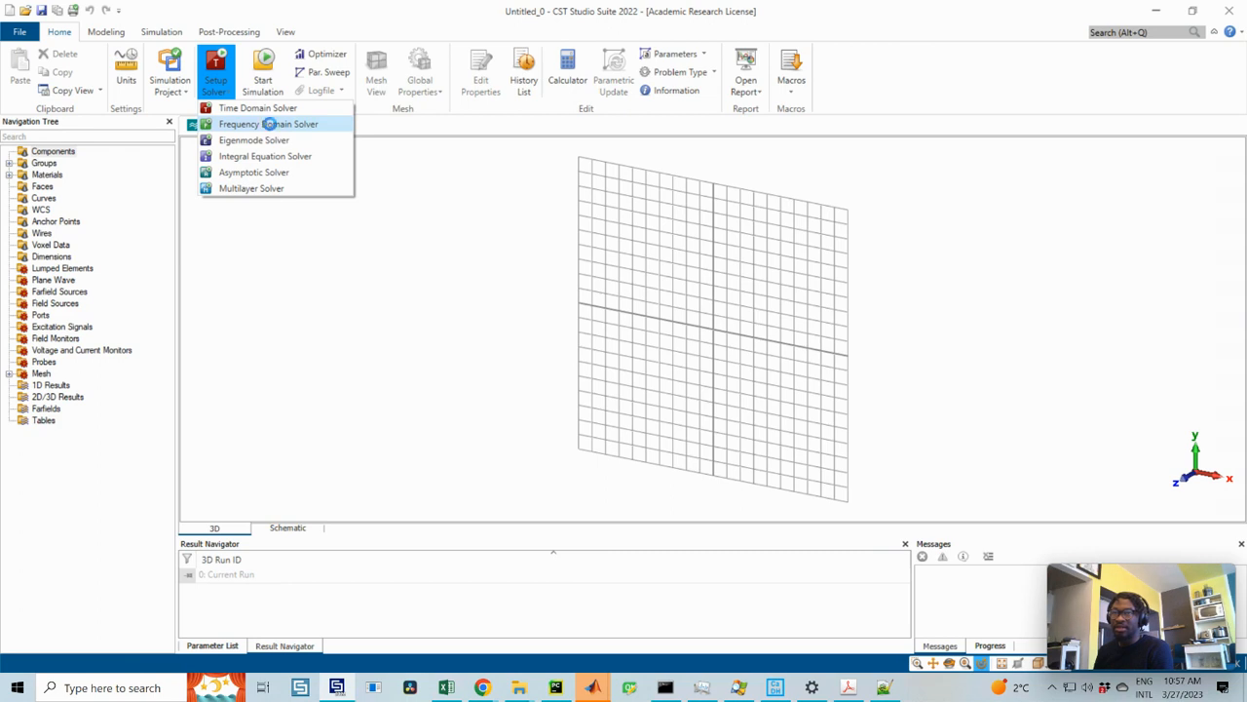
pyautogui.click(269, 126)
pyautogui.moveTo(1082, 582)
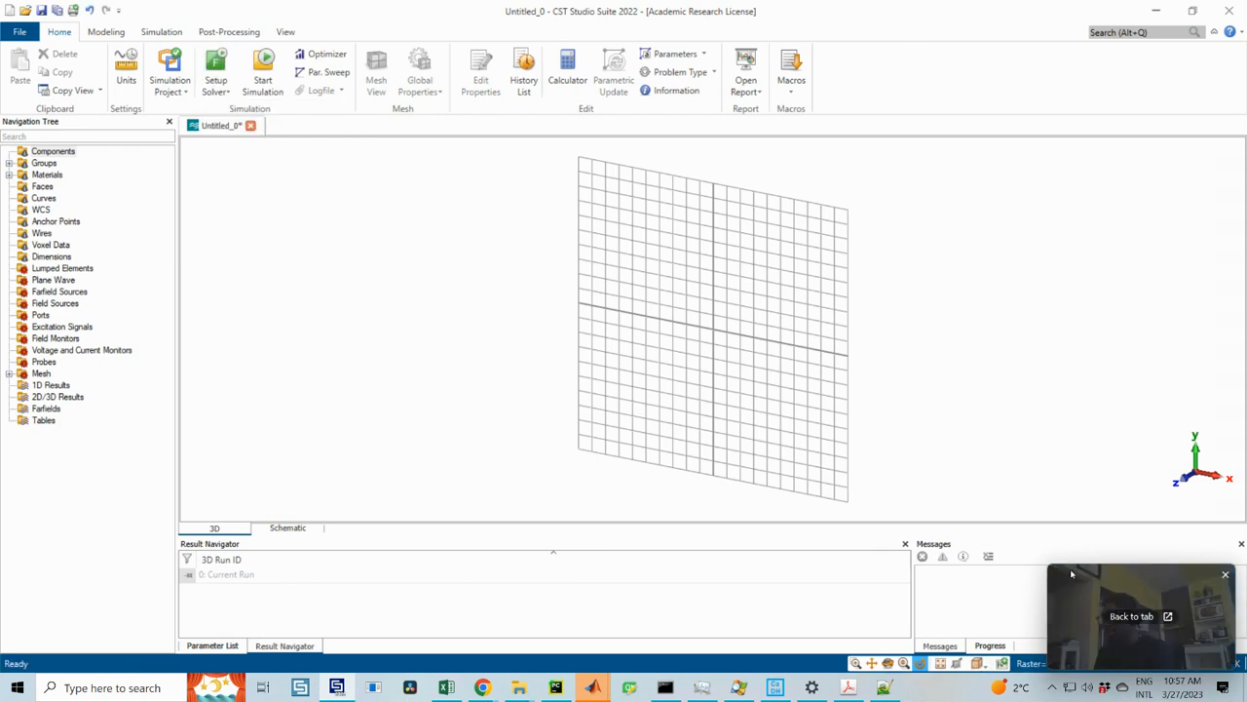
pyautogui.moveTo(1072, 574); pyautogui.dragTo(1081, 526)
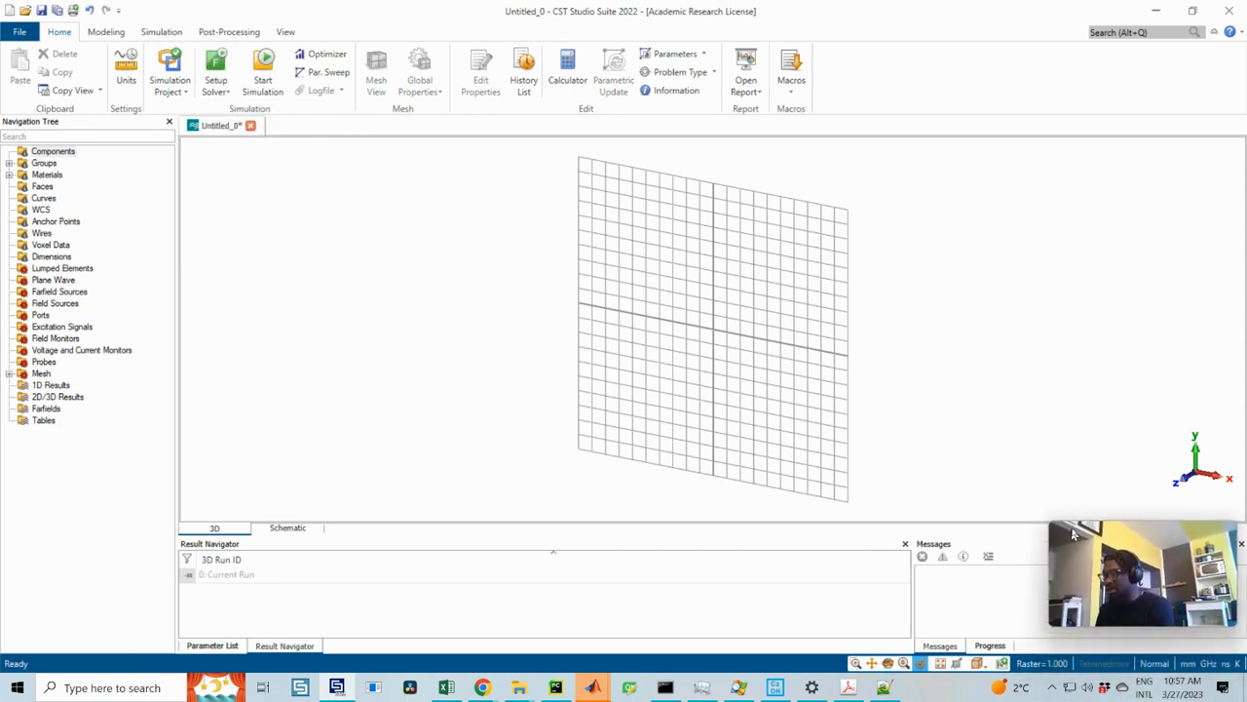
# - Set the project's frequency unit to MHz
pyautogui.click(1218, 664)
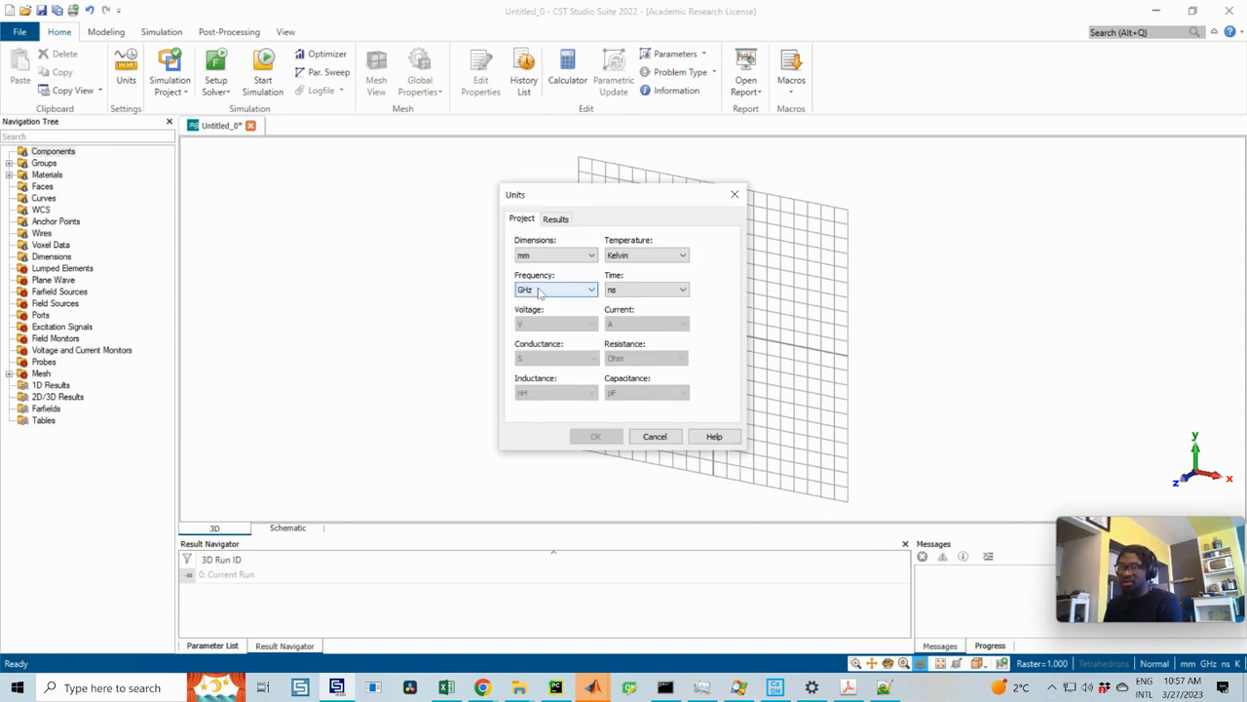
pyautogui.click(553, 290)
pyautogui.click(532, 321)
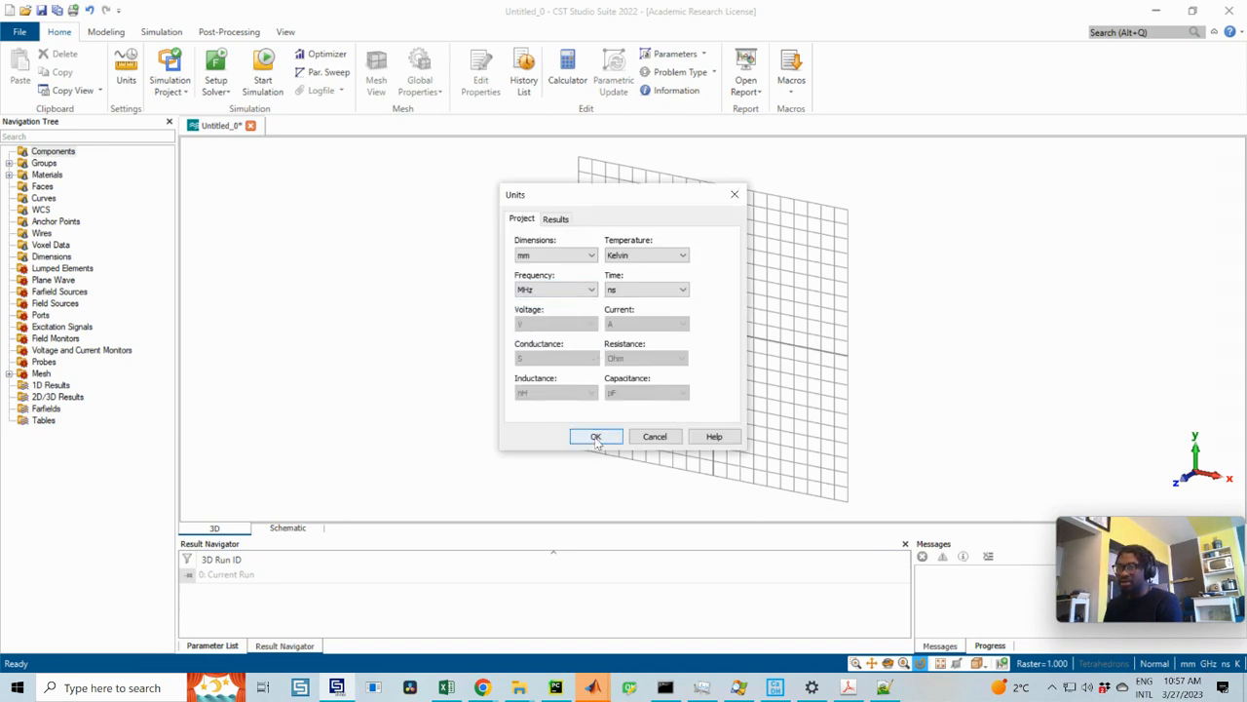
pyautogui.click(596, 437)
pyautogui.moveTo(1104, 533)
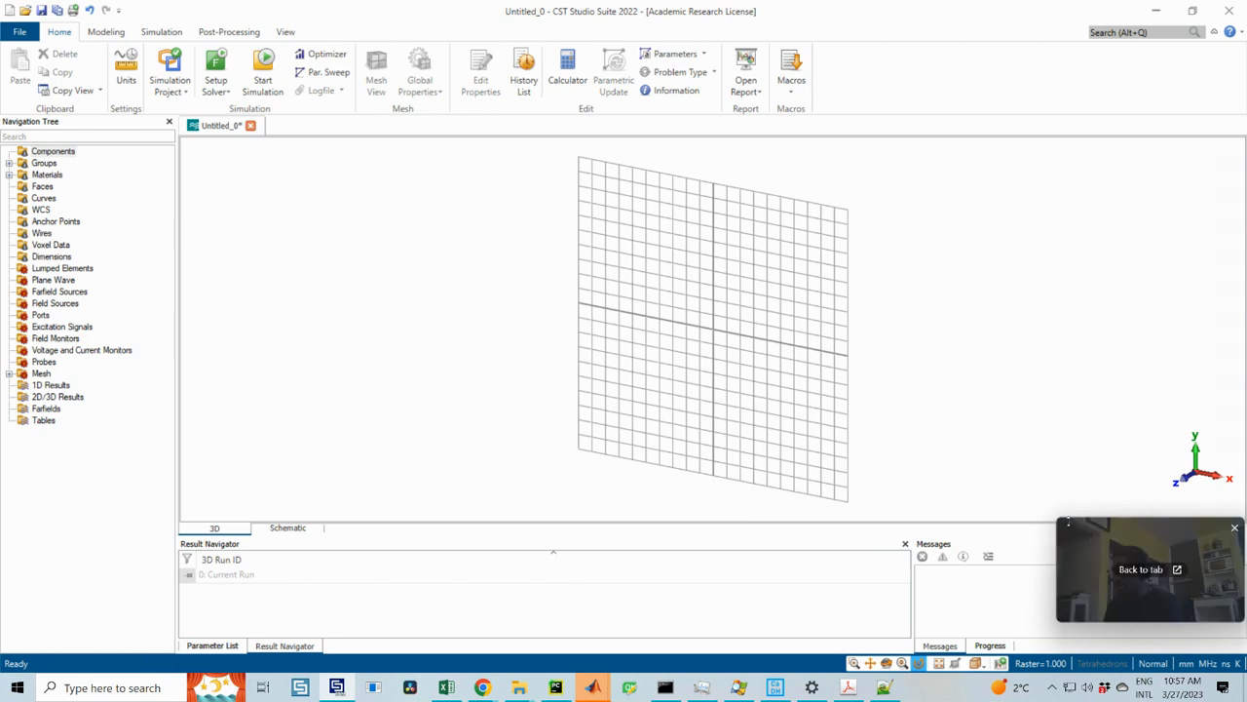
pyautogui.moveTo(1069, 529); pyautogui.dragTo(1072, 558)
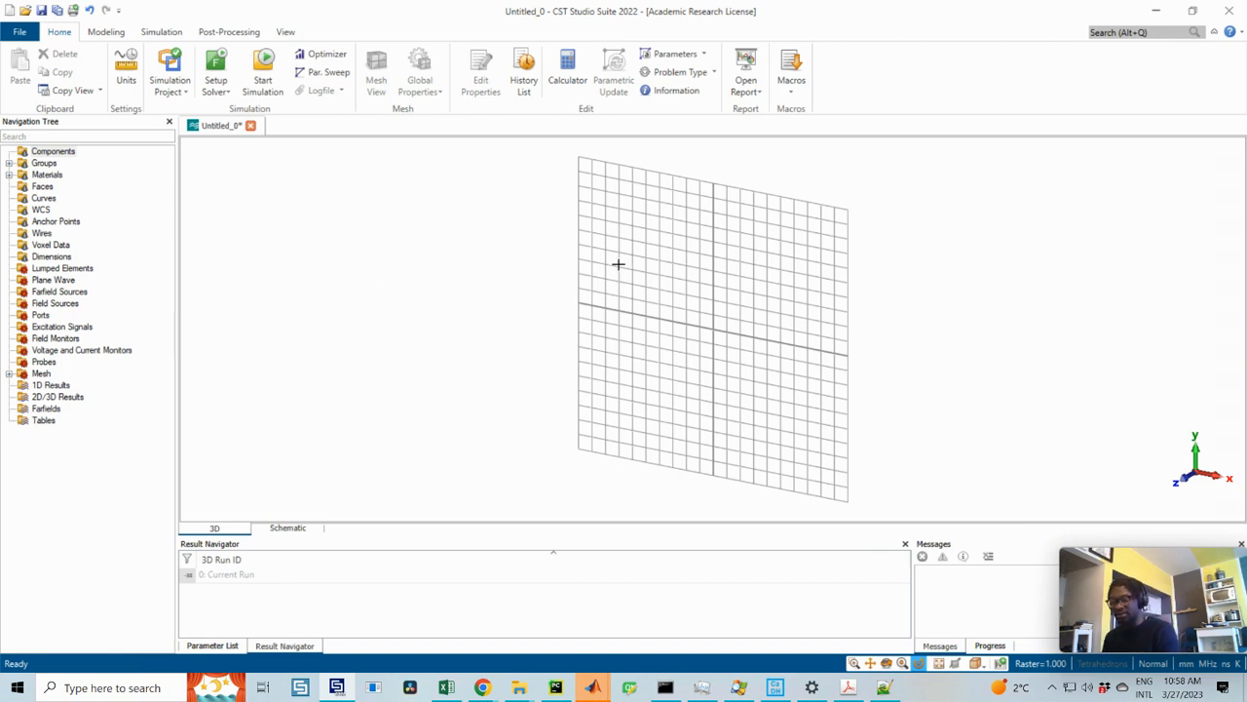
# - Save the project as Hook_coupler_double_notch in the CST Studio folder
pyautogui.hotkey('ctrl', 's')
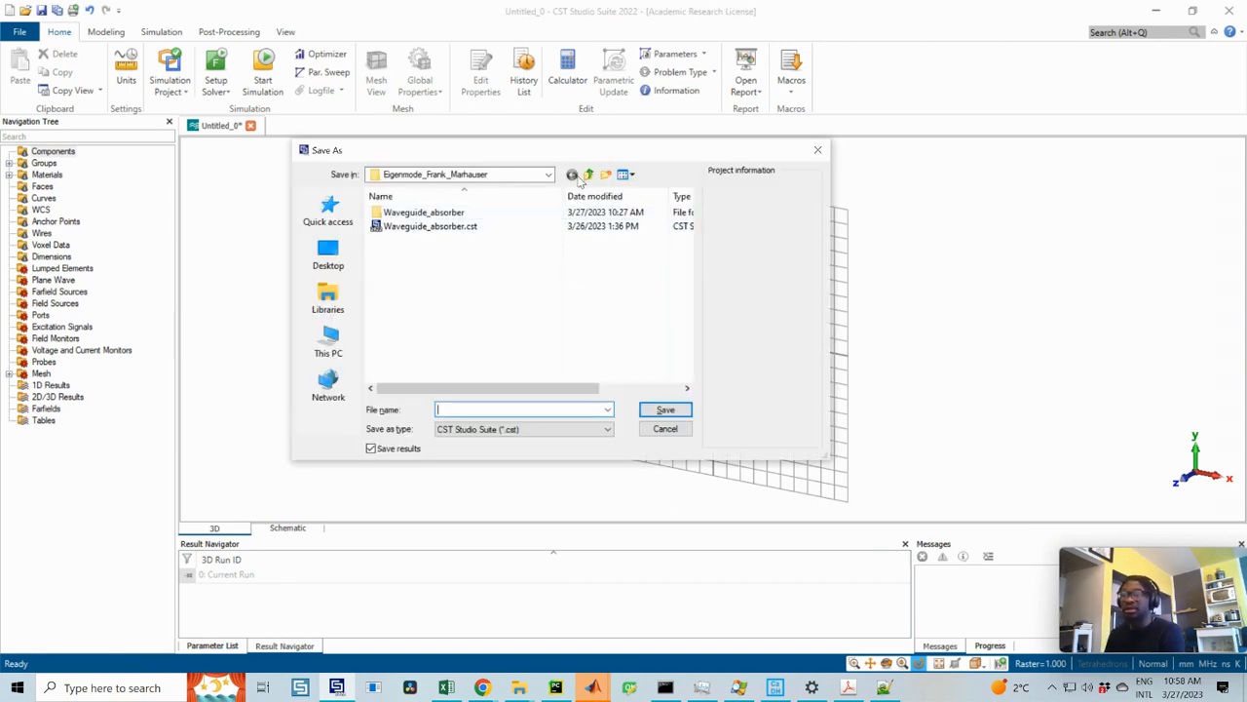
pyautogui.click(587, 174)
pyautogui.scroll(-3, 429, 283)
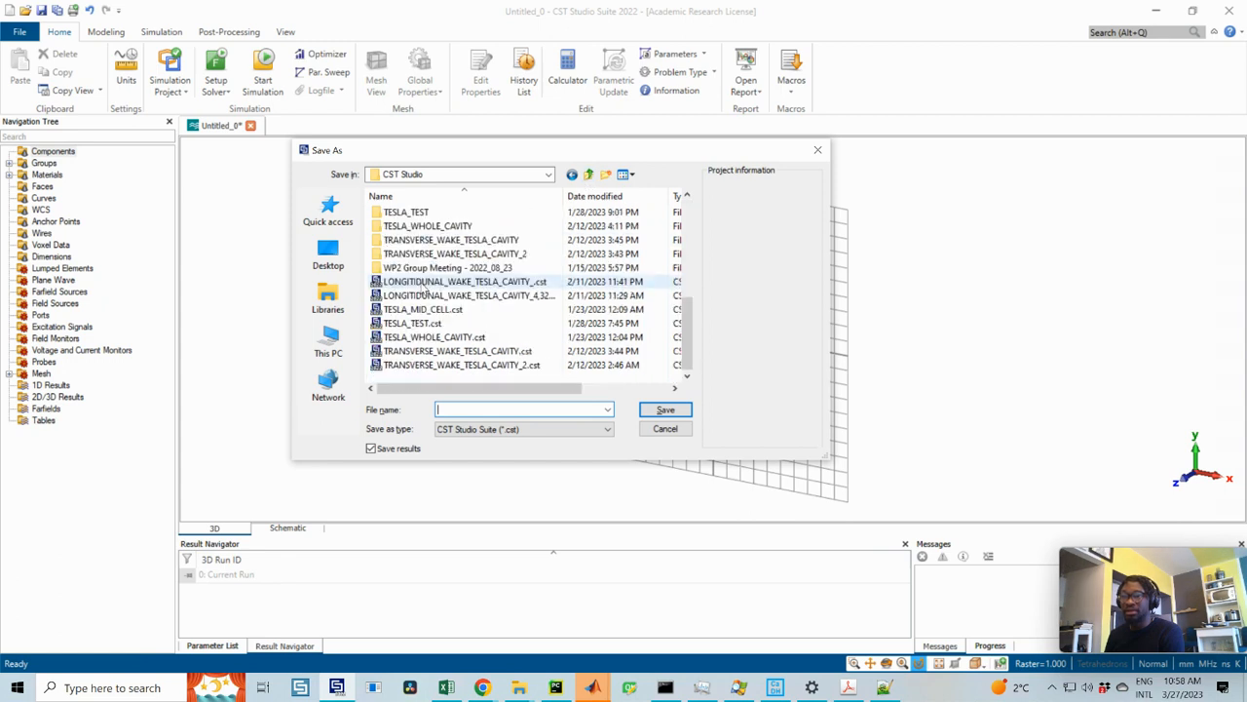
pyautogui.scroll(3, 425, 289)
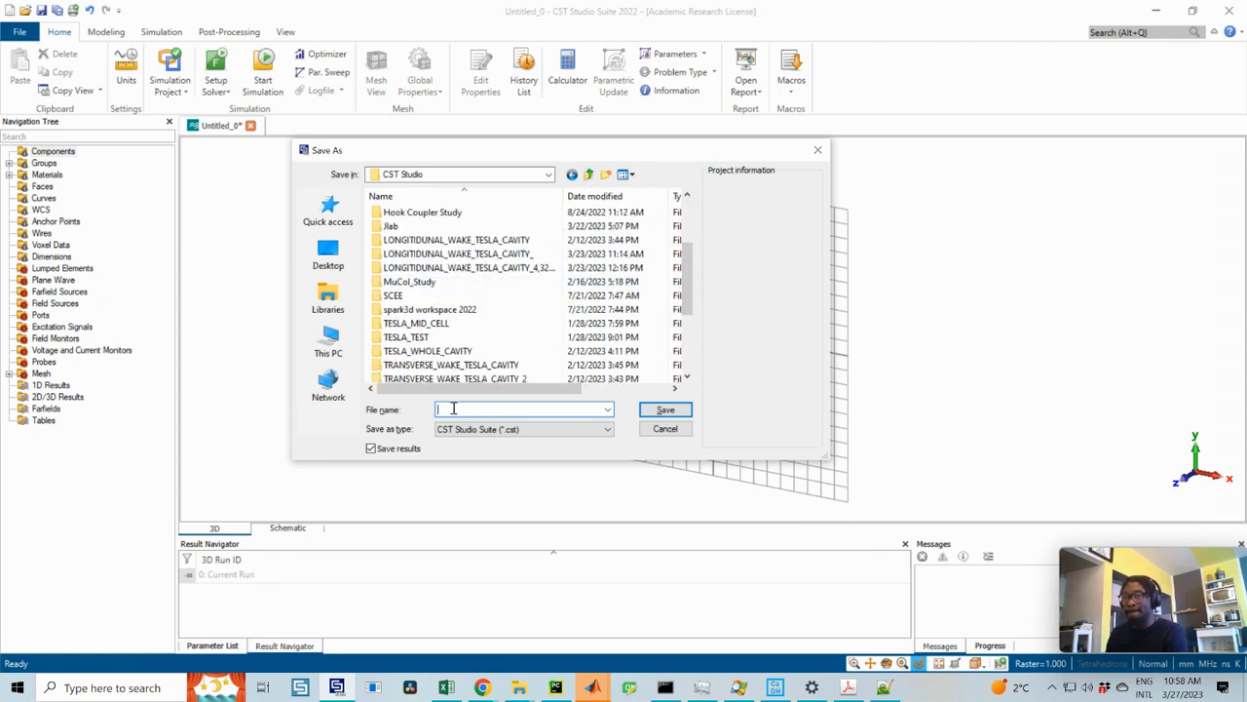
pyautogui.scroll(-3, 481, 320)
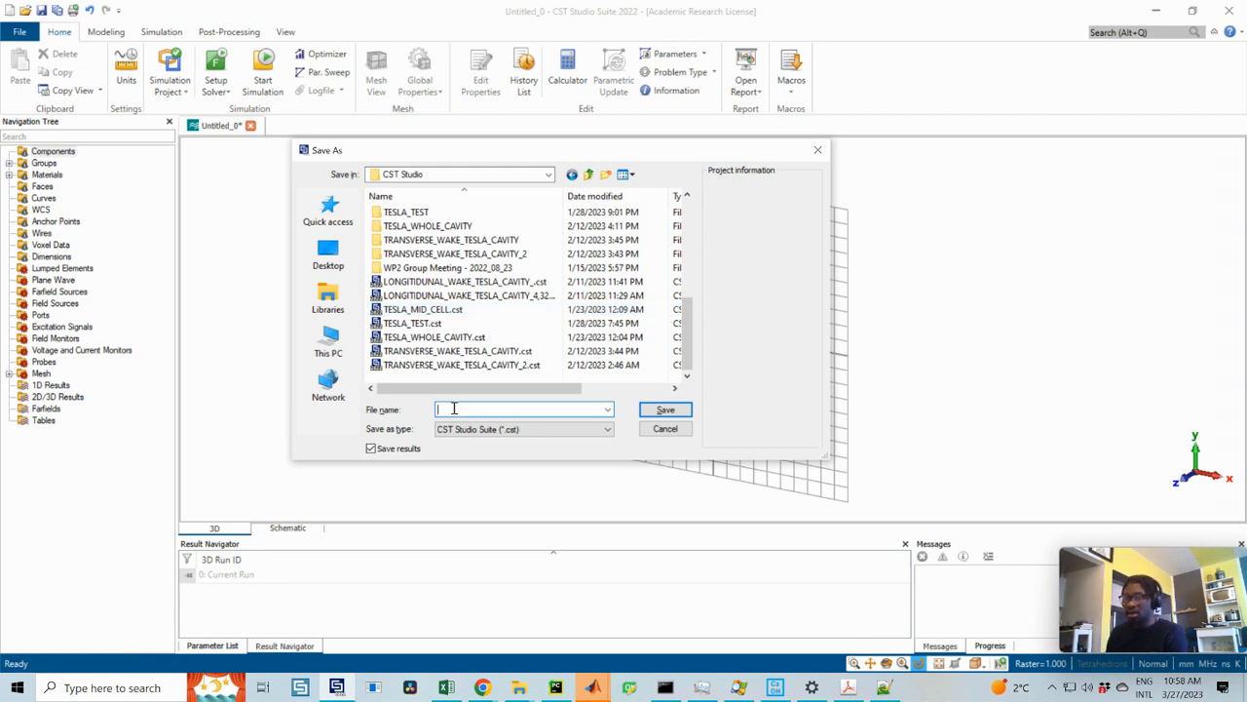
pyautogui.write('Hook')
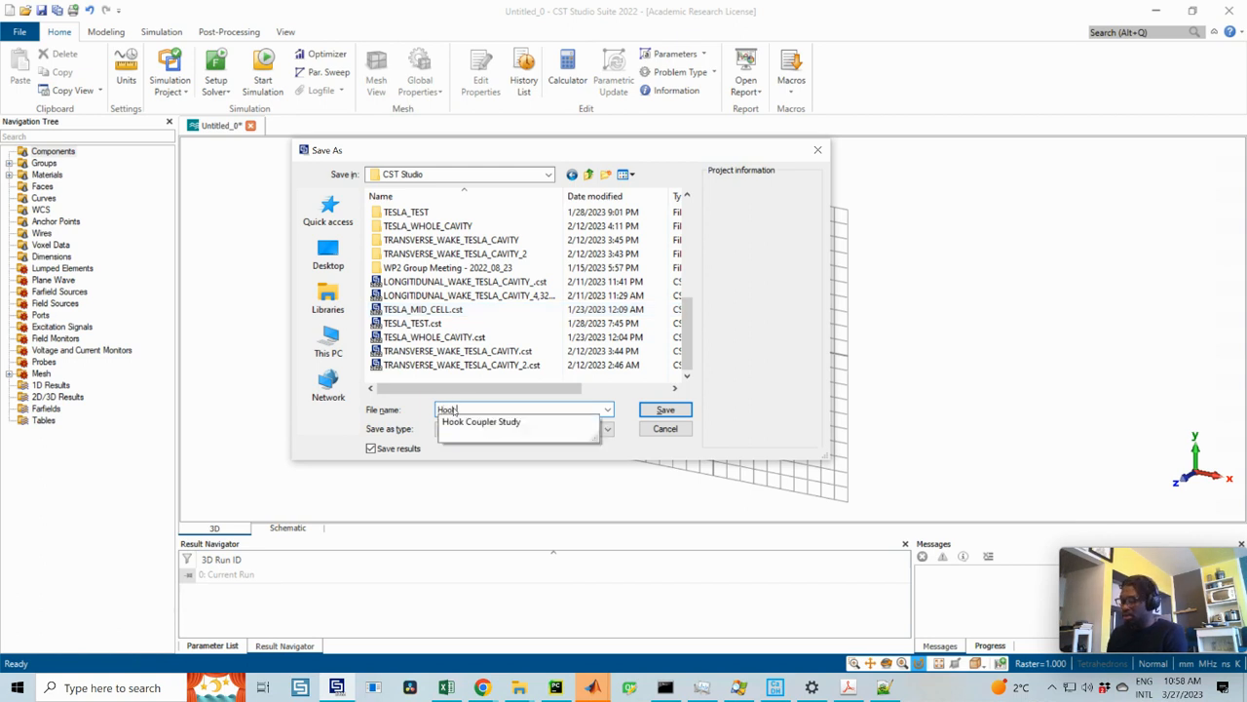
pyautogui.write('_coupler_double_notch')
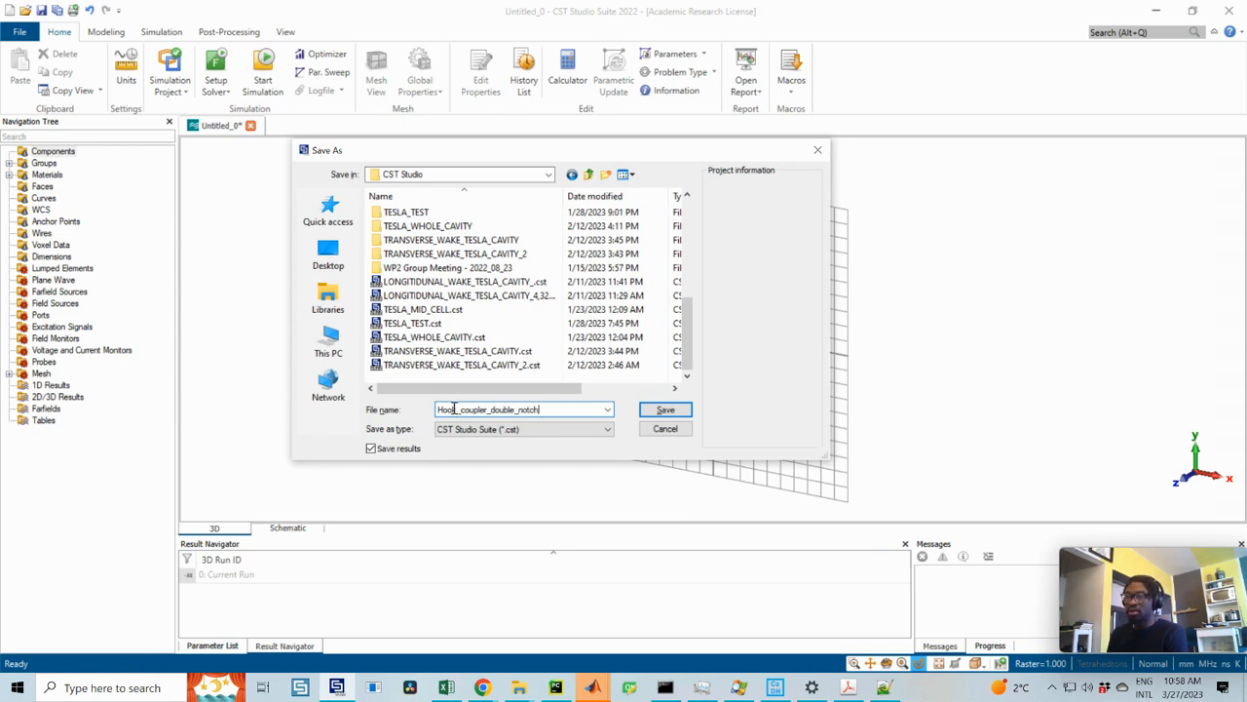
pyautogui.click(665, 410)
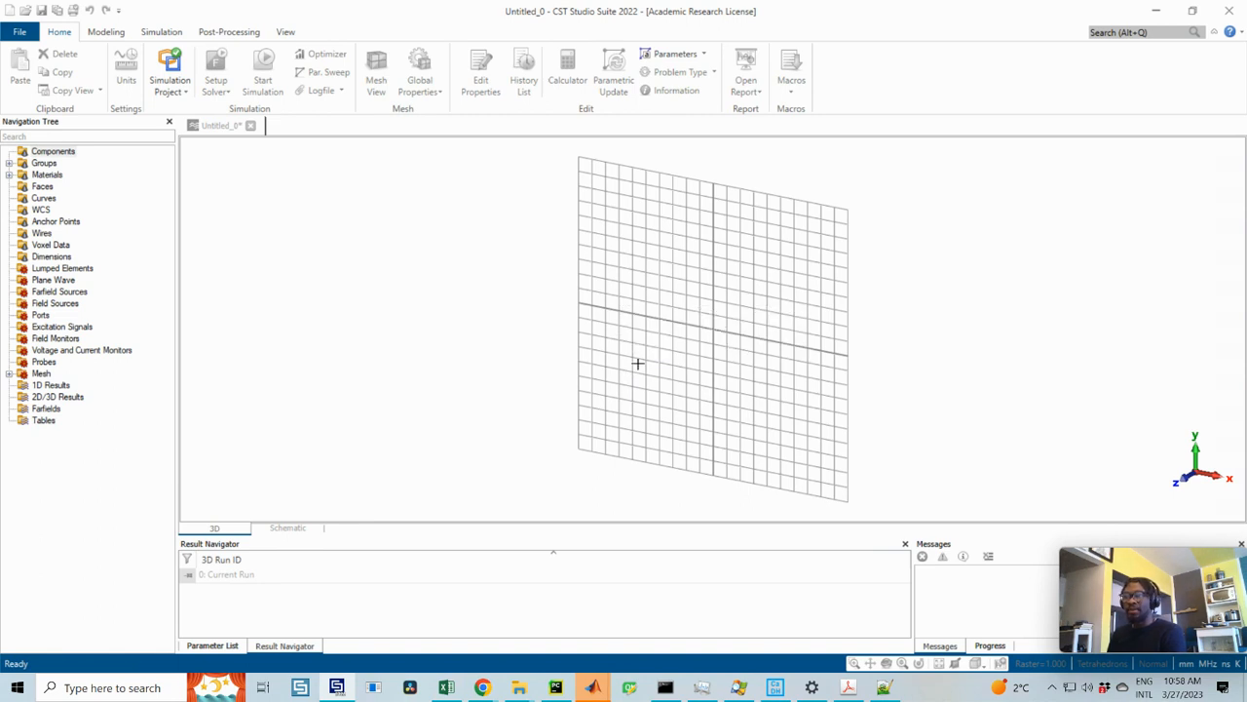
# - Examine the labelled dimensions in the DN_Hook_Coupler.pdf drawing in Adobe Acrobat and return to CST Studio Suite
pyautogui.moveTo(755, 309)
pyautogui.mouseDown()
pyautogui.moveTo(529, 312)
pyautogui.moveTo(783, 287)
pyautogui.moveTo(486, 259)
pyautogui.mouseUp()
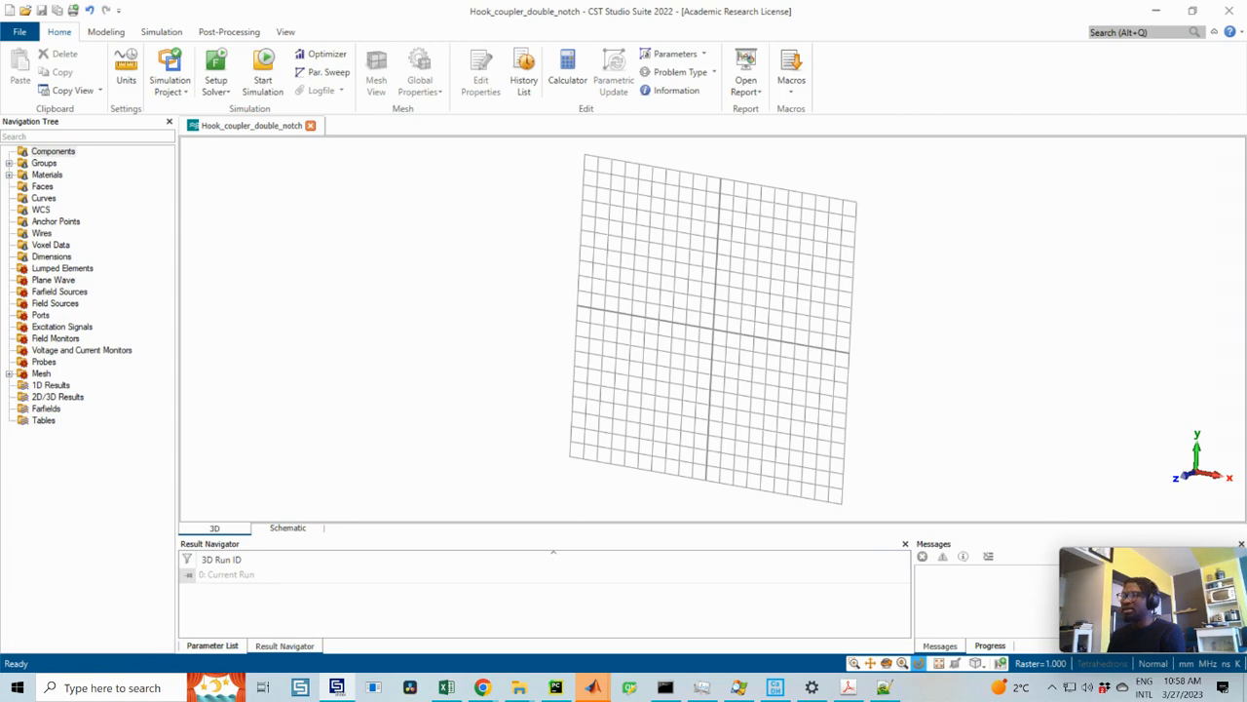
pyautogui.moveTo(1246, 117); pyautogui.dragTo(651, 1)
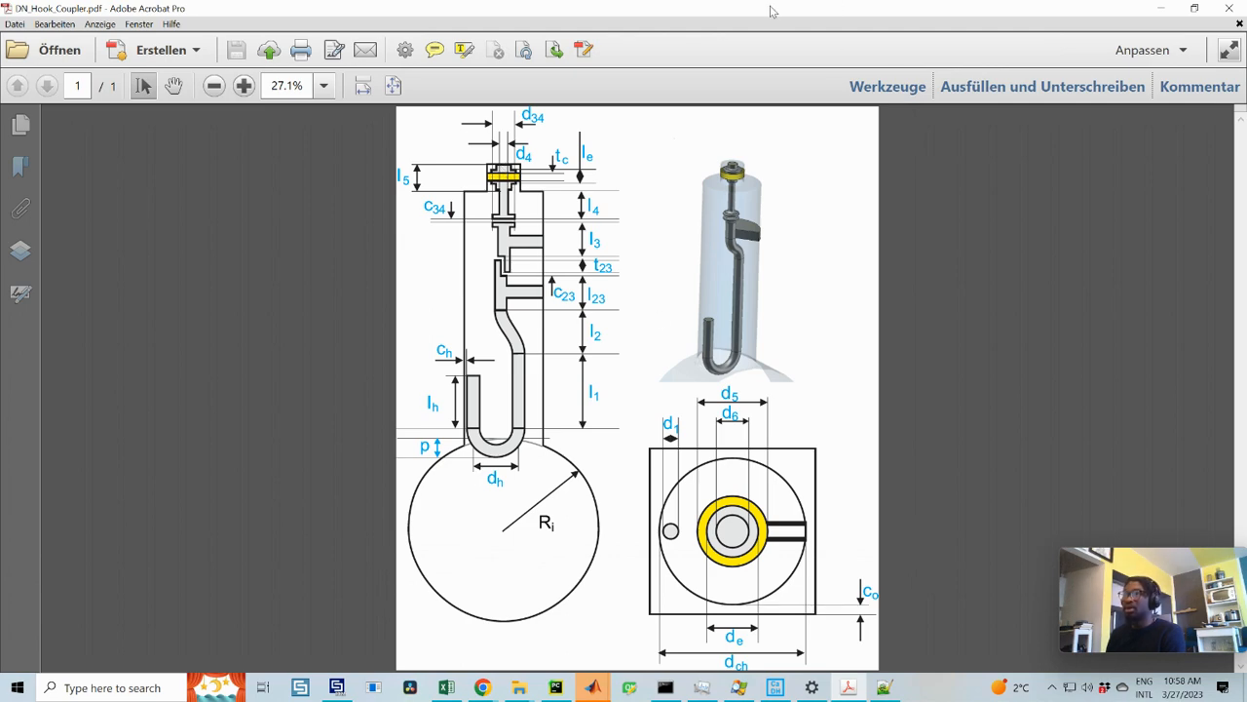
pyautogui.moveTo(738, 10); pyautogui.dragTo(1246, 183)
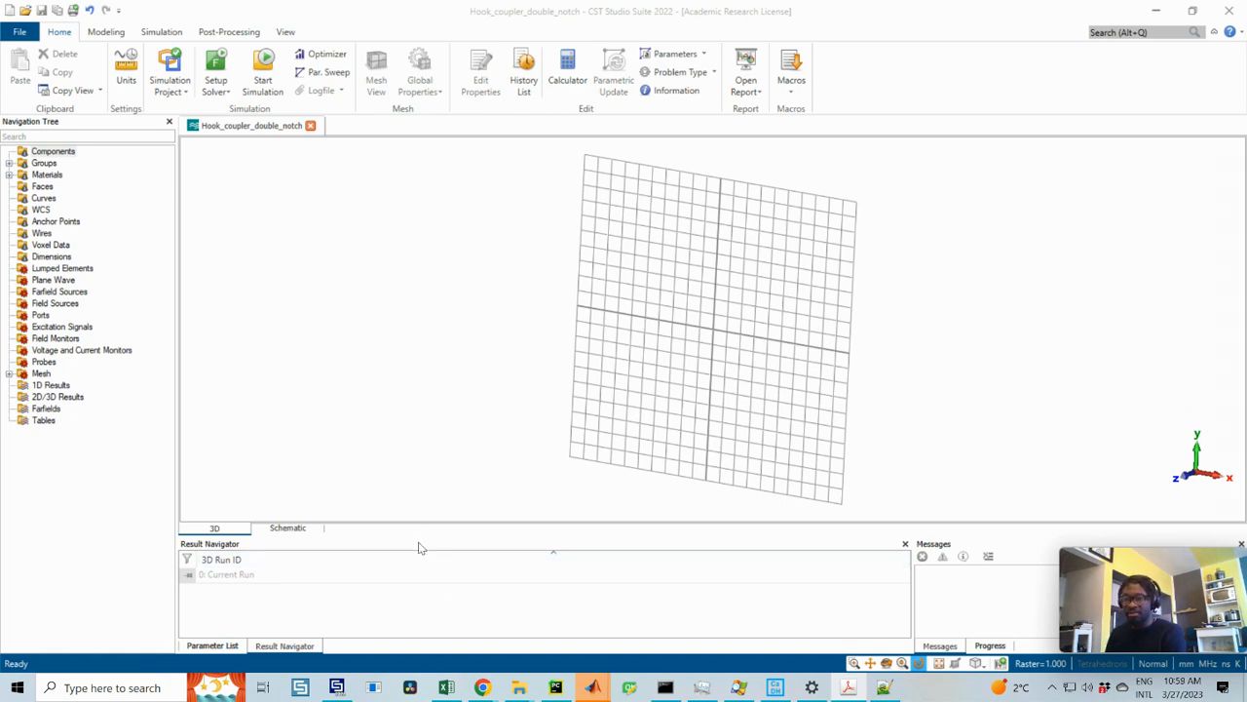
pyautogui.moveTo(418, 535); pyautogui.dragTo(421, 524)
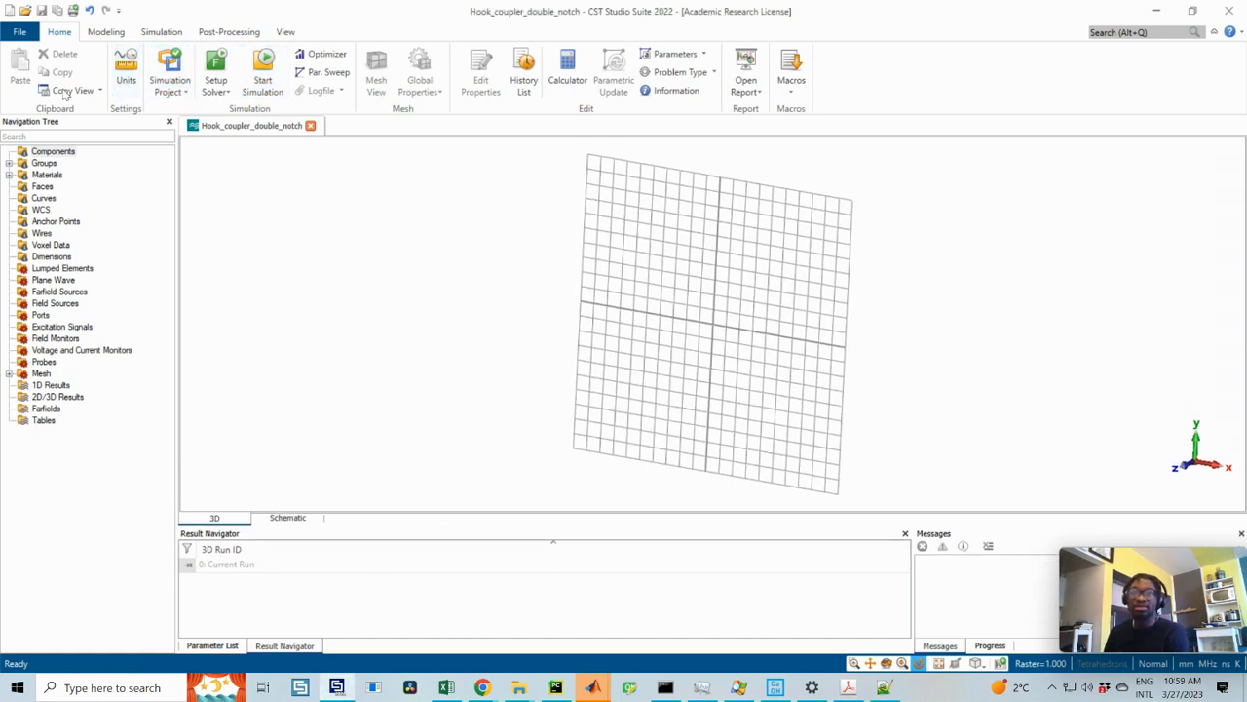
# - Open the recent project Hook_Coupler_Double_Notch.cst from the 1. Templates folder
pyautogui.click(26, 36)
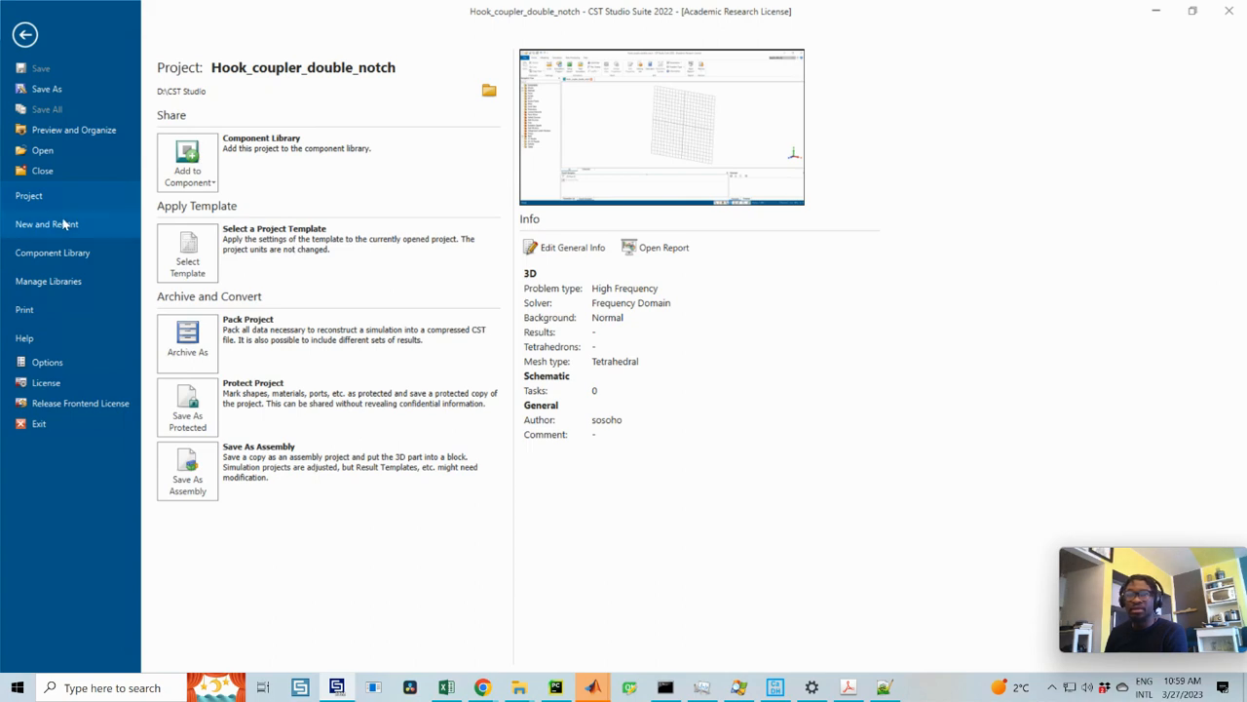
pyautogui.click(63, 225)
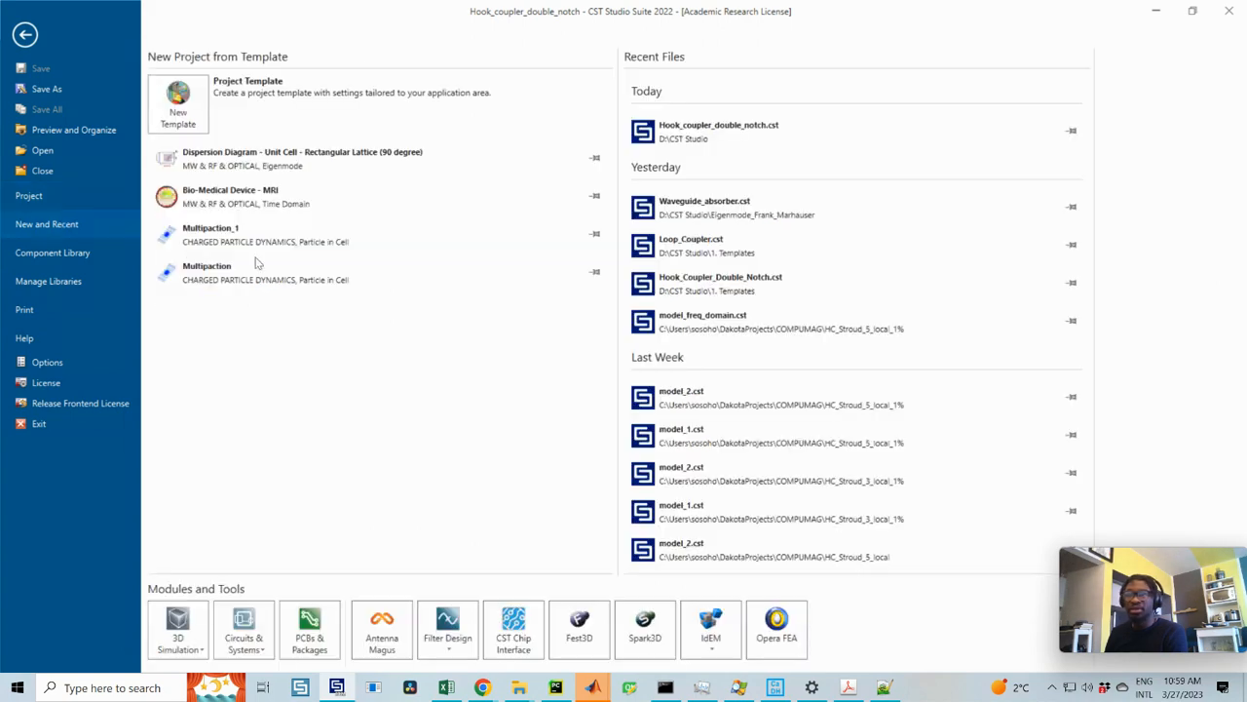
pyautogui.click(764, 284)
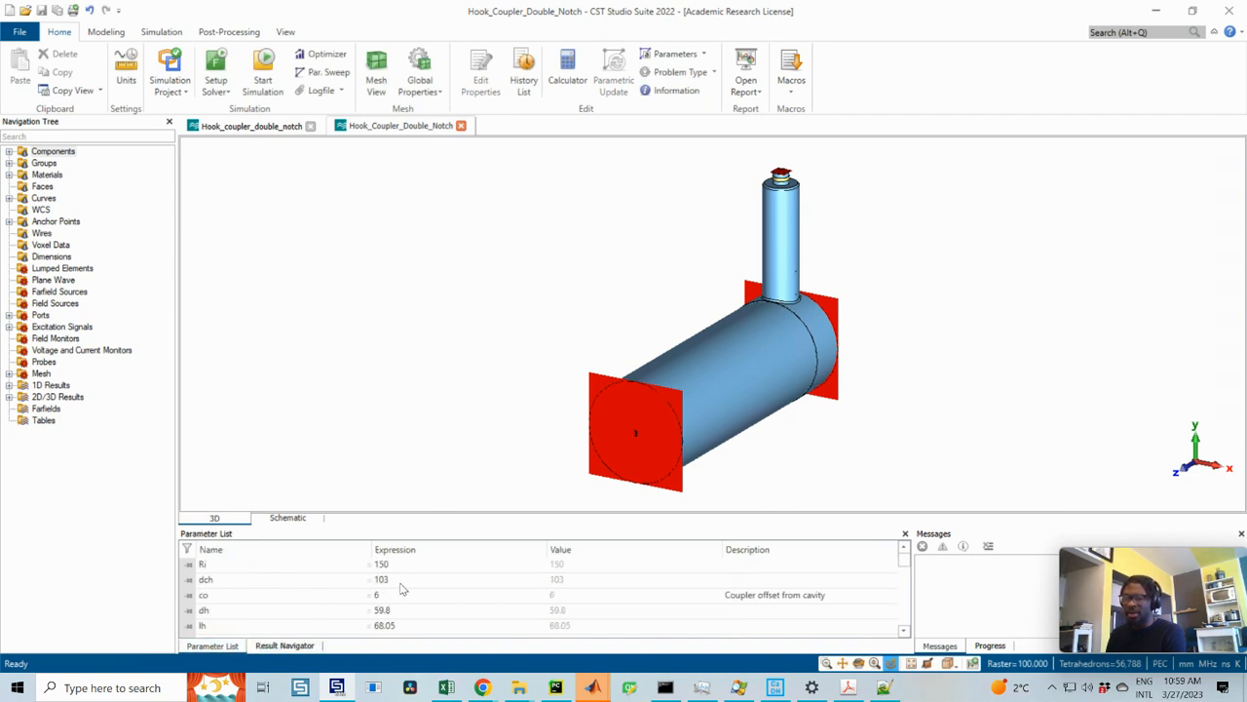
# - Start saving the template project's parameters to a text file and choose the CST Studio folder as destination
pyautogui.rightClick(397, 583)
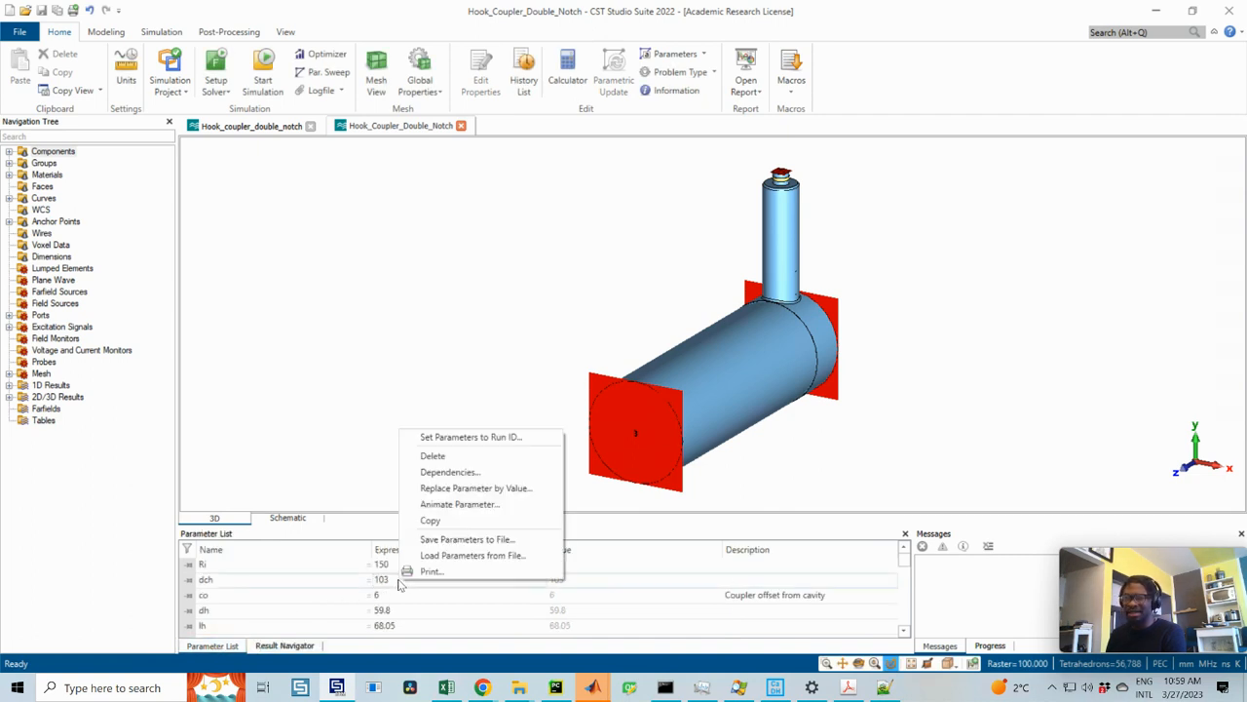
pyautogui.click(455, 539)
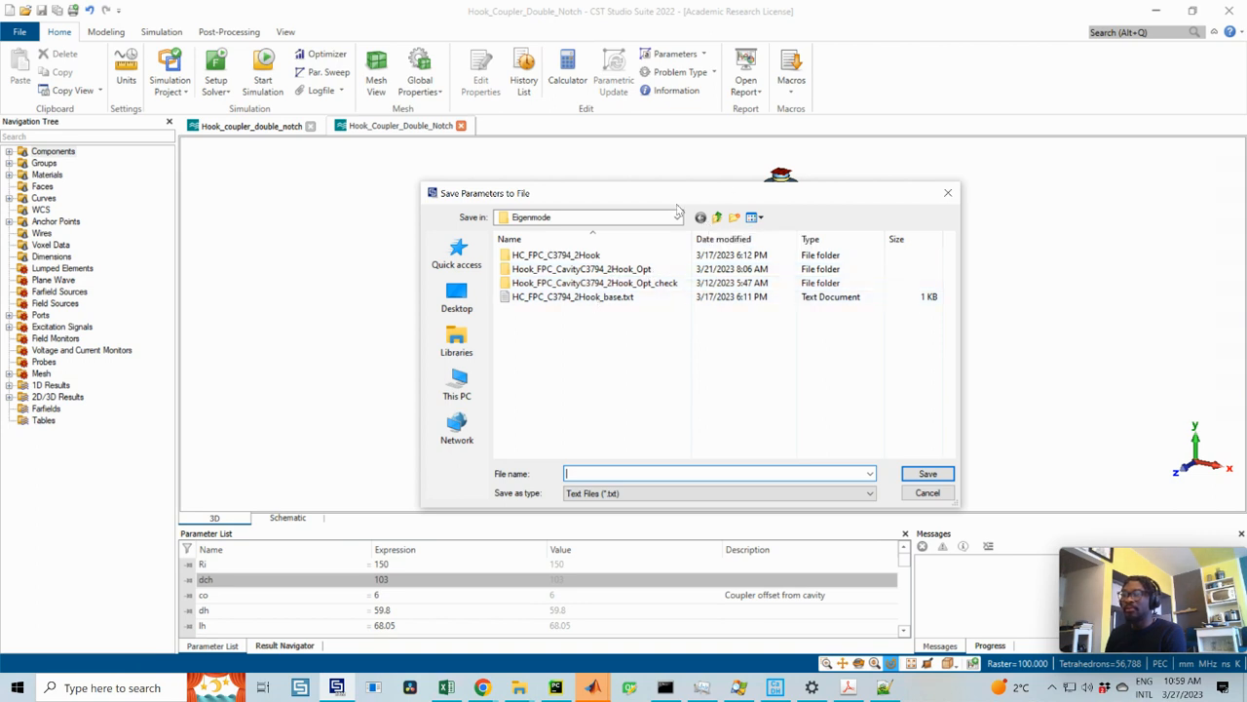
pyautogui.click(716, 218)
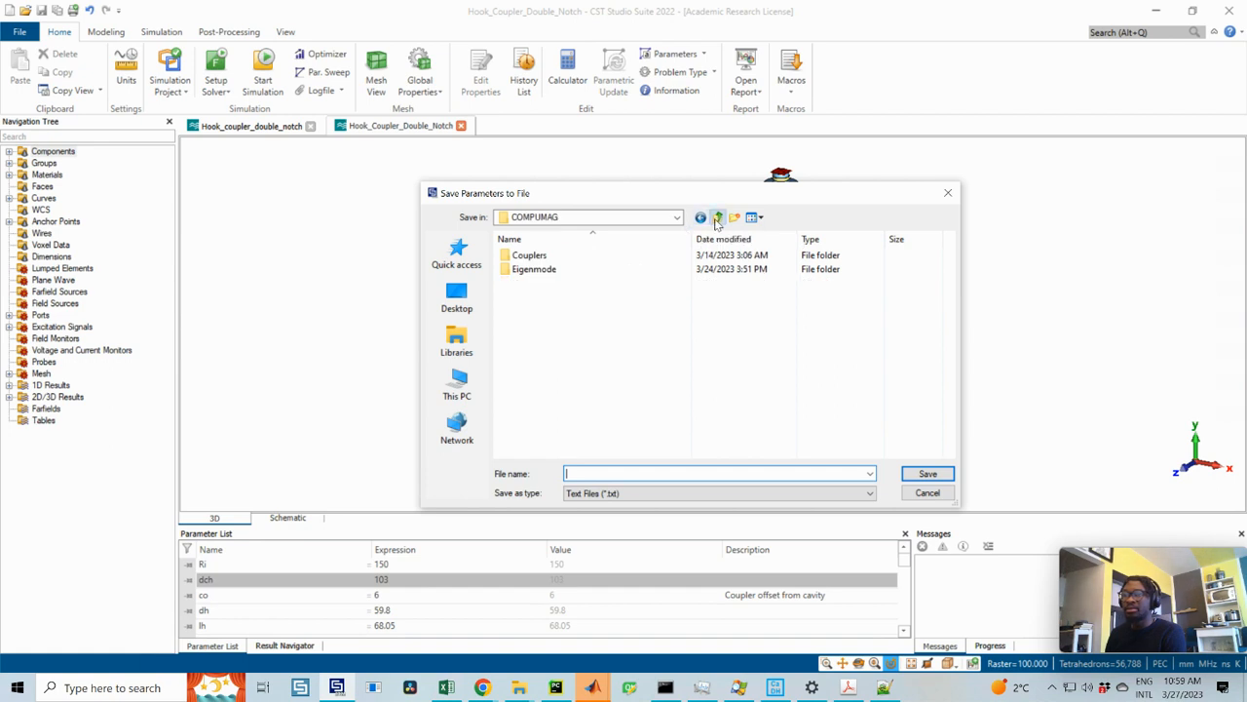
pyautogui.click(716, 217)
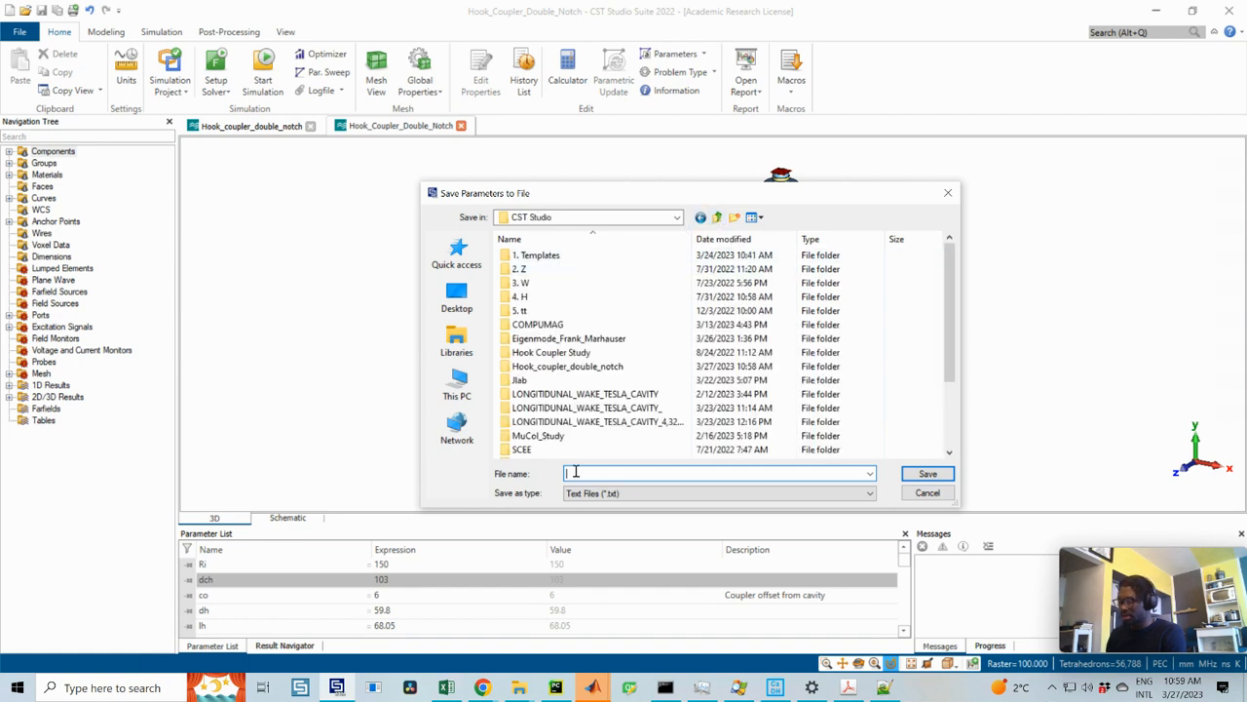
pyautogui.write('Hook')
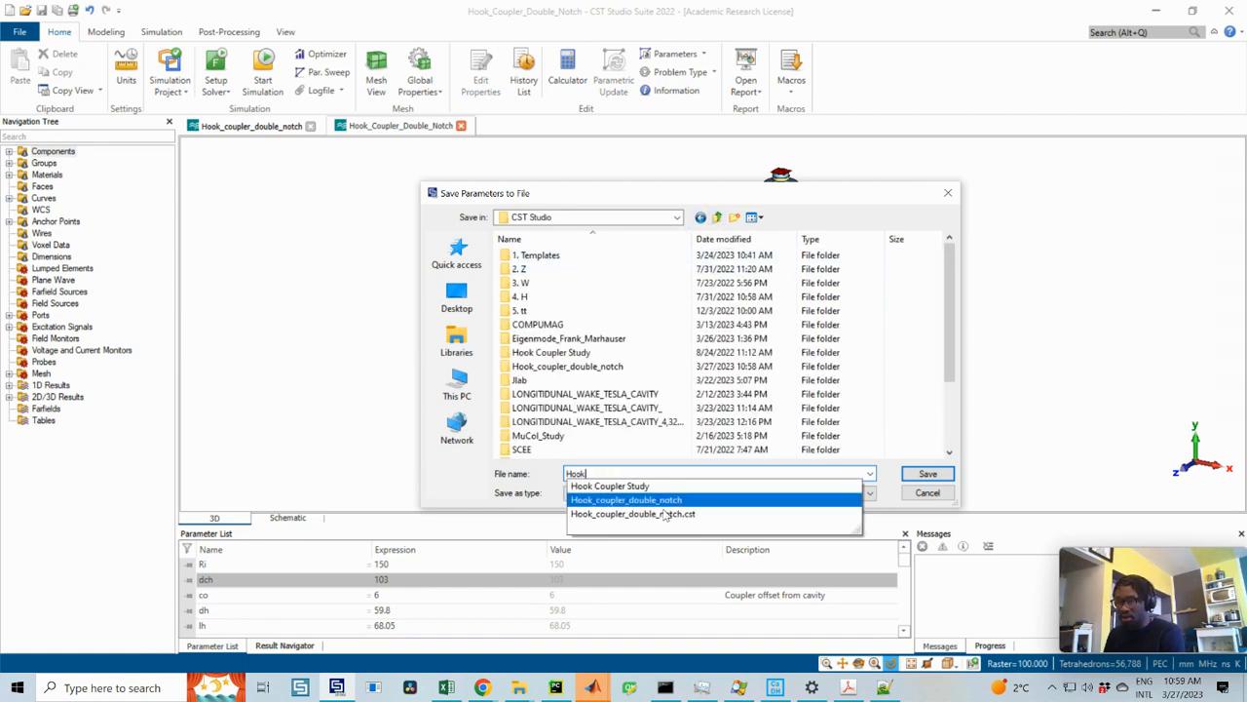
pyautogui.click(628, 498)
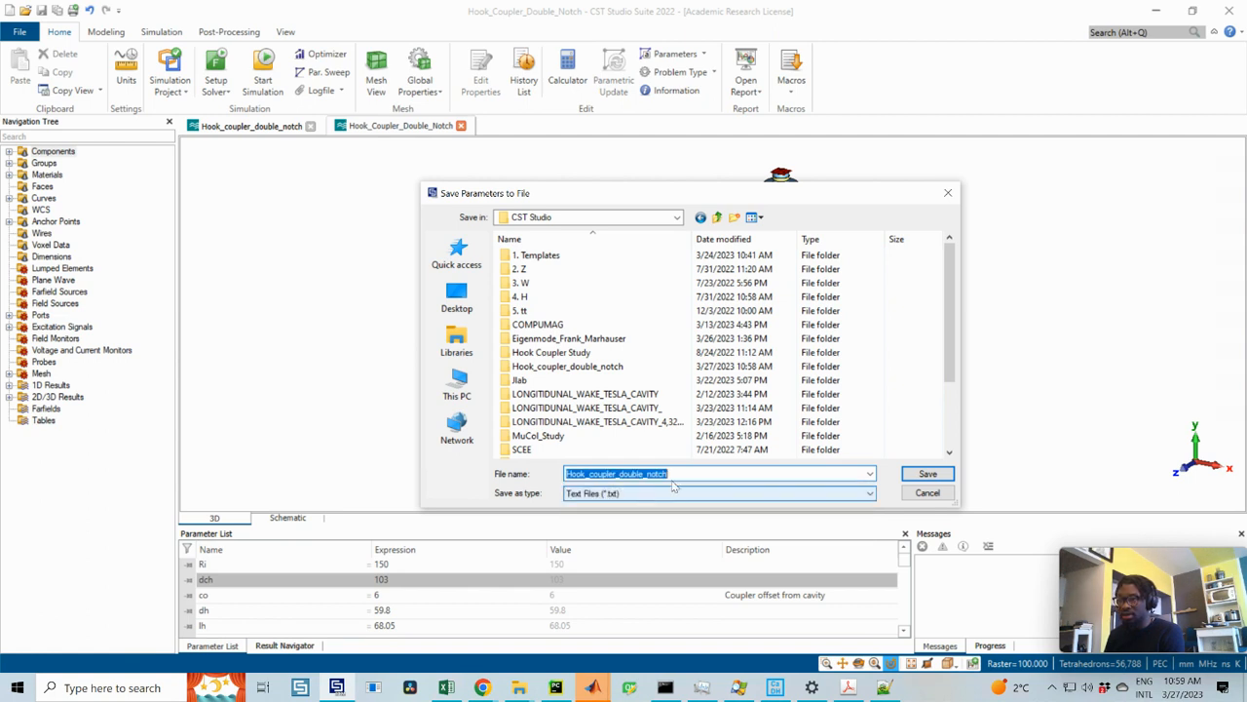
pyautogui.click(927, 475)
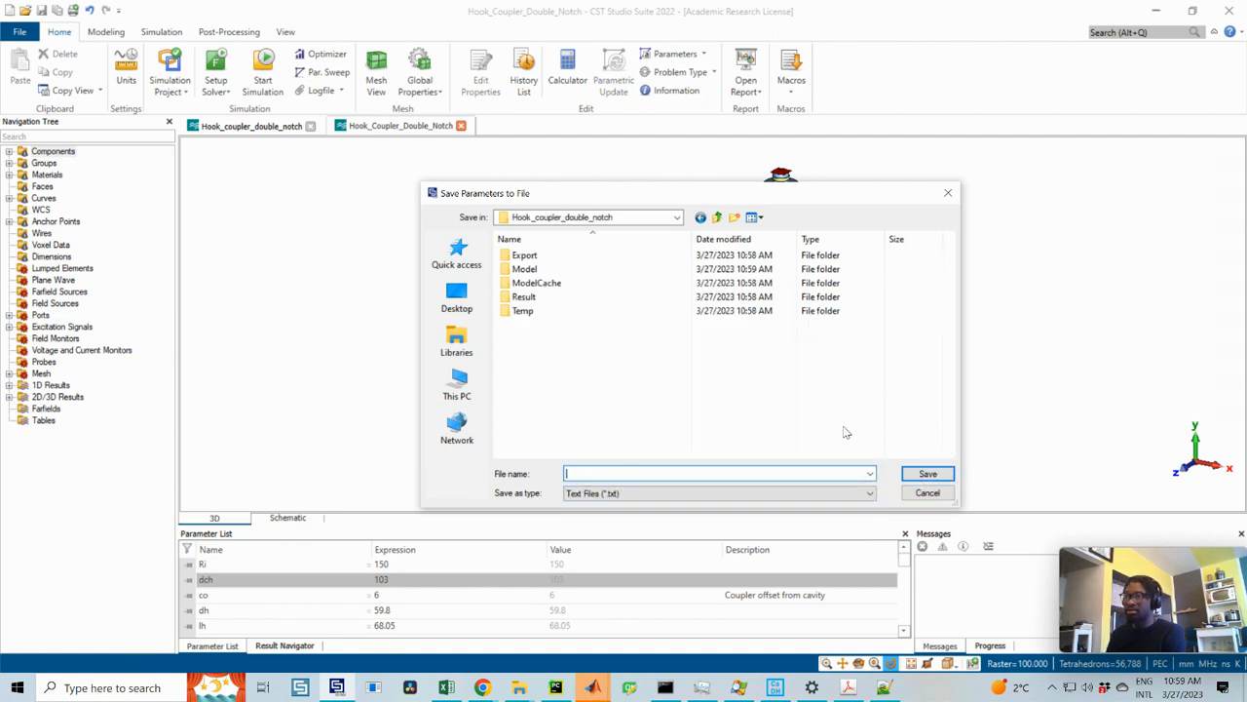
pyautogui.click(716, 216)
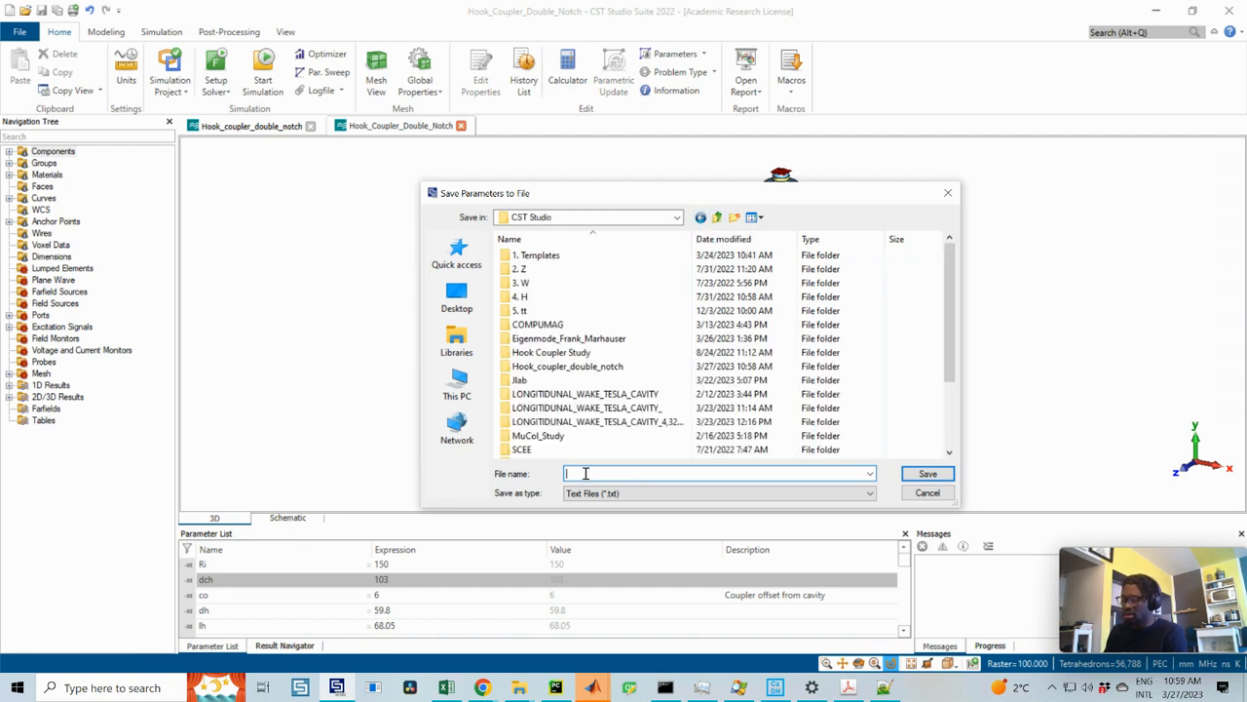
# - Save the template project's parameters to the text file Hook_coupler_double_notch.txt in the CST Studio folder
pyautogui.write('hoo')
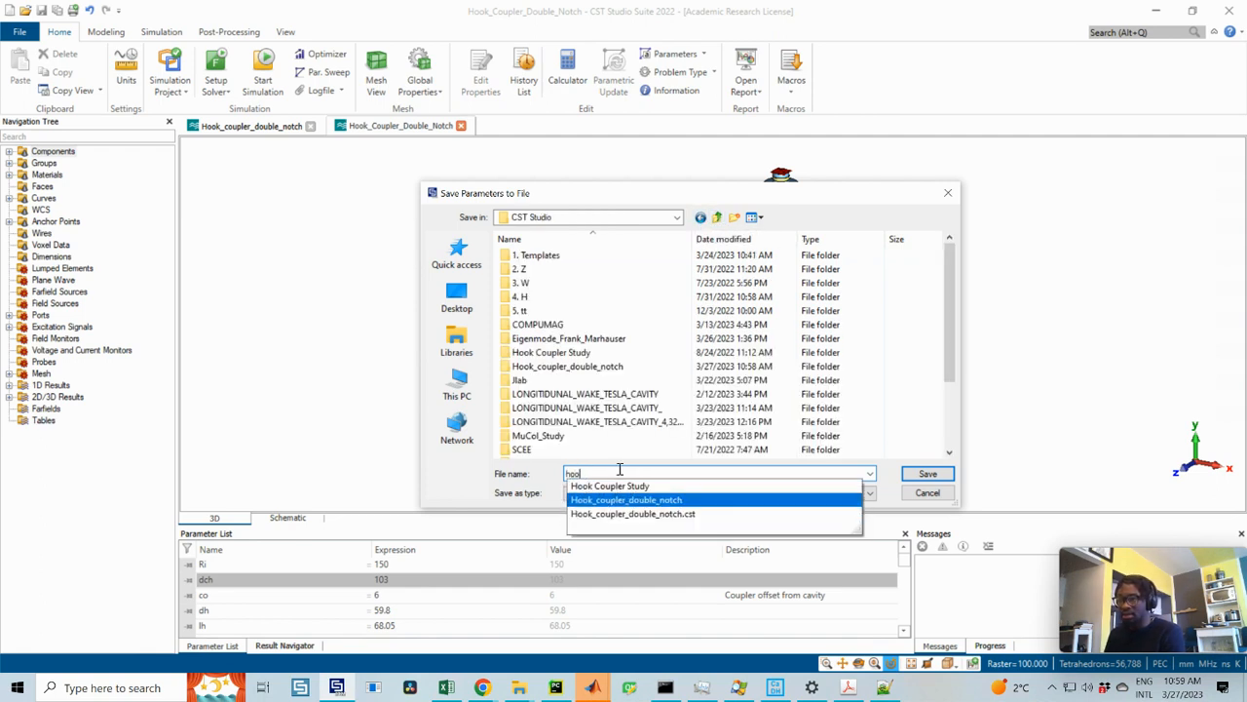
pyautogui.click(614, 499)
pyautogui.click(681, 473)
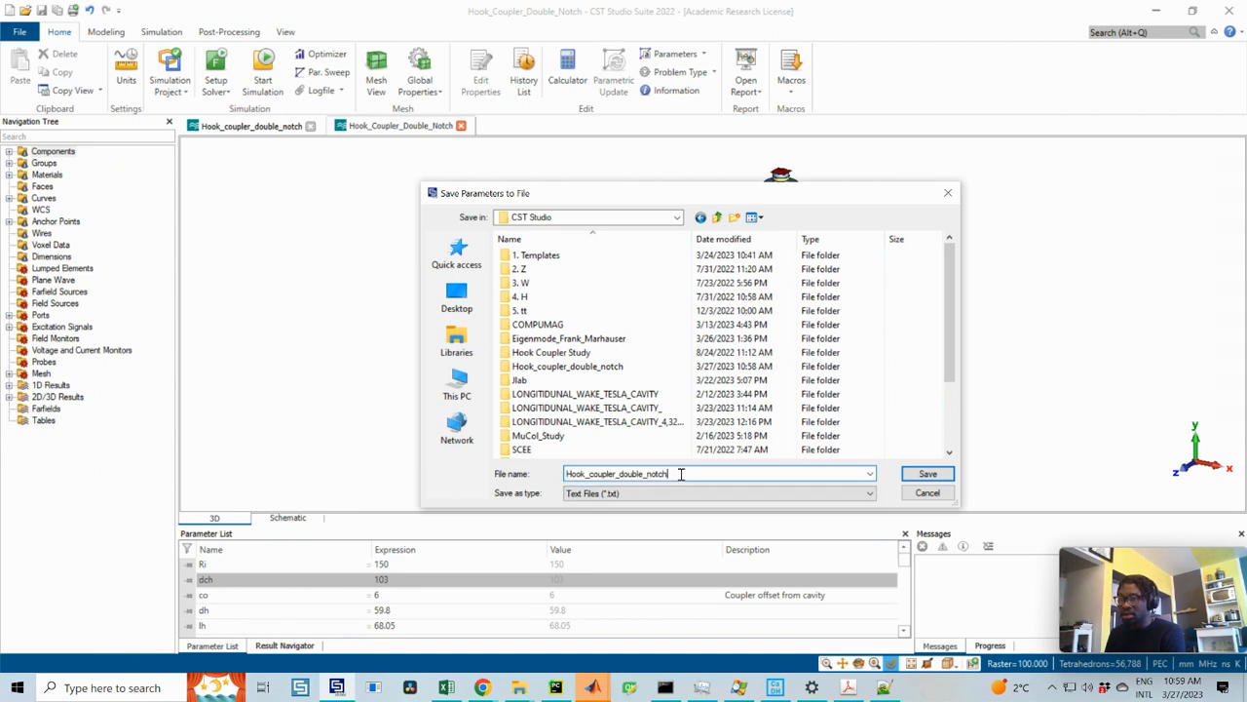
pyautogui.write('.txt')
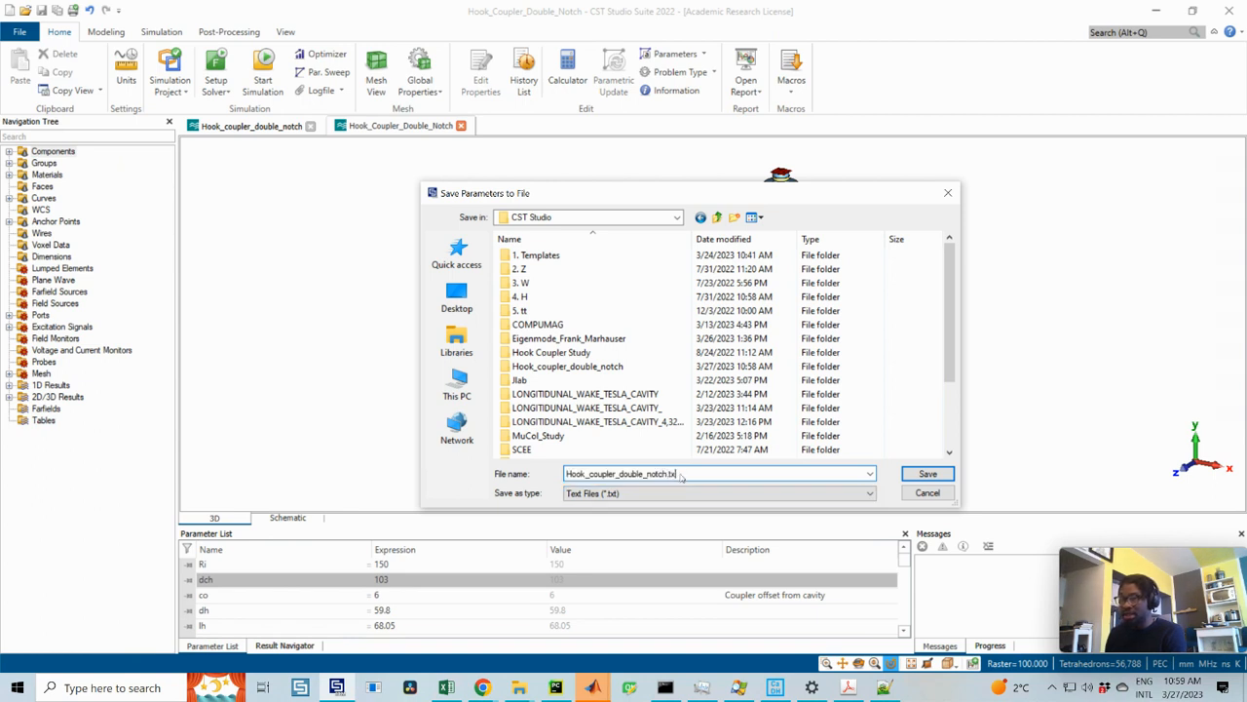
pyautogui.click(928, 474)
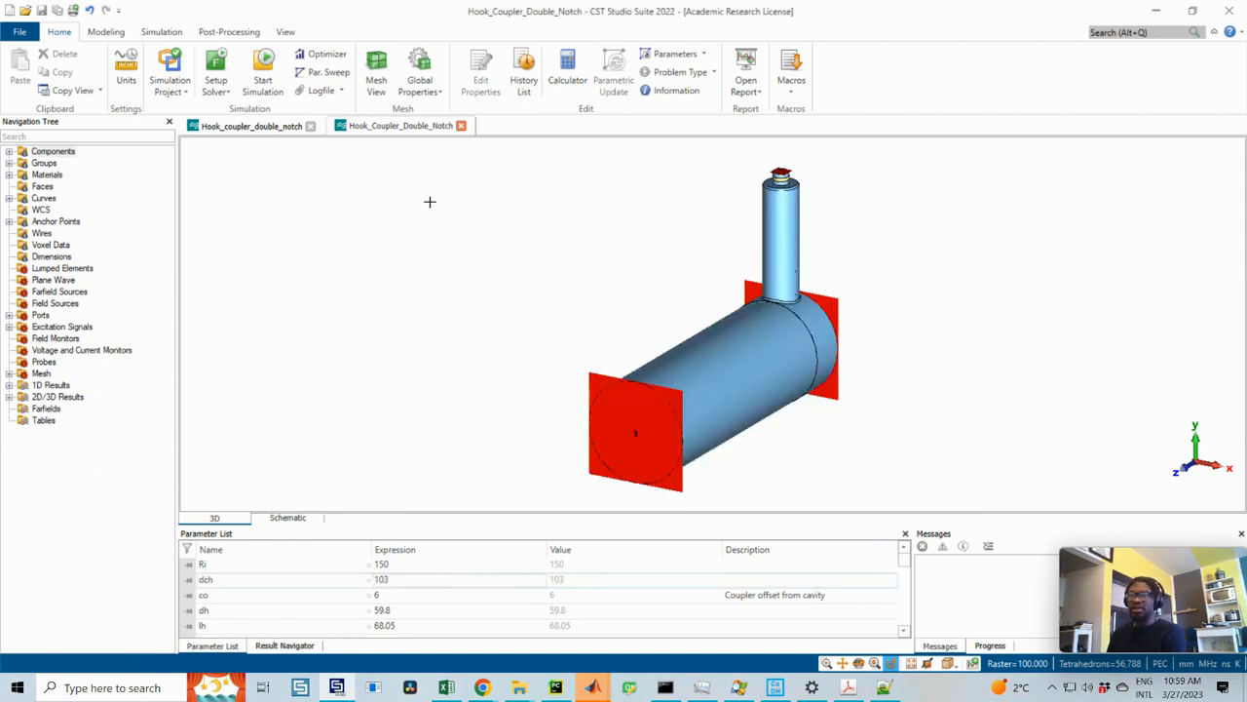
# - Switch to the new Hook_coupler_double_notch project and reorder the open projects so it comes after the template
pyautogui.click(251, 136)
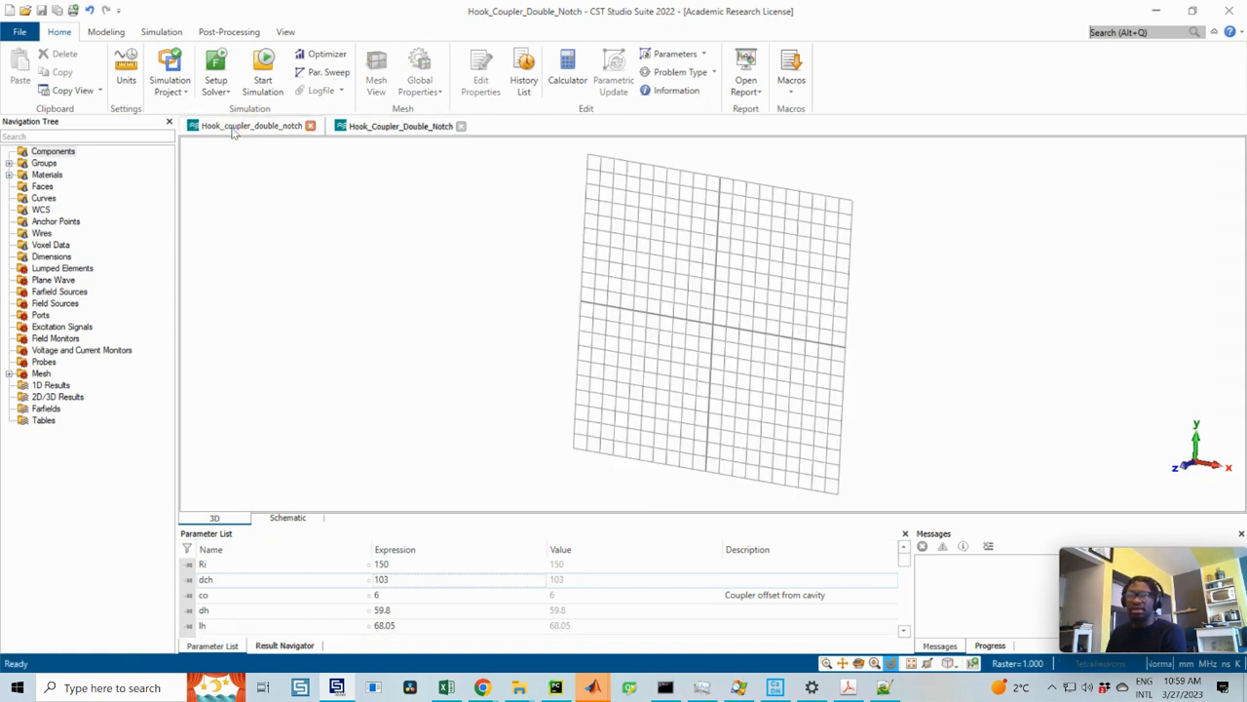
pyautogui.moveTo(250, 136); pyautogui.dragTo(342, 133)
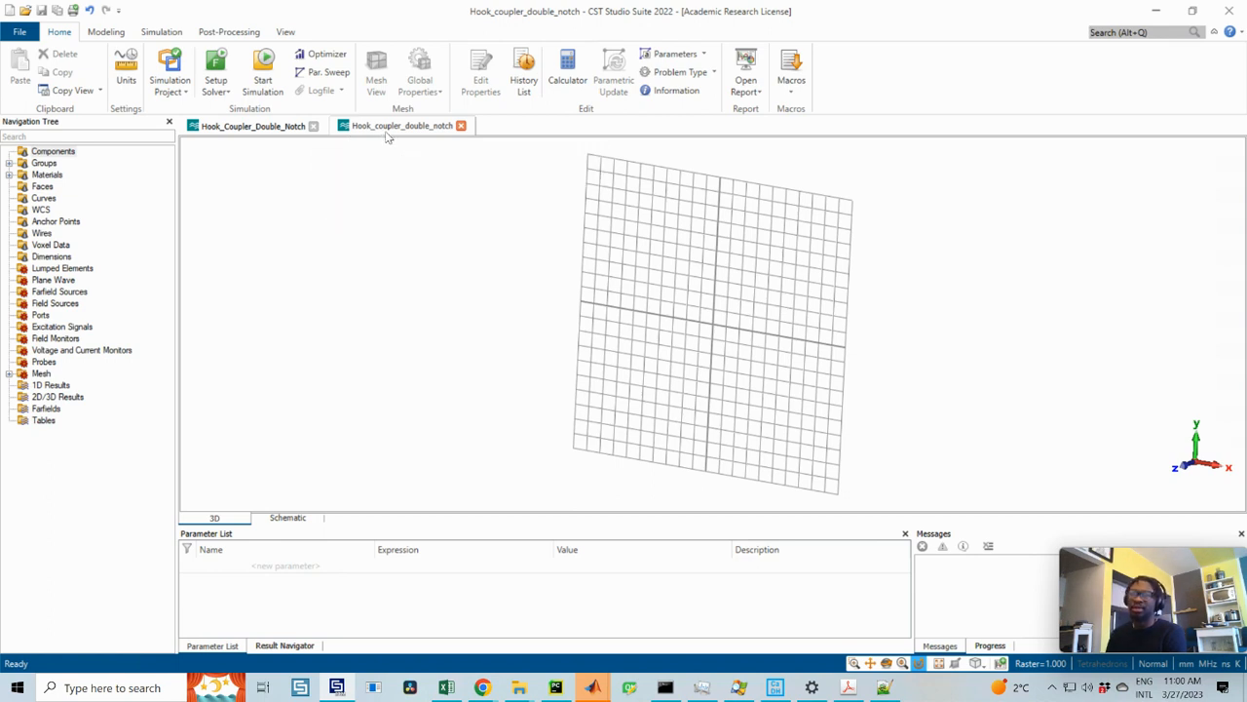
pyautogui.rightClick(261, 578)
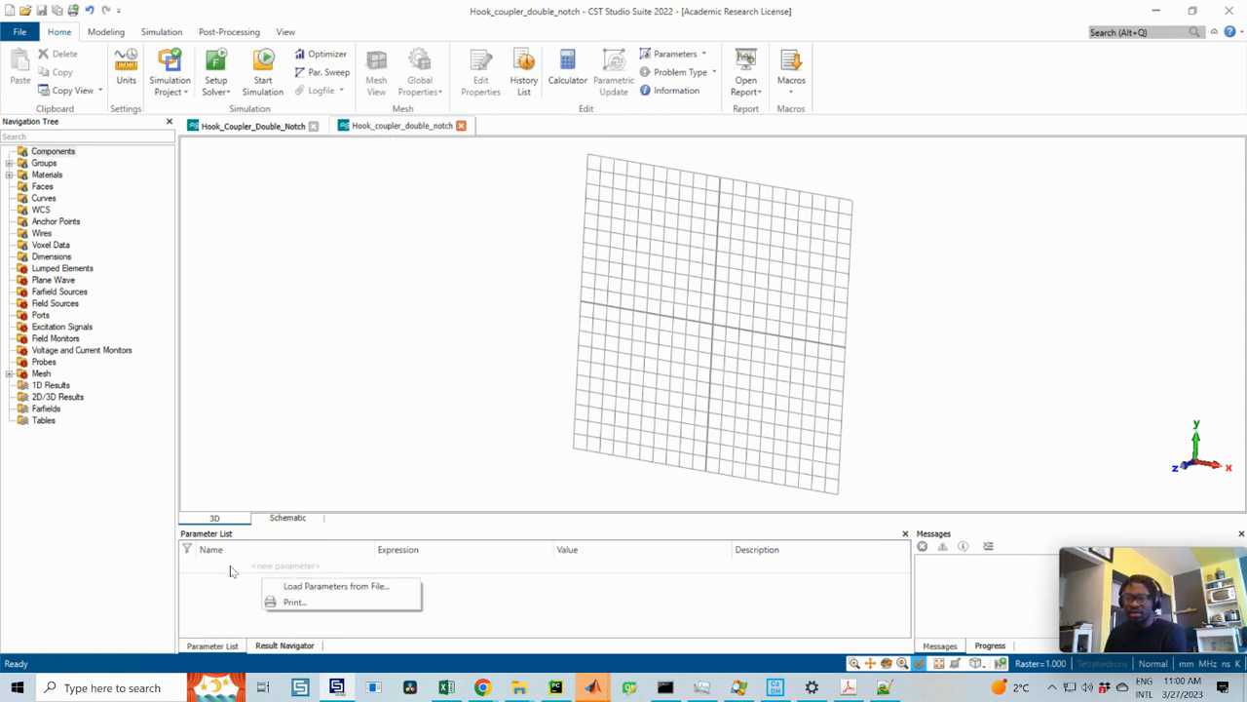
pyautogui.click(231, 570)
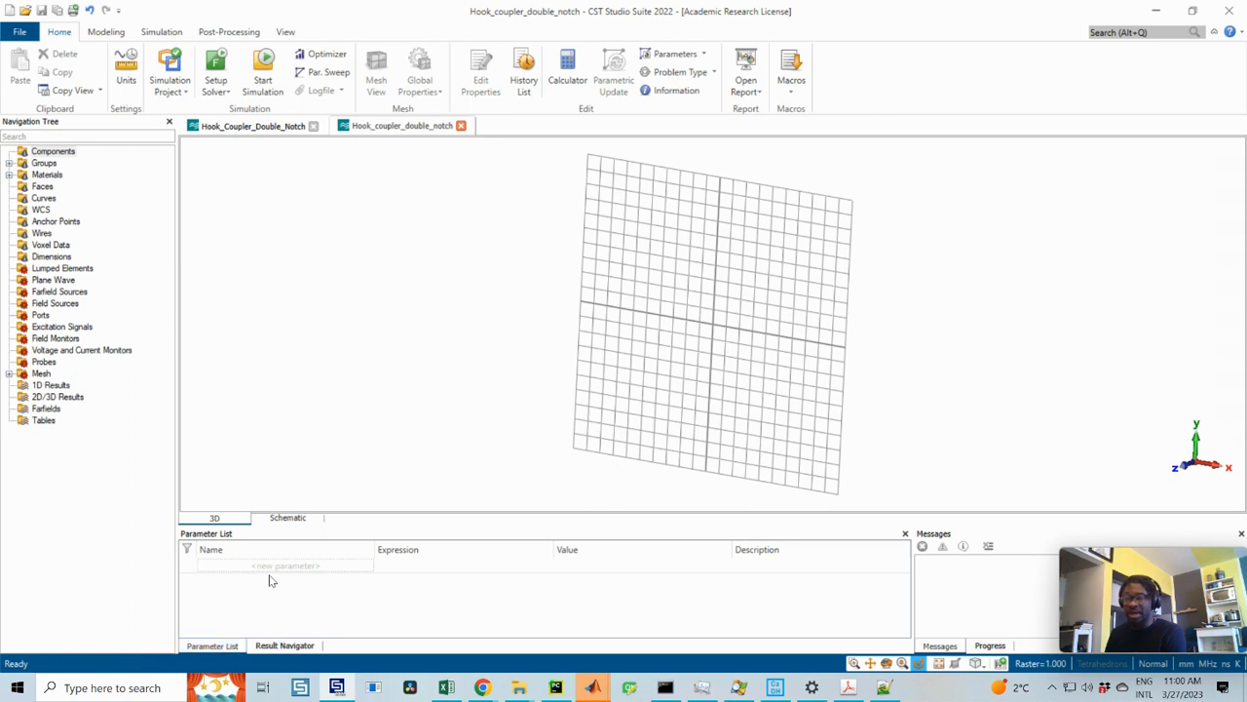
# - Return to the template project and examine its parameter list in an enlarged list area
pyautogui.click(265, 127)
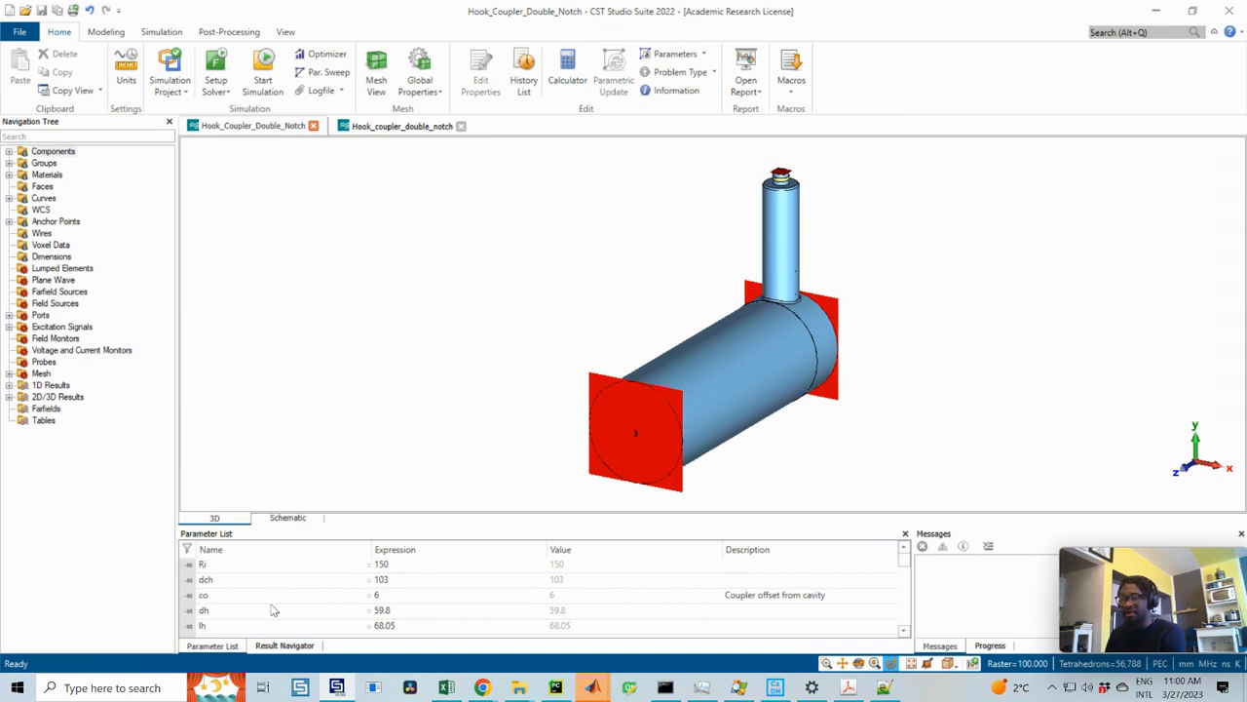
pyautogui.scroll(-2, 272, 605)
pyautogui.scroll(2, 272, 605)
pyautogui.moveTo(376, 500); pyautogui.dragTo(376, 470)
pyautogui.scroll(-4, 251, 579)
pyautogui.scroll(4, 255, 592)
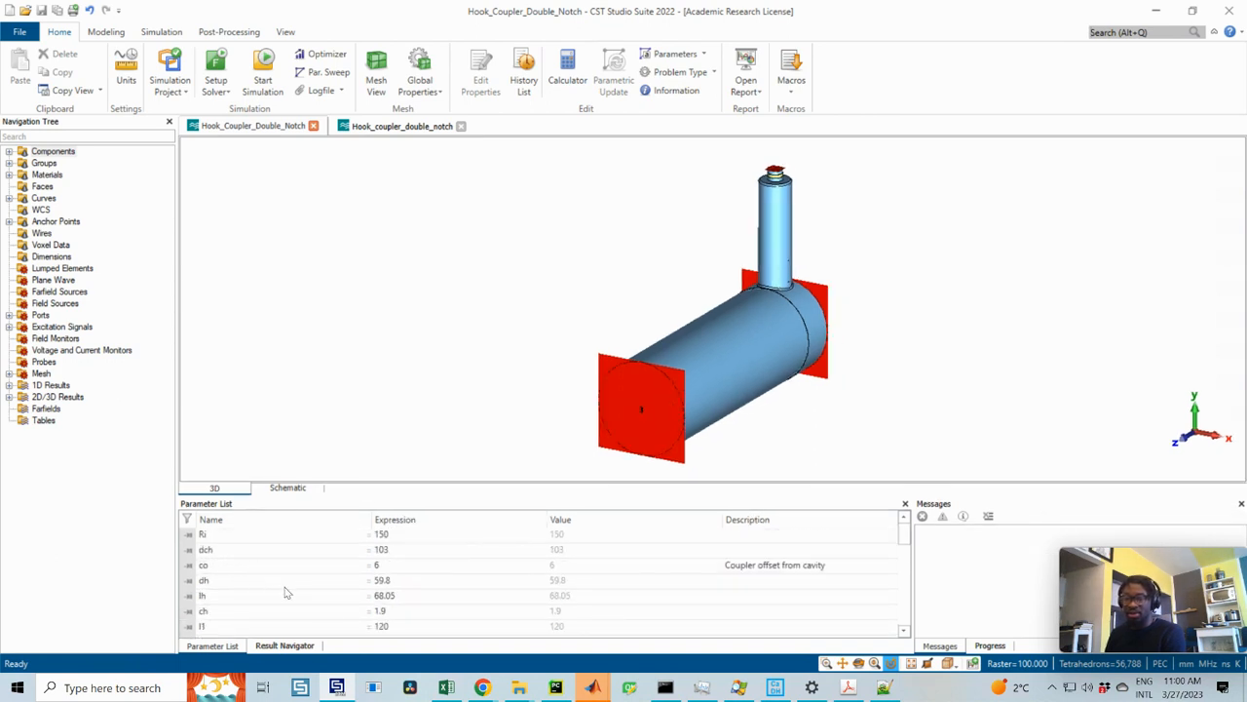
pyautogui.rightClick(274, 575)
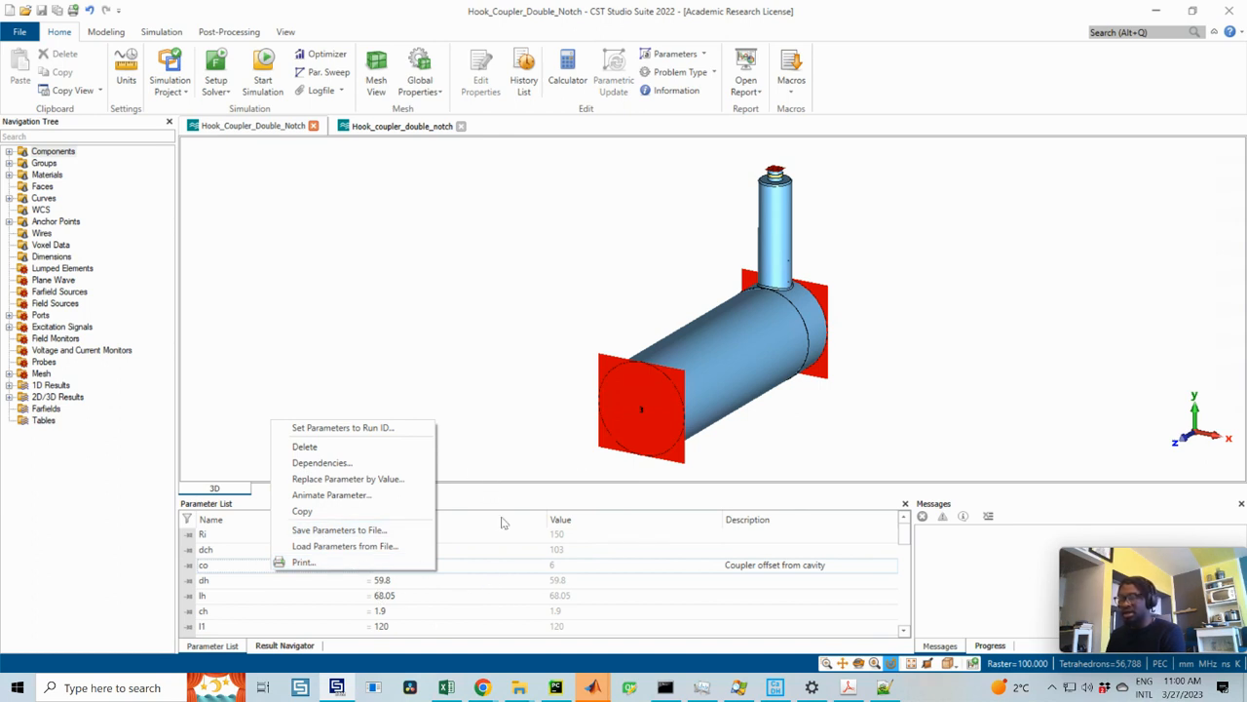
pyautogui.click(493, 358)
# - Load the parameters from Hook_coupler_double_notch.txt into the new Hook_coupler_double_notch project and check the full parameter list
pyautogui.click(409, 126)
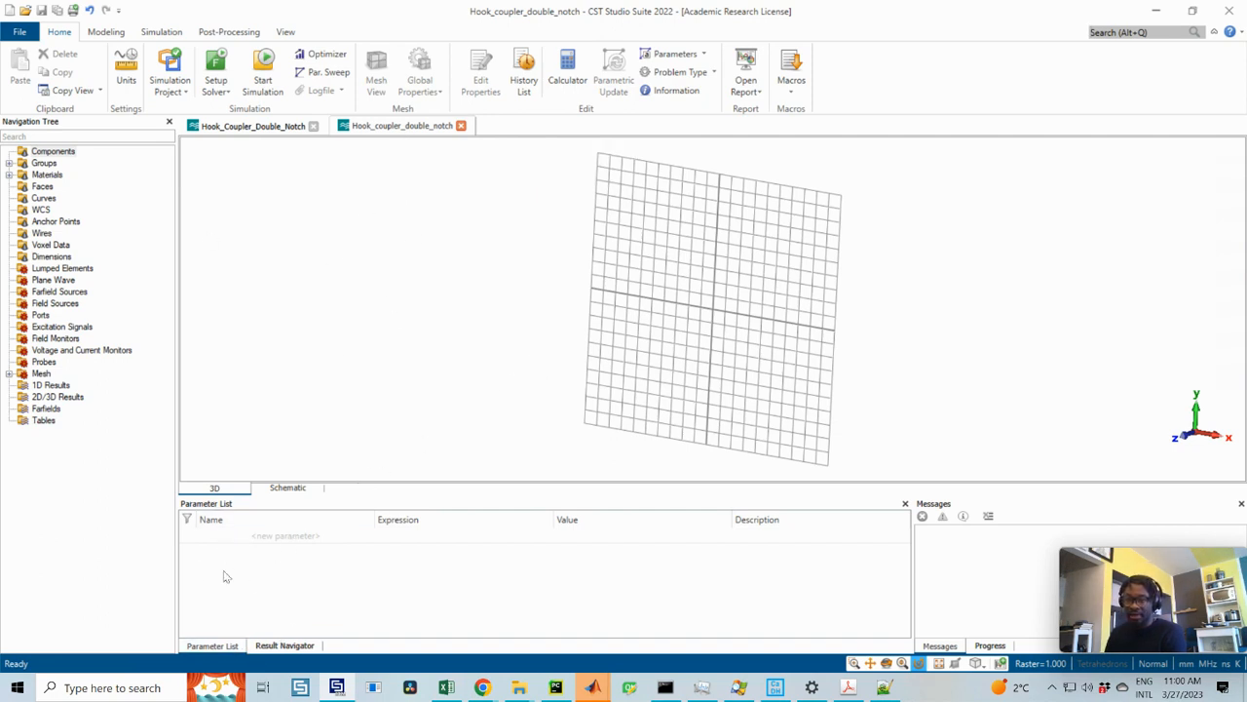
pyautogui.click(283, 645)
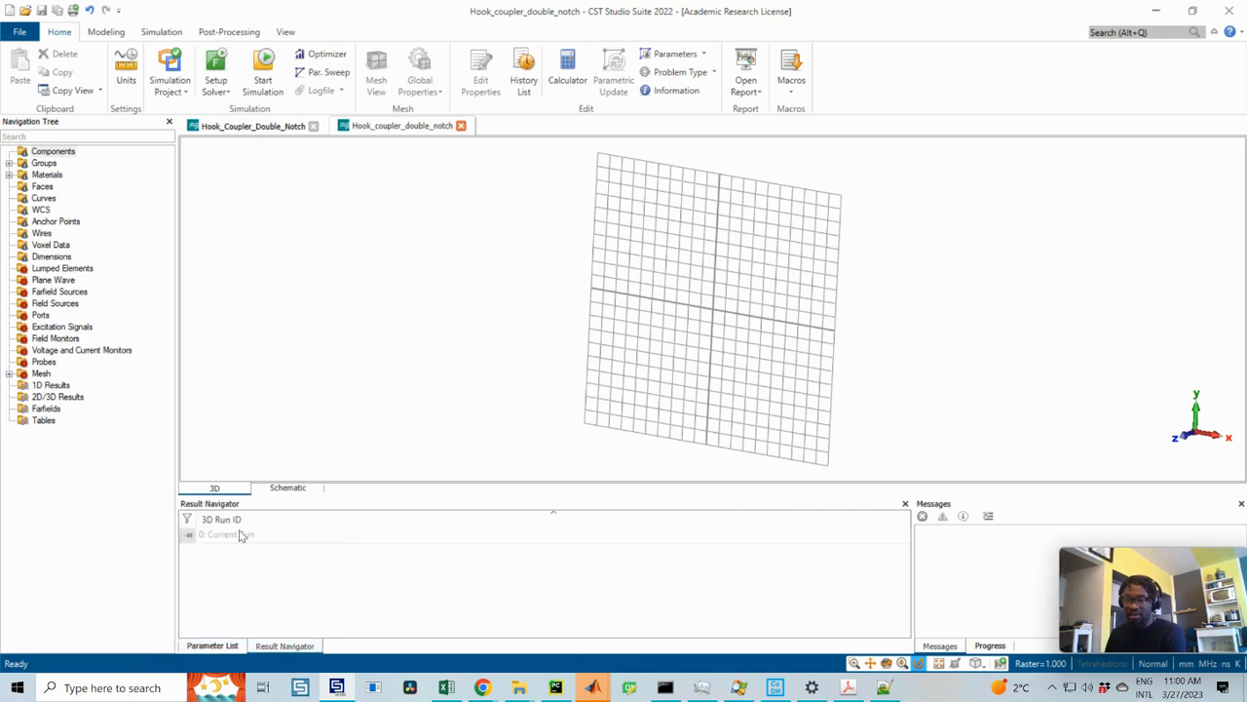
pyautogui.click(220, 647)
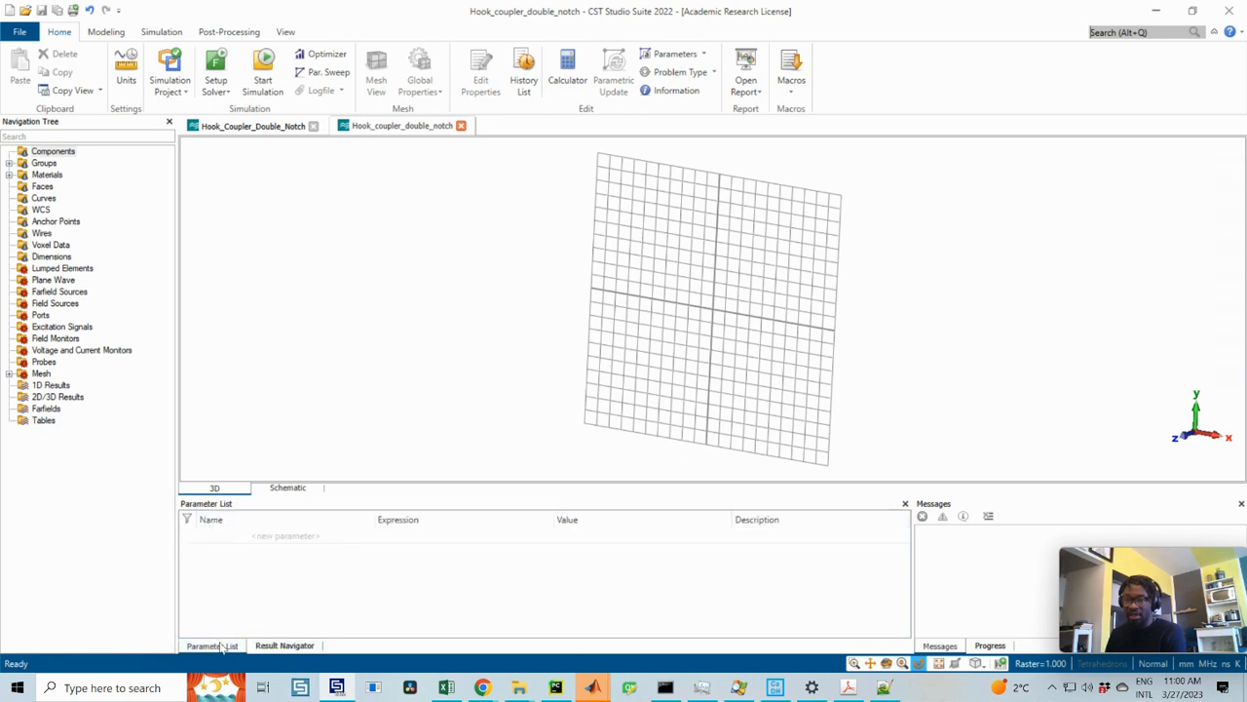
pyautogui.click(210, 645)
pyautogui.rightClick(253, 547)
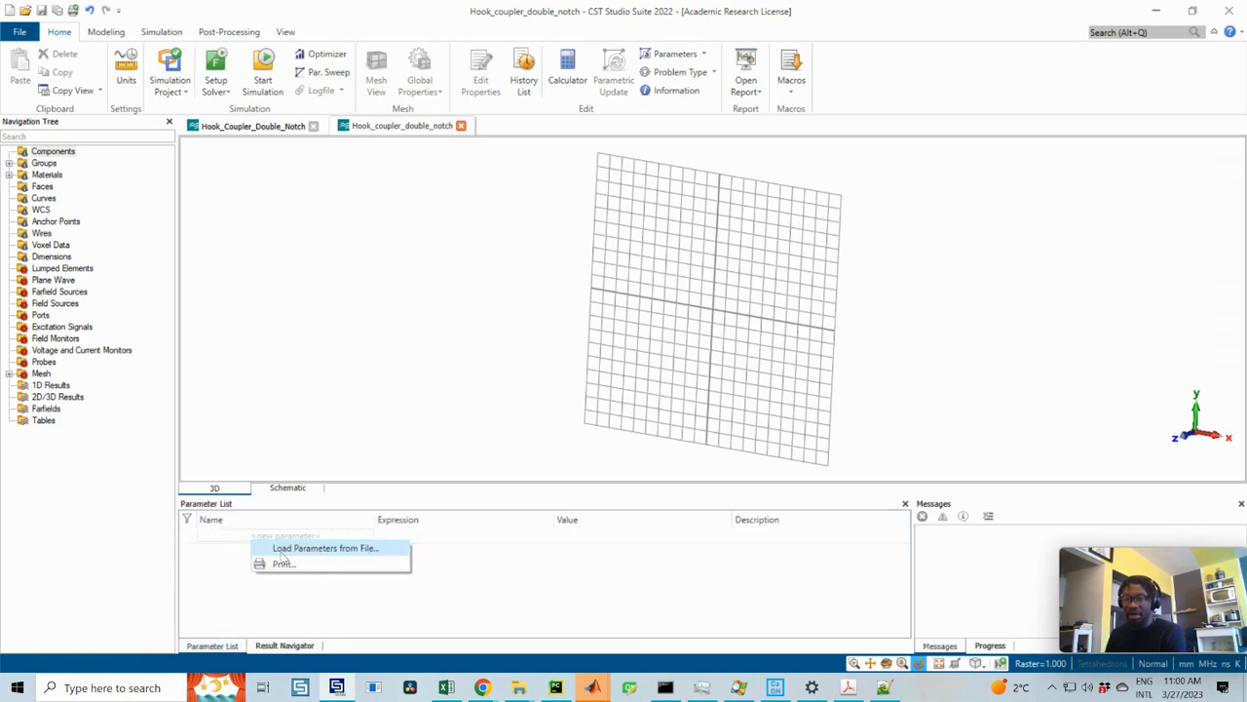
pyautogui.click(353, 554)
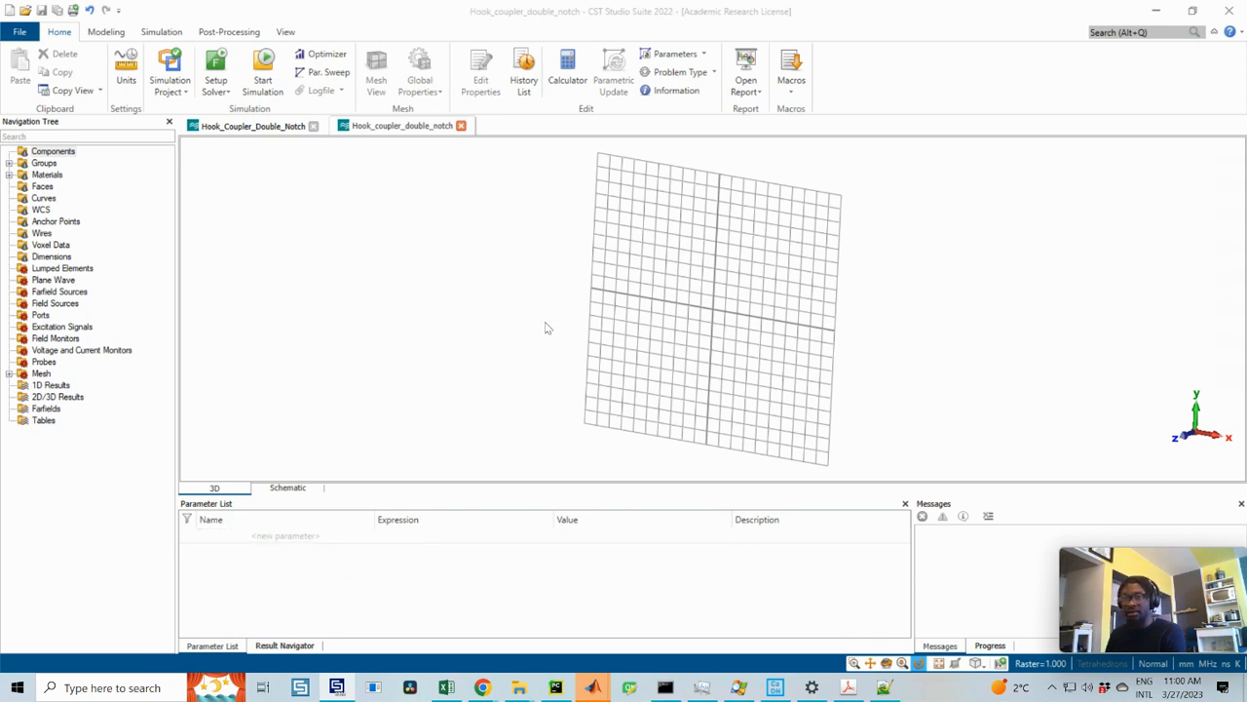
pyautogui.scroll(-3, 641, 274)
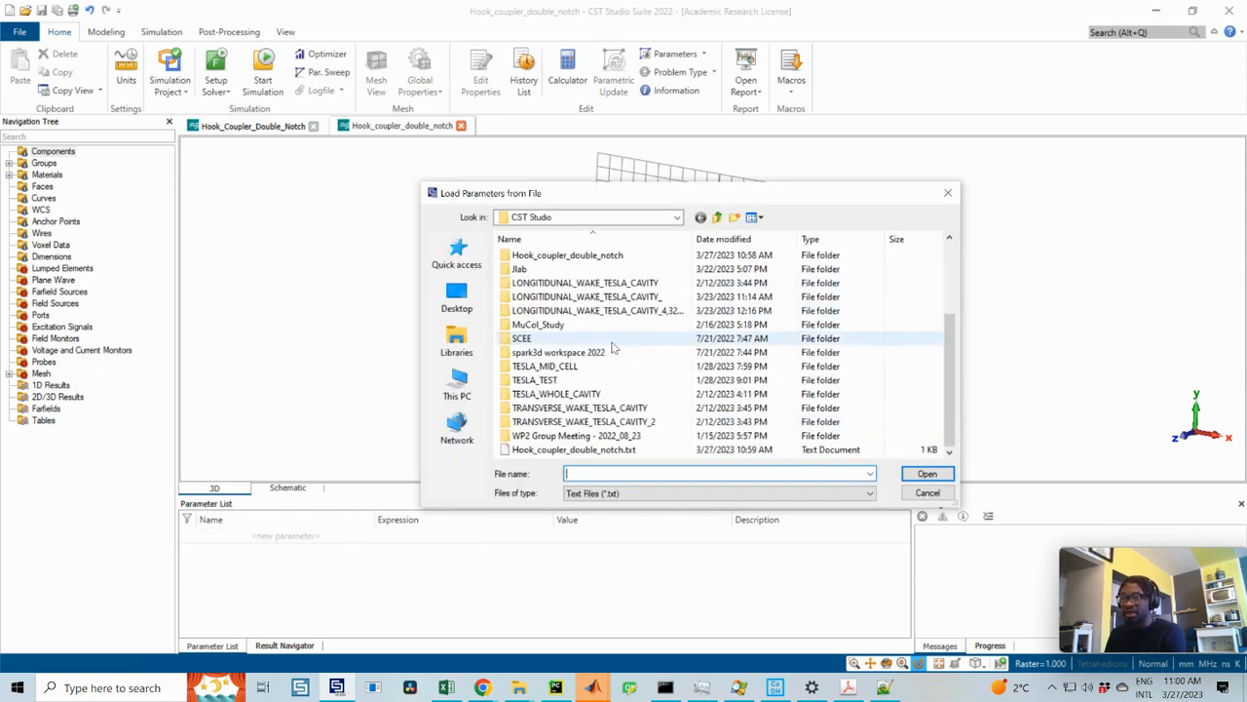
pyautogui.click(616, 451)
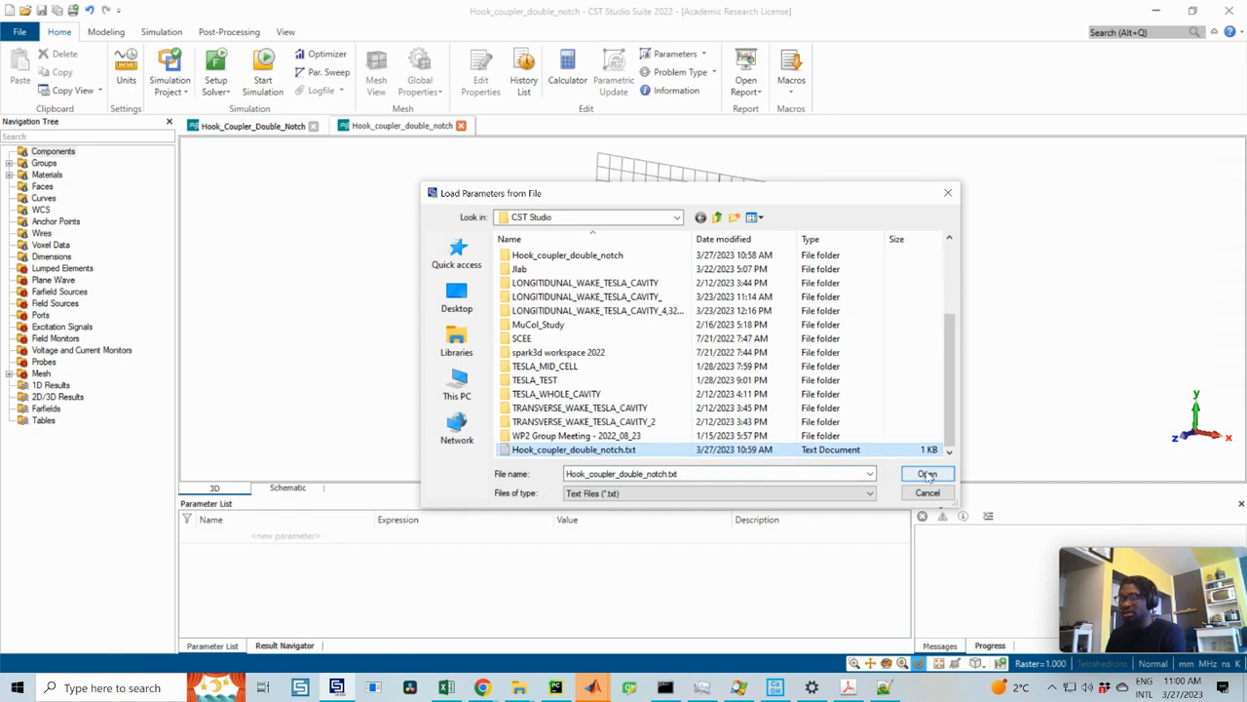
pyautogui.click(926, 474)
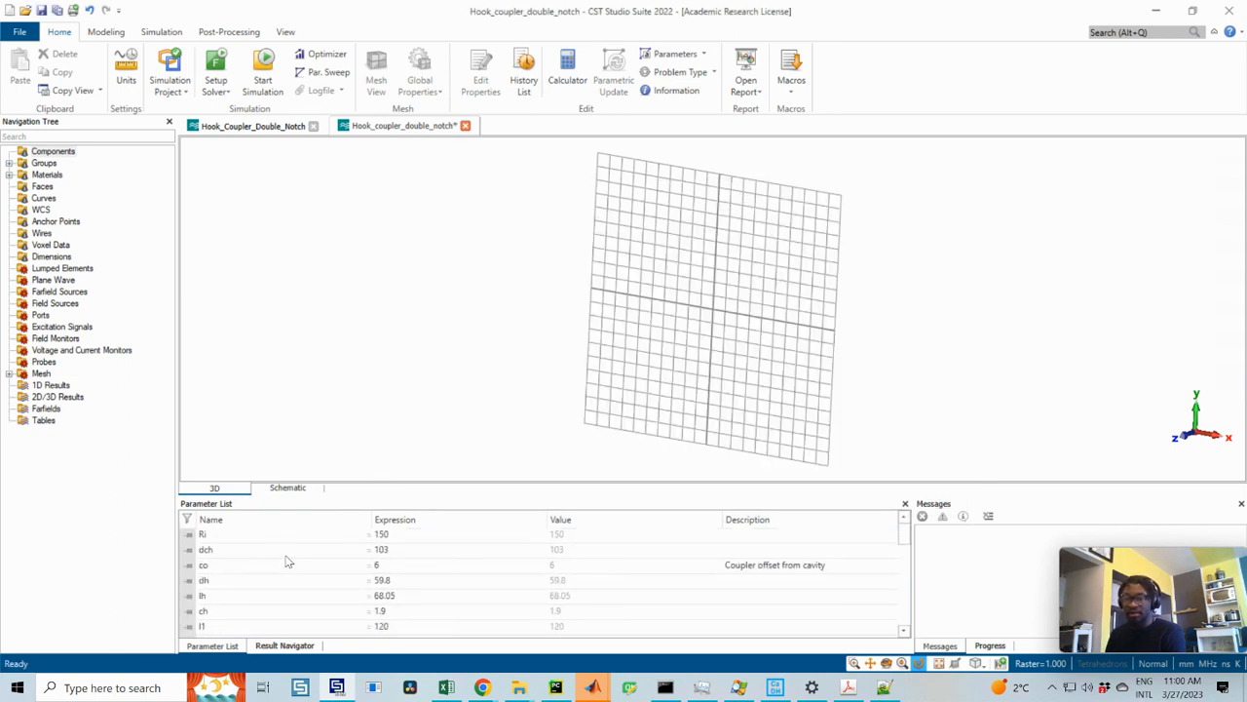
pyautogui.scroll(1, 287, 561)
pyautogui.scroll(-9, 287, 561)
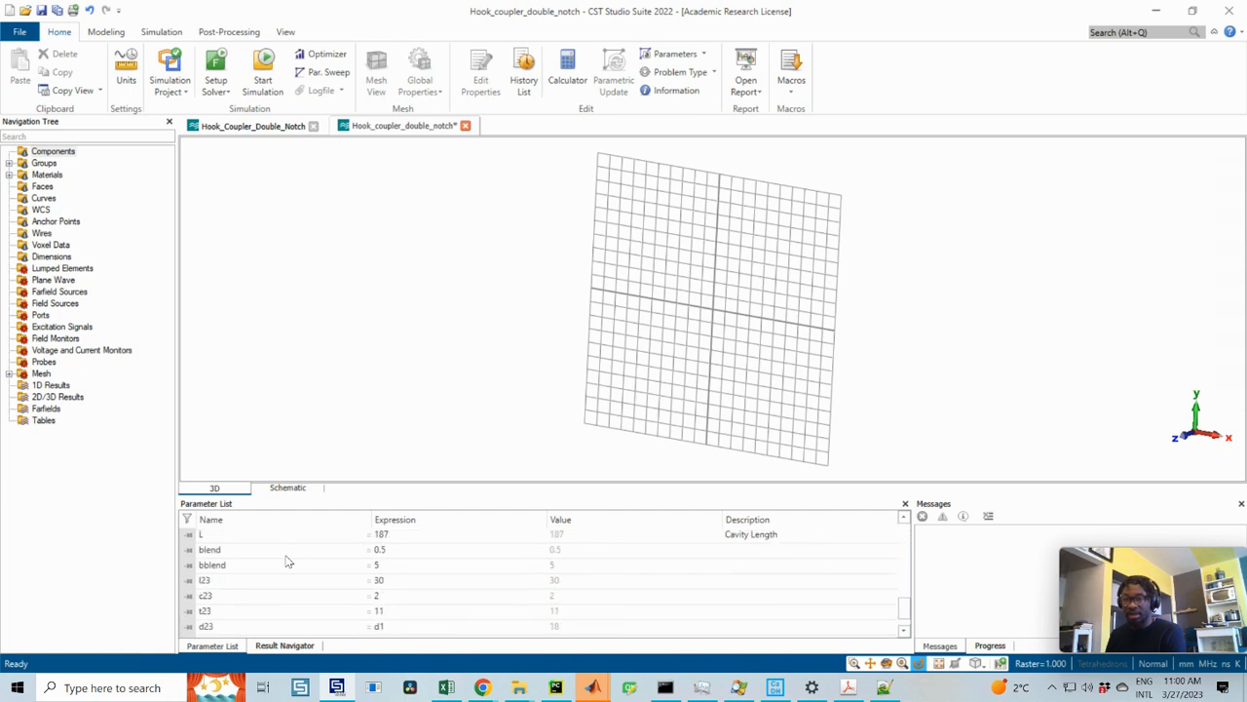
pyautogui.scroll(8, 283, 559)
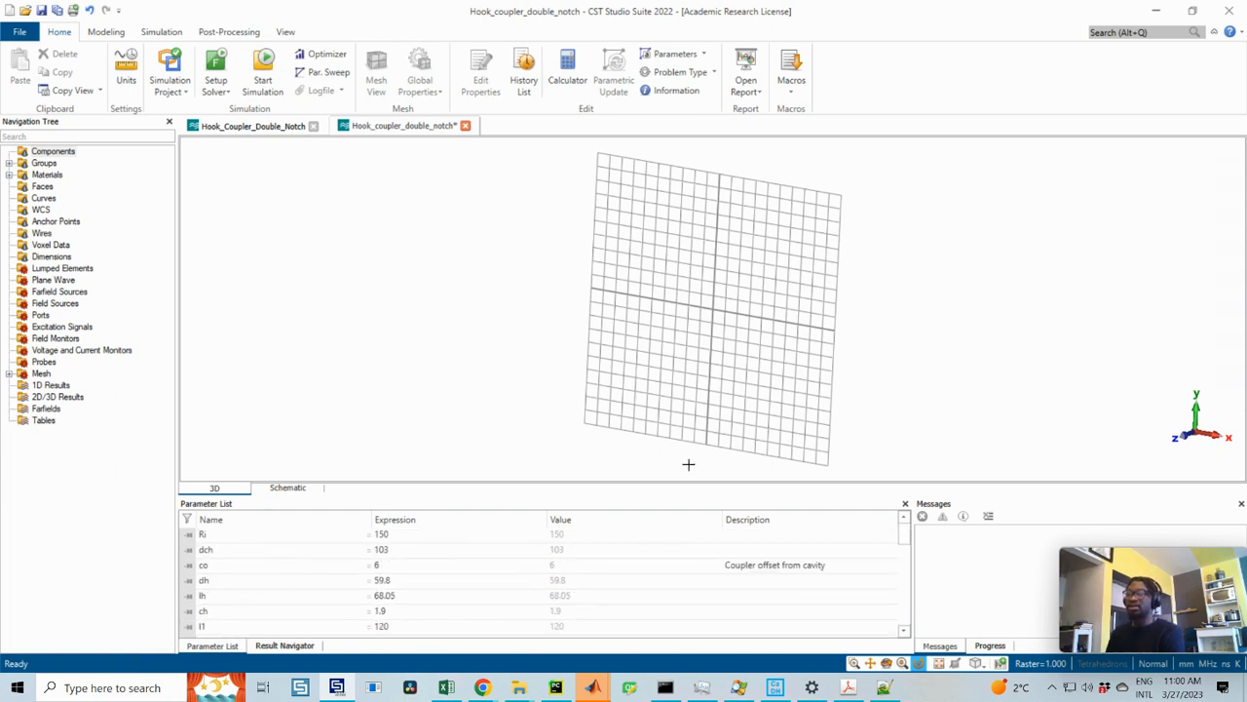
pyautogui.moveTo(663, 504); pyautogui.dragTo(663, 513)
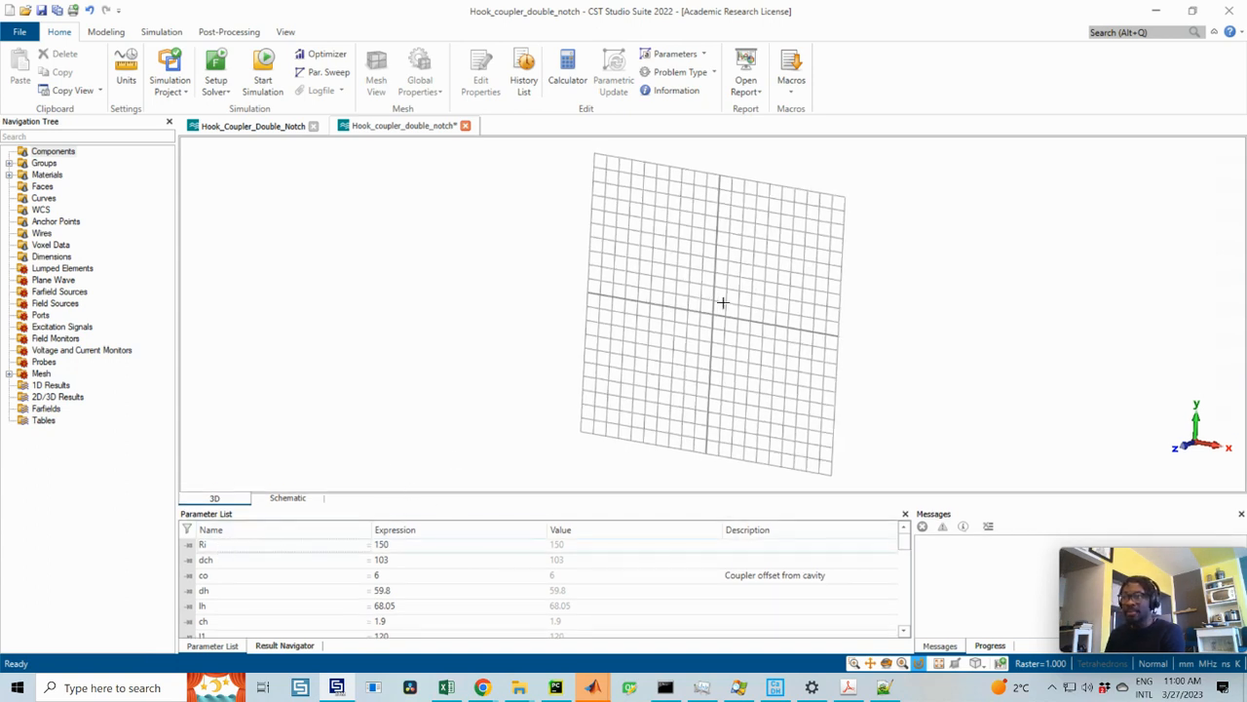
# - Start a Z-oriented cylinder defined by numeric values and set its outer radius to the parameter Ri
pyautogui.click(694, 303)
pyautogui.press('0')
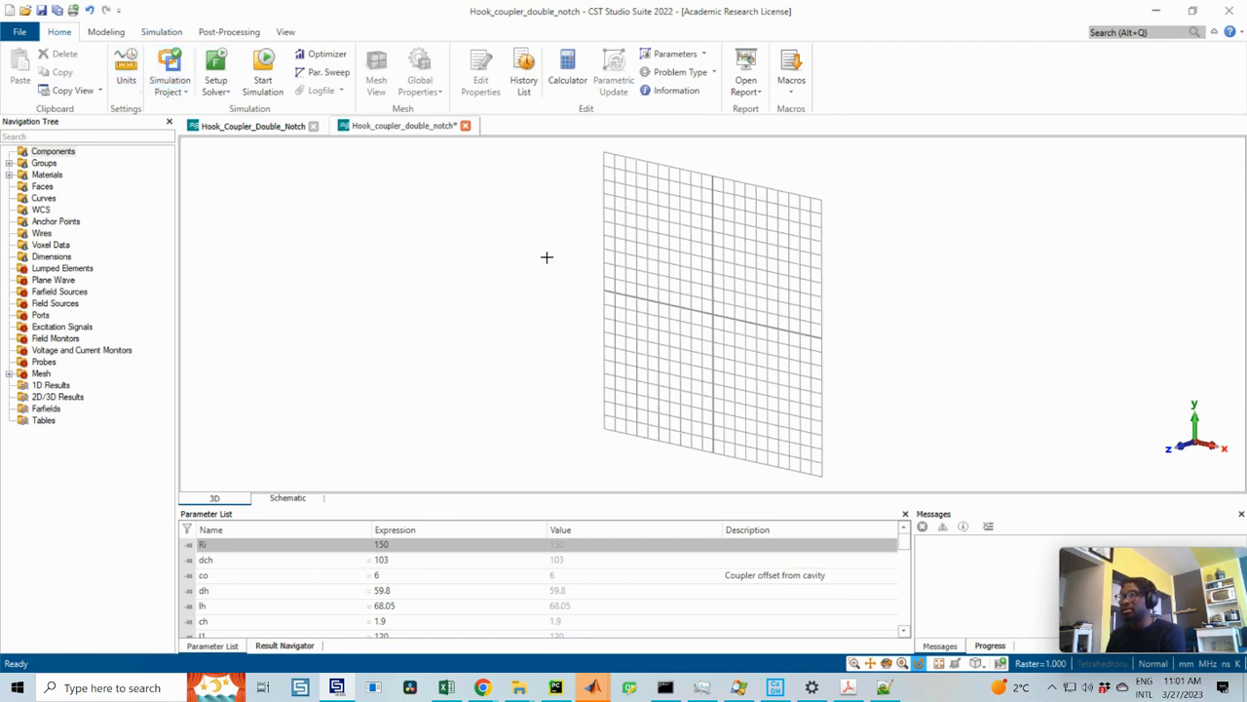
pyautogui.click(108, 32)
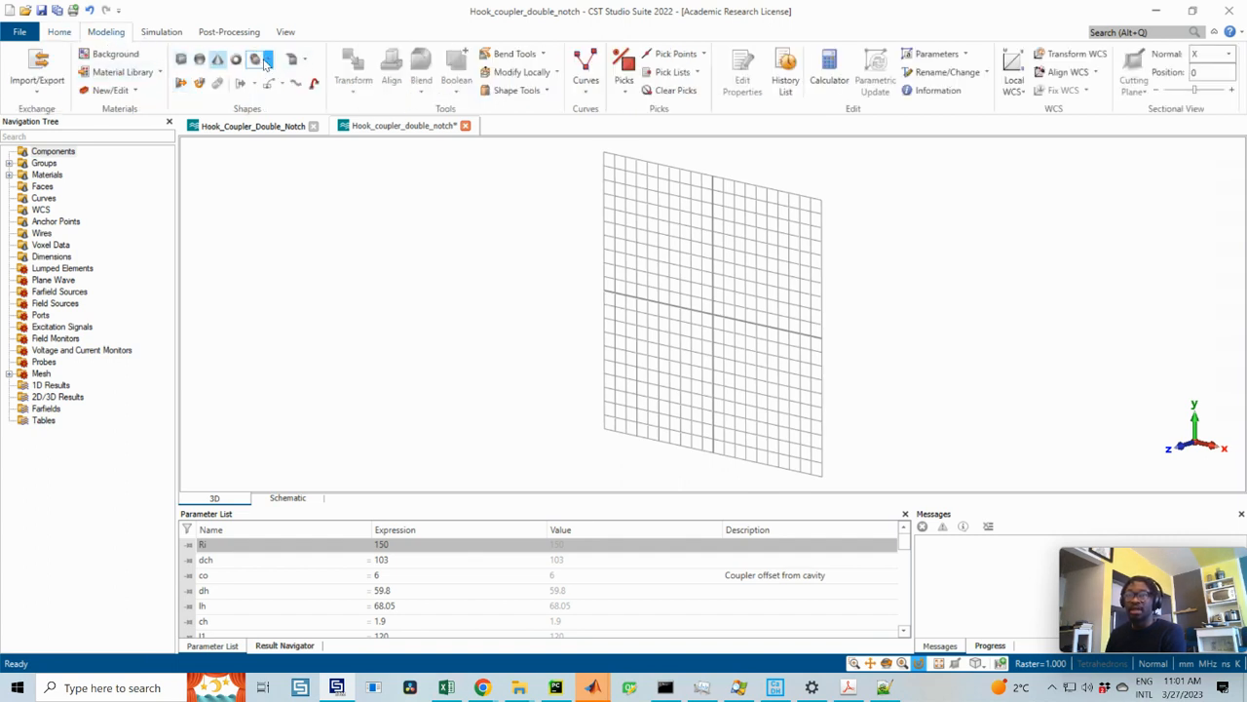
pyautogui.click(256, 59)
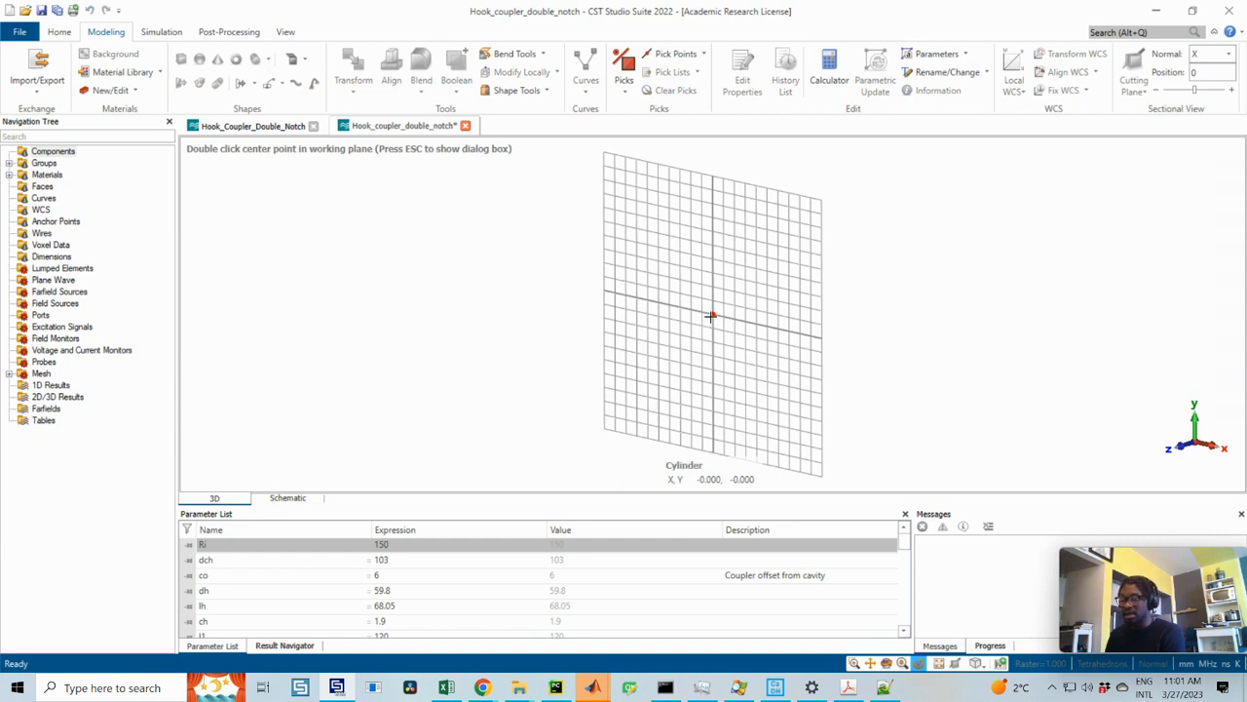
pyautogui.press('Escape')
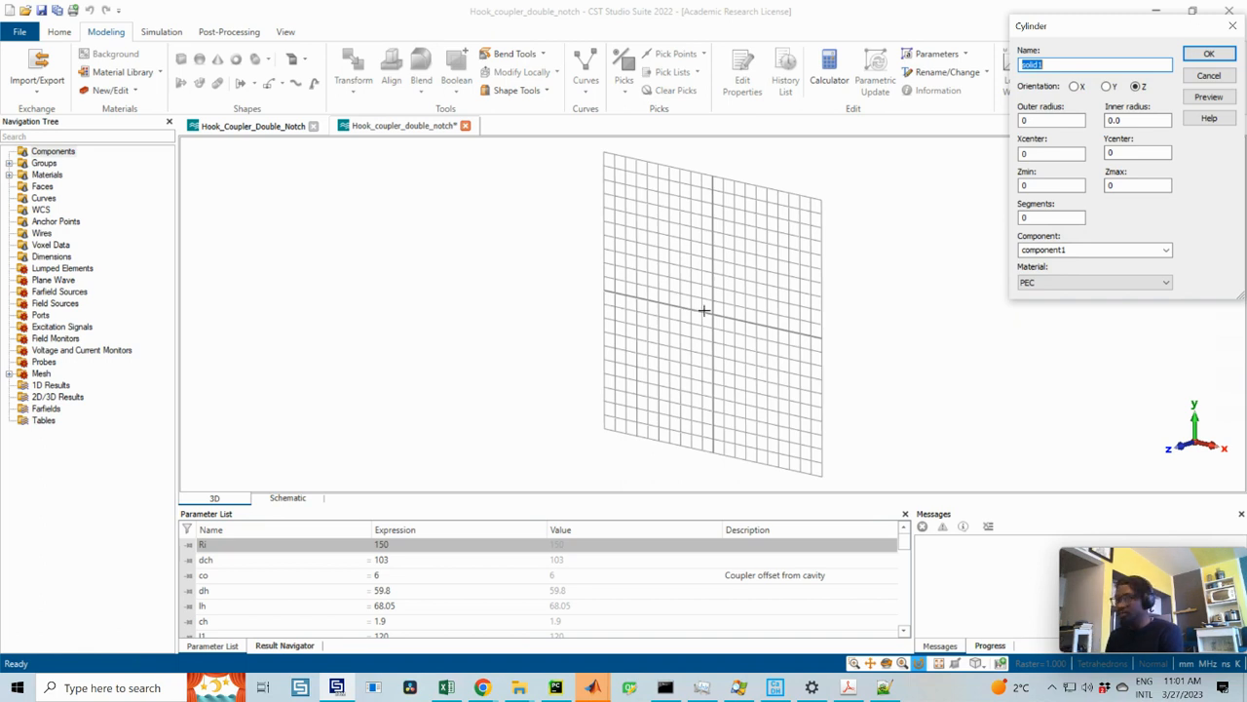
pyautogui.click(730, 297)
pyautogui.press('6')
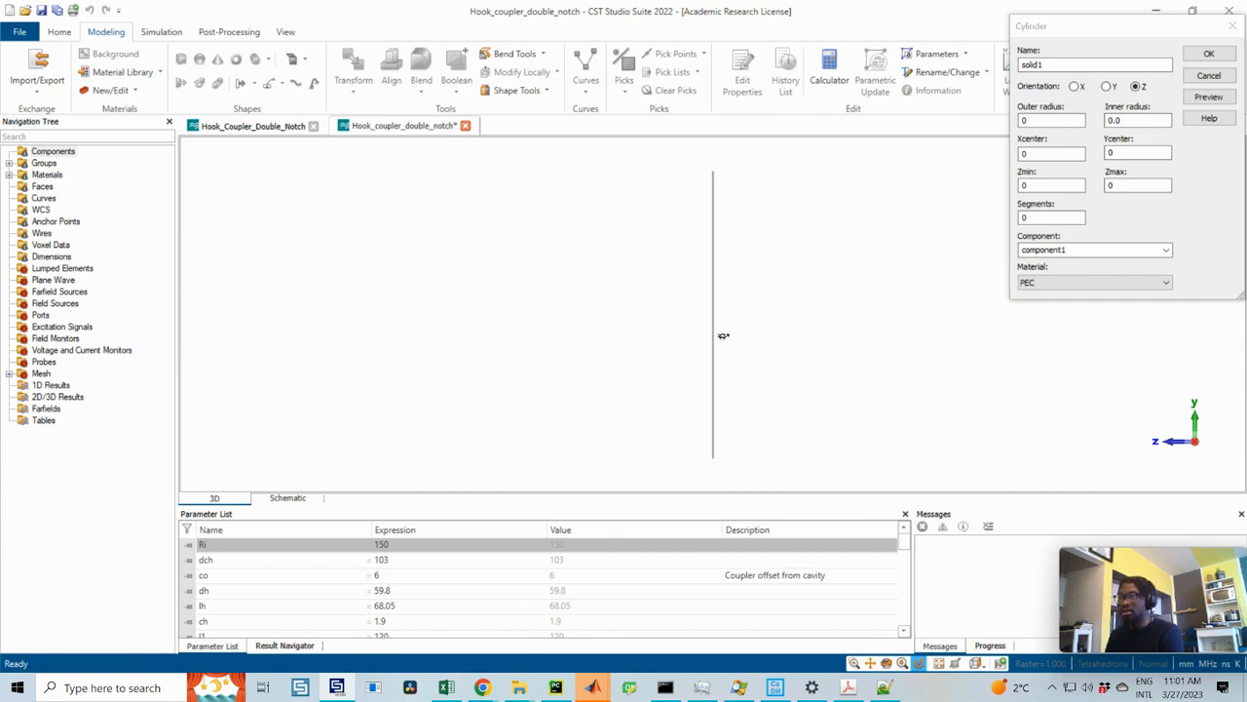
pyautogui.keyDown('ctrl'); pyautogui.moveTo(723, 335); pyautogui.dragTo(811, 384); pyautogui.keyUp('ctrl')
pyautogui.moveTo(1046, 120); pyautogui.dragTo(994, 133)
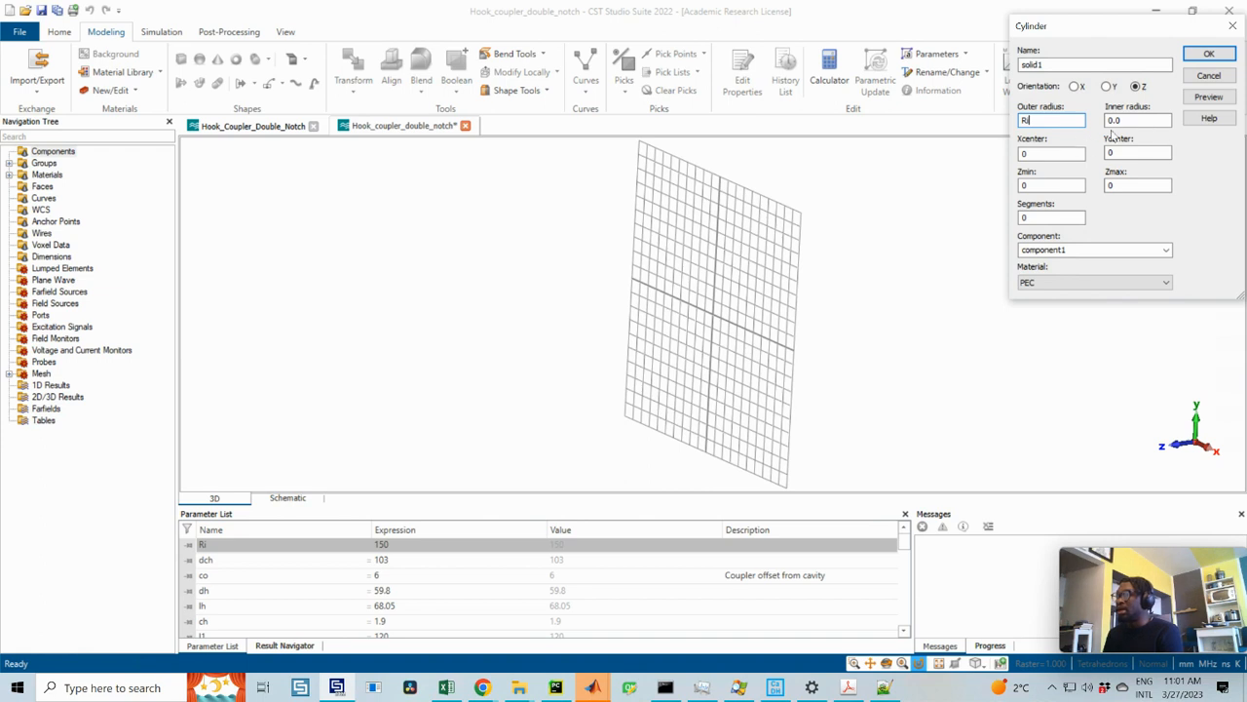
pyautogui.press('Tab')
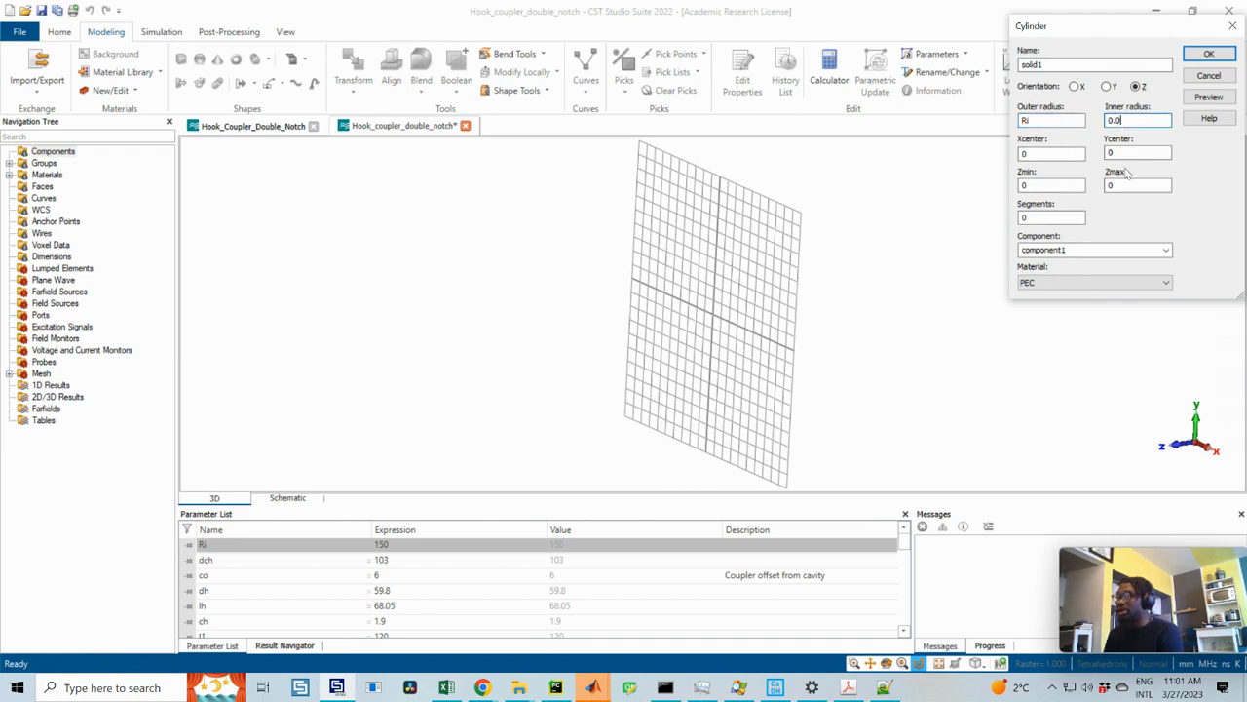
pyautogui.click(1135, 85)
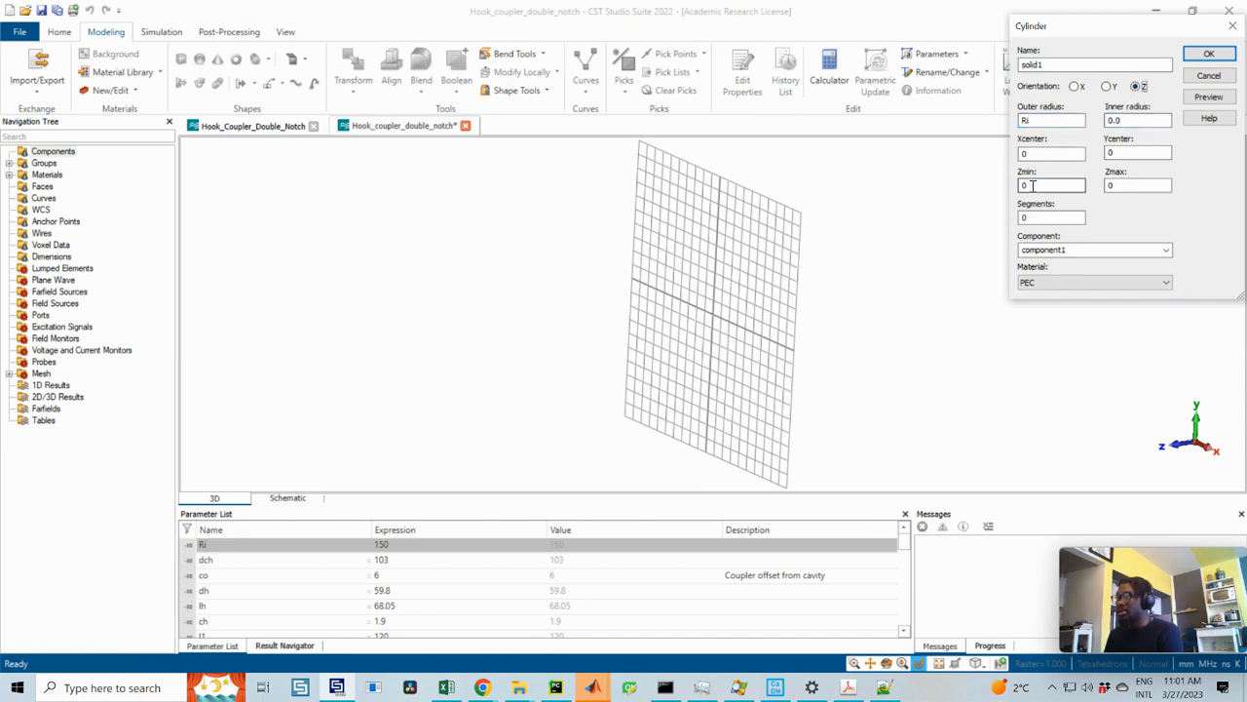
pyautogui.click(1124, 184)
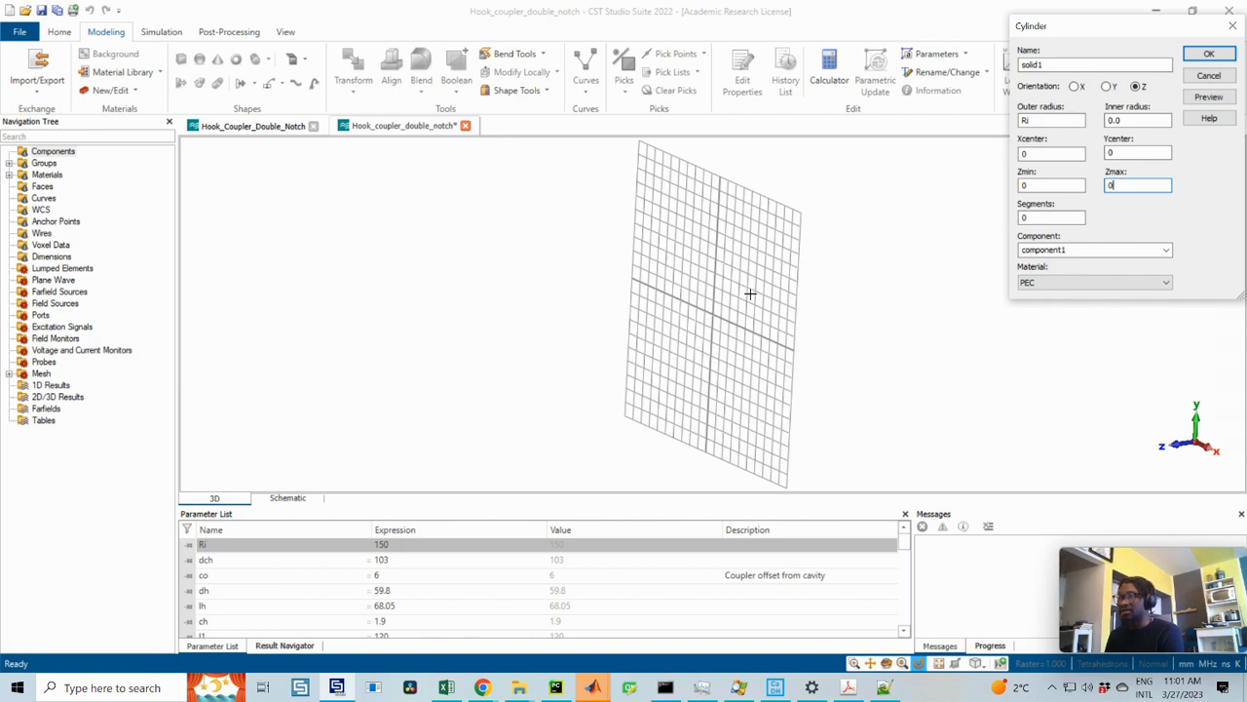
# - Examine the cavity and coupler dimensions in the DN_Hook_Coupler.pdf drawing in Adobe Acrobat Pro and return to CST Studio Suite
pyautogui.keyDown('ctrl'); pyautogui.moveTo(741, 299); pyautogui.dragTo(741, 255); pyautogui.keyUp('ctrl')
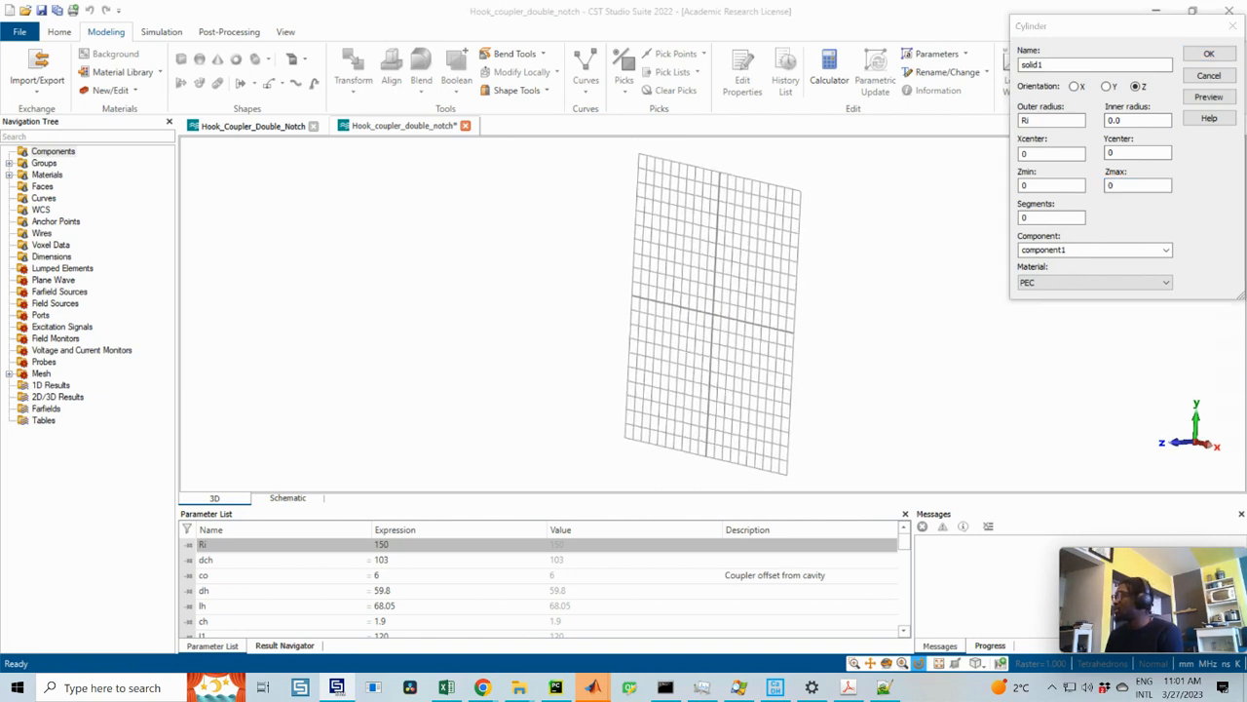
pyautogui.moveTo(1246, 131); pyautogui.dragTo(580, 12)
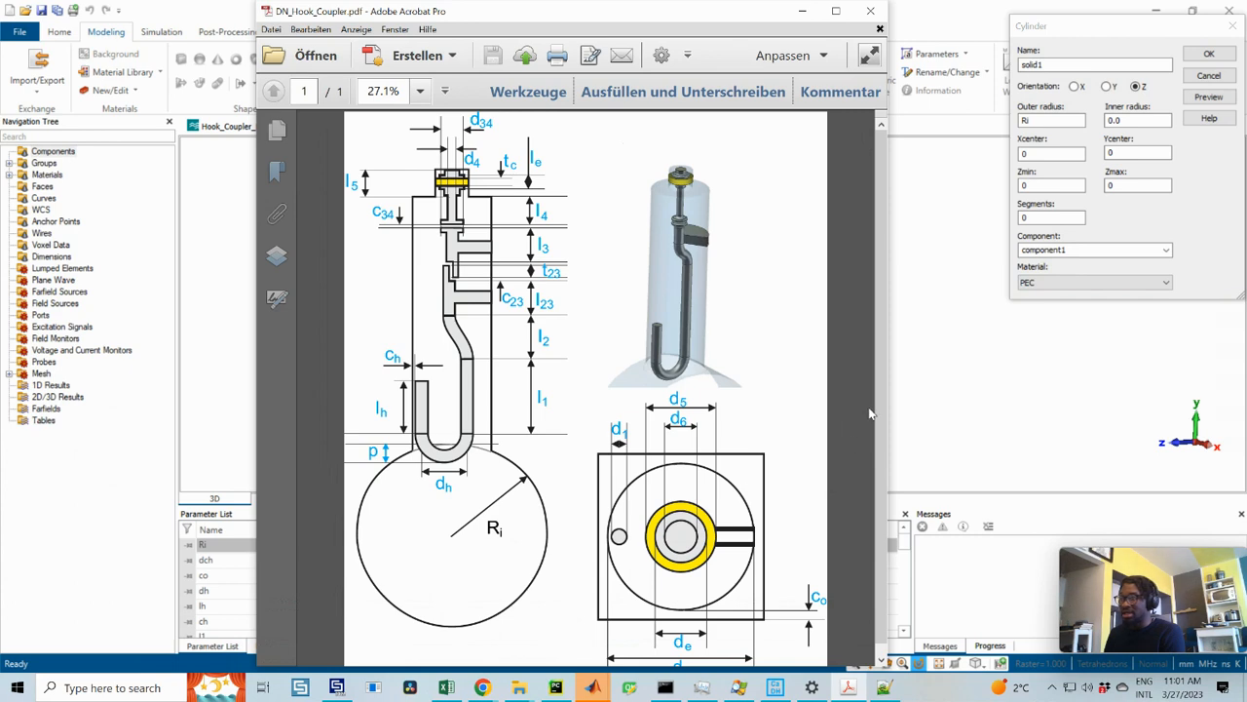
pyautogui.moveTo(880, 291); pyautogui.dragTo(881, 314)
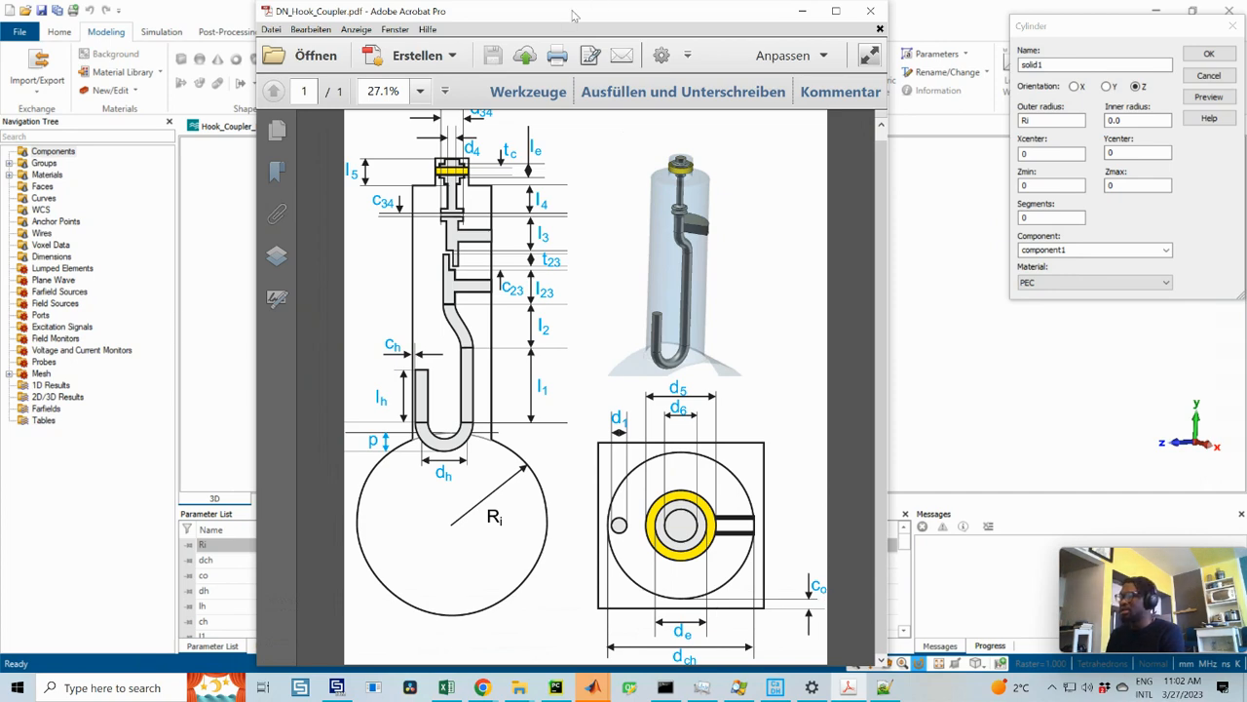
pyautogui.moveTo(574, 15); pyautogui.dragTo(1246, 18)
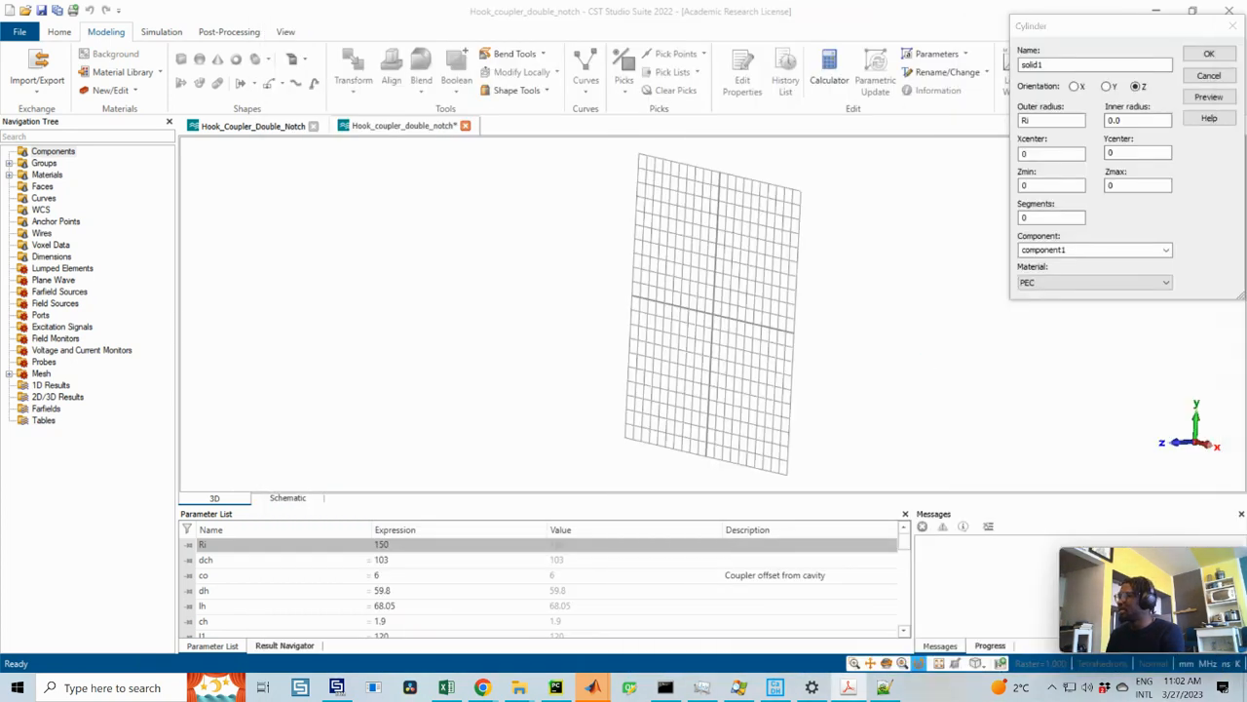
# - Set the cavity cylinder's Z range from -dch/2-co to dch/2+co and preview the shape
pyautogui.click(1040, 121)
pyautogui.doubleClick(1036, 185)
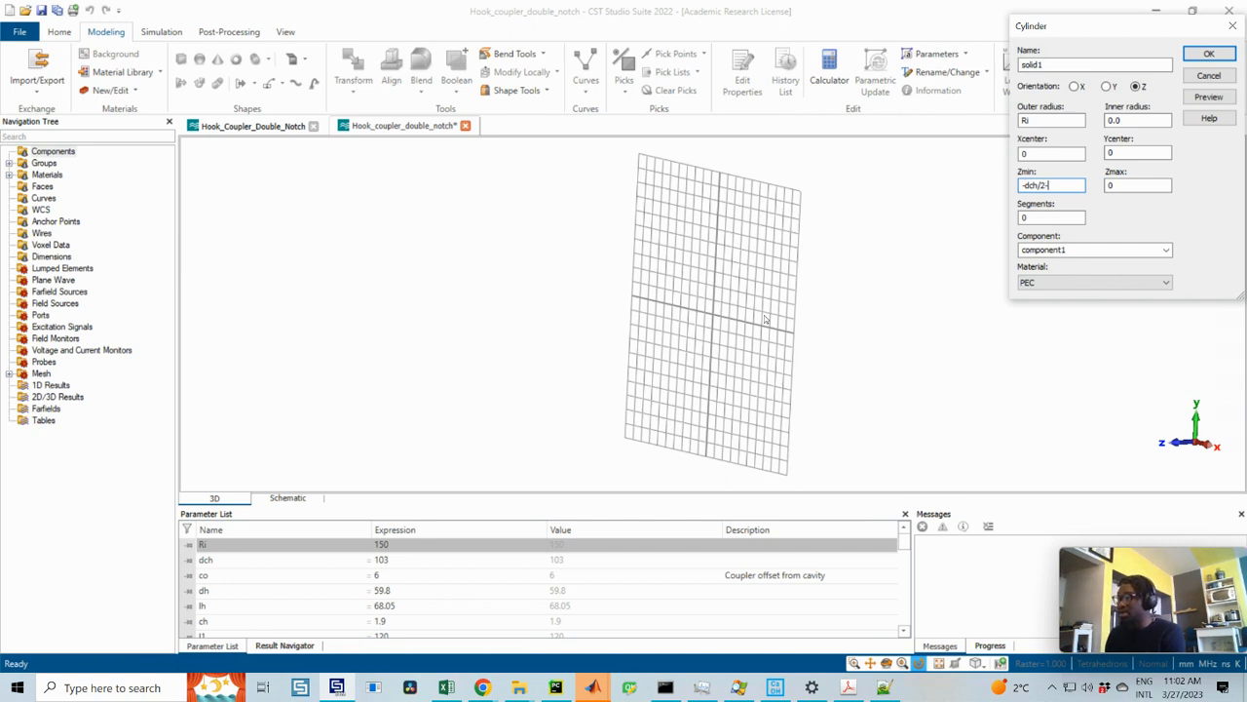
pyautogui.write('co')
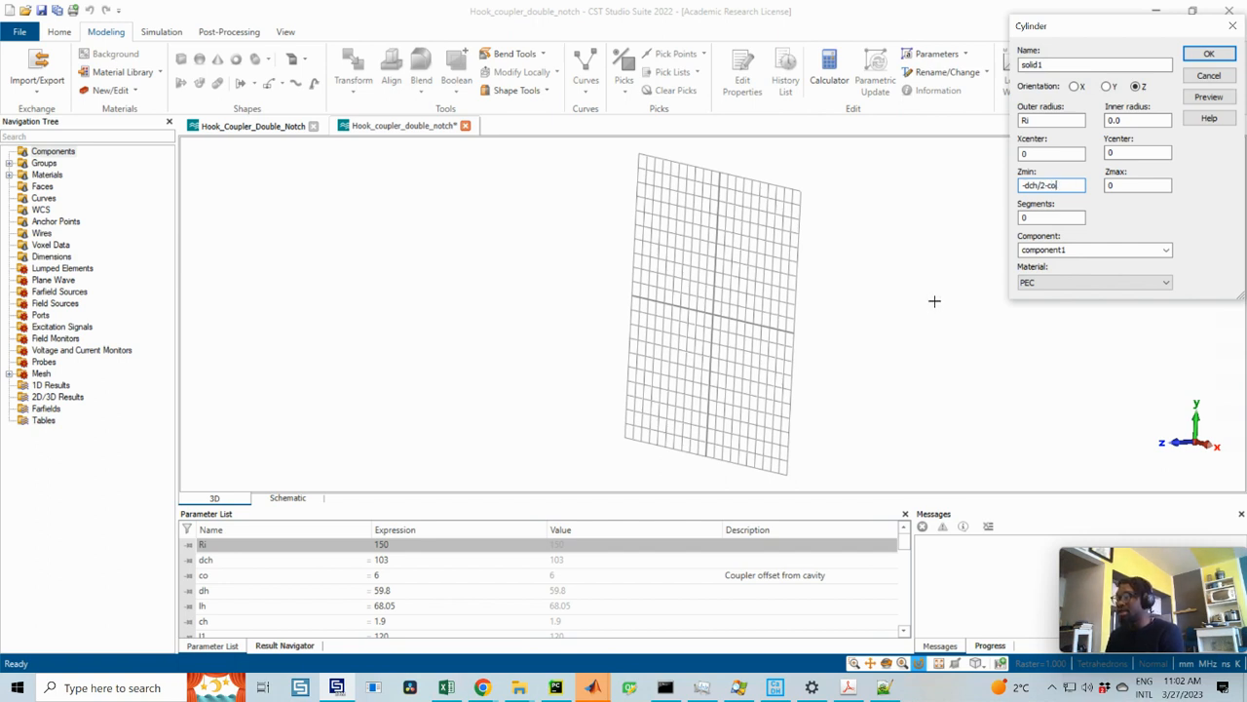
pyautogui.press('Tab')
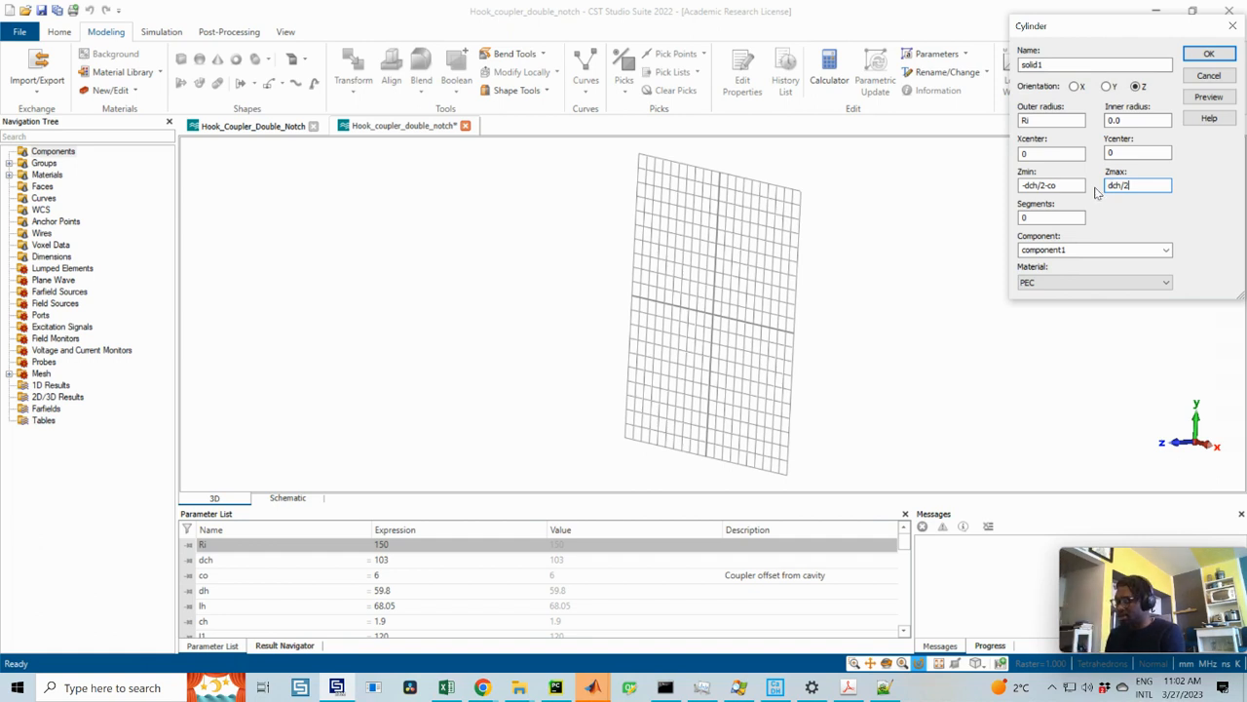
pyautogui.write('co')
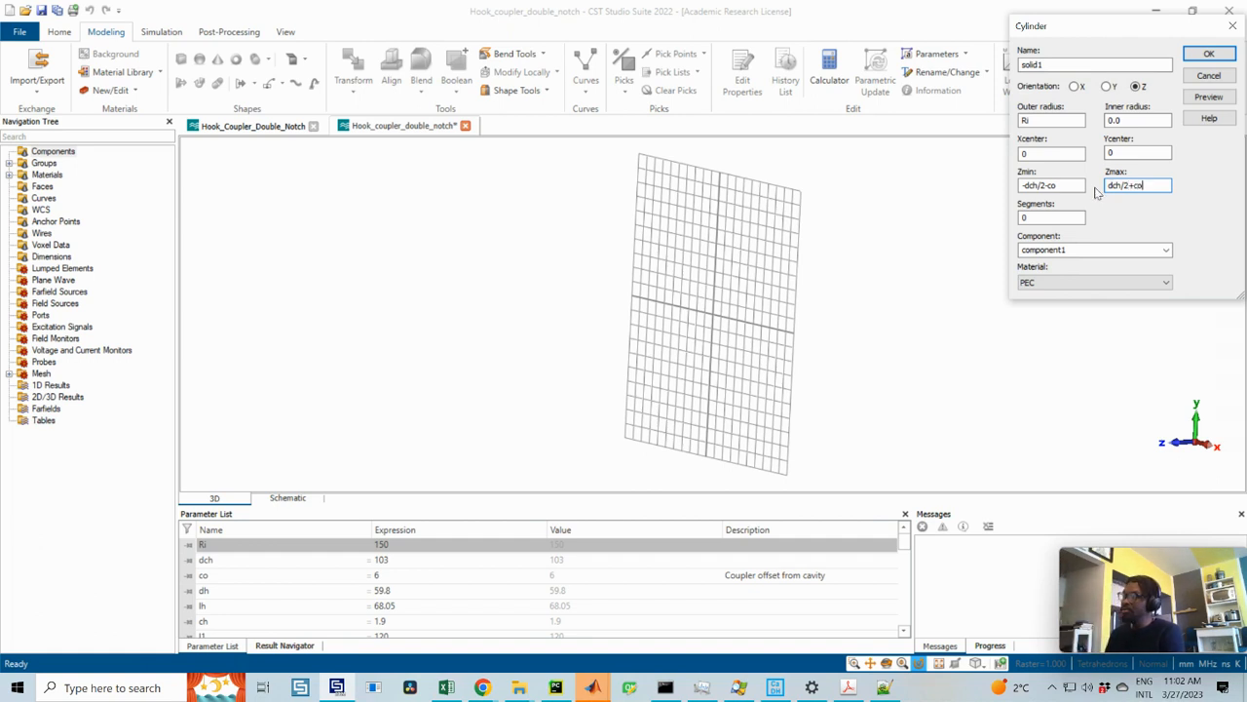
pyautogui.click(1208, 96)
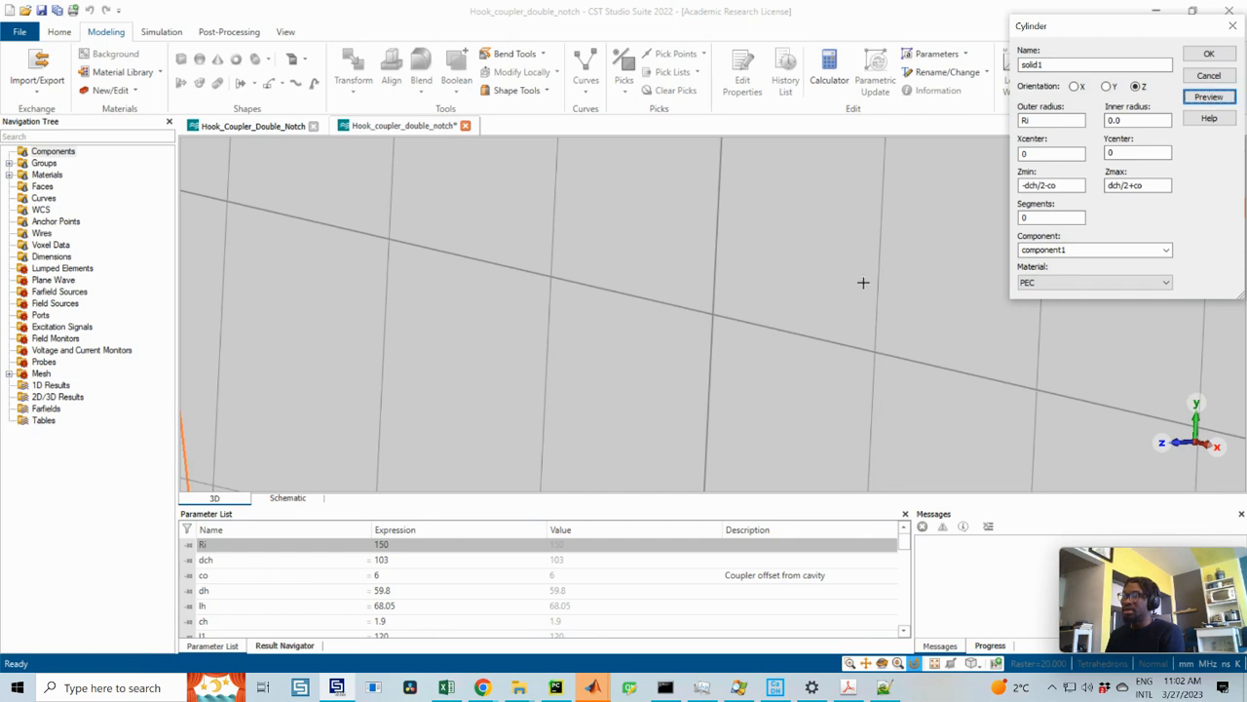
pyautogui.scroll(-5, 858, 290)
pyautogui.keyDown('ctrl'); pyautogui.moveTo(945, 337); pyautogui.dragTo(946, 302); pyautogui.keyUp('ctrl')
pyautogui.scroll(-3, 822, 325)
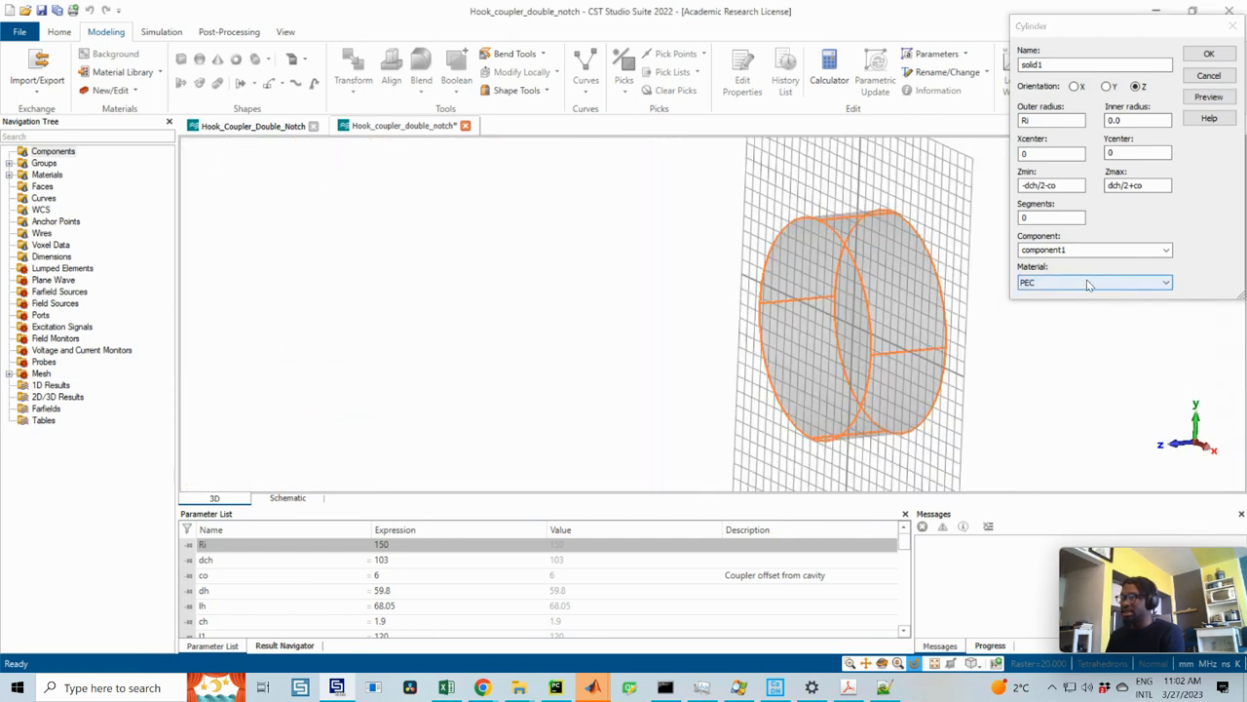
# - Assign Vacuum as the cavity cylinder's material and create the solid
pyautogui.click(1087, 282)
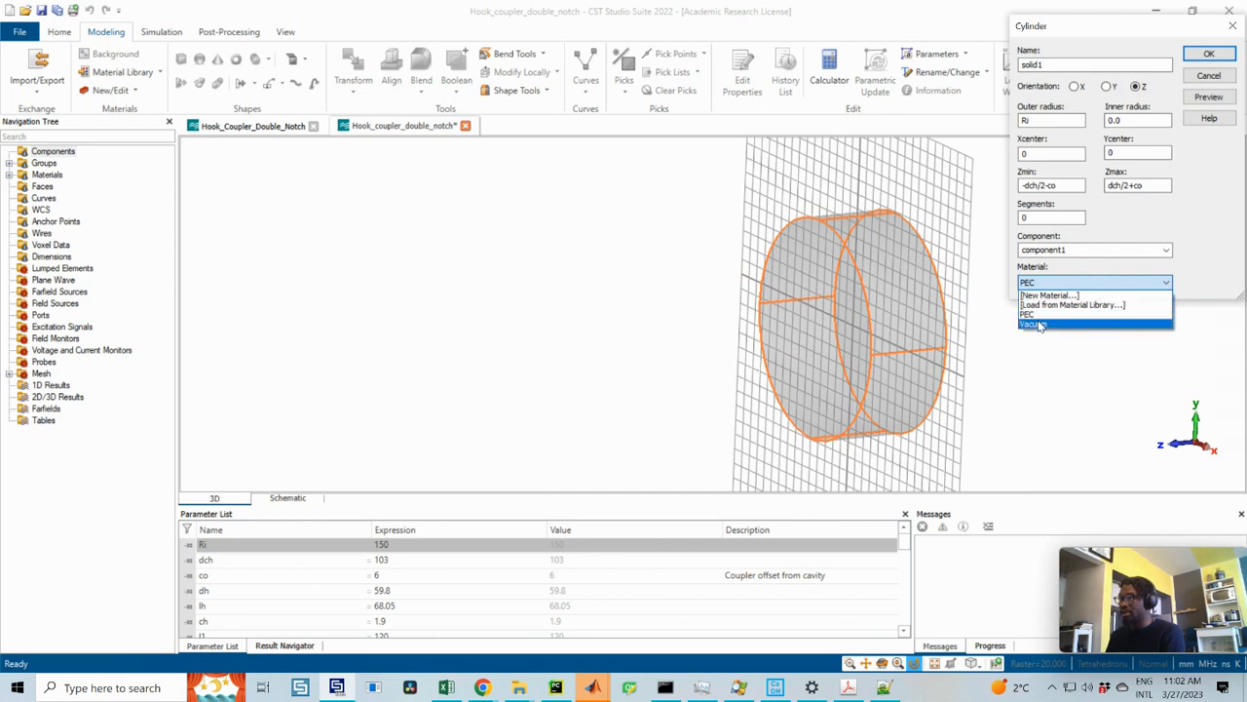
pyautogui.click(1038, 323)
pyautogui.moveTo(812, 313); pyautogui.dragTo(838, 304)
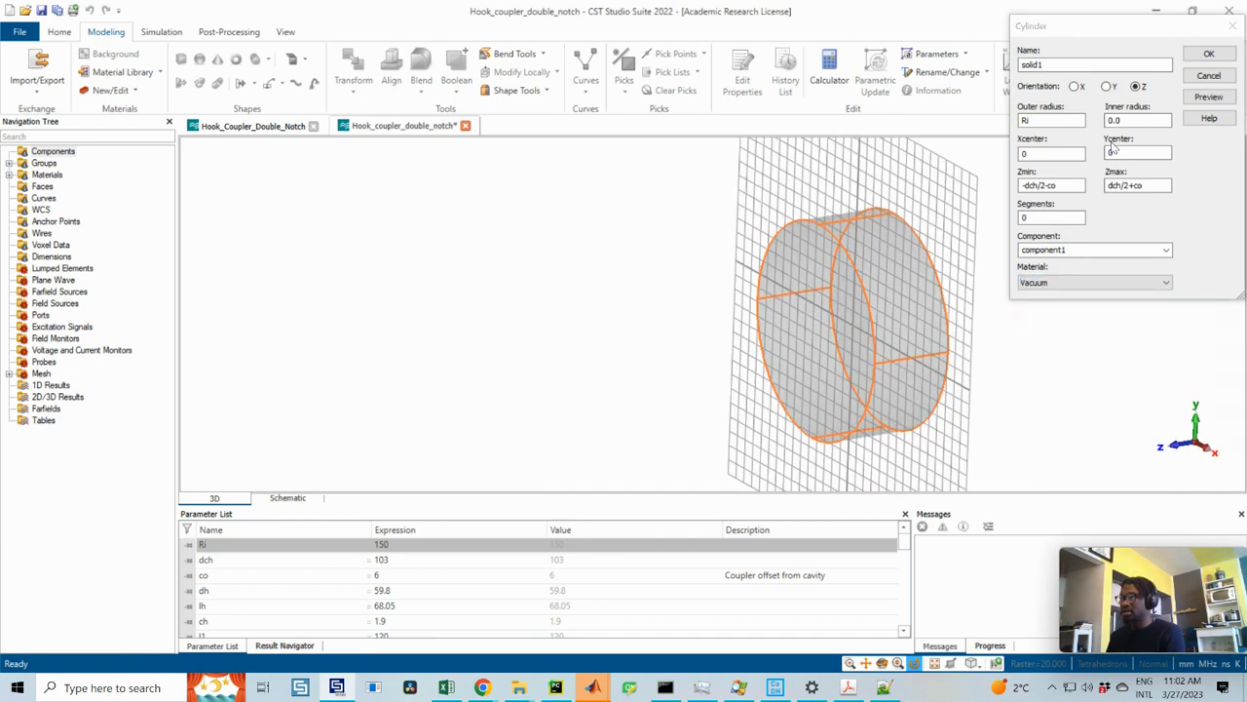
pyautogui.click(1210, 54)
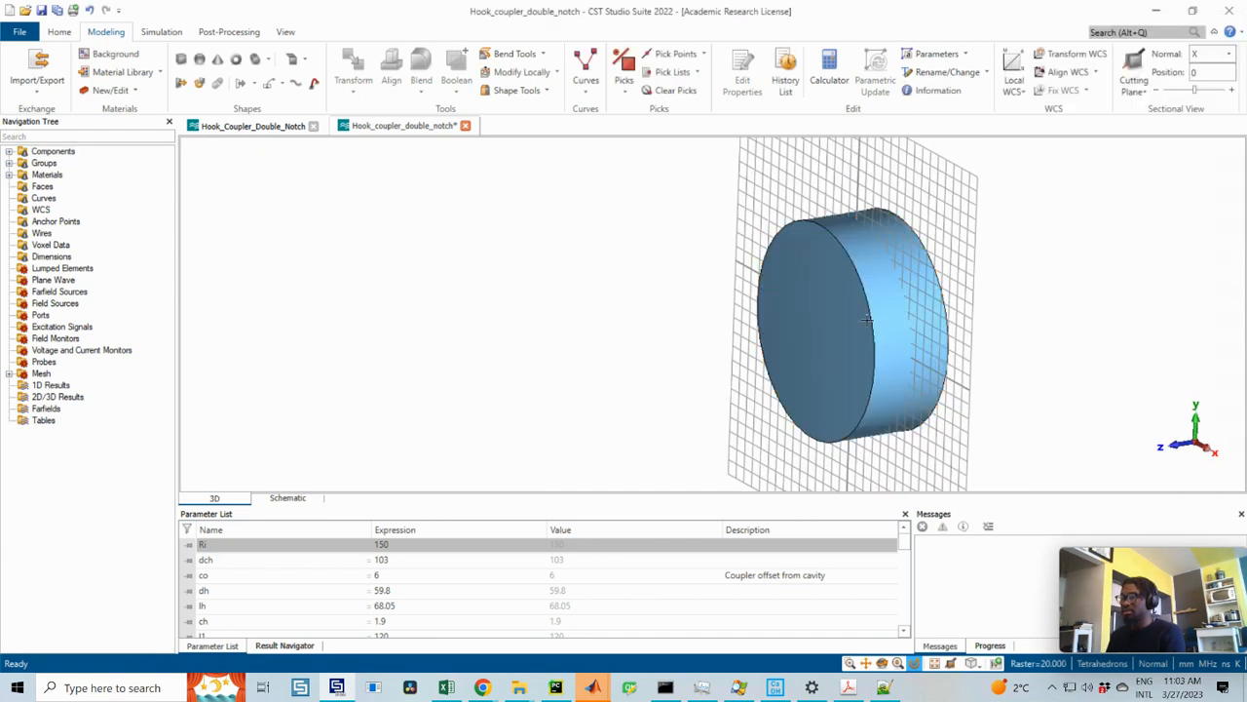
# - Inspect the cavity cylinder along its axis and examine the coupler housing dimensions in the DN_Hook_Coupler.pdf drawing
pyautogui.scroll(-3, 955, 256)
pyautogui.moveTo(941, 298)
pyautogui.mouseDown()
pyautogui.moveTo(848, 272)
pyautogui.moveTo(801, 278)
pyautogui.moveTo(929, 284)
pyautogui.mouseUp()
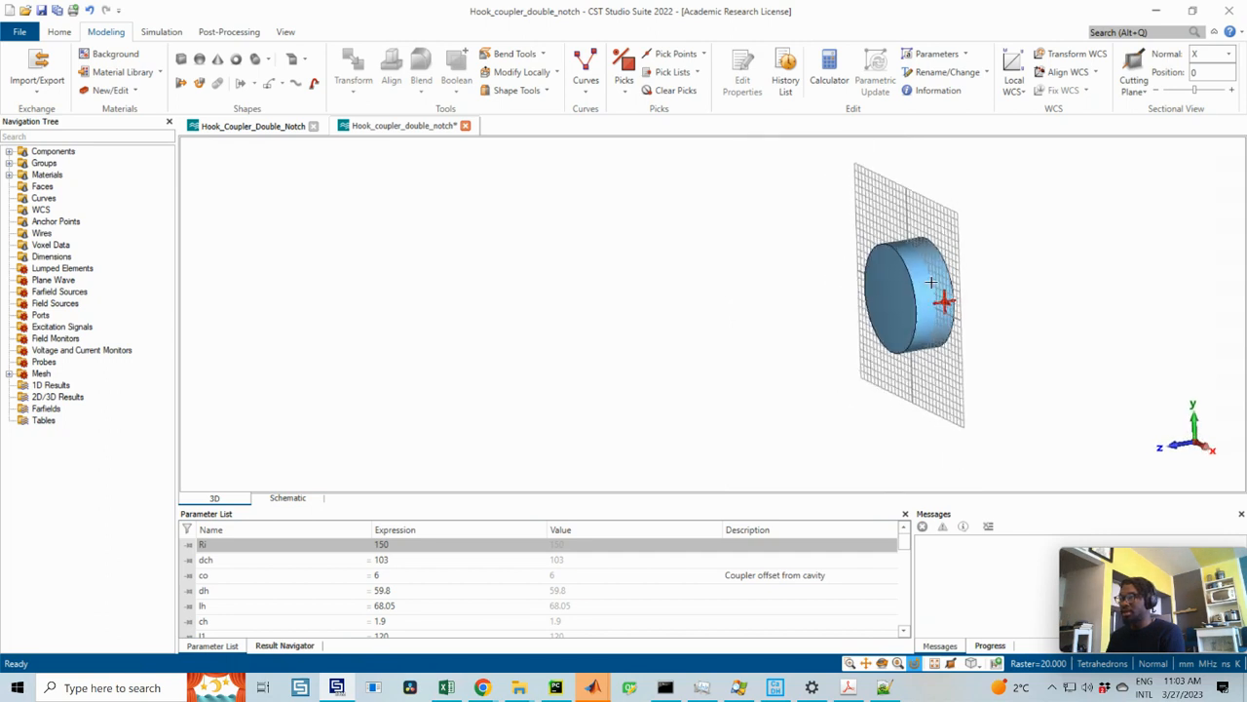
pyautogui.moveTo(906, 255); pyautogui.dragTo(783, 293, button='middle')
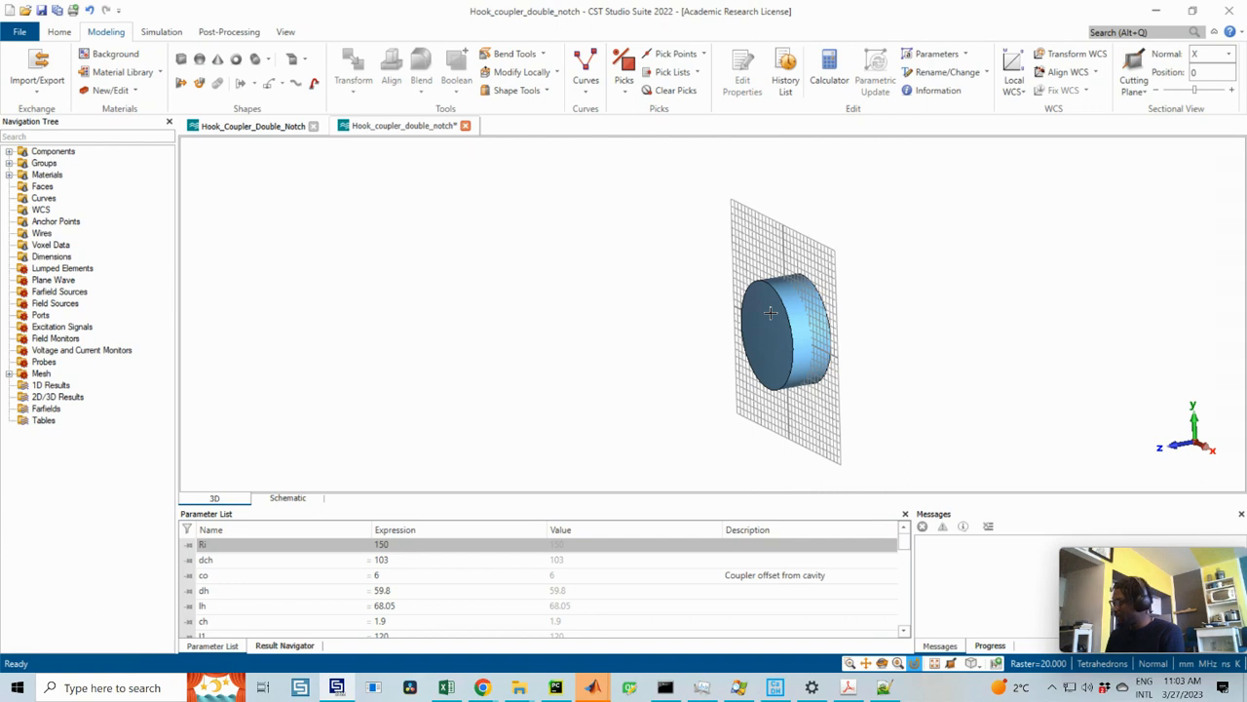
pyautogui.press('3')
pyautogui.scroll(3, 816, 307)
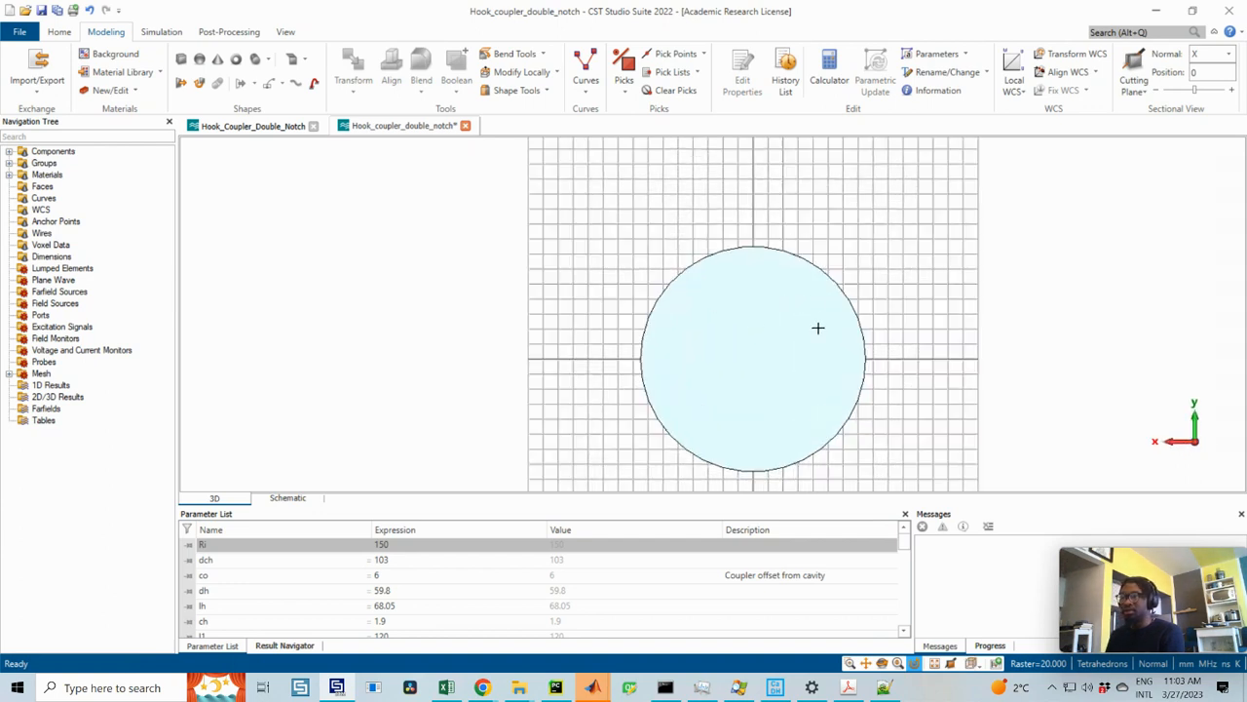
pyautogui.scroll(-3, 818, 328)
pyautogui.scroll(1, 760, 288)
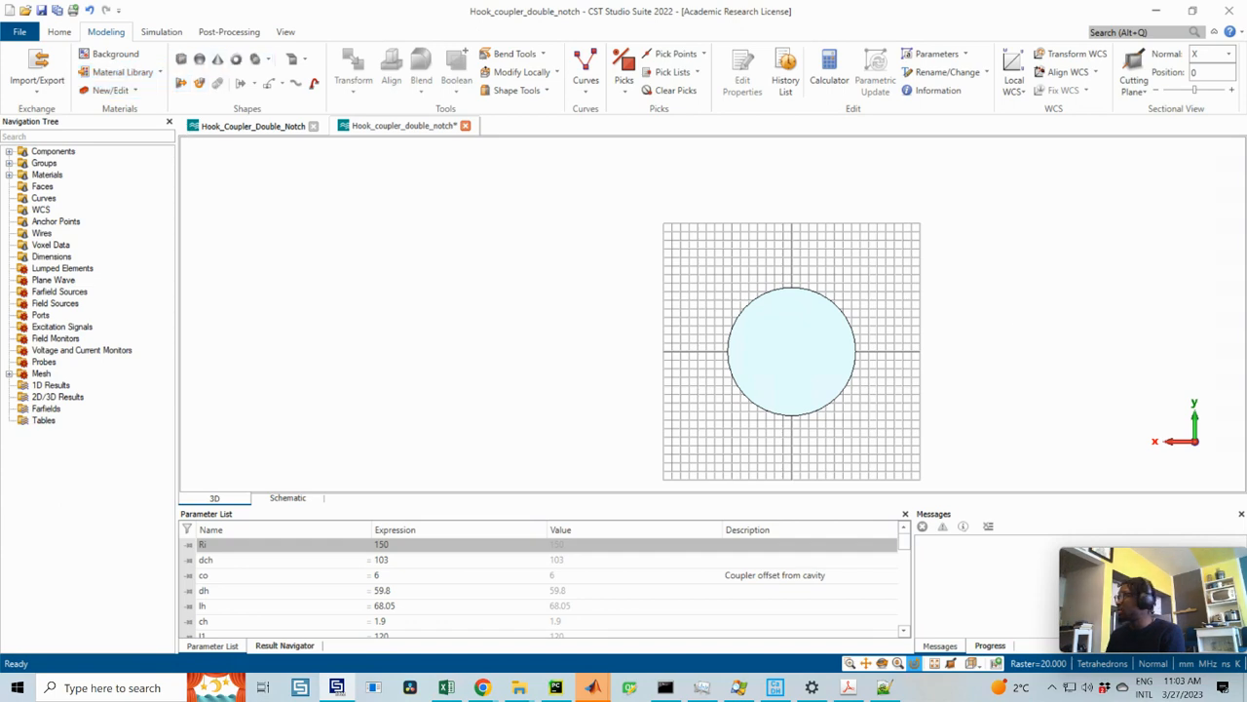
pyautogui.moveTo(1246, 94); pyautogui.dragTo(709, 44)
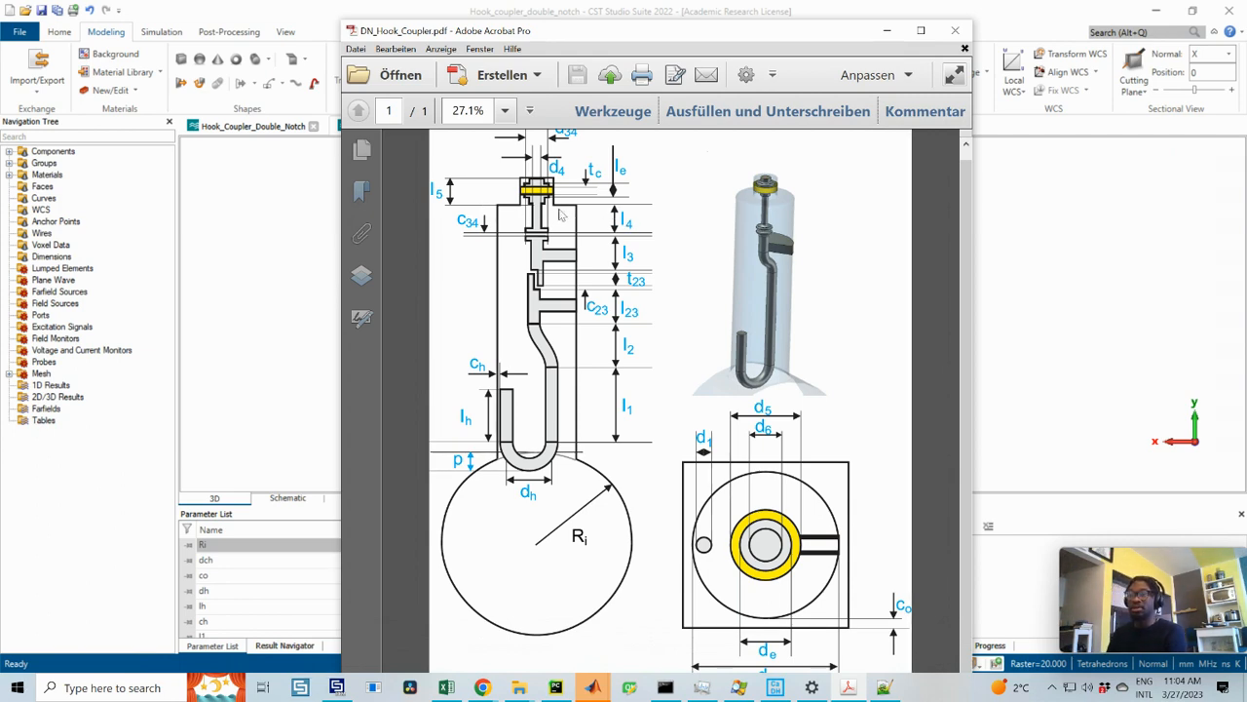
pyautogui.moveTo(635, 34); pyautogui.dragTo(1246, 156)
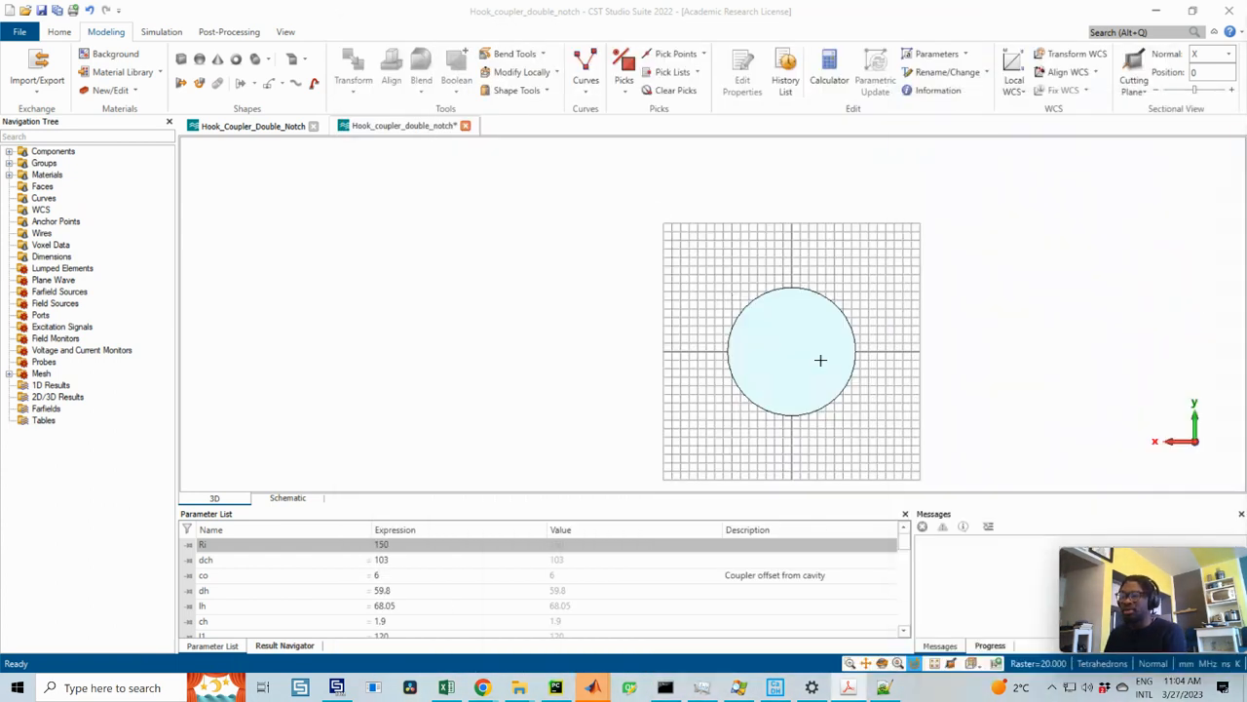
# - Start a second, Y-oriented cylinder defined by numeric values and set its outer radius to dch/2
pyautogui.moveTo(766, 337); pyautogui.dragTo(657, 282, button='middle')
pyautogui.scroll(1, 646, 275)
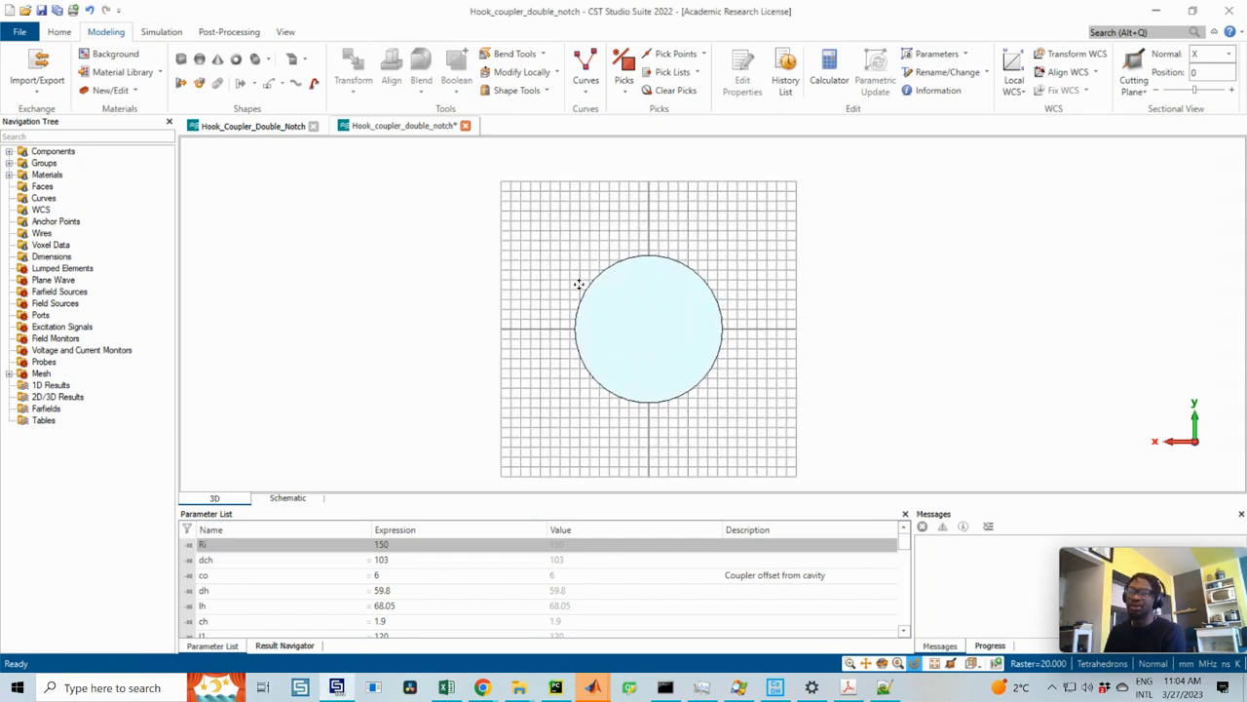
pyautogui.moveTo(578, 284); pyautogui.dragTo(578, 296, button='middle')
pyautogui.moveTo(591, 504); pyautogui.dragTo(591, 519)
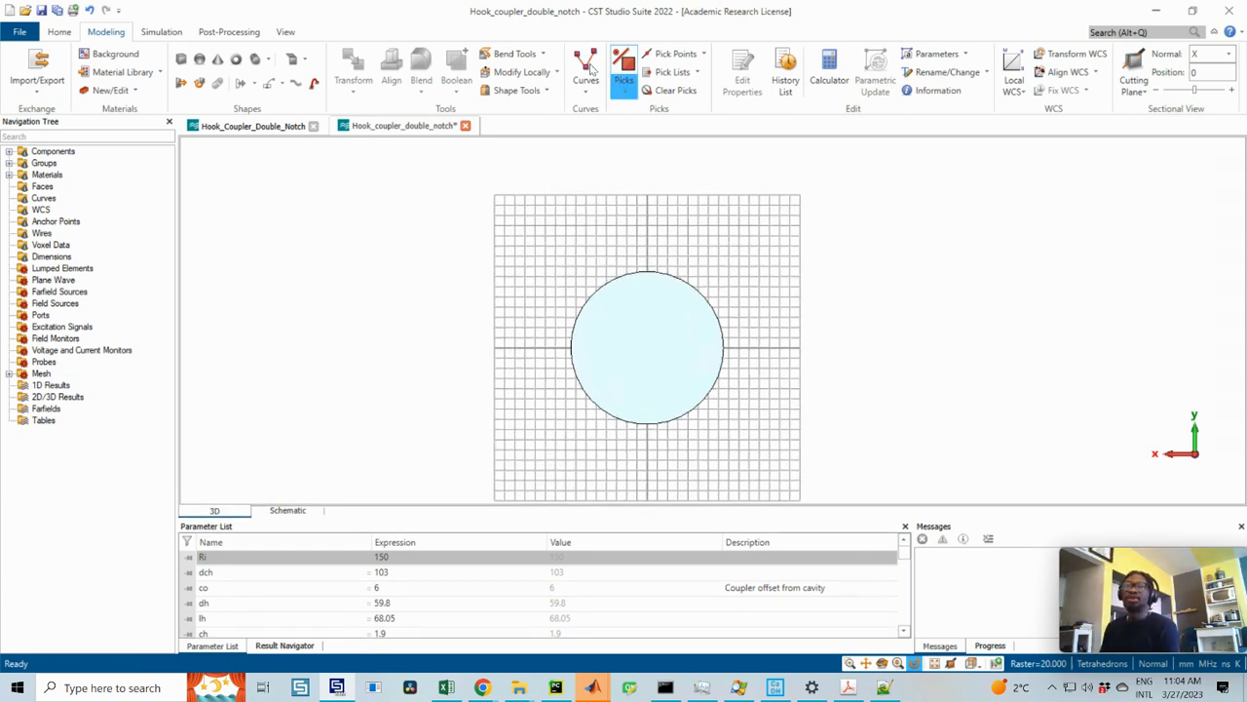
pyautogui.click(253, 61)
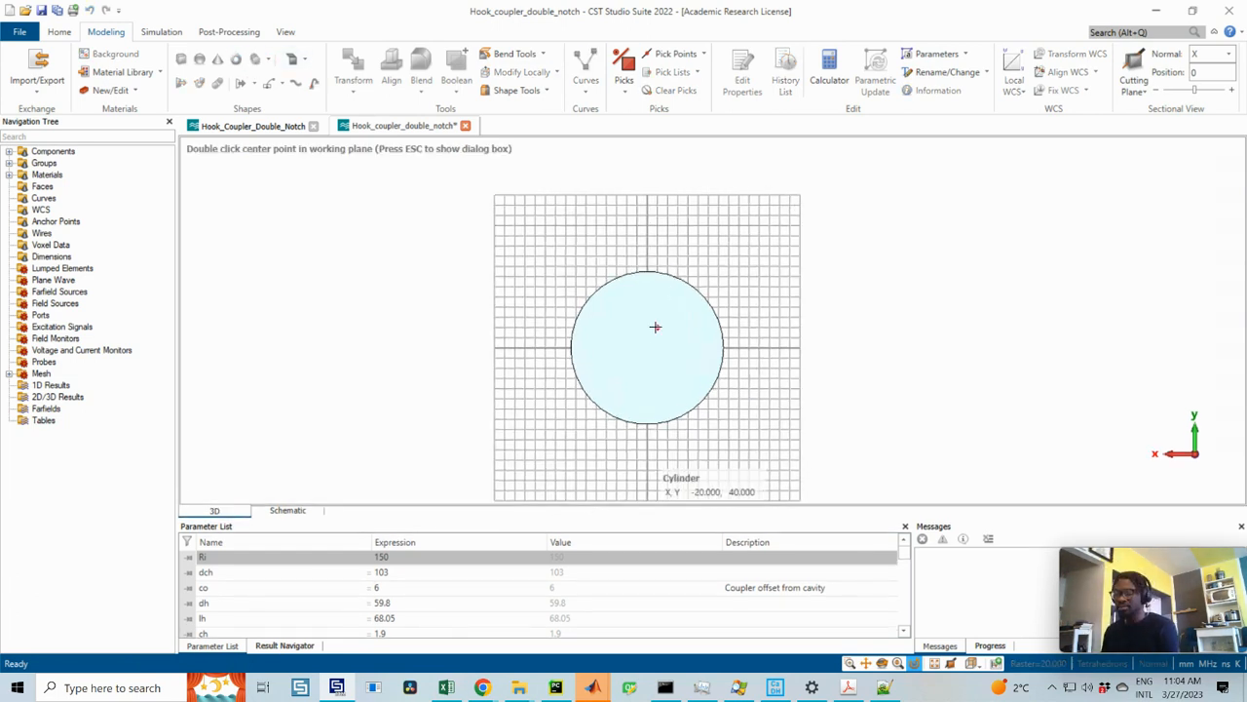
pyautogui.press('Escape')
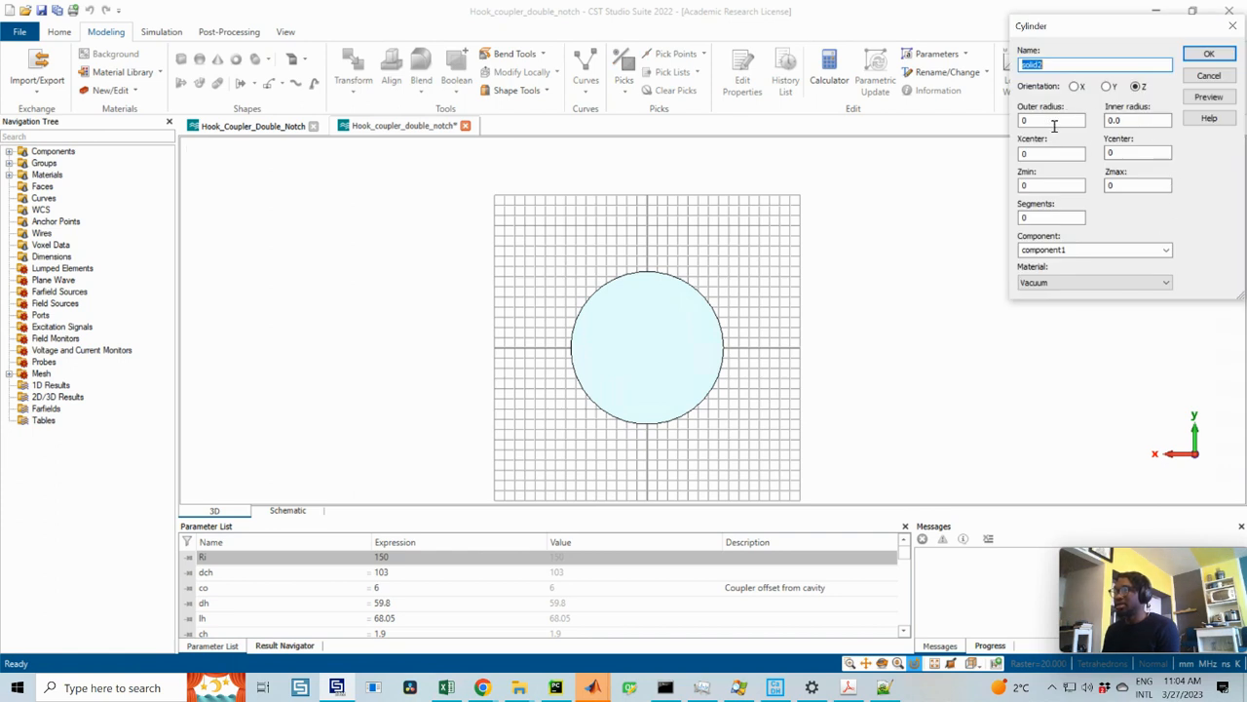
pyautogui.click(1107, 86)
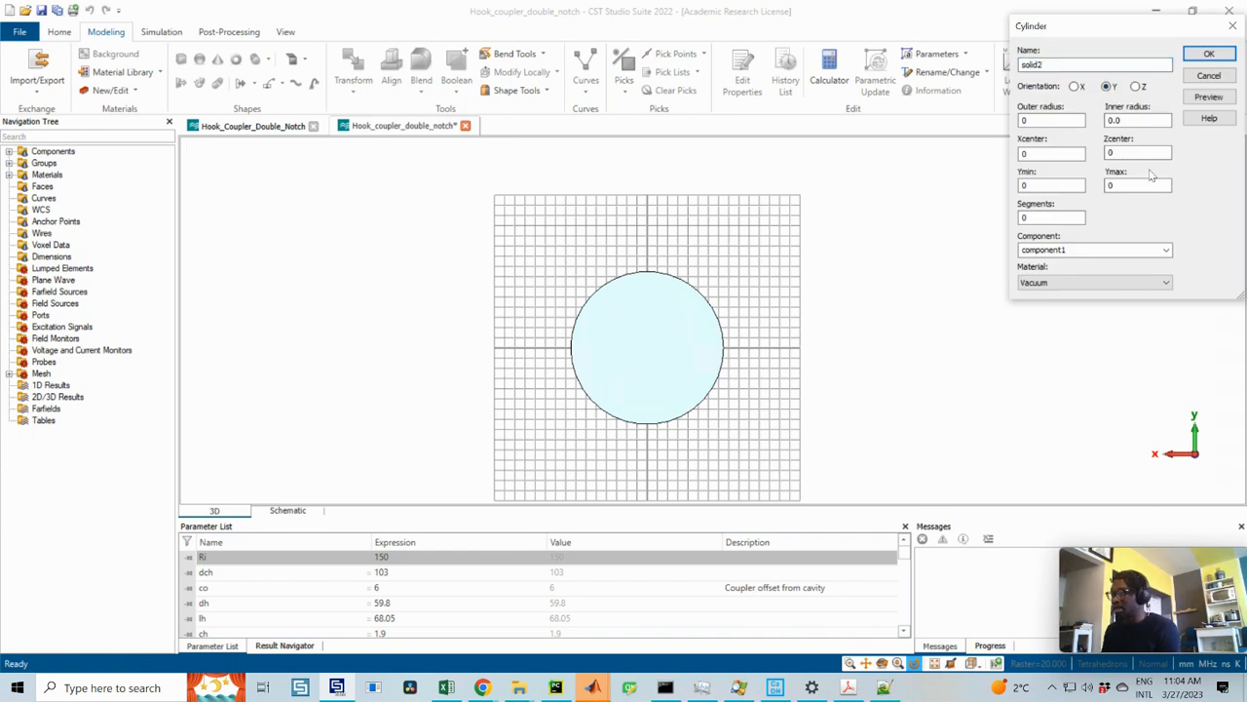
pyautogui.click(1050, 117)
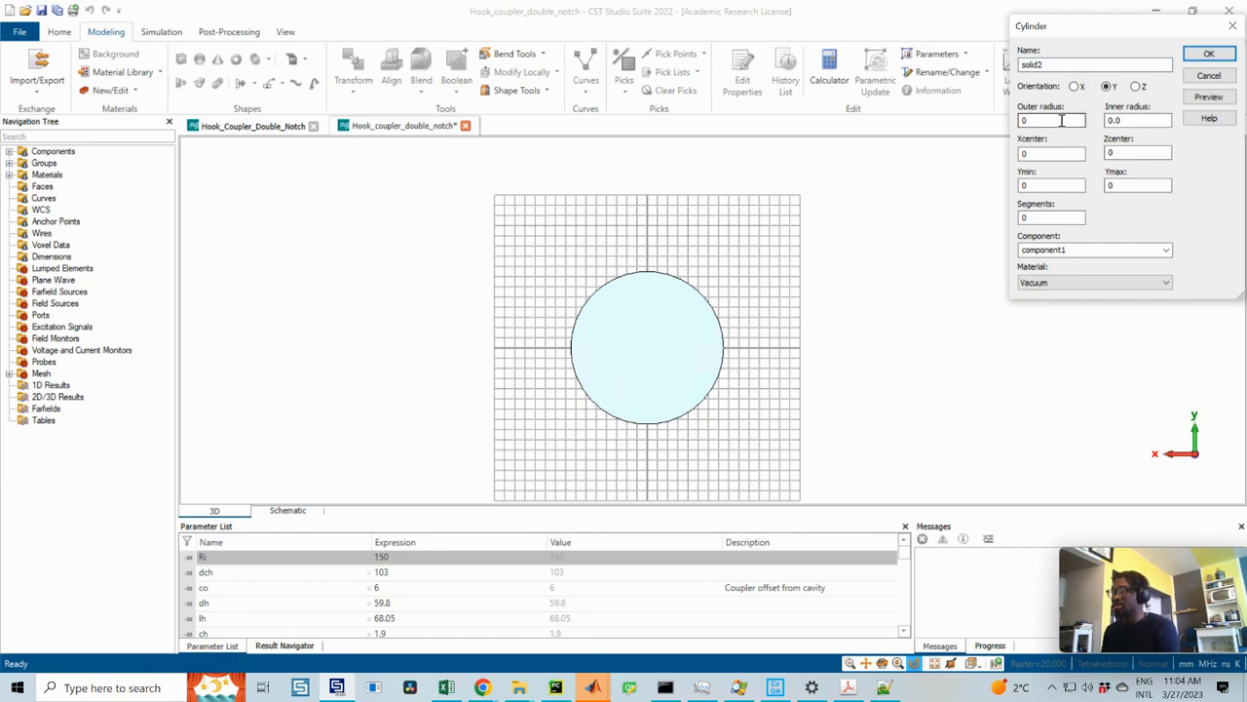
pyautogui.press('BackSpace')
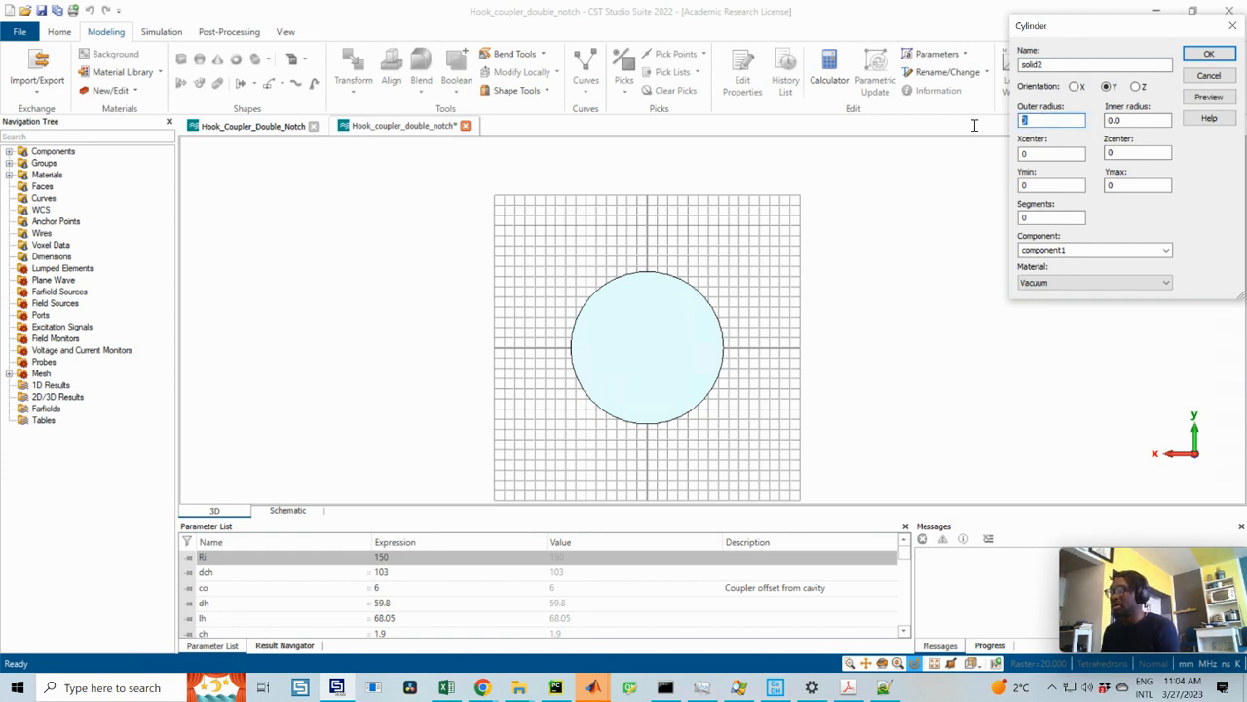
pyautogui.write('dch/2')
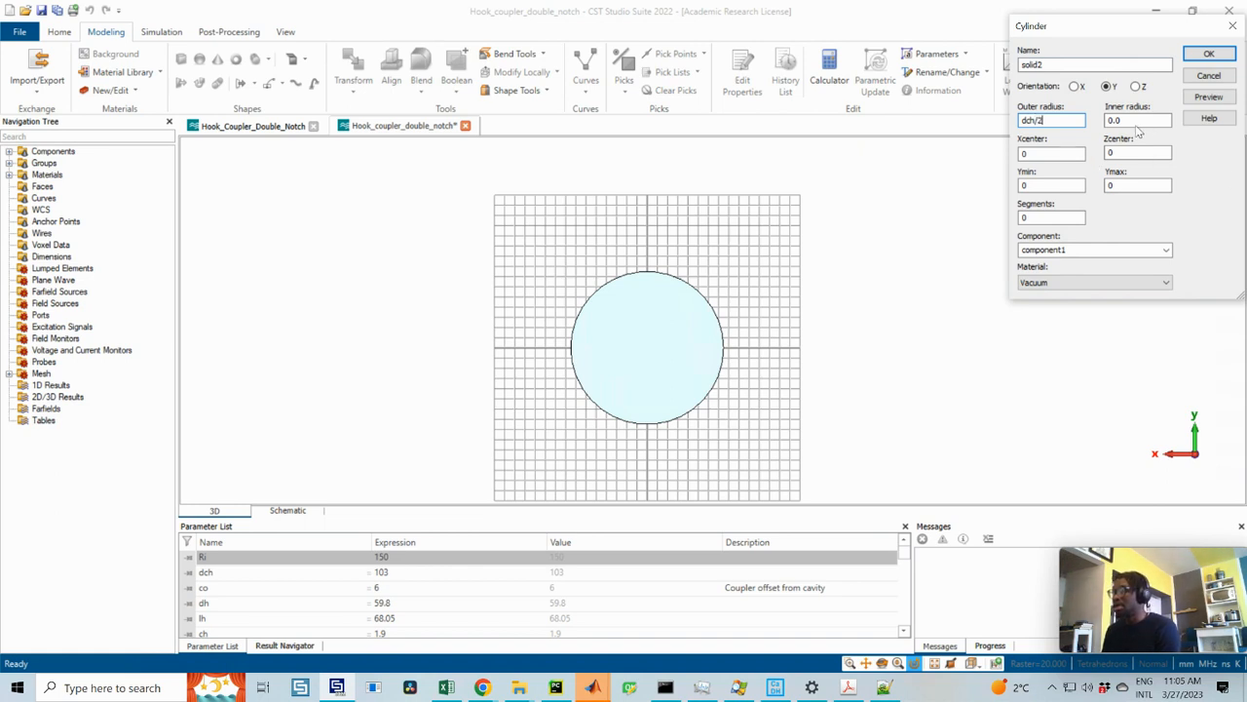
pyautogui.doubleClick(1038, 156)
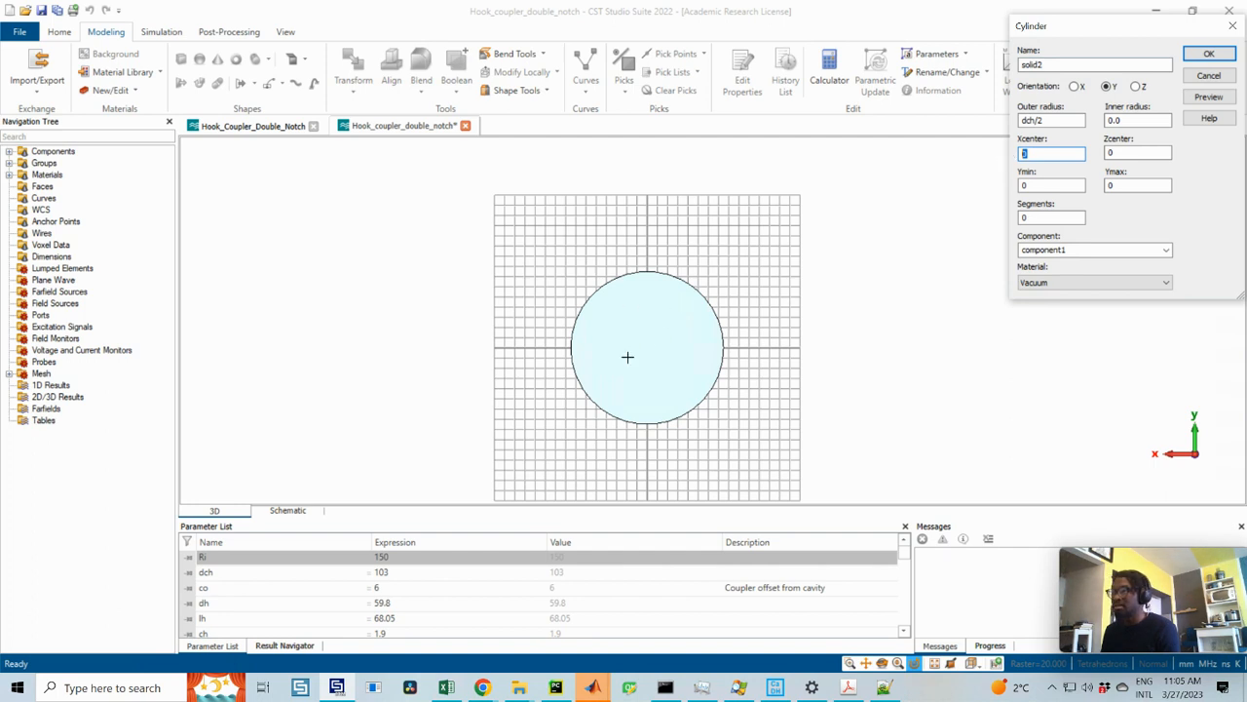
# - Set the Y-oriented cylinder's Ymax to Ri+dh/2-p+l1+l2+l23+c23+t23+c23+l3+l4 and preview the shape
pyautogui.doubleClick(1136, 185)
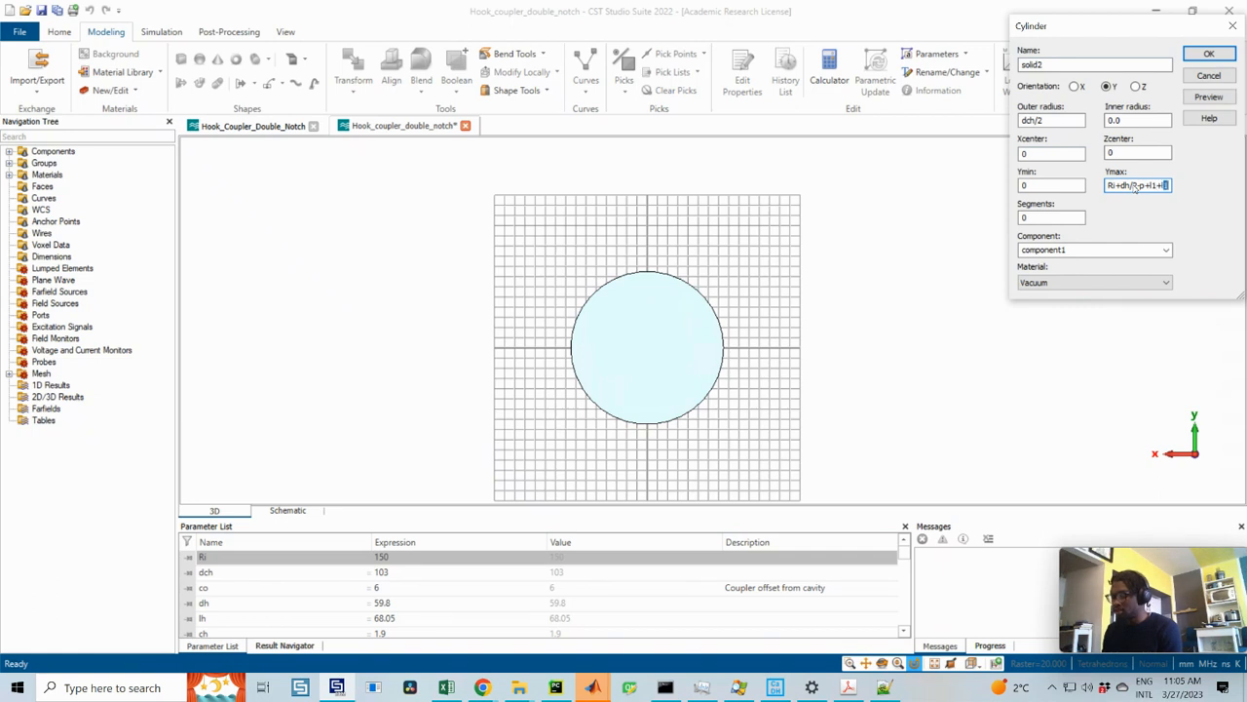
pyautogui.write('+')
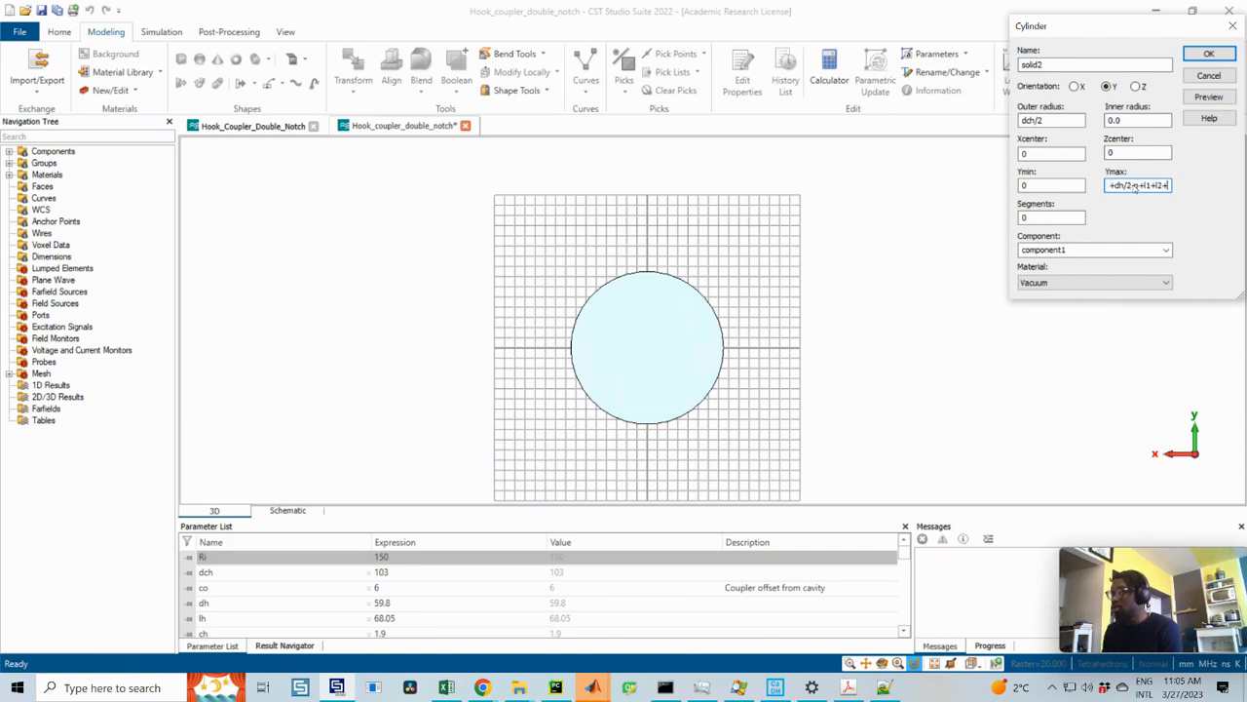
pyautogui.write('l')
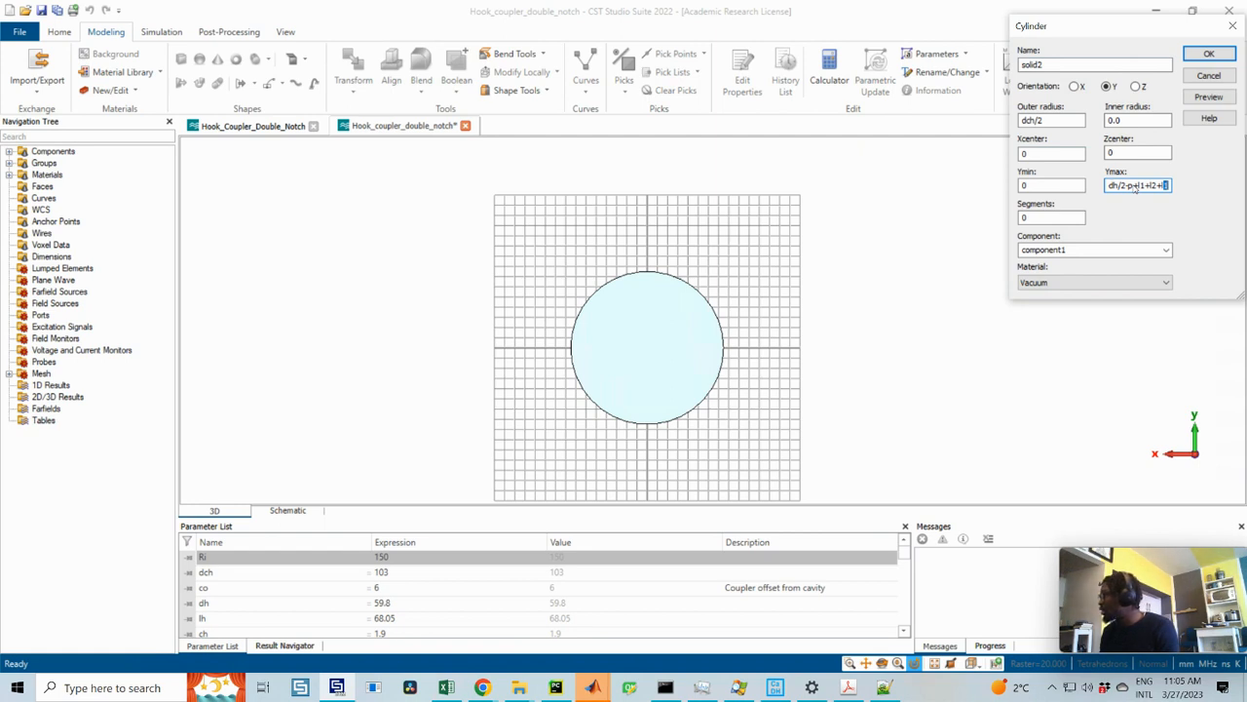
pyautogui.write('3+')
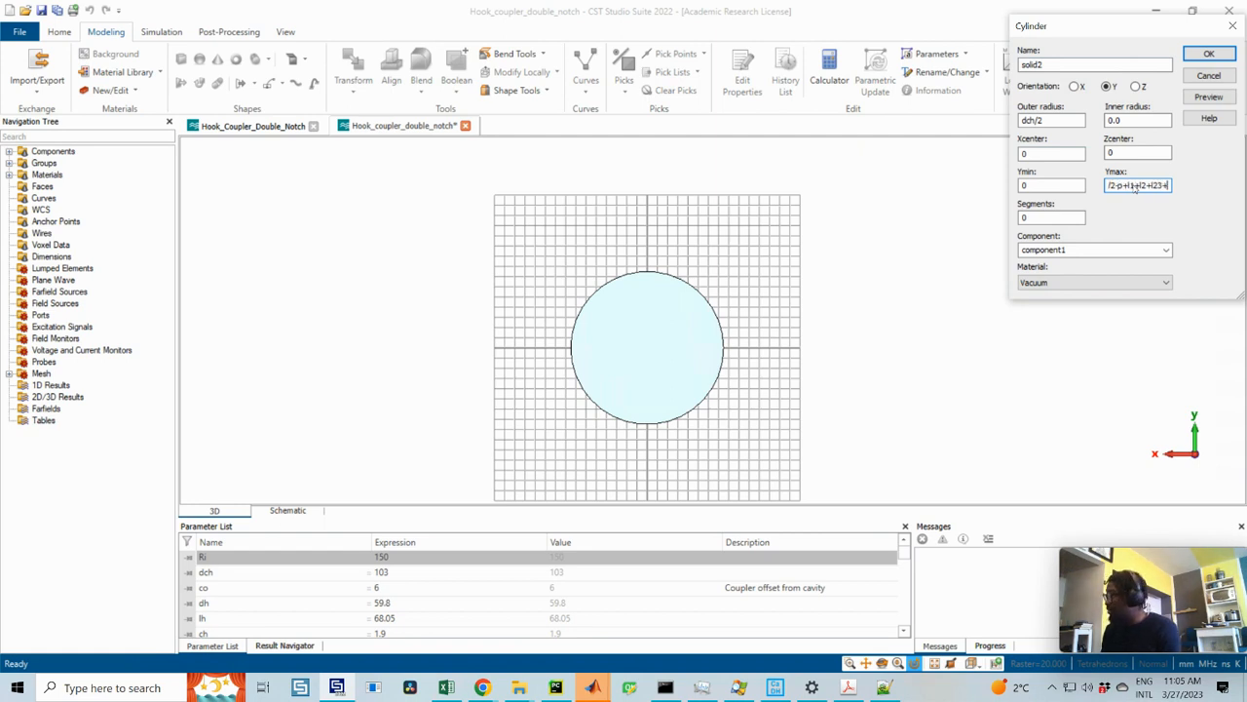
pyautogui.write('c23')
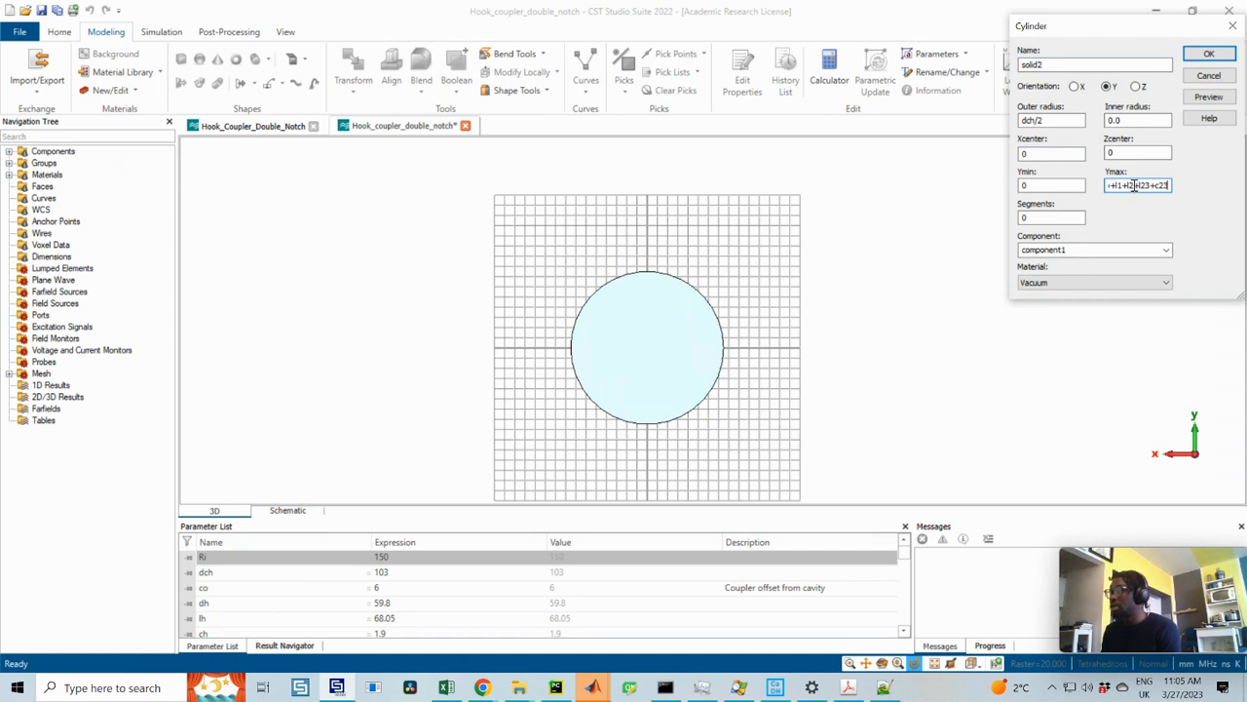
pyautogui.write('+')
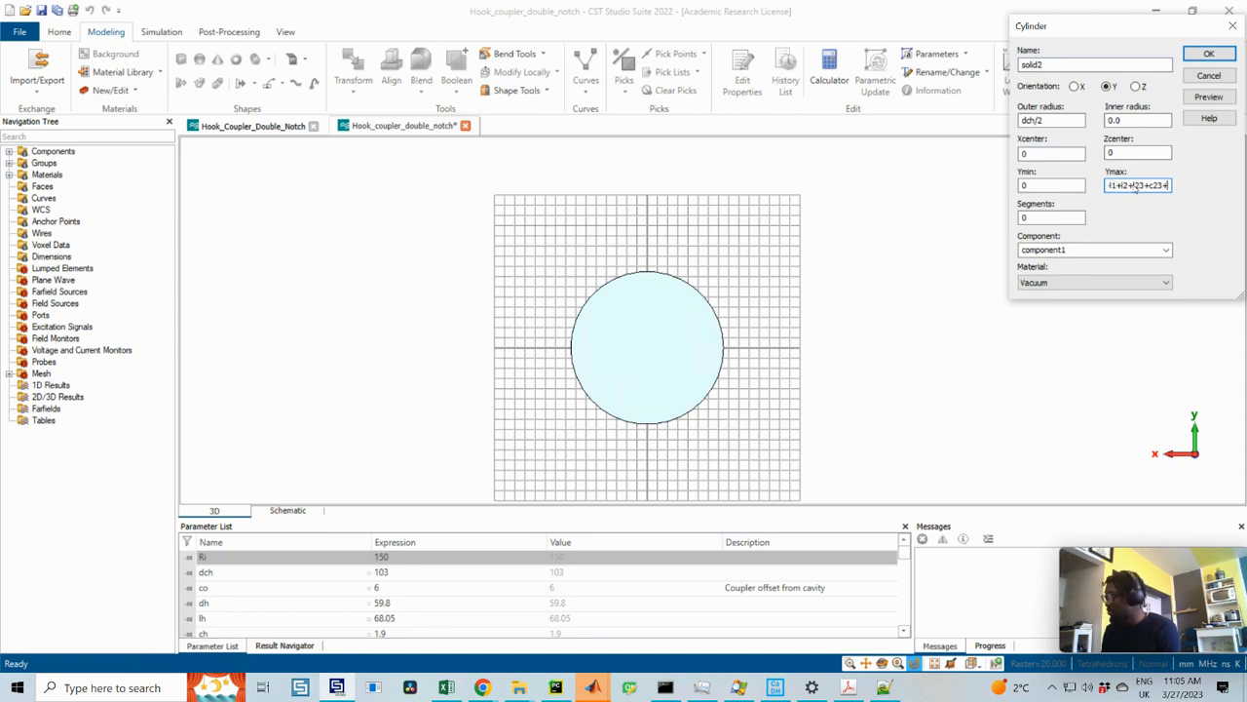
pyautogui.write('c23')
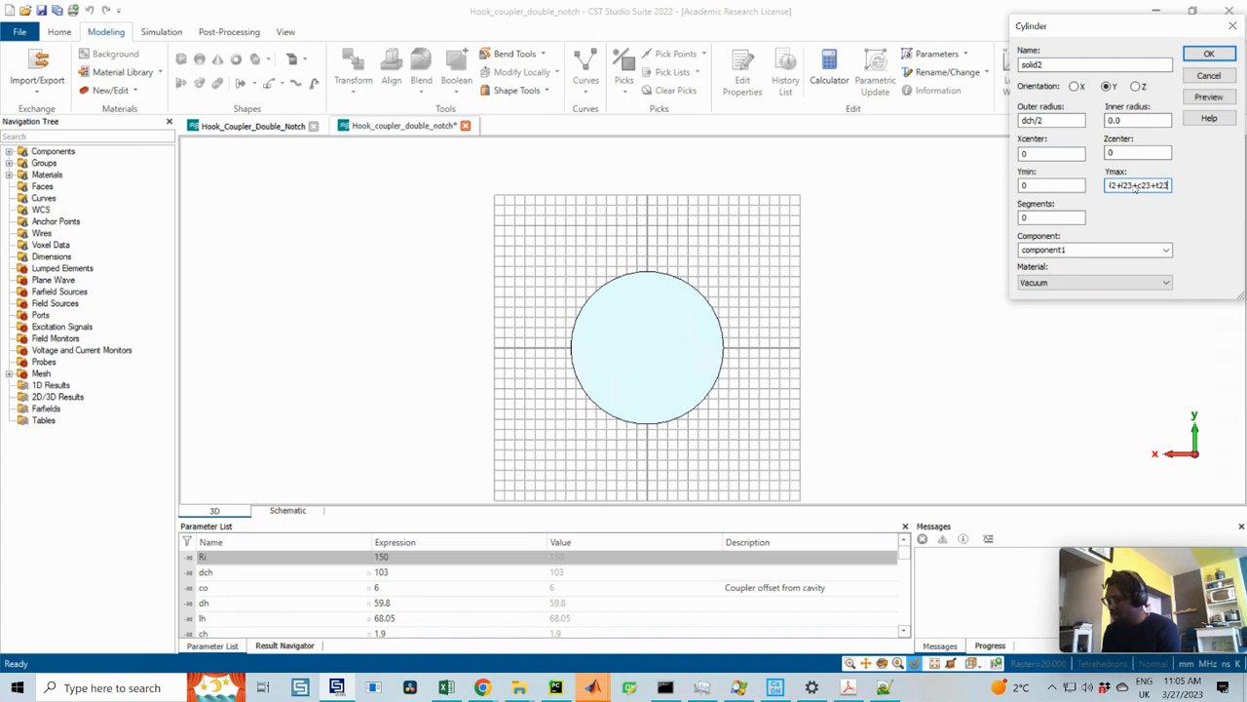
pyautogui.write('+c')
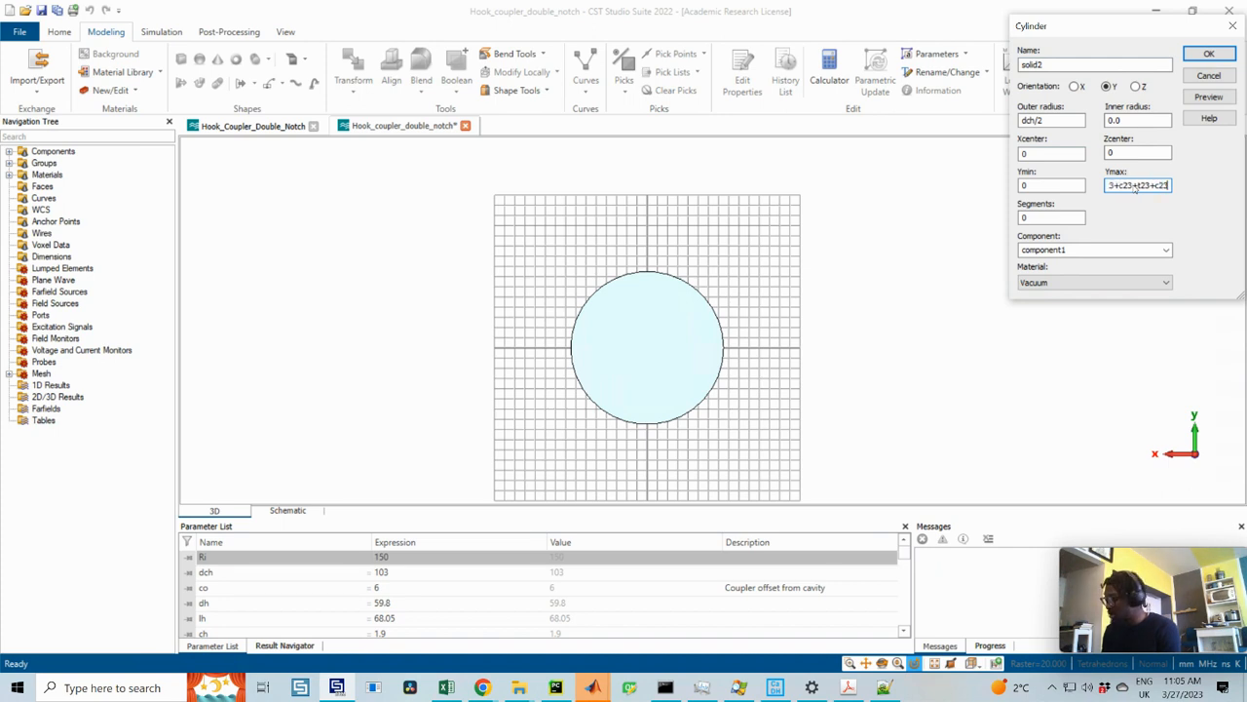
pyautogui.write('+')
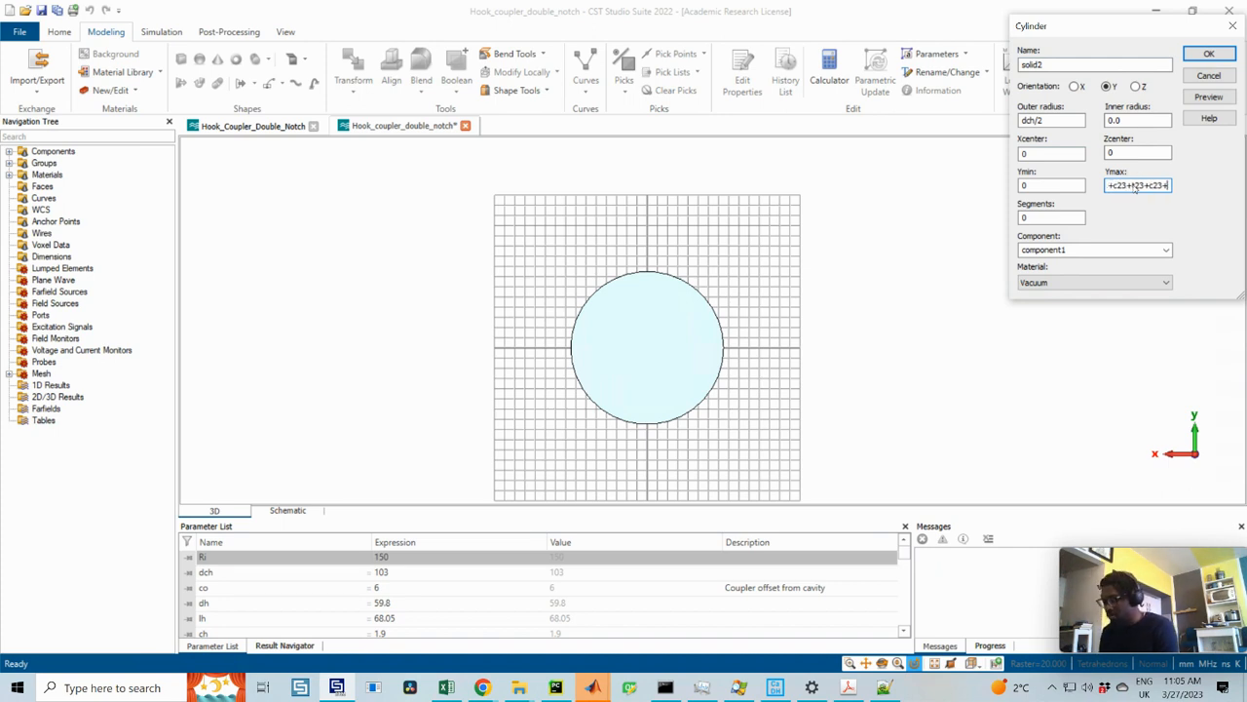
pyautogui.write('c')
pyautogui.write('+l4')
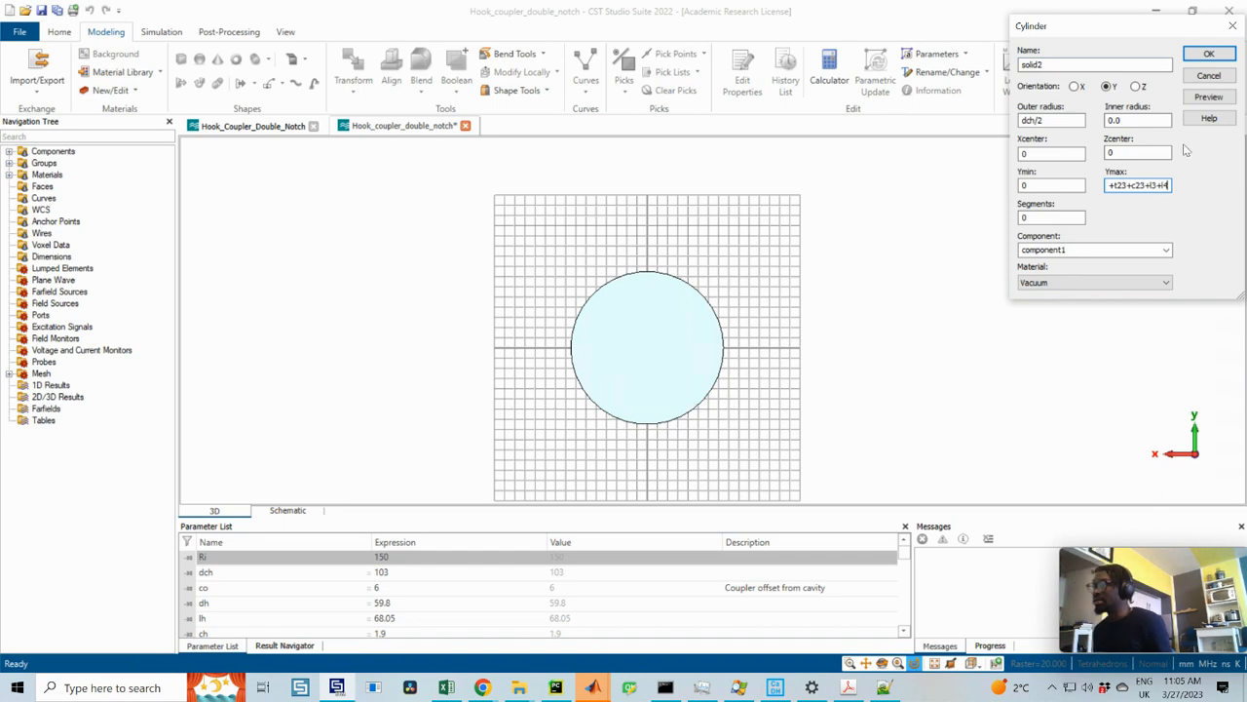
pyautogui.click(1200, 103)
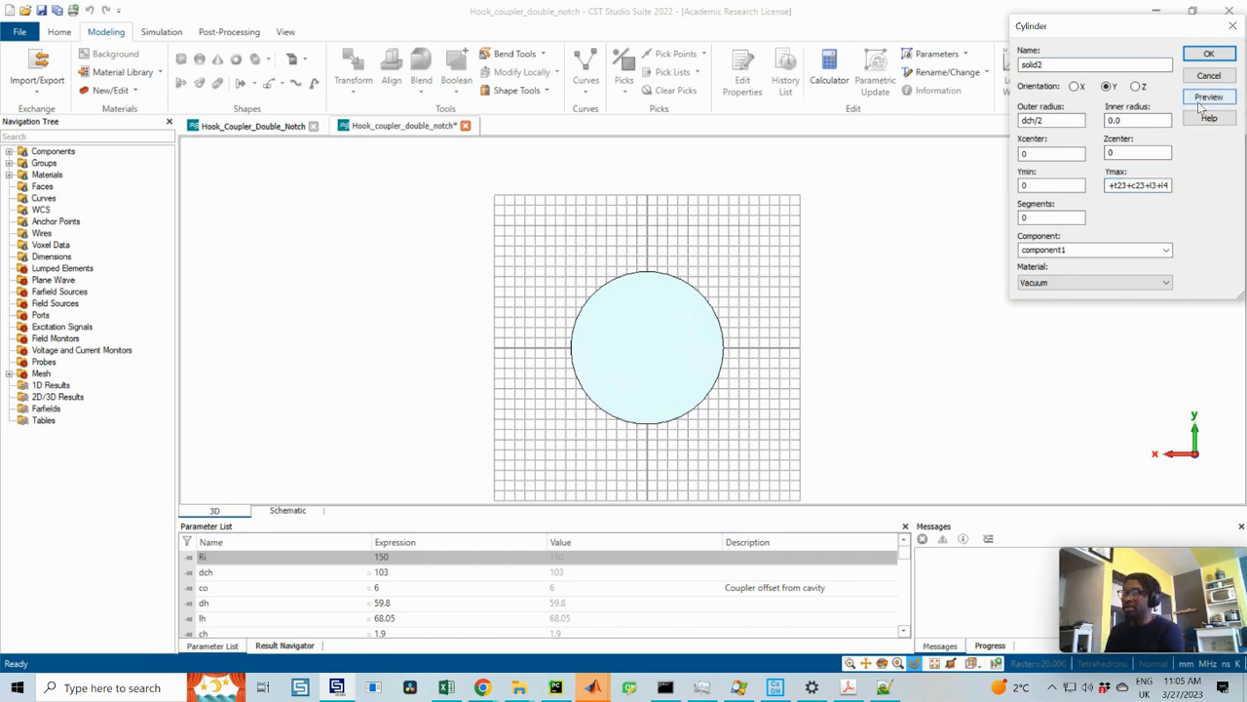
# - Examine the previewed Y-oriented housing cylinder against the cavity cylinder from the front and the side
pyautogui.scroll(-5, 634, 298)
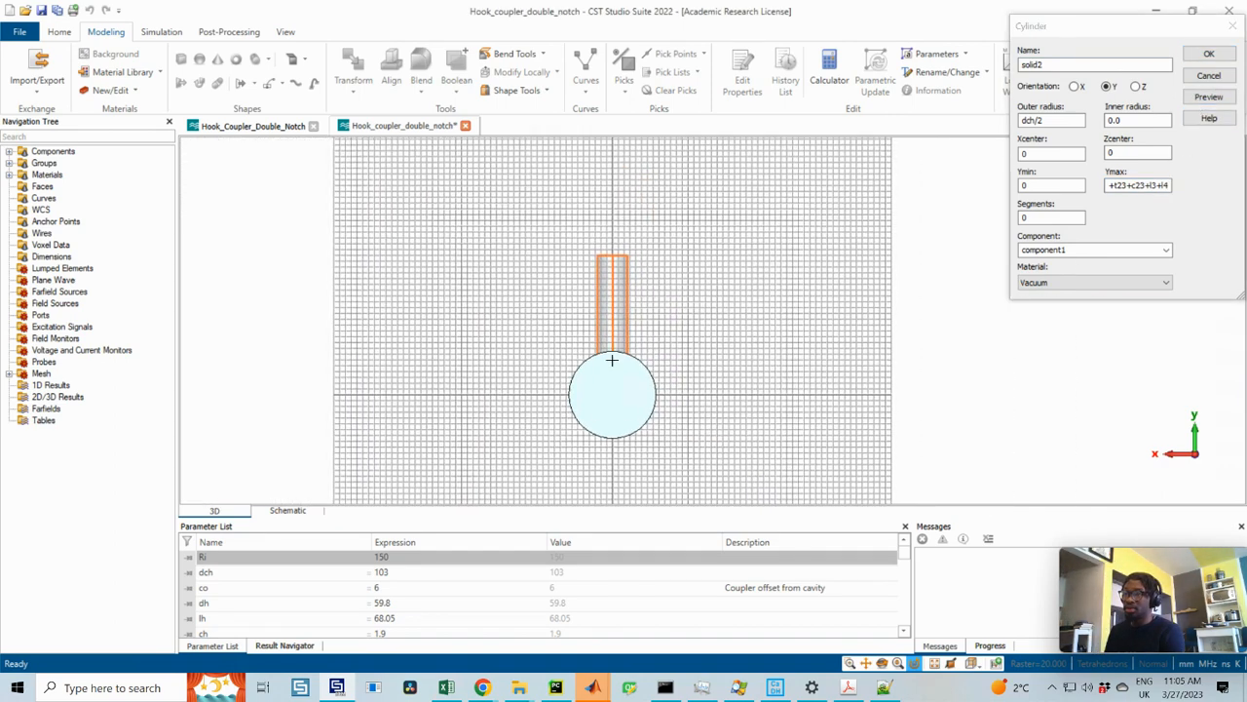
pyautogui.scroll(2, 612, 361)
pyautogui.press('6')
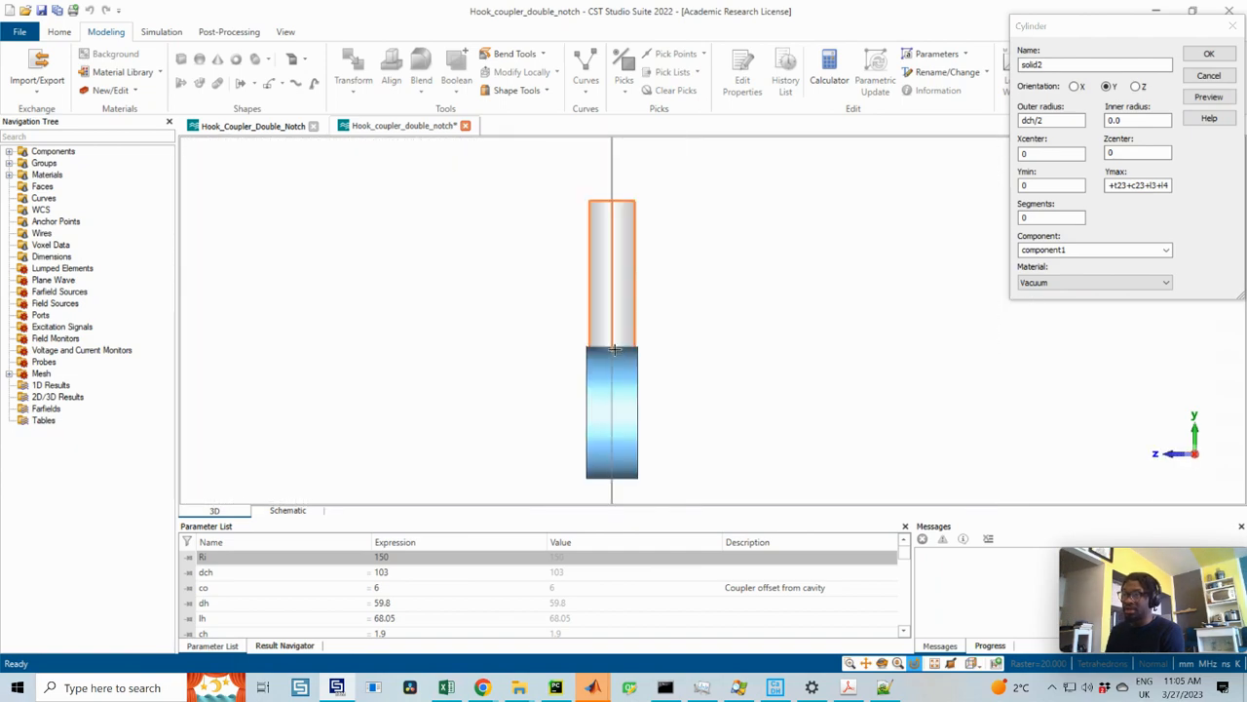
pyautogui.press('3')
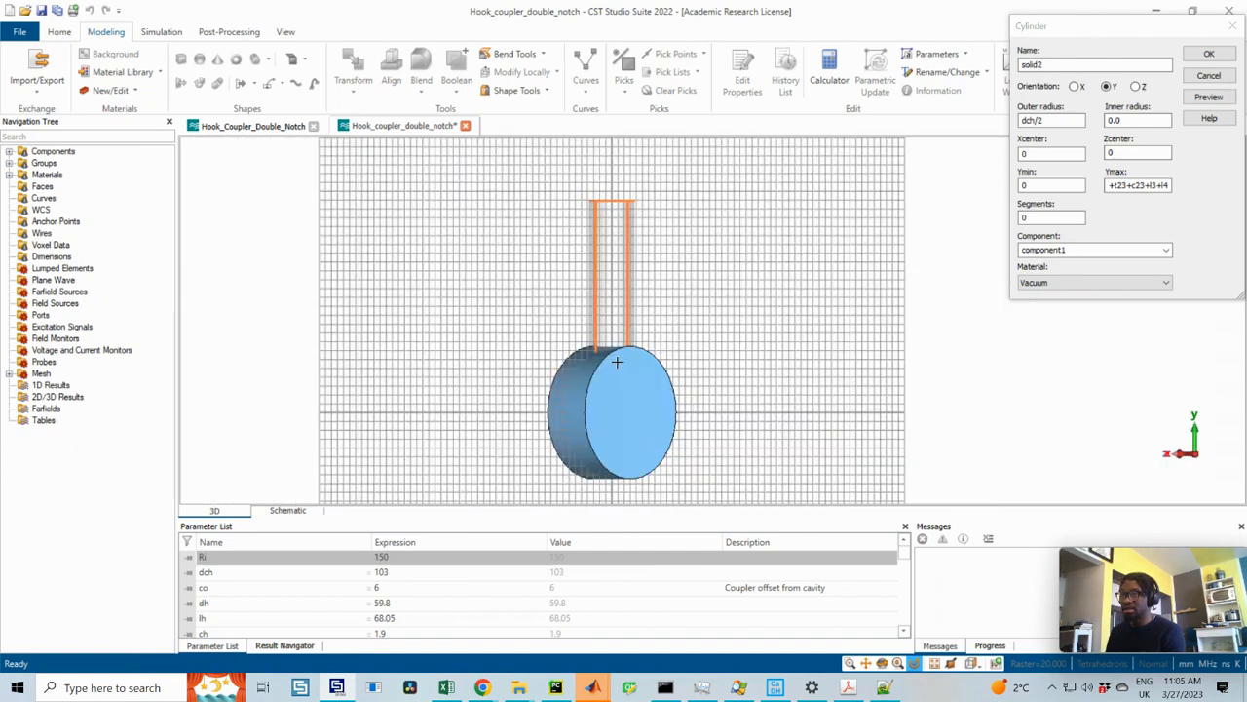
pyautogui.press('6')
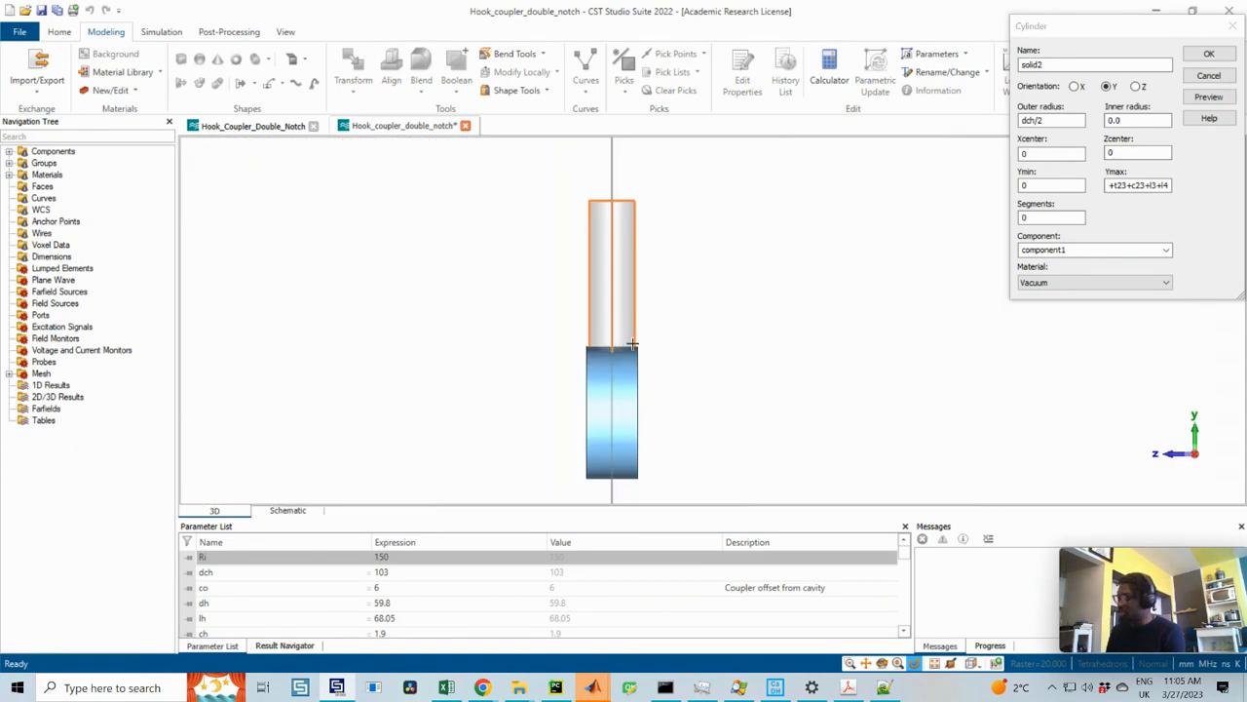
pyautogui.press('3')
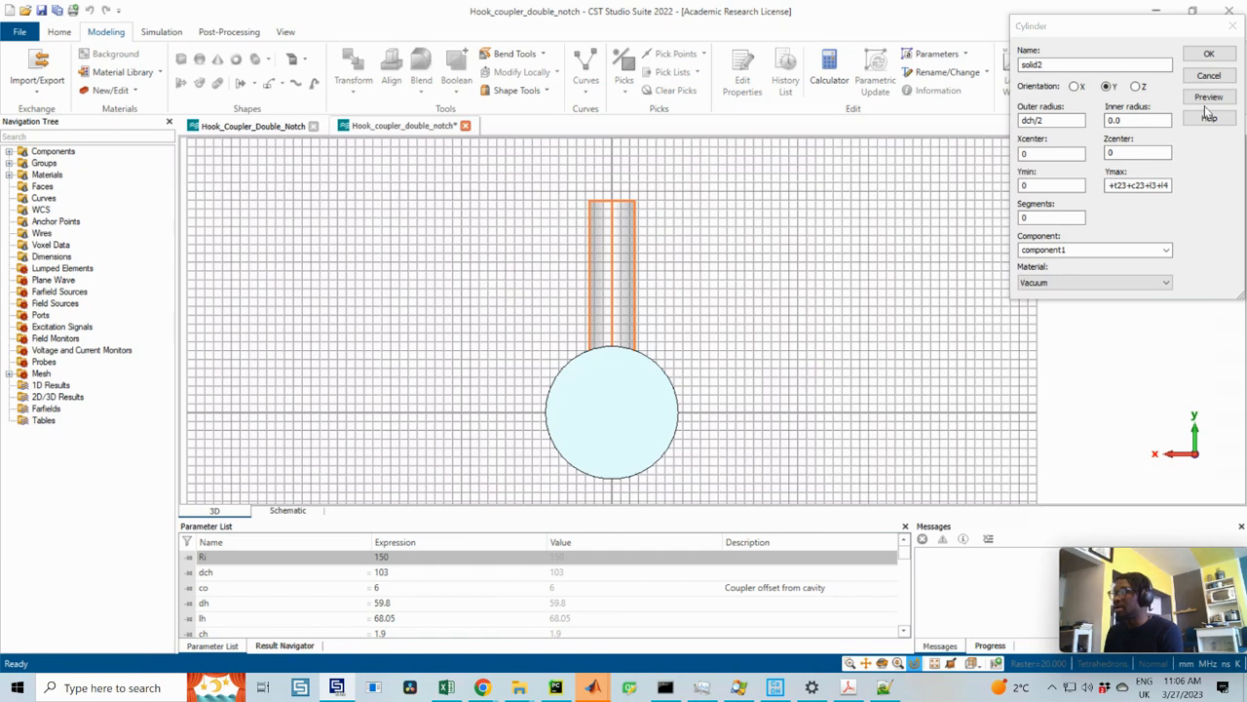
# - Copy the complete Ymax expression of the Y-oriented housing cylinder for reuse
pyautogui.click(1130, 186)
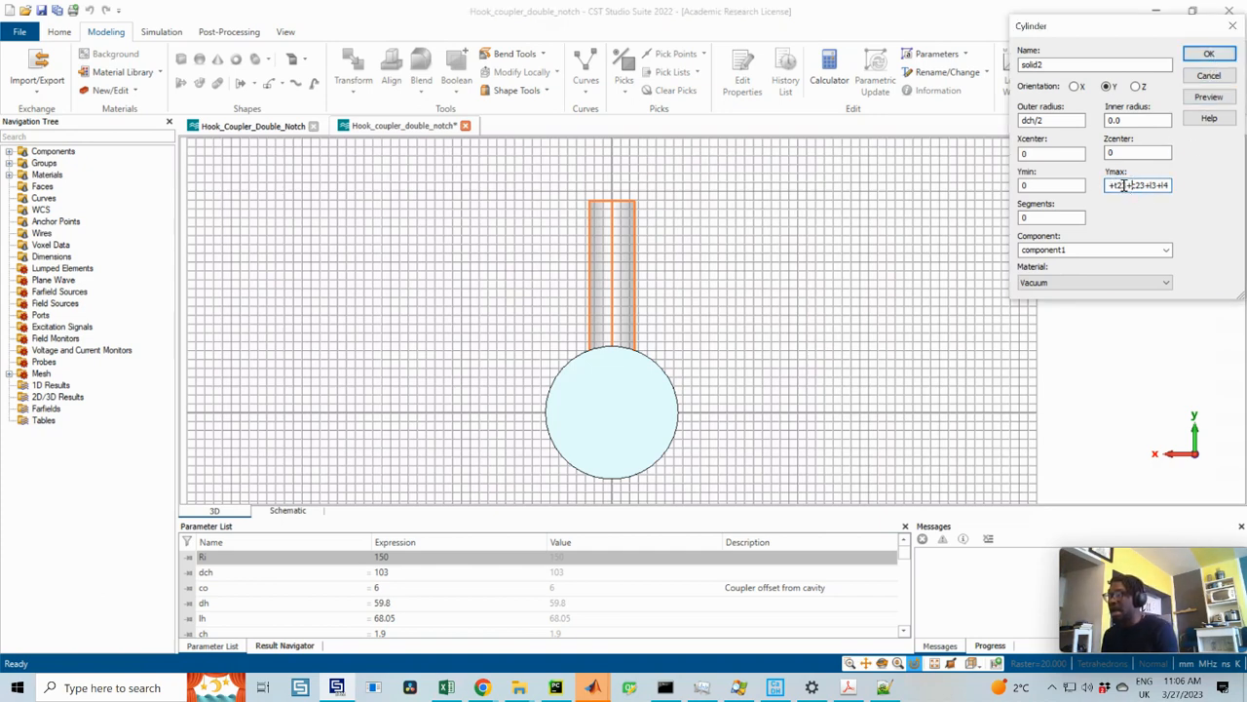
pyautogui.moveTo(1123, 185); pyautogui.dragTo(1066, 185)
pyautogui.click(1147, 185)
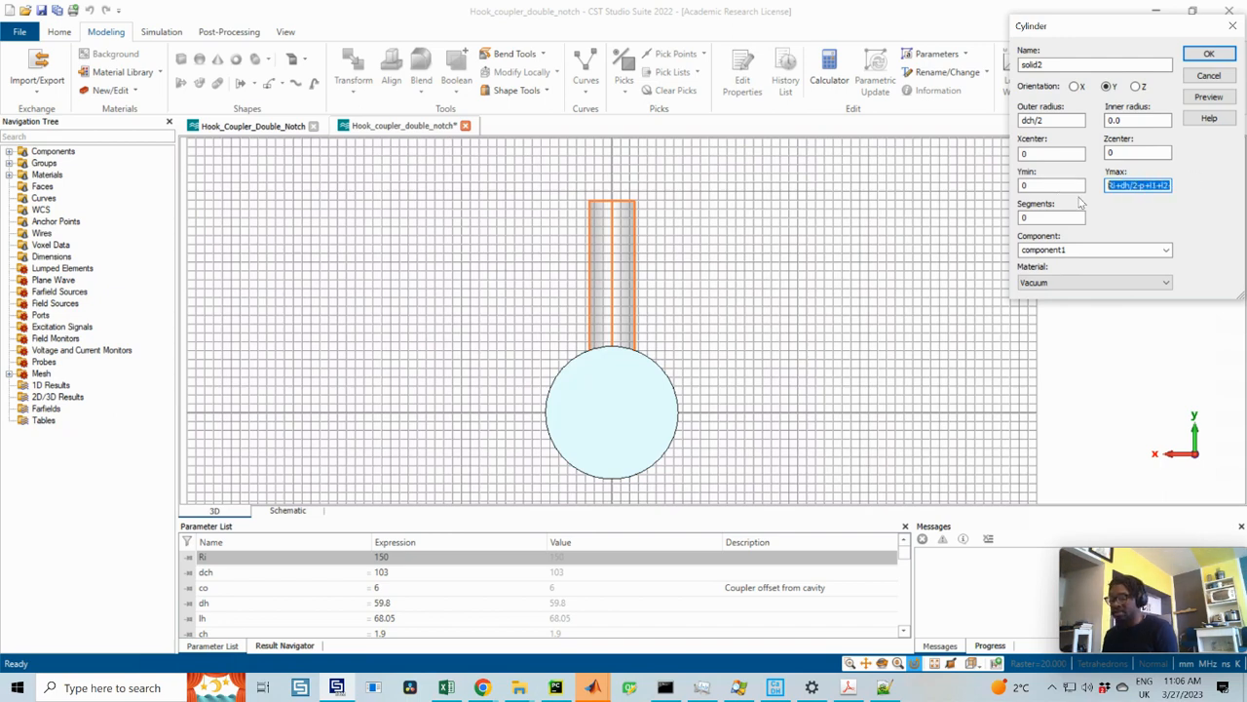
pyautogui.click(1145, 185)
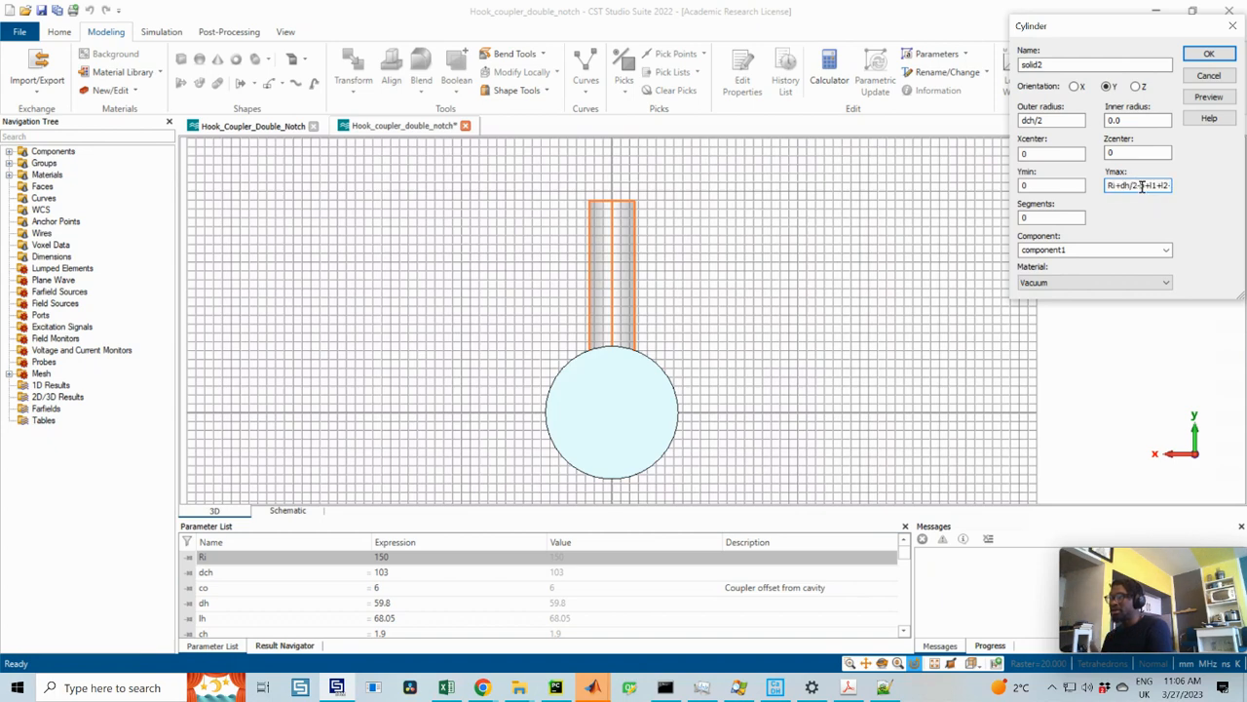
pyautogui.hotkey('ctrl', 'a')
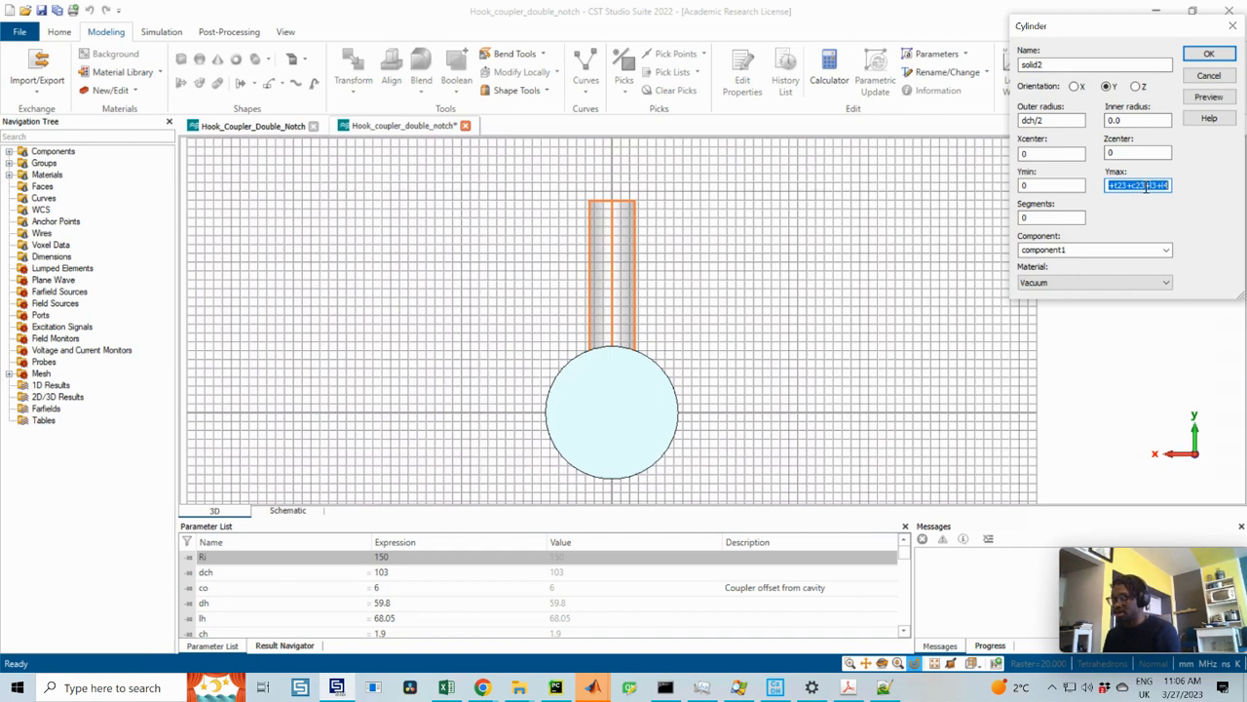
# - Create the housing cylinder, choosing None to all as the Boolean combination with the intersecting cavity cylinder
pyautogui.click(1208, 54)
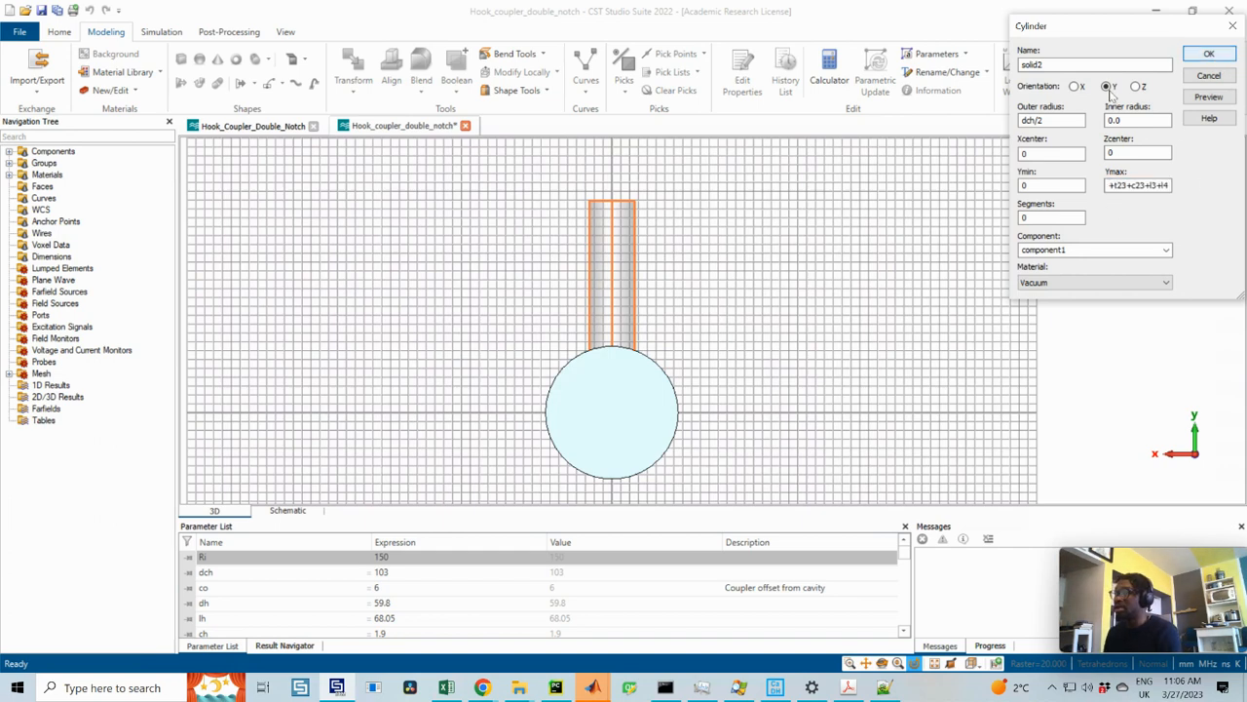
pyautogui.click(1091, 166)
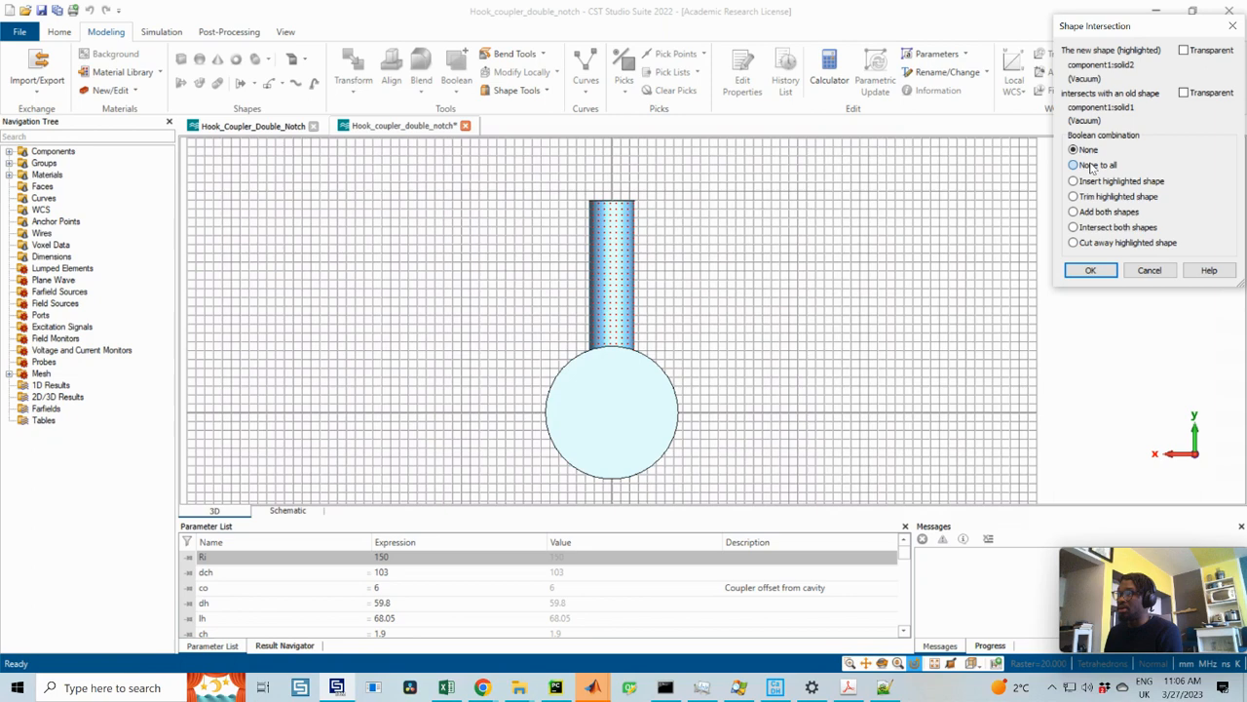
pyautogui.click(1090, 270)
# - Hide the working plane around the cavity and housing cylinders
pyautogui.moveTo(686, 325); pyautogui.dragTo(526, 323)
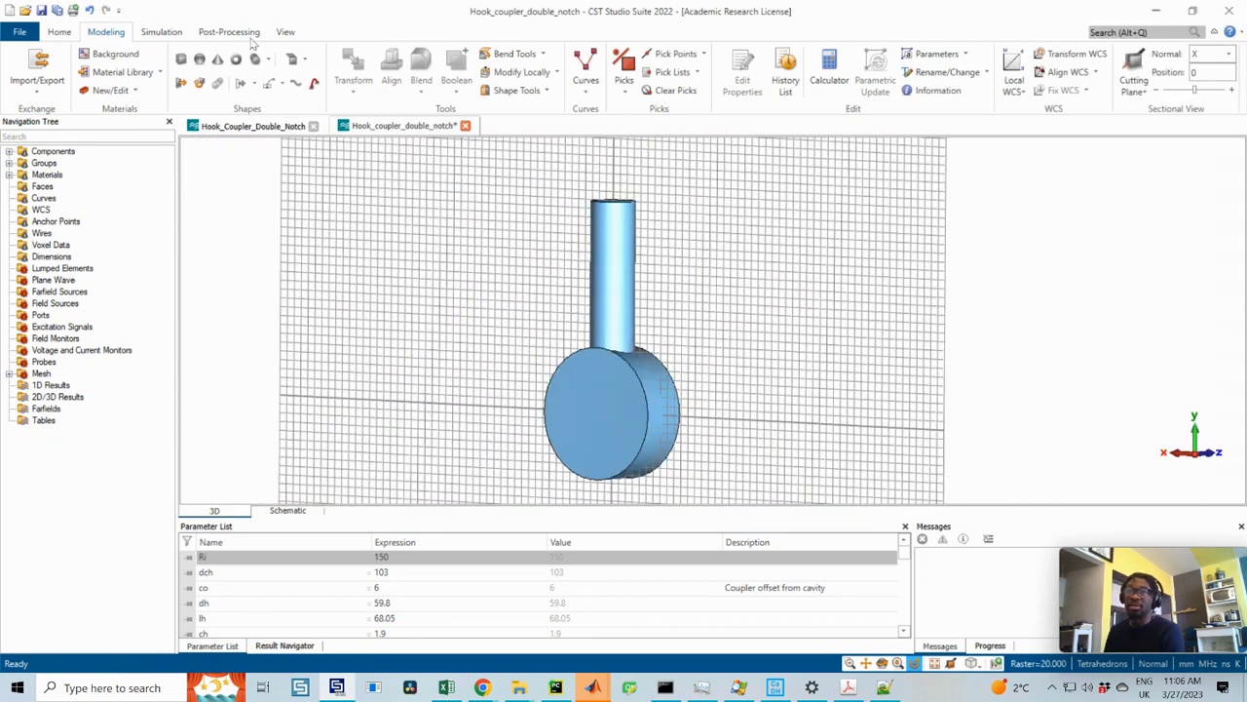
pyautogui.click(284, 34)
pyautogui.click(366, 78)
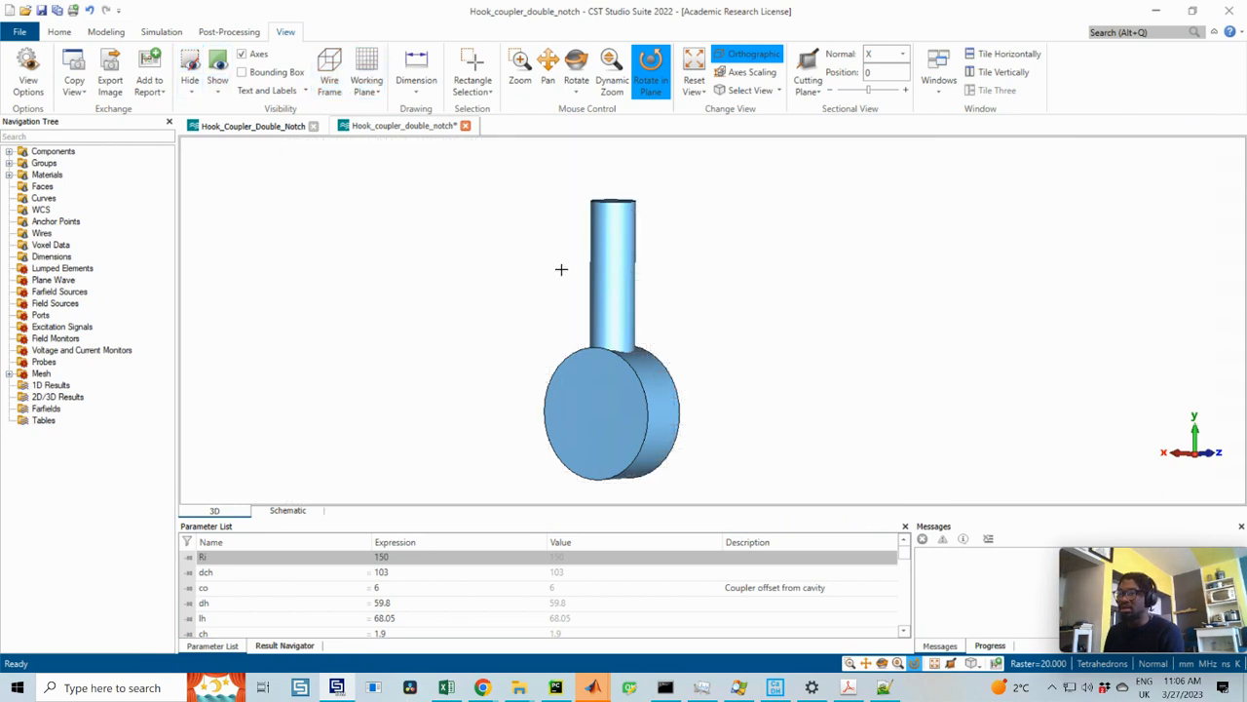
# - Inspect the two cylinders from an angle and examine the section above the housing in the DN_Hook_Coupler.pdf drawing
pyautogui.moveTo(559, 270); pyautogui.dragTo(641, 323)
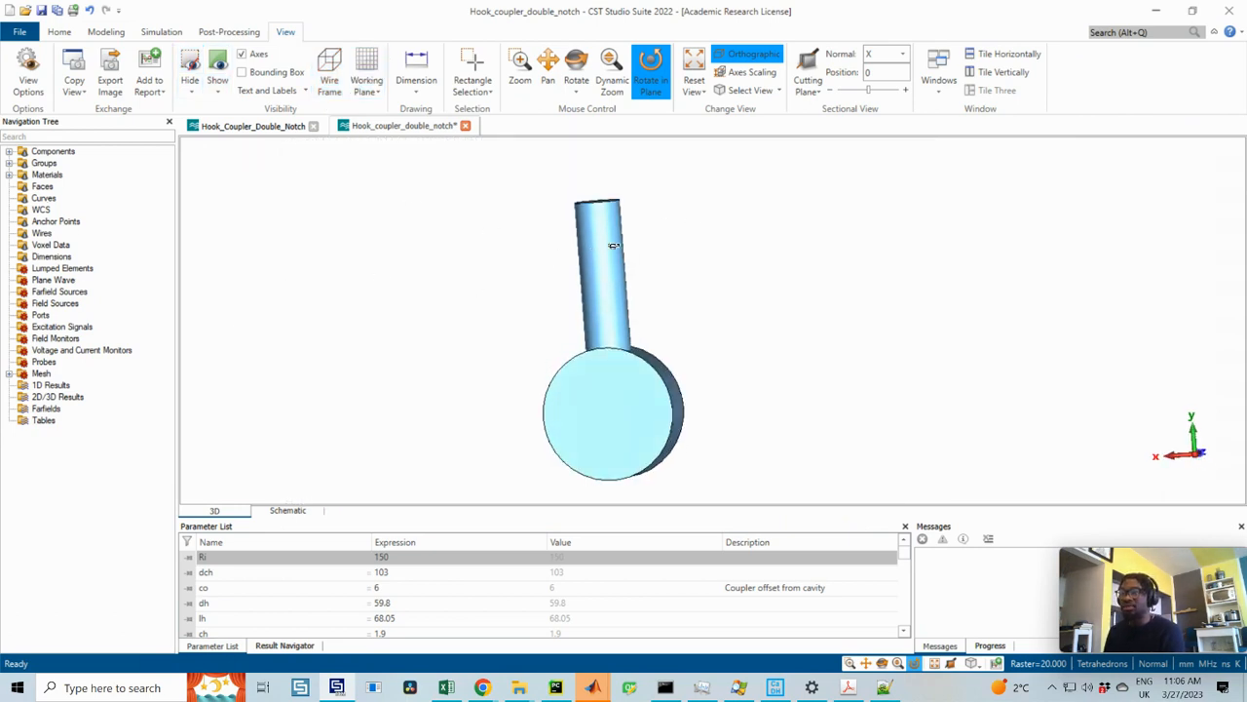
pyautogui.moveTo(614, 245); pyautogui.dragTo(584, 192)
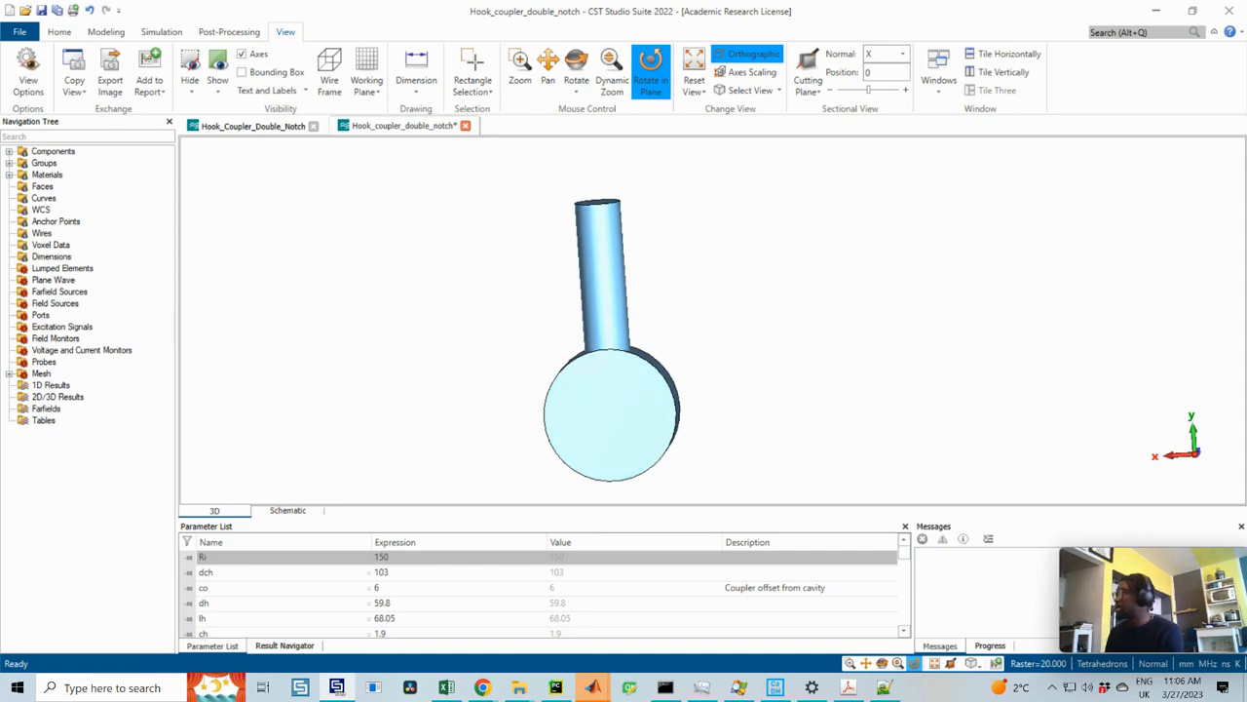
pyautogui.moveTo(1246, 48); pyautogui.dragTo(692, 44)
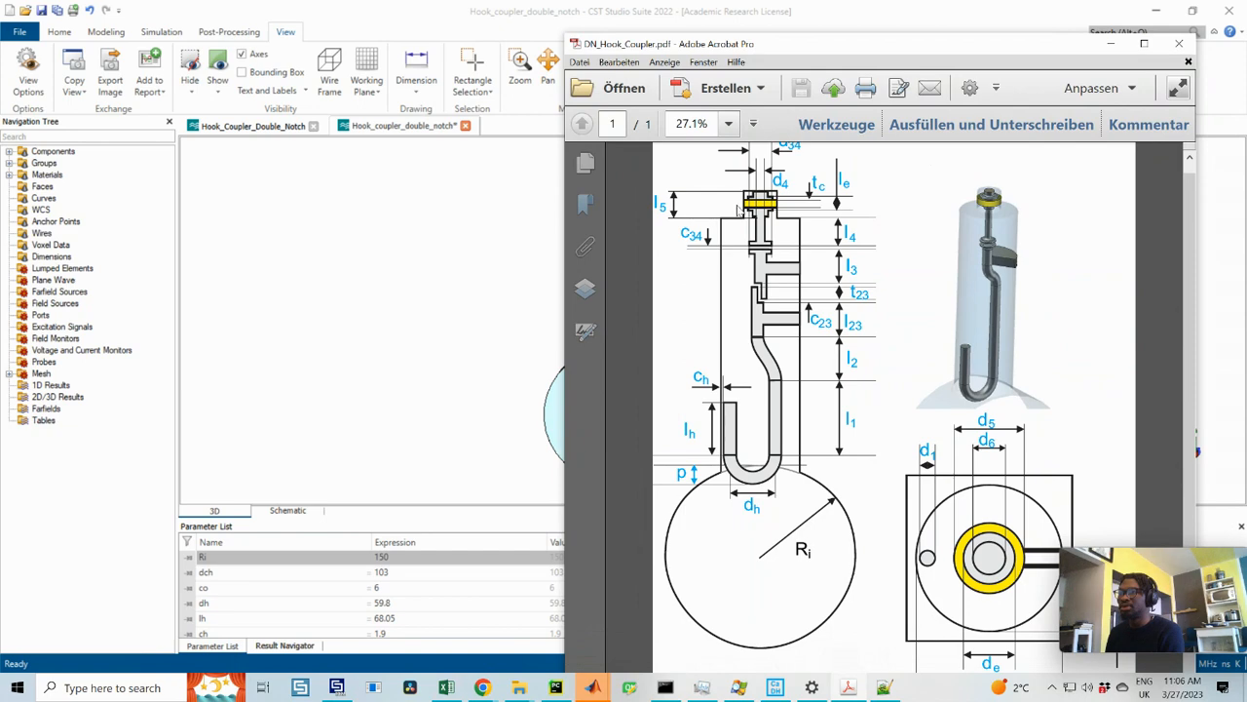
pyautogui.moveTo(833, 46); pyautogui.dragTo(1246, 44)
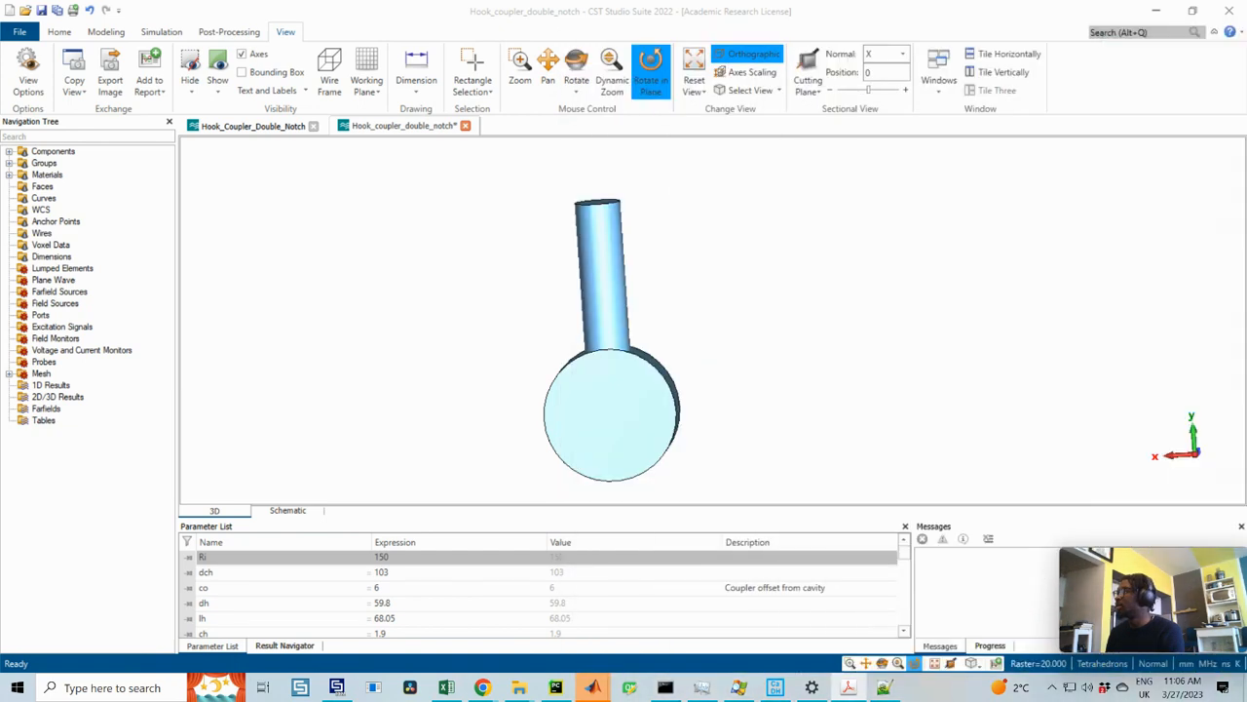
pyautogui.click(599, 270)
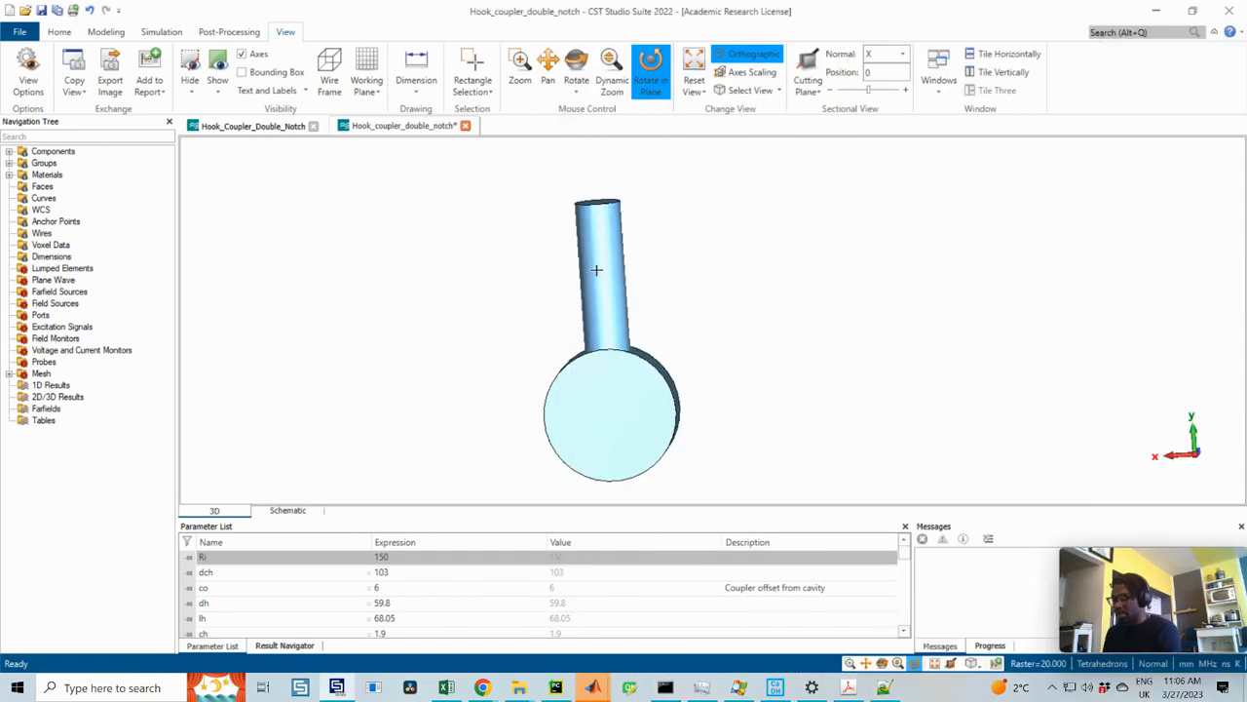
pyautogui.press('3')
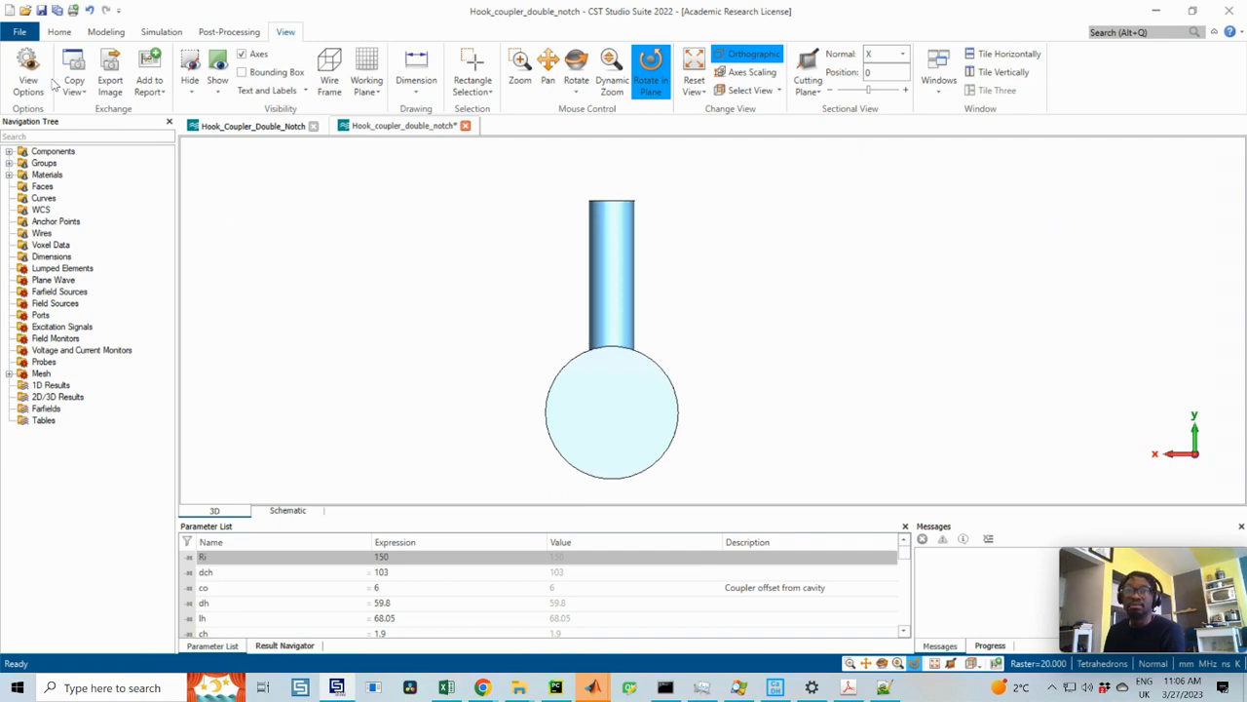
# - Start a third, Y-oriented cylinder defined by numeric values and set its outer radius to d5/2
pyautogui.click(105, 32)
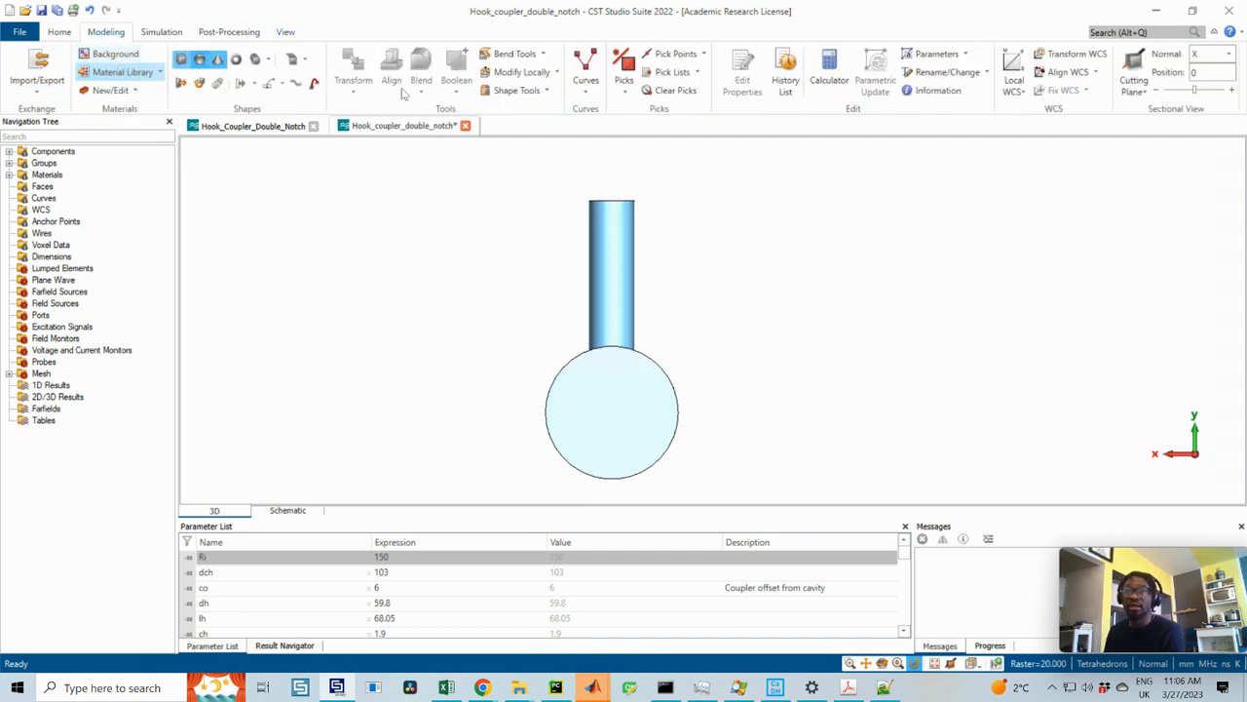
pyautogui.click(200, 61)
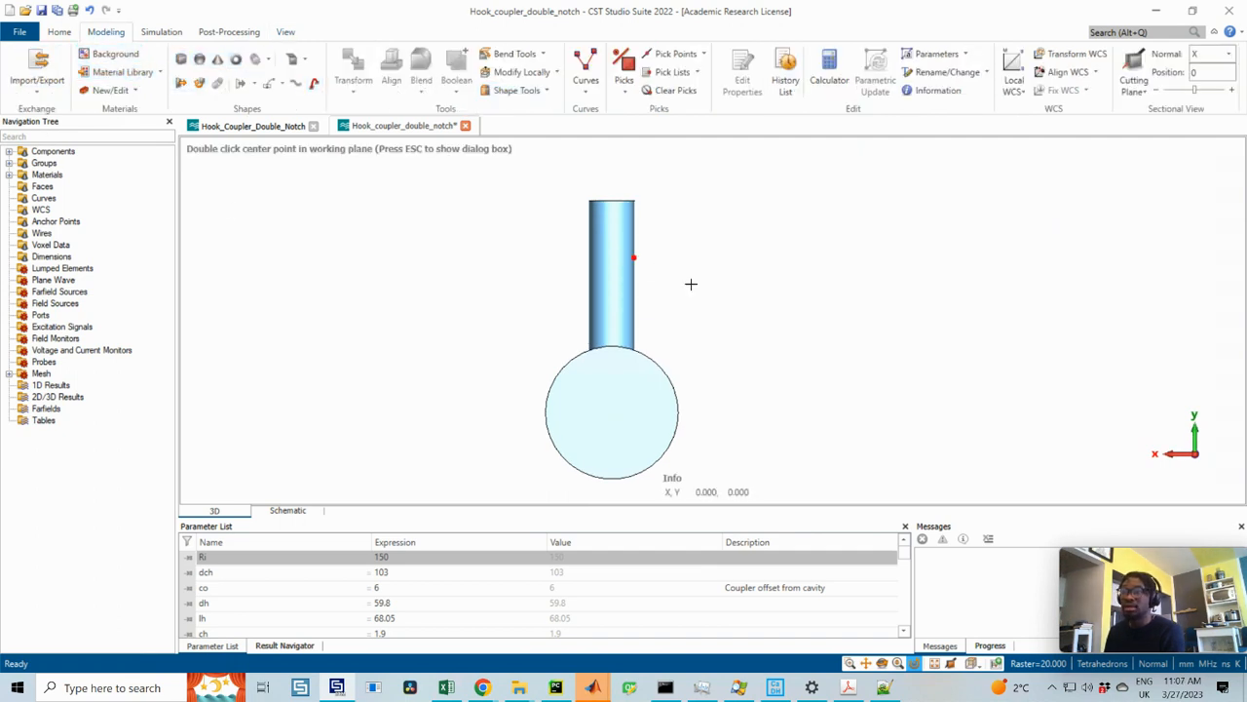
pyautogui.press('Escape')
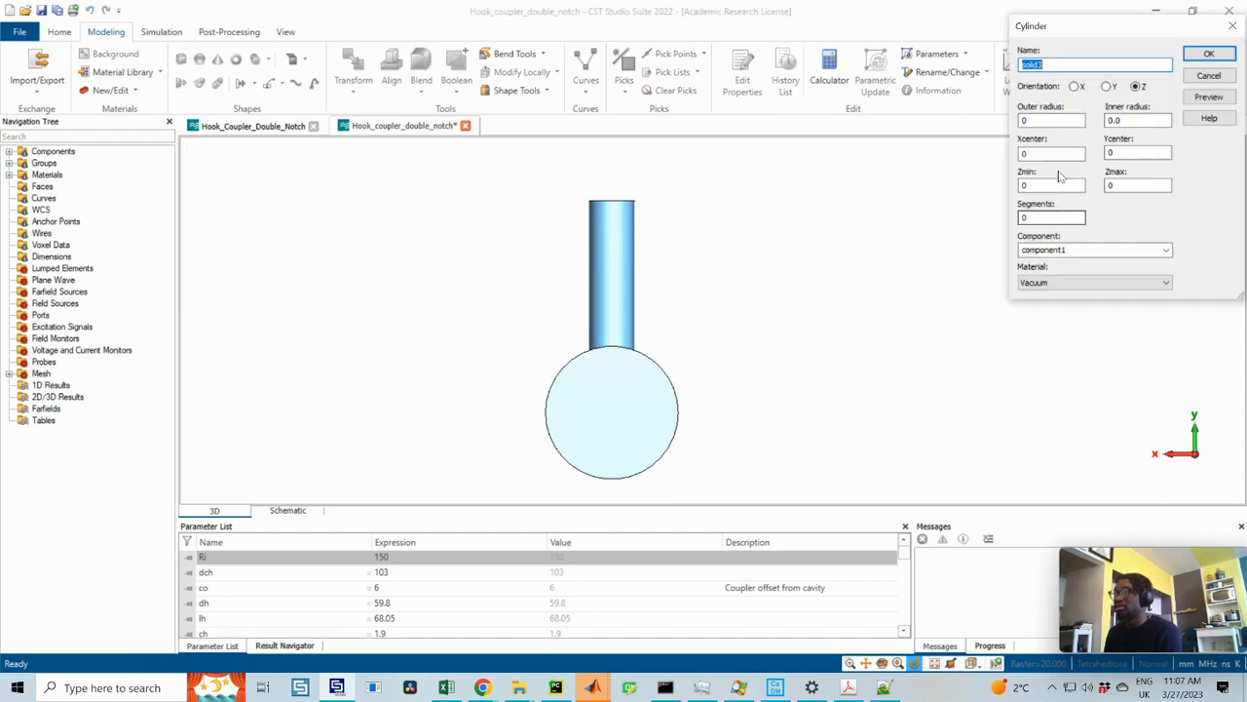
pyautogui.click(1107, 86)
pyautogui.doubleClick(1039, 121)
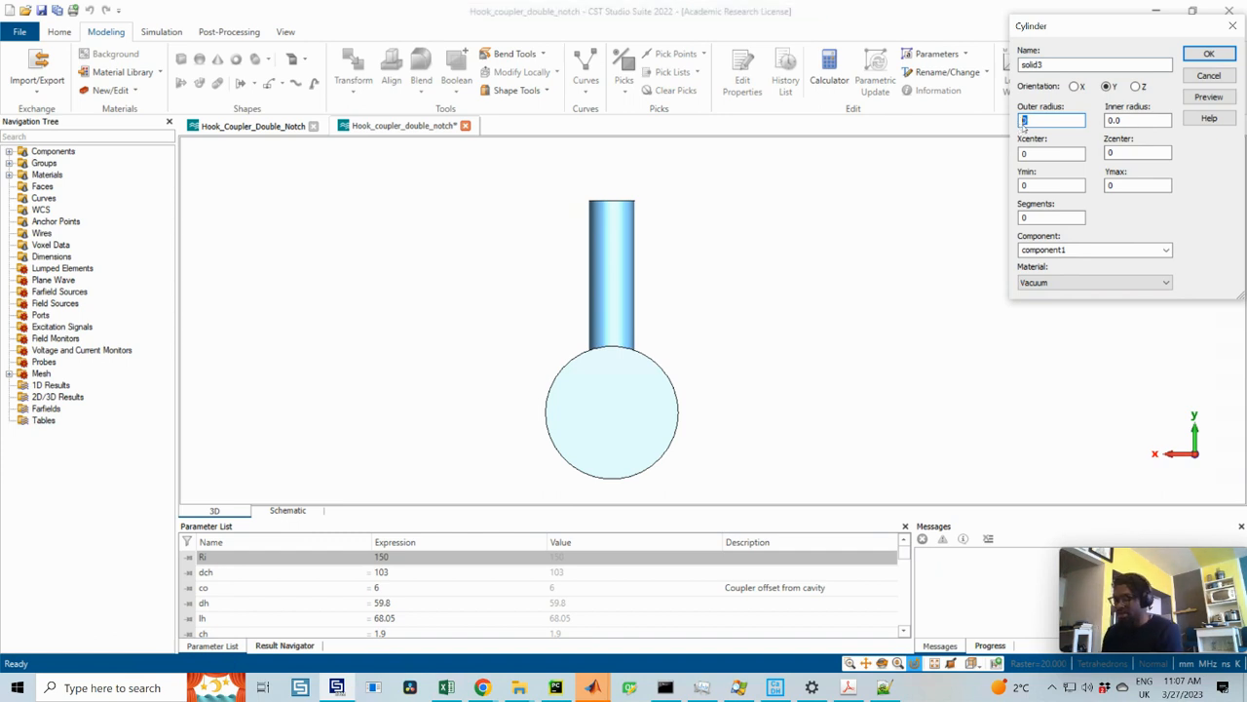
pyautogui.write('d5/2')
# - Set the third cylinder's Ymin to the copied expression Ri+dh/2-p+l1+l2+l23+c23+t23+c23+l3+l4 and its Ymax to the same expression plus l5
pyautogui.doubleClick(1065, 186)
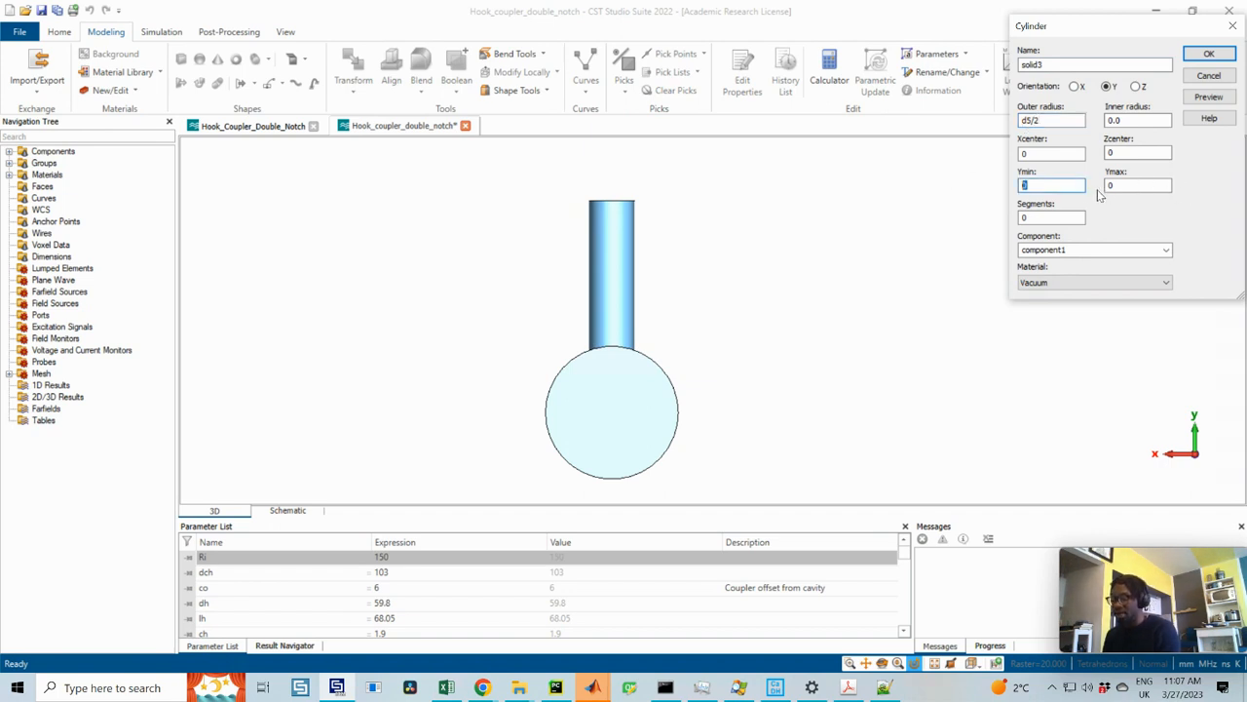
pyautogui.hotkey('ctrl', 'v')
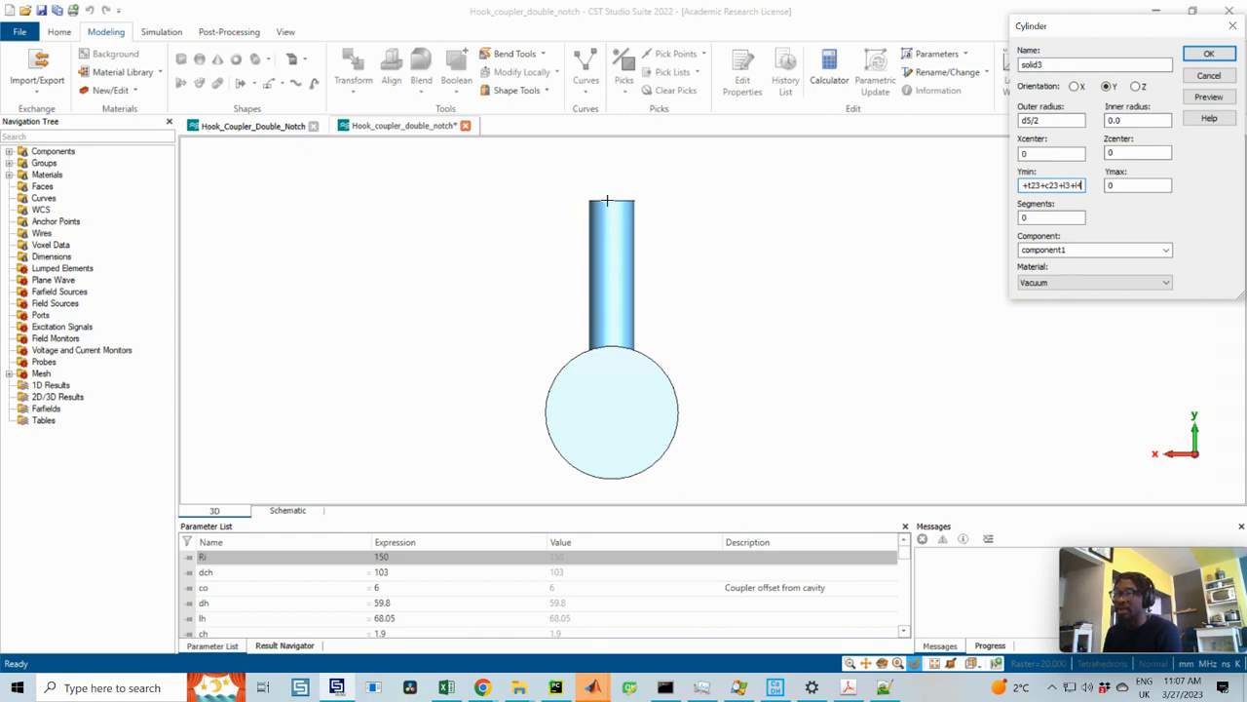
pyautogui.doubleClick(1120, 186)
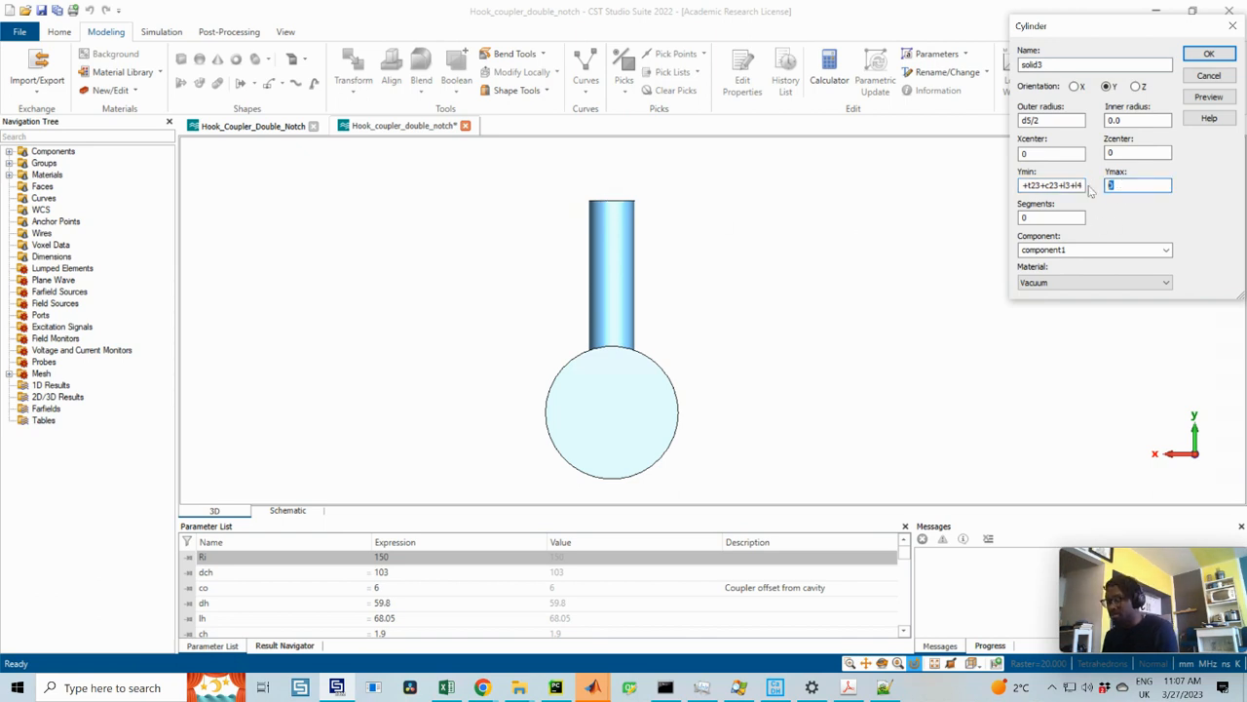
pyautogui.hotkey('ctrl', 'v')
pyautogui.write('+l')
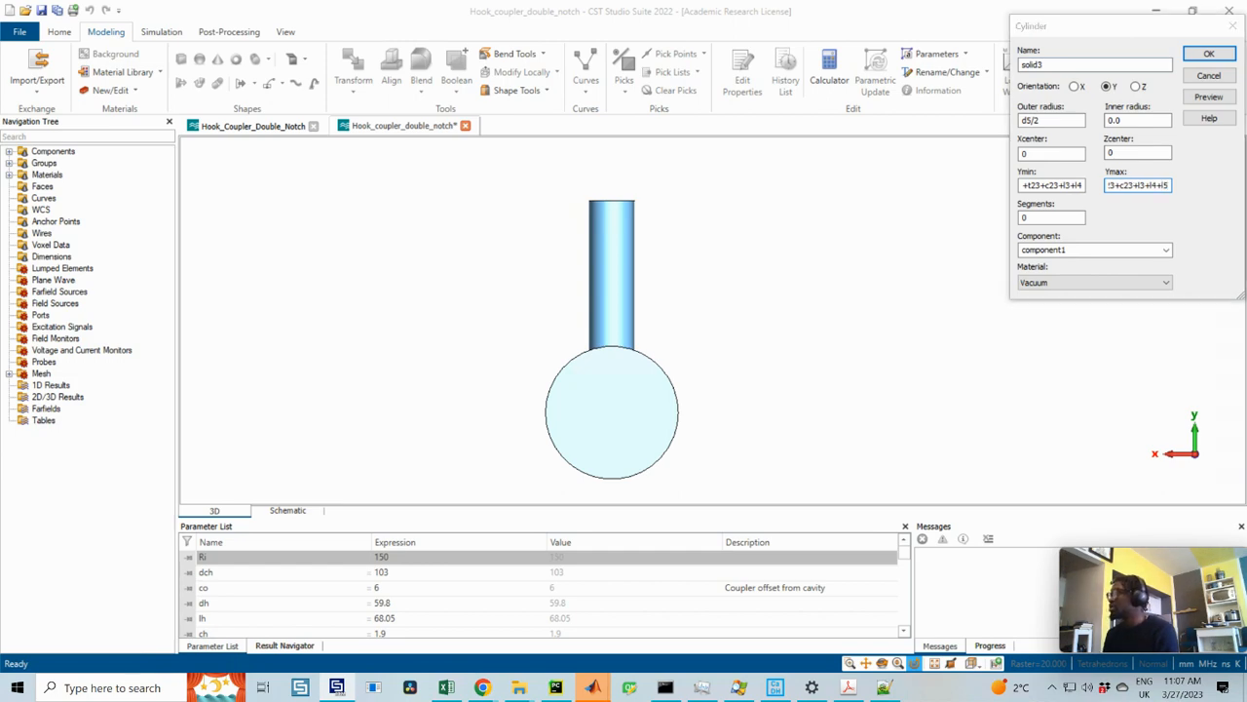
# - Check the d5 by l5 section in the DN_Hook_Coupler.pdf drawing, and preview and create the Vacuum cylinder on top of the housing
pyautogui.moveTo(1246, 60); pyautogui.dragTo(755, 53)
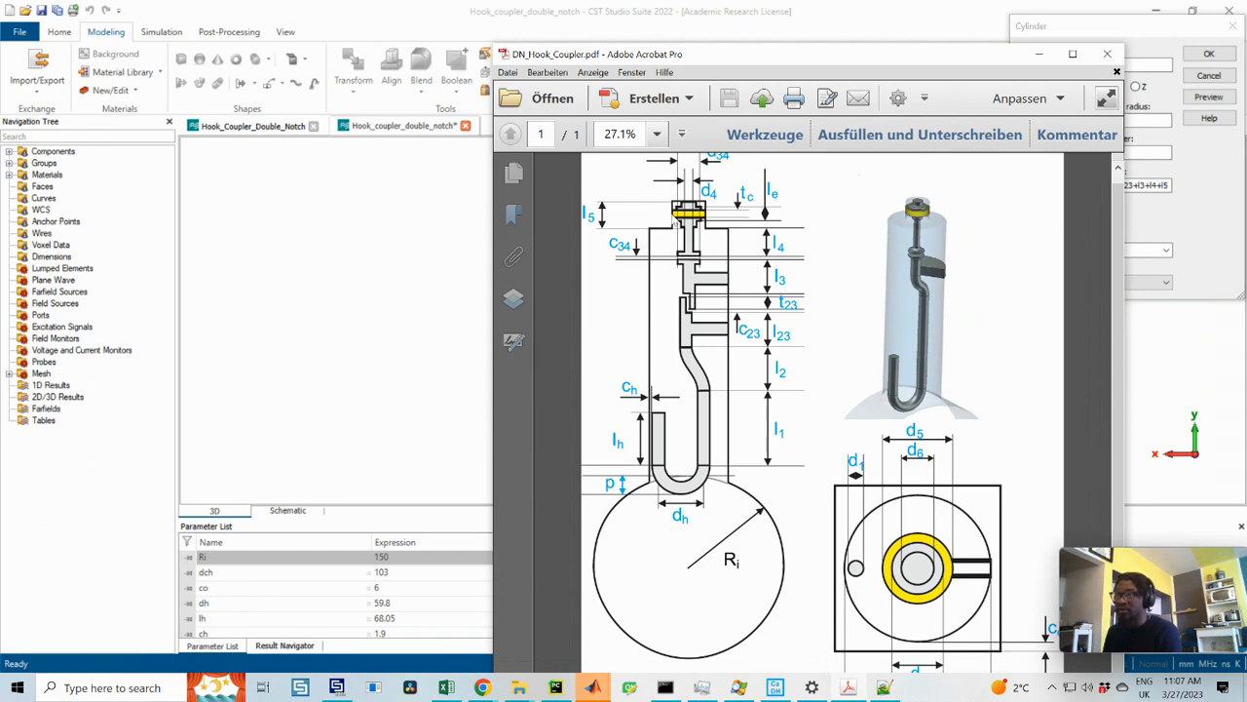
pyautogui.moveTo(699, 54); pyautogui.dragTo(1246, 66)
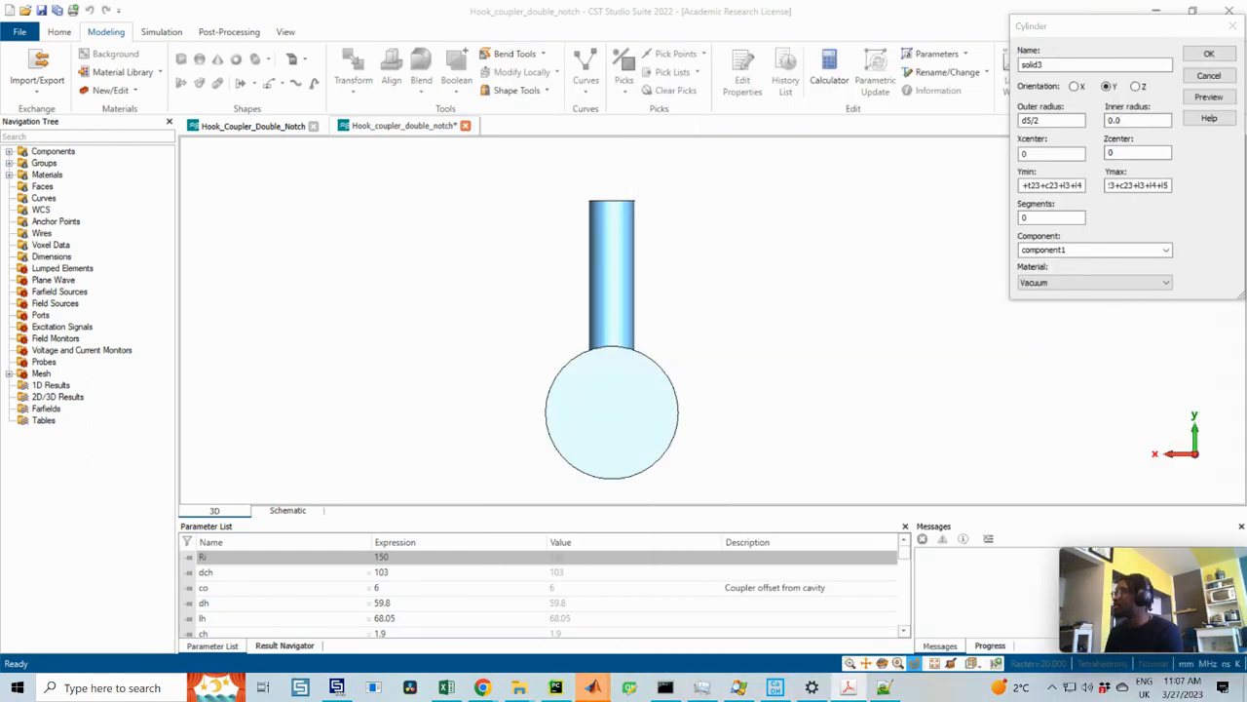
pyautogui.click(1208, 96)
pyautogui.scroll(3, 626, 181)
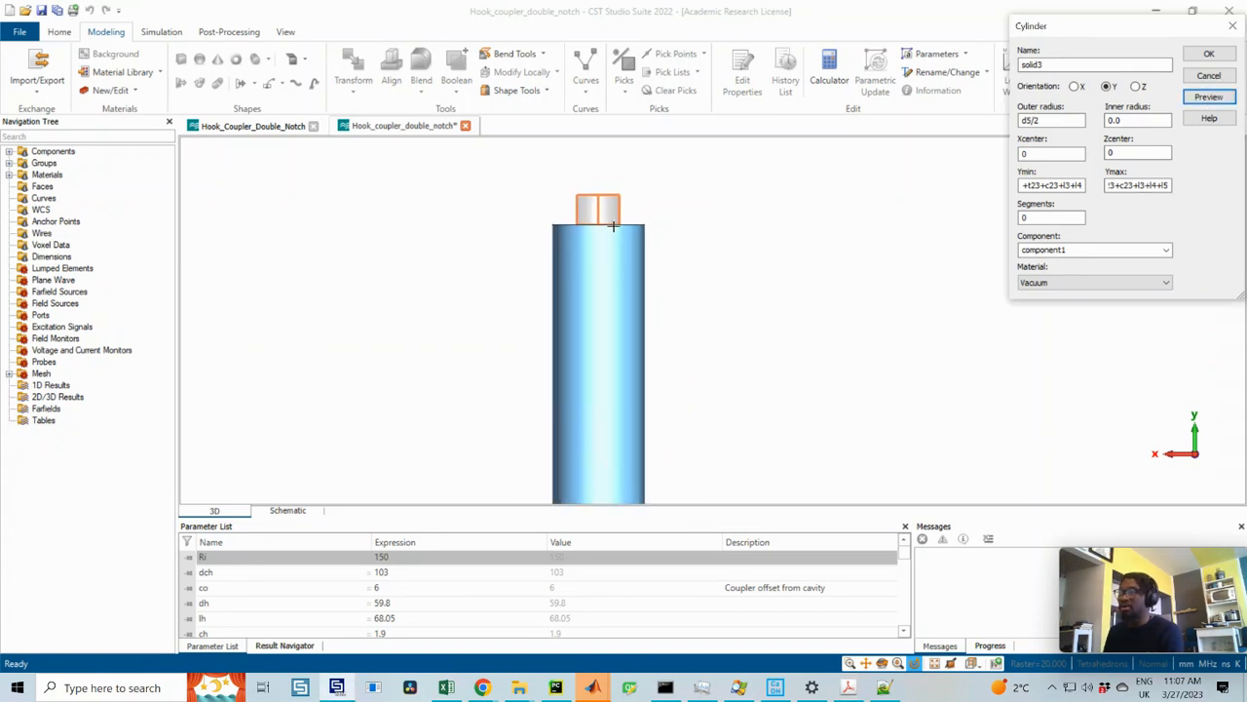
pyautogui.click(1209, 54)
# - Inspect the stacked cavity, housing and top cylinders from an angle and from the front
pyautogui.scroll(-2, 606, 218)
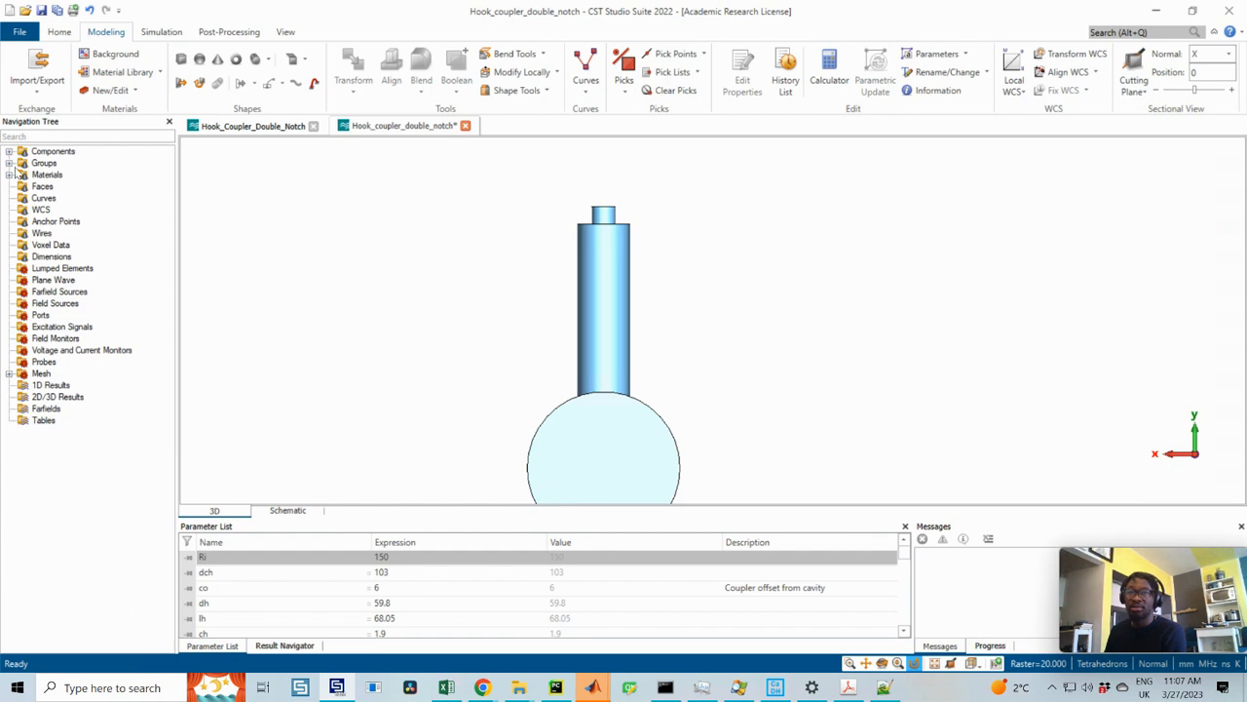
pyautogui.scroll(-2, 596, 329)
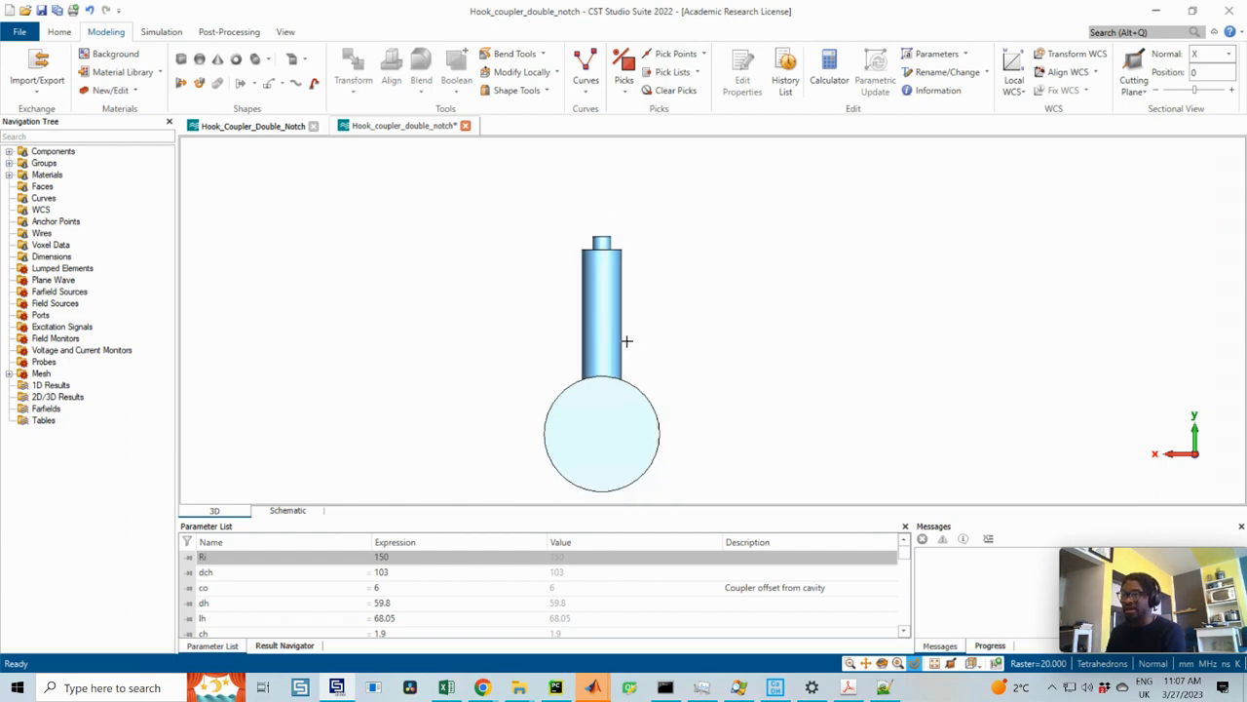
pyautogui.scroll(2, 602, 329)
pyautogui.moveTo(602, 328); pyautogui.dragTo(646, 287, button='middle')
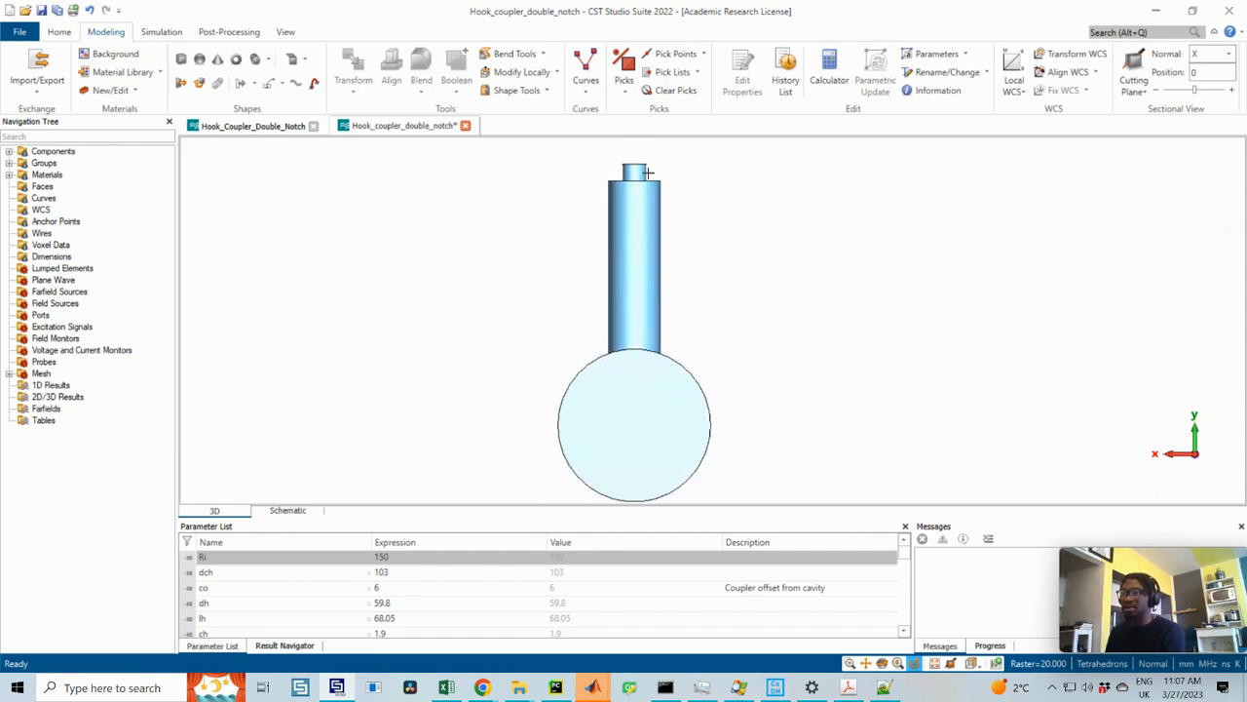
pyautogui.moveTo(660, 301)
pyautogui.mouseDown()
pyautogui.moveTo(471, 341)
pyautogui.moveTo(639, 306)
pyautogui.mouseUp()
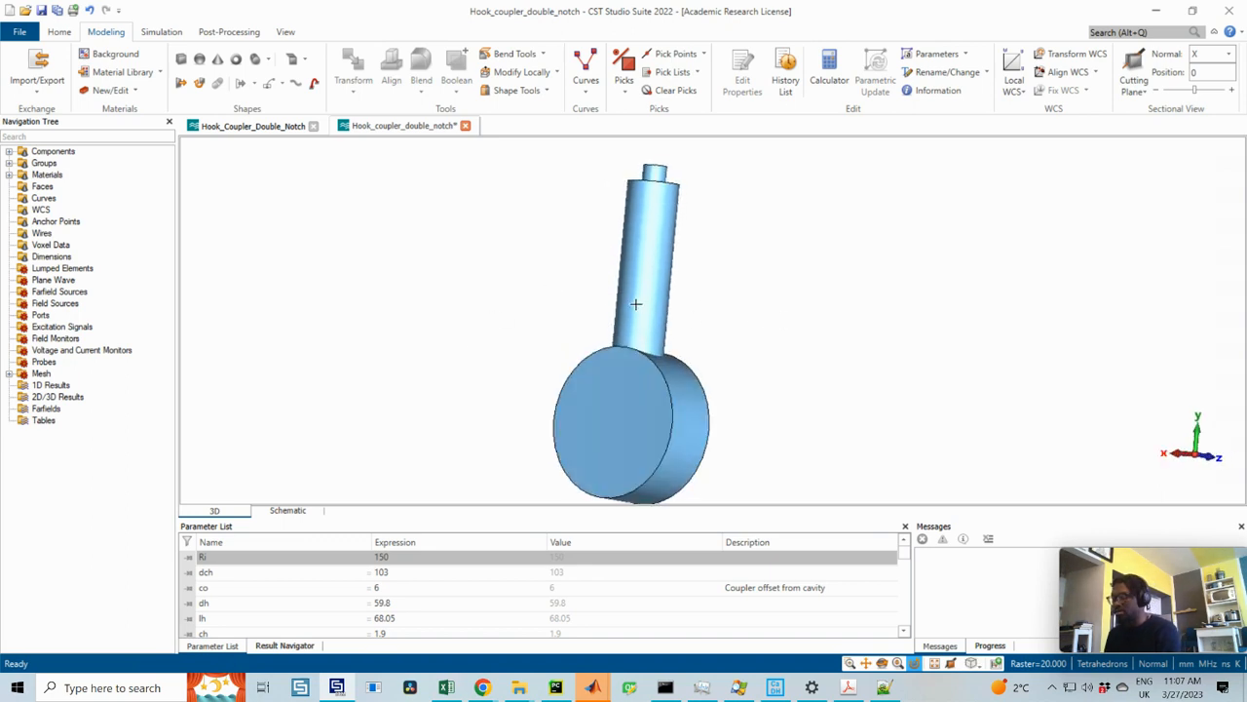
pyautogui.press('5')
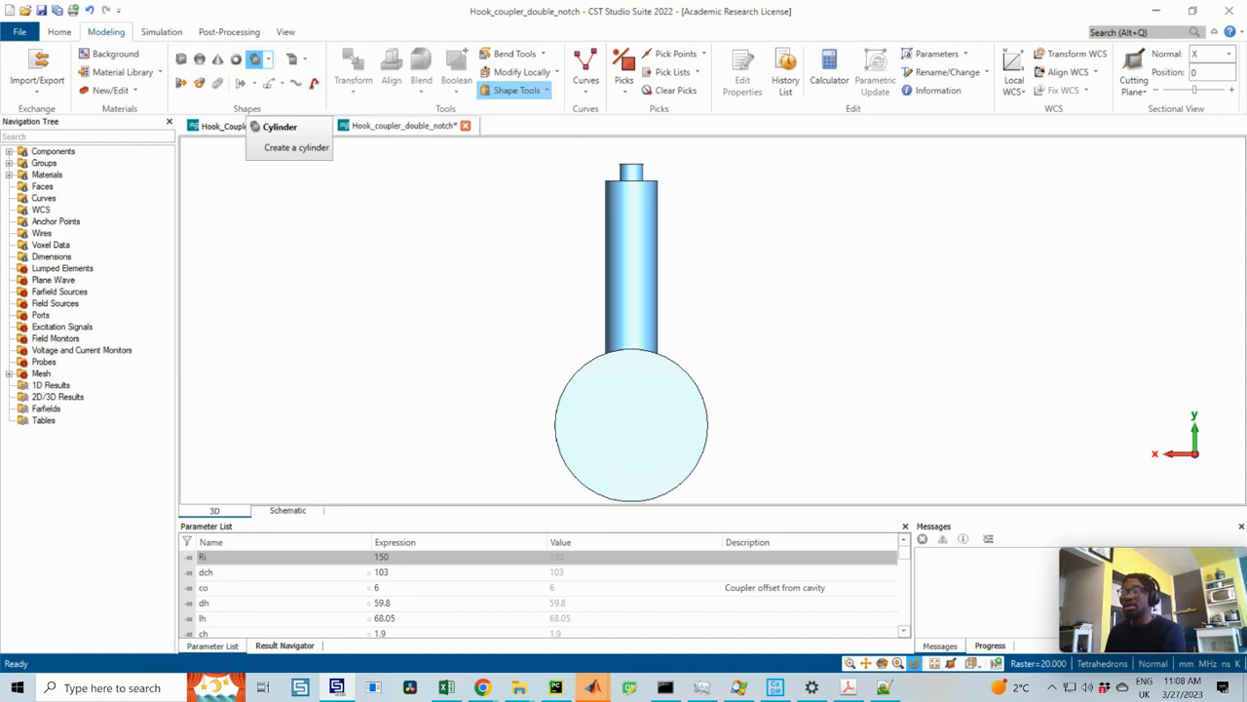
# - Examine the top port's inner conductor in the DN_Hook_Coupler.pdf drawing and review the dimensions in the parameter list
pyautogui.hotkey('alt', 'Tab')
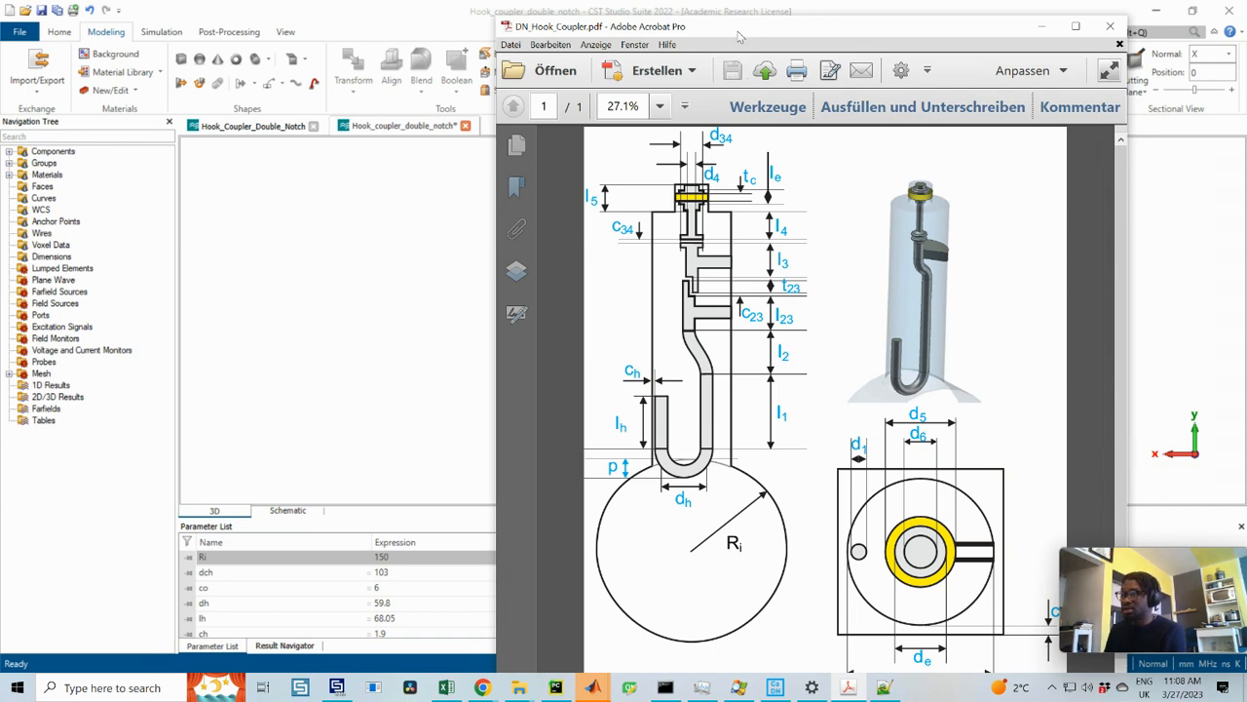
pyautogui.moveTo(738, 37); pyautogui.dragTo(1246, 36)
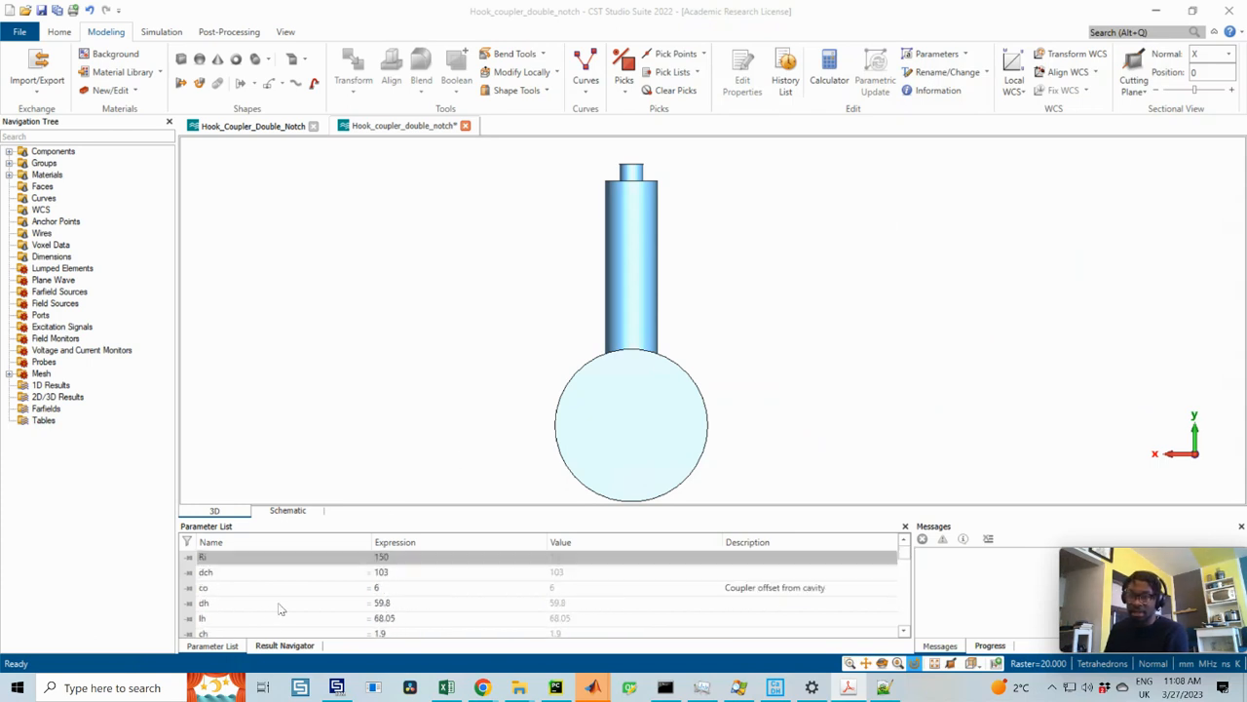
pyautogui.scroll(-5, 278, 609)
pyautogui.scroll(5, 279, 609)
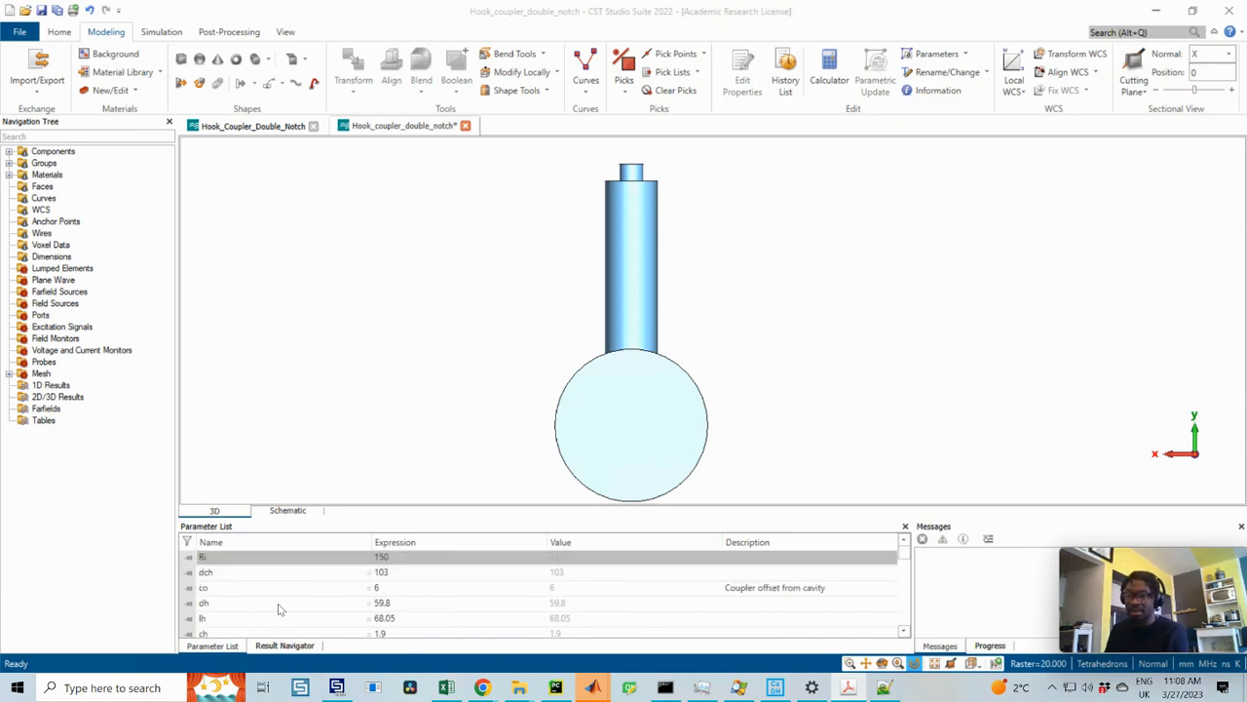
pyautogui.scroll(-2, 278, 609)
pyautogui.scroll(-6, 278, 609)
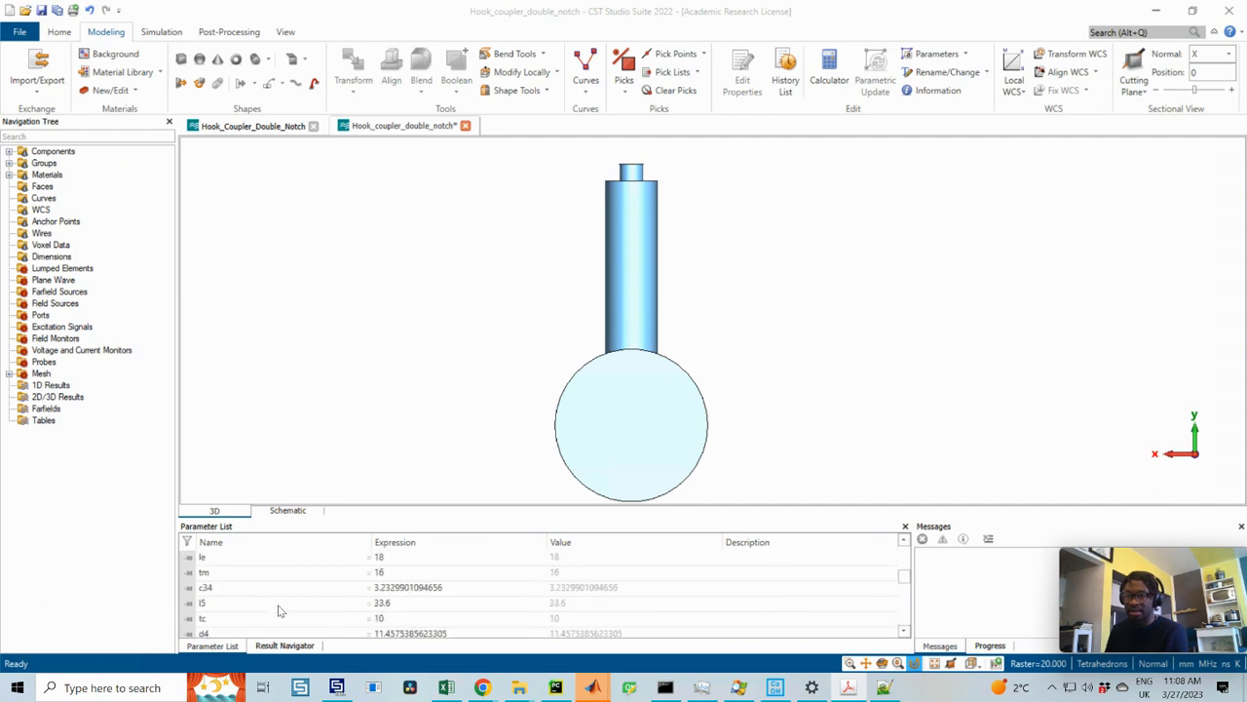
pyautogui.scroll(-8, 379, 606)
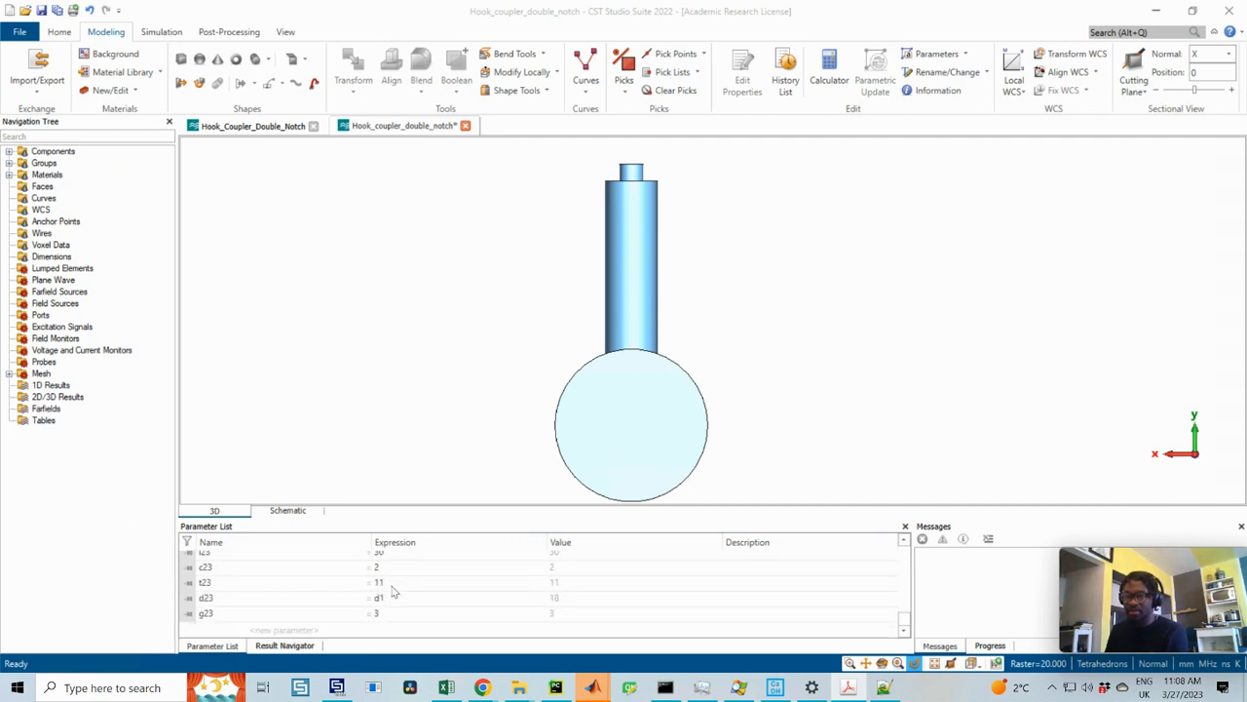
pyautogui.scroll(8, 393, 591)
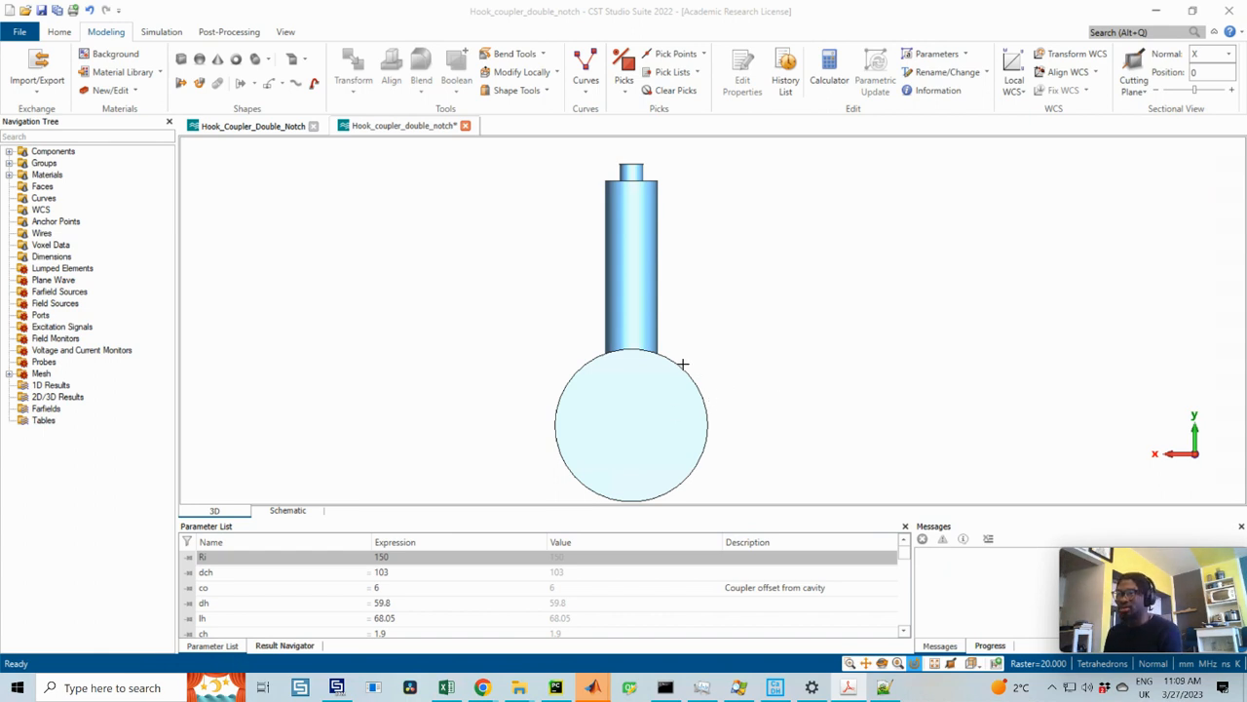
# - Start a fourth, Y-oriented cylinder defined by numeric values and set its outer radius to d6/2
pyautogui.moveTo(683, 363); pyautogui.dragTo(692, 351, button='middle')
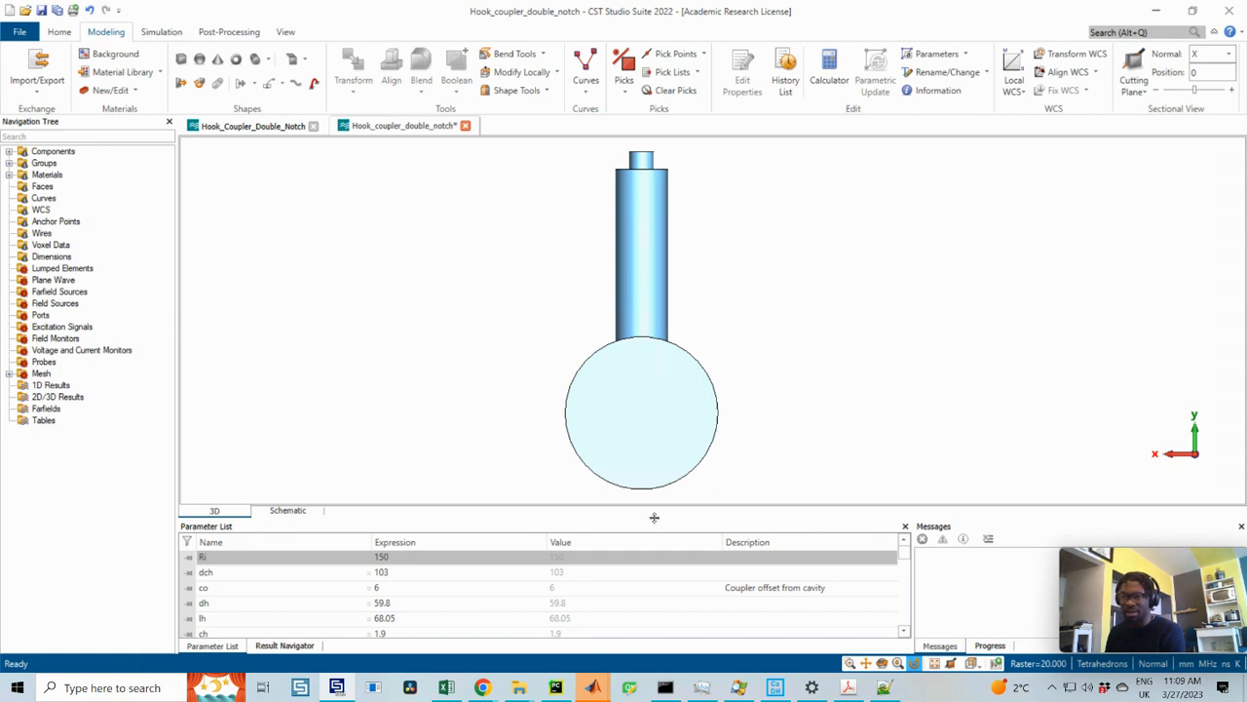
pyautogui.moveTo(655, 517); pyautogui.dragTo(654, 532)
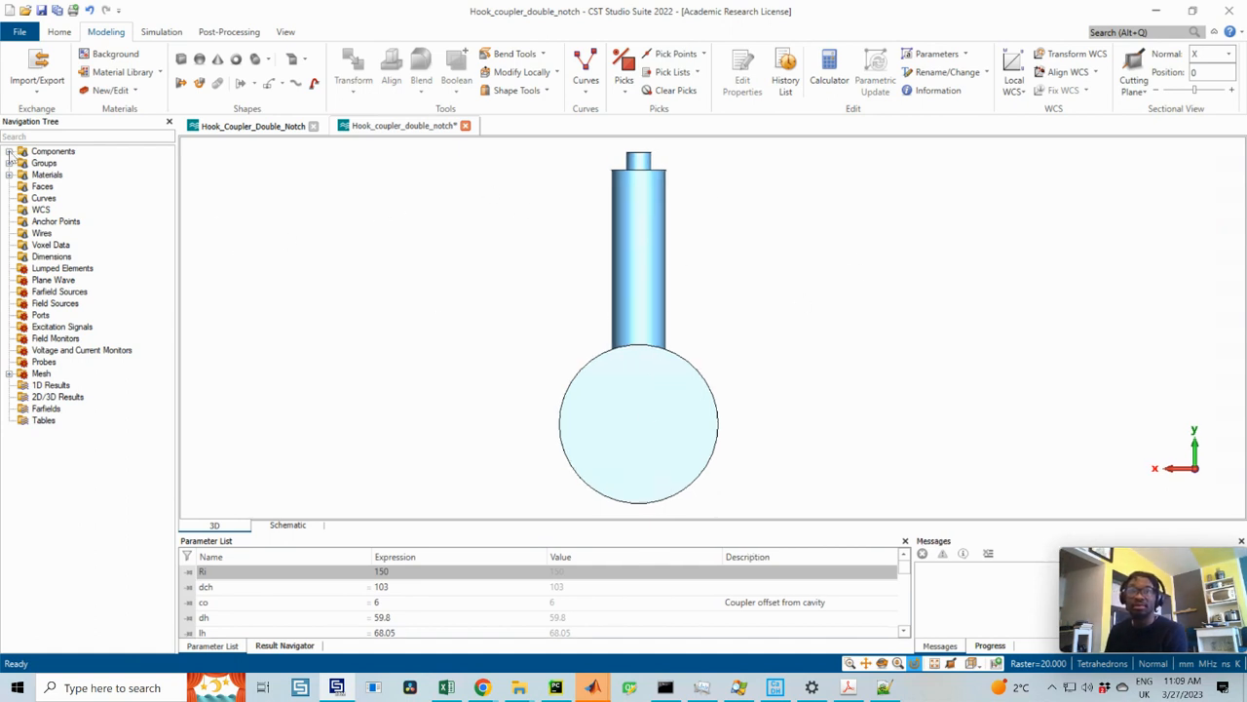
pyautogui.click(218, 59)
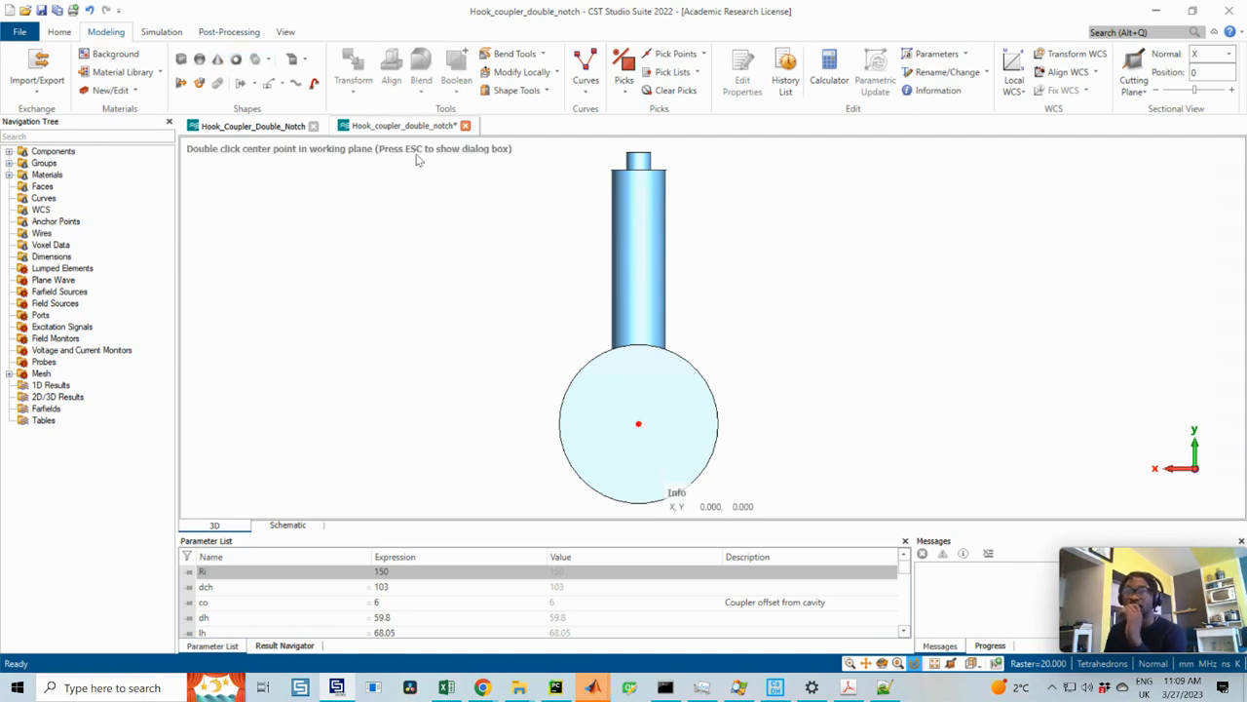
pyautogui.press('Escape')
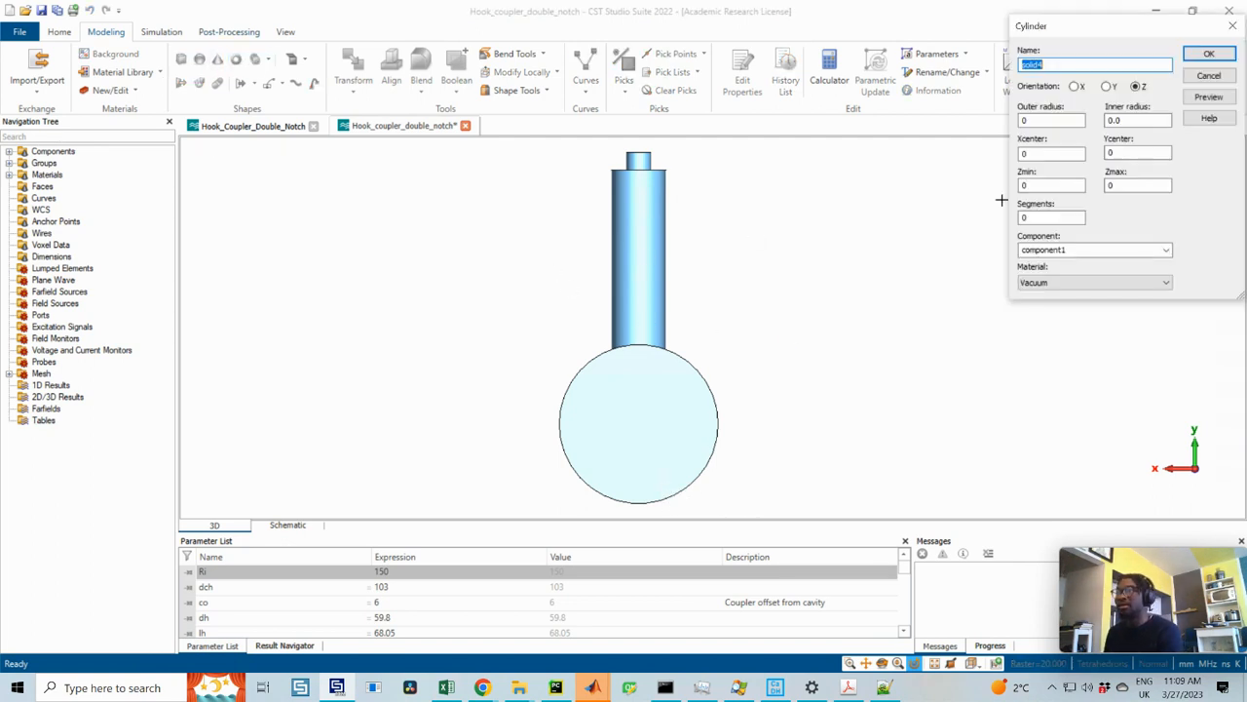
pyautogui.doubleClick(1061, 119)
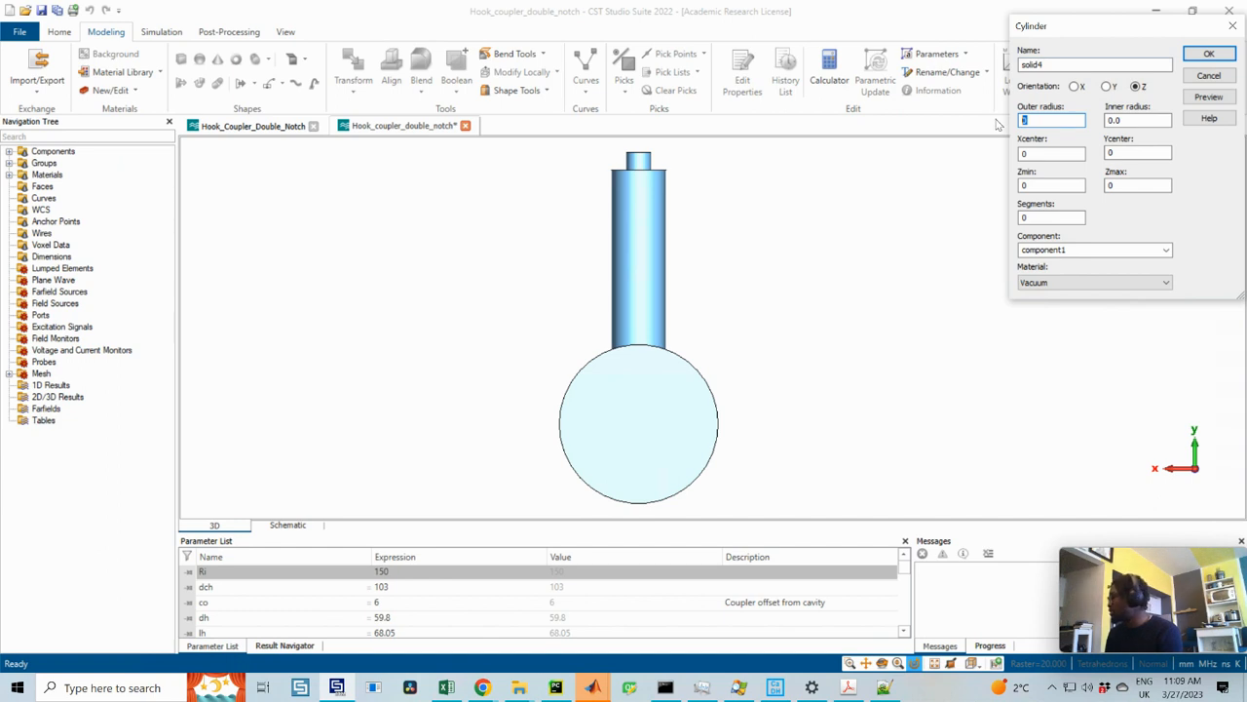
pyautogui.write('dc')
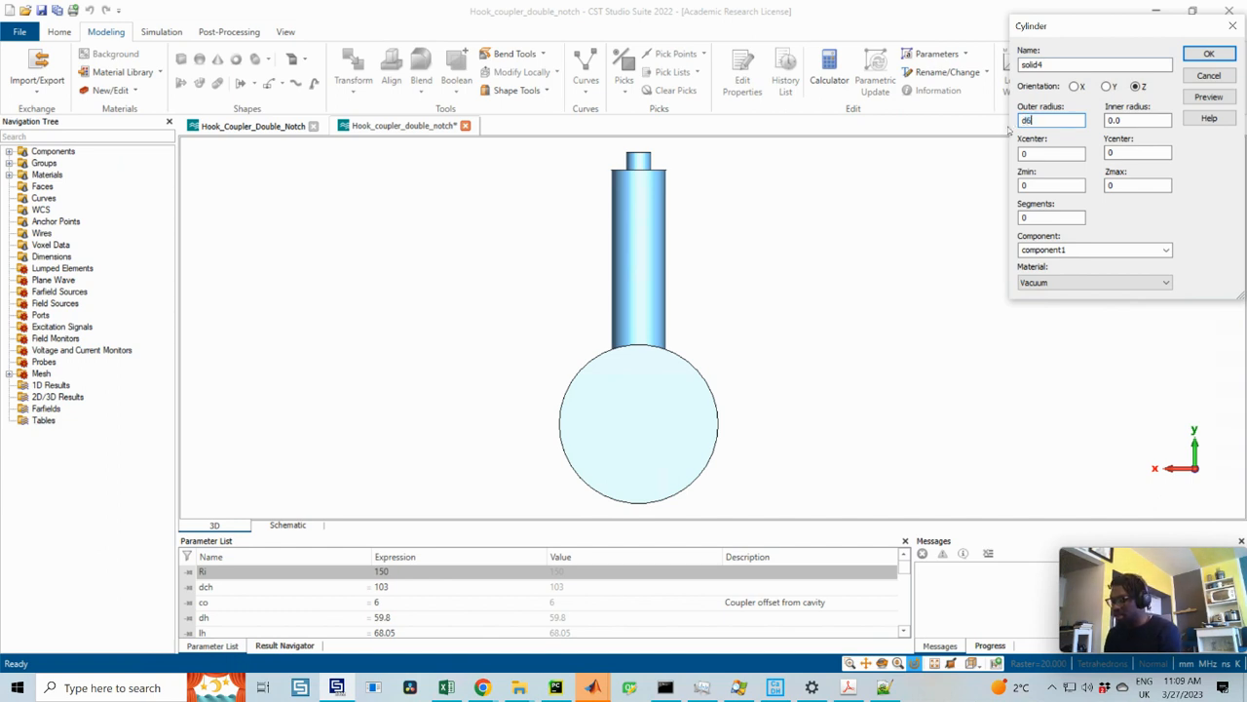
pyautogui.write('/2')
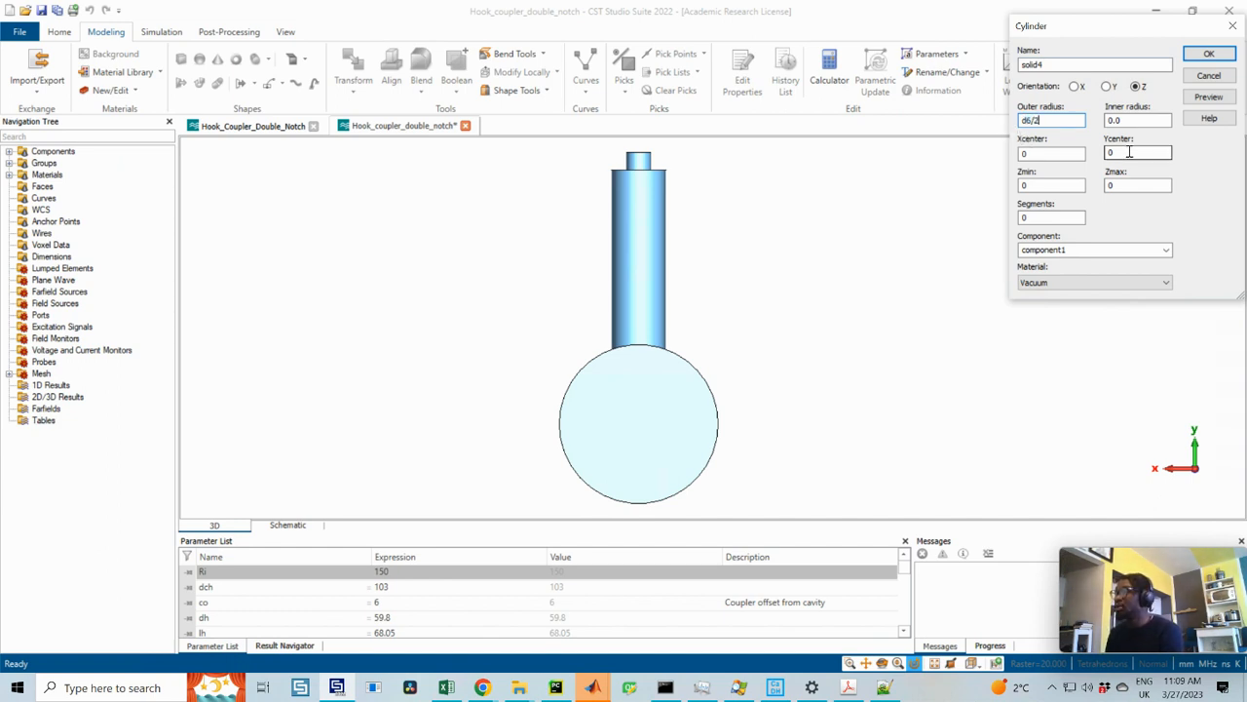
pyautogui.click(1111, 87)
# - Set the fourth cylinder's Ymin to the copied expression ending in +t23+c23+l3+l4 and its Ymax to the same expression plus l5
pyautogui.doubleClick(1107, 185)
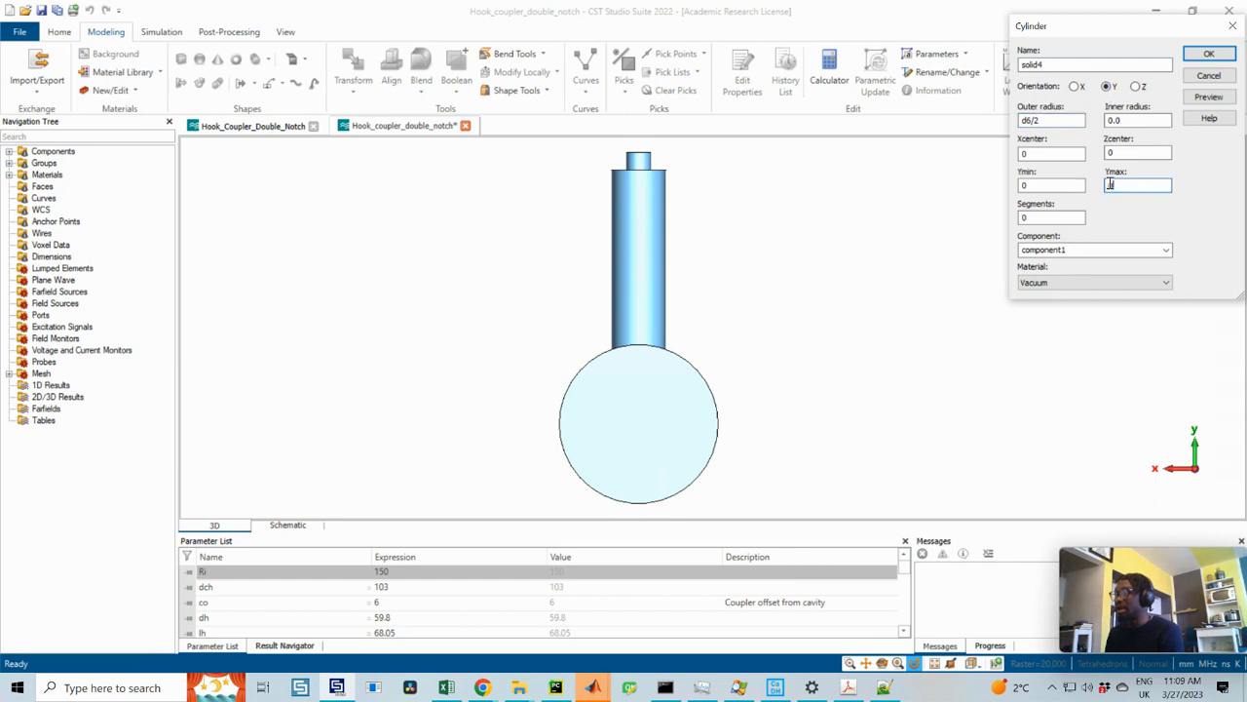
pyautogui.hotkey('ctrl', 'v')
pyautogui.write('+')
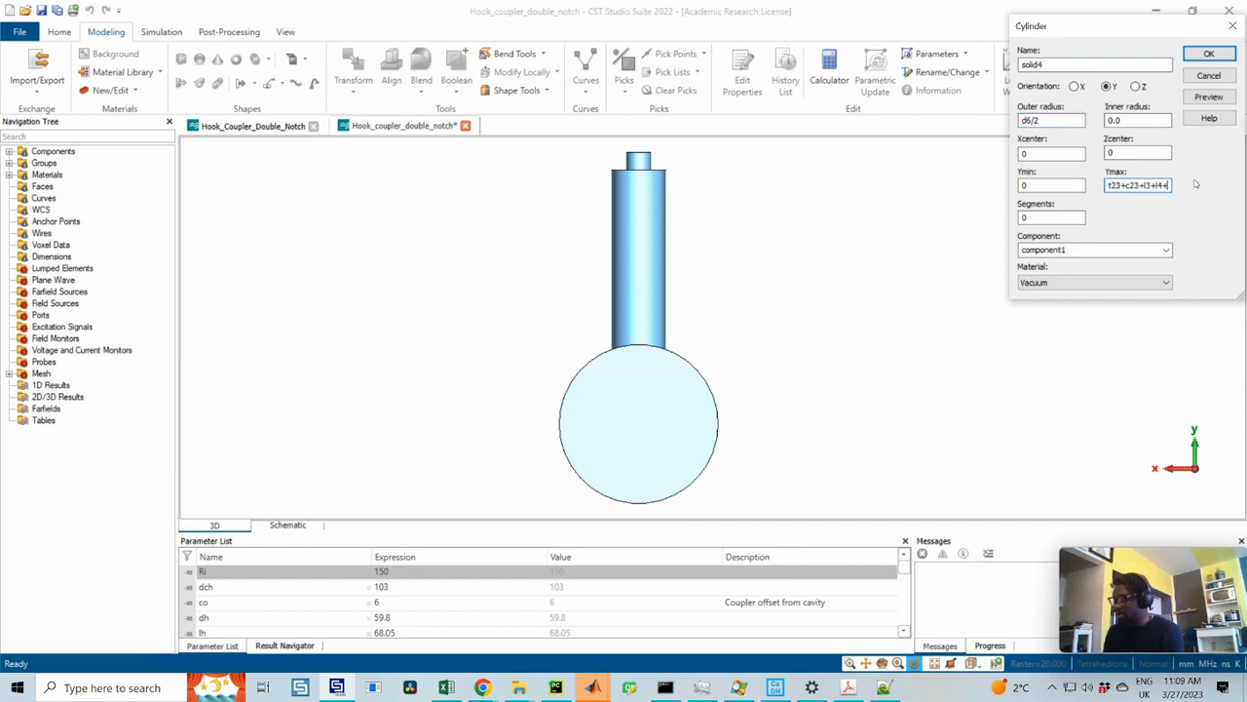
pyautogui.write('l6')
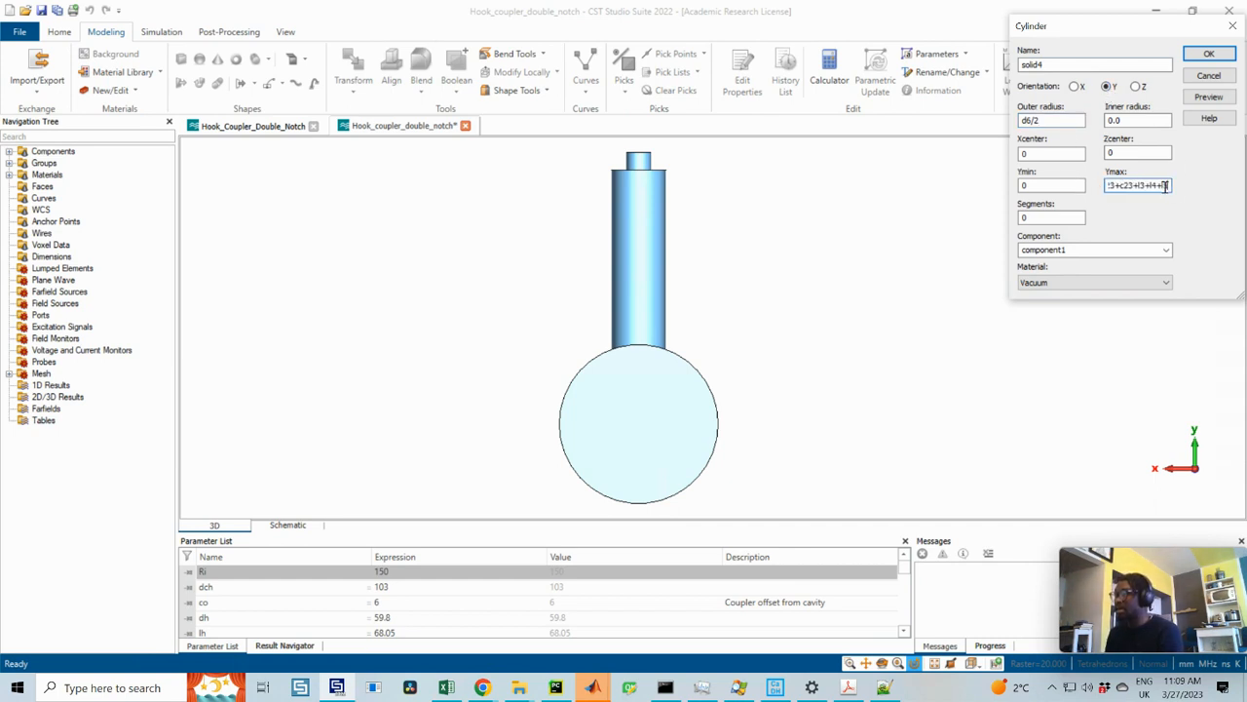
pyautogui.doubleClick(1045, 187)
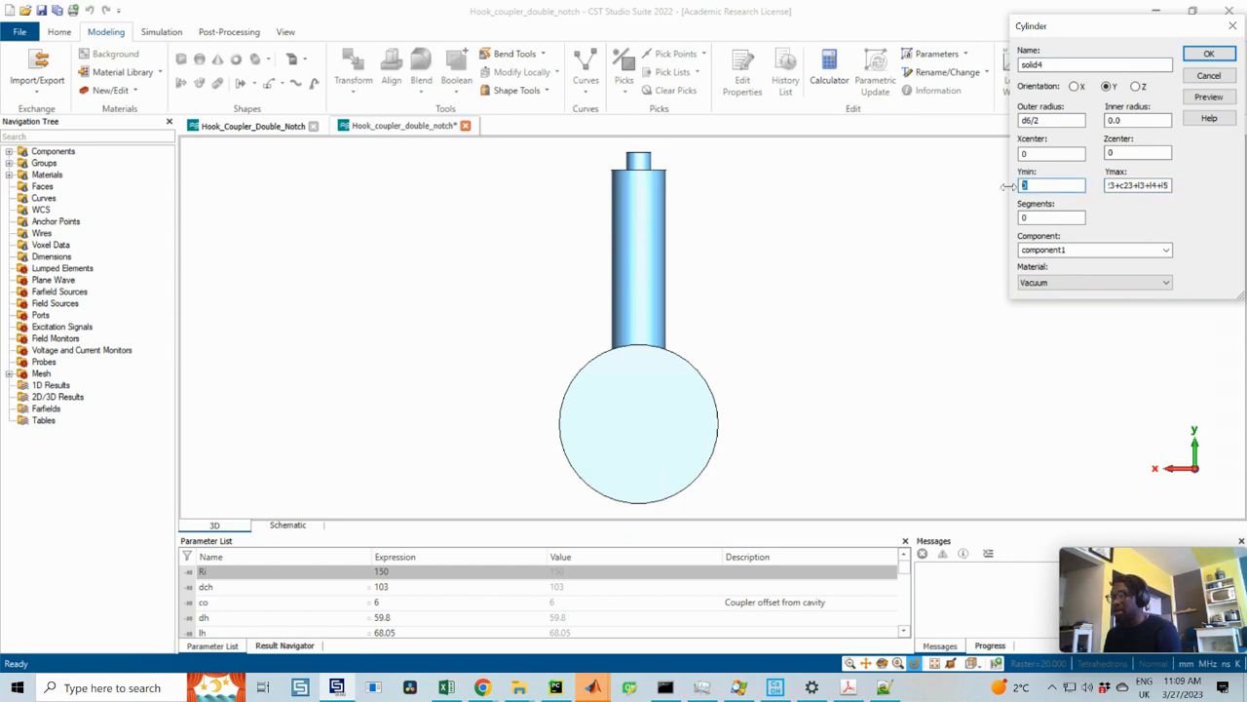
pyautogui.hotkey('ctrl', 'v')
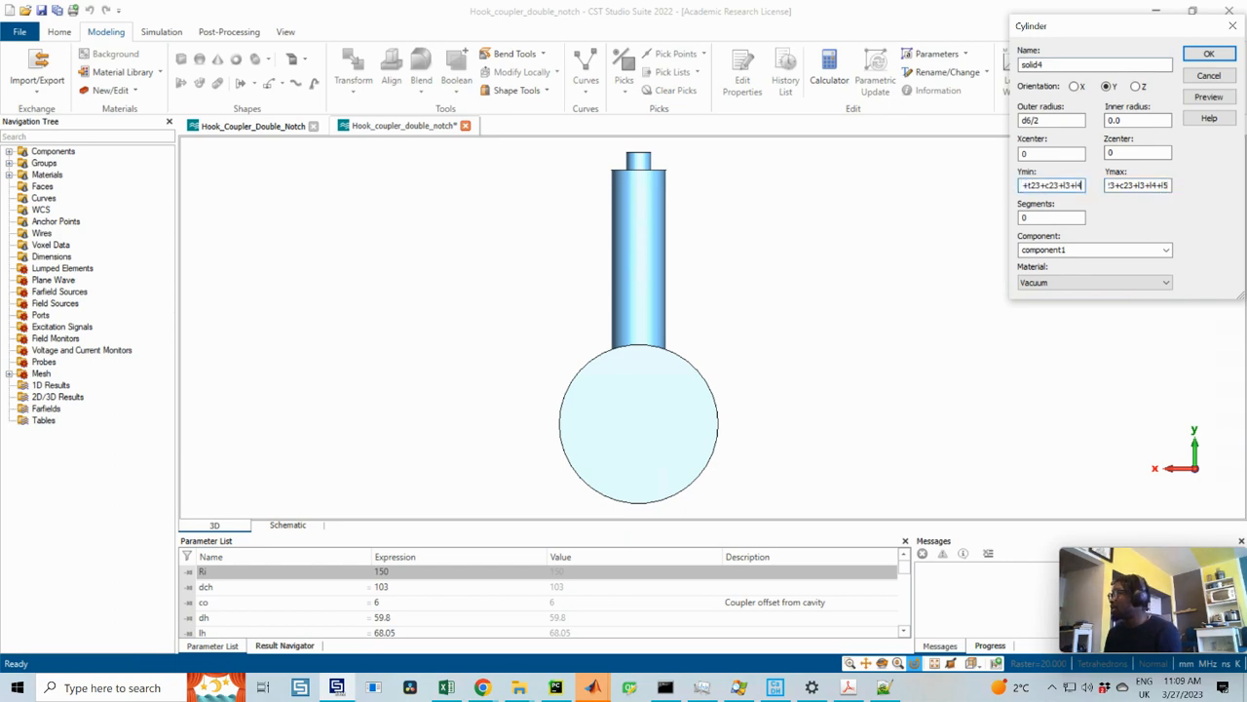
# - Check the top port in the DN_Hook_Coupler.pdf drawing, and preview and create the inner cylinder with no Boolean combination
pyautogui.moveTo(1246, 84); pyautogui.dragTo(649, 28)
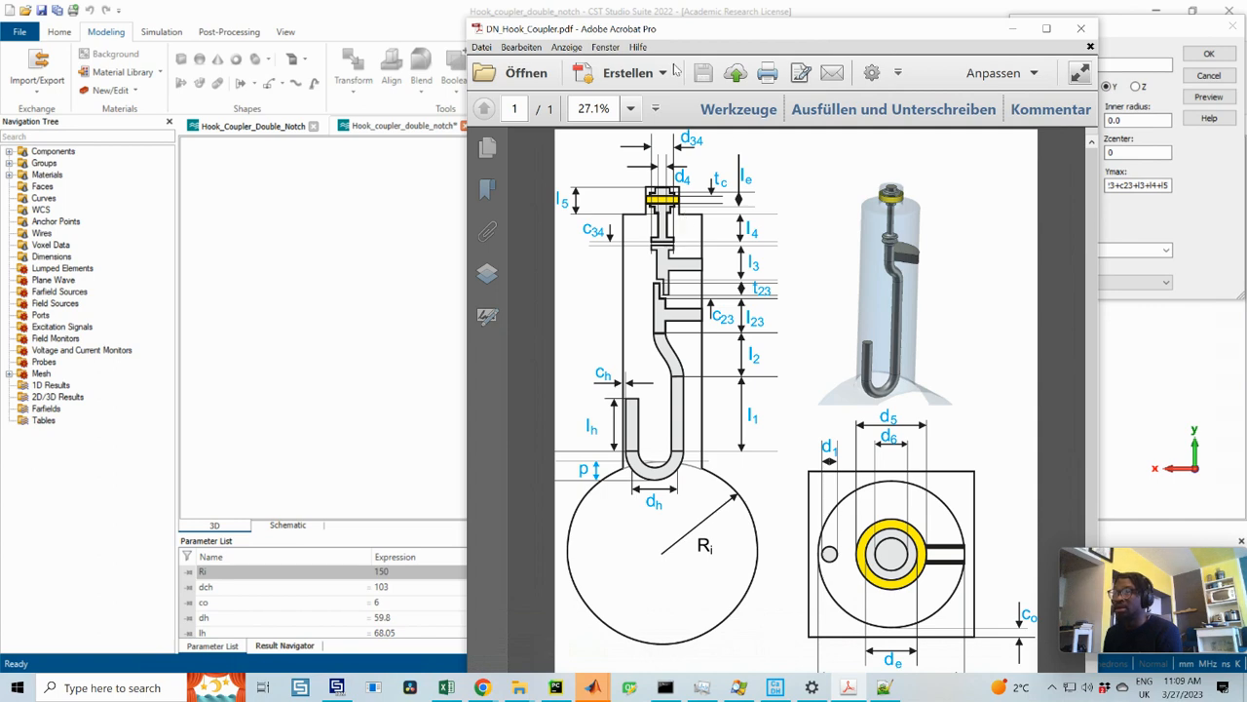
pyautogui.moveTo(668, 35); pyautogui.dragTo(1246, 24)
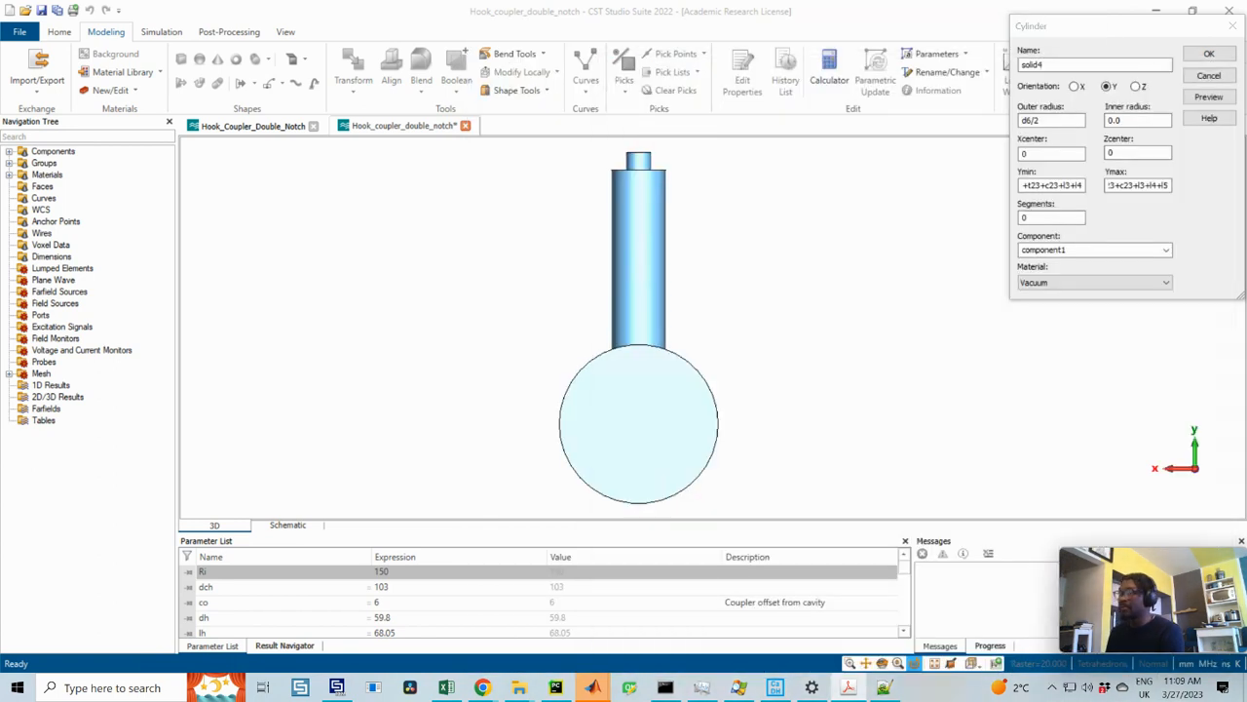
pyautogui.click(1204, 99)
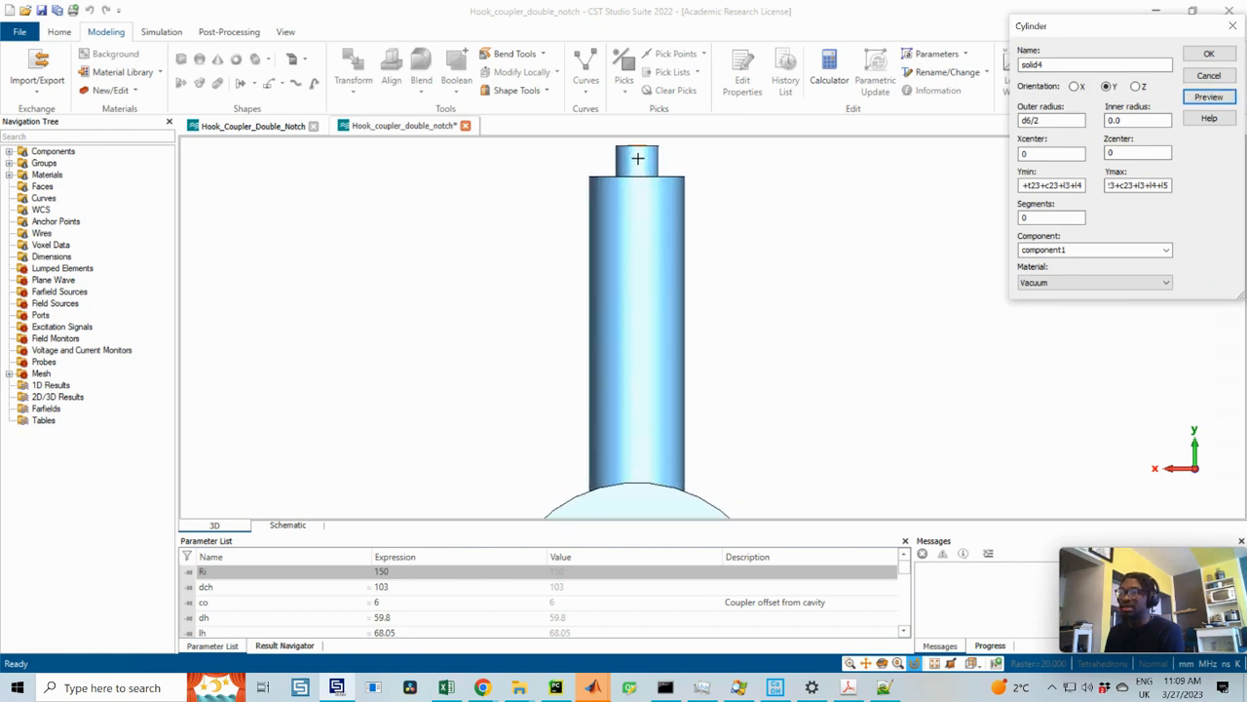
pyautogui.moveTo(637, 151); pyautogui.dragTo(633, 229, button='middle')
pyautogui.scroll(1, 632, 230)
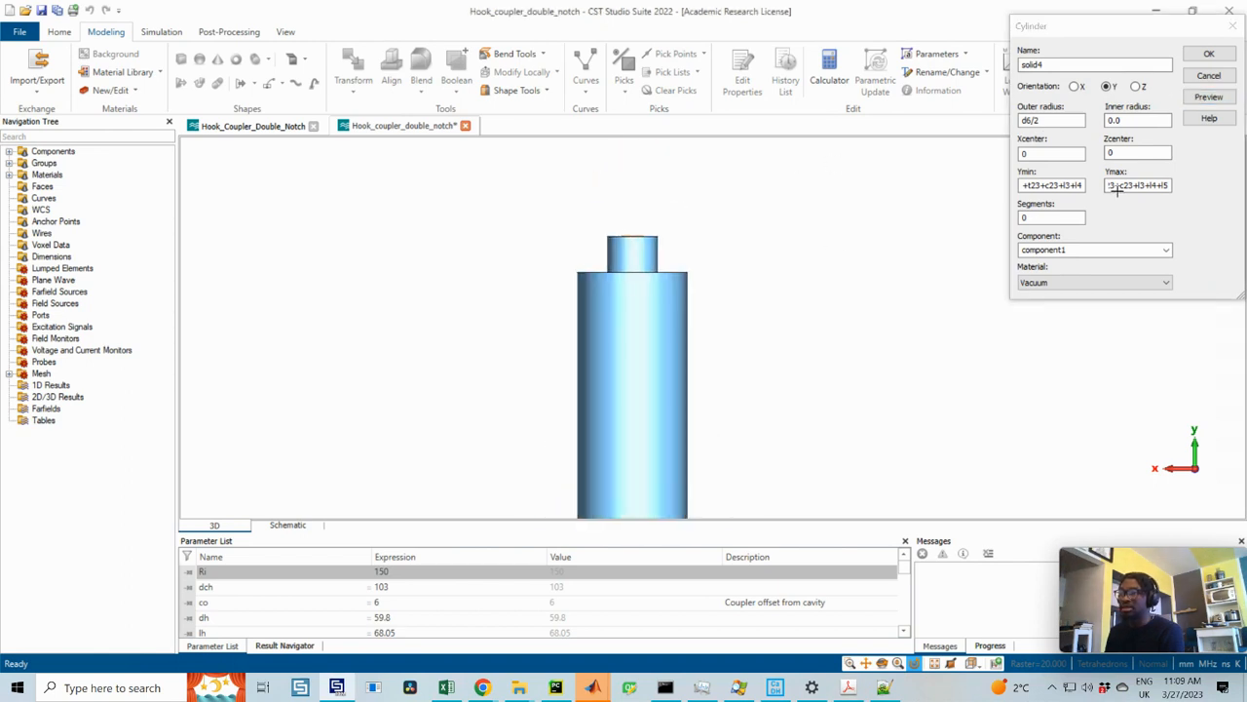
pyautogui.click(1208, 54)
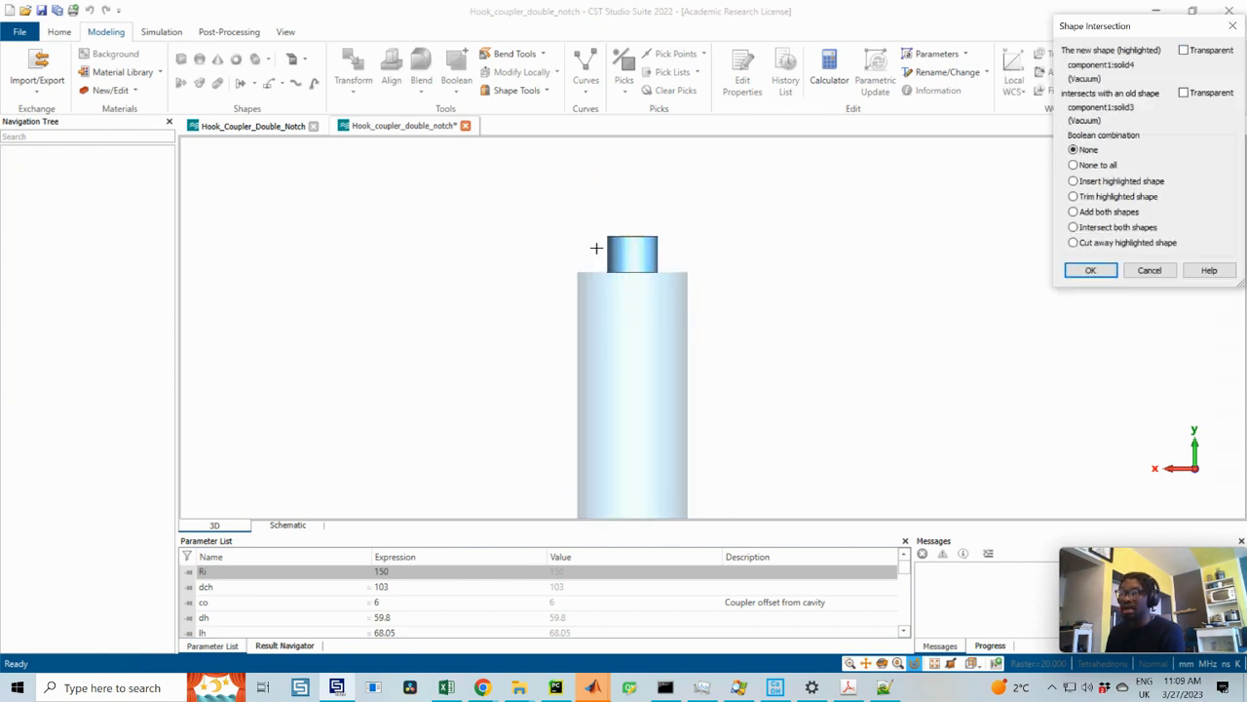
pyautogui.click(1086, 271)
# - Assign the PEC material to solid4 in component1, the inner cylinder of the top port, and highlight it for checking
pyautogui.click(9, 151)
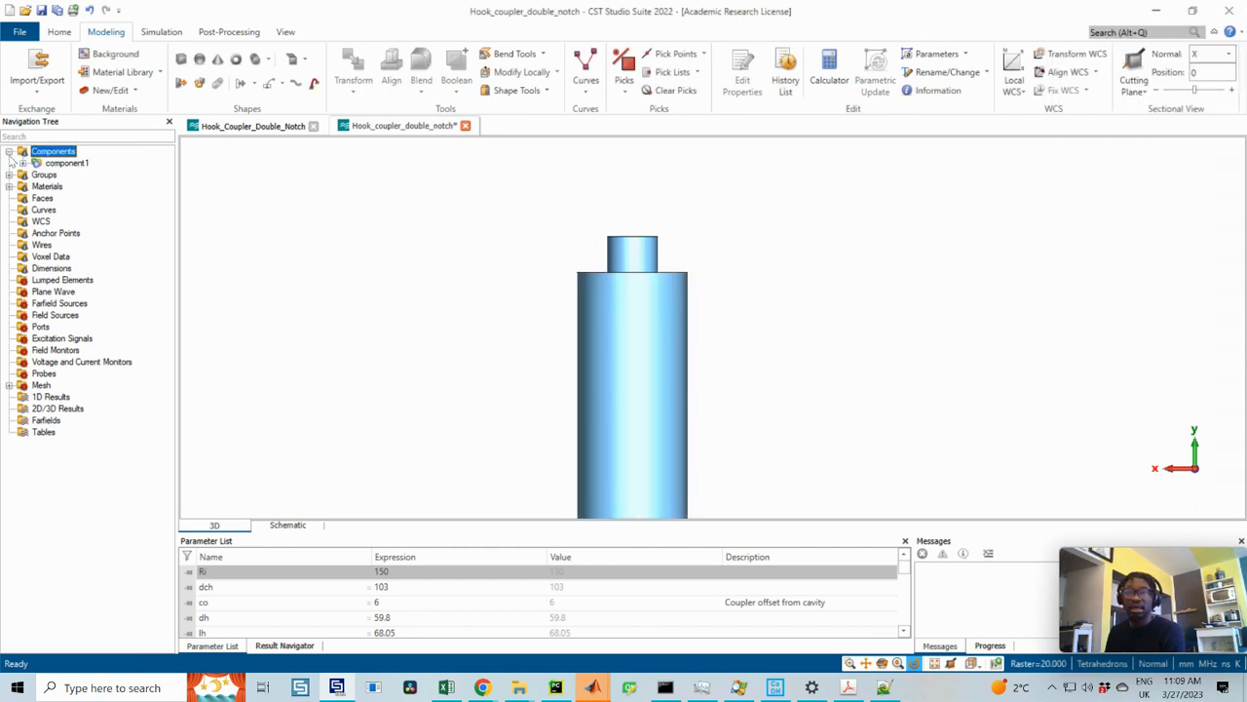
pyautogui.click(22, 163)
pyautogui.click(76, 210)
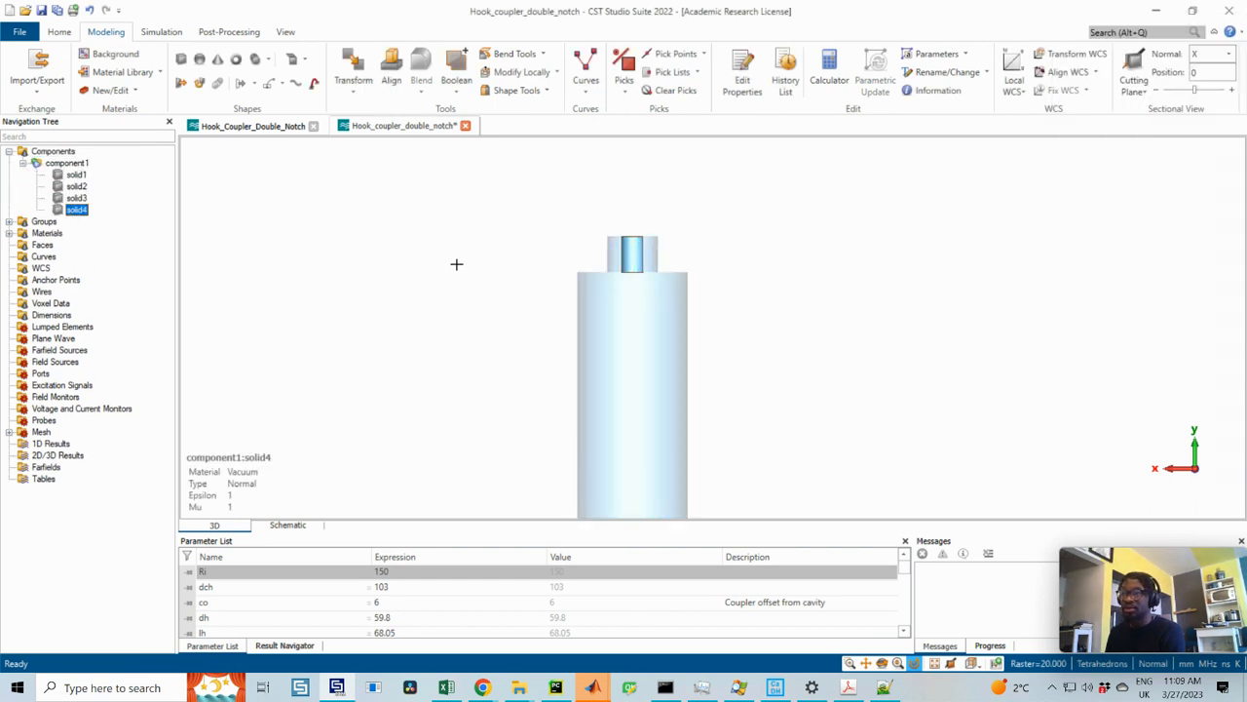
pyautogui.scroll(3, 651, 265)
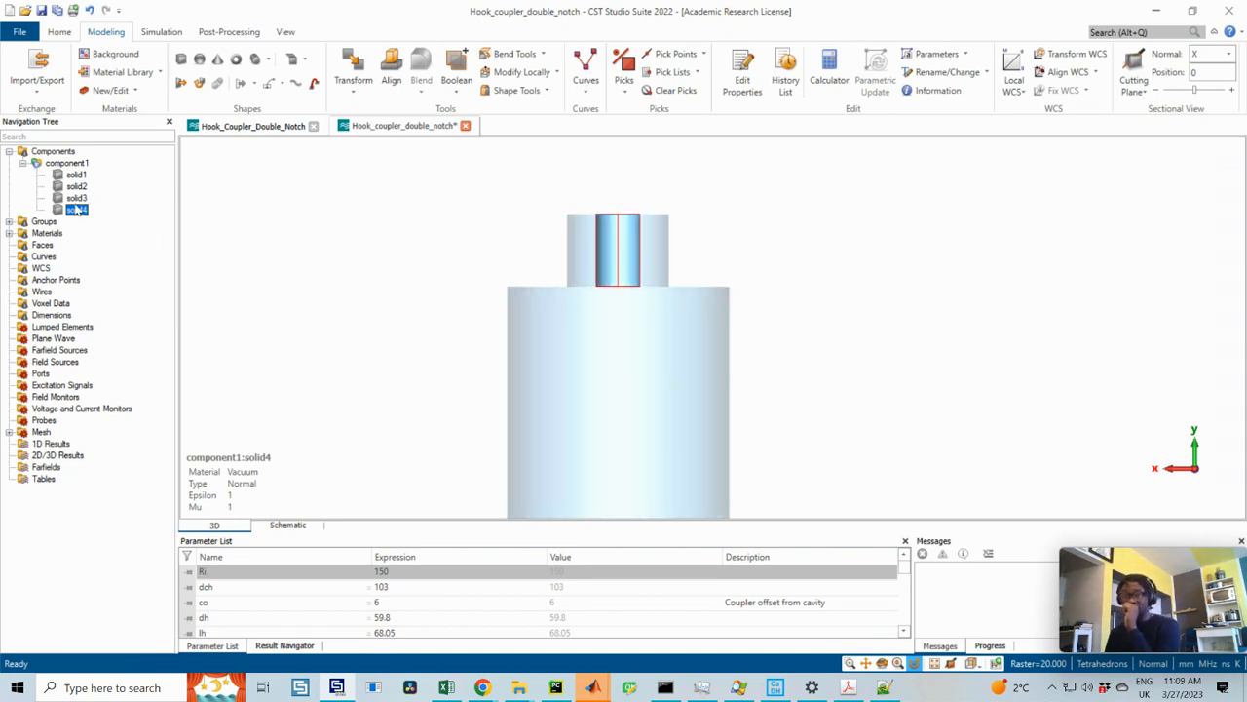
pyautogui.rightClick(78, 211)
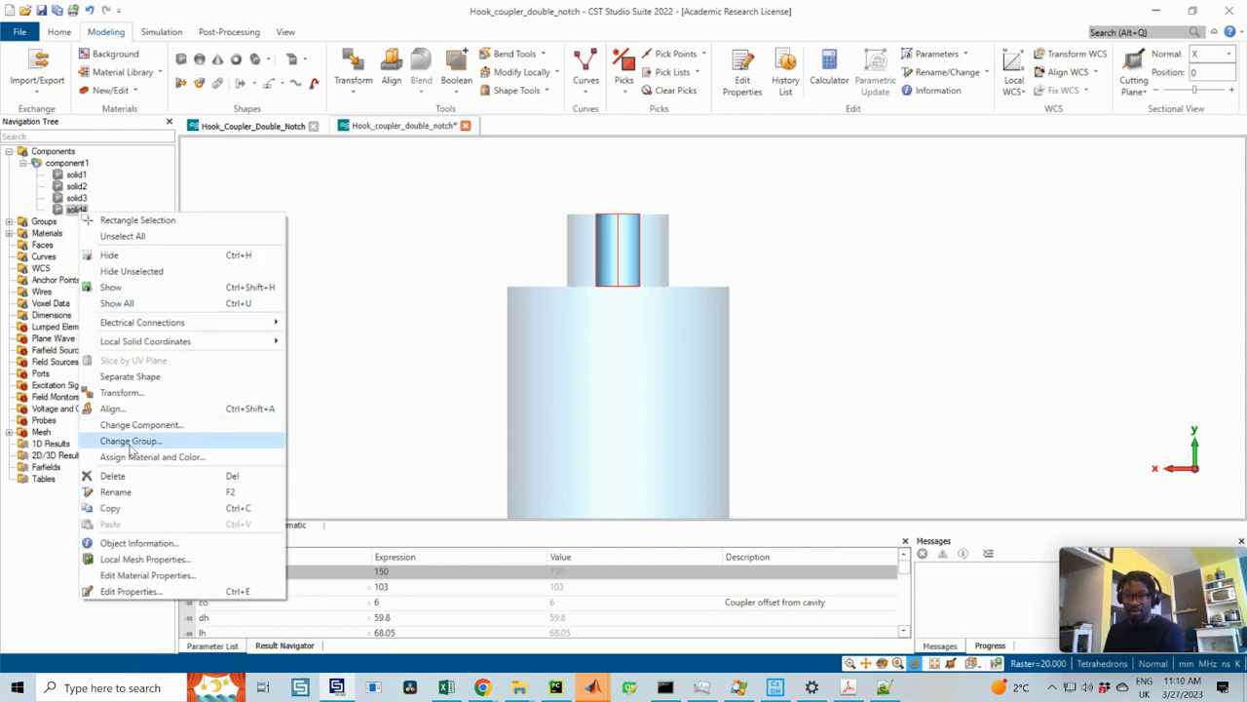
pyautogui.click(156, 458)
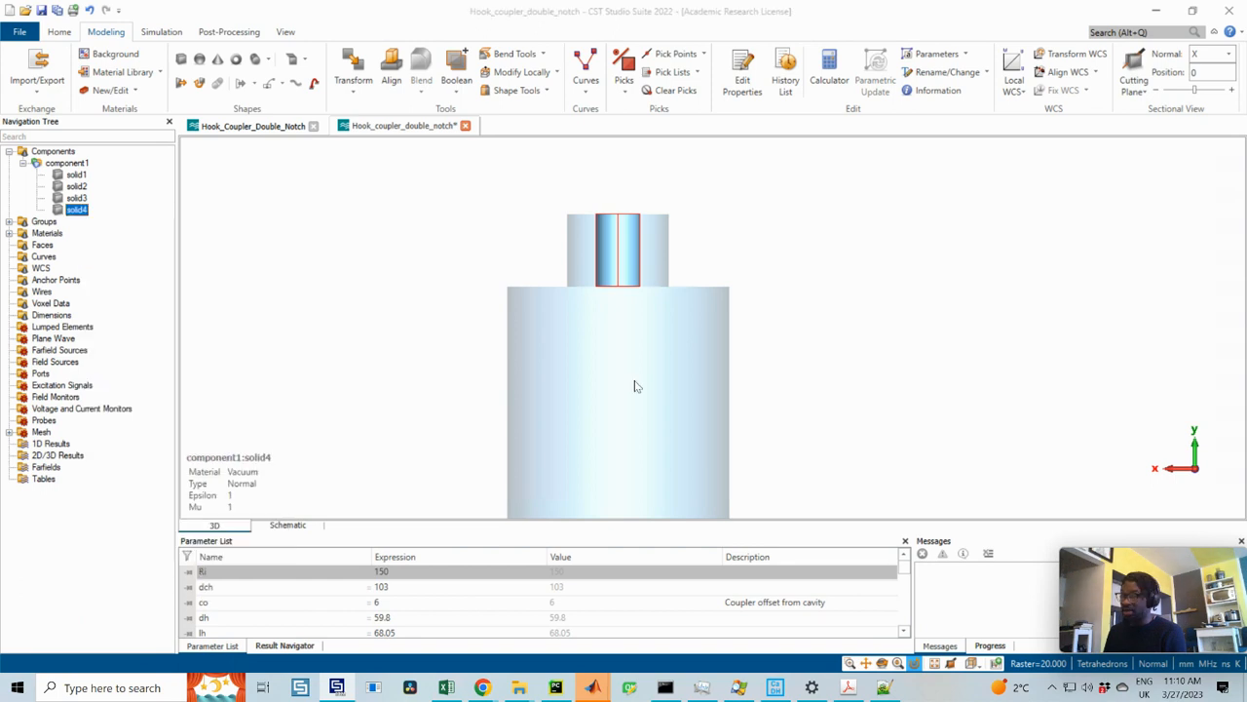
pyautogui.click(610, 354)
pyautogui.click(544, 386)
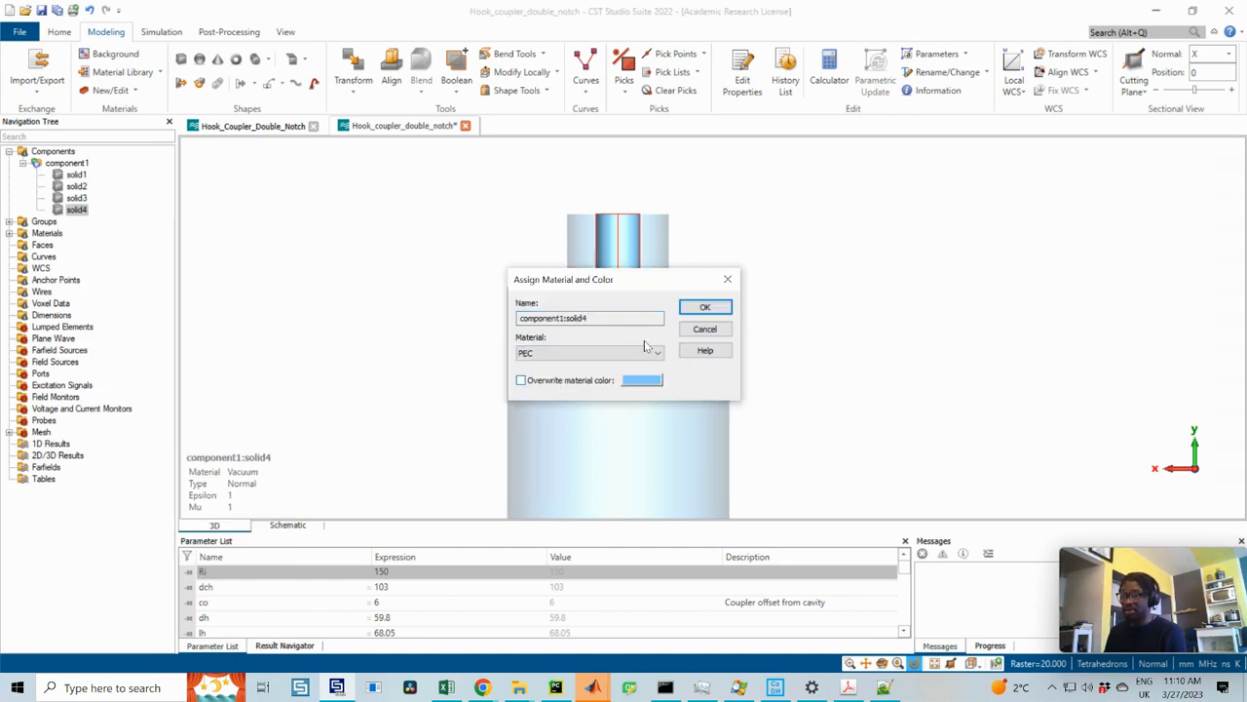
pyautogui.click(705, 308)
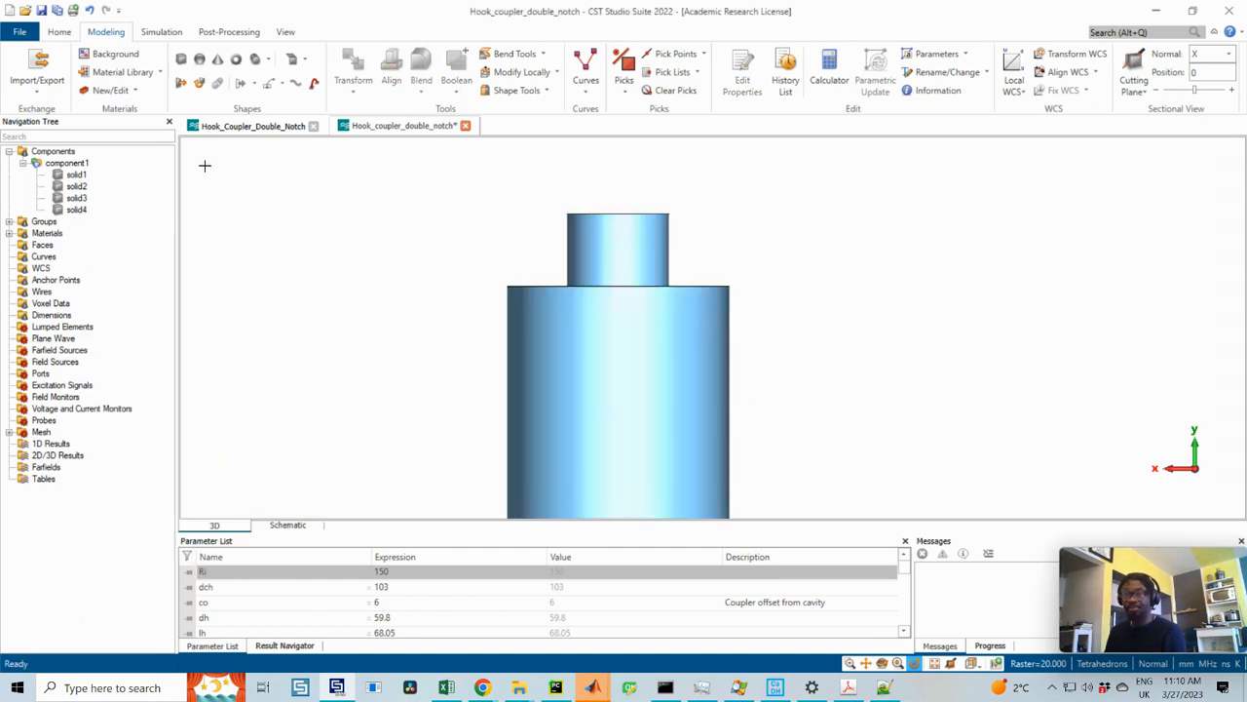
pyautogui.click(76, 210)
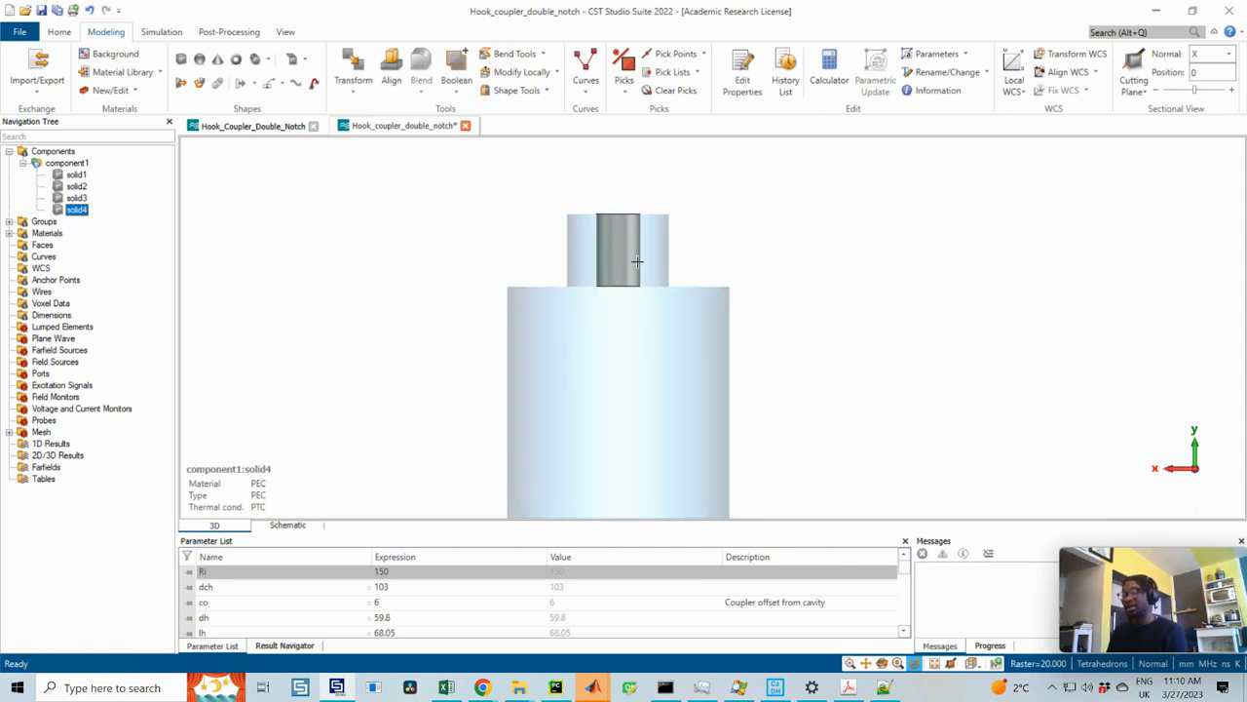
# - Start a fifth cylinder defined by numeric values, orient it along Y, and set its outer radius to de/2
pyautogui.scroll(-5, 647, 330)
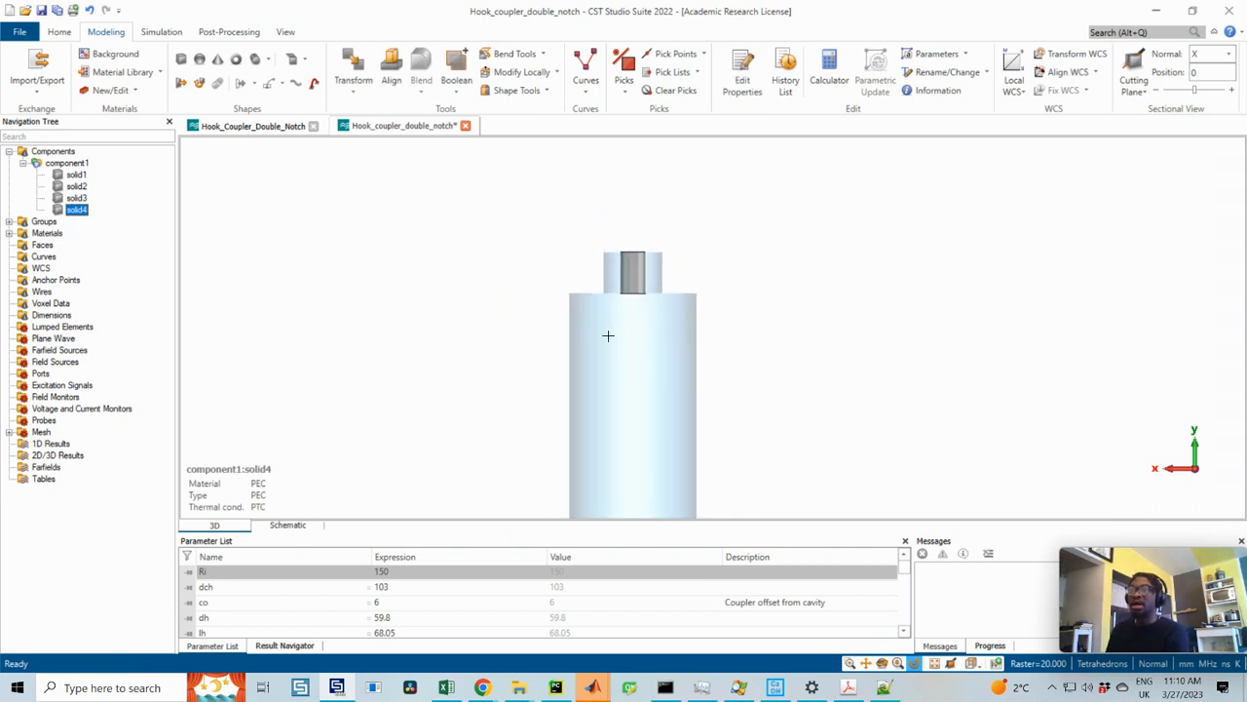
pyautogui.scroll(1, 648, 319)
pyautogui.moveTo(628, 268); pyautogui.dragTo(772, 298, button='middle')
pyautogui.scroll(4, 743, 283)
pyautogui.click(255, 59)
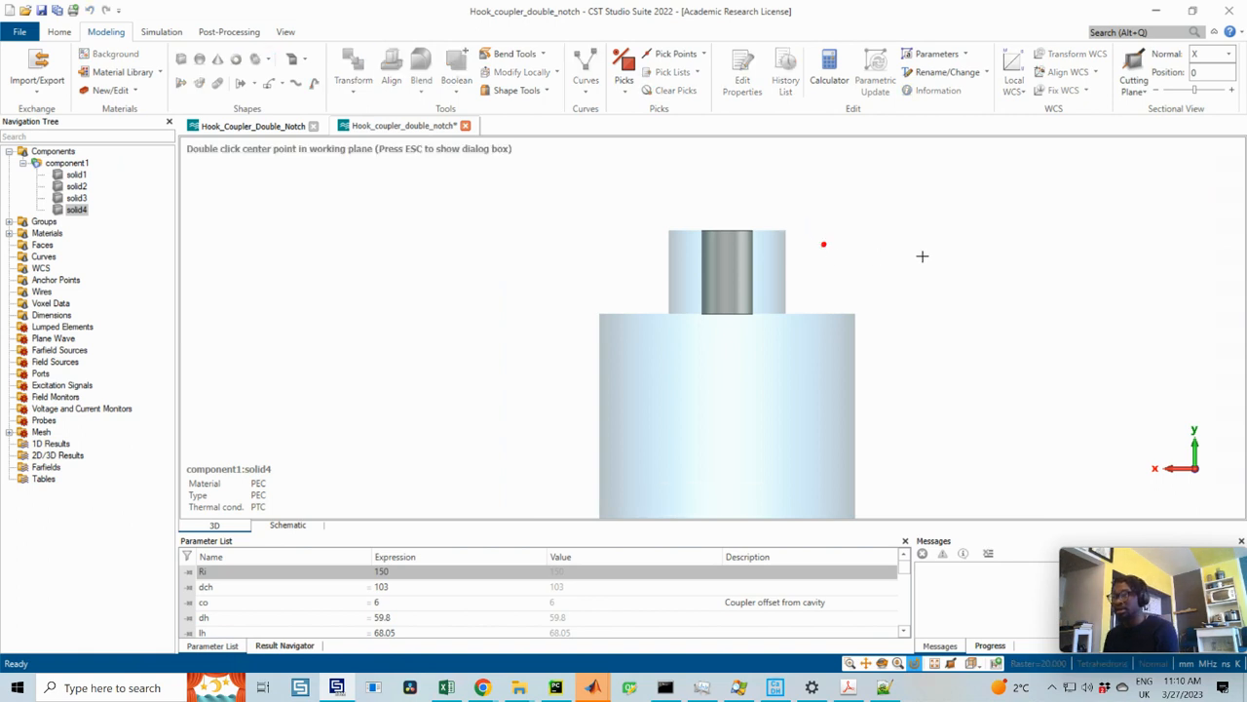
pyautogui.press('Escape')
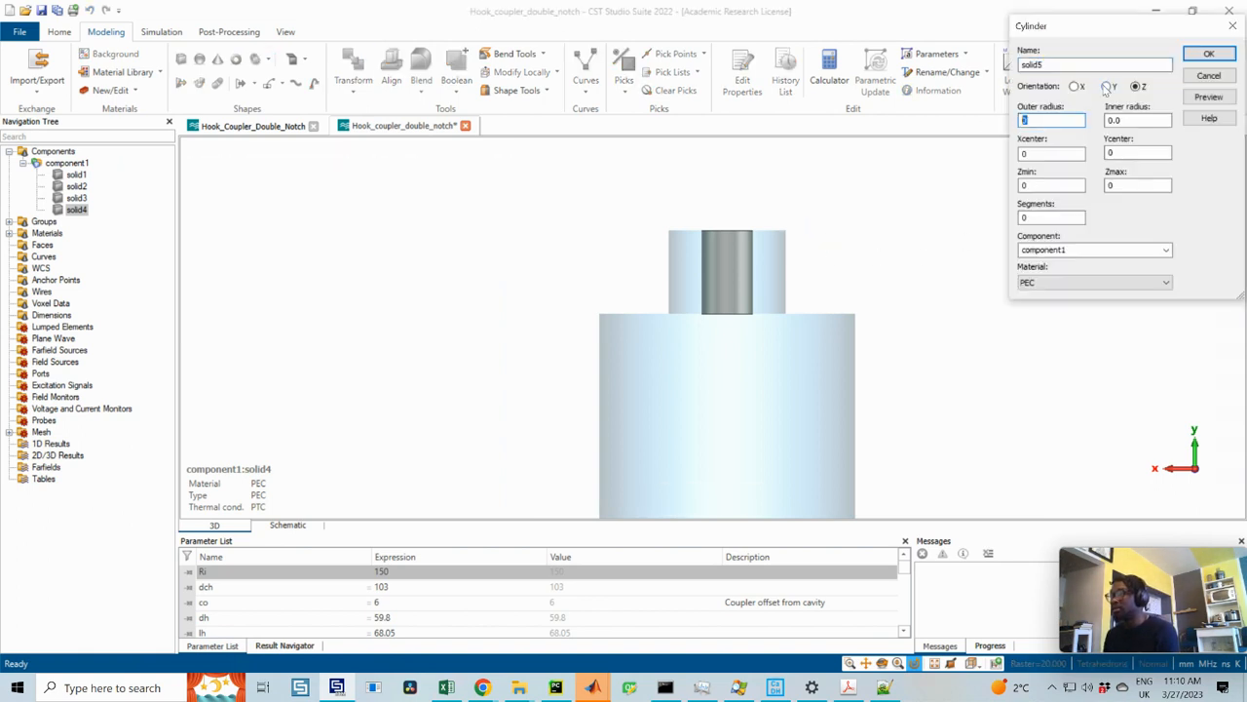
pyautogui.click(1108, 86)
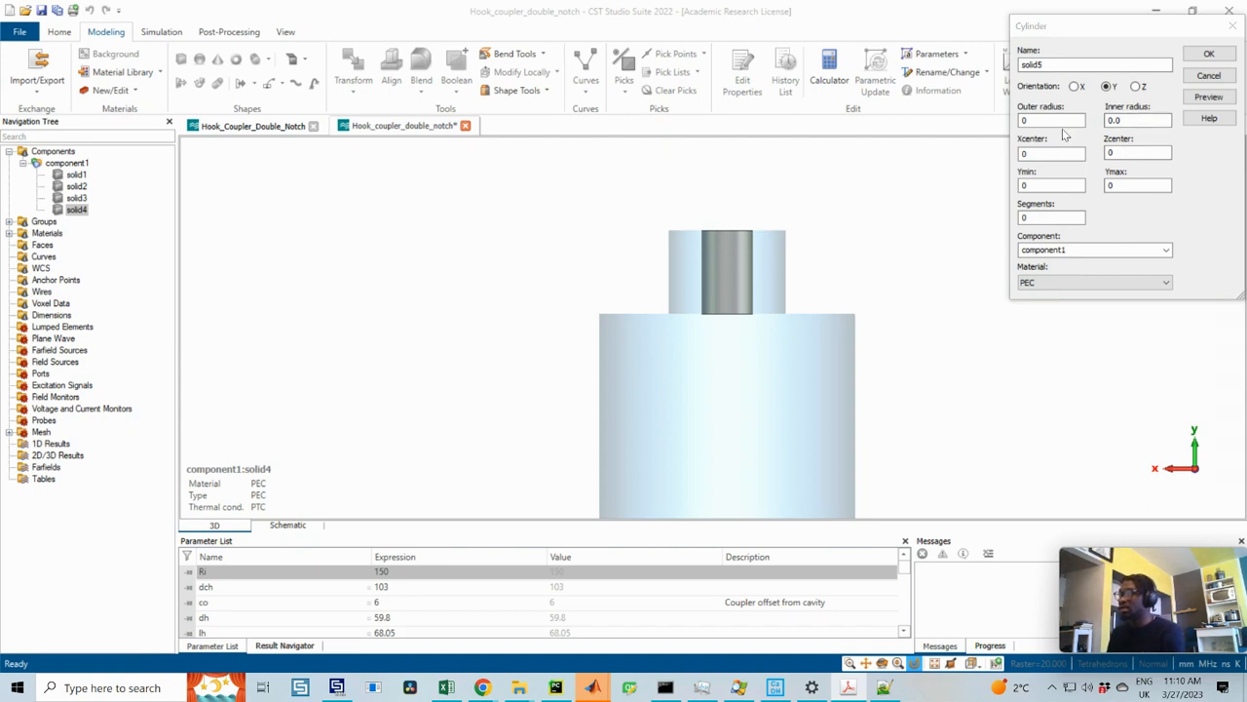
pyautogui.doubleClick(1051, 122)
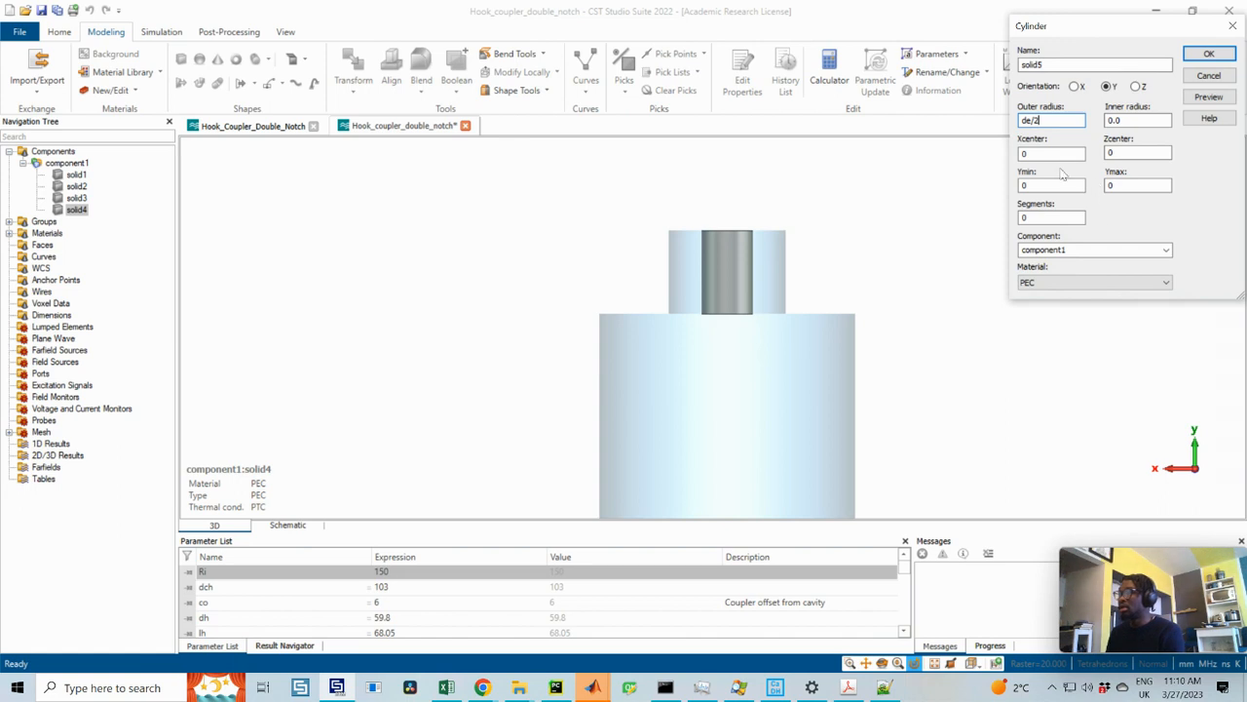
pyautogui.click(1130, 185)
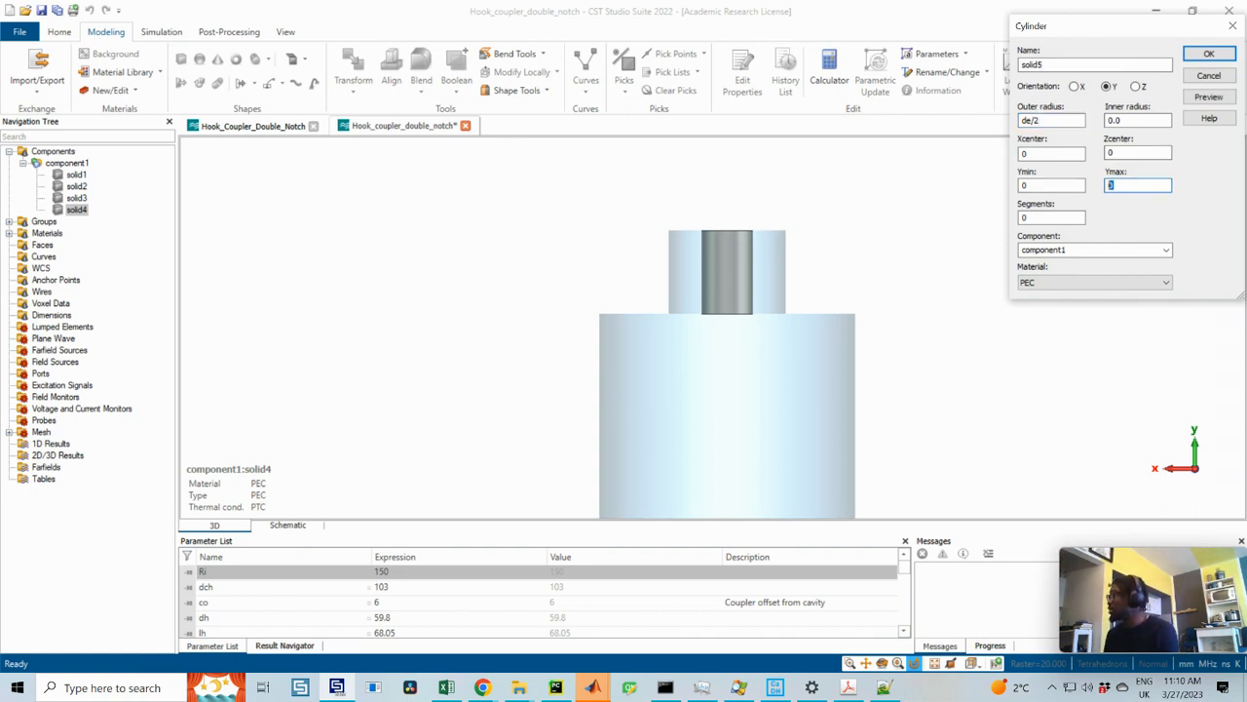
# - Check the top port dimensions in the DN_Hook_Coupler.pdf drawing and open a blank Notepad document beside the drawing
pyautogui.click(848, 687)
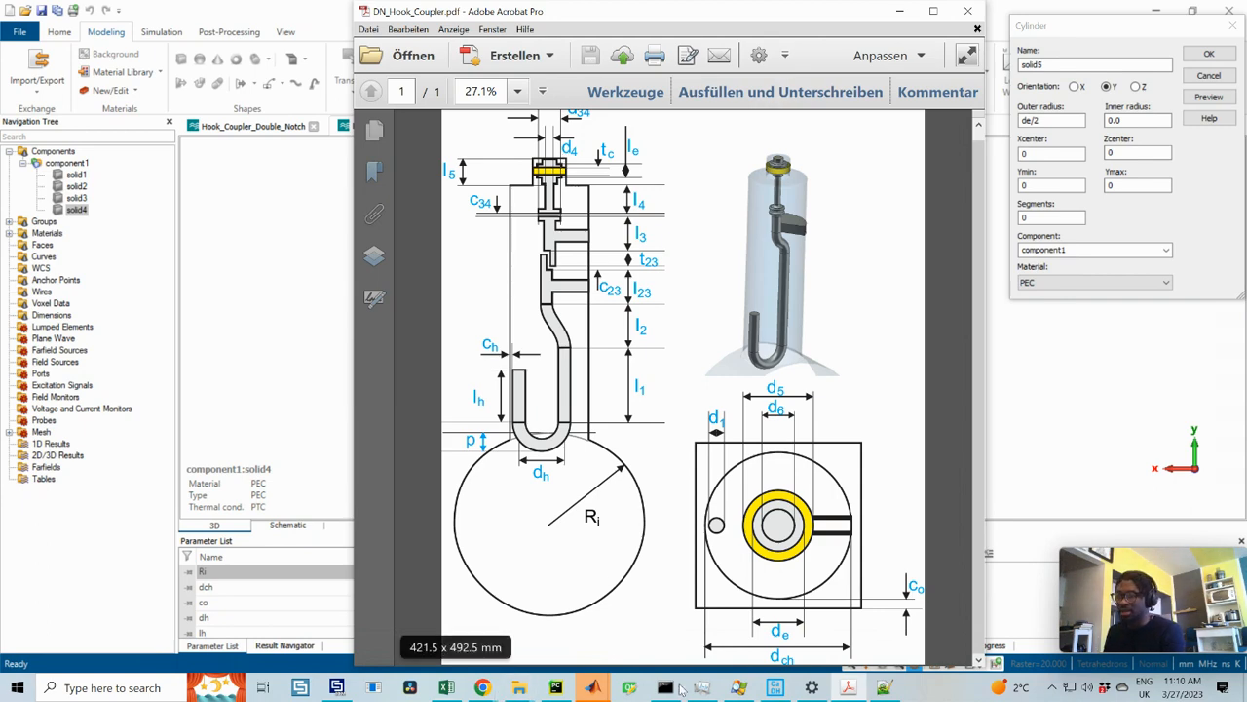
pyautogui.click(122, 687)
pyautogui.write('notepa')
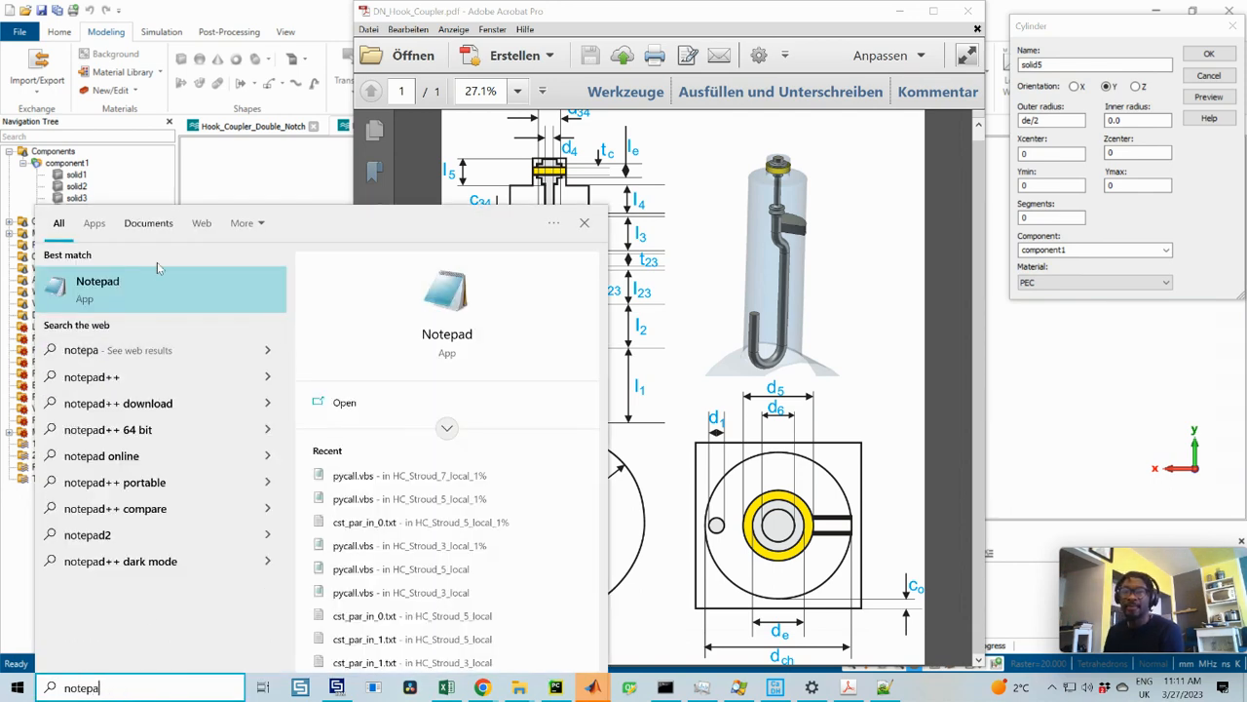
pyautogui.click(151, 285)
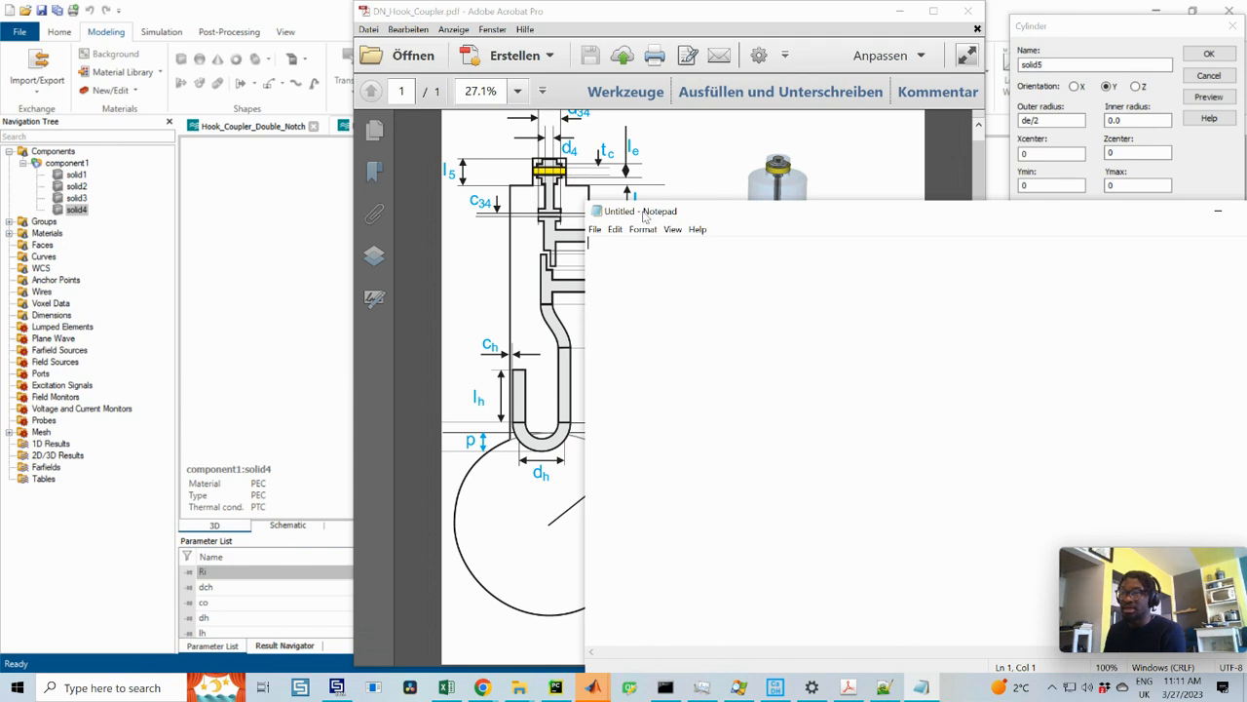
pyautogui.moveTo(660, 222); pyautogui.dragTo(674, 235)
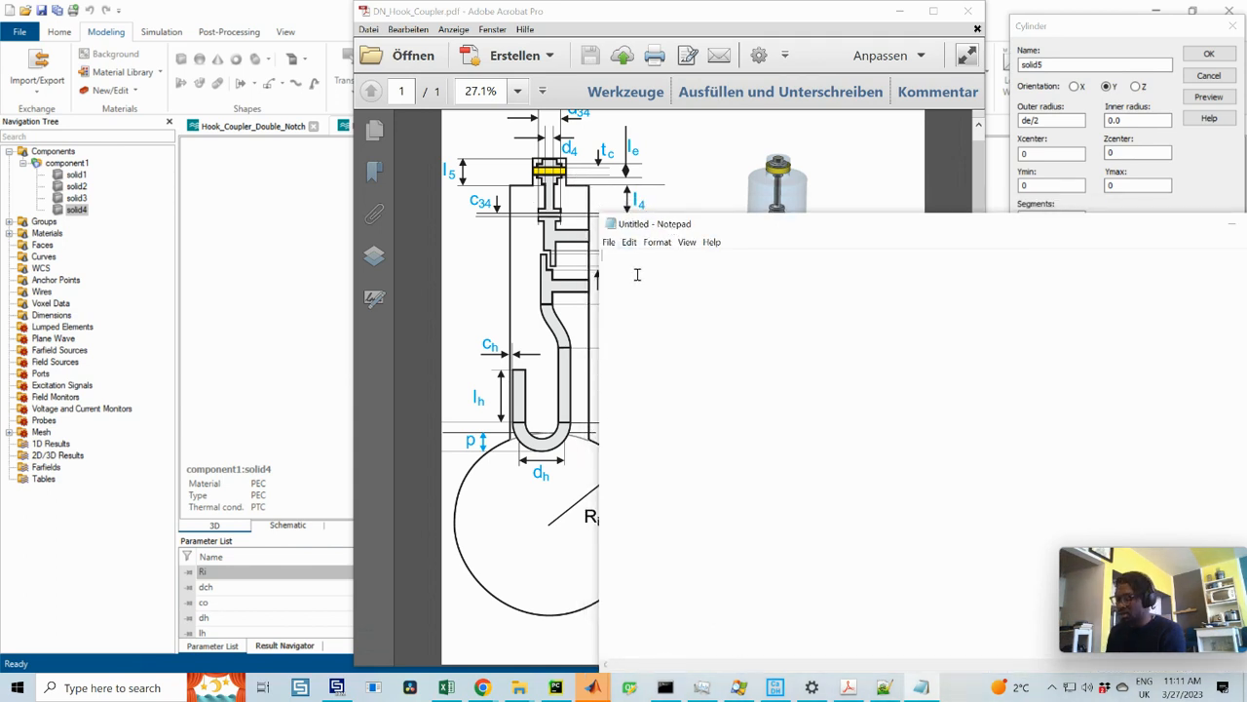
# - Write the upper limit of the new cylinder in the note as "ymax: L + l5/2 + le/2"
pyautogui.write('L + l')
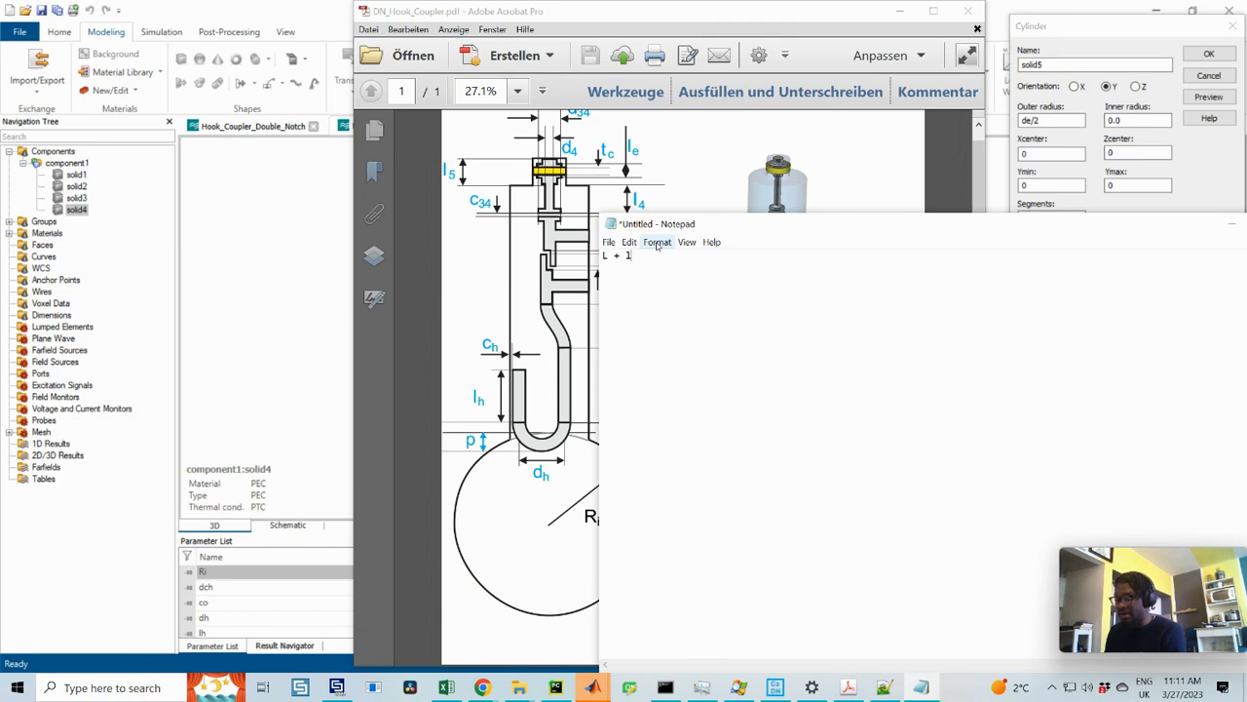
pyautogui.write('+ 15/2')
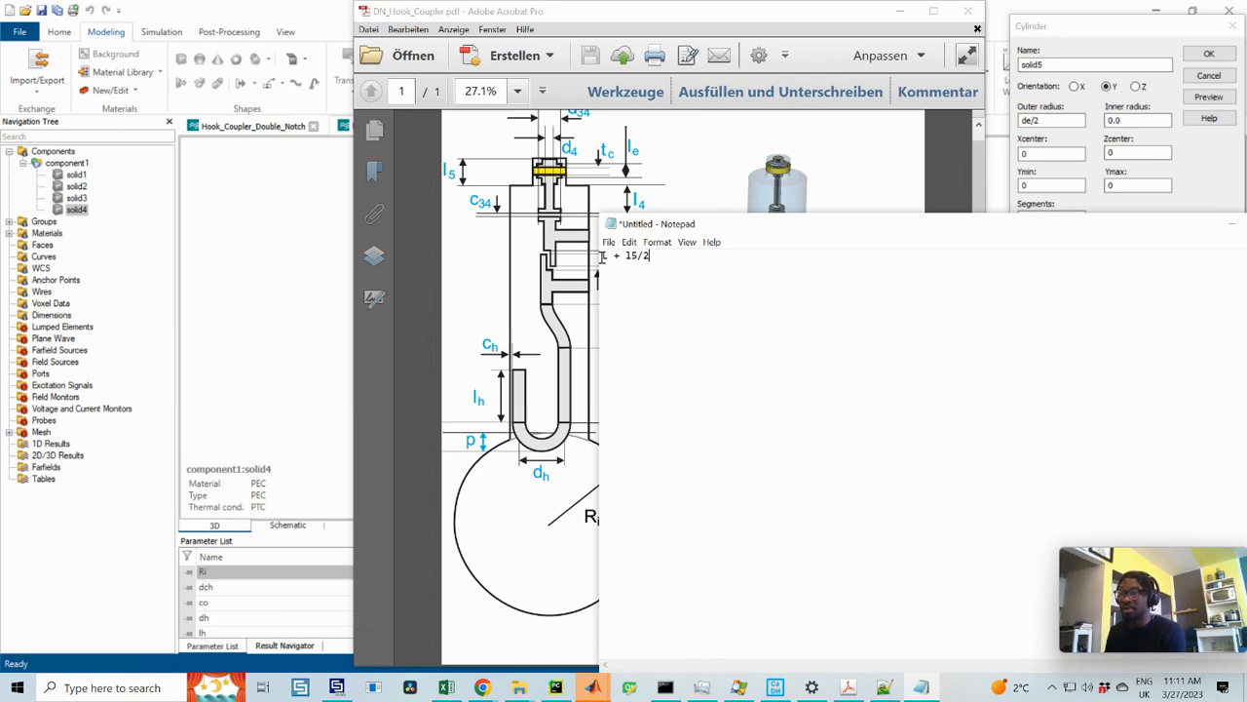
pyautogui.write('top')
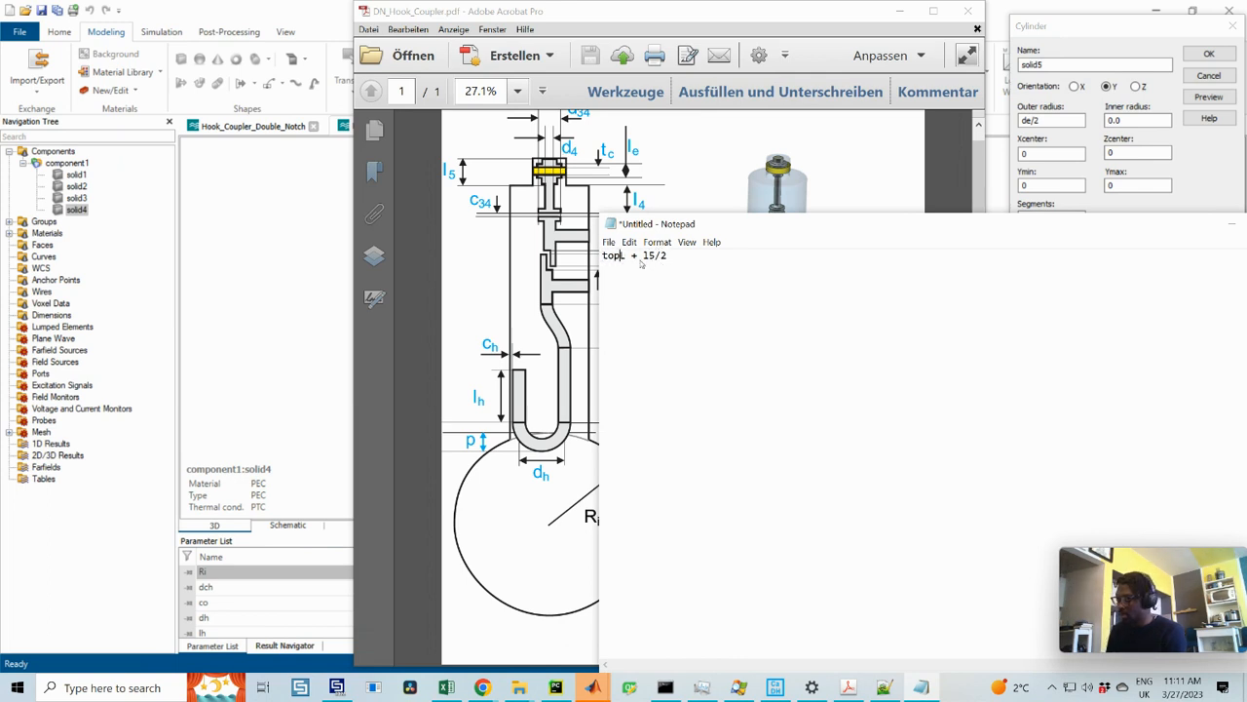
pyautogui.write(':')
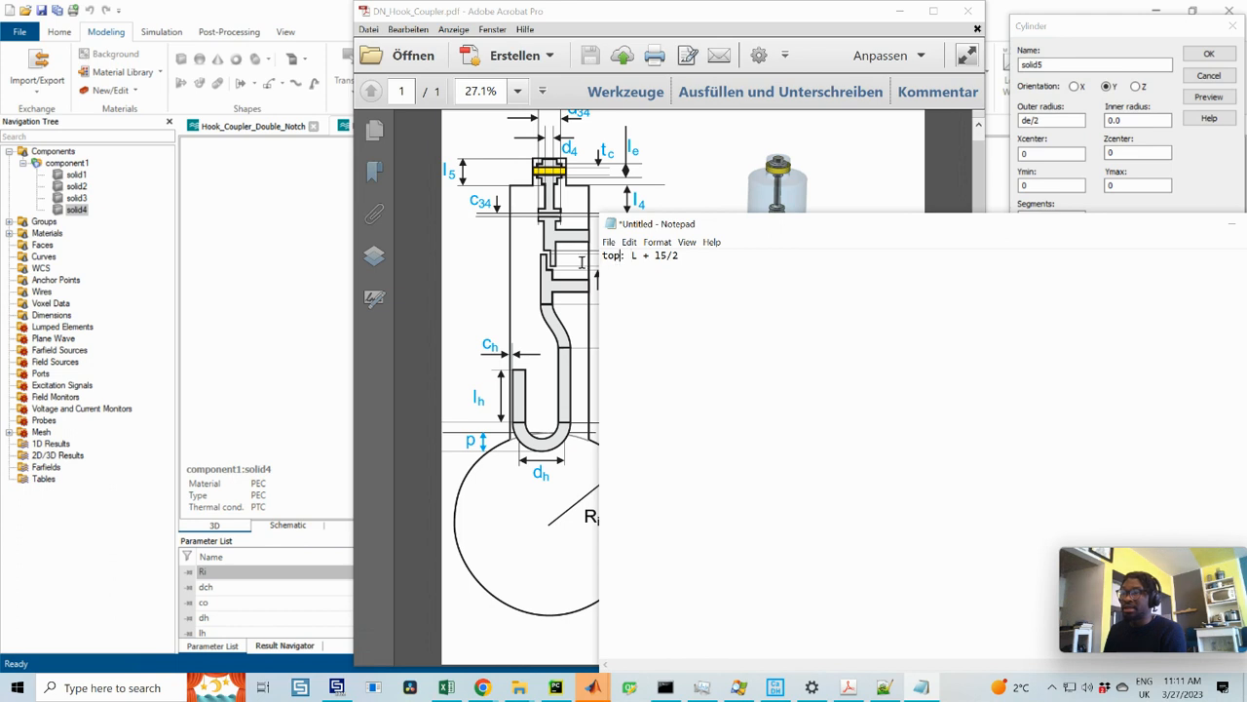
pyautogui.hotkey('ctrl', 'shift', 'Left')
pyautogui.write('ymax')
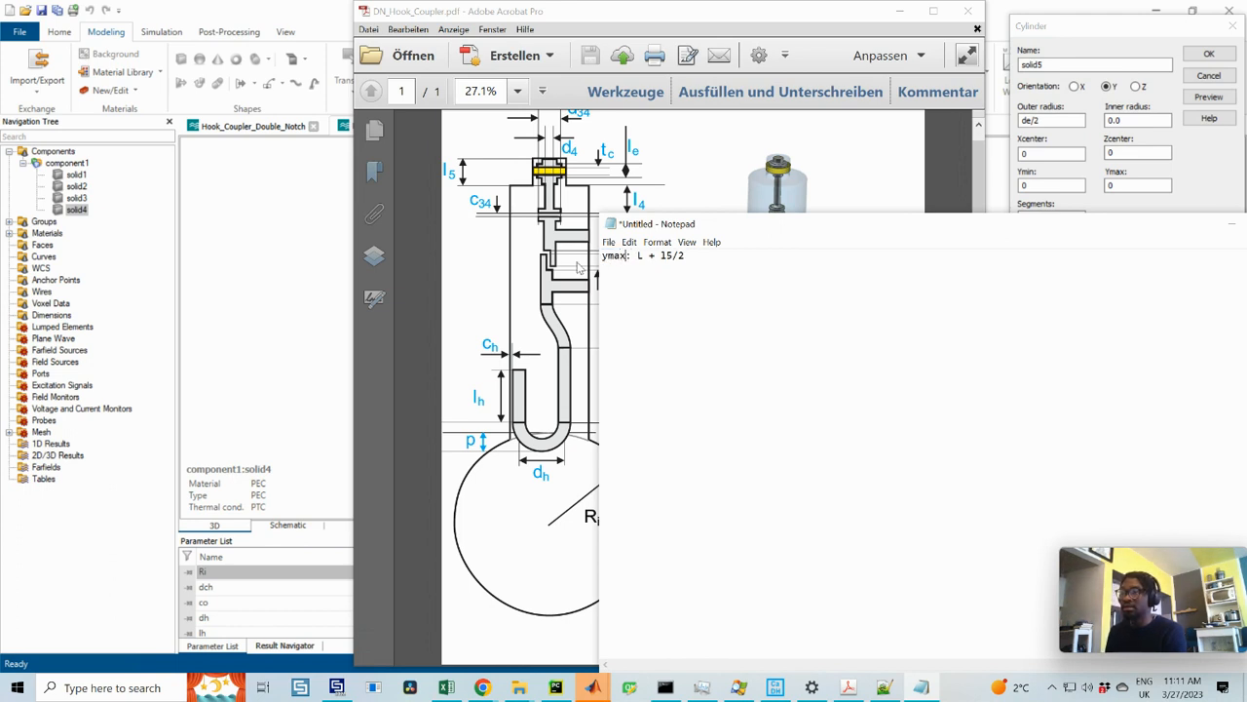
pyautogui.click(701, 255)
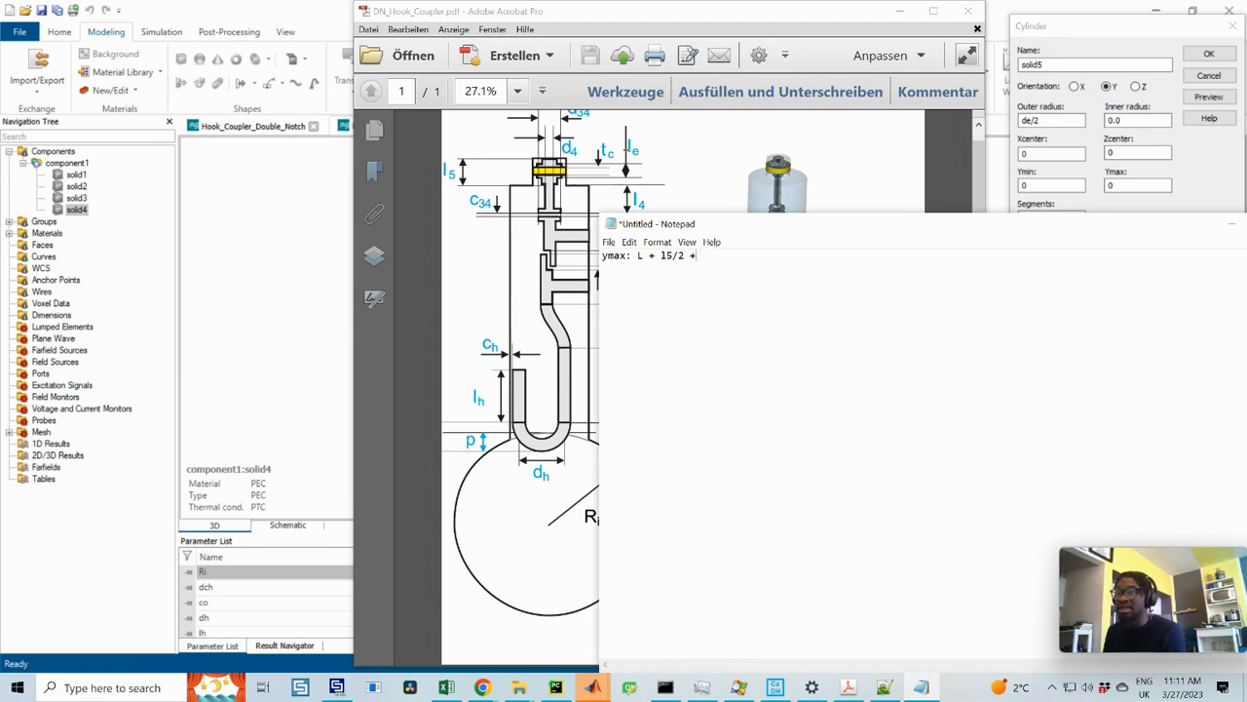
pyautogui.write('l')
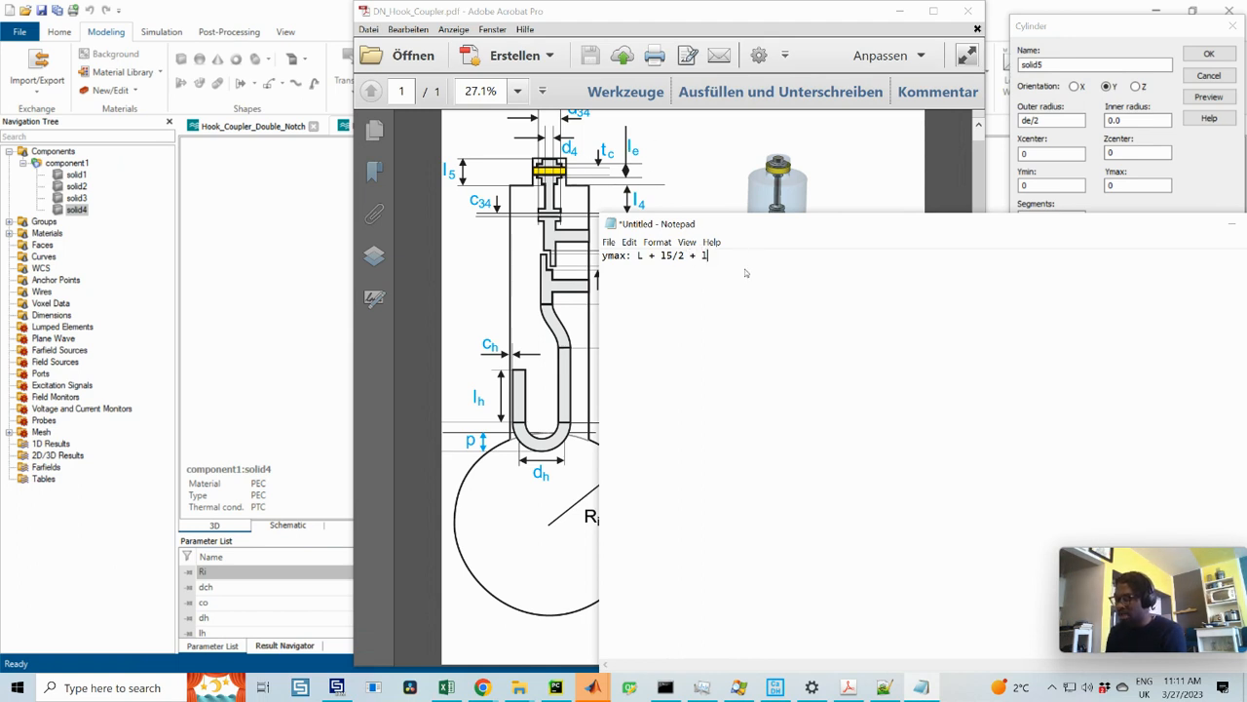
pyautogui.write('e/2')
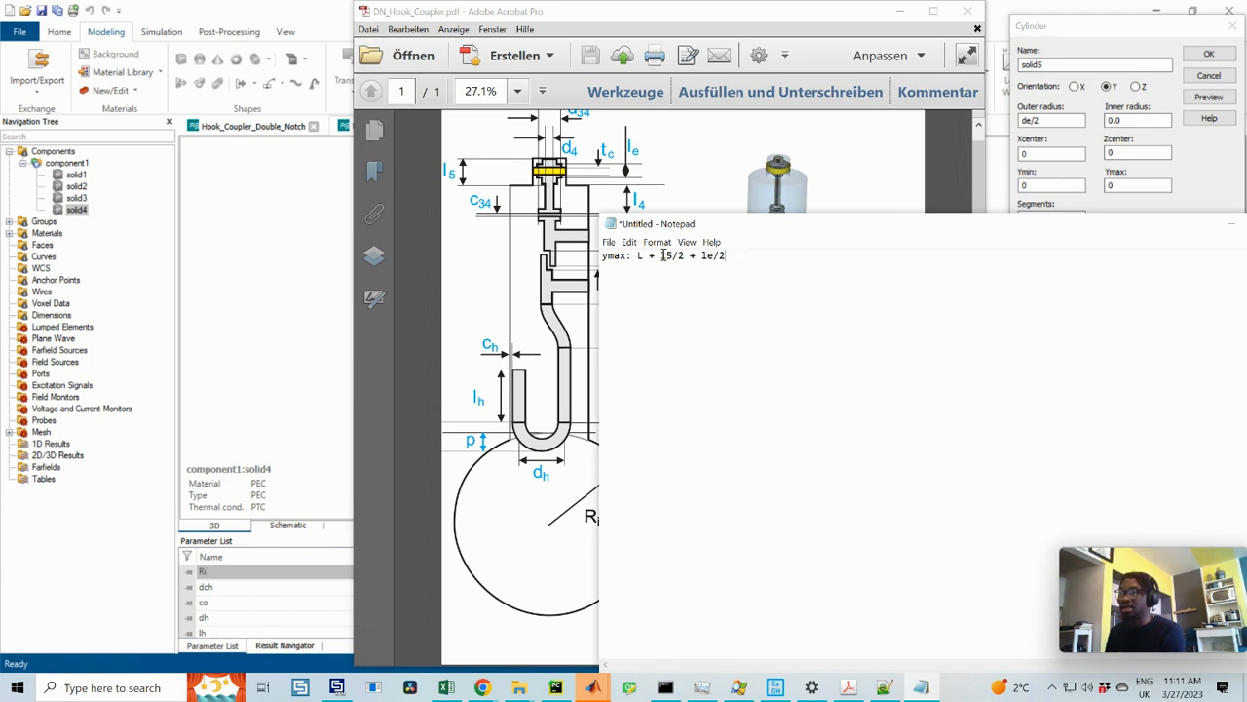
# - Duplicate the ymax line, change the copy to "ymin: L + l5/2 - le/2", and minimize the note
pyautogui.hotkey('ctrl', 'a')
pyautogui.hotkey('ctrl', 'c')
pyautogui.click(743, 261)
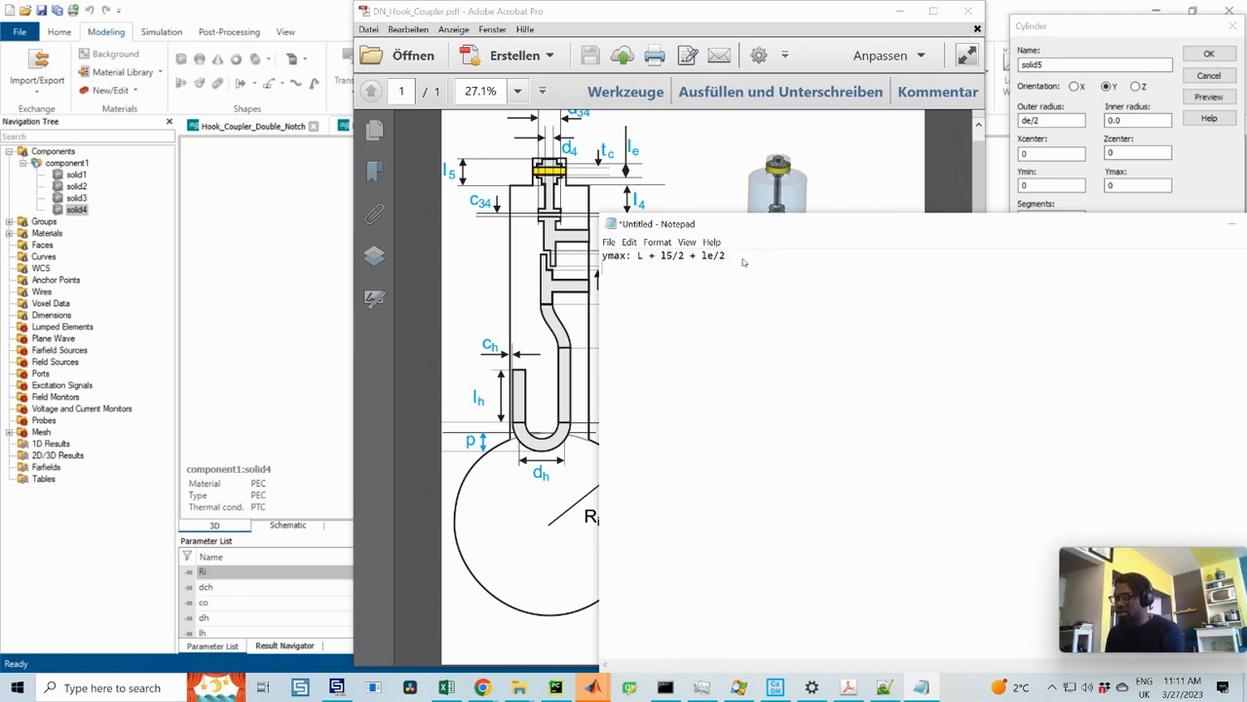
pyautogui.press('Return')
pyautogui.hotkey('ctrl', 'v')
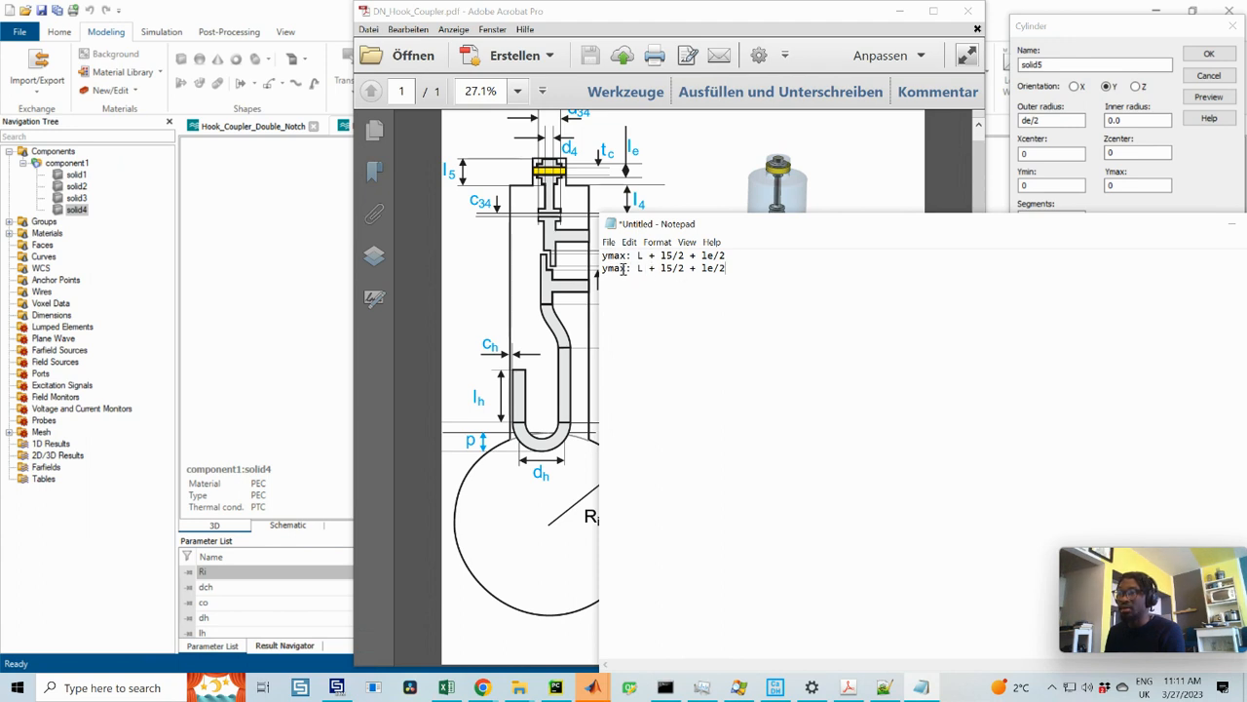
pyautogui.press('BackSpace')
pyautogui.press('BackSpace')
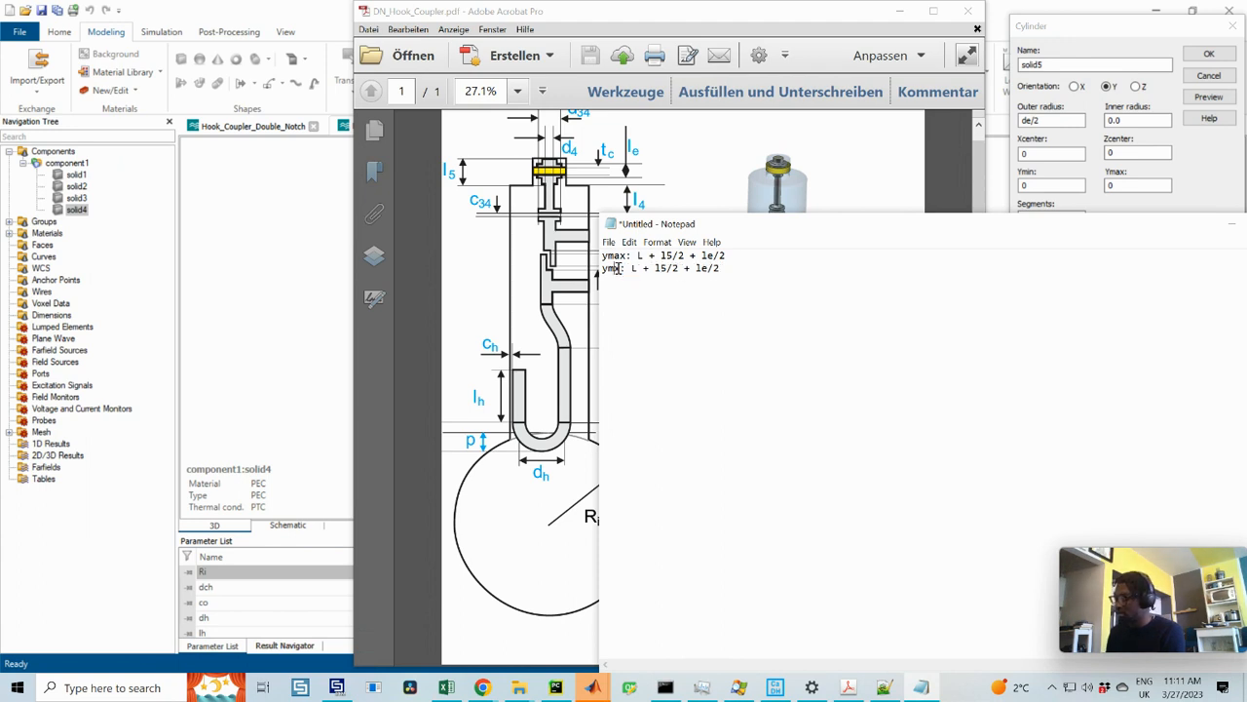
pyautogui.write('in')
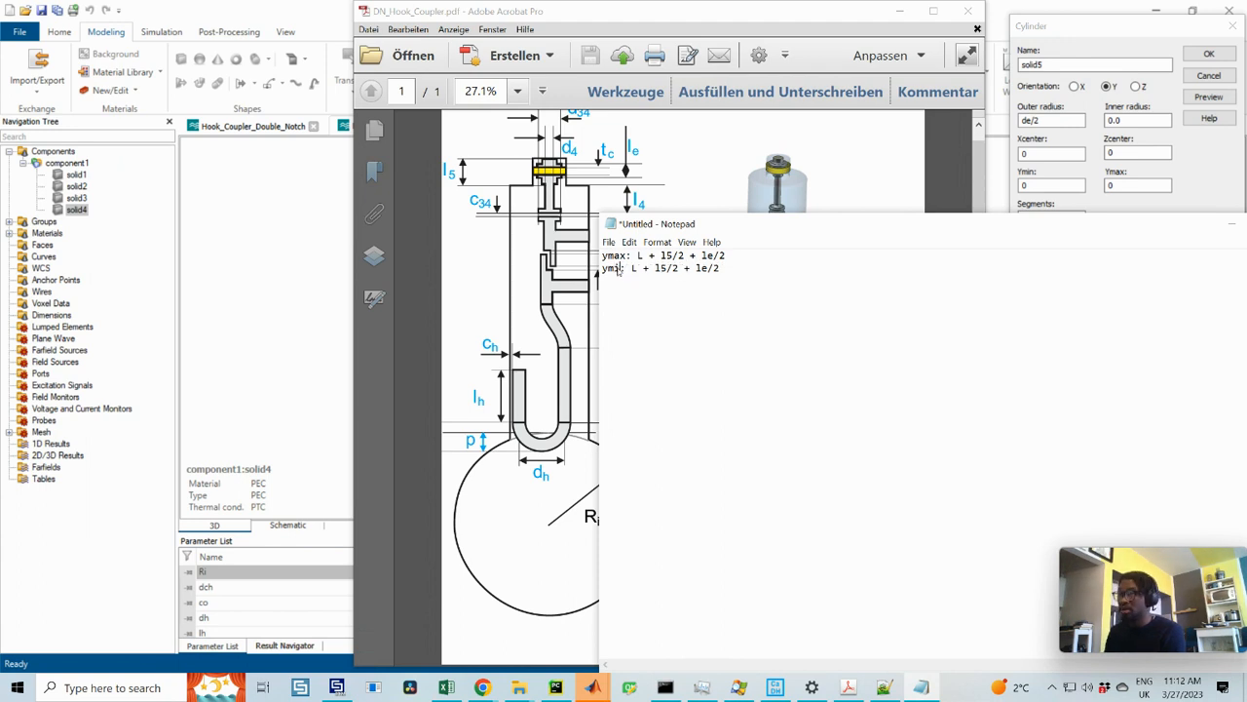
pyautogui.click(695, 268)
pyautogui.press('BackSpace')
pyautogui.write('-')
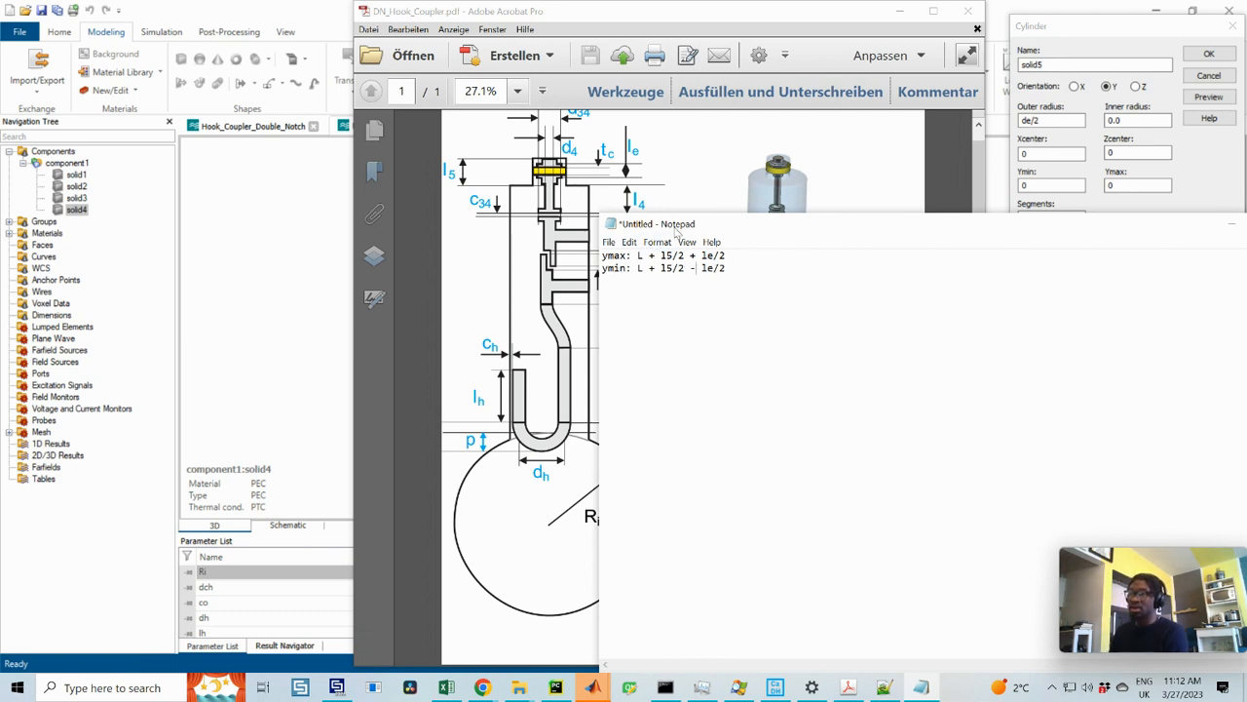
pyautogui.moveTo(672, 229); pyautogui.dragTo(657, 229)
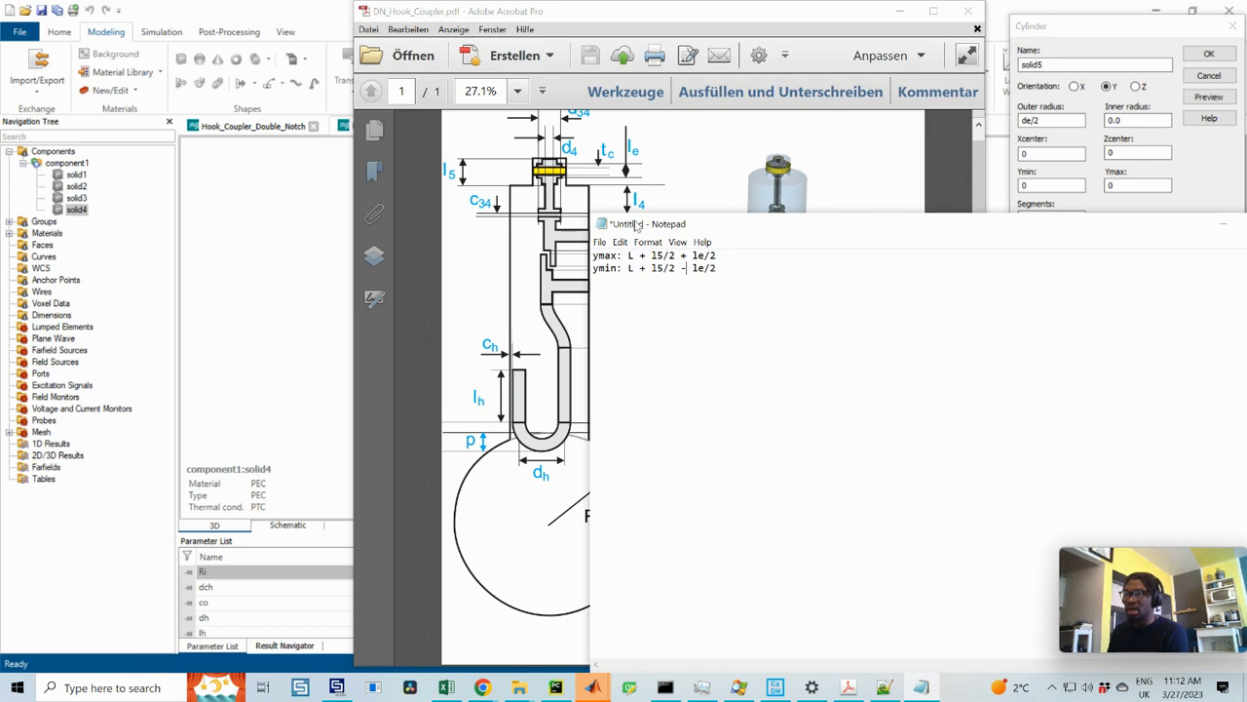
pyautogui.click(1224, 222)
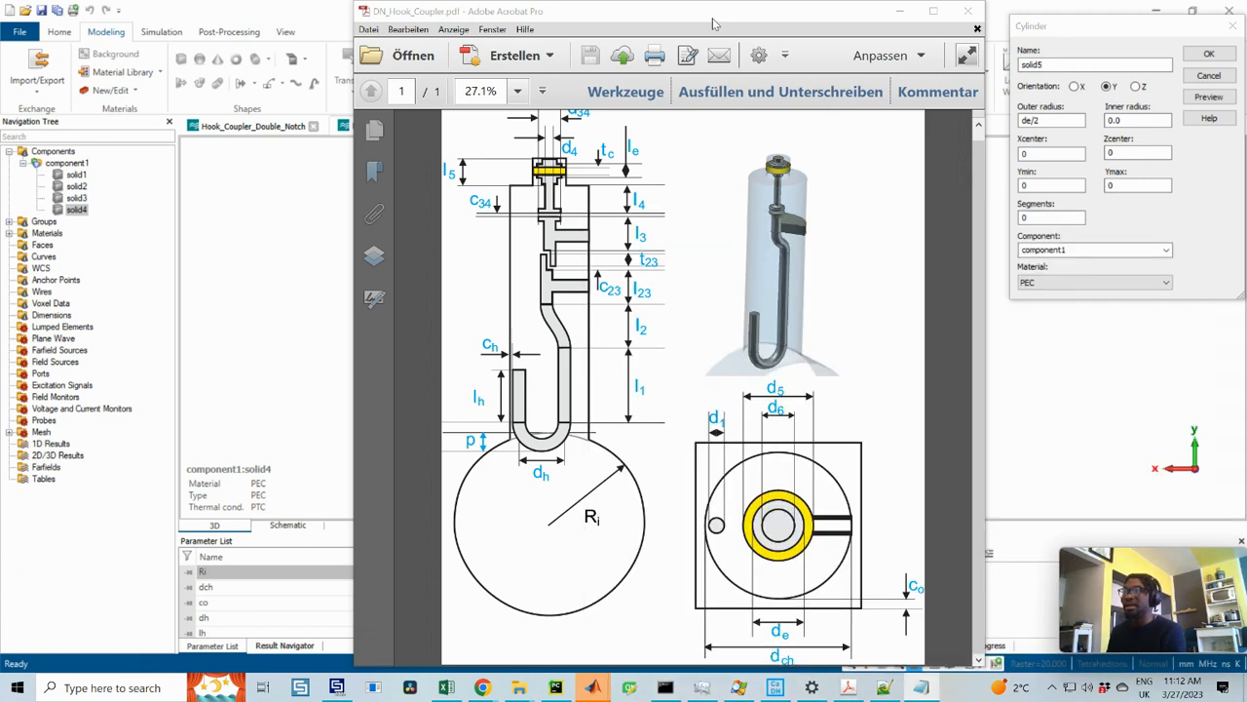
# - Back in CST Studio Suite, set the fifth cylinder's Ymax to Ri, preview it, and create it in PEC within component1
pyautogui.moveTo(713, 21); pyautogui.dragTo(1246, 58)
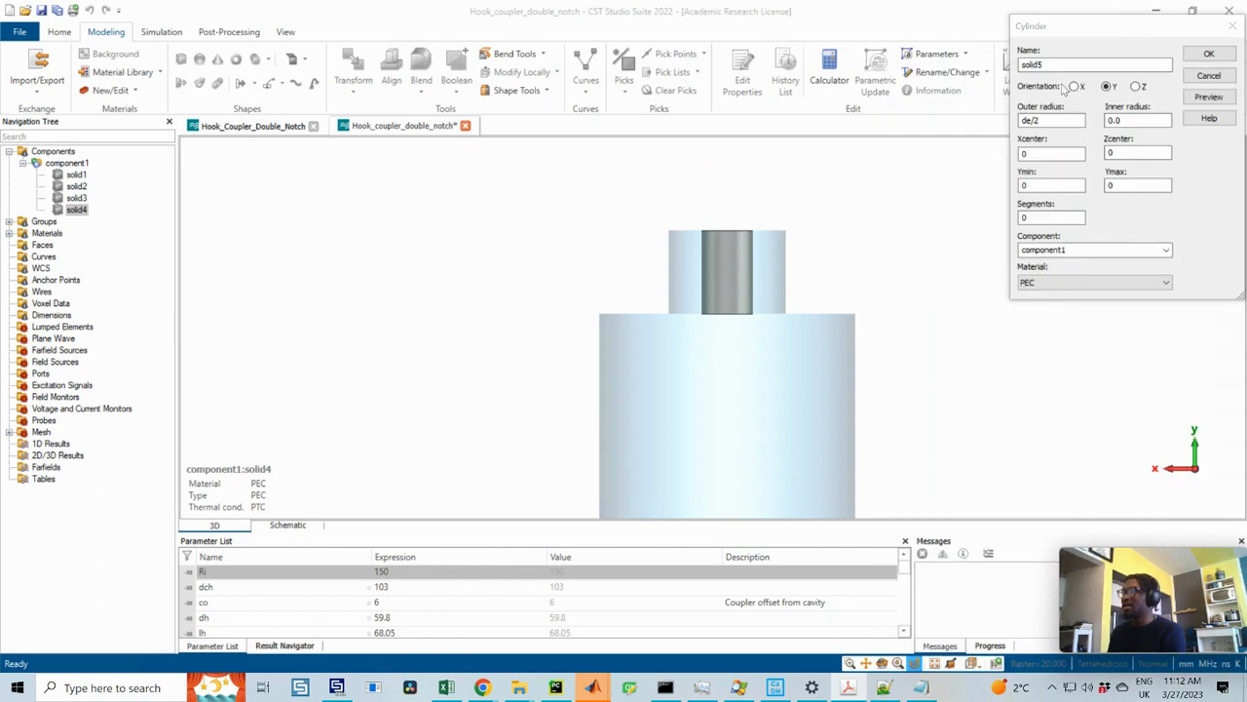
pyautogui.moveTo(1057, 33); pyautogui.dragTo(1023, 55)
pyautogui.doubleClick(1089, 207)
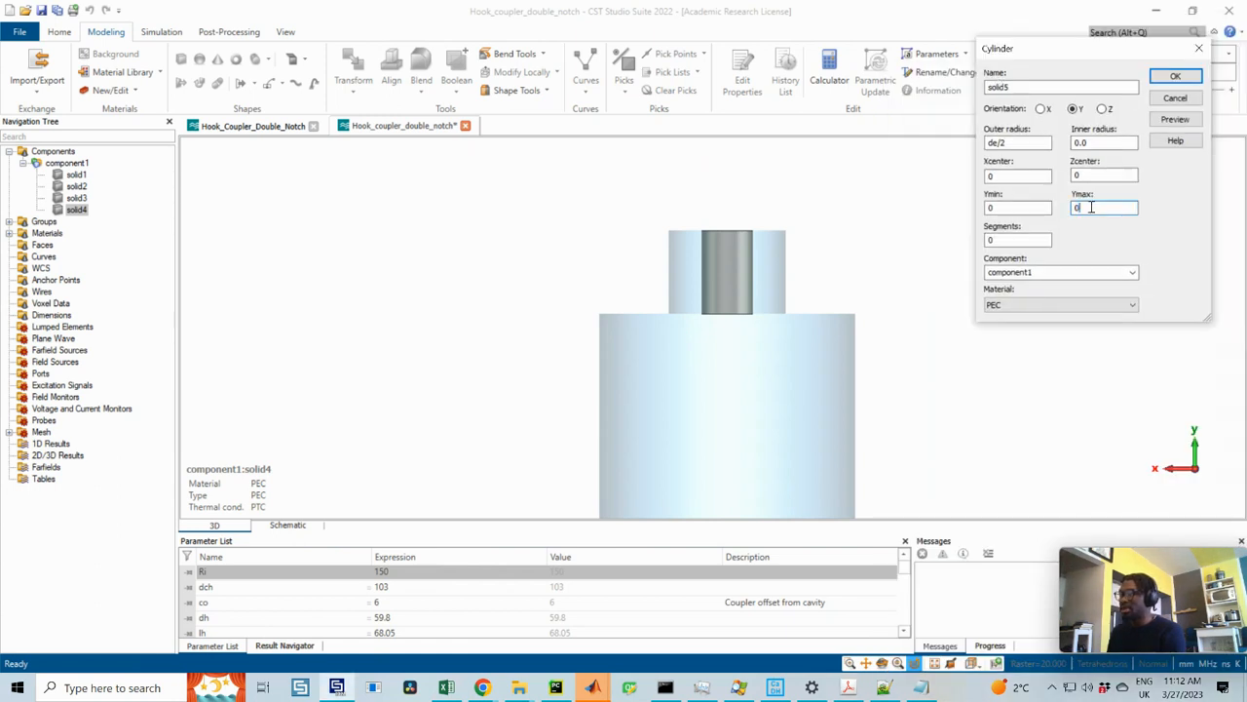
pyautogui.write('Ri')
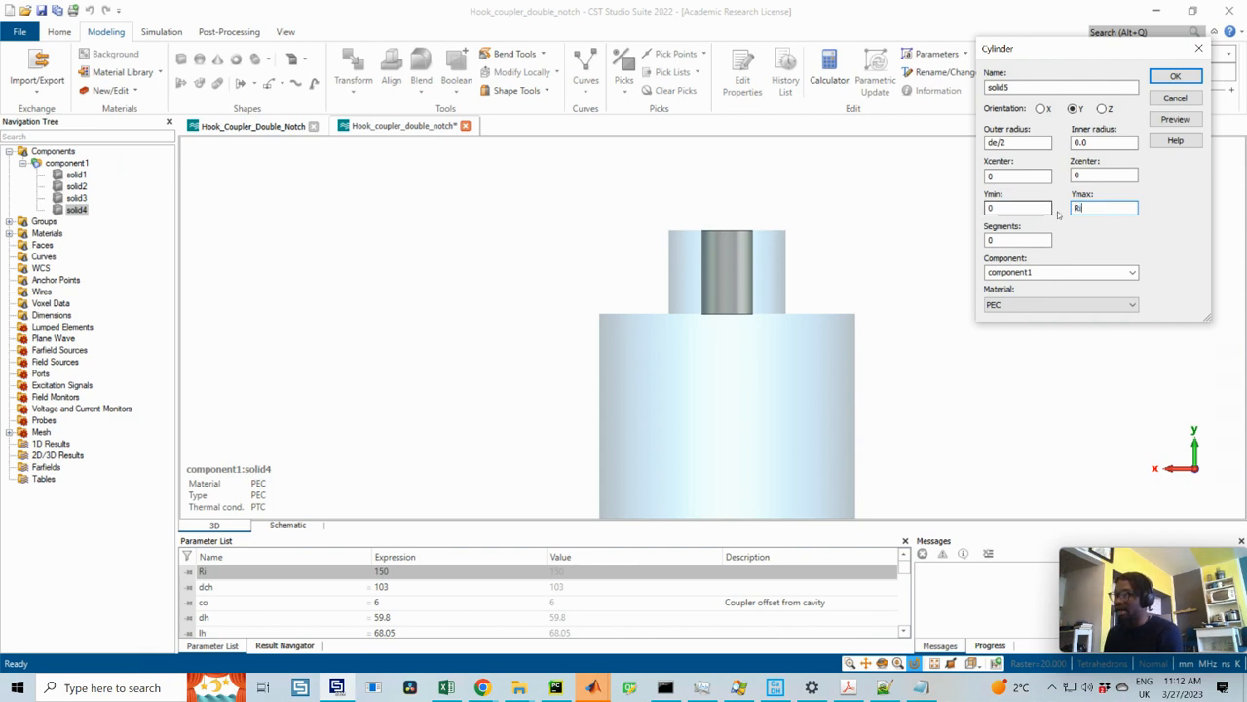
pyautogui.click(1175, 119)
pyautogui.scroll(-3, 738, 385)
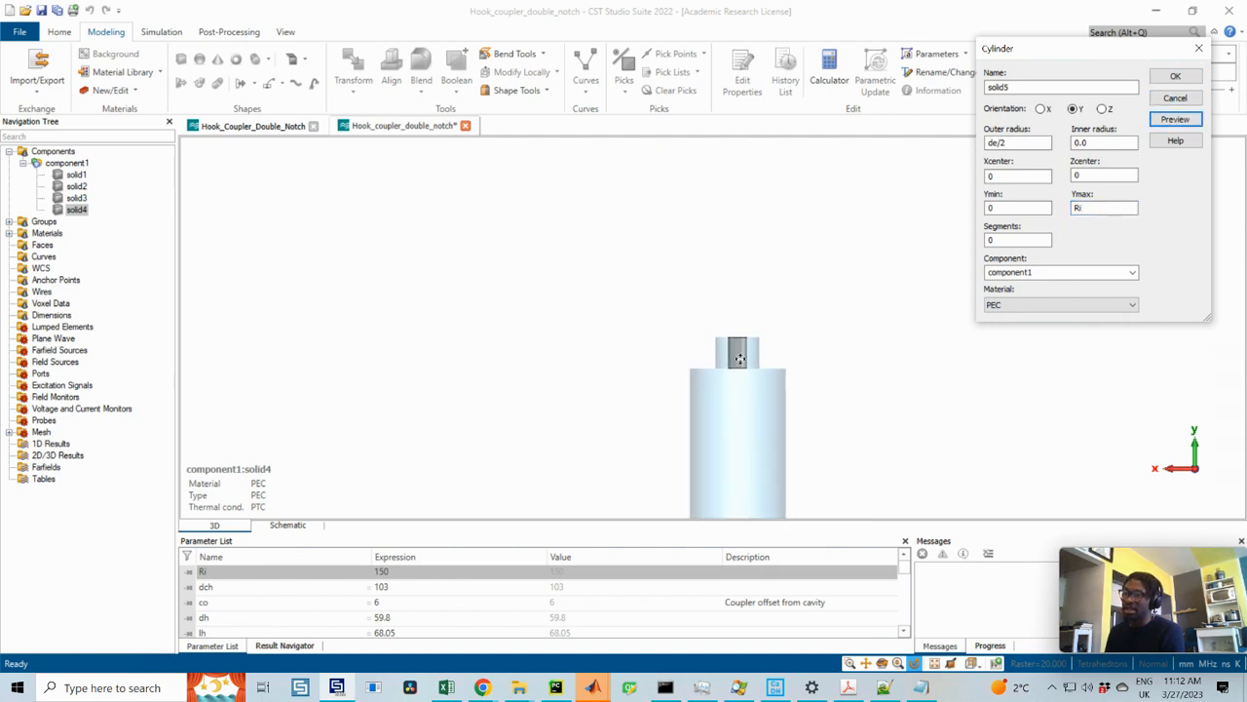
pyautogui.scroll(4, 739, 360)
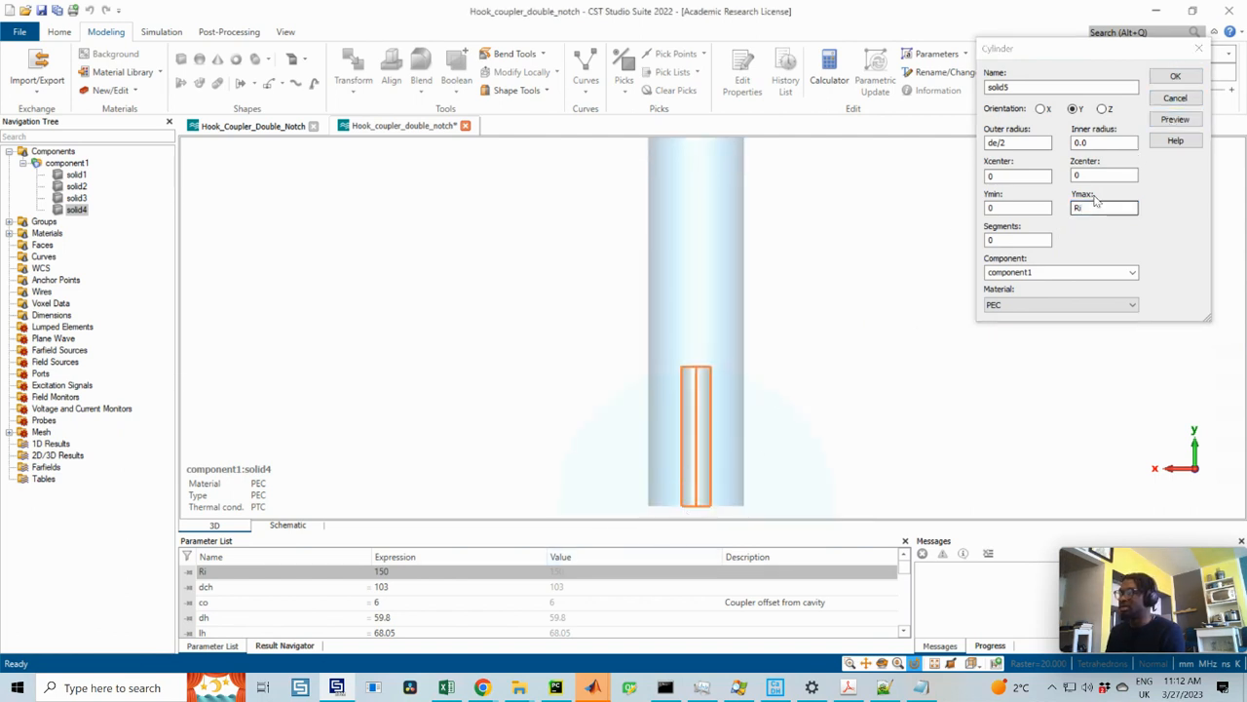
pyautogui.scroll(-3, 754, 273)
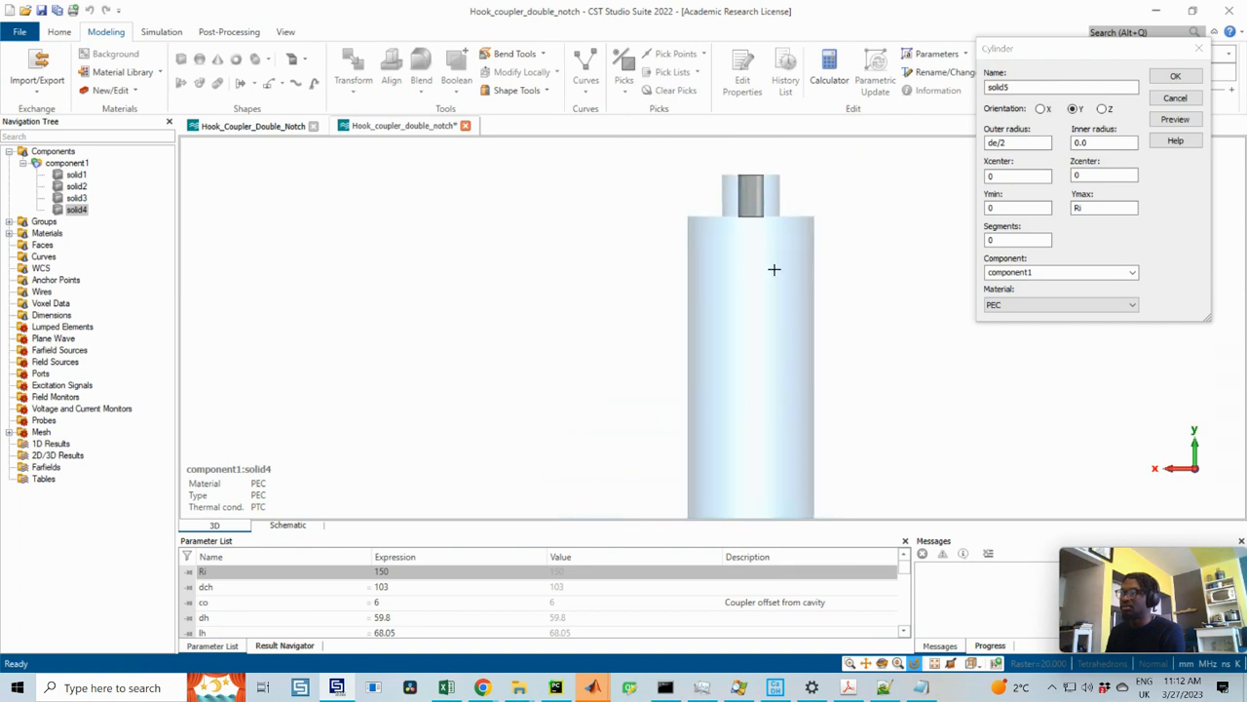
pyautogui.click(1176, 76)
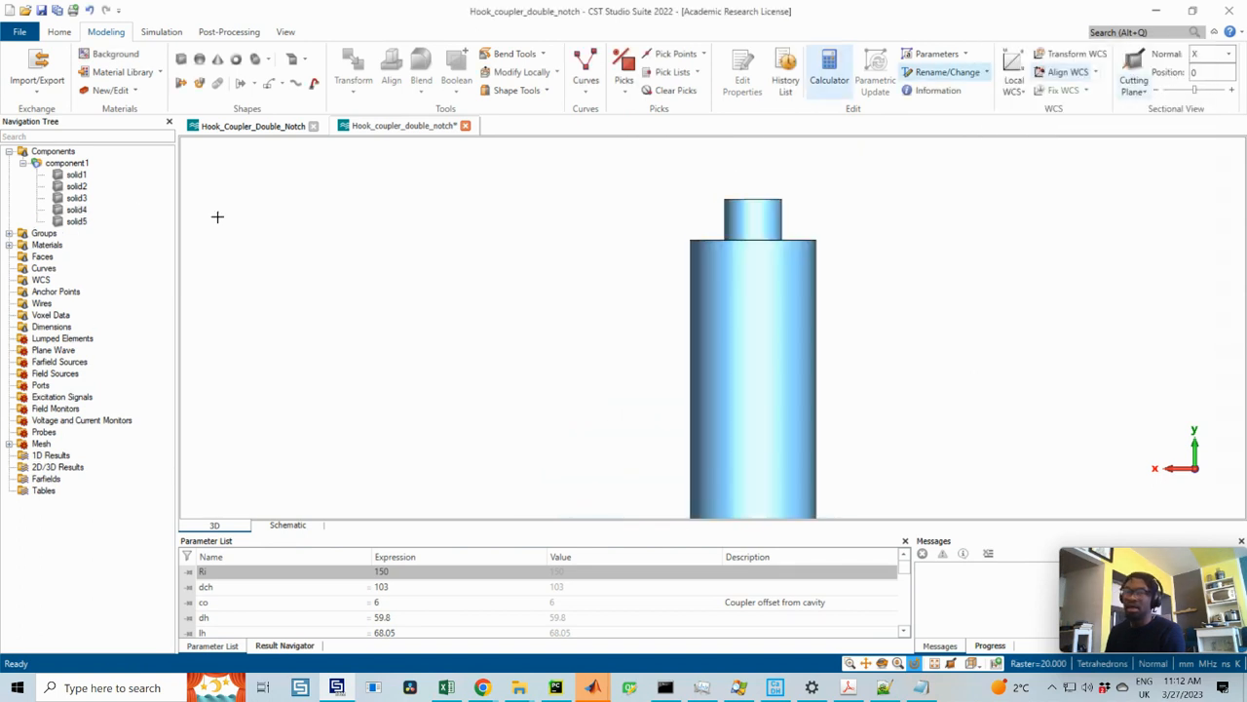
# - Copy the full Ymax expression from solid4's cylinder definition and close the definition without changing it
pyautogui.doubleClick(77, 210)
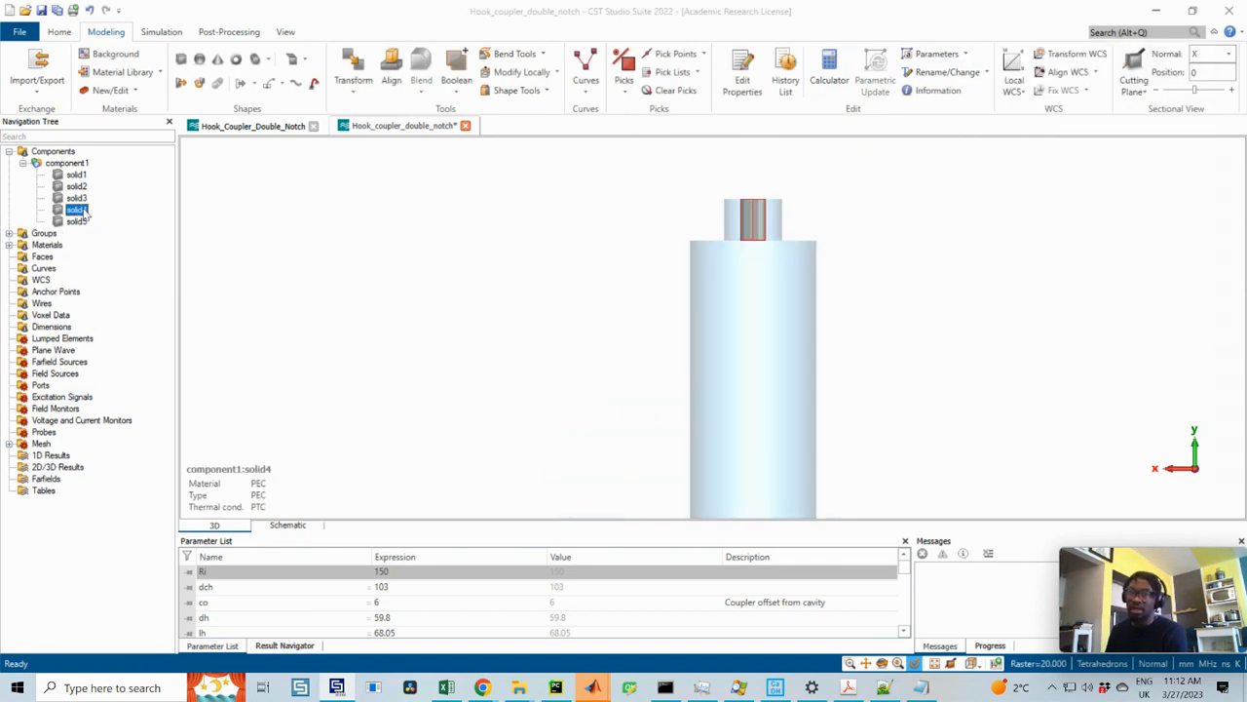
pyautogui.doubleClick(1111, 64)
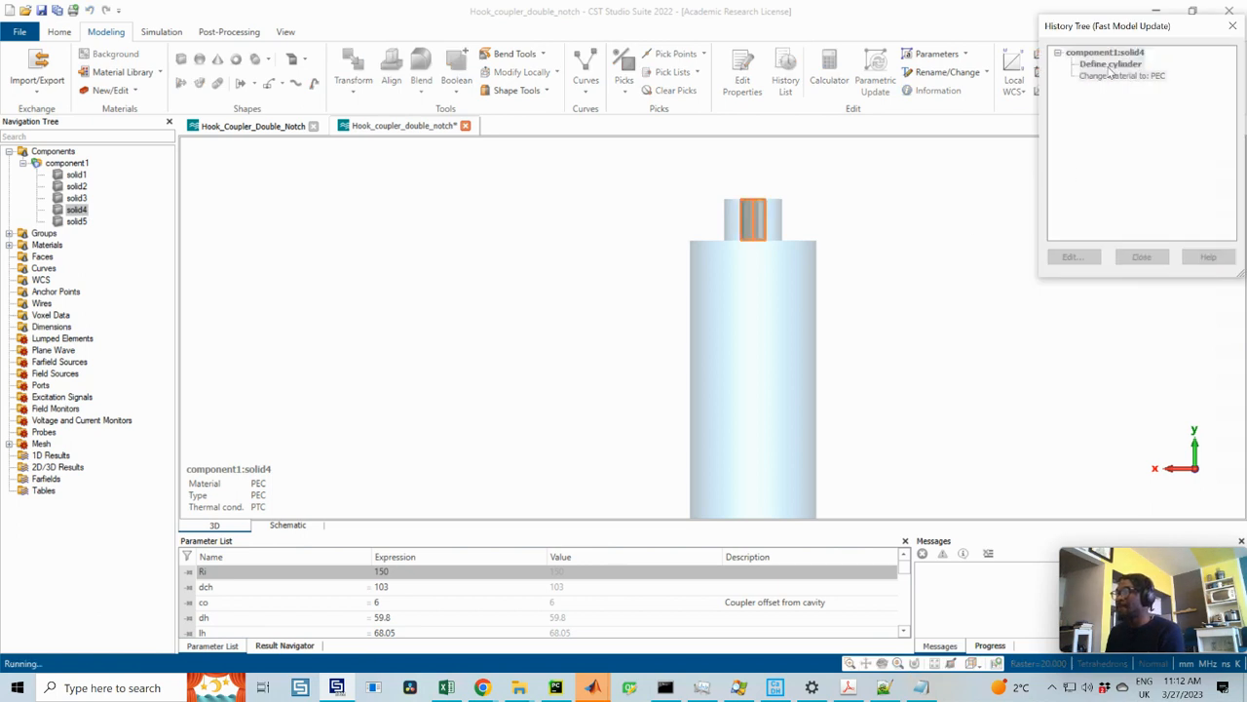
pyautogui.click(1142, 185)
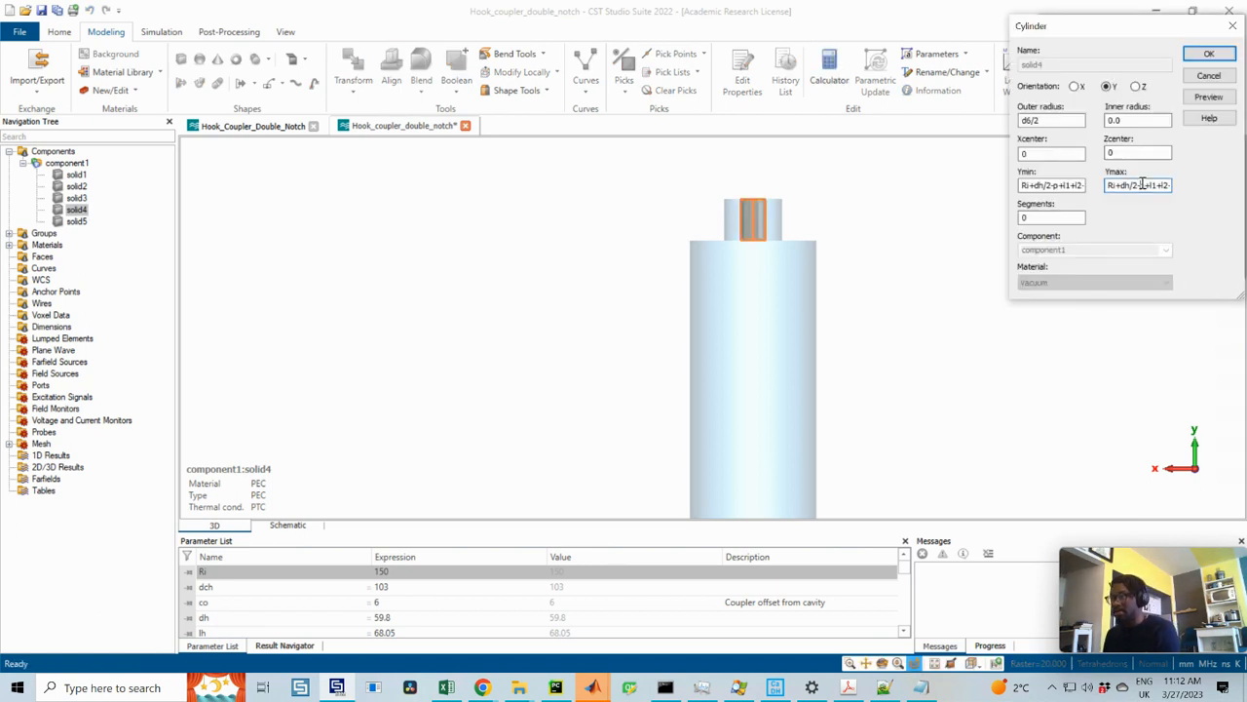
pyautogui.doubleClick(1142, 184)
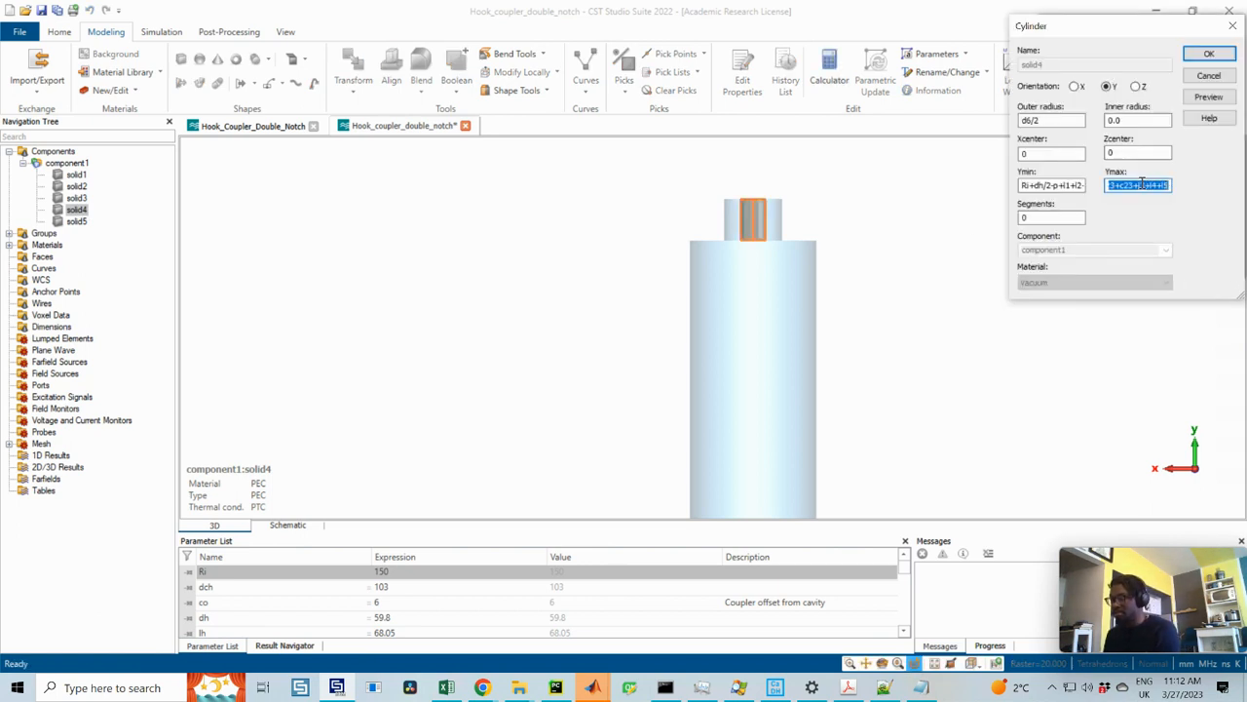
pyautogui.click(1232, 25)
pyautogui.click(1142, 257)
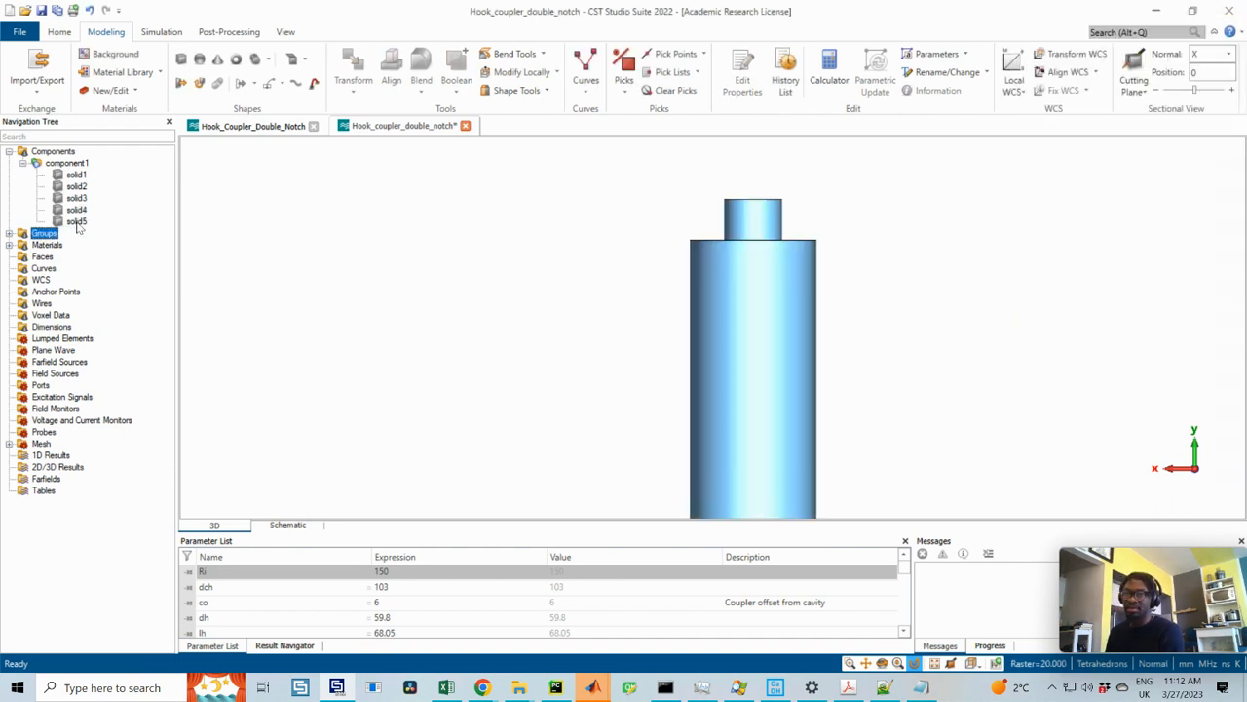
# - Edit solid5's cylinder definition, replacing Ymax with the copied expression and changing its ending to l5/2+le/2
pyautogui.doubleClick(76, 221)
pyautogui.doubleClick(1118, 64)
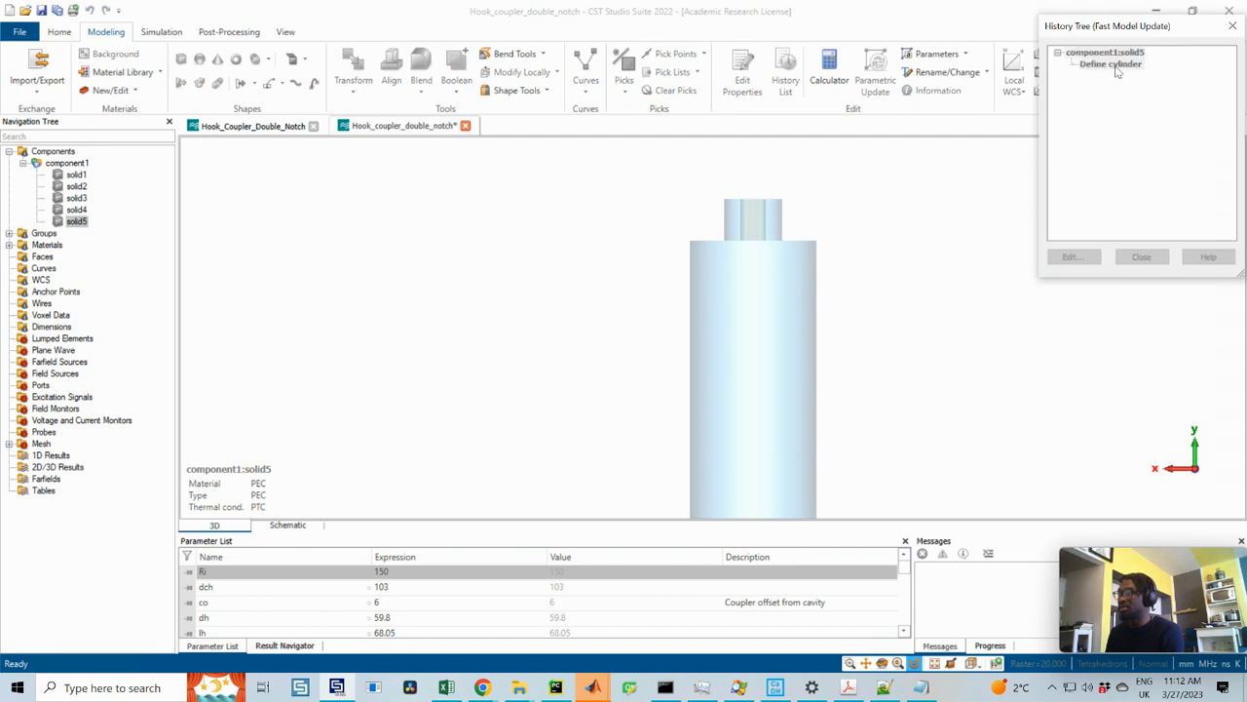
pyautogui.moveTo(1130, 185); pyautogui.dragTo(1057, 182)
pyautogui.hotkey('ctrl', 'v')
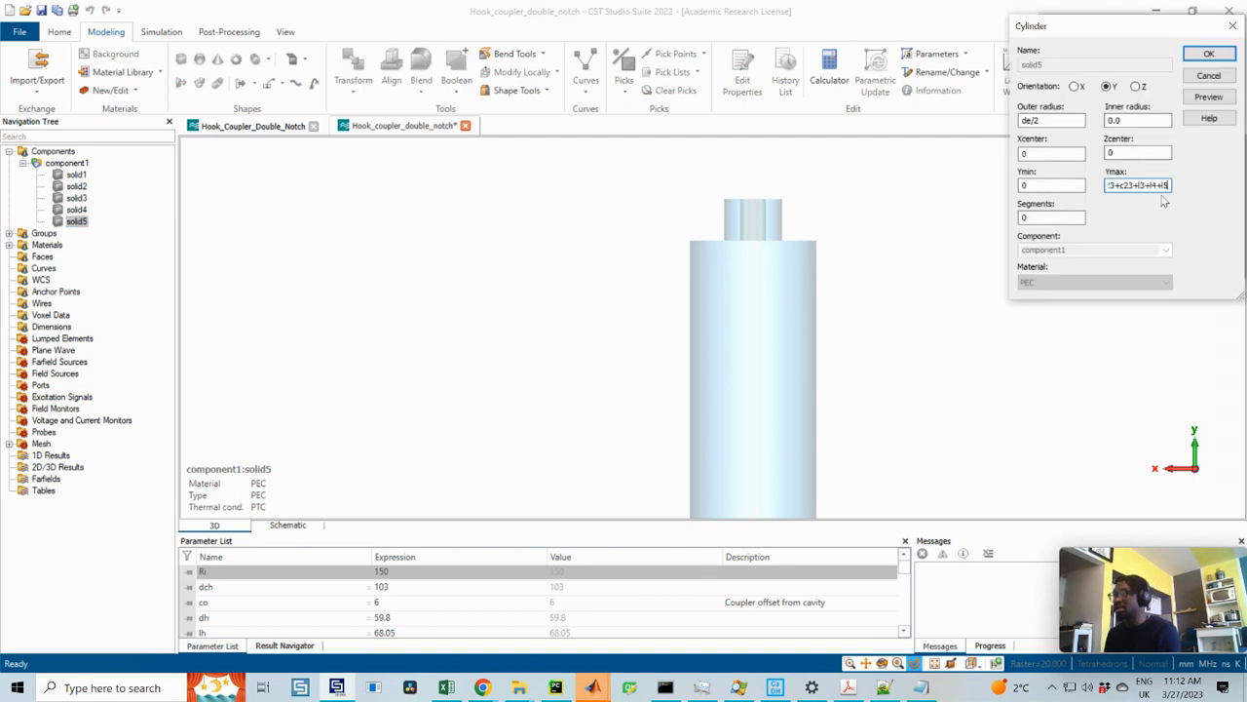
pyautogui.write('/2')
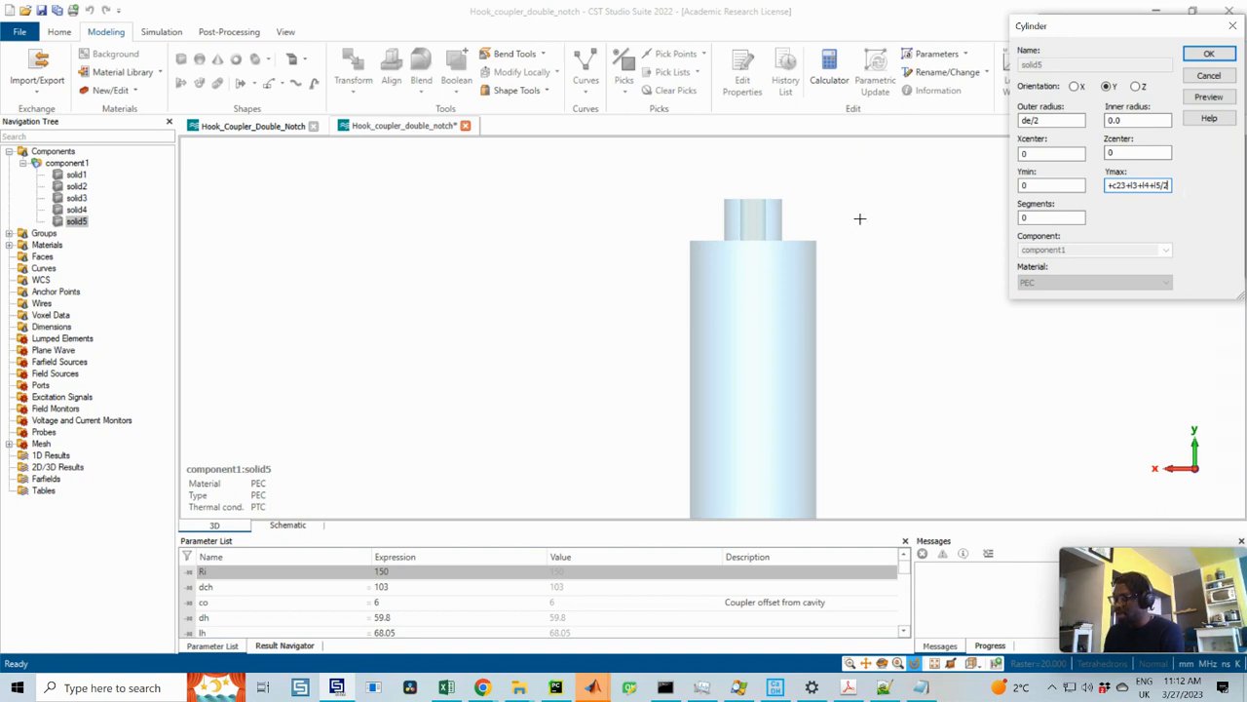
pyautogui.write('+le/2')
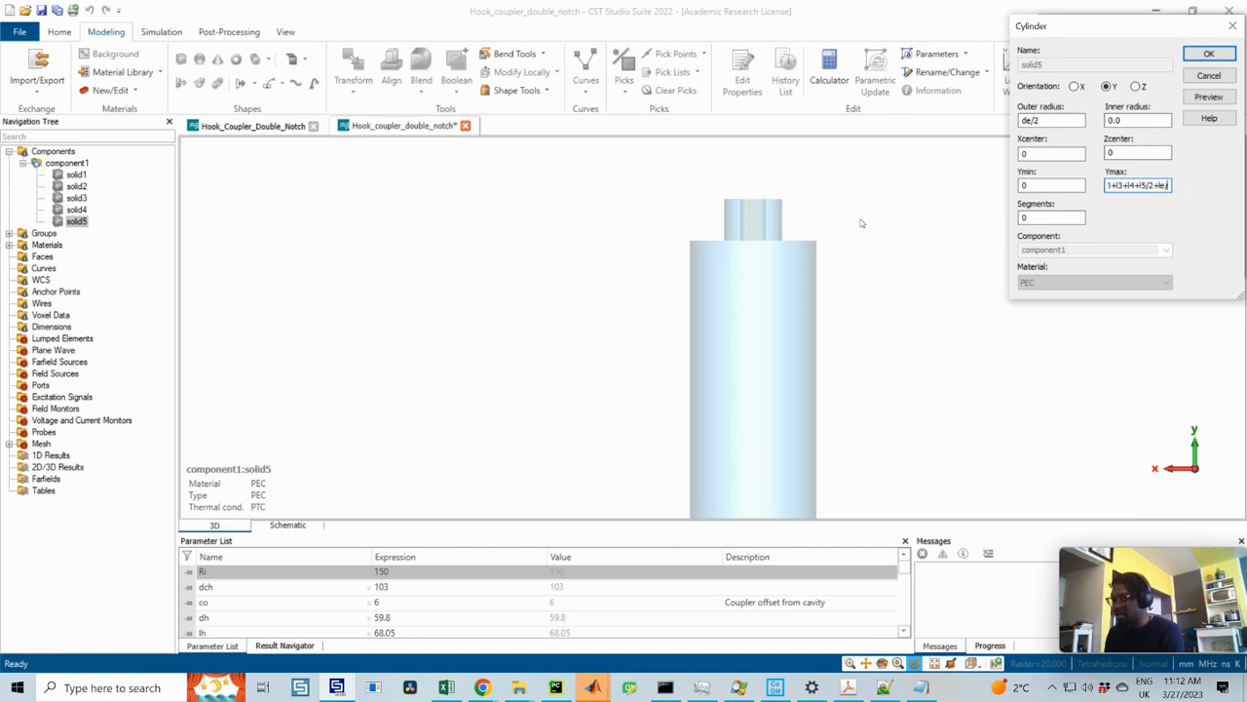
# - Copy solid5's Ymax expression into its Ymin and change the ending to l5/2-le/2
pyautogui.doubleClick(1134, 187)
pyautogui.hotkey('ctrl', 'c')
pyautogui.moveTo(1030, 185); pyautogui.dragTo(999, 187)
pyautogui.hotkey('ctrl', 'v')
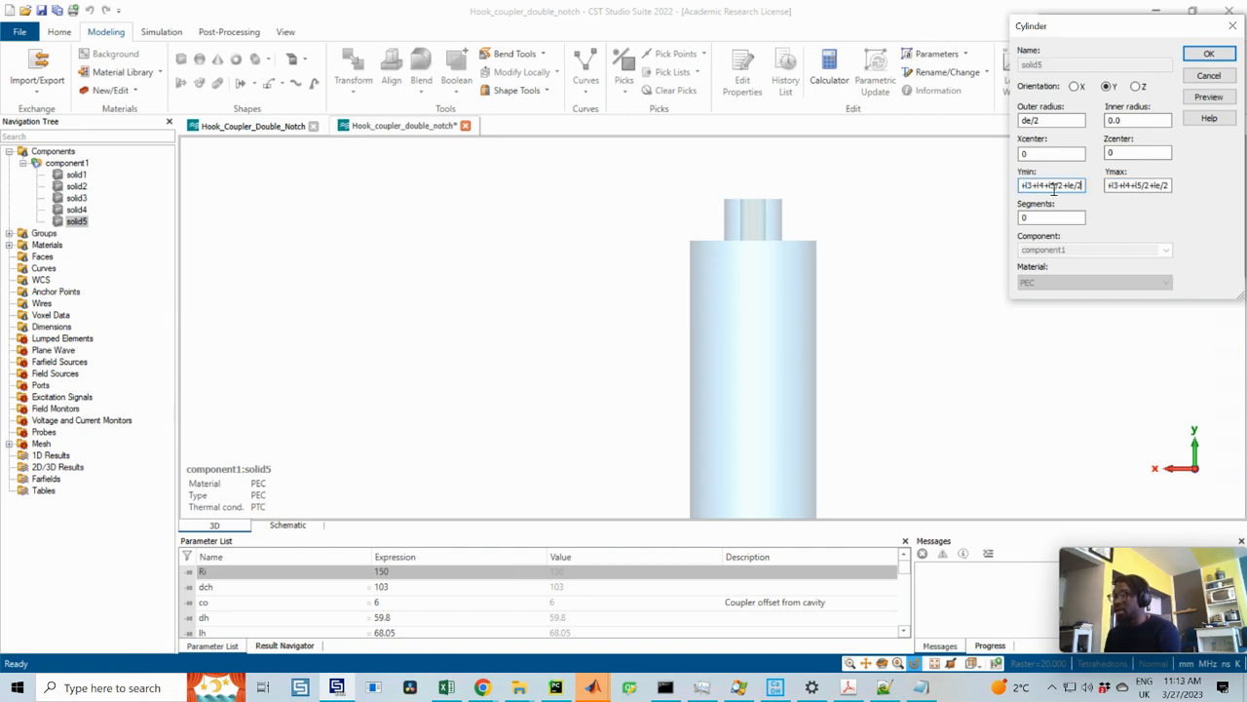
pyautogui.click(1069, 185)
pyautogui.press('BackSpace')
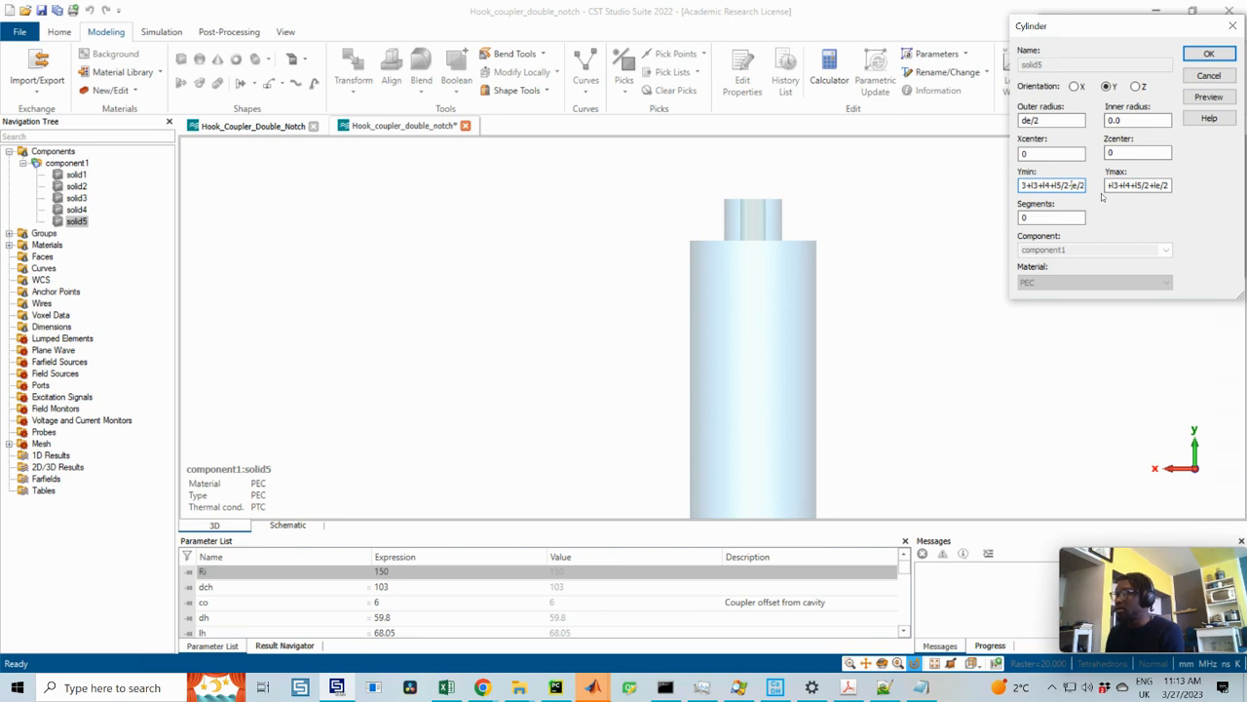
# - Preview solid5 in the top port, copy its Ymax expression for reuse, and apply the edited cylinder definition
pyautogui.click(1208, 96)
pyautogui.scroll(2, 732, 211)
pyautogui.scroll(1, 733, 210)
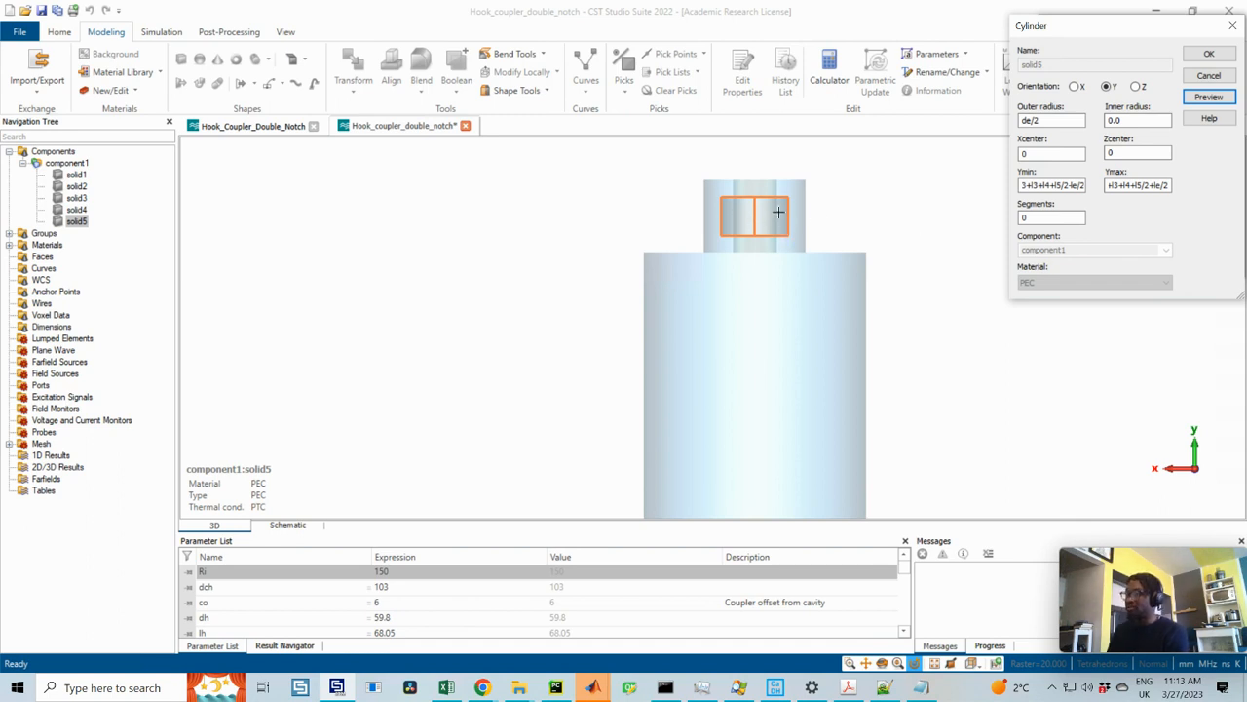
pyautogui.scroll(1, 779, 211)
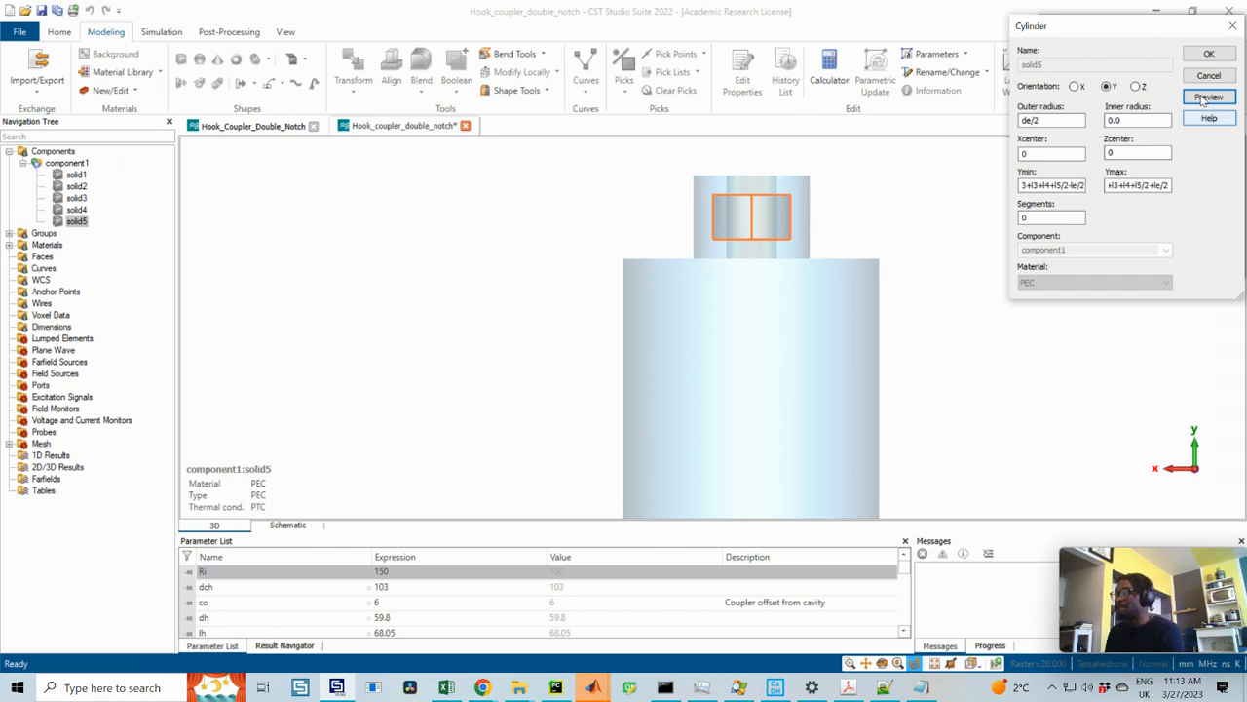
pyautogui.click(1132, 186)
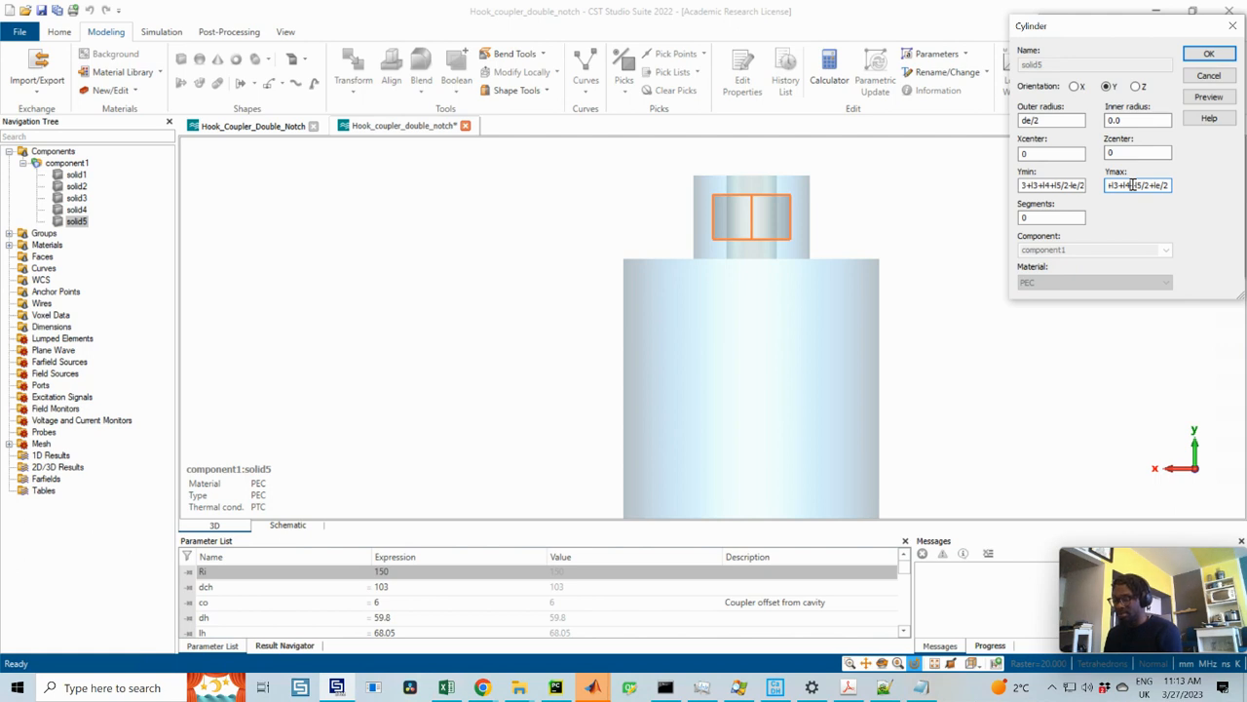
pyautogui.doubleClick(1132, 185)
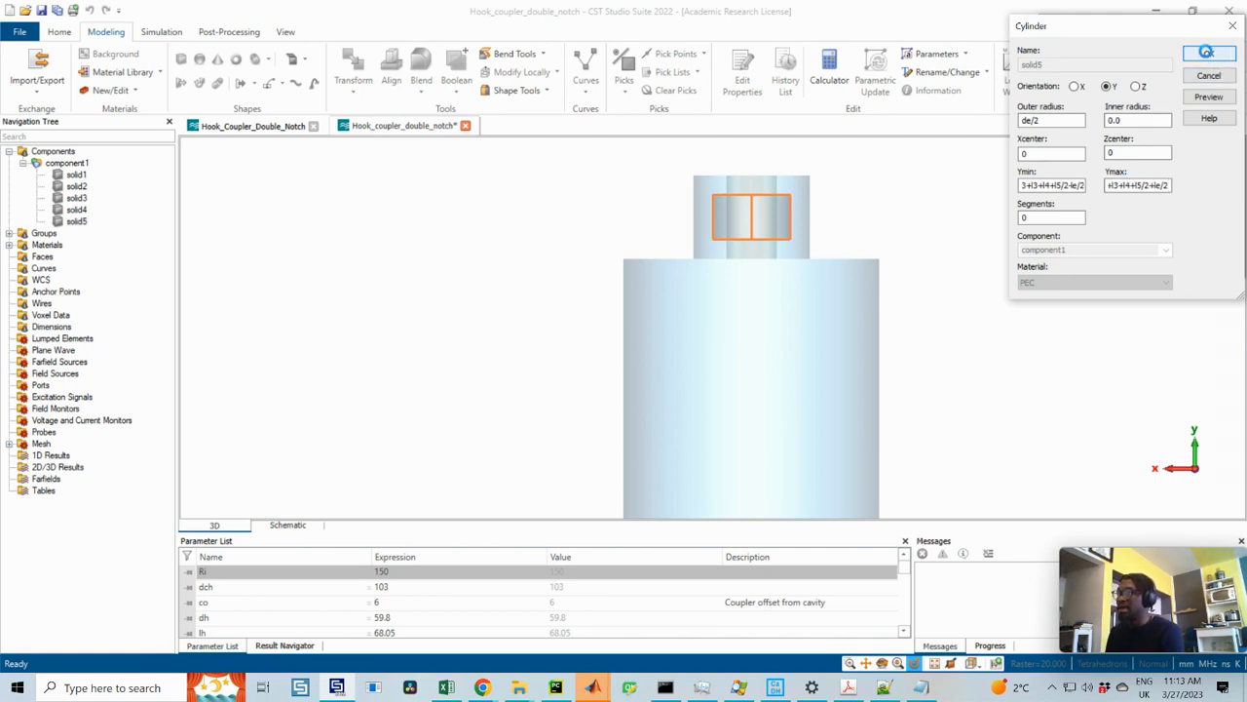
pyautogui.click(1208, 56)
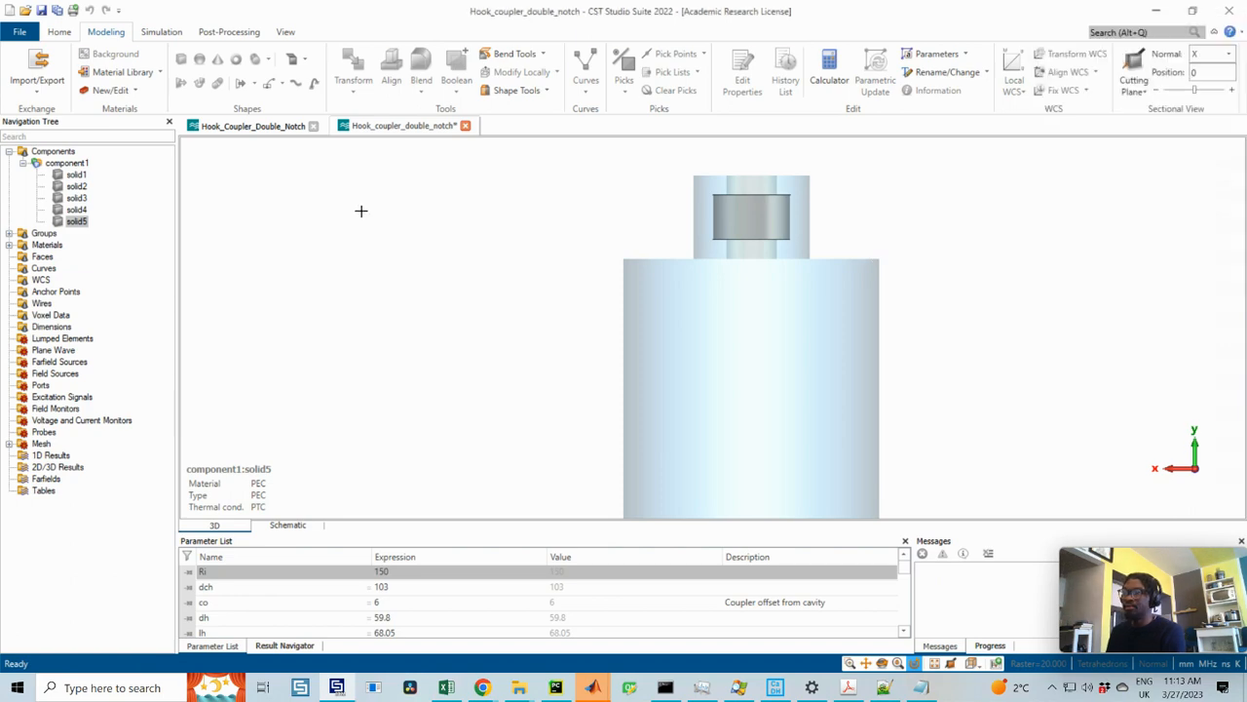
pyautogui.click(1141, 257)
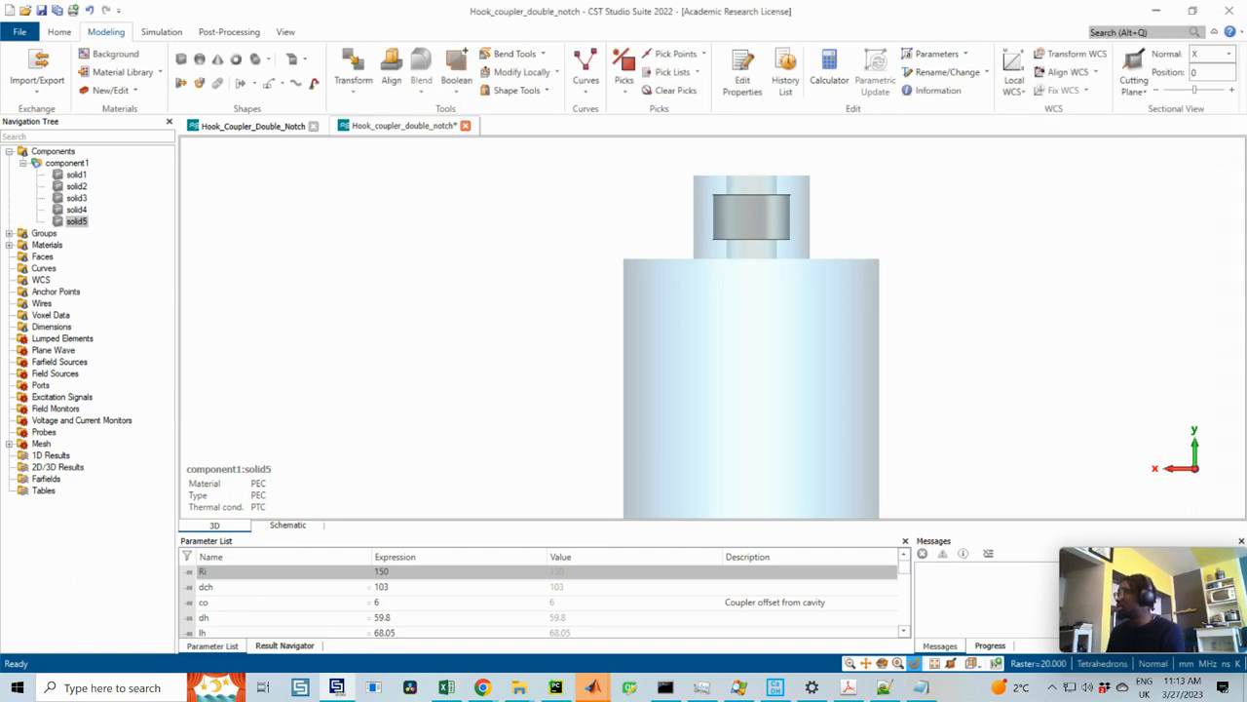
# - Examine the yellow ceramic ring in DN_Hook_Coupler.pdf, checking its diameters and thickness labels in the plan and side views
pyautogui.moveTo(1246, 64); pyautogui.dragTo(578, 51)
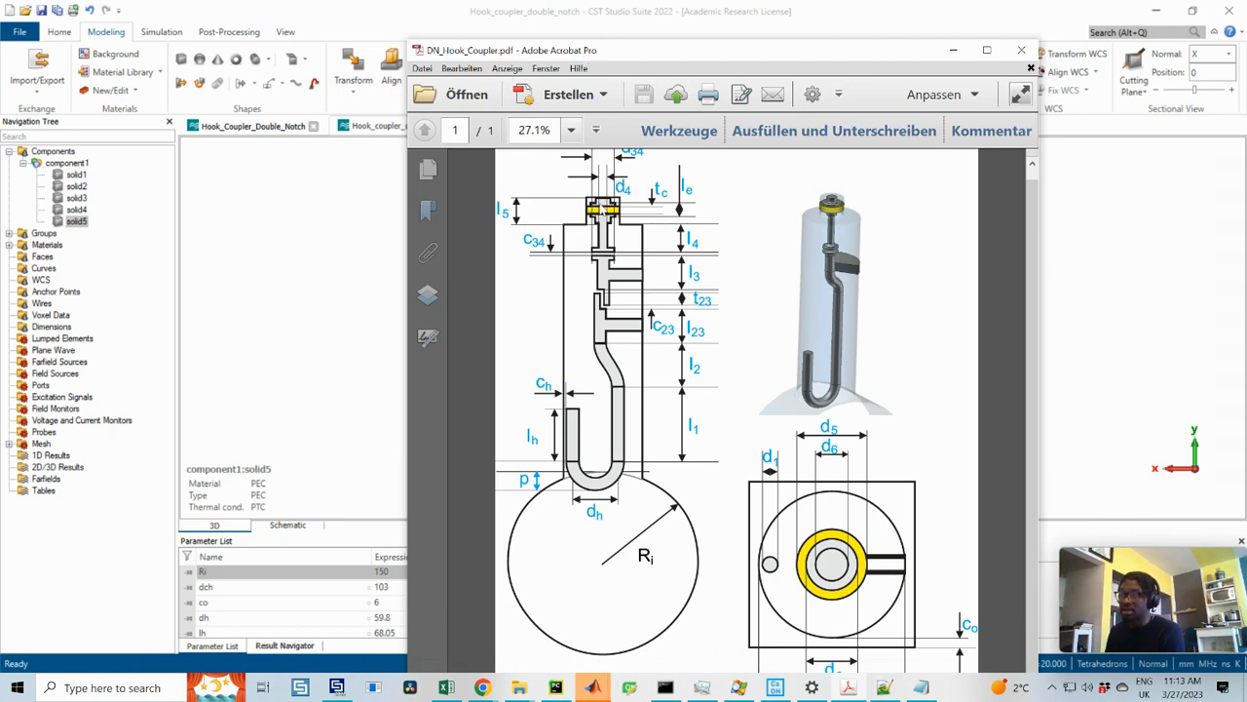
pyautogui.keyDown('ctrl'); pyautogui.scroll(4, 604, 210); pyautogui.keyUp('ctrl')
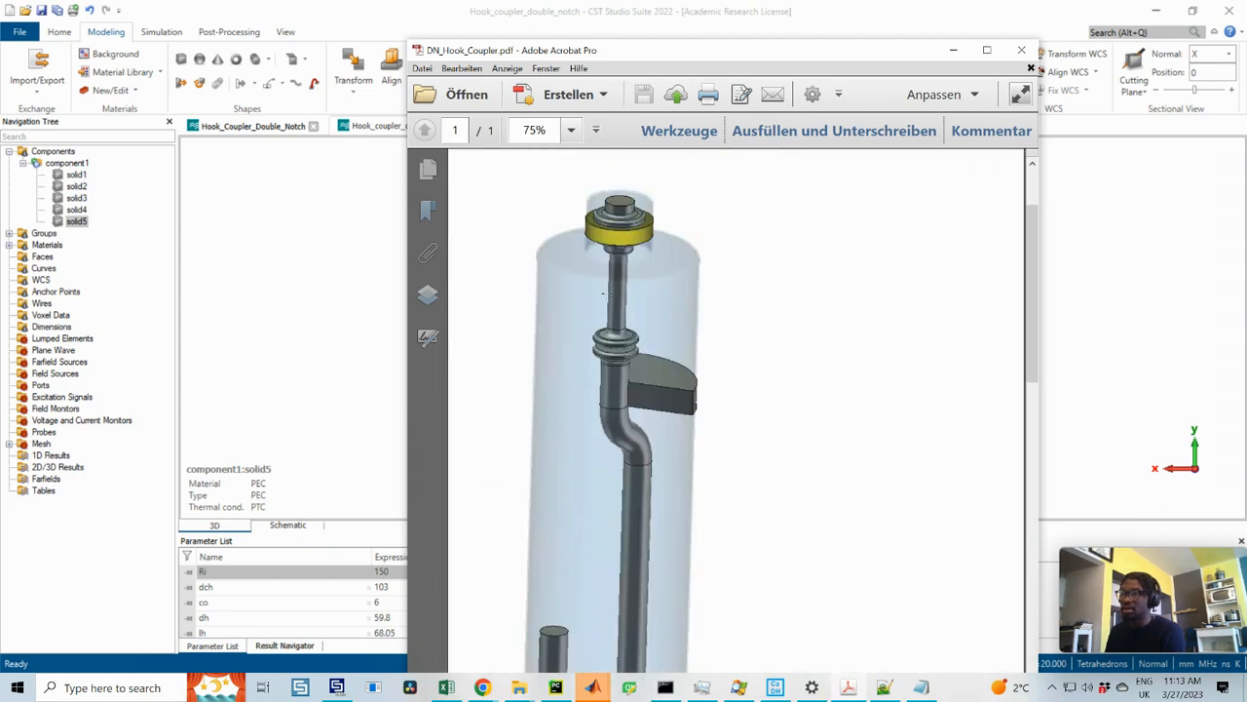
pyautogui.click(872, 315)
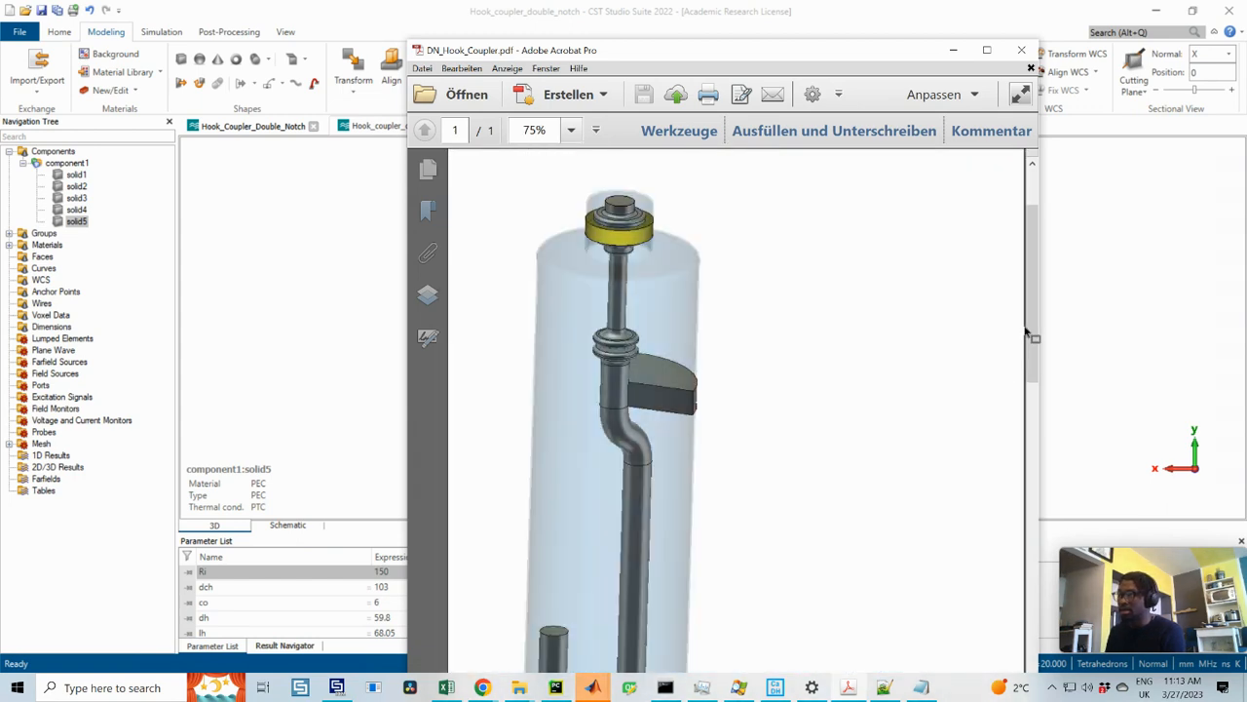
pyautogui.moveTo(1031, 337)
pyautogui.mouseDown()
pyautogui.moveTo(1029, 517)
pyautogui.moveTo(1014, 598)
pyautogui.moveTo(1010, 589)
pyautogui.mouseUp()
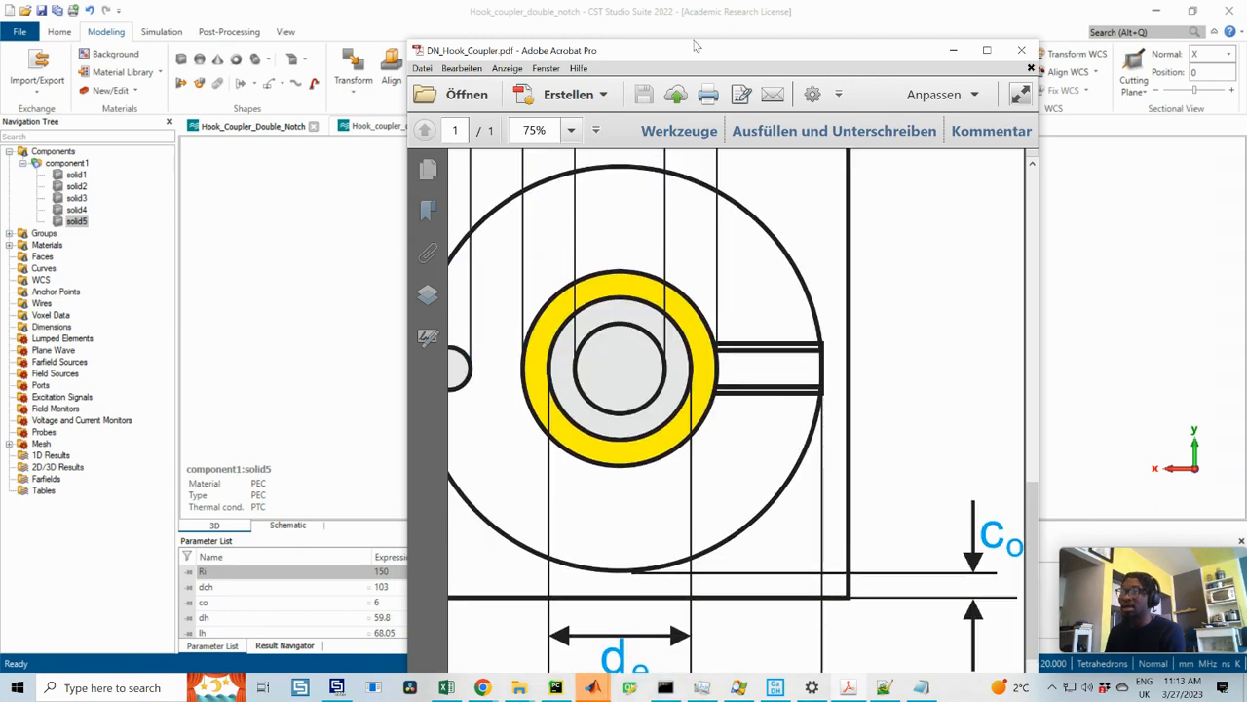
pyautogui.moveTo(696, 44); pyautogui.dragTo(697, 4)
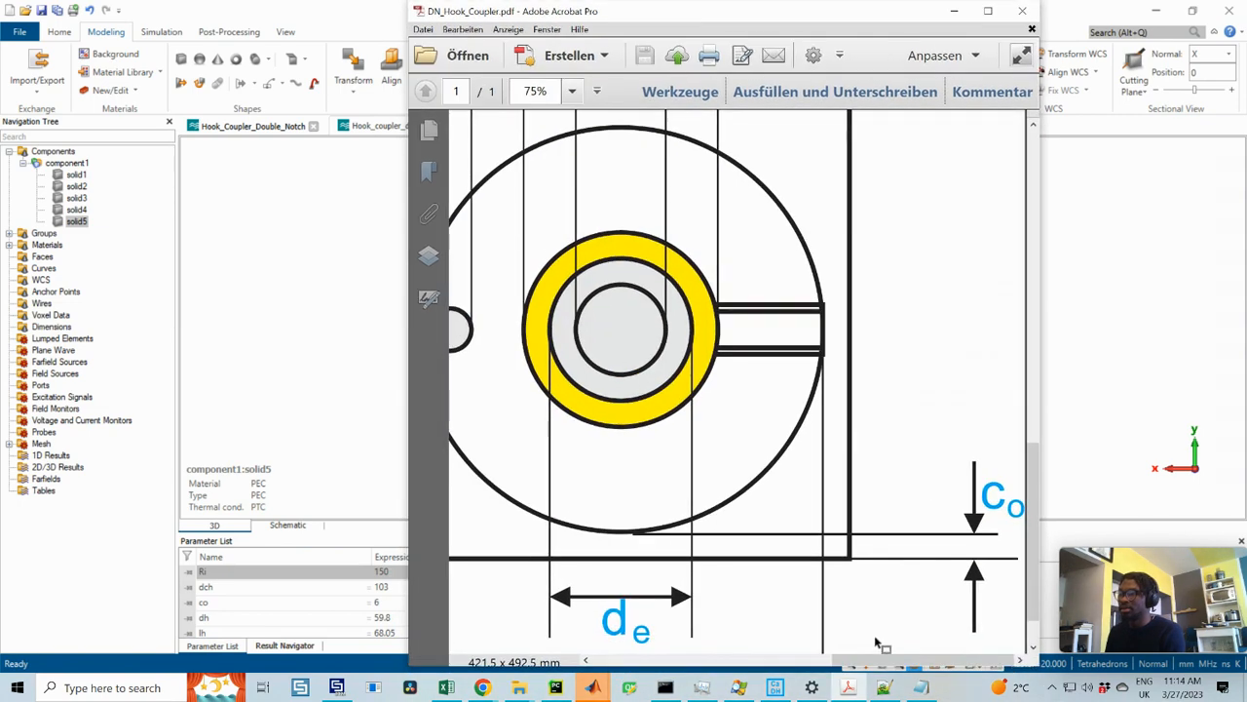
pyautogui.moveTo(867, 659); pyautogui.dragTo(646, 625)
pyautogui.scroll(12, 662, 283)
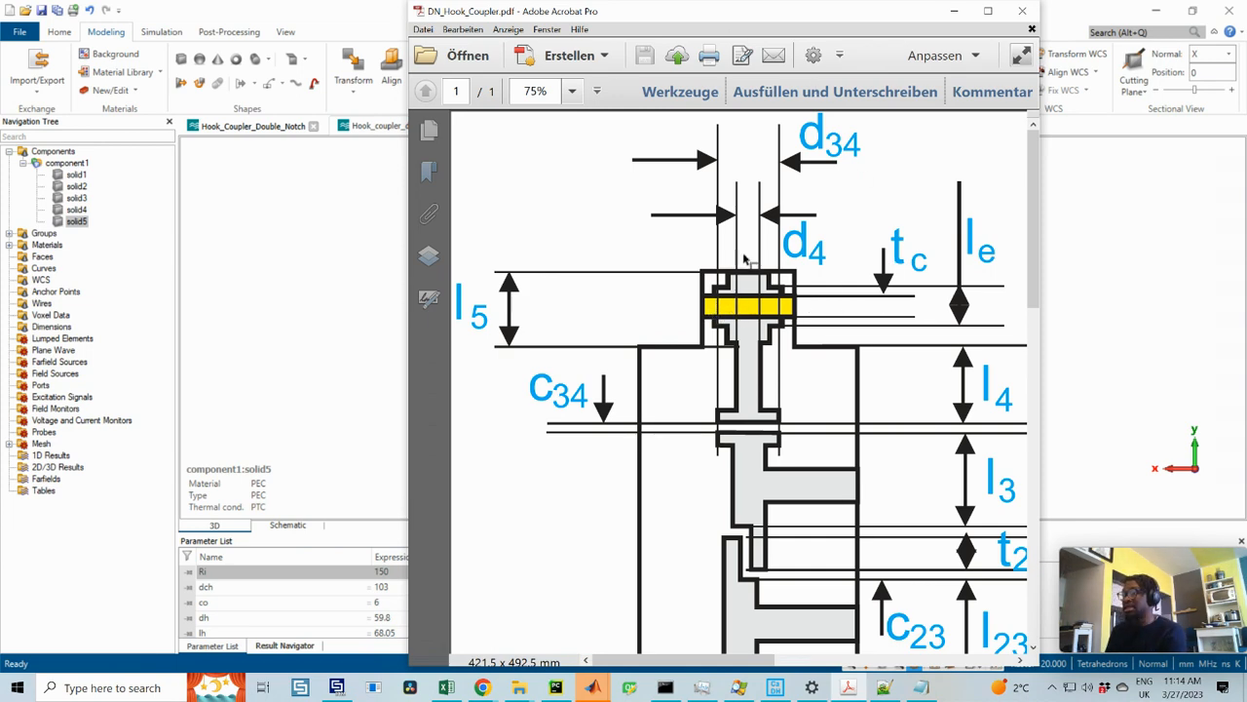
pyautogui.moveTo(765, 11); pyautogui.dragTo(1246, 78)
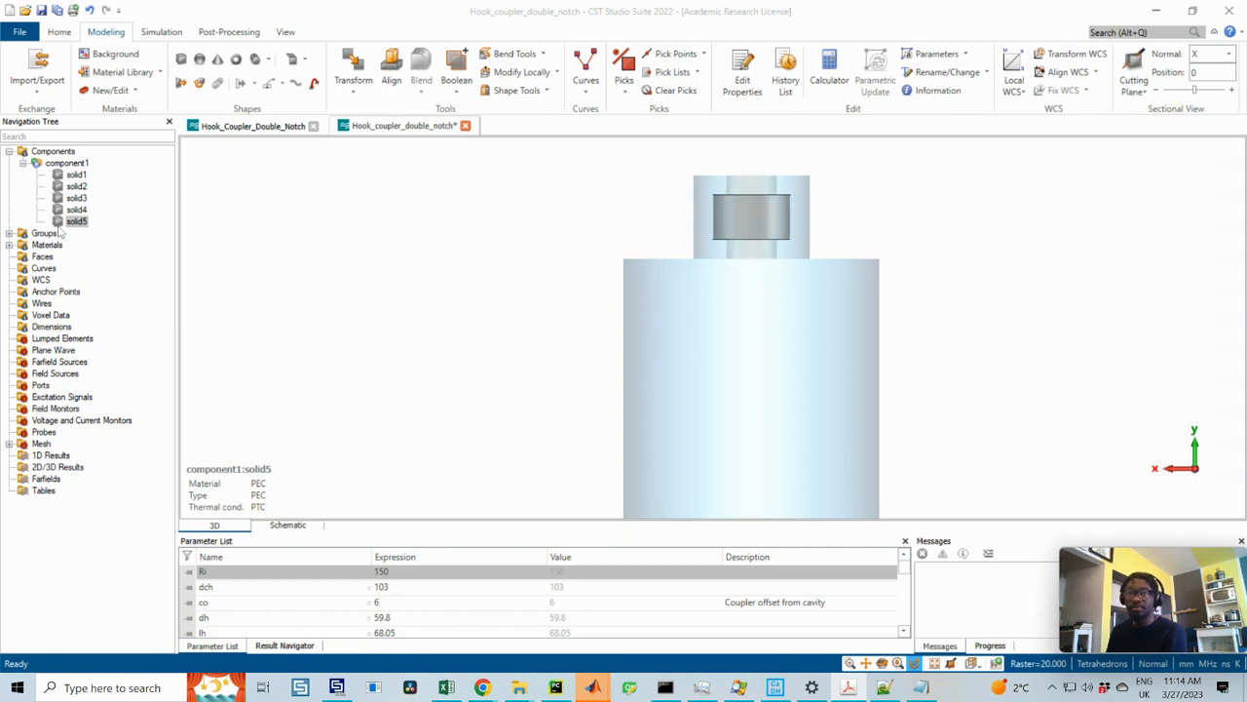
# - Begin a new cylinder, solid6, oriented along Y with an outer radius of d5/2
pyautogui.click(198, 60)
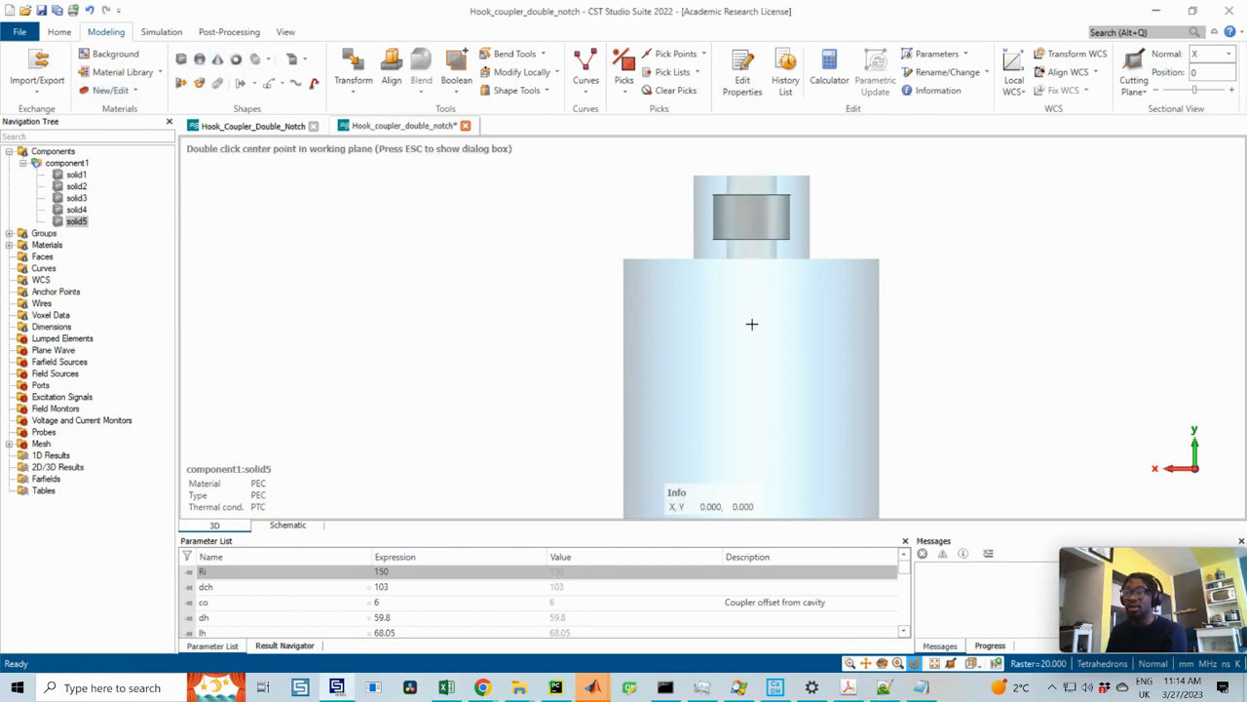
pyautogui.press('Escape')
pyautogui.press('Tab')
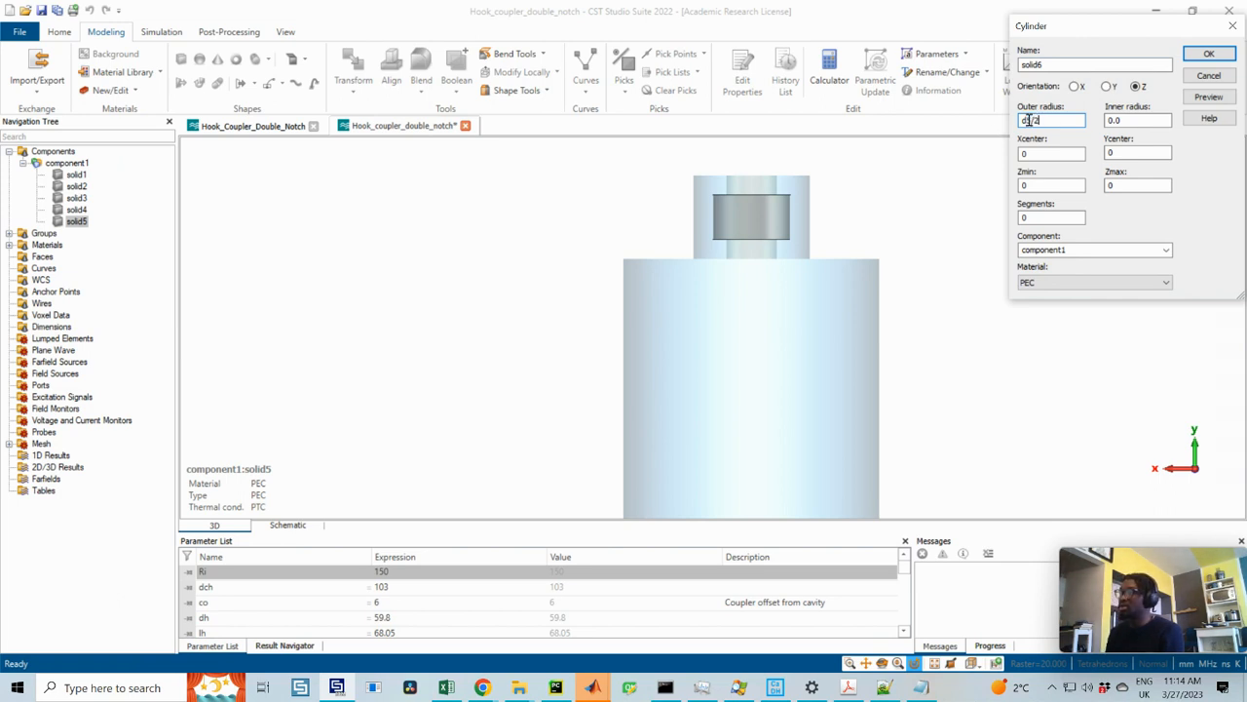
pyautogui.press('BackSpace')
pyautogui.press('BackSpace')
pyautogui.press('BackSpace')
pyautogui.press('BackSpace')
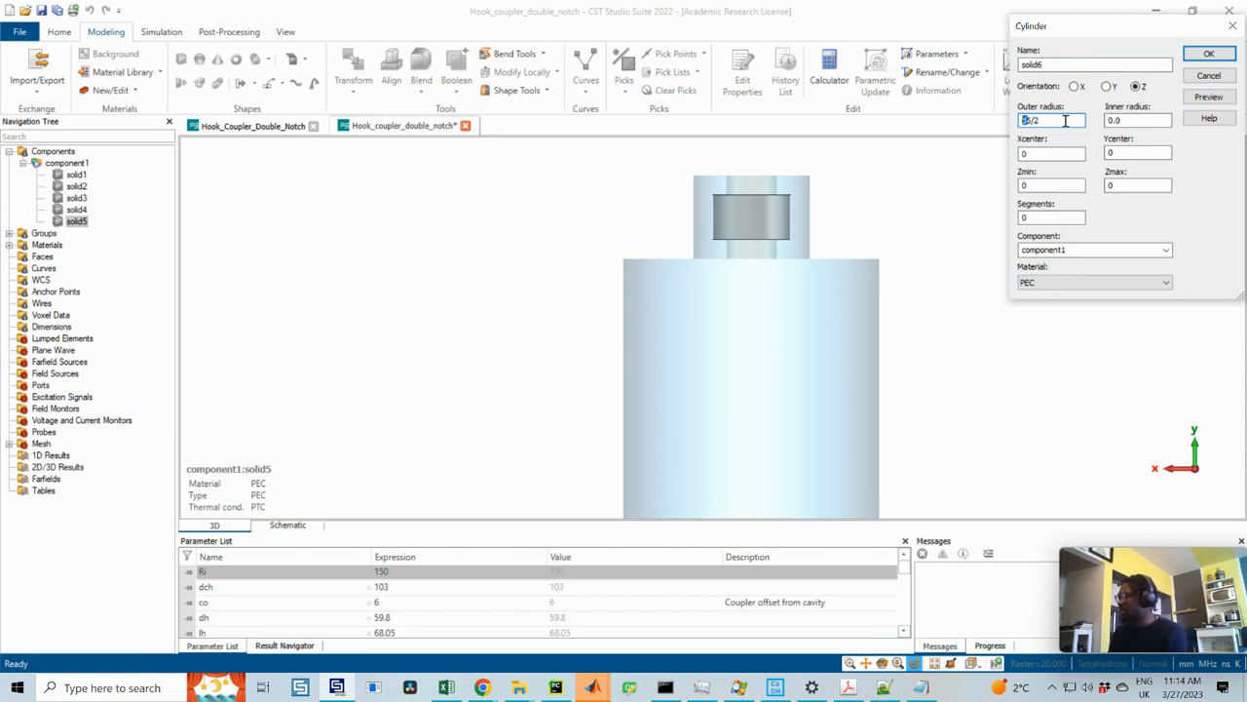
pyautogui.click(1125, 122)
pyautogui.moveTo(1127, 186); pyautogui.dragTo(1090, 185)
pyautogui.click(1108, 85)
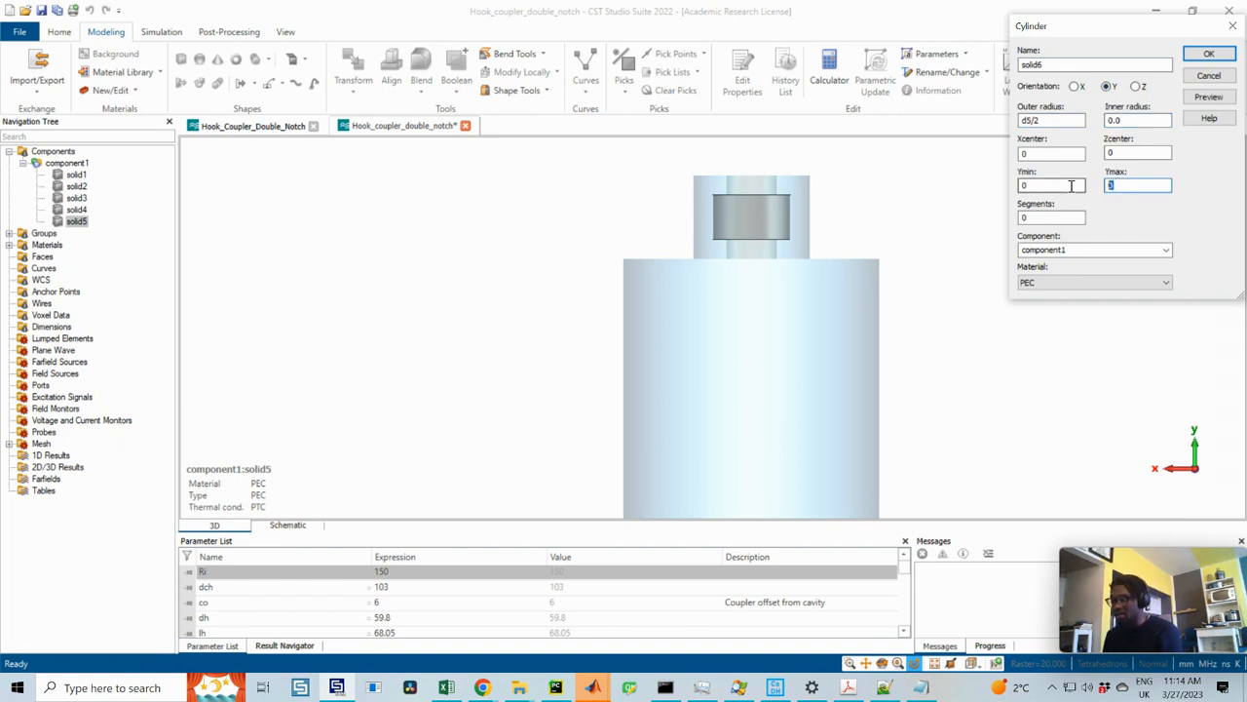
# - Reuse the copied limit expression for solid6, ending Ymax in l5/2+tc/2 and Ymin in l5/2-tc/2, and preview it
pyautogui.write('lh3+lh4+lh5/2+le/2')
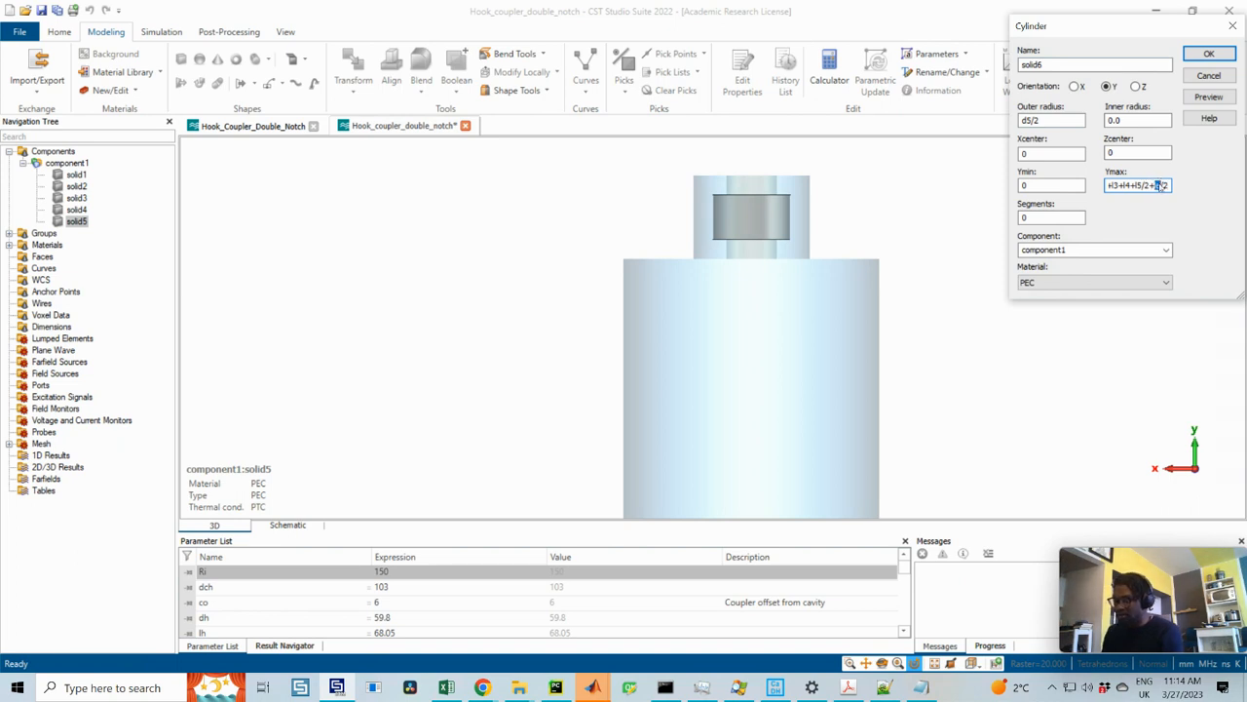
pyautogui.write('tc')
pyautogui.moveTo(1048, 185); pyautogui.dragTo(980, 185)
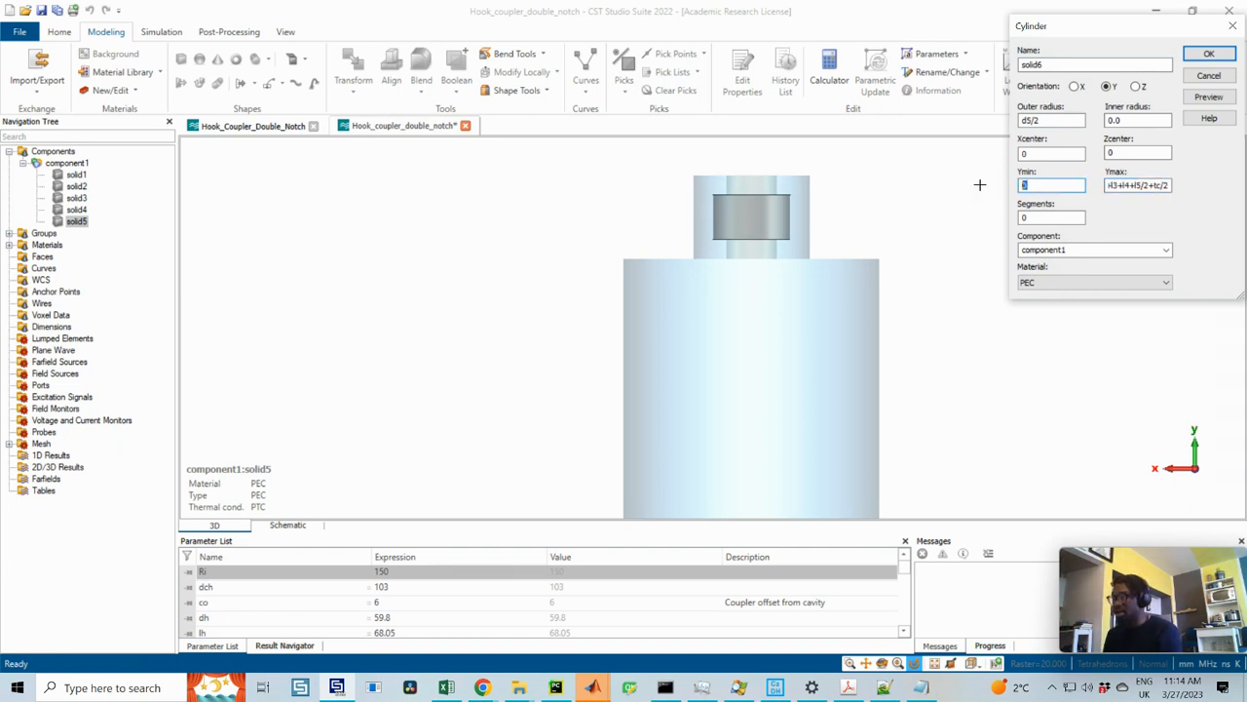
pyautogui.hotkey('ctrl', 'v')
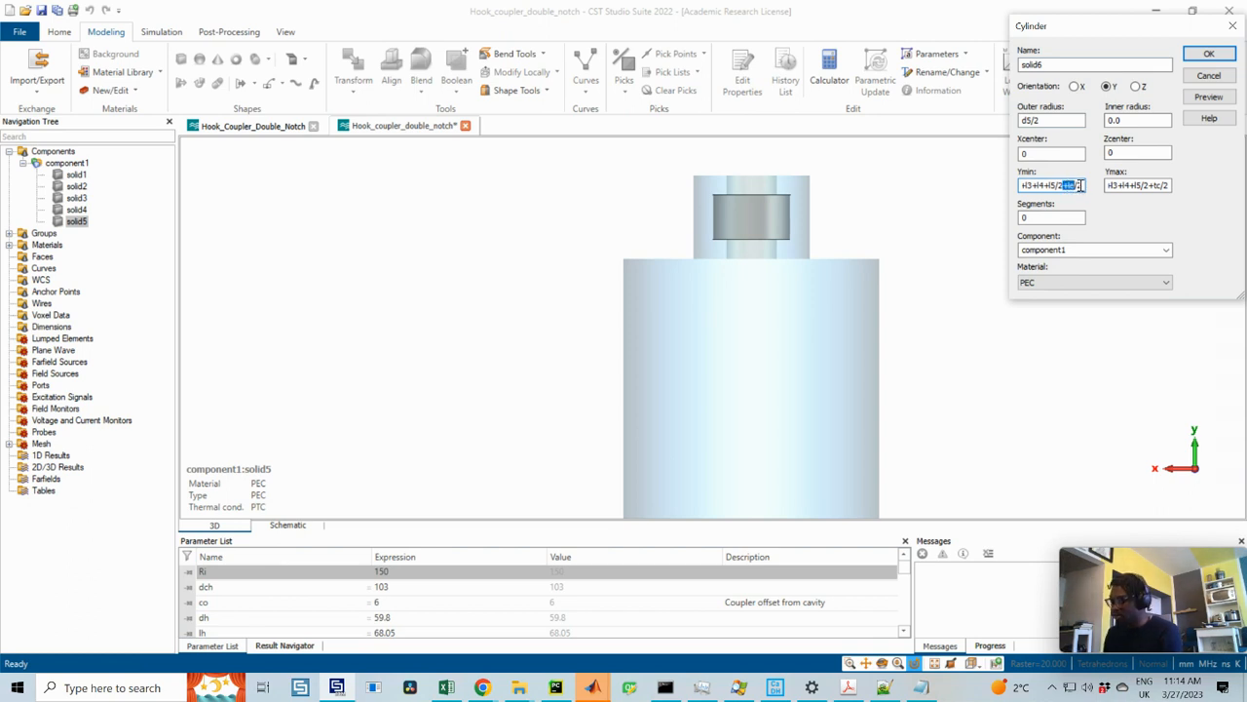
pyautogui.write('-tc')
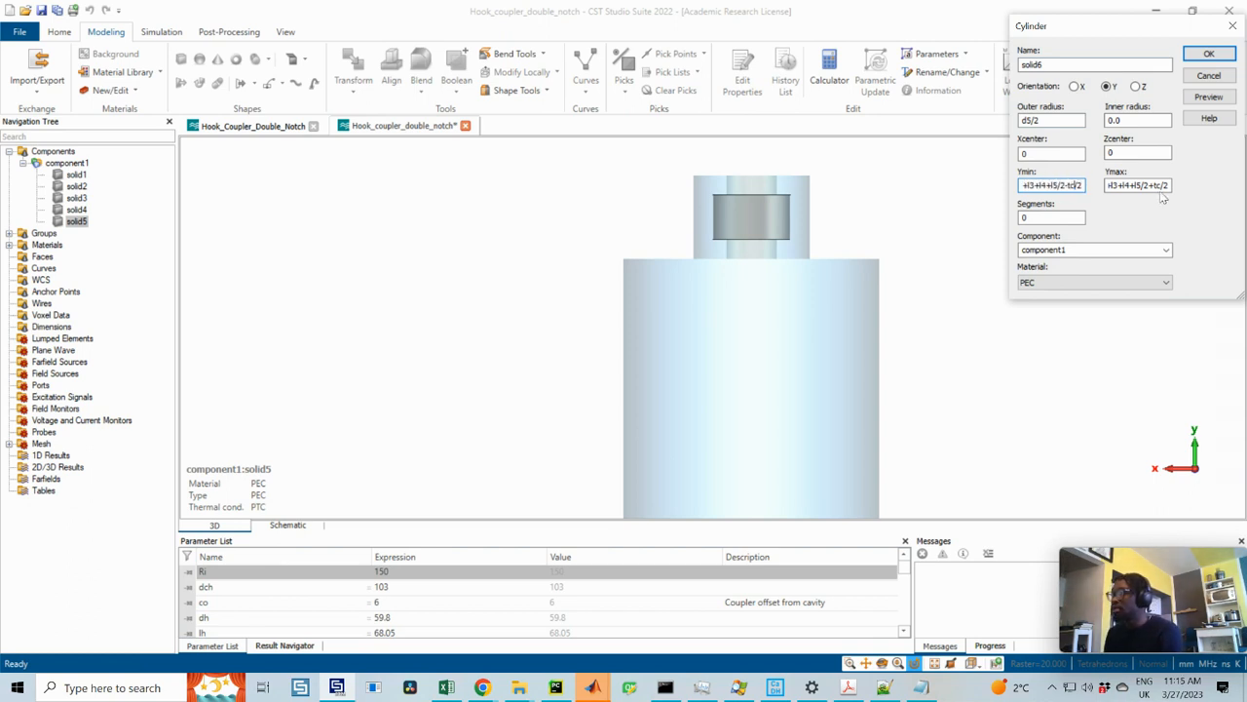
pyautogui.click(1208, 97)
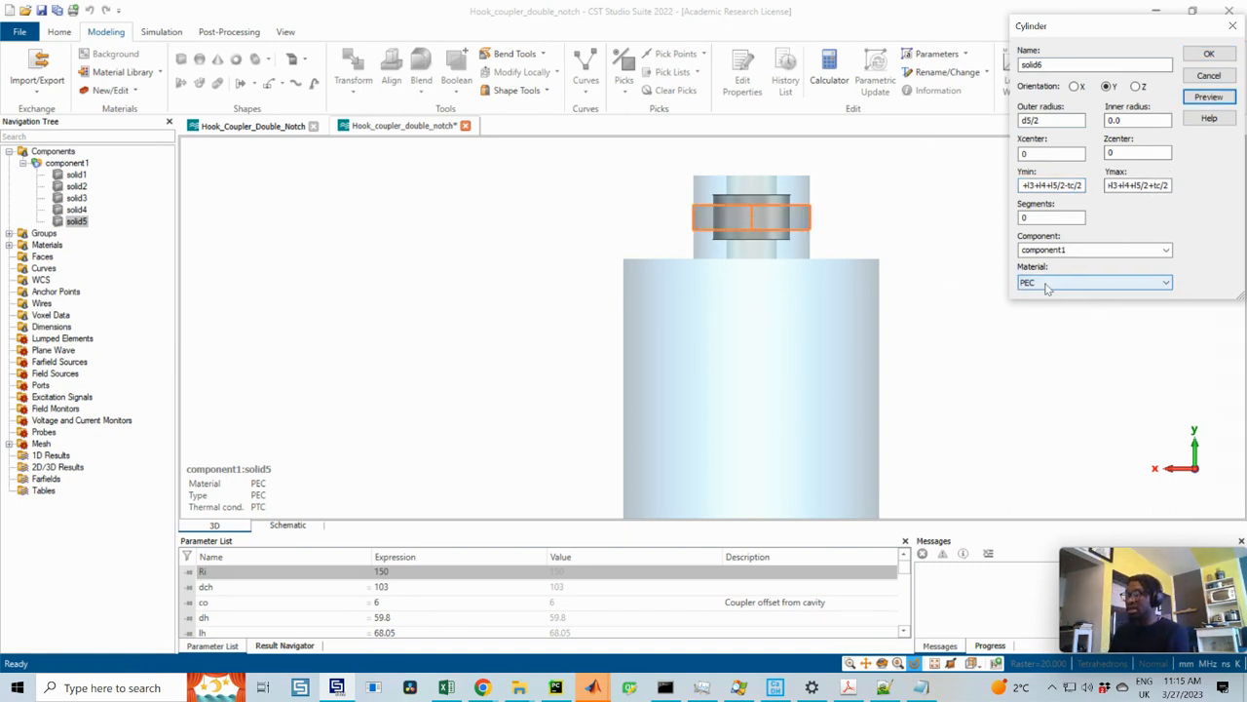
# - Load the ceramic material from the material library, filtering by "cera", and assign it to solid6
pyautogui.click(1083, 288)
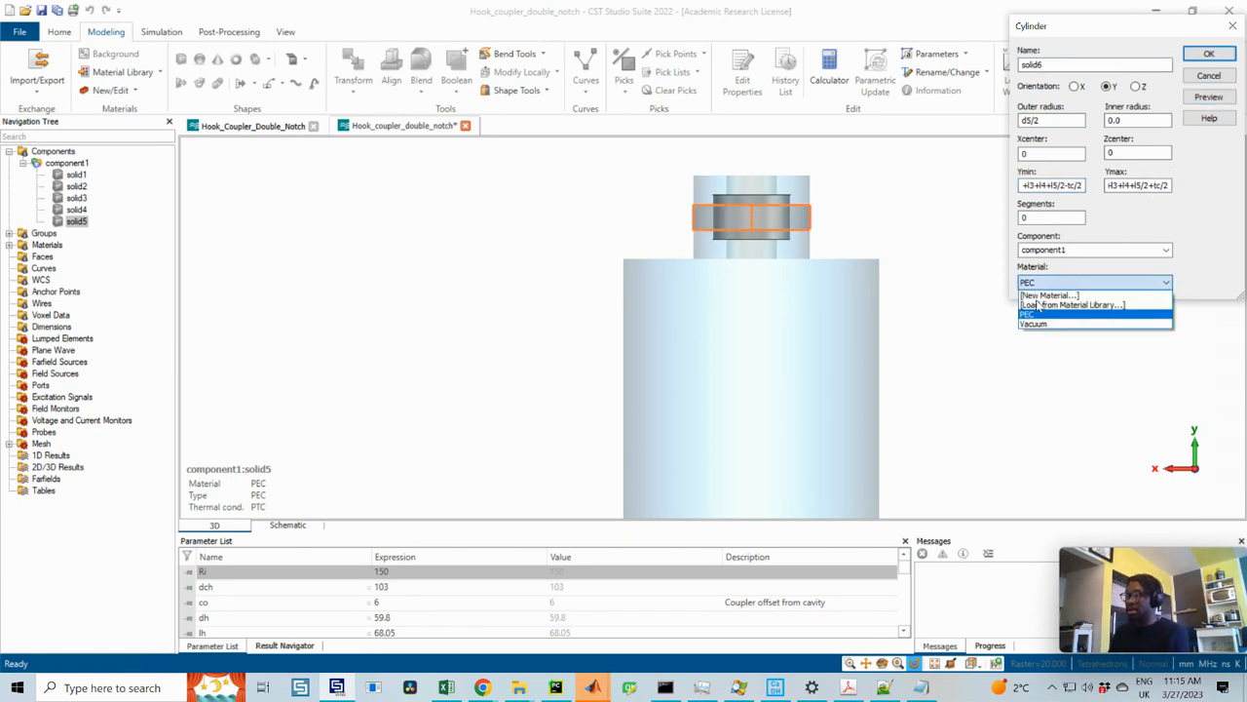
pyautogui.click(1103, 306)
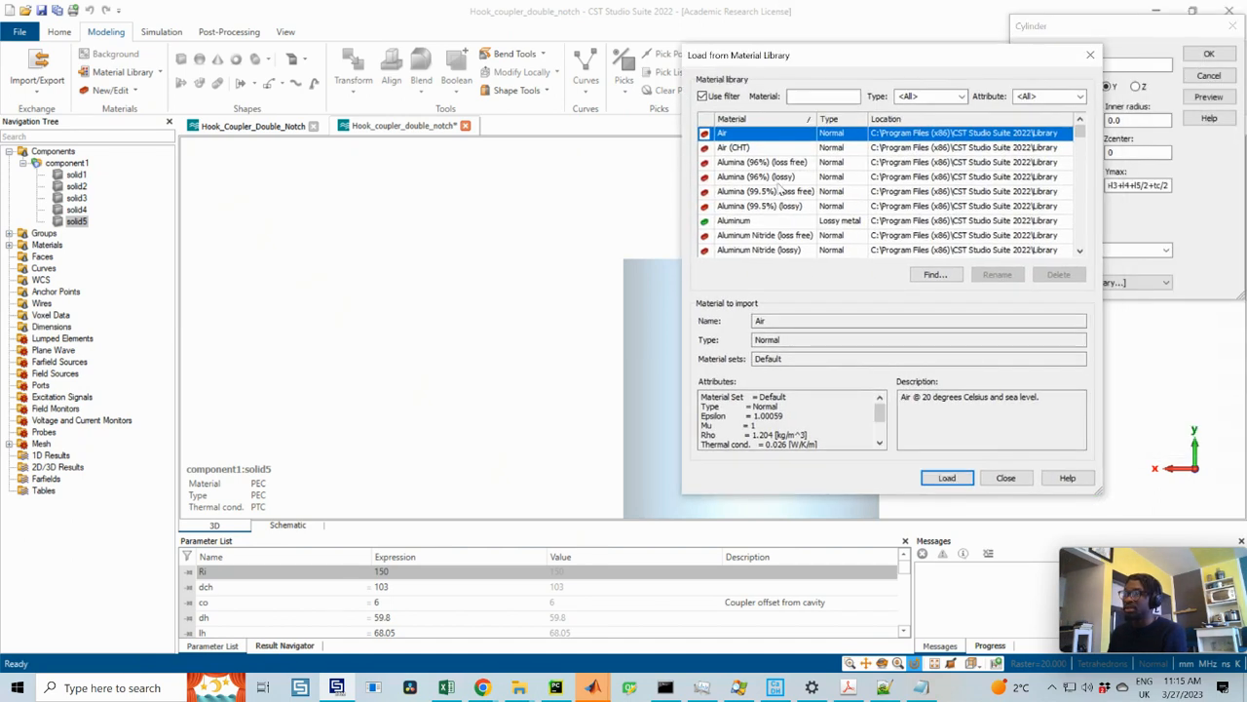
pyautogui.click(806, 97)
pyautogui.write('cera')
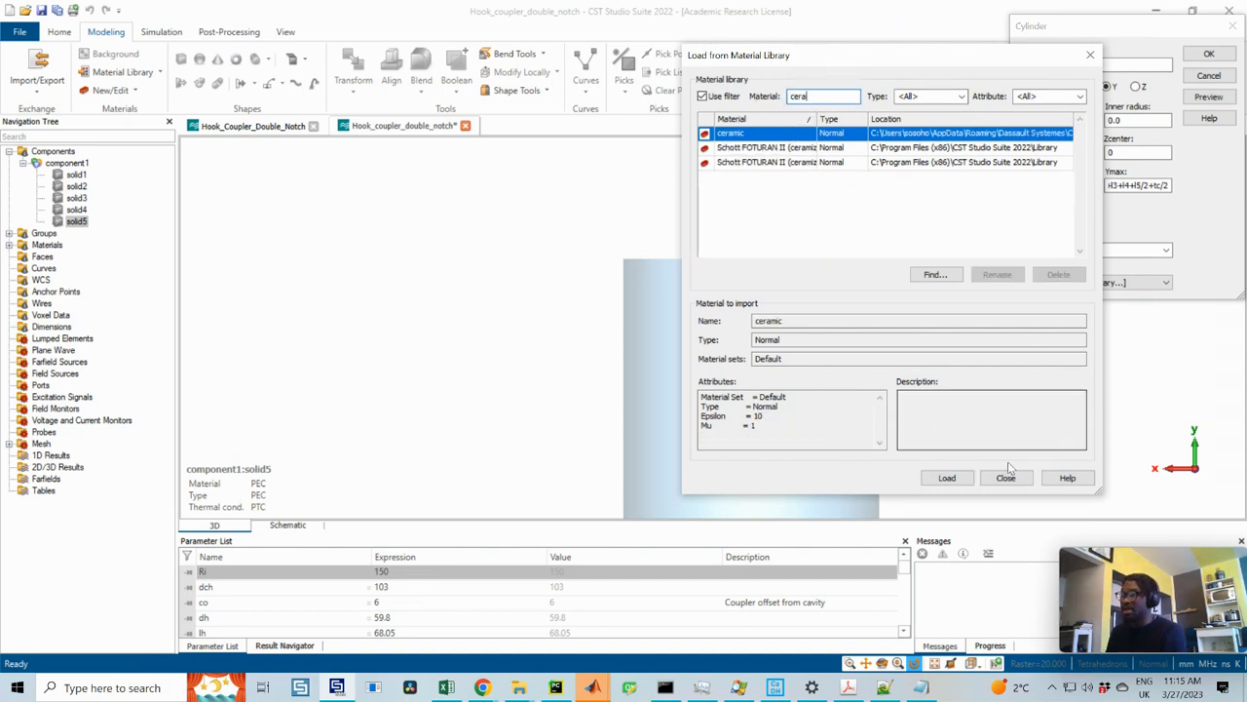
pyautogui.click(947, 478)
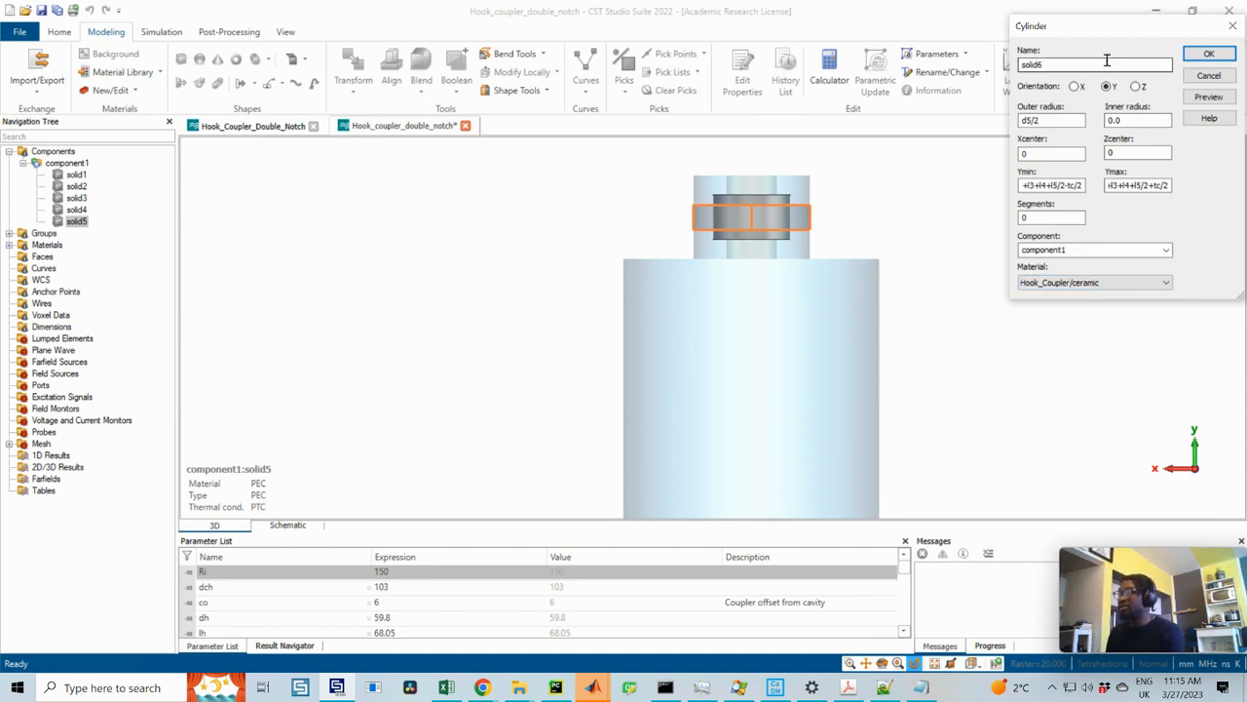
# - Preview and create the solid6 cylinder, resolving its shape intersections with the None to all option
pyautogui.click(1208, 97)
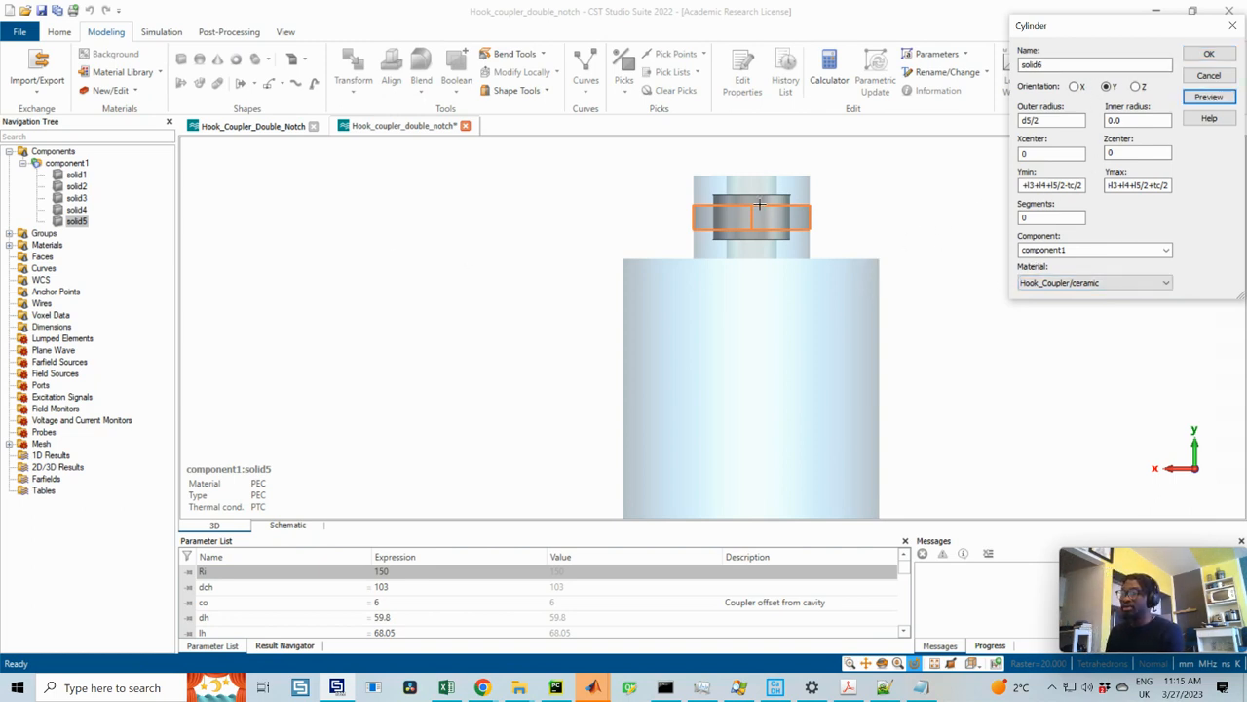
pyautogui.click(1208, 55)
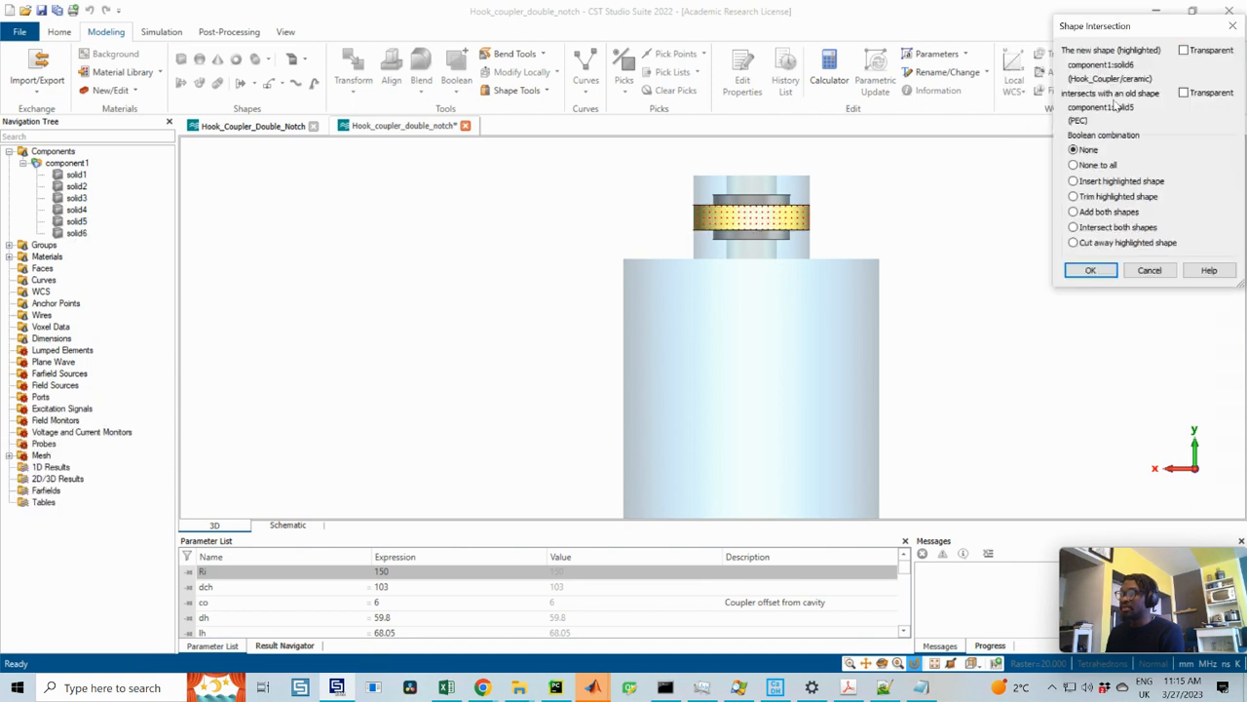
pyautogui.click(1095, 166)
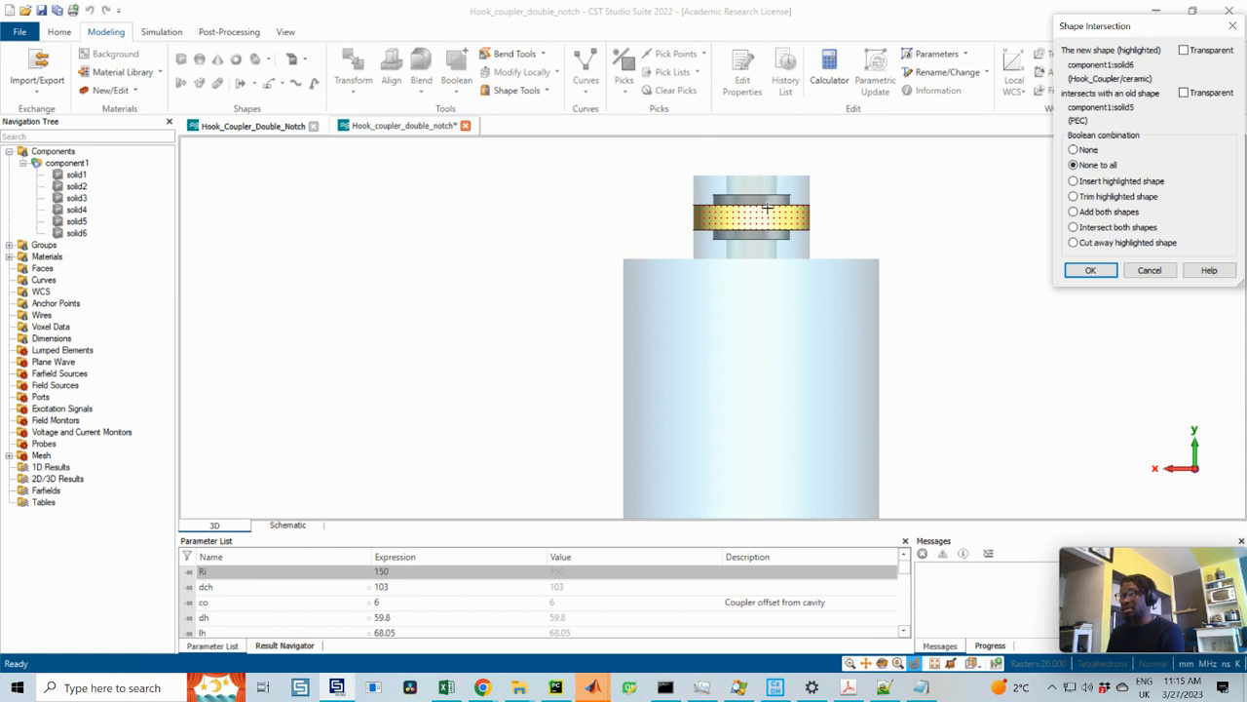
pyautogui.click(1090, 269)
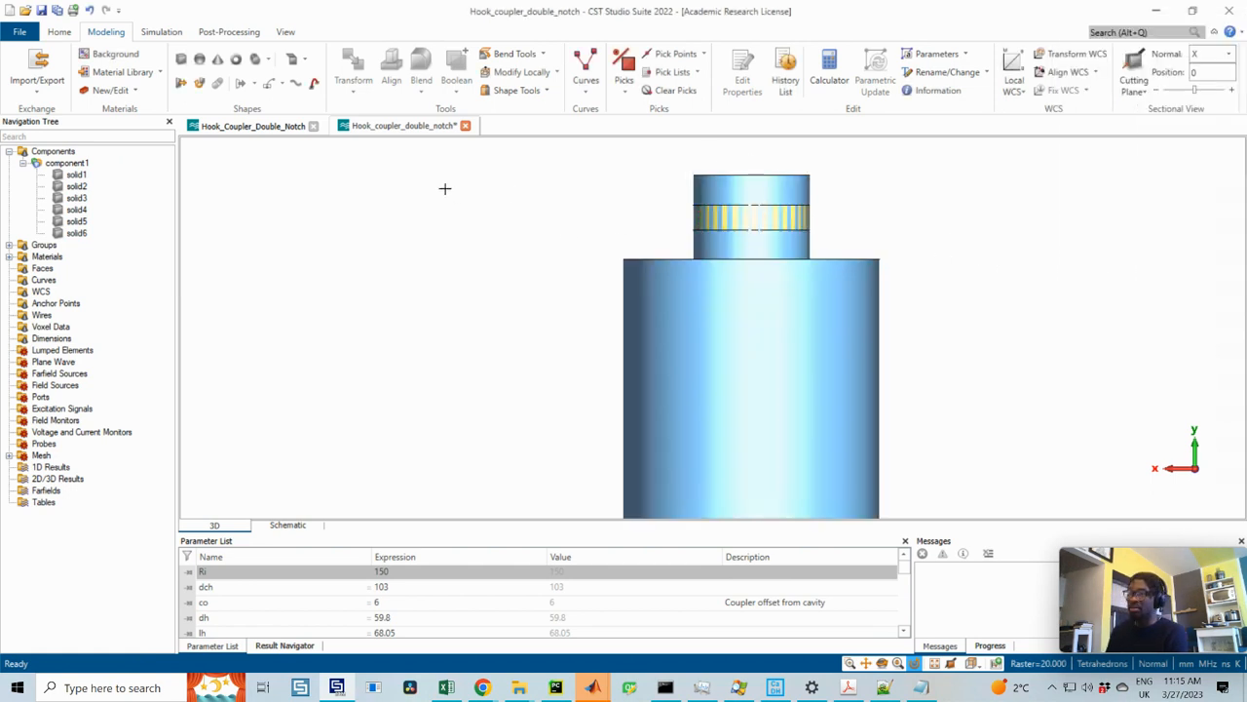
# - Open the properties of the ceramic material in the Hook_Coupler material folder and examine its Epsilon value
pyautogui.click(9, 244)
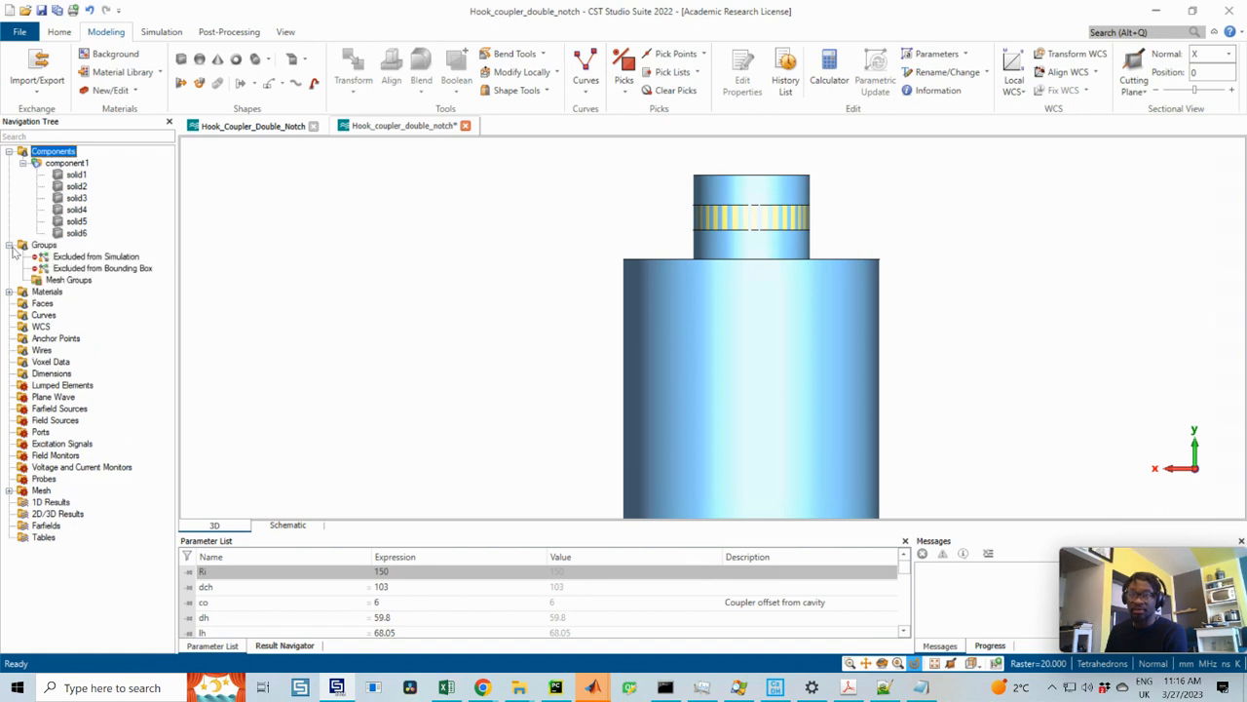
pyautogui.click(9, 245)
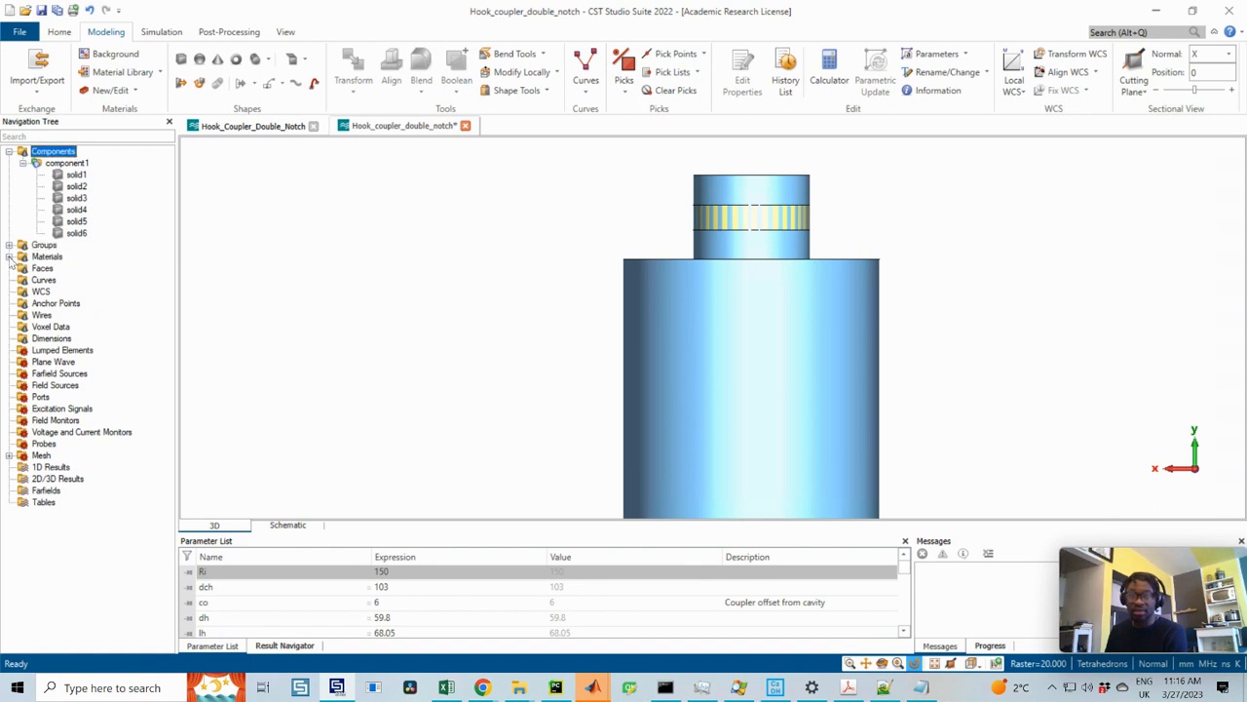
pyautogui.click(9, 256)
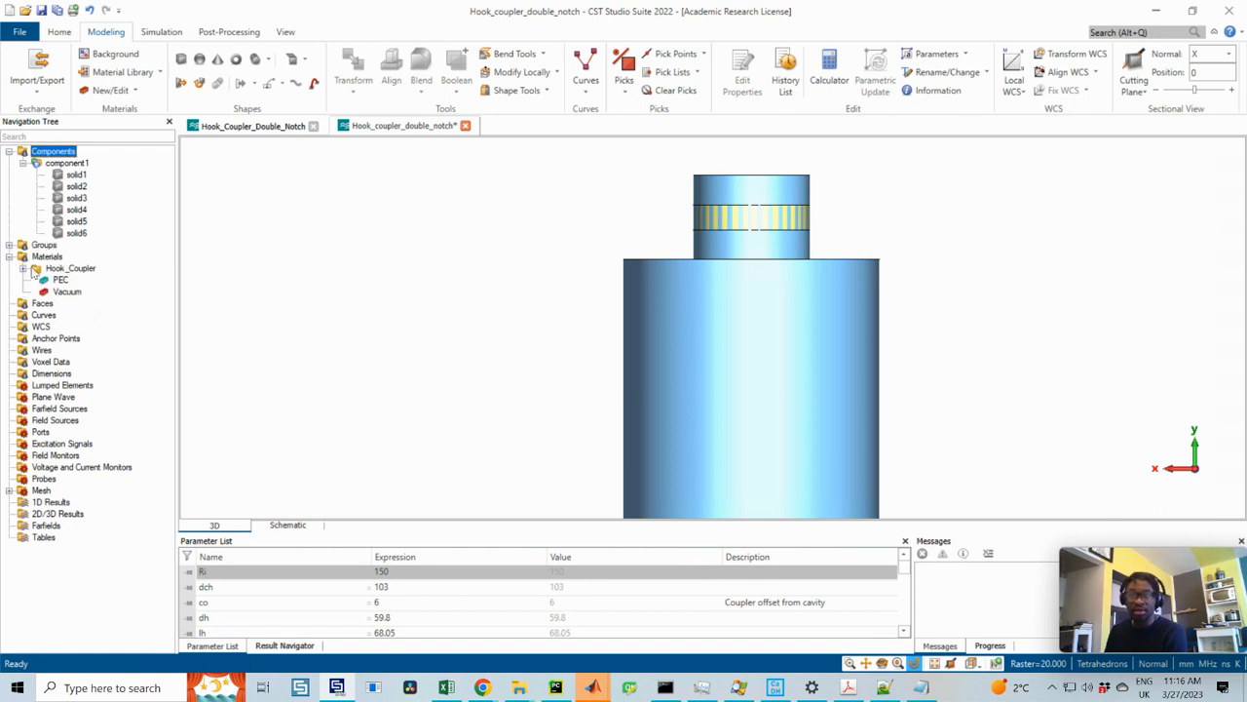
pyautogui.click(23, 270)
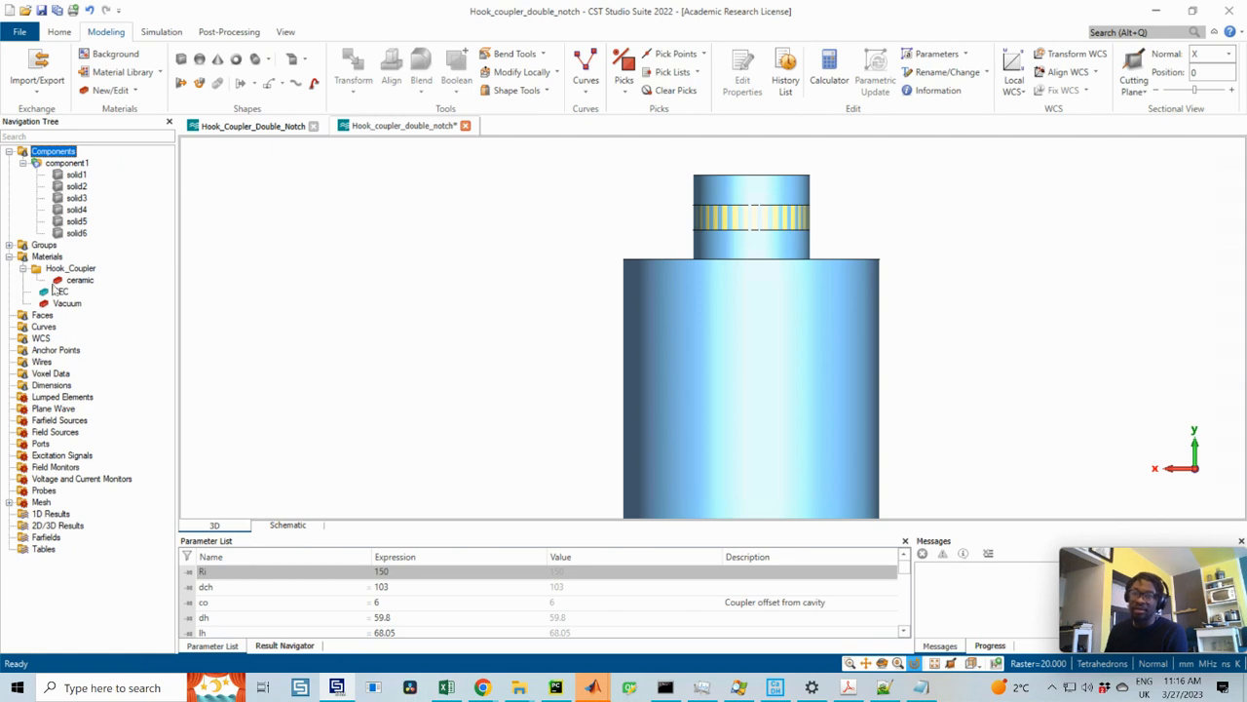
pyautogui.moveTo(70, 283)
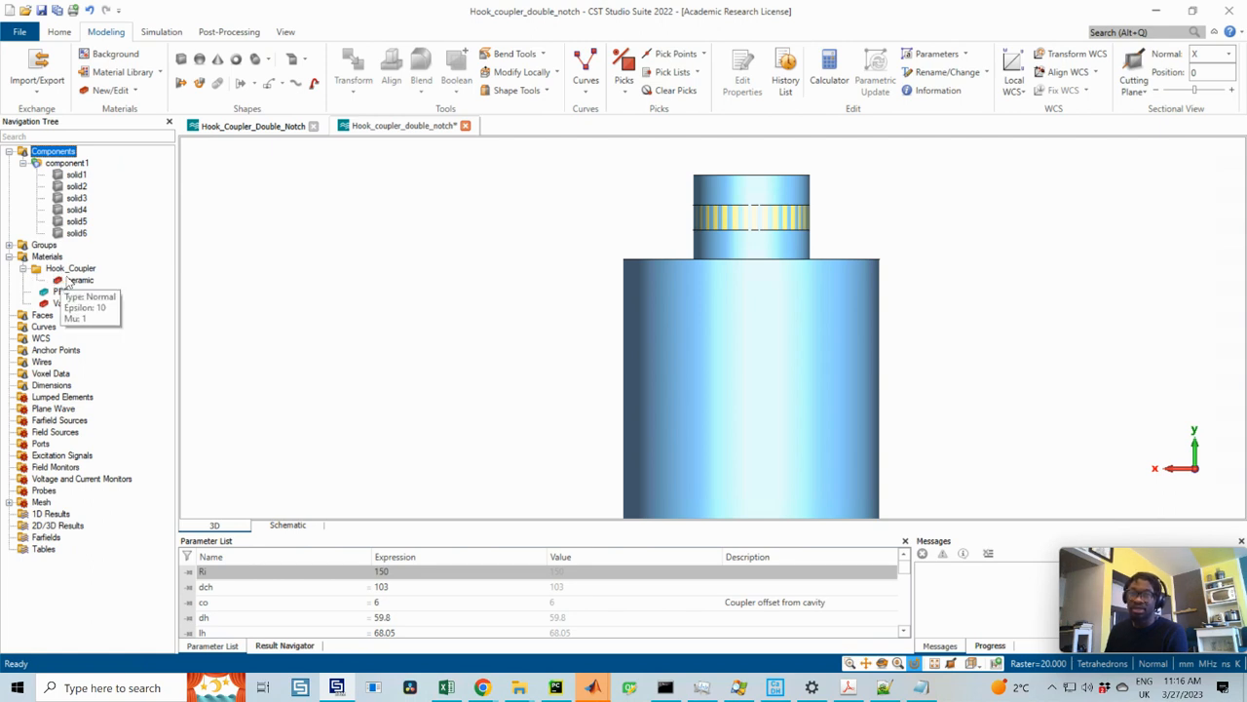
pyautogui.doubleClick(70, 283)
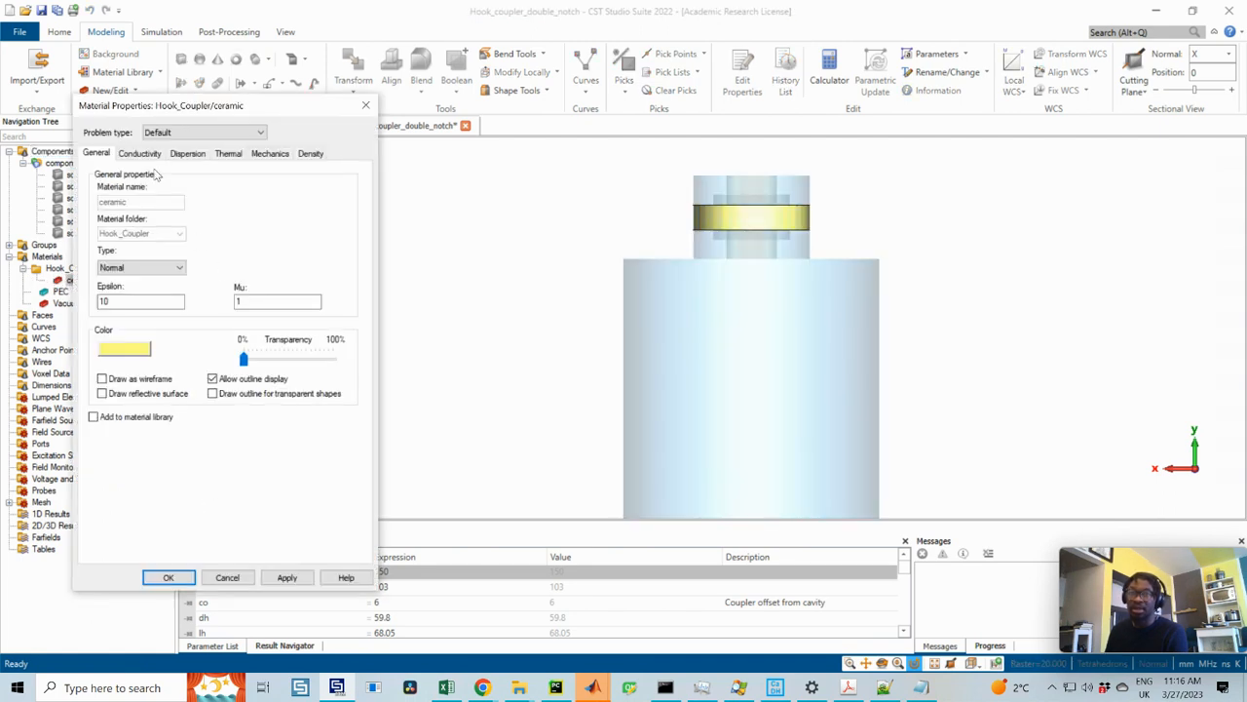
pyautogui.moveTo(149, 110); pyautogui.dragTo(563, 73)
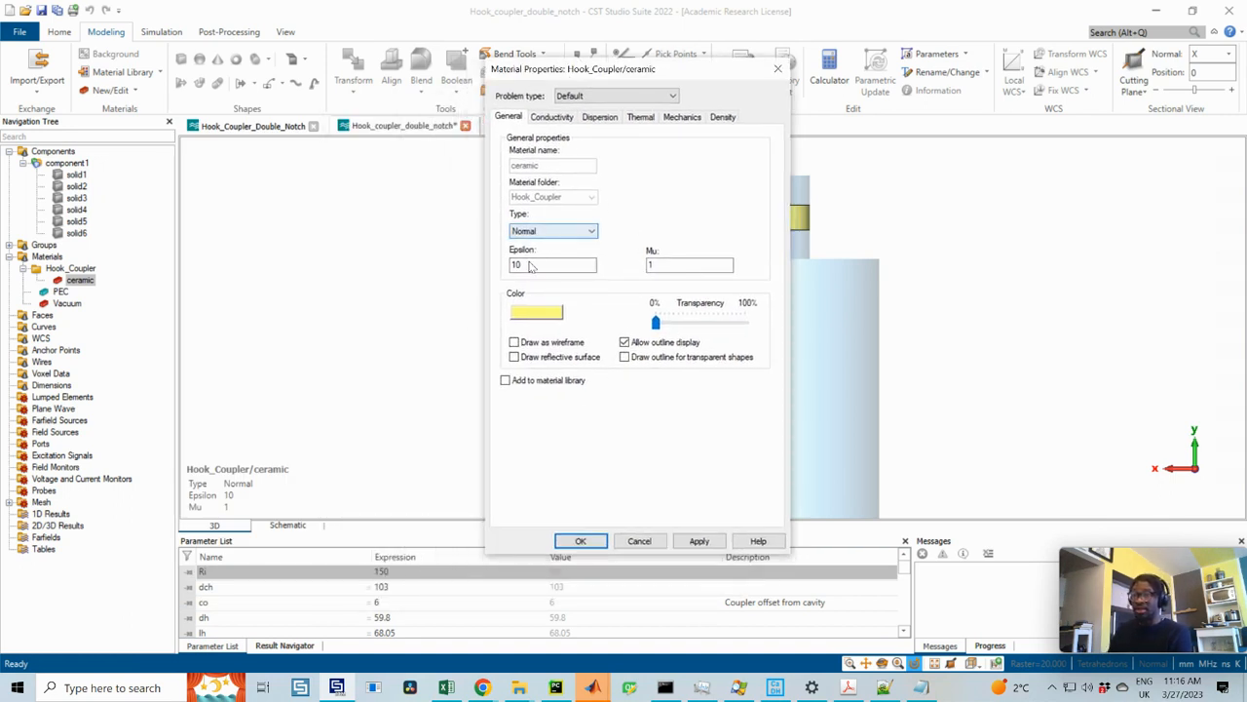
pyautogui.moveTo(531, 264); pyautogui.dragTo(484, 263)
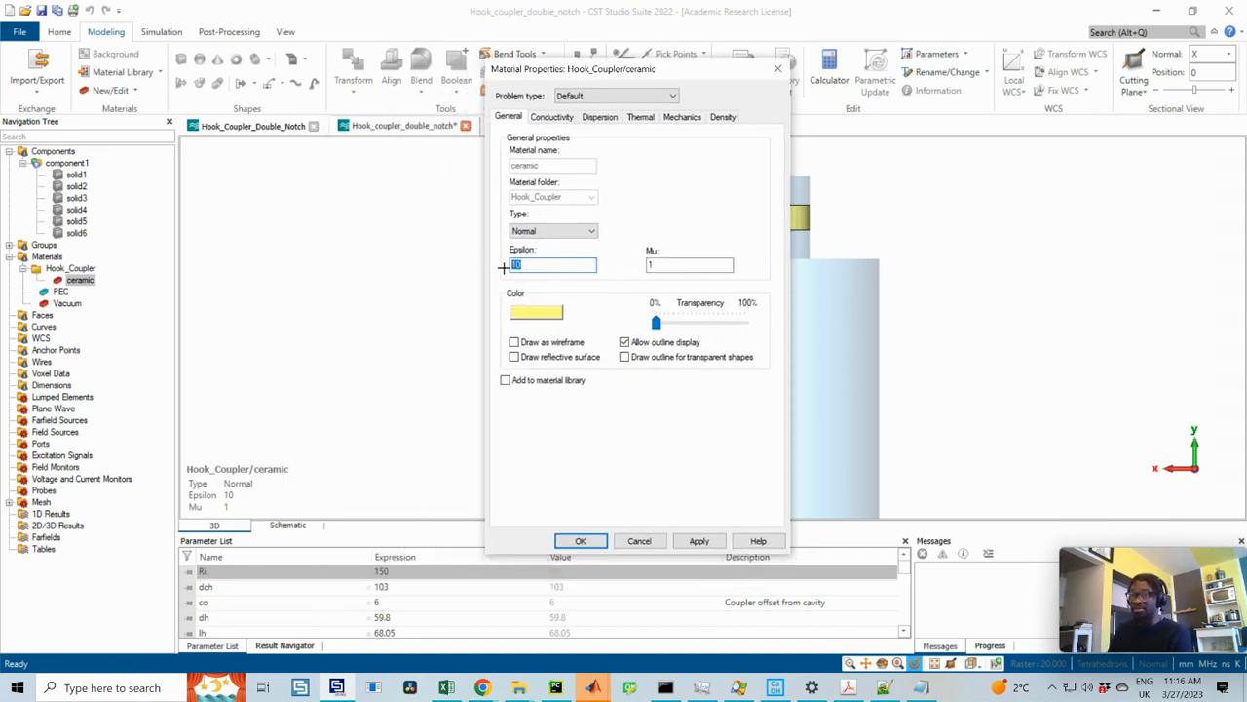
pyautogui.click(562, 266)
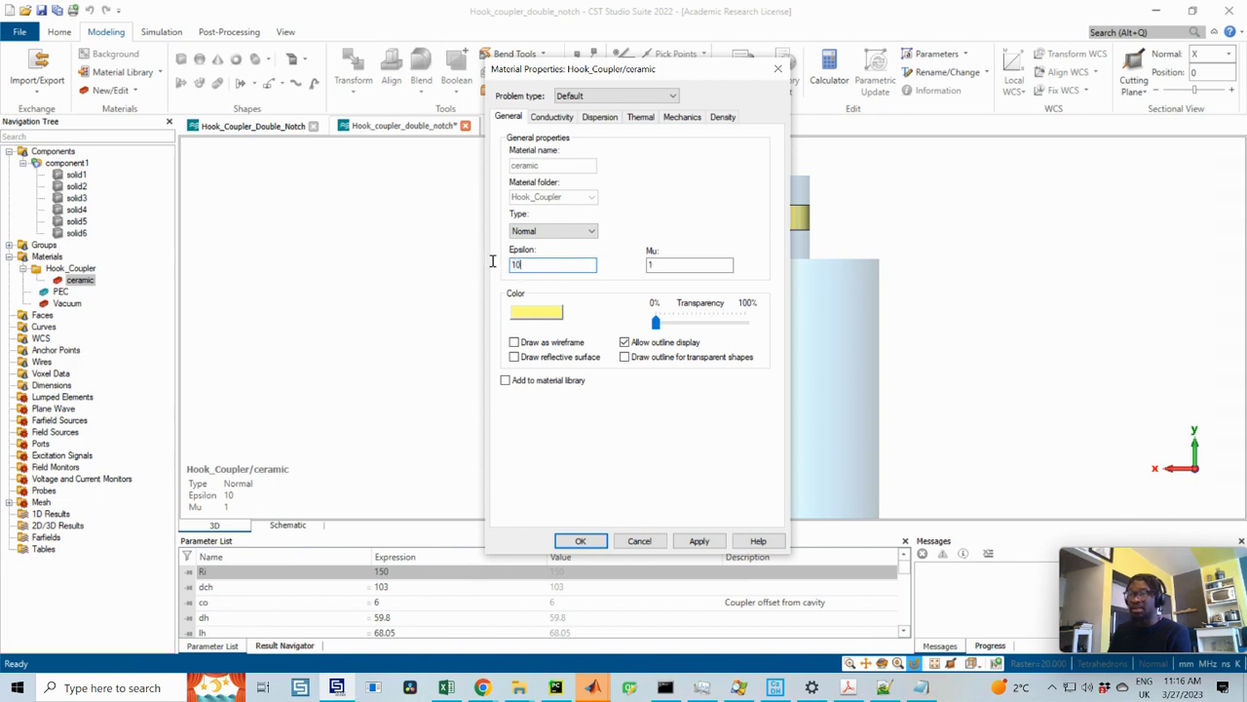
# - Review the ceramic's conductivity, dispersion, thermal, mechanics and density settings, recheck Epsilon, and close its properties without changes
pyautogui.click(552, 118)
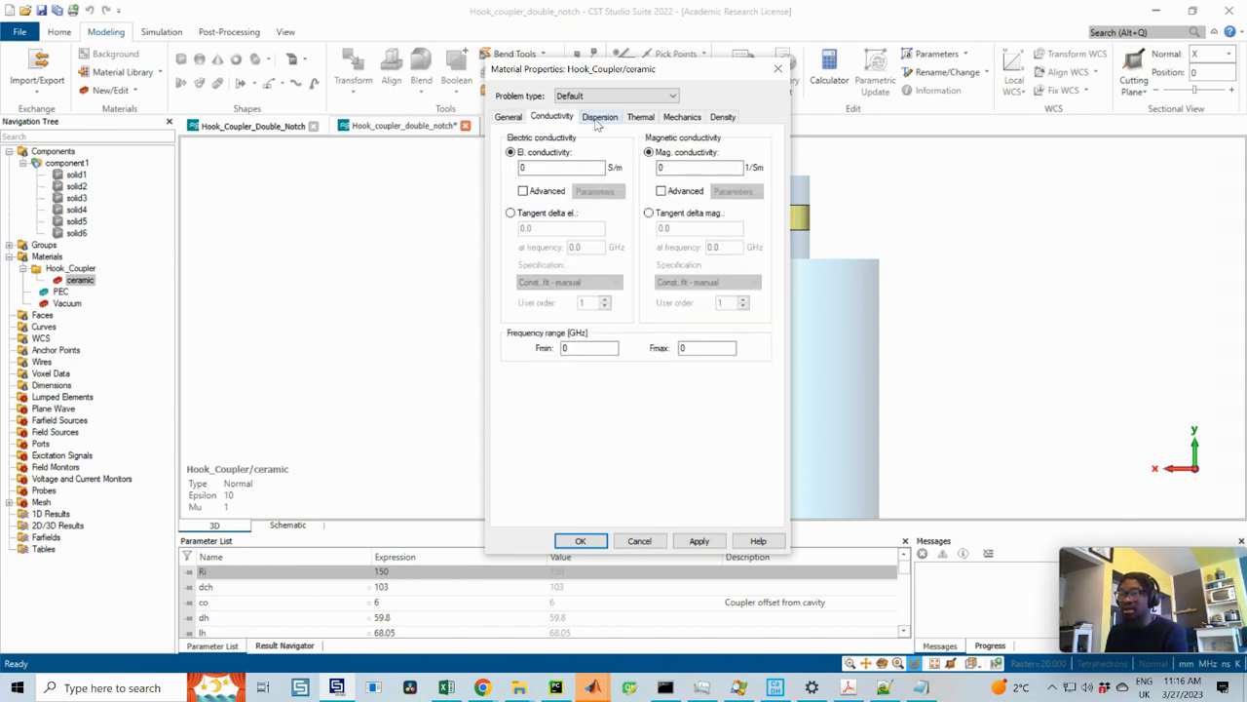
pyautogui.click(599, 118)
pyautogui.click(640, 118)
pyautogui.click(682, 118)
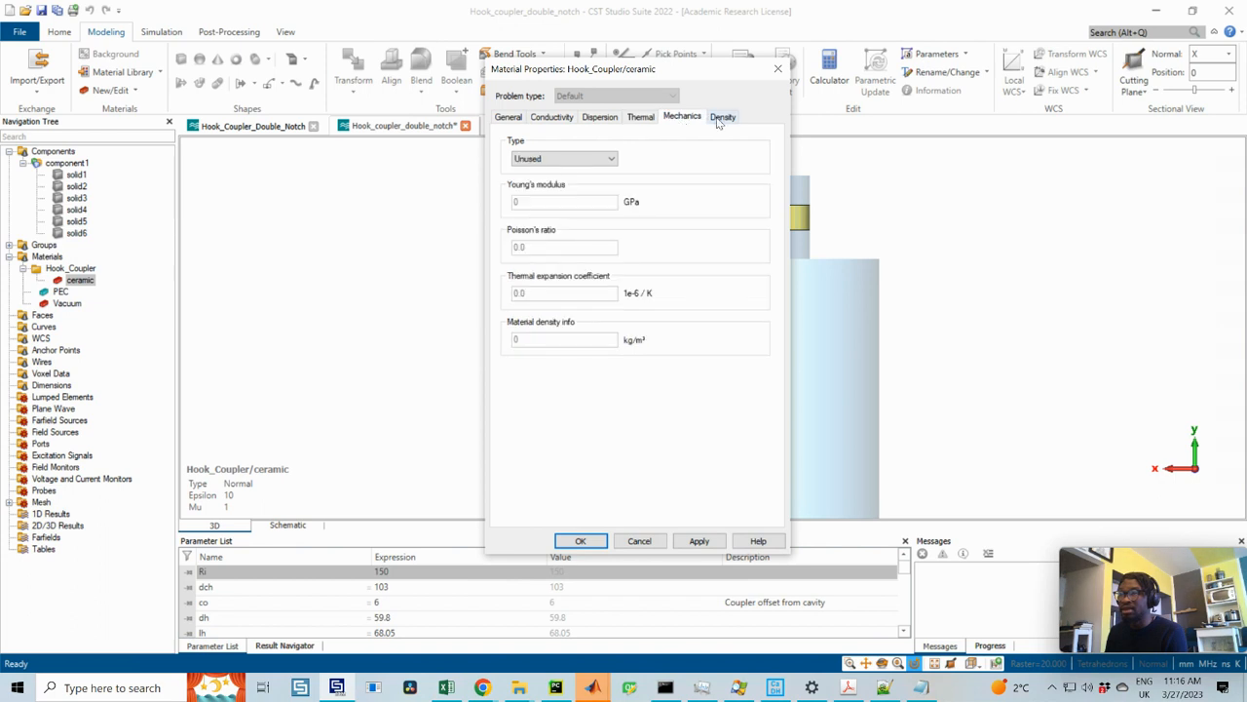
pyautogui.click(722, 117)
pyautogui.click(508, 117)
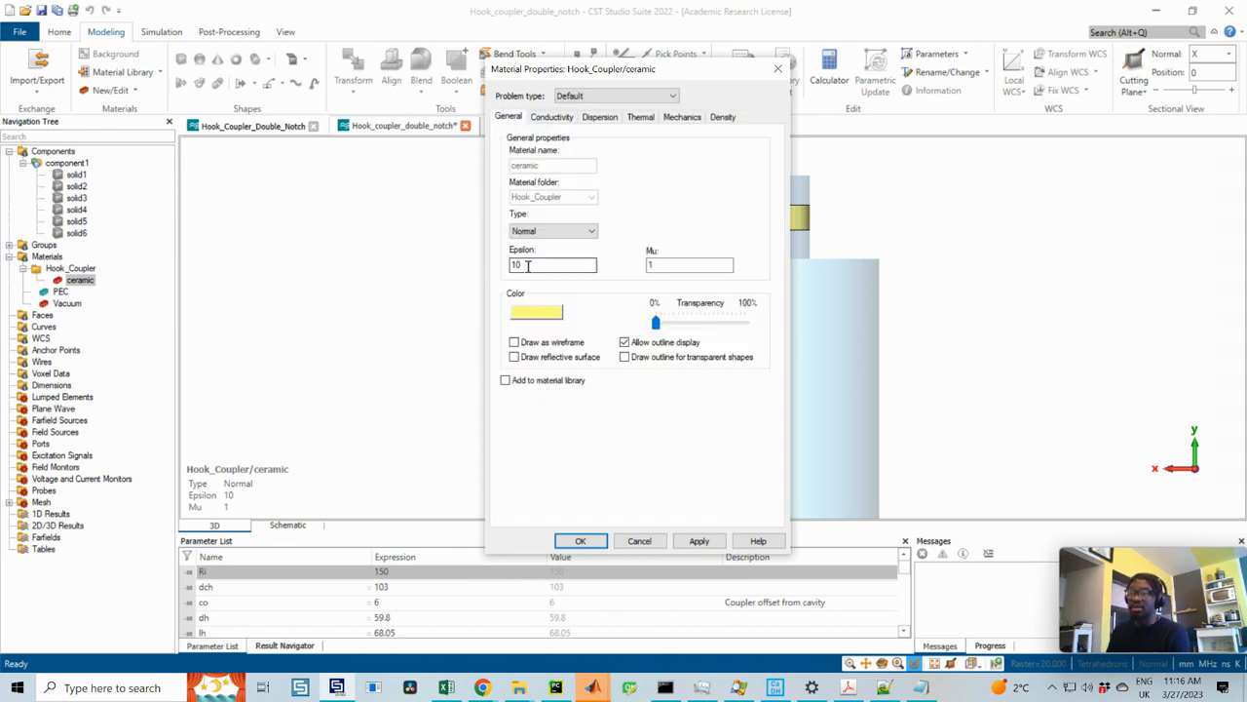
pyautogui.click(527, 266)
pyautogui.doubleClick(520, 265)
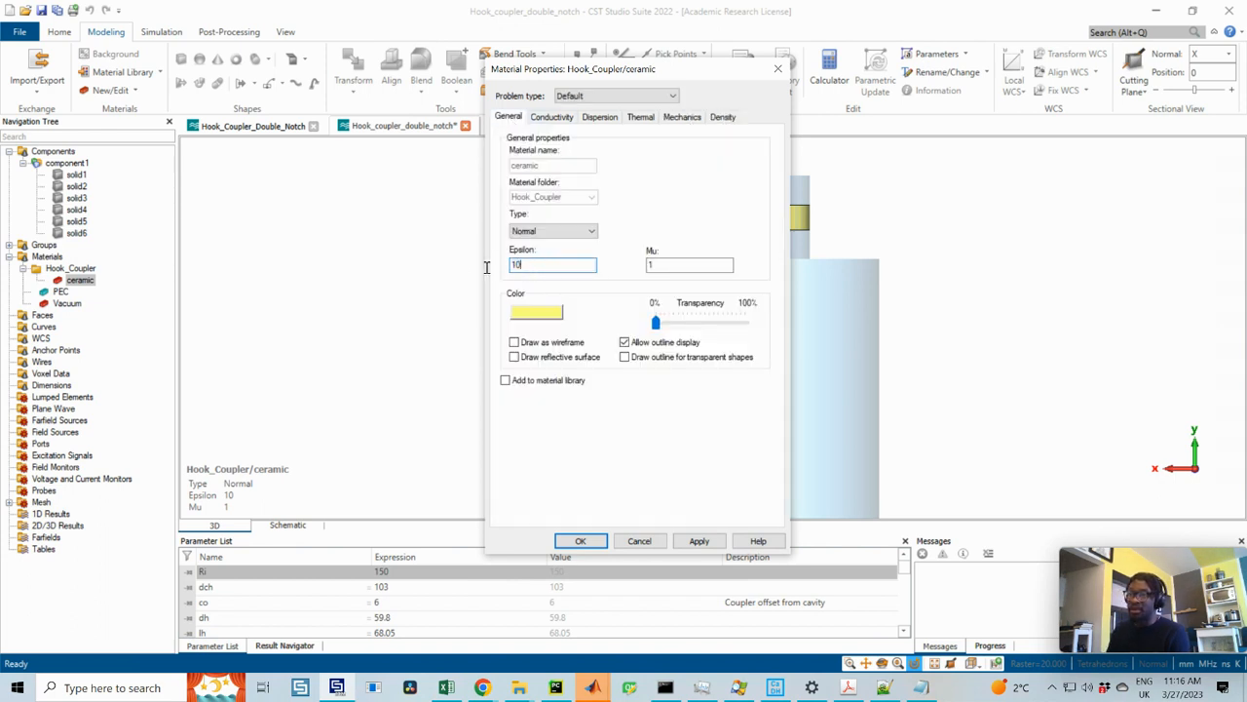
pyautogui.moveTo(487, 267); pyautogui.dragTo(472, 268)
pyautogui.moveTo(565, 266); pyautogui.dragTo(495, 266)
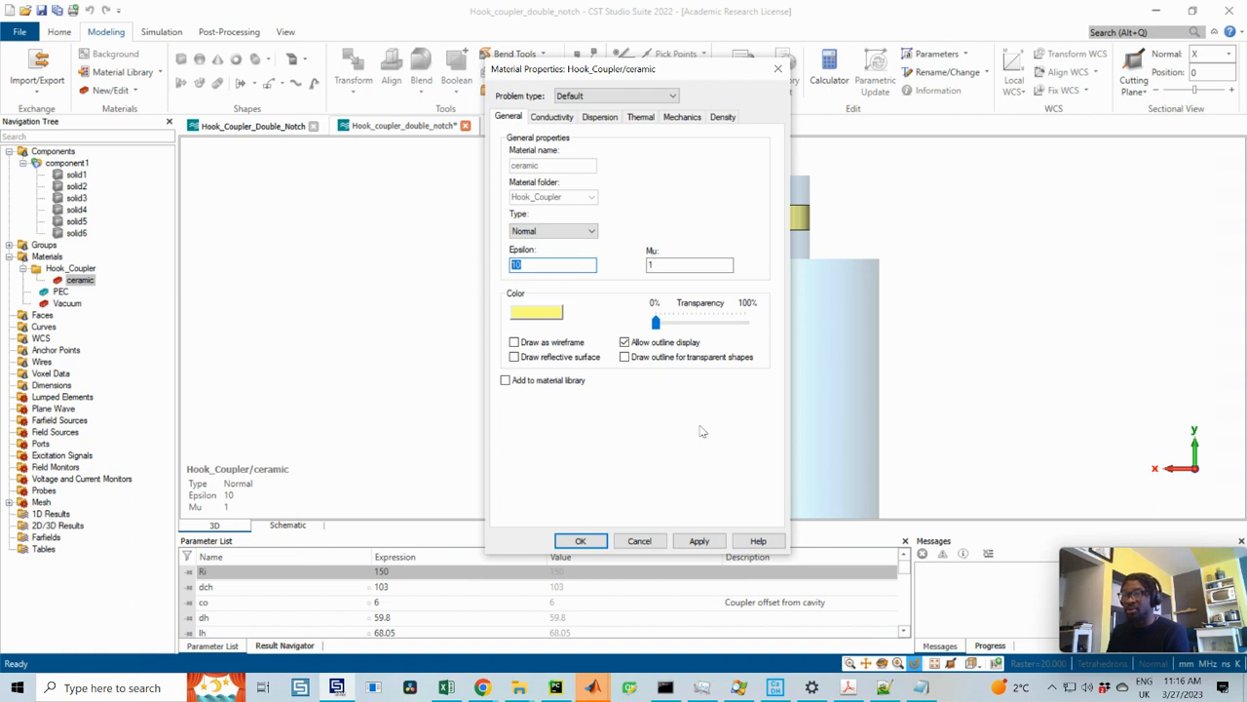
pyautogui.click(777, 68)
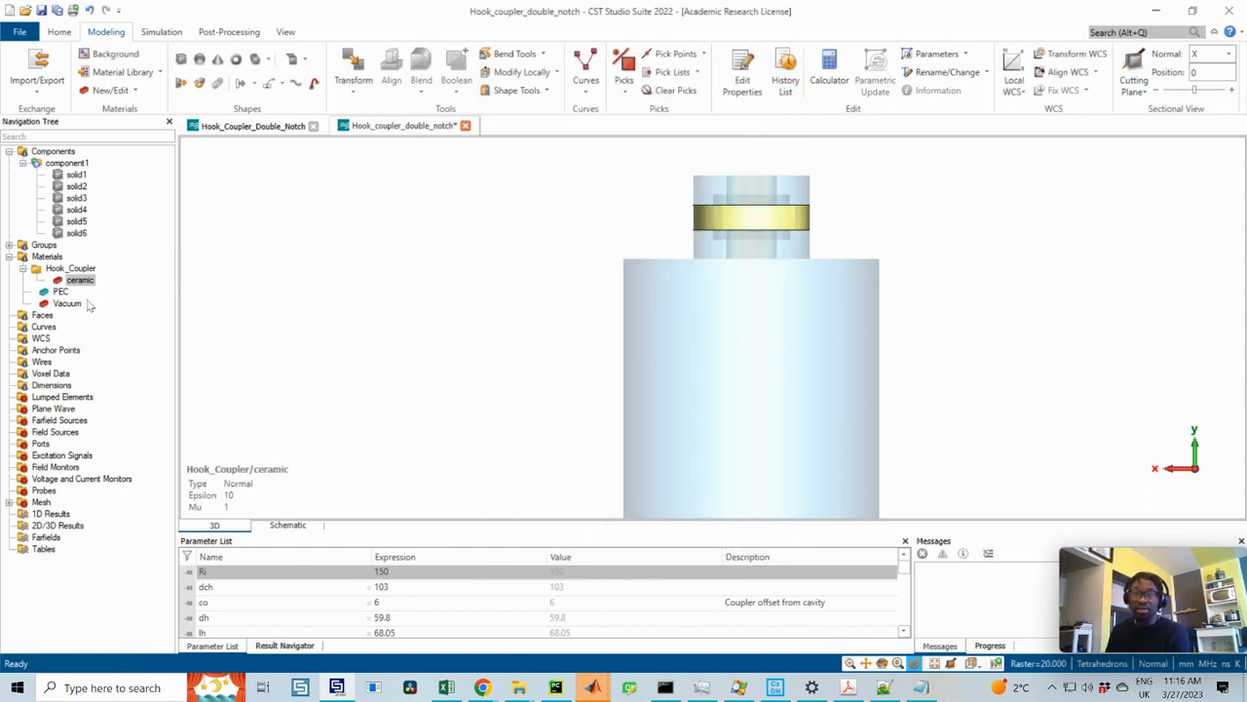
# - Start defining a new material in the project's Materials folder
pyautogui.click(46, 257)
pyautogui.rightClick(47, 257)
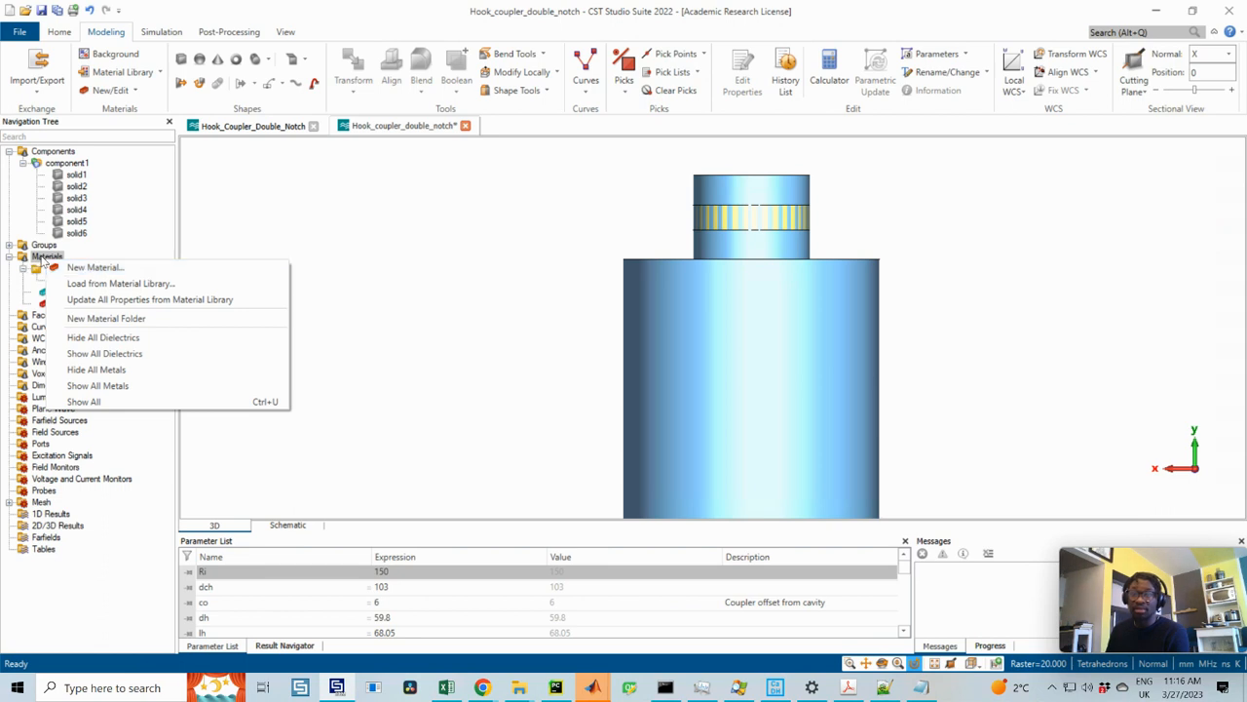
pyautogui.click(44, 259)
pyautogui.rightClick(45, 261)
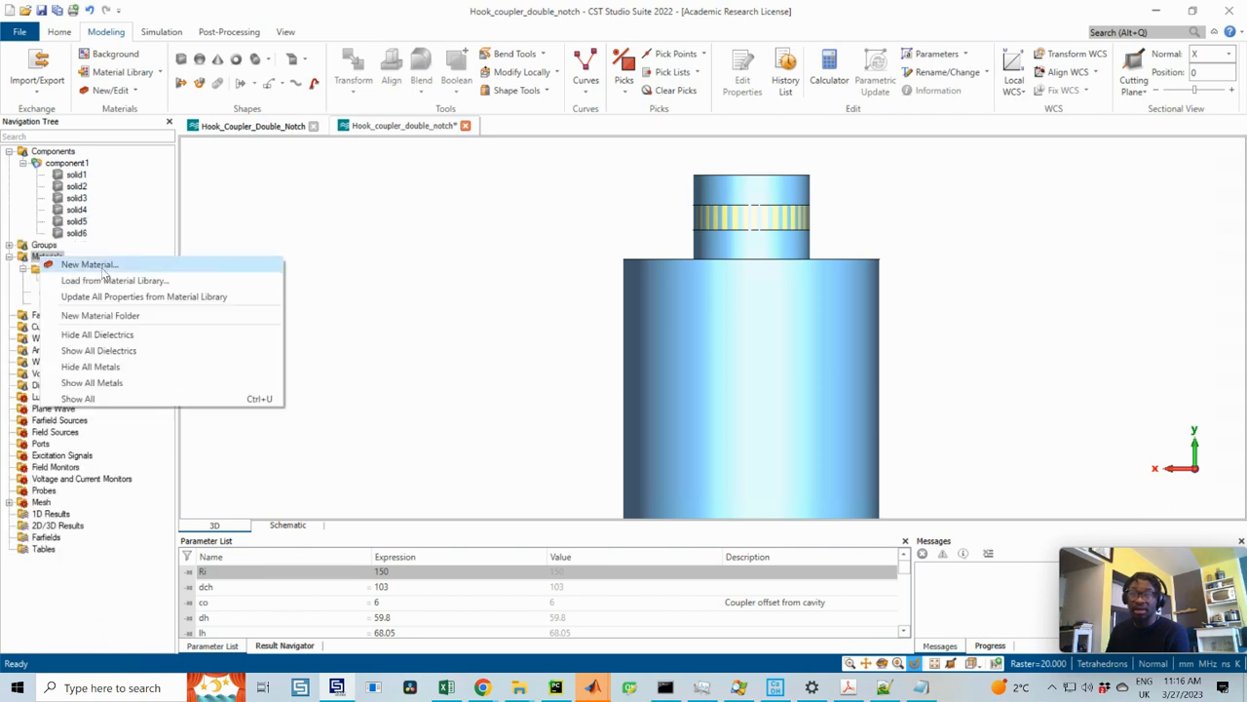
pyautogui.click(102, 265)
pyautogui.moveTo(198, 106); pyautogui.dragTo(817, 103)
# - Look through the new material's type, colour and conductivity options without changing them
pyautogui.click(731, 300)
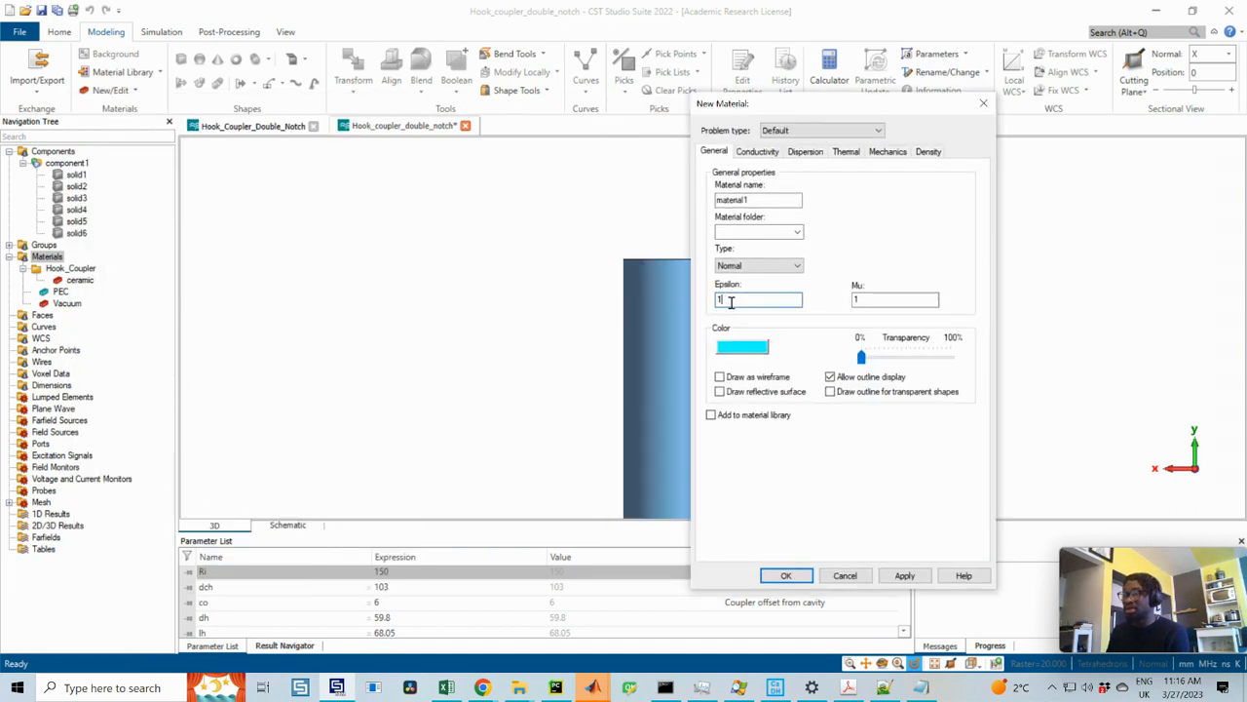
pyautogui.click(767, 265)
pyautogui.click(766, 265)
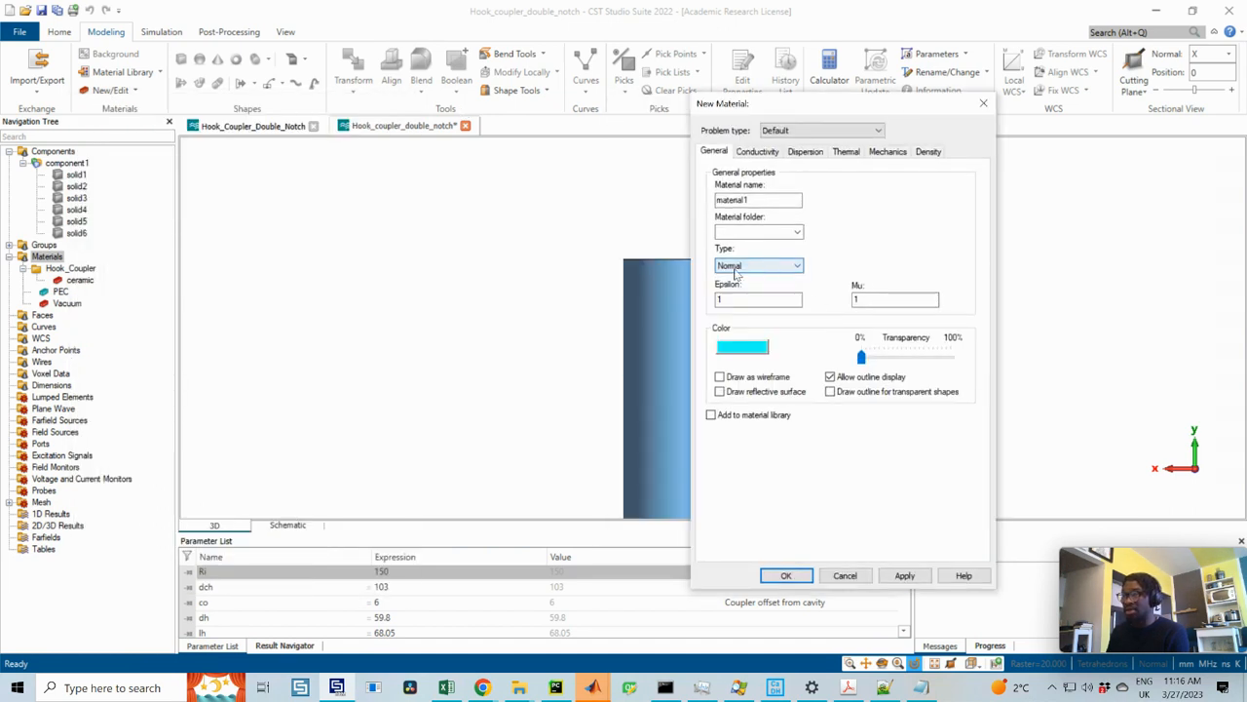
pyautogui.click(743, 348)
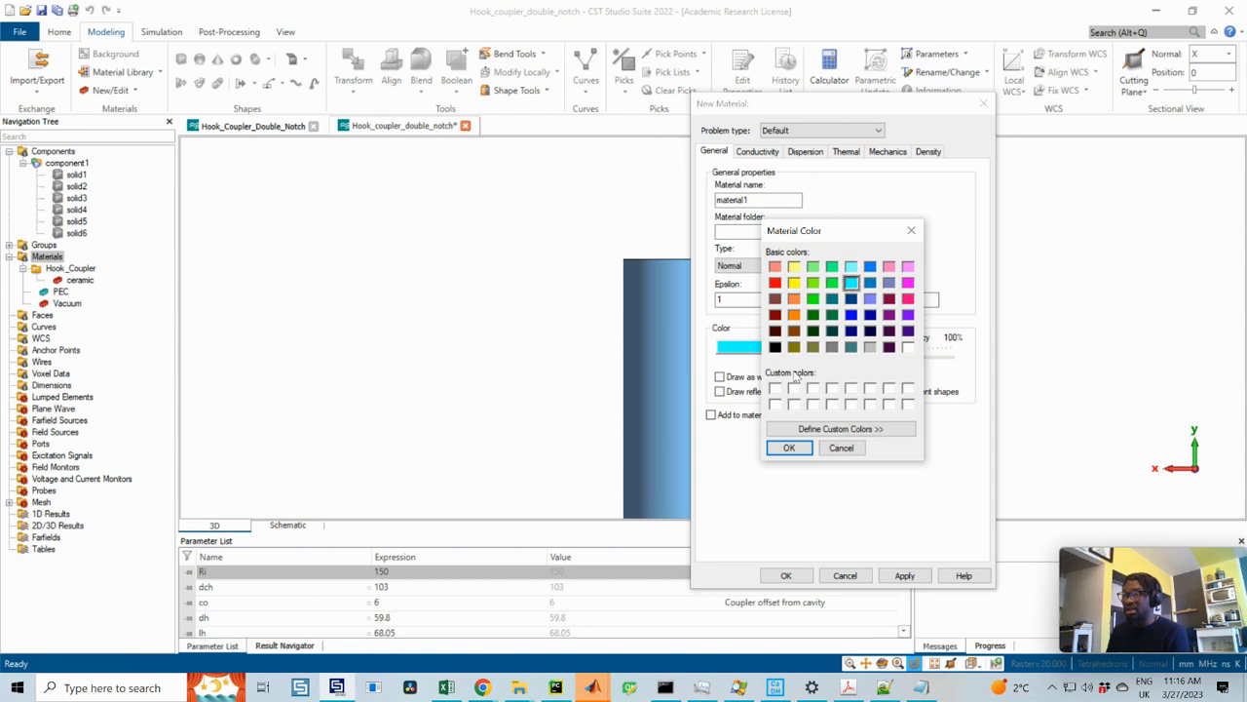
pyautogui.click(908, 231)
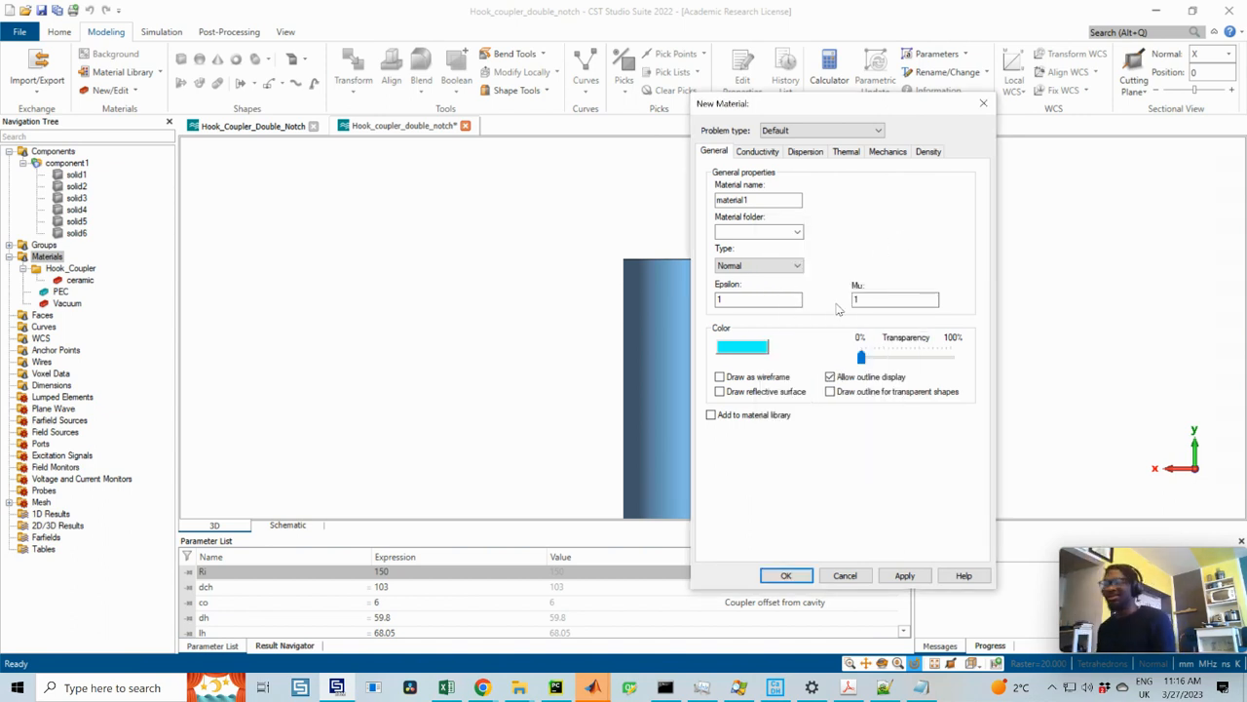
pyautogui.click(761, 156)
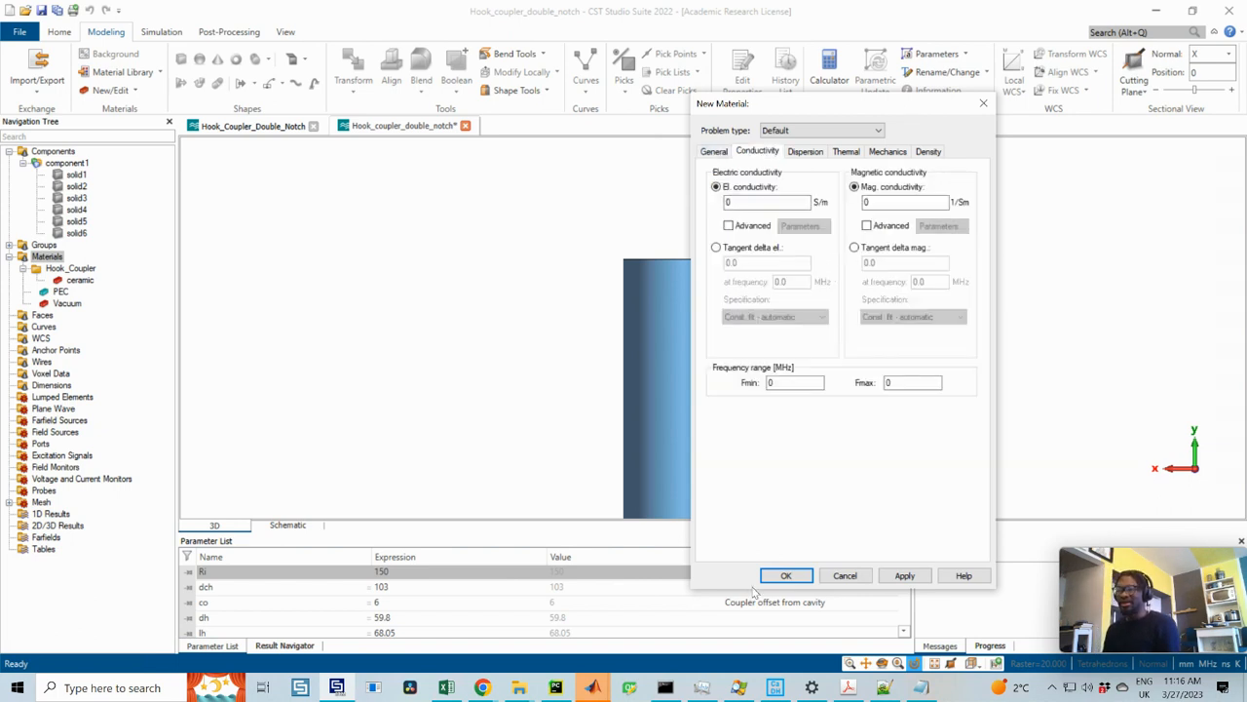
pyautogui.click(714, 152)
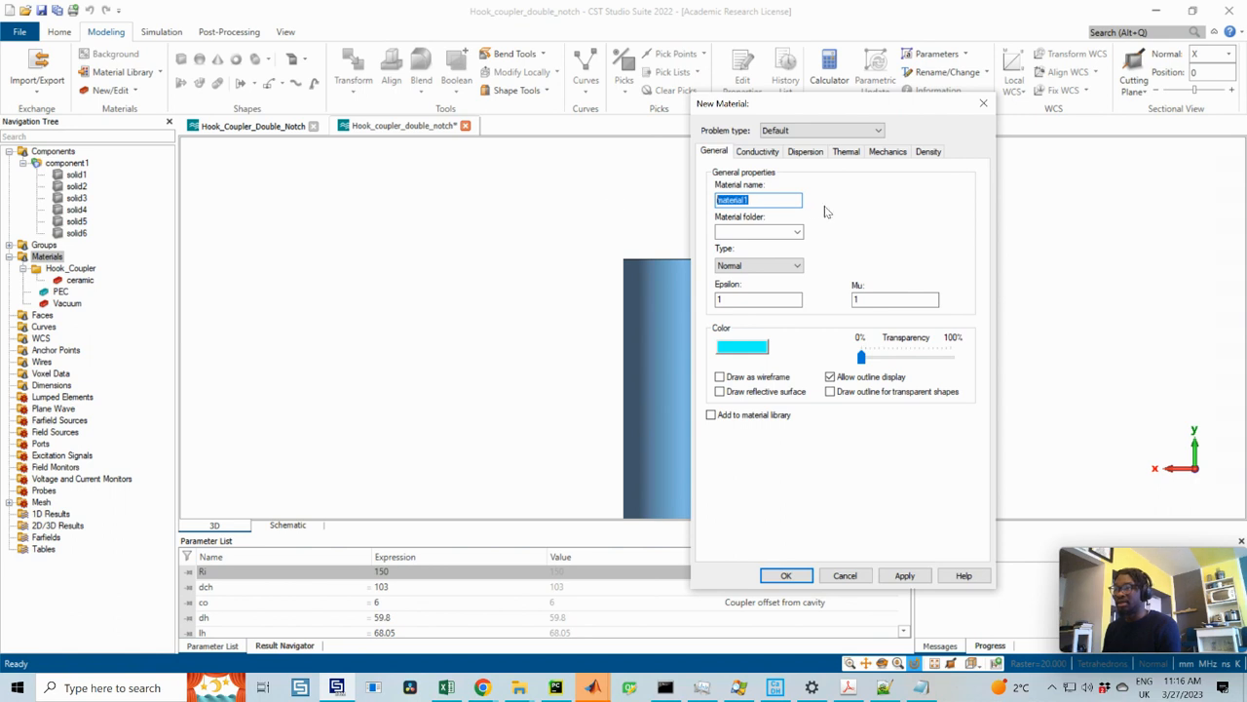
# - Define a new Normal material named ceramic outside any folder, with Epsilon 10 and a yellow colour
pyautogui.click(797, 232)
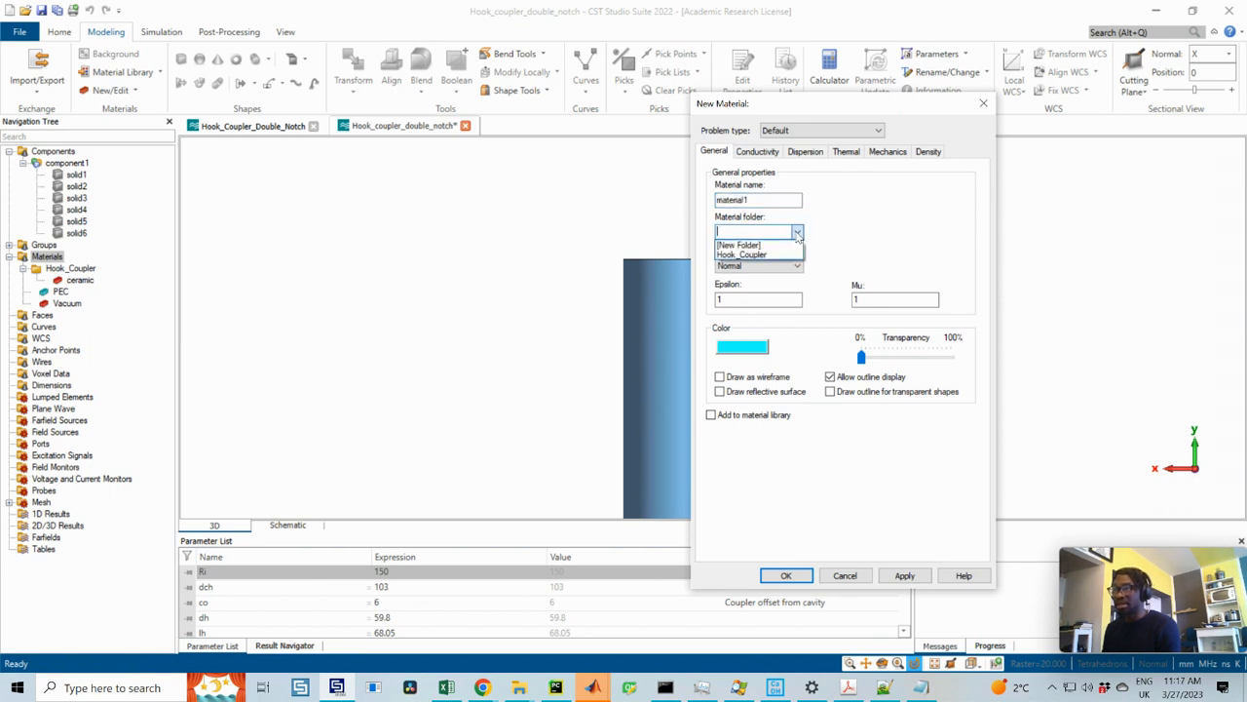
pyautogui.click(718, 234)
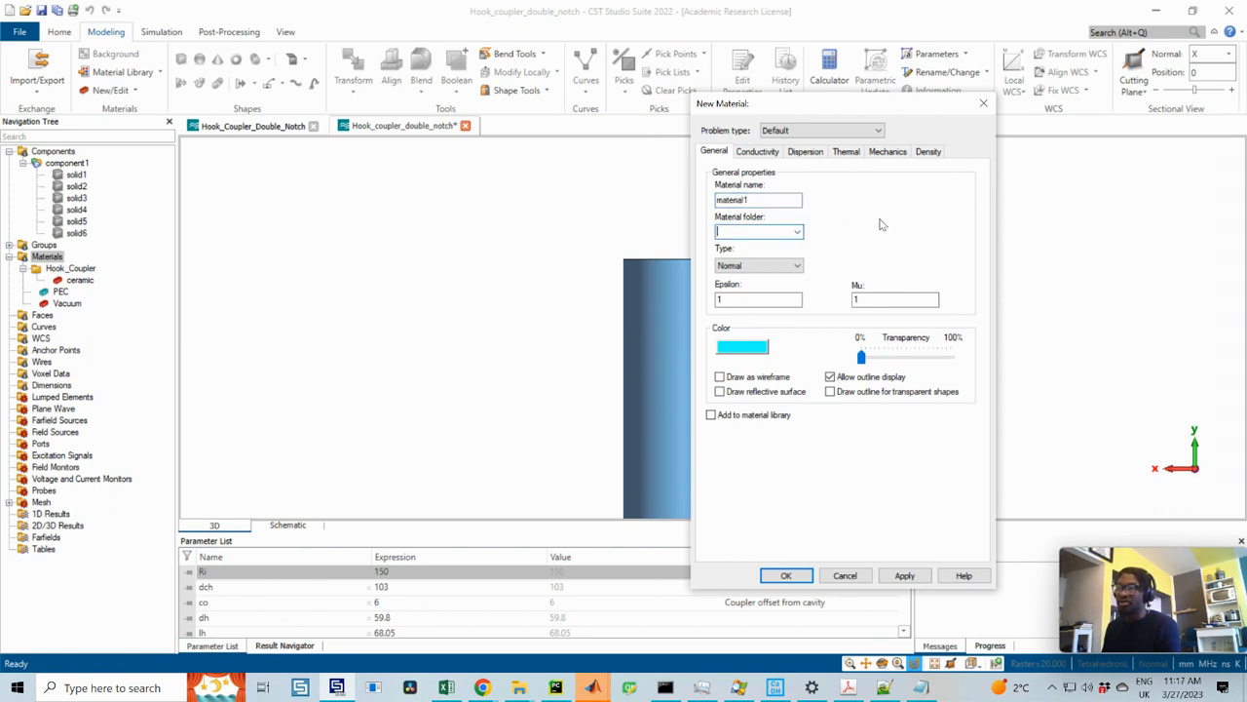
pyautogui.doubleClick(767, 200)
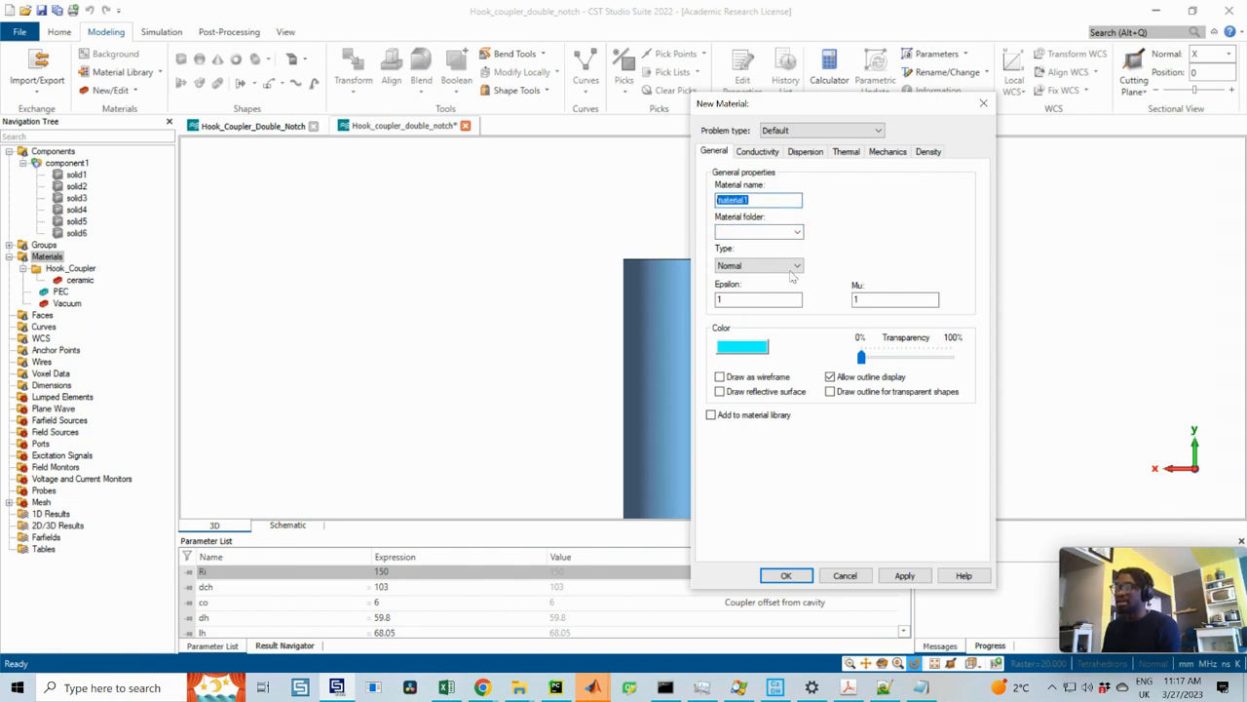
pyautogui.click(738, 300)
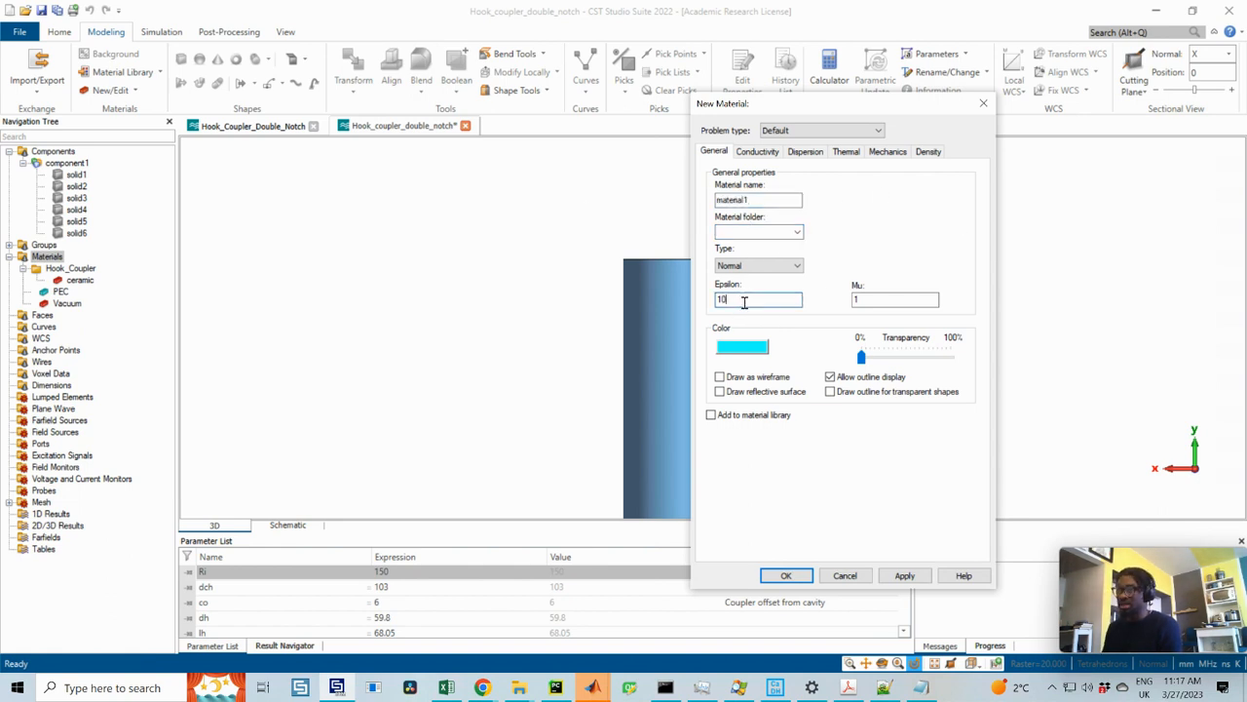
pyautogui.click(757, 348)
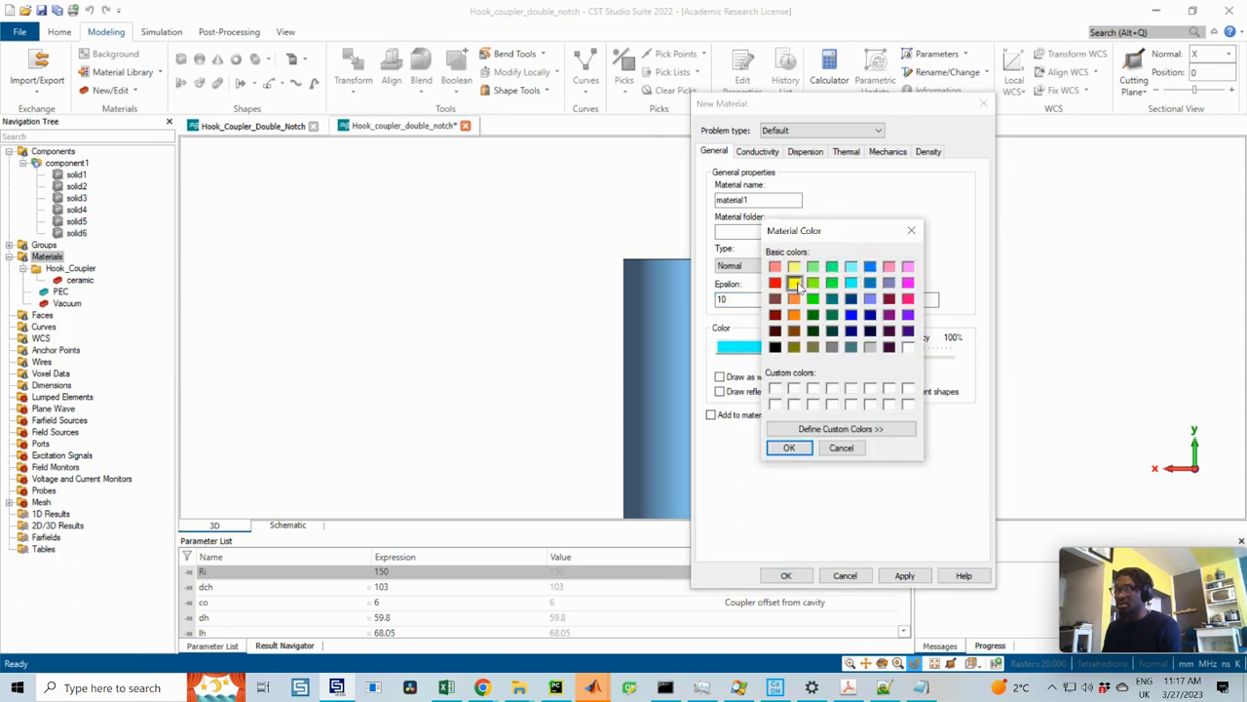
pyautogui.click(799, 448)
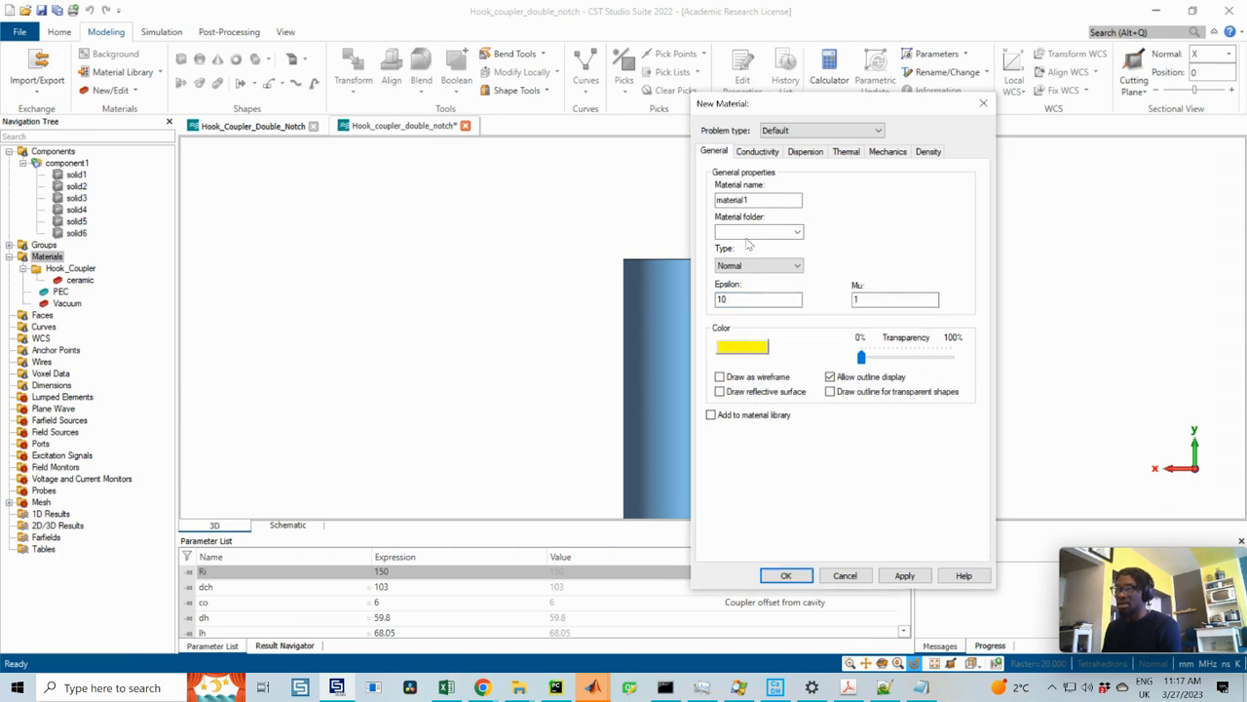
pyautogui.write('ceramic')
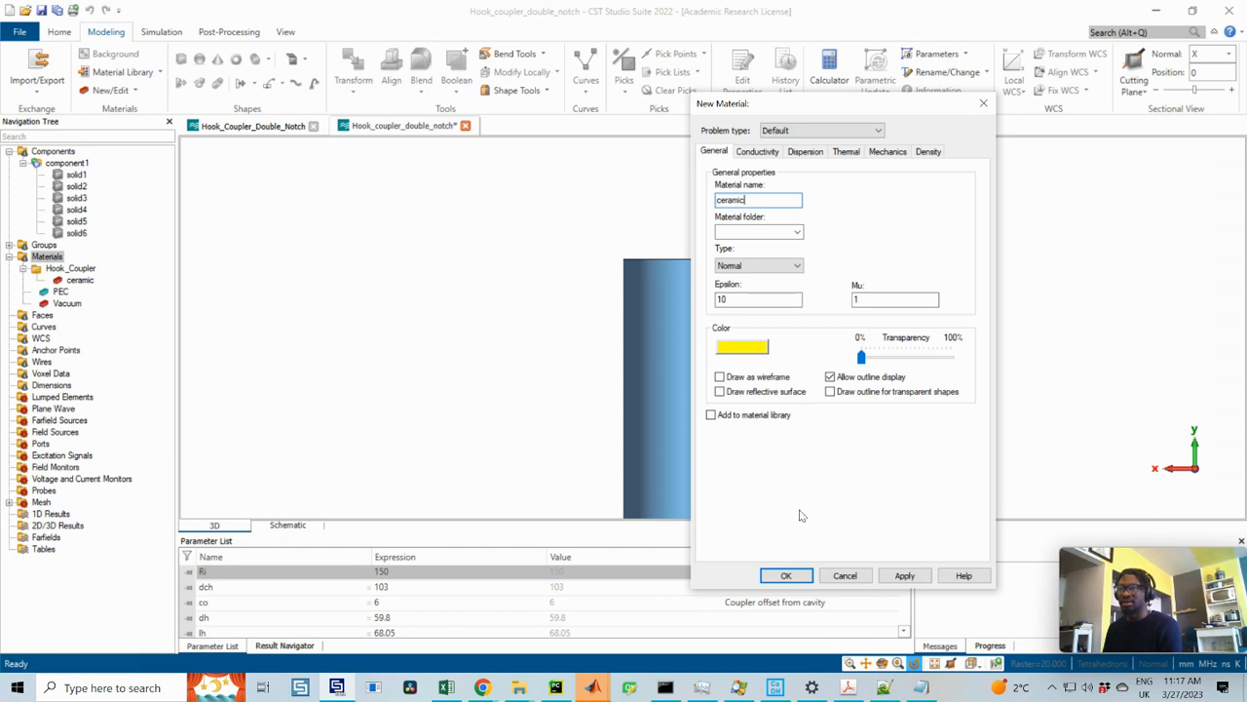
pyautogui.click(786, 576)
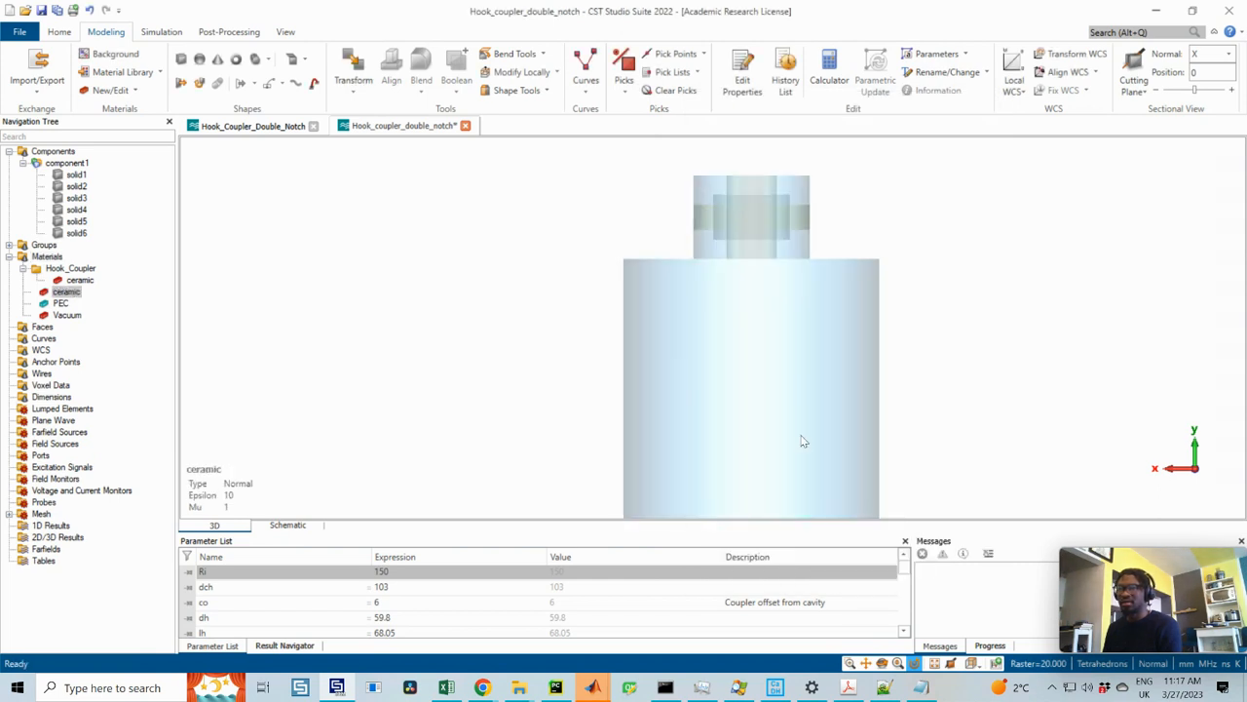
# - Delete the duplicate ceramic material that sits outside the Hook_Coupler folder
pyautogui.rightClick(68, 293)
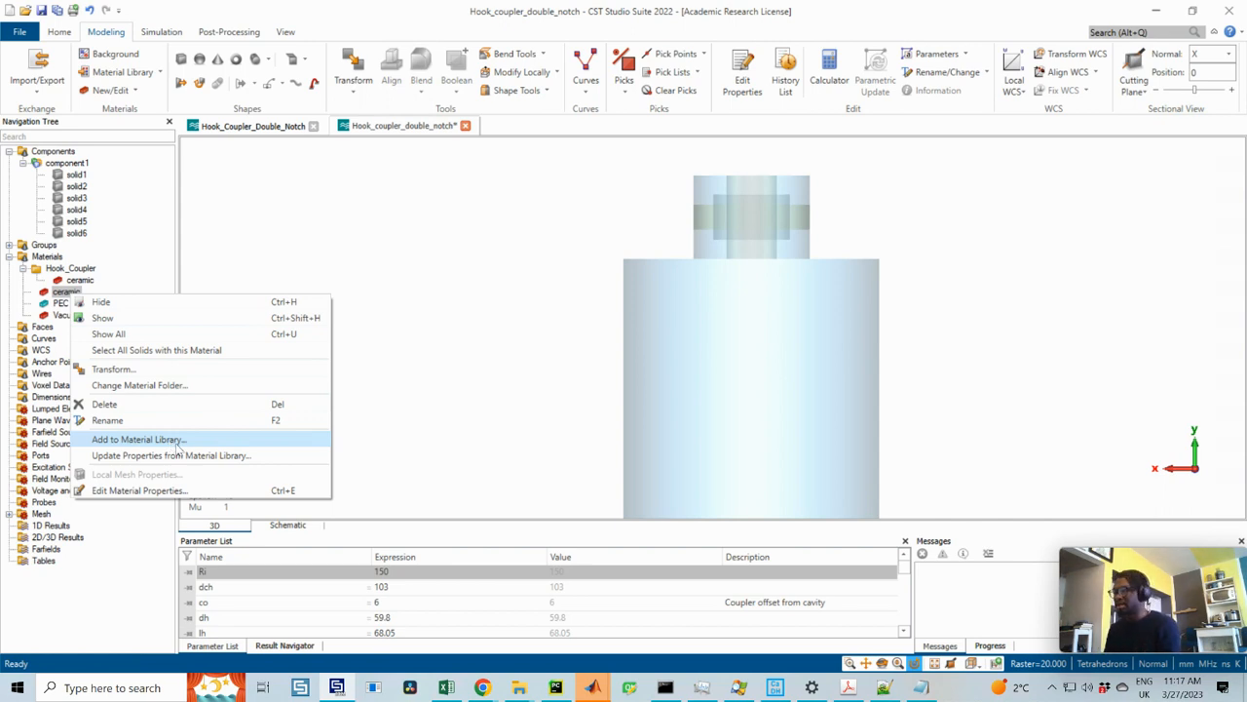
pyautogui.click(86, 280)
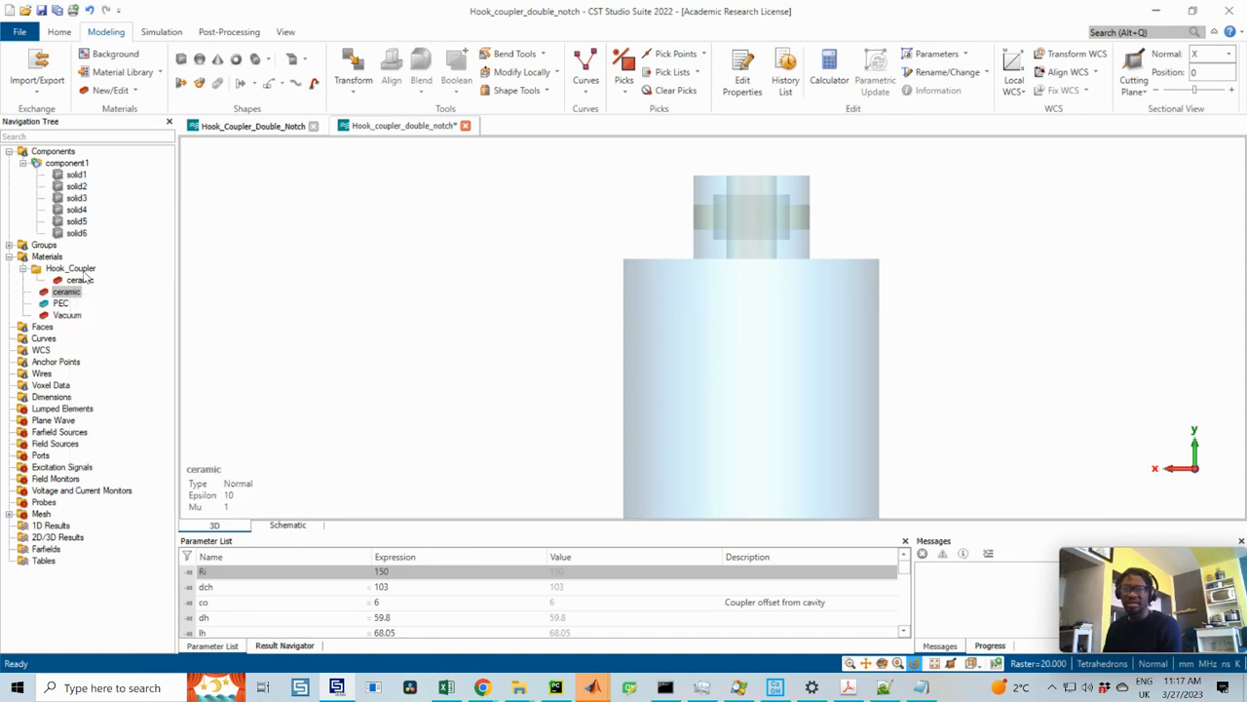
pyautogui.click(86, 280)
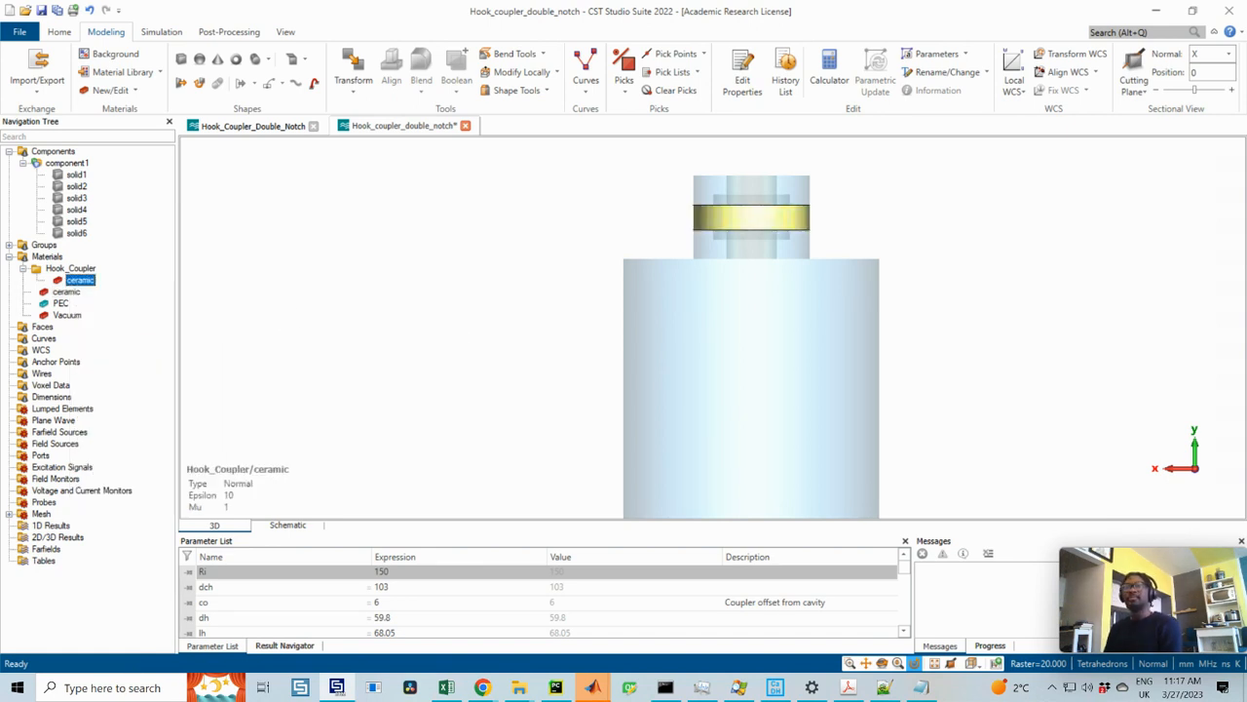
pyautogui.click(66, 292)
pyautogui.rightClick(66, 292)
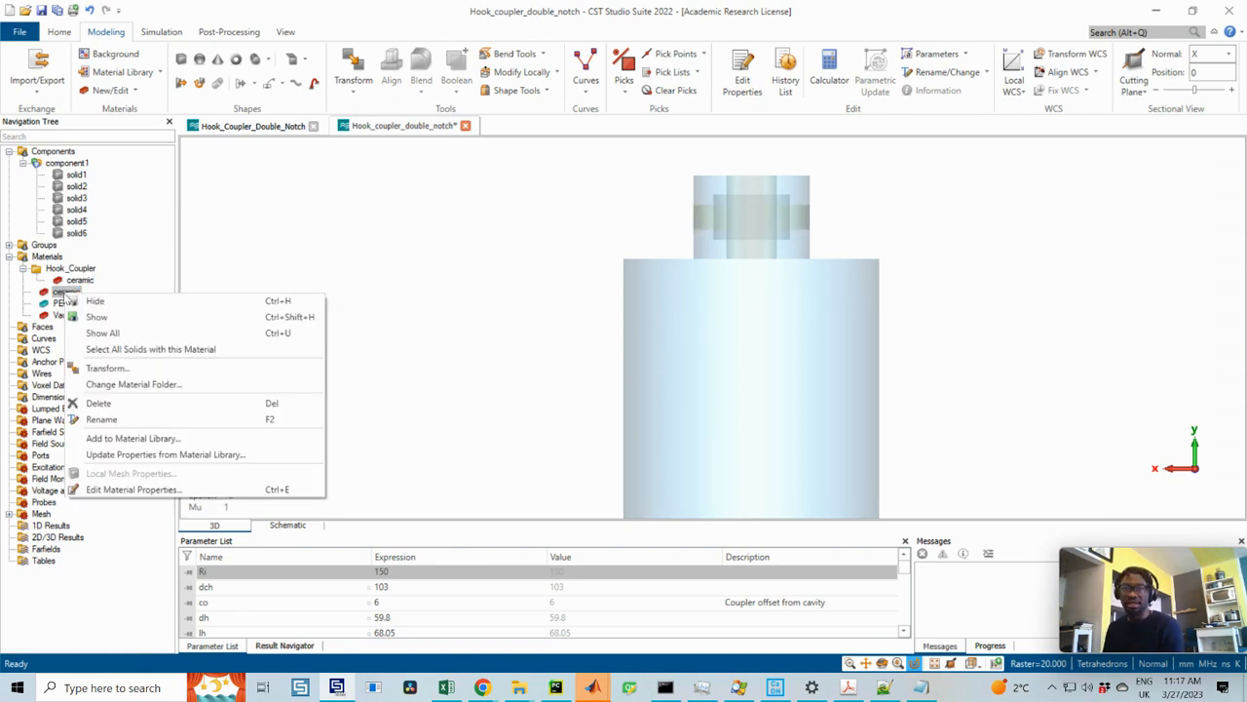
pyautogui.click(89, 404)
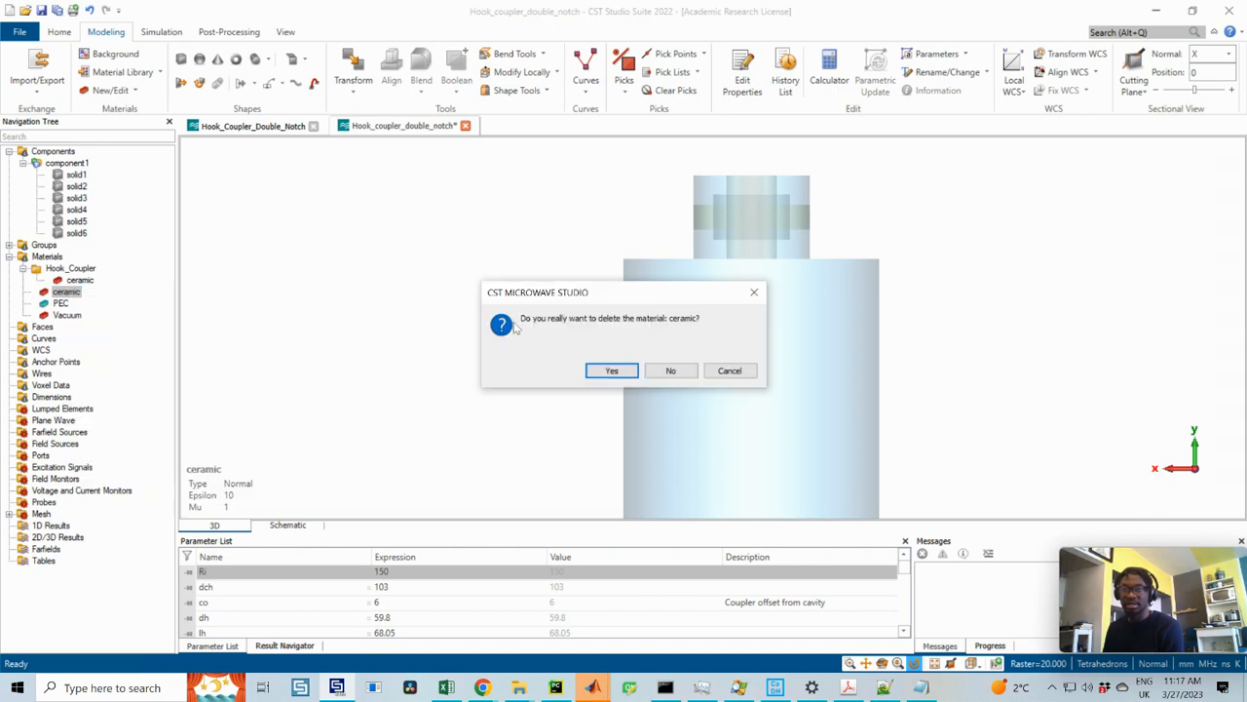
pyautogui.click(611, 368)
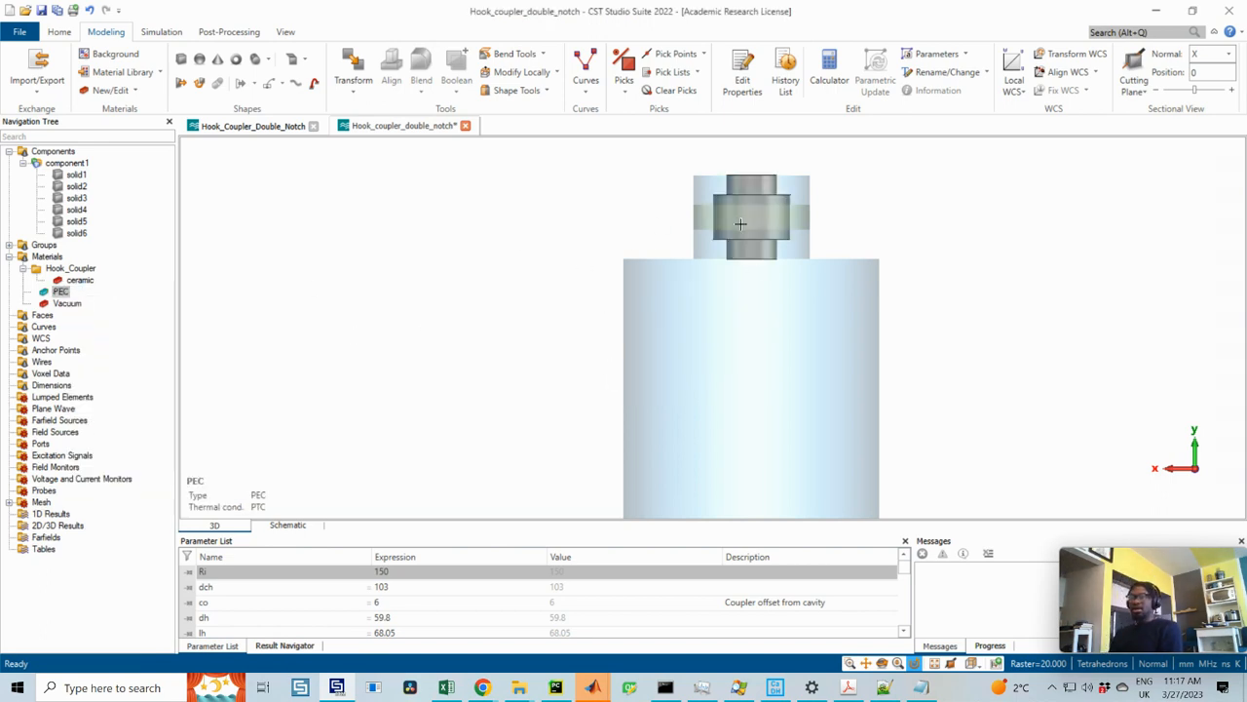
# - Examine the ceramic window solid6 and the project's history list without changing anything
pyautogui.scroll(3, 740, 224)
pyautogui.scroll(-2, 767, 215)
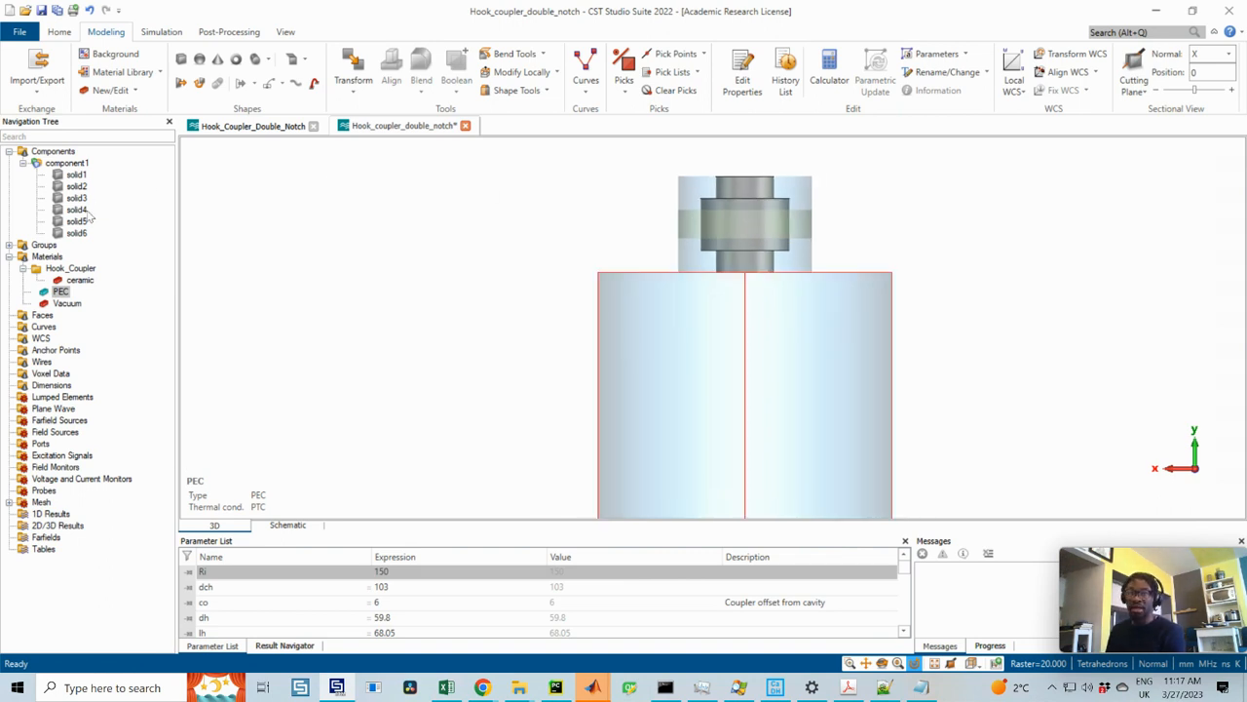
pyautogui.click(715, 222)
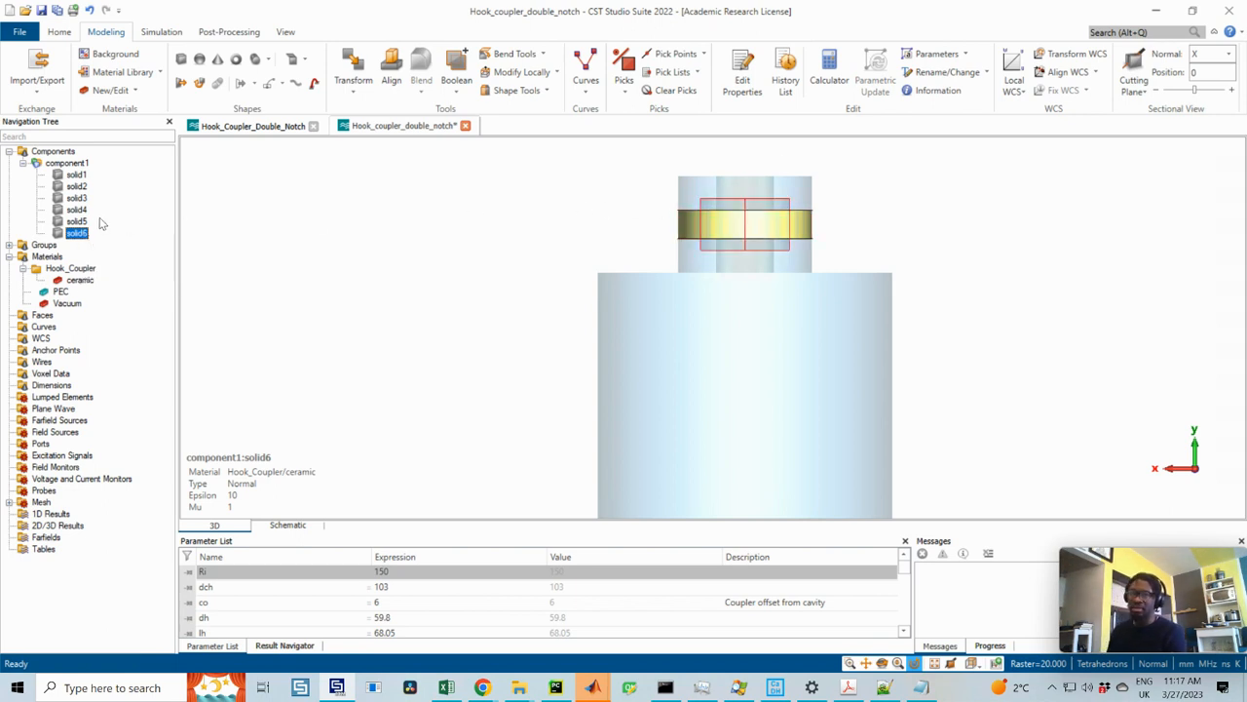
pyautogui.rightClick(81, 238)
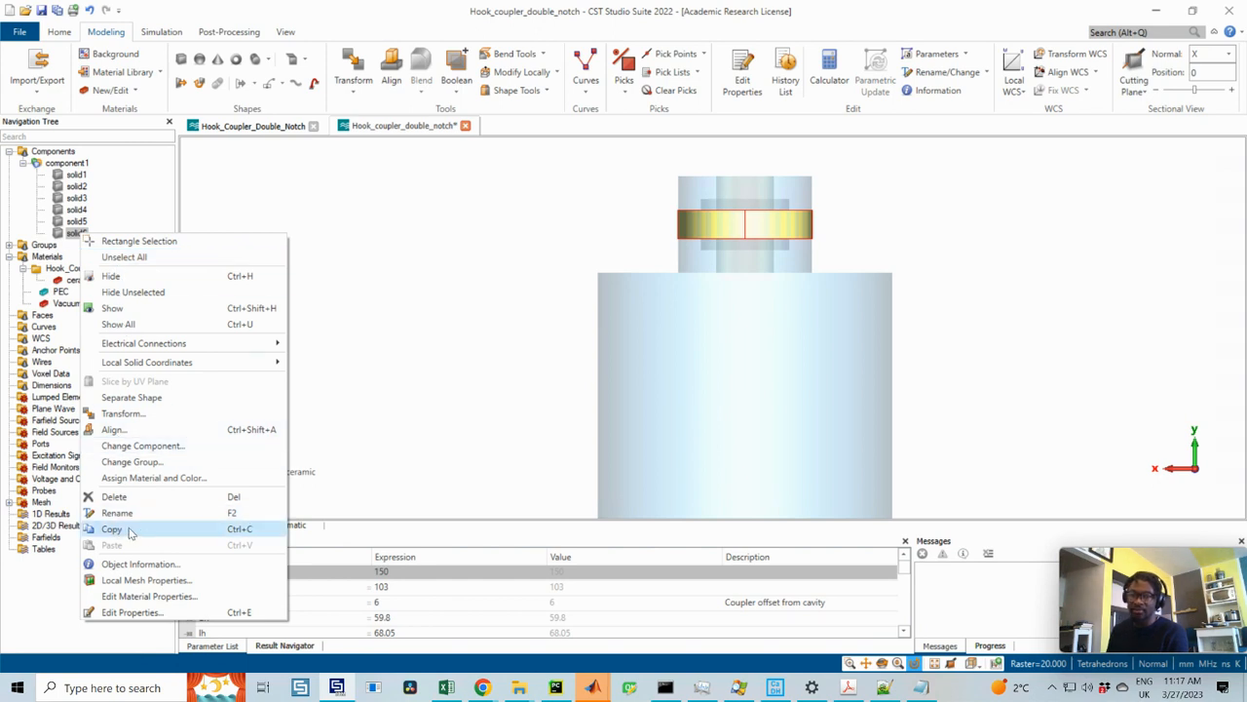
pyautogui.click(76, 235)
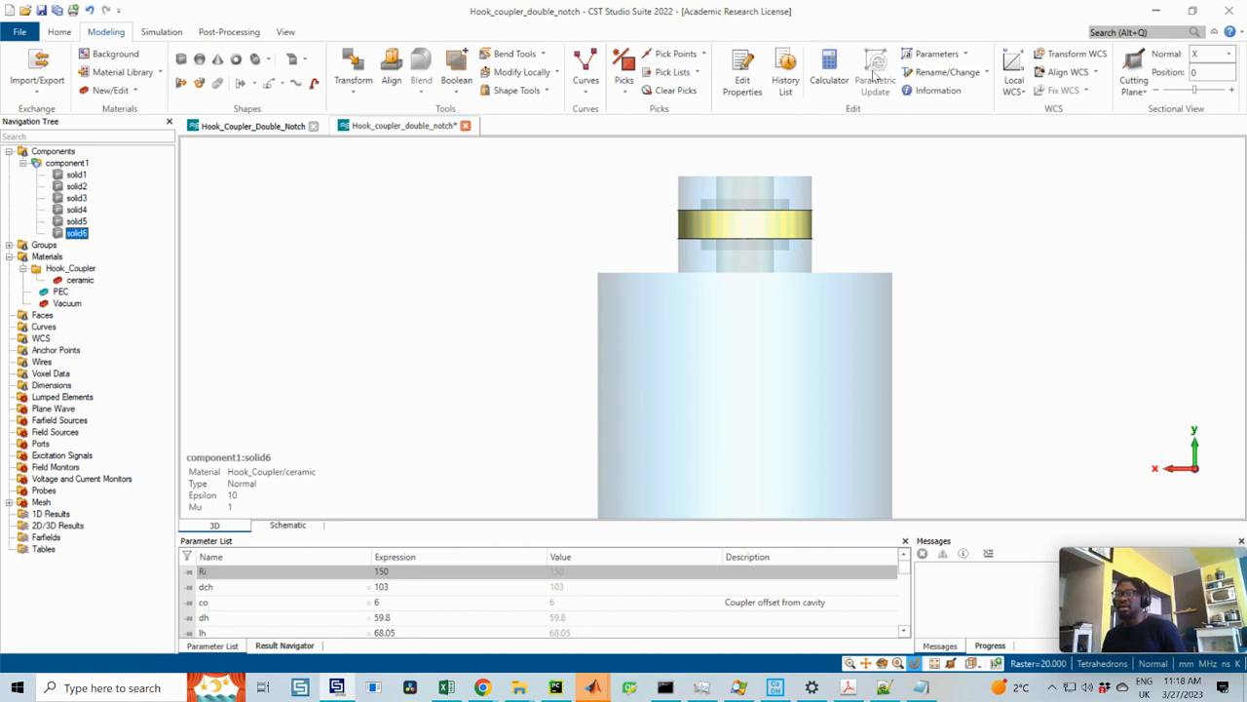
pyautogui.click(785, 80)
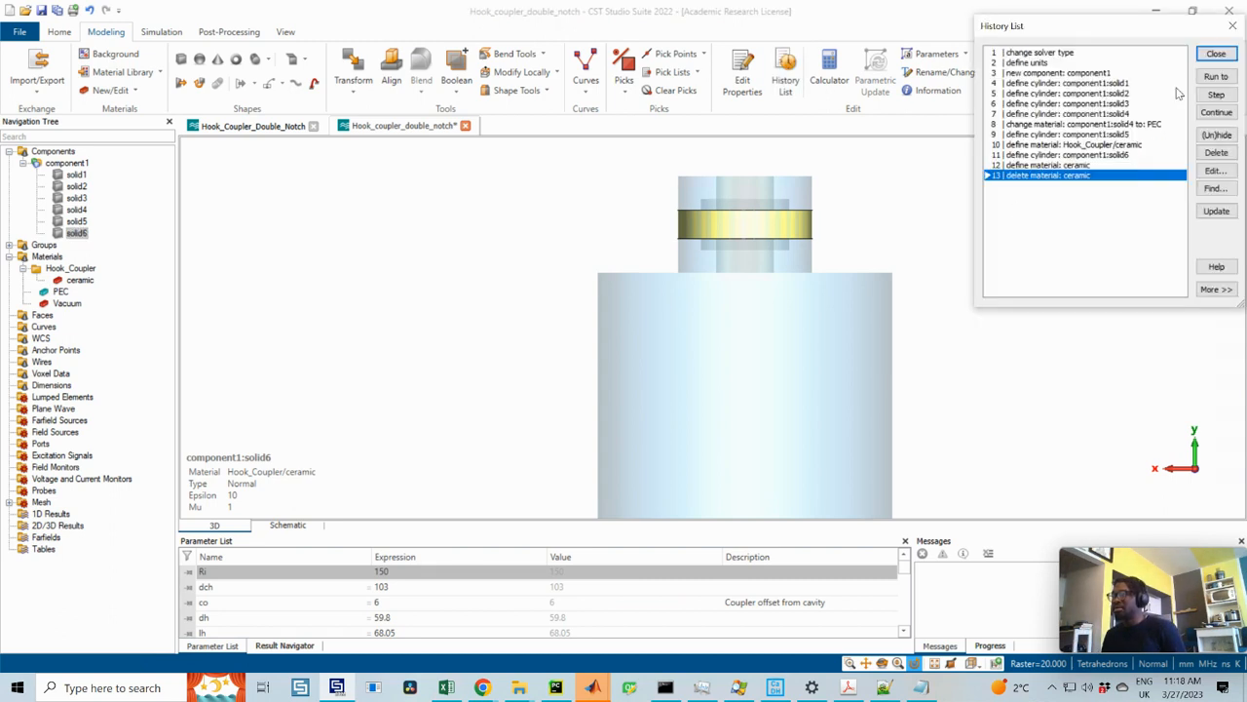
pyautogui.click(1232, 25)
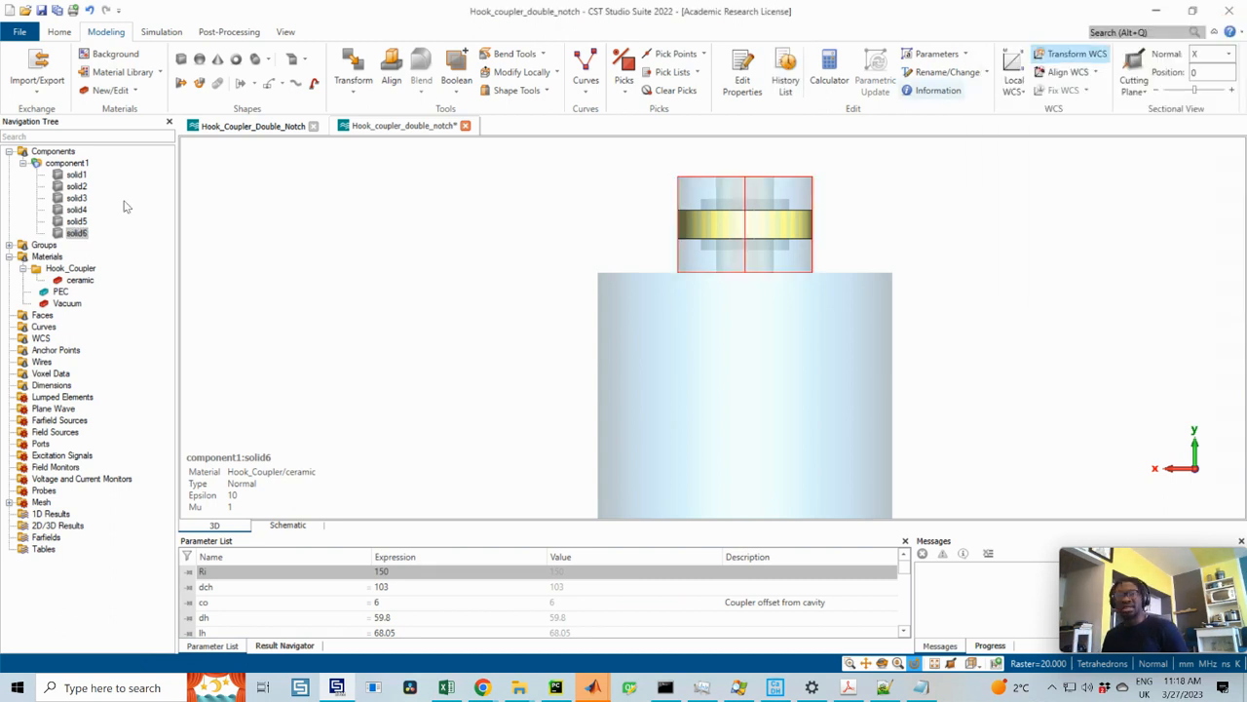
pyautogui.click(77, 233)
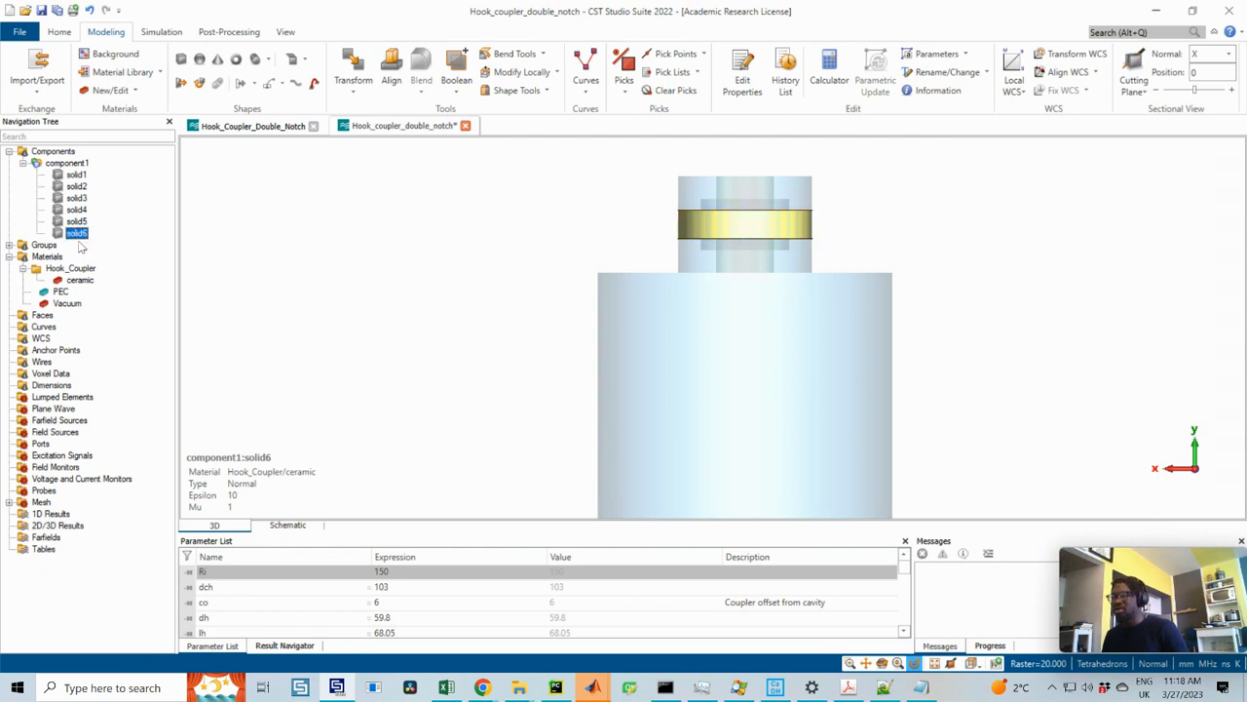
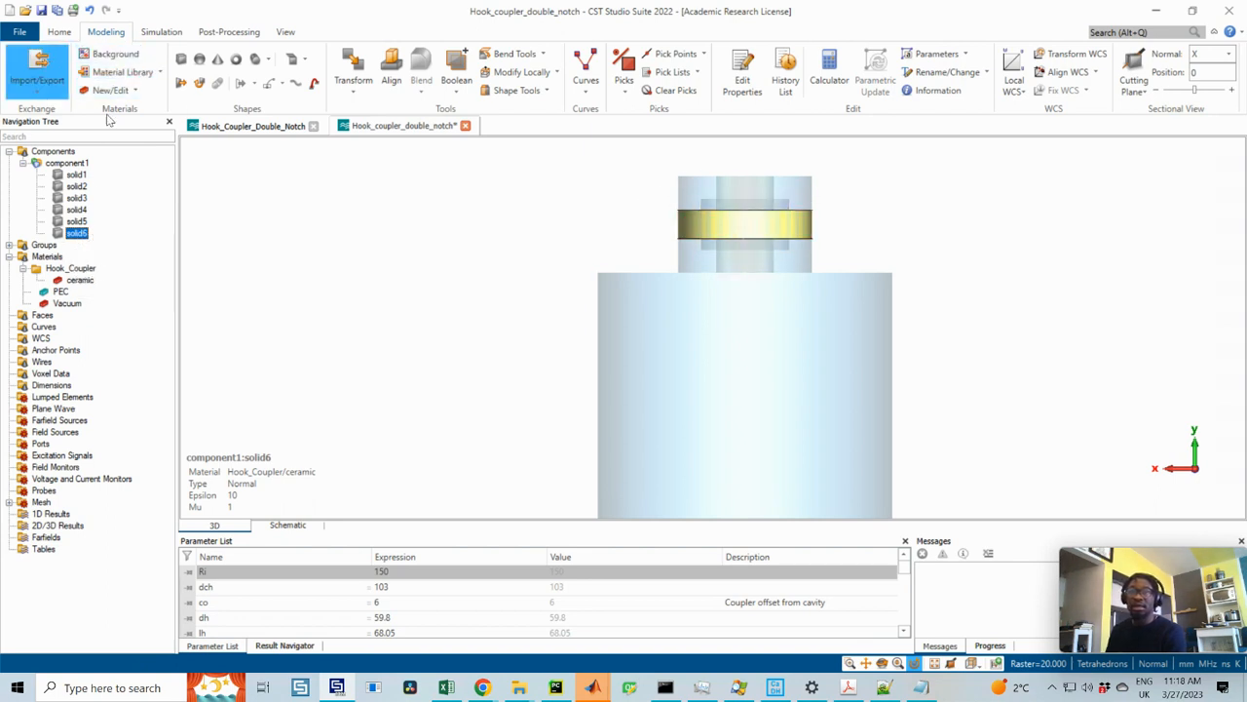
# - Start a new cylinder in component1 with outer radius d5/2 and orientation along Y
pyautogui.click(254, 58)
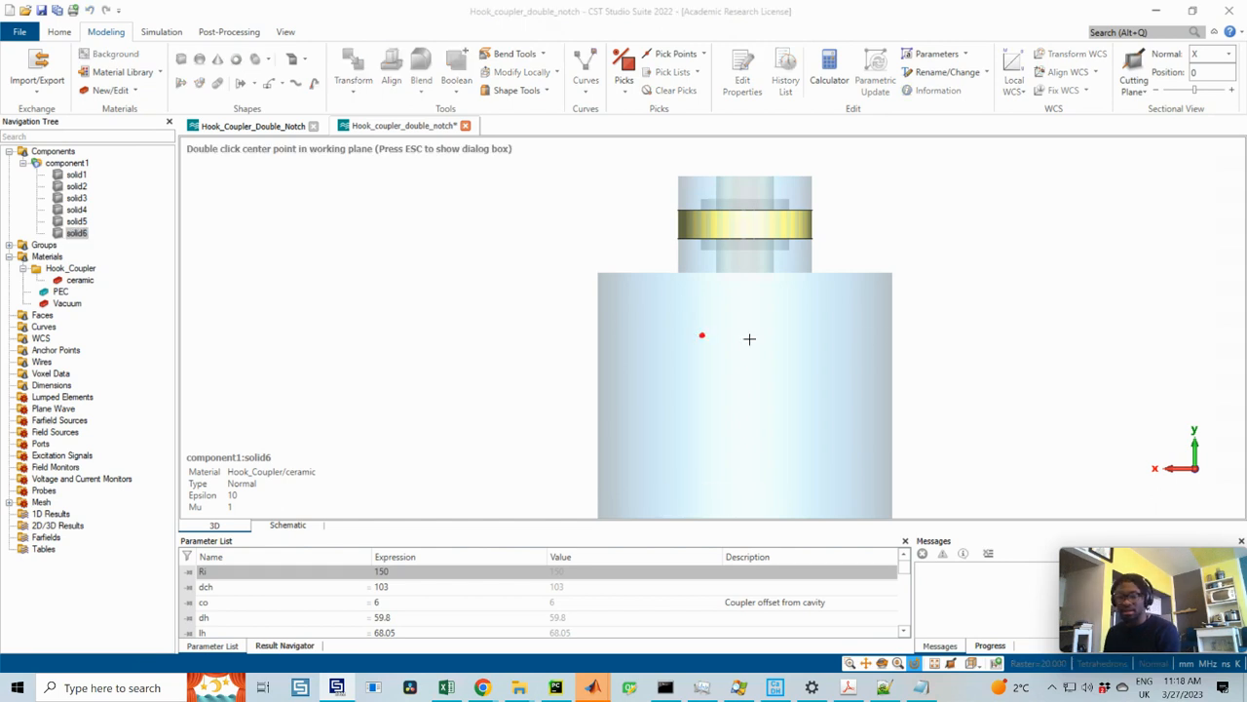
pyautogui.press('Escape')
pyautogui.doubleClick(1052, 120)
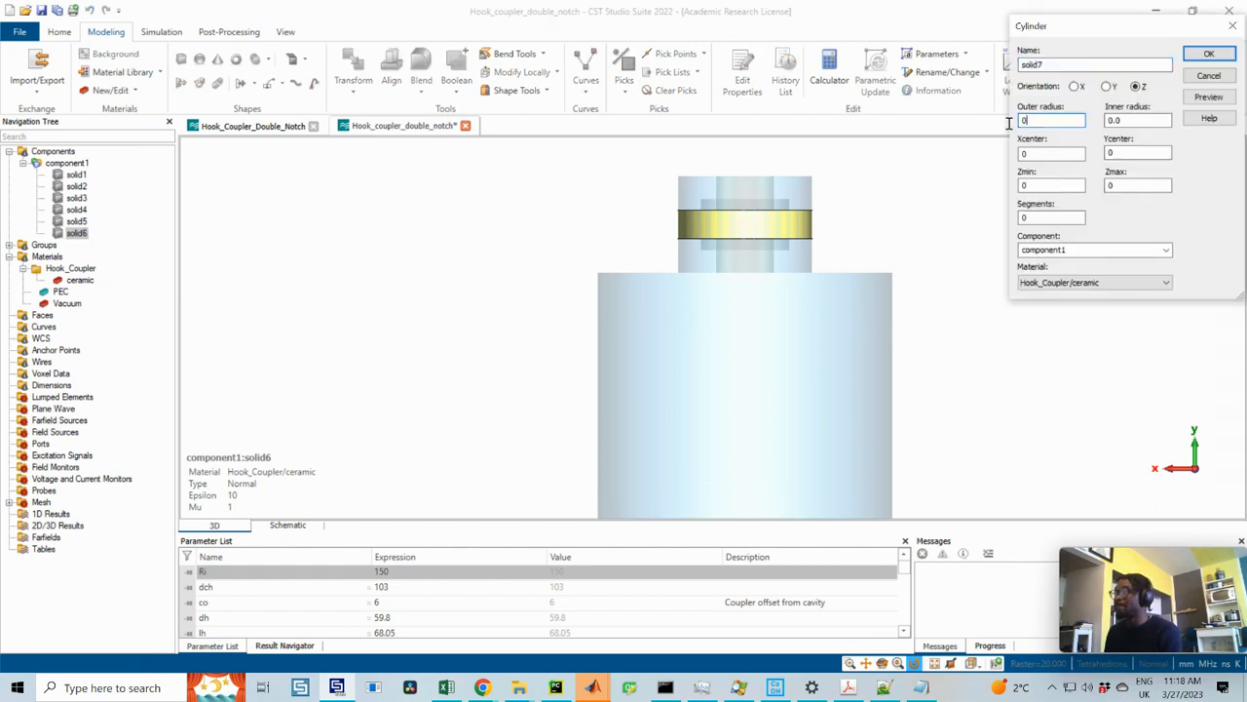
pyautogui.write('d5/')
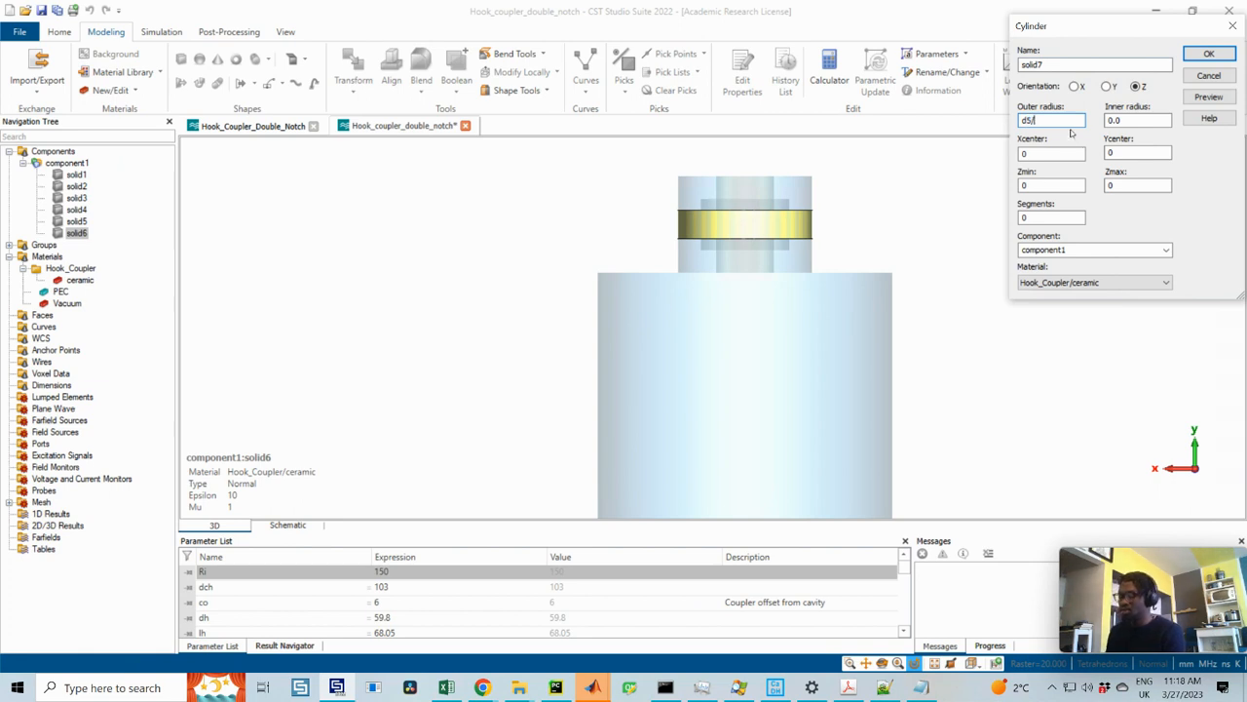
pyautogui.write('2')
pyautogui.click(1109, 86)
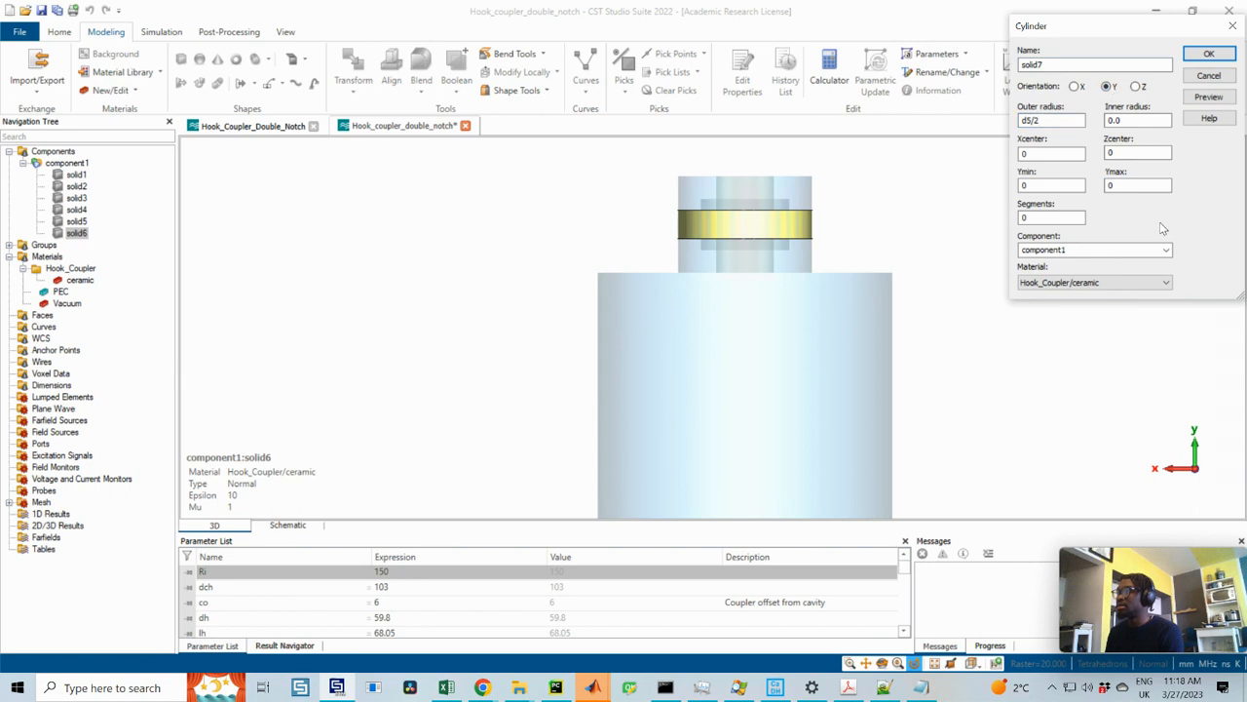
# - Set the cylinder's Ymin expression to end in l3+l4+l5/2-tc/2 and its Ymax expression to end in l3+l4+l5/2+tc/2
pyautogui.moveTo(1128, 184); pyautogui.dragTo(998, 188)
pyautogui.hotkey('ctrl', 'v')
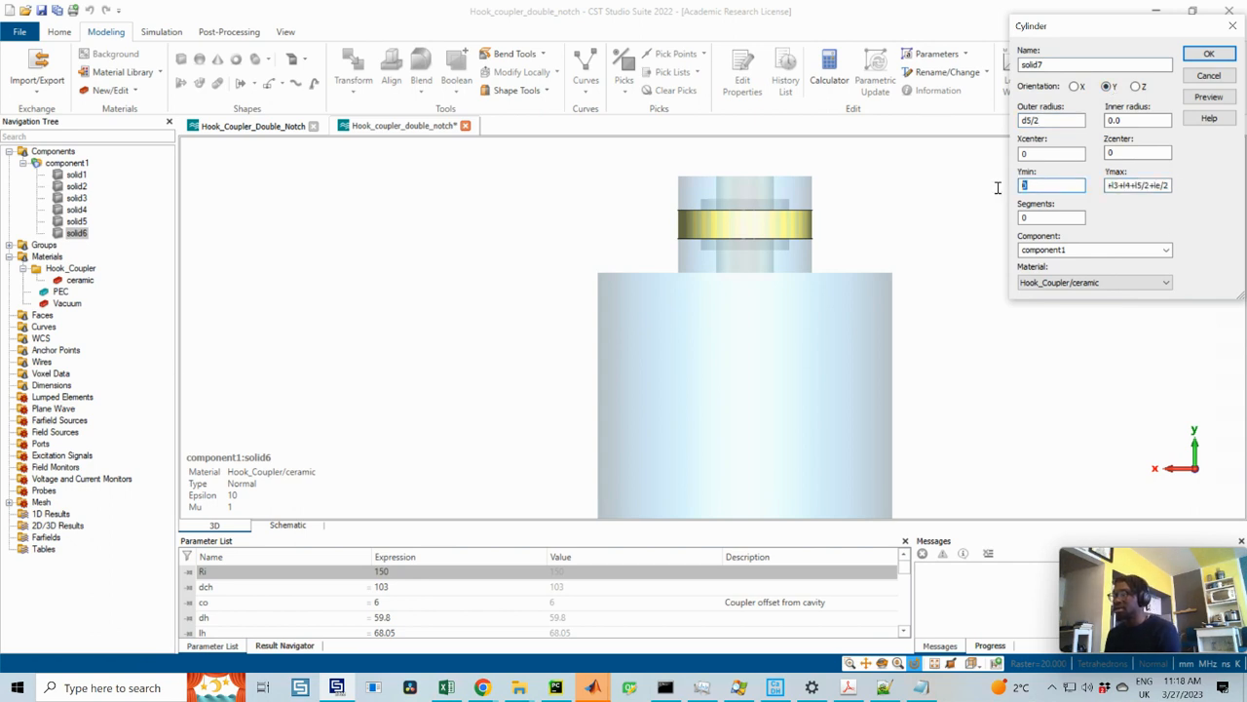
pyautogui.write('+l3+l4+l5/2+le/2')
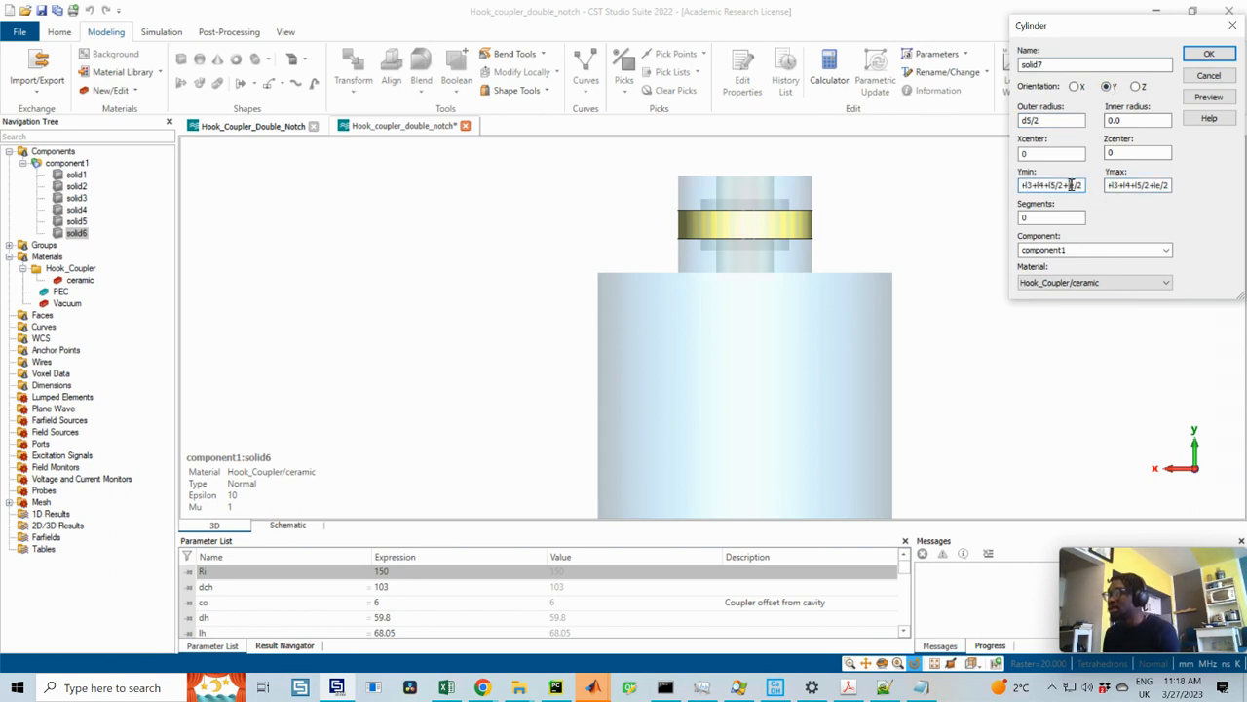
pyautogui.press('BackSpace')
pyautogui.write('-tc')
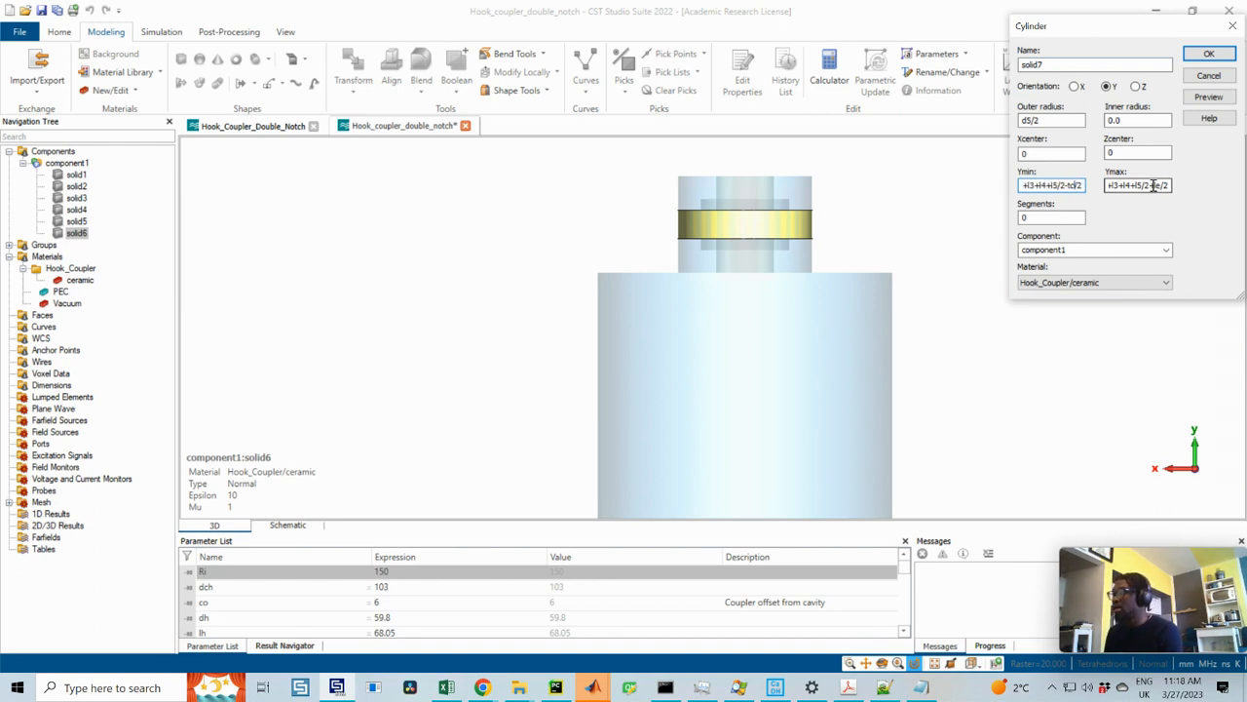
pyautogui.moveTo(1152, 185); pyautogui.dragTo(1159, 185)
pyautogui.write('tc')
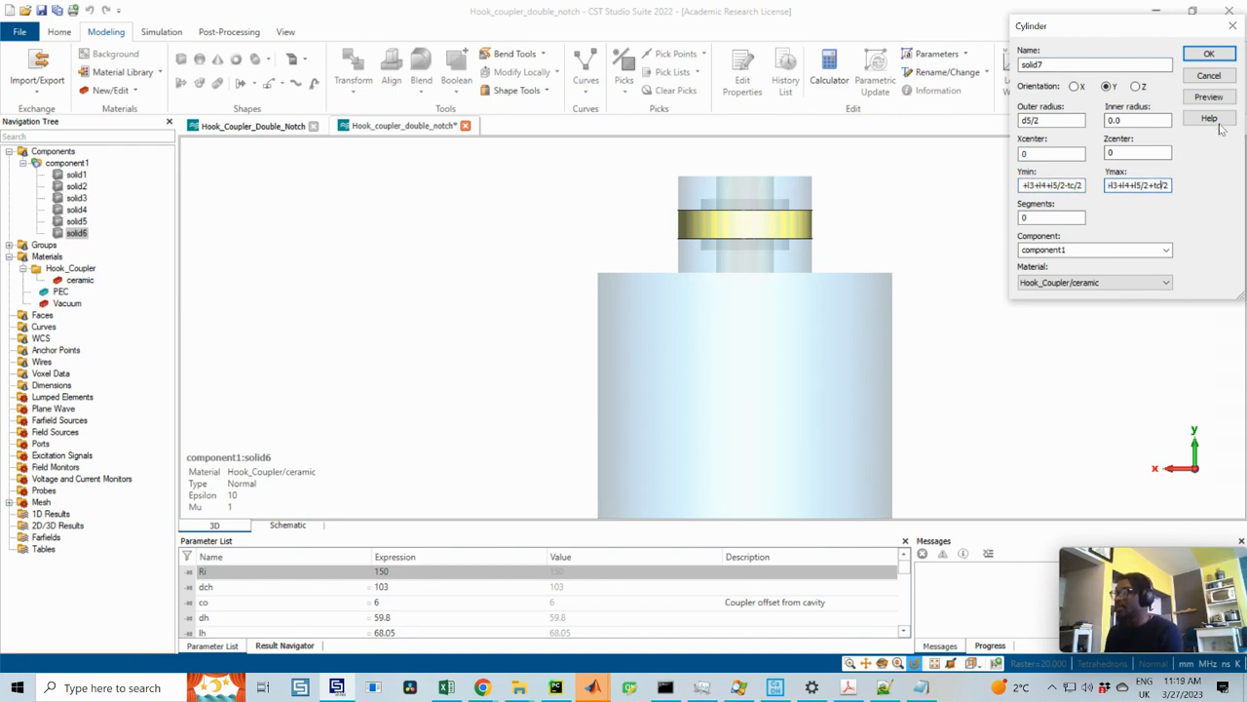
# - Preview and create the Hook_Coupler/ceramic cylinder with None to all for shape intersections, and select the new solid
pyautogui.click(1208, 97)
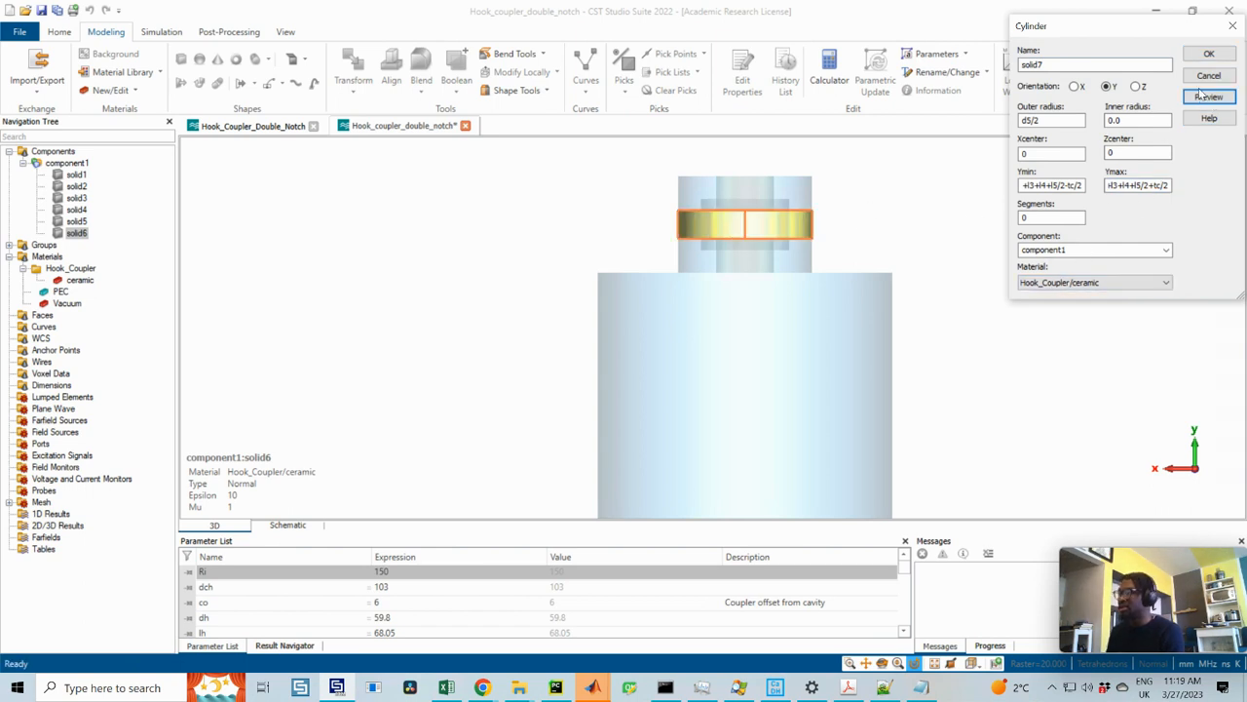
pyautogui.click(1210, 56)
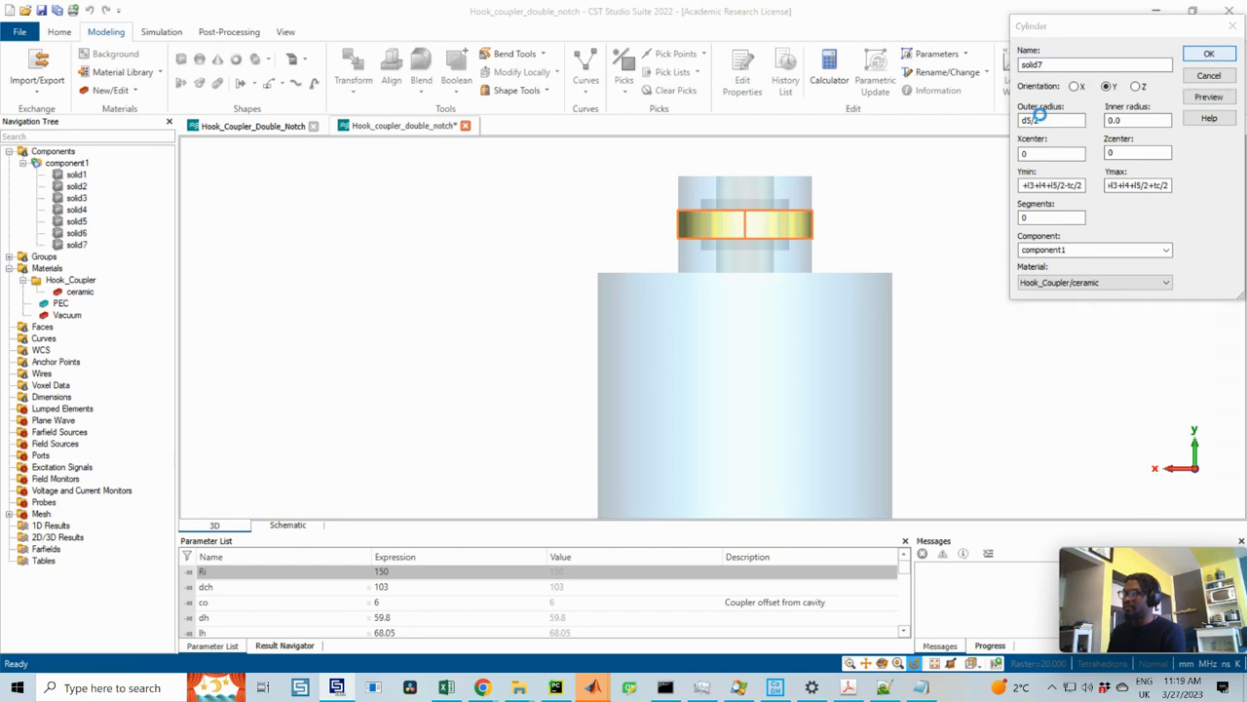
pyautogui.click(1073, 165)
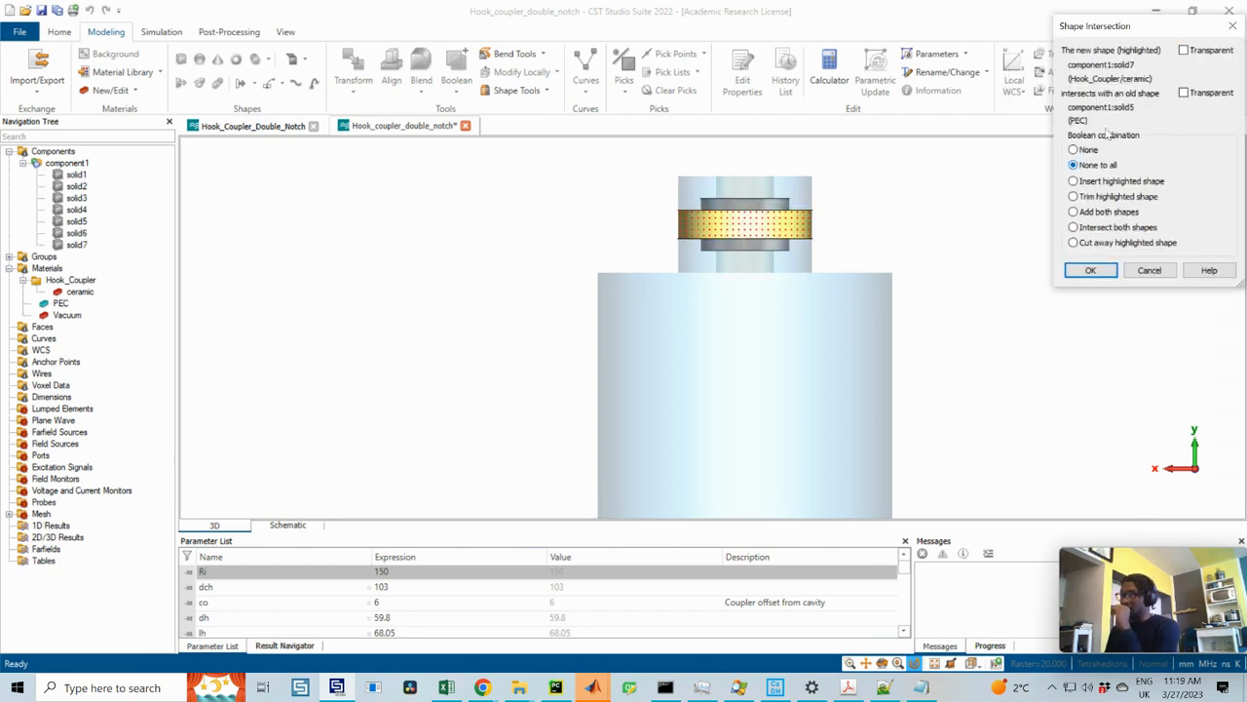
pyautogui.click(1091, 270)
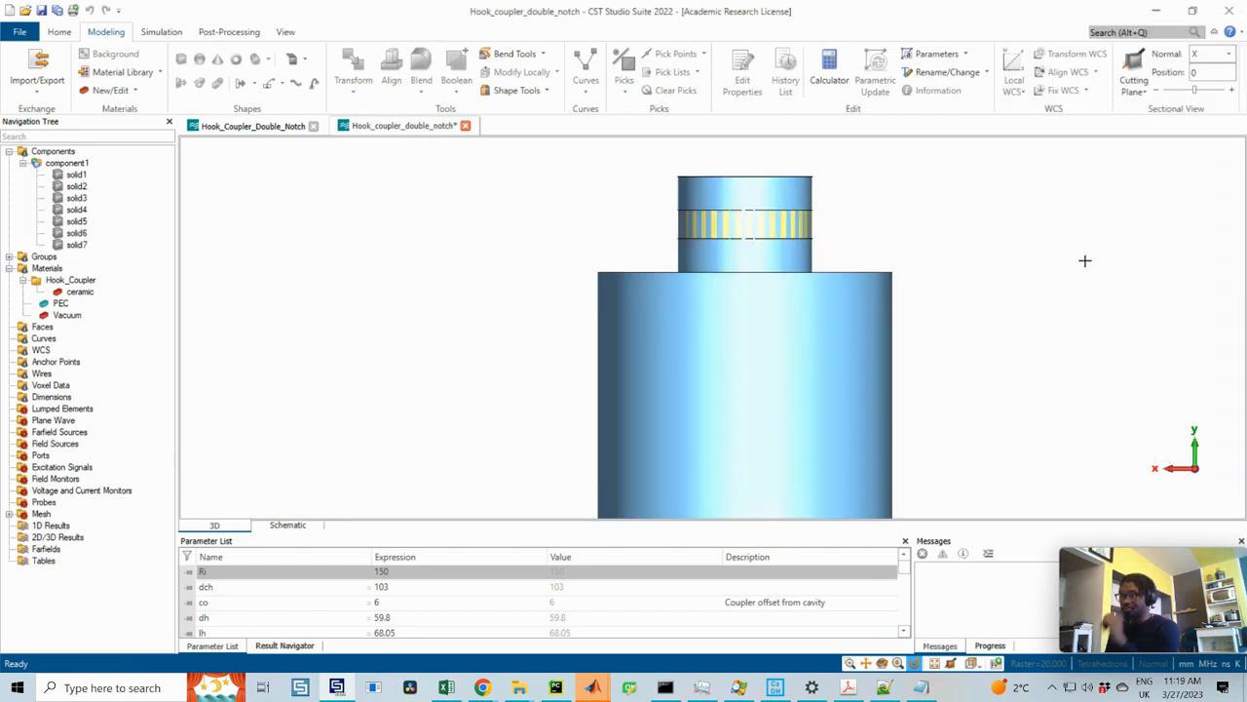
pyautogui.click(76, 243)
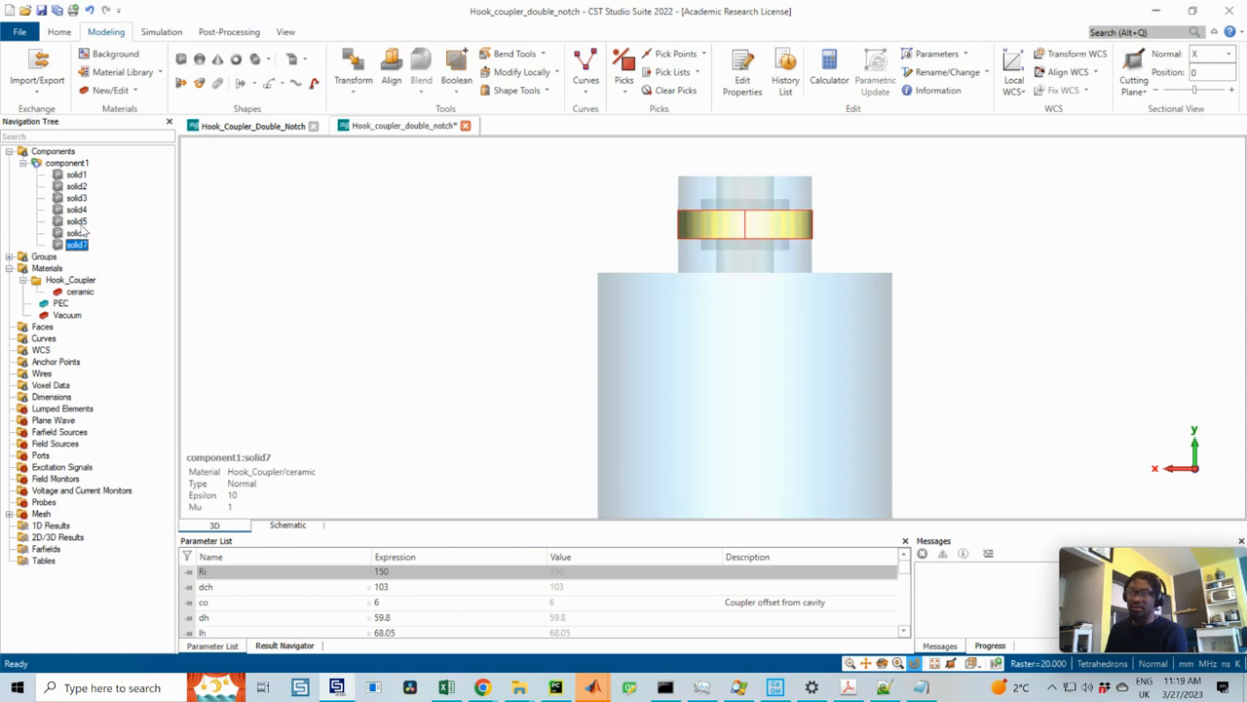
# - Subtract the ceramic cylinder solid7 from the vacuum cylinder solid3
pyautogui.click(76, 233)
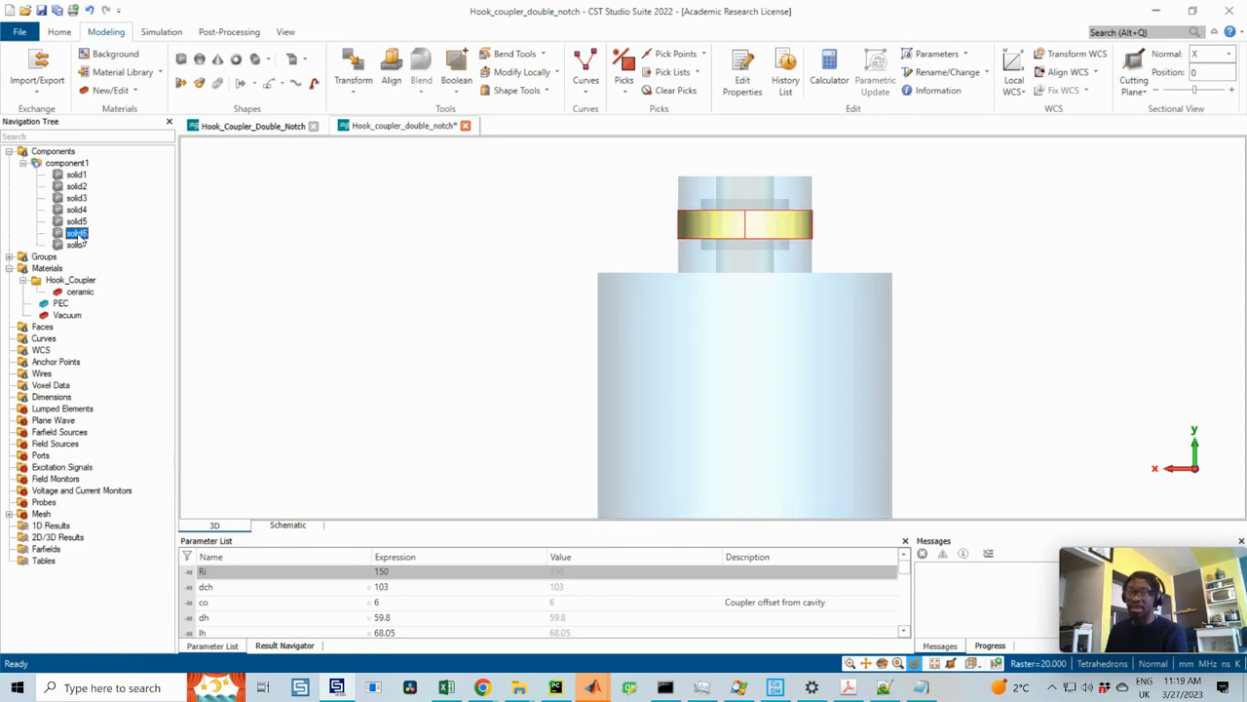
pyautogui.click(76, 245)
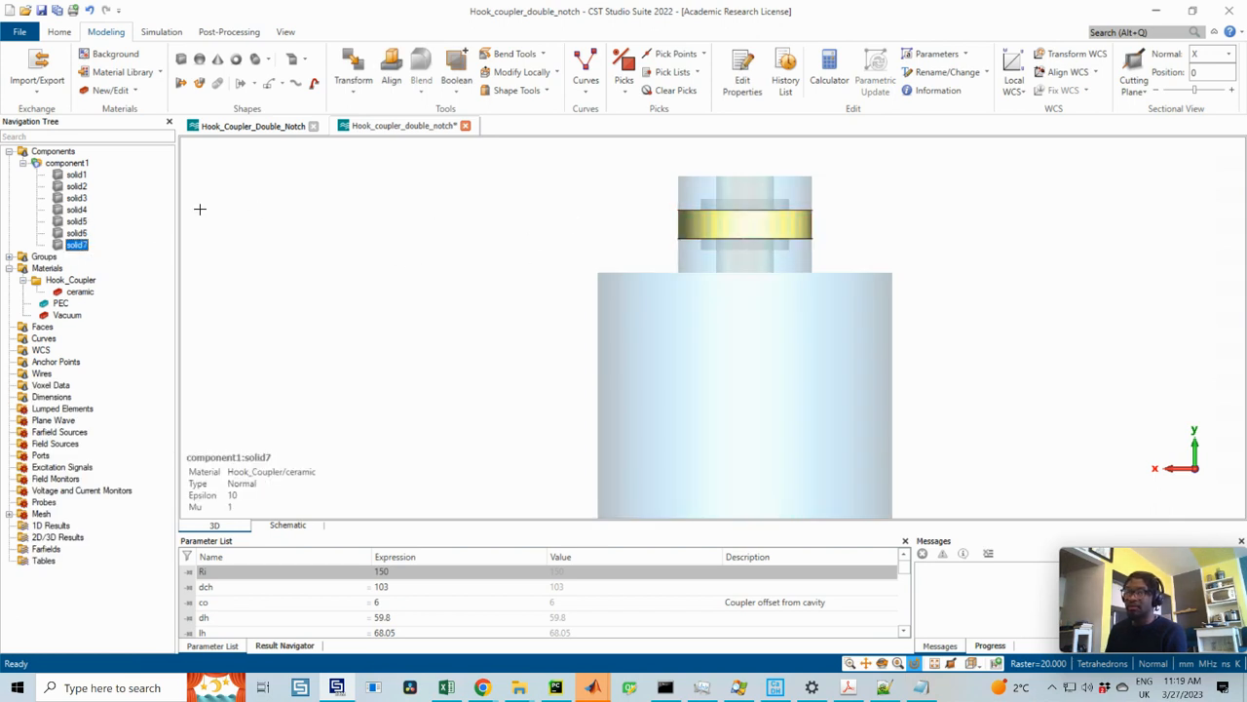
pyautogui.click(76, 186)
pyautogui.click(76, 198)
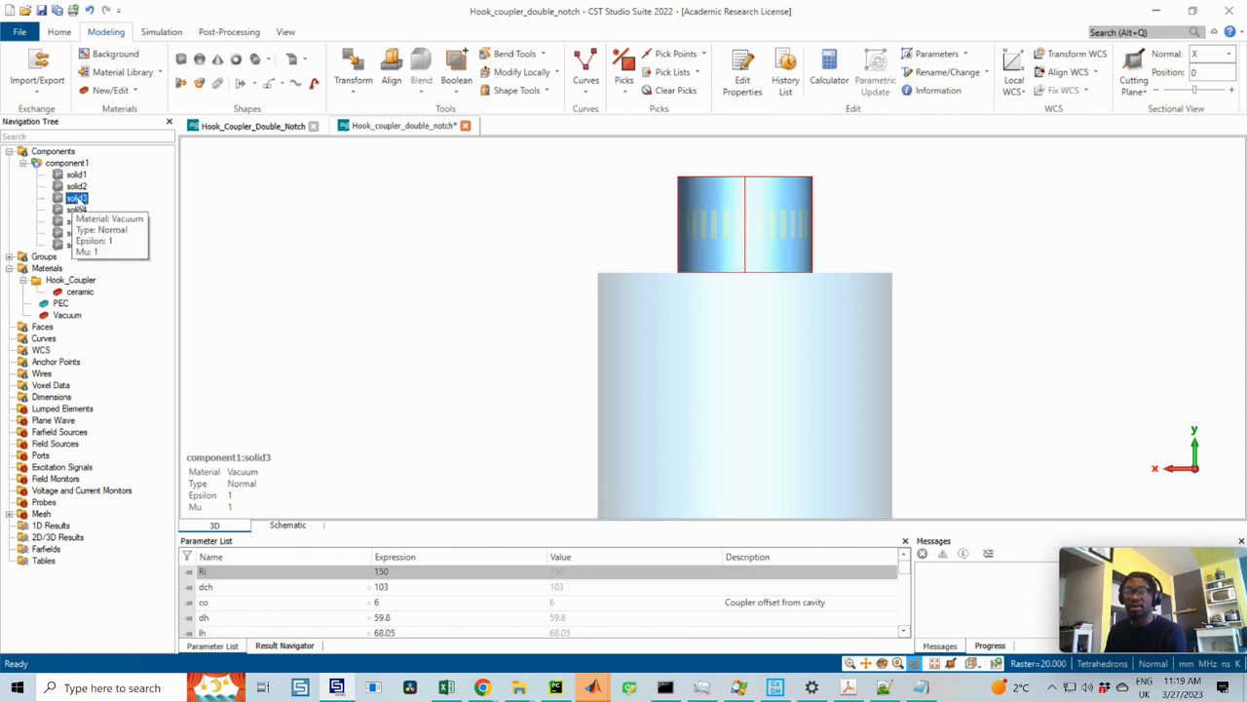
pyautogui.click(460, 99)
pyautogui.click(460, 95)
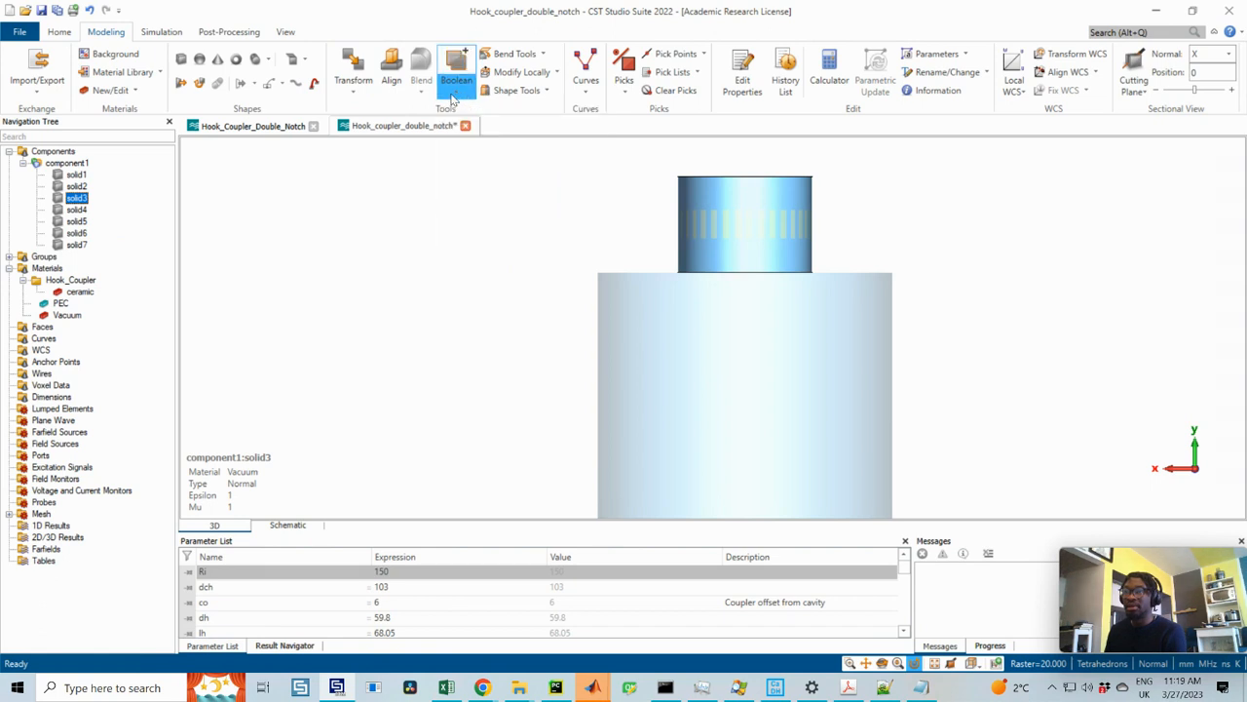
pyautogui.click(461, 94)
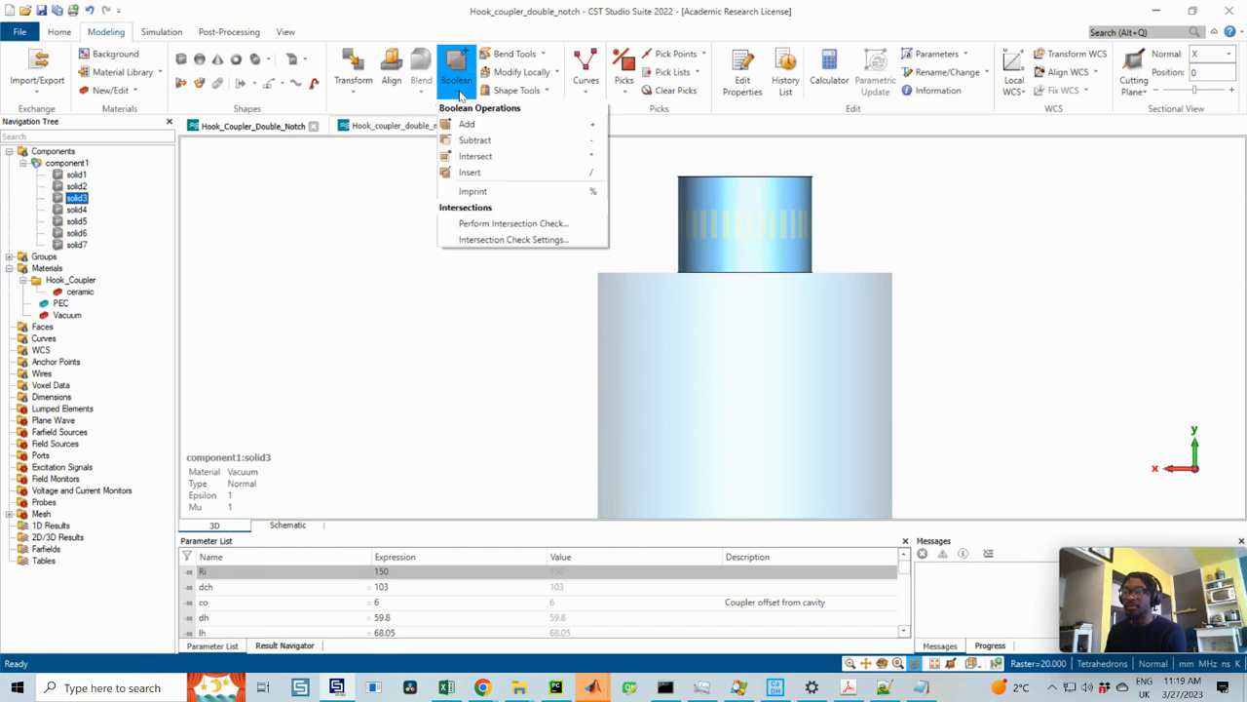
pyautogui.click(472, 140)
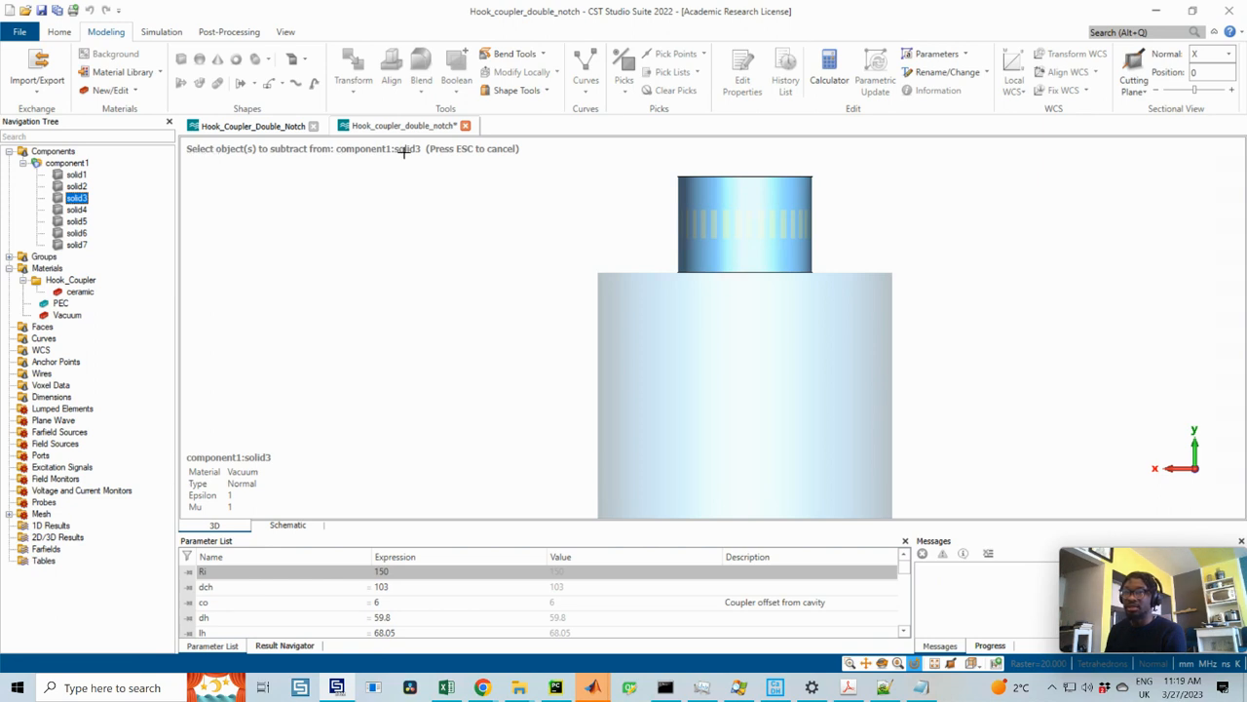
pyautogui.click(76, 244)
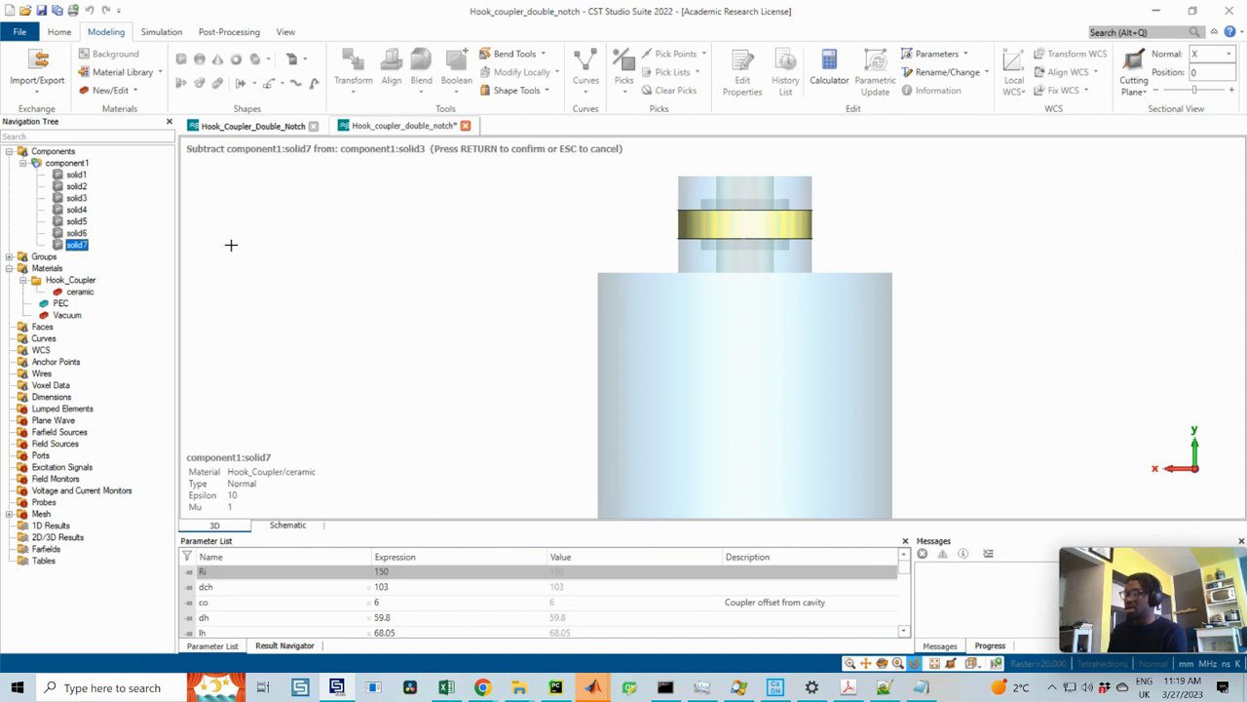
pyautogui.press('Return')
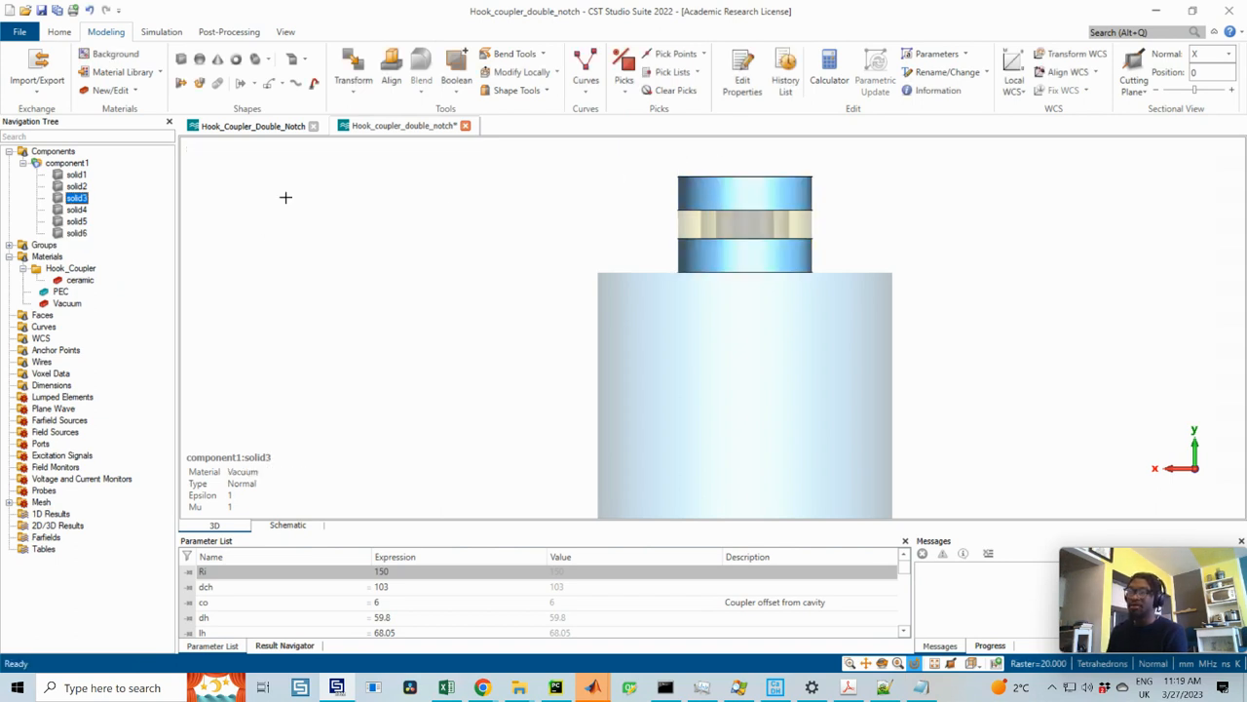
# - Inspect the port region, open the cylinder definition of solid5, and compare its radii with the DN_Hook_Coupler.pdf drawing
pyautogui.moveTo(747, 228); pyautogui.dragTo(546, 209)
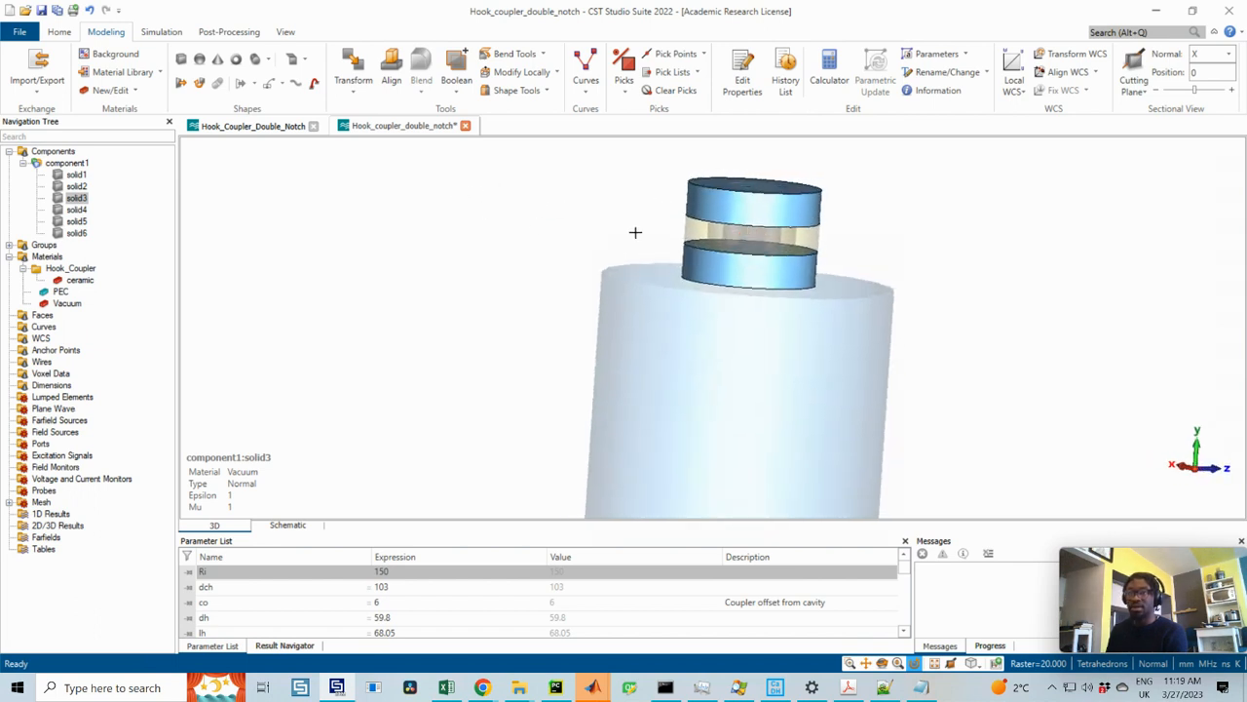
pyautogui.moveTo(763, 231)
pyautogui.mouseDown()
pyautogui.moveTo(732, 246)
pyautogui.moveTo(751, 241)
pyautogui.mouseUp()
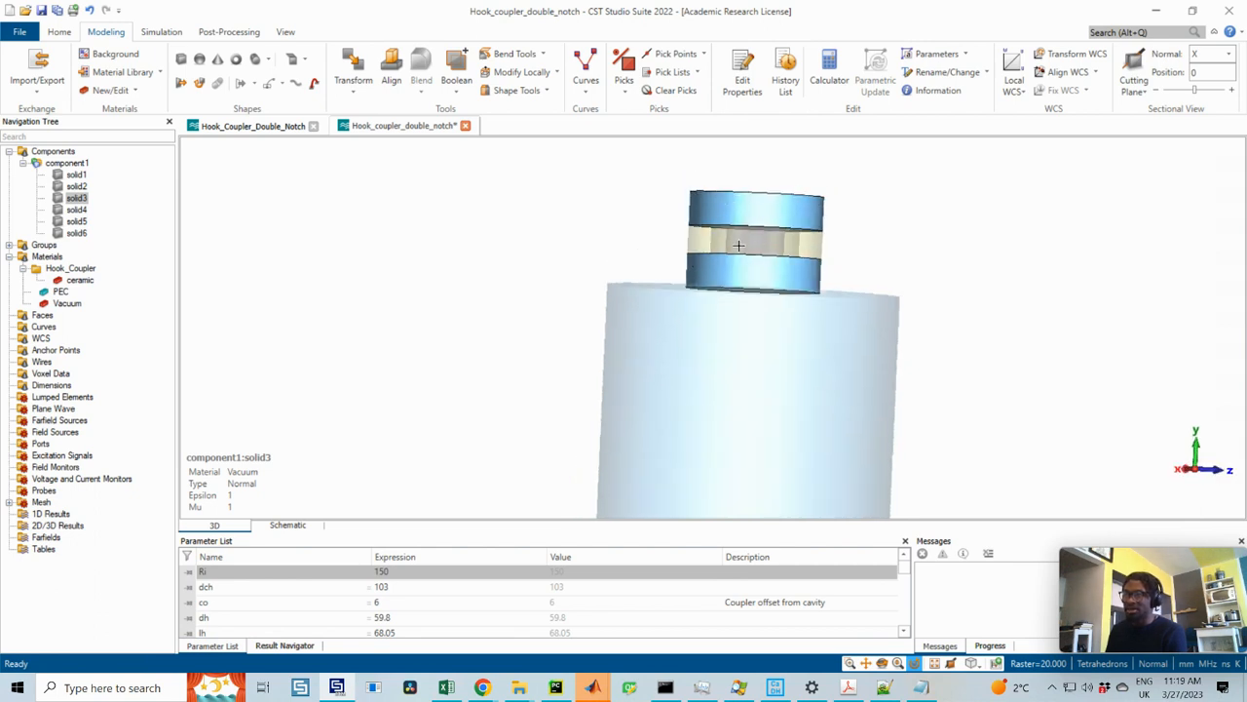
pyautogui.click(77, 222)
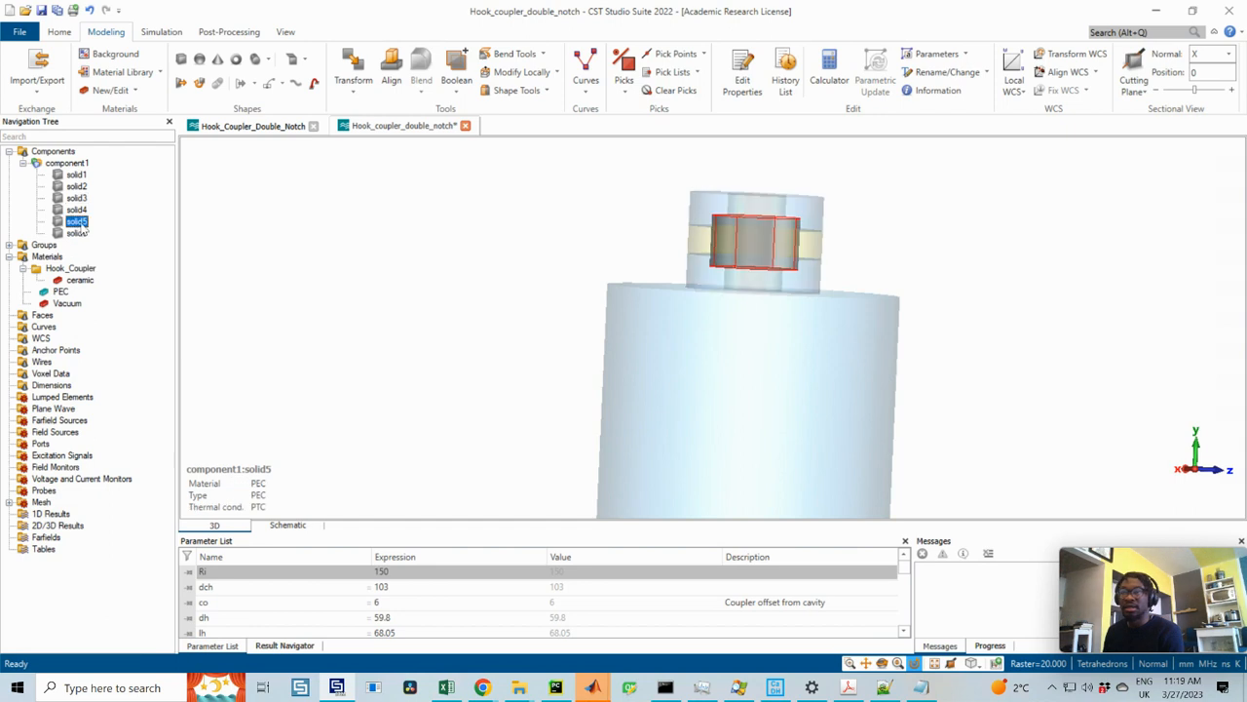
pyautogui.click(744, 224)
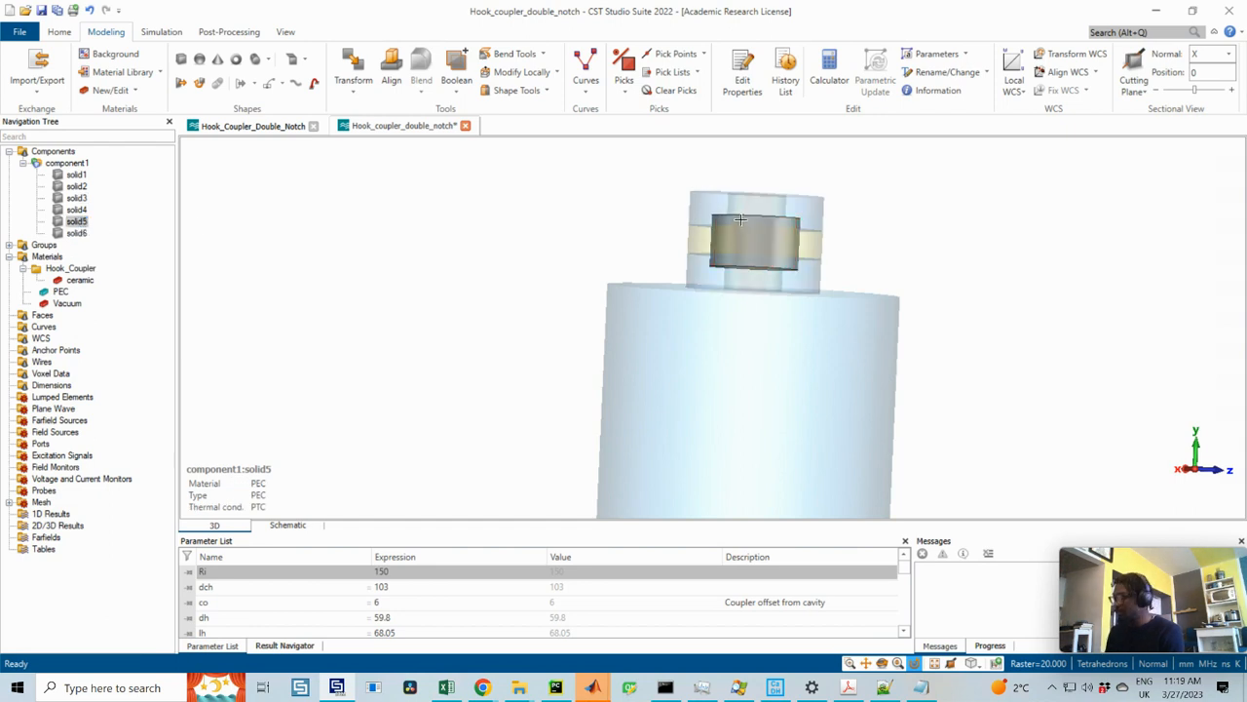
pyautogui.press('3')
pyautogui.doubleClick(76, 221)
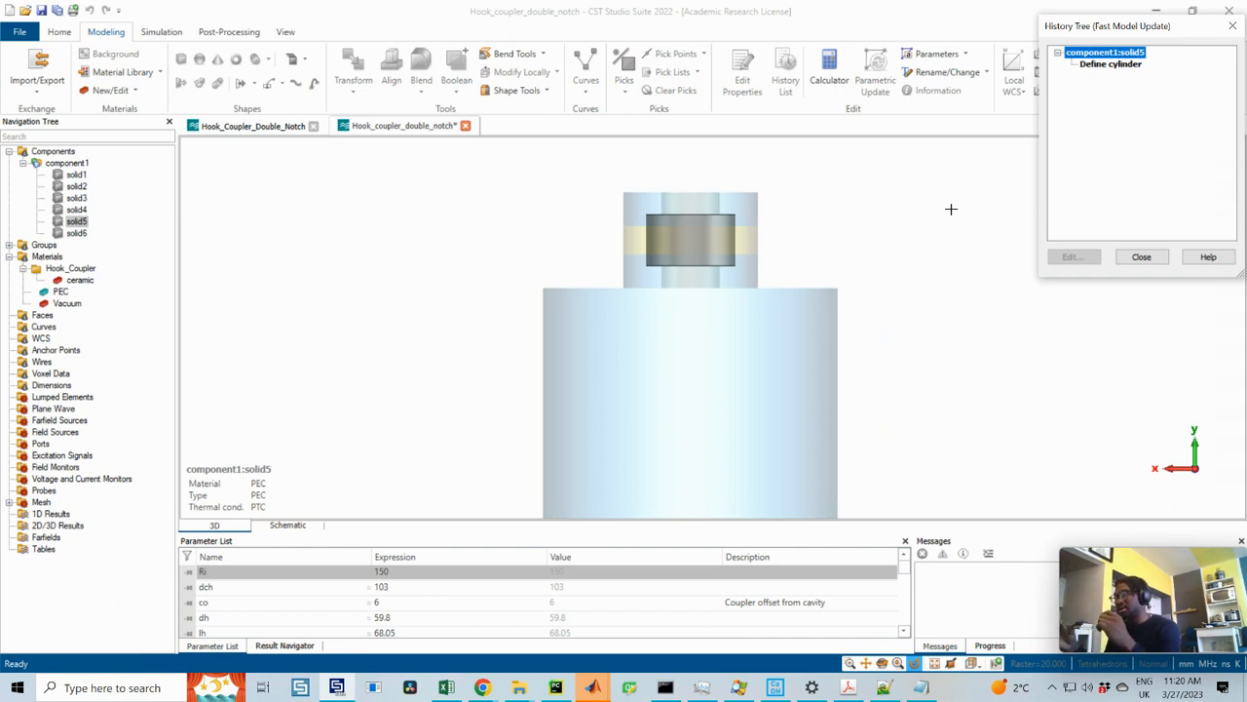
pyautogui.doubleClick(1109, 66)
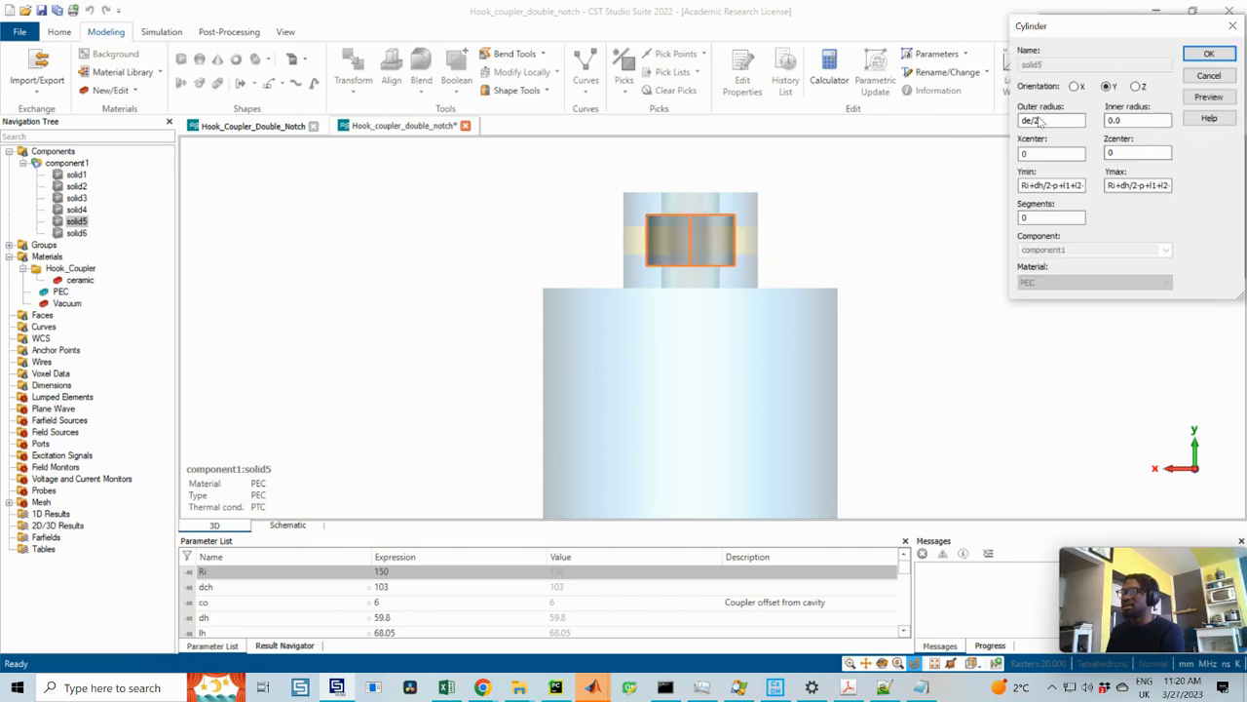
pyautogui.doubleClick(1125, 120)
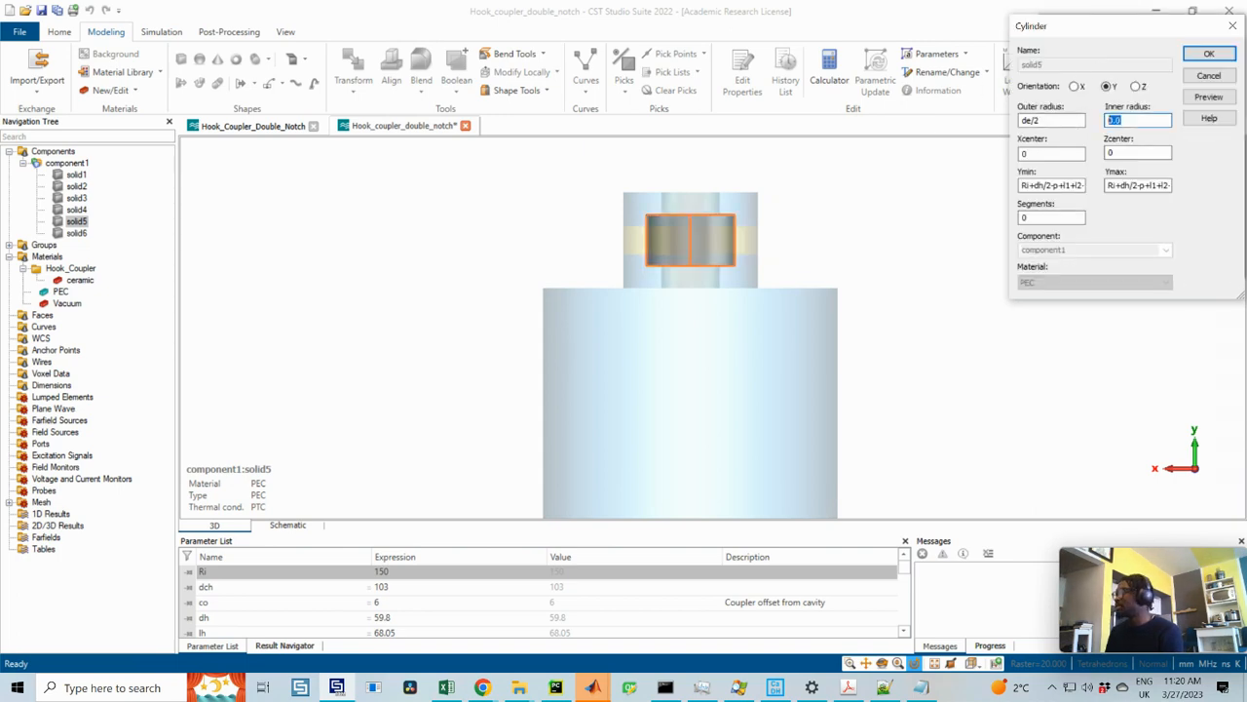
pyautogui.moveTo(1246, 62); pyautogui.dragTo(638, 15)
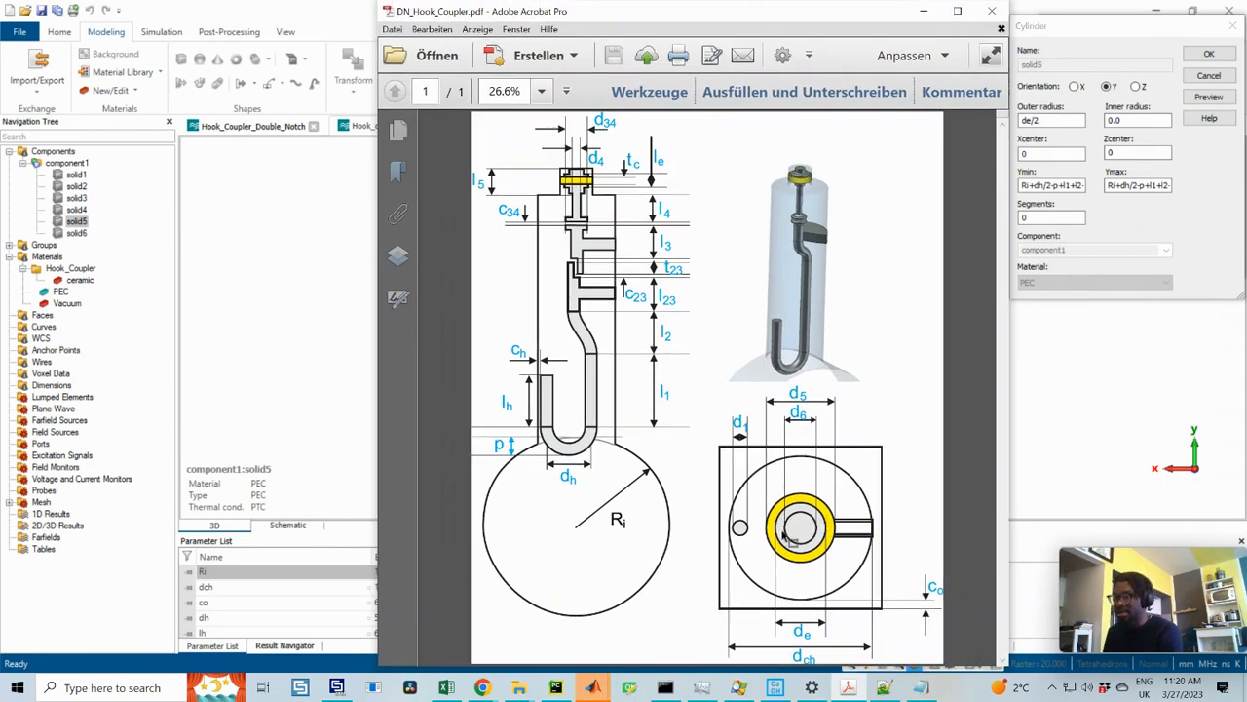
pyautogui.moveTo(765, 17); pyautogui.dragTo(1246, 97)
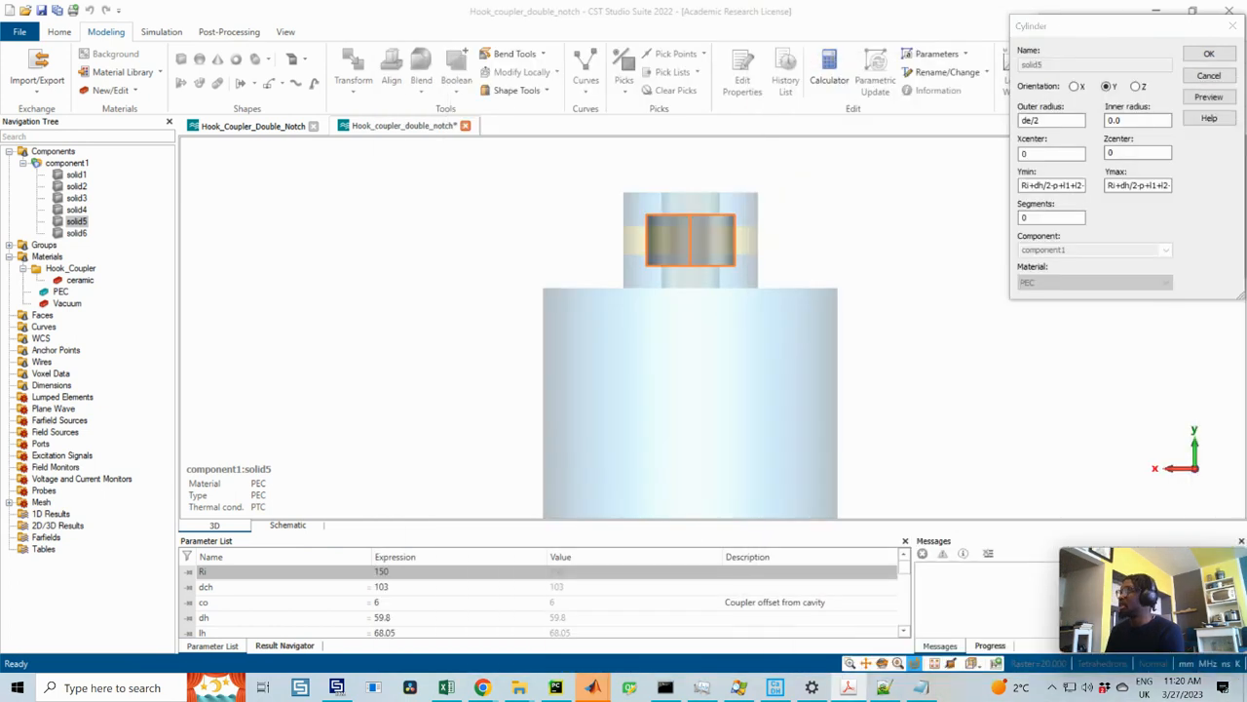
# - Set the inner radius of the PEC cylinder solid5 to de/2, previewing it before applying
pyautogui.click(1135, 153)
pyautogui.doubleClick(1131, 118)
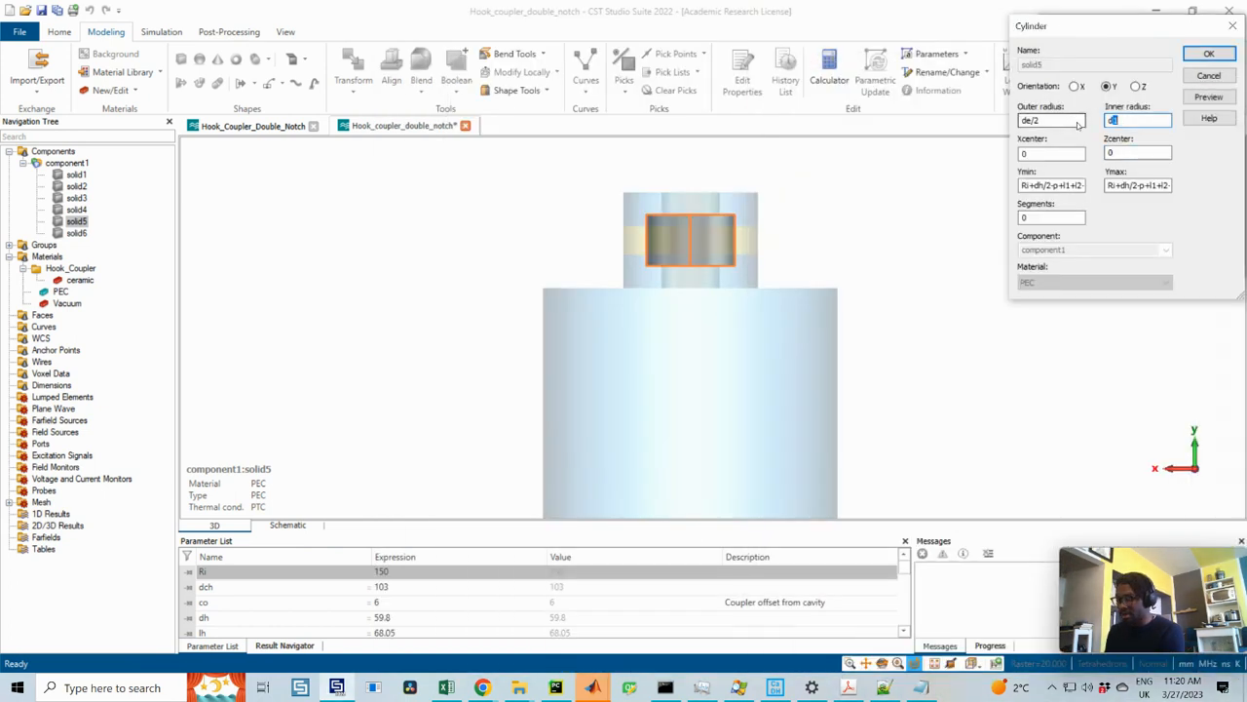
pyautogui.write('de/2')
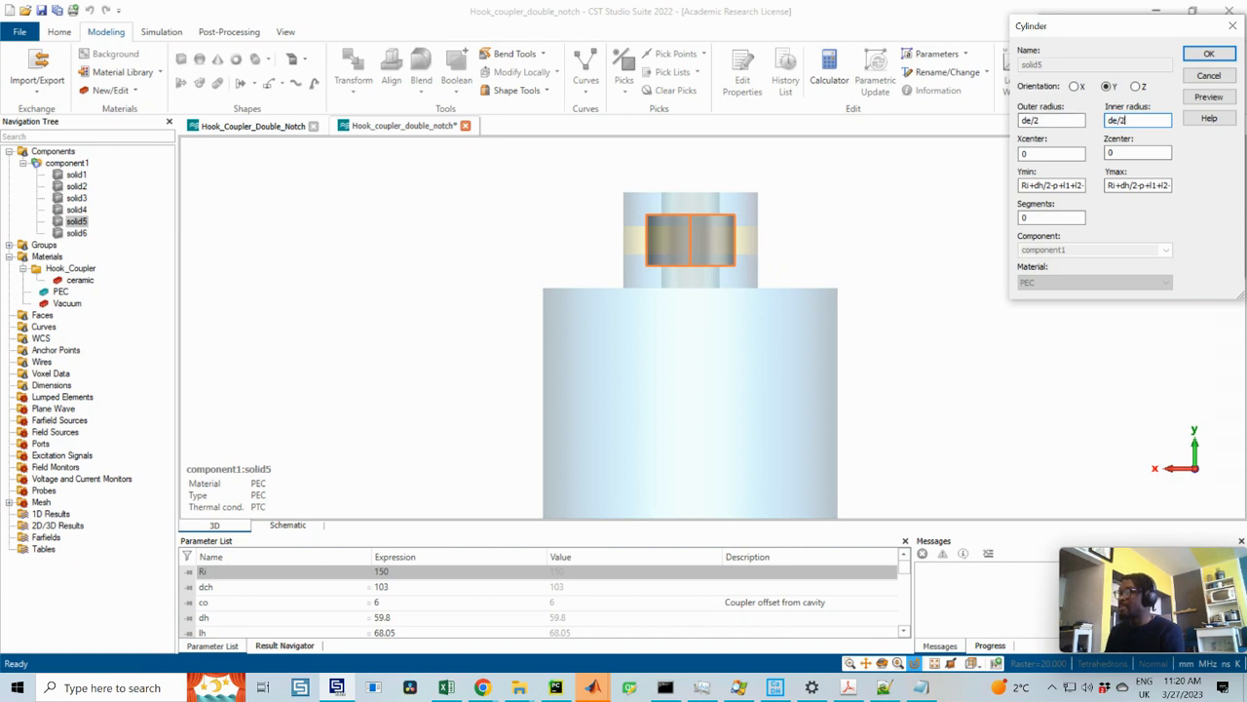
pyautogui.click(1209, 96)
pyautogui.keyDown('ctrl'); pyautogui.moveTo(737, 230); pyautogui.dragTo(623, 380); pyautogui.keyUp('ctrl')
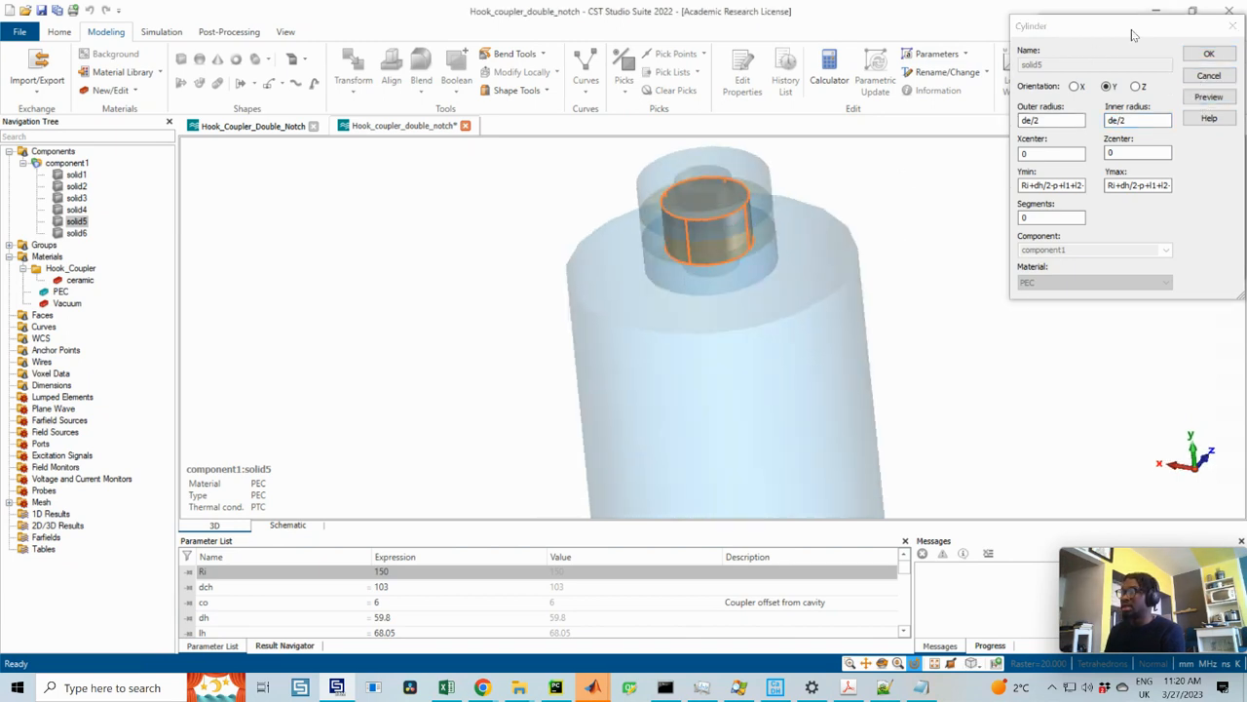
pyautogui.click(1202, 95)
pyautogui.click(1211, 53)
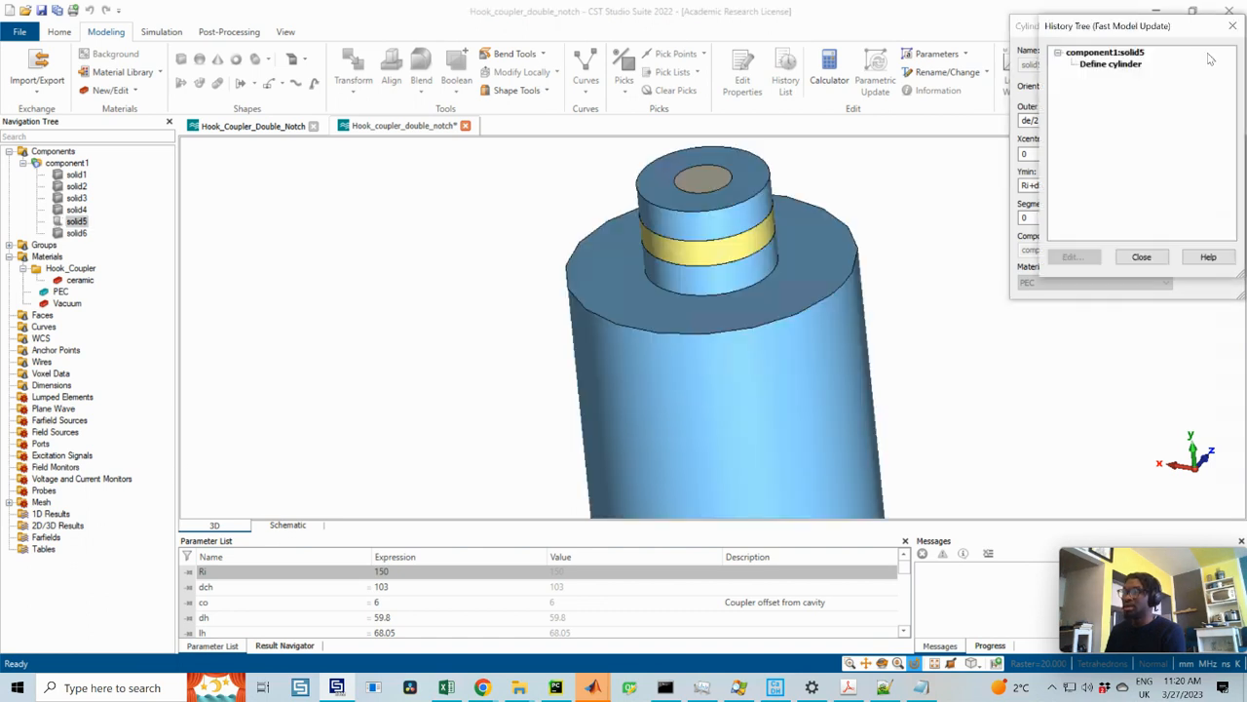
pyautogui.click(1139, 257)
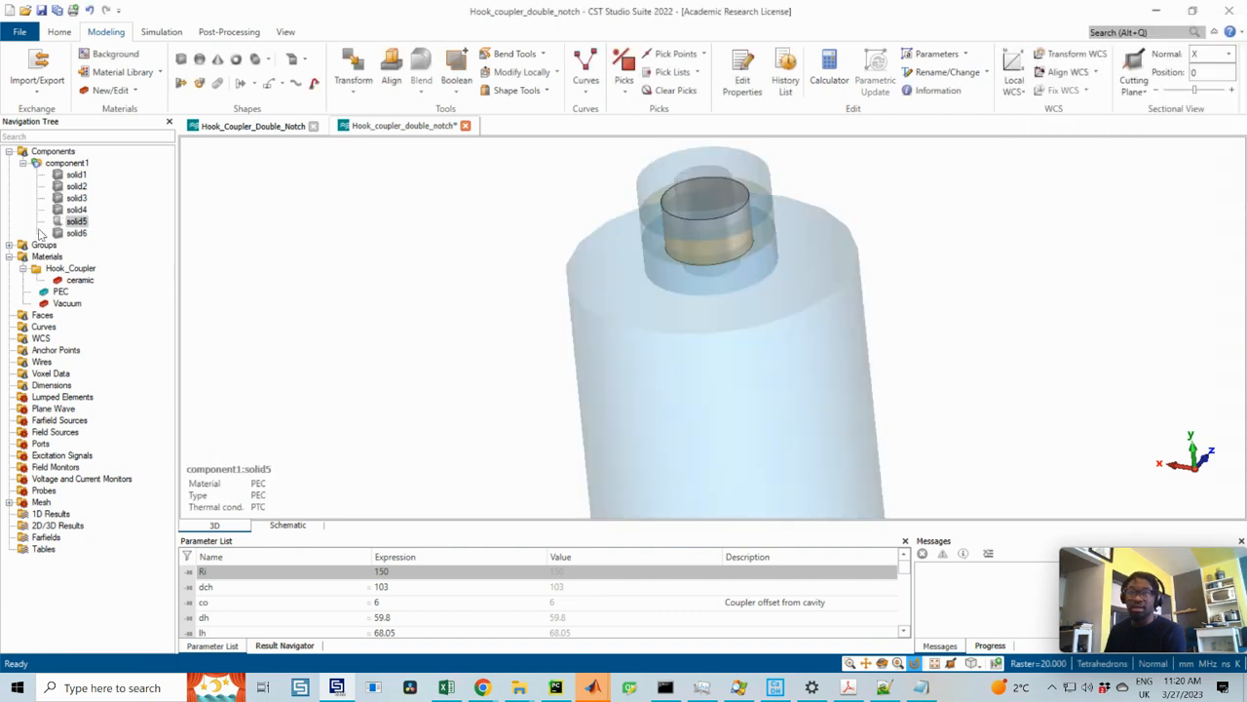
# - Reopen the cylinder definition of solid5 and restore its inner radius to 0
pyautogui.click(76, 222)
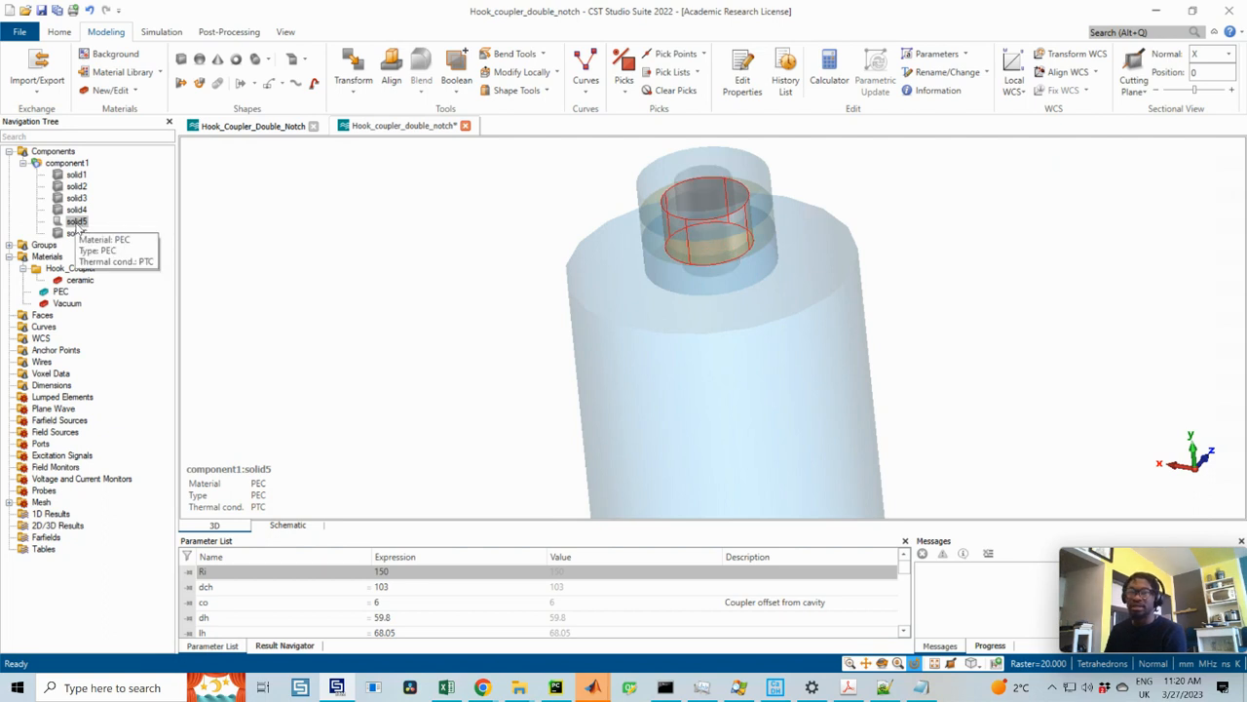
pyautogui.doubleClick(77, 222)
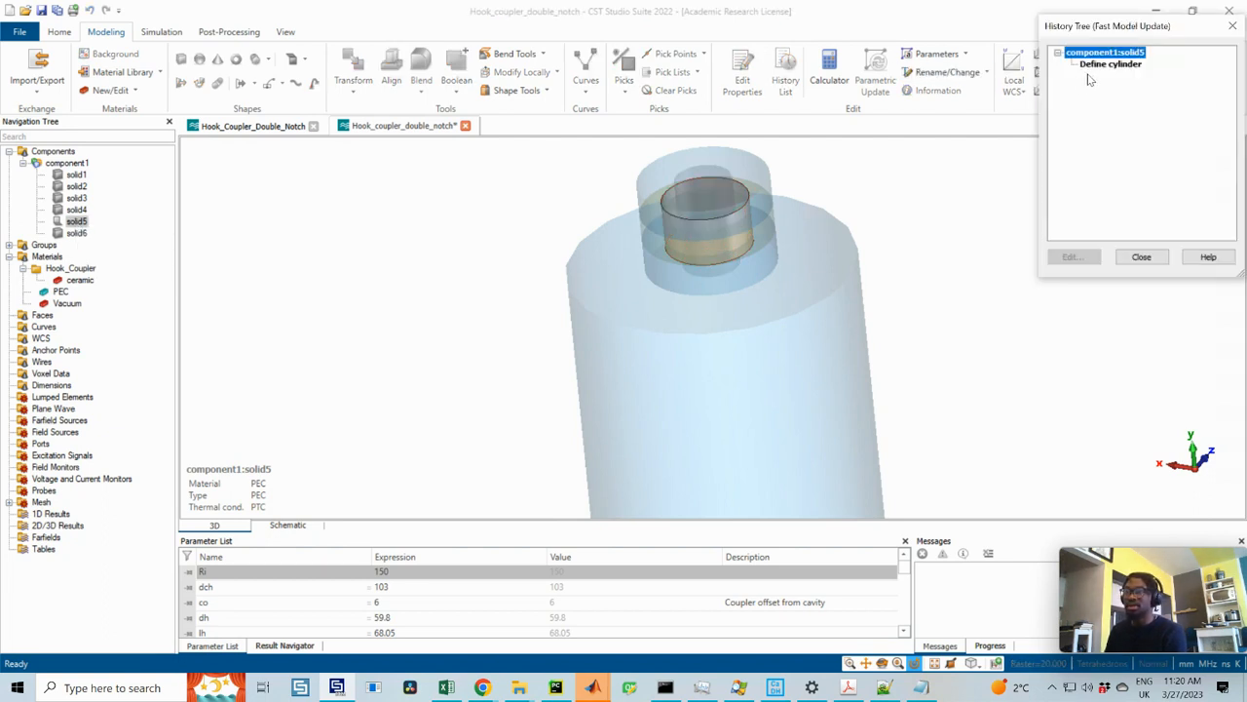
pyautogui.moveTo(672, 224); pyautogui.dragTo(692, 225)
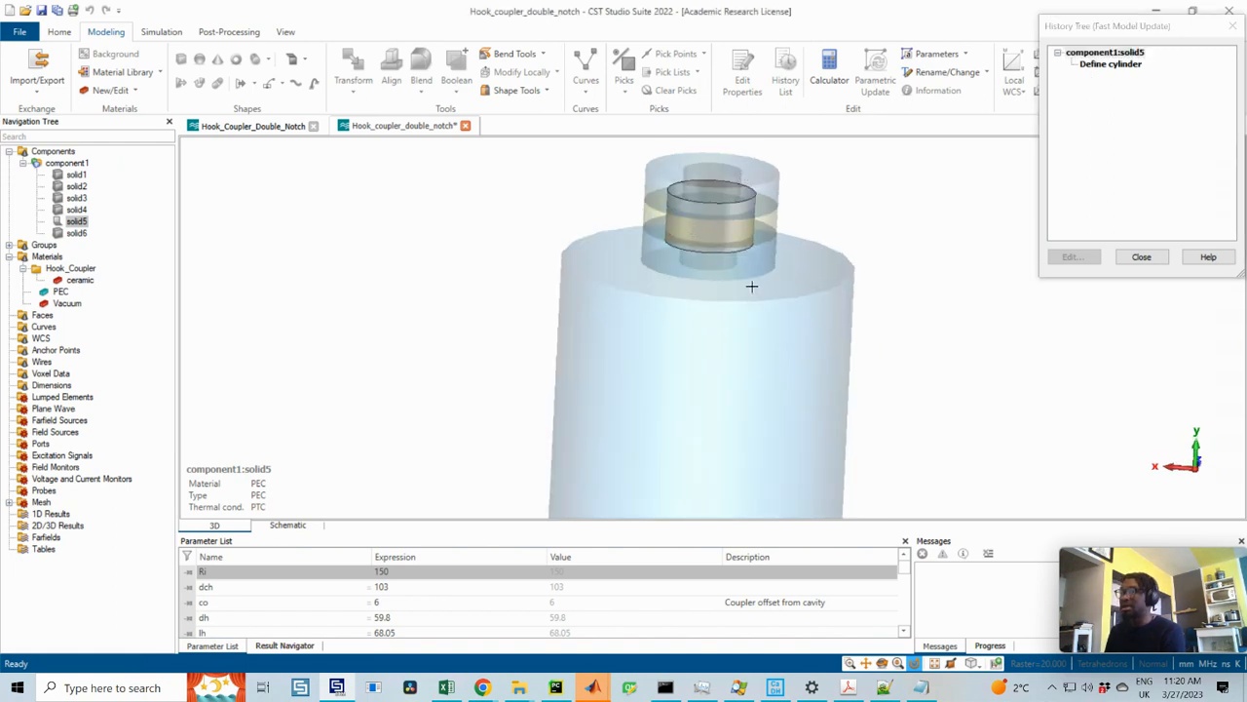
pyautogui.doubleClick(1091, 64)
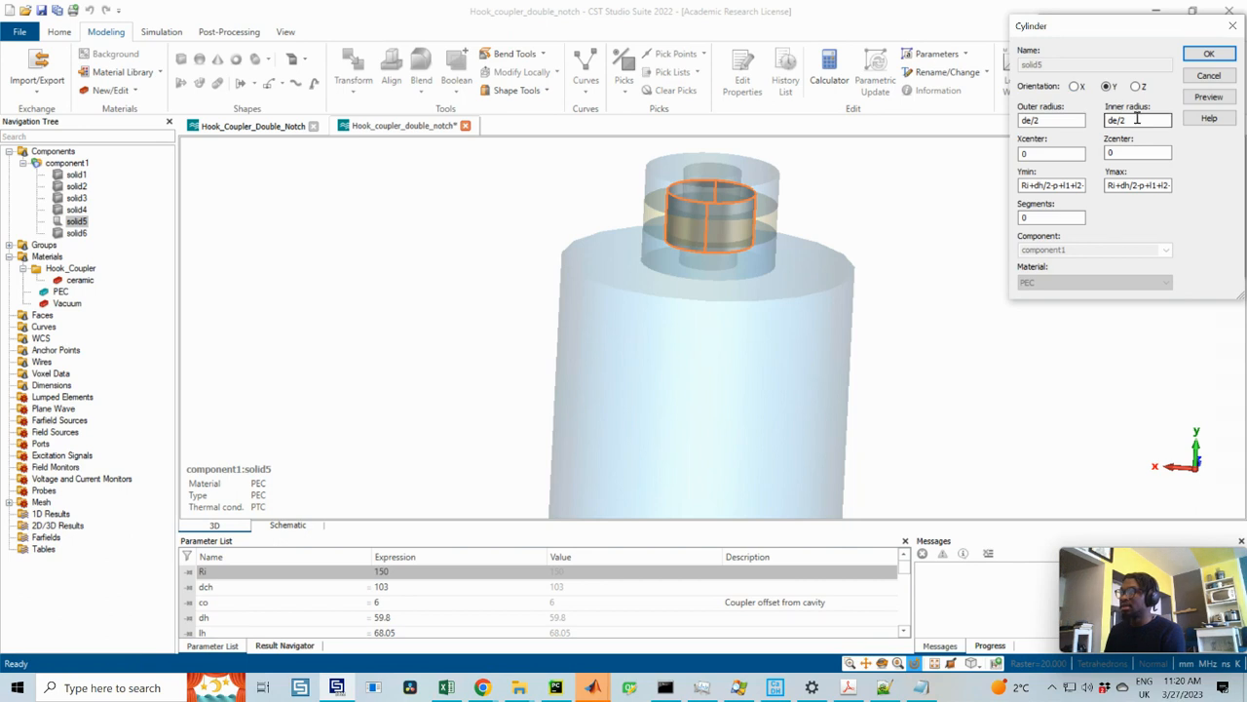
pyautogui.moveTo(1141, 120); pyautogui.dragTo(1060, 136)
pyautogui.write('0')
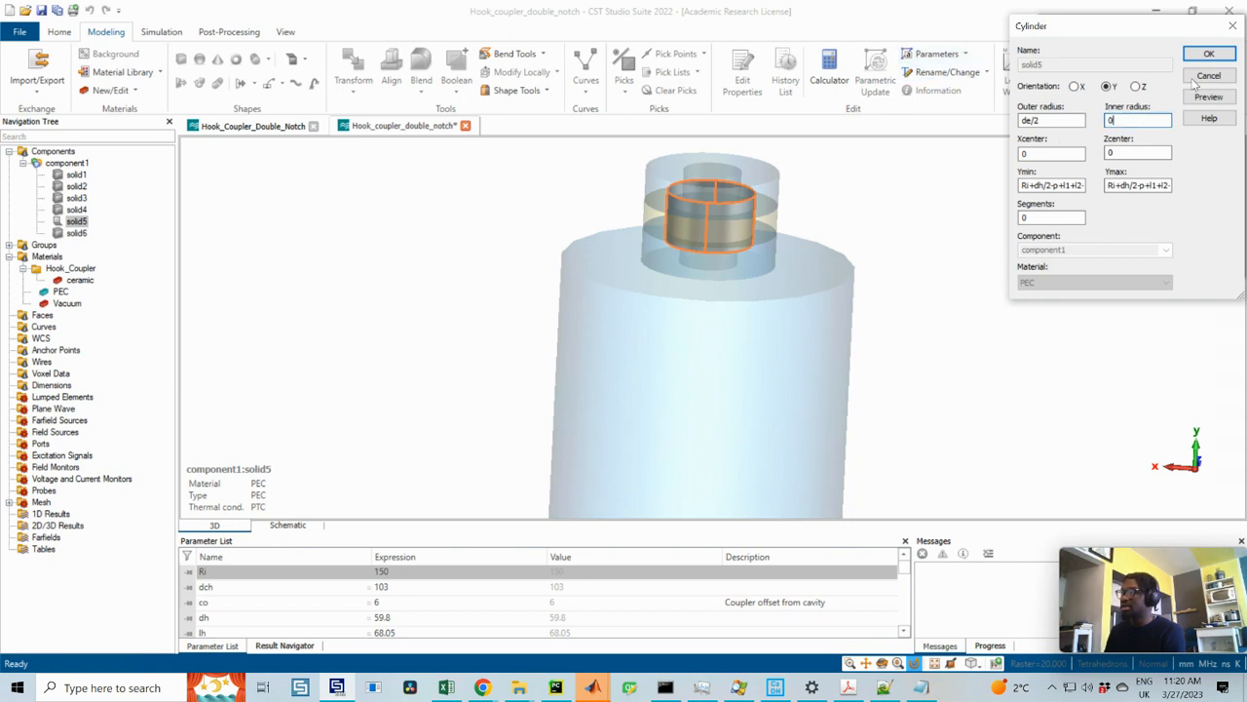
pyautogui.click(1208, 54)
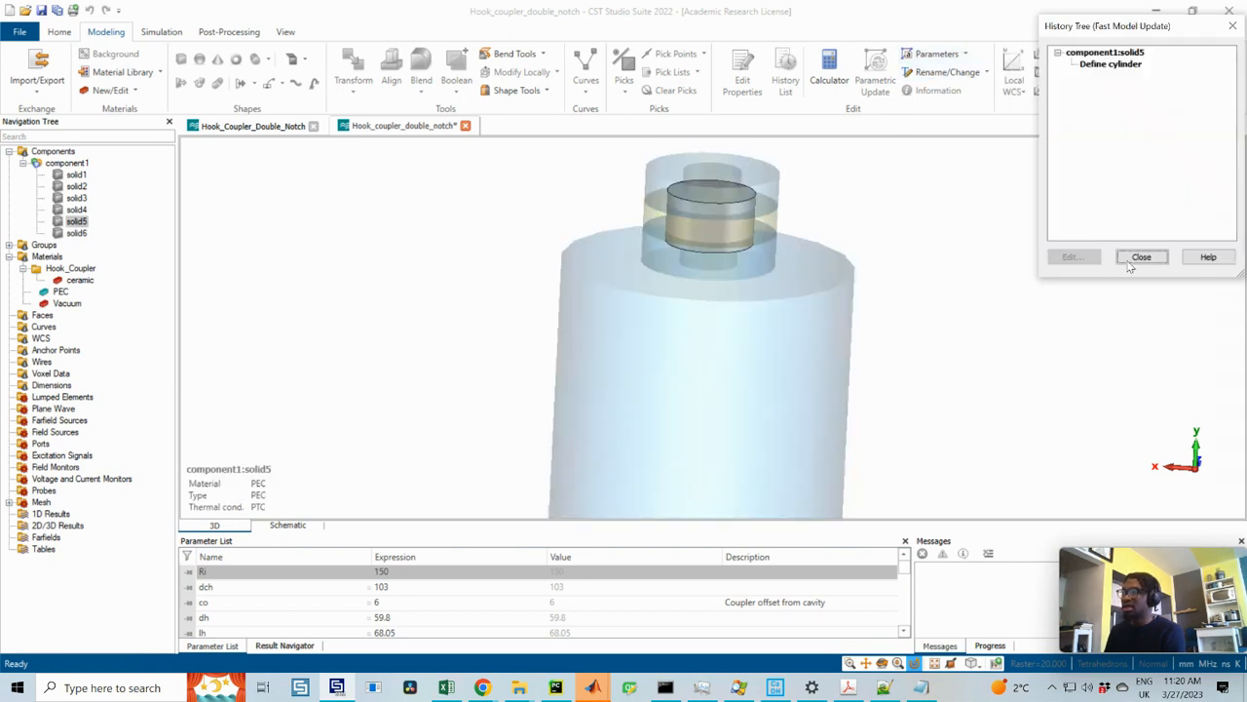
pyautogui.click(1141, 257)
# - Set the inner radius of the ceramic cylinder solid6 to de/2, preview the ring, and apply the change
pyautogui.click(76, 233)
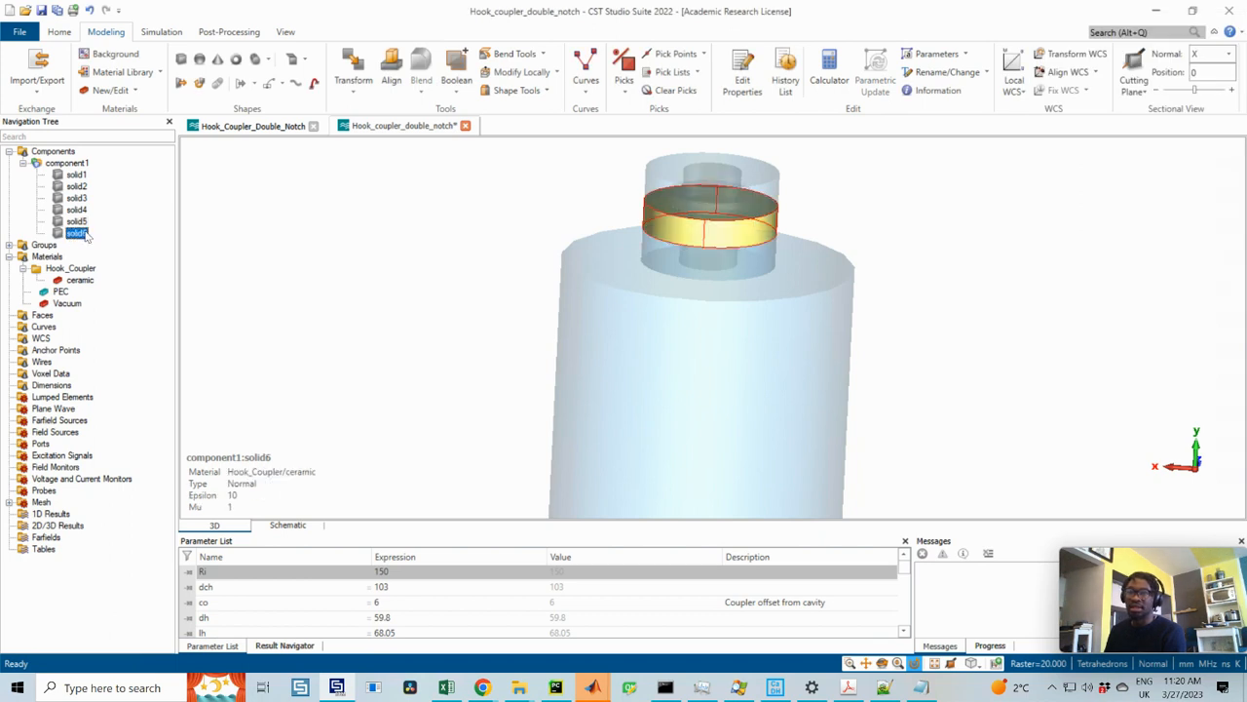
pyautogui.doubleClick(84, 234)
pyautogui.click(1110, 65)
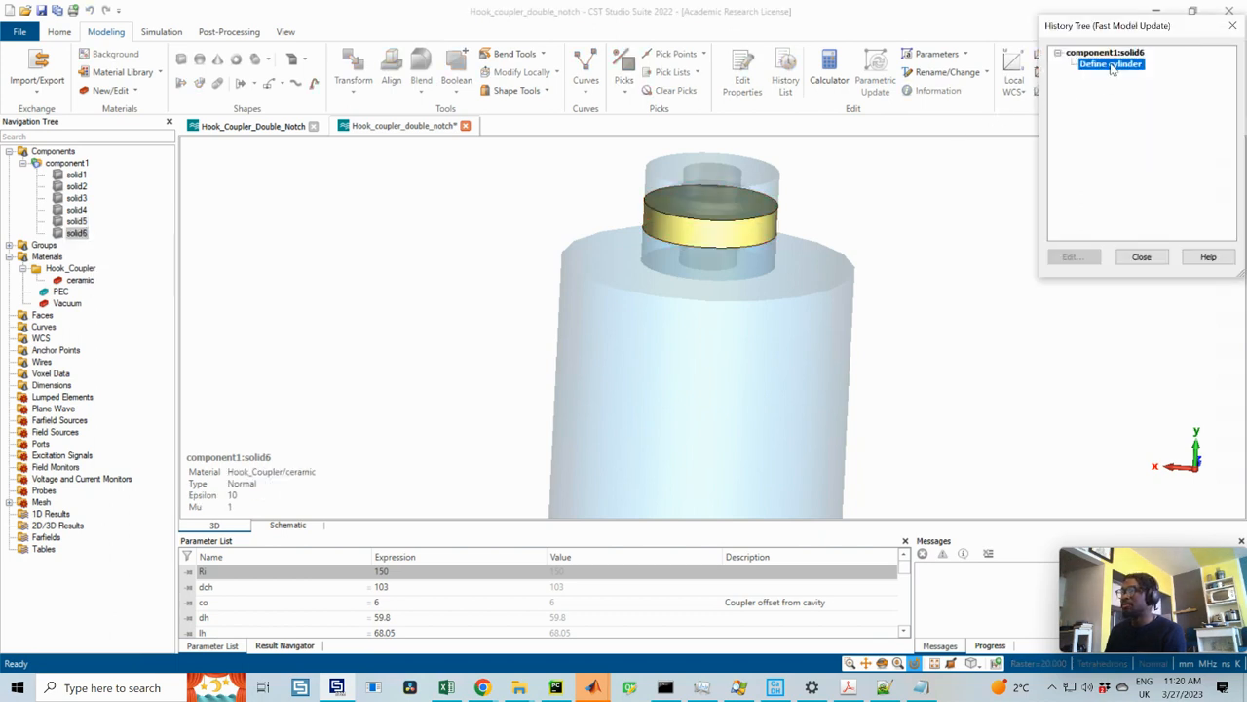
pyautogui.doubleClick(1110, 66)
pyautogui.doubleClick(1106, 120)
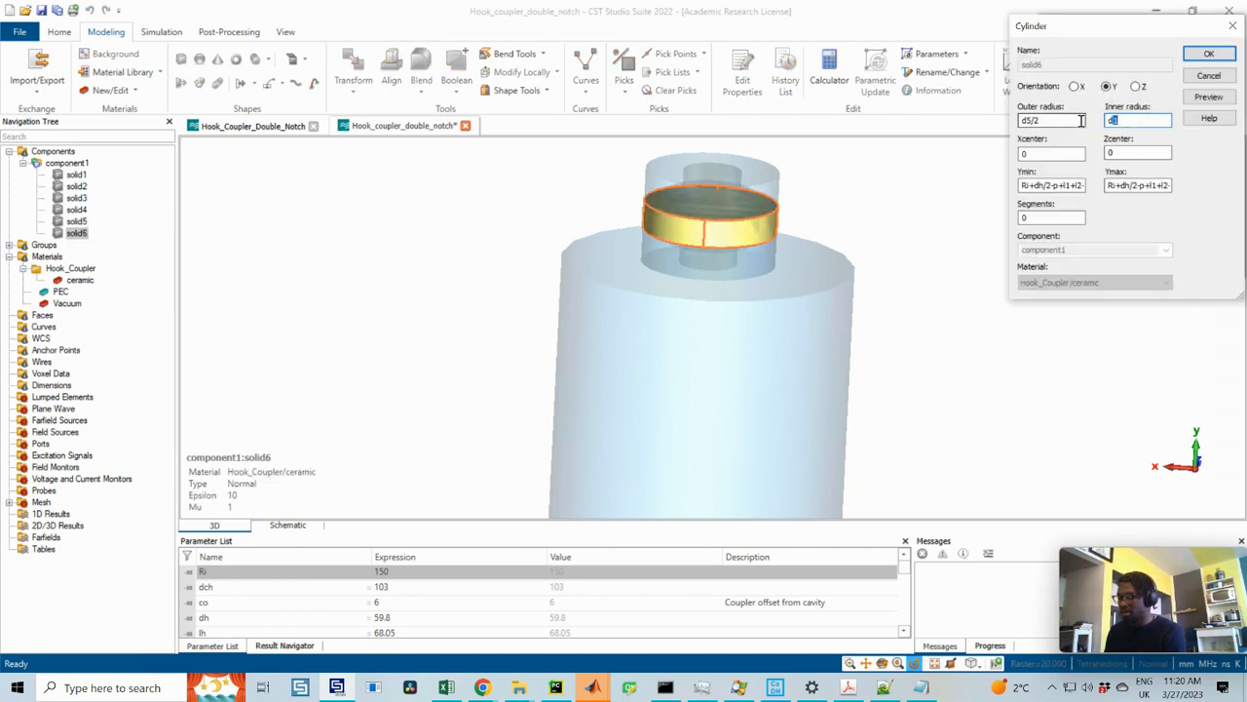
pyautogui.write('de/2')
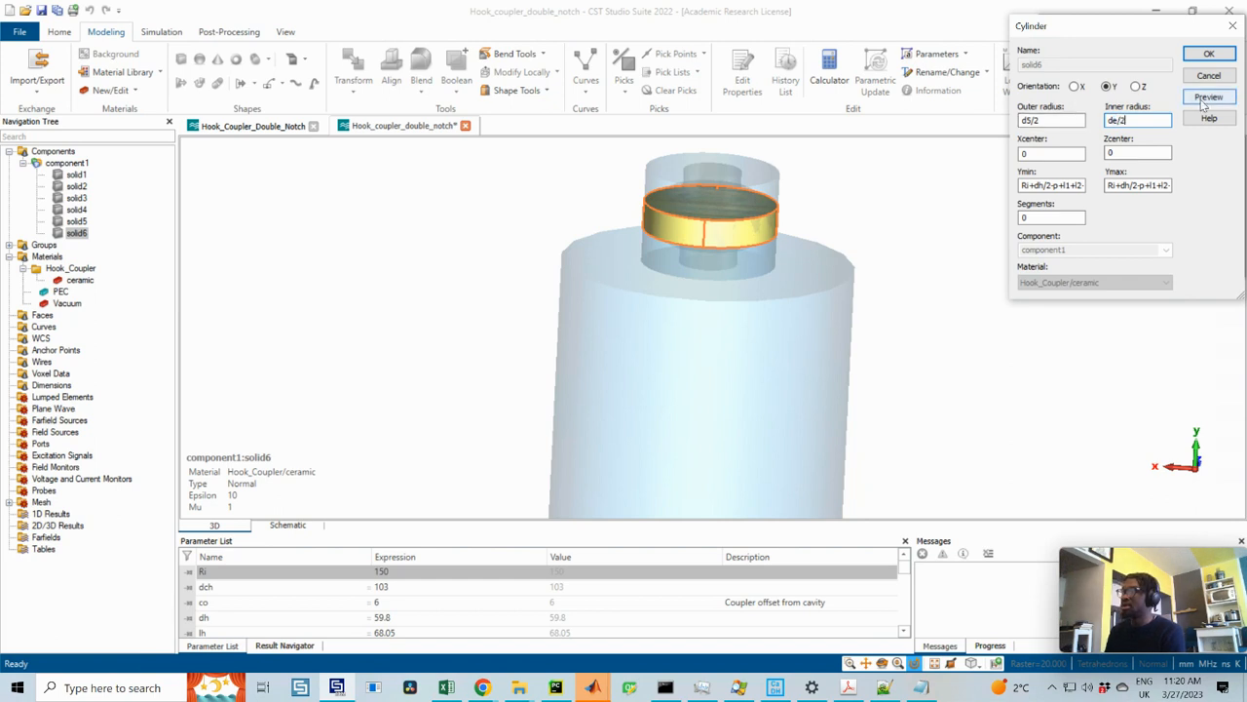
pyautogui.click(1208, 97)
pyautogui.moveTo(697, 236); pyautogui.dragTo(668, 289)
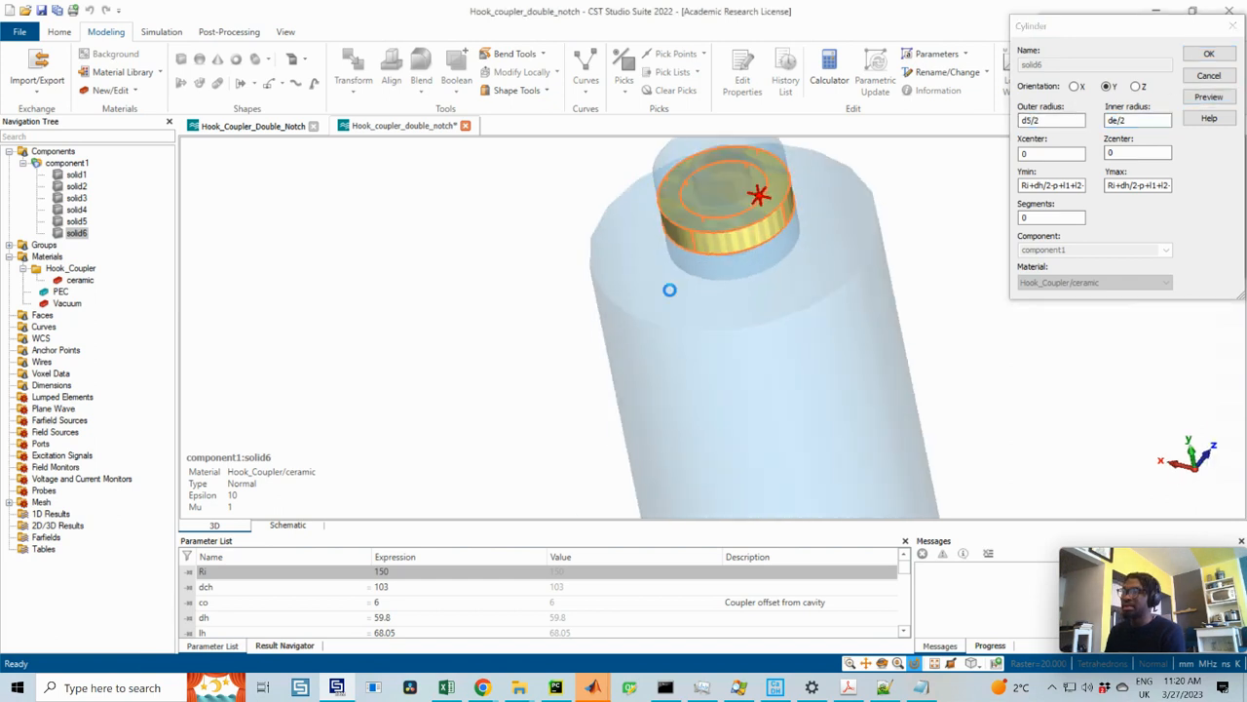
pyautogui.click(1208, 54)
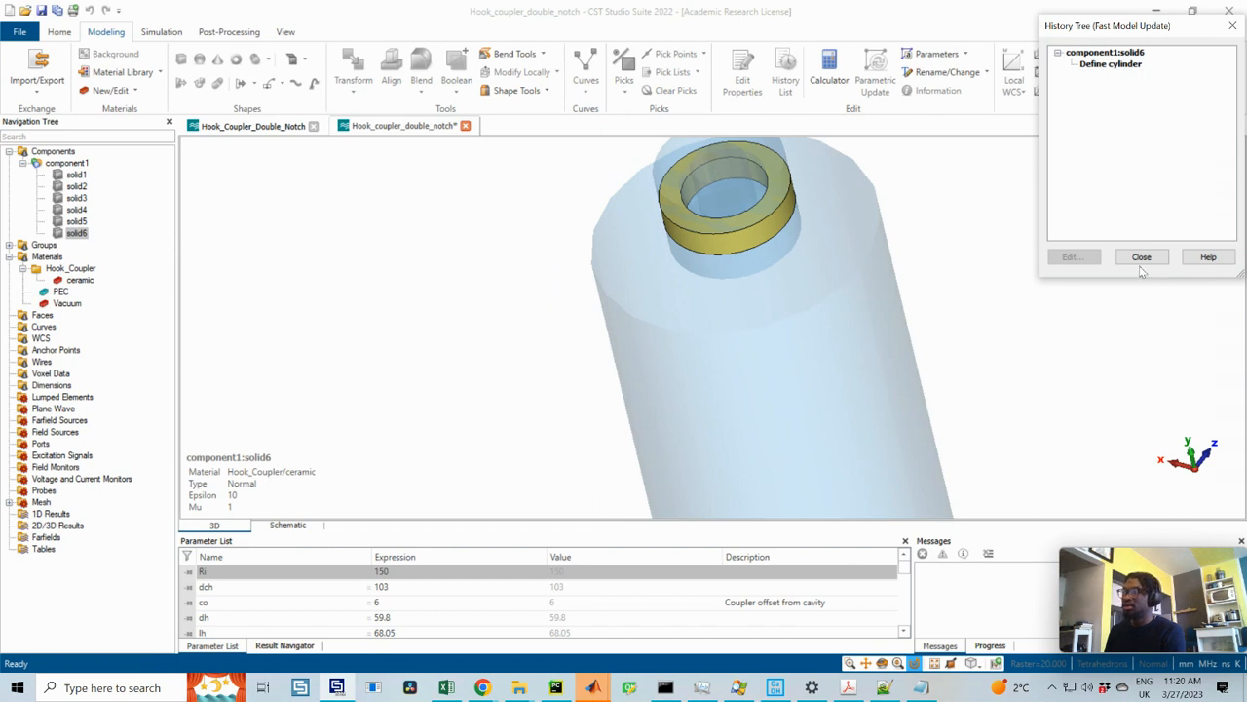
pyautogui.click(1141, 256)
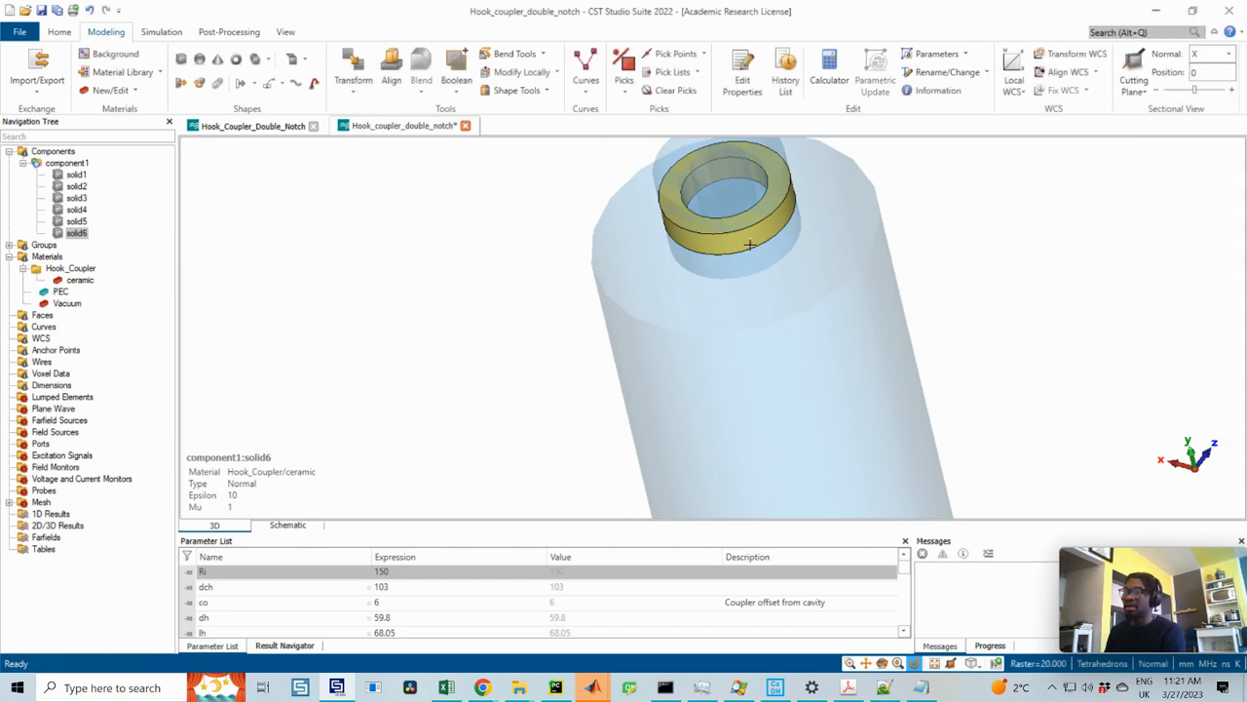
# - Examine the ceramic ring solid6 at the top port from the side and compare it with the vacuum cylinder solid3
pyautogui.keyDown('ctrl'); pyautogui.keyDown('shift'); pyautogui.moveTo(710, 275); pyautogui.dragTo(687, 298); pyautogui.keyUp('shift'); pyautogui.keyUp('ctrl')
pyautogui.press('6')
pyautogui.keyDown('ctrl'); pyautogui.keyDown('shift'); pyautogui.moveTo(869, 243); pyautogui.dragTo(721, 385); pyautogui.keyUp('shift'); pyautogui.keyUp('ctrl')
pyautogui.scroll(-1, 767, 172)
pyautogui.keyDown('ctrl'); pyautogui.keyDown('shift'); pyautogui.moveTo(767, 173); pyautogui.dragTo(735, 388); pyautogui.keyUp('shift'); pyautogui.keyUp('ctrl')
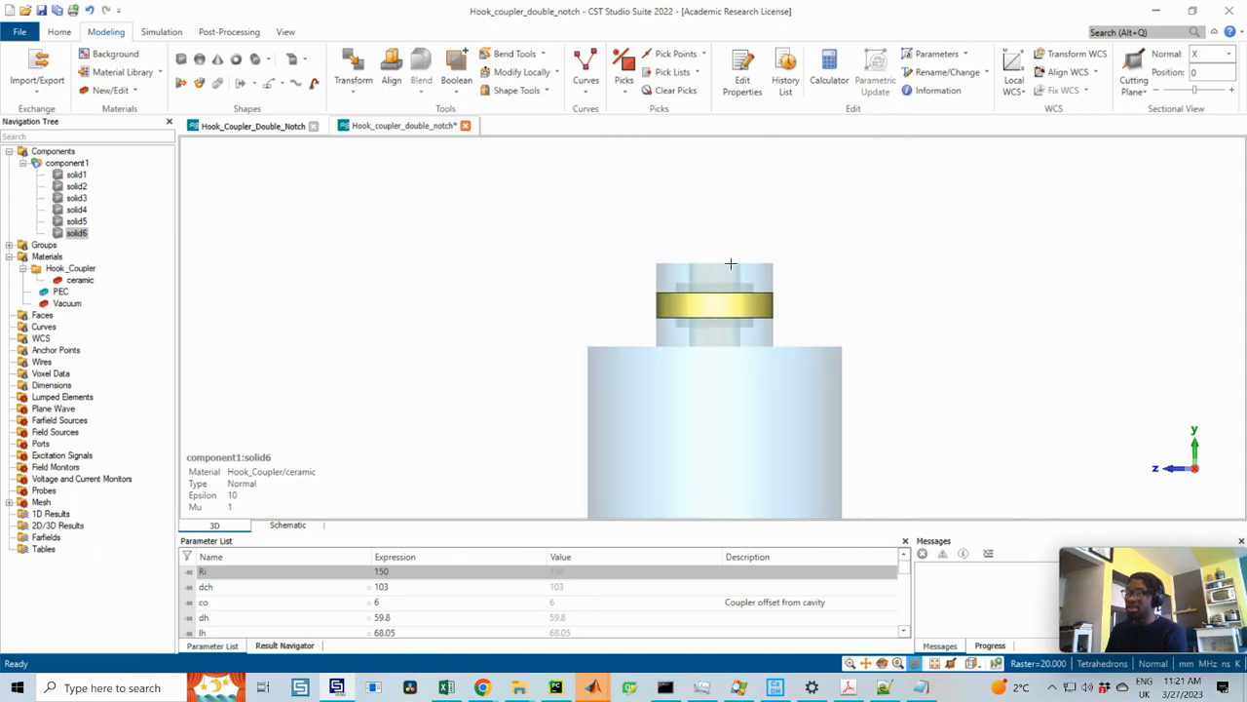
pyautogui.scroll(3, 730, 262)
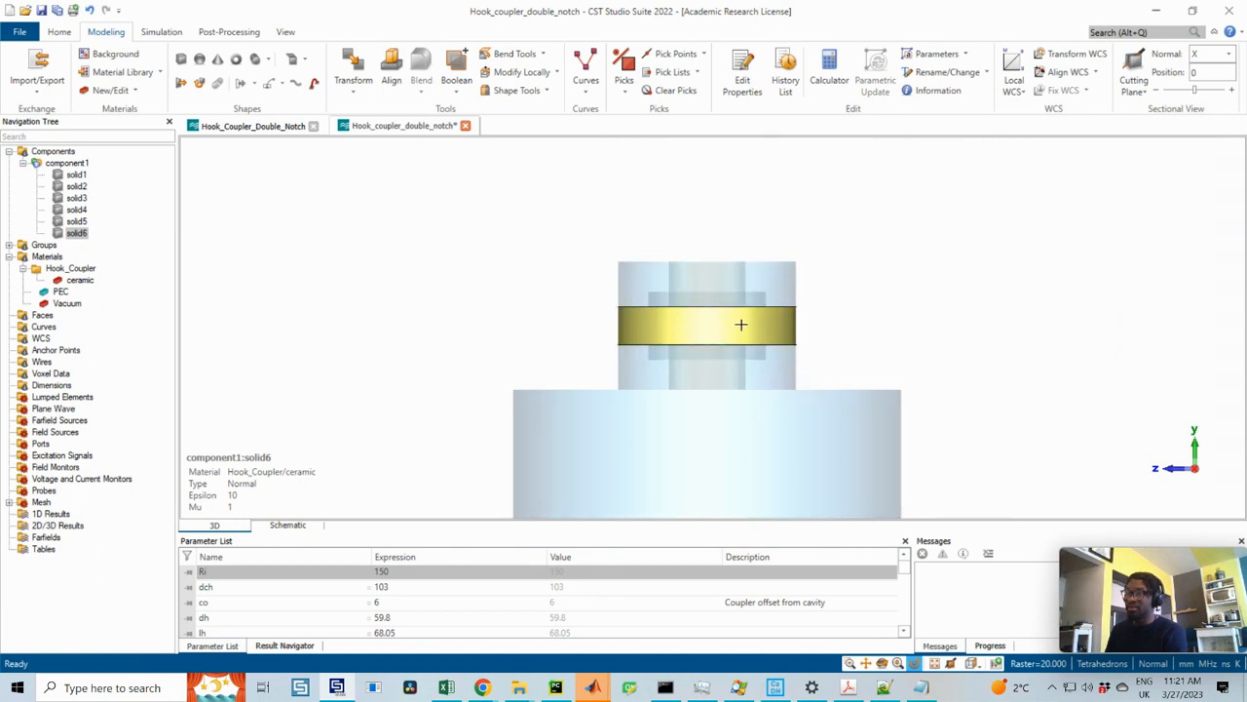
pyautogui.click(77, 198)
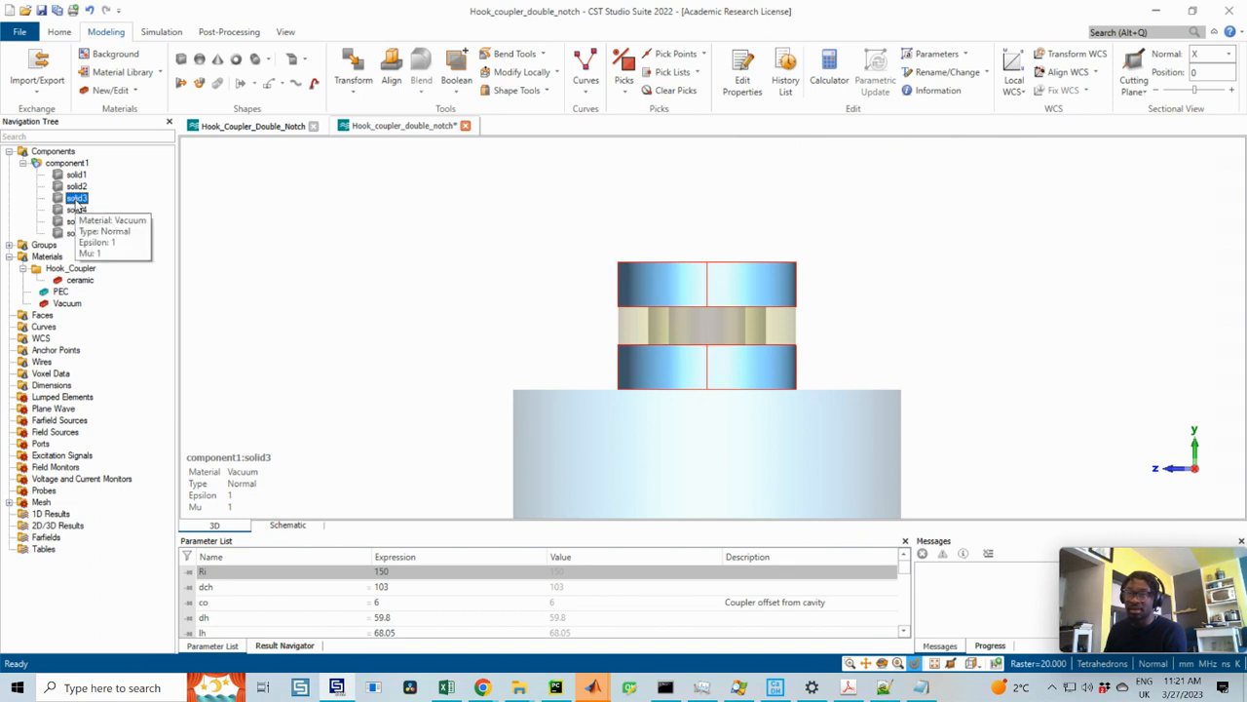
# - Set the inner radius of the cylinder subtracted from vacuum solid3 to de/2, previewing it before applying and closing the history
pyautogui.doubleClick(76, 198)
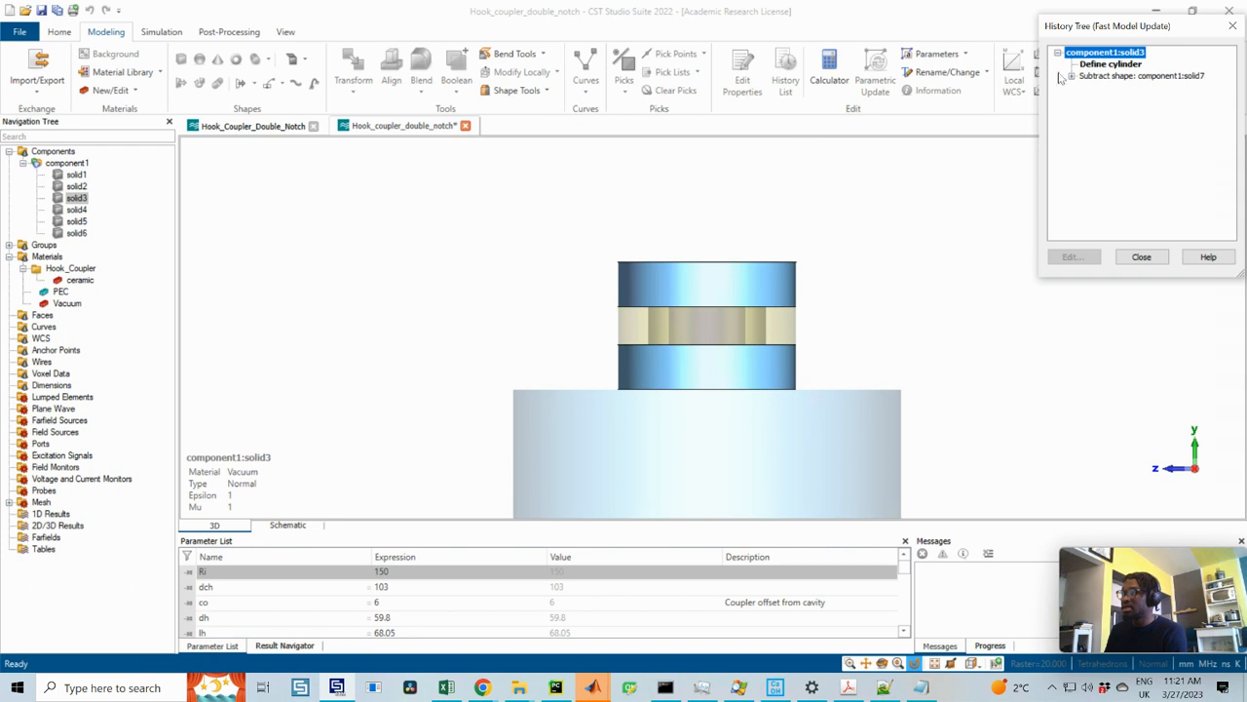
pyautogui.click(1071, 77)
pyautogui.doubleClick(1128, 87)
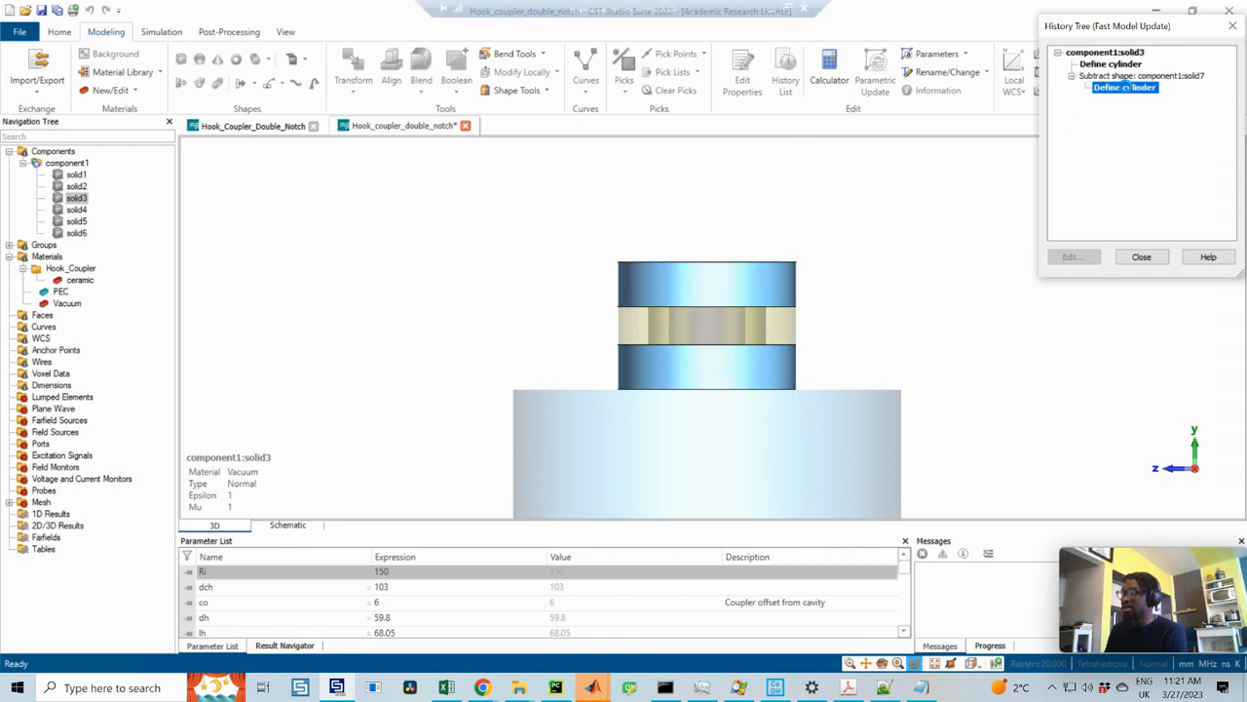
pyautogui.moveTo(1129, 122); pyautogui.dragTo(1065, 128)
pyautogui.write('d')
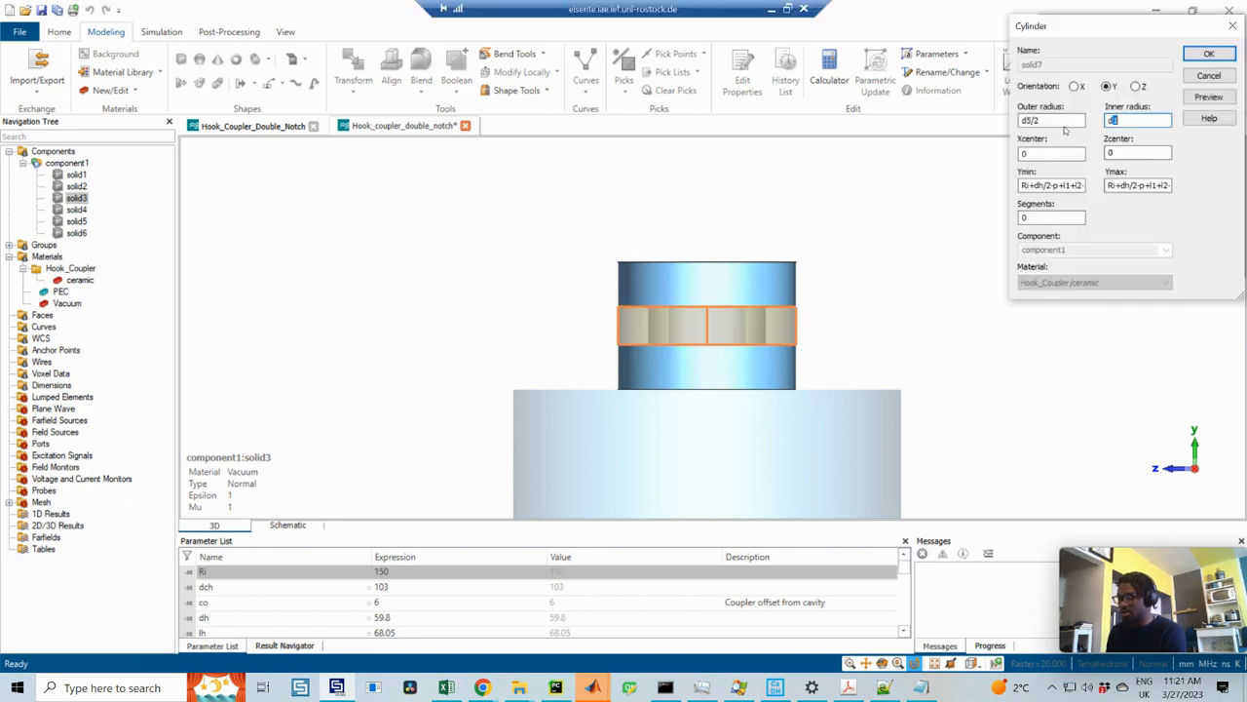
pyautogui.write('e/2')
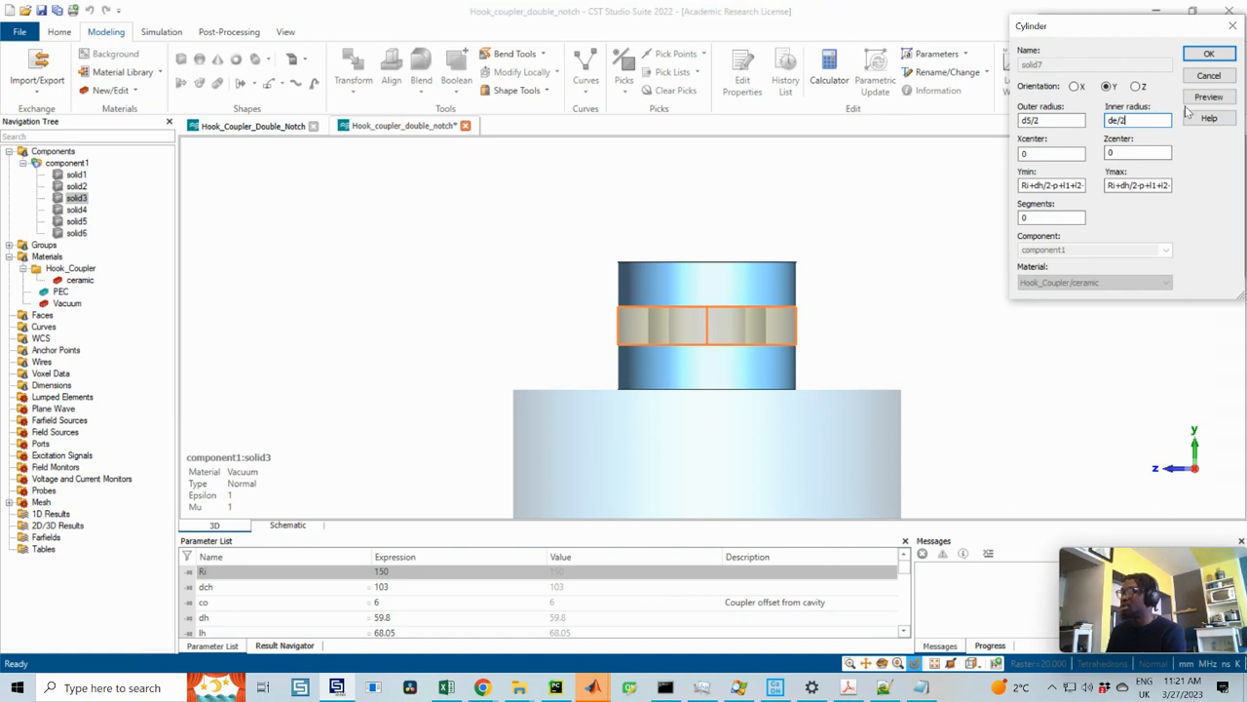
pyautogui.click(1215, 100)
pyautogui.click(1209, 54)
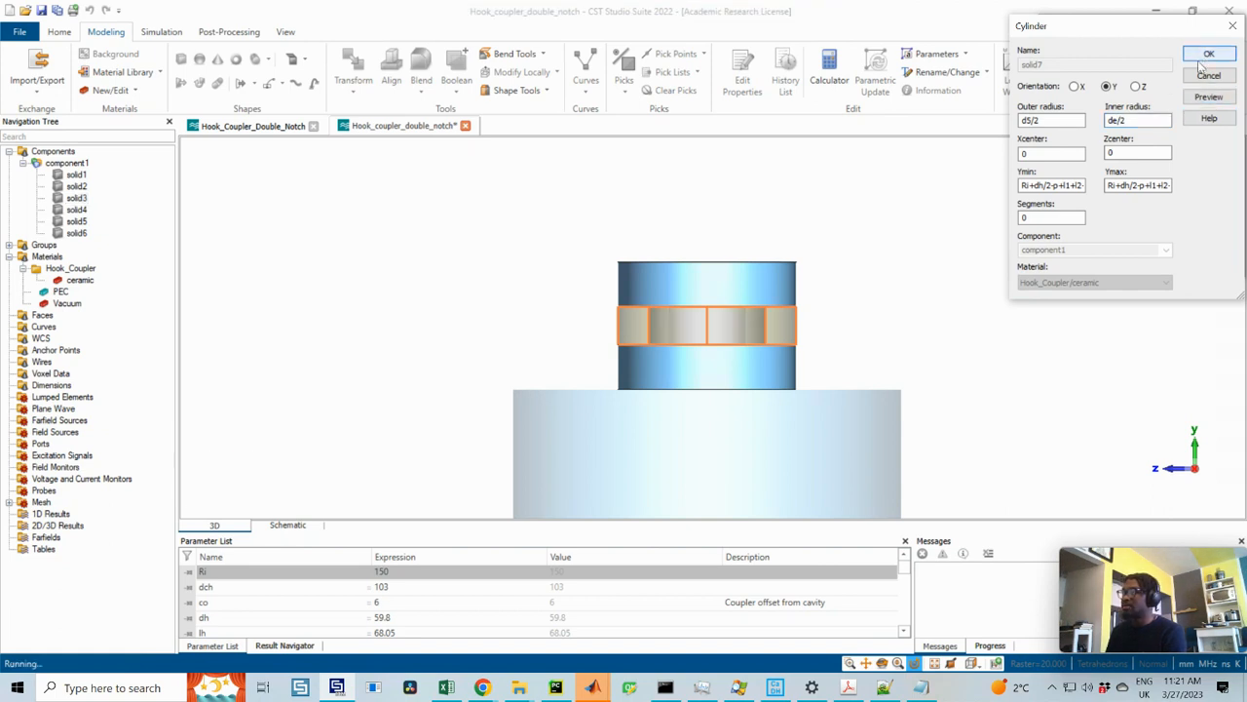
pyautogui.click(1141, 257)
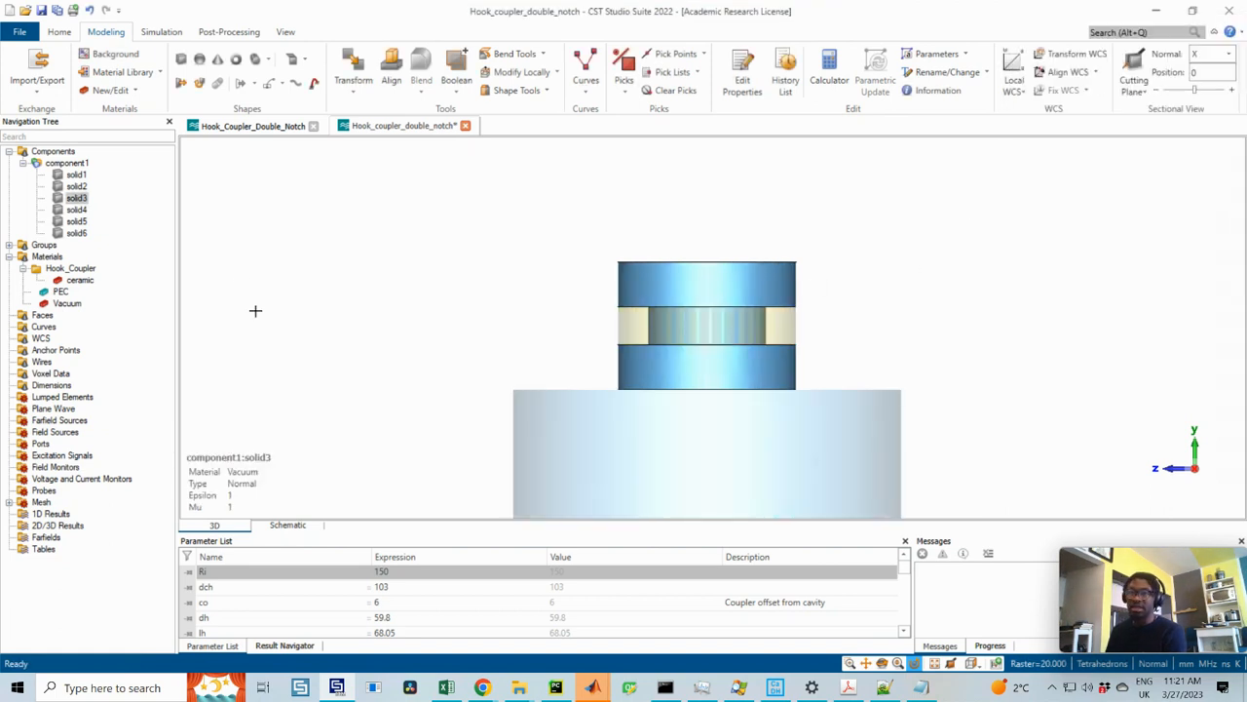
# - Inspect the vacuum cylinder solid3, the inner conductor solid4 and the ceramic ring solid6 around the top port
pyautogui.click(80, 199)
pyautogui.moveTo(731, 299); pyautogui.dragTo(783, 370)
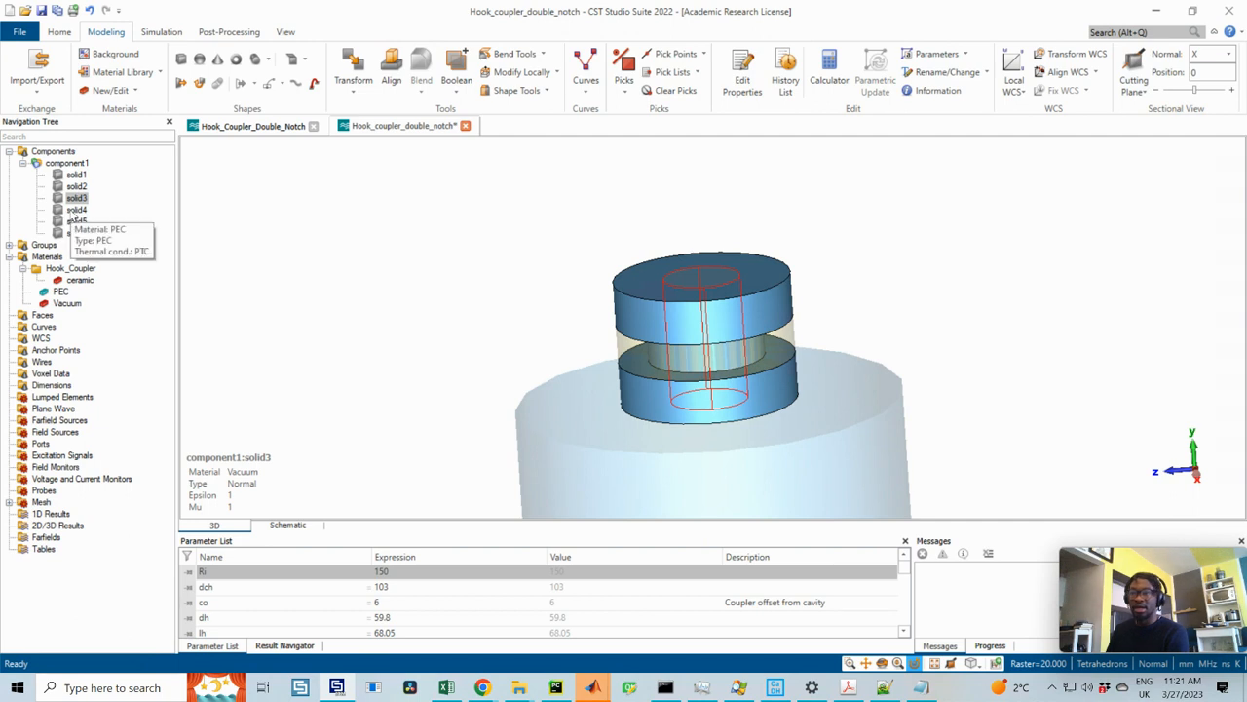
pyautogui.click(76, 210)
pyautogui.click(76, 233)
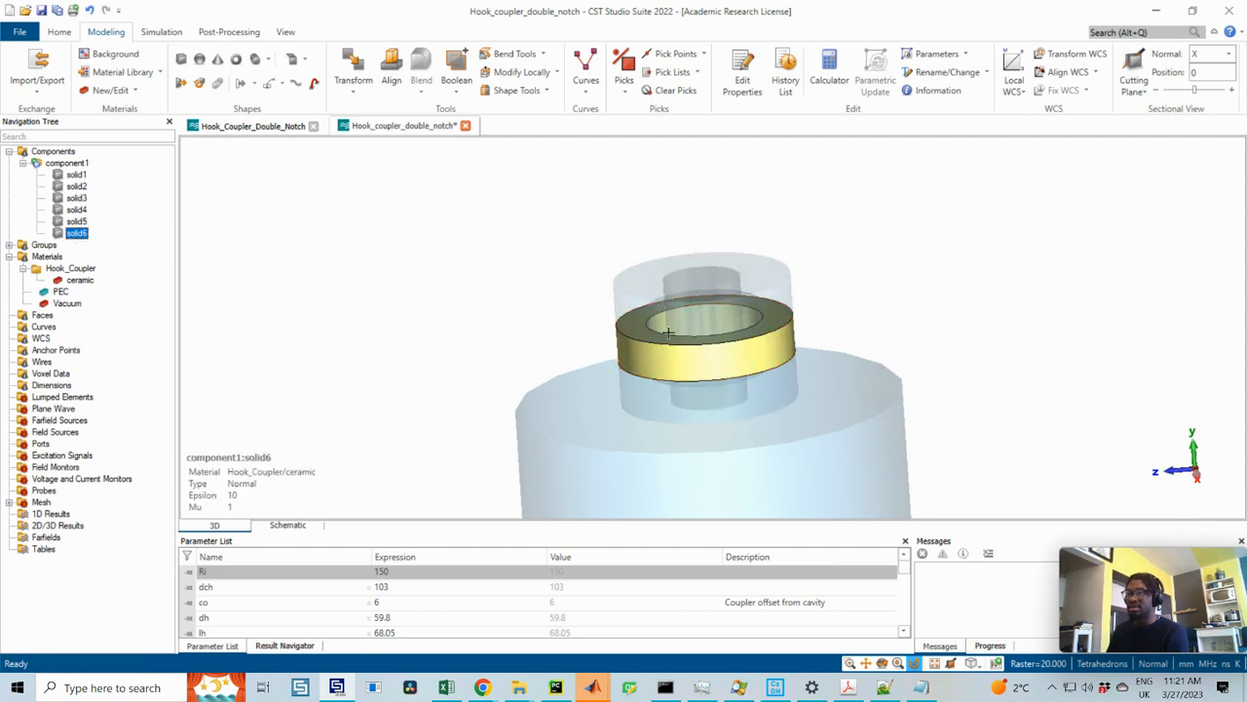
pyautogui.moveTo(755, 409); pyautogui.dragTo(737, 388)
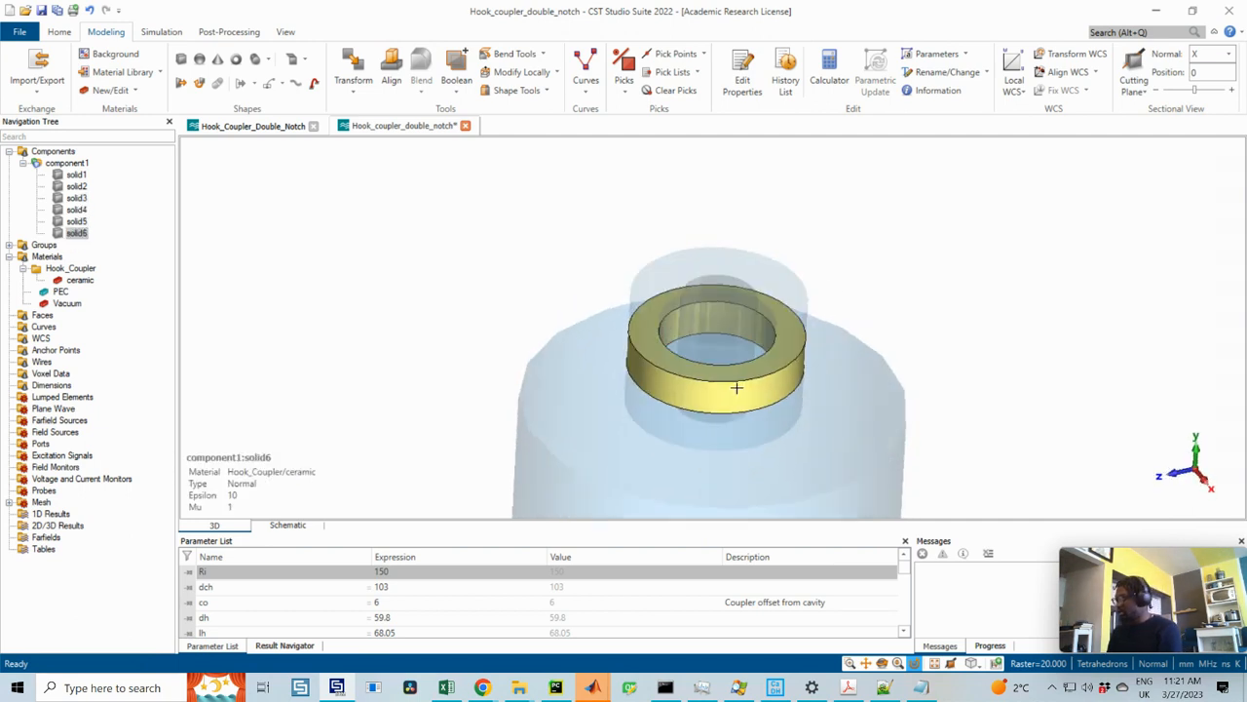
pyautogui.press('6')
pyautogui.scroll(-9, 769, 348)
pyautogui.scroll(1, 750, 342)
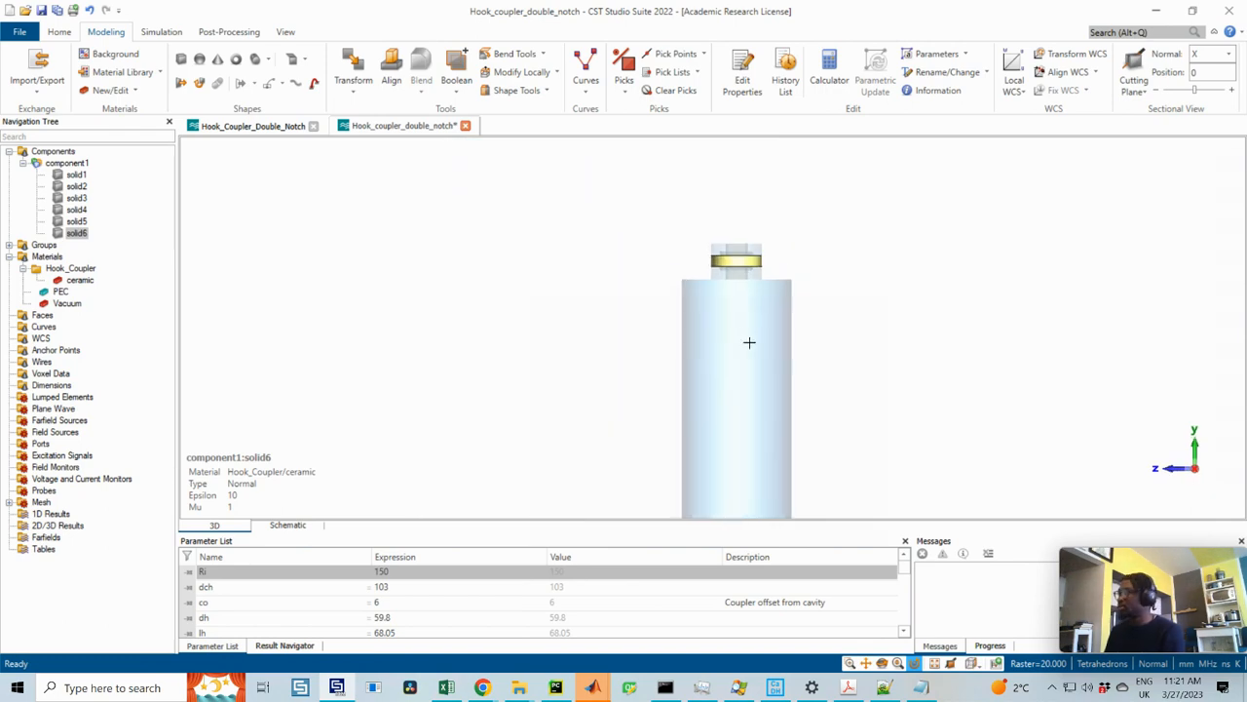
# - Compare the coupler's top section with the DN_Hook_Coupler.pdf drawing, moving the drawing aside to see the model
pyautogui.click(848, 687)
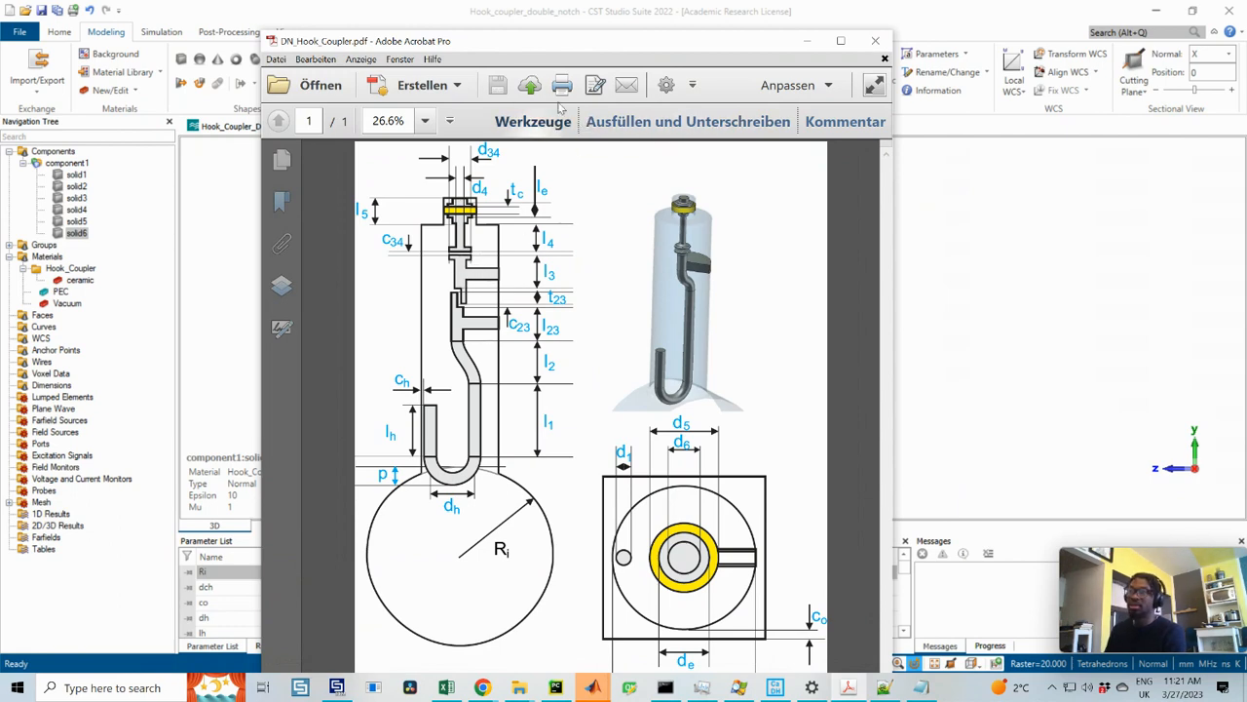
pyautogui.moveTo(536, 42); pyautogui.dragTo(1246, 49)
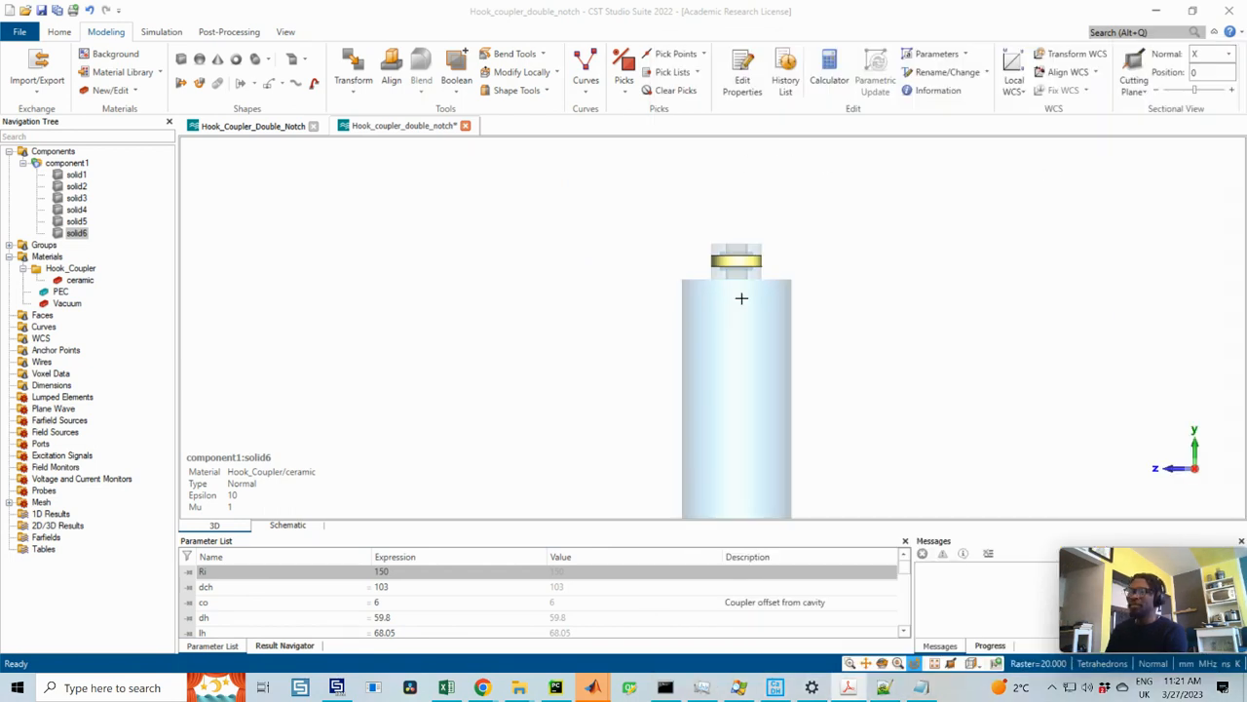
pyautogui.moveTo(728, 261); pyautogui.dragTo(729, 256, button='middle')
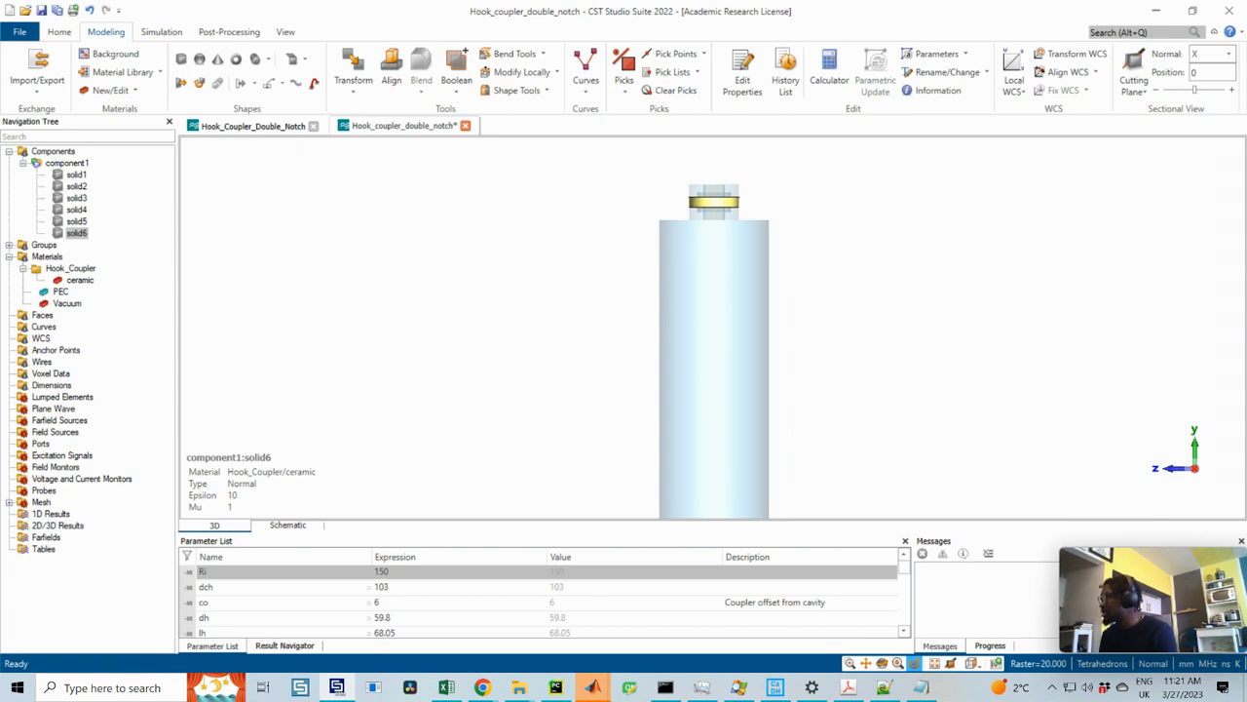
pyautogui.moveTo(1246, 62); pyautogui.dragTo(739, 38)
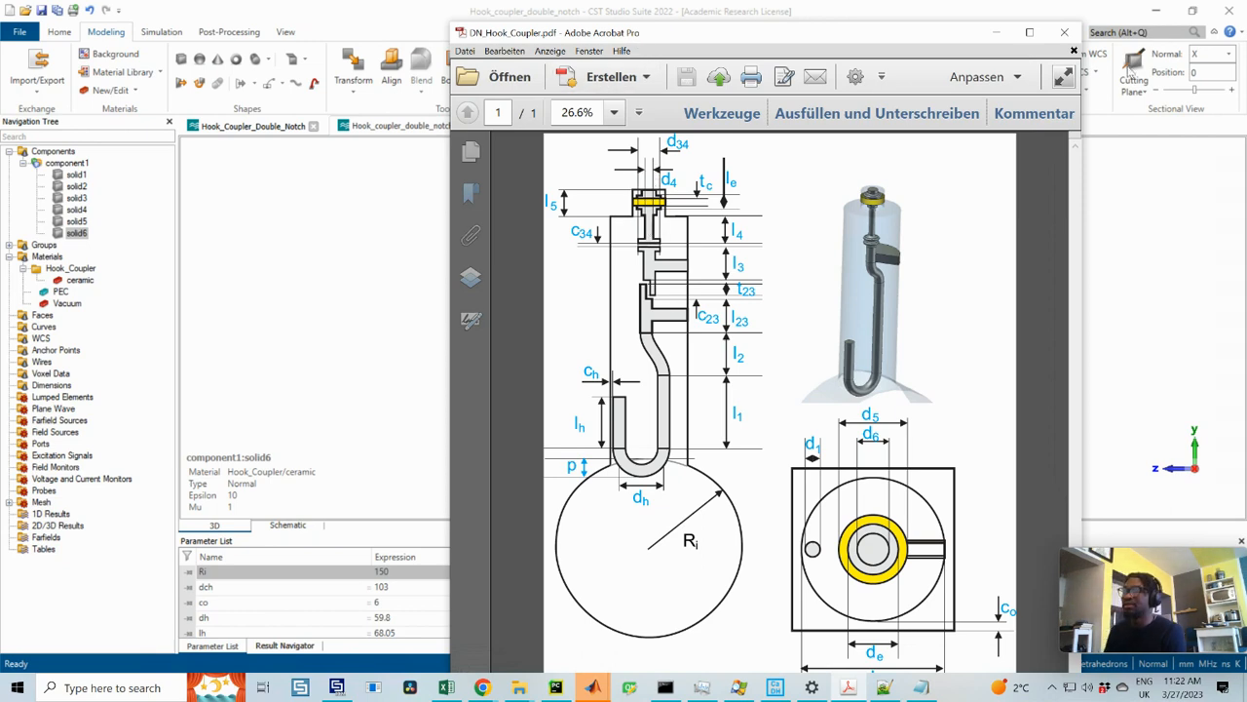
pyautogui.moveTo(641, 35); pyautogui.dragTo(1246, 88)
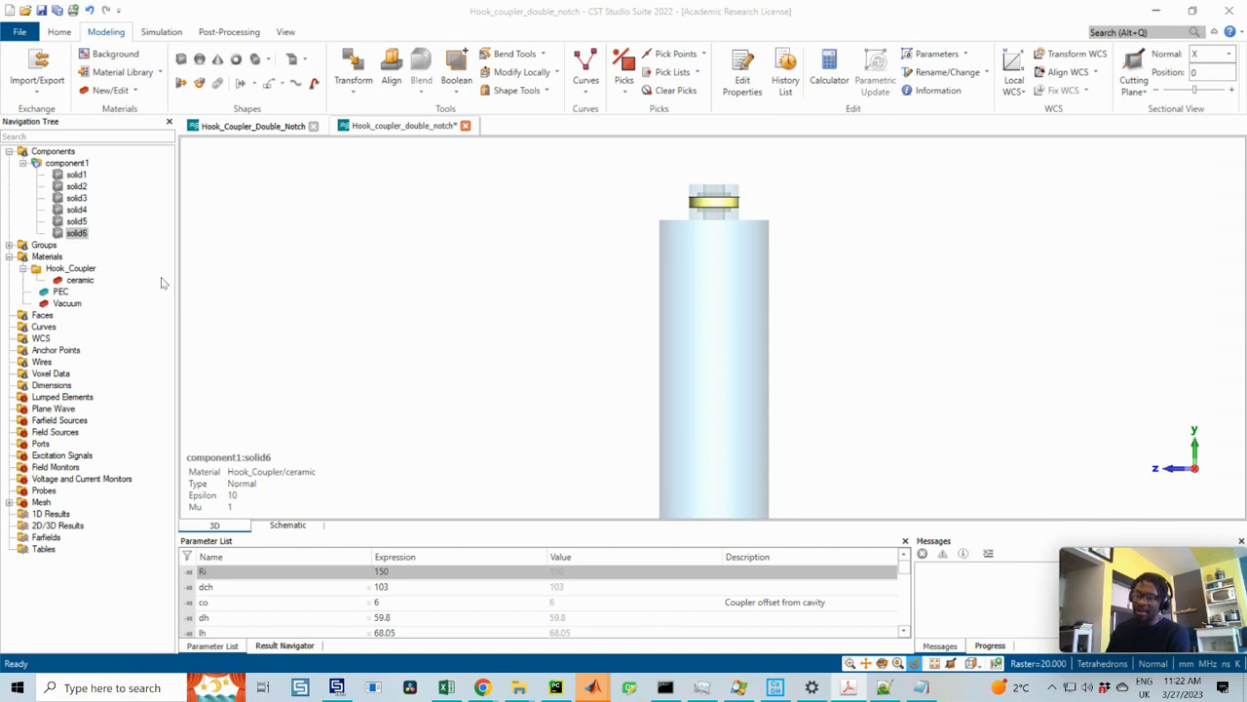
# - Start a new cylinder oriented along Y with outer radius d4/2 and PEC as its material
pyautogui.click(256, 61)
pyautogui.press('Escape')
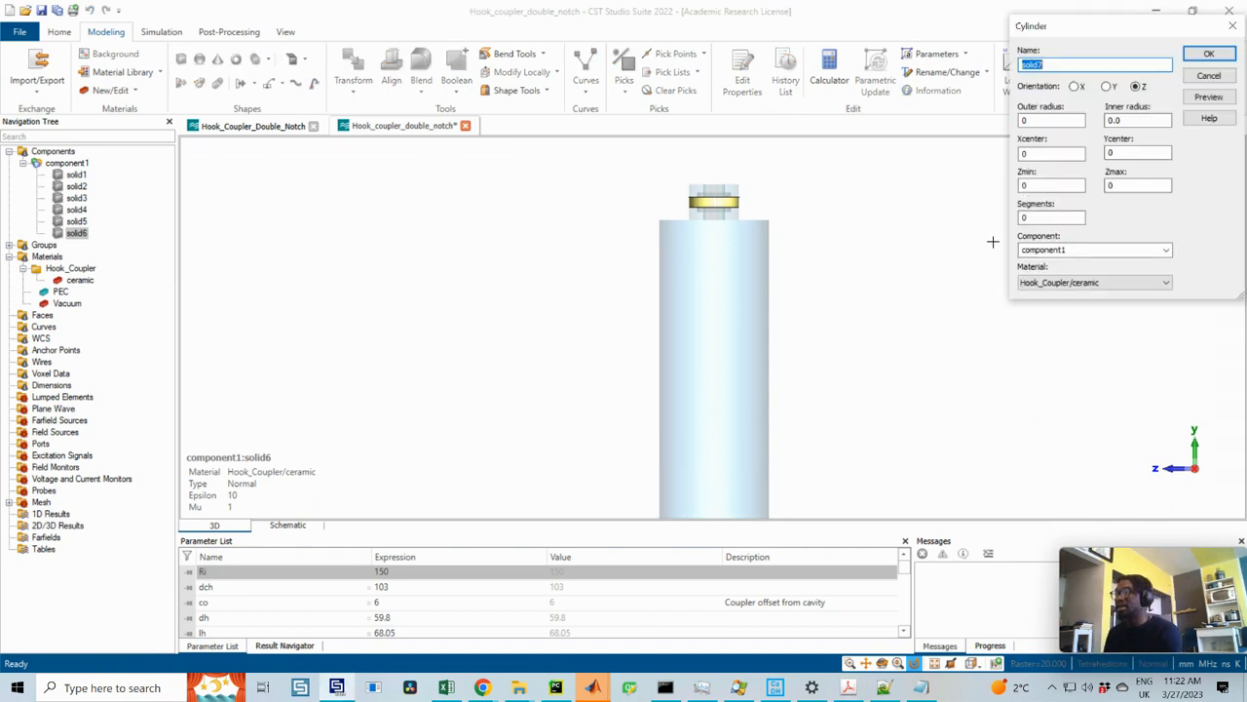
pyautogui.click(1108, 86)
pyautogui.doubleClick(1026, 120)
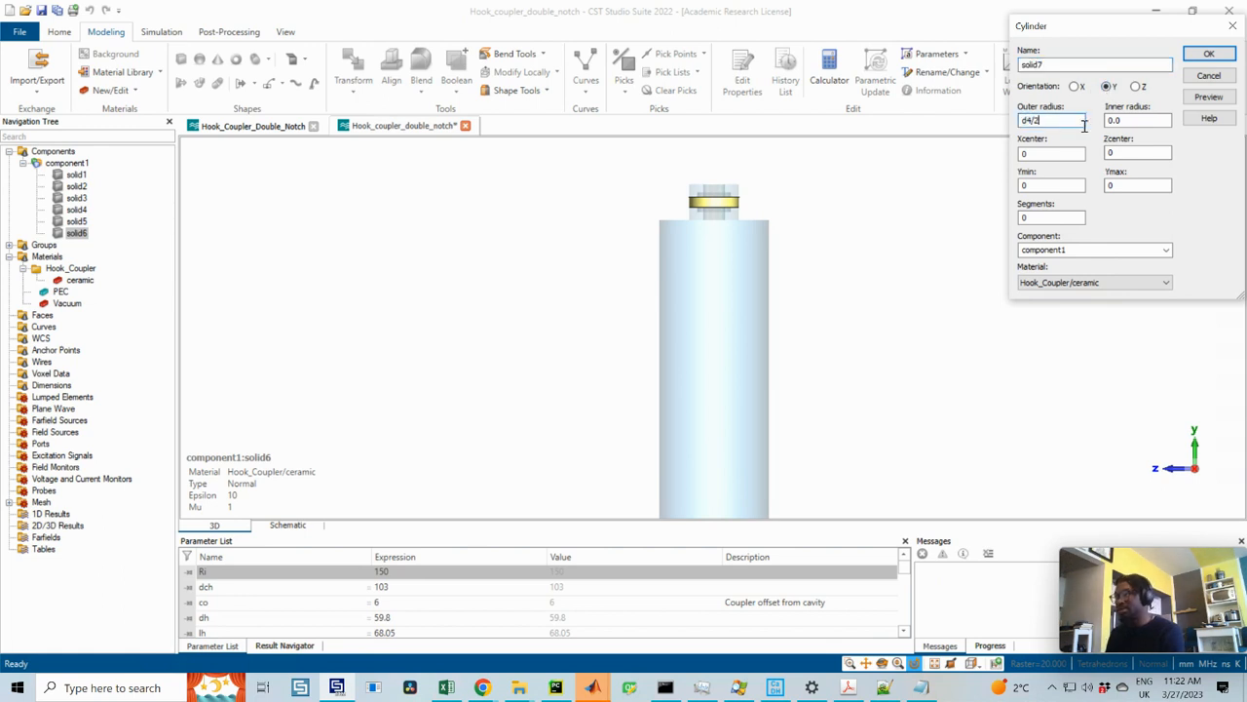
pyautogui.click(1081, 283)
pyautogui.click(1081, 324)
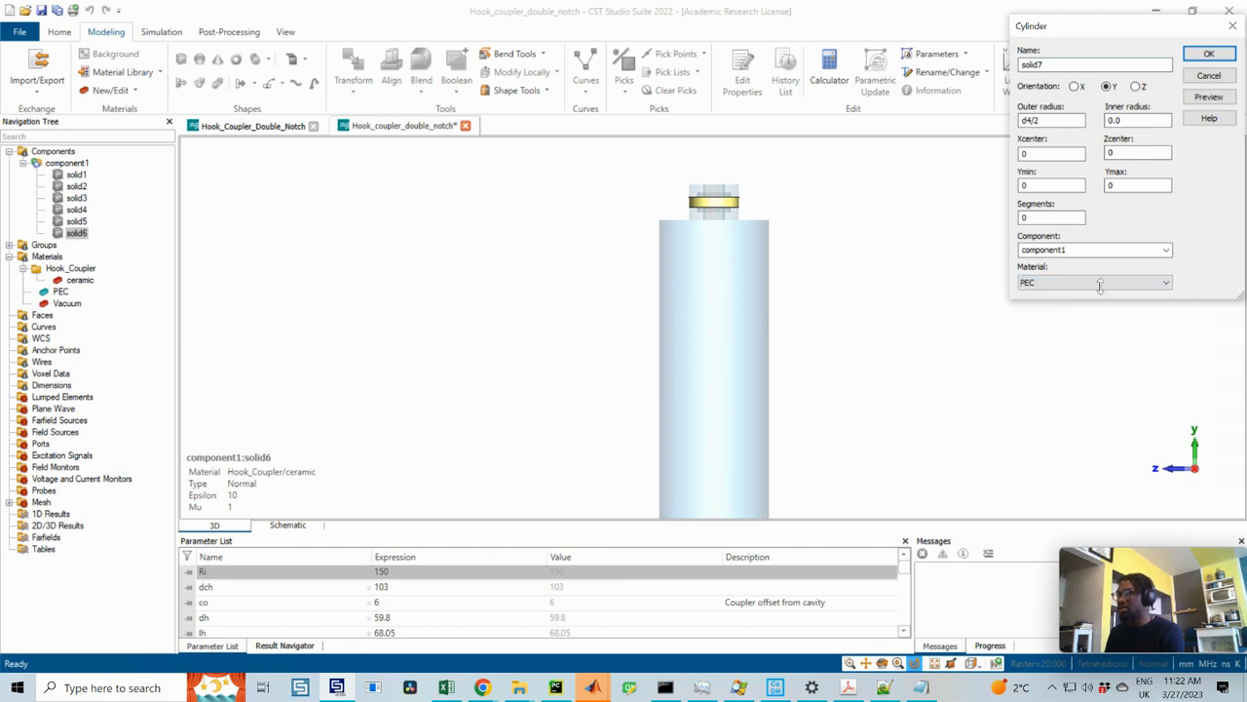
# - Paste the height expression ending in +l3+l4+l5/2+le/2 as the new cylinder's Ymax and consult the DN_Hook_Coupler.pdf drawing
pyautogui.doubleClick(1119, 185)
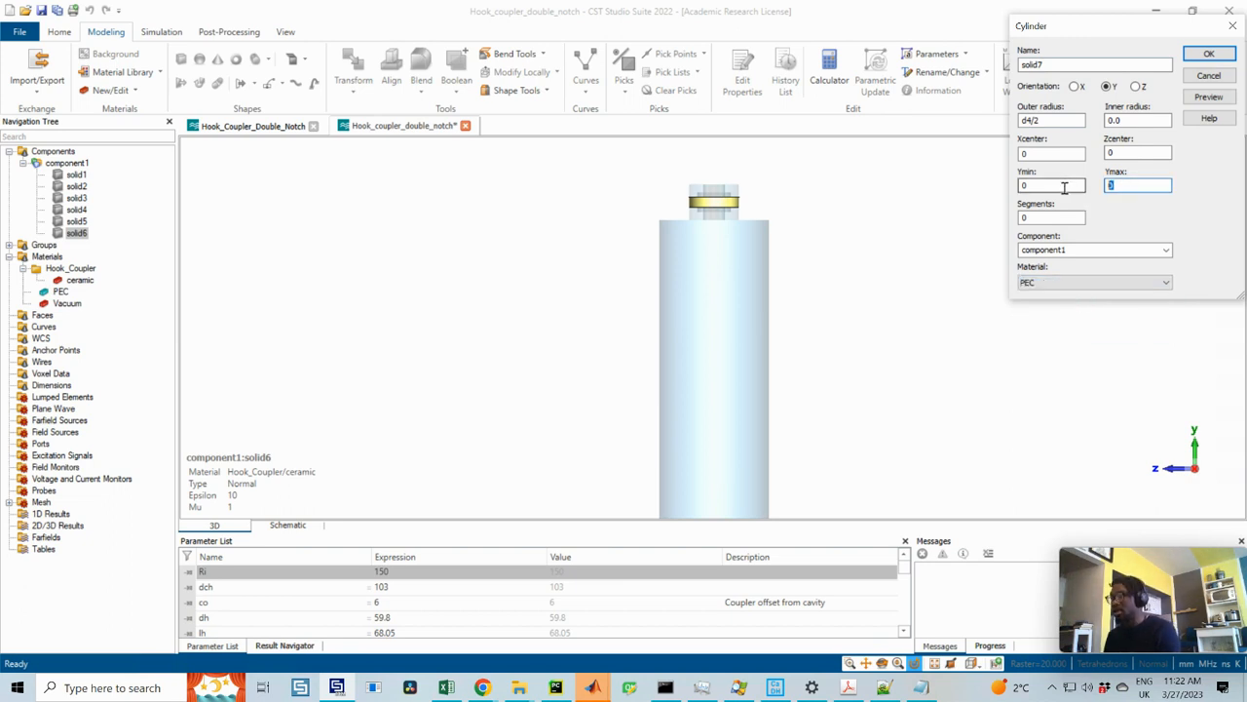
pyautogui.hotkey('ctrl', 'v')
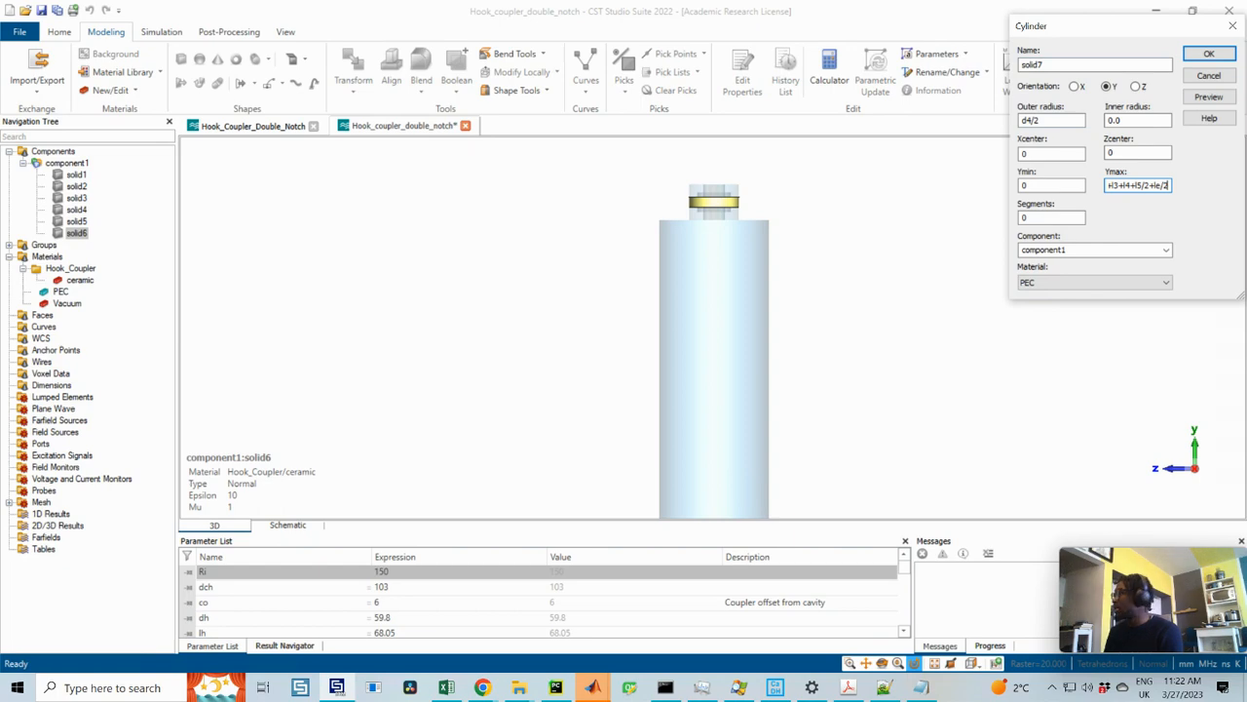
pyautogui.click(847, 687)
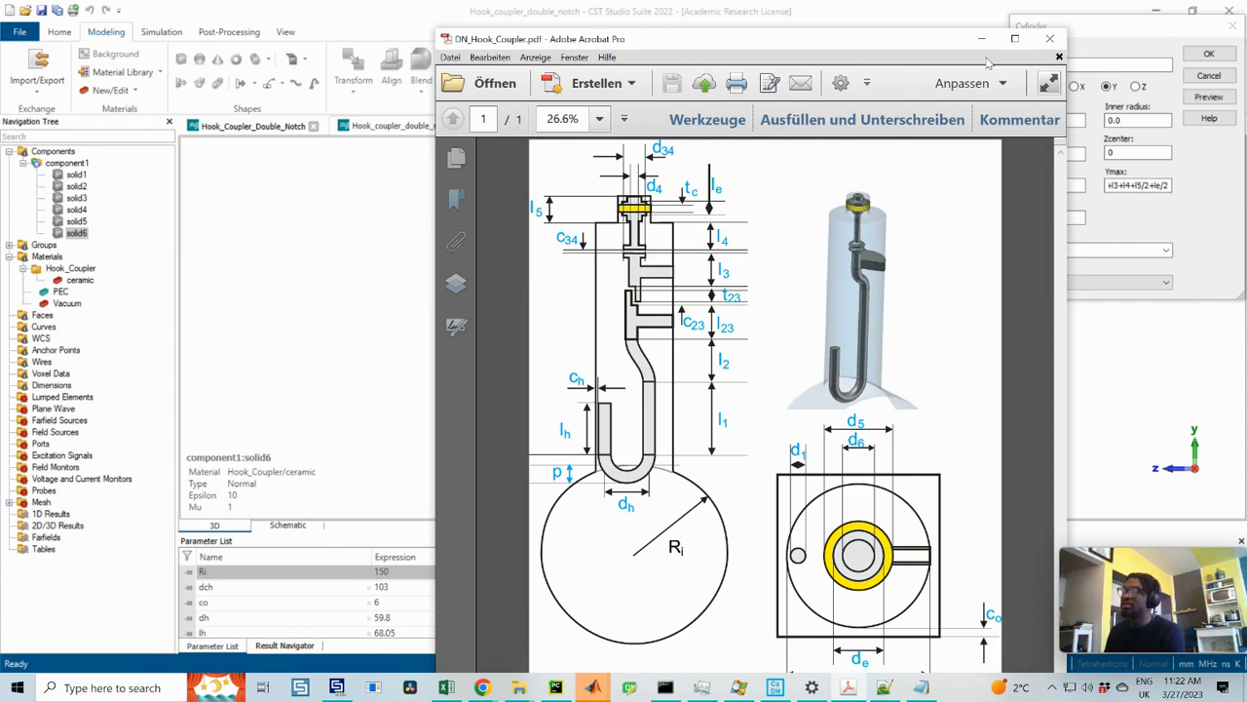
pyautogui.moveTo(986, 60); pyautogui.dragTo(1011, 100)
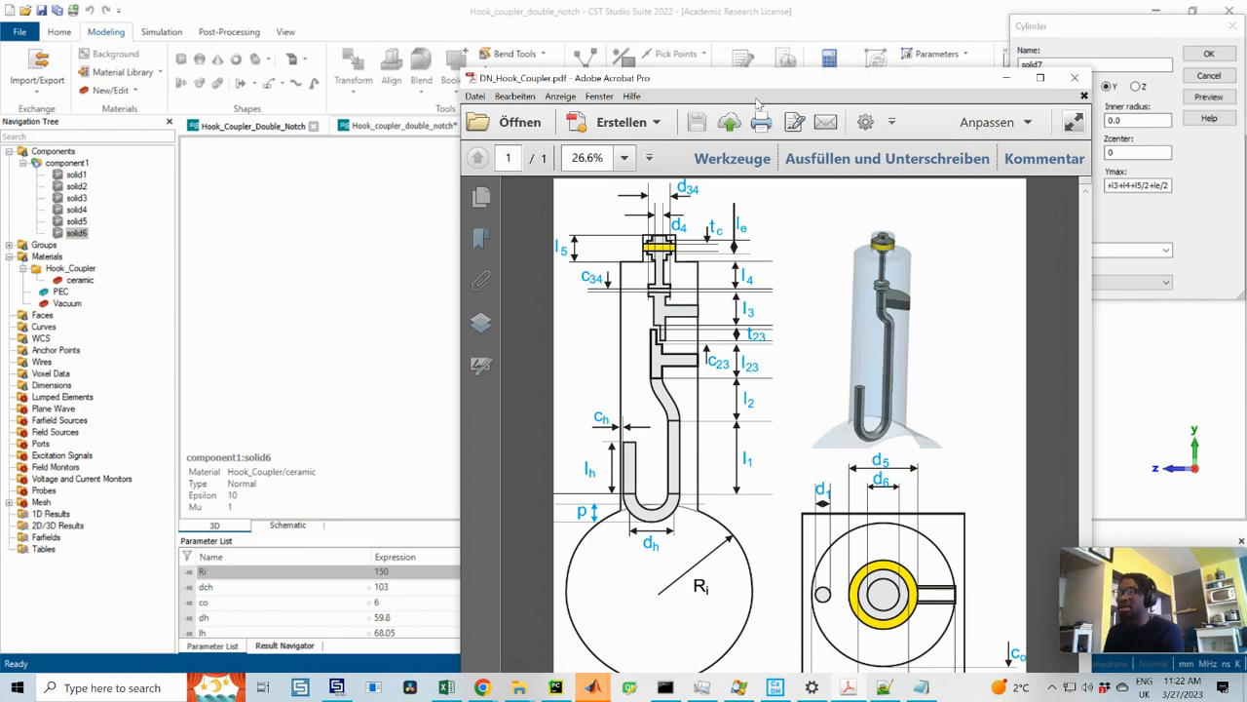
# - Put the coupler drawing away and edit the new cylinder's Ymax expression so it ends in +c23+l3+c34+l4
pyautogui.click(1005, 77)
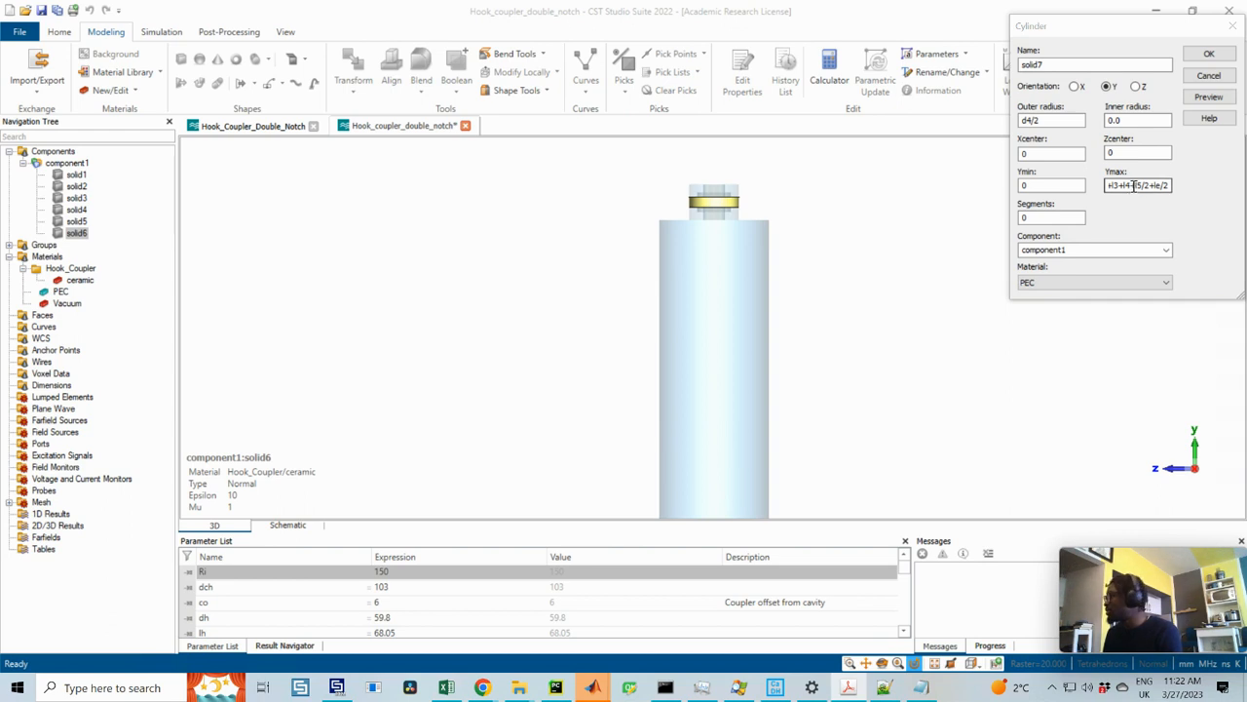
pyautogui.click(1135, 185)
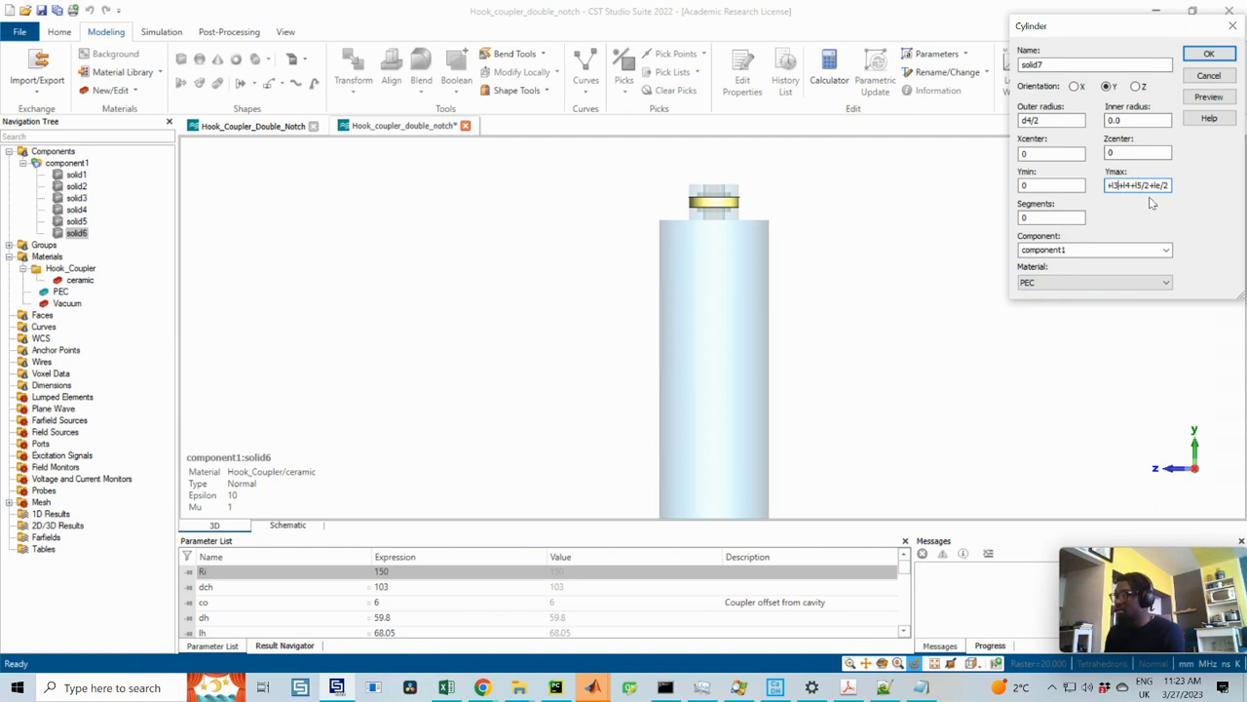
pyautogui.write('+c3')
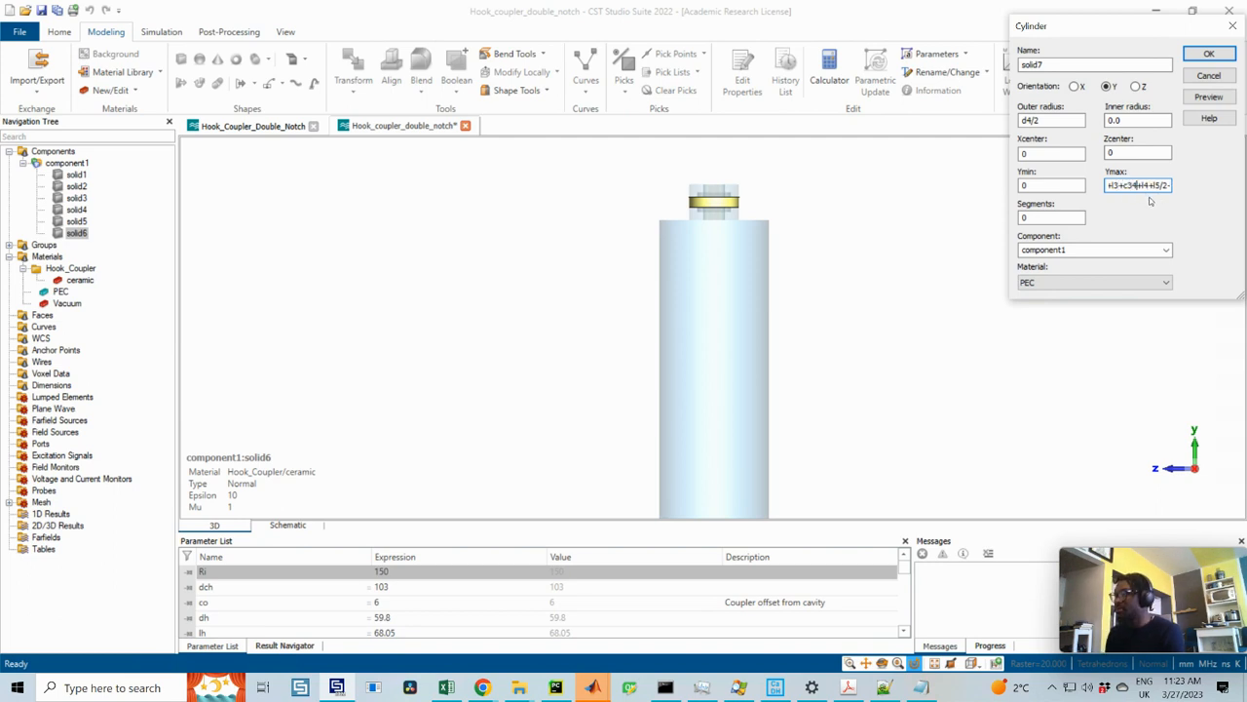
pyautogui.moveTo(1157, 188); pyautogui.dragTo(1229, 190)
pyautogui.click(1151, 187)
pyautogui.press('BackSpace')
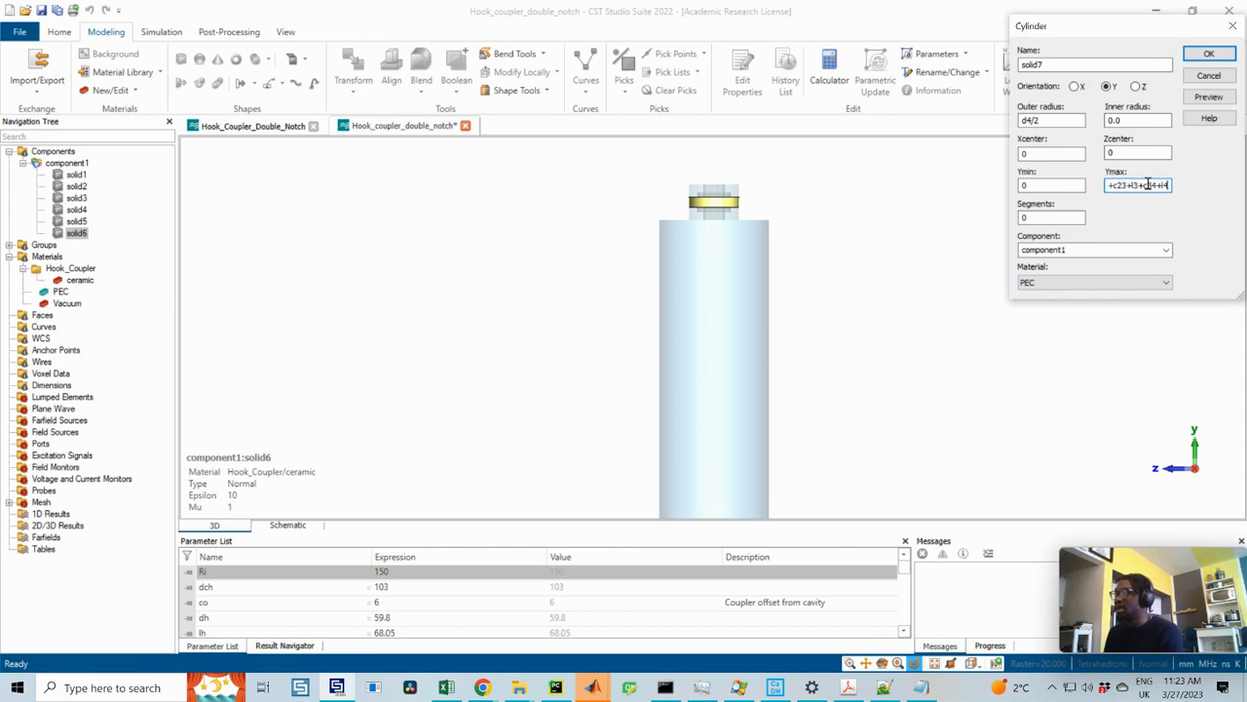
# - Reuse the Ymax expression for the new cylinder's Ymin, without the final +l4 term, so it ends in +c23+l3+c34
pyautogui.hotkey('ctrl', 'a')
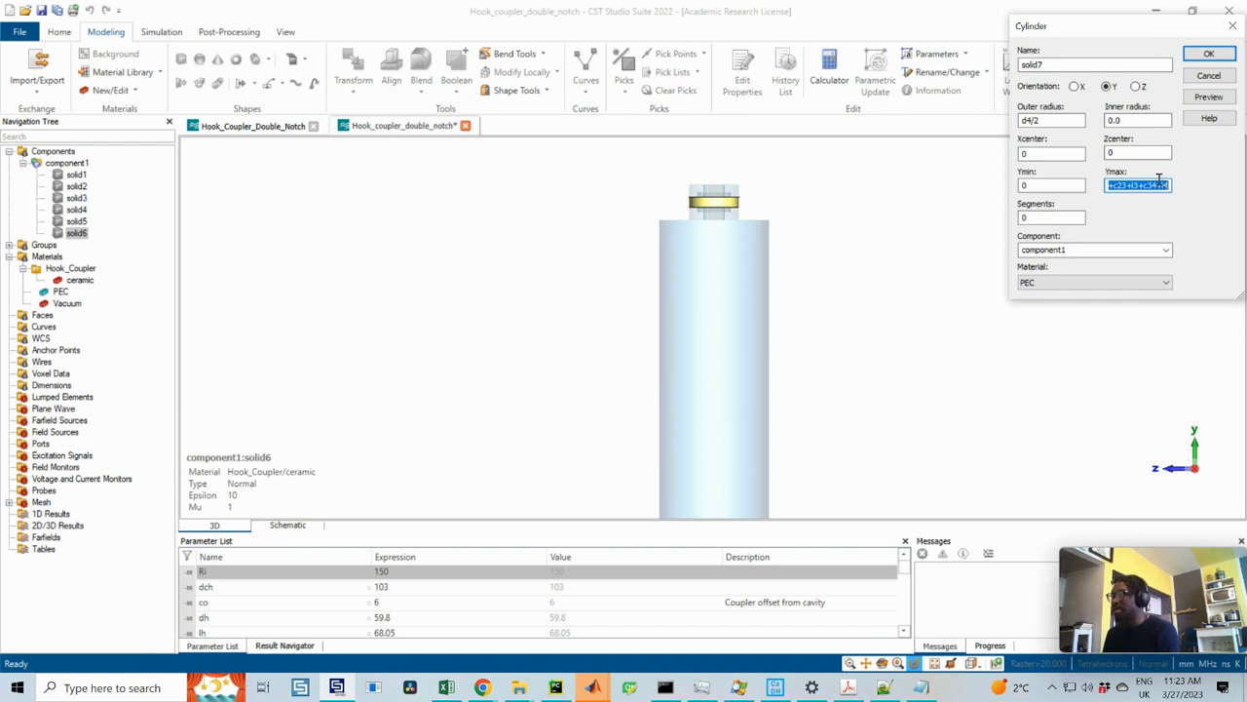
pyautogui.doubleClick(1033, 185)
pyautogui.hotkey('ctrl', 'v')
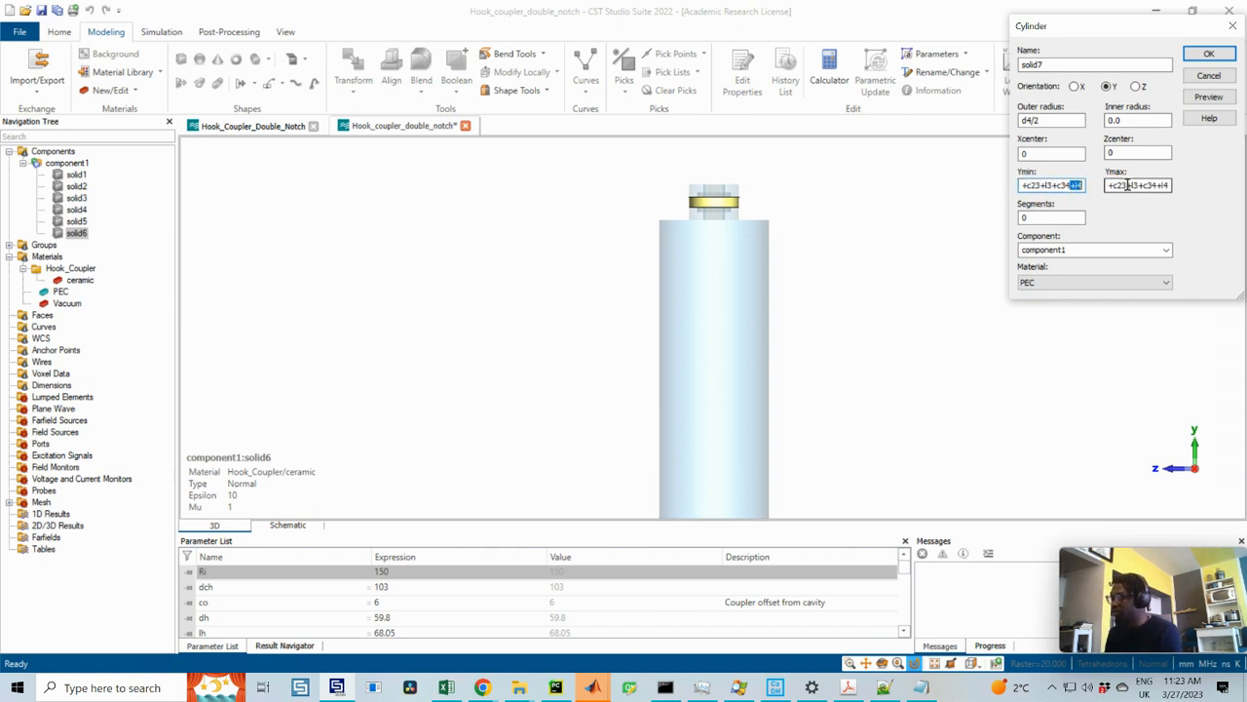
pyautogui.press('BackSpace')
pyautogui.press('BackSpace')
pyautogui.press('BackSpace')
# - Preview the PEC cylinder of outer radius d4/2 inside the coupler tube and create it
pyautogui.click(1208, 96)
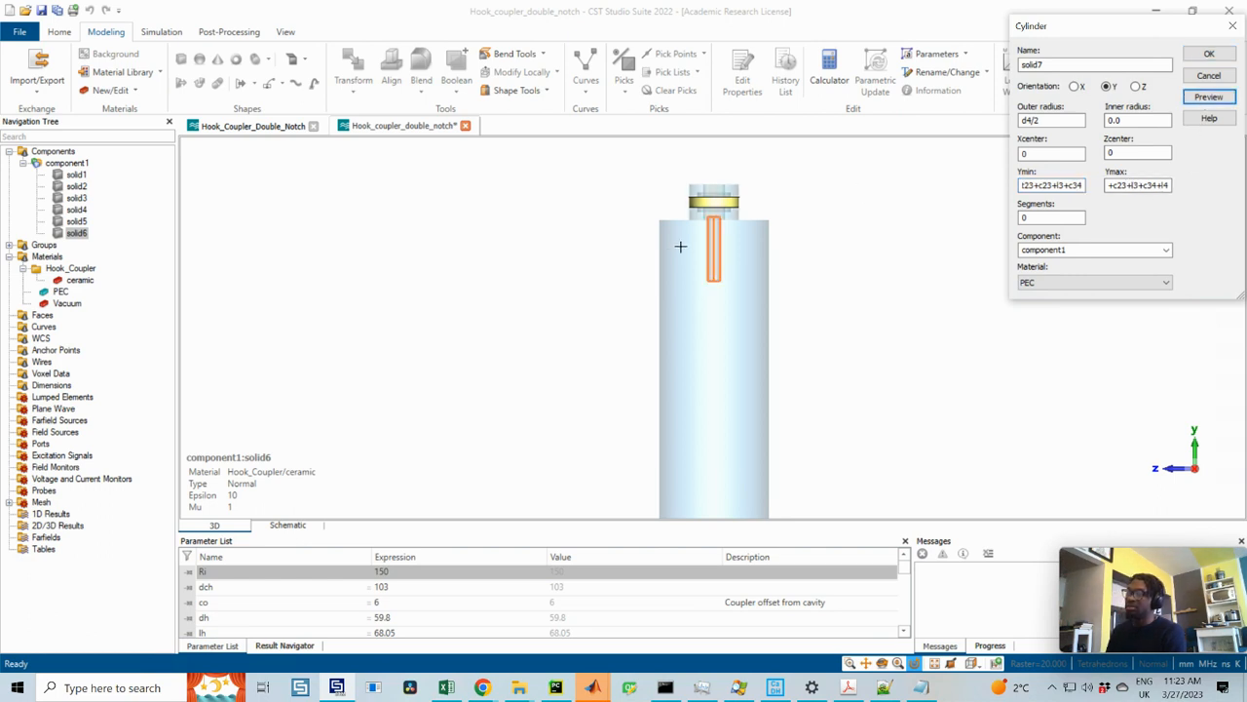
pyautogui.scroll(3, 704, 242)
pyautogui.scroll(1, 767, 175)
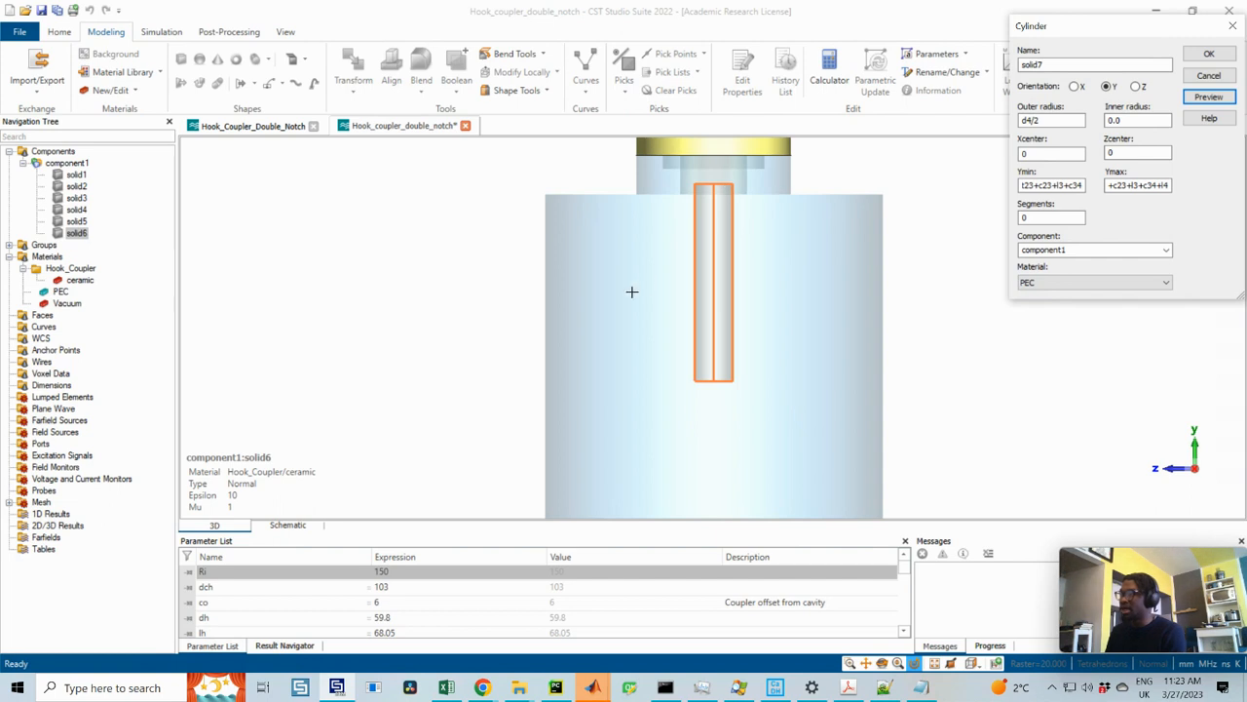
pyautogui.scroll(-2, 740, 238)
pyautogui.moveTo(764, 242); pyautogui.dragTo(718, 383, button='middle')
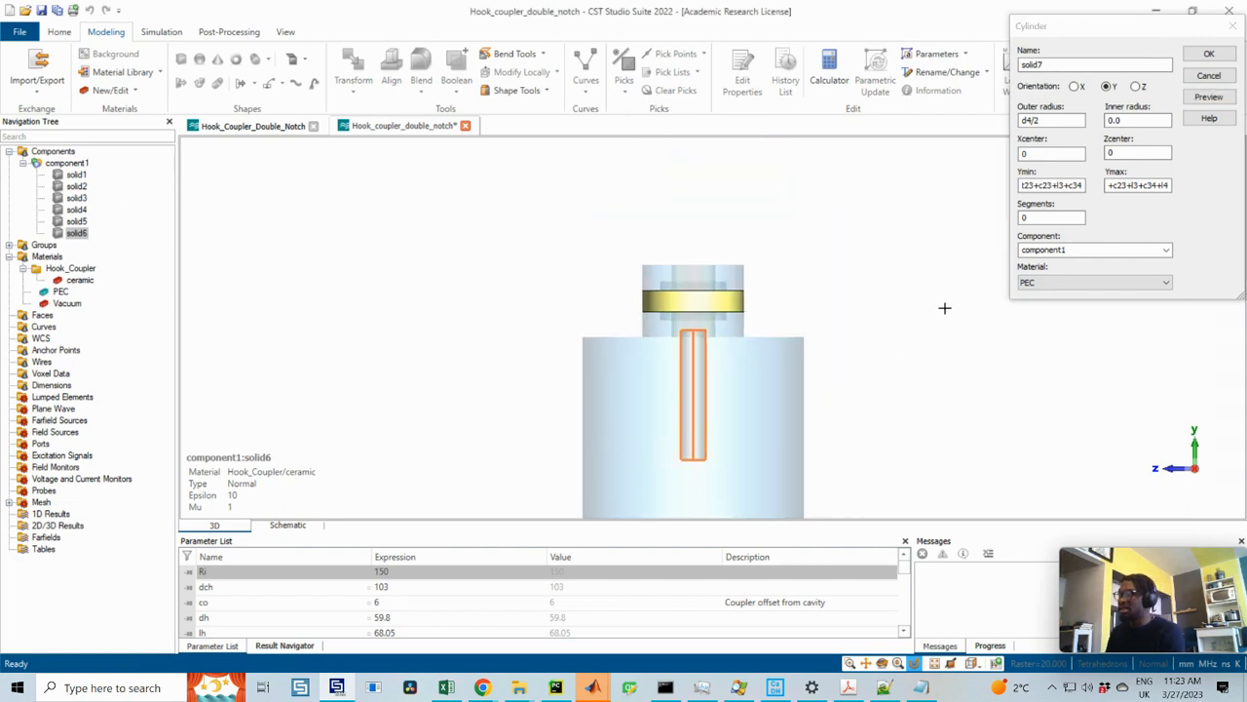
pyautogui.click(1208, 54)
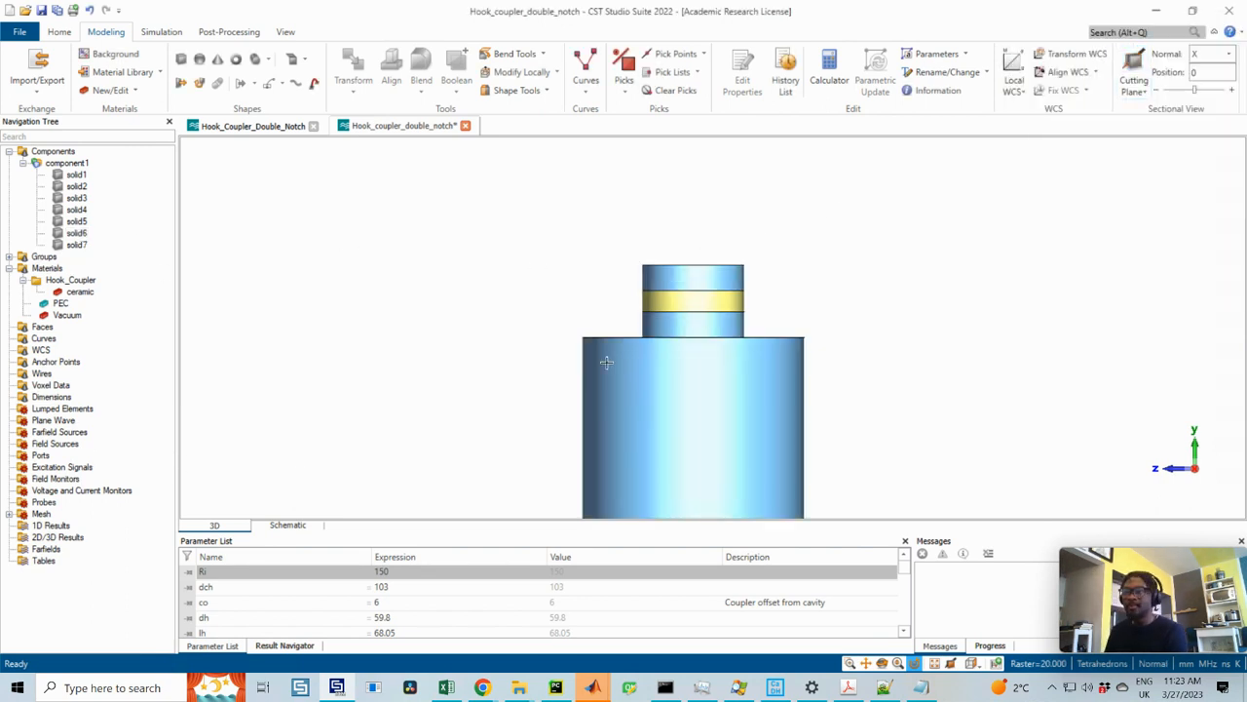
# - Open the cylinder definition of solid2 from its history and go to its Ymax expression
pyautogui.scroll(-1, 728, 349)
pyautogui.moveTo(679, 387); pyautogui.dragTo(668, 340, button='middle')
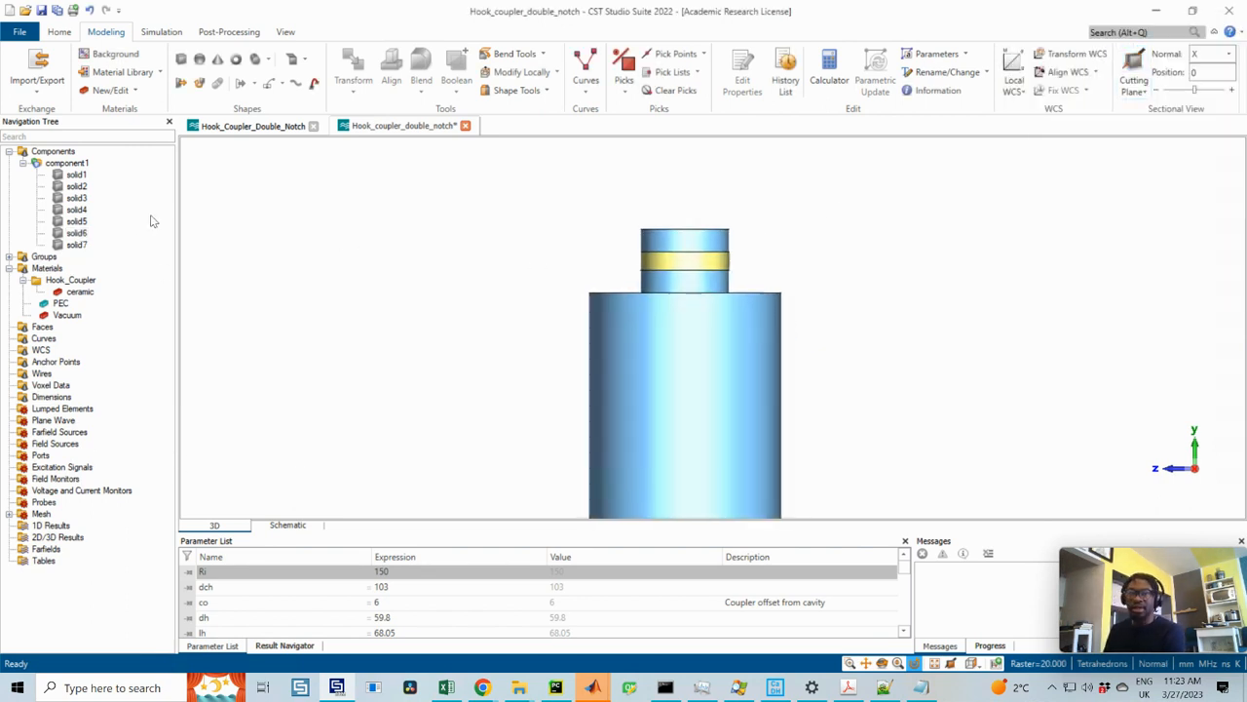
pyautogui.click(69, 166)
pyautogui.click(74, 176)
pyautogui.doubleClick(76, 186)
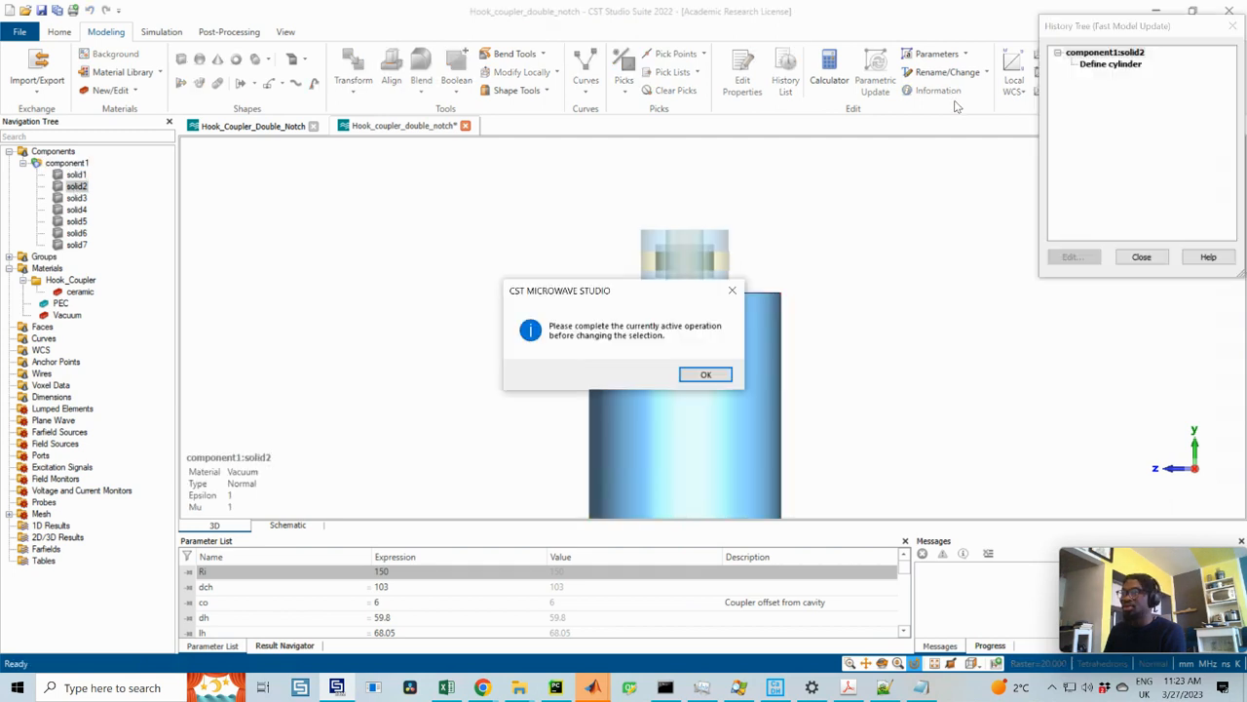
pyautogui.click(704, 375)
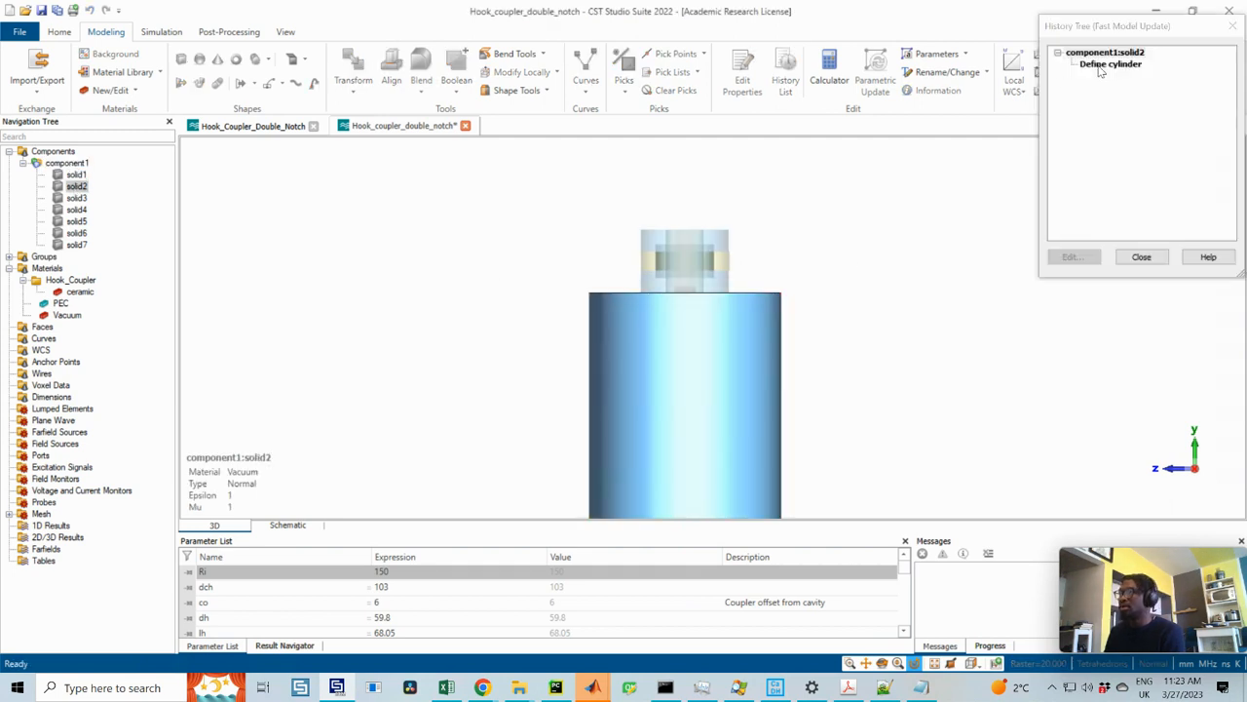
pyautogui.doubleClick(1101, 65)
pyautogui.doubleClick(1157, 185)
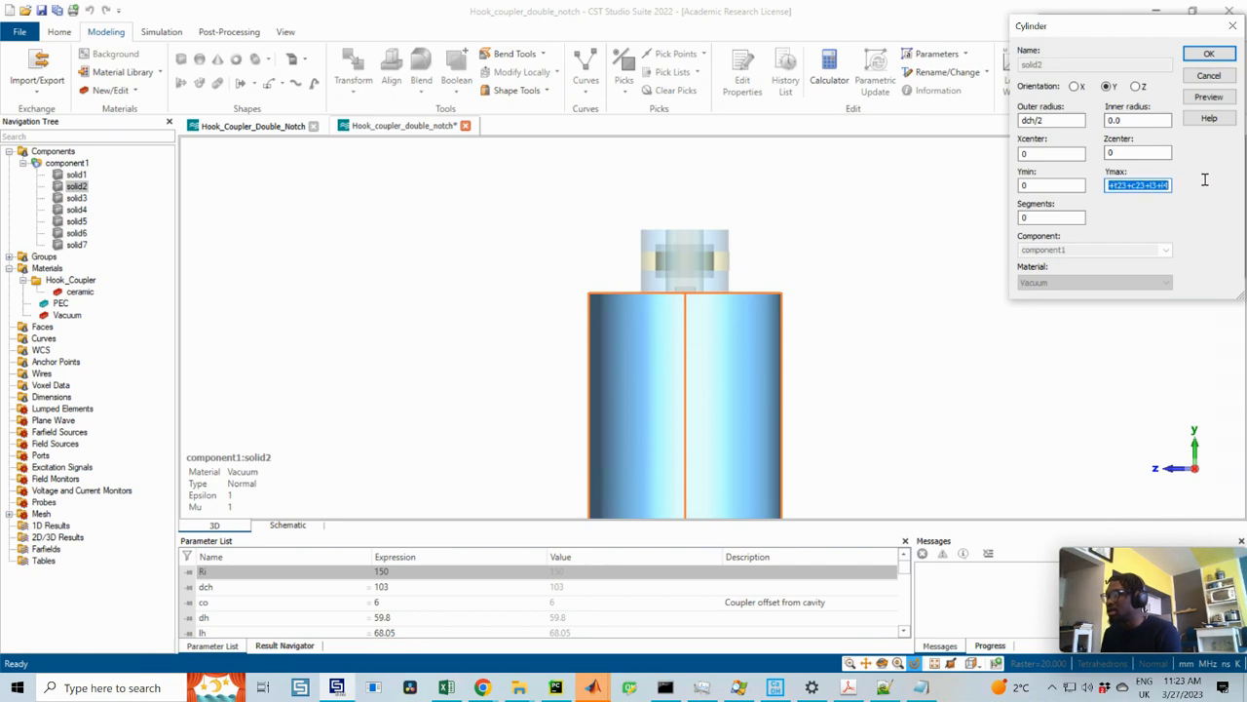
pyautogui.click(1128, 186)
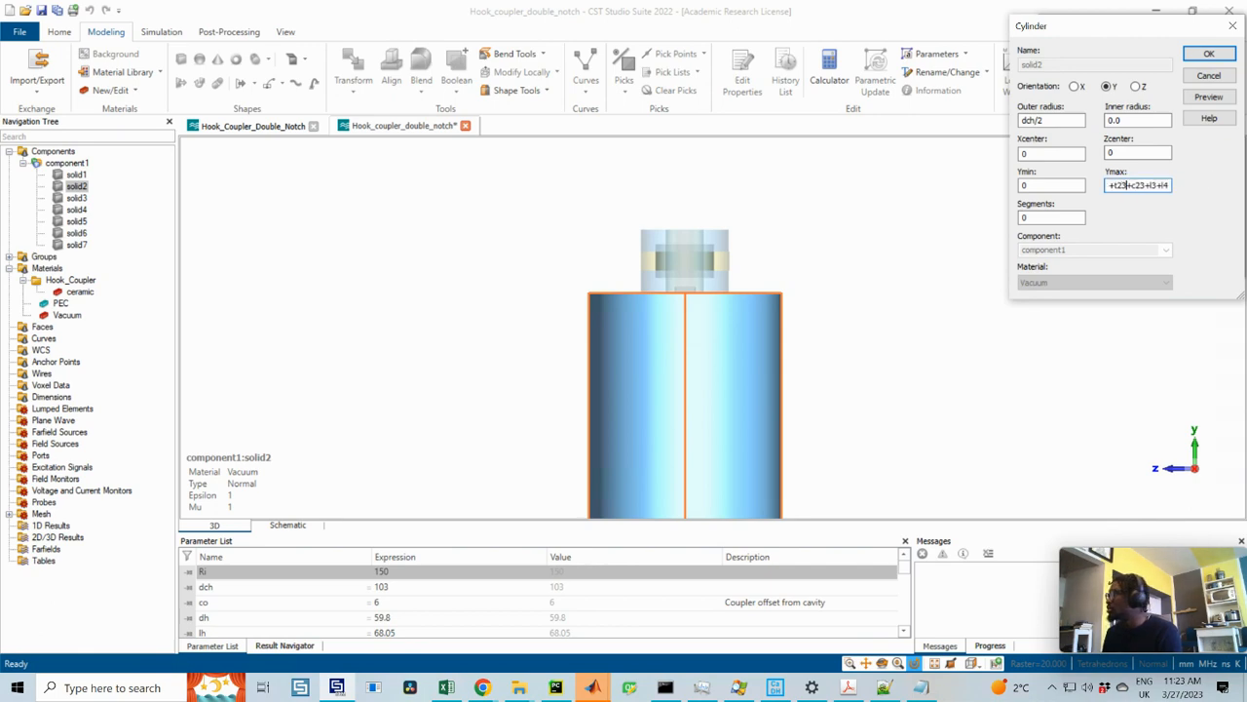
# - Check the lengths in the coupler PDF drawing, insert +c34 between l3 and l4 in solid2's Ymax, and apply it
pyautogui.click(848, 687)
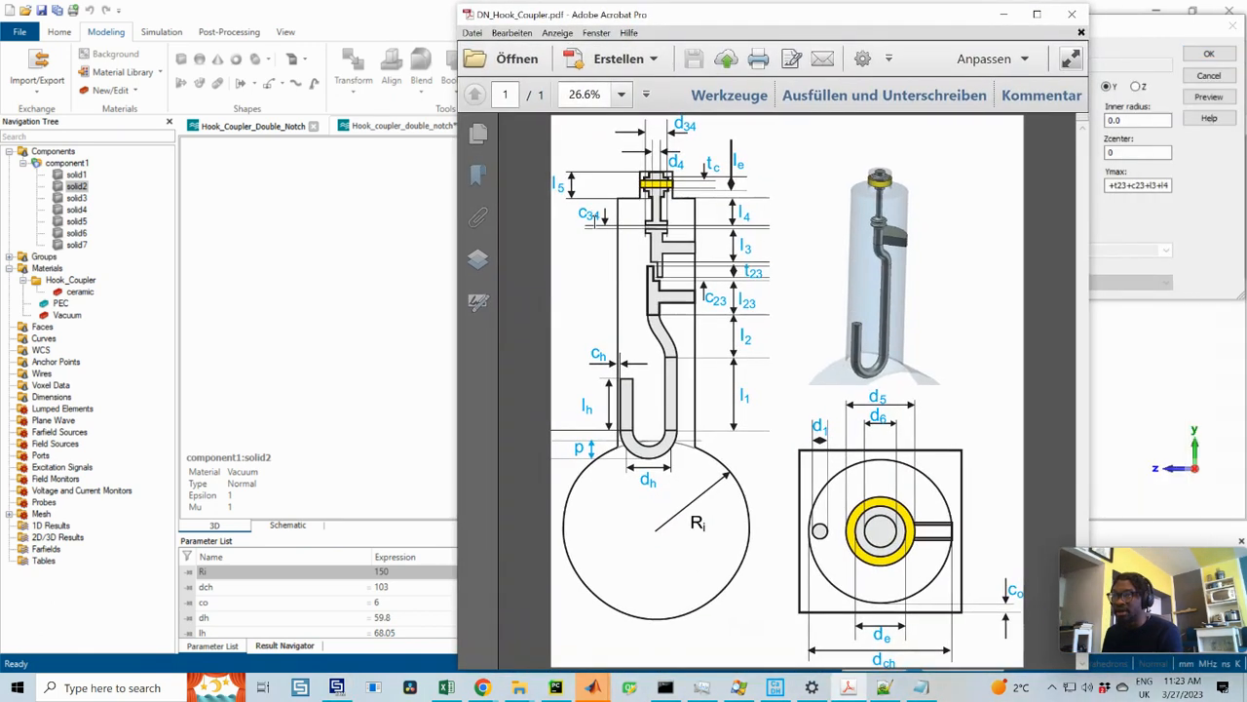
pyautogui.moveTo(720, 21); pyautogui.dragTo(1246, 31)
pyautogui.click(1141, 185)
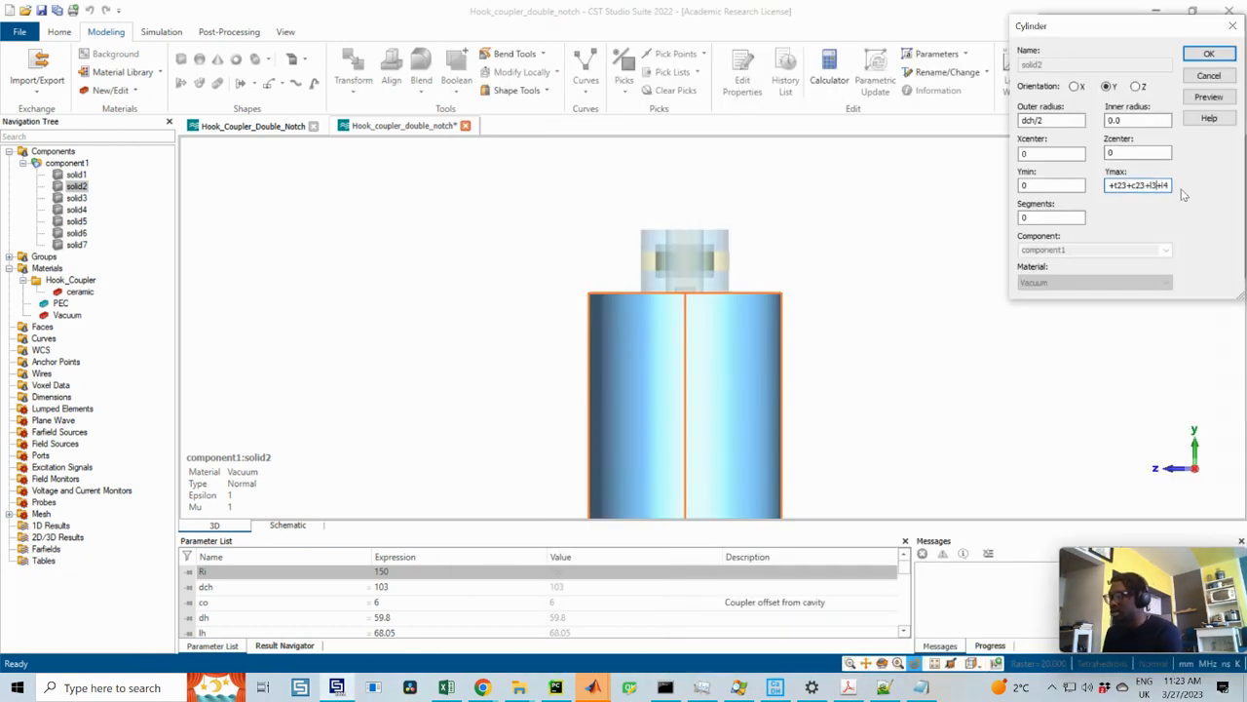
pyautogui.write('+c3+')
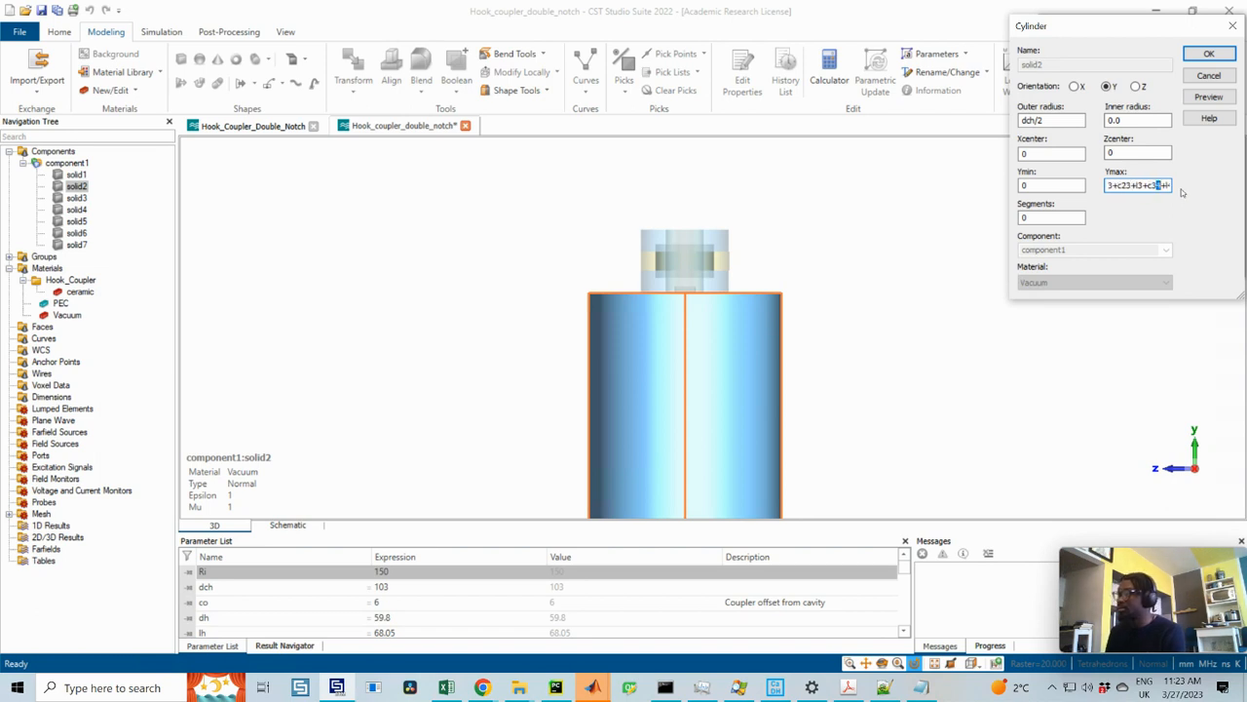
pyautogui.click(1214, 61)
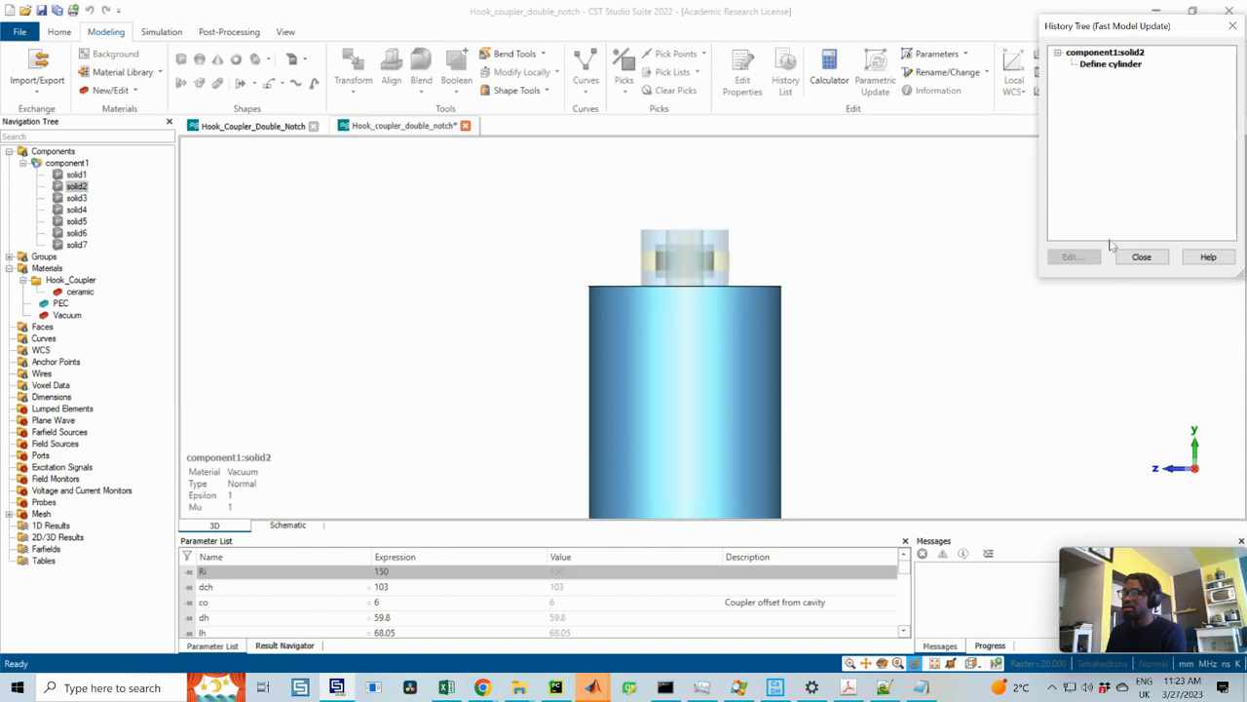
pyautogui.click(1141, 256)
# - Open the main cylinder definition of solid3 and insert +c34 between l3 and l4 in its Ymin expression
pyautogui.doubleClick(76, 198)
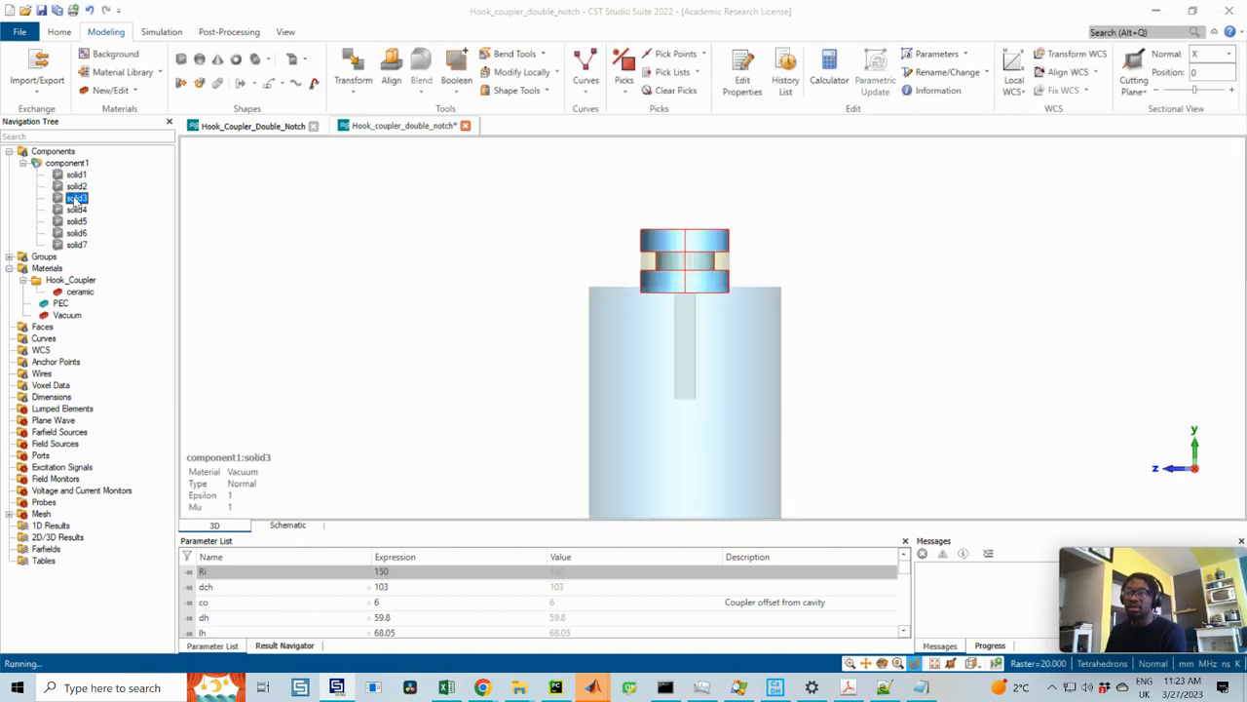
pyautogui.click(1072, 76)
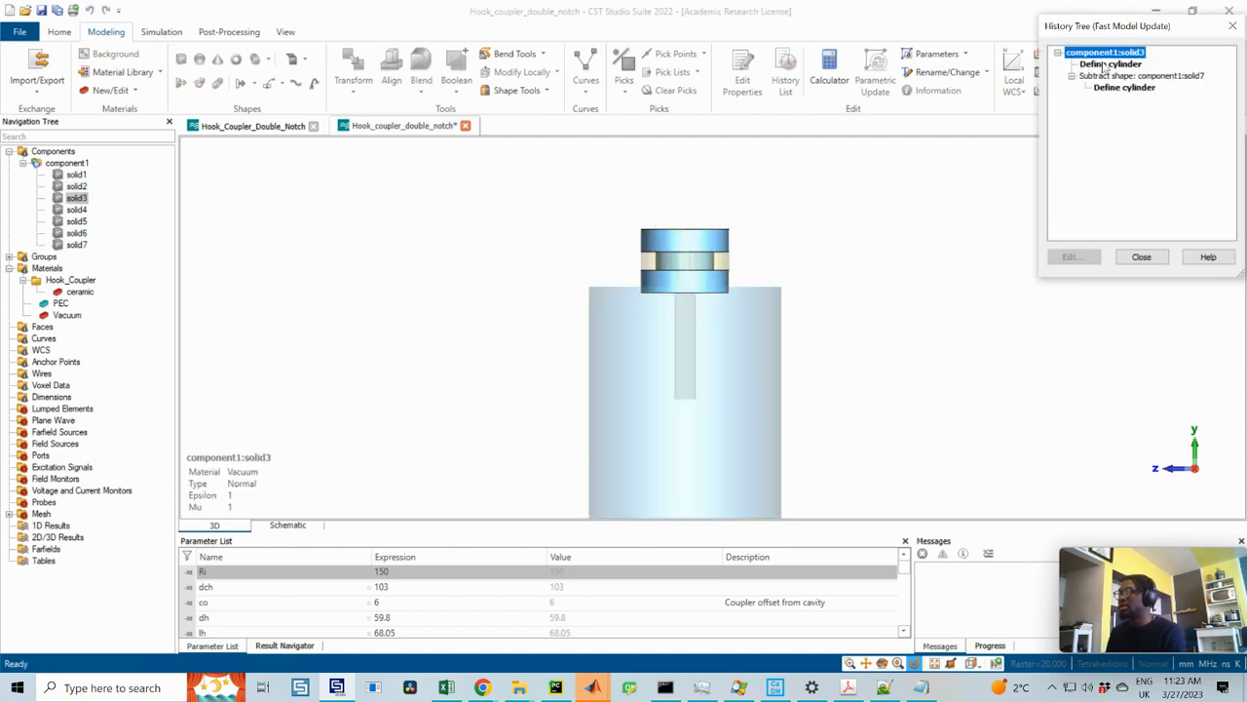
pyautogui.doubleClick(1110, 63)
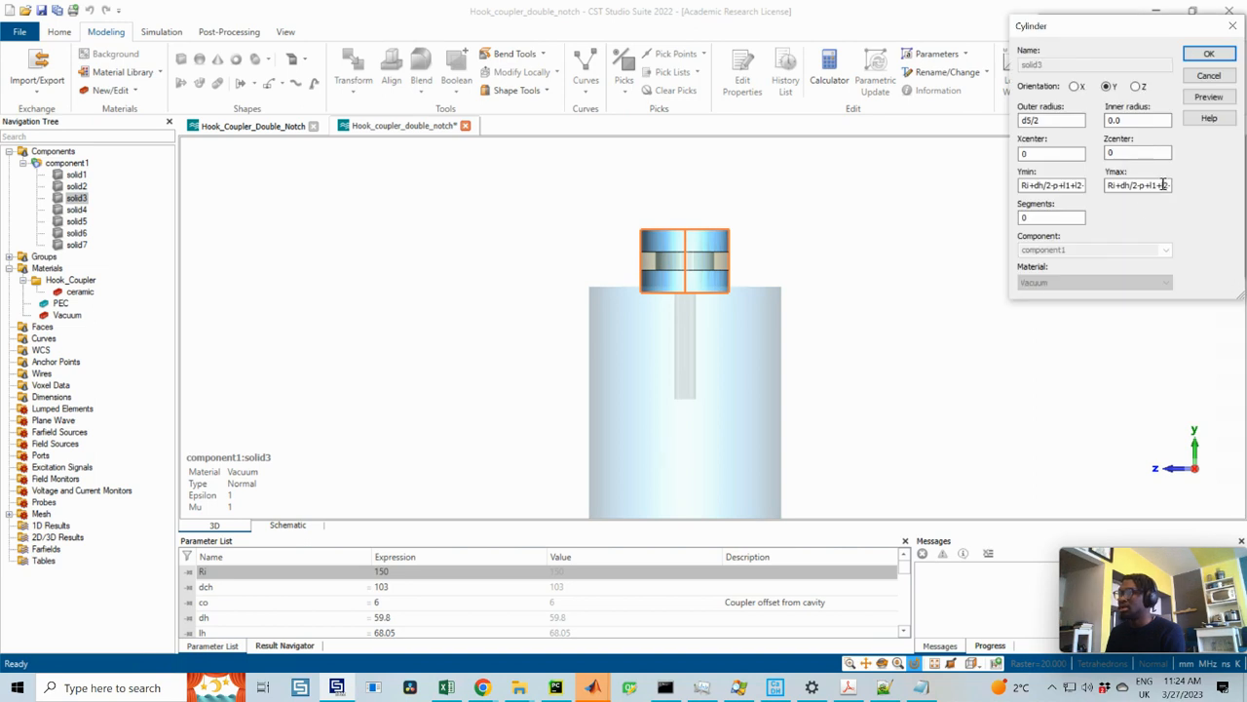
pyautogui.doubleClick(1062, 186)
pyautogui.click(1065, 185)
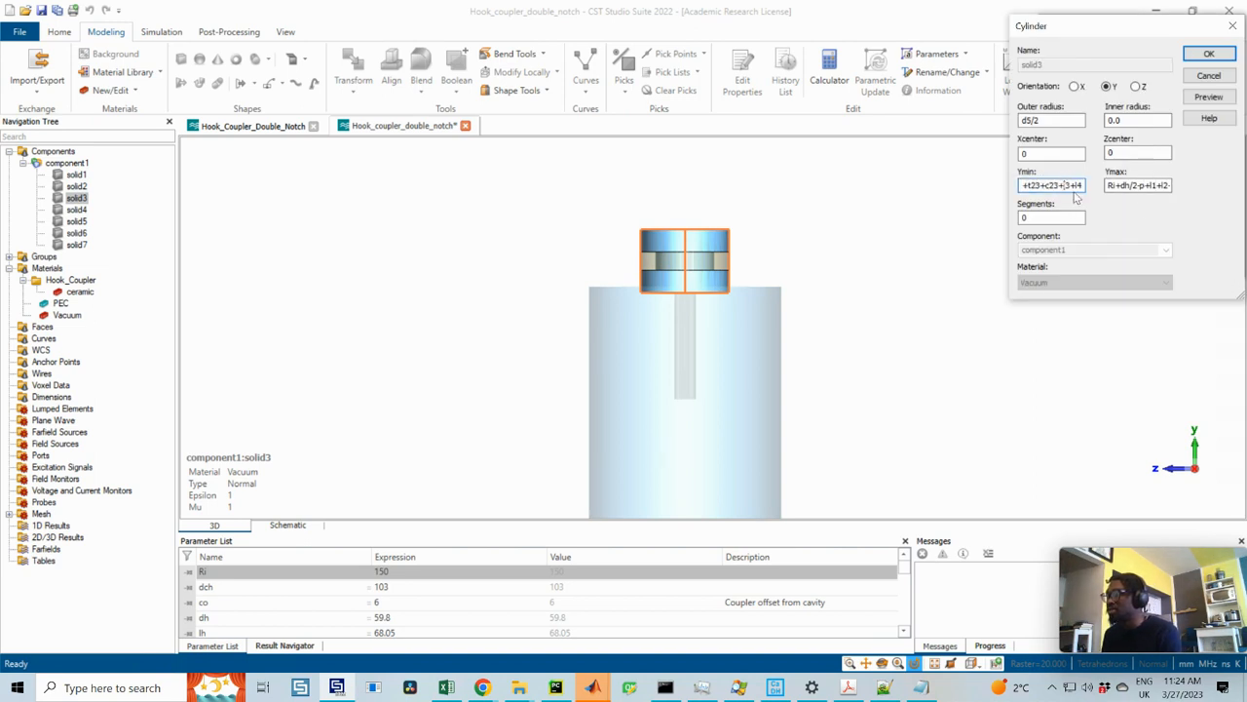
pyautogui.write('+')
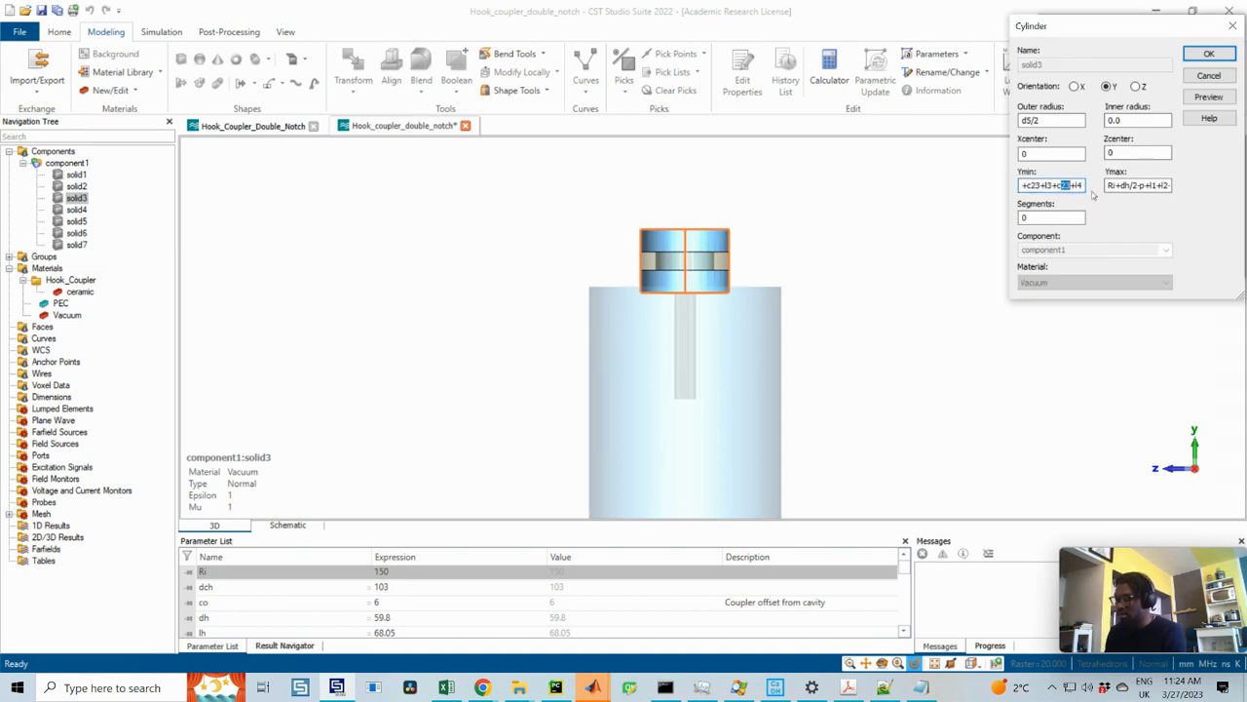
pyautogui.write('c34')
# - Insert +c34 between l3 and l4 in solid3's Ymax expression, preview the shifted cylinder and apply it
pyautogui.moveTo(1057, 186); pyautogui.dragTo(1205, 180)
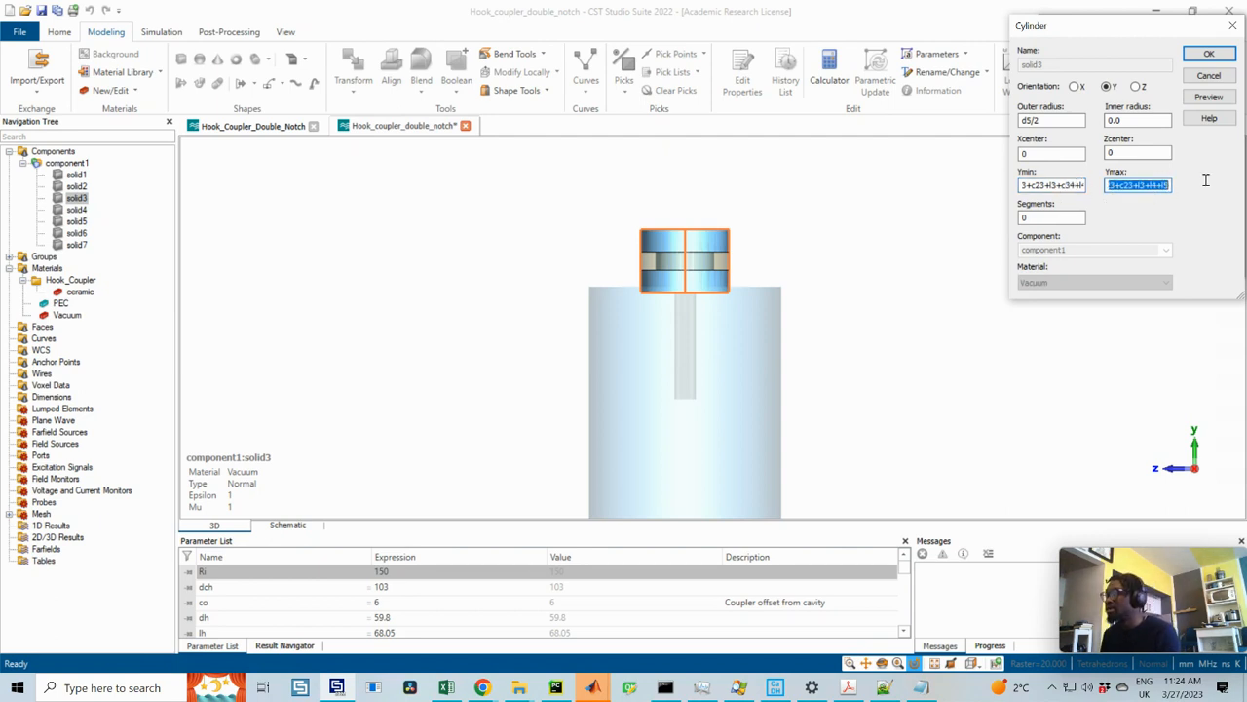
pyautogui.click(1147, 186)
pyautogui.write('+c34')
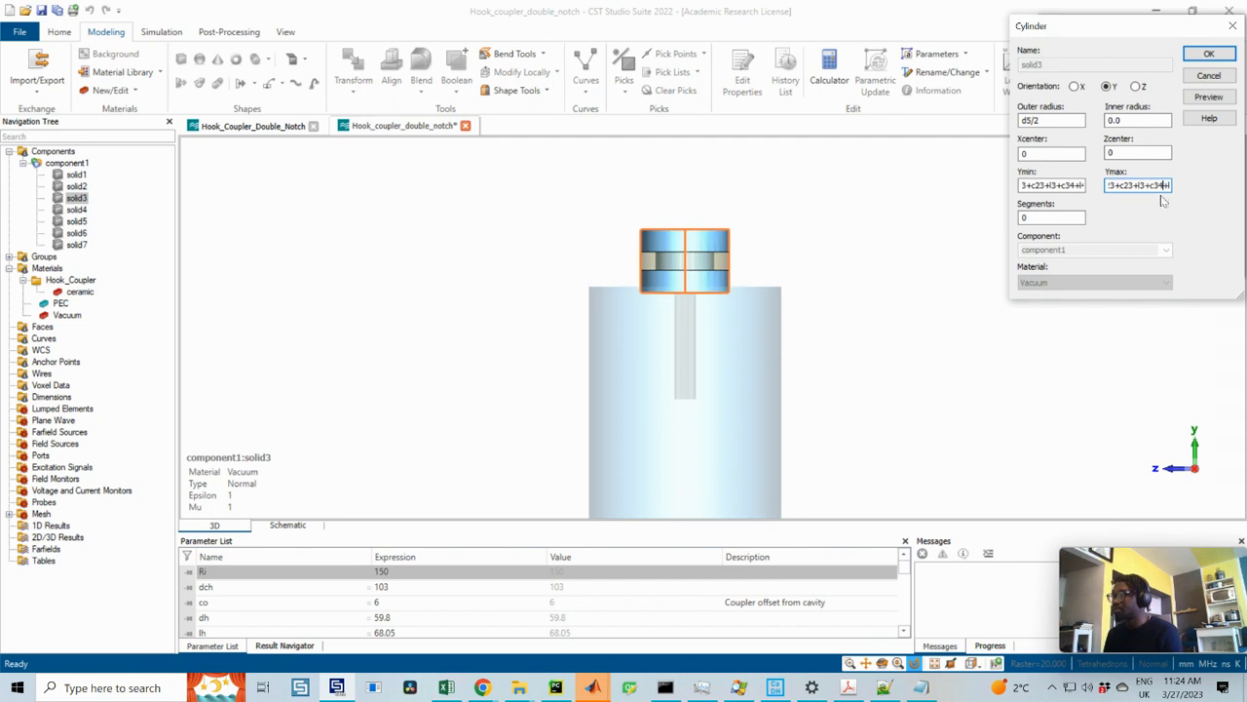
pyautogui.click(1208, 98)
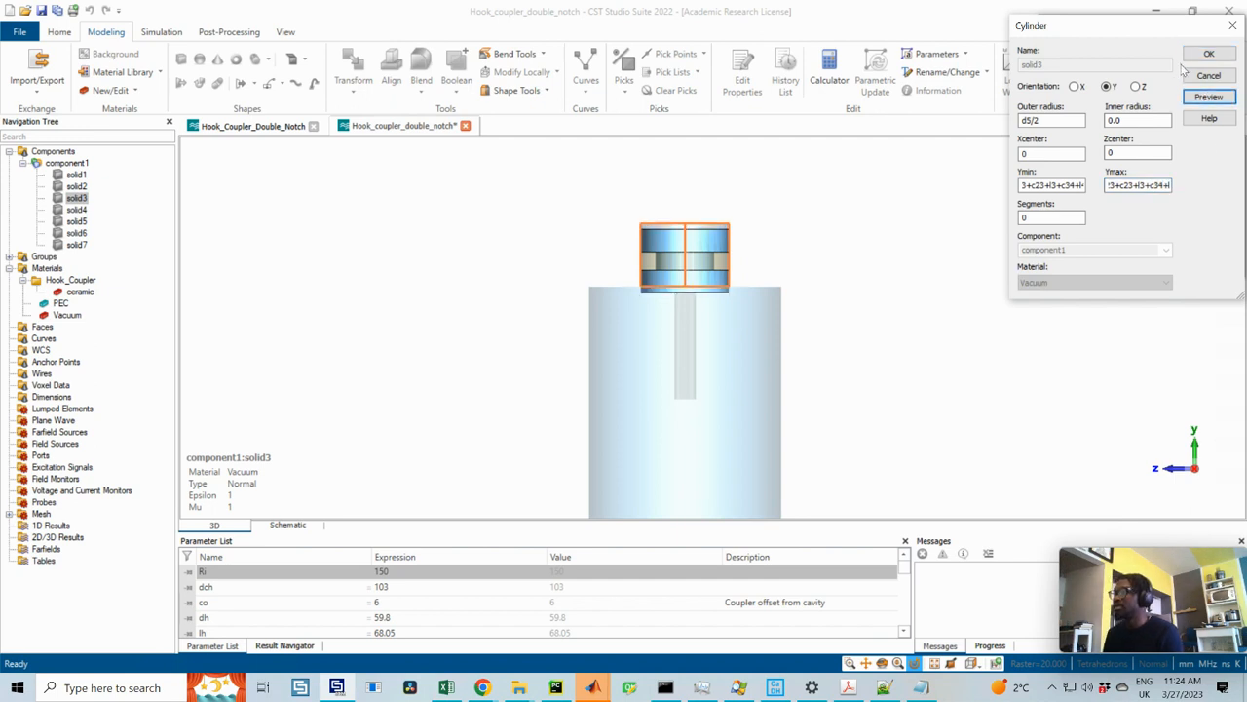
pyautogui.click(1208, 53)
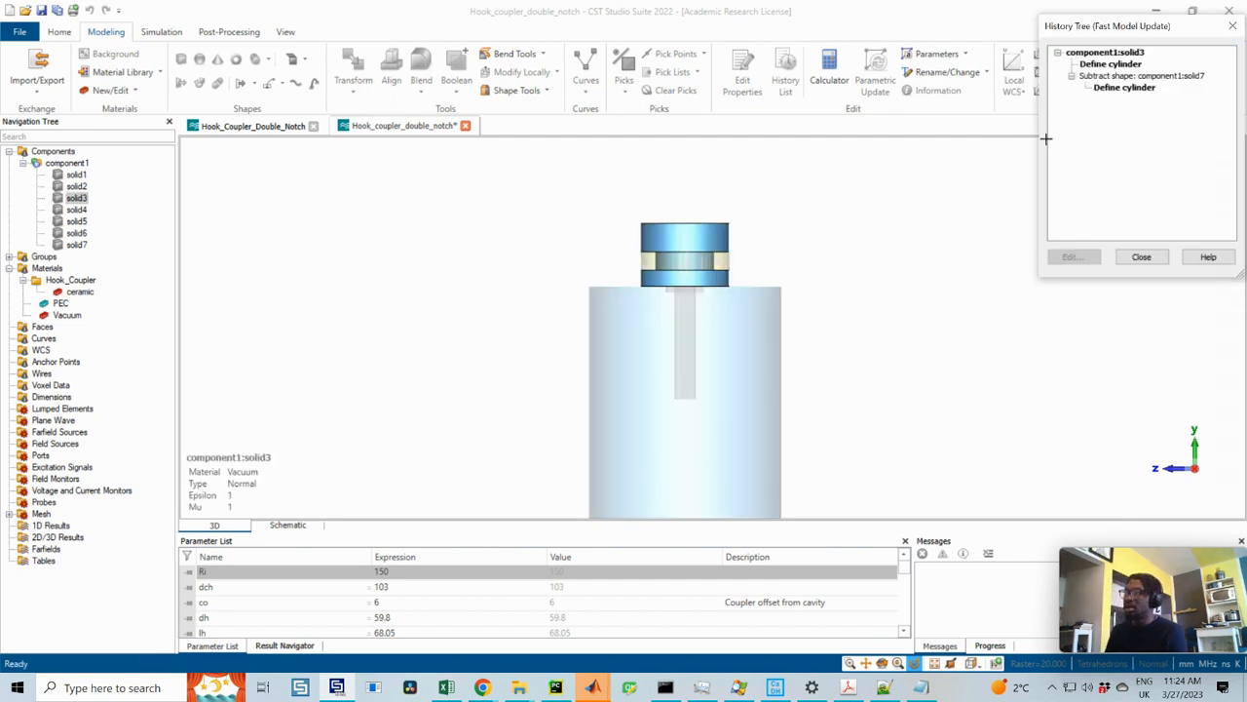
# - Insert +c34 between l3 and l4 in both Ymin and Ymax of the ceramic ring subtracted from solid3, and apply it
pyautogui.doubleClick(1123, 88)
pyautogui.moveTo(1060, 184); pyautogui.dragTo(1167, 183)
pyautogui.click(1059, 186)
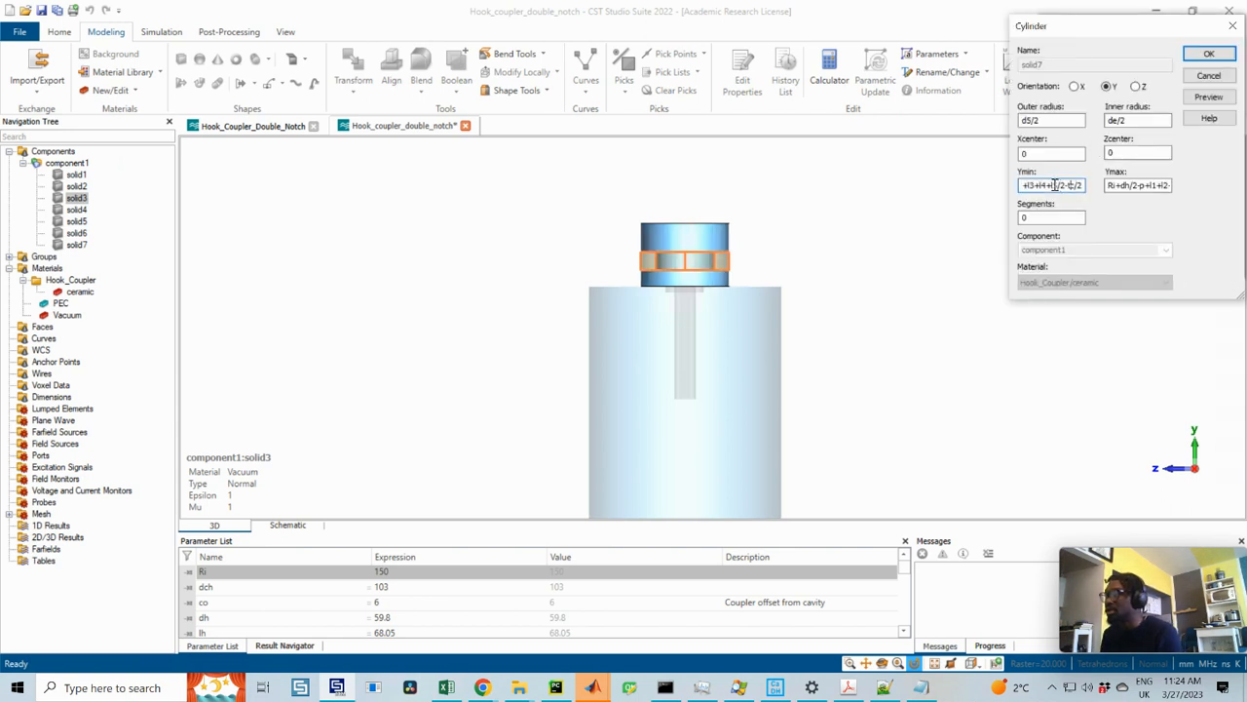
pyautogui.write('+c34')
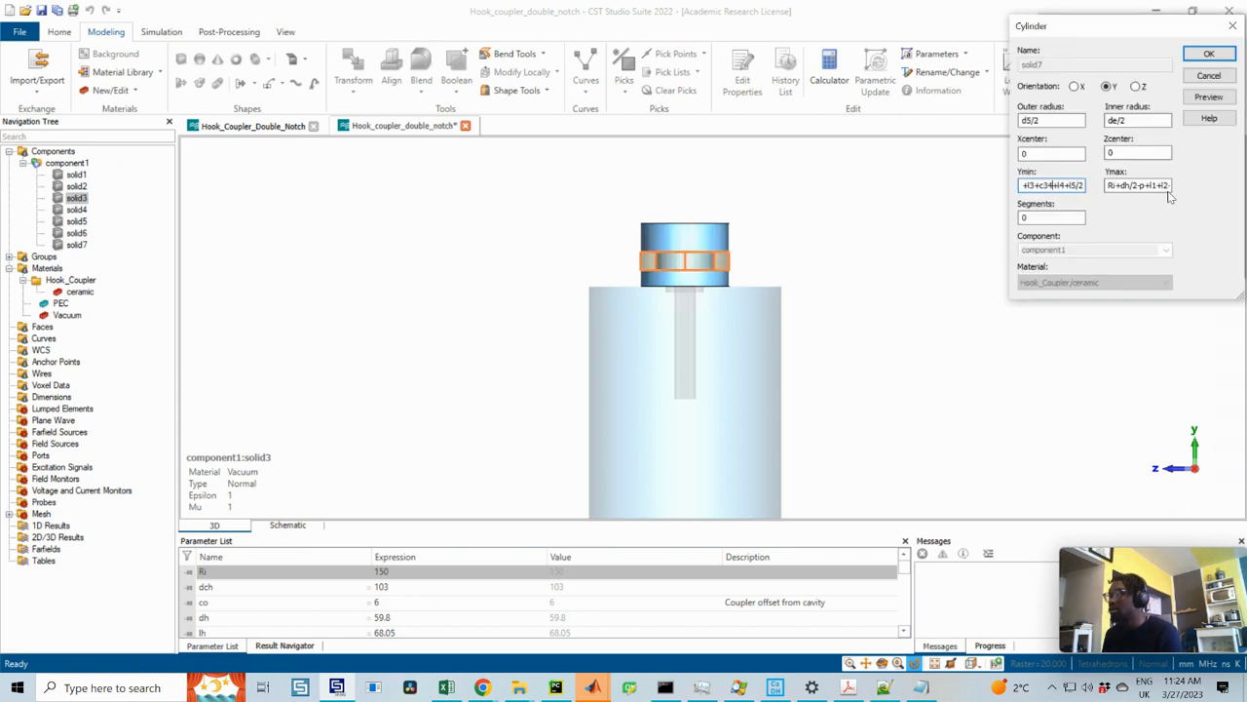
pyautogui.doubleClick(1136, 185)
pyautogui.click(1123, 185)
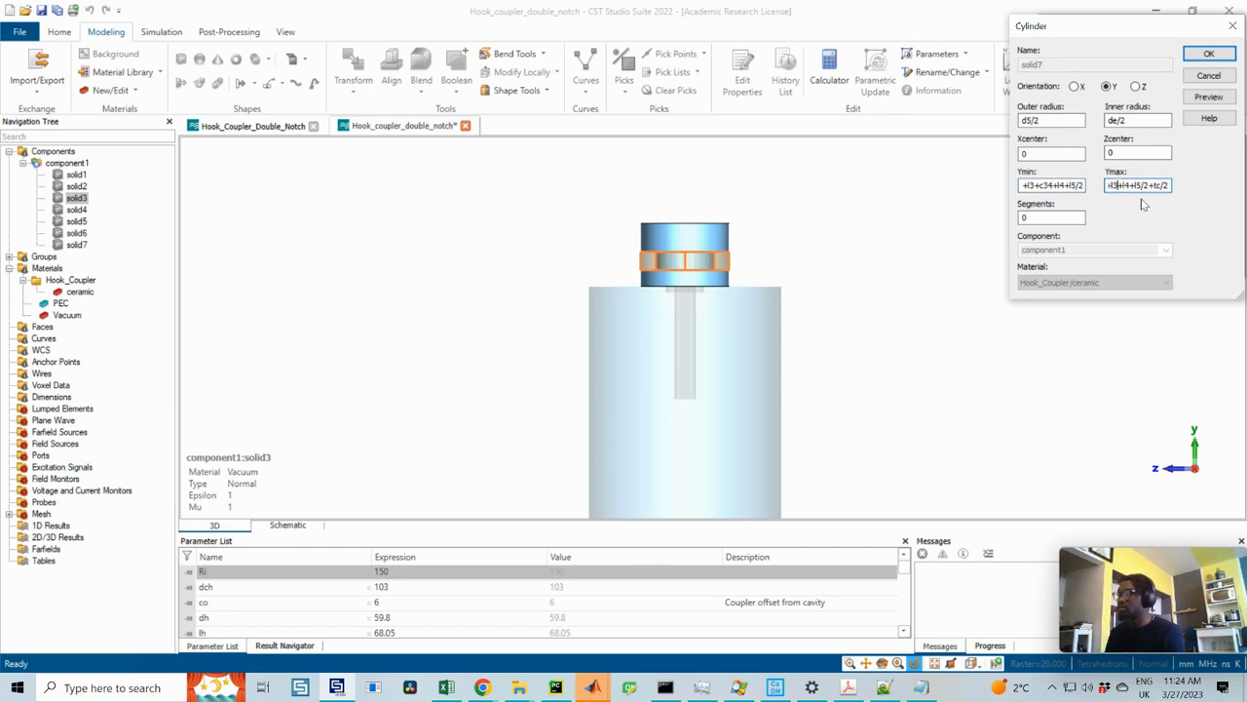
pyautogui.write('+c34')
pyautogui.click(1208, 53)
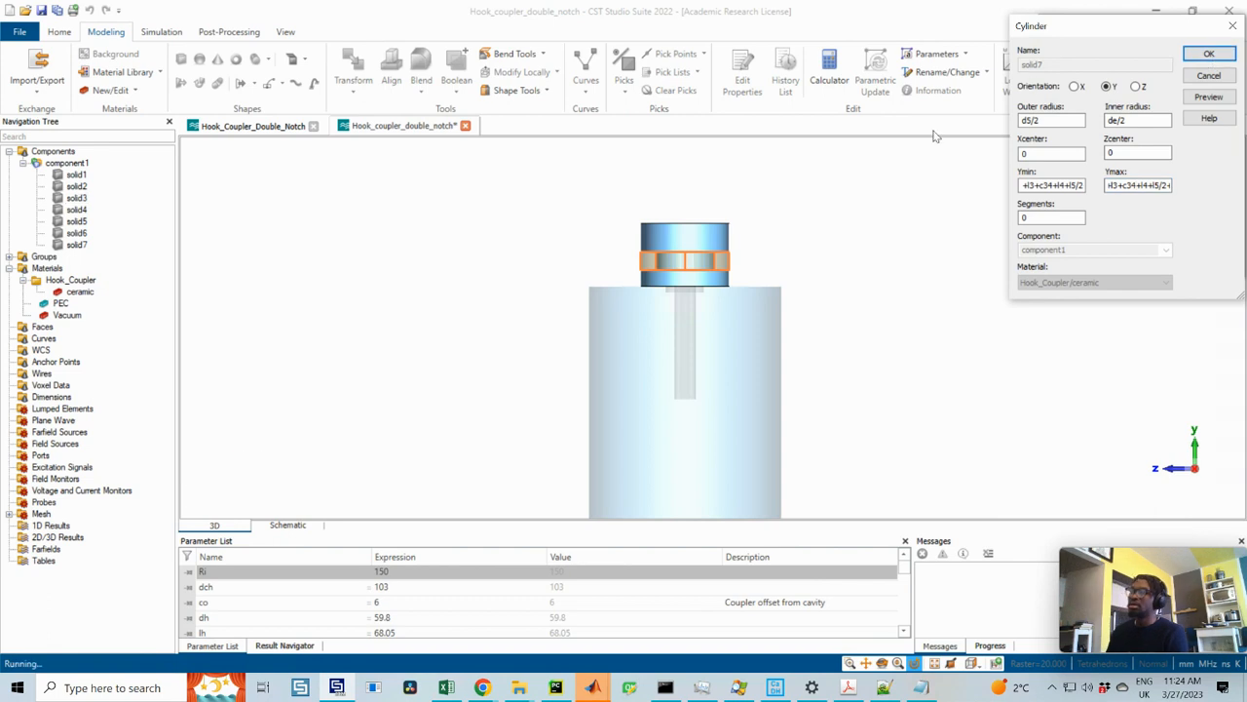
# - Reopen solid3's main cylinder definition to check its Ymin expression, and close its history
pyautogui.doubleClick(1110, 63)
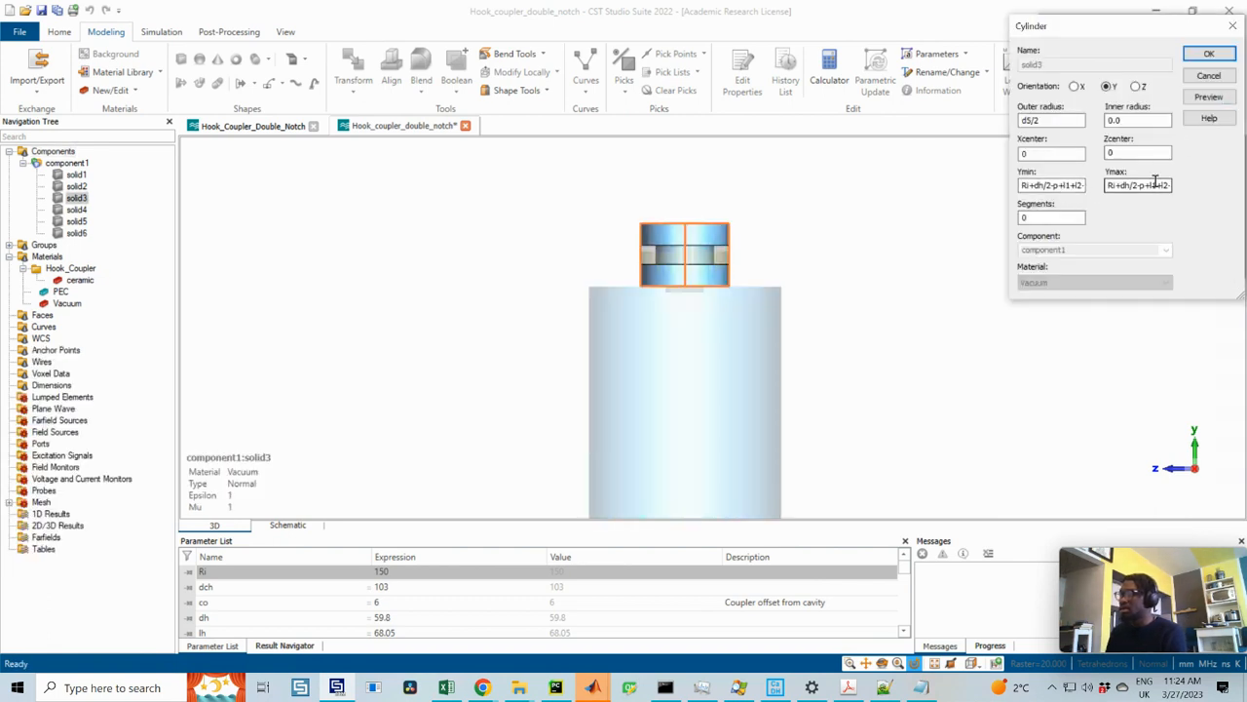
pyautogui.moveTo(1070, 183); pyautogui.dragTo(1172, 182)
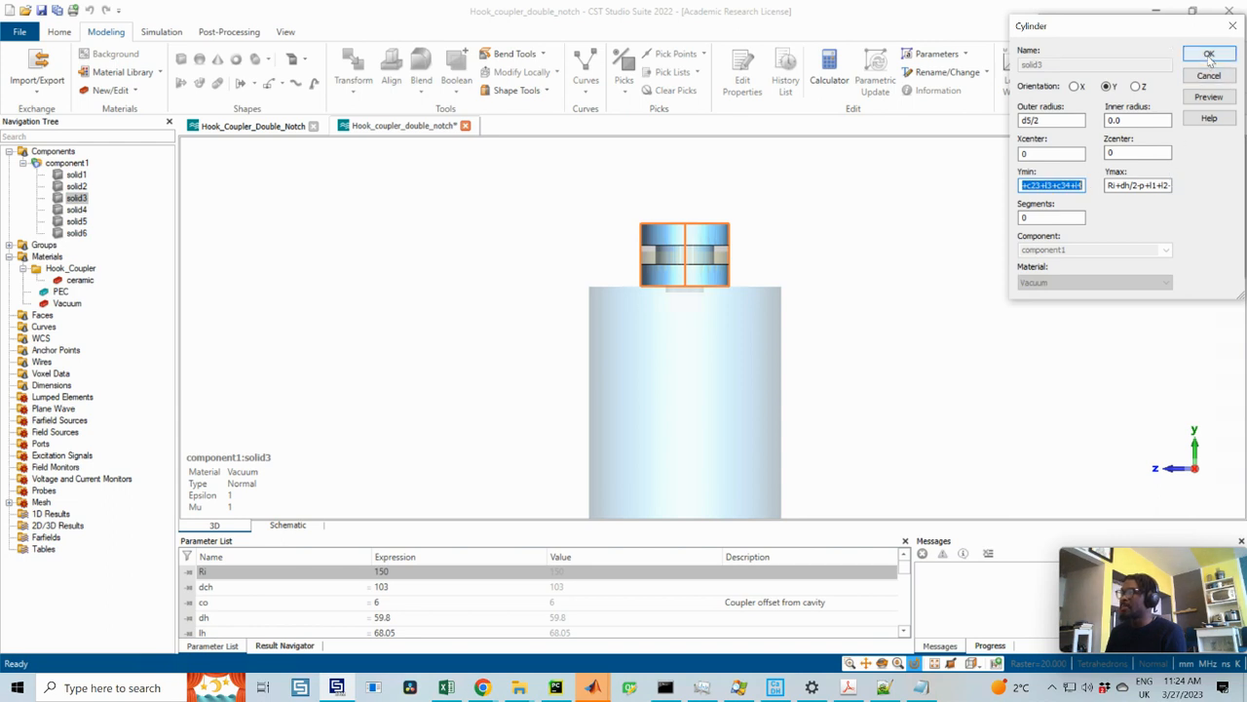
pyautogui.click(1208, 54)
pyautogui.click(1142, 256)
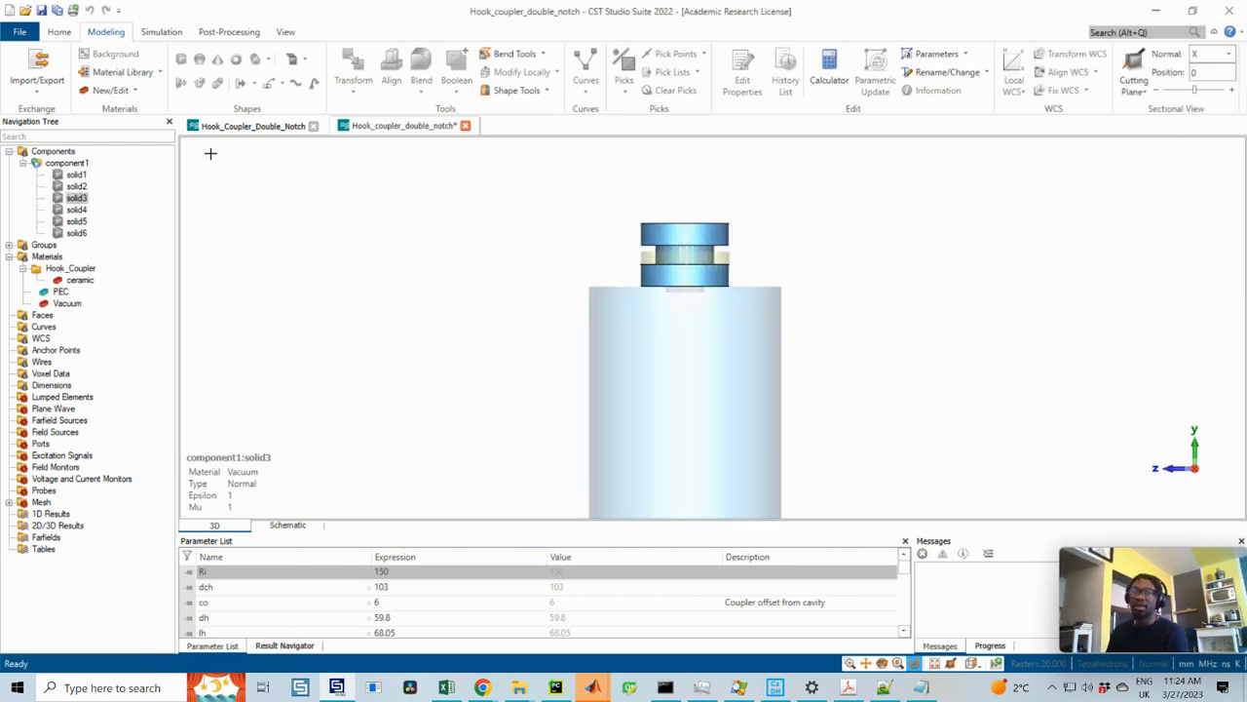
# - Insert +c34 between l3 and l4 in solid4's Ymin and Ymax expressions, apply the cylinder and close its history
pyautogui.click(76, 209)
pyautogui.doubleClick(76, 210)
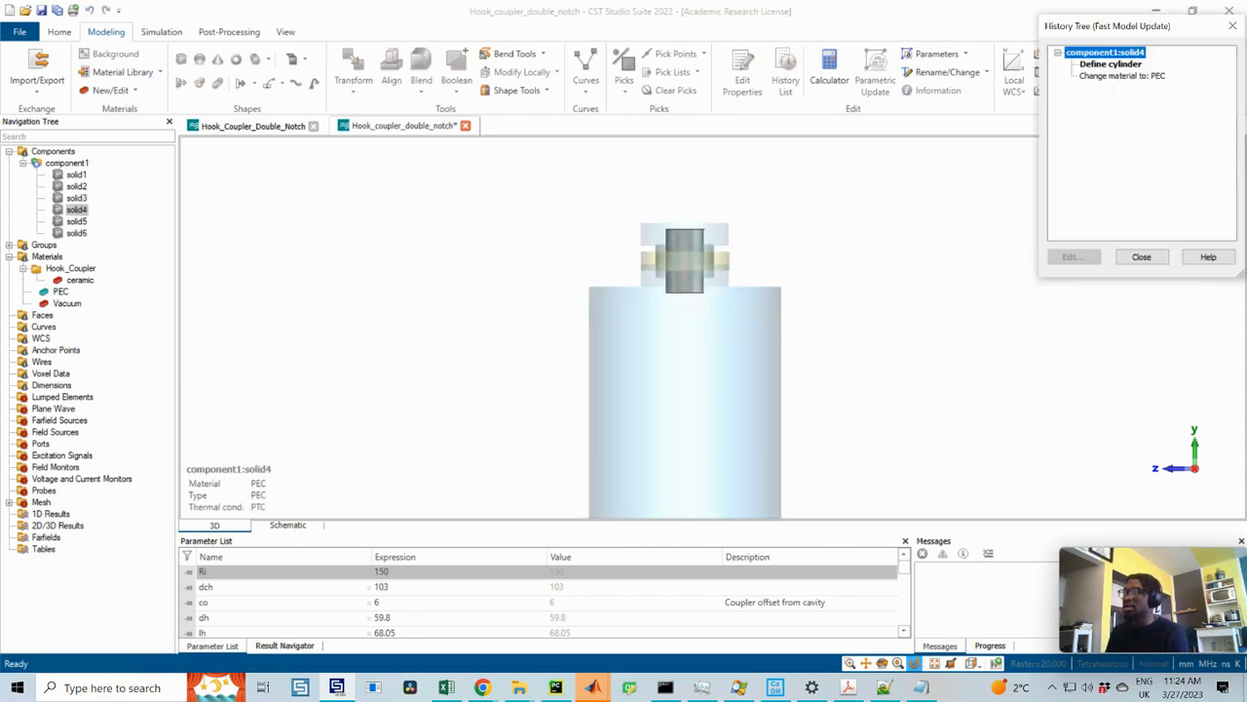
pyautogui.doubleClick(1123, 65)
pyautogui.moveTo(1060, 185); pyautogui.dragTo(1180, 197)
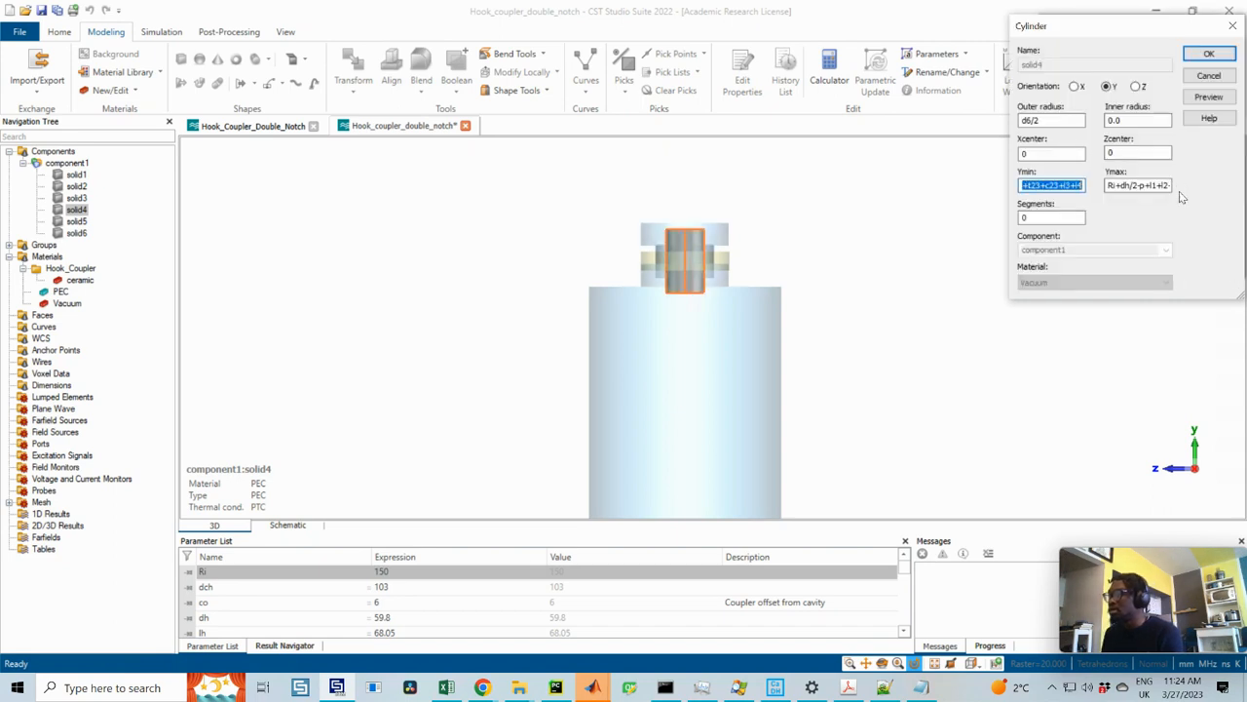
pyautogui.click(1072, 185)
pyautogui.write('+c34+')
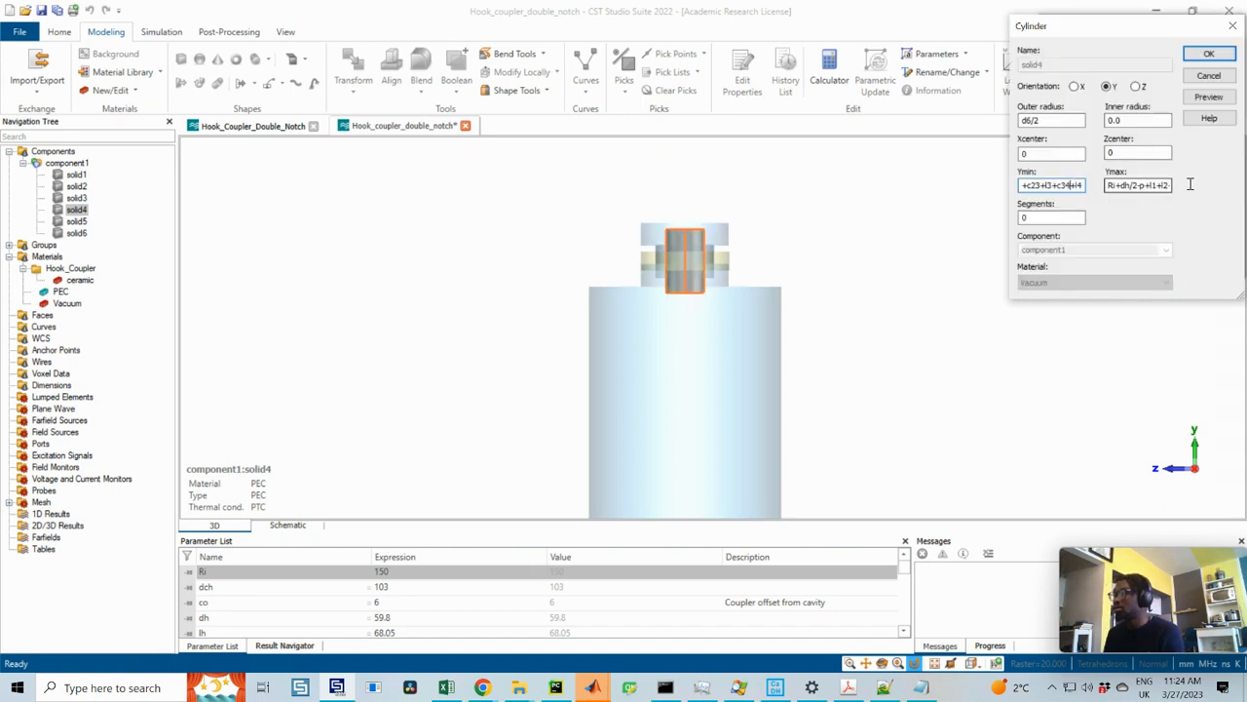
pyautogui.doubleClick(1156, 184)
pyautogui.click(1147, 185)
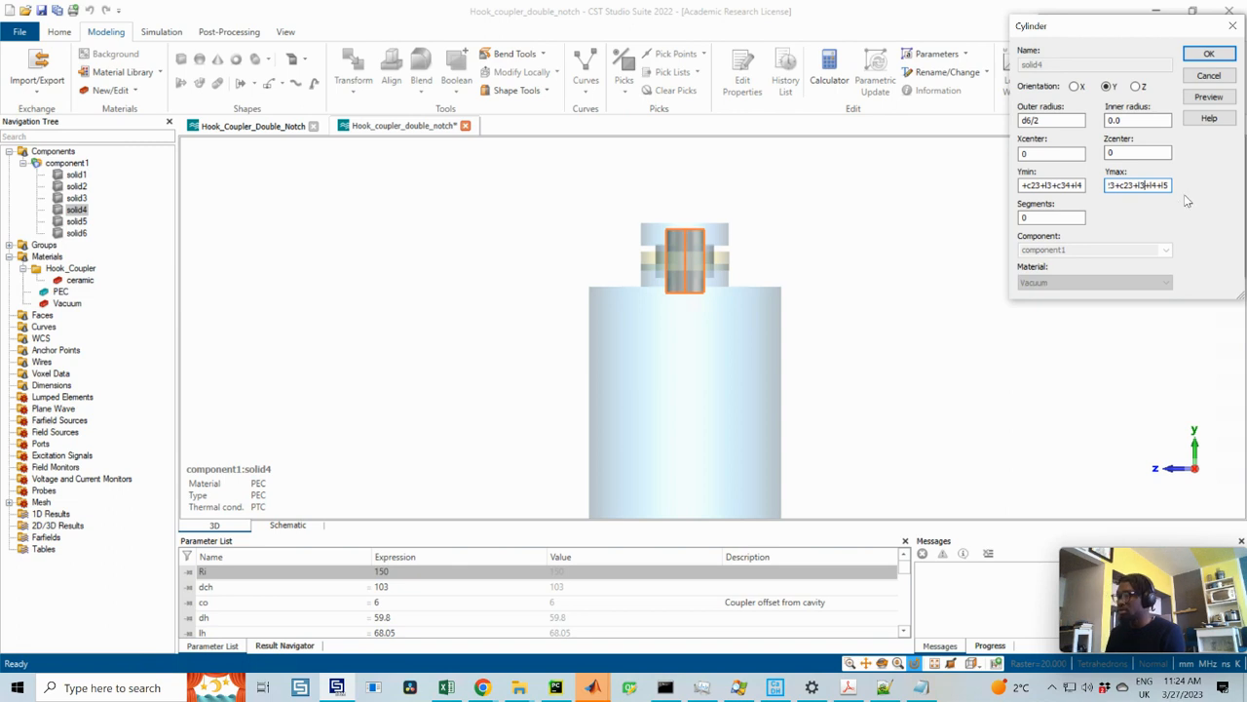
pyautogui.click(1208, 54)
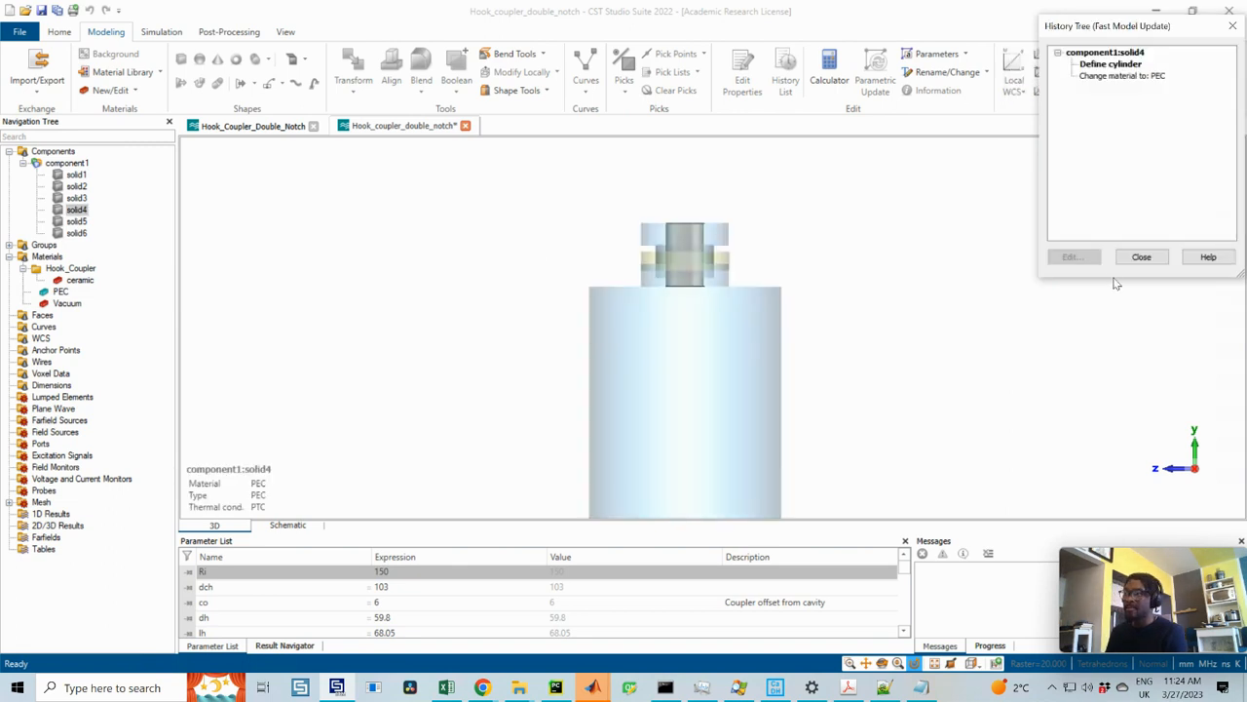
pyautogui.click(1142, 257)
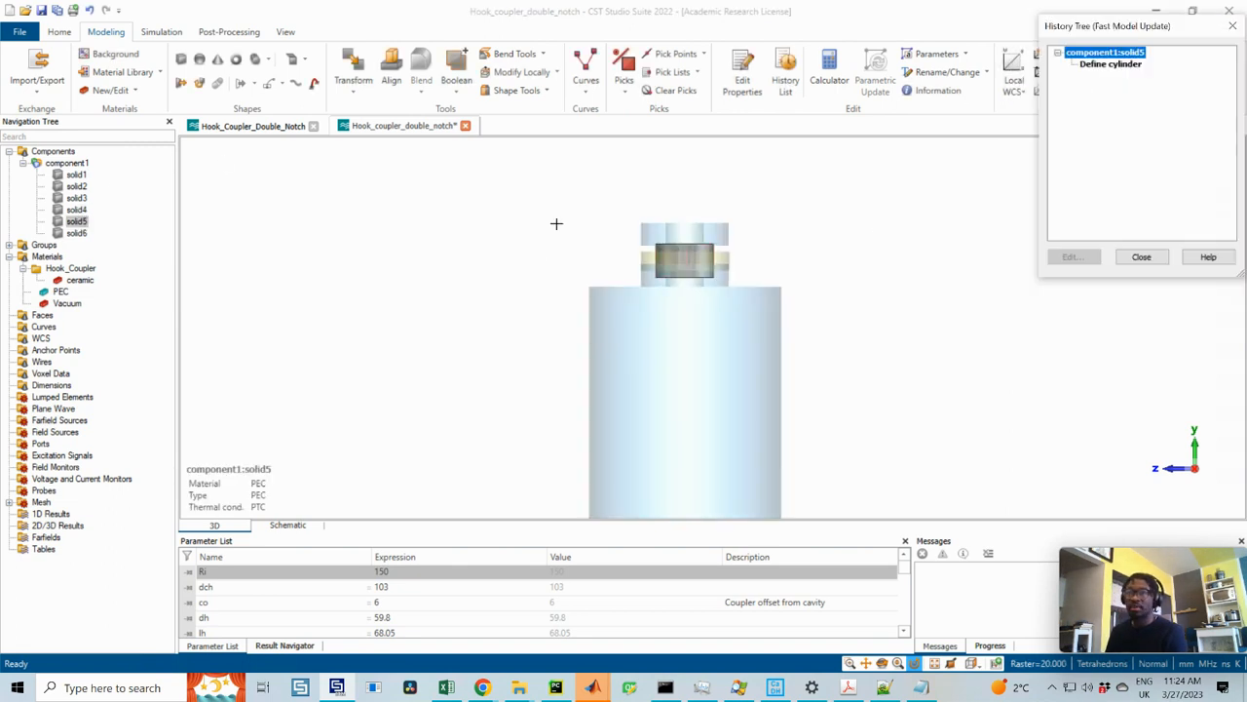
# - Insert +c34 after l3 in both the Ymin and Ymax expressions of solid5's cylinder definition and apply it
pyautogui.doubleClick(1111, 64)
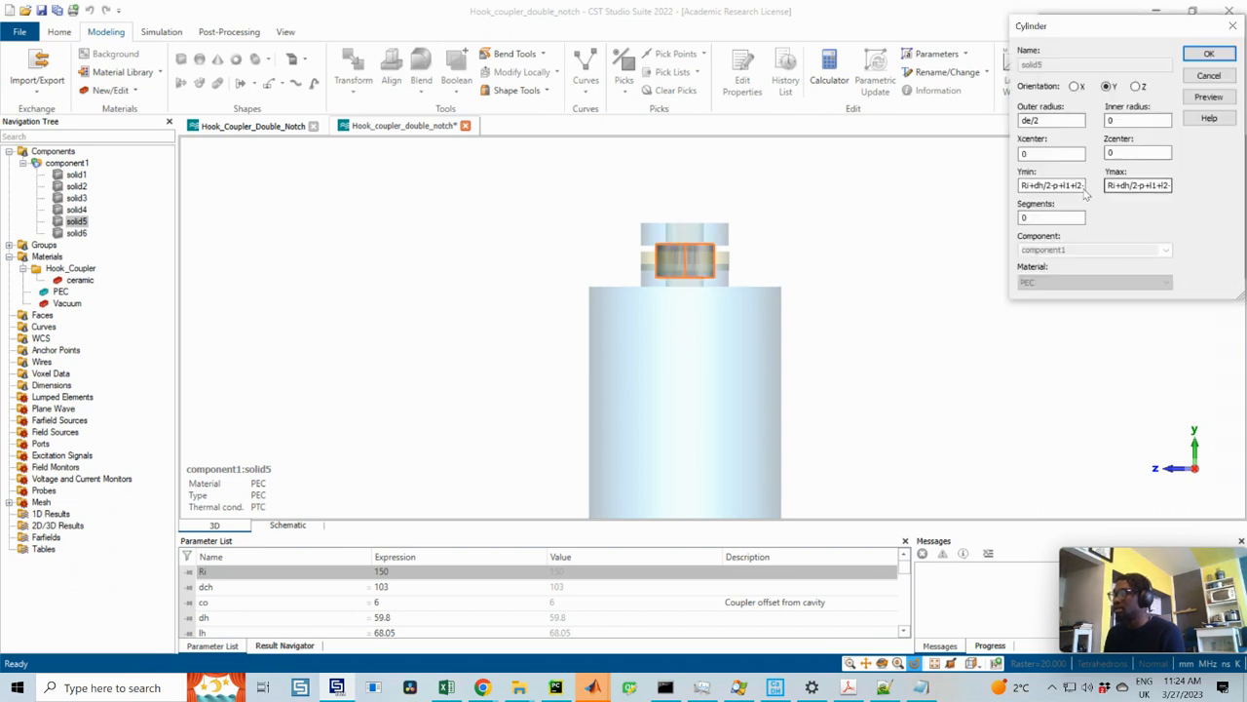
pyautogui.moveTo(1021, 186); pyautogui.dragTo(1180, 189)
pyautogui.click(1039, 185)
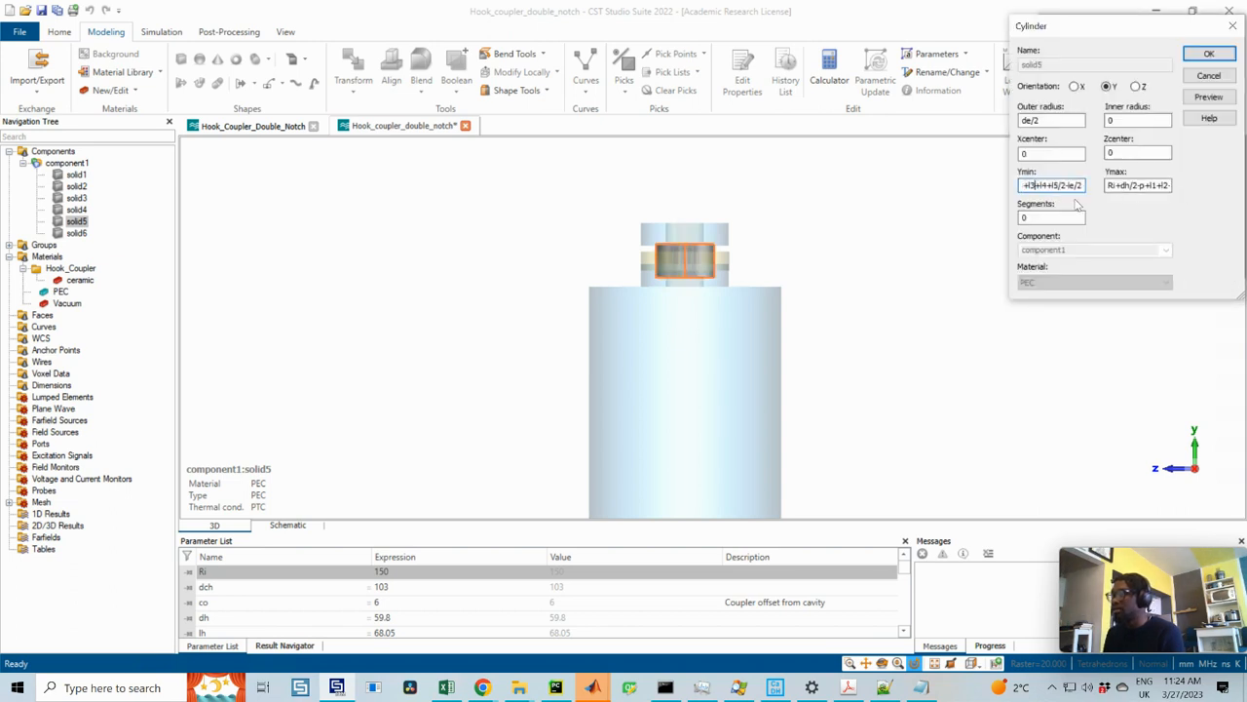
pyautogui.write('+c34')
pyautogui.click(1158, 185)
pyautogui.doubleClick(1139, 185)
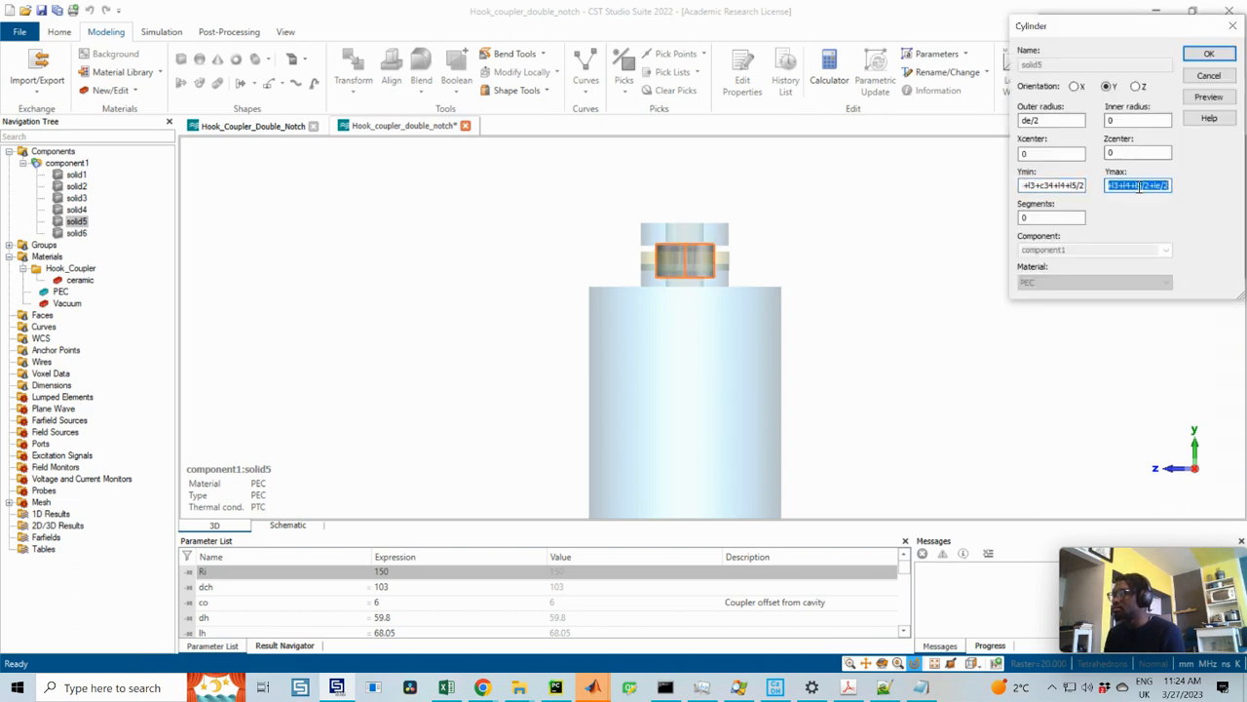
pyautogui.click(1121, 185)
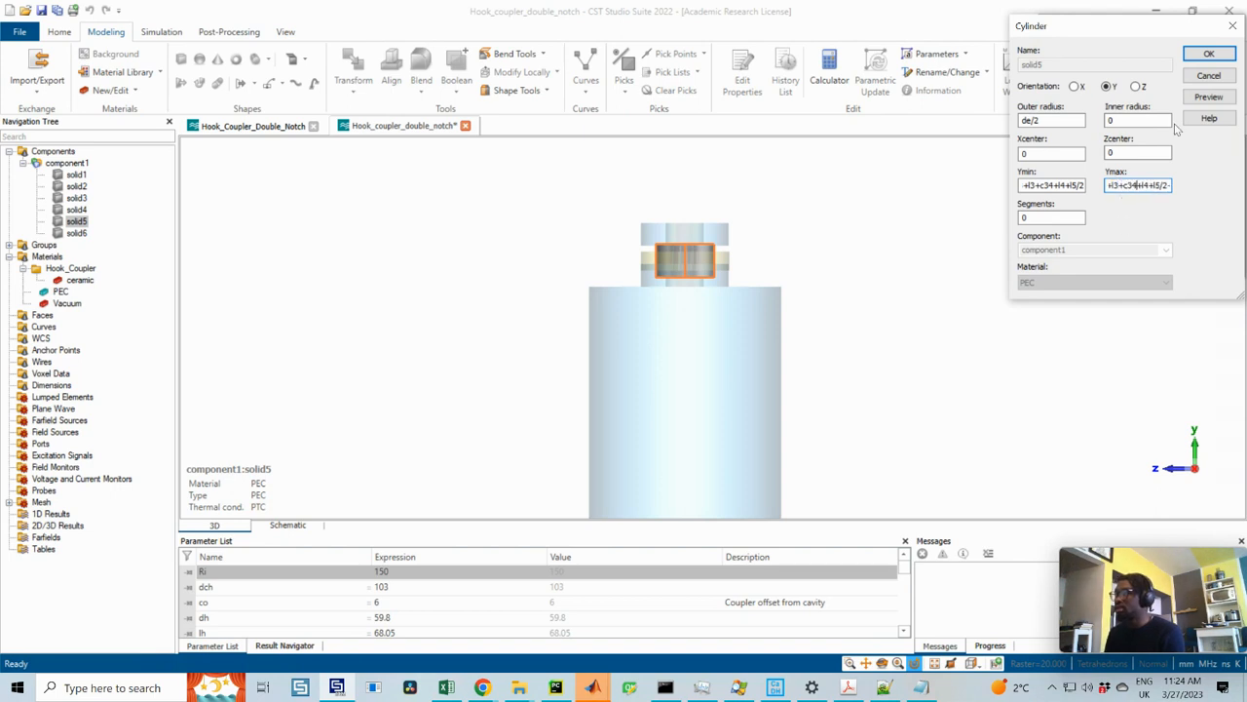
pyautogui.click(1209, 55)
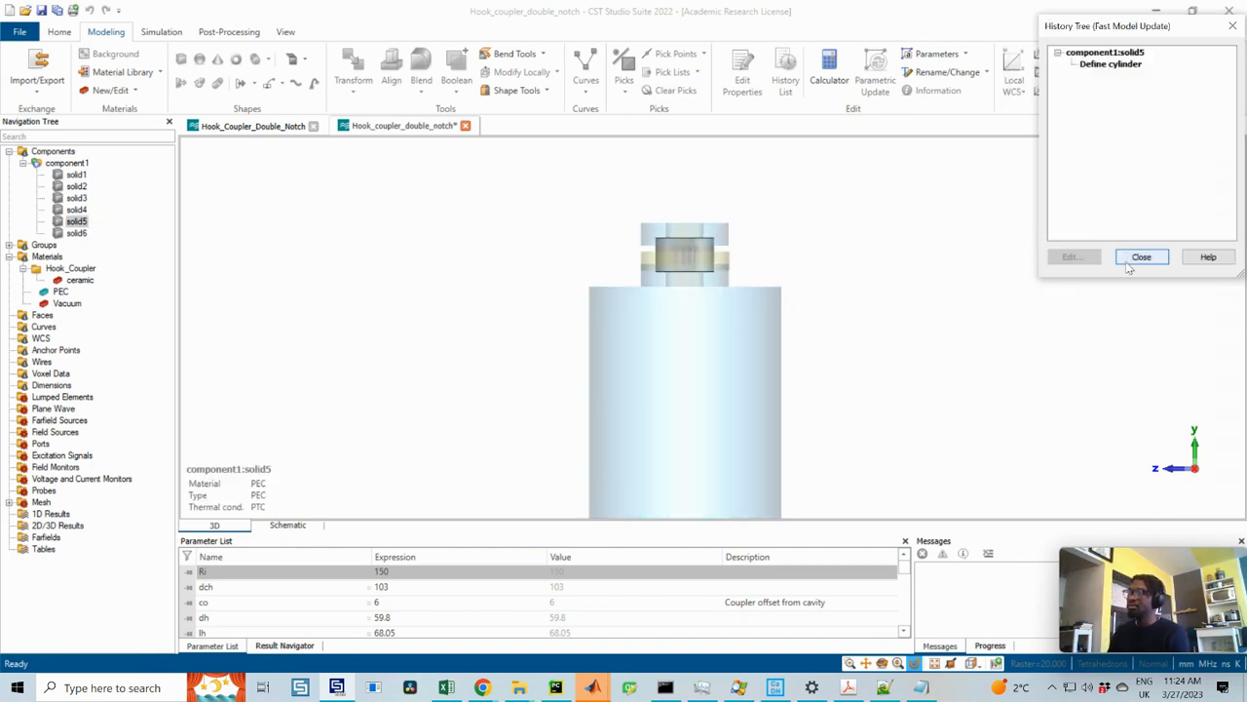
# - Insert +c34 after l3 in solid6's Ymin and Ymax expressions, preview the ceramic ring, apply it and close its history
pyautogui.click(76, 233)
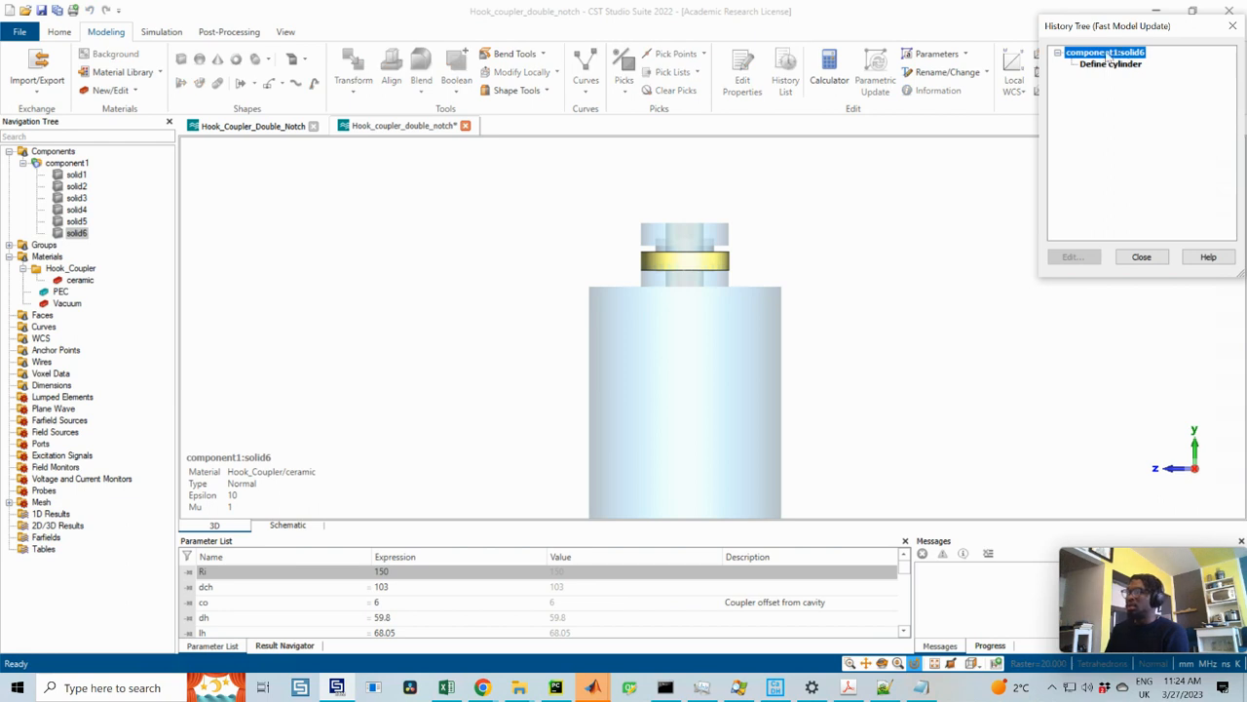
pyautogui.doubleClick(1110, 63)
pyautogui.moveTo(1059, 182); pyautogui.dragTo(1222, 182)
pyautogui.click(1038, 185)
pyautogui.write('+c34')
pyautogui.click(1123, 186)
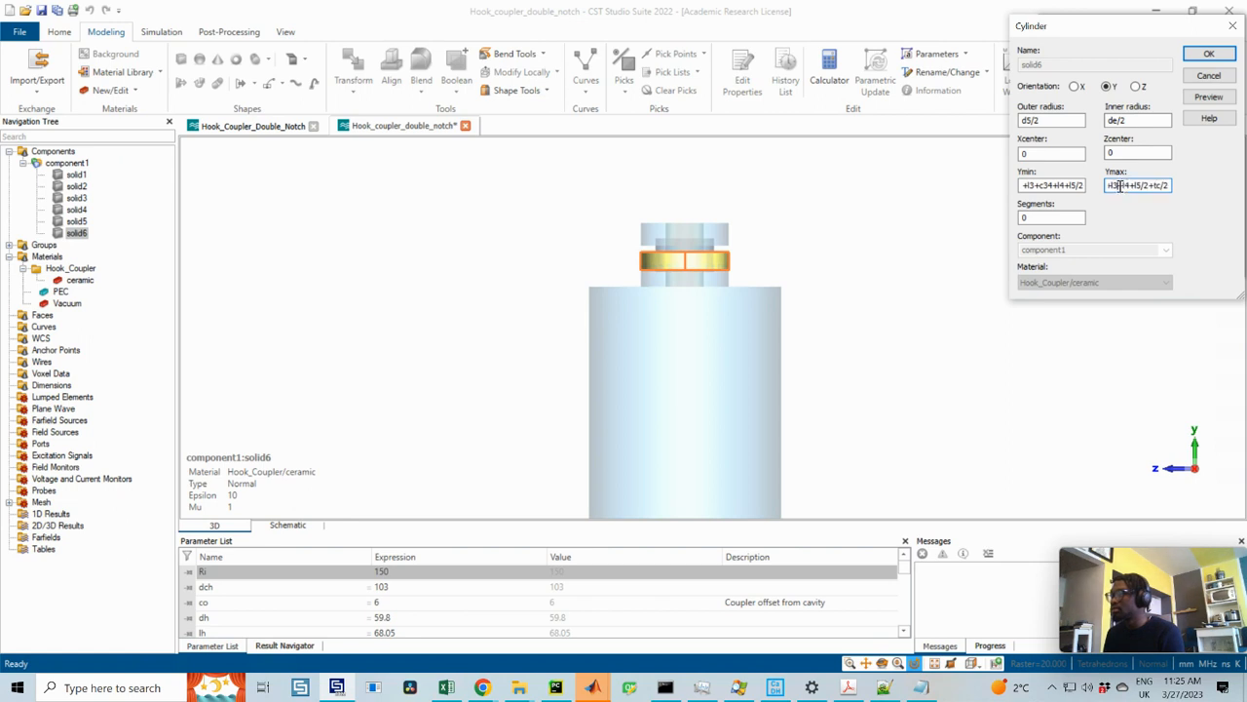
pyautogui.write('+c34')
pyautogui.click(1206, 96)
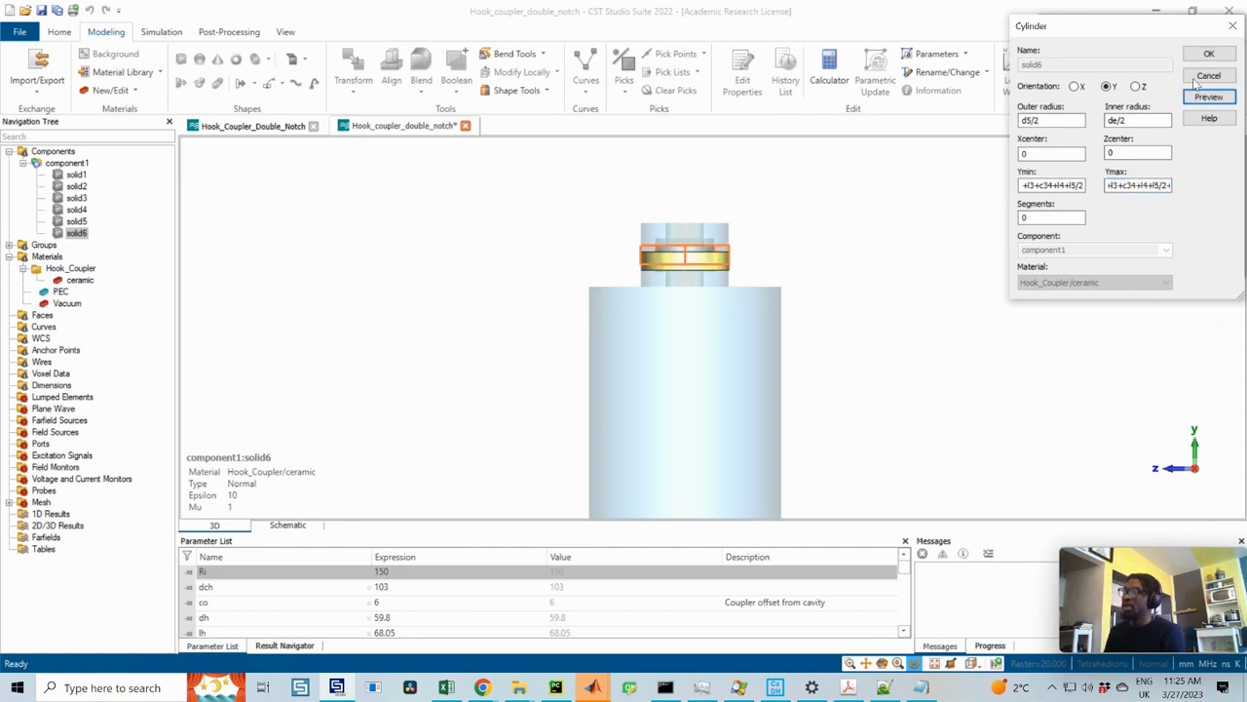
pyautogui.click(1208, 54)
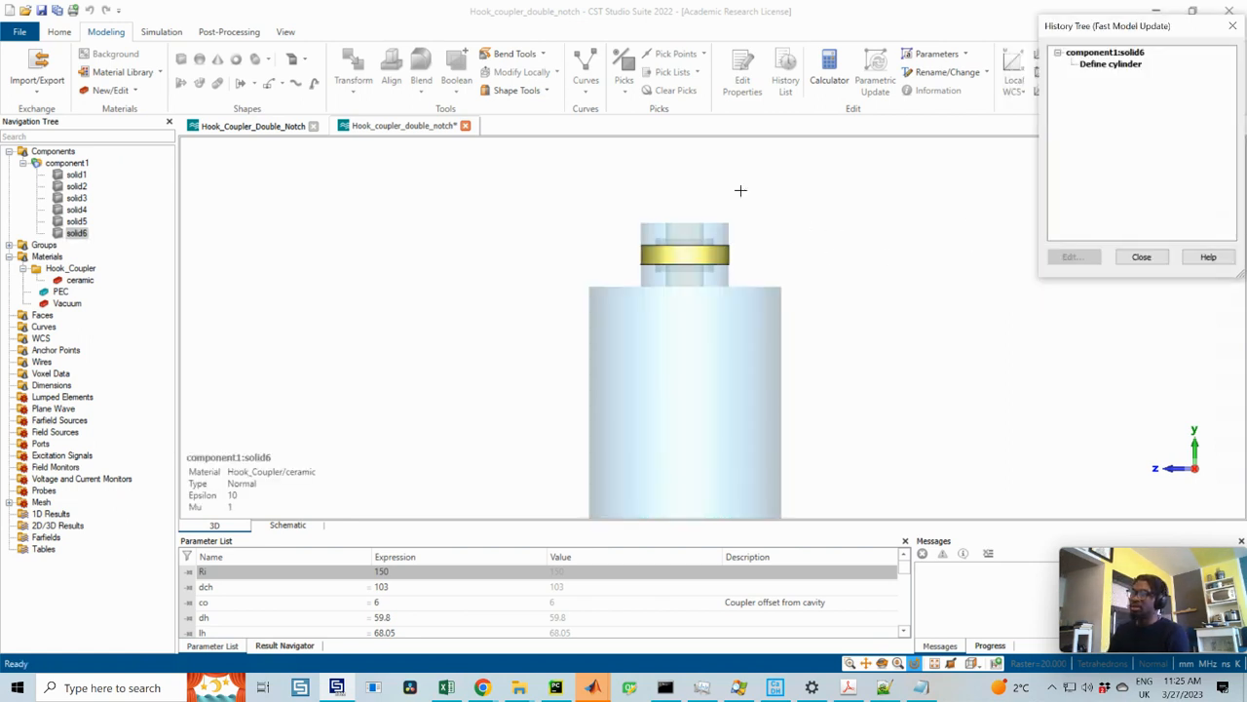
pyautogui.click(1144, 259)
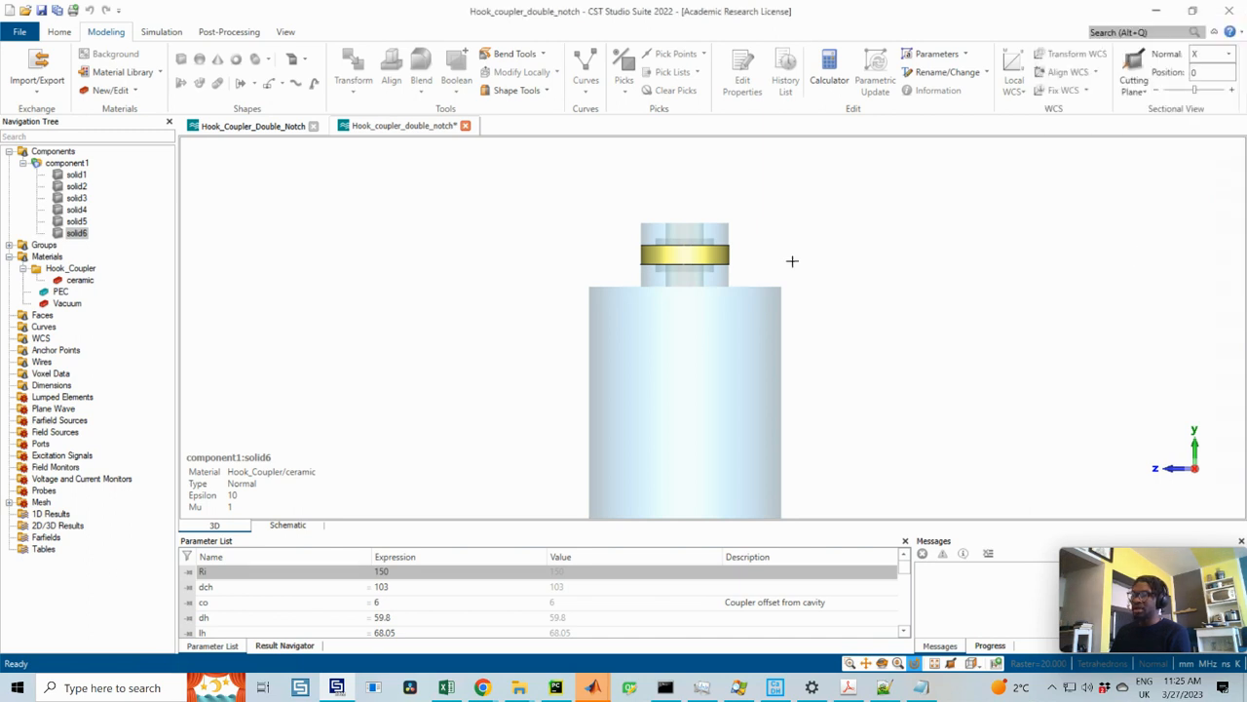
# - Examine the upper end of the coupler and go through solid2 to solid6 one by one to check their positions
pyautogui.scroll(2, 705, 313)
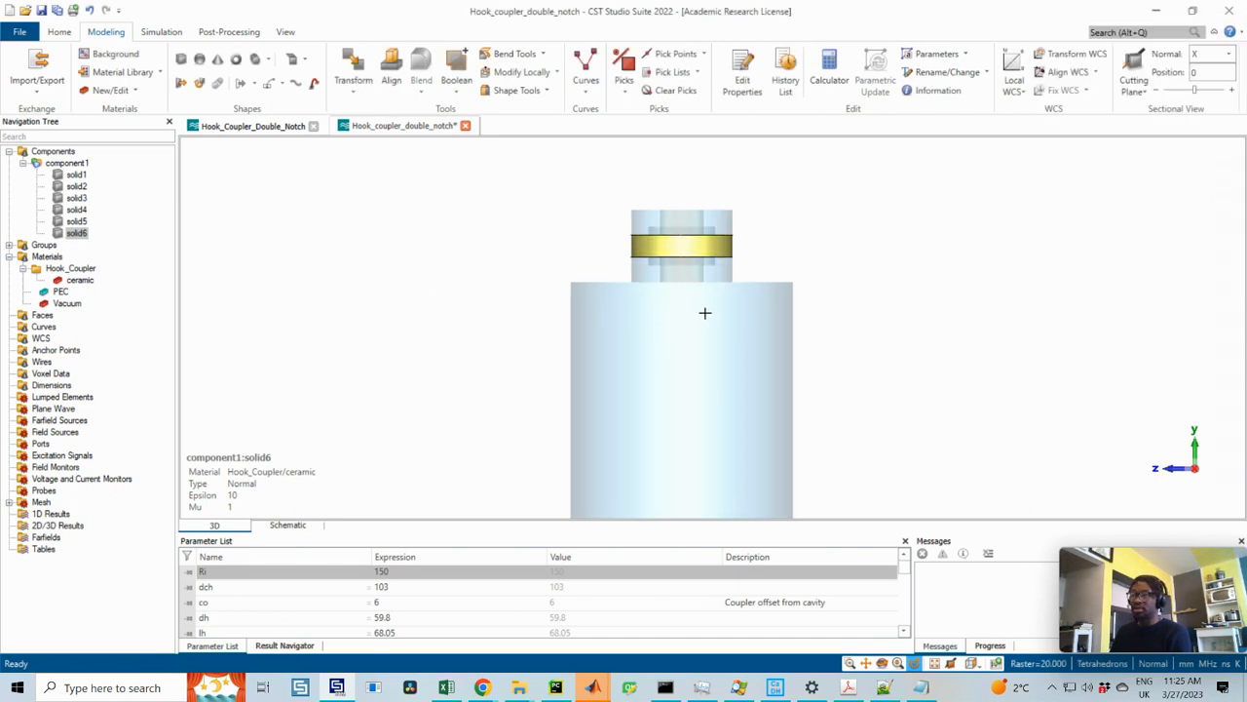
pyautogui.scroll(-5, 698, 306)
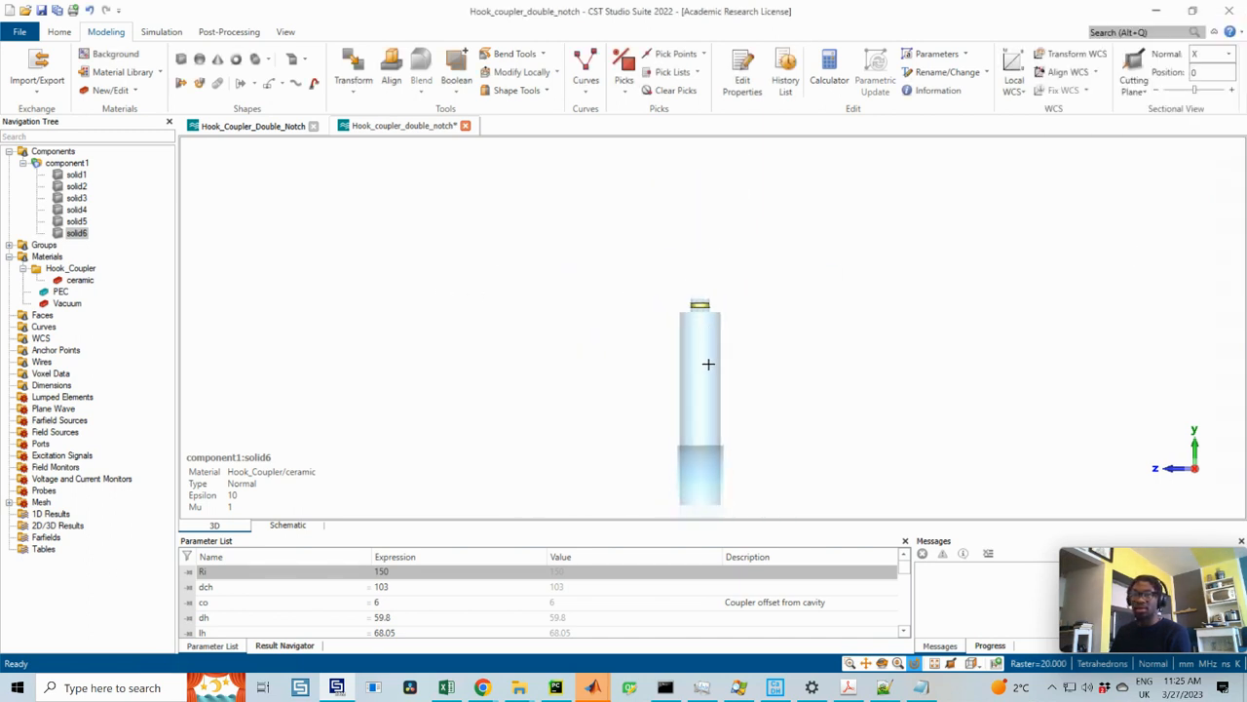
pyautogui.scroll(3, 696, 264)
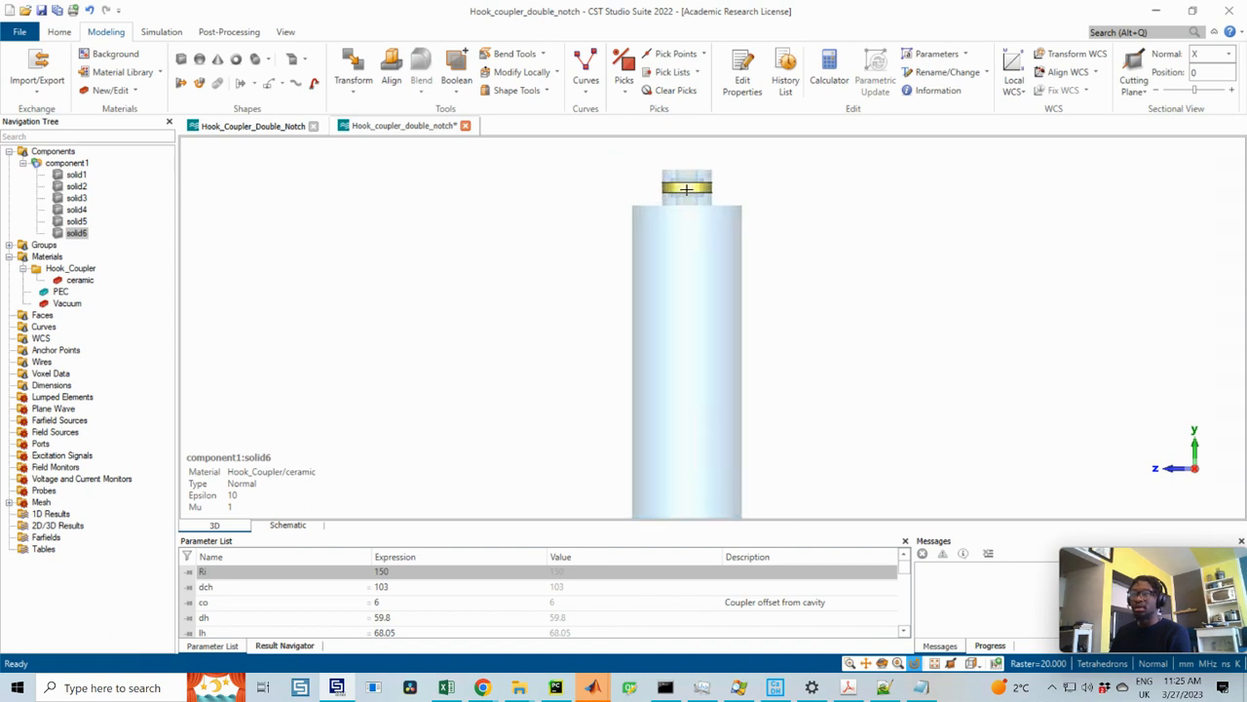
pyautogui.scroll(2, 690, 229)
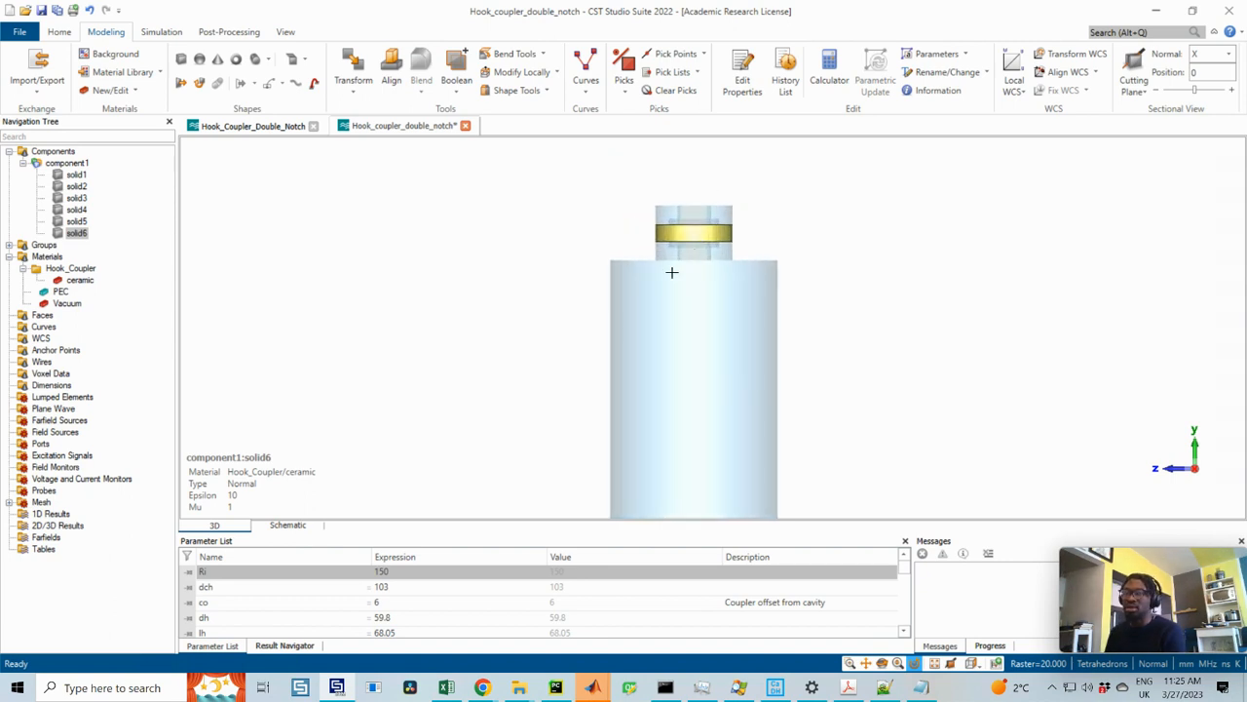
pyautogui.click(76, 233)
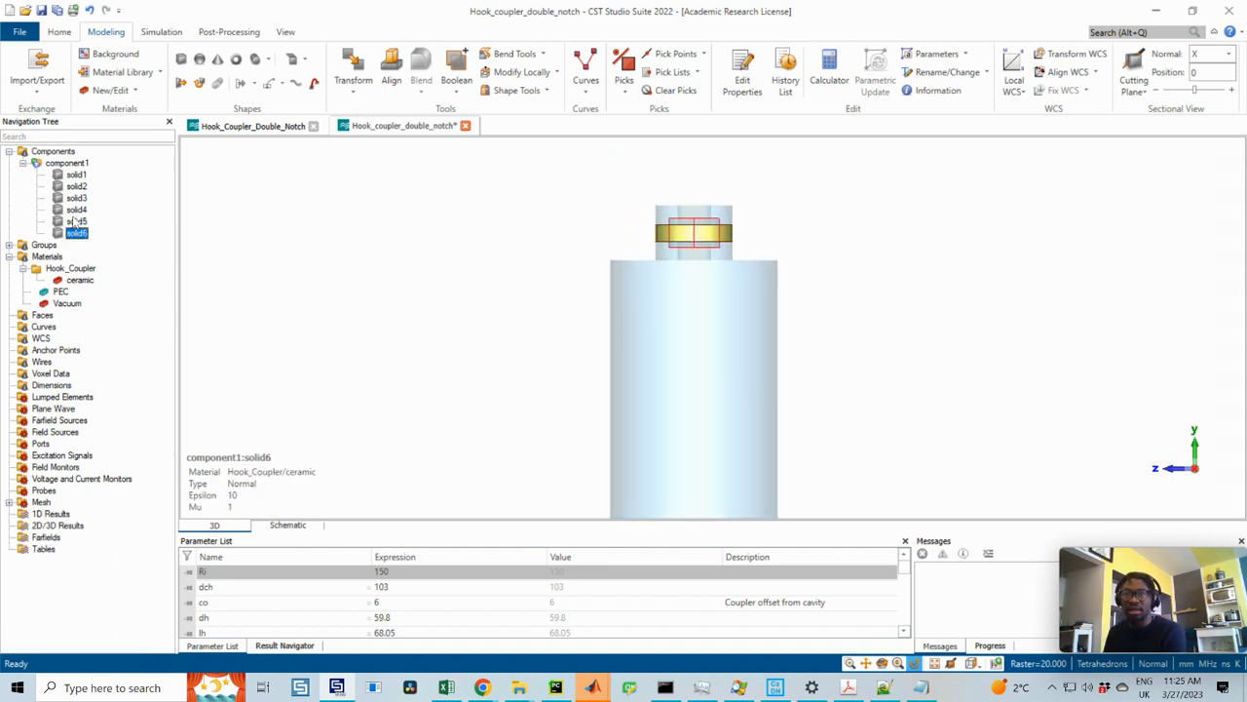
pyautogui.press('Up')
pyautogui.press('Up')
pyautogui.press('Up')
pyautogui.press('Up')
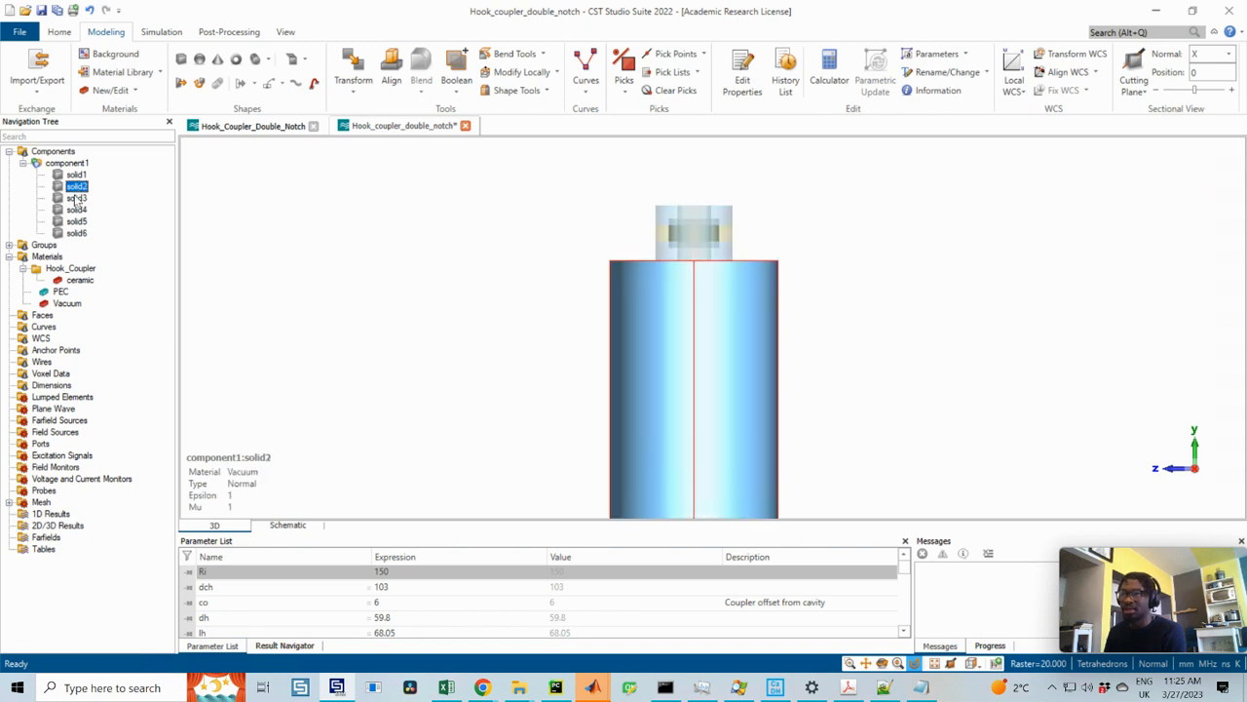
pyautogui.click(75, 198)
pyautogui.click(76, 210)
pyautogui.click(76, 221)
pyautogui.click(76, 233)
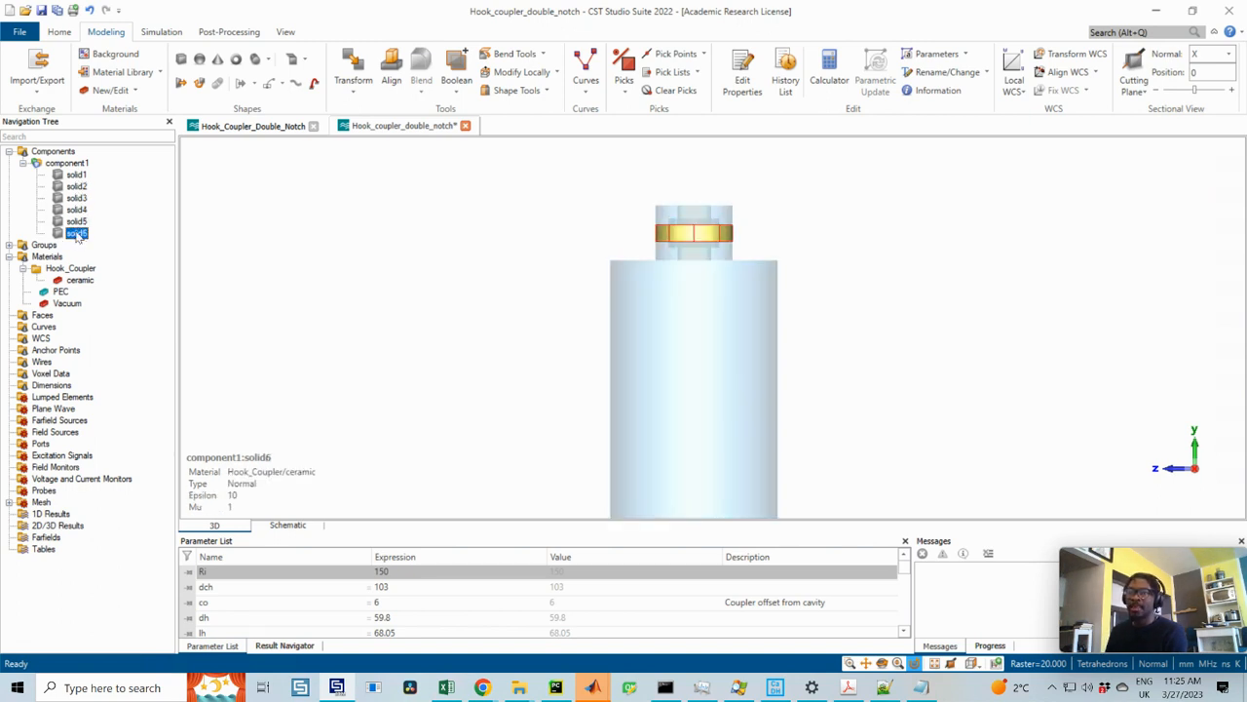
# - Open solid6's cylinder definition, copy its full Ymax expression and close the definition and its history
pyautogui.doubleClick(76, 235)
pyautogui.doubleClick(1111, 65)
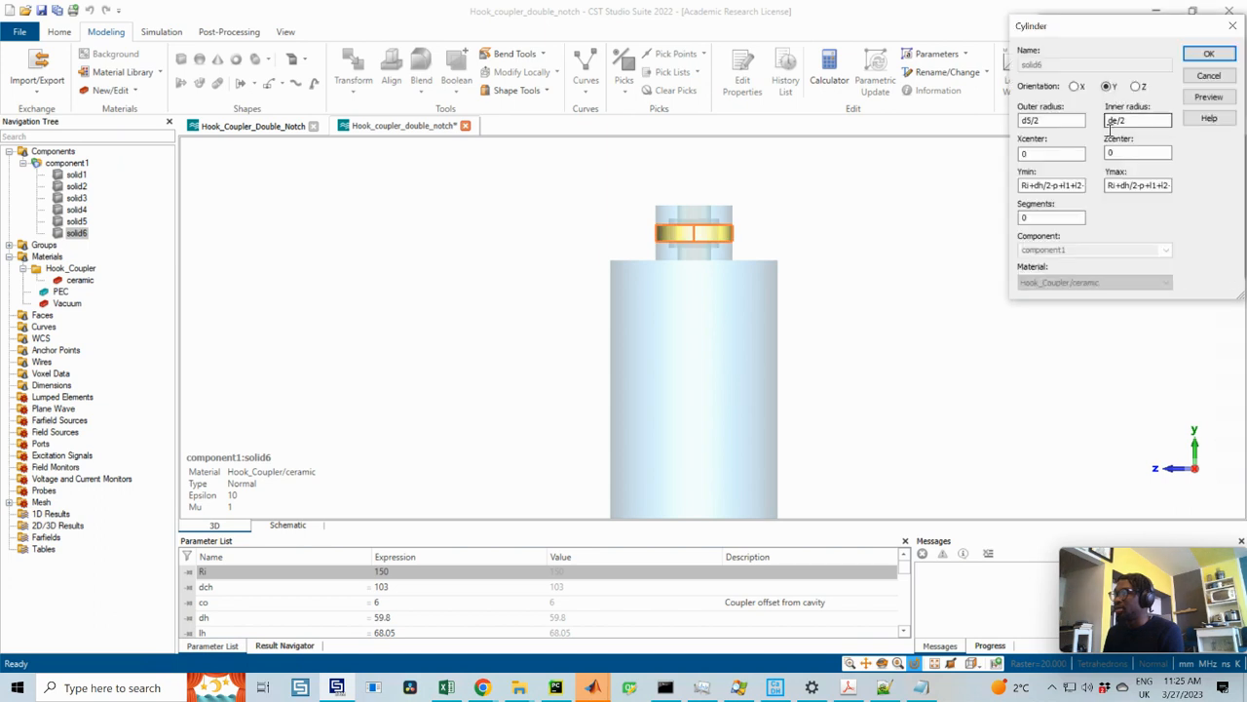
pyautogui.doubleClick(1123, 184)
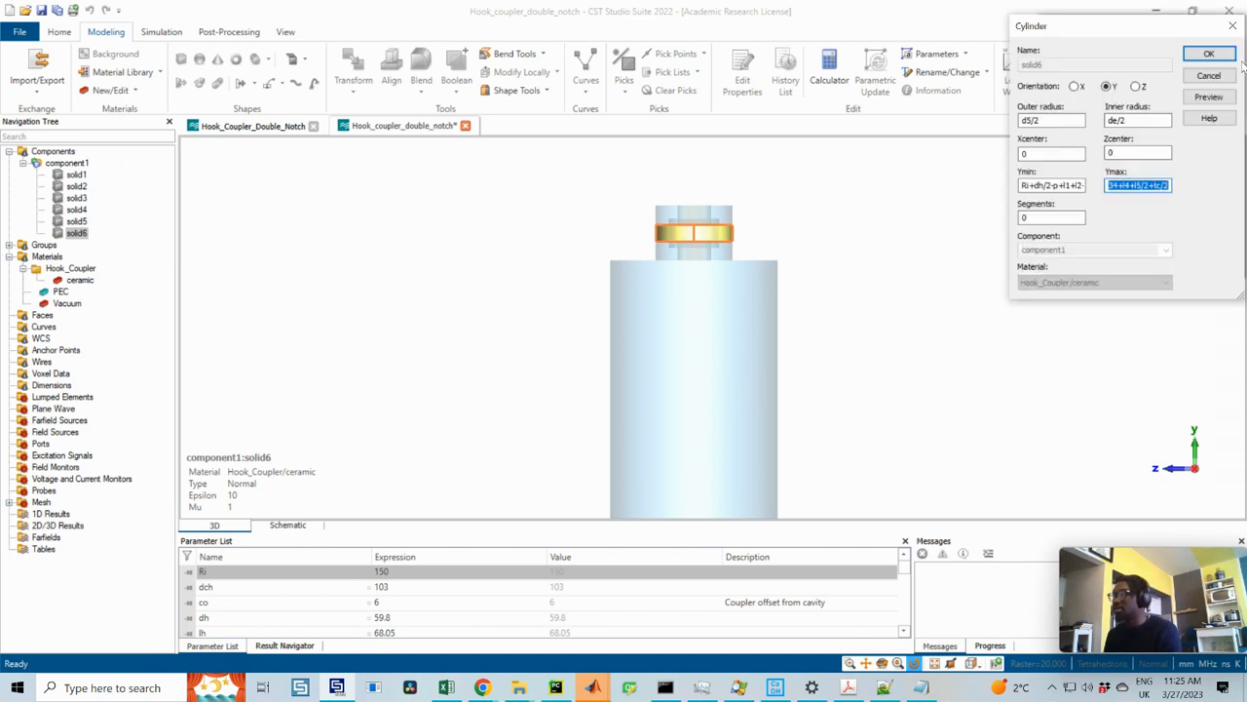
pyautogui.click(1208, 54)
pyautogui.click(1142, 255)
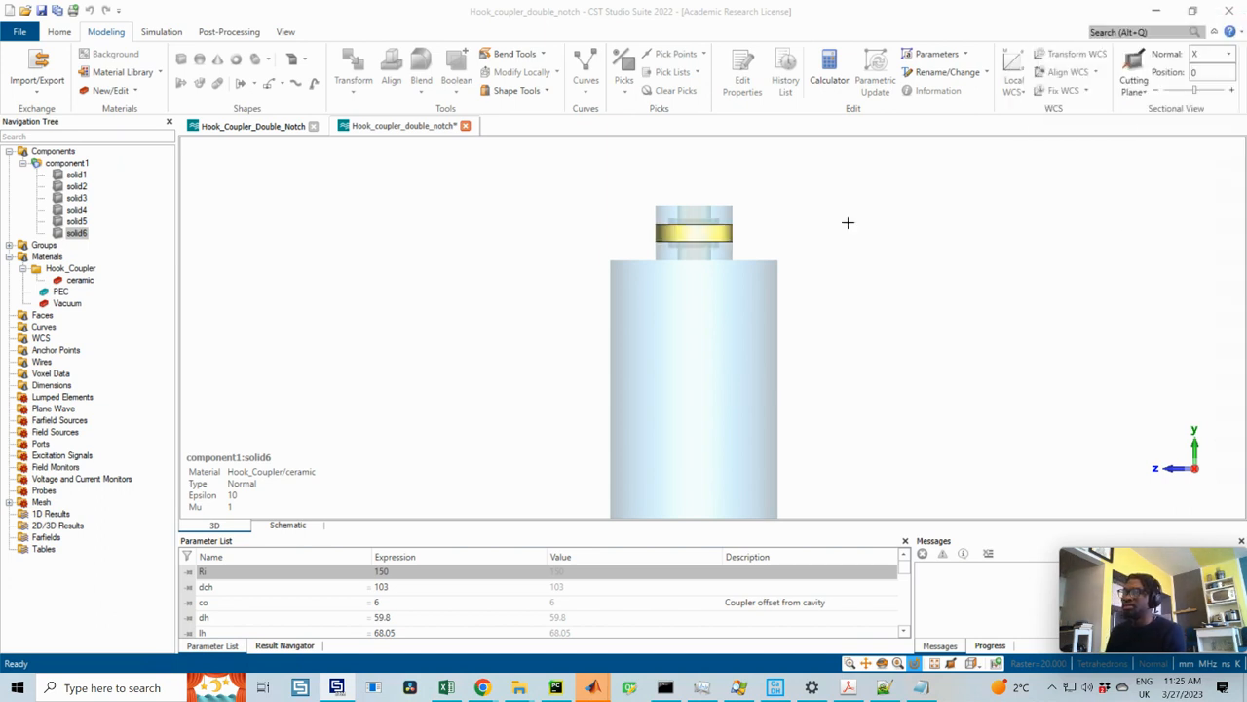
# - Start a new cylinder oriented along Y with an outer radius of d4/2 and PEC as its material
pyautogui.click(76, 233)
pyautogui.scroll(-3, 742, 372)
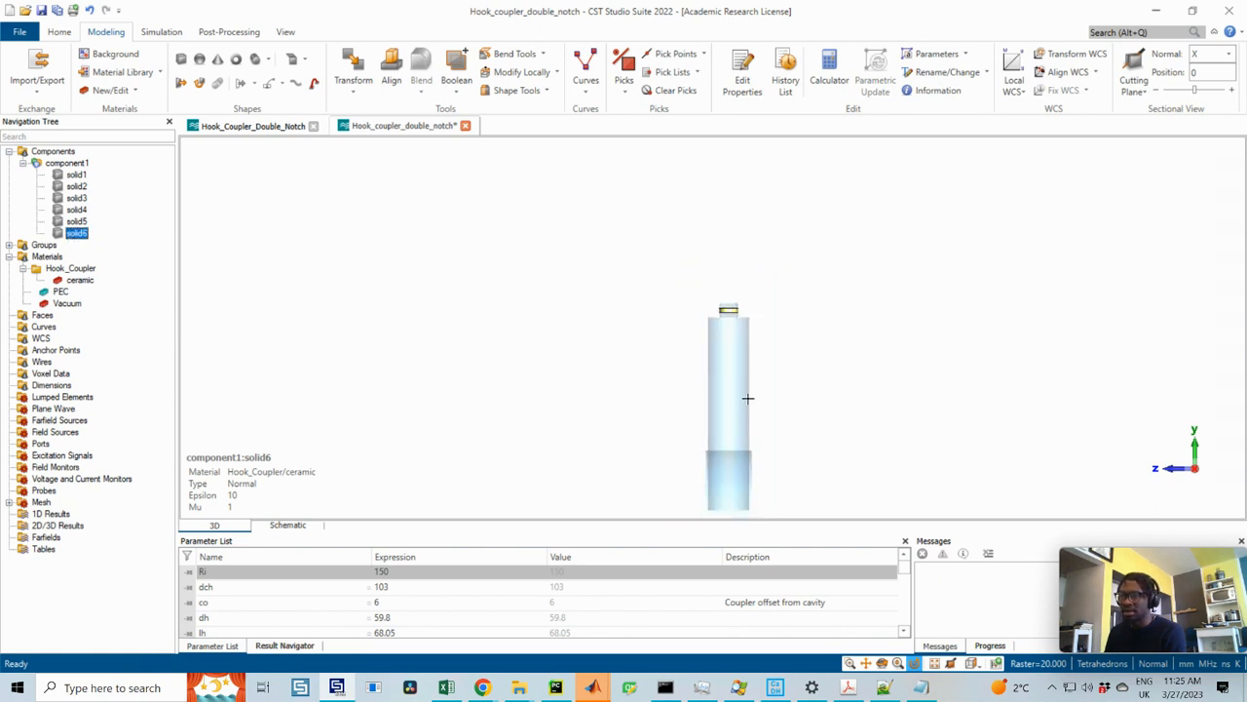
pyautogui.moveTo(750, 398); pyautogui.dragTo(746, 370, button='middle')
pyautogui.scroll(3, 728, 281)
pyautogui.scroll(2, 708, 336)
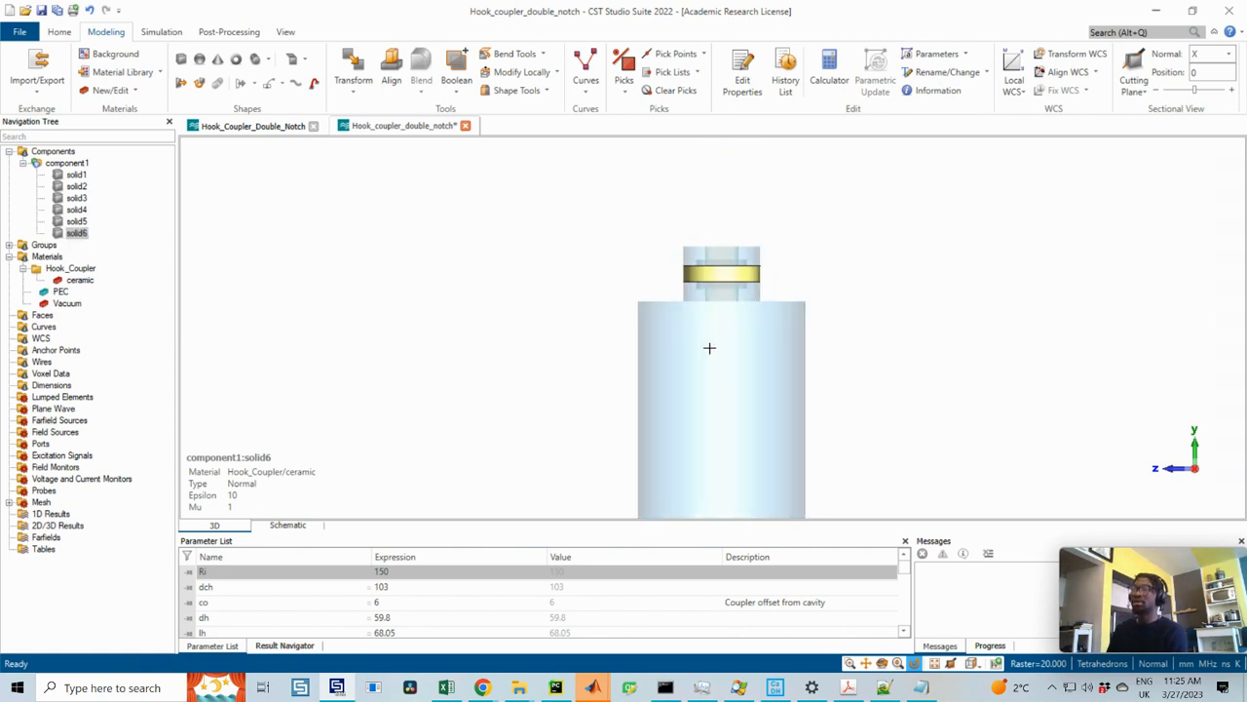
pyautogui.moveTo(725, 250); pyautogui.dragTo(690, 264, button='middle')
pyautogui.click(254, 58)
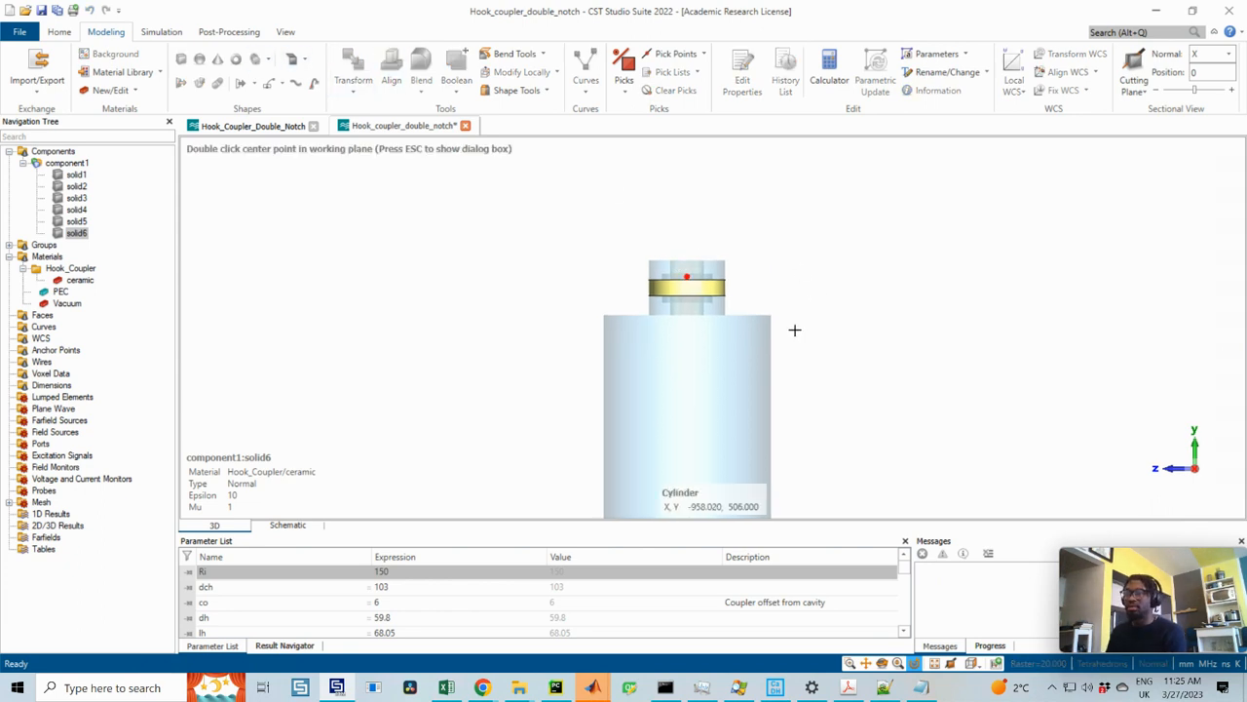
pyautogui.press('Escape')
pyautogui.click(1030, 120)
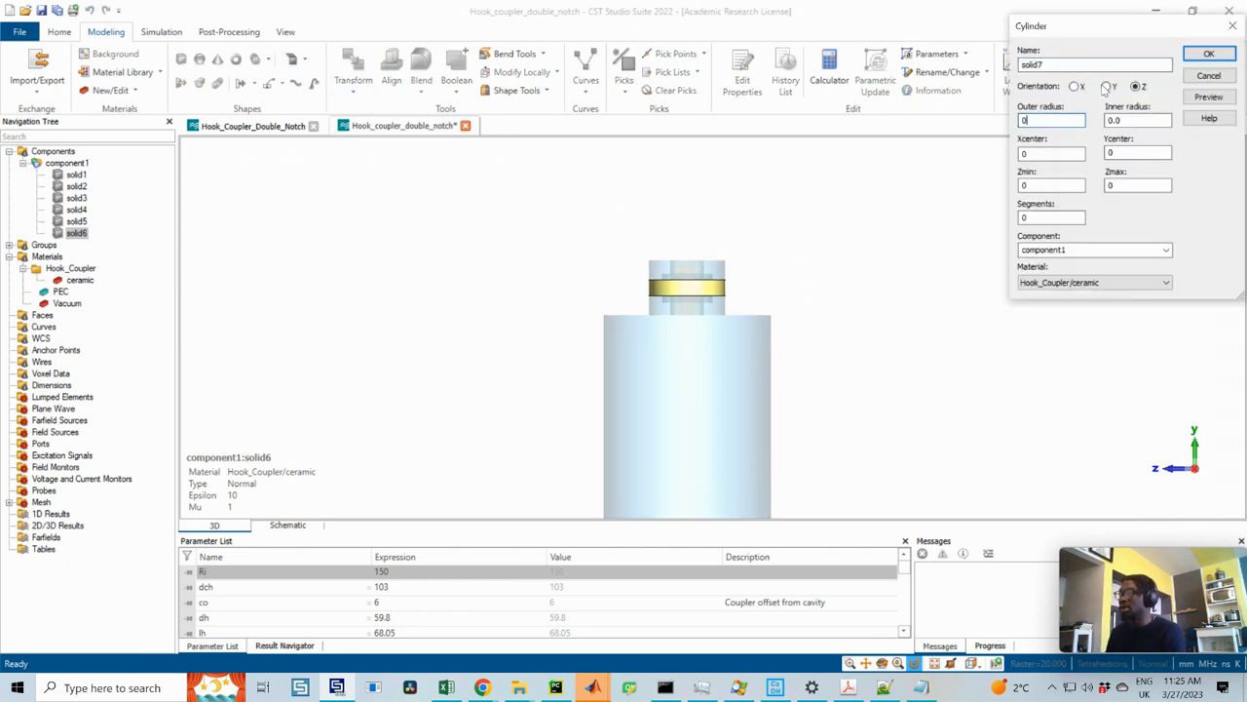
pyautogui.moveTo(1030, 121); pyautogui.dragTo(999, 125)
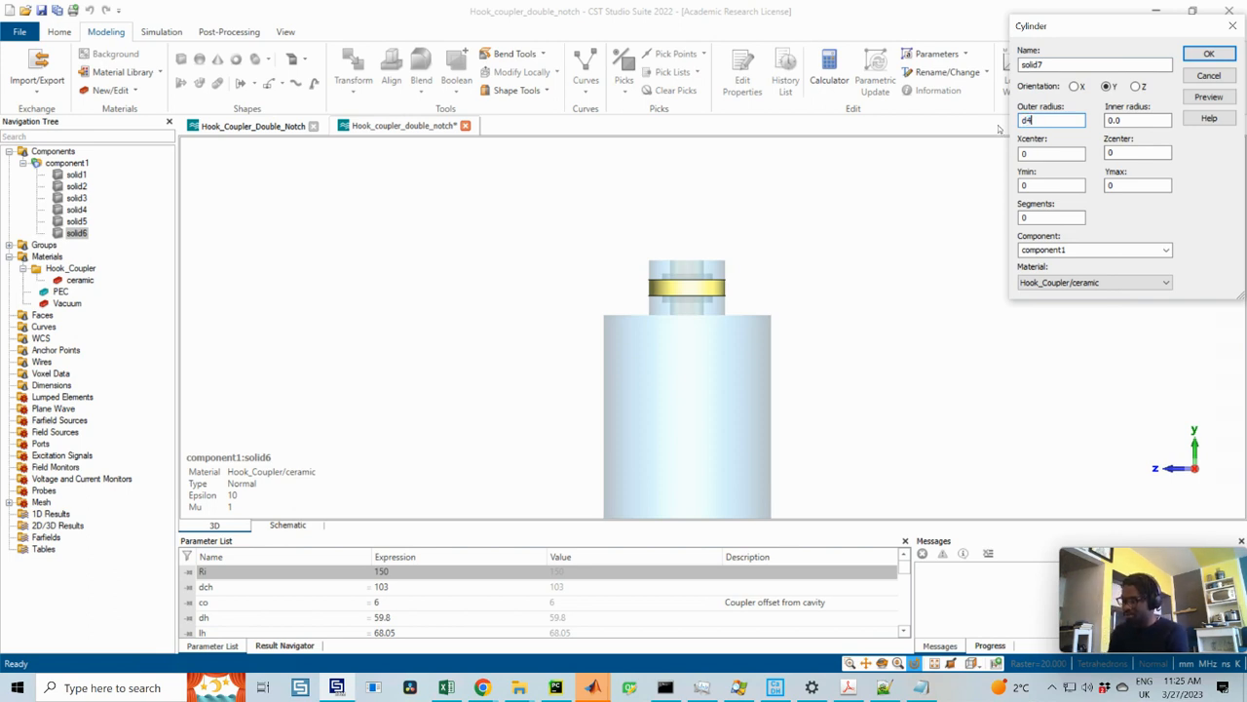
pyautogui.click(1056, 284)
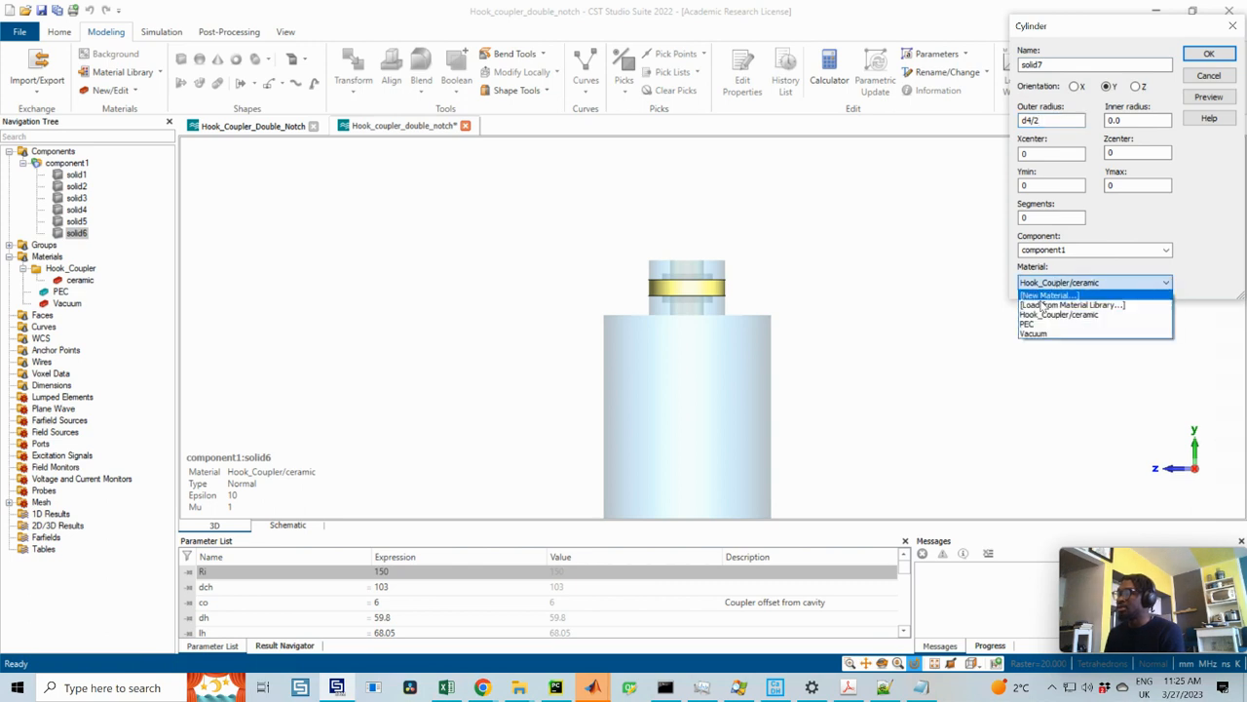
pyautogui.click(1038, 324)
# - Paste the copied height expression into the new cylinder's Ymax and trim its end so that it finishes at l4
pyautogui.click(1130, 185)
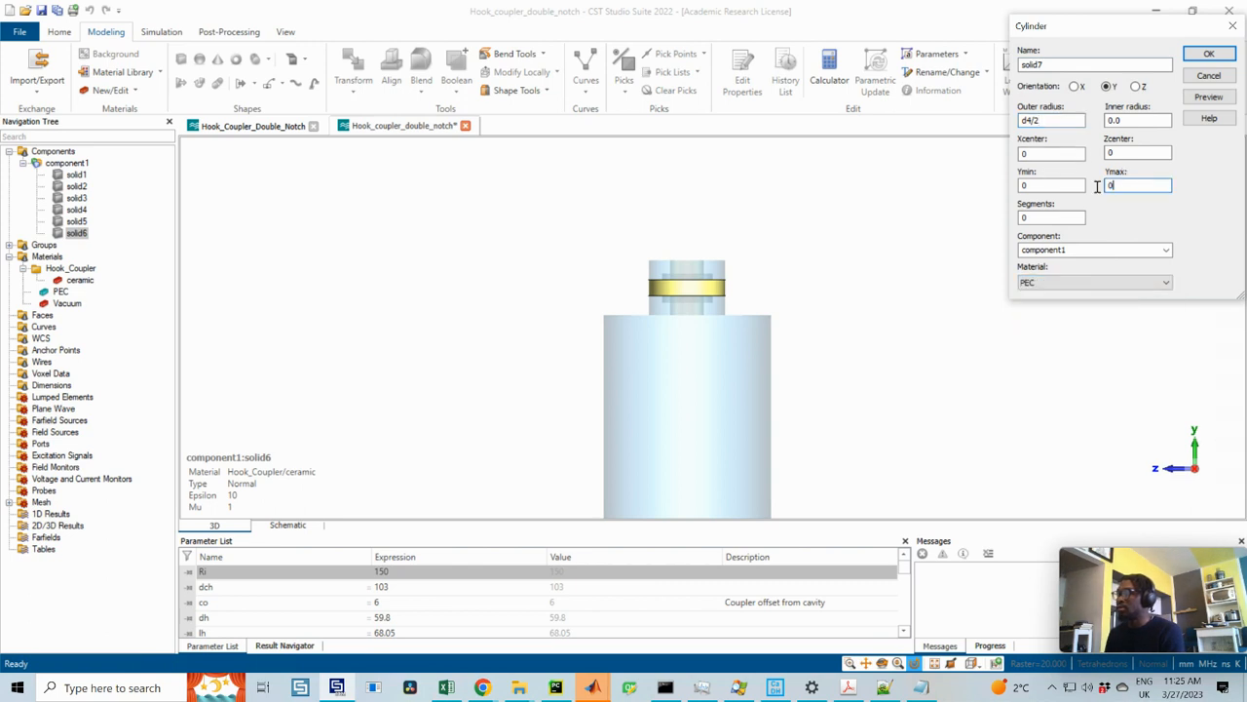
pyautogui.hotkey('ctrl', 'v')
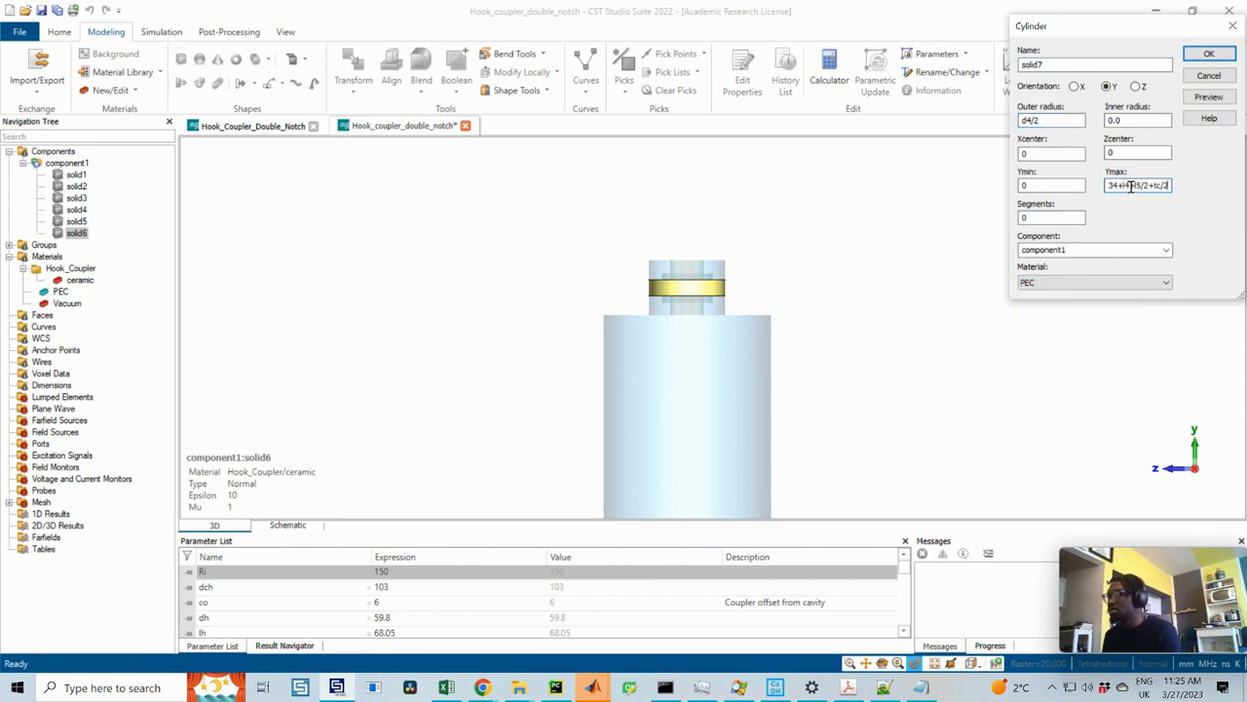
pyautogui.moveTo(1131, 185); pyautogui.dragTo(1170, 185)
pyautogui.press('BackSpace')
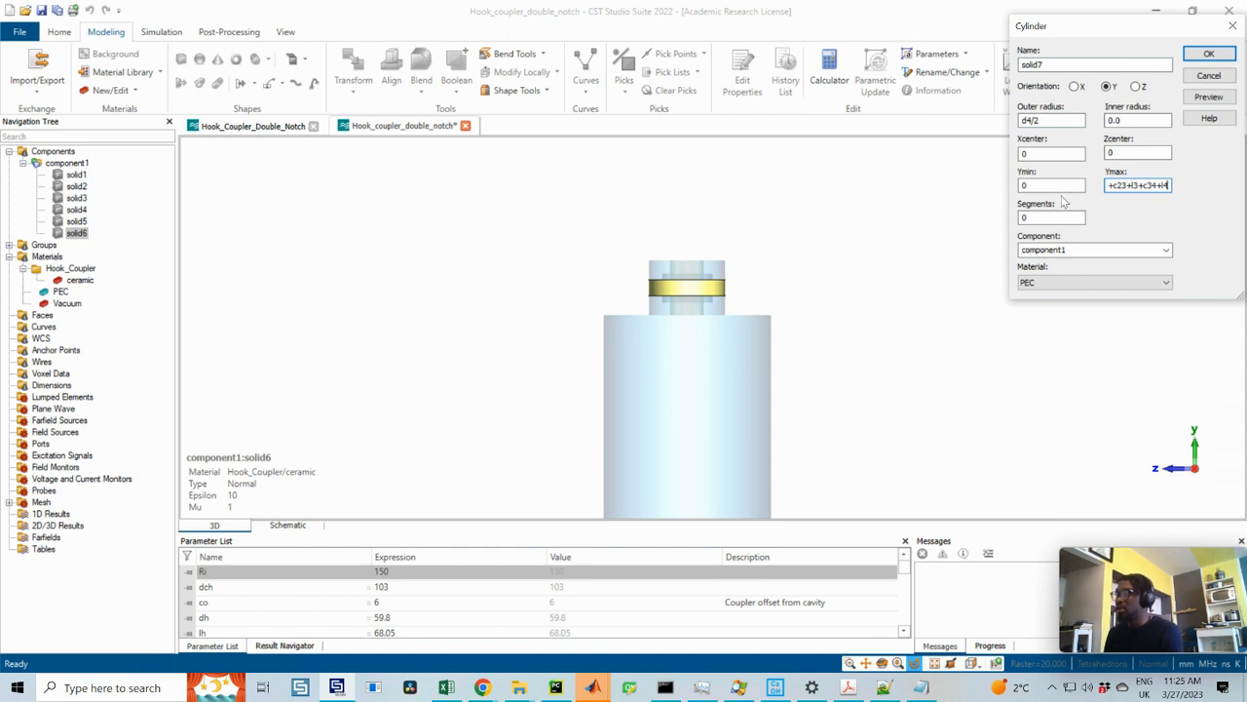
# - Paste the copied height expression into Ymin, trim it to end at c34, preview and create the PEC cylinder, and select it
pyautogui.doubleClick(1036, 186)
pyautogui.hotkey('ctrl', 'v')
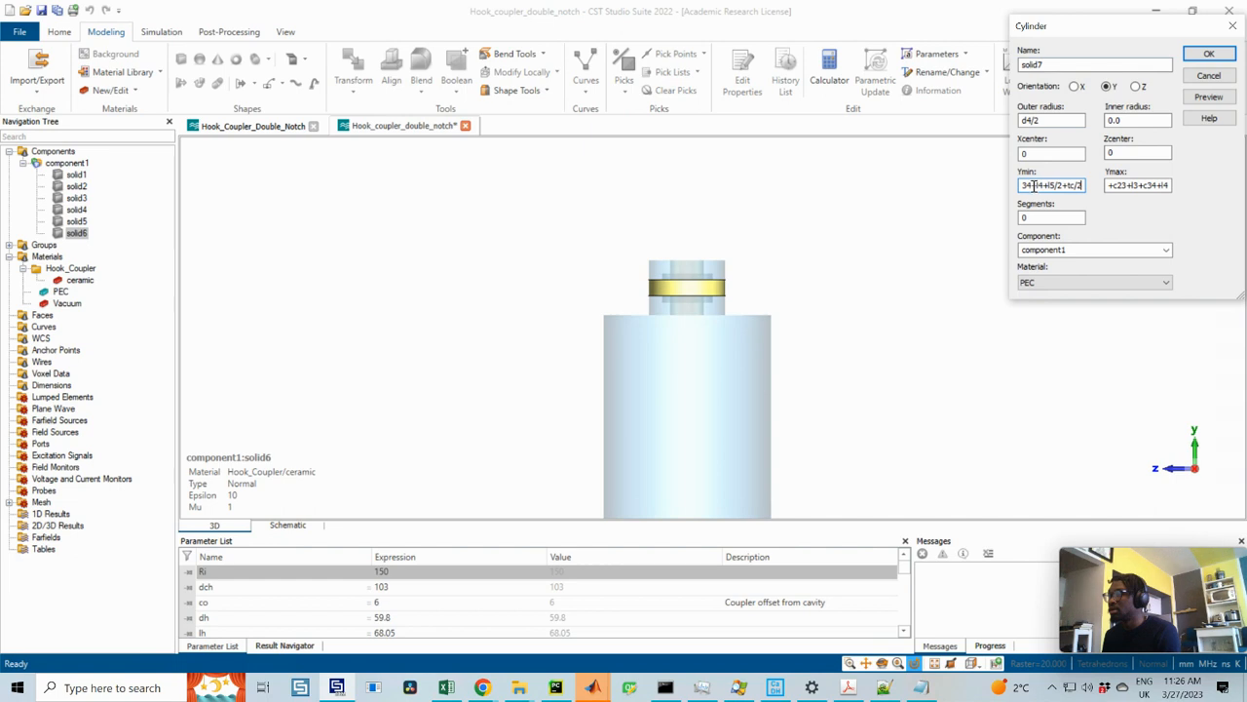
pyautogui.moveTo(1034, 186); pyautogui.dragTo(1154, 186)
pyautogui.press('BackSpace')
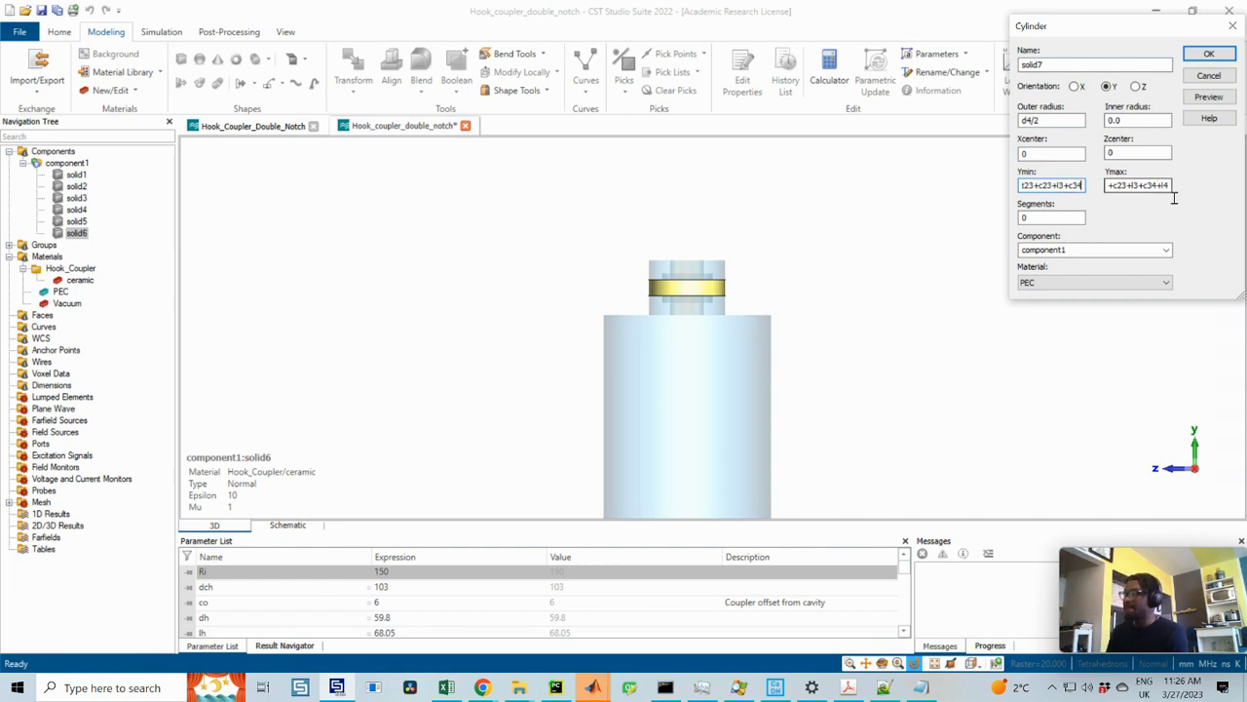
pyautogui.click(1209, 97)
pyautogui.scroll(-3, 687, 380)
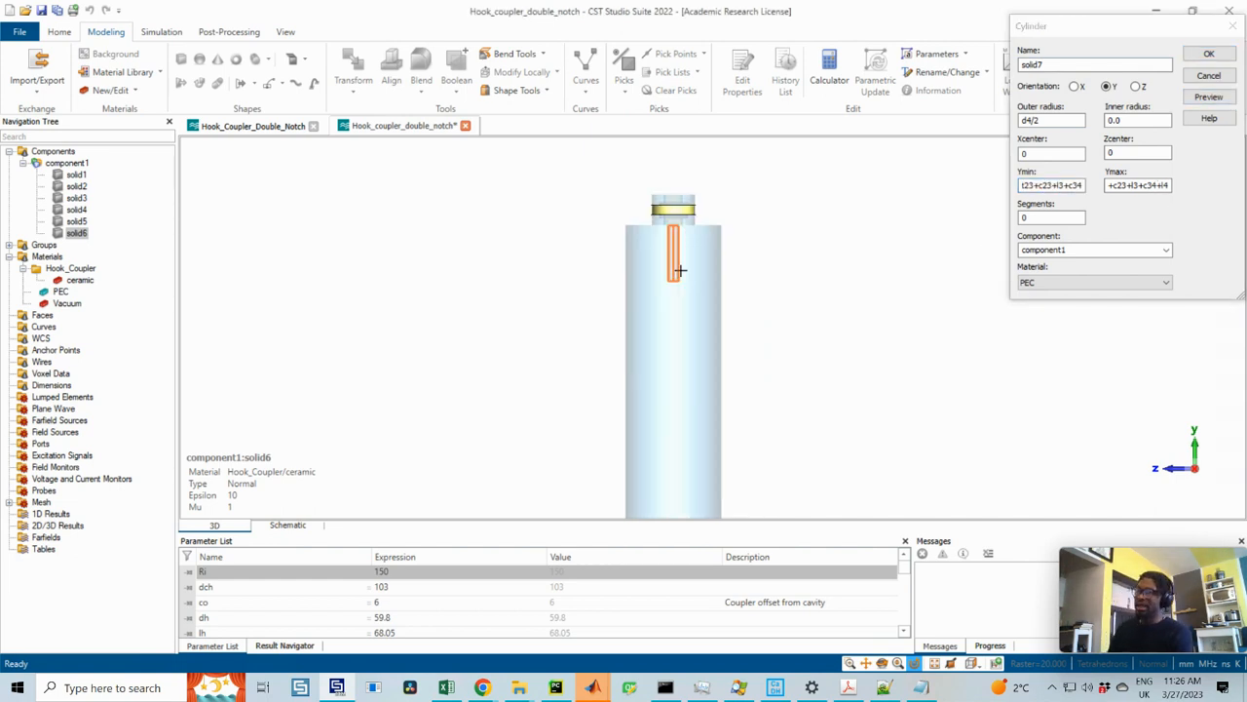
pyautogui.scroll(2, 679, 271)
pyautogui.click(1208, 55)
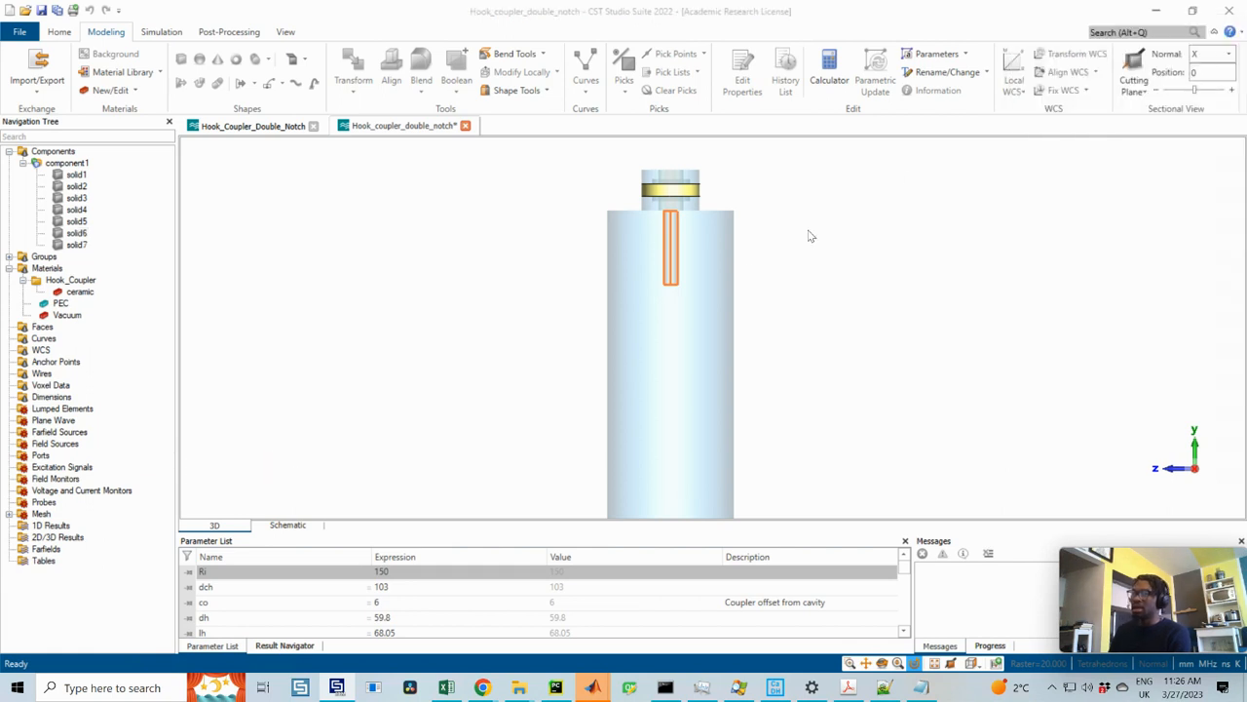
pyautogui.click(77, 245)
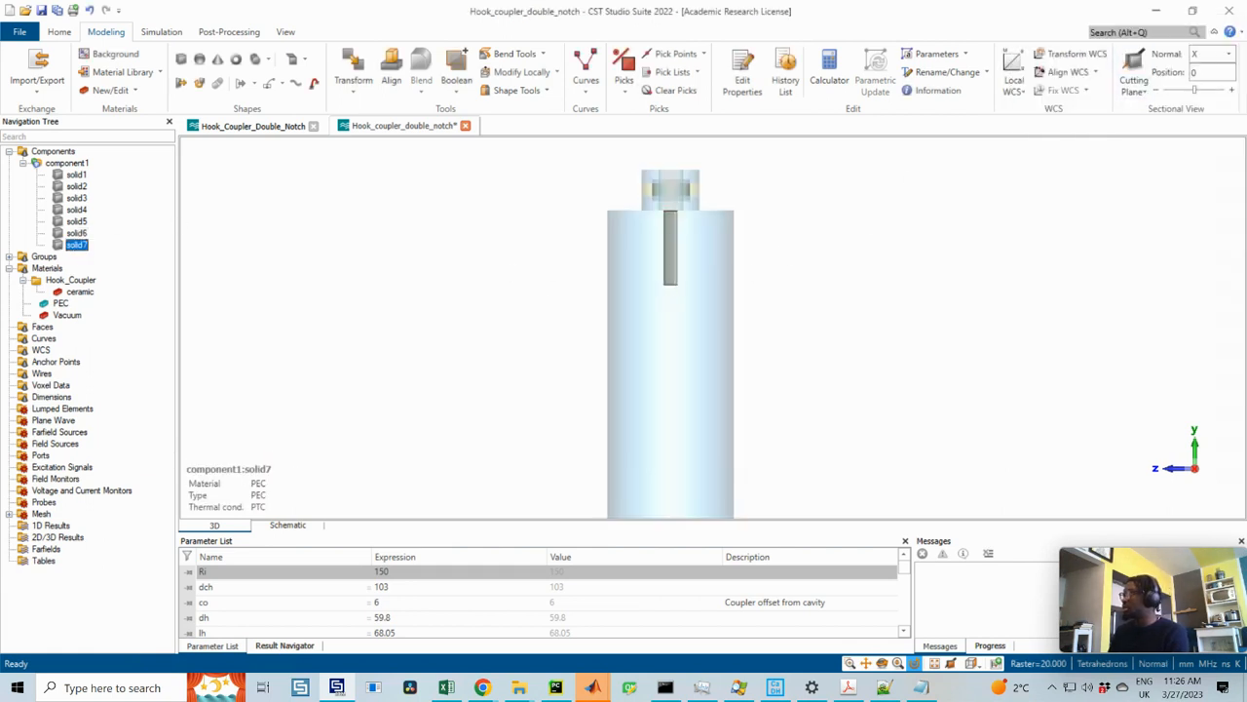
# - Consult the DN_Hook_Coupler.pdf drawing for the d34 disc at the lower end of the l4 section
pyautogui.moveTo(1246, 146); pyautogui.dragTo(596, 84)
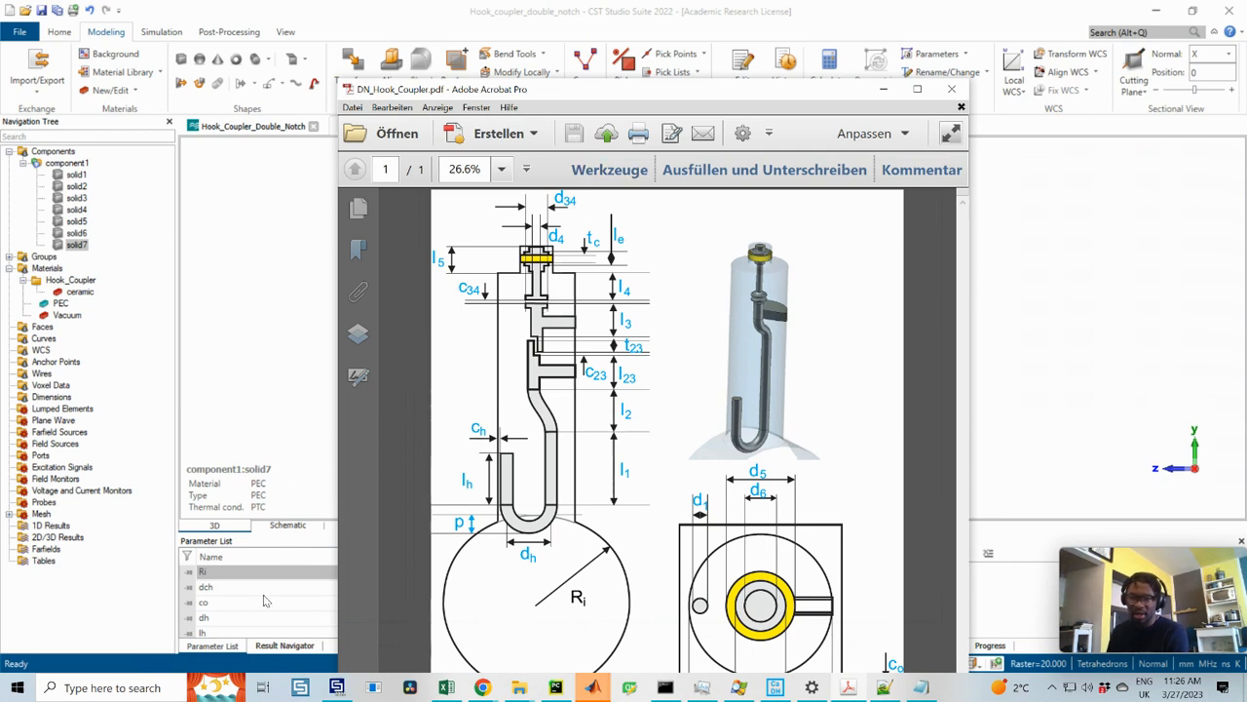
pyautogui.scroll(-5, 249, 601)
pyautogui.scroll(5, 249, 601)
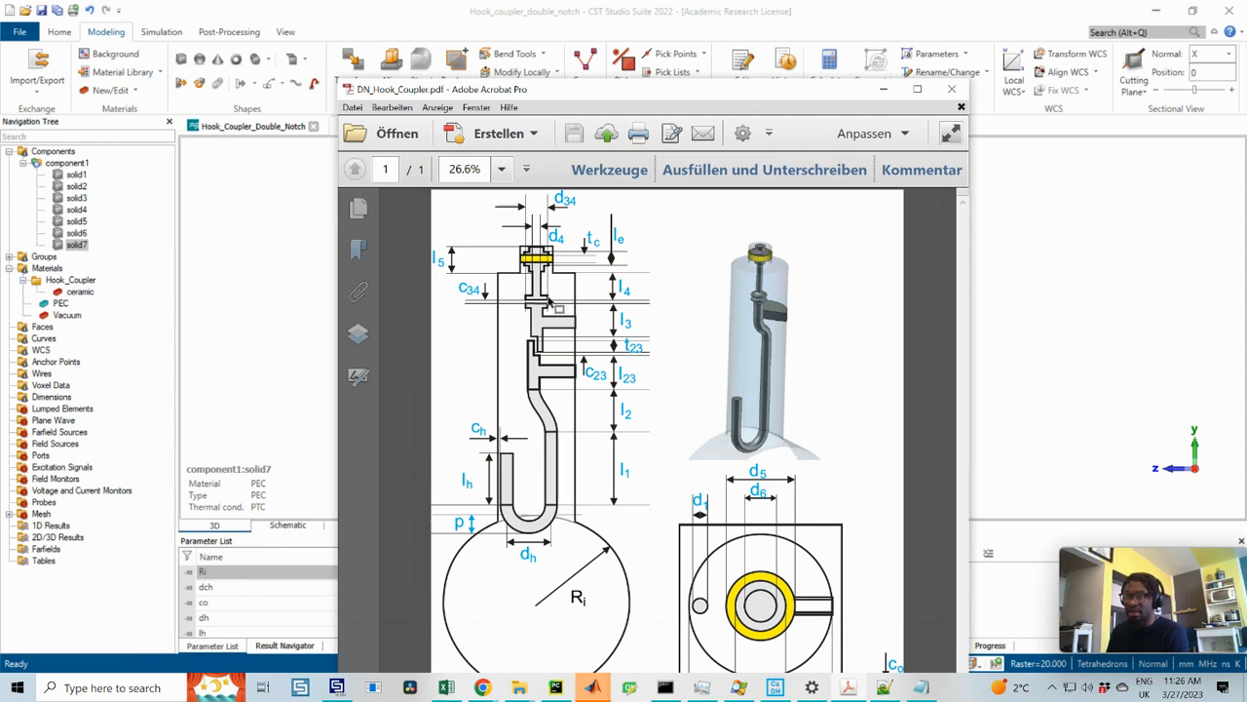
pyautogui.moveTo(708, 101); pyautogui.dragTo(1246, 100)
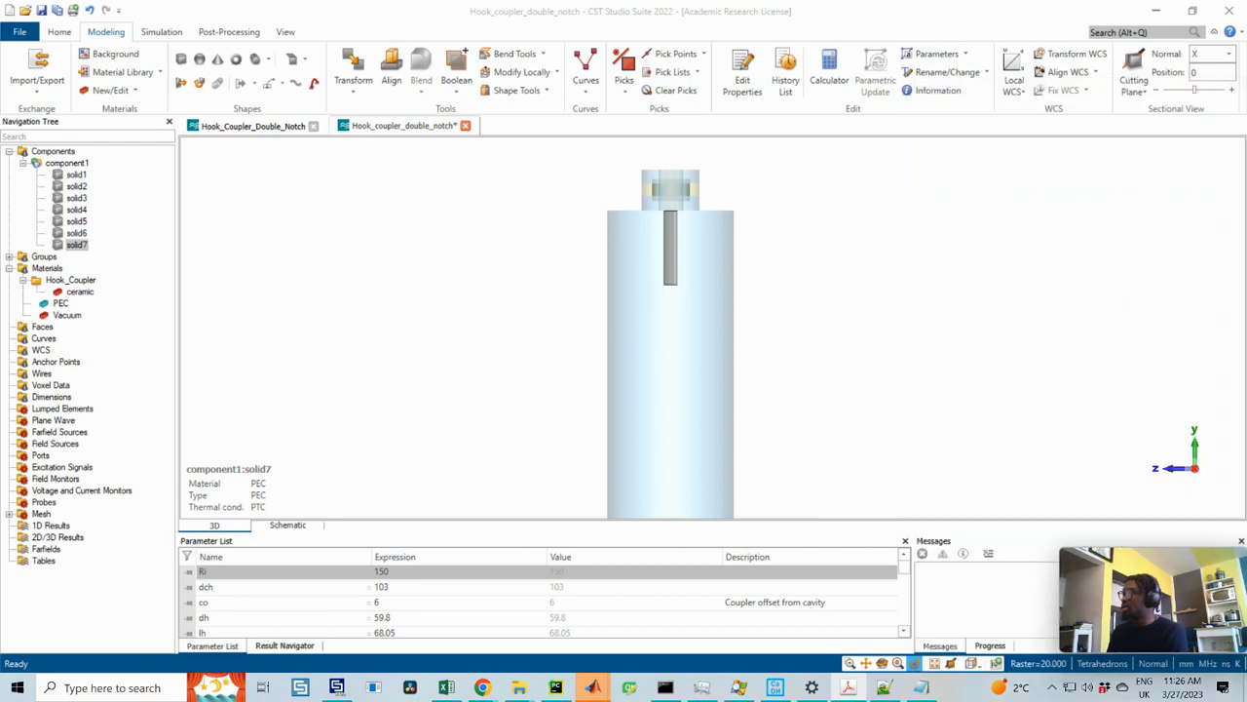
pyautogui.moveTo(801, 55); pyautogui.dragTo(498, 42)
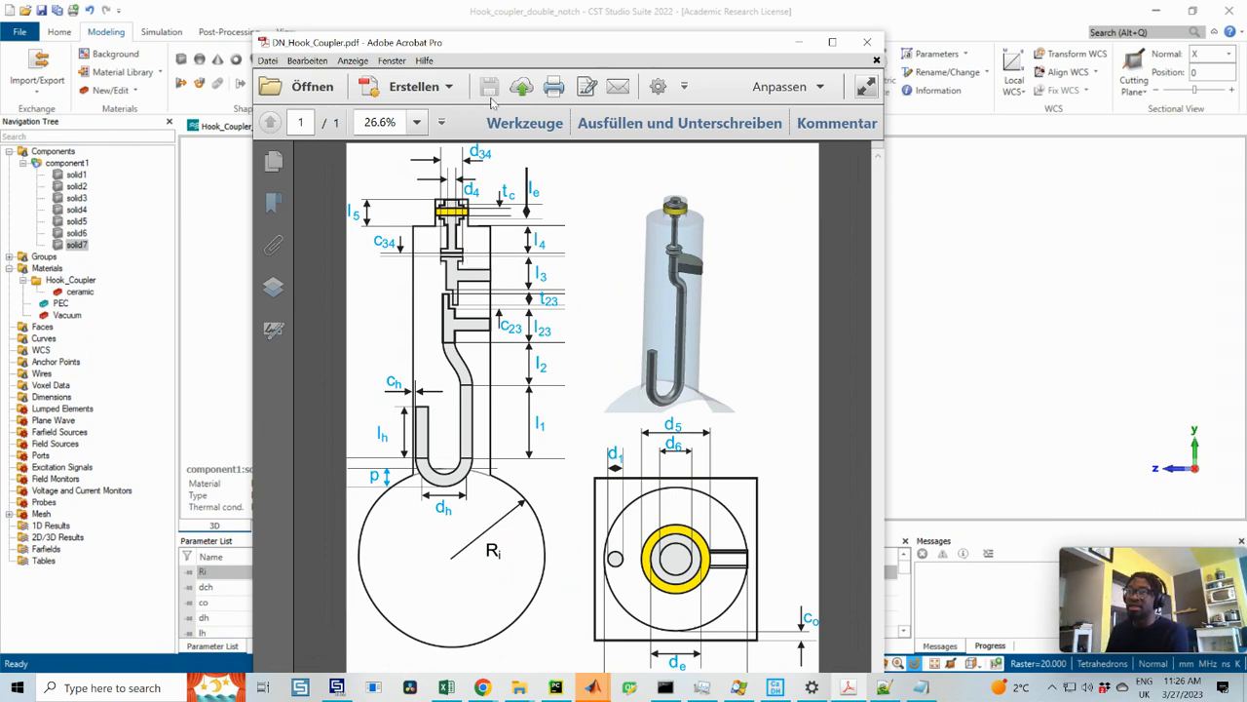
pyautogui.moveTo(506, 42); pyautogui.dragTo(1246, 42)
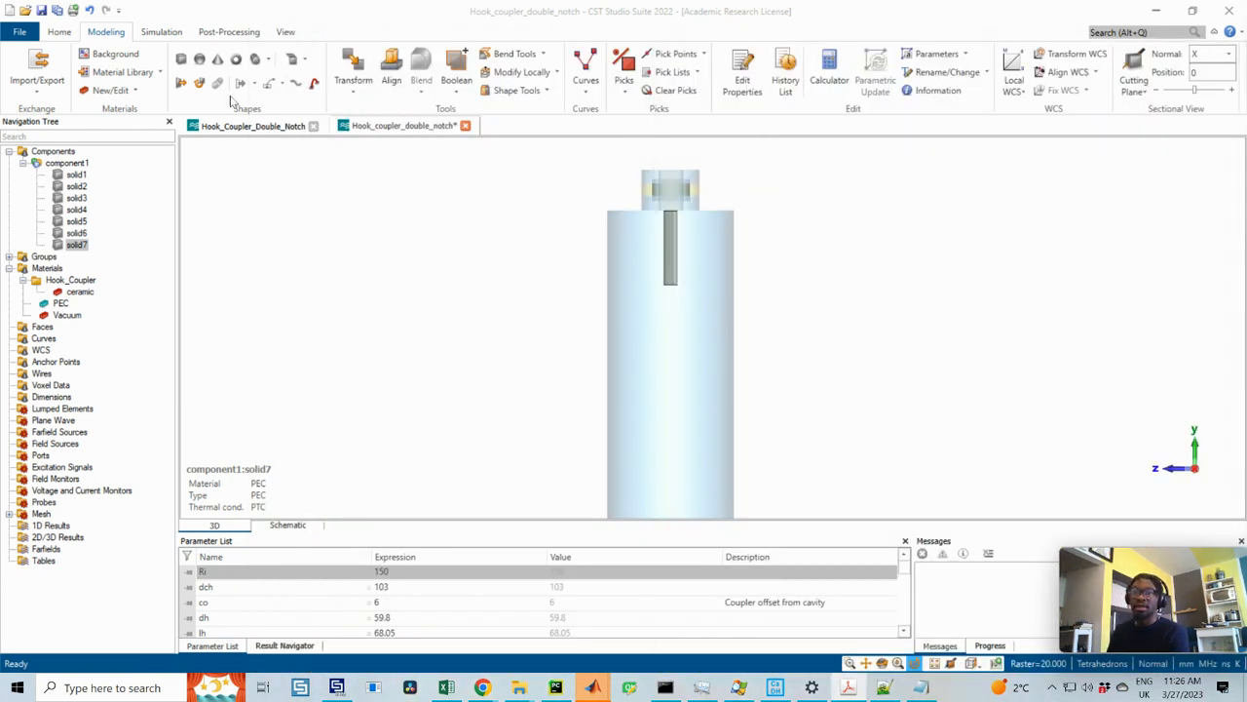
# - Start a new cylinder with an outer radius of d34/2
pyautogui.click(256, 58)
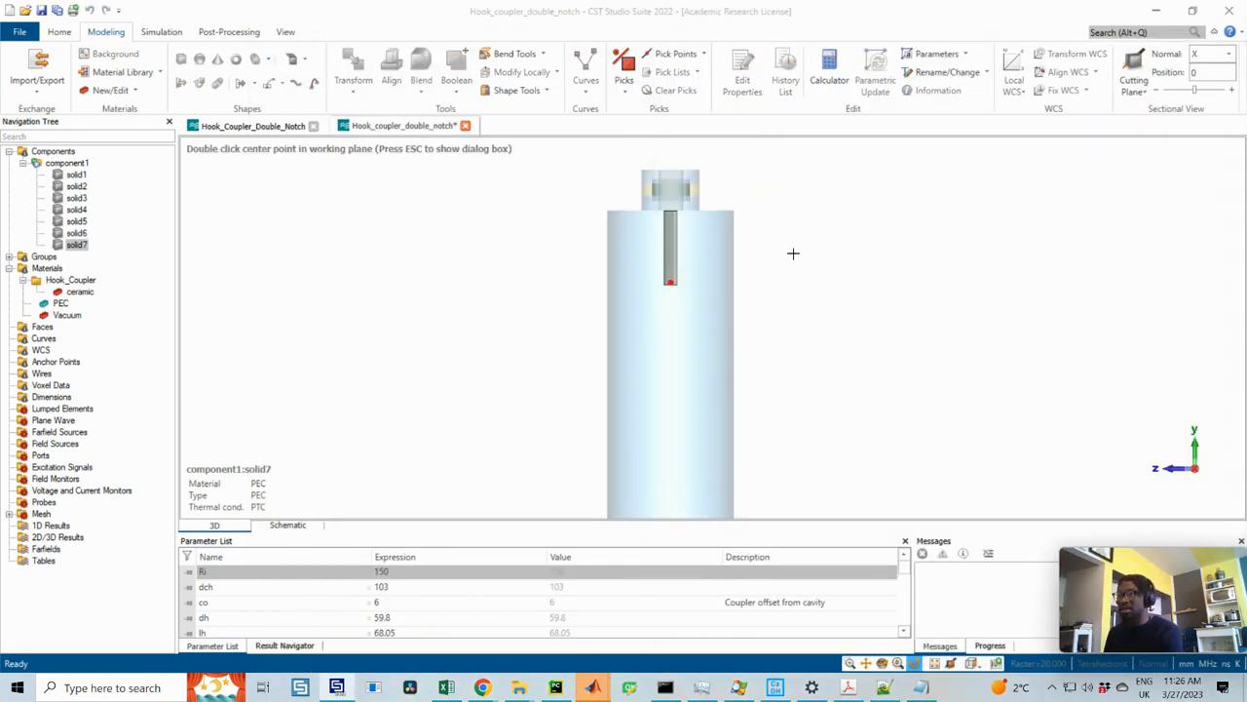
pyautogui.press('Escape')
pyautogui.click(1028, 120)
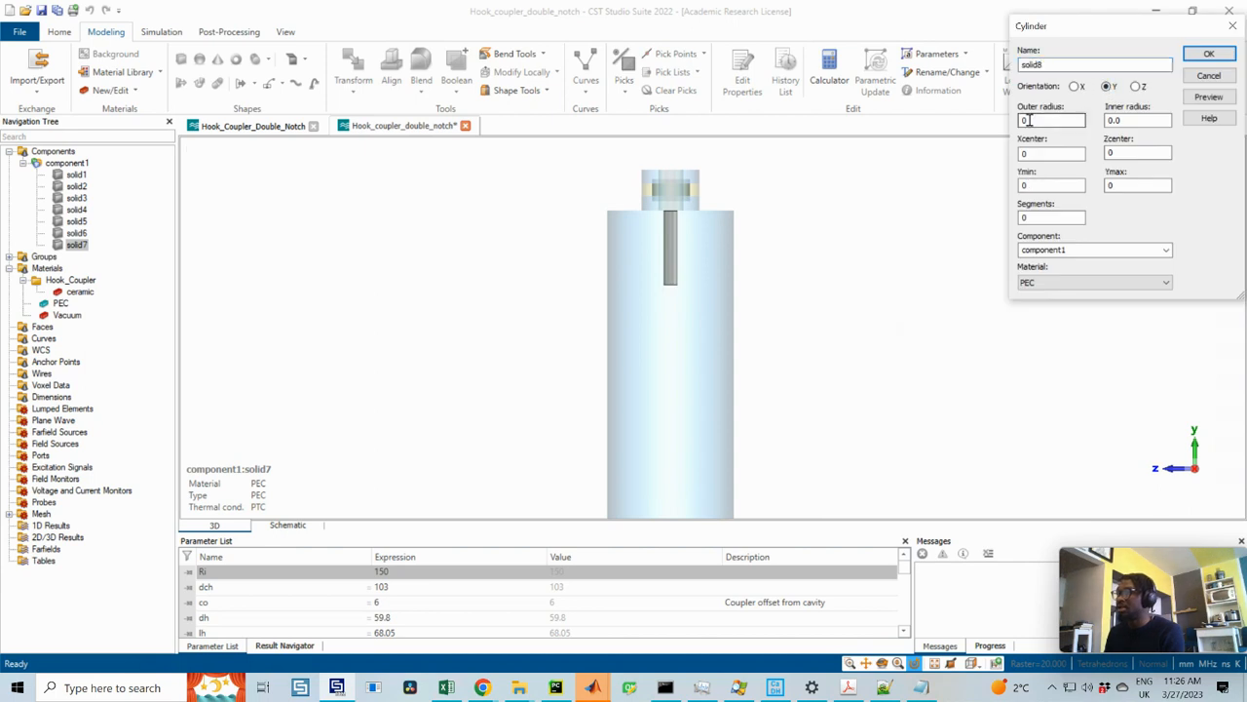
pyautogui.doubleClick(1026, 120)
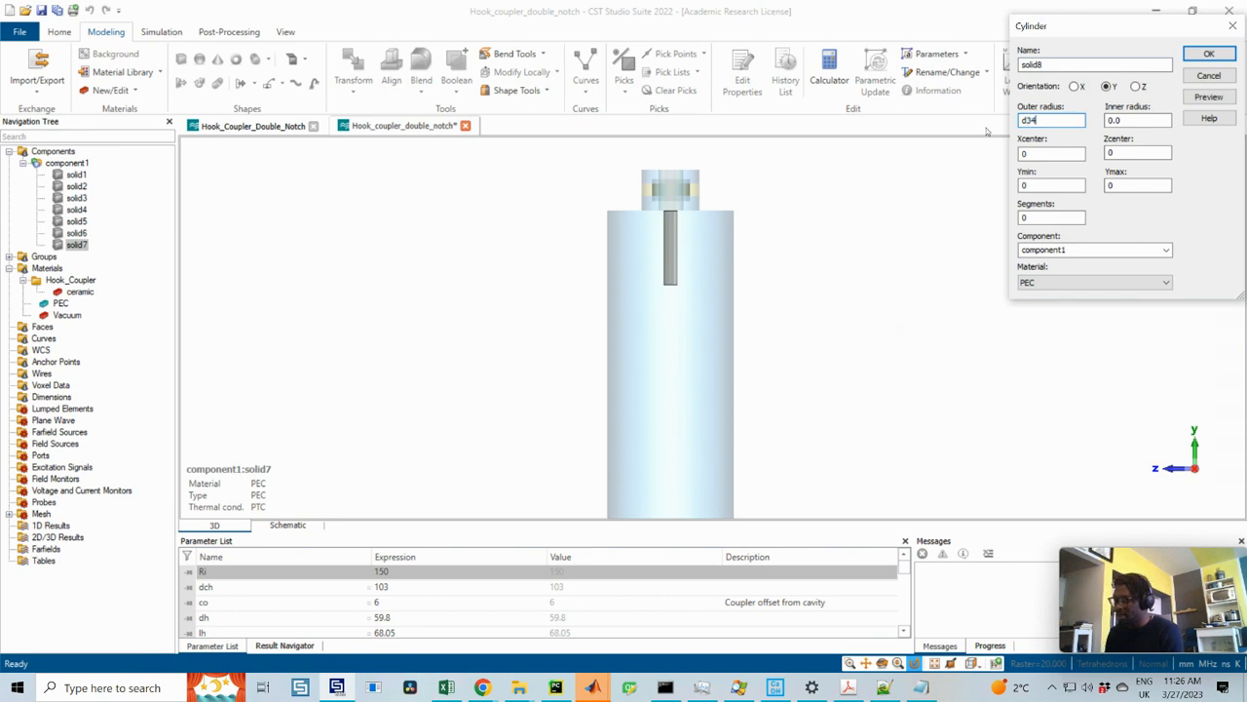
# - Paste the copied height expression into Ymax and Ymin, and trim Ymax so that it ends at l4
pyautogui.moveTo(1133, 184); pyautogui.dragTo(1071, 185)
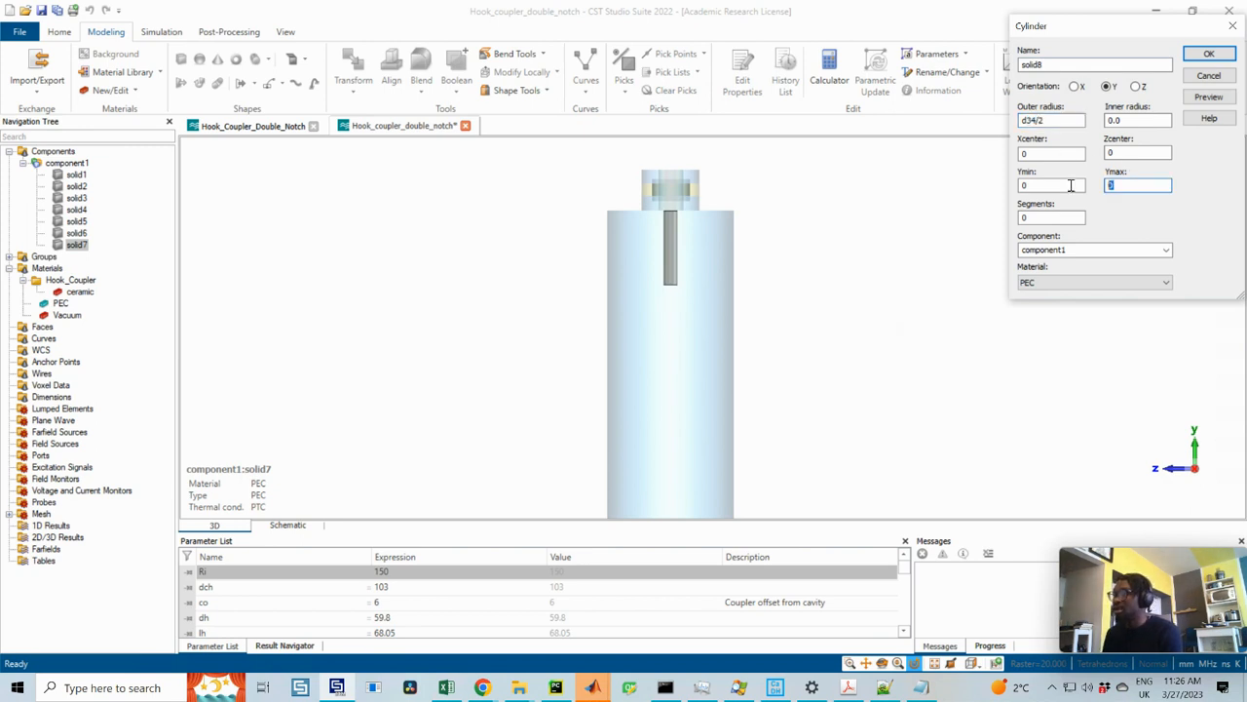
pyautogui.hotkey('ctrl', 'v')
pyautogui.doubleClick(1024, 185)
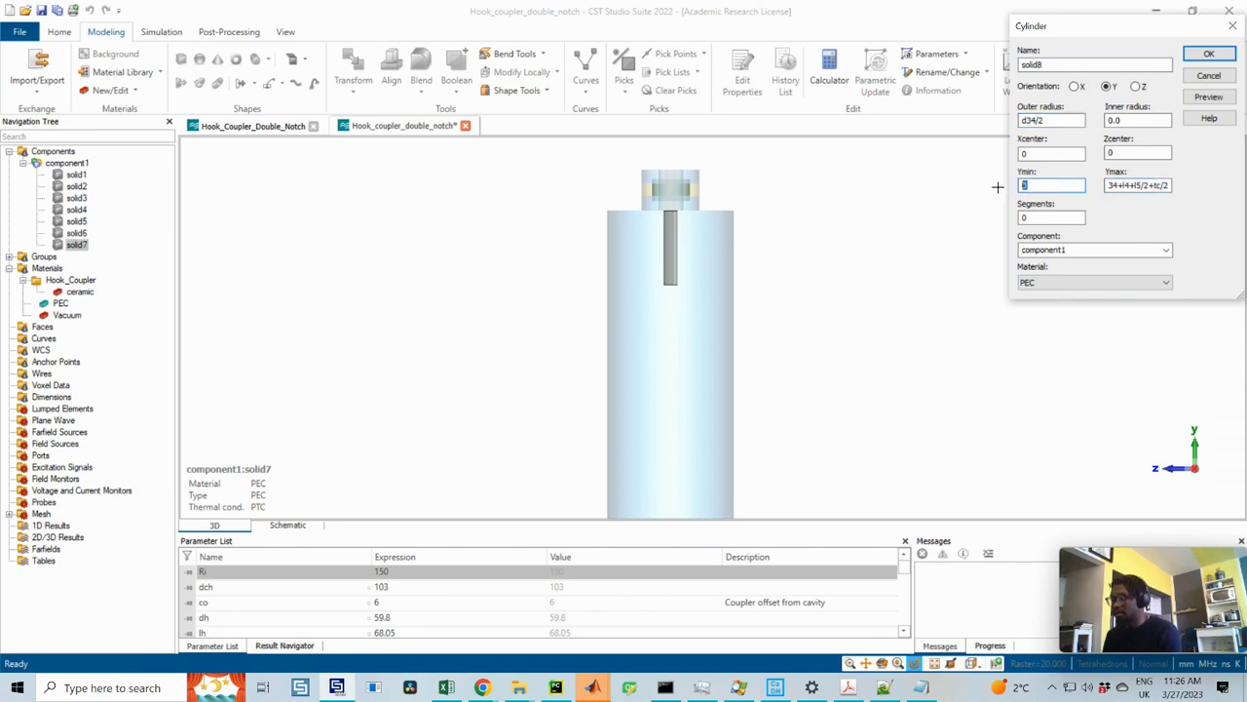
pyautogui.write('34+l4+l5/2+tc/2')
pyautogui.click(1163, 186)
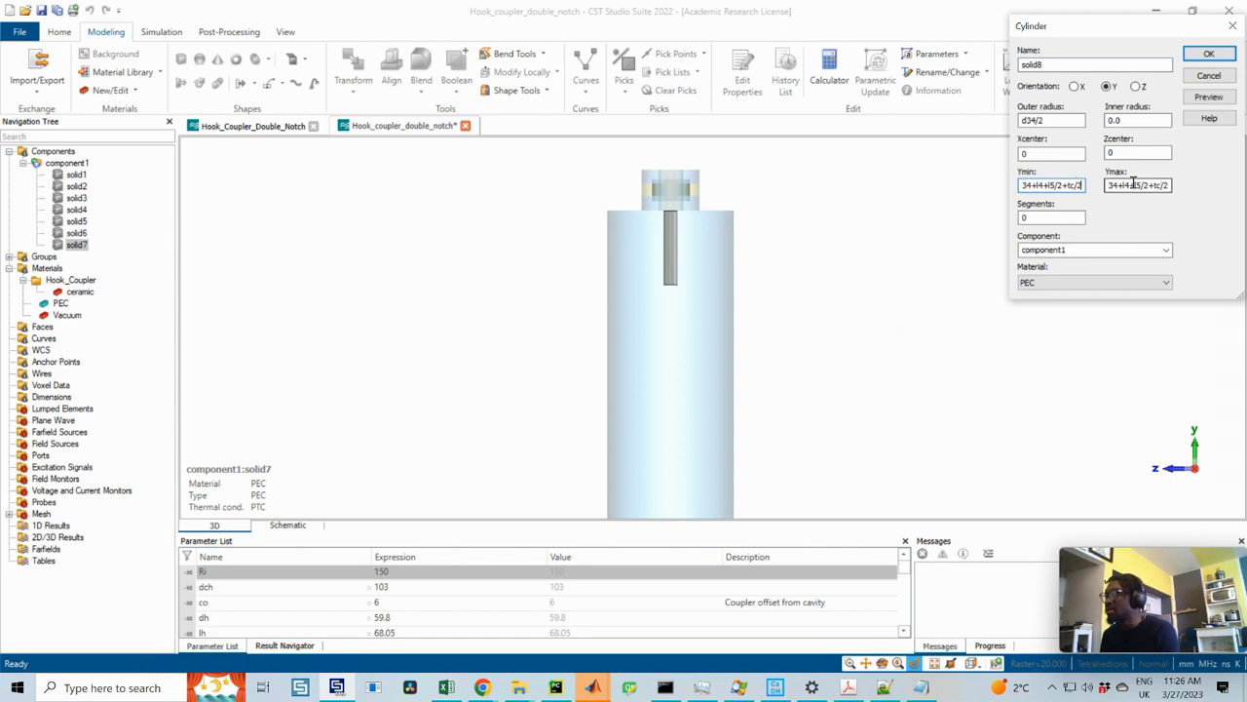
pyautogui.moveTo(1132, 184); pyautogui.dragTo(1173, 185)
pyautogui.press('BackSpace')
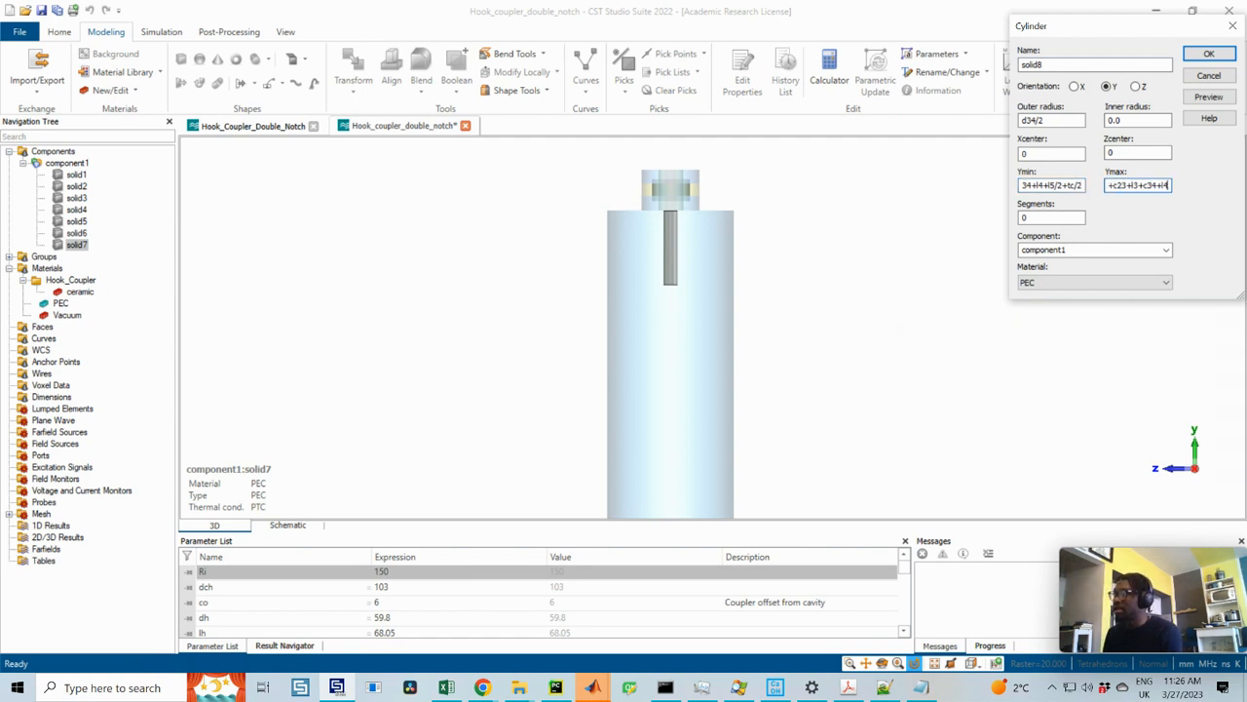
# - Replace Ymin with the trimmed Ymax expression, add 5 to the end of Ymax and preview the disc
pyautogui.doubleClick(1142, 186)
pyautogui.hotkey('ctrl', 'c')
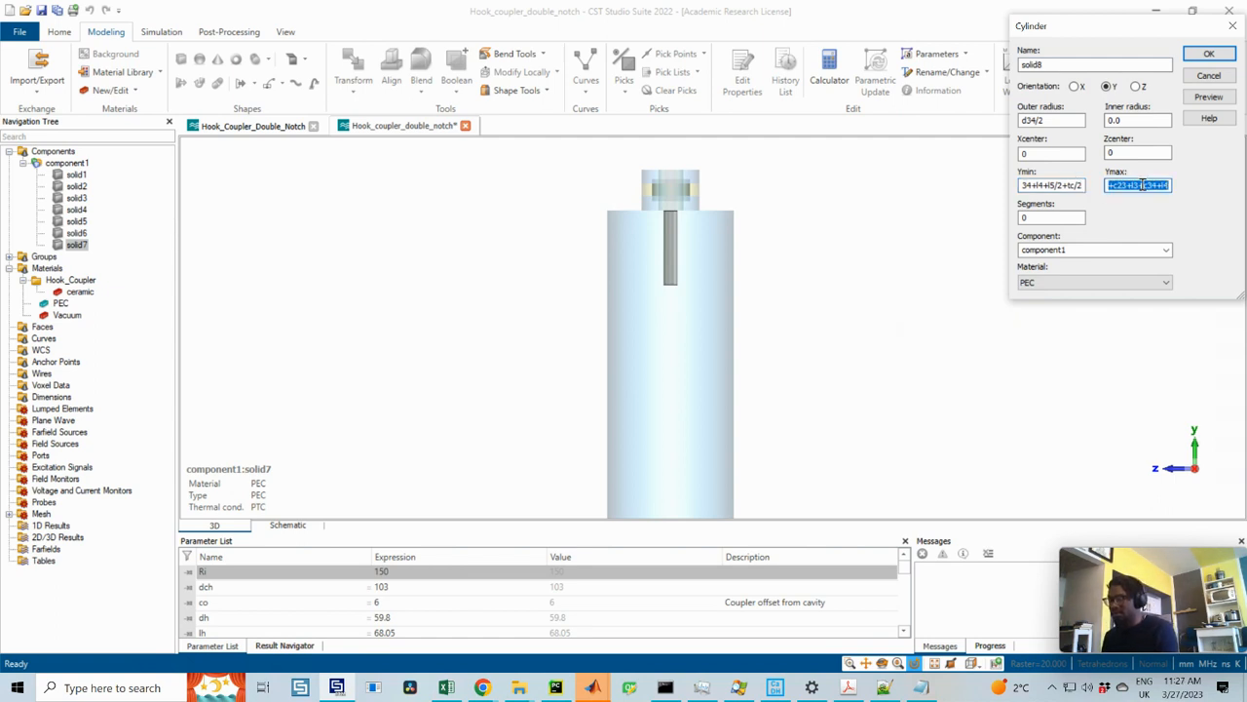
pyautogui.click(1060, 185)
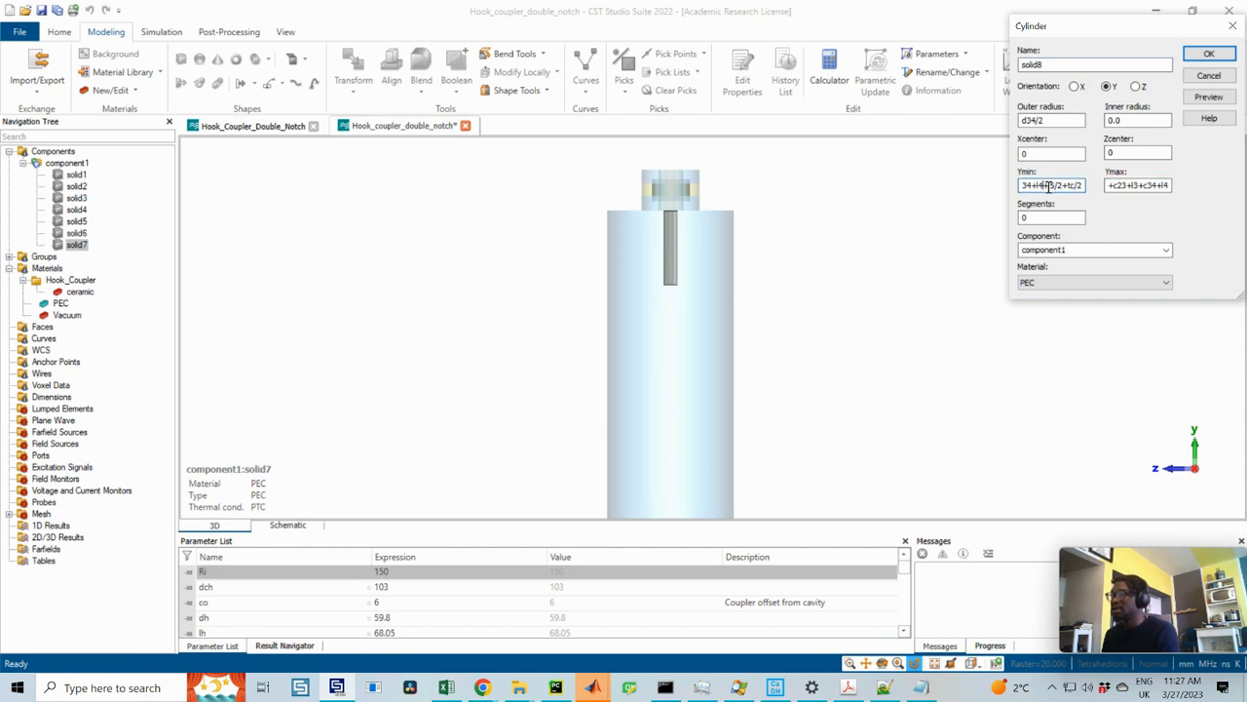
pyautogui.doubleClick(1050, 185)
pyautogui.hotkey('ctrl', 'v')
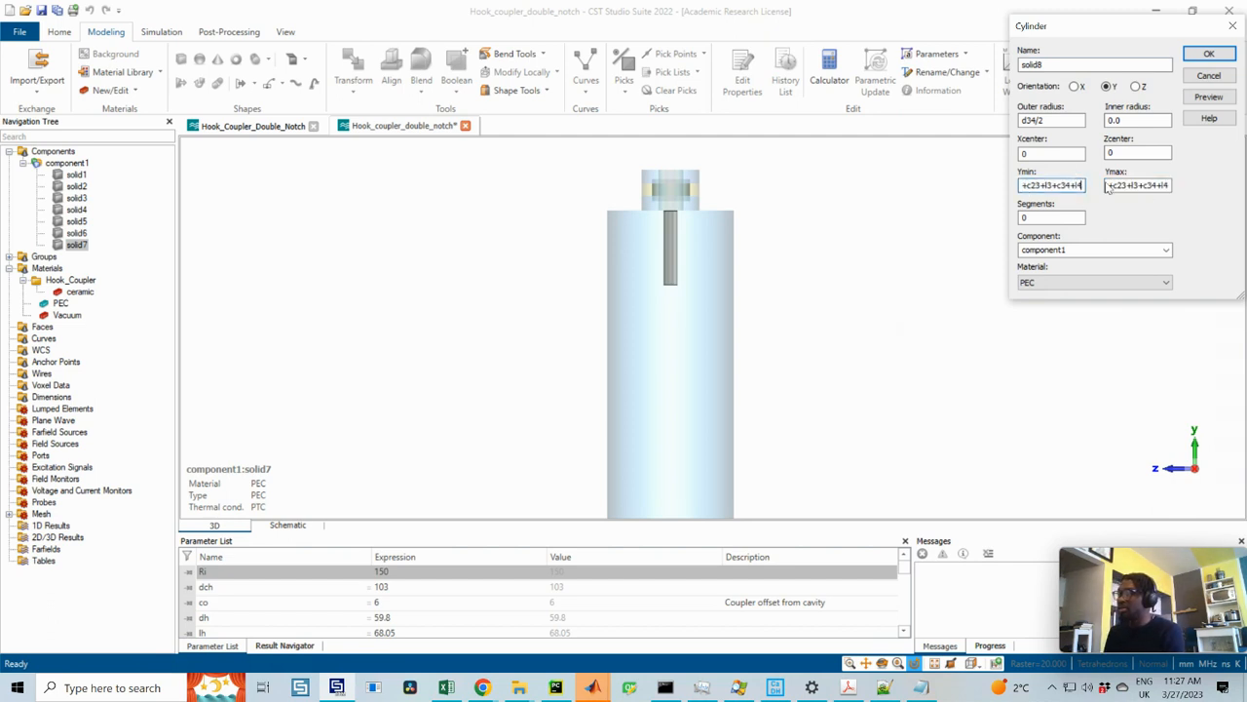
pyautogui.click(1169, 185)
pyautogui.write('+l')
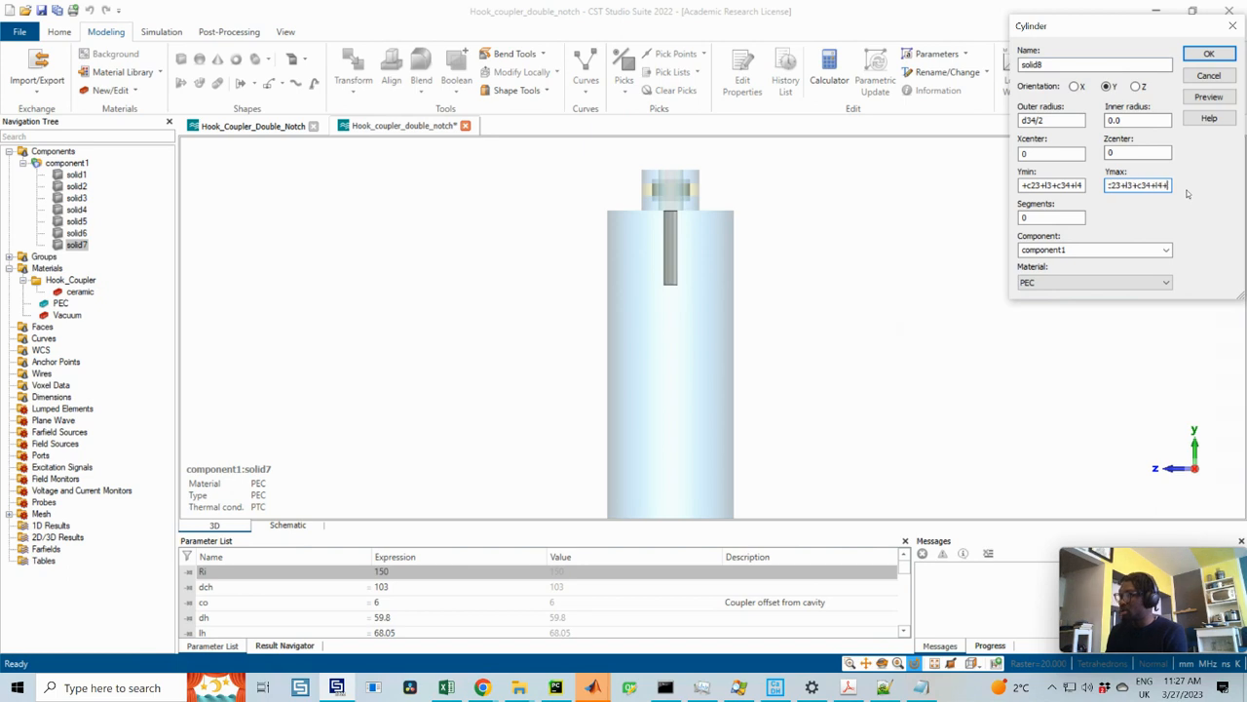
pyautogui.write('5')
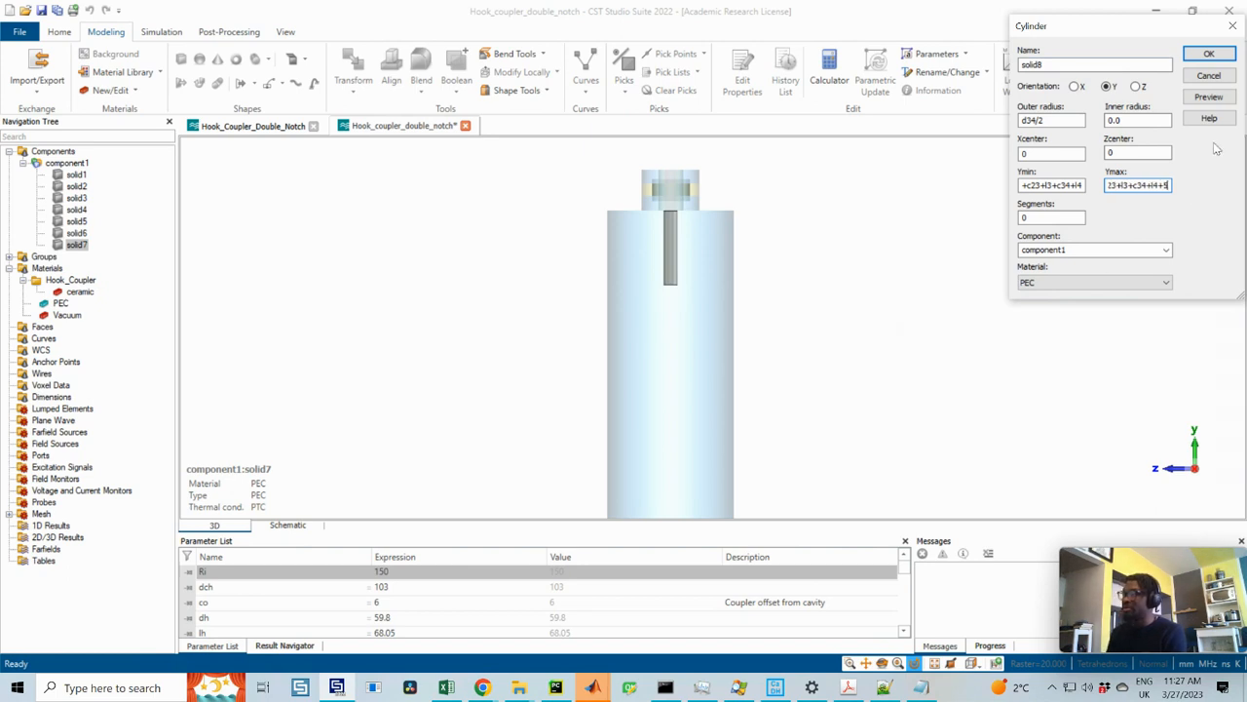
pyautogui.click(1209, 96)
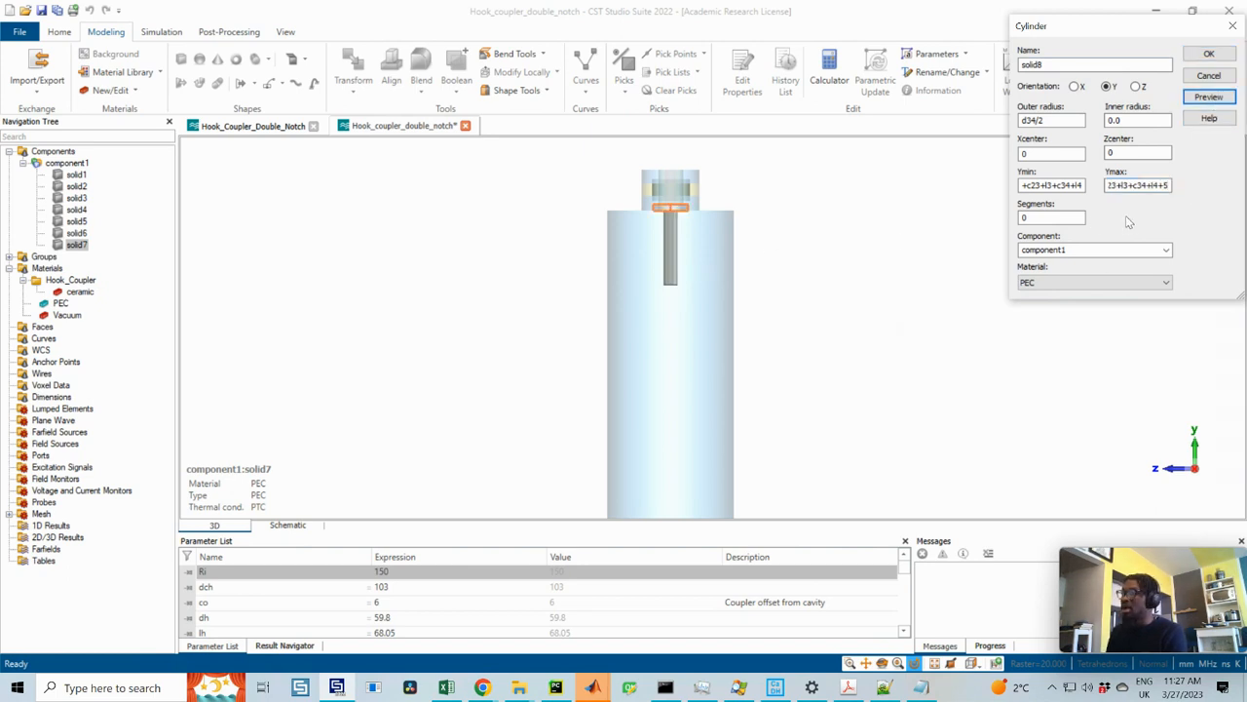
# - Remove the l4 term from both Ymin and Ymax, check the preview and create the PEC disc
pyautogui.moveTo(1069, 186); pyautogui.dragTo(1093, 192)
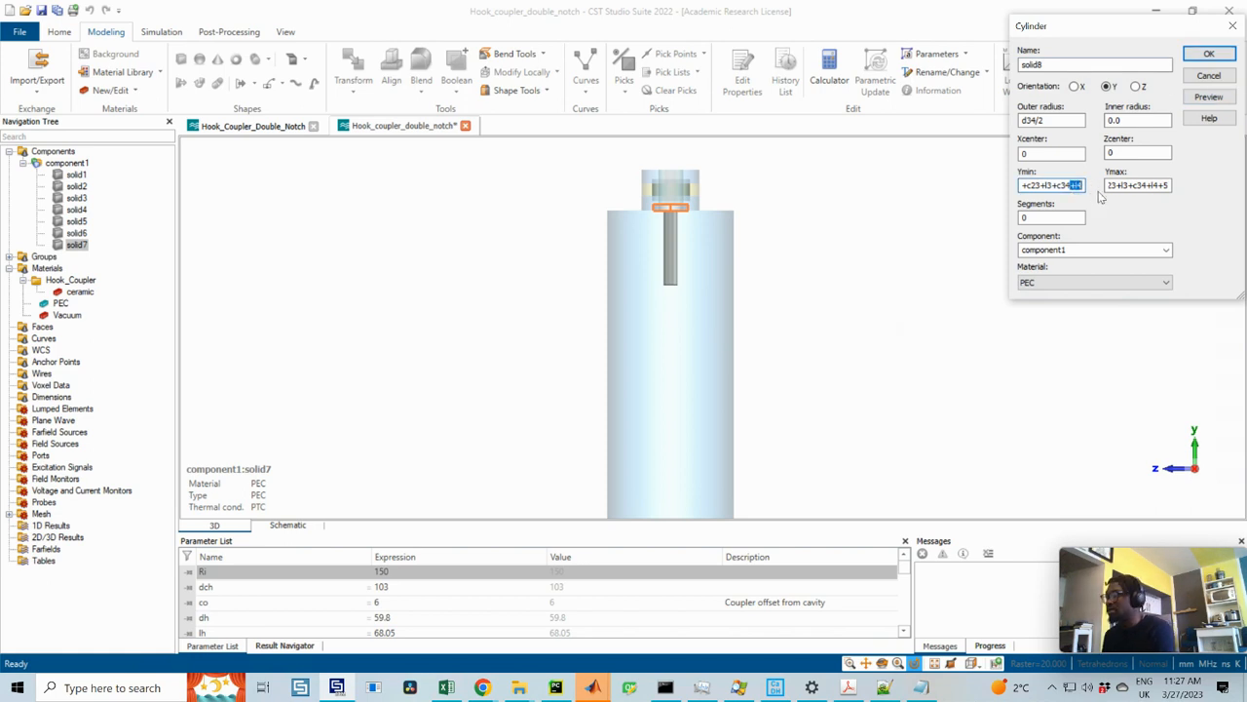
pyautogui.moveTo(1148, 185); pyautogui.dragTo(1165, 185)
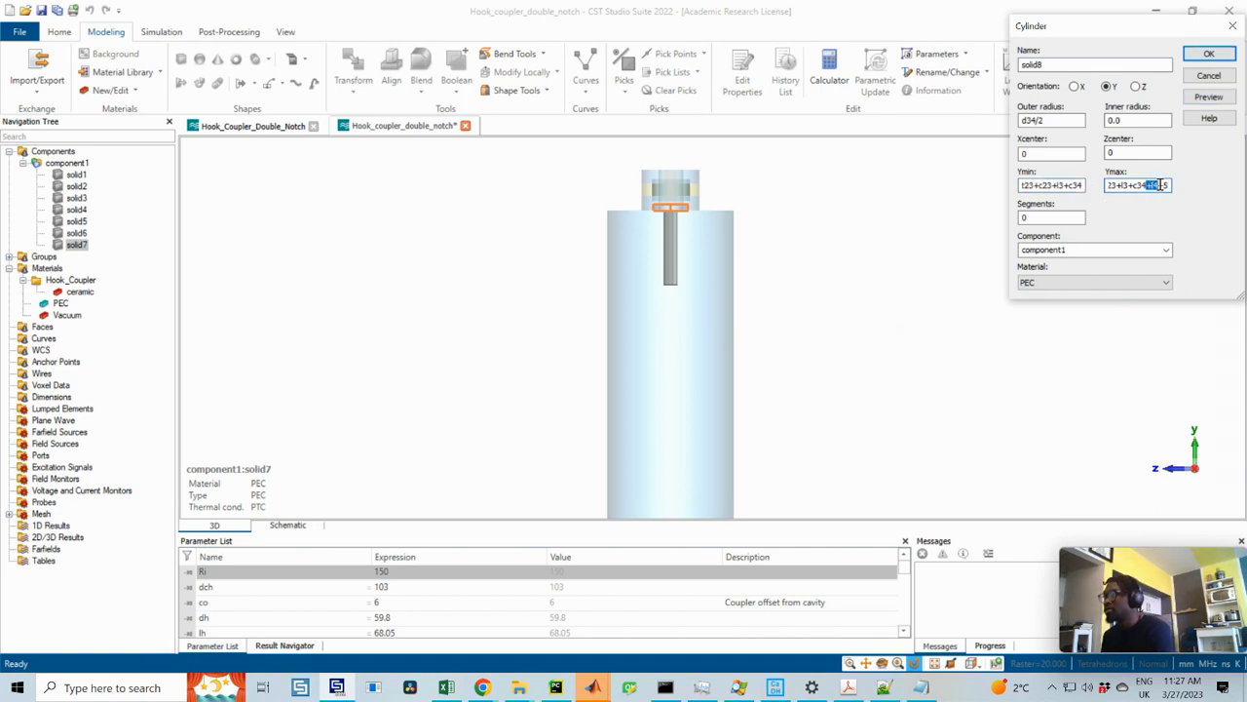
pyautogui.press('BackSpace')
pyautogui.click(1205, 98)
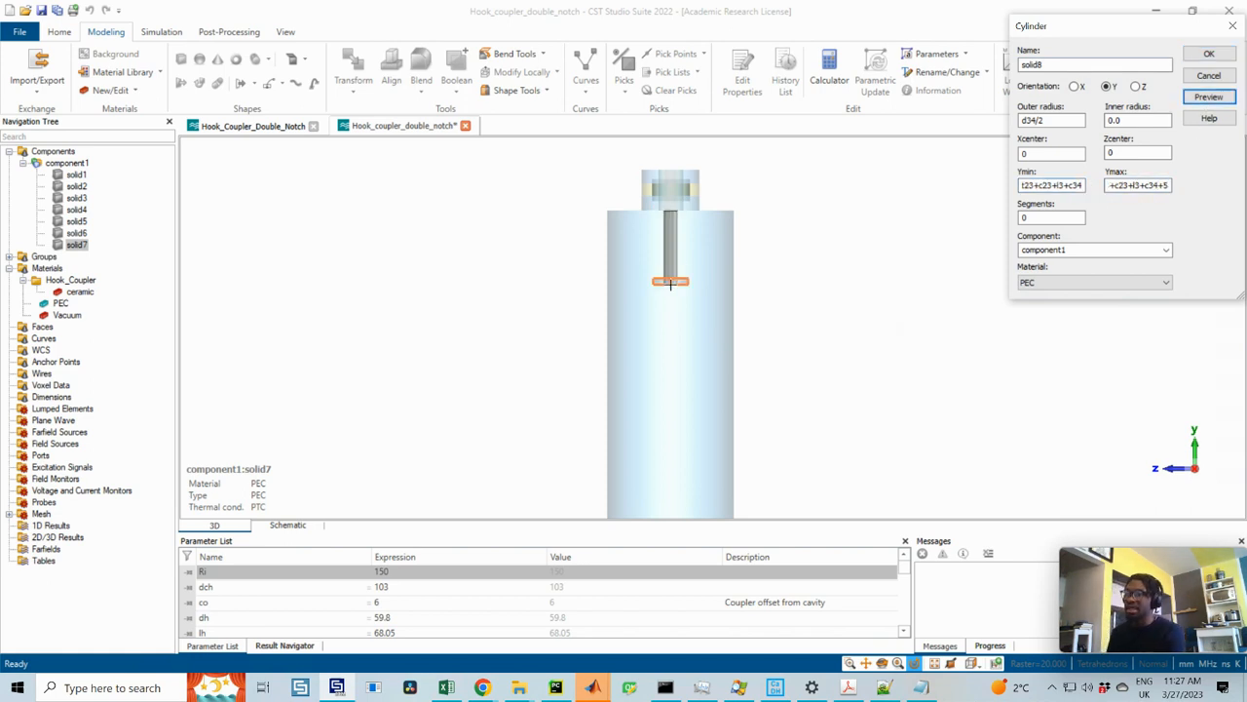
pyautogui.scroll(7, 670, 286)
pyautogui.scroll(-6, 670, 286)
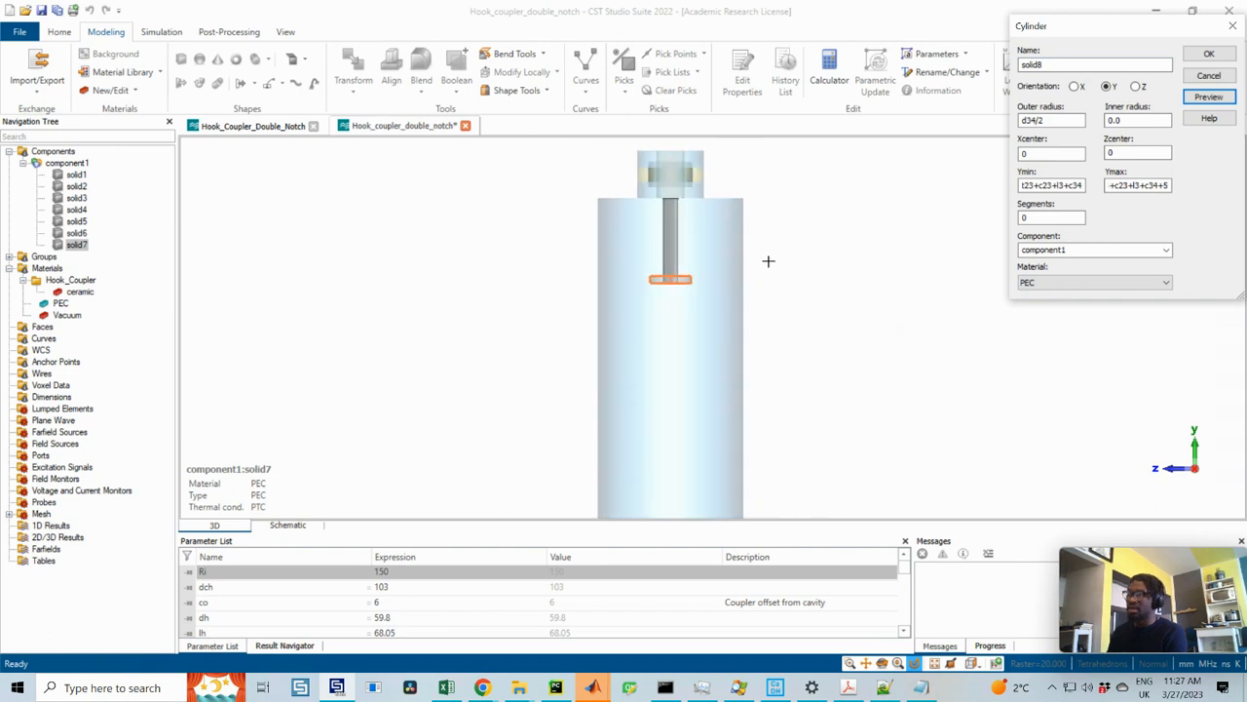
pyautogui.click(1212, 55)
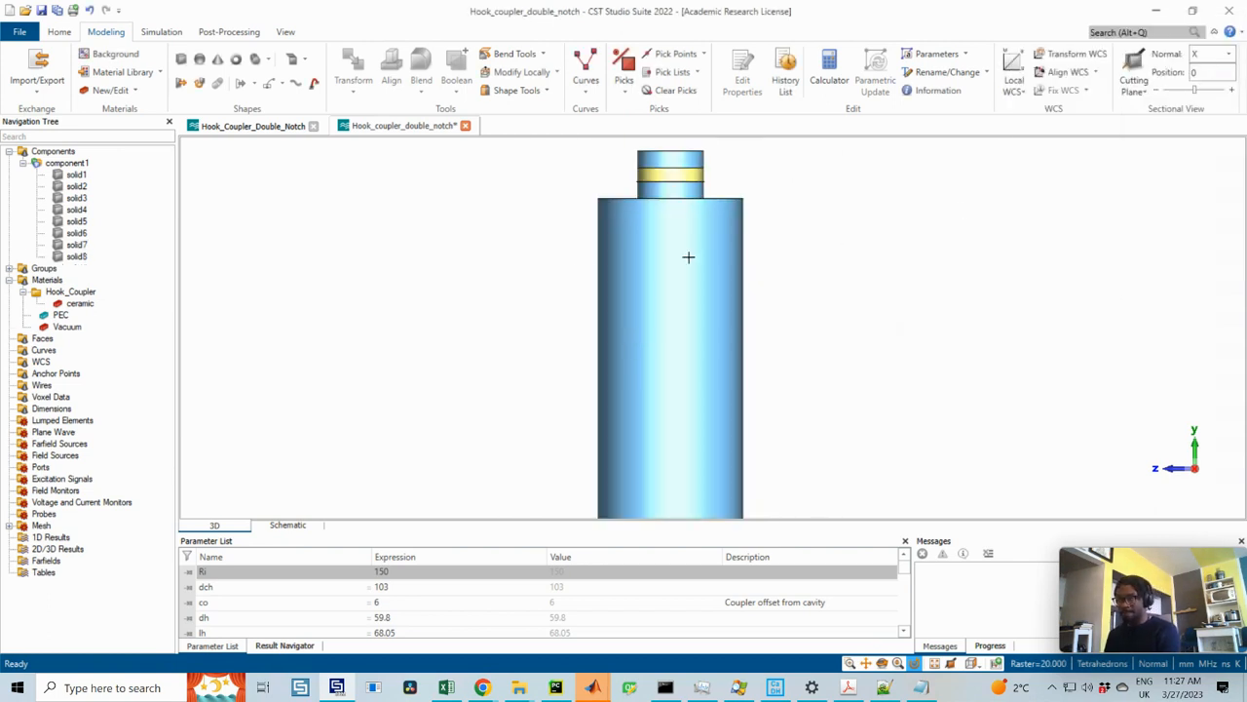
# - Examine the new disc at the lower end of the d4 cylinder and compare it with the DN_Hook_Coupler.pdf drawing
pyautogui.click(75, 258)
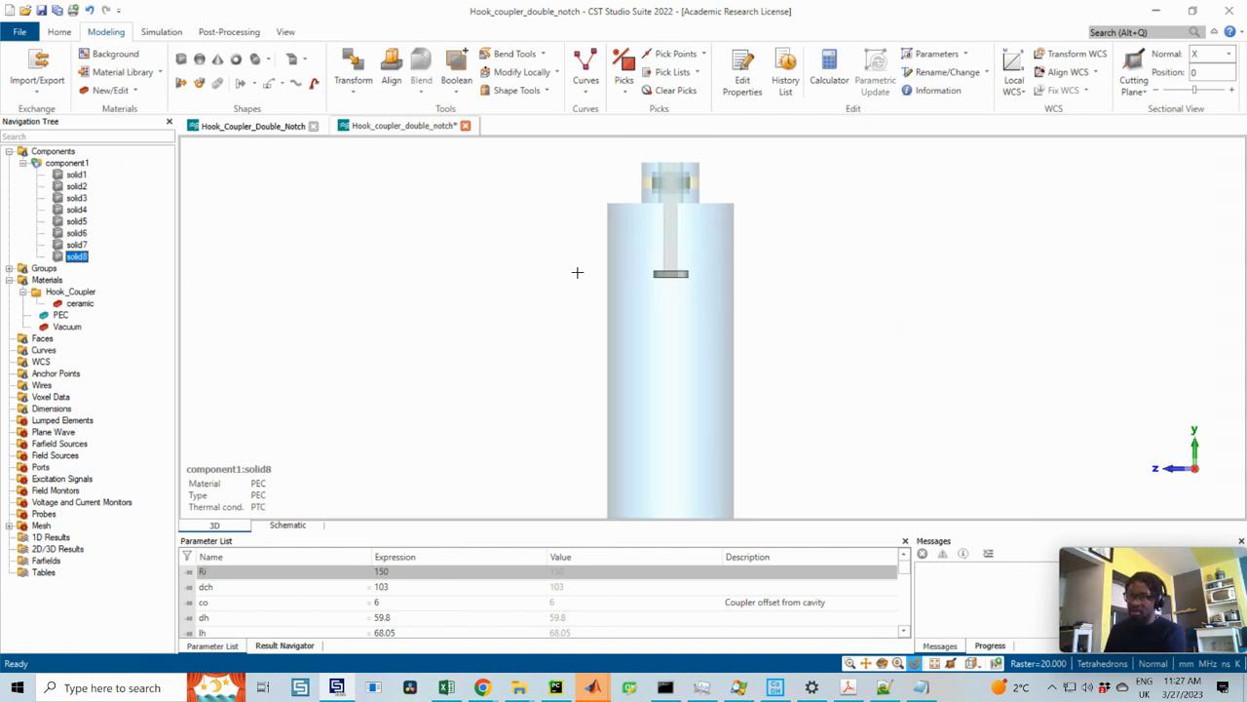
pyautogui.scroll(-2, 675, 261)
pyautogui.scroll(2, 682, 256)
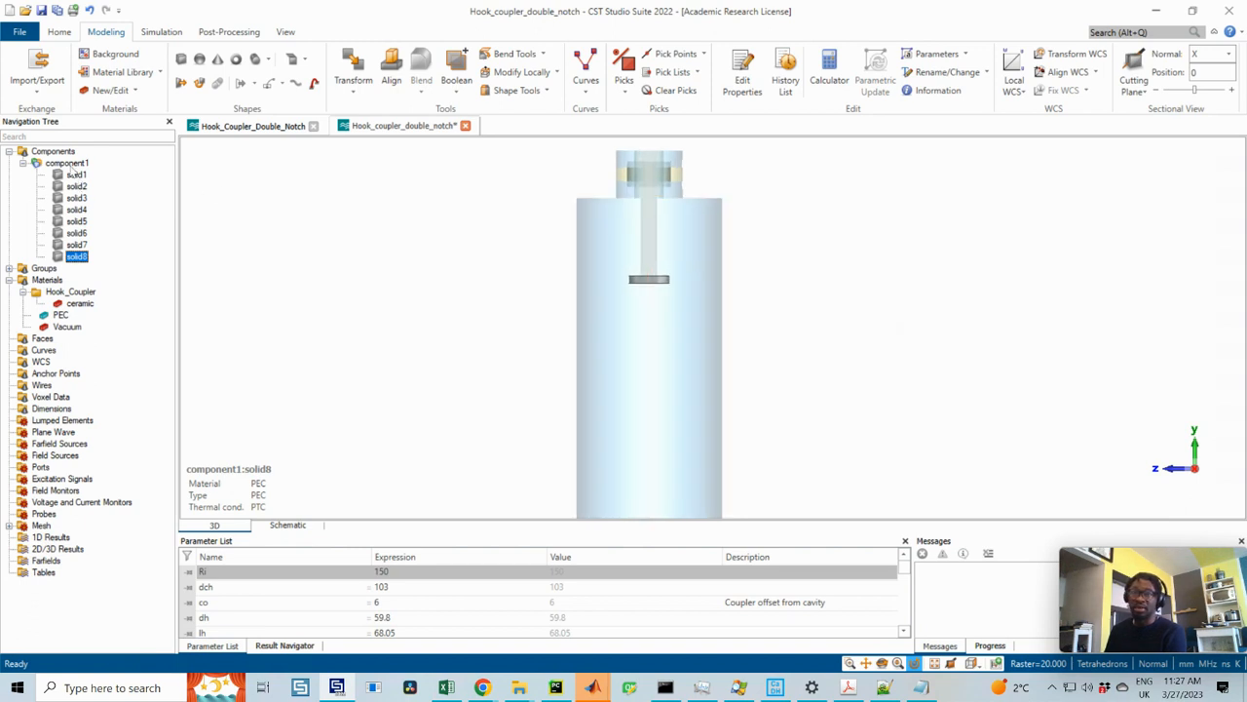
pyautogui.click(68, 164)
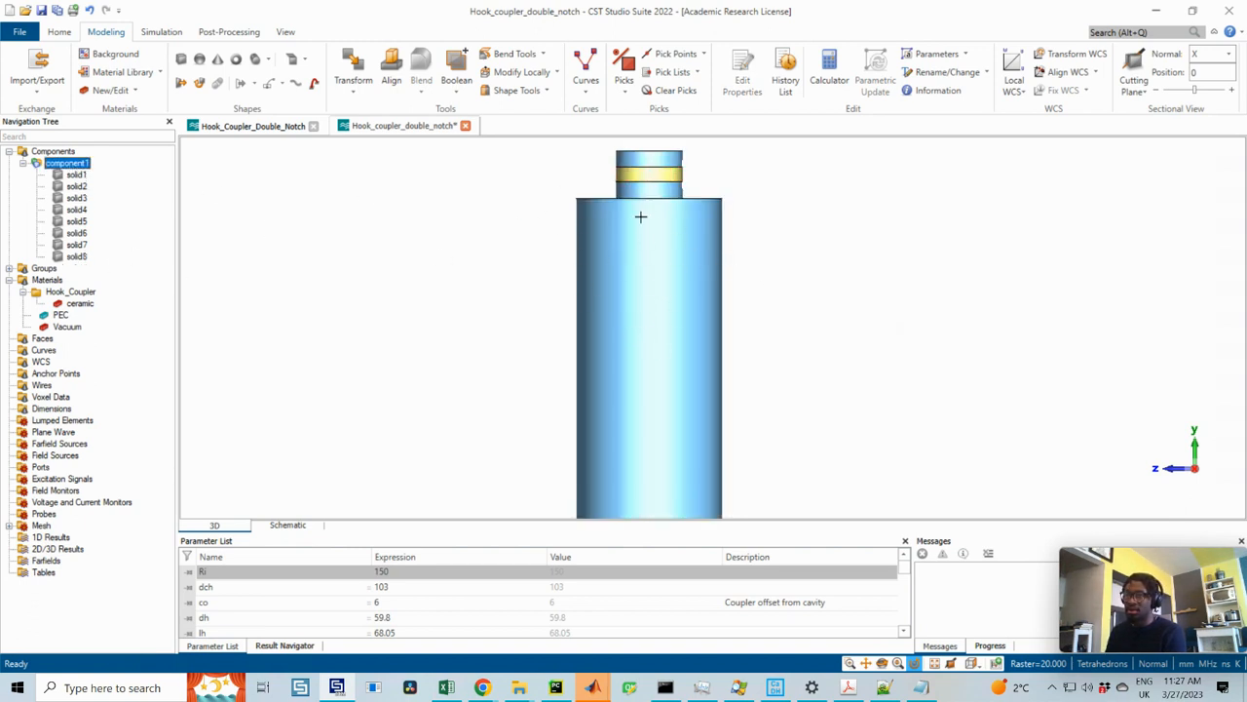
pyautogui.click(83, 258)
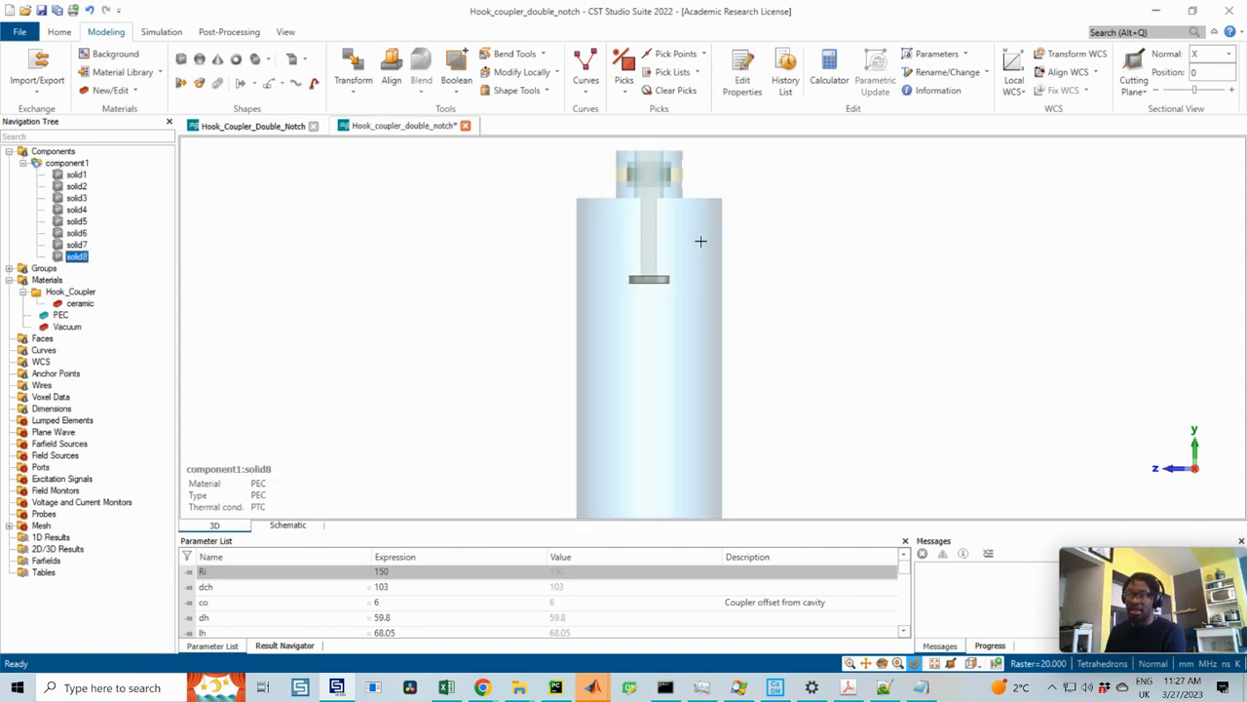
pyautogui.scroll(-1, 689, 288)
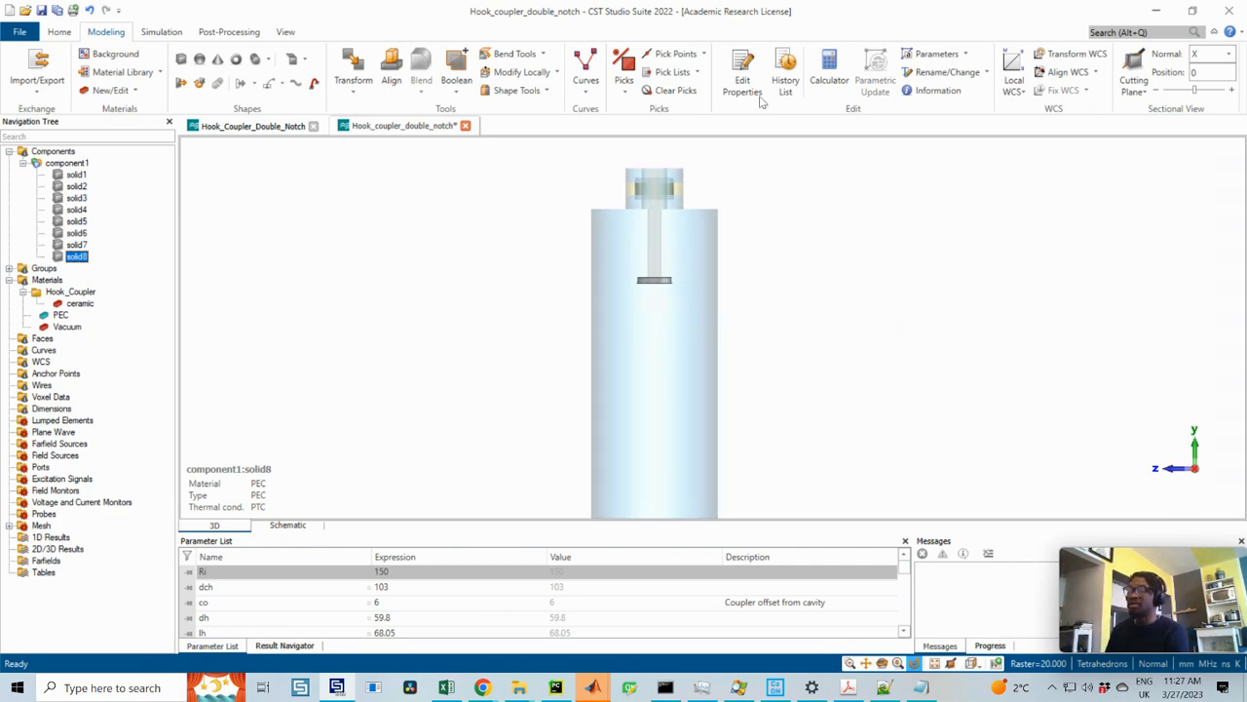
pyautogui.moveTo(1246, 61); pyautogui.dragTo(619, 22)
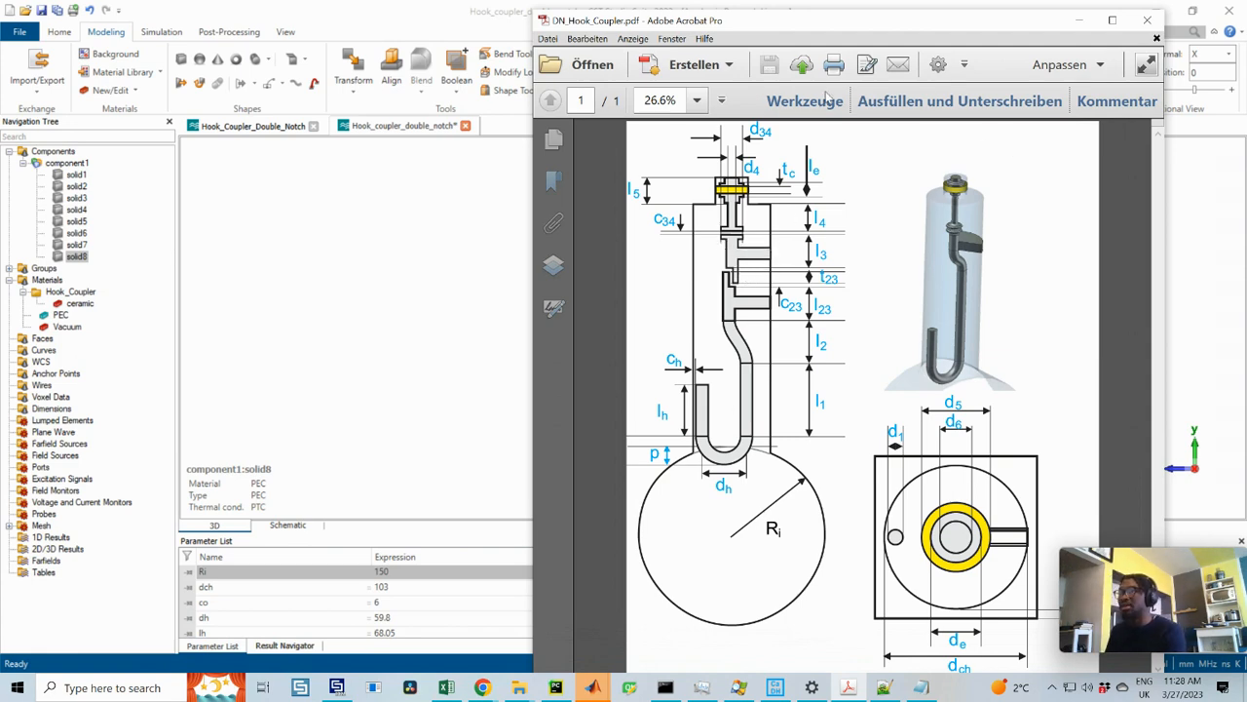
pyautogui.moveTo(864, 37); pyautogui.dragTo(1246, 47)
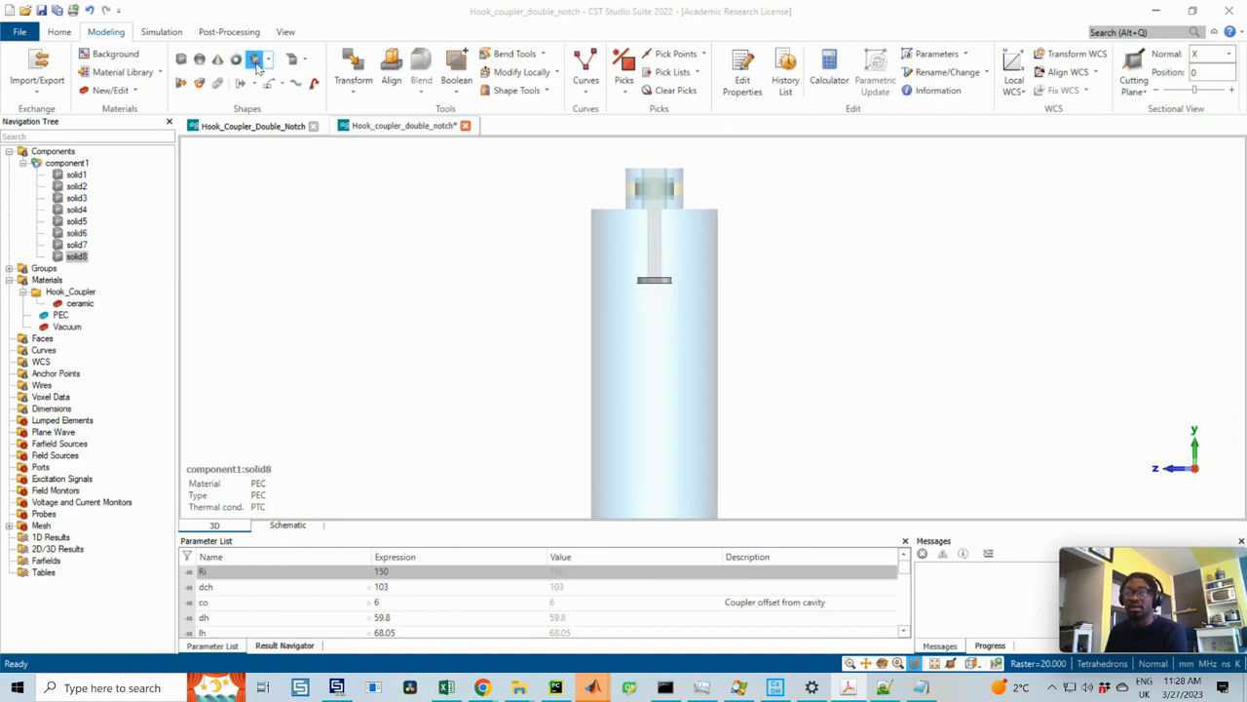
# - Start a new PEC cylinder in component1, oriented along the Y axis
pyautogui.click(255, 62)
pyautogui.press('Escape')
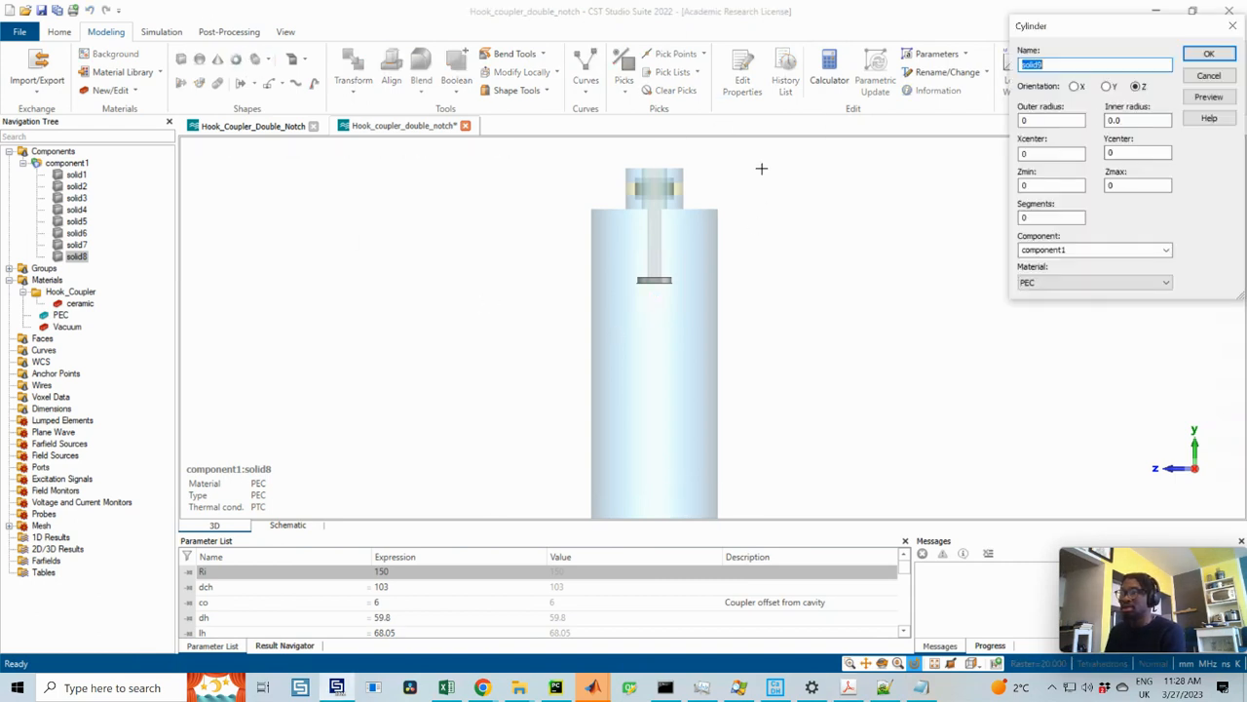
pyautogui.click(1049, 120)
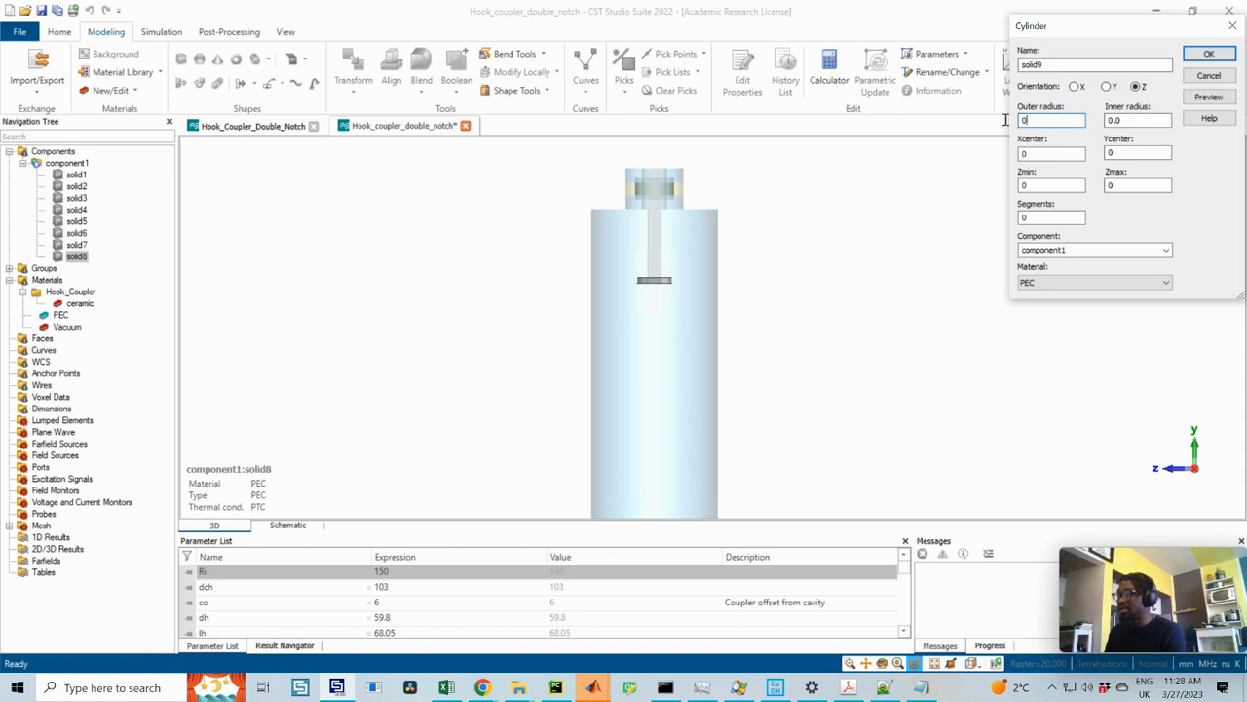
pyautogui.click(1108, 87)
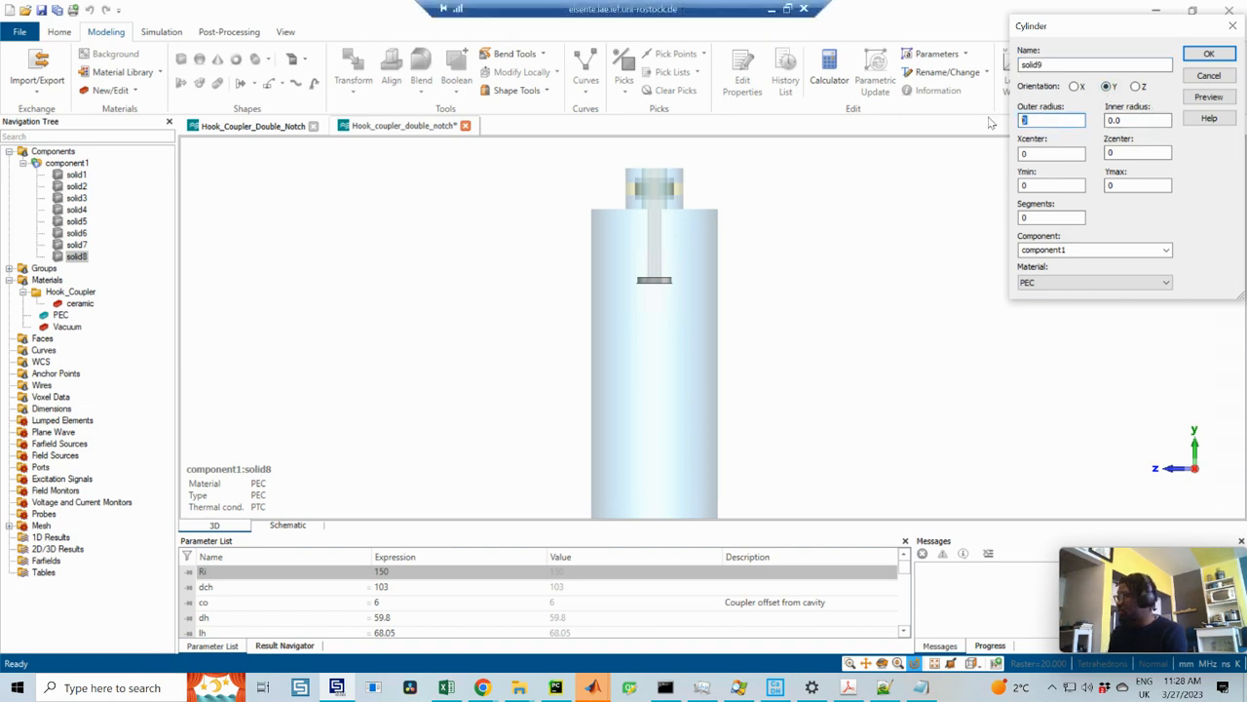
# - Consult the DN_Hook_Coupler.pdf drawing and set the cylinder's outer radius to d1/2
pyautogui.write('d')
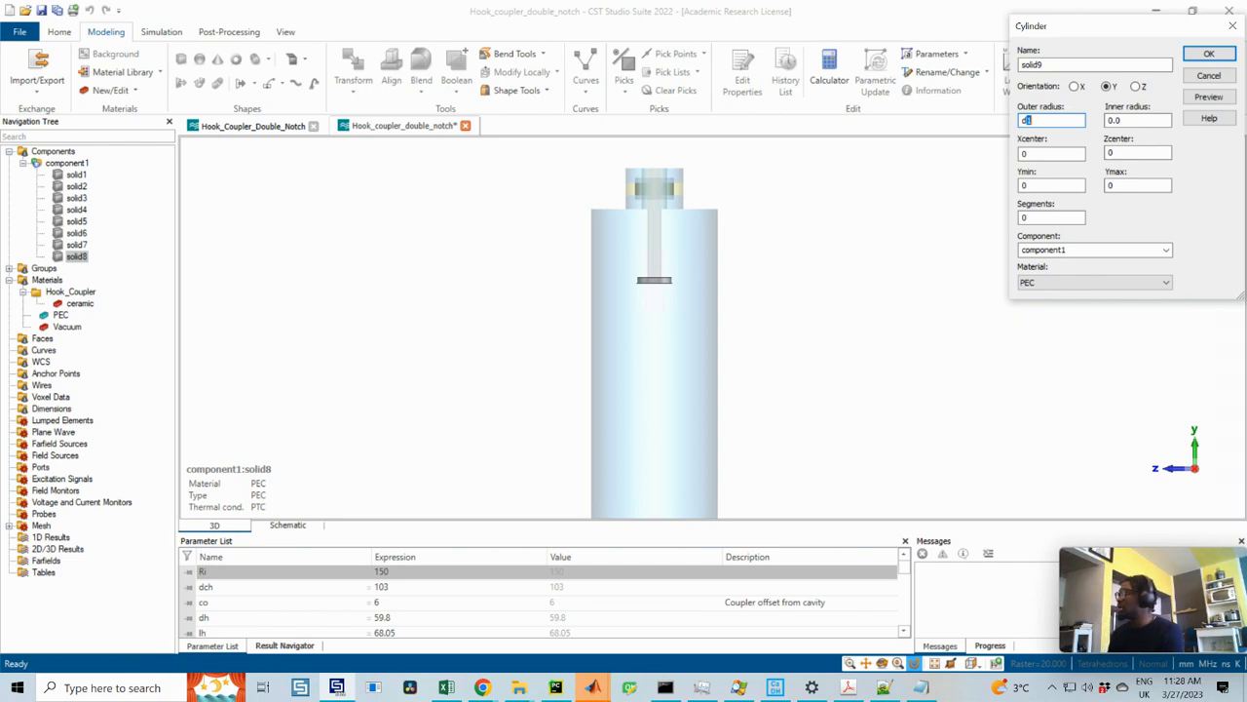
pyautogui.click(848, 687)
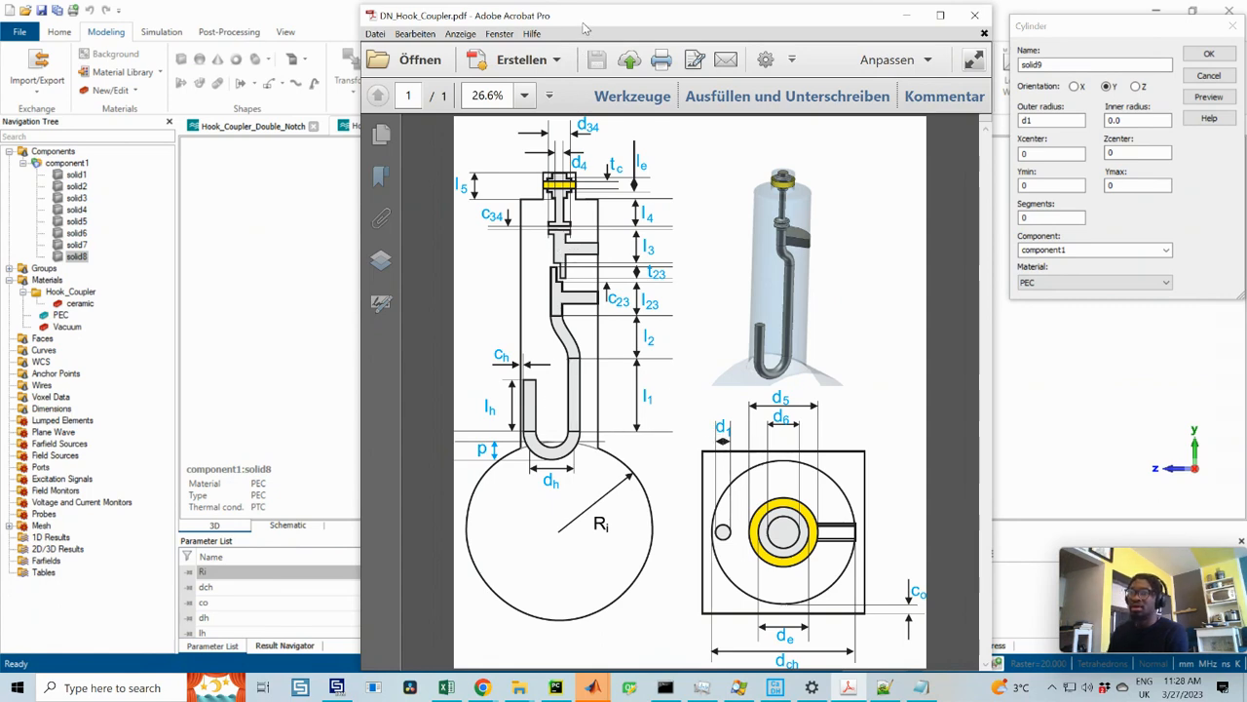
pyautogui.moveTo(585, 28); pyautogui.dragTo(1246, 27)
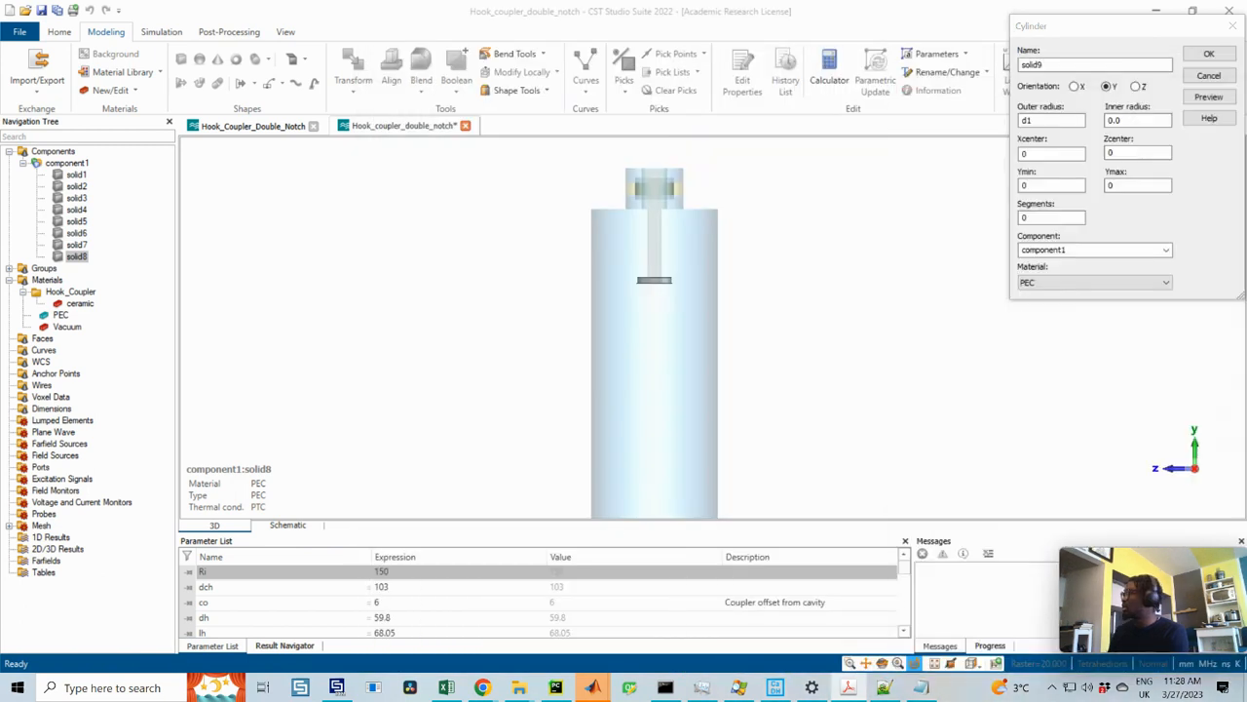
pyautogui.click(1048, 119)
pyautogui.write('/2')
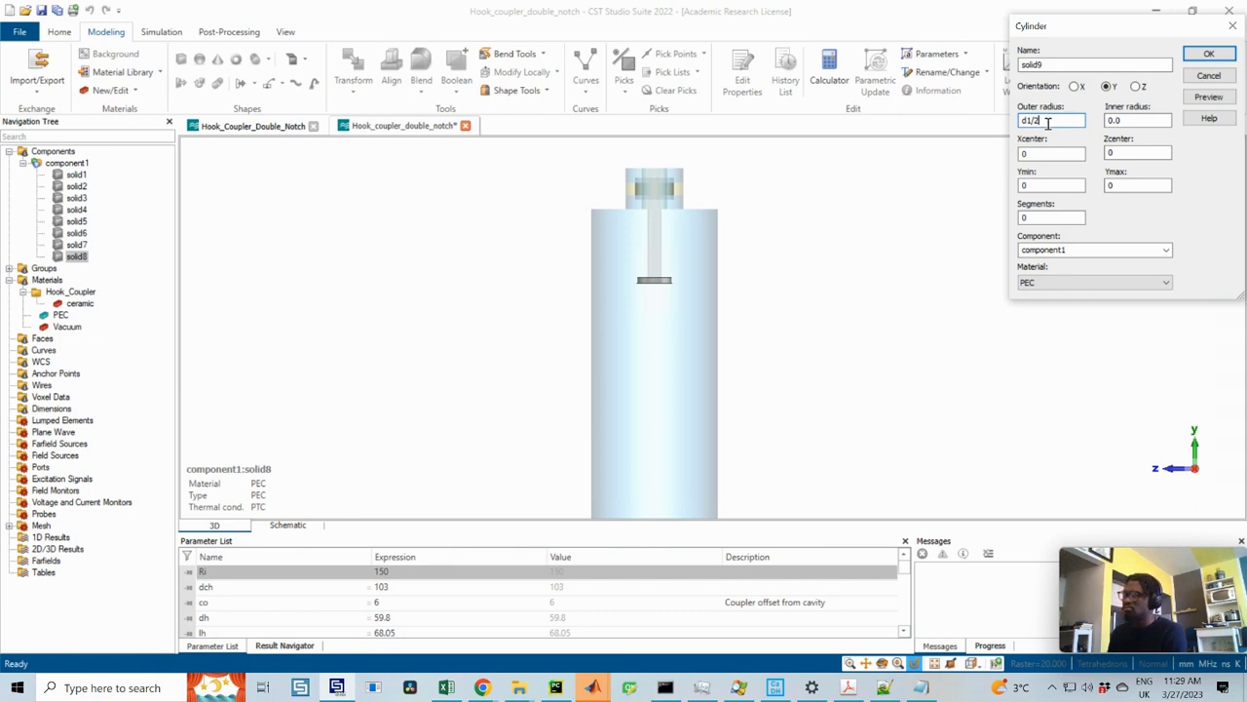
# - Set the outer radius to d3/2 and paste the height expression into Ymax, trimmed so that it ends at l3
pyautogui.moveTo(1048, 122); pyautogui.dragTo(992, 130)
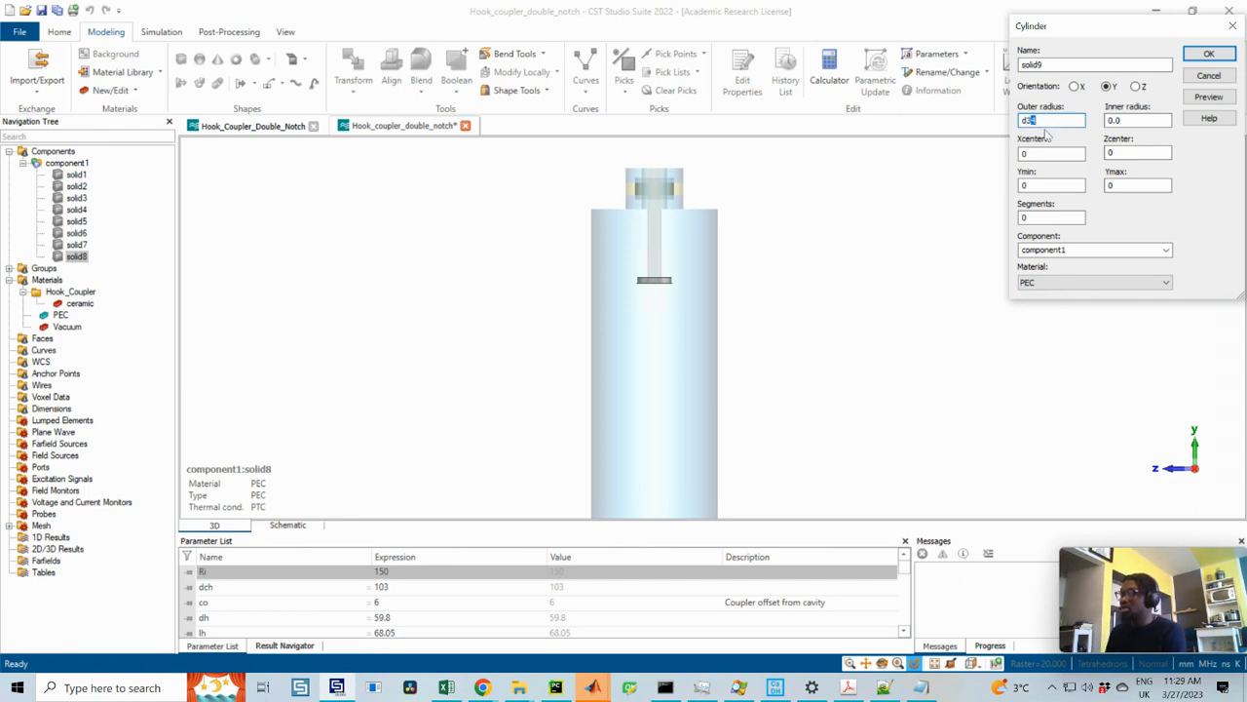
pyautogui.write('d3')
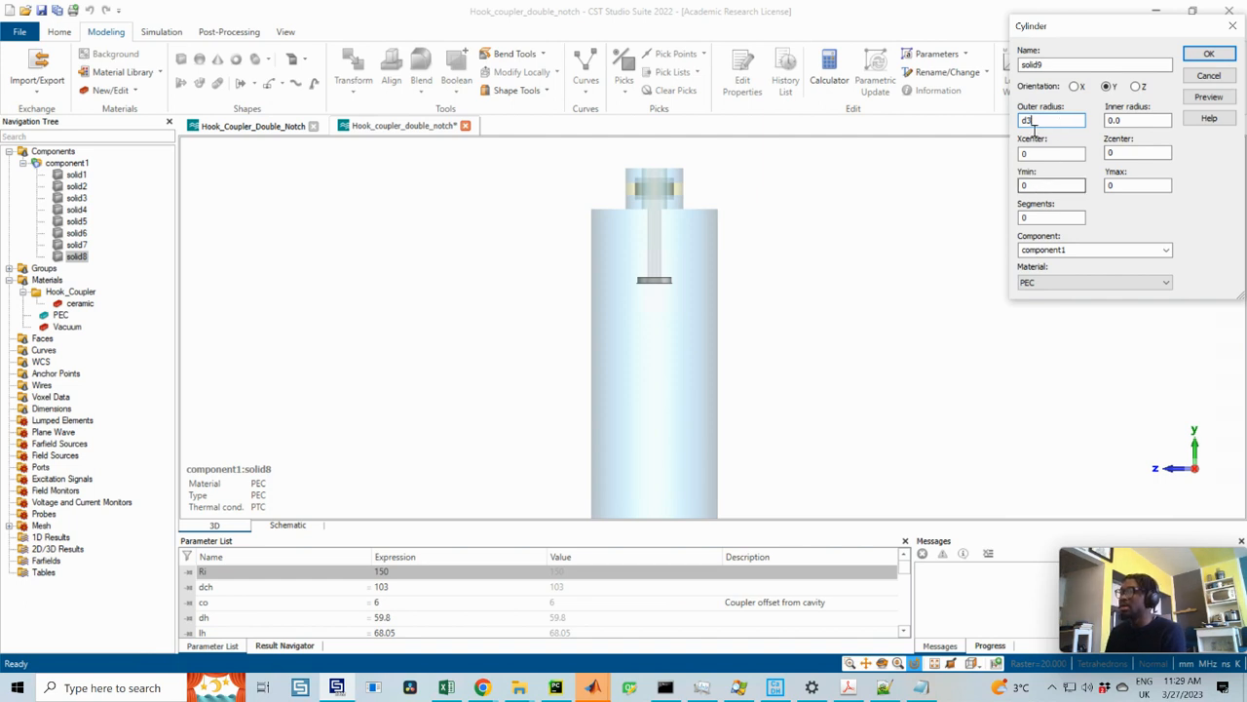
pyautogui.click(1038, 184)
pyautogui.moveTo(1119, 186); pyautogui.dragTo(1088, 185)
pyautogui.hotkey('ctrl', 'v')
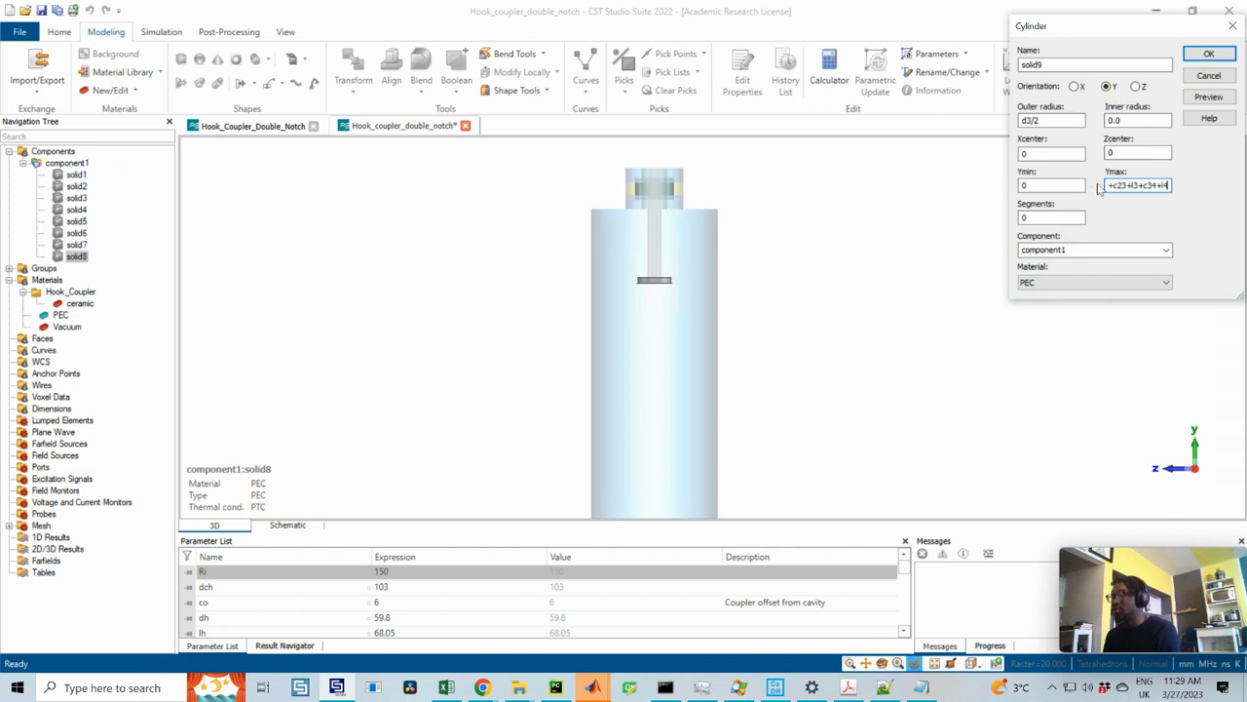
pyautogui.moveTo(1145, 185); pyautogui.dragTo(1195, 189)
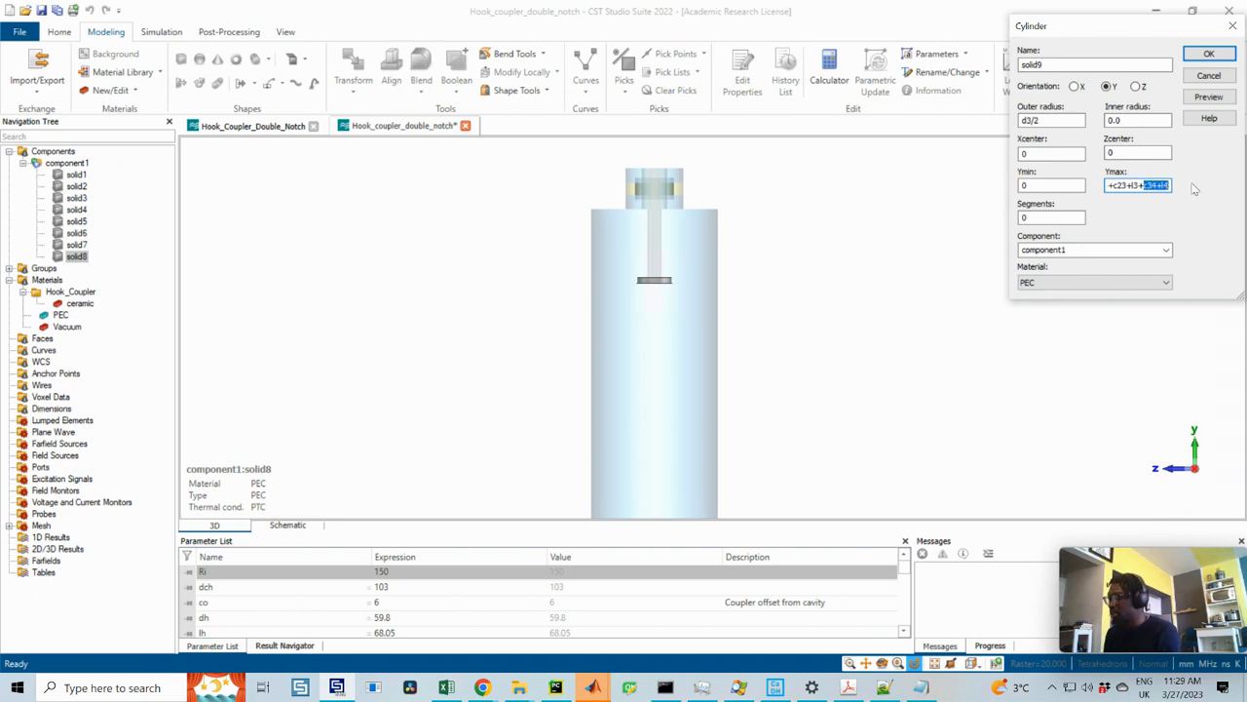
pyautogui.press('BackSpace')
pyautogui.press('BackSpace')
# - Copy the Ymax expression into Ymin, remove its final l3 term and preview the cylinder
pyautogui.hotkey('ctrl', 'a')
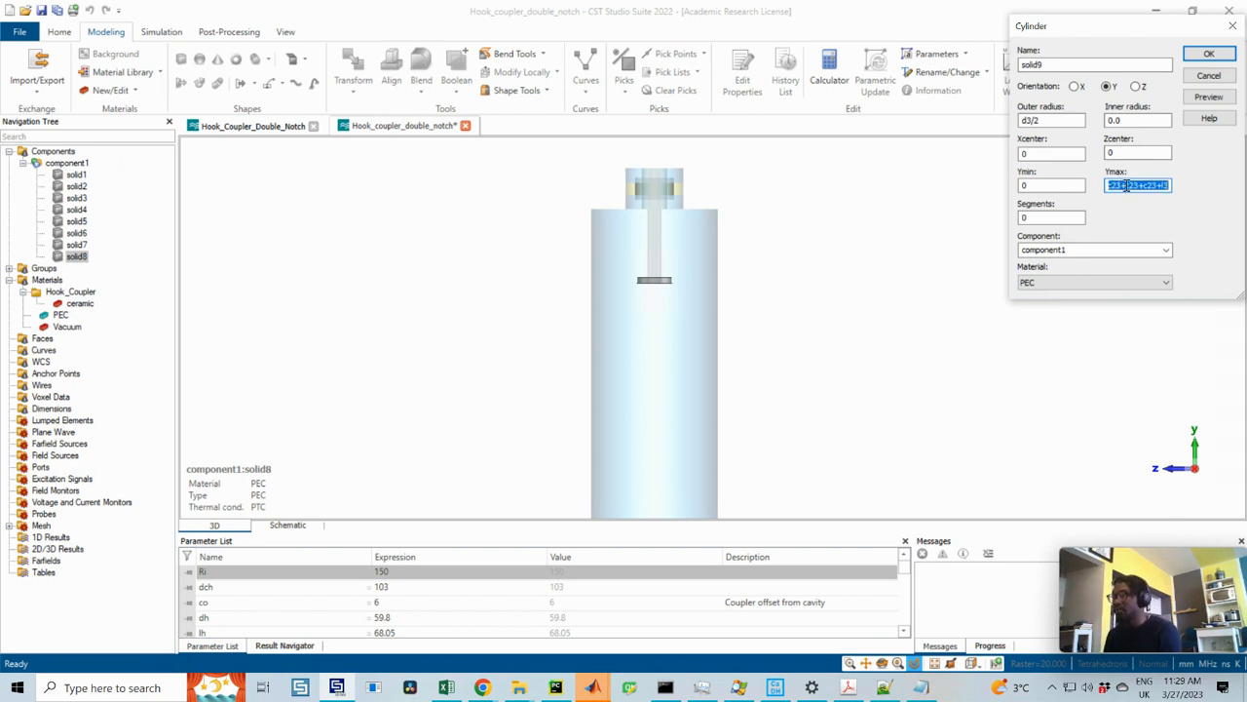
pyautogui.doubleClick(1071, 184)
pyautogui.hotkey('ctrl', 'v')
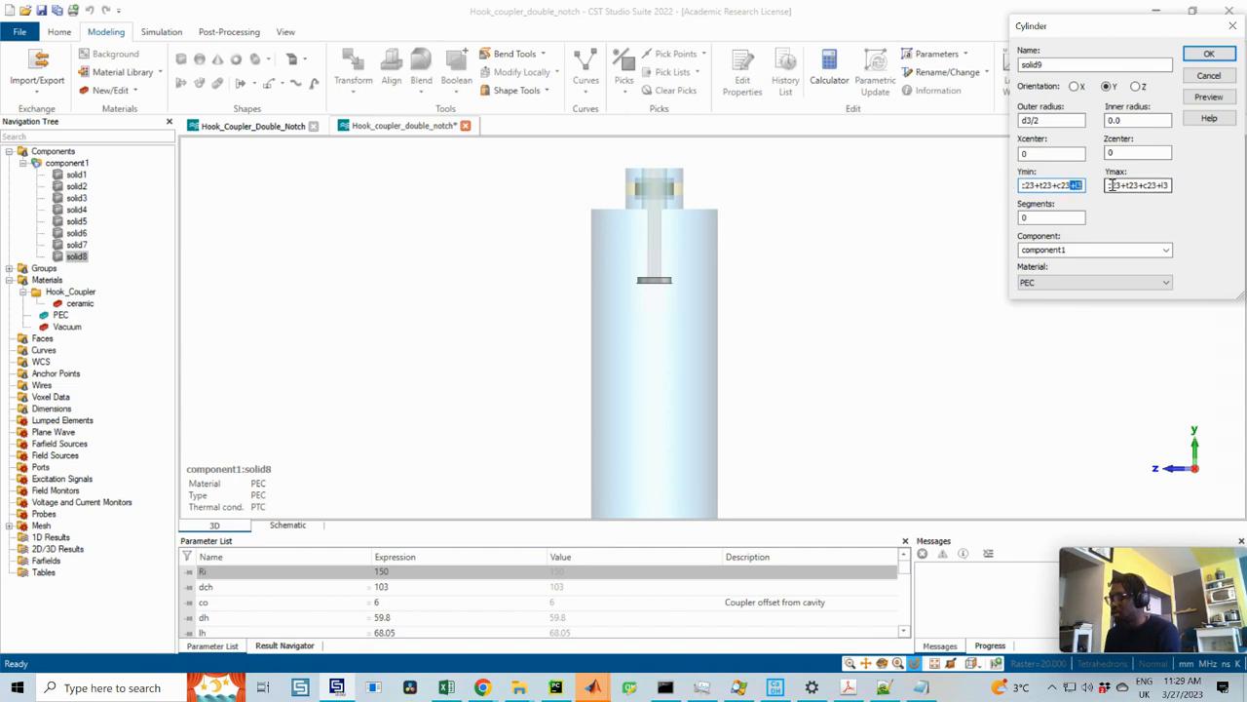
pyautogui.press('BackSpace')
pyautogui.press('BackSpace')
pyautogui.press('BackSpace')
pyautogui.click(1208, 97)
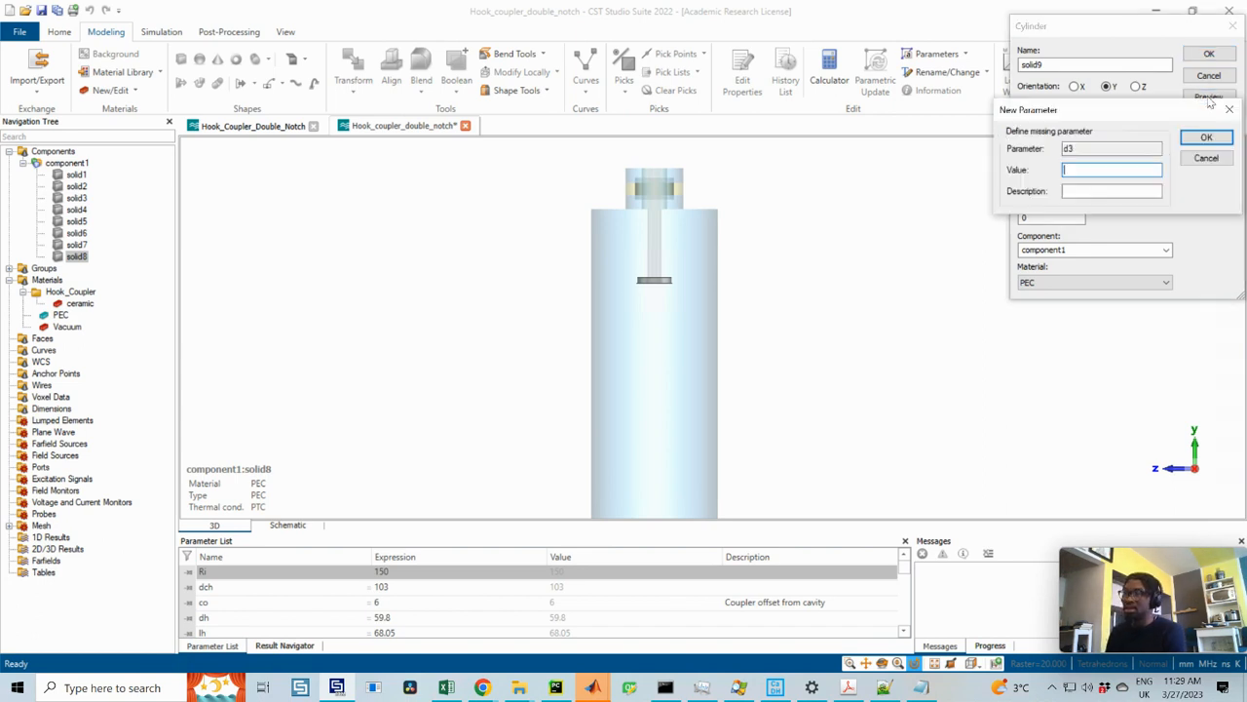
# - Define the missing parameter d3 as d1 and create the PEC cylinder below the d34 disc
pyautogui.write('d')
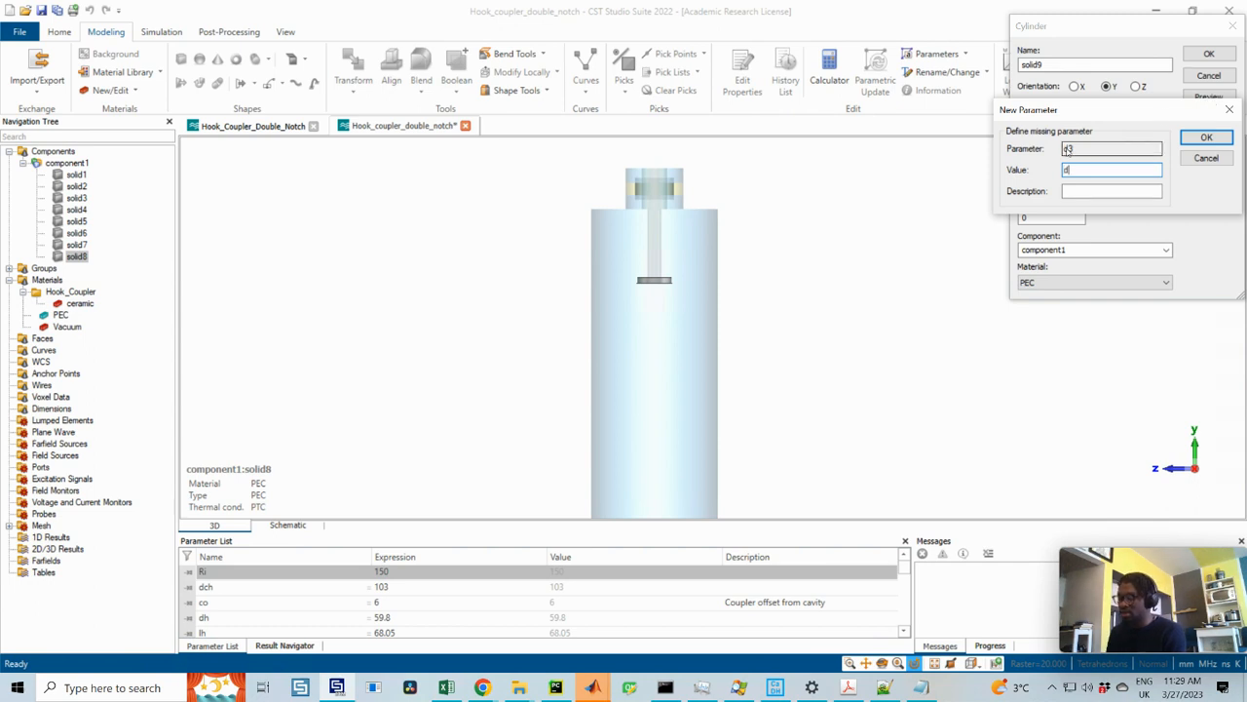
pyautogui.write('1')
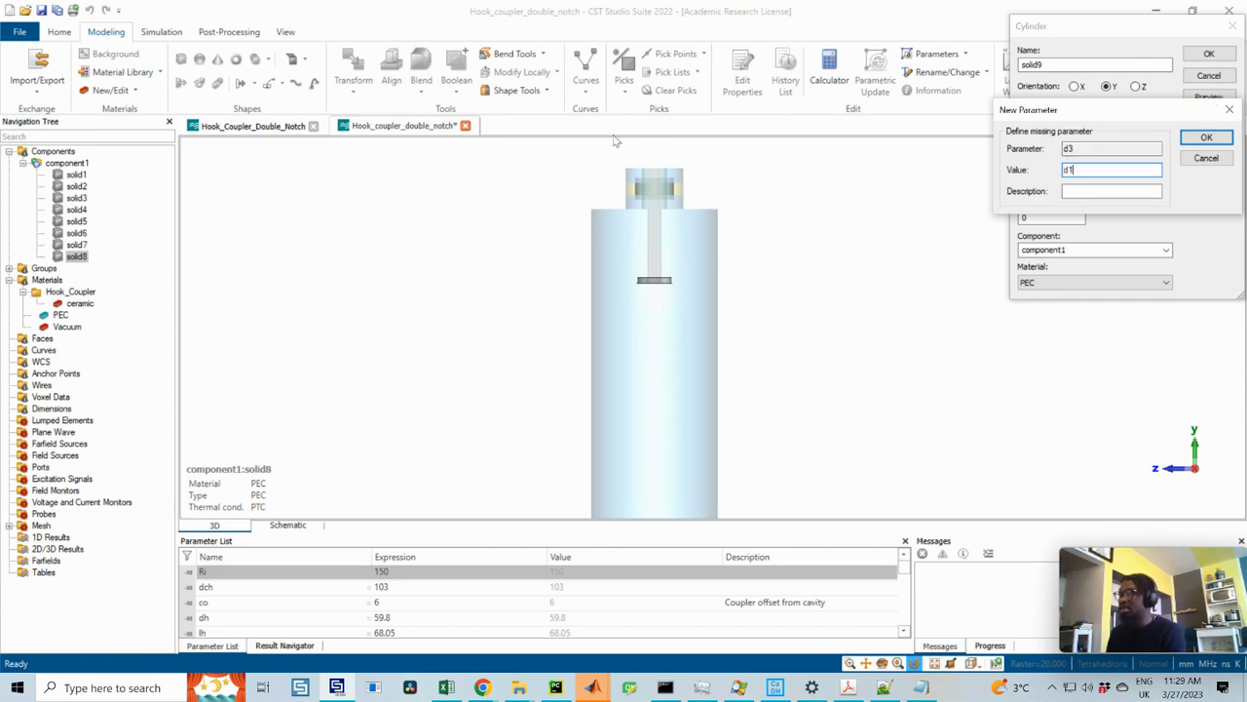
pyautogui.click(1207, 138)
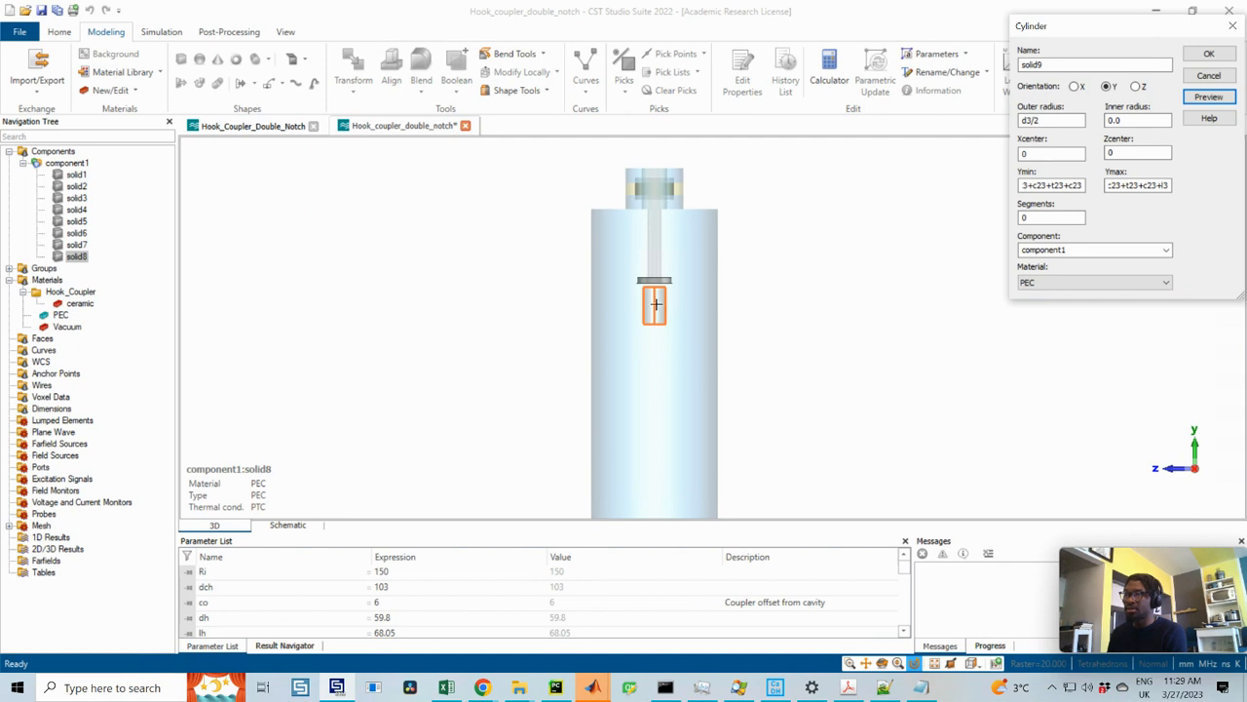
pyautogui.scroll(2, 590, 304)
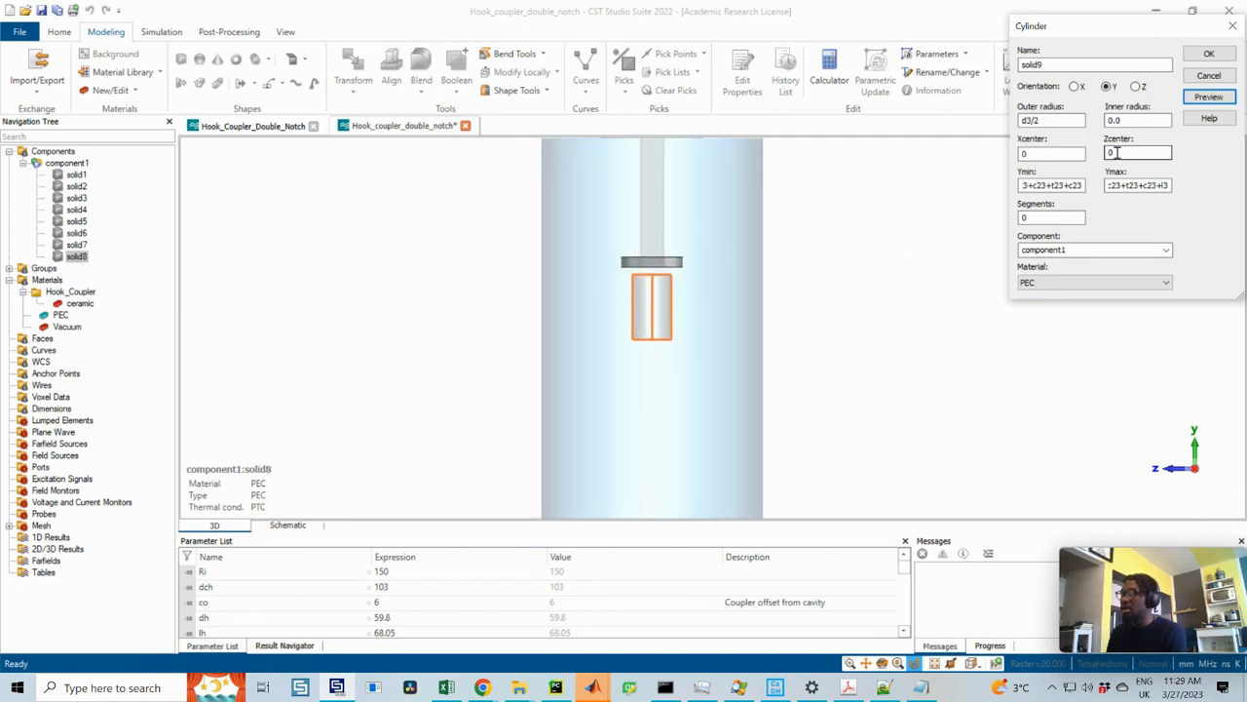
pyautogui.click(1214, 56)
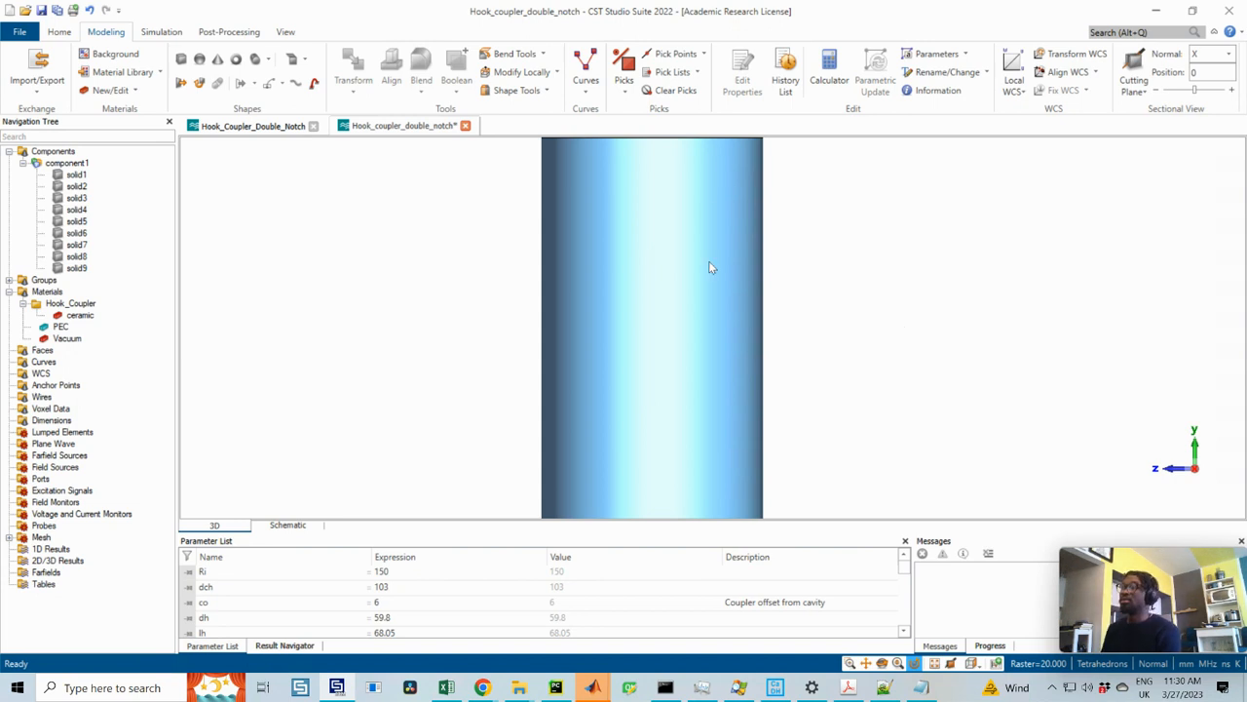
# - Select the new d3 cylinder, and start another Y-oriented PEC cylinder with an outer radius of d34/2
pyautogui.scroll(-2, 721, 337)
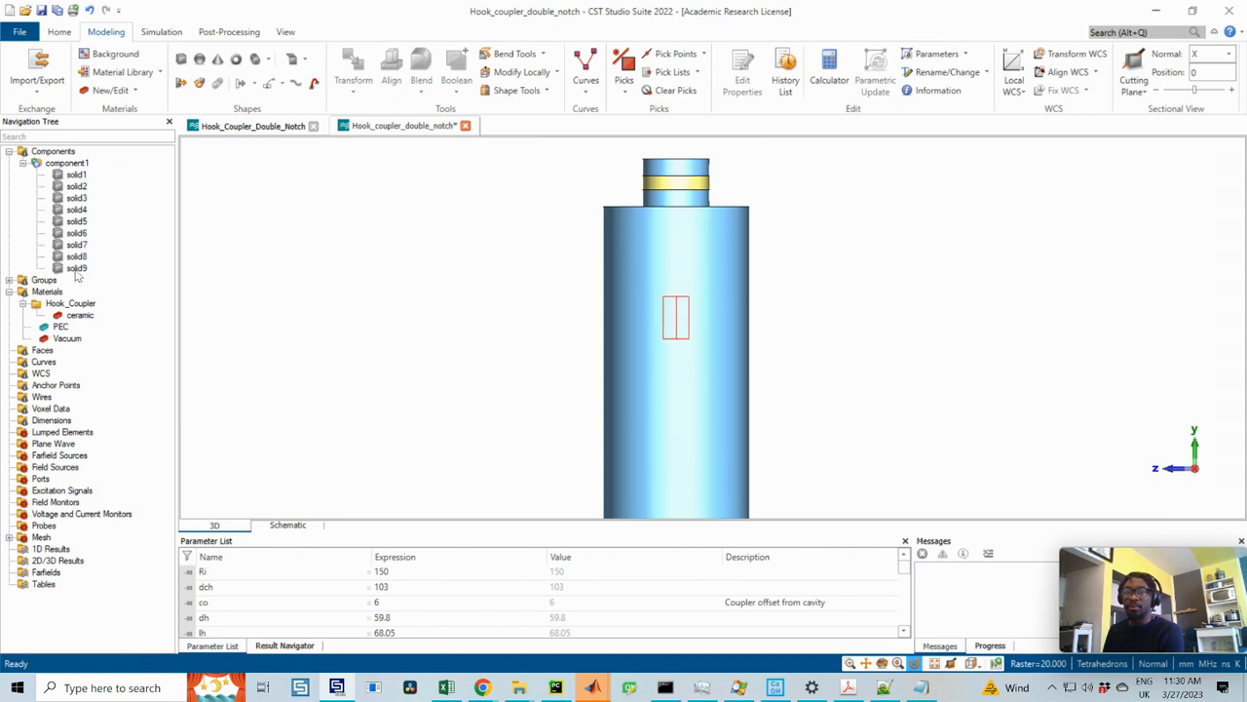
pyautogui.click(683, 317)
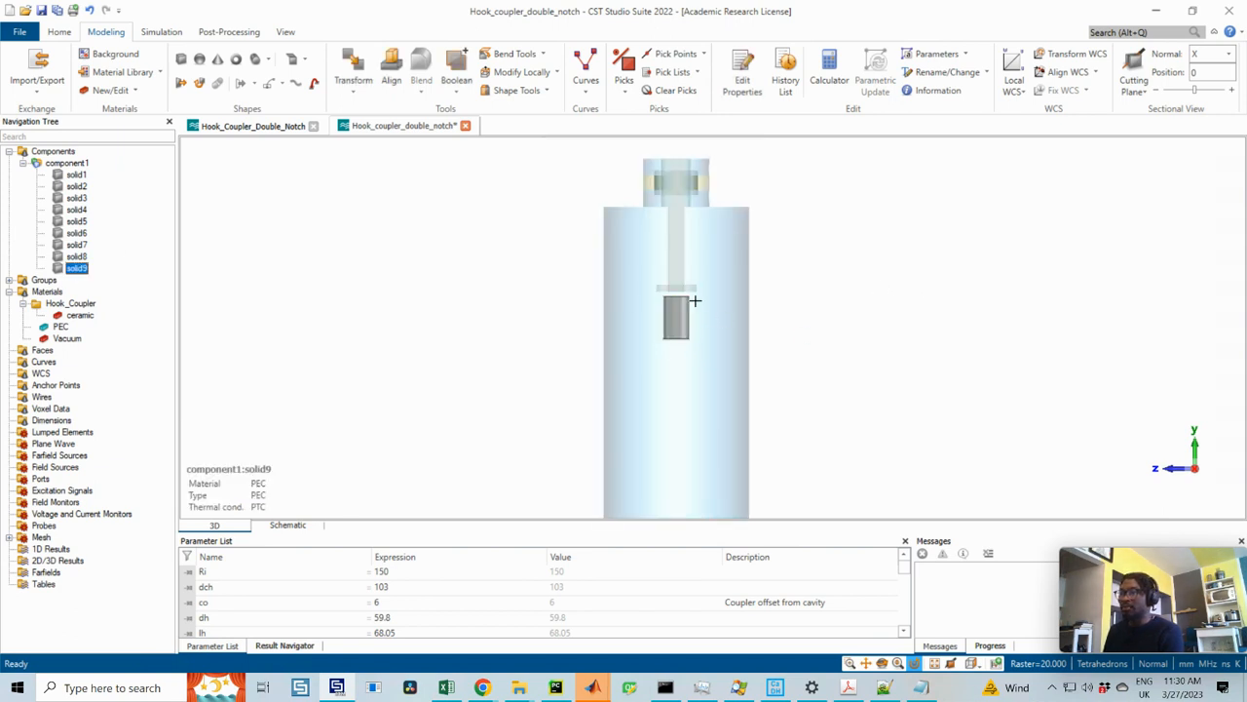
pyautogui.scroll(1, 673, 293)
pyautogui.scroll(1, 692, 270)
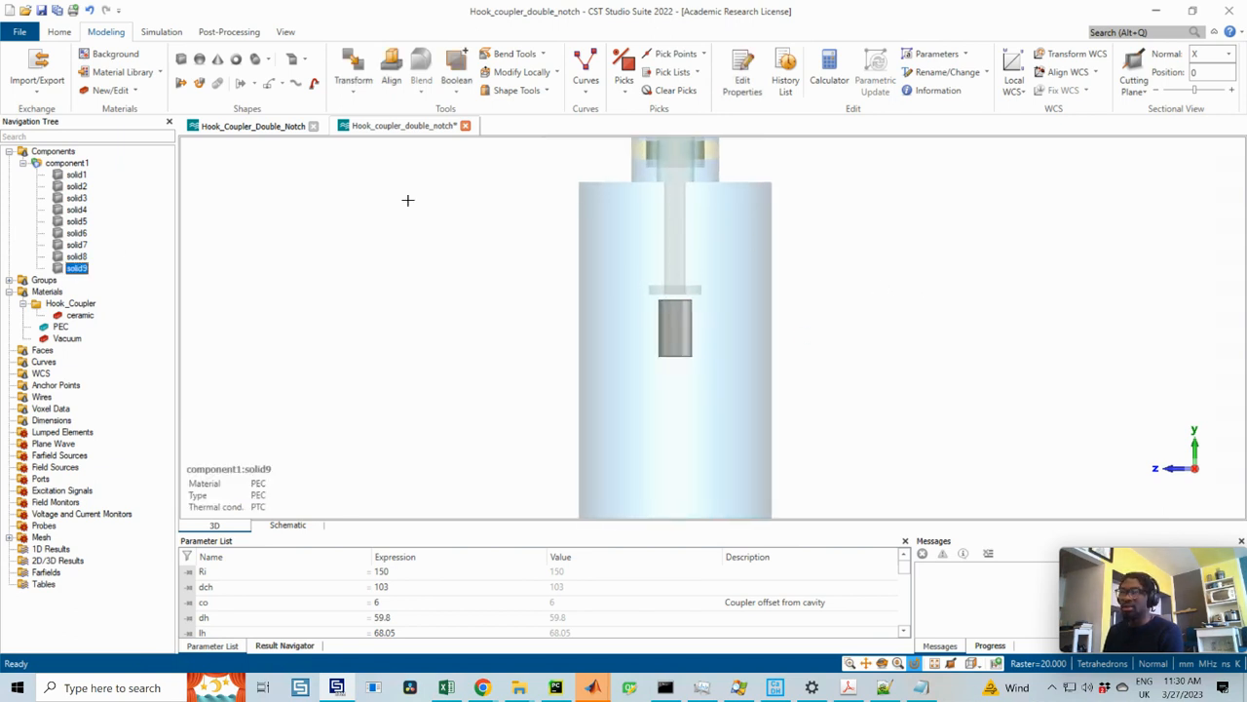
pyautogui.click(156, 32)
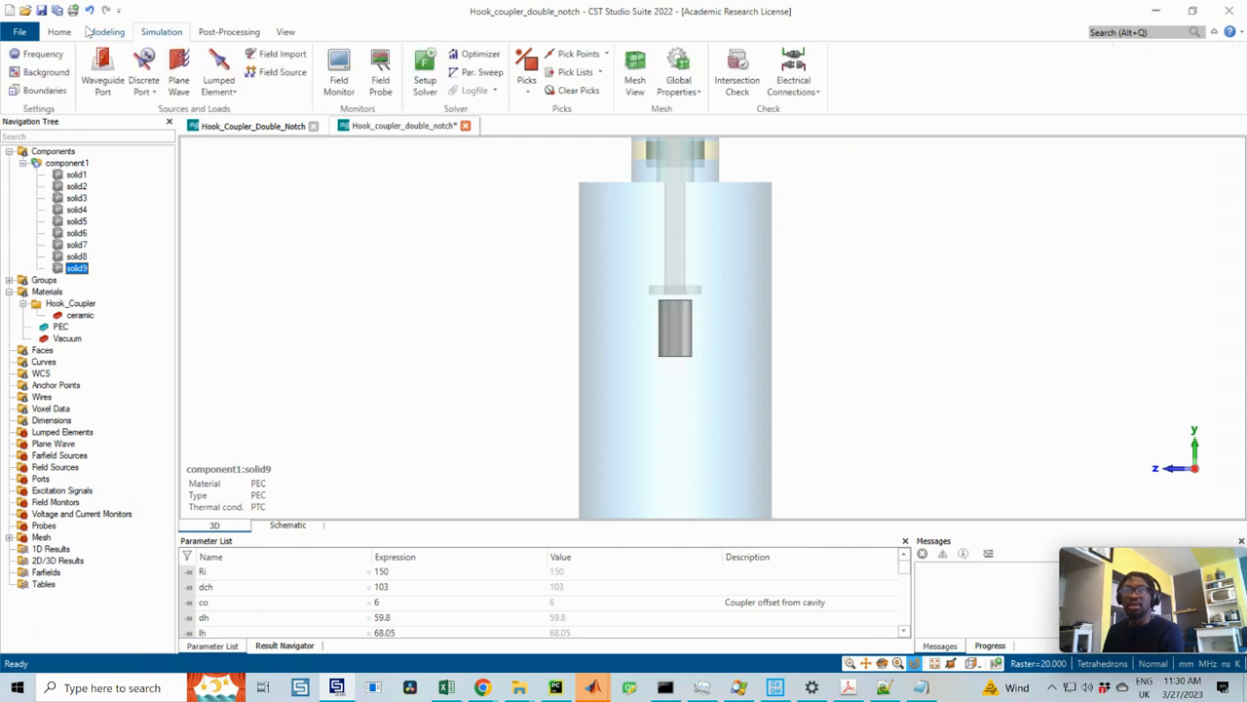
pyautogui.click(95, 32)
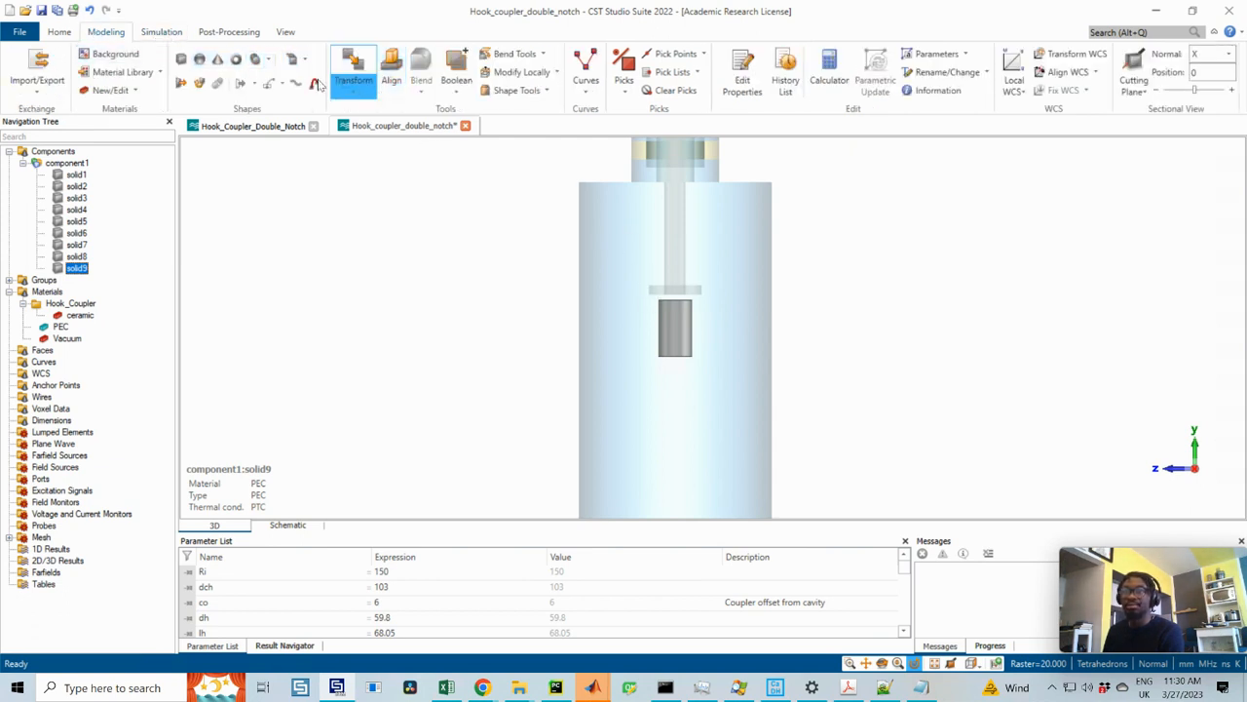
pyautogui.click(255, 60)
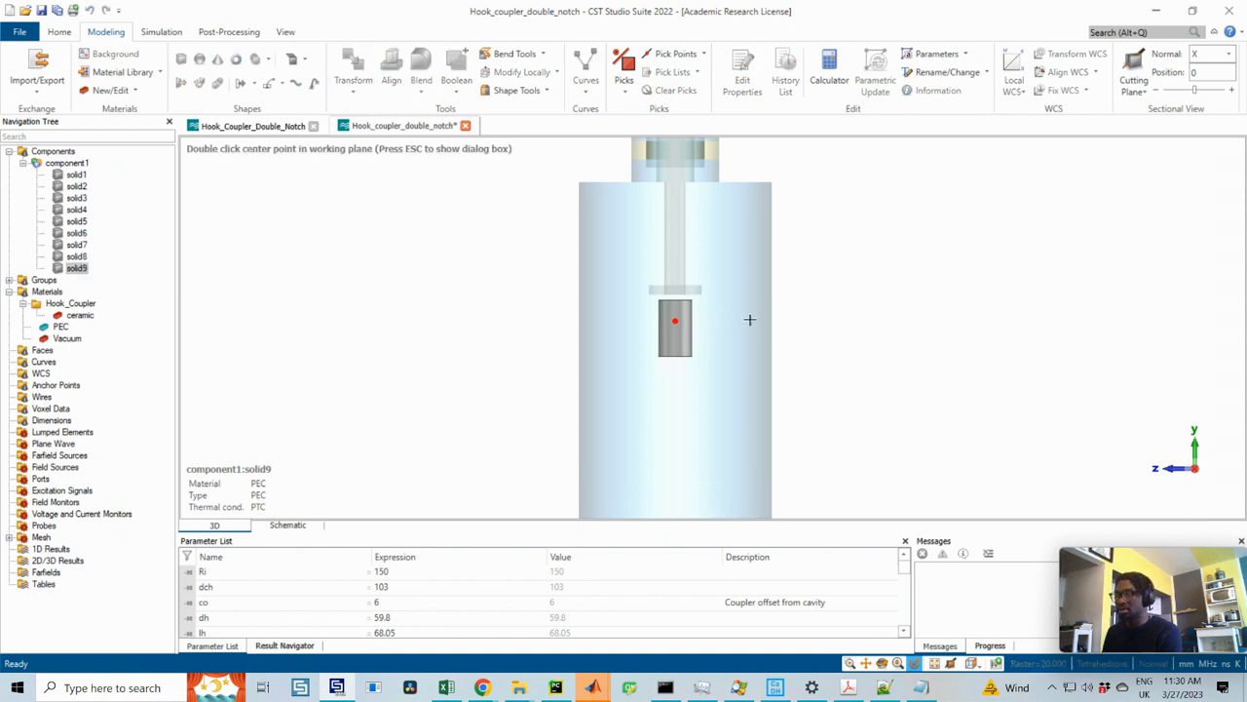
pyautogui.press('Escape')
pyautogui.click(1107, 86)
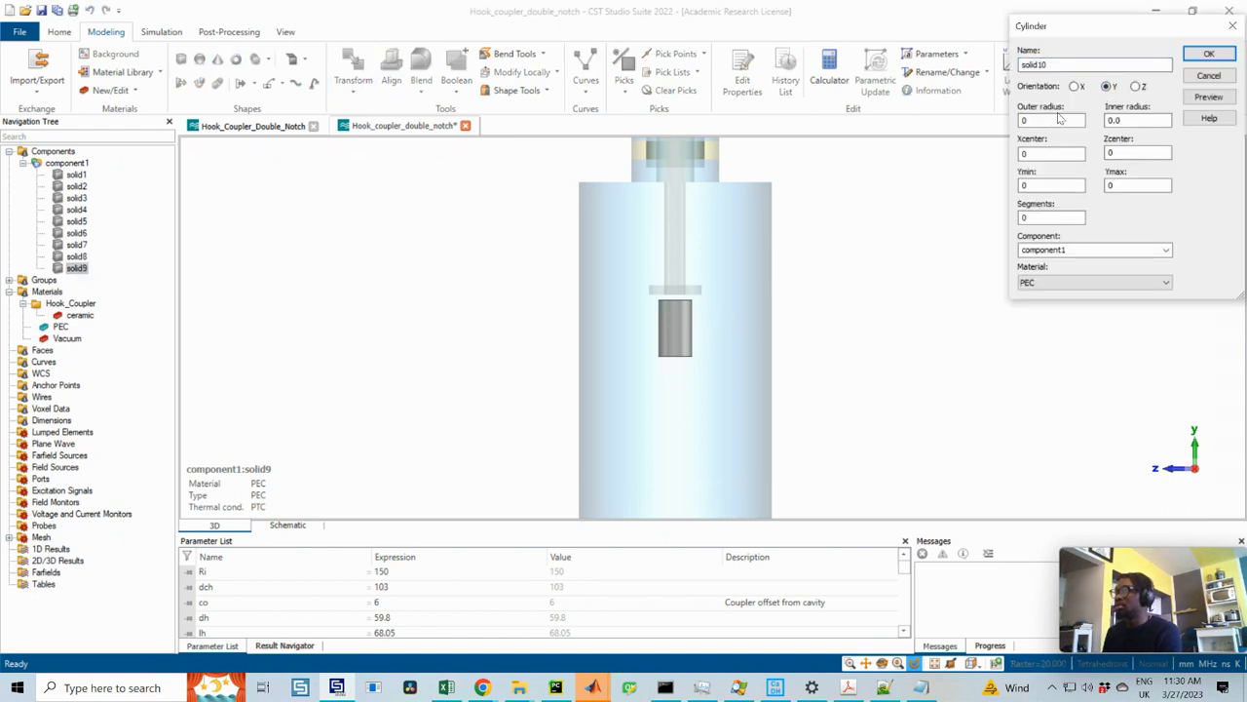
pyautogui.click(1024, 120)
pyautogui.write('d')
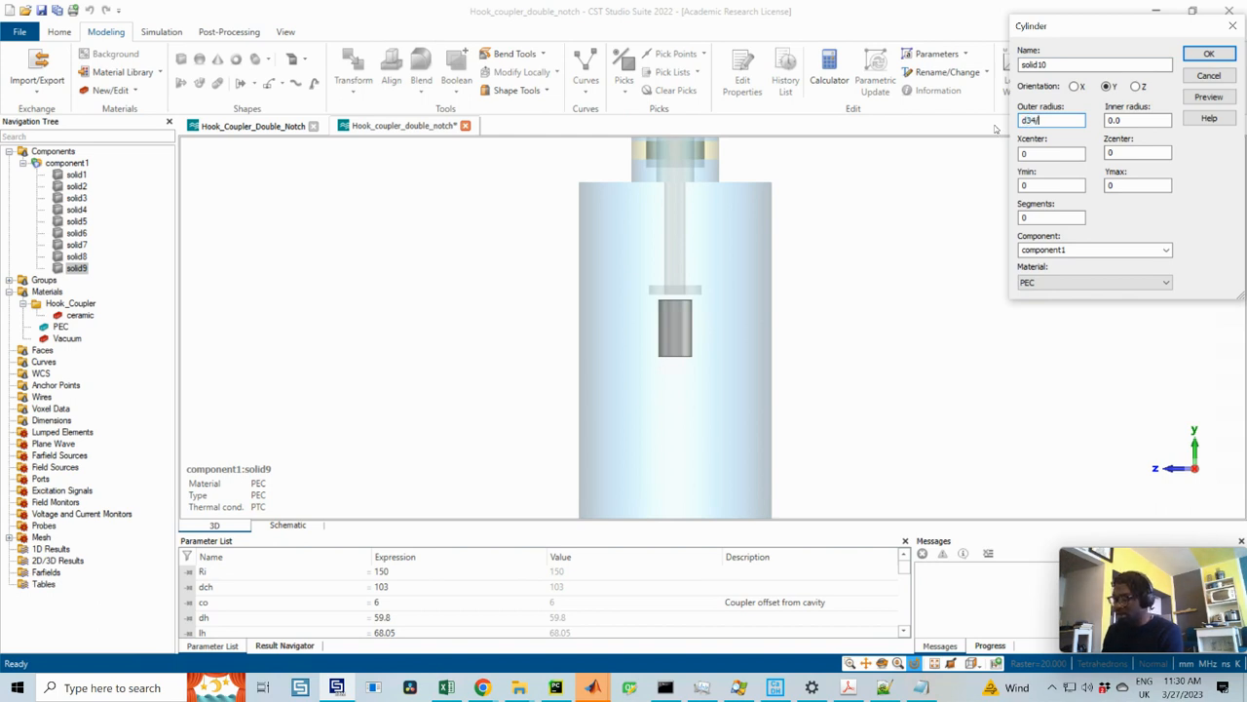
pyautogui.write('34/2')
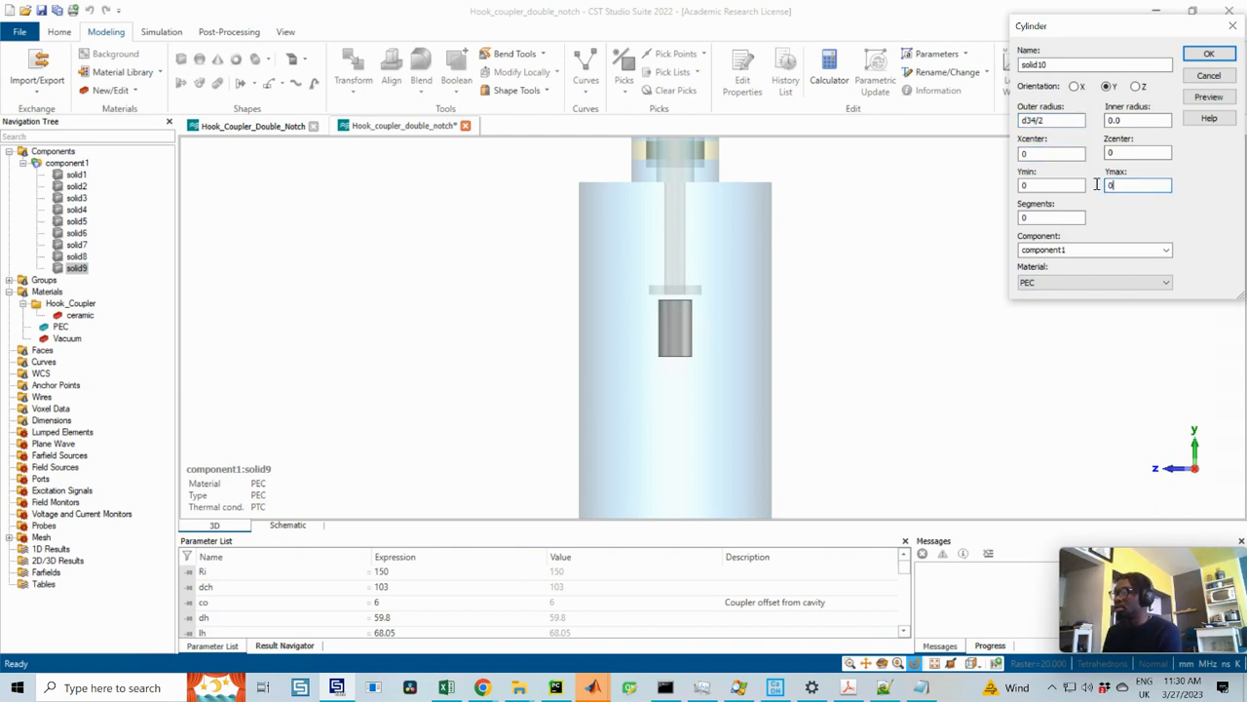
# - Paste the height expression ending at l3 into both Ymax and Ymin, and append -5 to Ymin
pyautogui.click(1110, 185)
pyautogui.write(':23+t23+c23+t3')
pyautogui.click(1052, 185)
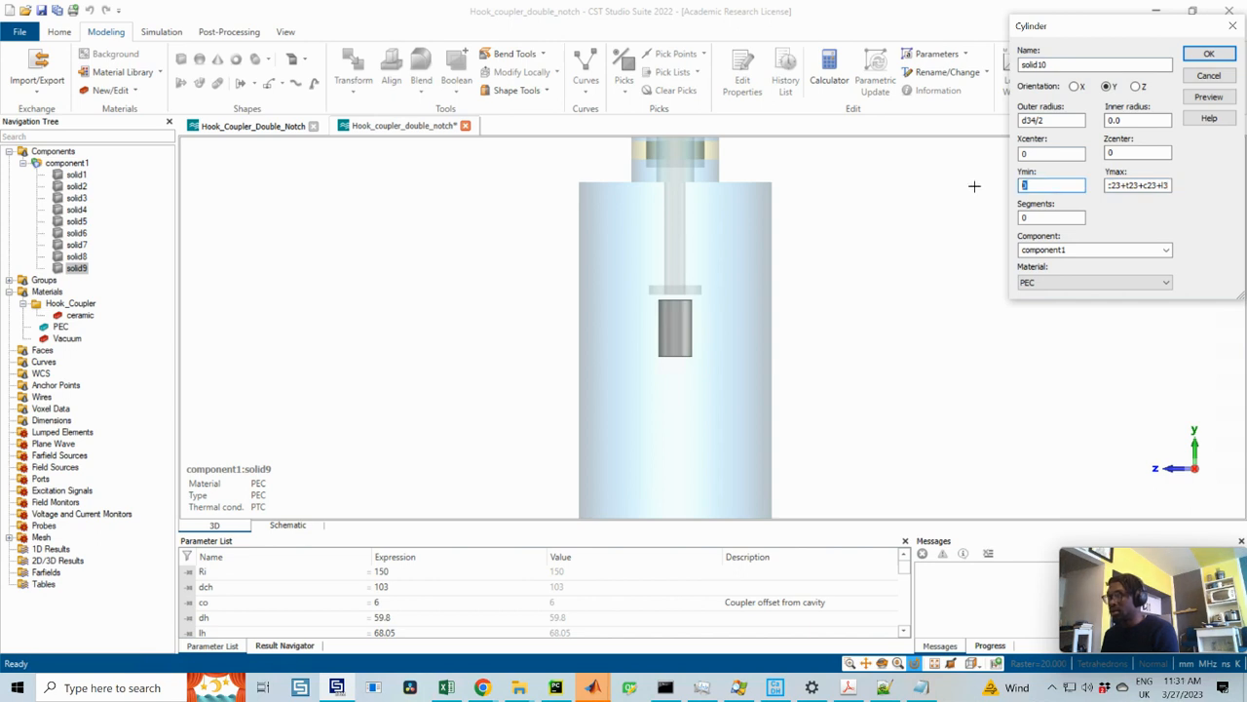
pyautogui.hotkey('ctrl', 'v')
pyautogui.click(1163, 185)
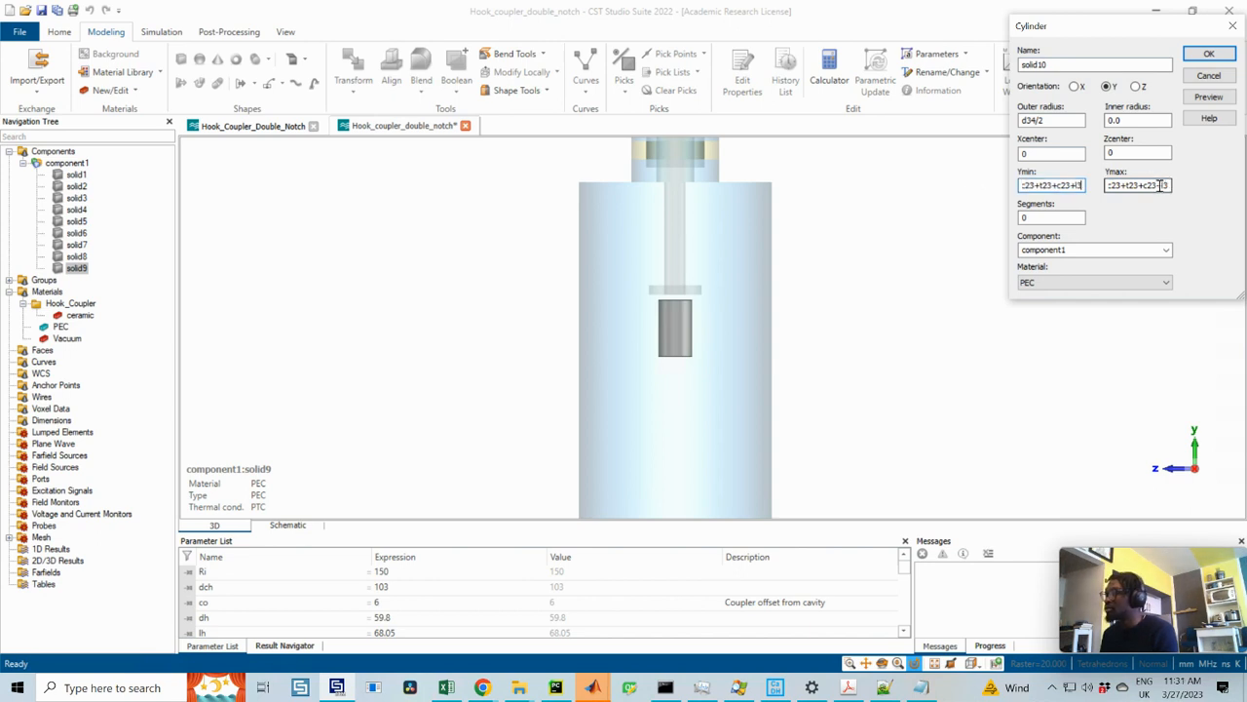
pyautogui.click(1077, 186)
pyautogui.moveTo(1071, 185); pyautogui.dragTo(1087, 185)
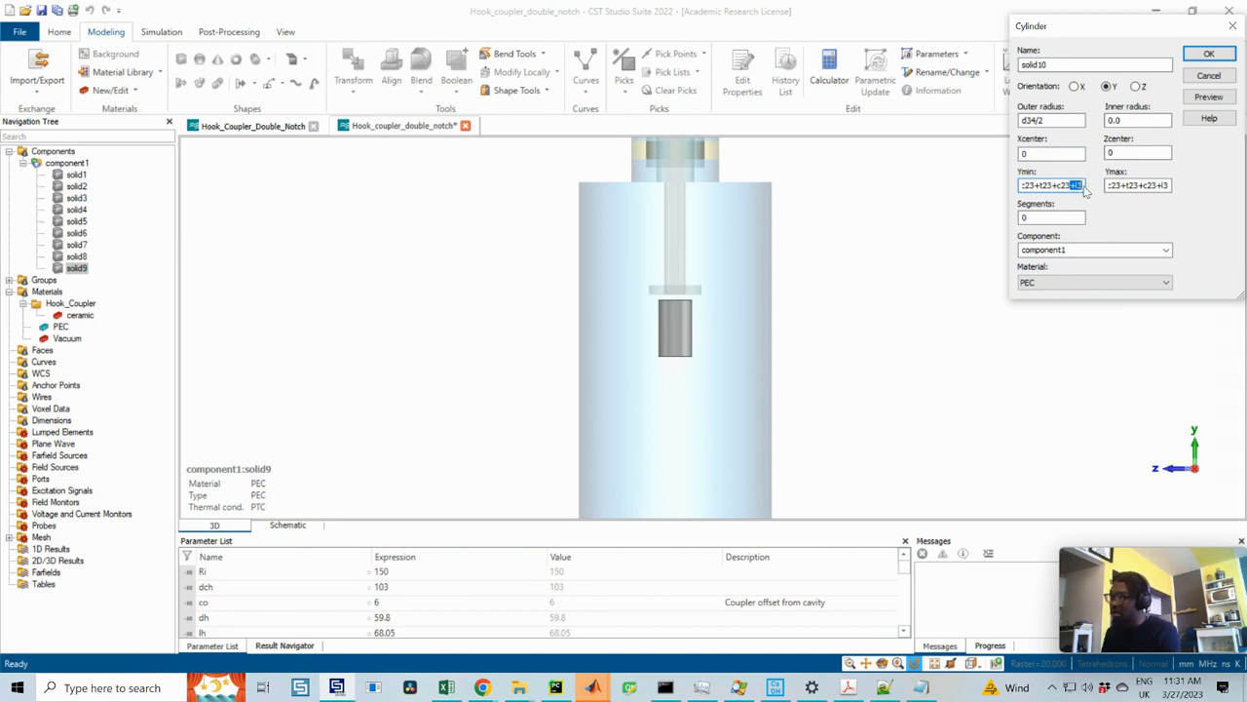
pyautogui.click(1083, 186)
pyautogui.write('-5')
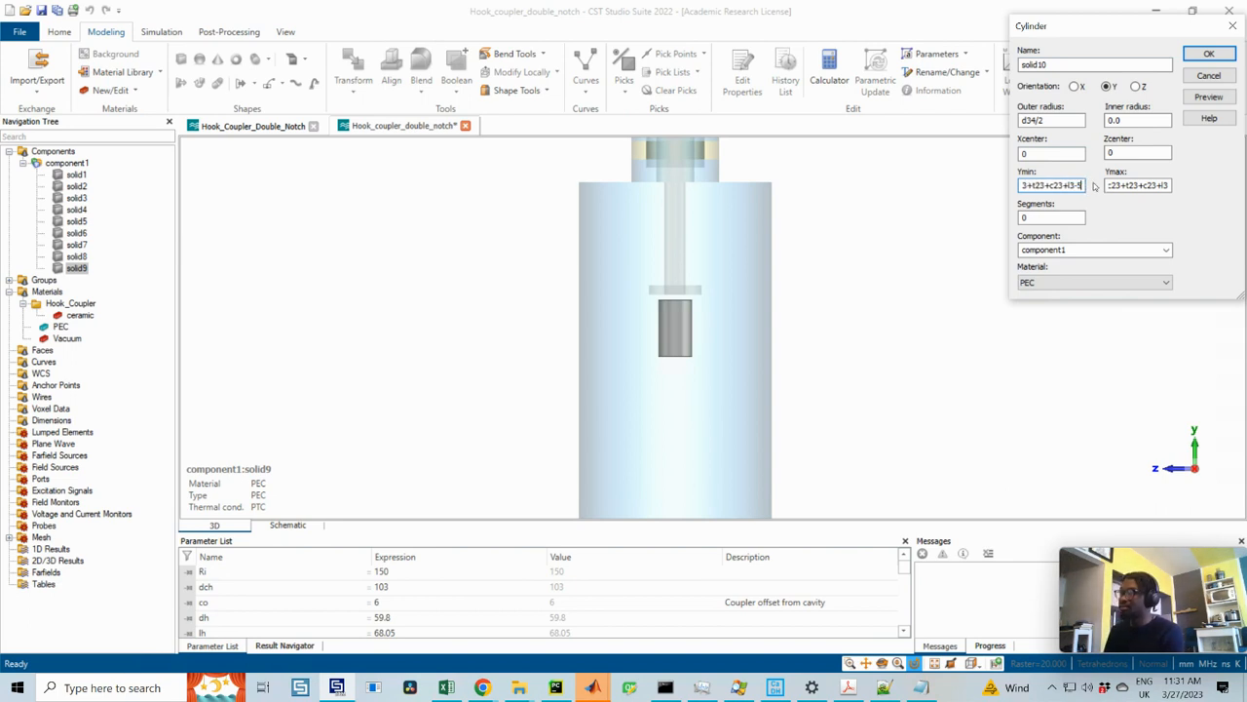
# - Preview and create the second d34 disc at the upper end of the d3 cylinder, and select it
pyautogui.click(1208, 96)
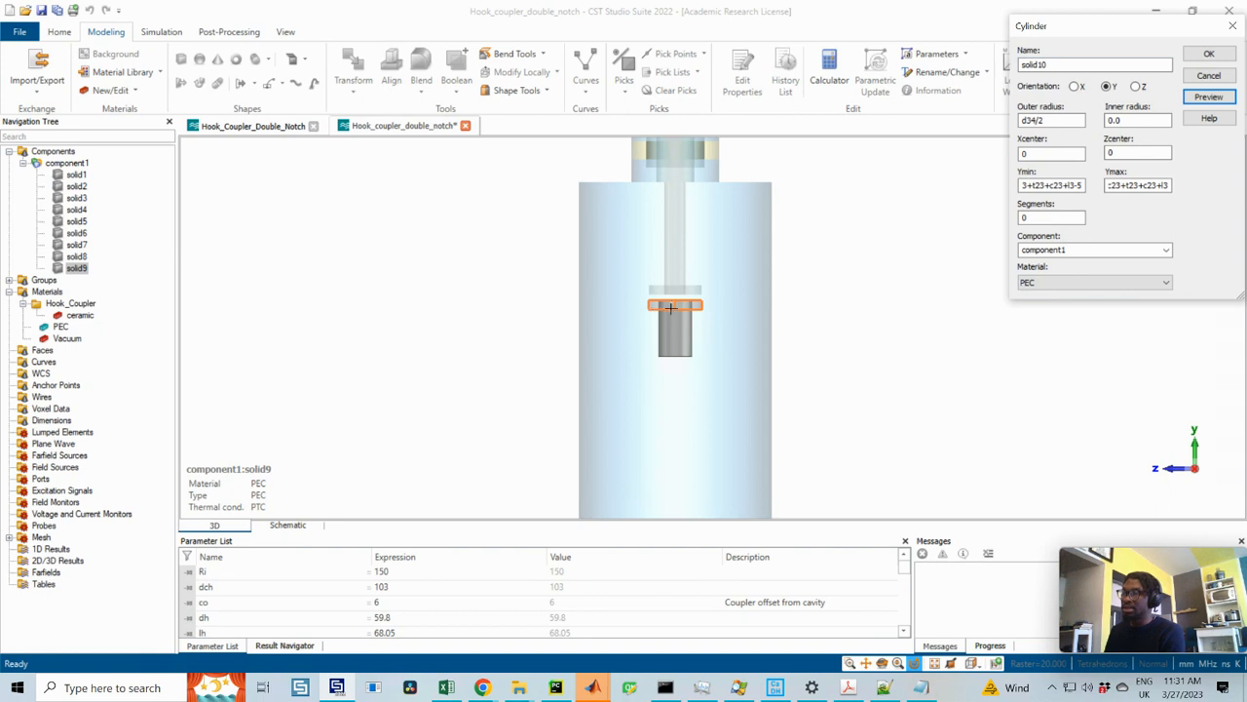
pyautogui.click(1209, 55)
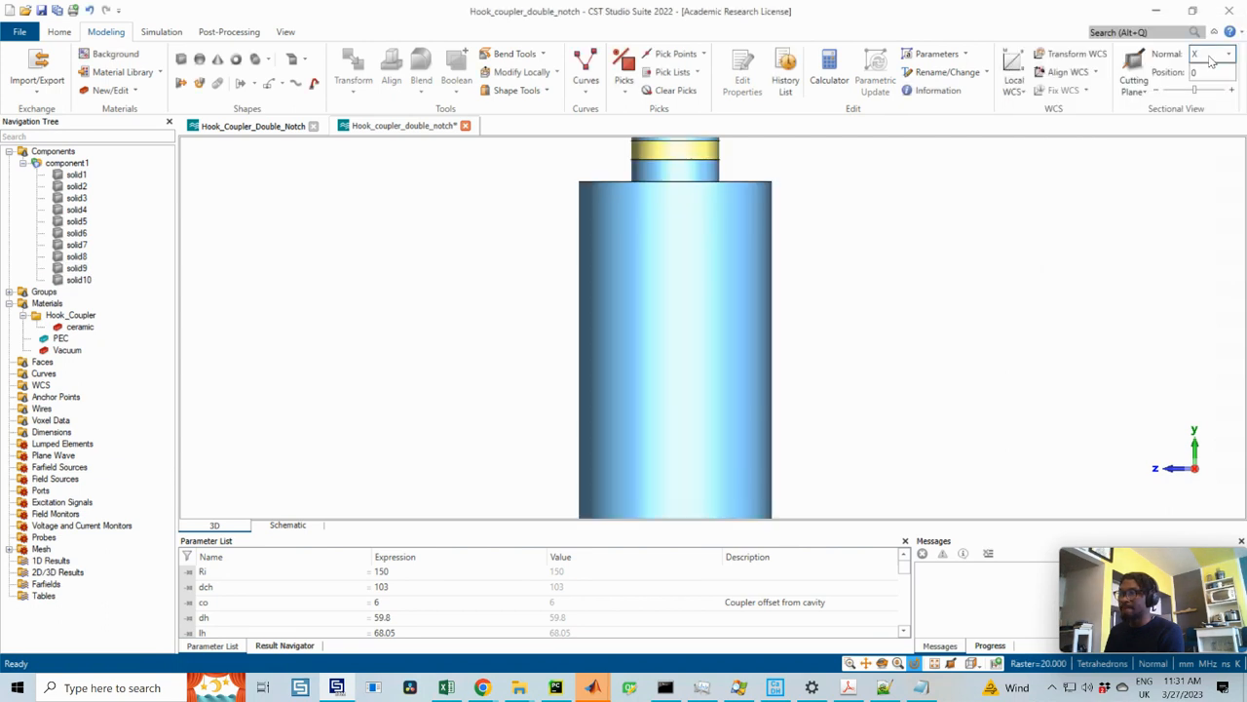
pyautogui.click(78, 280)
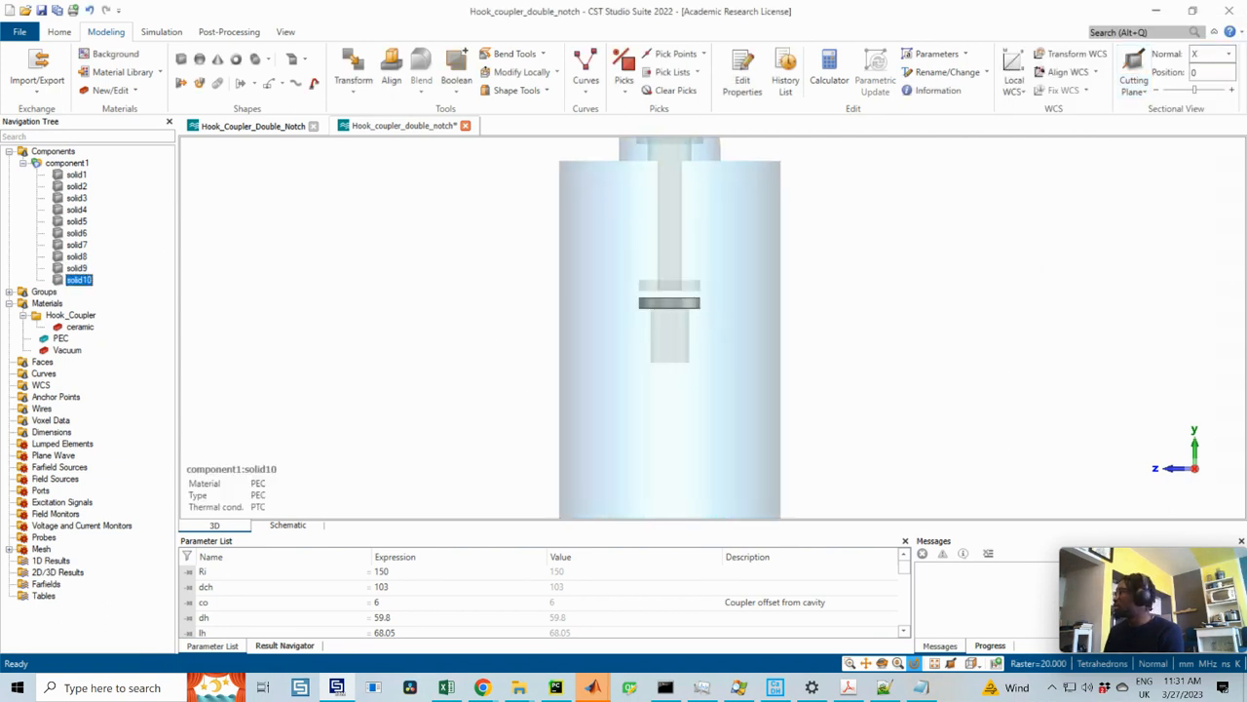
# - Consult the DN_Hook_Coupler.pdf drawing, and start a Z-oriented PEC cylinder with outer radius d3/2, Zmin 0 and Zmax dch/2
pyautogui.moveTo(1245, 107); pyautogui.dragTo(726, 17)
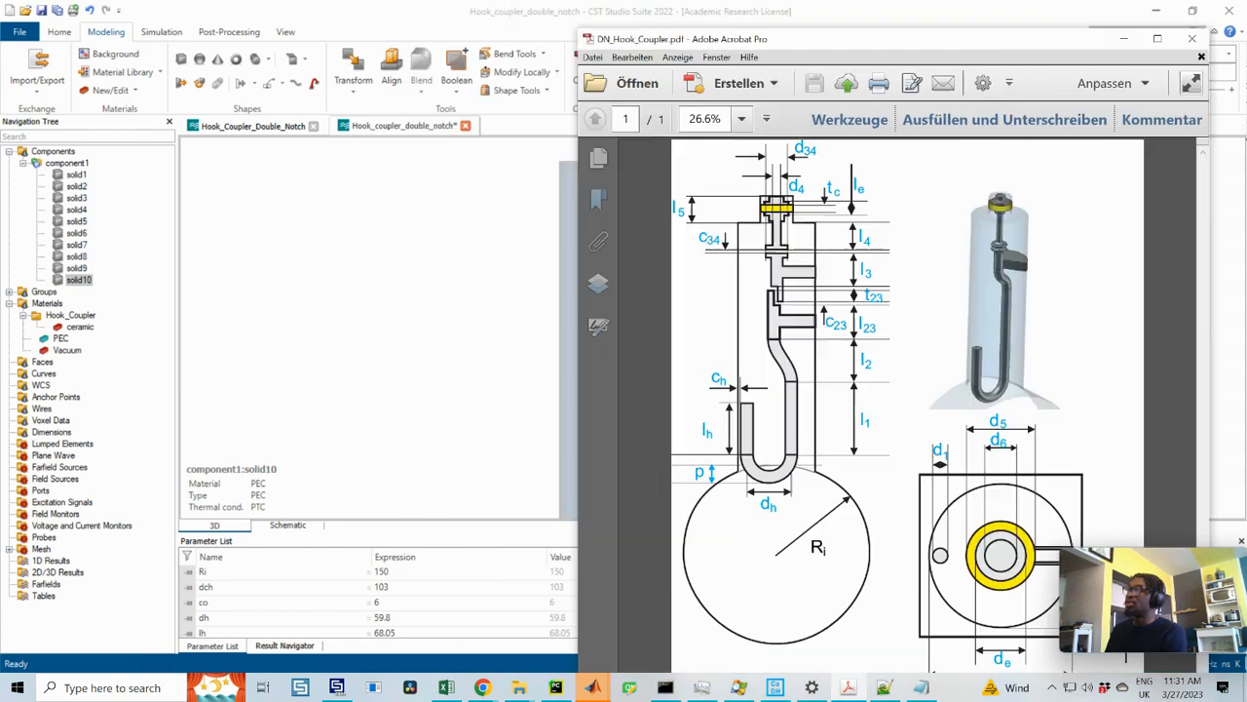
pyautogui.moveTo(723, 22)
pyautogui.mouseDown()
pyautogui.moveTo(888, 40)
pyautogui.moveTo(555, 51)
pyautogui.mouseUp()
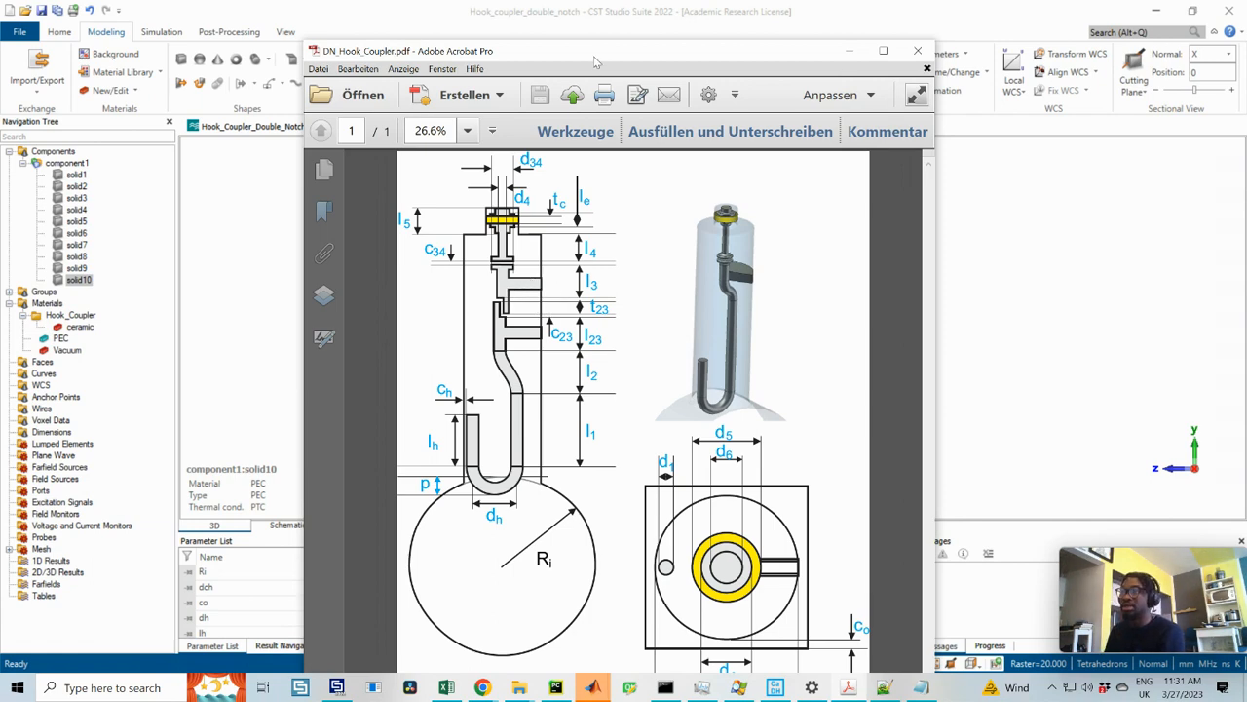
pyautogui.moveTo(596, 56); pyautogui.dragTo(1246, 57)
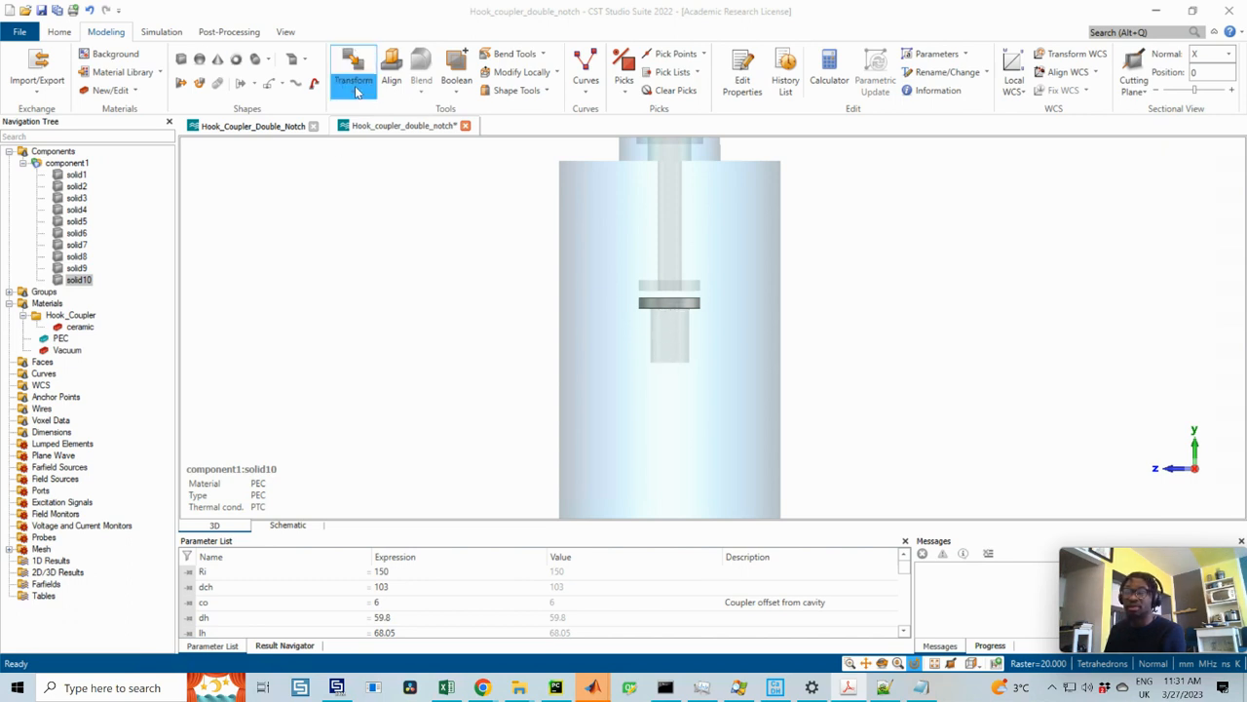
pyautogui.click(238, 58)
pyautogui.press('Escape')
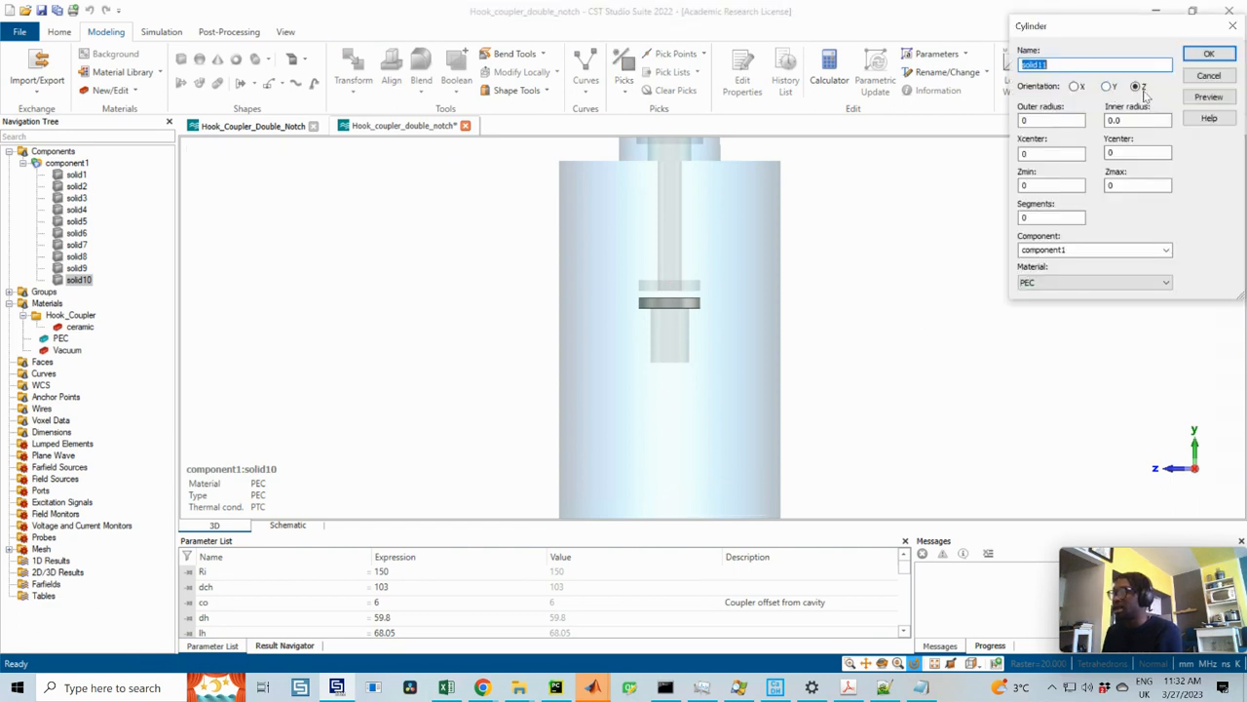
pyautogui.doubleClick(1044, 118)
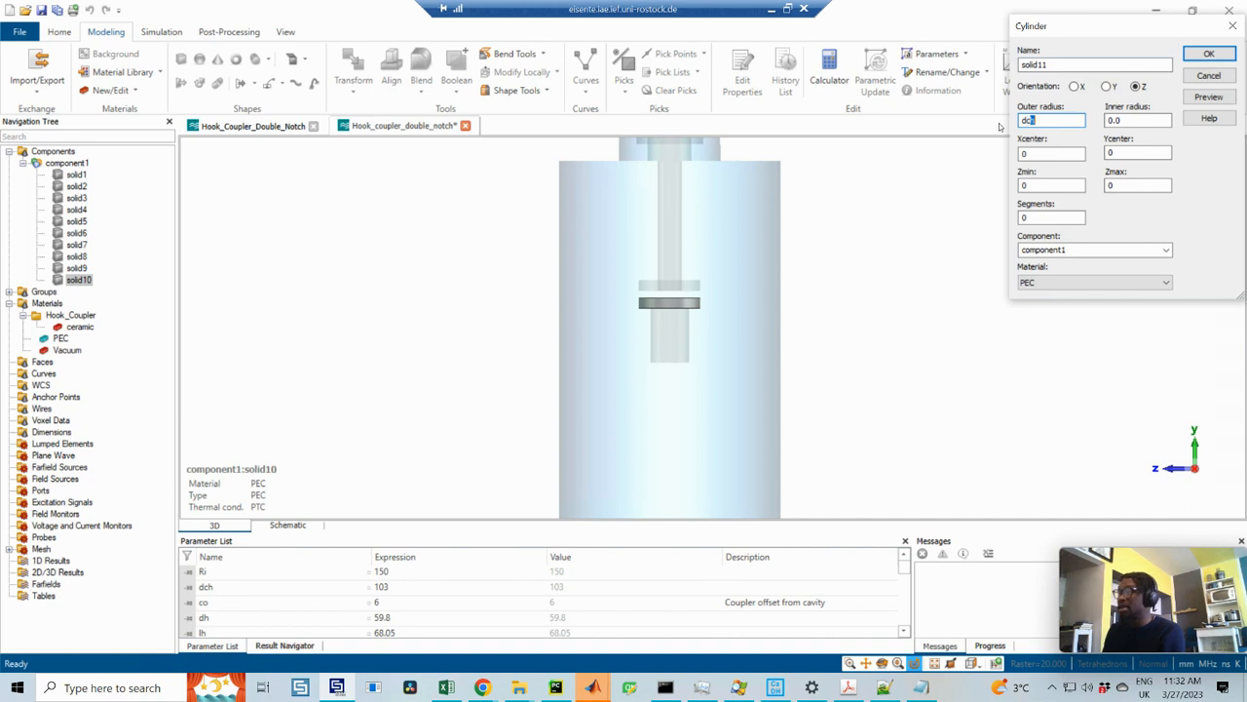
pyautogui.press('BackSpace')
pyautogui.press('BackSpace')
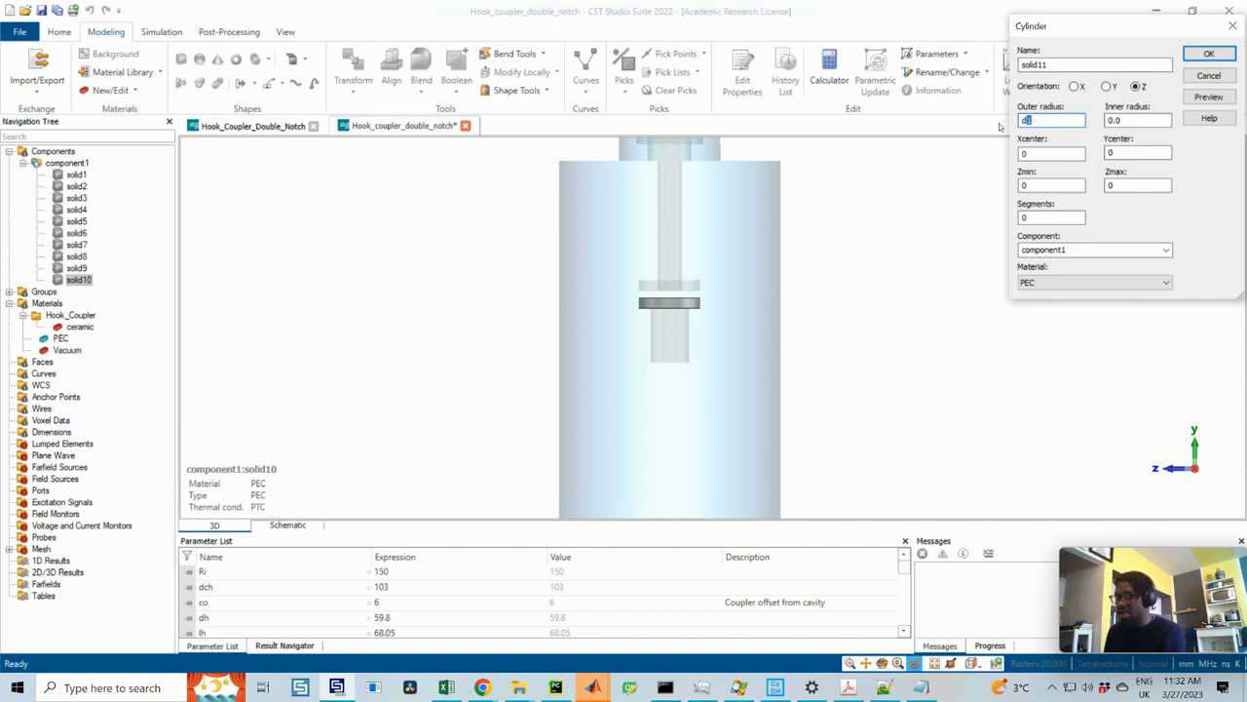
pyautogui.click(1126, 153)
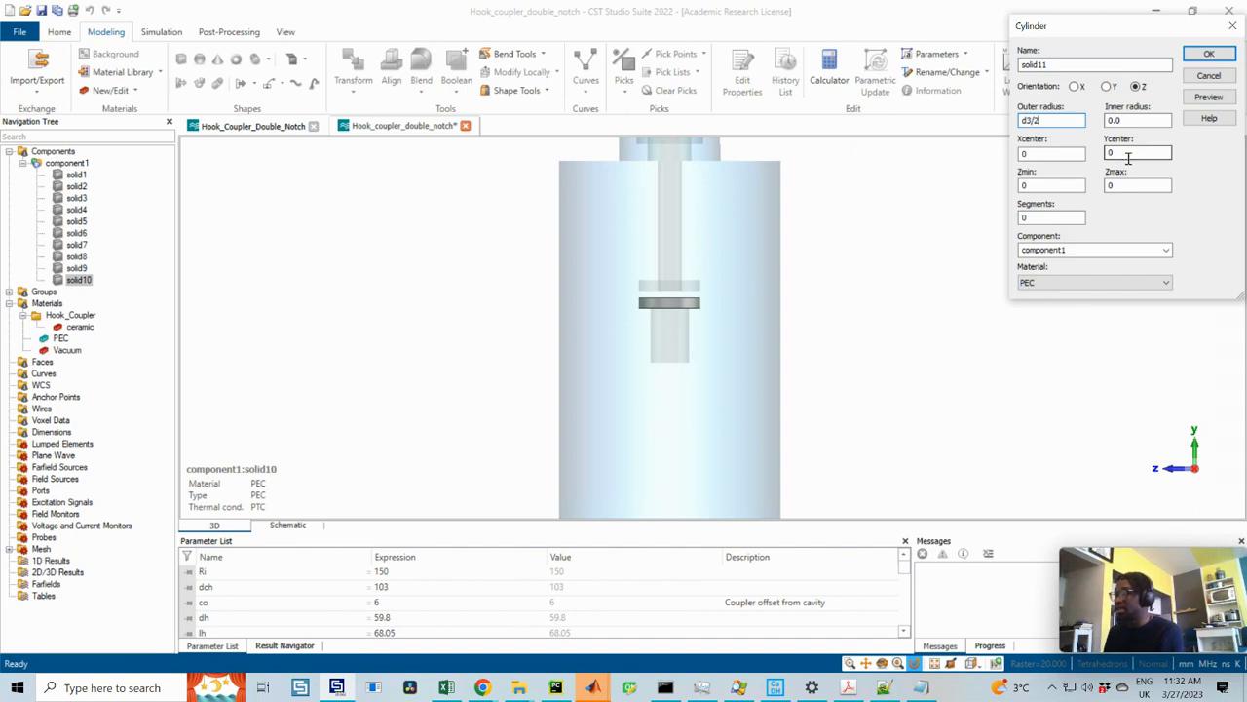
pyautogui.doubleClick(1128, 185)
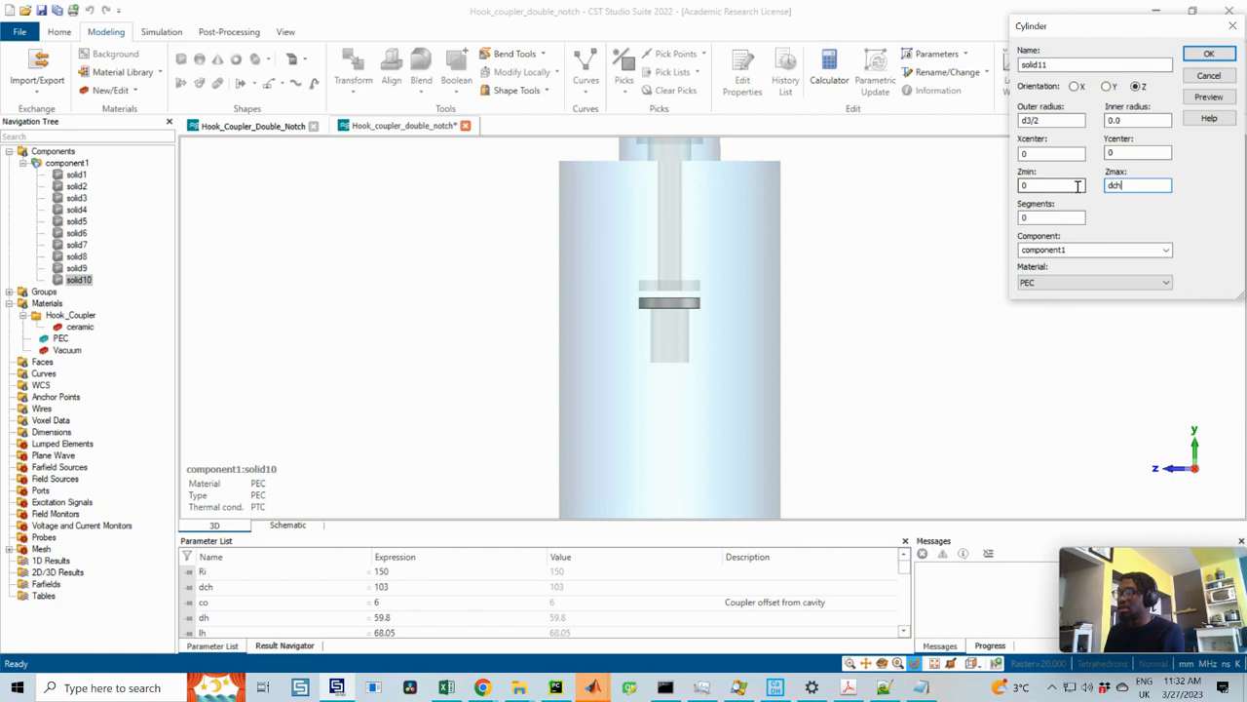
pyautogui.write('dch/2')
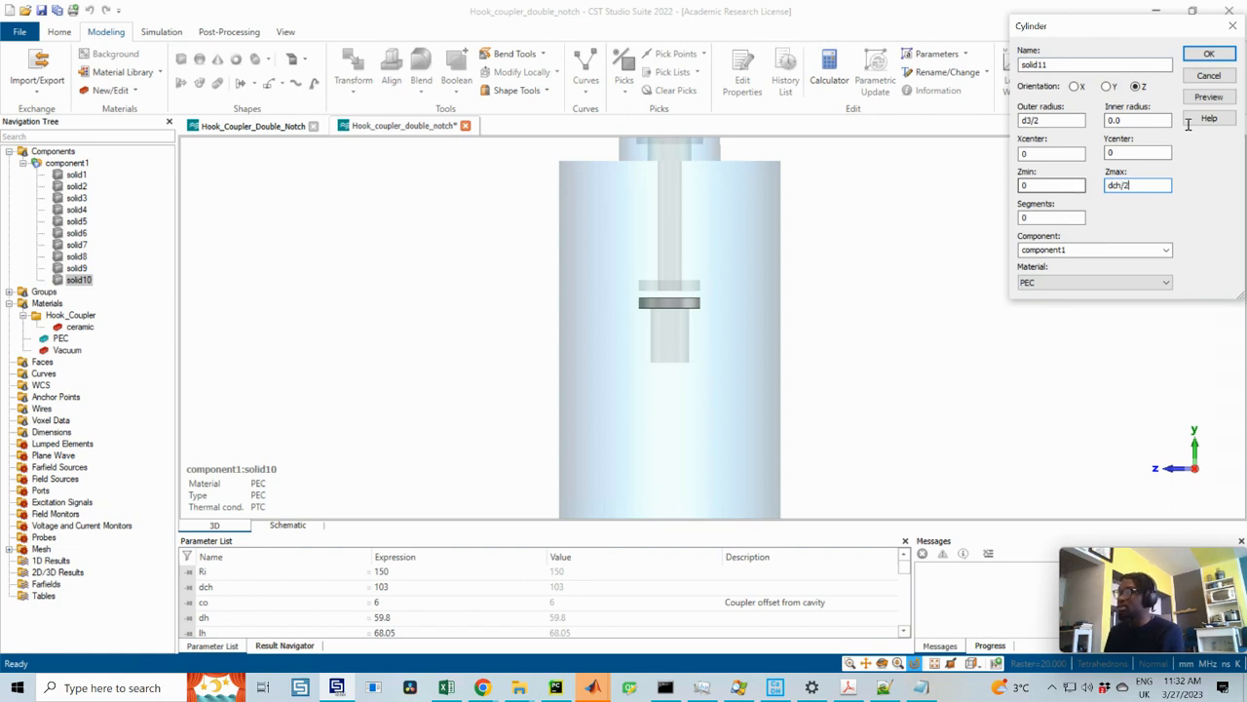
pyautogui.click(1203, 101)
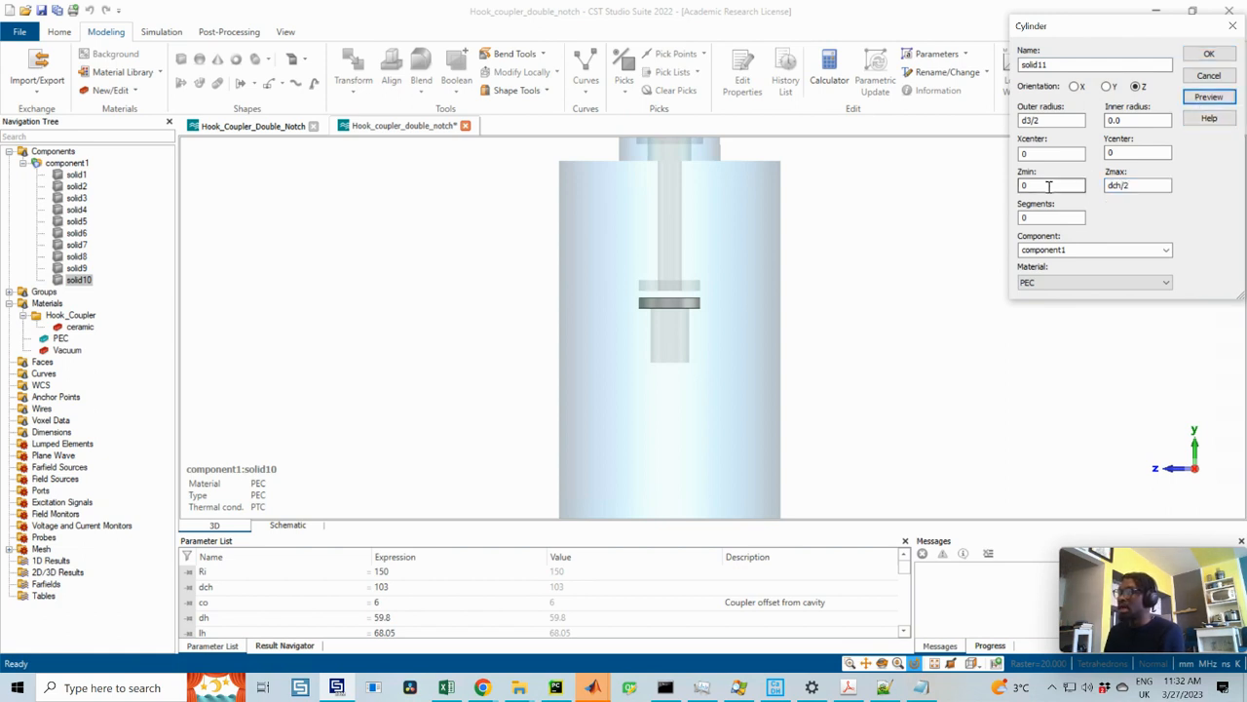
# - Paste the height expression into the cylinder's Ycenter, make it end in t23+c23+l3/2, and preview the side stub
pyautogui.click(1128, 152)
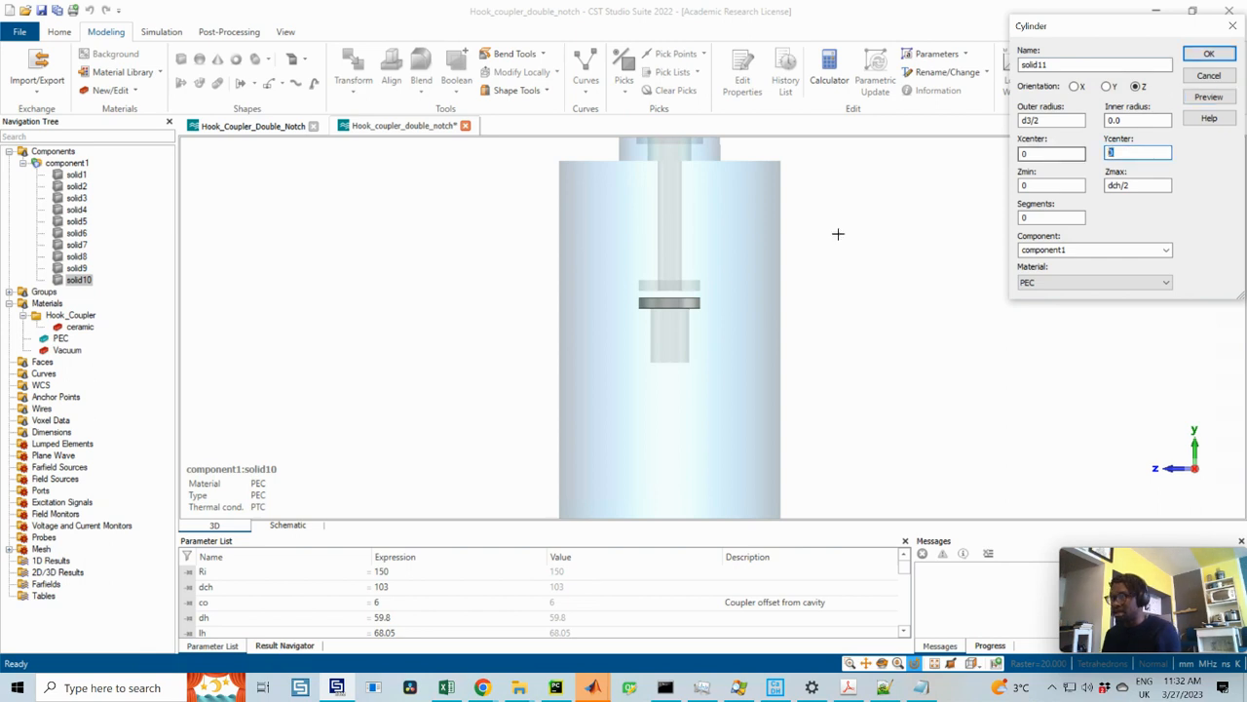
pyautogui.hotkey('ctrl', 'v')
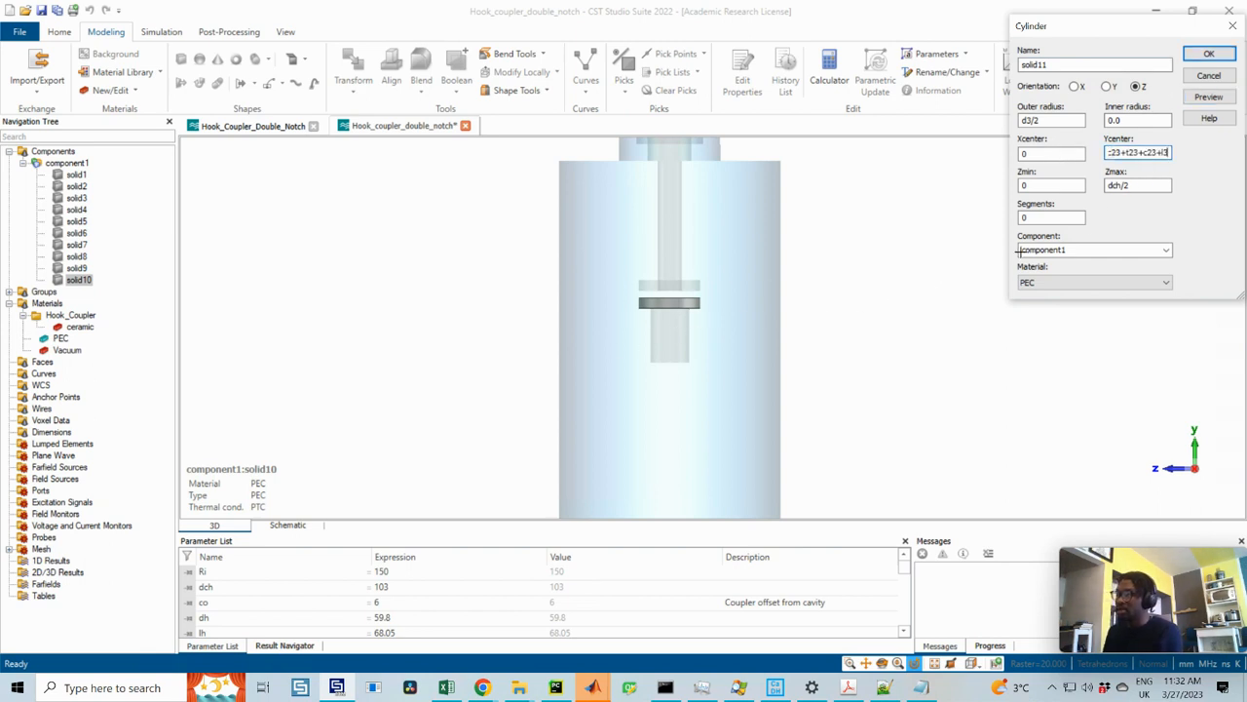
pyautogui.write('/2')
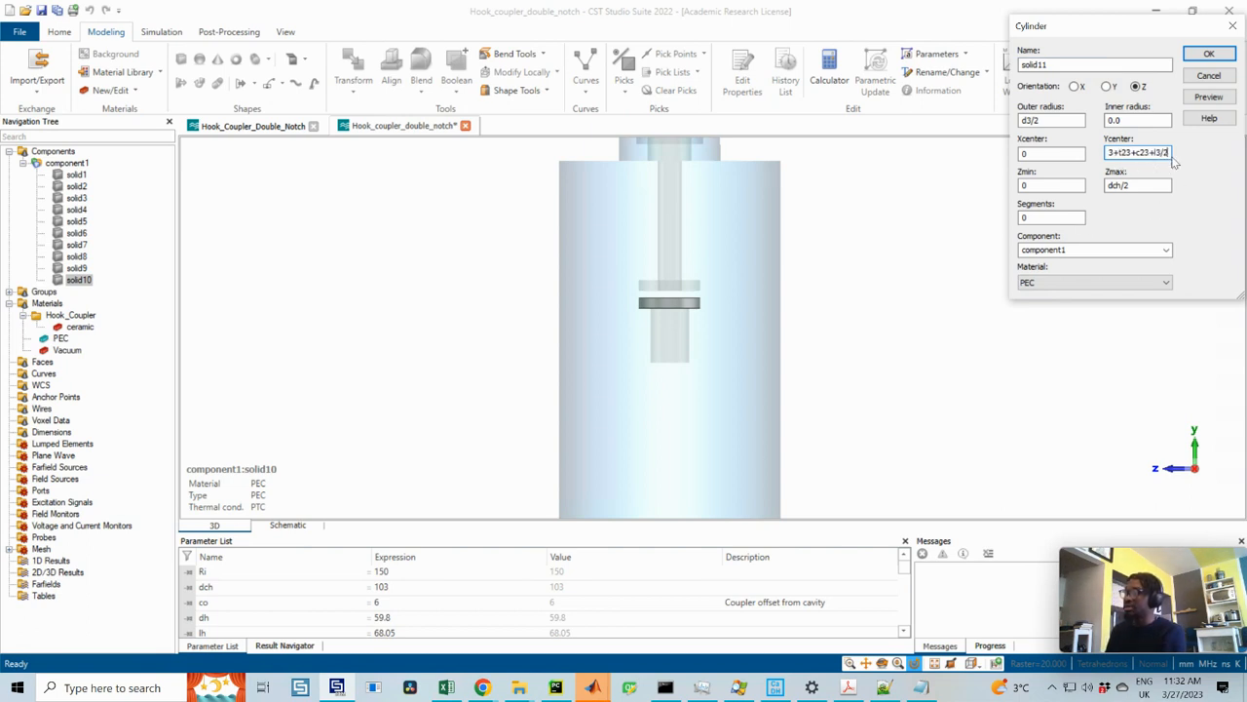
pyautogui.click(1208, 96)
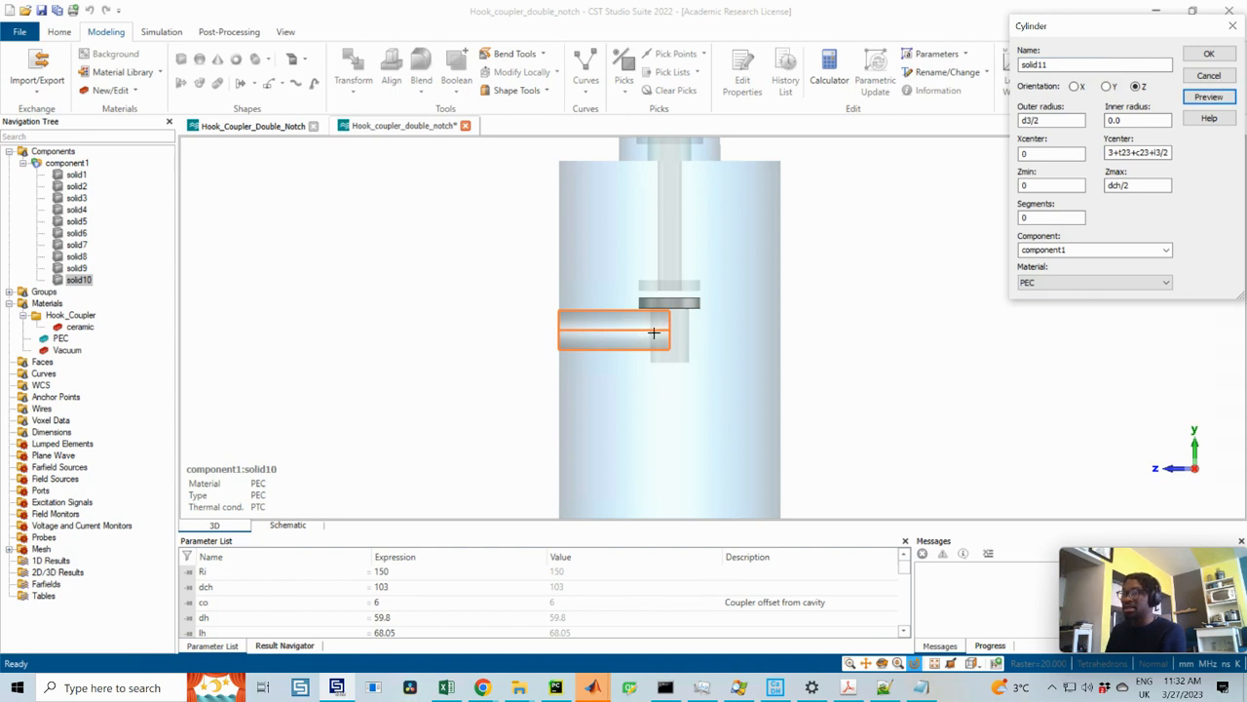
# - Reverse the side stub's direction by setting Zmax to -dch/2, preview and create the cylinder, and select it
pyautogui.click(1110, 185)
pyautogui.write('-')
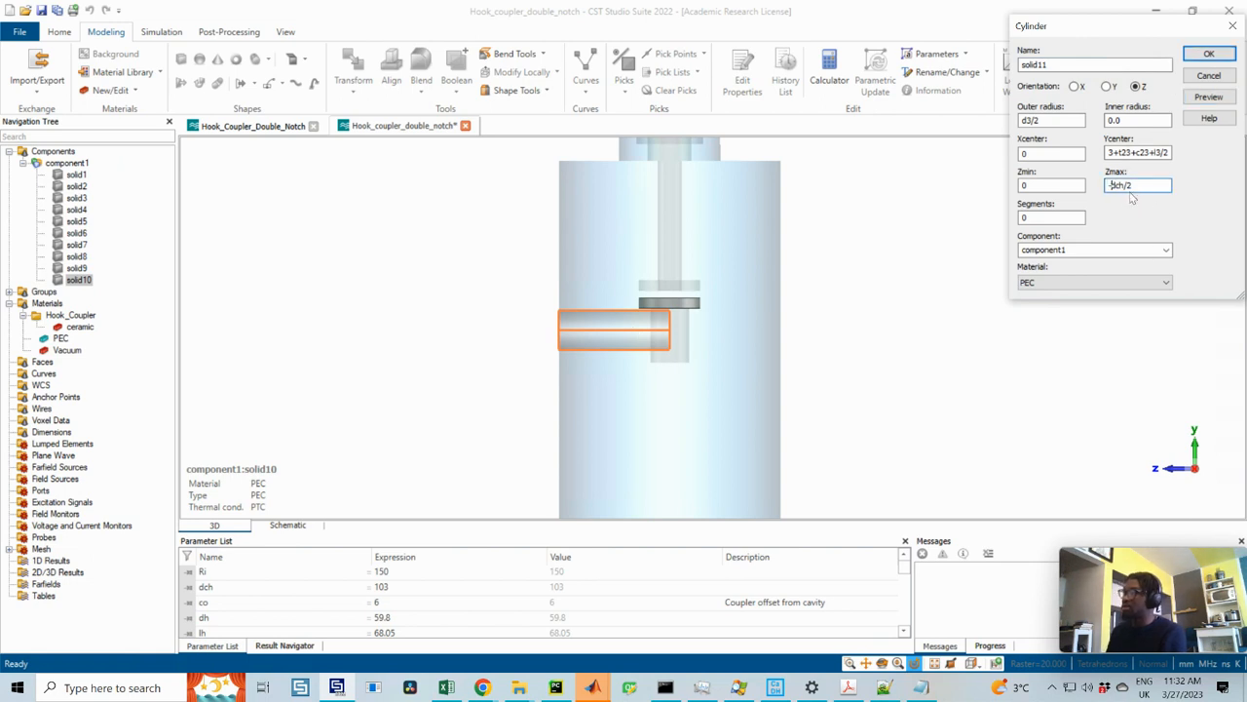
pyautogui.click(1209, 96)
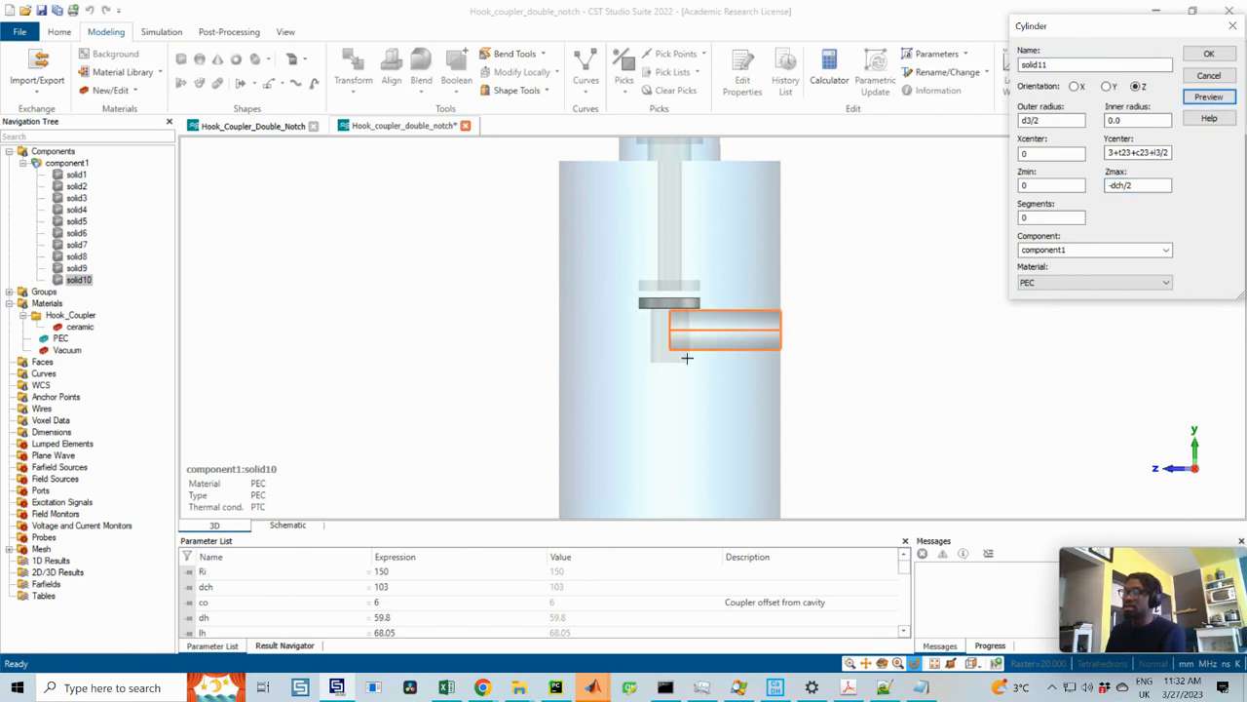
pyautogui.scroll(-1, 691, 339)
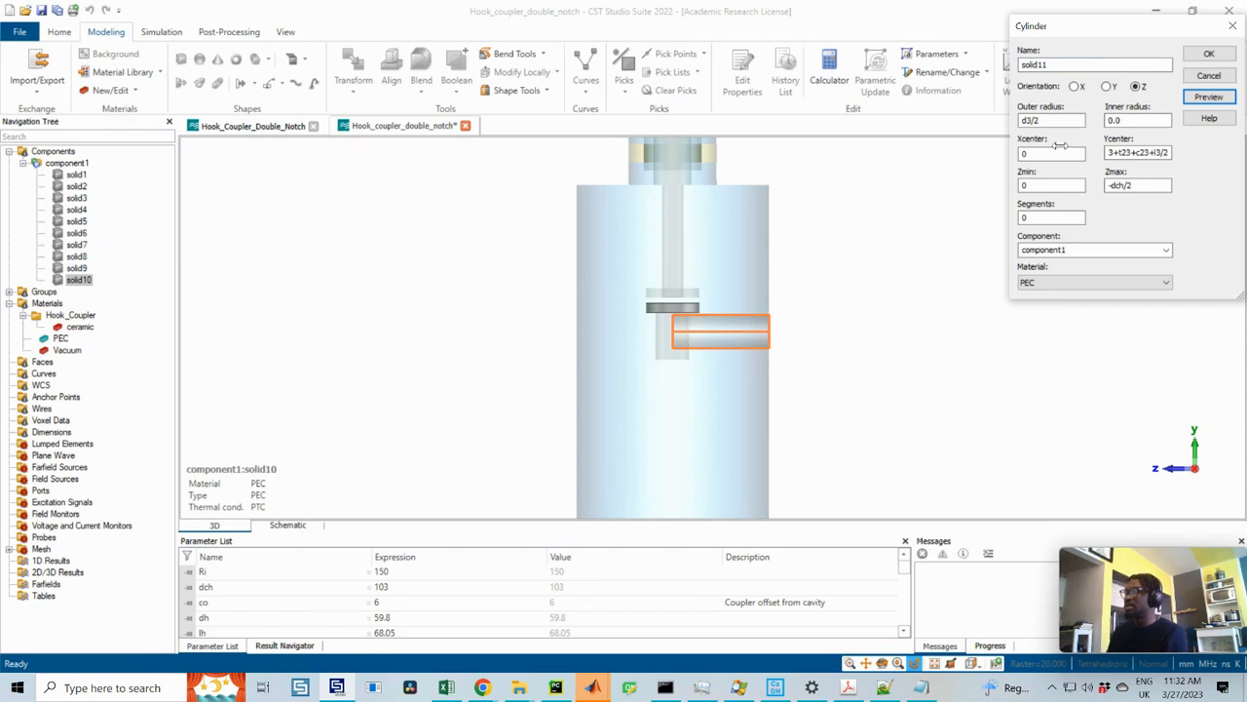
pyautogui.click(1208, 55)
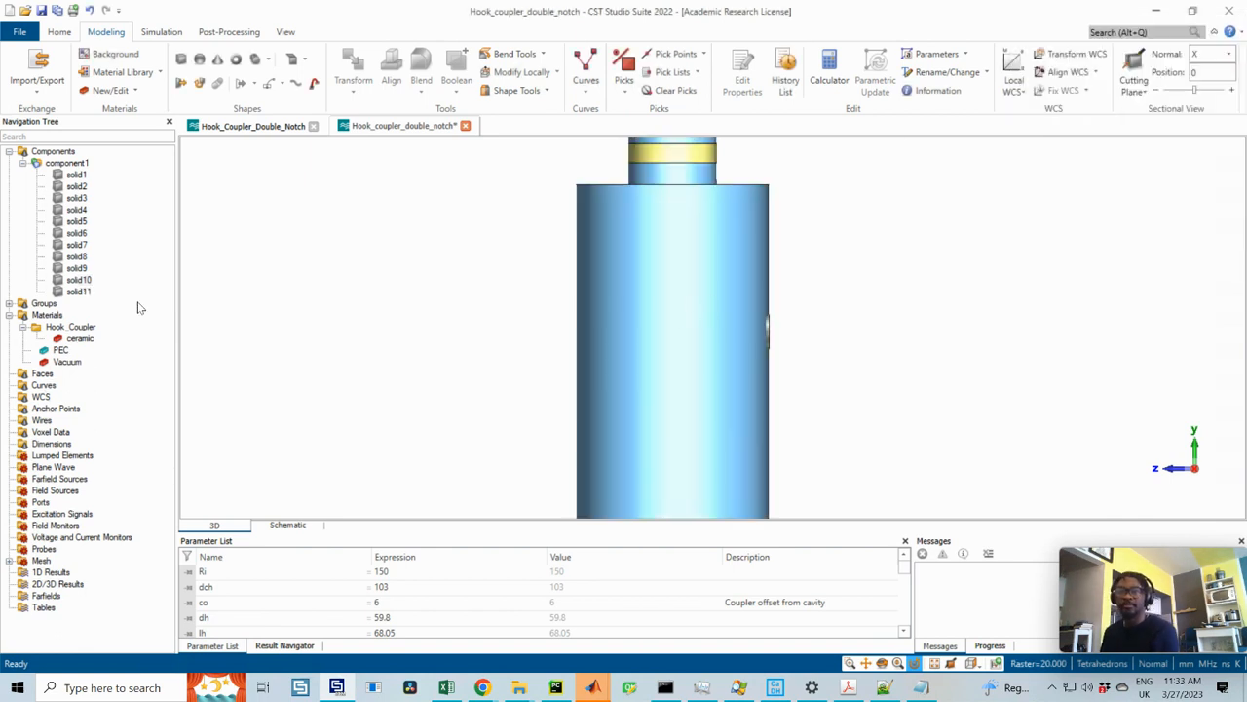
pyautogui.click(74, 292)
pyautogui.scroll(-3, 795, 339)
pyautogui.moveTo(725, 351); pyautogui.dragTo(724, 251, button='middle')
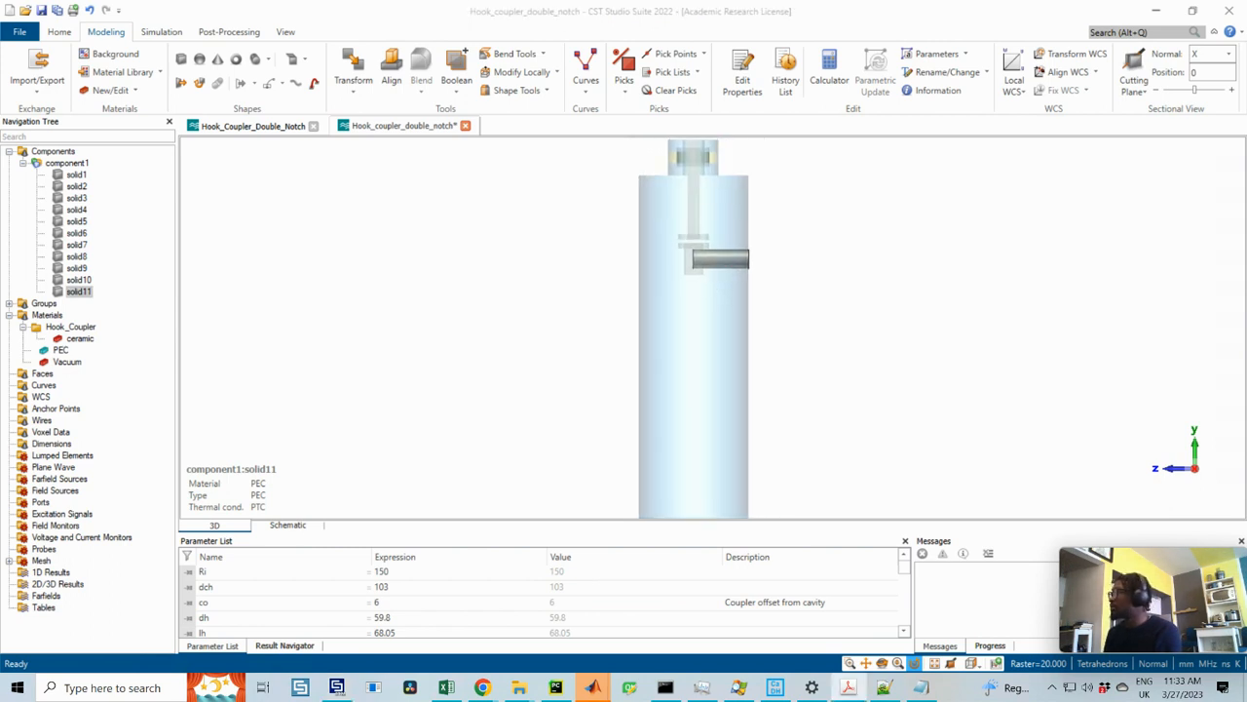
# - Check the notch region in the PDF drawing, and start a Y-oriented PEC cylinder with outer radius d3 and the pasted height expression as Ymax
pyautogui.moveTo(1163, 84); pyautogui.dragTo(647, 27)
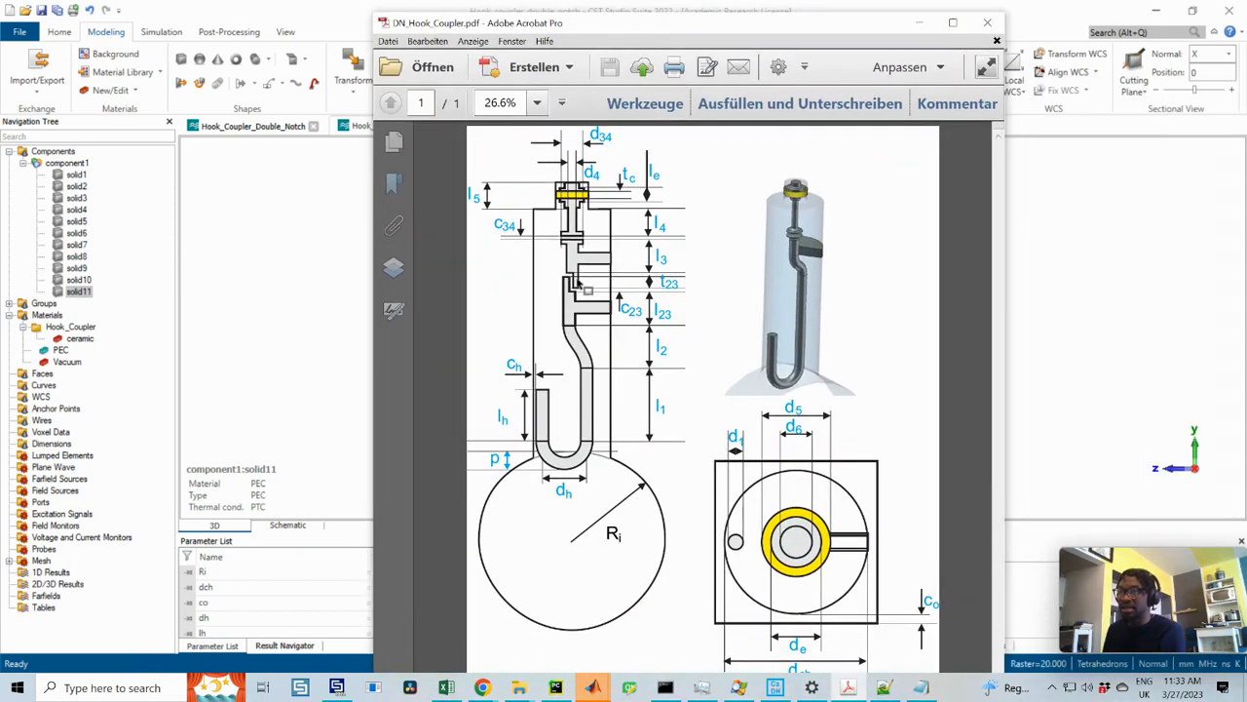
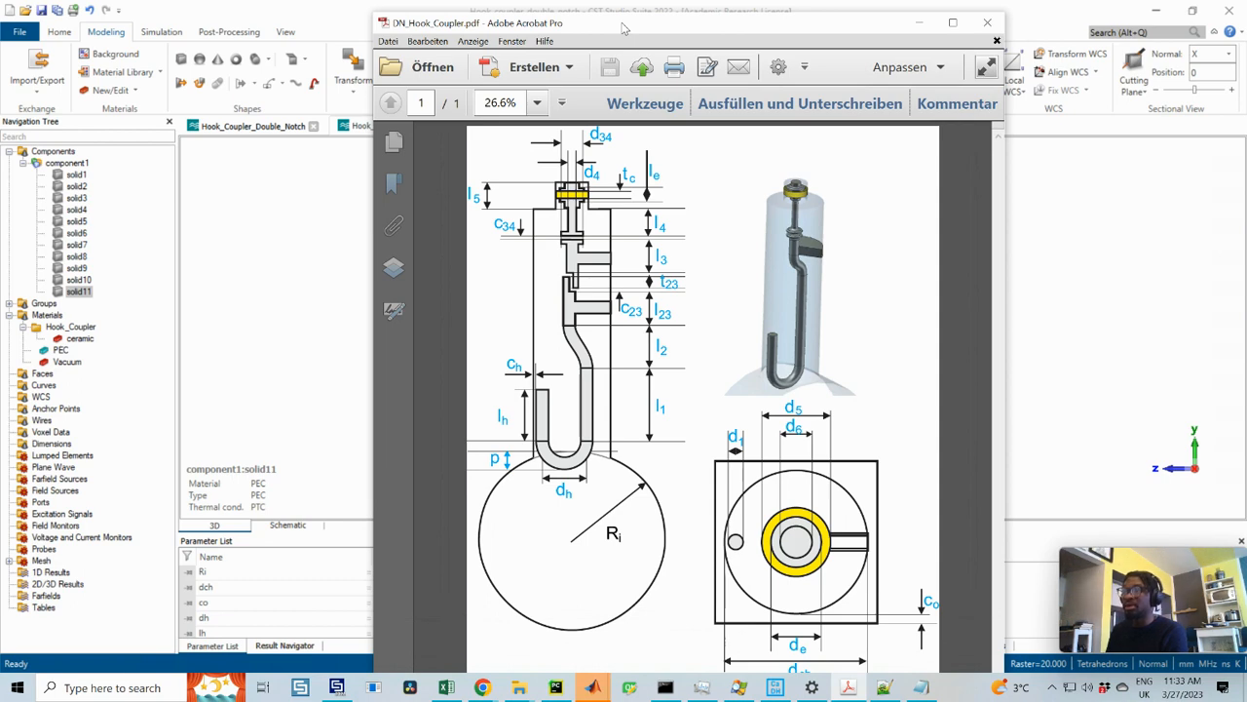
pyautogui.moveTo(621, 22); pyautogui.dragTo(1246, 39)
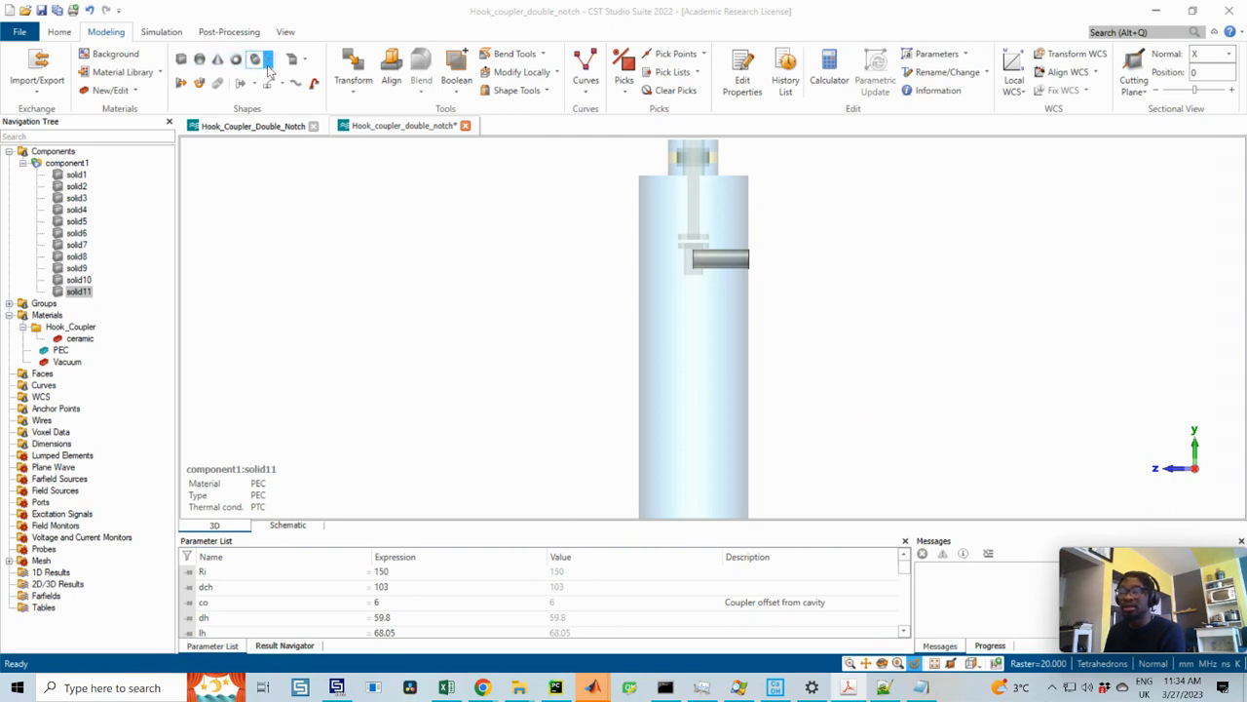
pyautogui.click(269, 61)
pyautogui.click(276, 91)
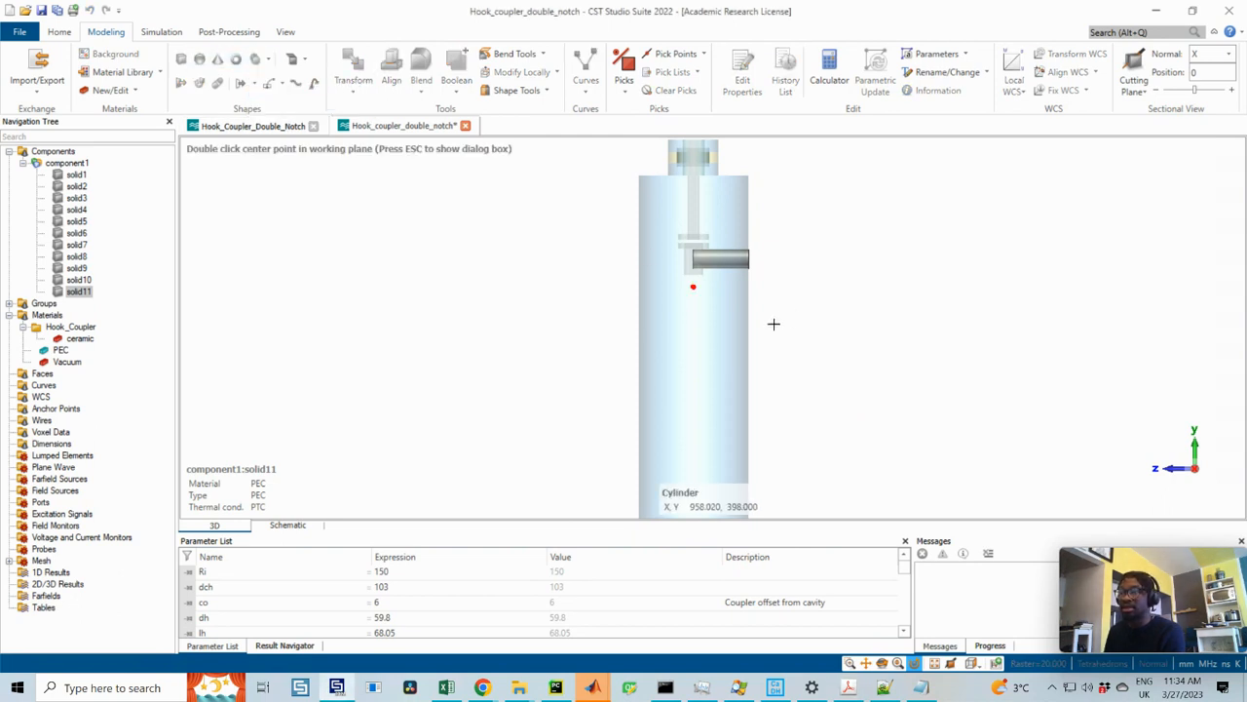
pyautogui.press('Escape')
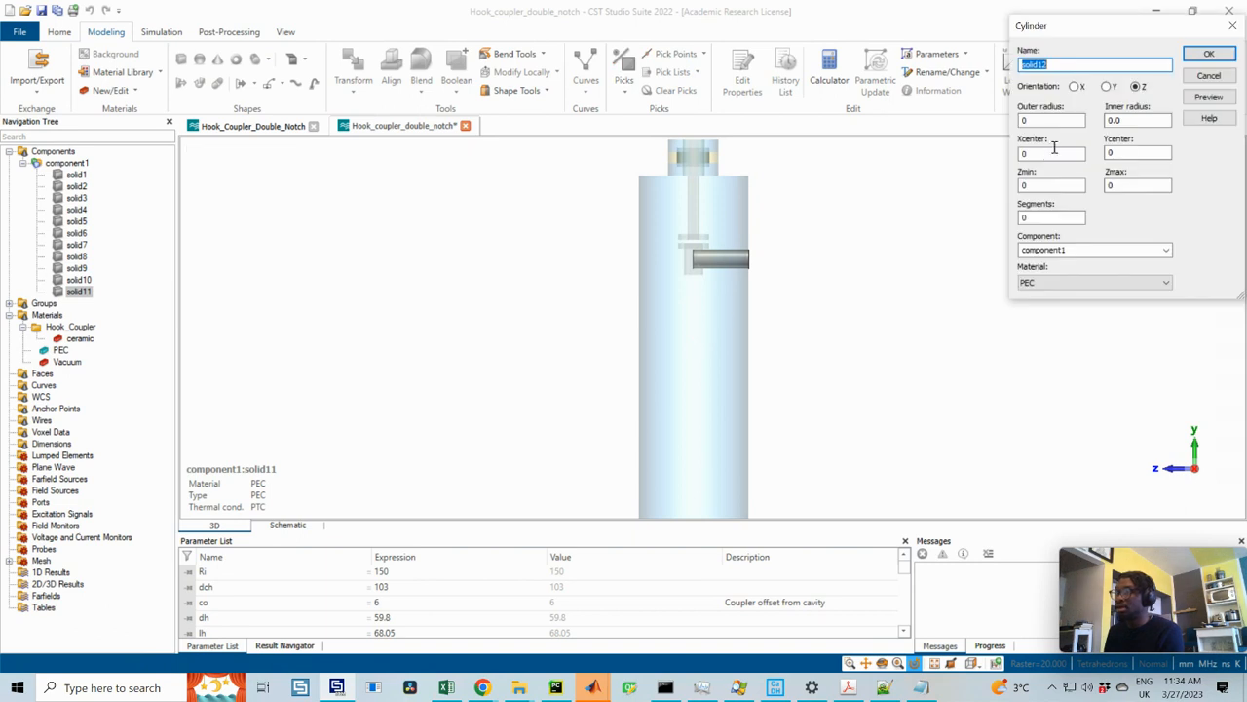
pyautogui.click(1106, 87)
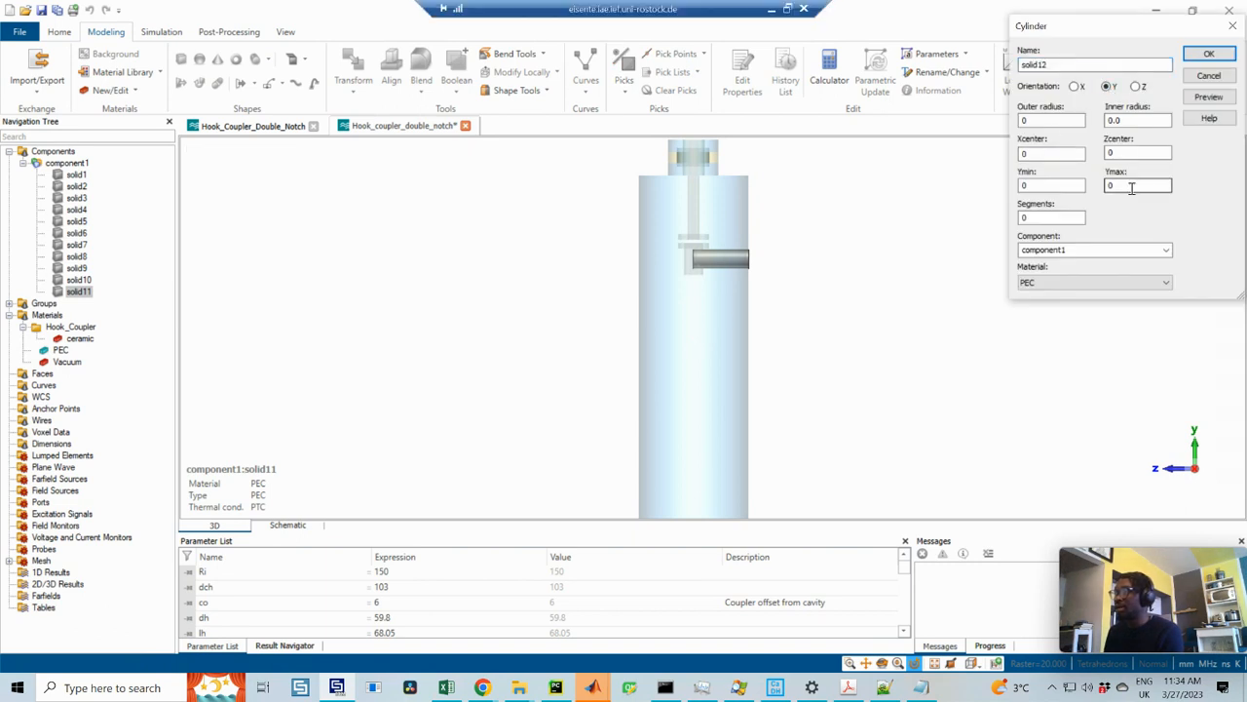
pyautogui.moveTo(1130, 186); pyautogui.dragTo(1075, 186)
pyautogui.hotkey('ctrl', 'v')
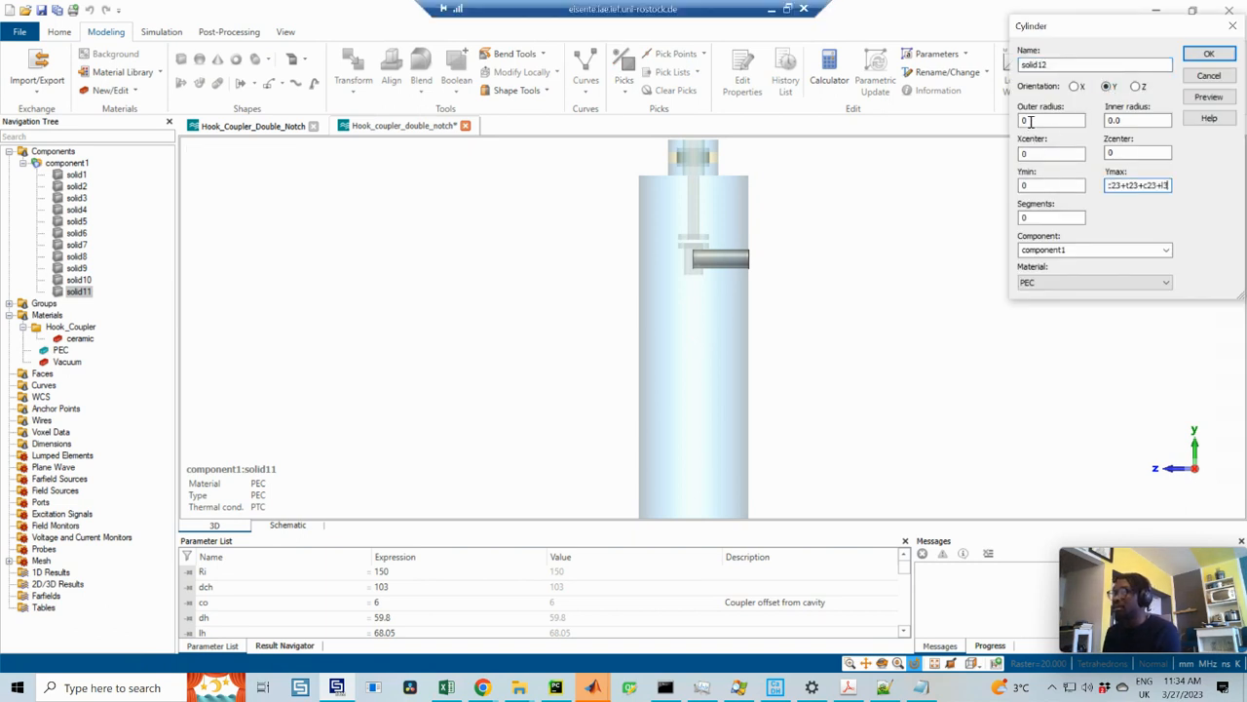
pyautogui.moveTo(1048, 120); pyautogui.dragTo(1022, 121)
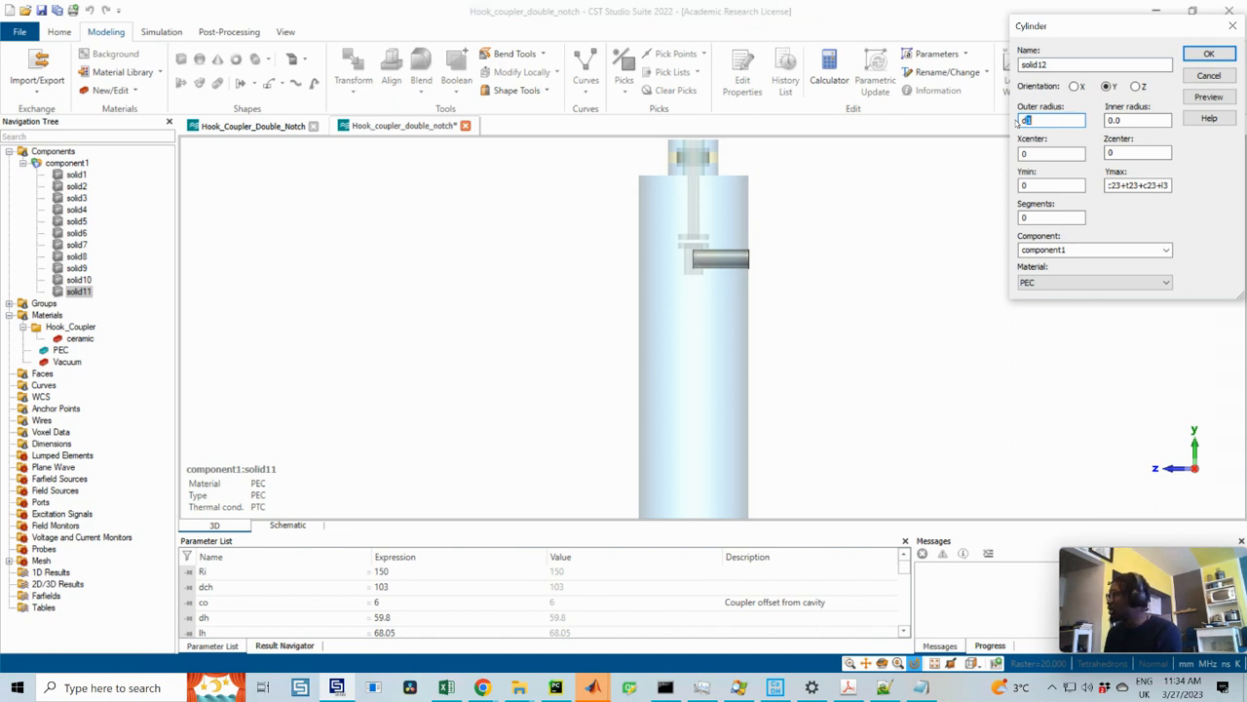
pyautogui.write('d3')
pyautogui.click(1142, 153)
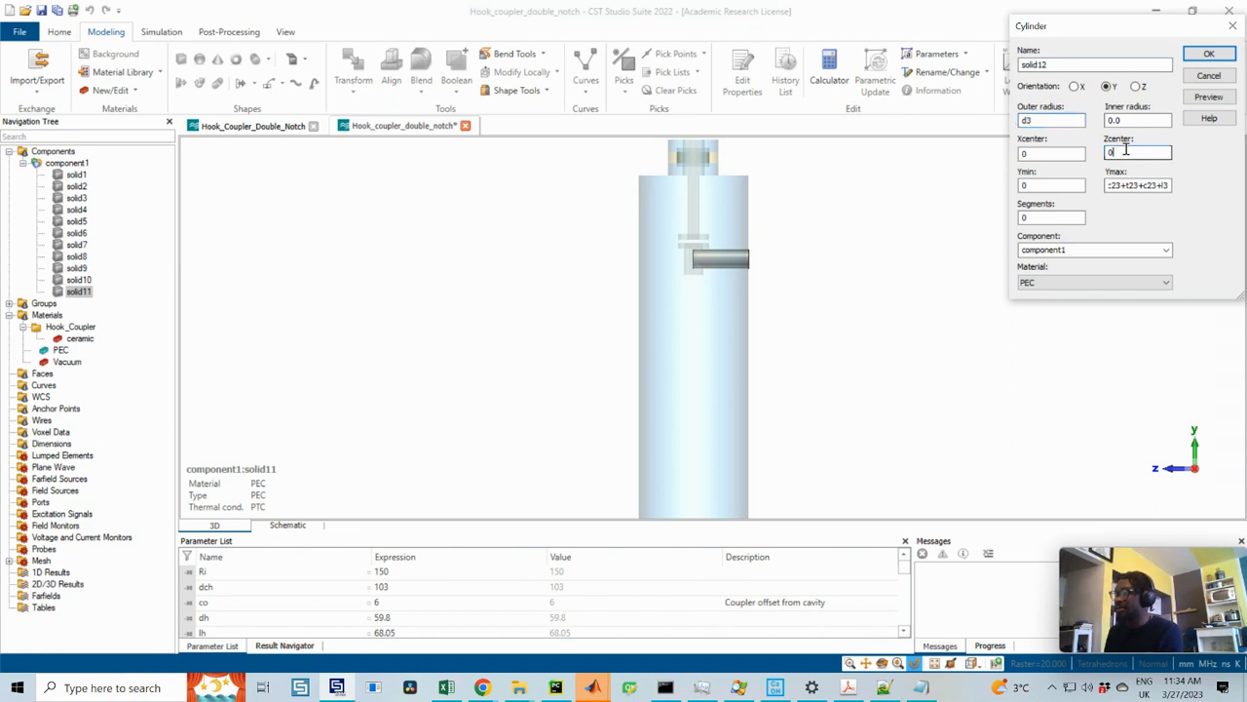
# - Paste the height expression into Ymin, trim Ymax to end at c23+t23+c23 and Ymin at l1+l2+l23+c23, and preview the cylinder
pyautogui.moveTo(1043, 185); pyautogui.dragTo(990, 184)
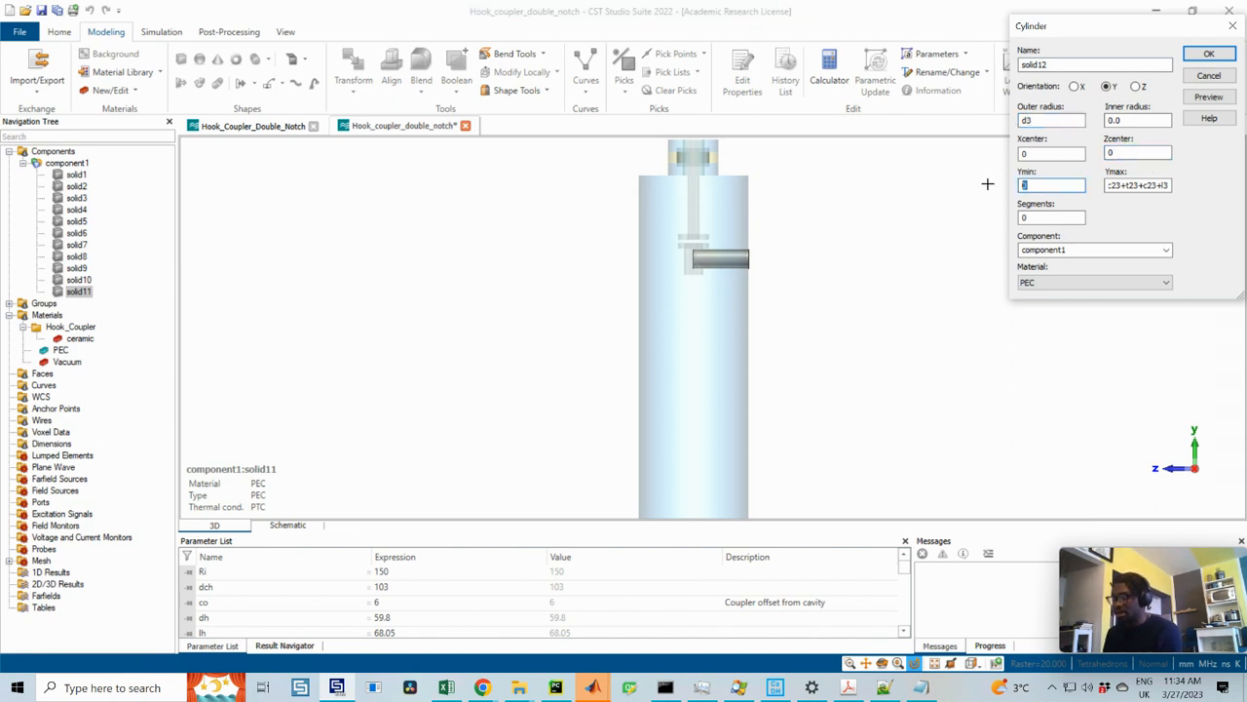
pyautogui.write('23+t23+c23+l3')
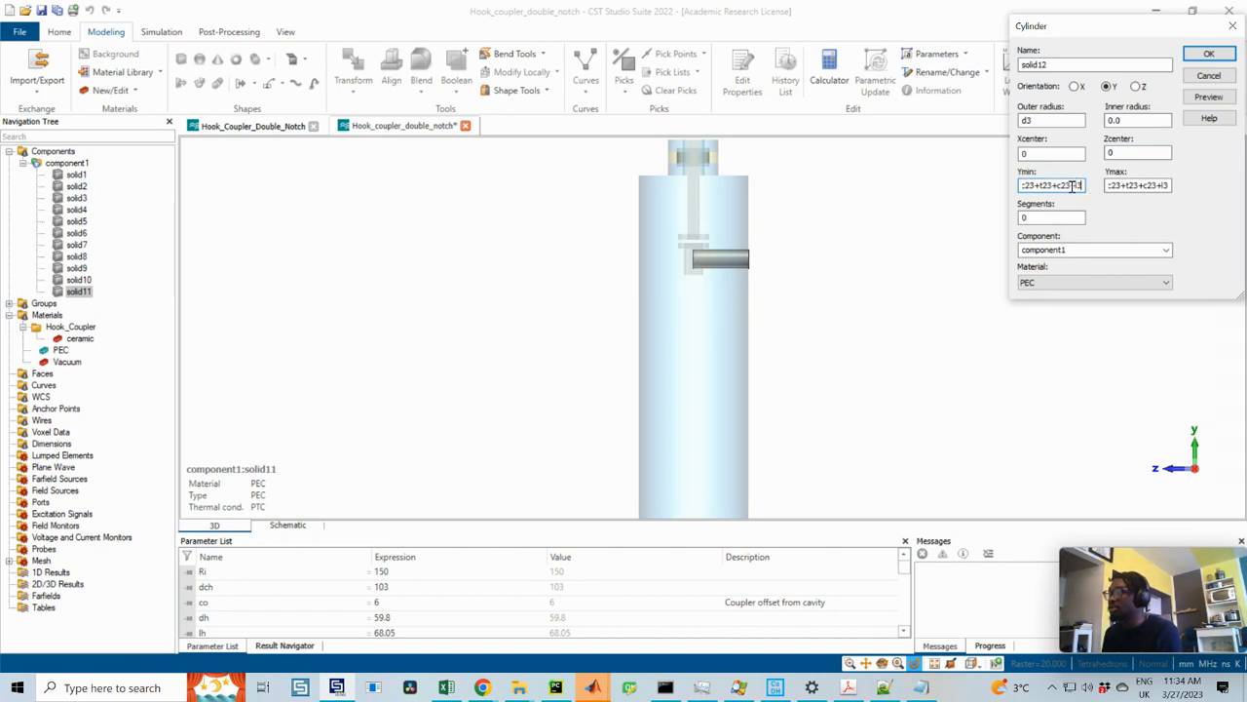
pyautogui.moveTo(1158, 185); pyautogui.dragTo(1200, 184)
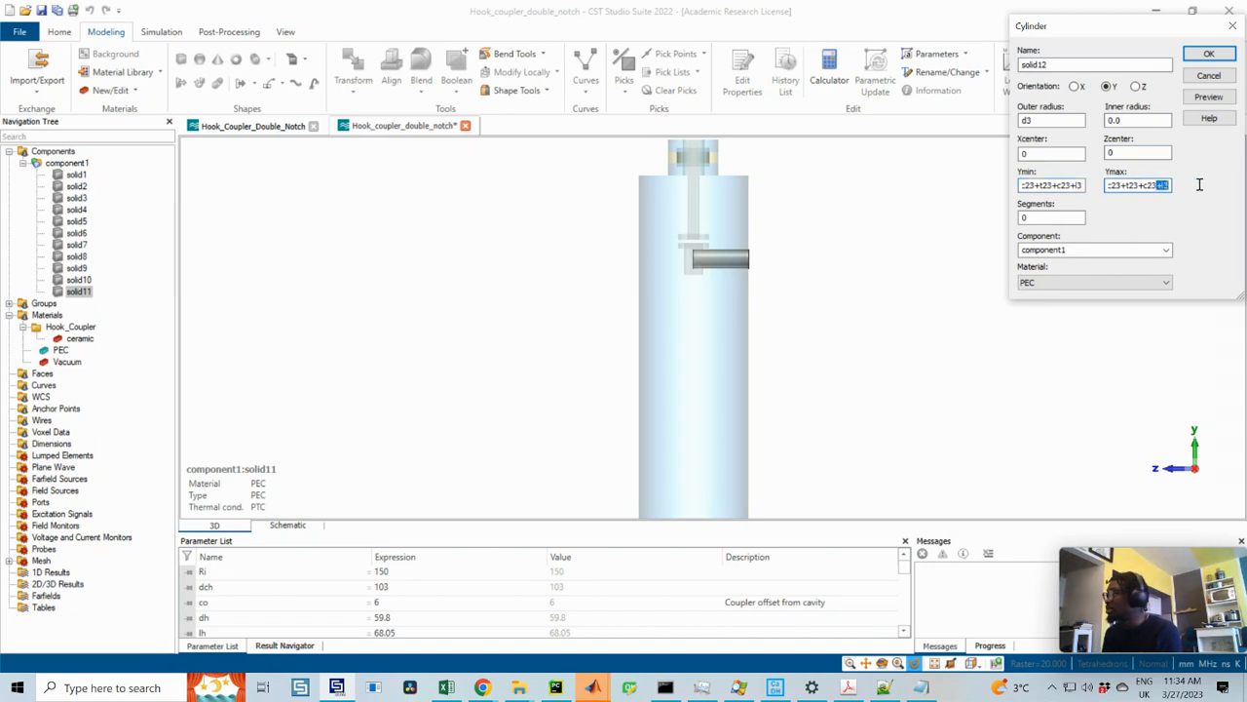
pyautogui.press('BackSpace')
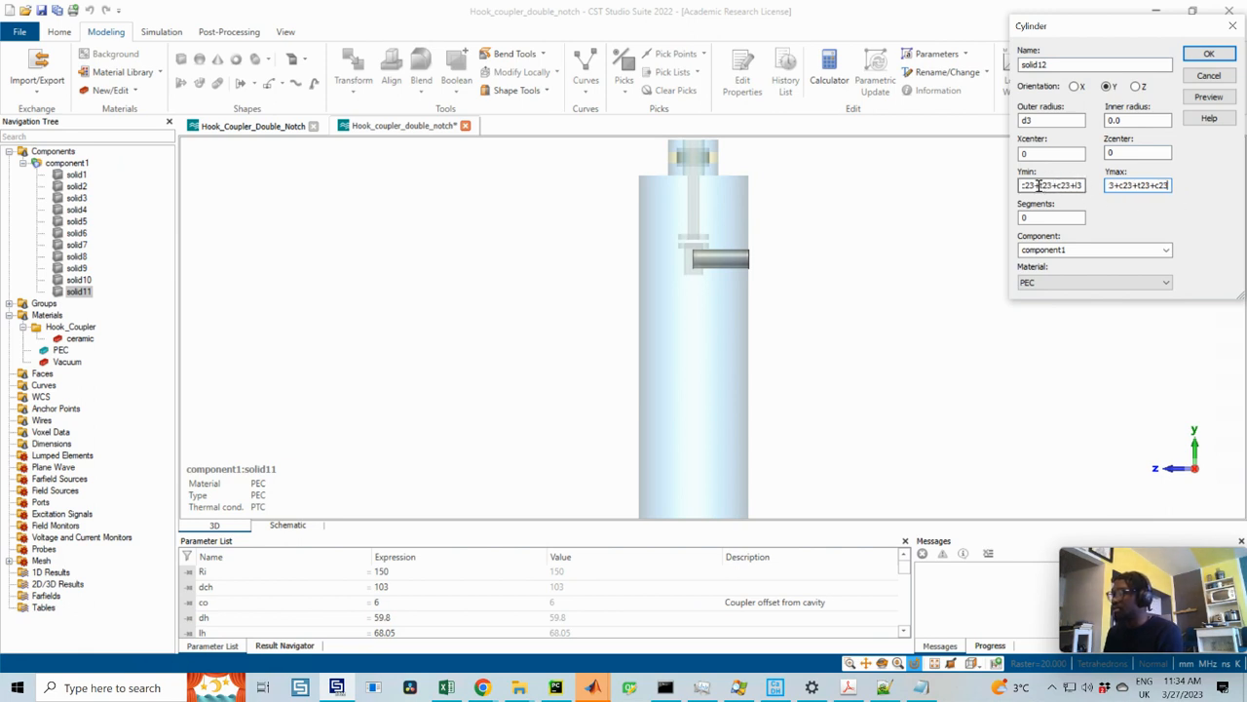
pyautogui.moveTo(1039, 185); pyautogui.dragTo(1083, 185)
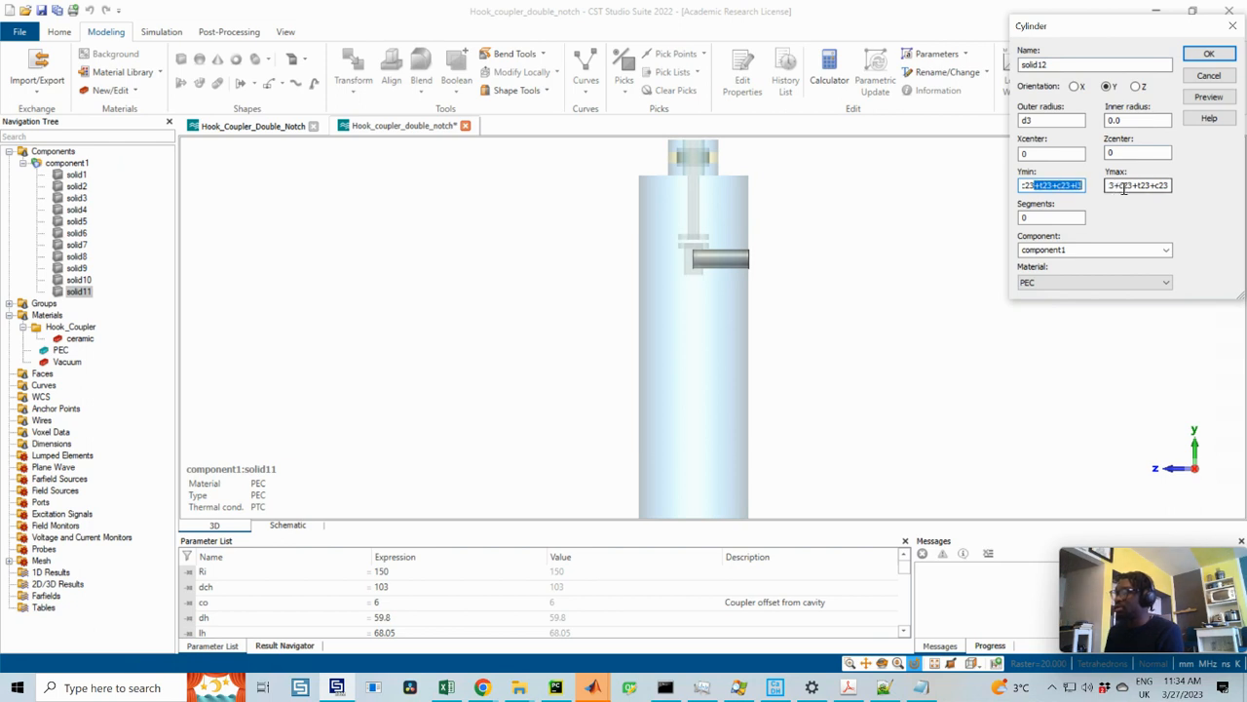
pyautogui.press('BackSpace')
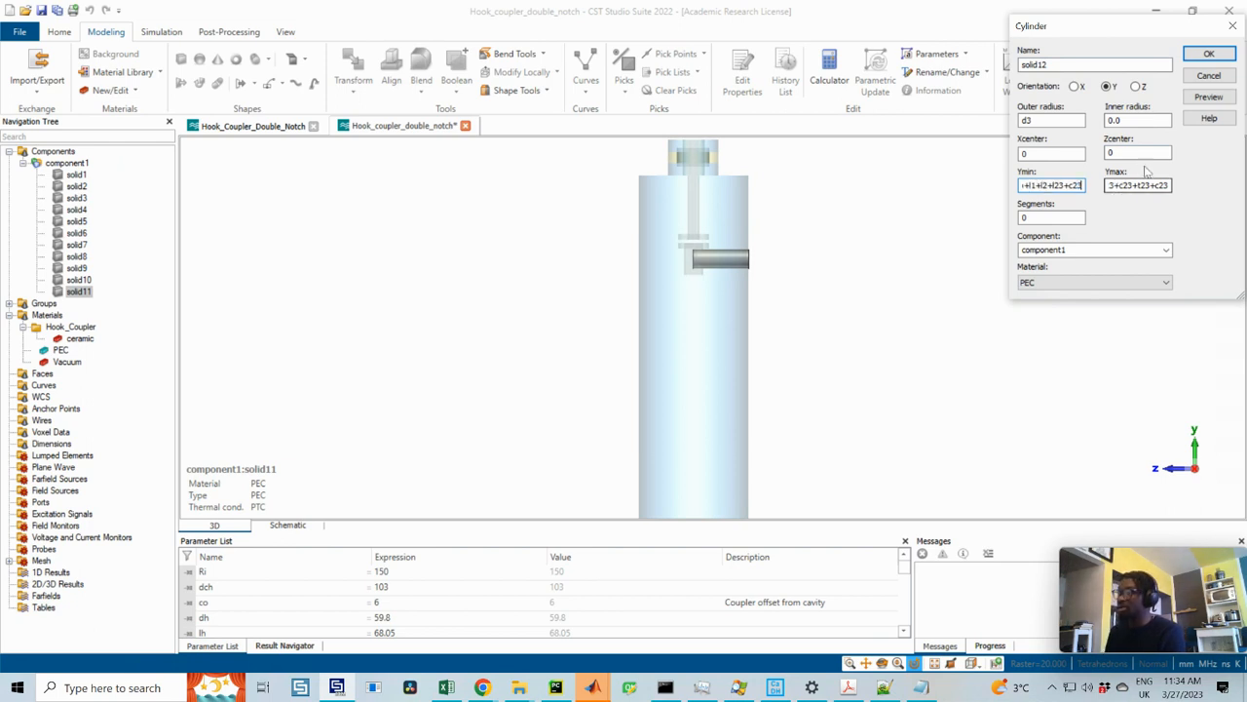
pyautogui.click(1208, 99)
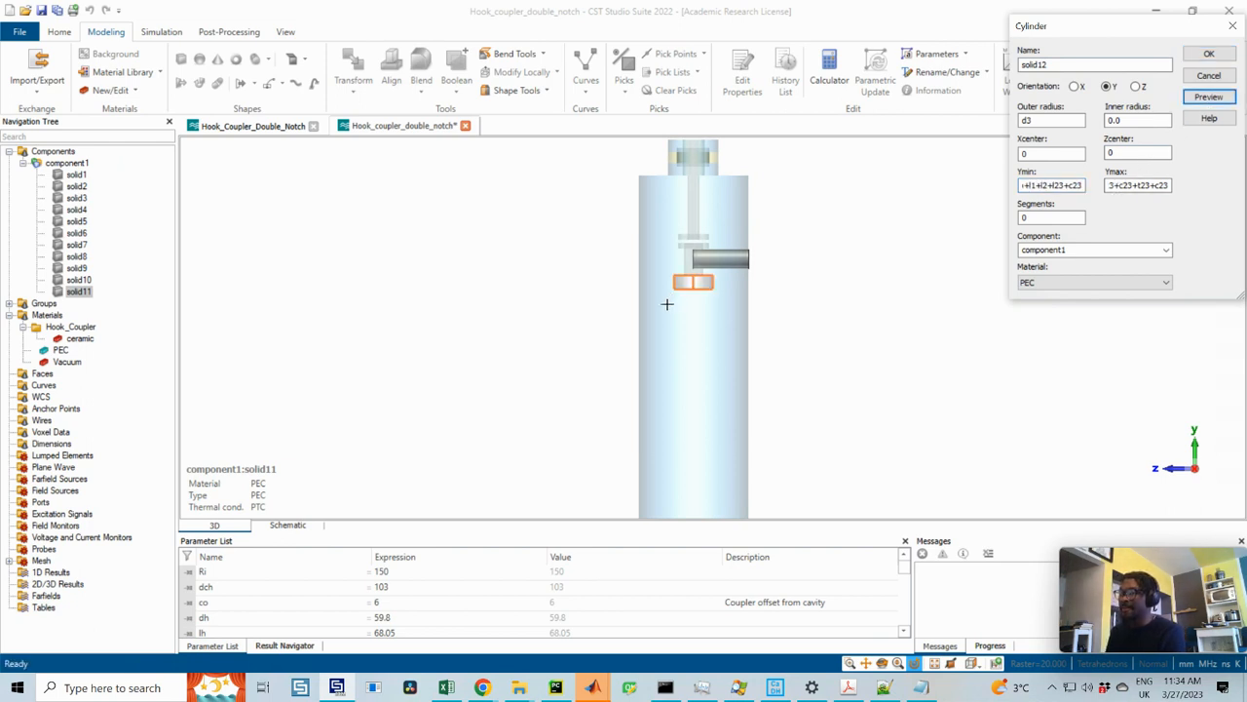
# - Set the notch cylinder's outer radius to d3/2, preview and create it, and select the new solid
pyautogui.click(1037, 119)
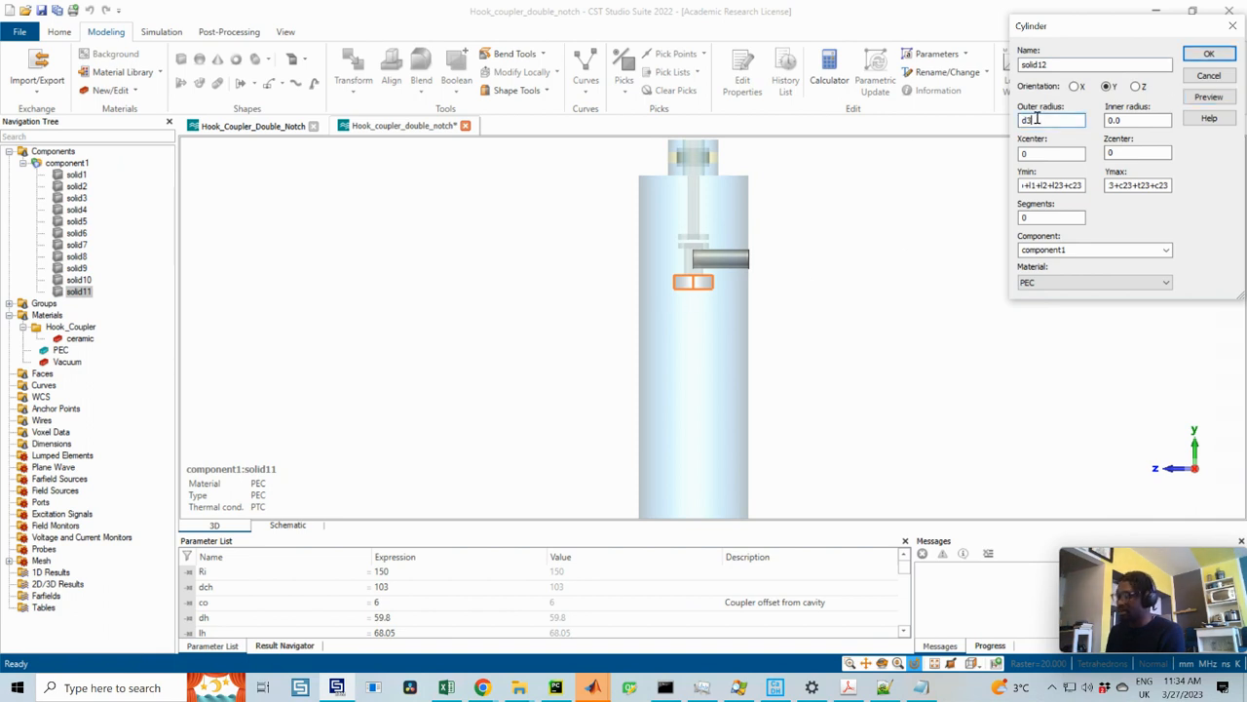
pyautogui.write('/2')
pyautogui.click(1208, 97)
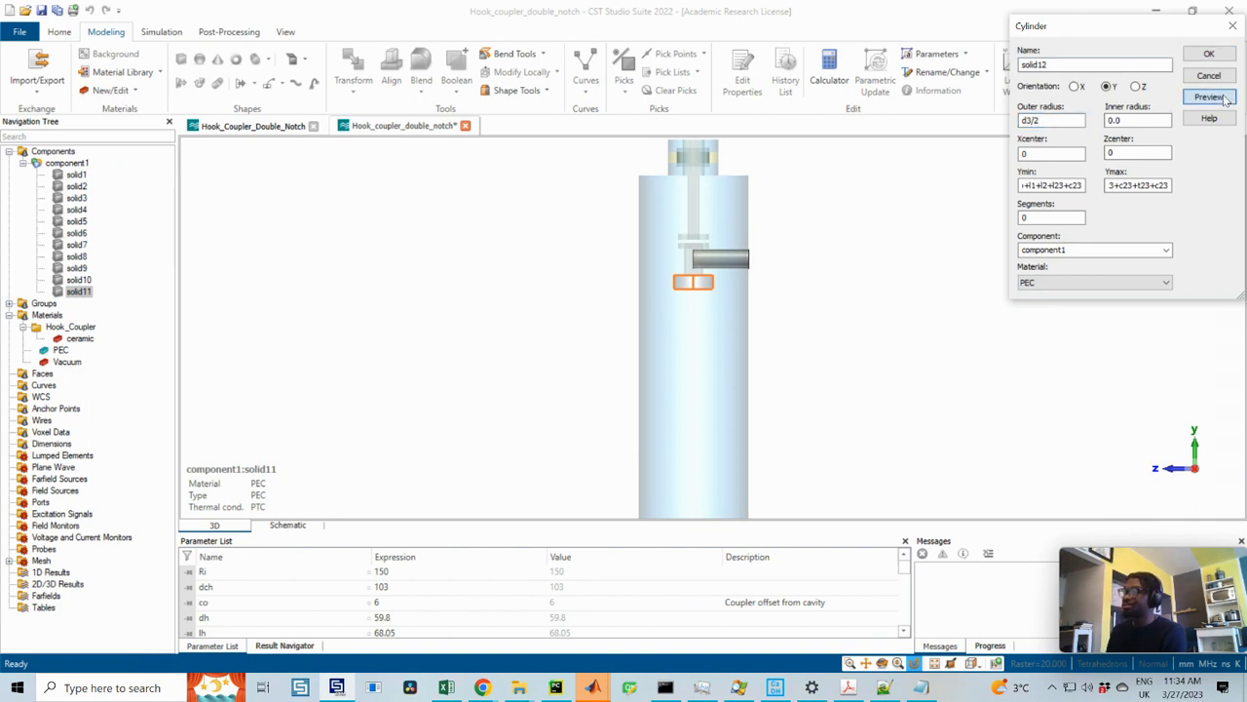
pyautogui.scroll(3, 686, 273)
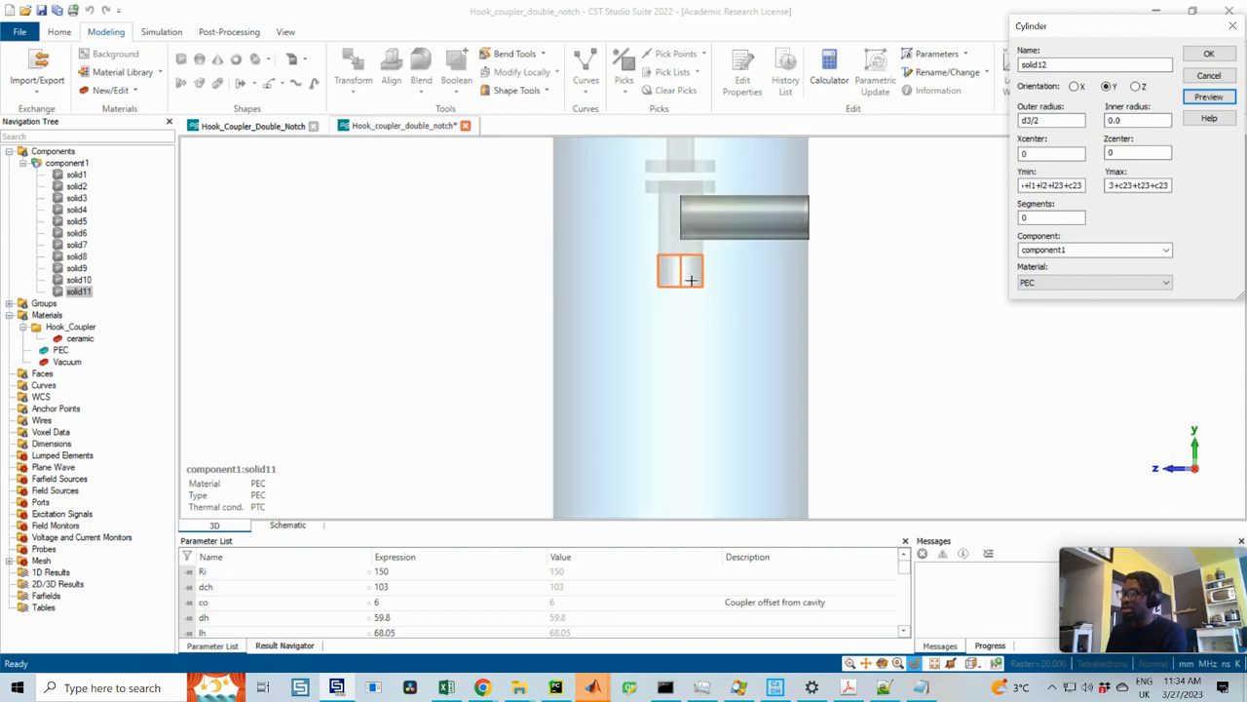
pyautogui.click(1209, 55)
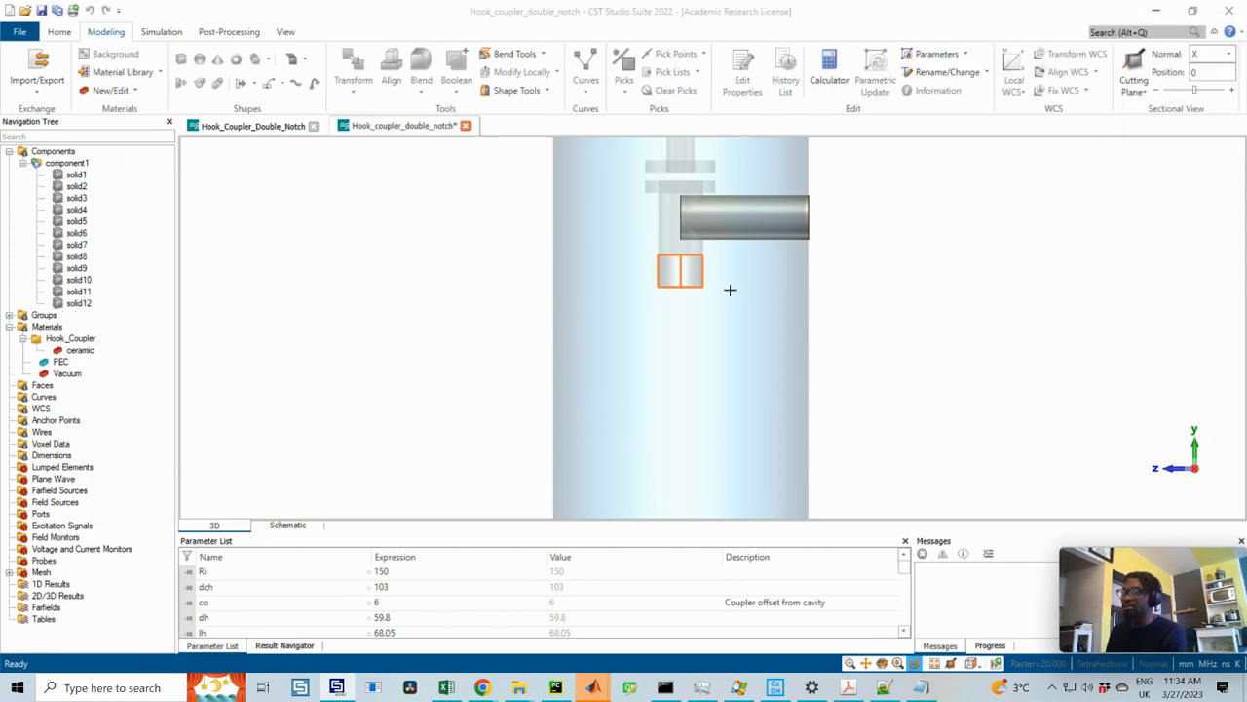
pyautogui.click(78, 303)
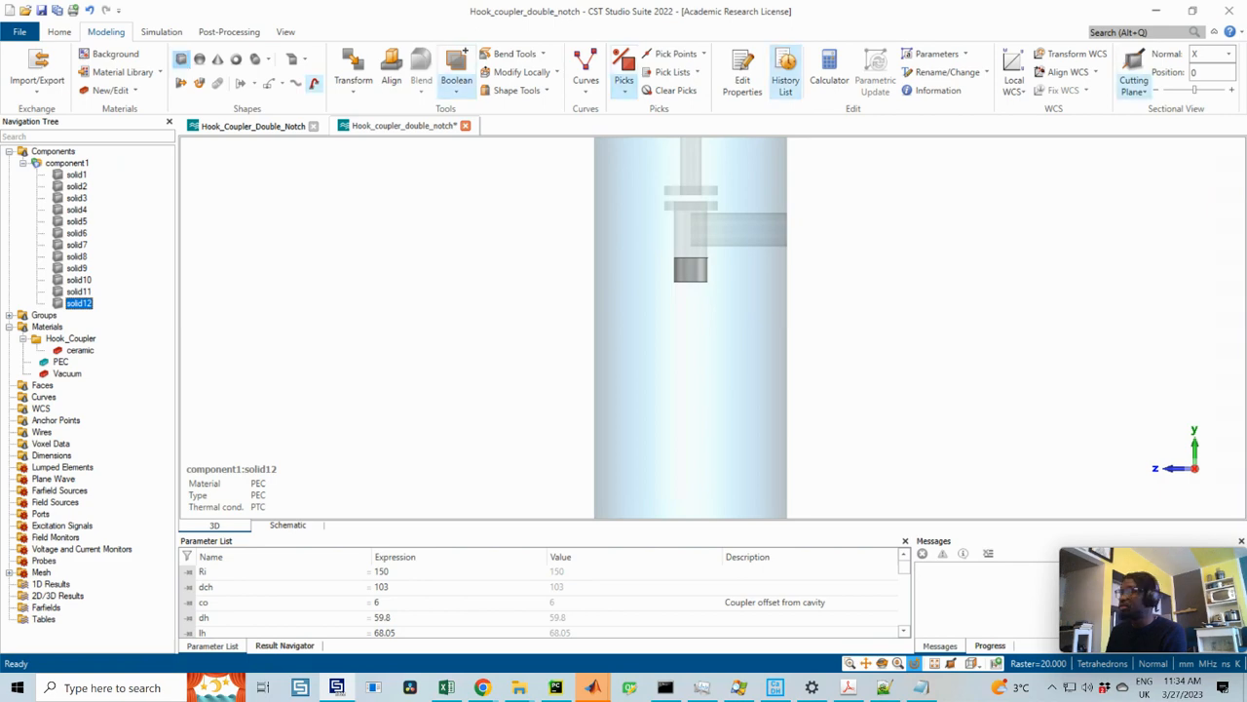
# - Check the t23 notch region in the PDF drawing against the parameter list, and start a PEC brick with numeric entry
pyautogui.moveTo(1246, 60); pyautogui.dragTo(596, 19)
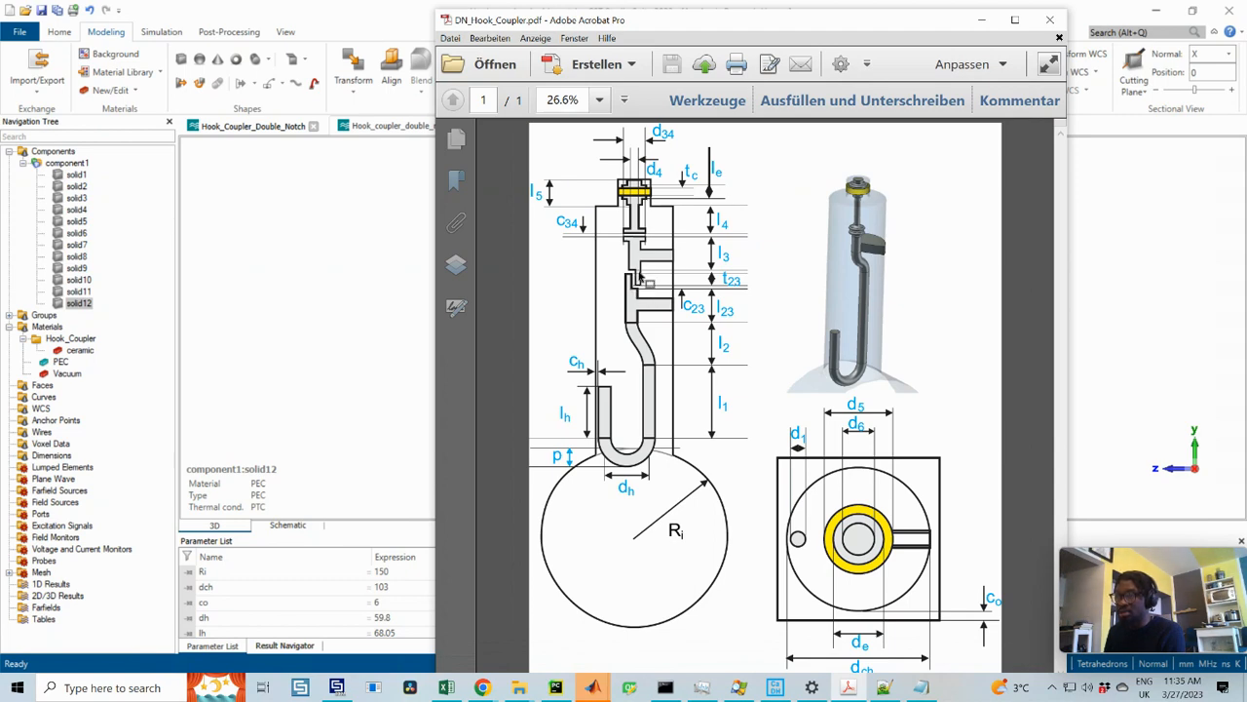
pyautogui.moveTo(723, 29)
pyautogui.mouseDown()
pyautogui.moveTo(1246, 36)
pyautogui.moveTo(723, 50)
pyautogui.mouseUp()
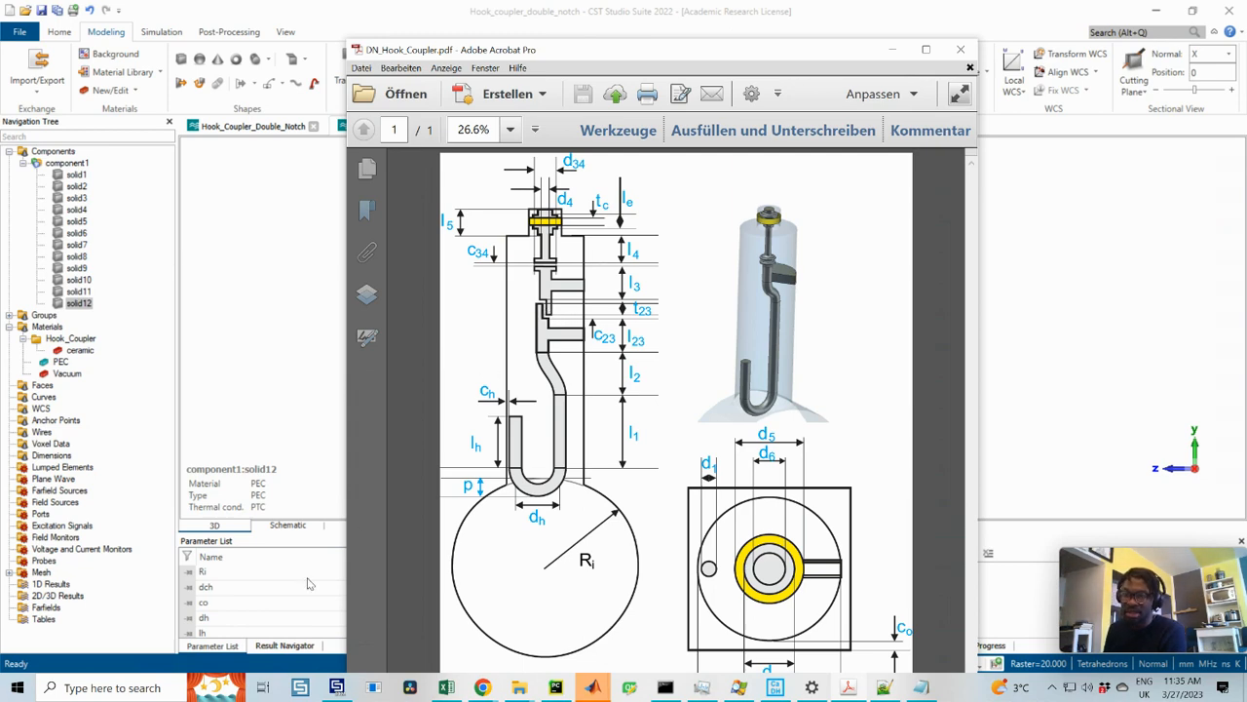
pyautogui.scroll(-5, 258, 589)
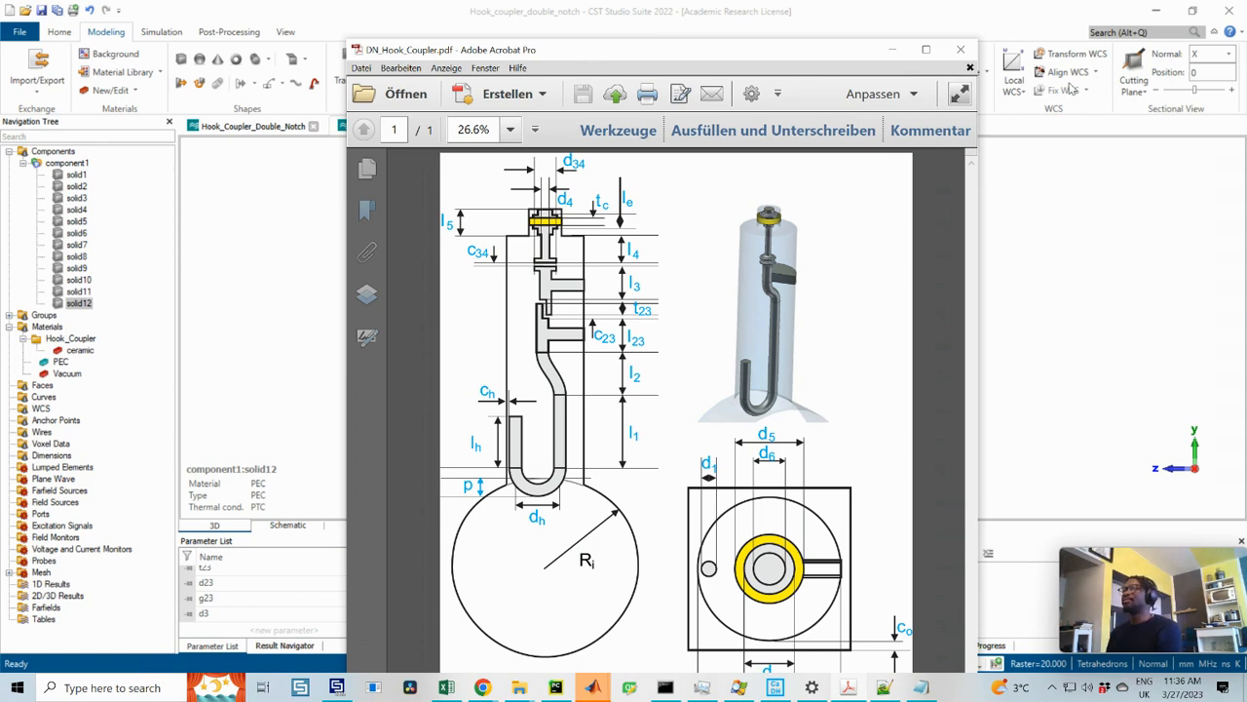
pyautogui.moveTo(590, 50); pyautogui.dragTo(628, 50)
pyautogui.hotkey('alt', 'Tab')
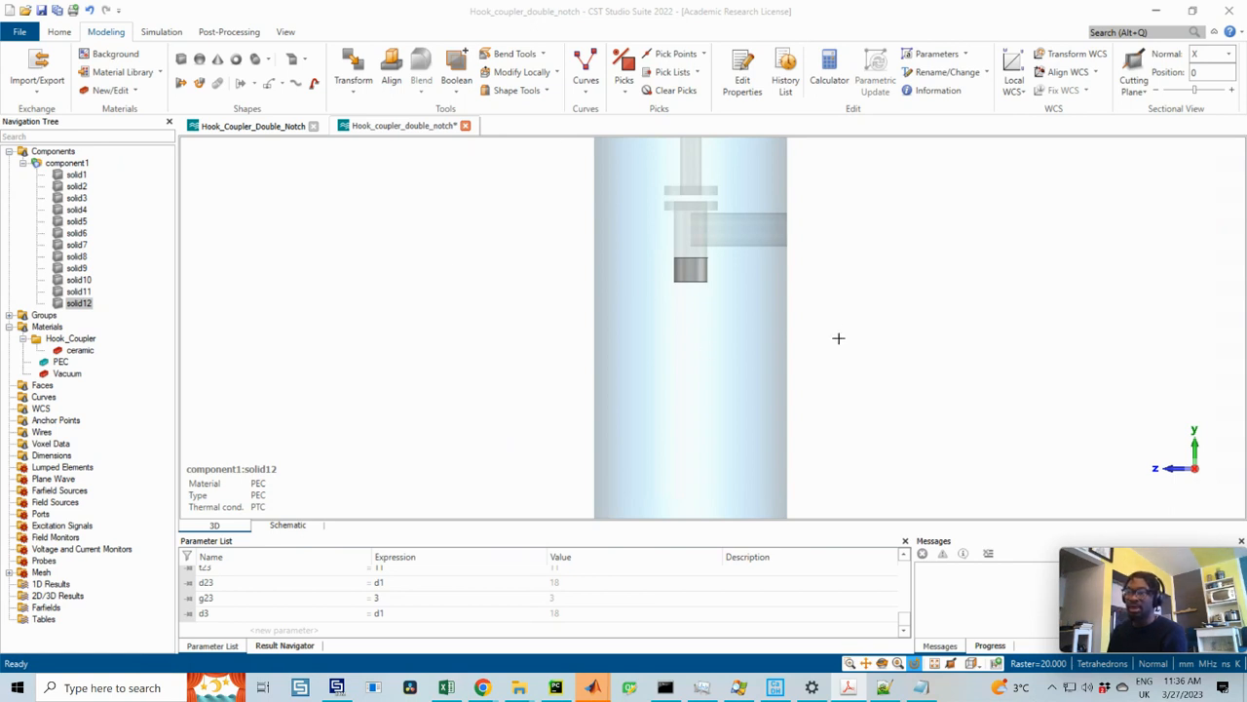
pyautogui.click(183, 62)
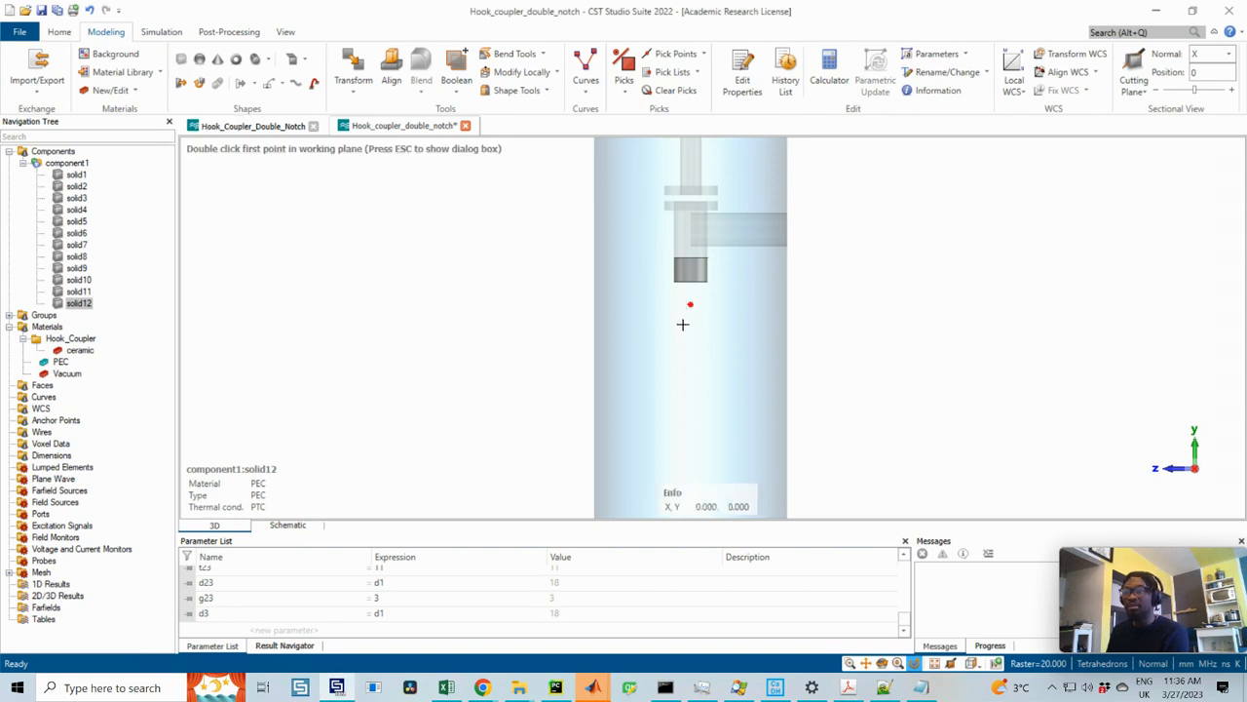
pyautogui.press('Escape')
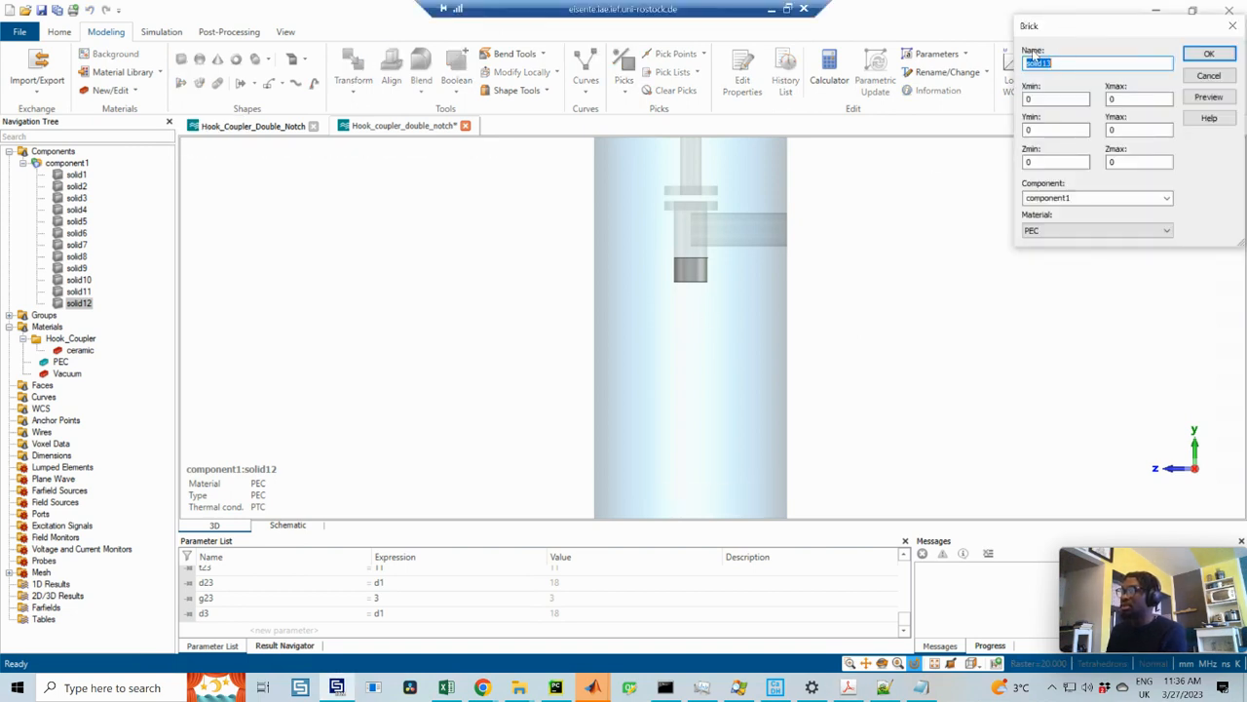
pyautogui.moveTo(1035, 27); pyautogui.dragTo(869, 181)
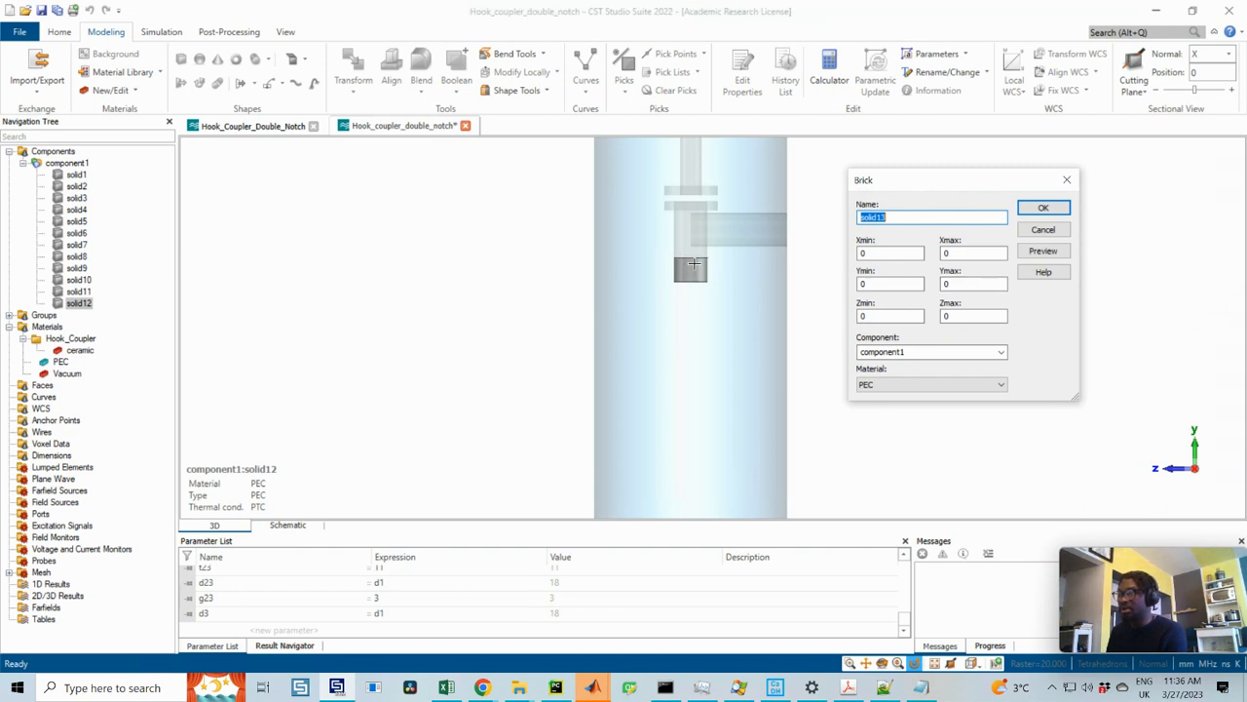
# - Paste the height expression into the brick's Ymax and Ymin, trimming Ymax to end at c23+t23+c23 and Ymin at l1+l2+l23+c23
pyautogui.doubleClick(947, 283)
pyautogui.write('g23+t23+c23+l3')
pyautogui.doubleClick(892, 284)
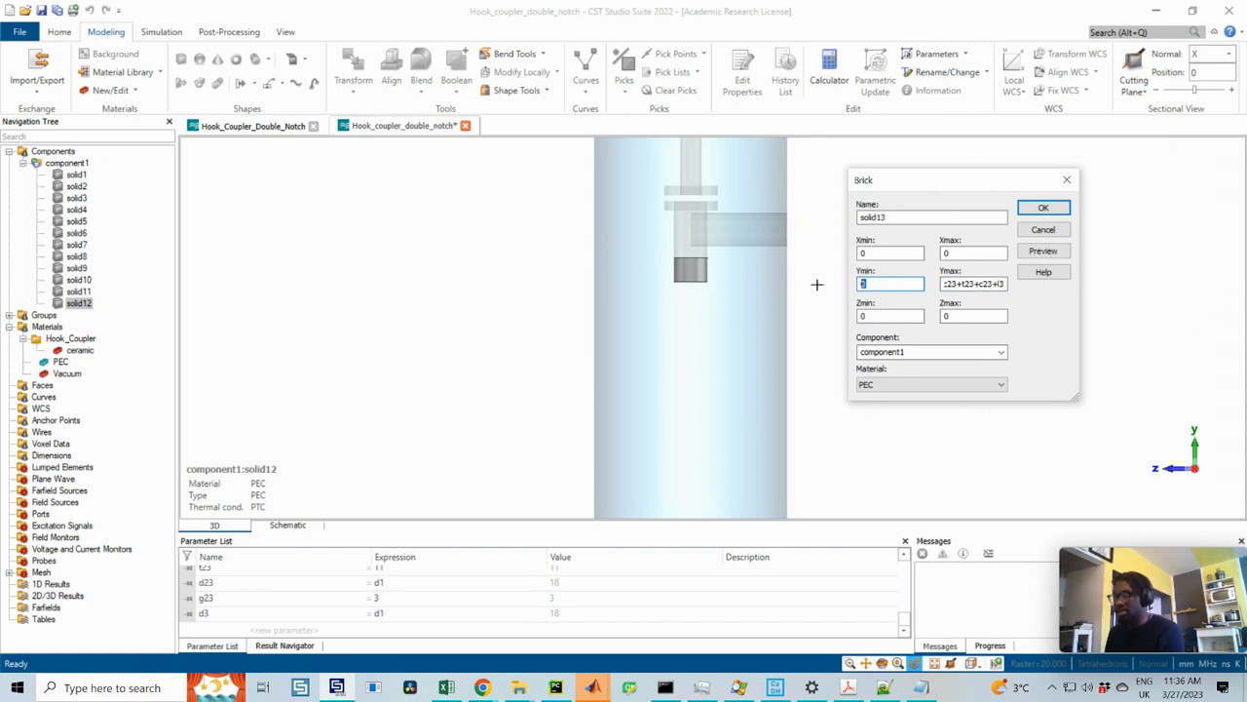
pyautogui.hotkey('ctrl', 'v')
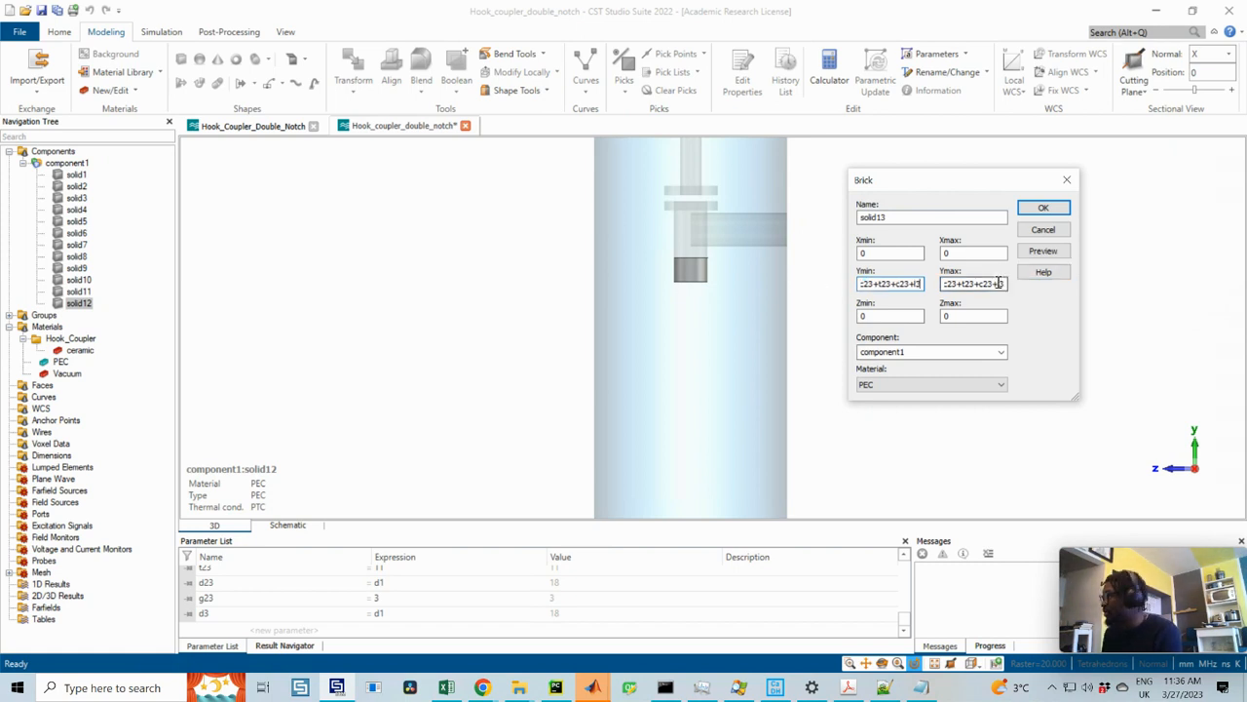
pyautogui.moveTo(993, 284); pyautogui.dragTo(1027, 289)
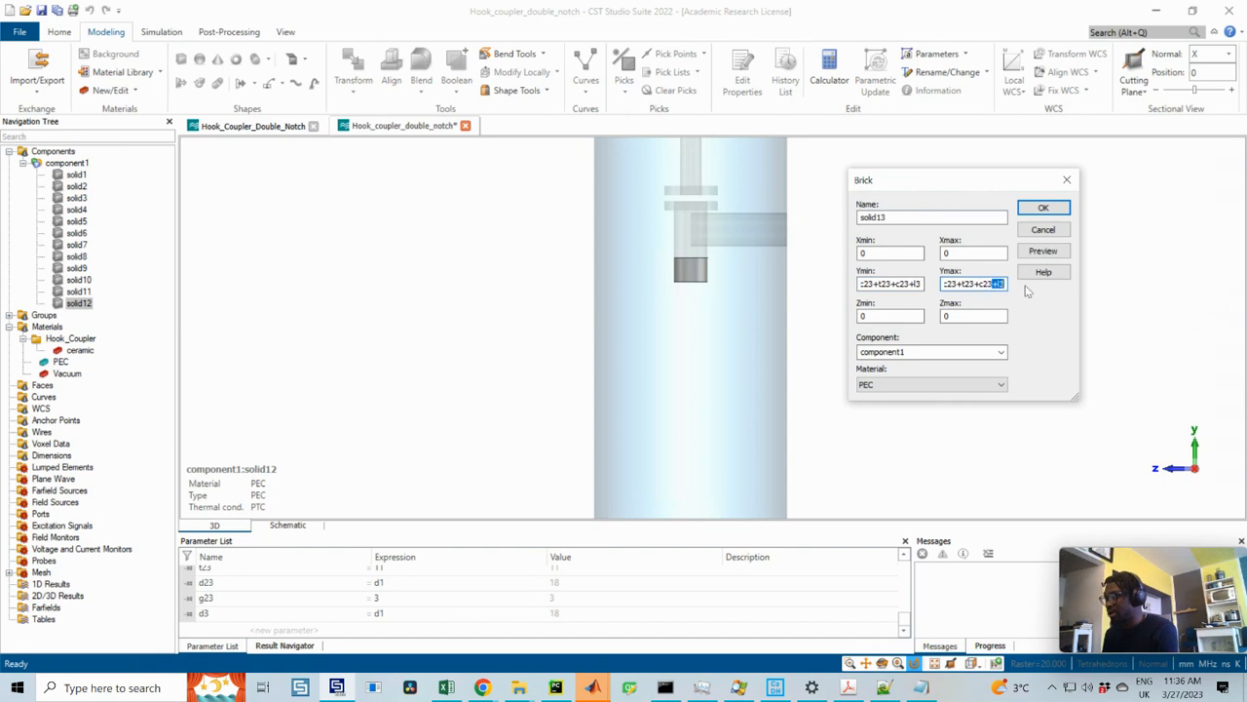
pyautogui.press('BackSpace')
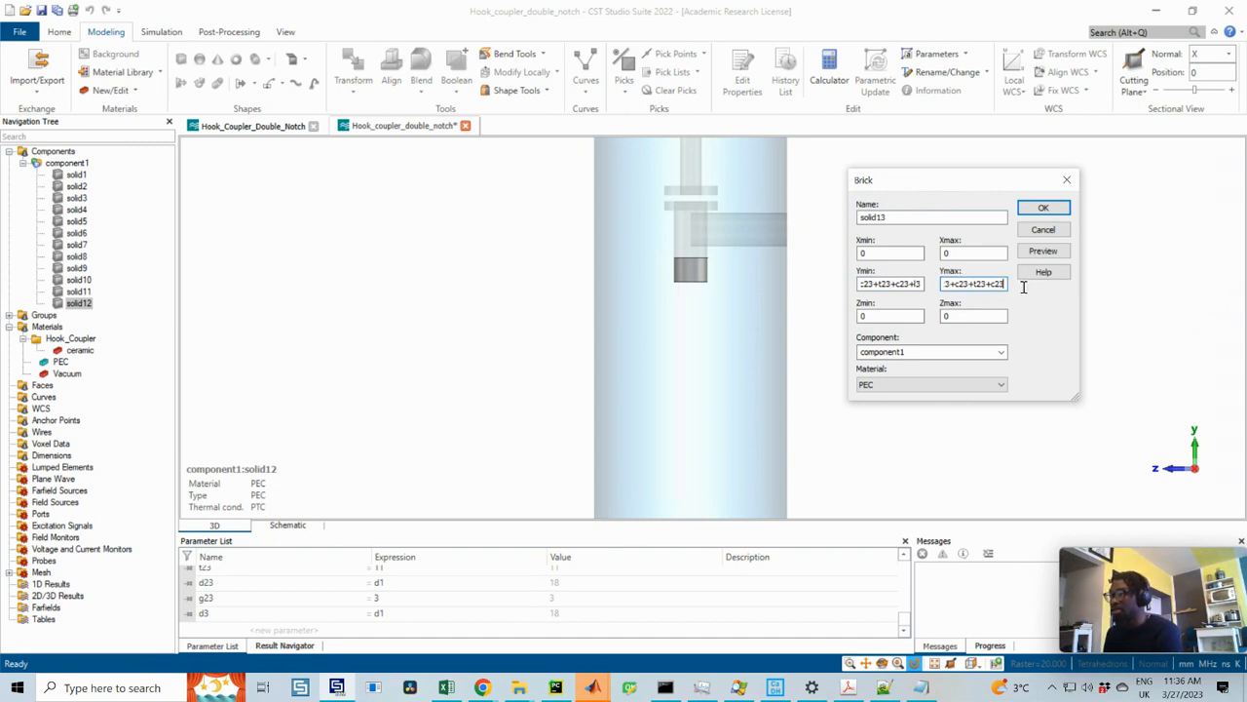
pyautogui.moveTo(876, 285); pyautogui.dragTo(966, 283)
pyautogui.press('BackSpace')
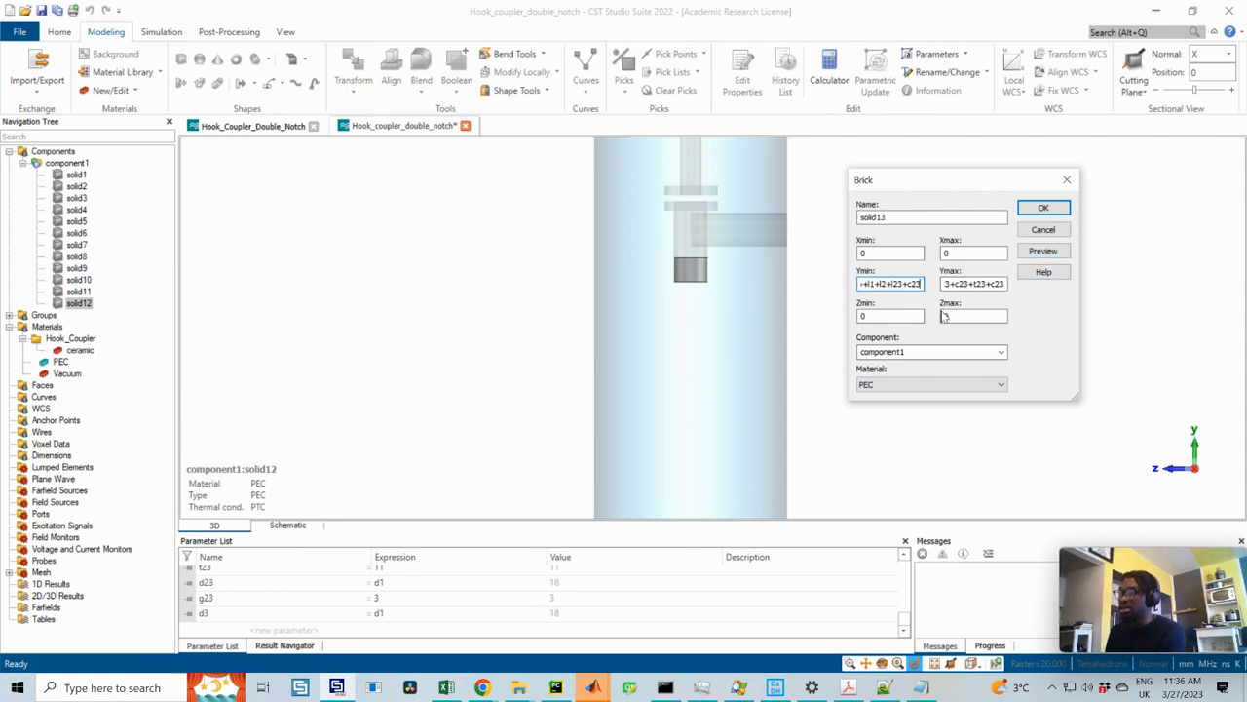
# - Set the brick's Z range from -d3/2 to d3/2
pyautogui.click(955, 315)
pyautogui.doubleClick(946, 316)
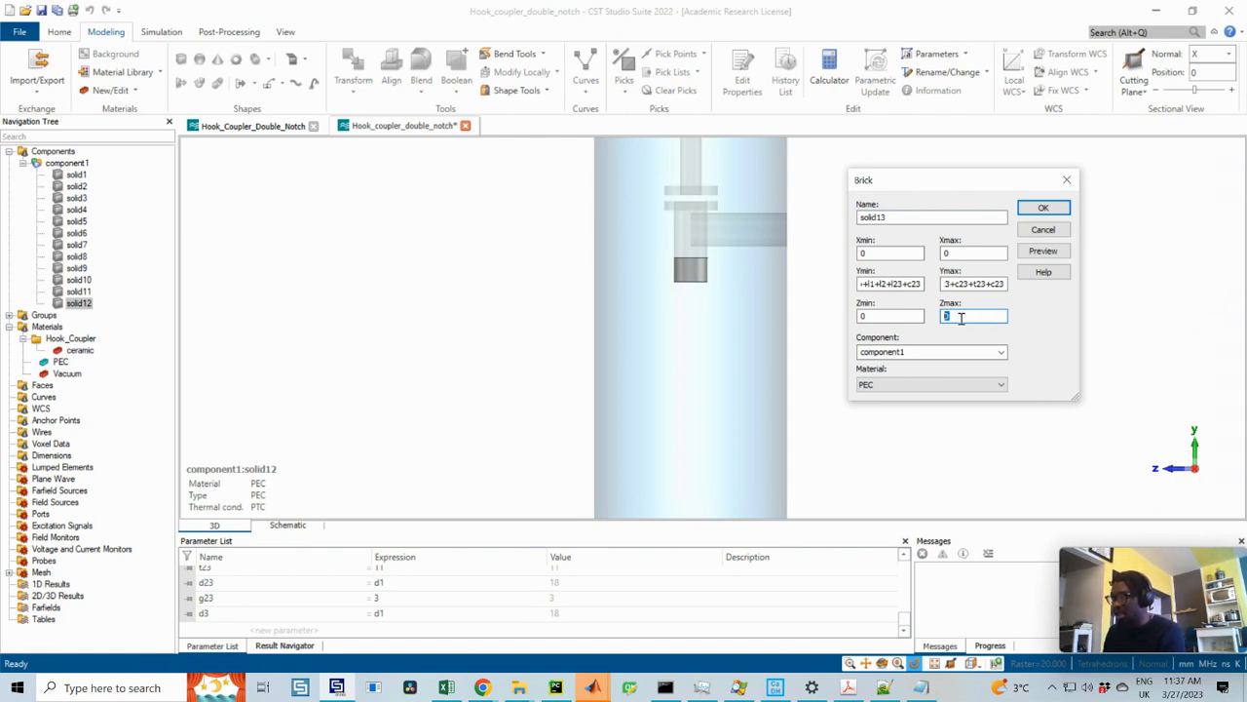
pyautogui.write('d3/2')
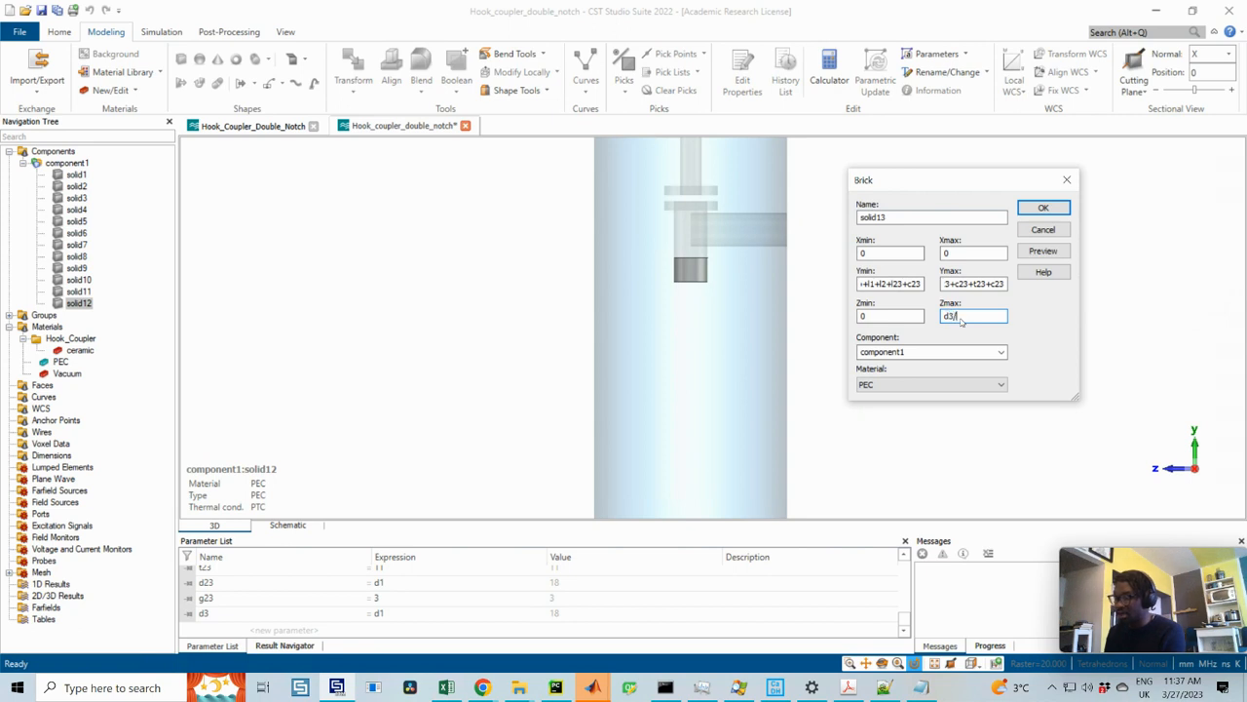
pyautogui.doubleClick(887, 317)
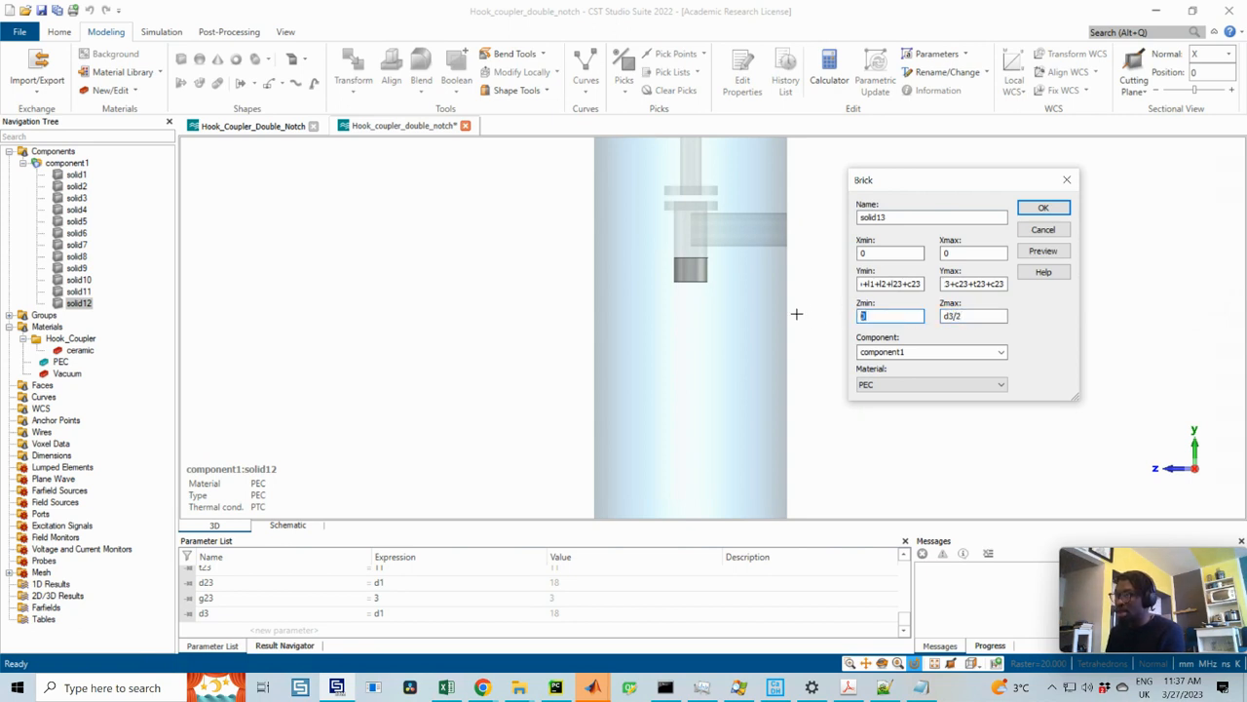
pyautogui.write('-d3/2')
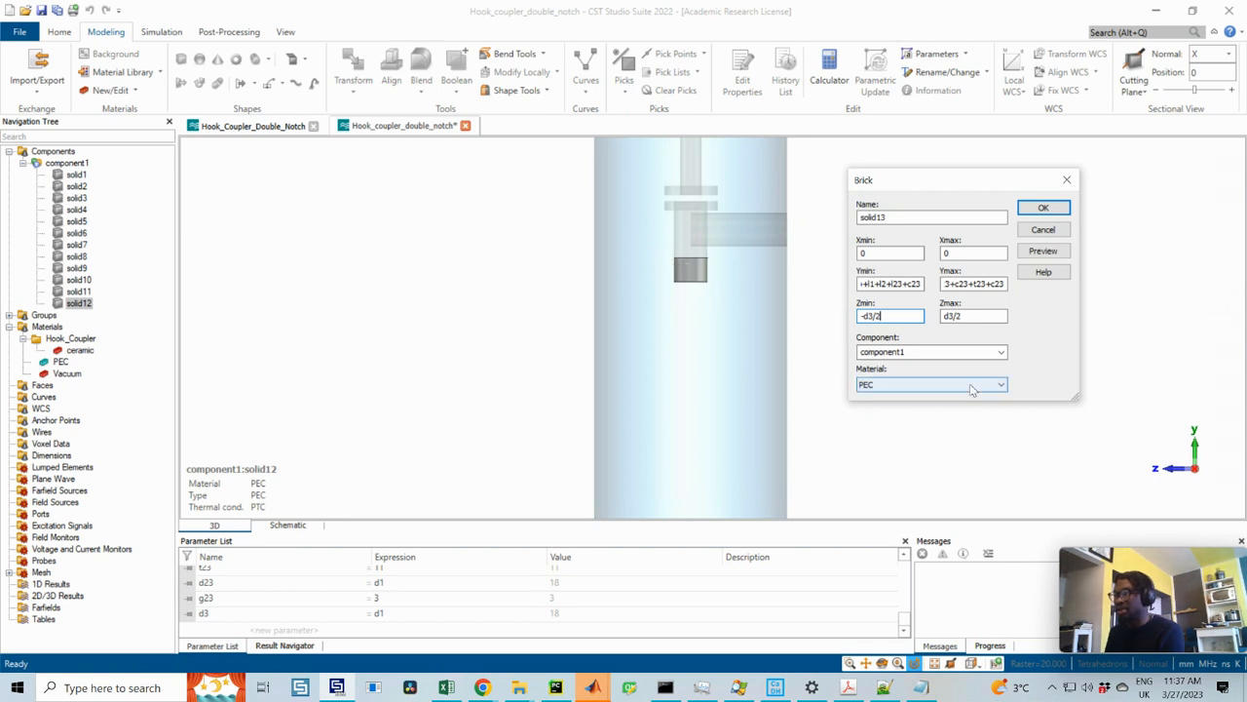
pyautogui.moveTo(890, 316); pyautogui.dragTo(831, 317)
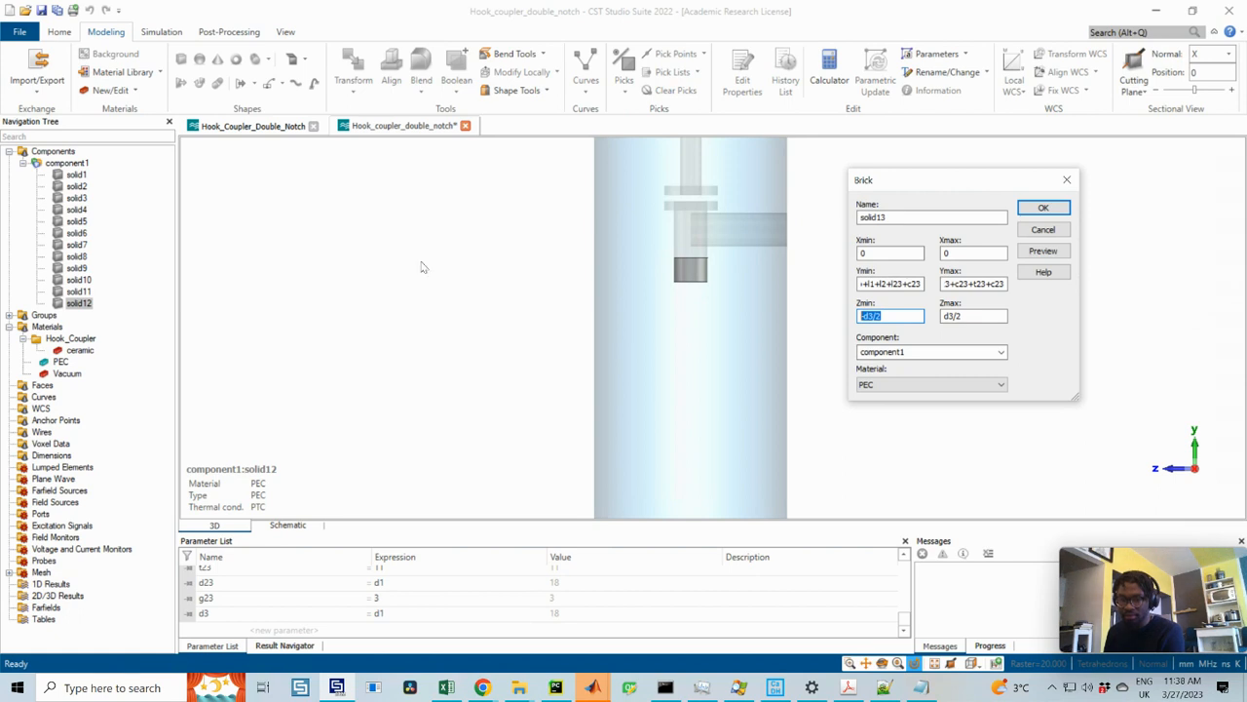
pyautogui.click(895, 315)
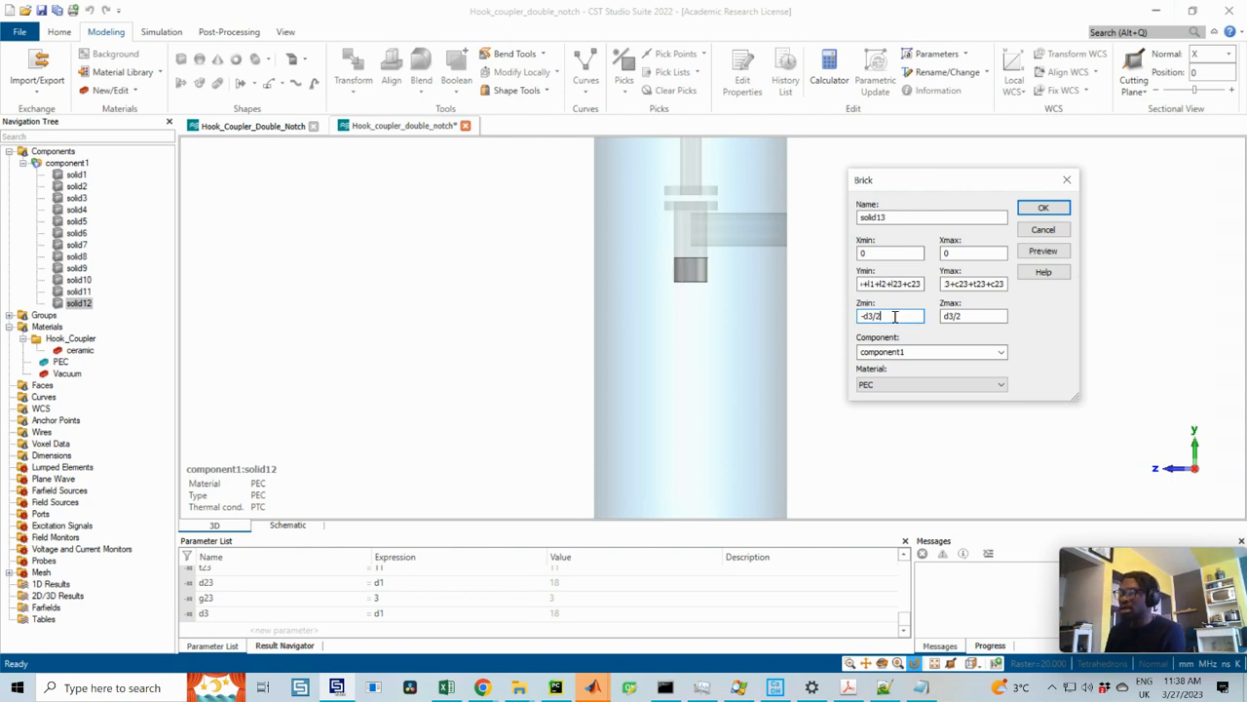
pyautogui.moveTo(894, 315); pyautogui.dragTo(850, 313)
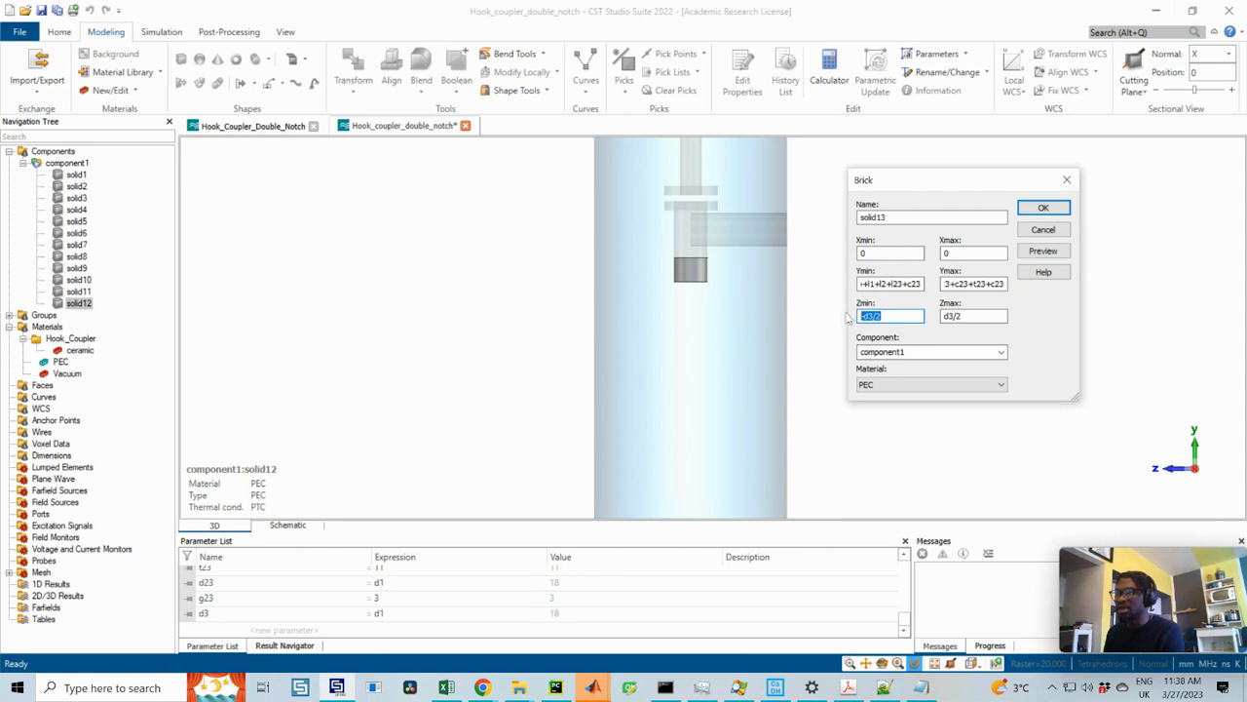
# - Change the brick's Zmin to d3/2, and replace a trial Zmax of 0 with d3/2
pyautogui.doubleClick(972, 313)
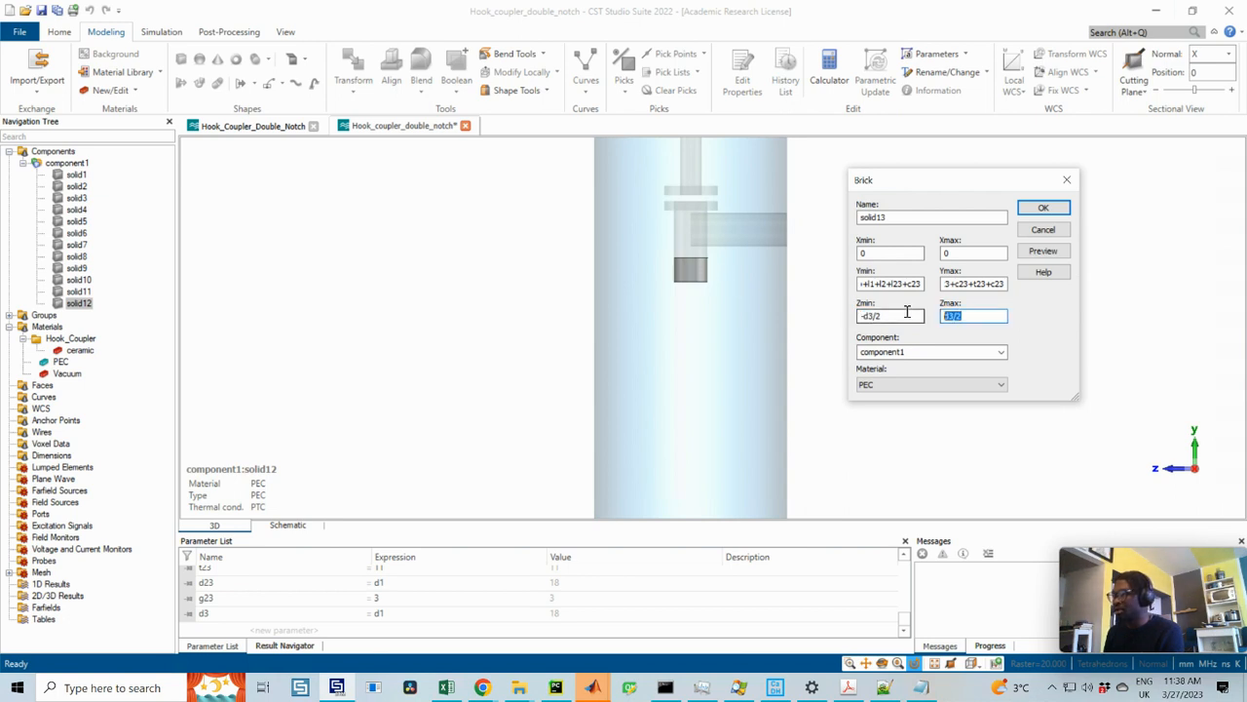
pyautogui.write('0')
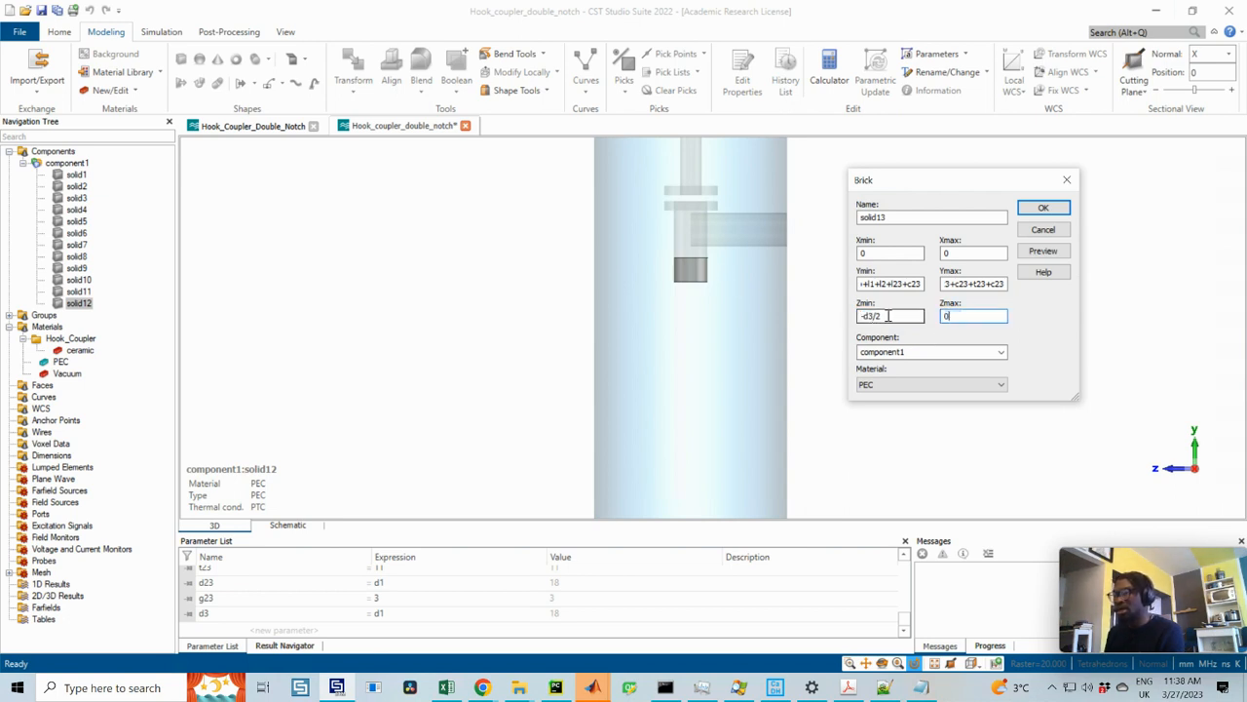
pyautogui.moveTo(893, 315); pyautogui.dragTo(808, 315)
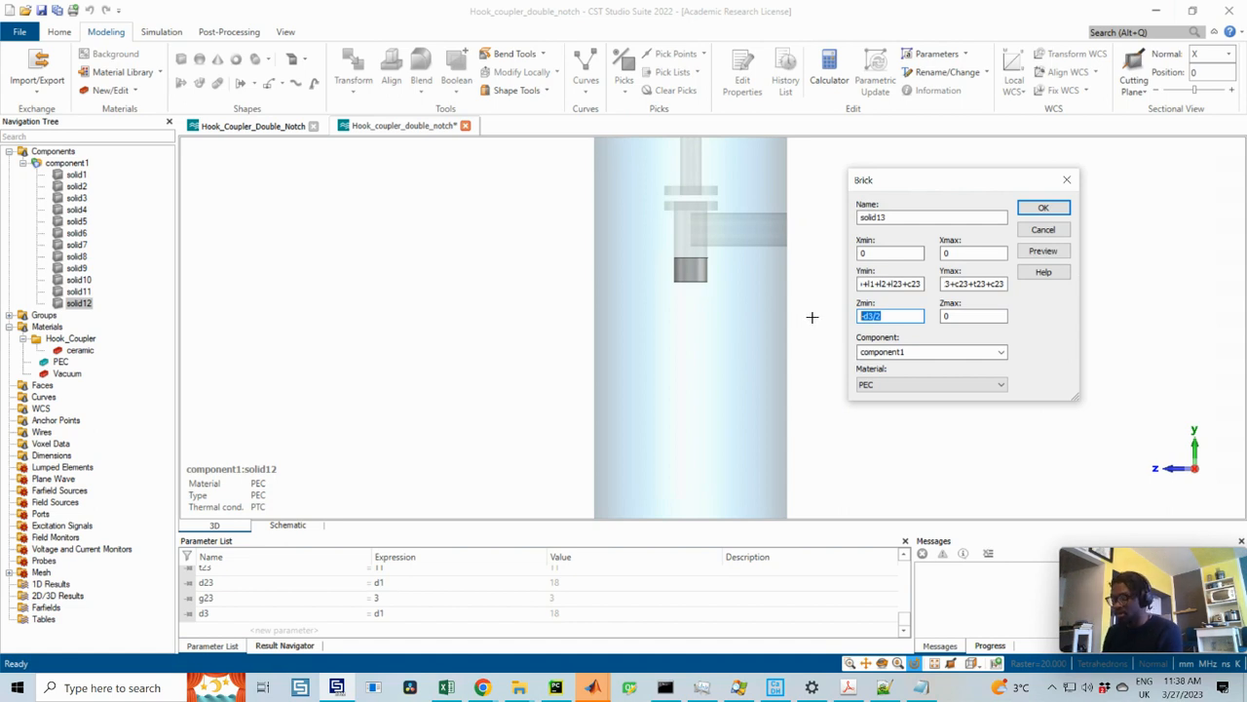
pyautogui.write('d')
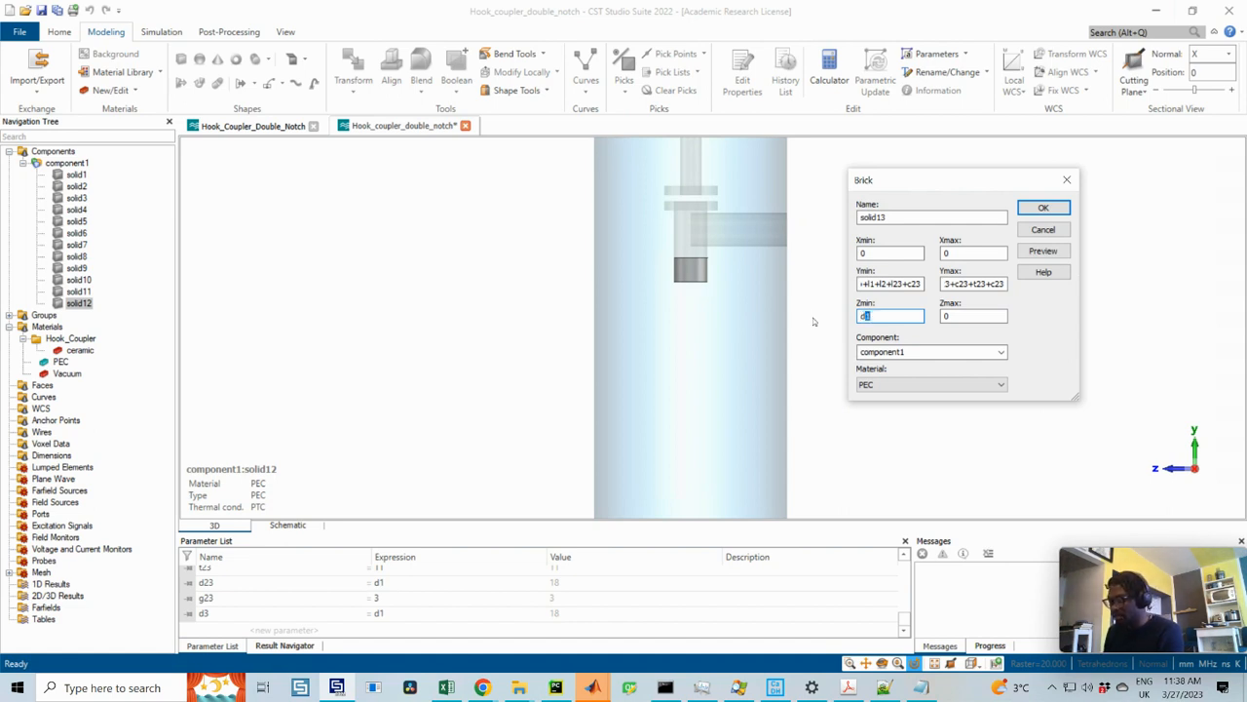
pyautogui.write('3/2')
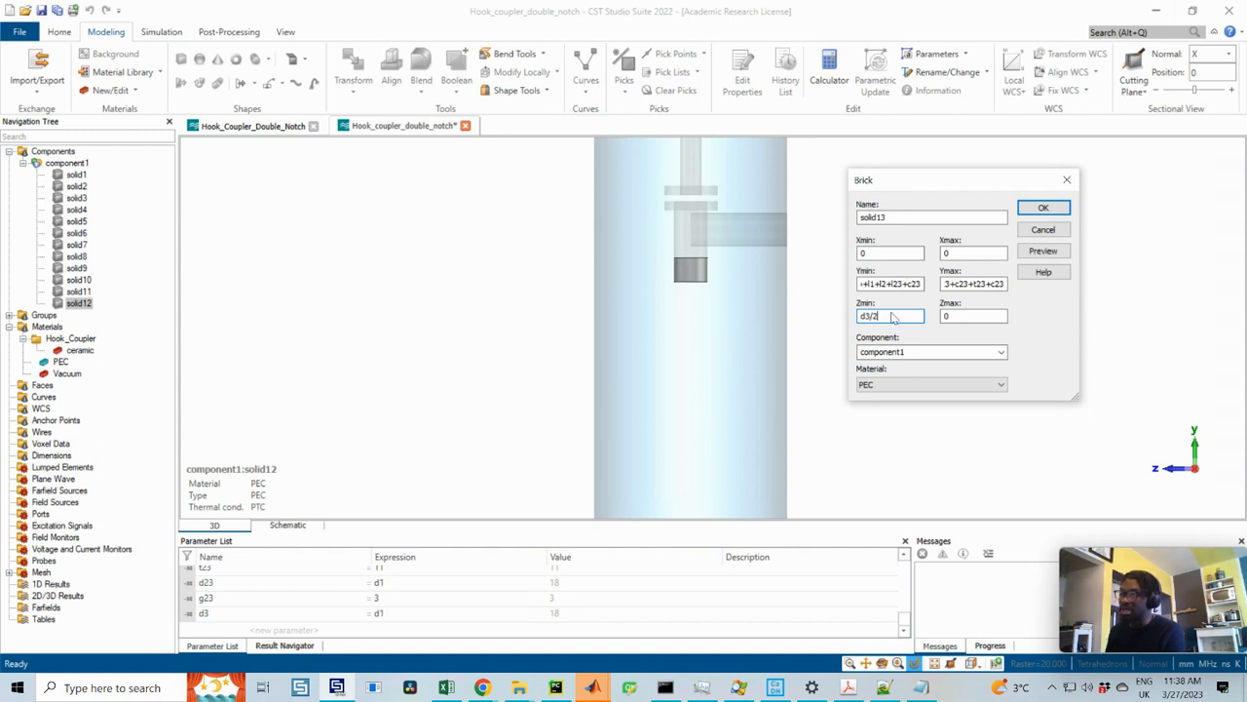
pyautogui.moveTo(896, 316); pyautogui.dragTo(830, 316)
pyautogui.press('Tab')
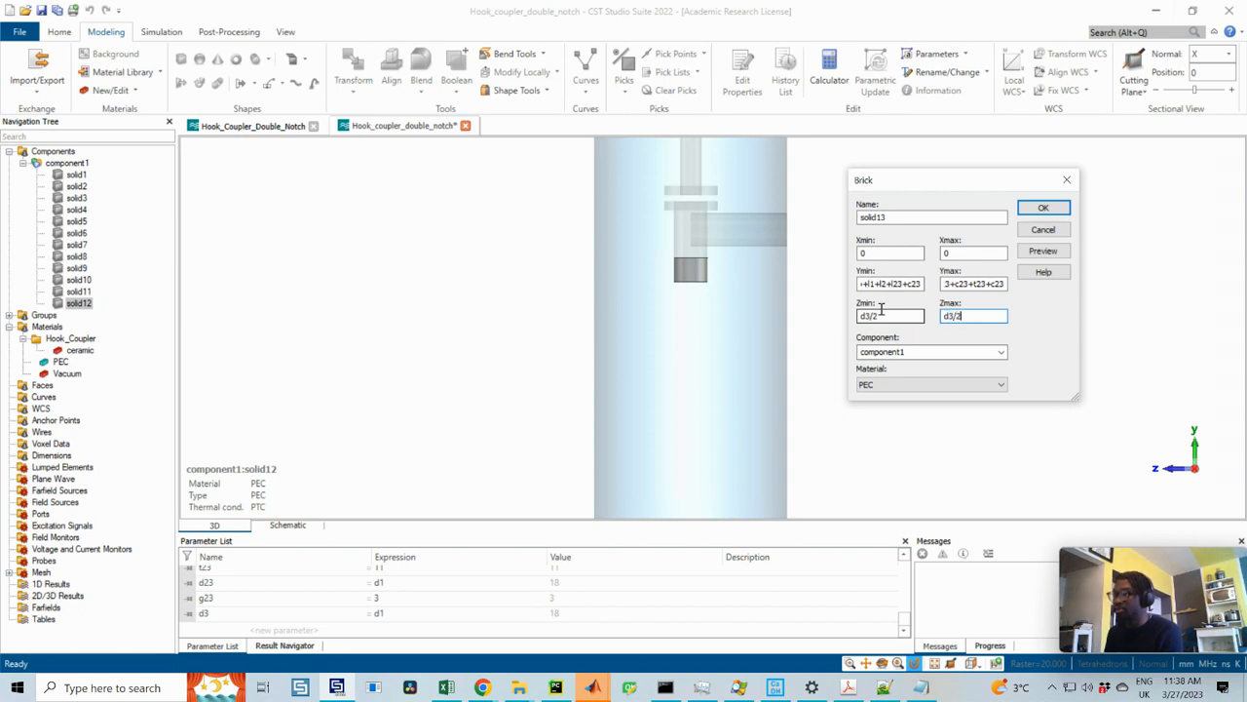
# - Extend the brick's Zmin expression to d3/2+g23 and preview the brick beside the notch cylinder
pyautogui.moveTo(880, 316); pyautogui.dragTo(813, 318)
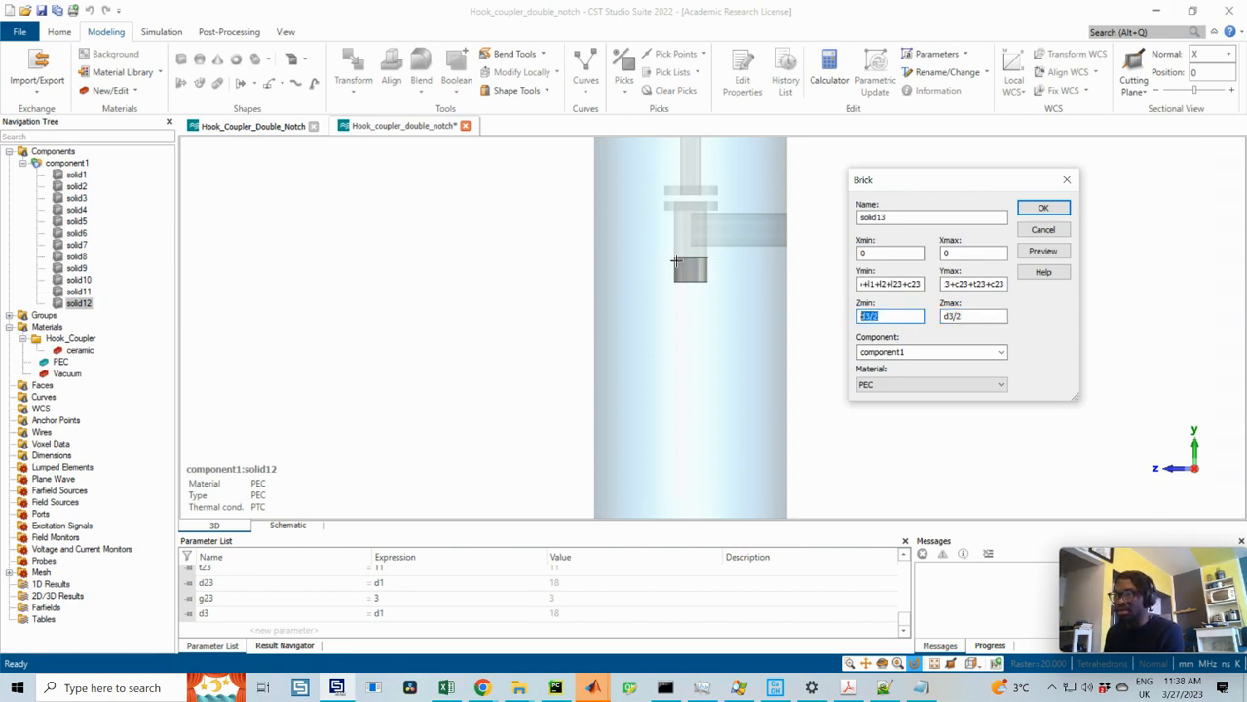
pyautogui.click(887, 317)
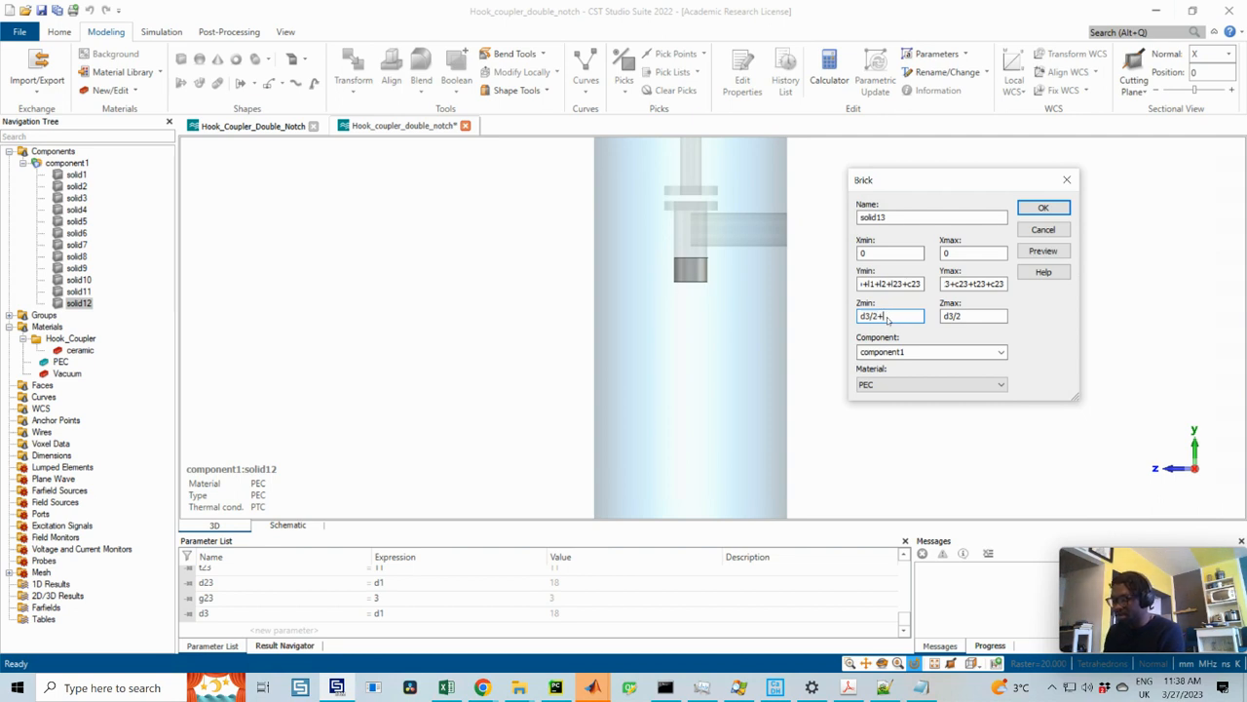
pyautogui.write('+g2')
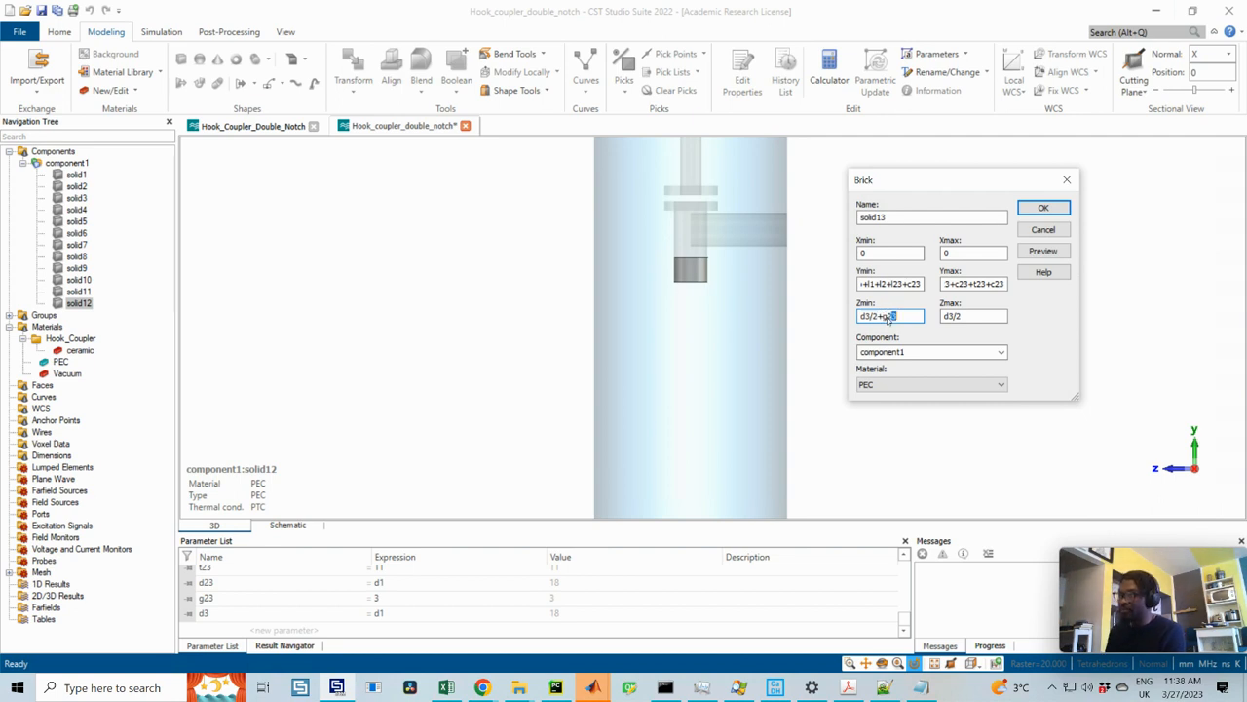
pyautogui.write('3')
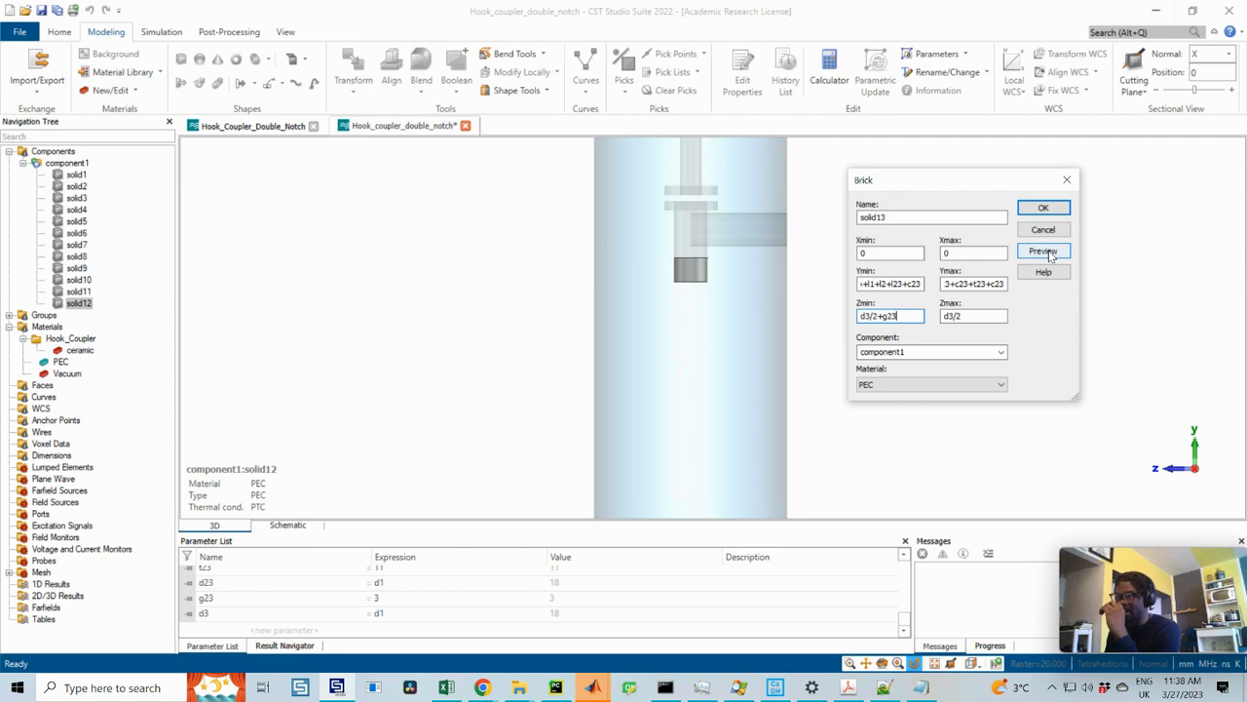
pyautogui.click(1051, 253)
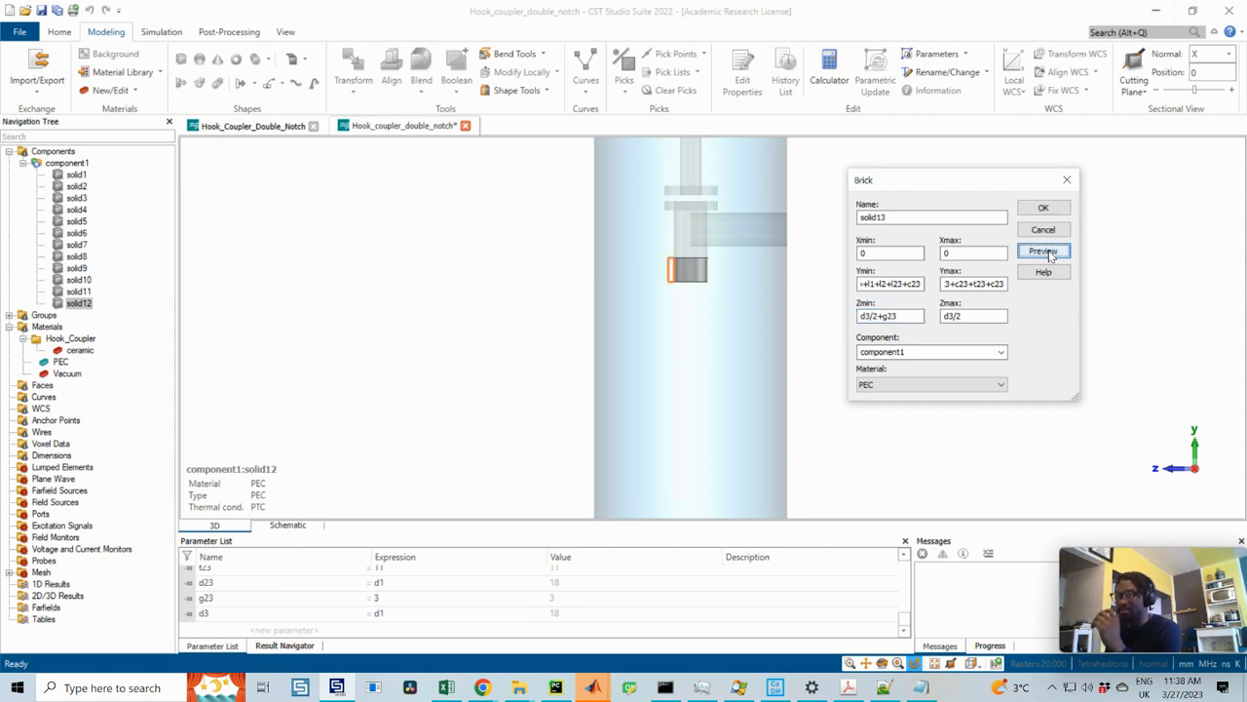
# - Change the brick's Zmin expression to d3/2-g23 and preview the brick inside the notch cylinder
pyautogui.click(880, 316)
pyautogui.write('-')
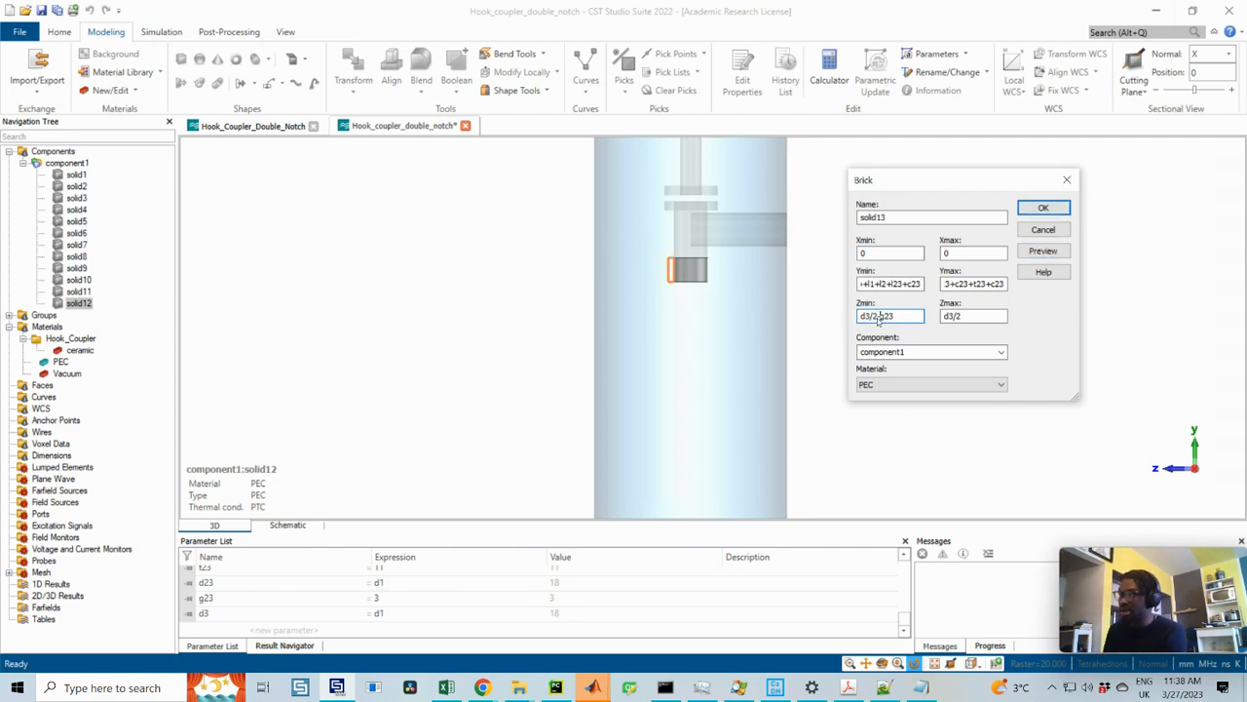
pyautogui.click(1043, 252)
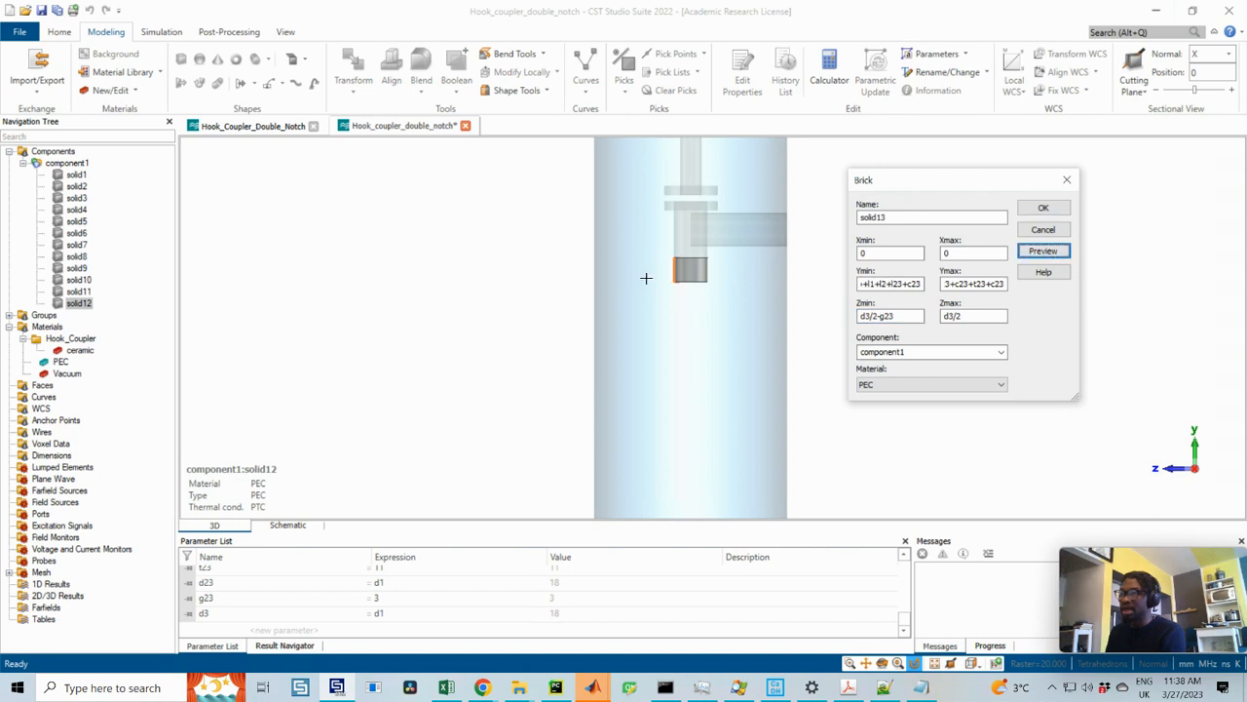
# - Set the brick's Xmin to d3/2 and Xmax to -d3/2, and preview the result
pyautogui.doubleClick(864, 253)
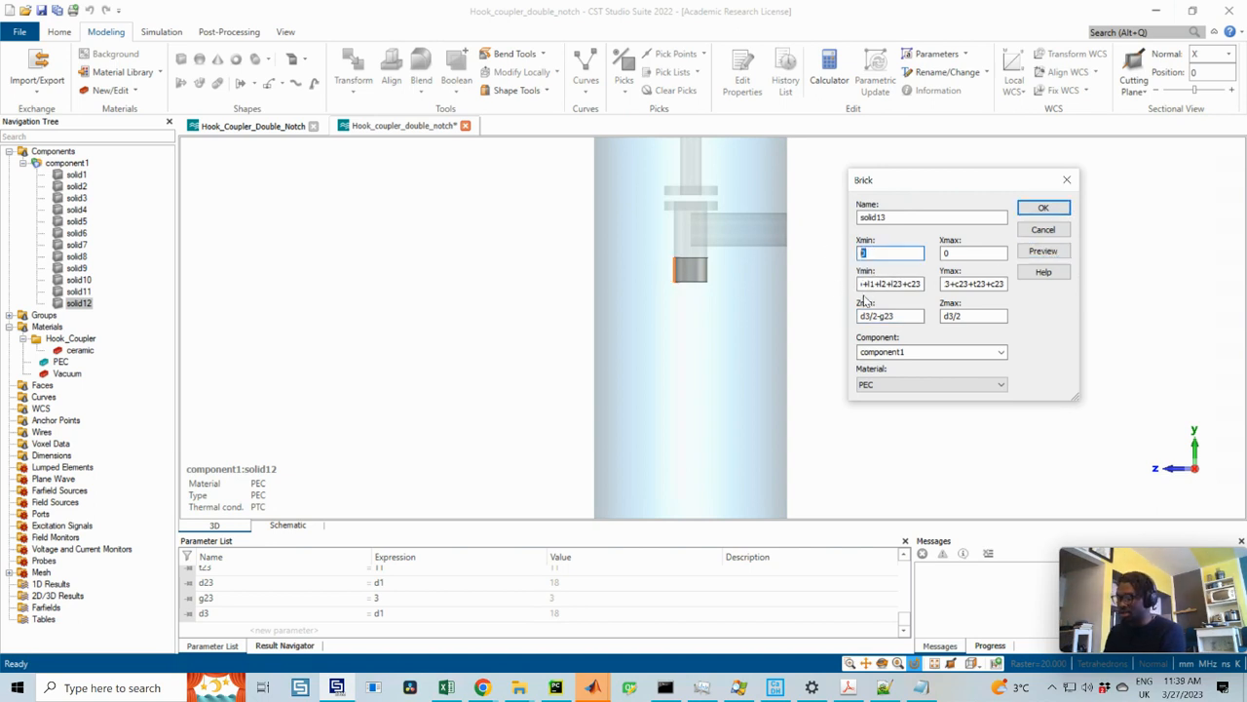
pyautogui.write('d3/2')
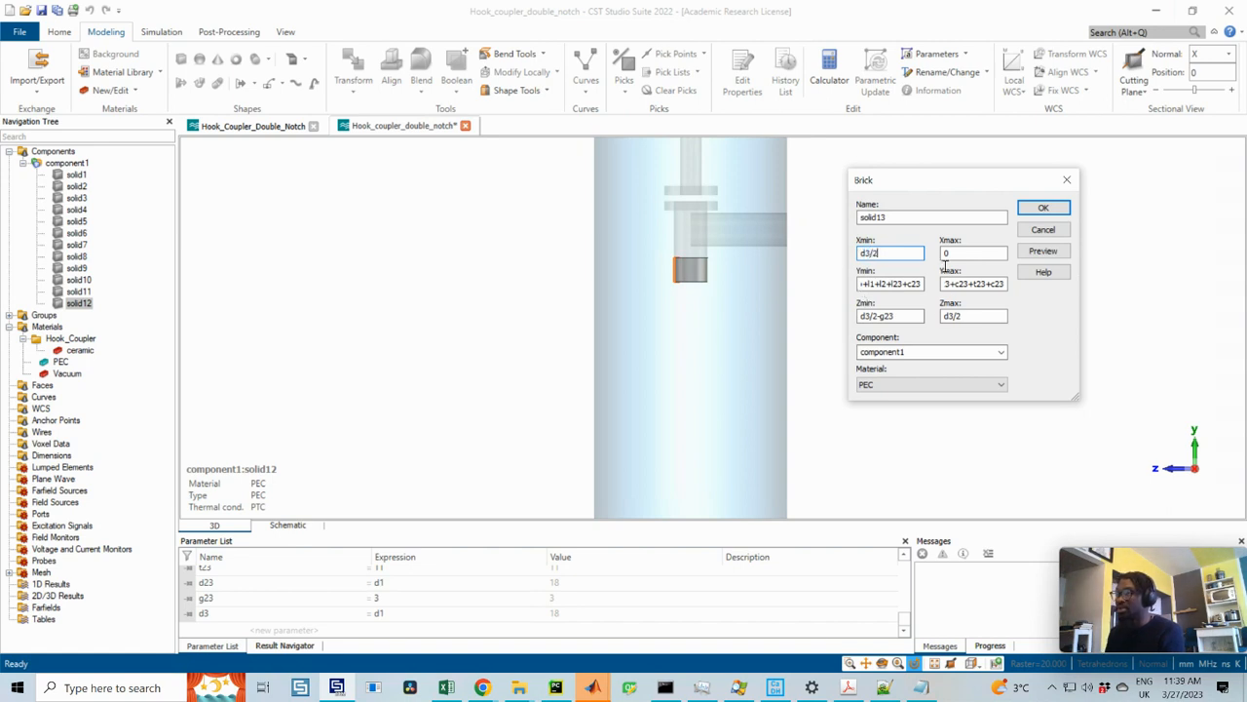
pyautogui.press('Tab')
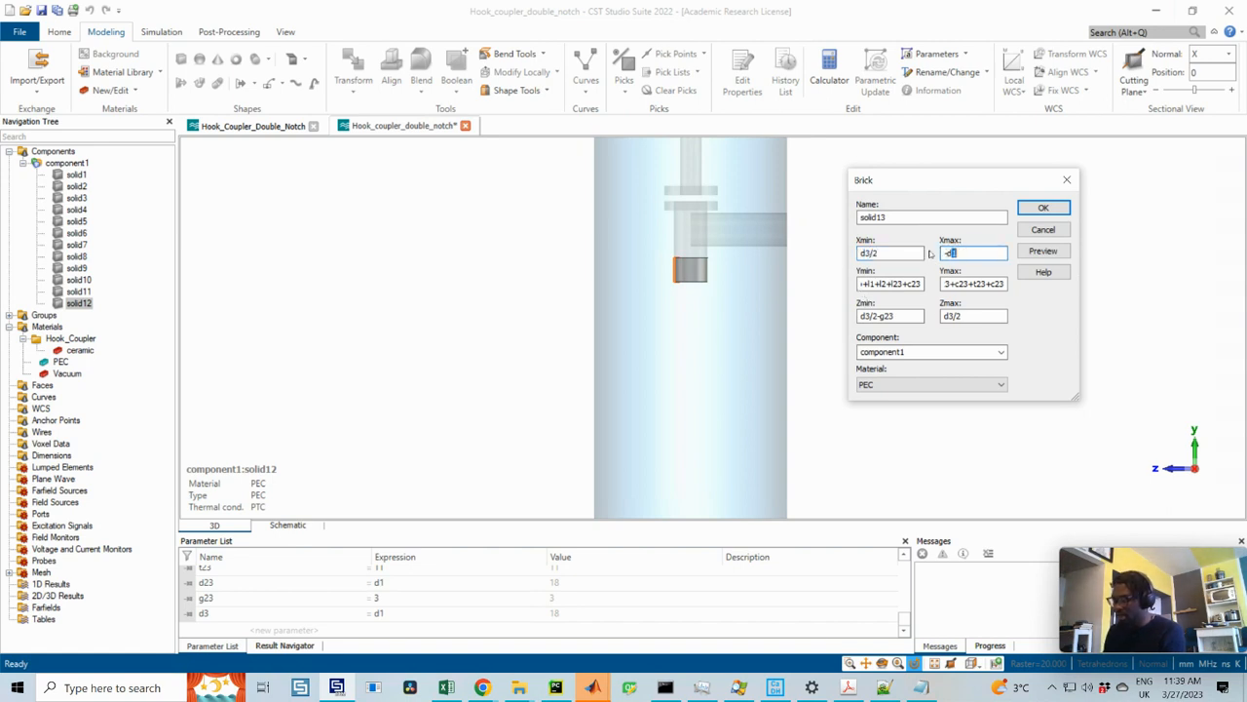
pyautogui.write('-d3/2')
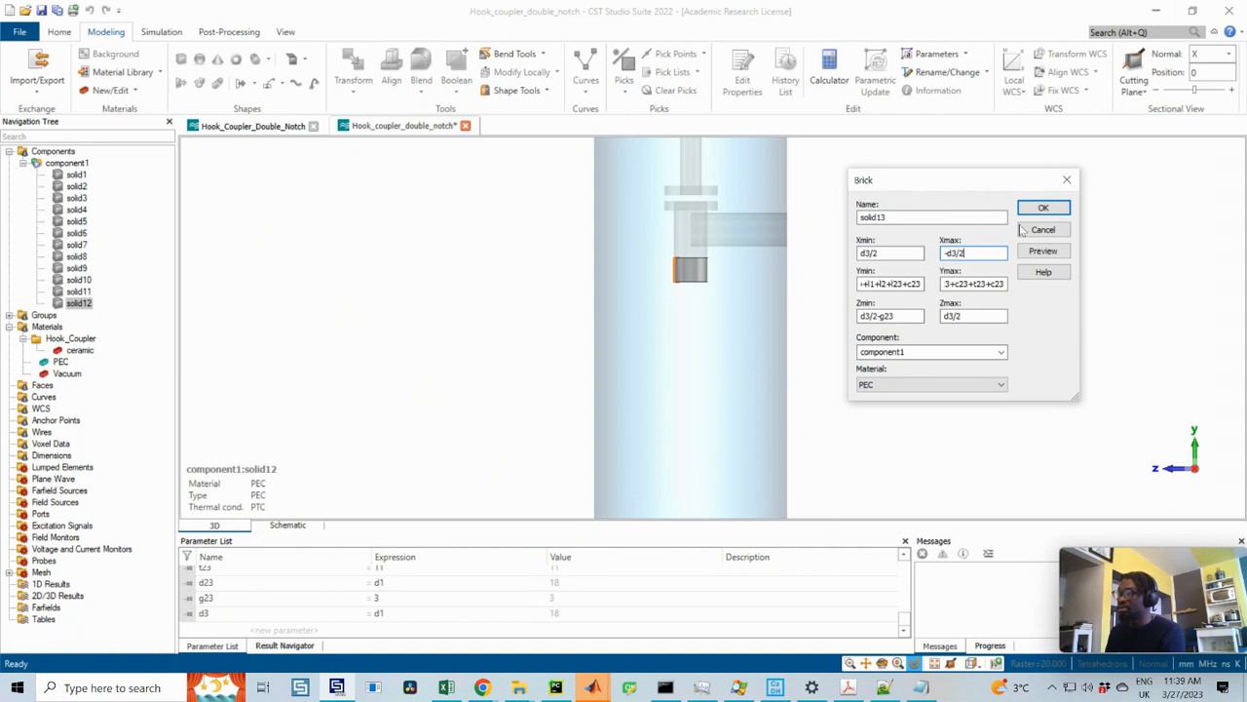
pyautogui.click(1043, 251)
# - Check the previewed brick against the notch cylinder along both horizontal axes and create it as PEC in component1
pyautogui.click(708, 293)
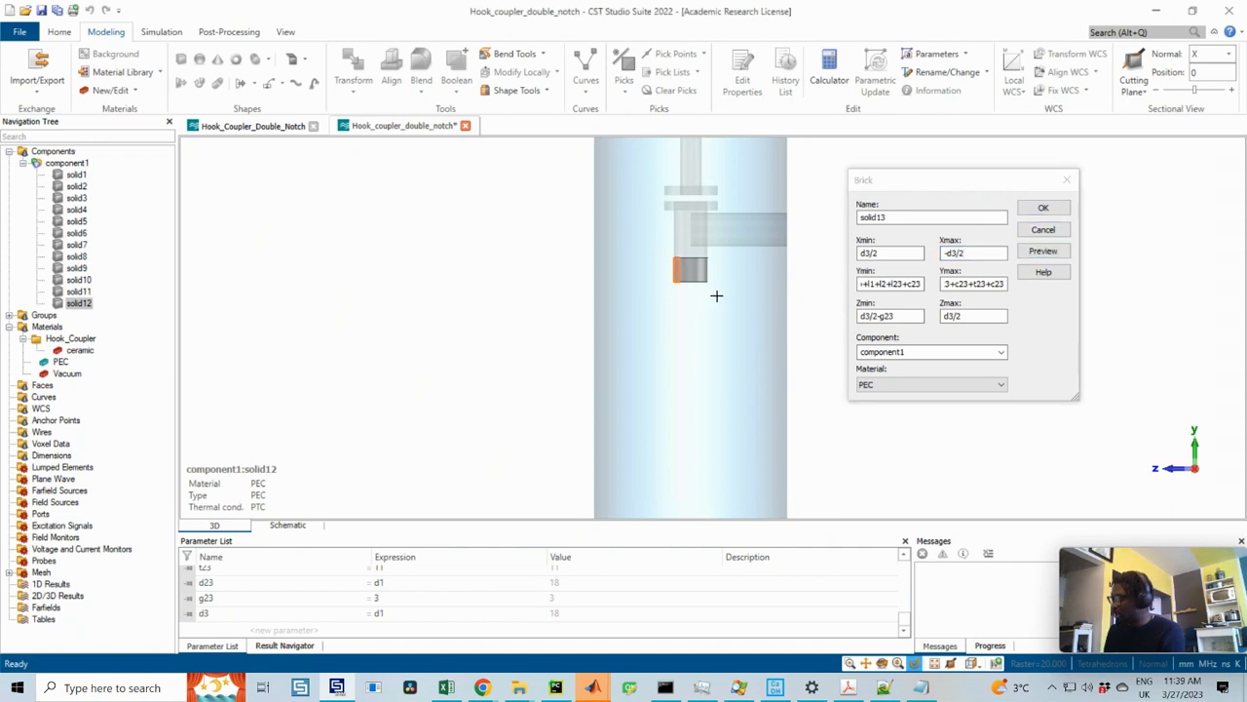
pyautogui.press('3')
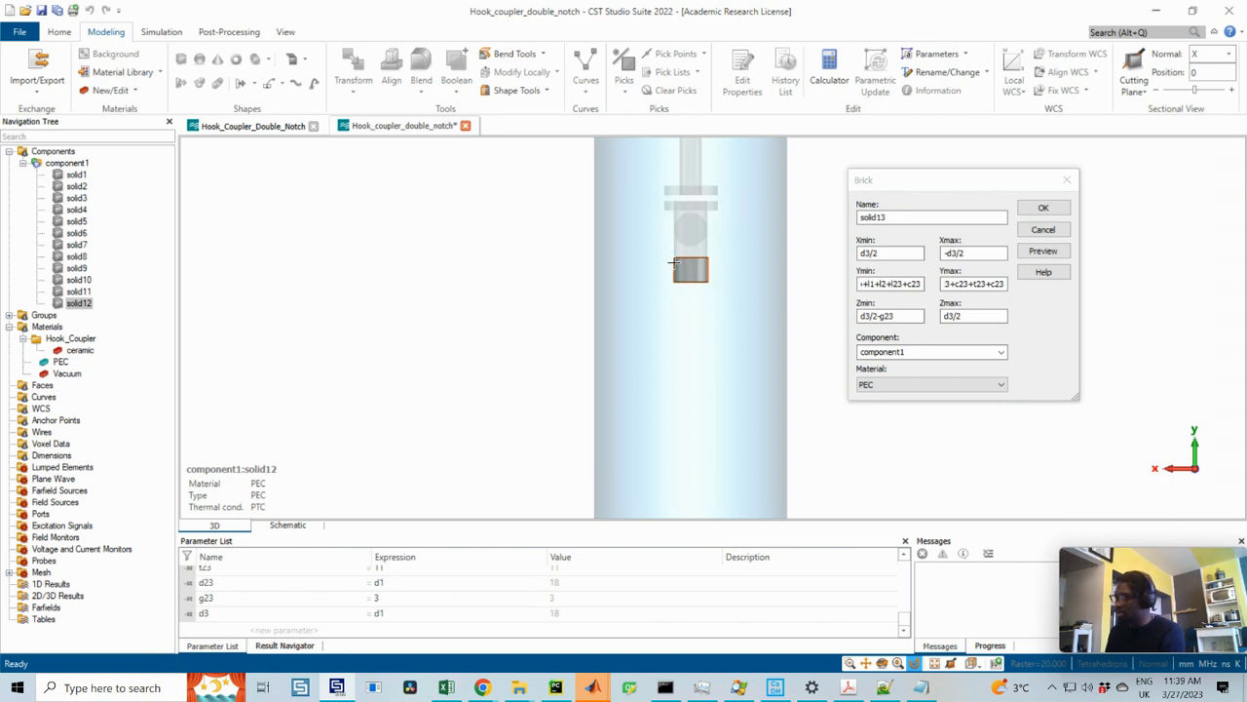
pyautogui.press('6')
pyautogui.scroll(-5, 685, 267)
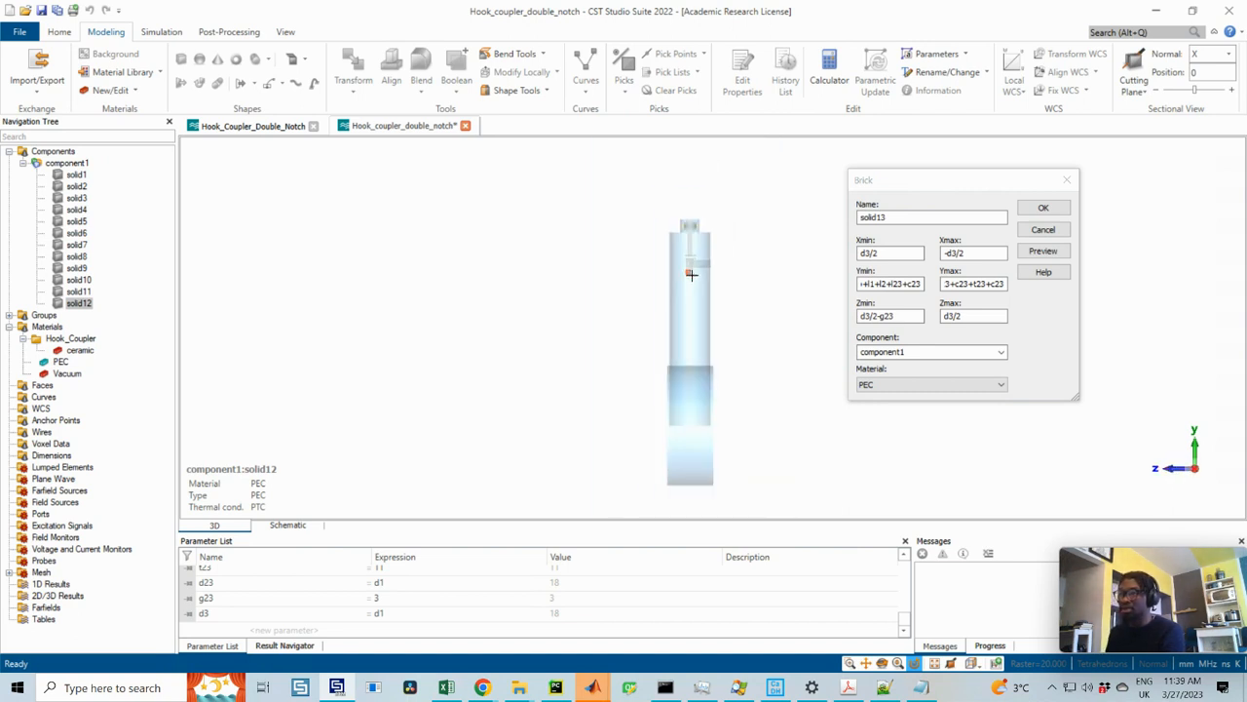
pyautogui.scroll(4, 689, 273)
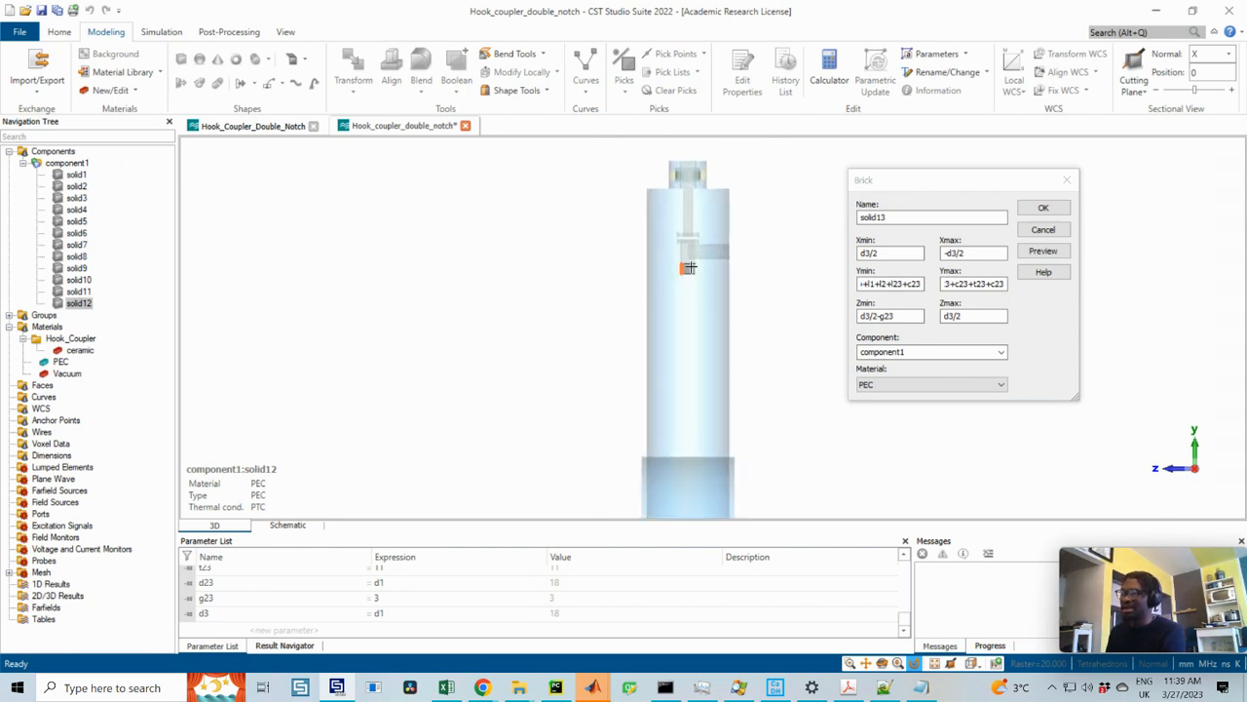
pyautogui.scroll(2, 693, 260)
pyautogui.scroll(-4, 695, 260)
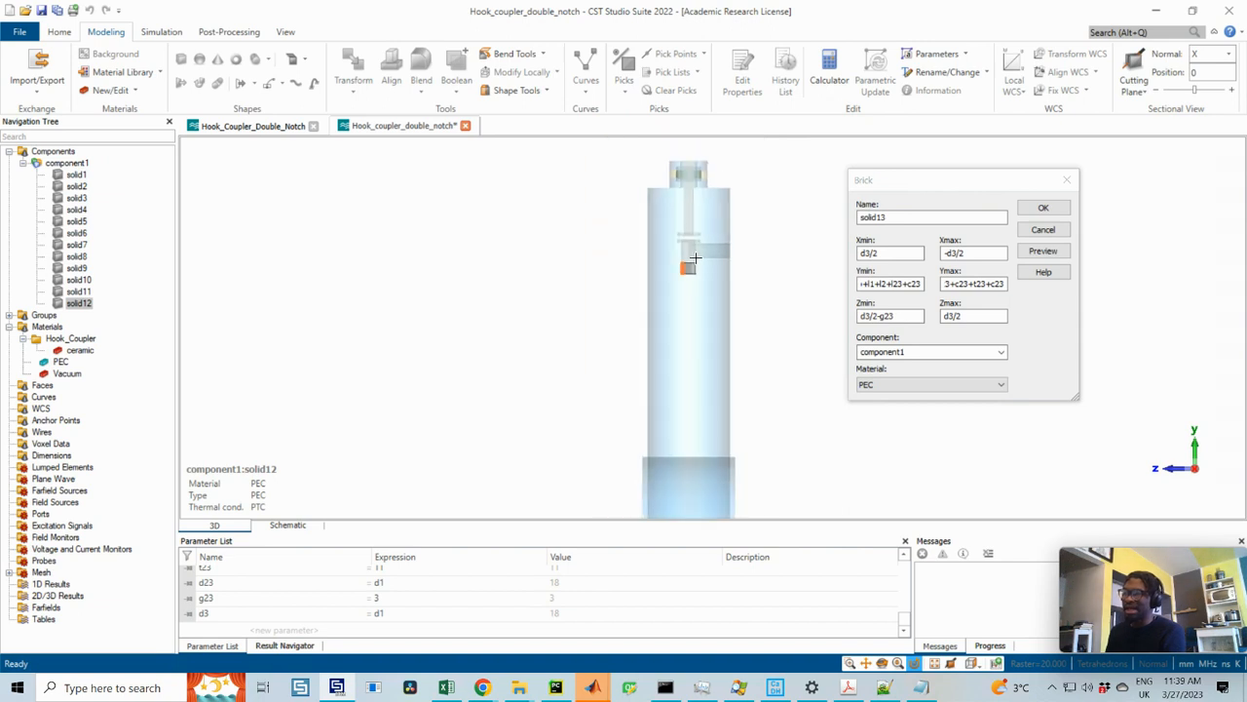
pyautogui.scroll(2, 693, 257)
pyautogui.scroll(2, 693, 258)
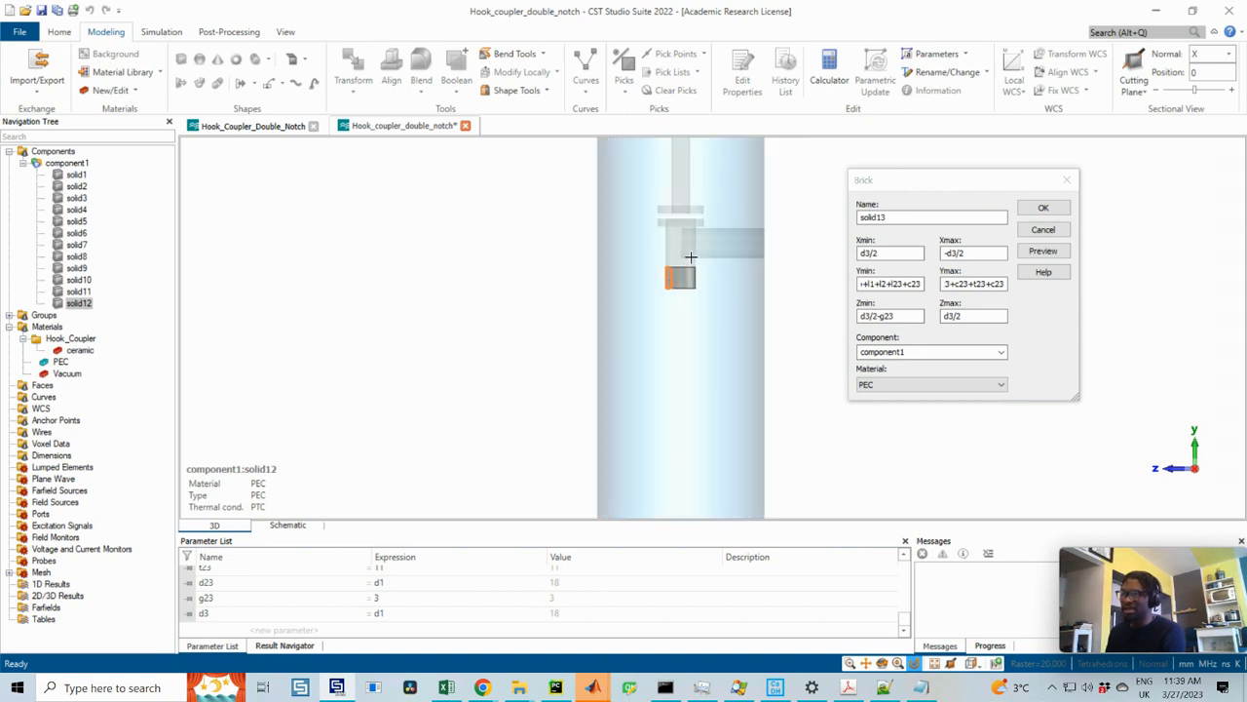
pyautogui.scroll(-2, 687, 264)
pyautogui.scroll(1, 687, 268)
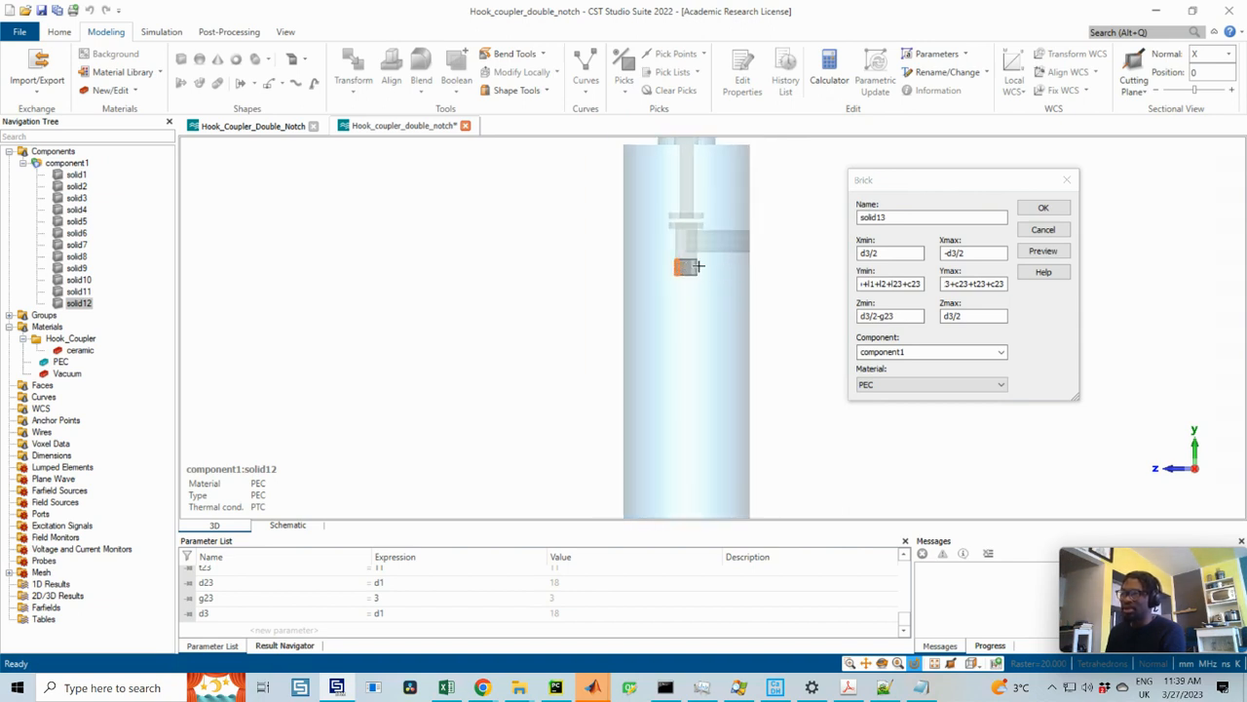
pyautogui.scroll(-3, 693, 266)
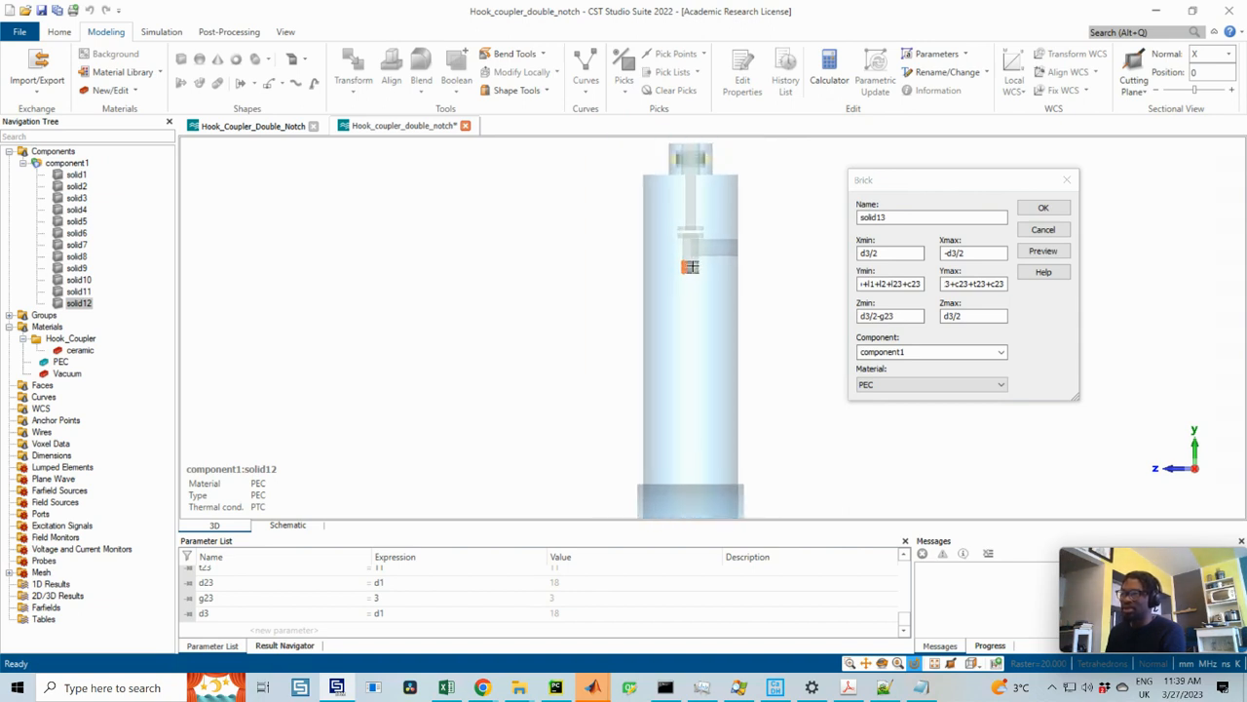
pyautogui.click(1042, 208)
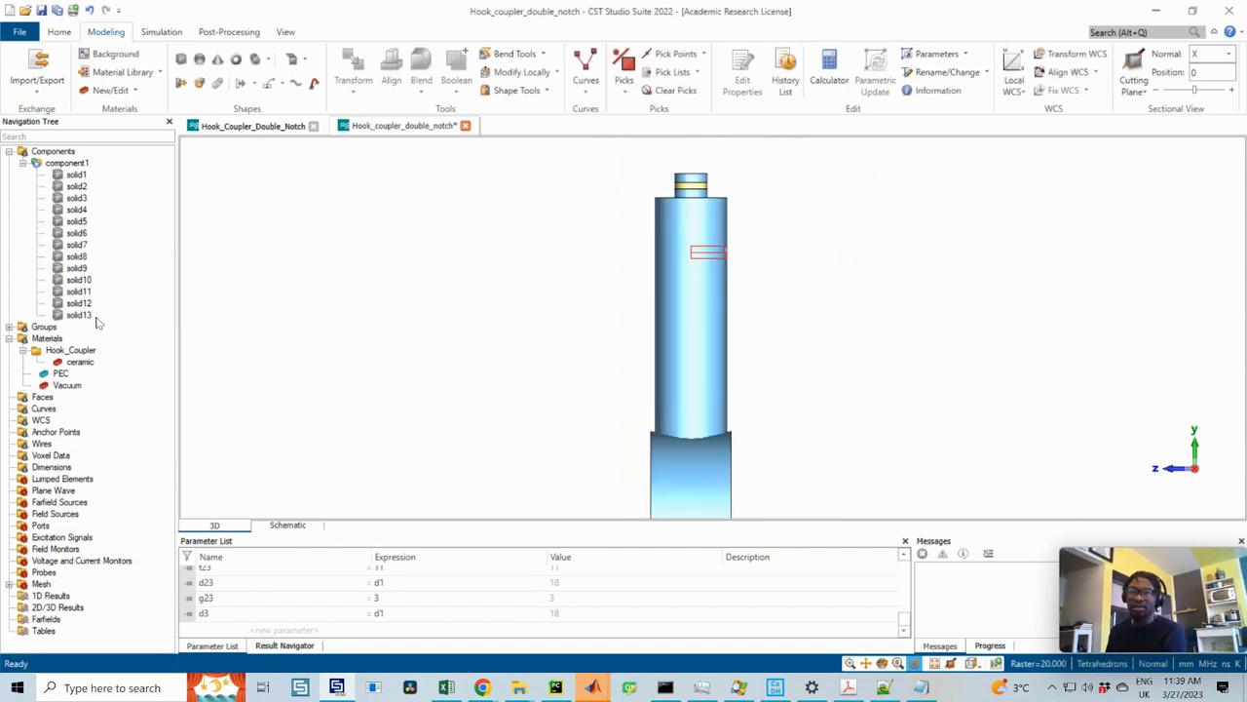
# - Compare the new brick with the DN_Hook_Coupler.pdf drawing and examine its position and the side stub's direction in the model
pyautogui.click(82, 315)
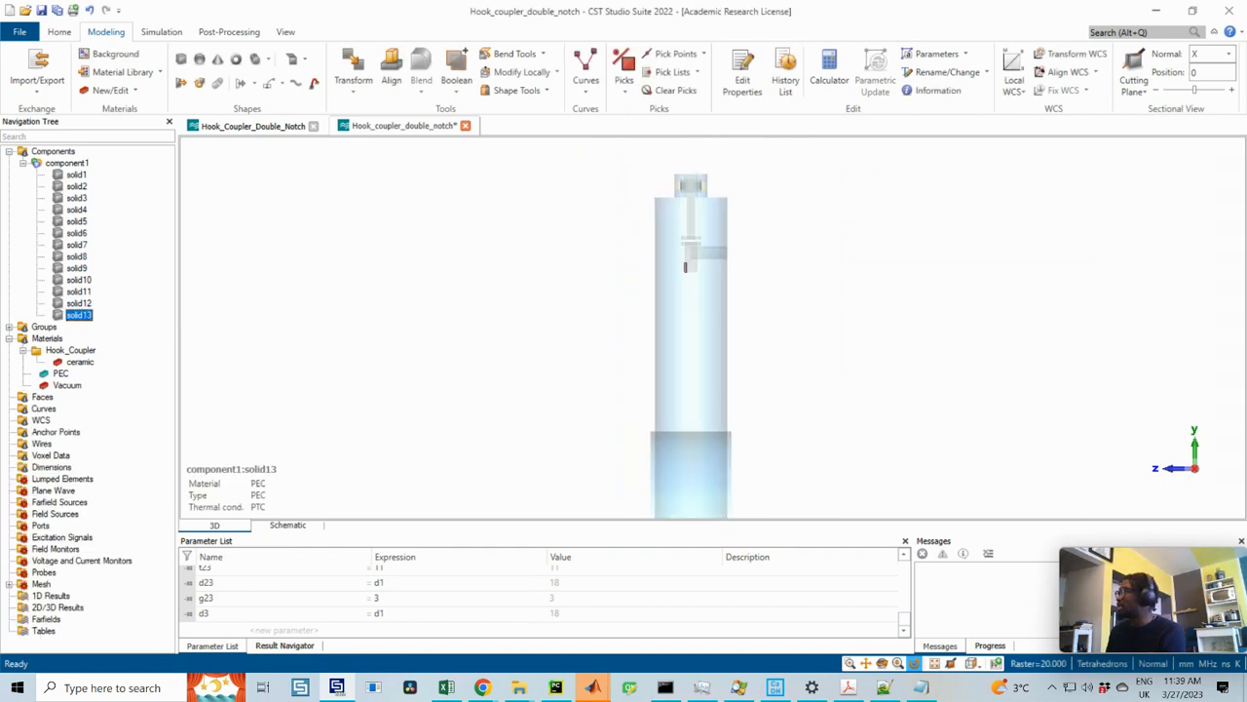
pyautogui.moveTo(1246, 82)
pyautogui.mouseDown()
pyautogui.moveTo(571, 72)
pyautogui.moveTo(594, 30)
pyautogui.mouseUp()
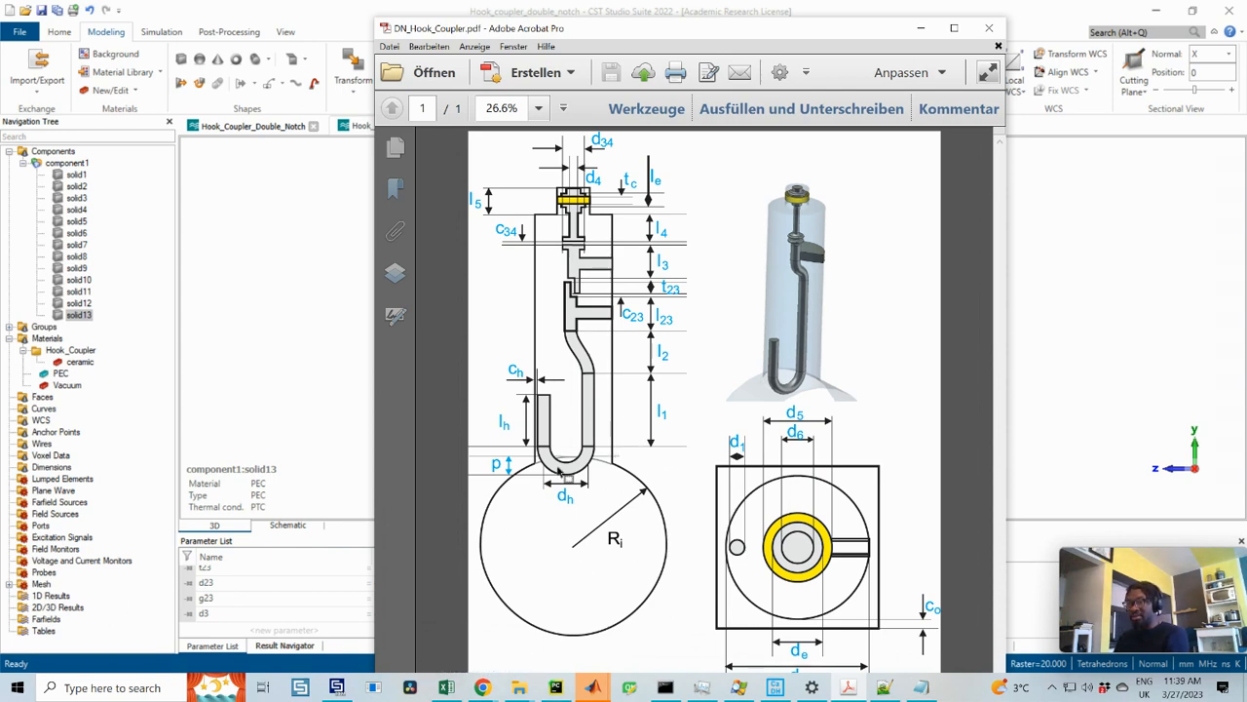
pyautogui.moveTo(810, 33); pyautogui.dragTo(1246, 27)
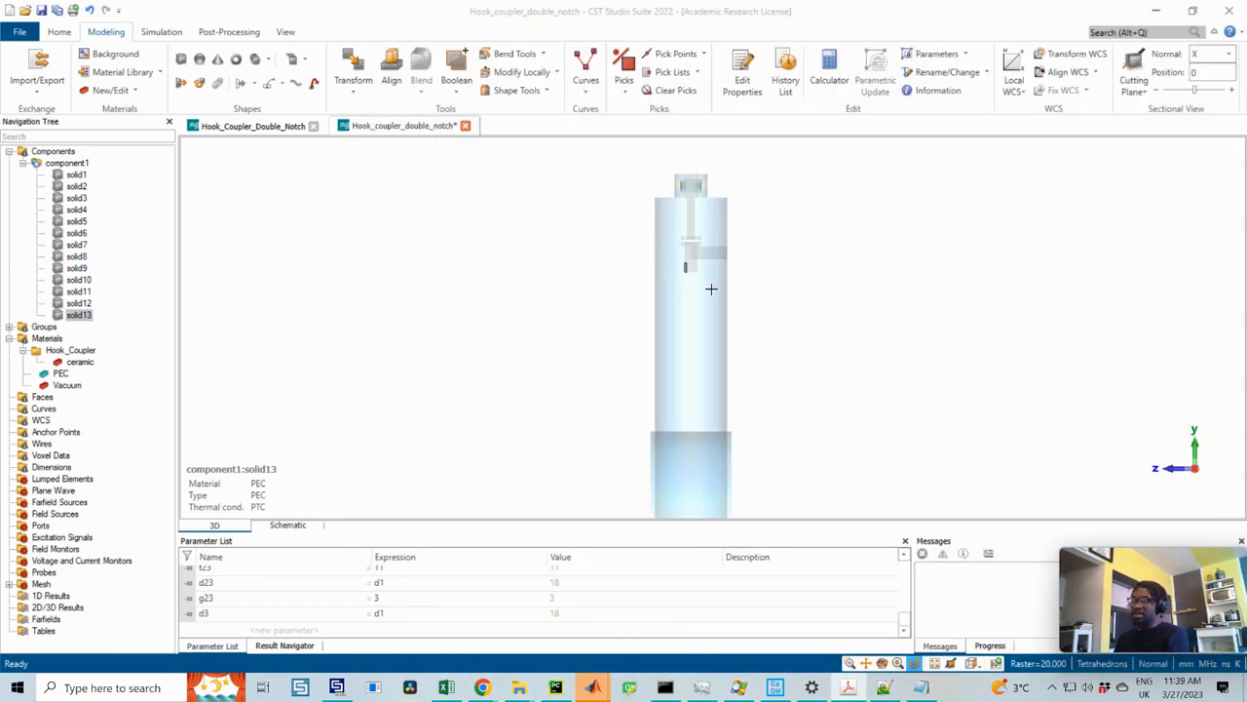
pyautogui.moveTo(700, 462); pyautogui.dragTo(701, 370, button='middle')
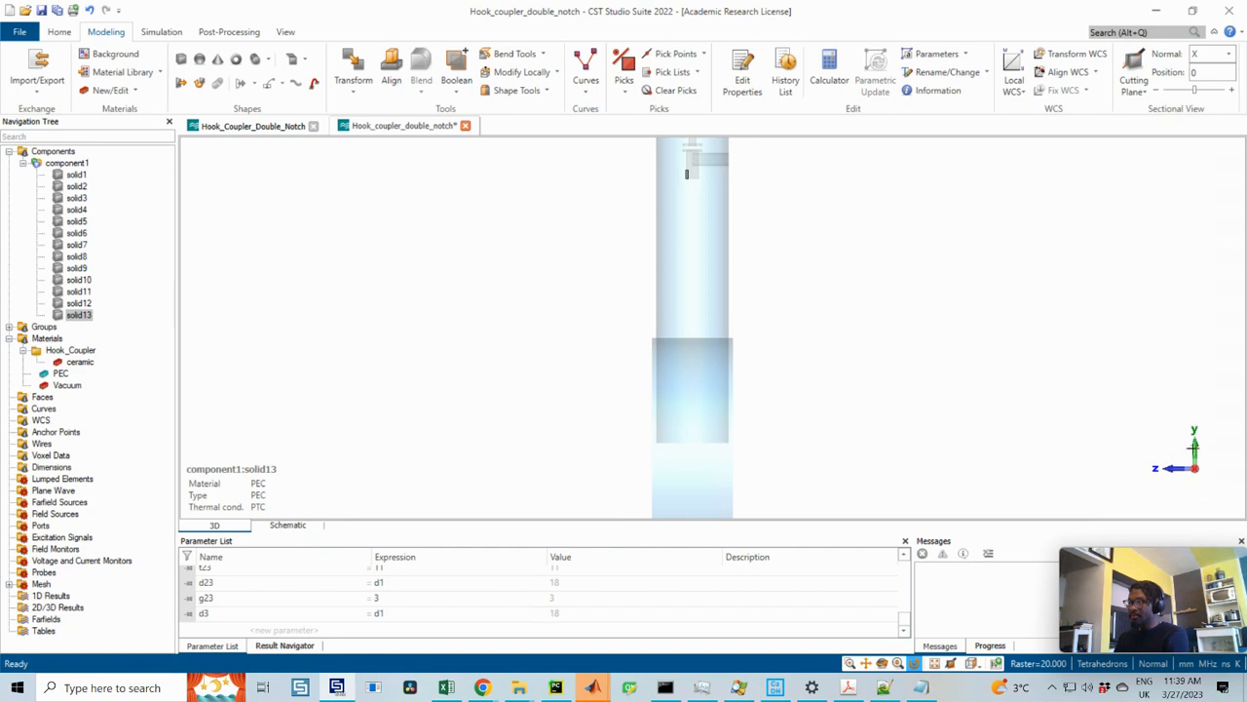
pyautogui.moveTo(714, 257); pyautogui.dragTo(721, 312, button='middle')
pyautogui.press('3')
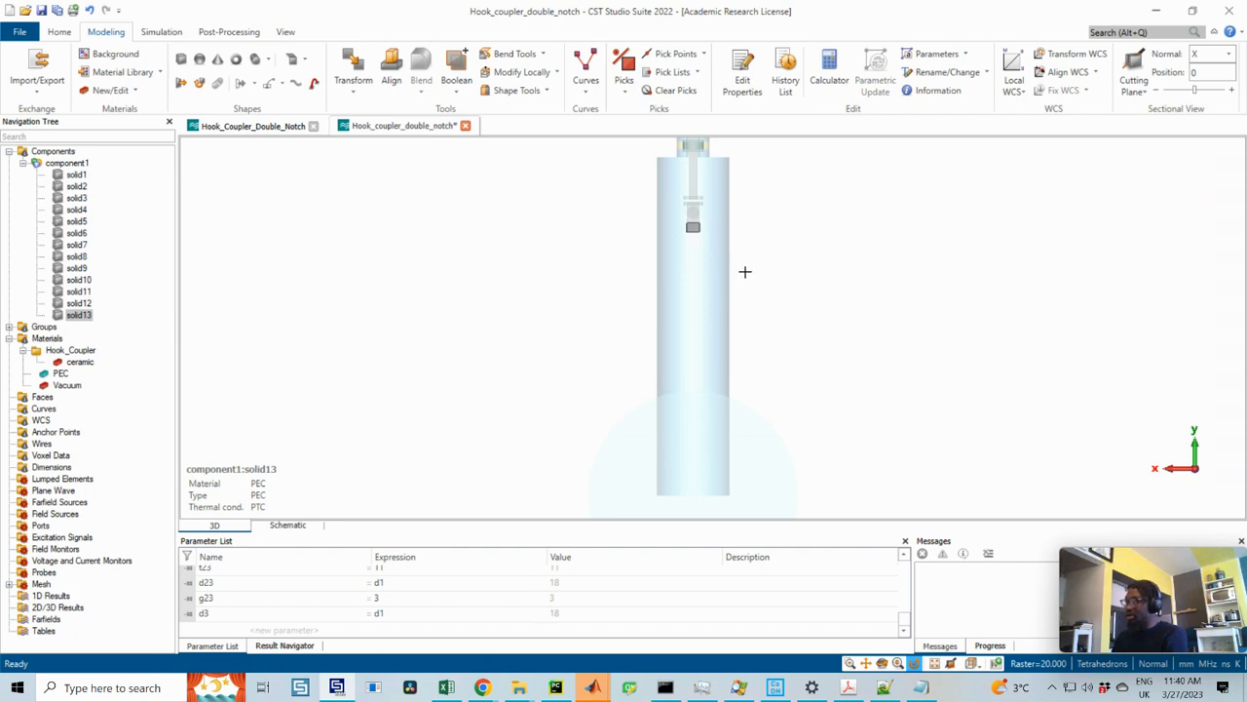
pyautogui.moveTo(794, 177); pyautogui.dragTo(786, 224, button='middle')
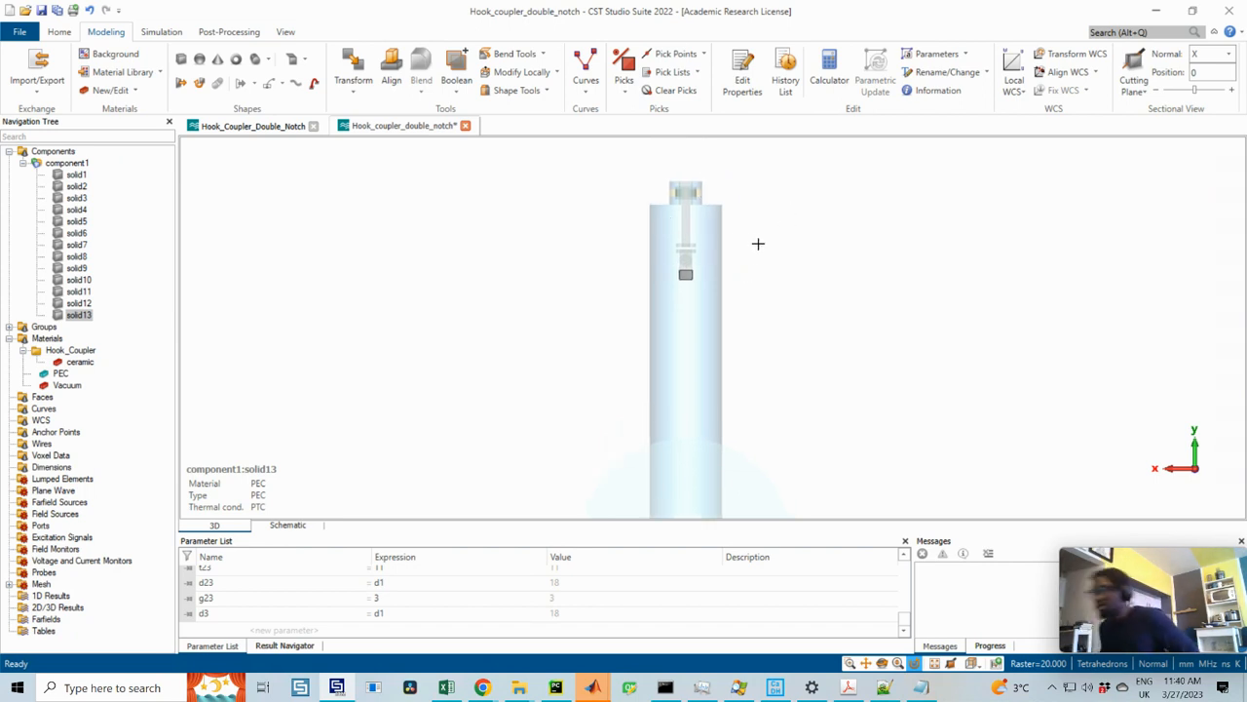
pyautogui.press('6')
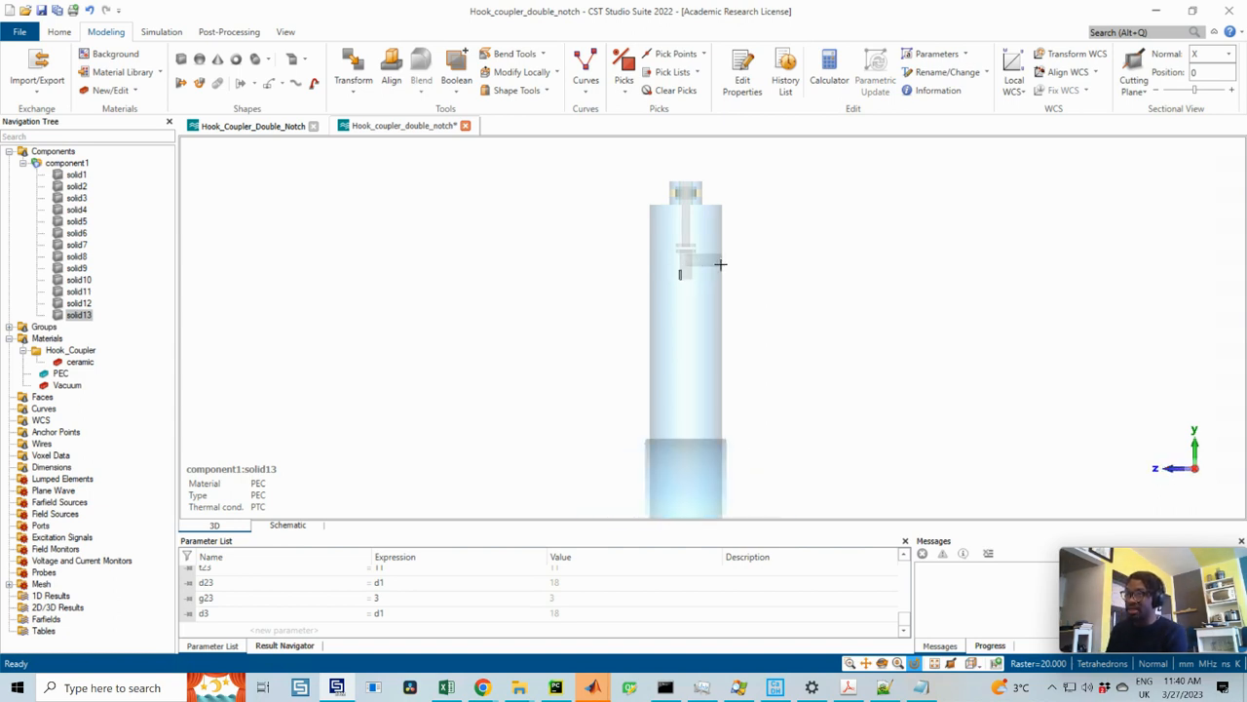
pyautogui.scroll(-2, 707, 261)
pyautogui.scroll(5, 672, 244)
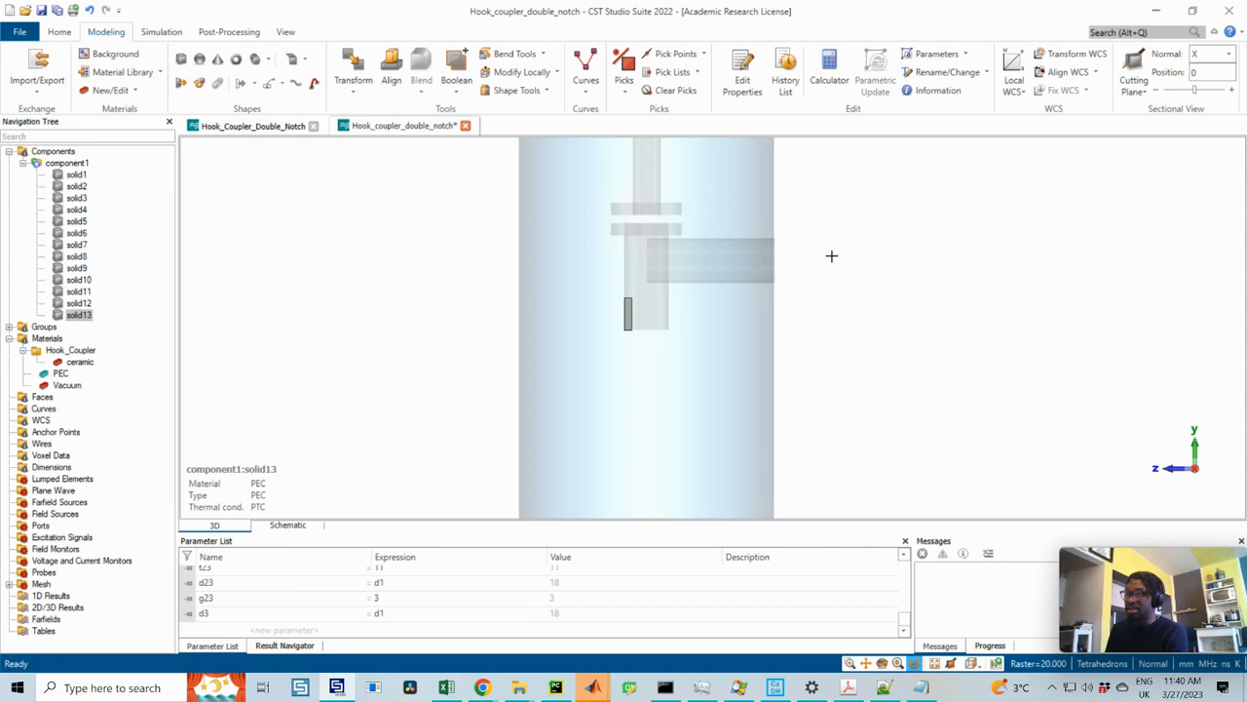
pyautogui.press('6')
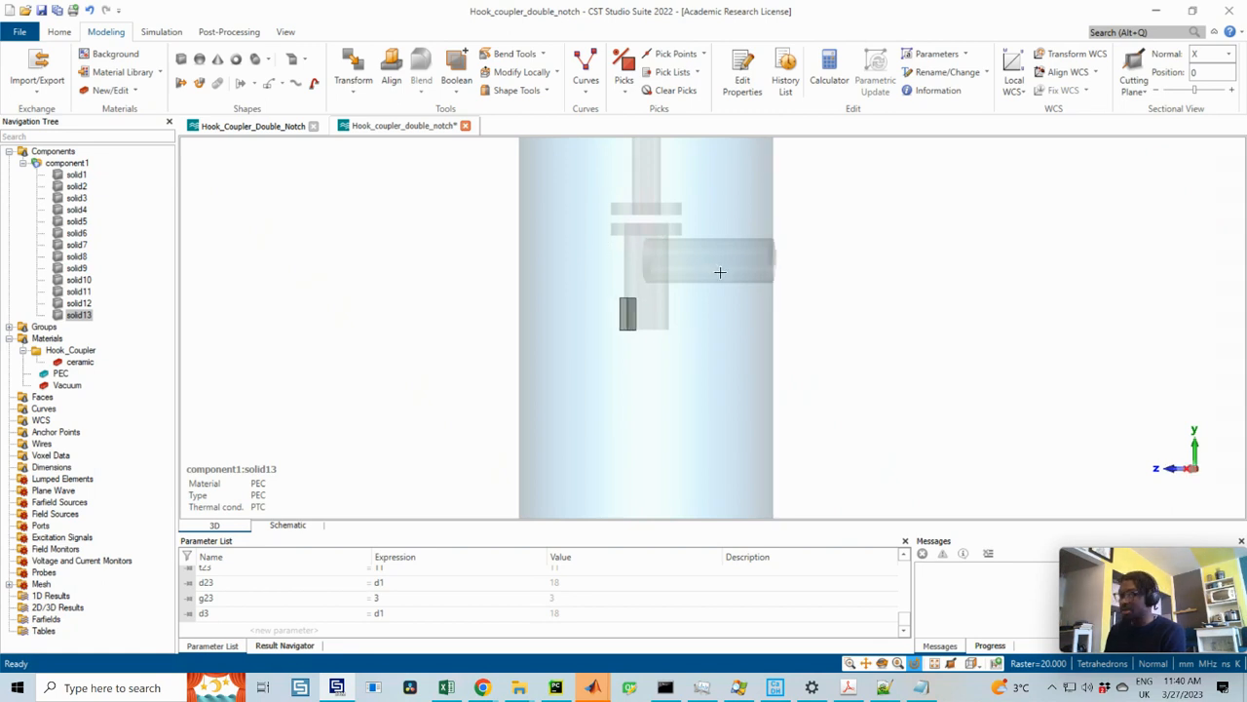
# - Open the cylinder definition of the horizontal side stub solid11 and copy its full Ycenter expression
pyautogui.click(78, 303)
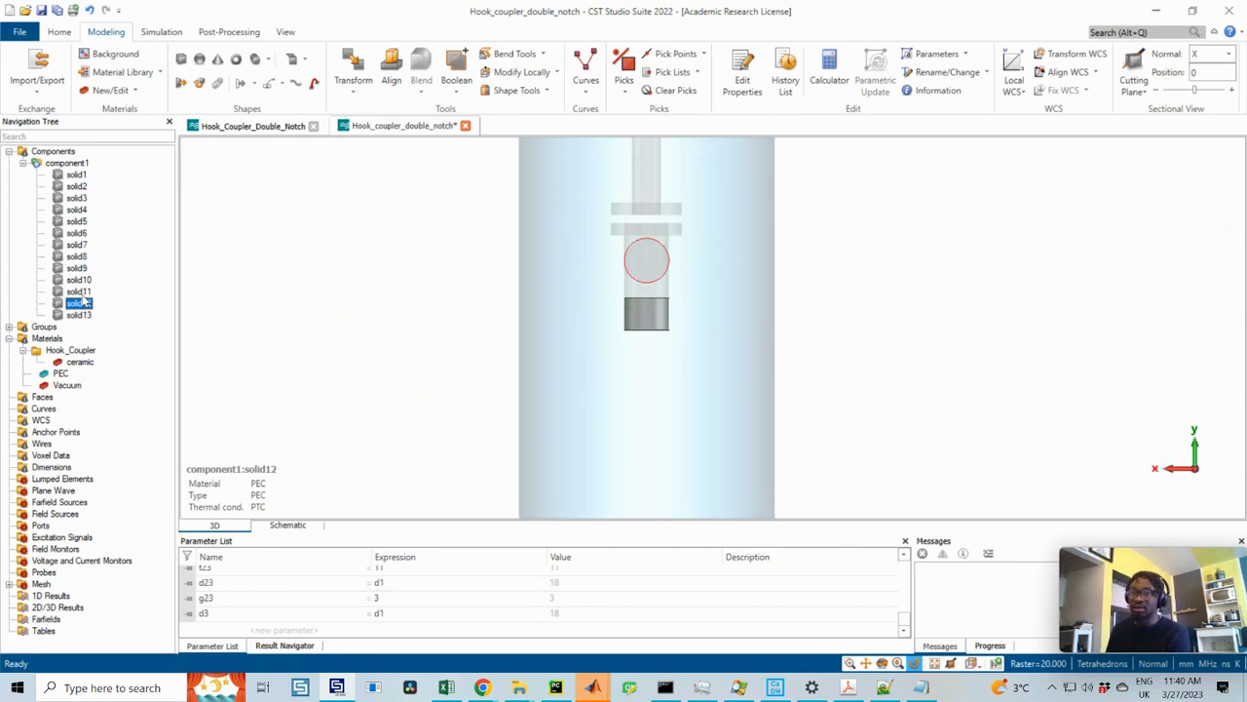
pyautogui.click(82, 293)
pyautogui.doubleClick(84, 293)
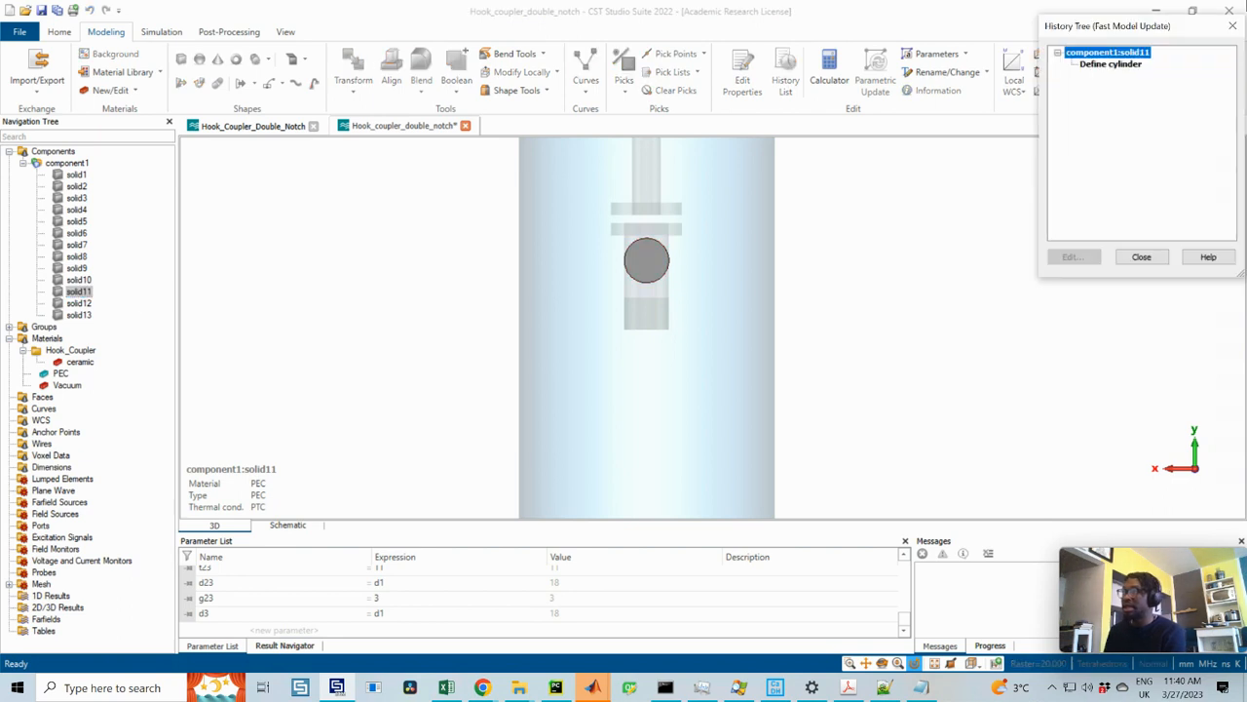
pyautogui.doubleClick(1120, 62)
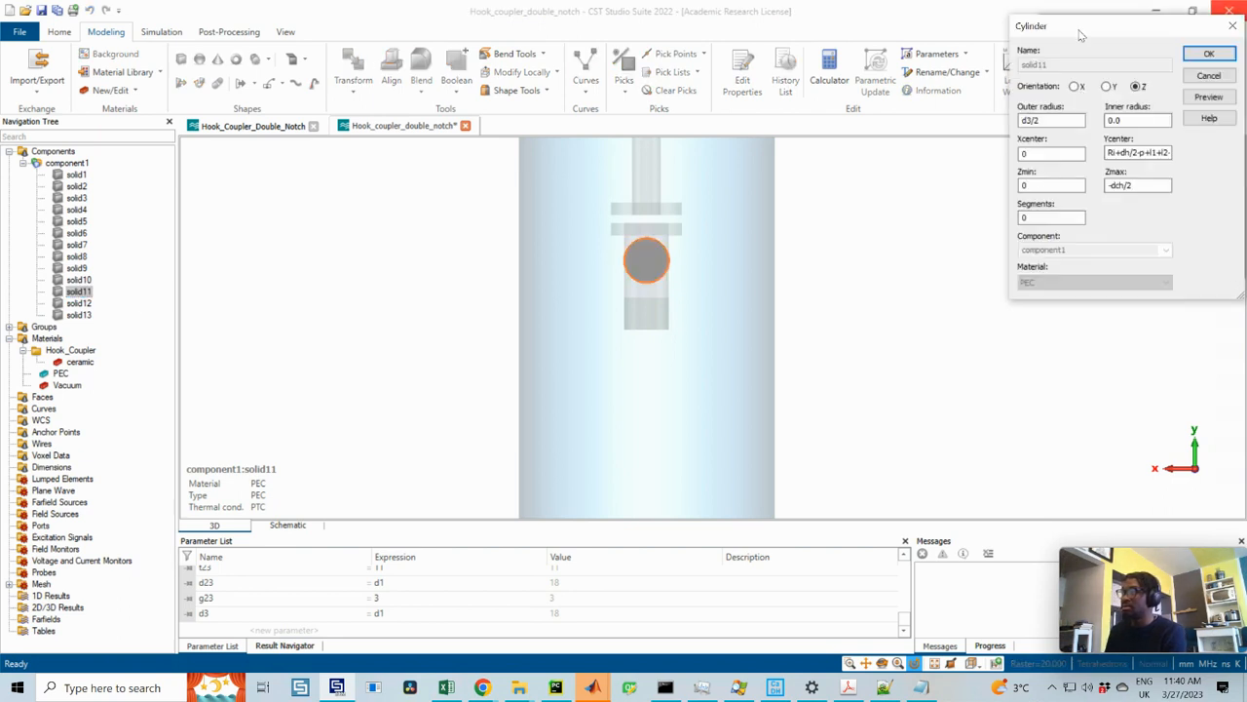
pyautogui.moveTo(1080, 36); pyautogui.dragTo(1011, 104)
pyautogui.moveTo(1084, 254); pyautogui.dragTo(1060, 253)
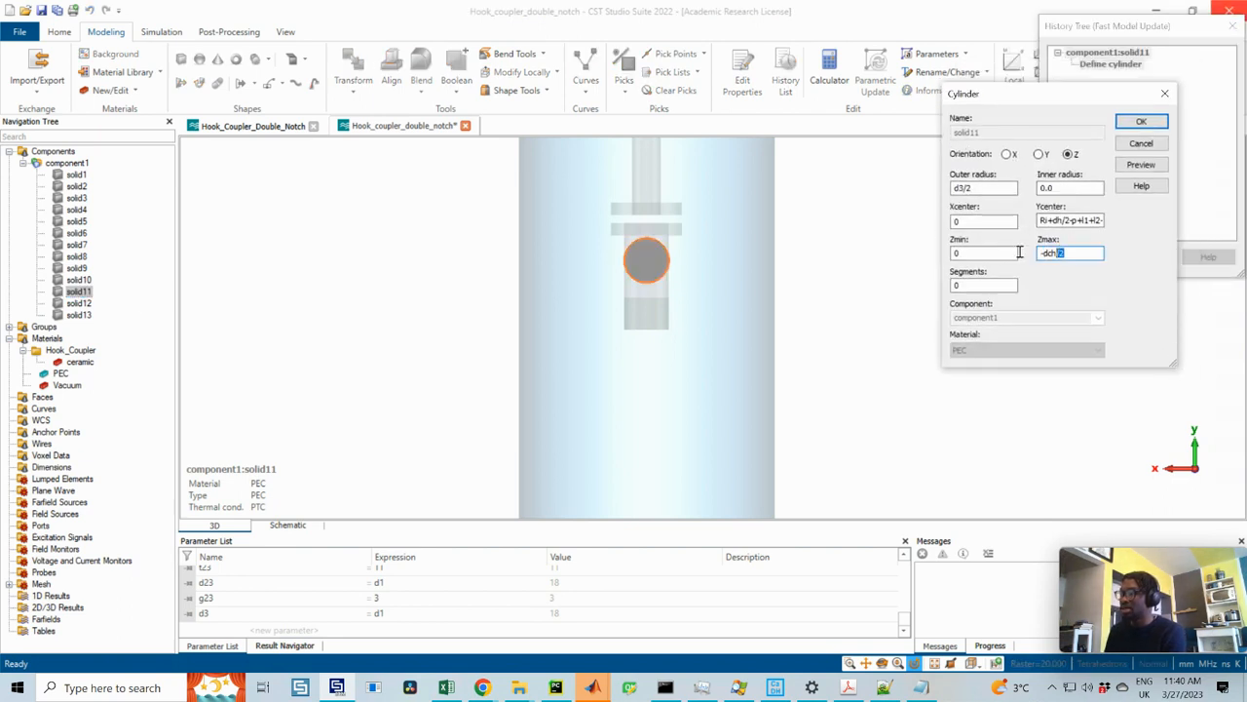
pyautogui.click(1063, 220)
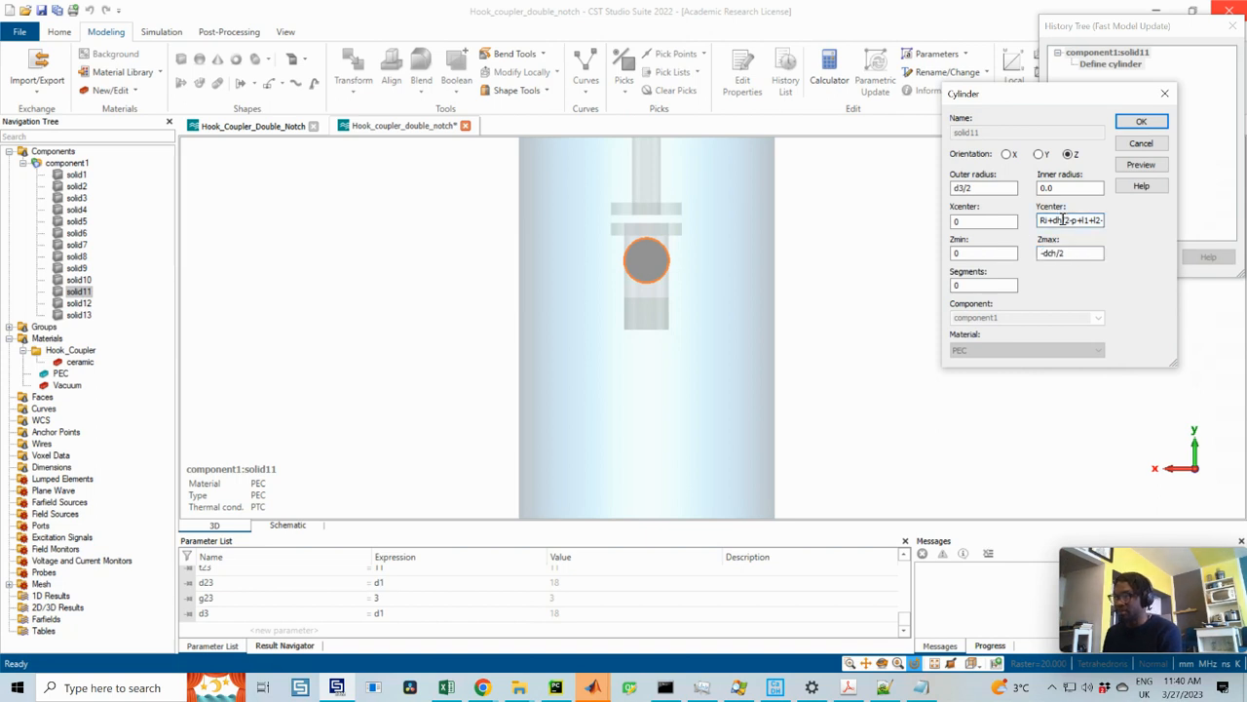
pyautogui.doubleClick(1063, 220)
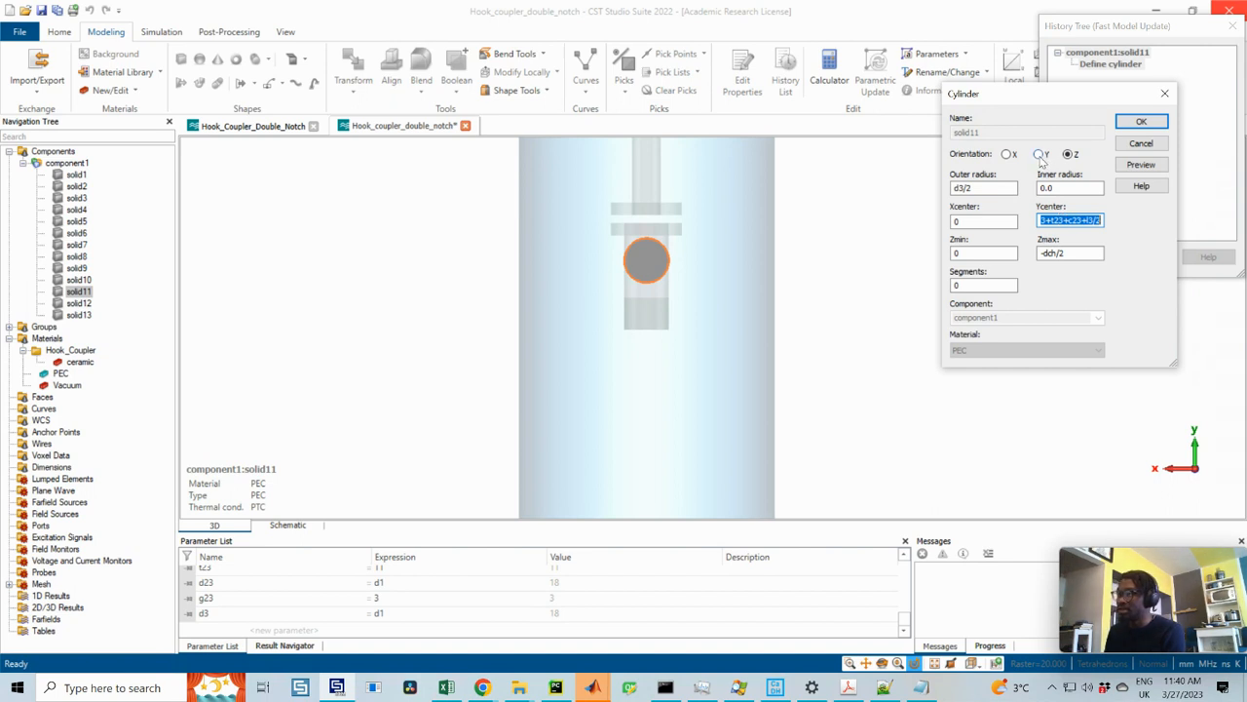
# - Reorient the stub cylinder along X with the copied Ycenter expression ending in t23+c23+l3/2 and Xmin -dch/2, then preview and apply it
pyautogui.click(1008, 156)
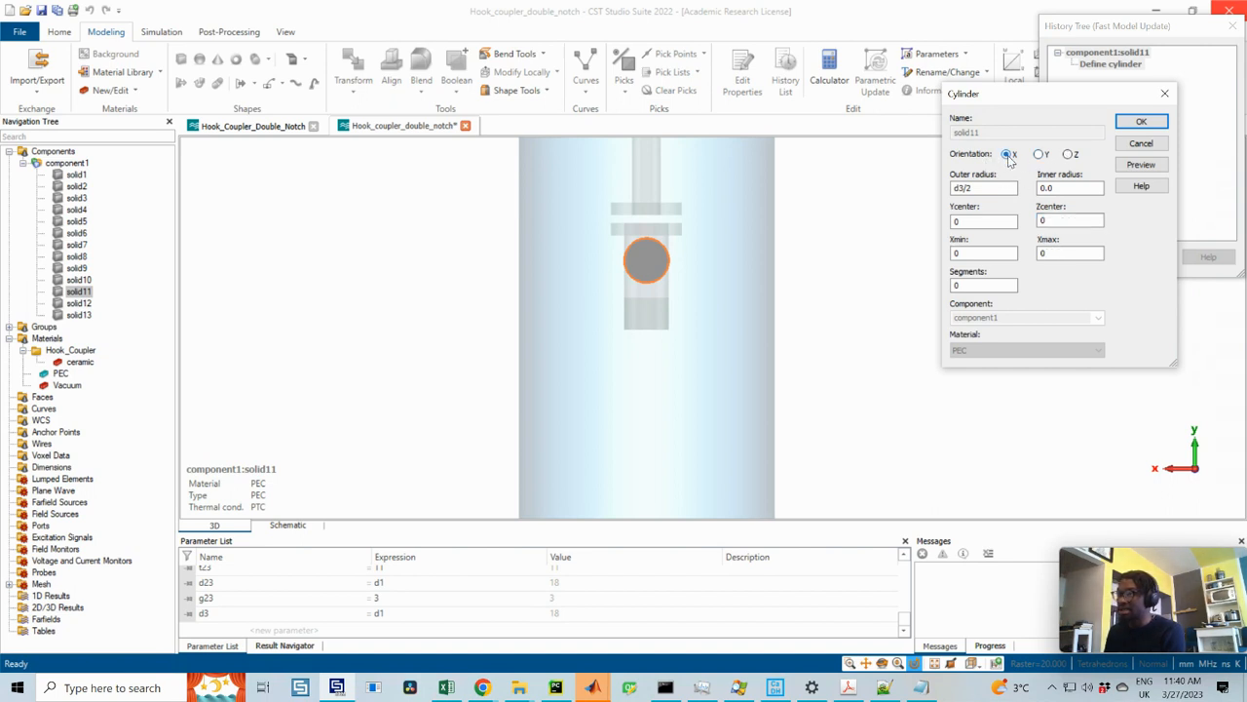
pyautogui.moveTo(963, 222); pyautogui.dragTo(946, 253)
pyautogui.write('3+t23+c23+l3/2')
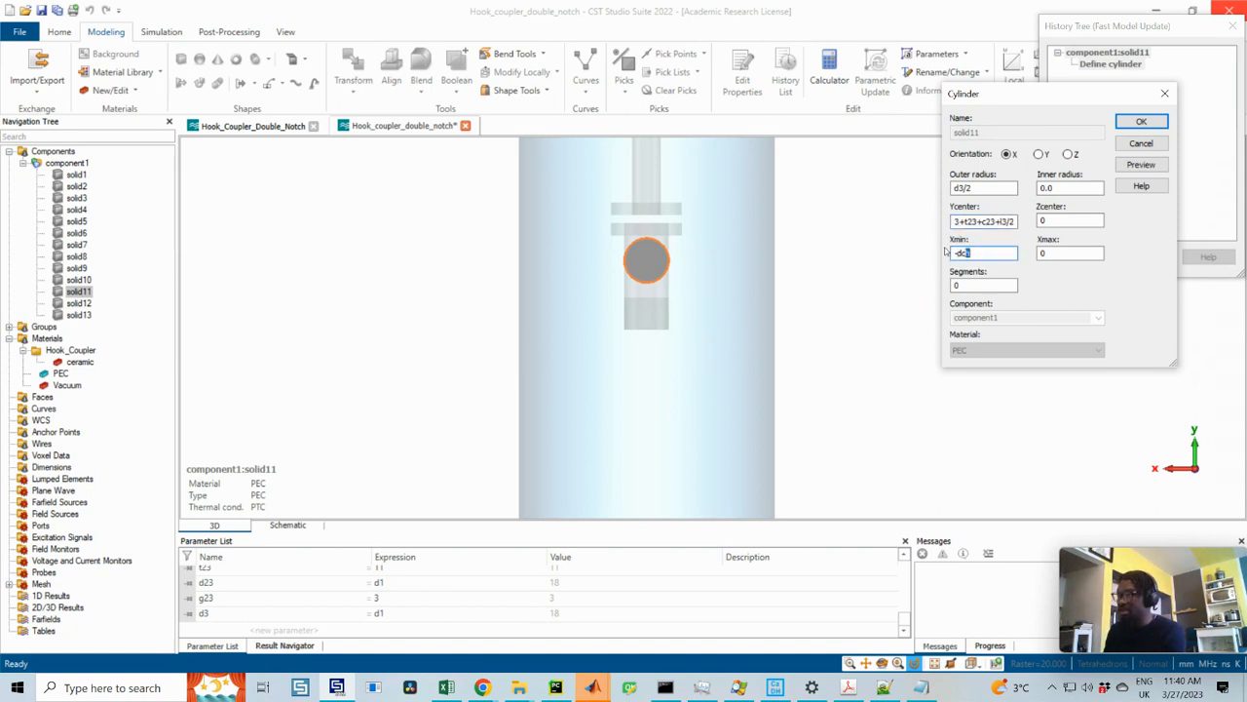
pyautogui.write('-dch/2')
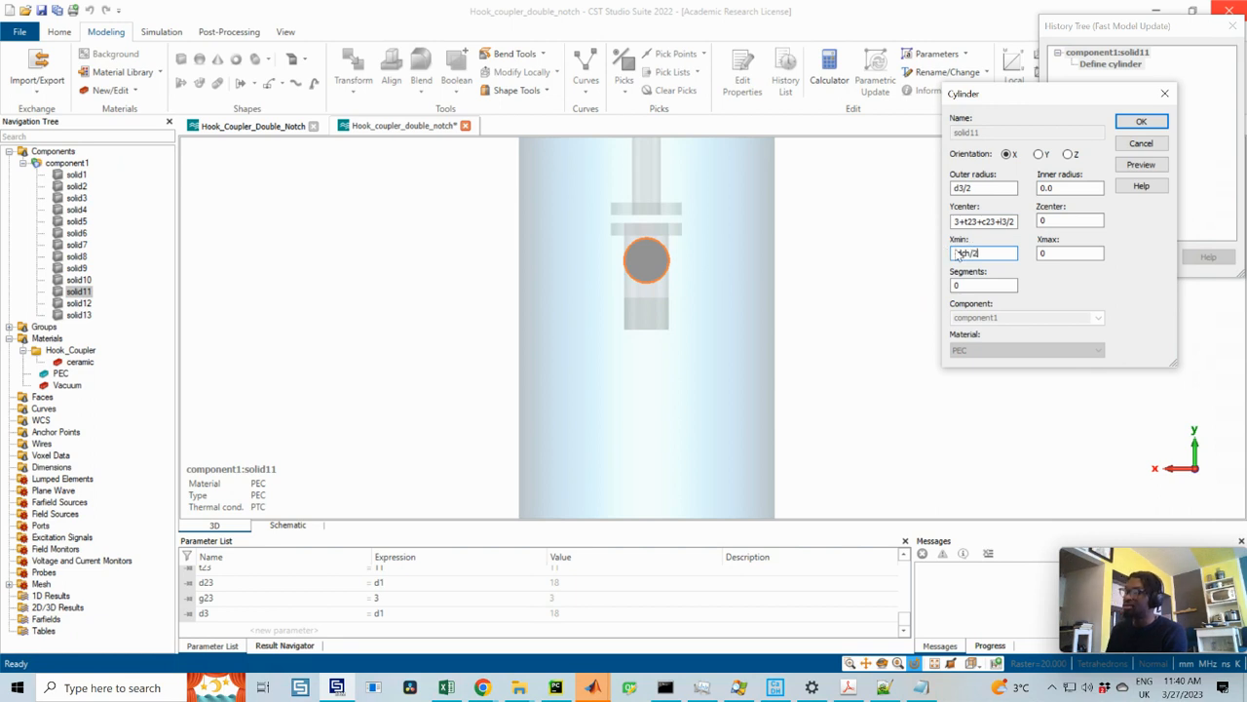
pyautogui.click(1144, 166)
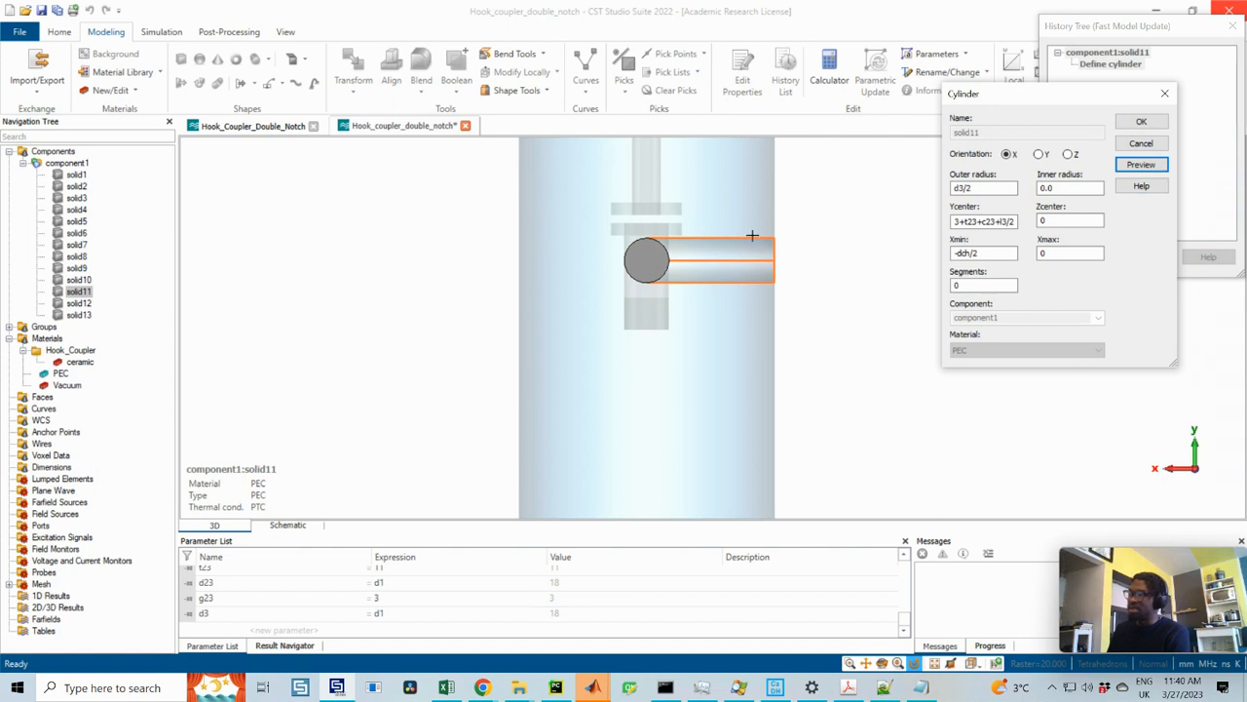
pyautogui.click(1144, 122)
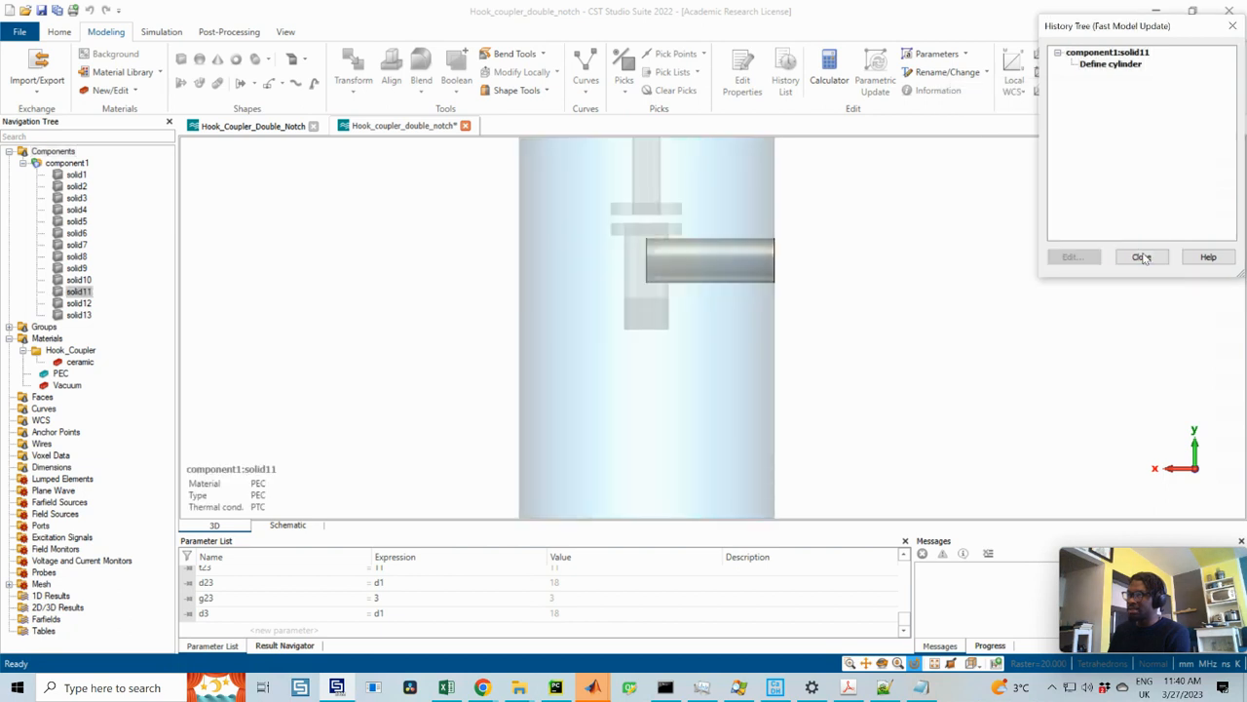
# - Examine the position of the lower notch brick solid13 in the front view relative to the side stub and the cavity cylinder solid1
pyautogui.click(1142, 257)
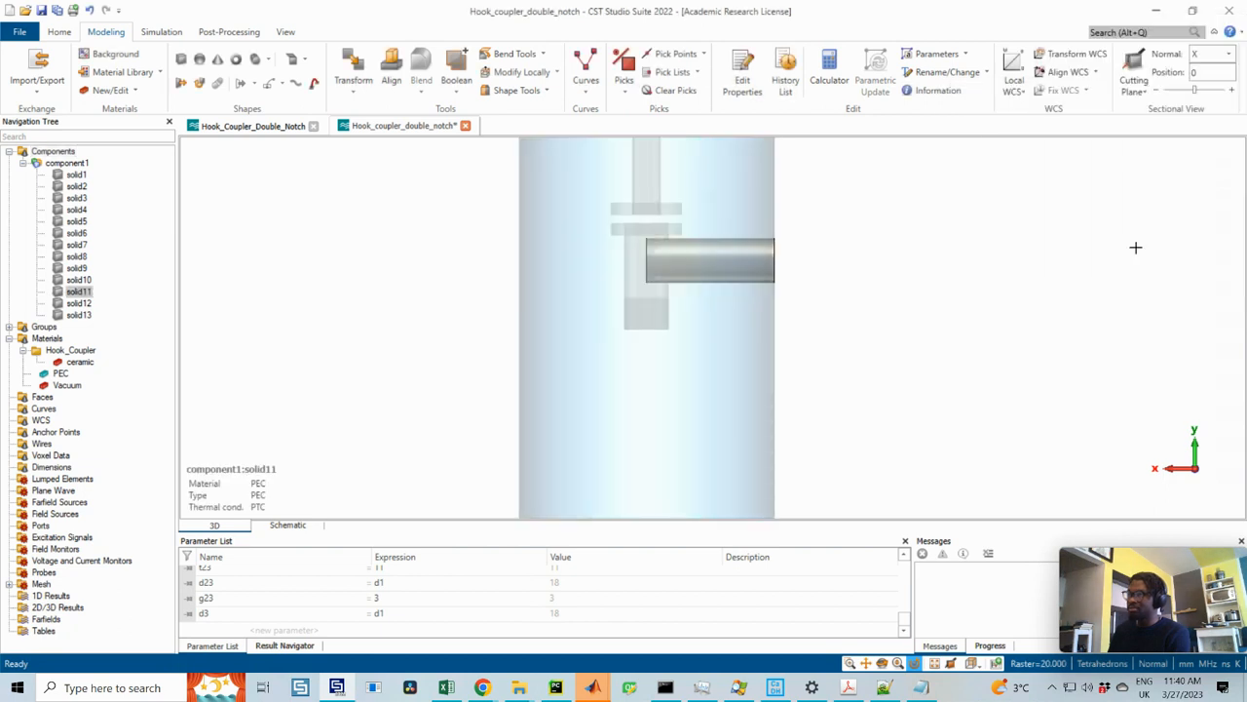
pyautogui.click(78, 315)
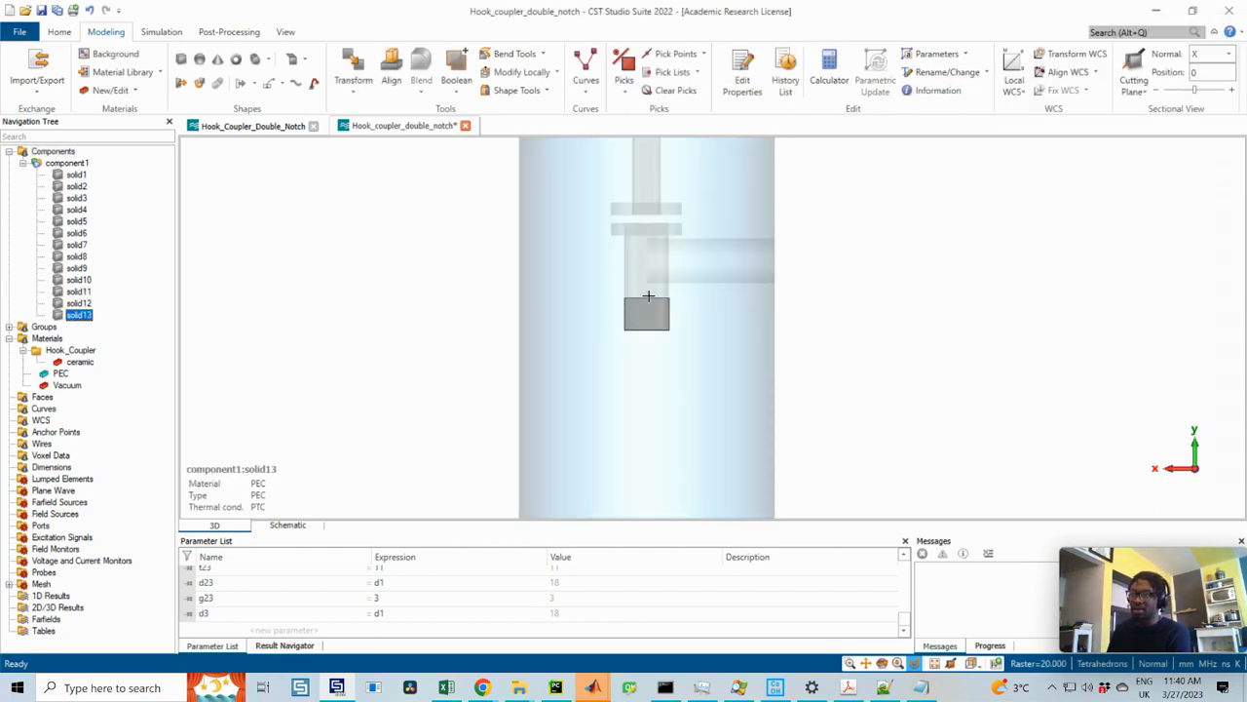
pyautogui.scroll(-10, 660, 288)
pyautogui.moveTo(687, 407); pyautogui.dragTo(671, 315, button='middle')
pyautogui.scroll(3, 665, 352)
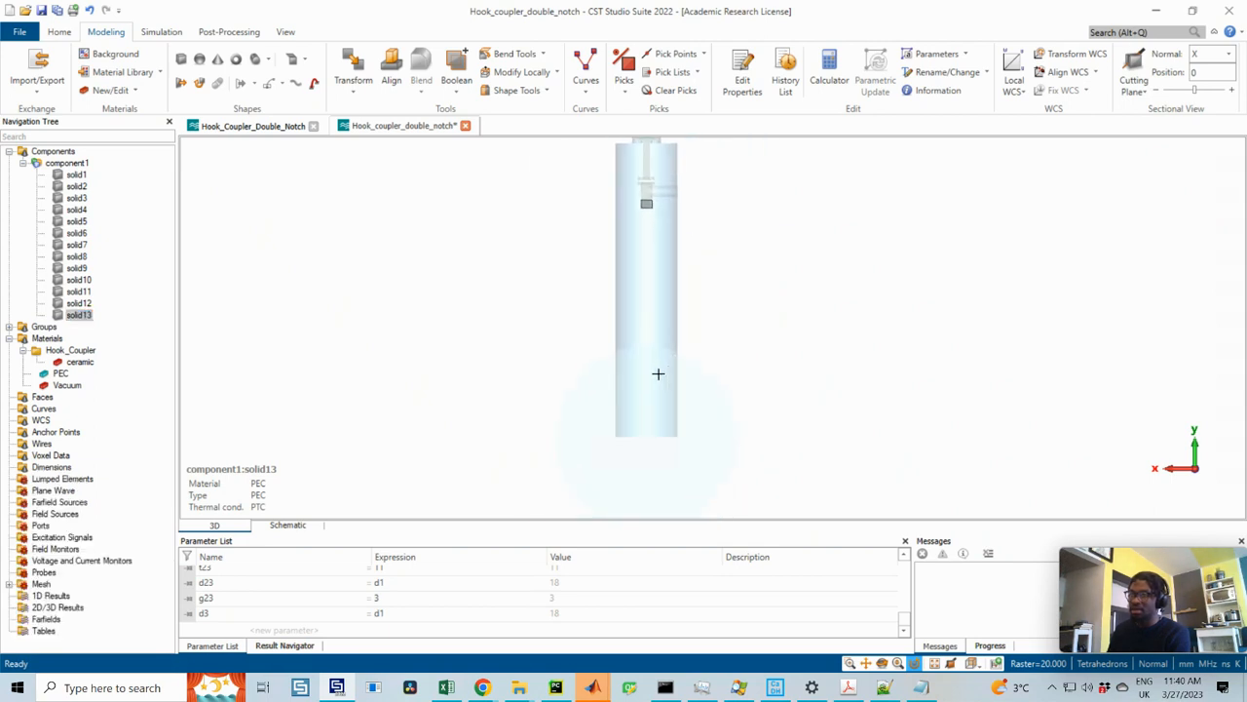
pyautogui.click(76, 175)
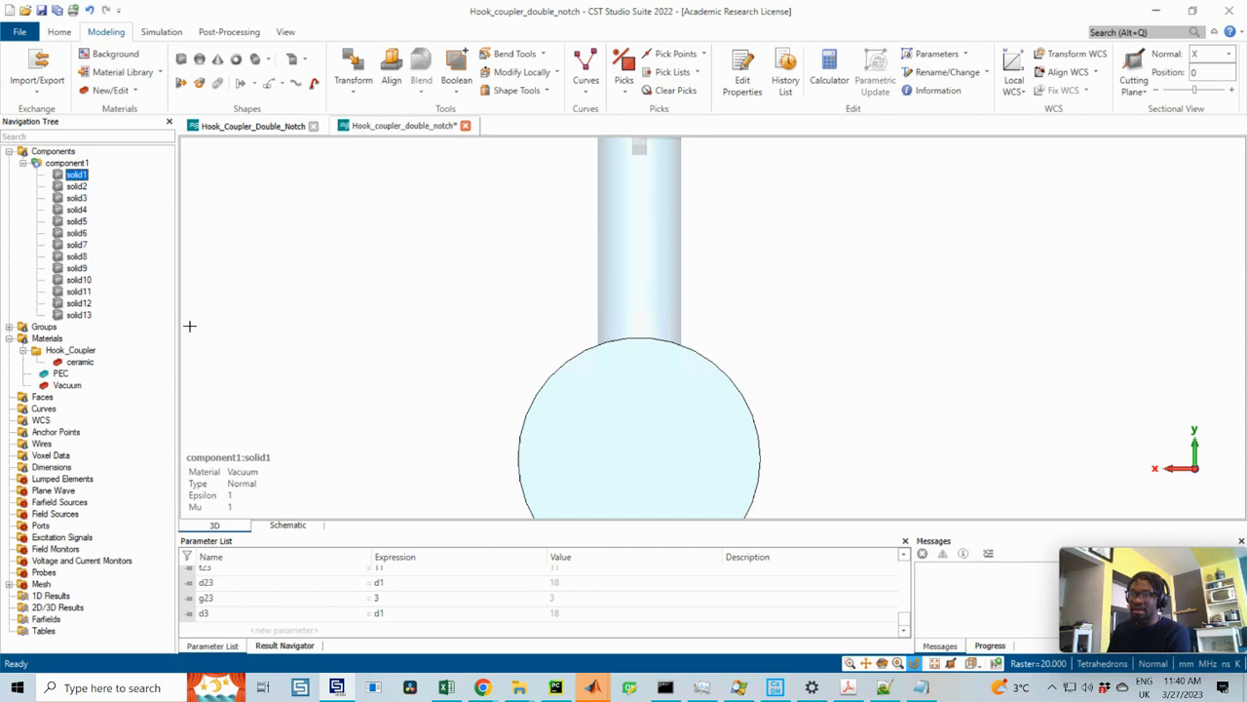
pyautogui.click(78, 315)
pyautogui.scroll(-1, 636, 175)
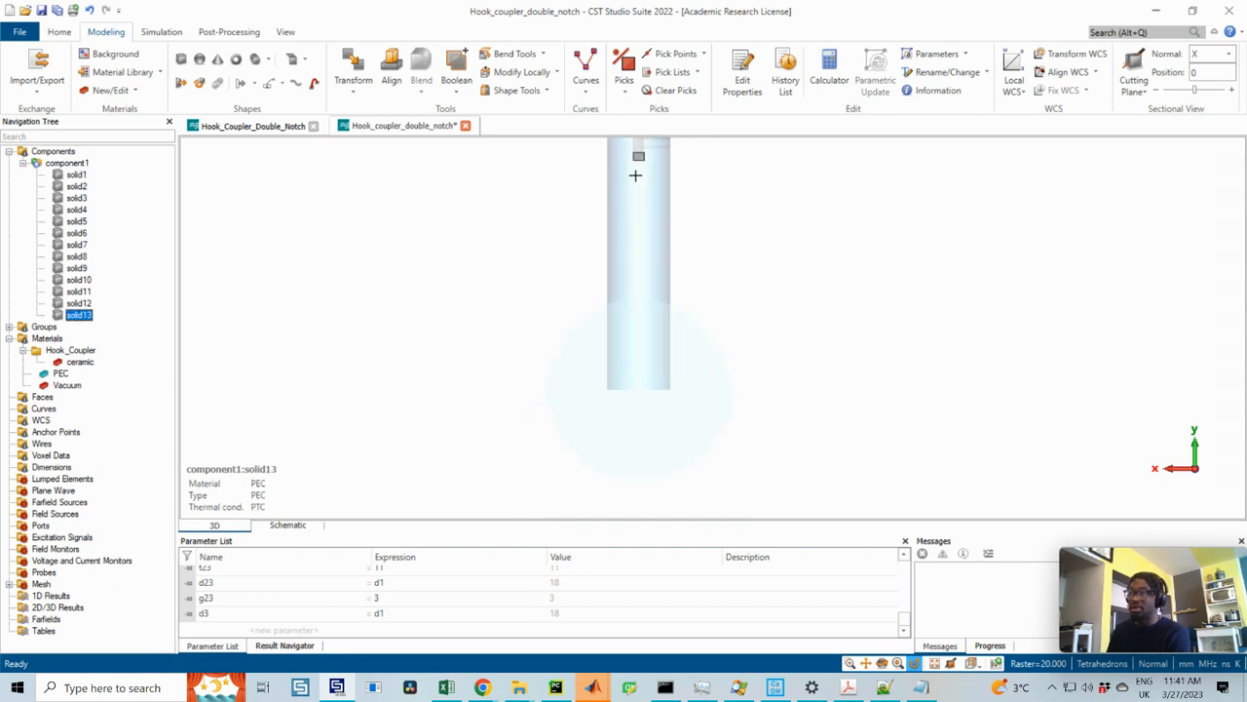
pyautogui.moveTo(643, 232); pyautogui.dragTo(639, 228, button='middle')
pyautogui.scroll(5, 660, 292)
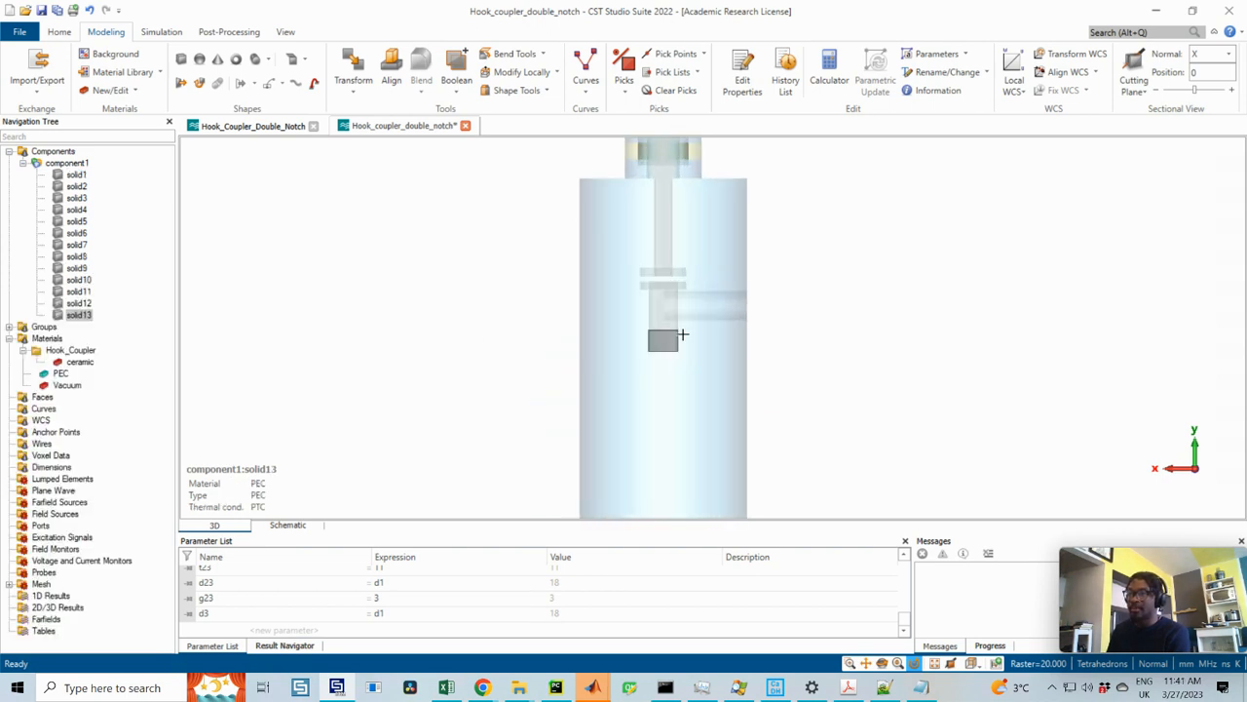
# - Edit the definition of brick solid13, setting Xmin to d3/2-g23 and Zmin to d3/2, and preview it
pyautogui.doubleClick(78, 314)
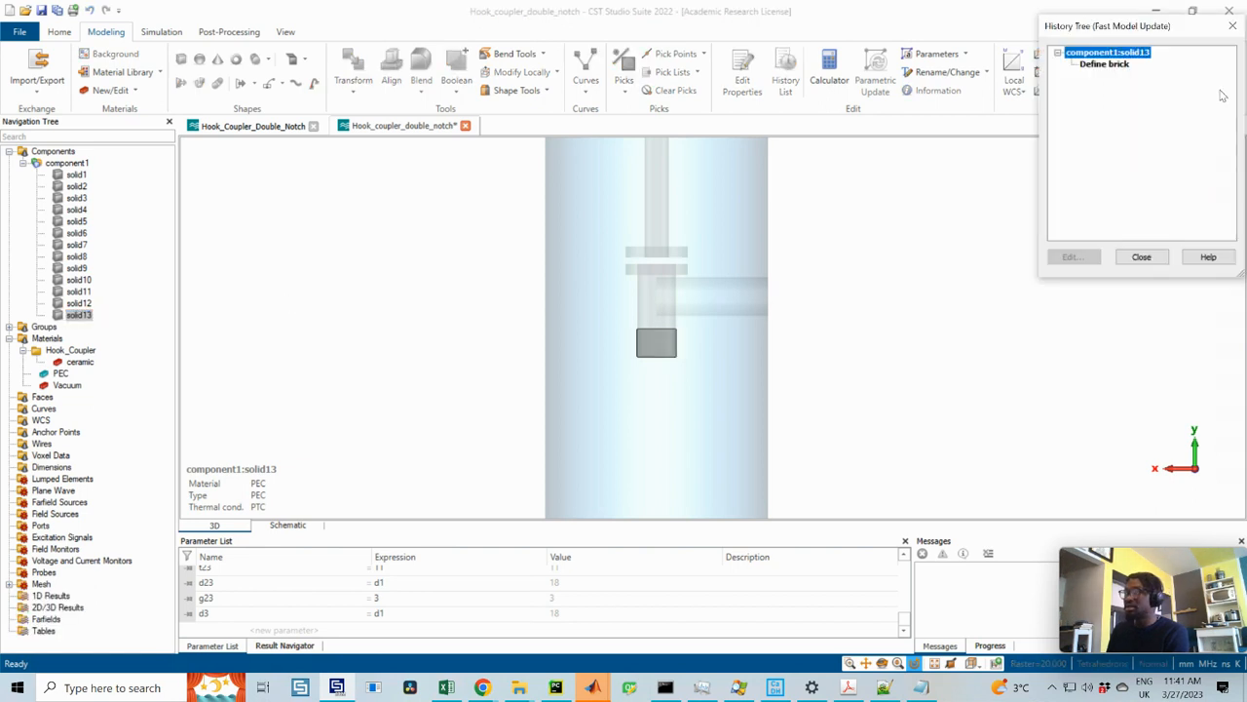
pyautogui.doubleClick(1115, 65)
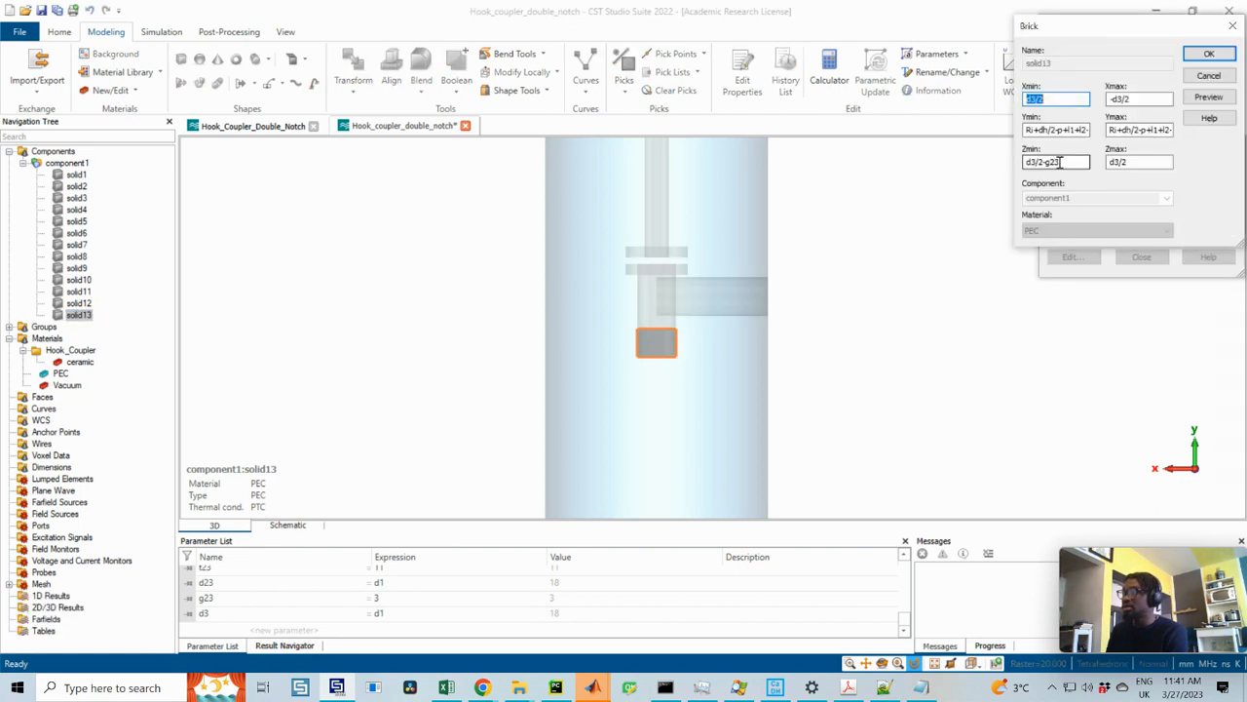
pyautogui.doubleClick(1072, 163)
pyautogui.click(1148, 130)
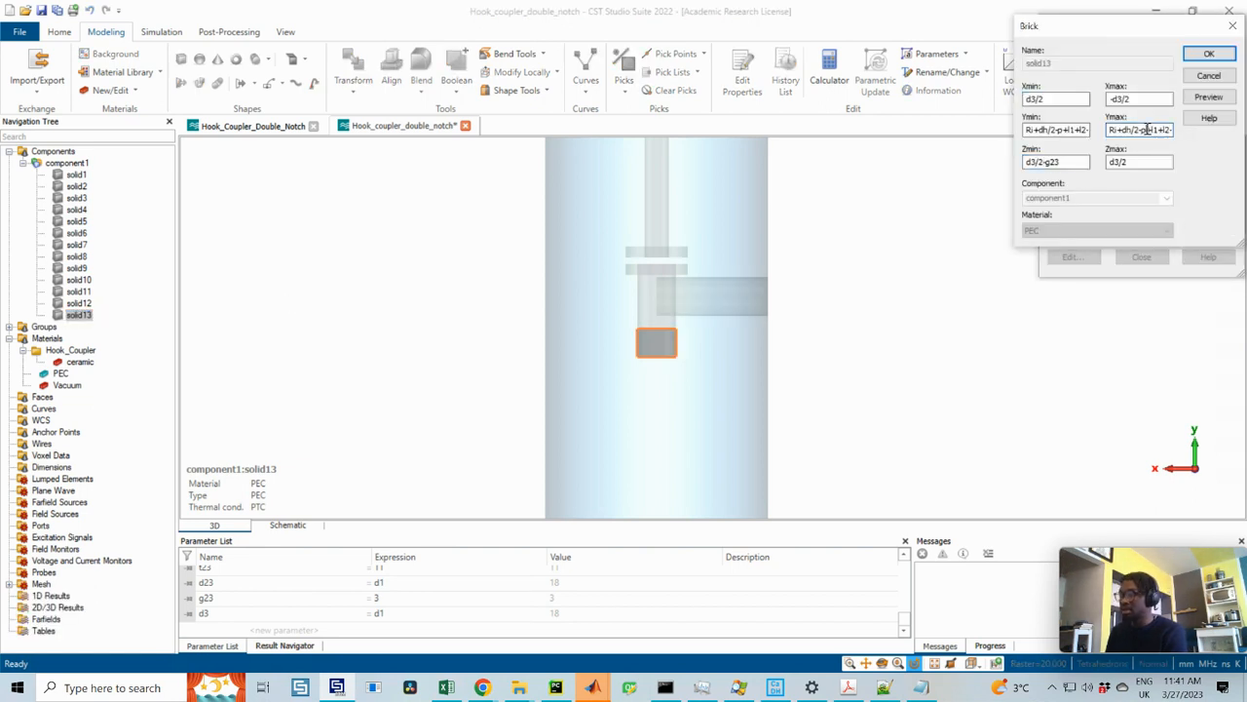
pyautogui.moveTo(1076, 162); pyautogui.dragTo(975, 163)
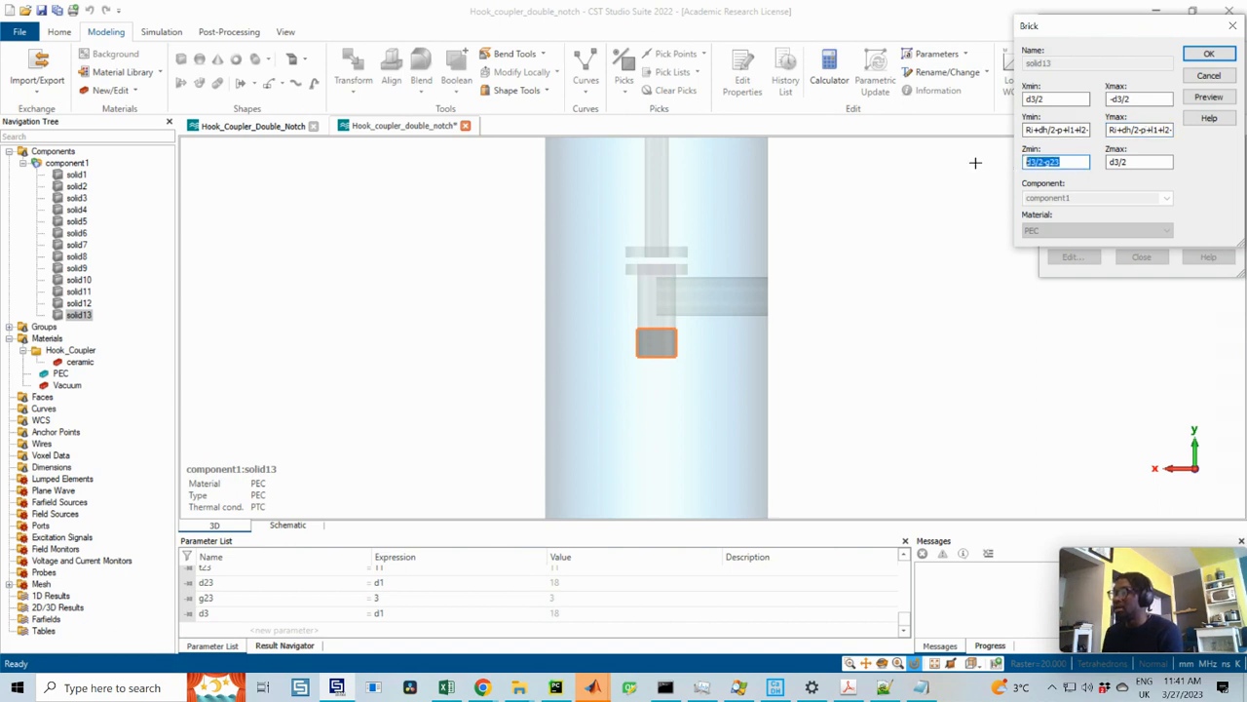
pyautogui.click(1058, 100)
pyautogui.write('-g23')
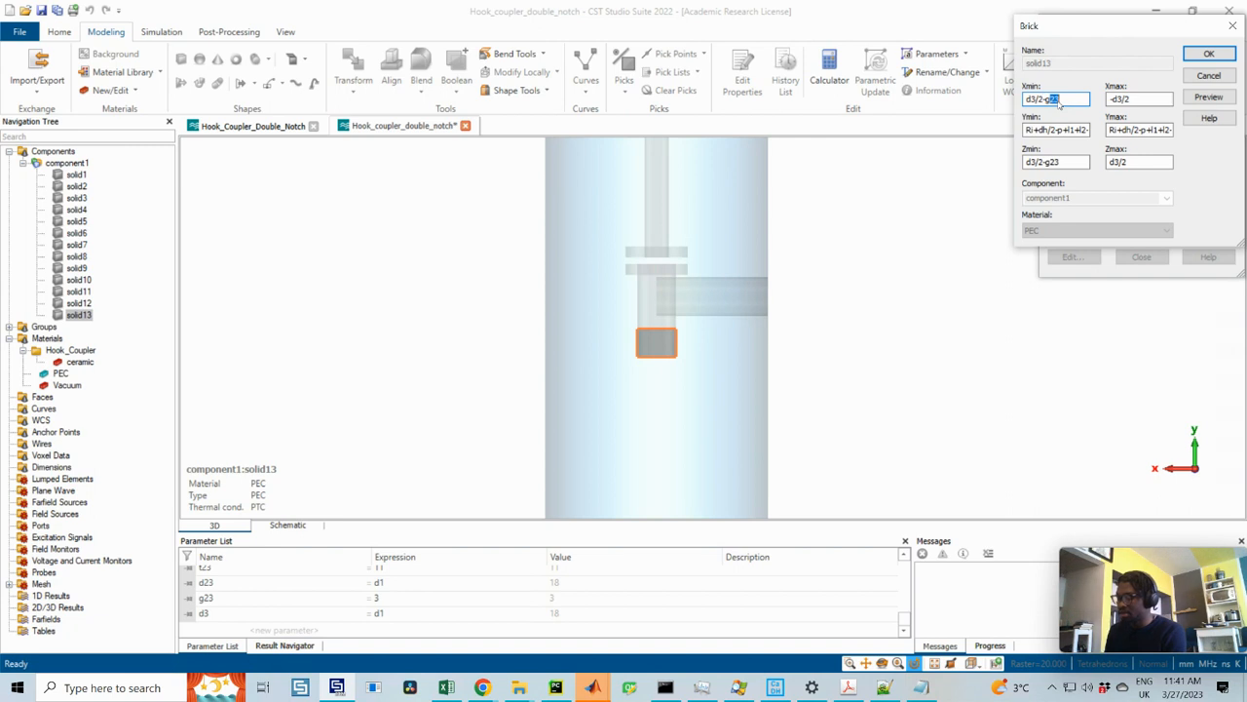
pyautogui.moveTo(1076, 161); pyautogui.dragTo(1036, 166)
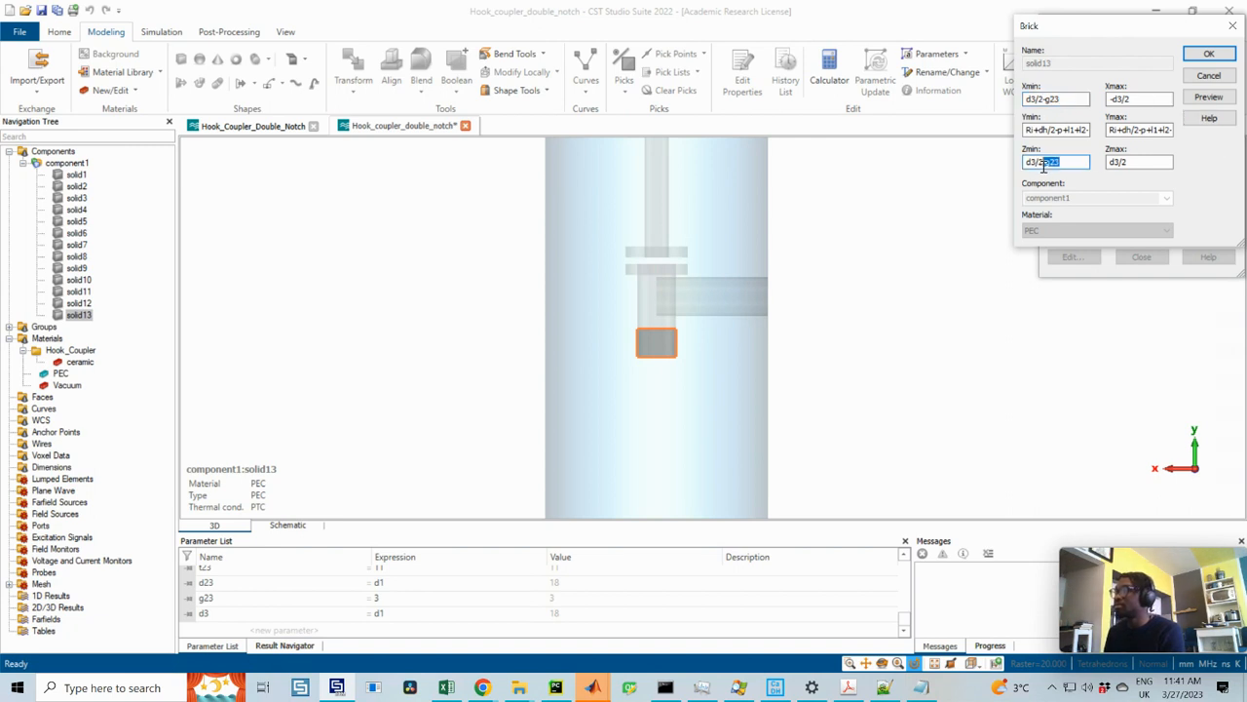
pyautogui.press('BackSpace')
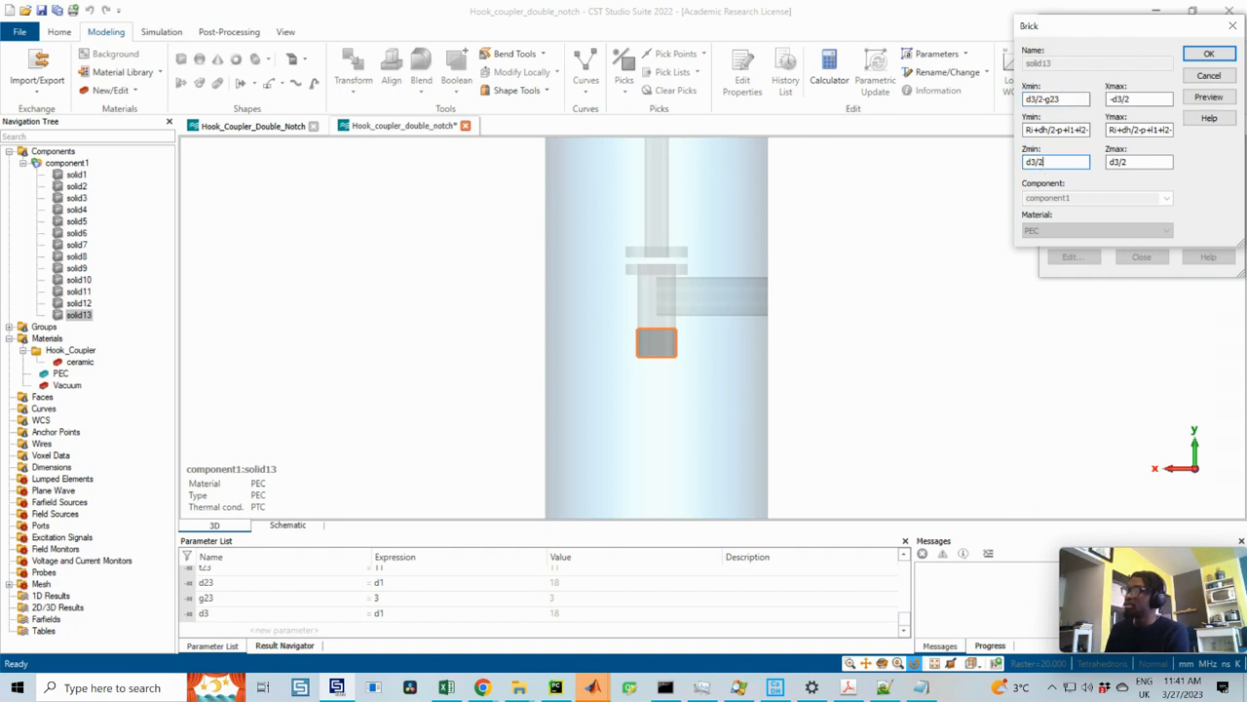
pyautogui.click(1206, 97)
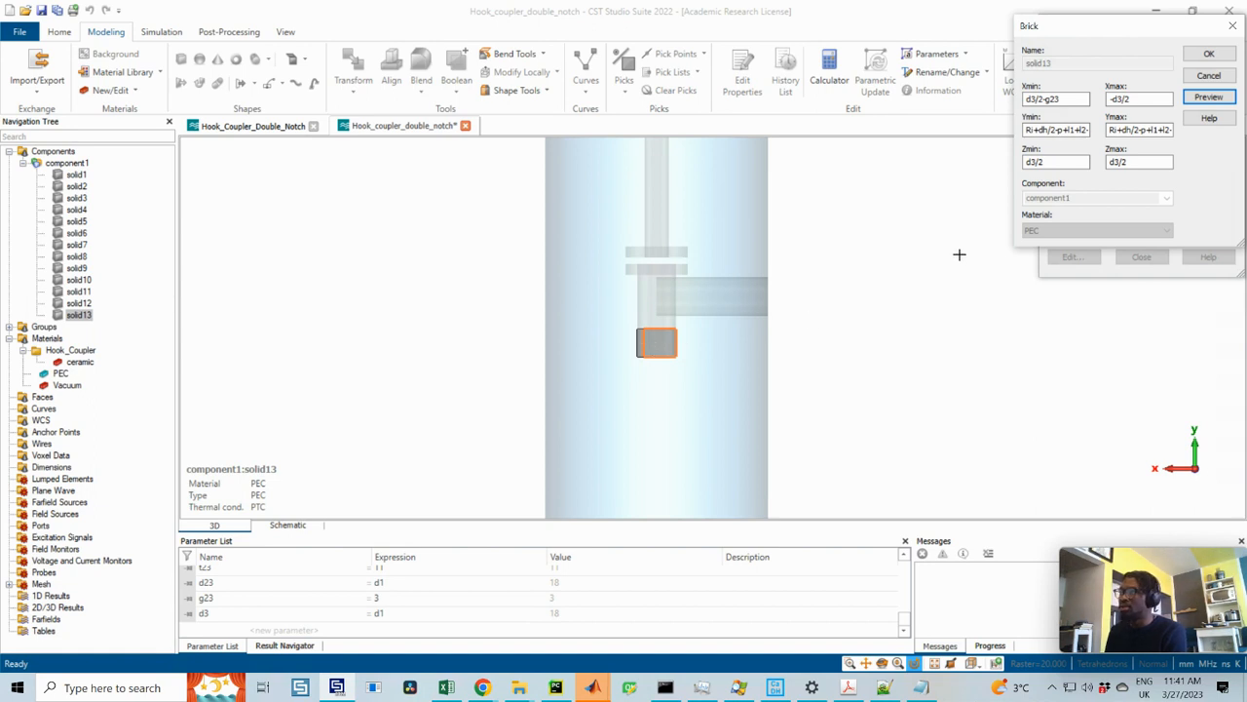
# - Set the brick's Xmax to d3/2, preview the narrow slab and apply the updated definition
pyautogui.click(1063, 99)
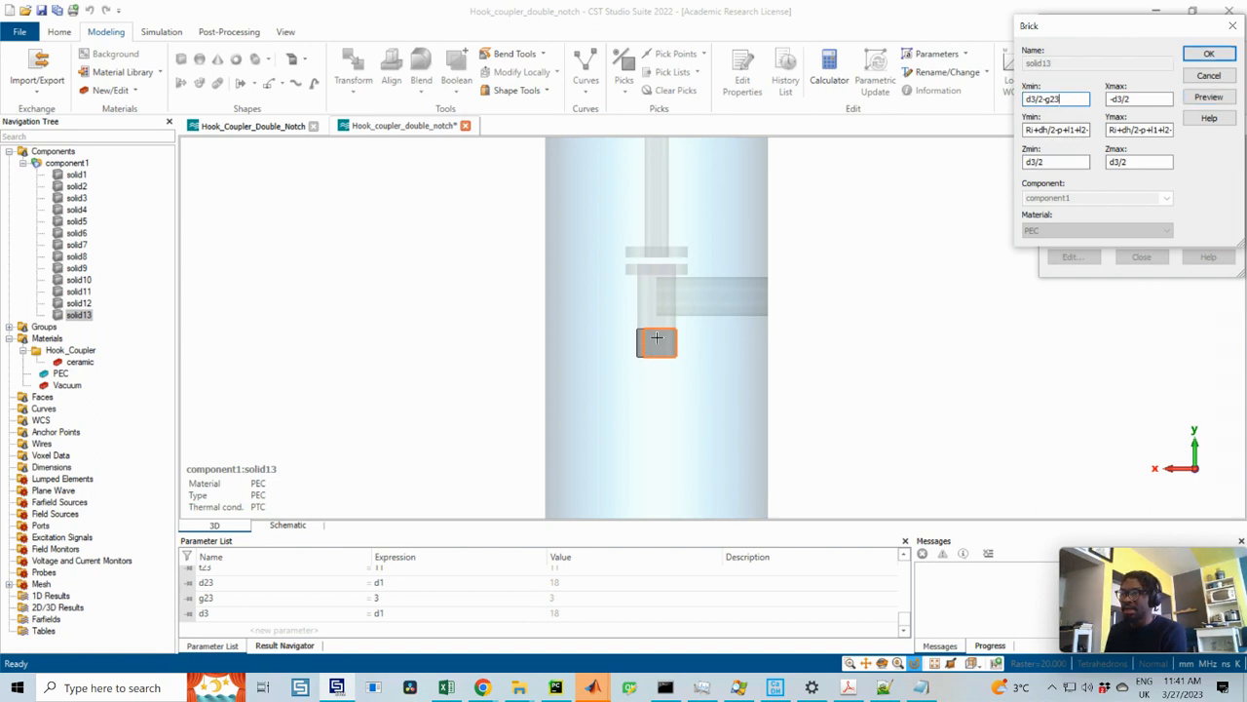
pyautogui.click(1130, 99)
pyautogui.click(1114, 99)
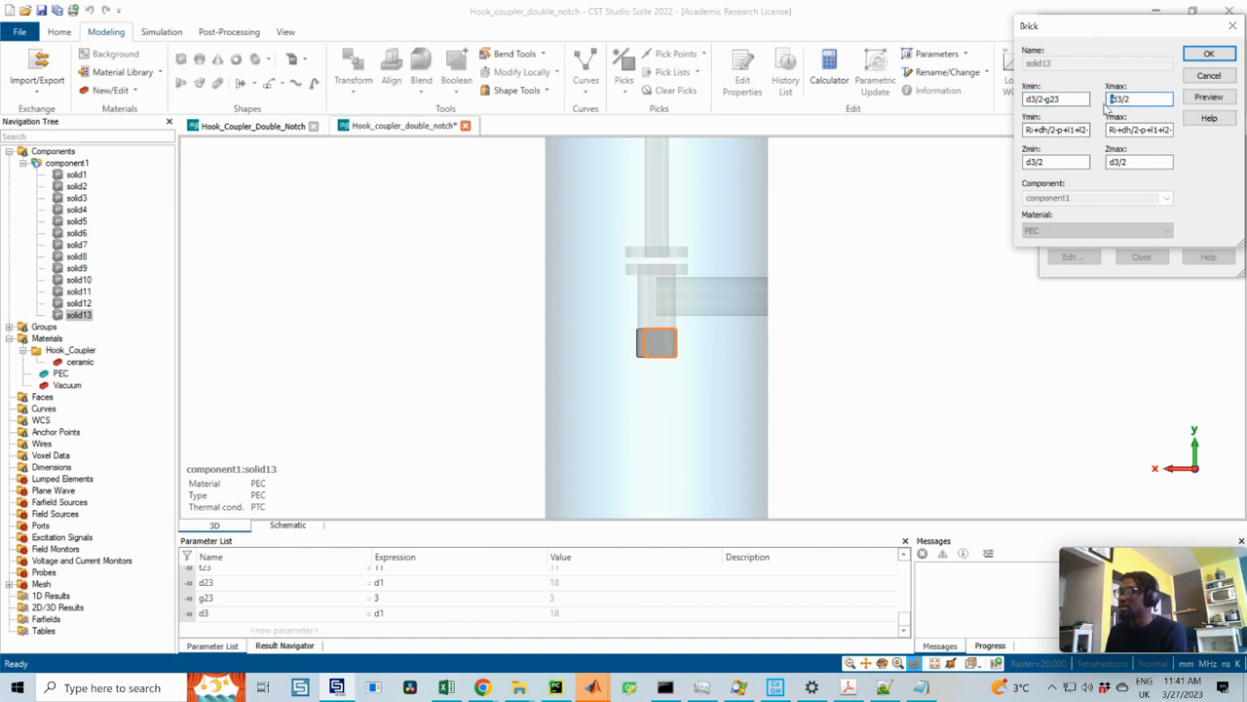
pyautogui.click(1205, 97)
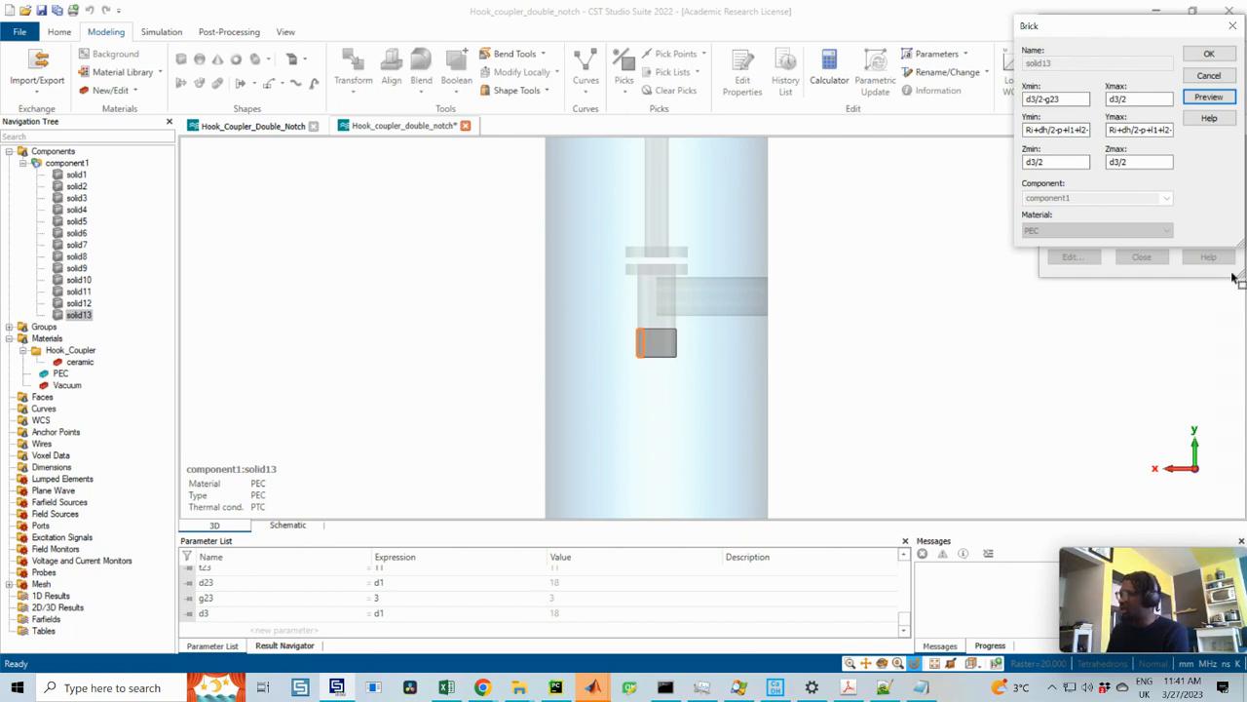
pyautogui.click(1205, 56)
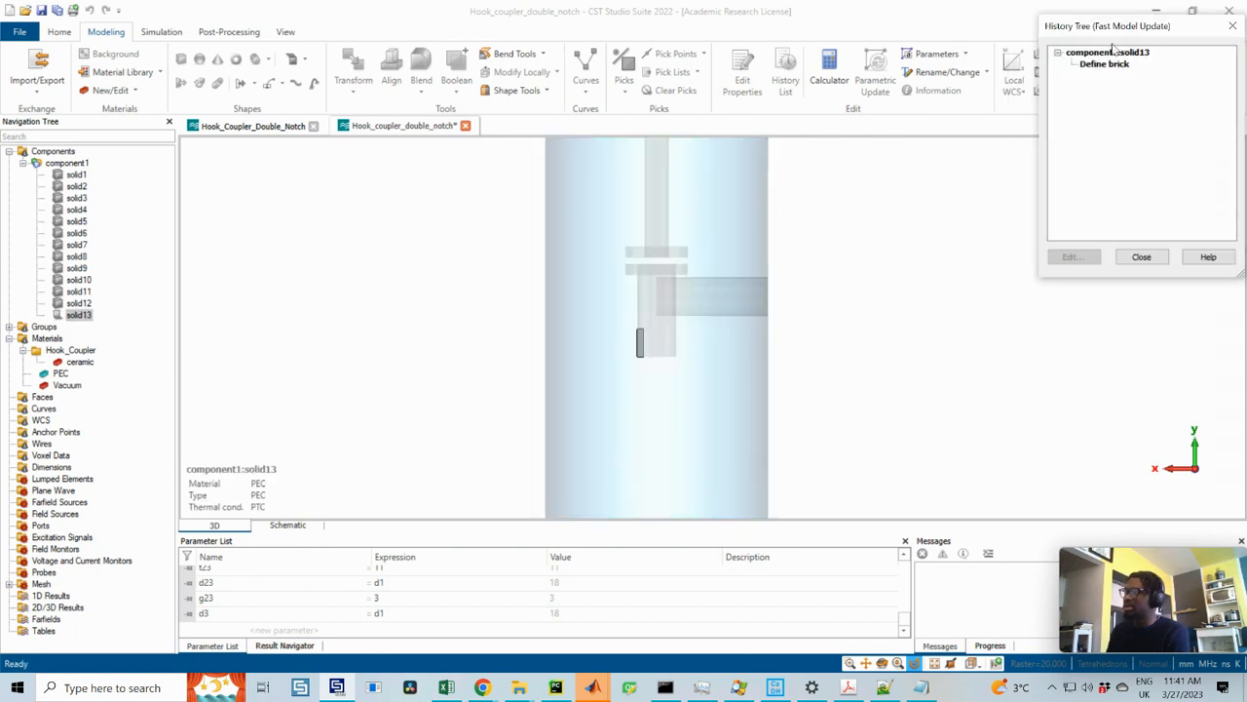
pyautogui.click(1140, 256)
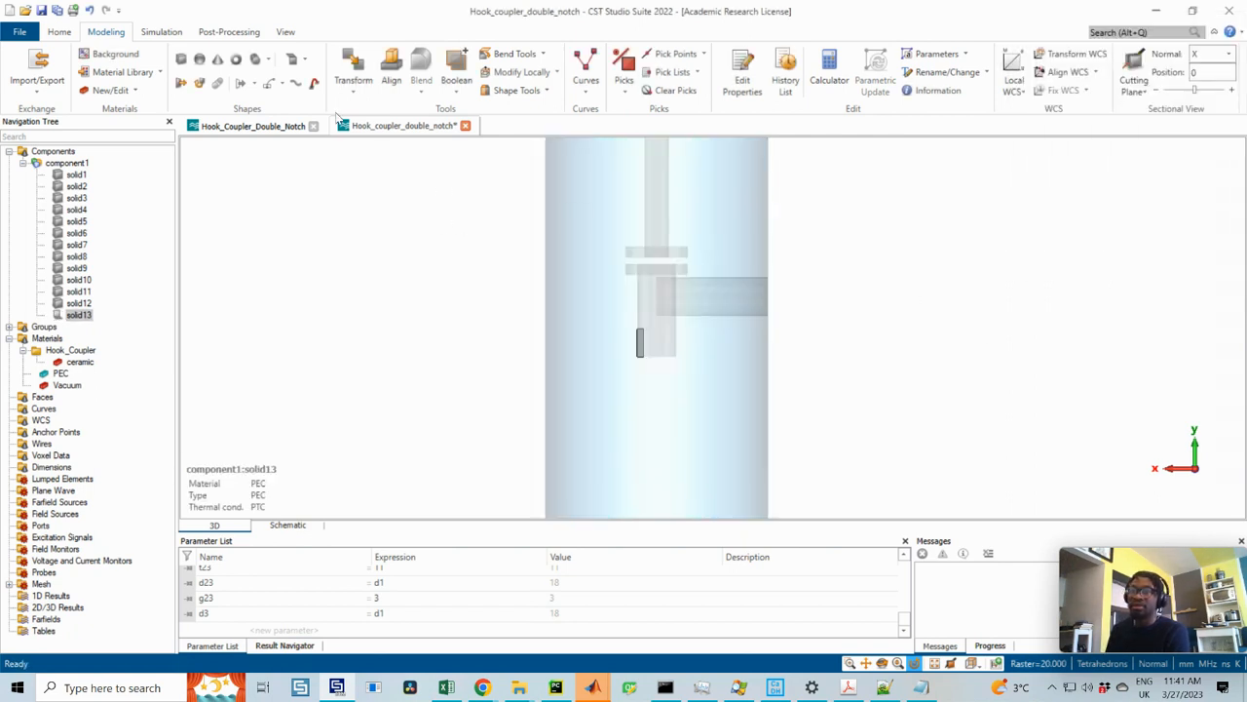
# - Switch to the finished Hook_Coupler_Double_Notch project and roll its history back to the solid10 cylinder definition, deleting the current and parametric results
pyautogui.click(270, 128)
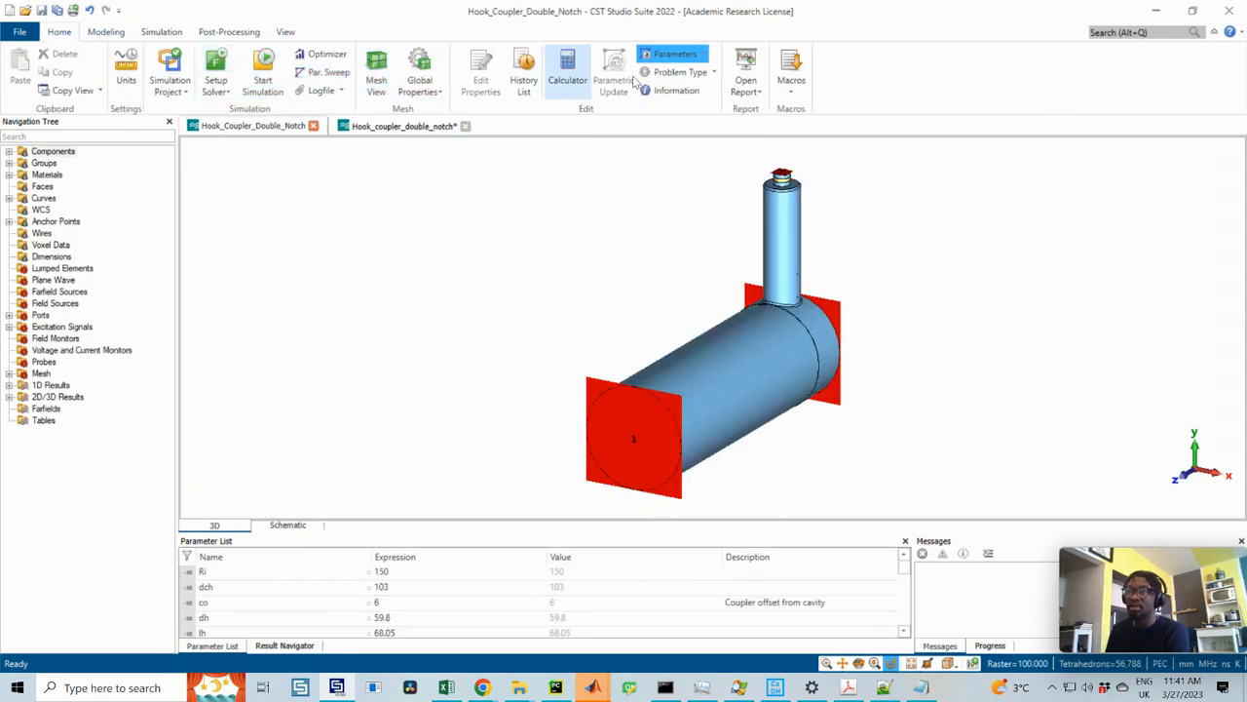
pyautogui.click(523, 83)
pyautogui.scroll(20, 1094, 208)
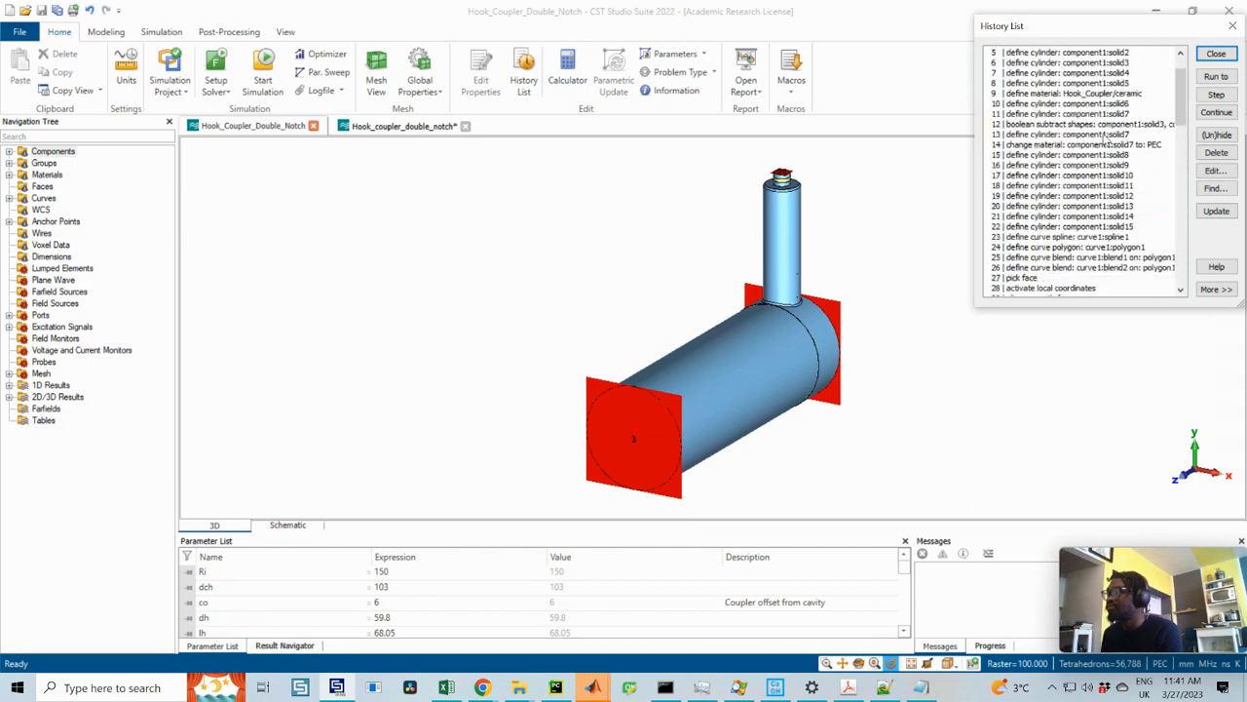
pyautogui.scroll(1, 1106, 137)
pyautogui.scroll(-3, 1111, 166)
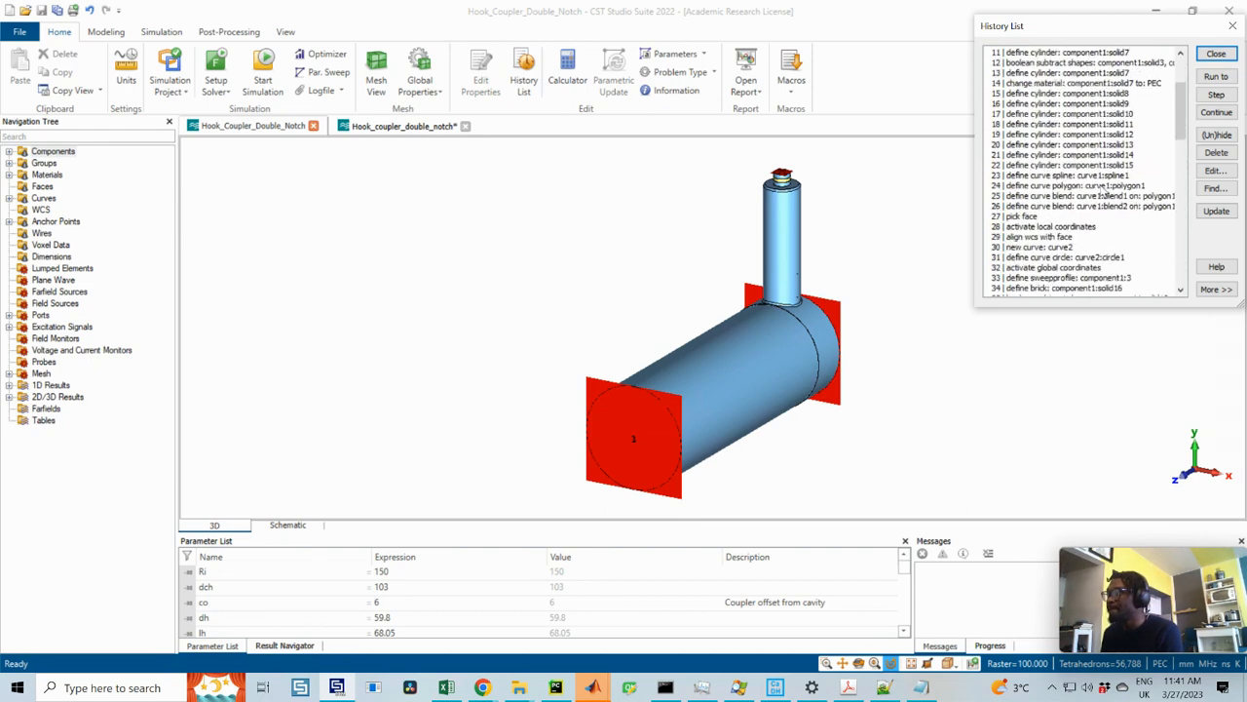
pyautogui.click(1107, 114)
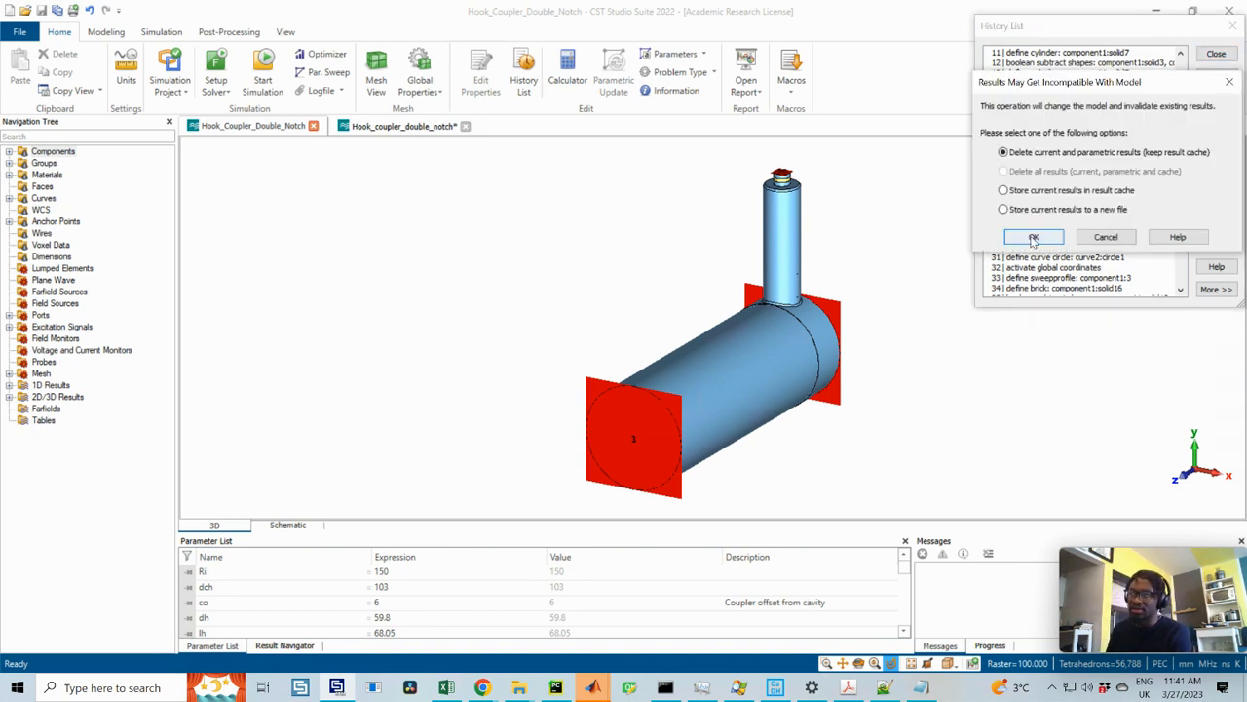
pyautogui.click(1034, 238)
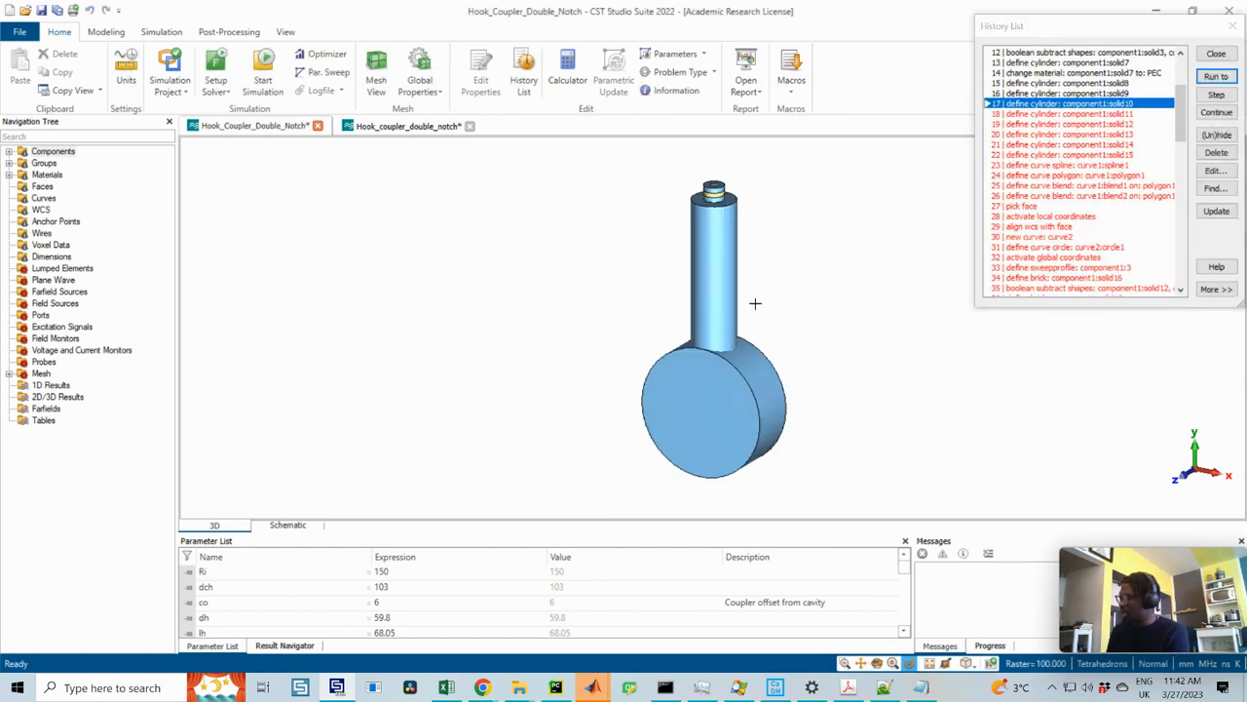
# - Show the reference model from the front and highlight solid10 among the solids of component1
pyautogui.press('3')
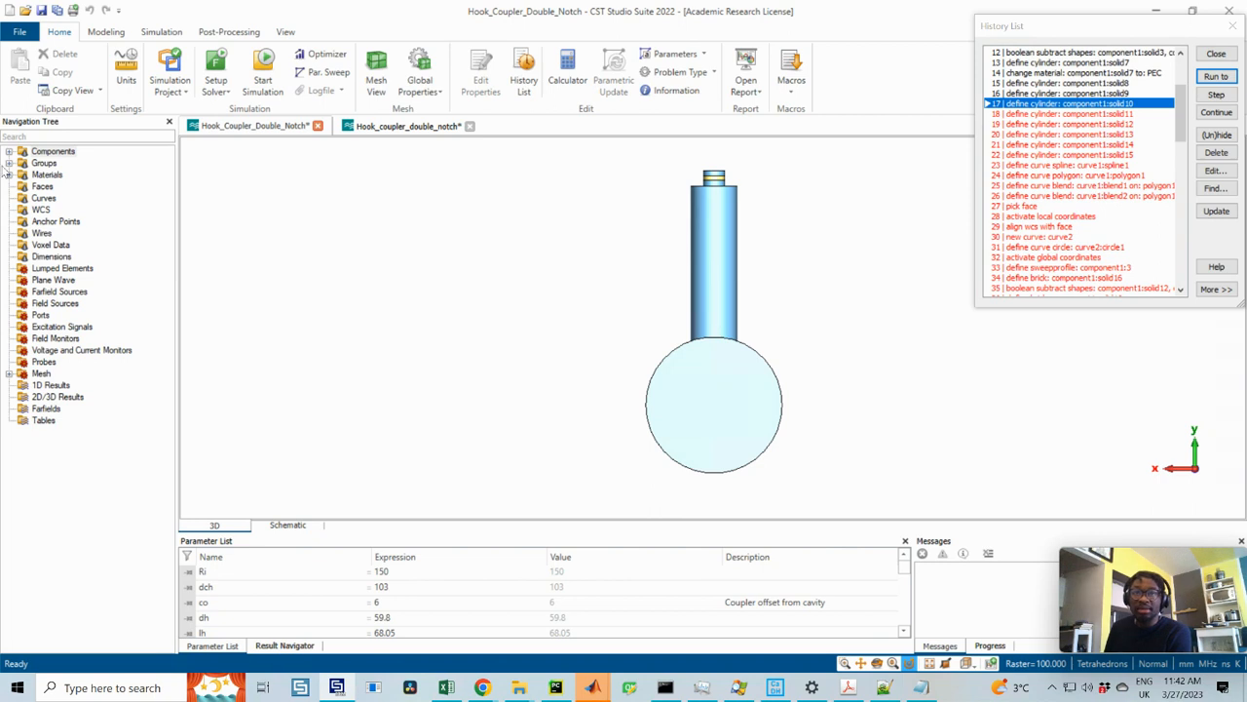
pyautogui.click(9, 152)
pyautogui.click(23, 163)
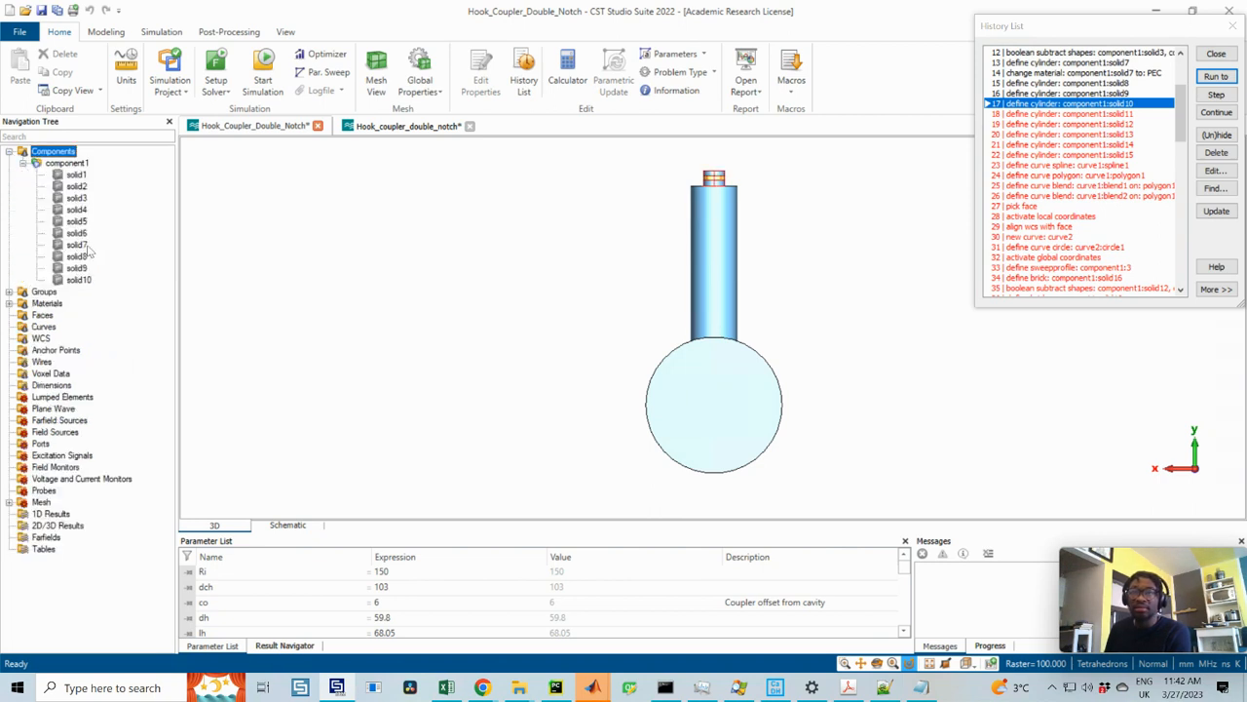
pyautogui.click(78, 280)
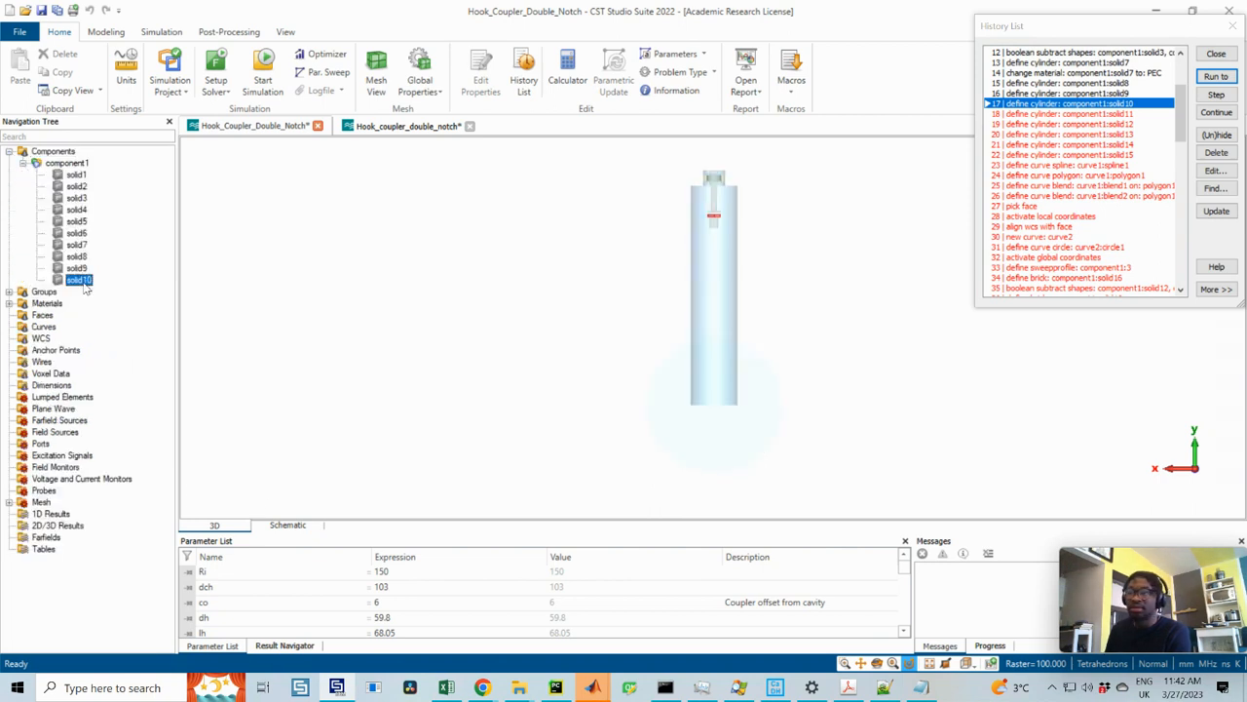
# - Replay the reference model's history up to the solid14 cylinder definition and inspect the side stub and notch cylinders
pyautogui.click(1066, 123)
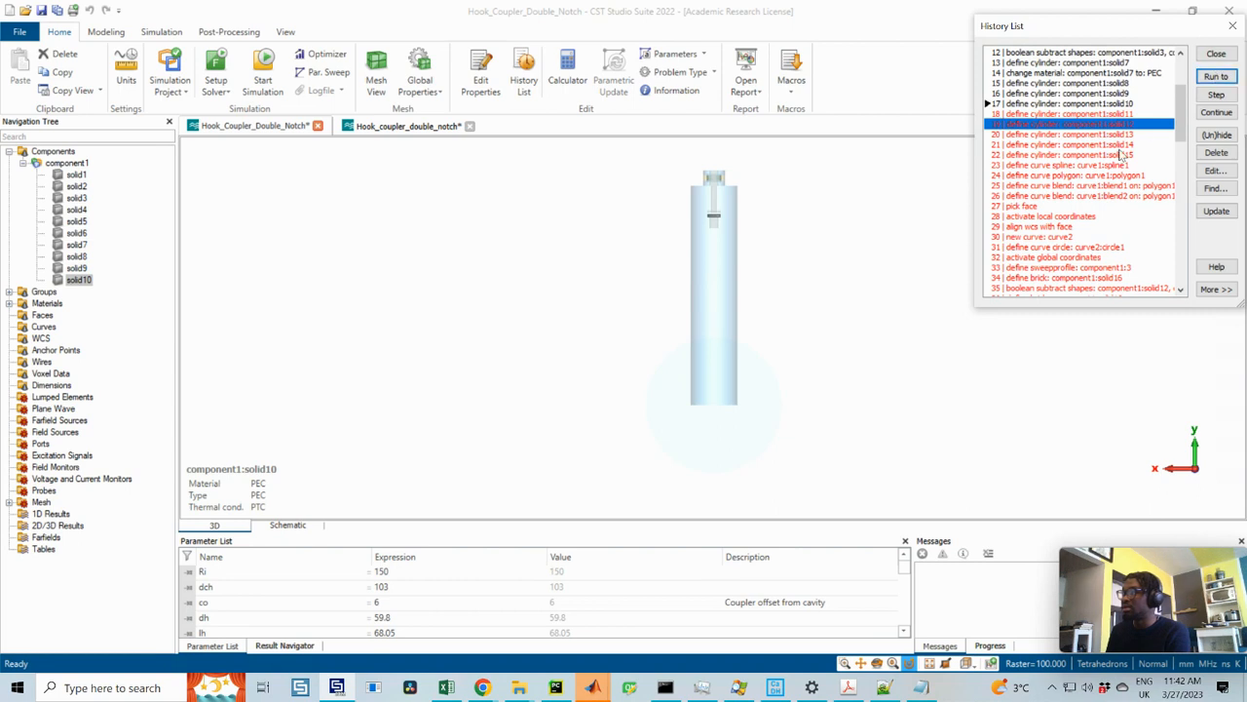
pyautogui.click(1121, 155)
pyautogui.click(1121, 144)
pyautogui.click(1216, 76)
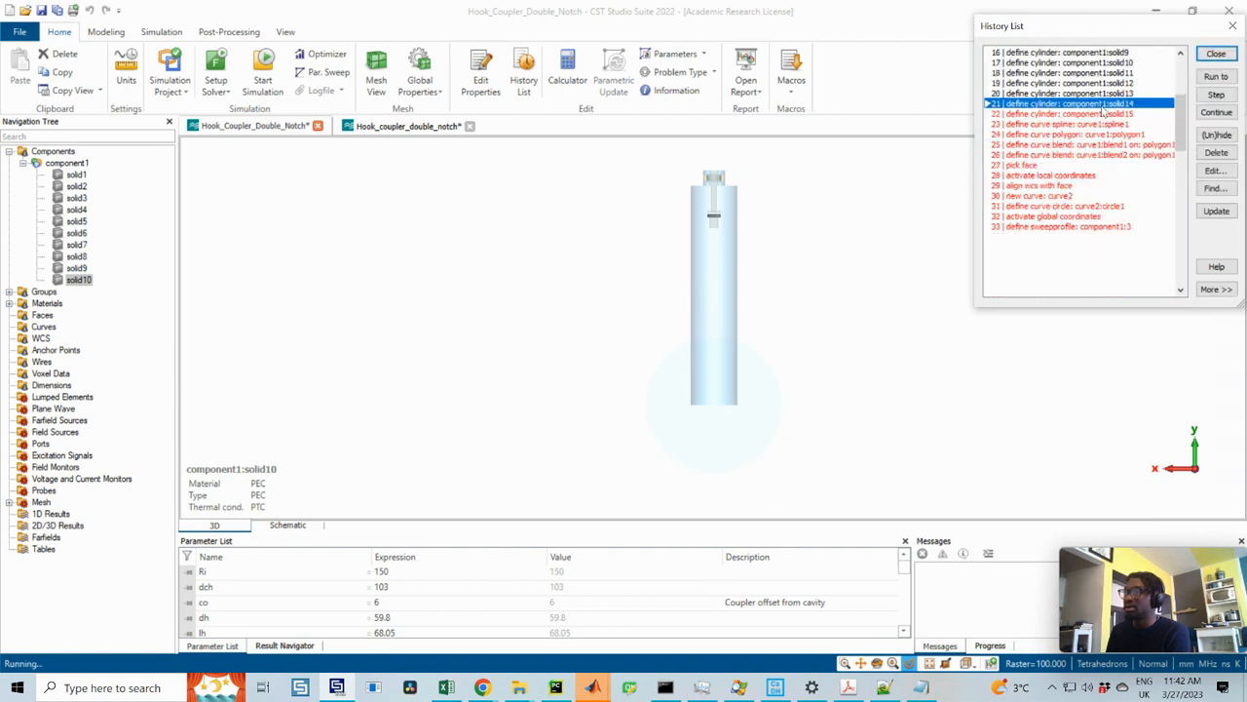
pyautogui.scroll(3, 724, 231)
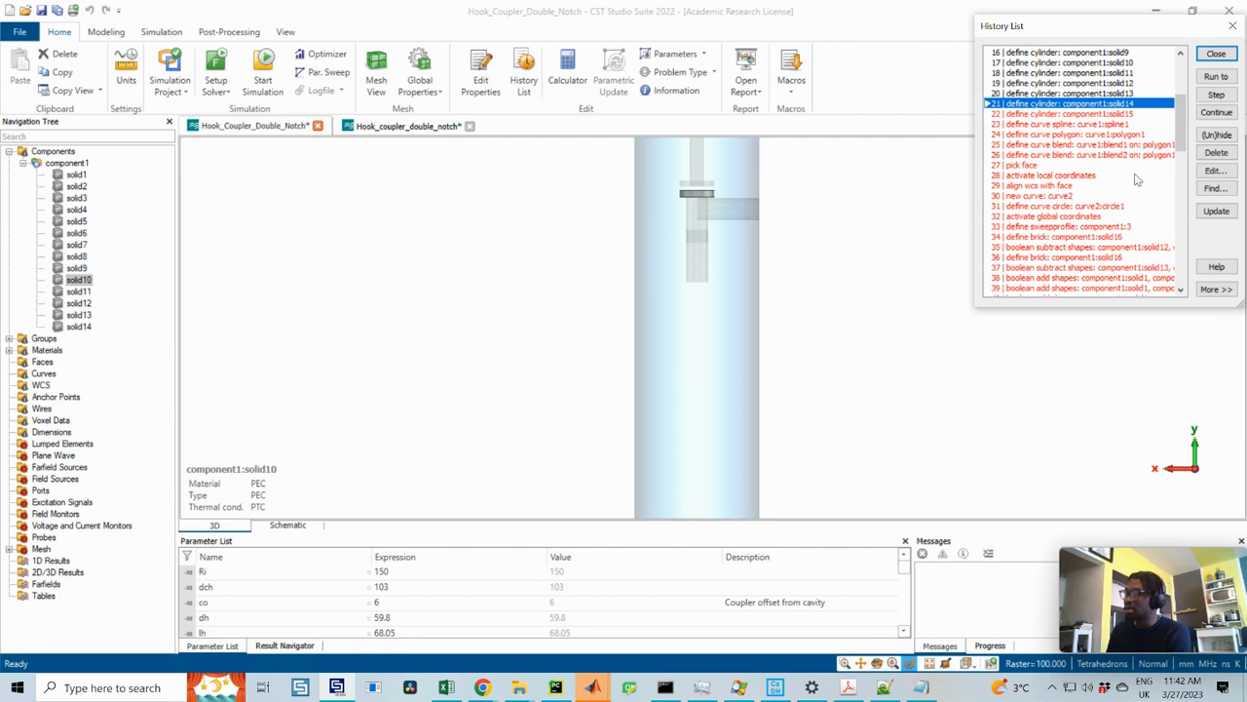
# - Replay the reference model's history up to the circle definition on curve2 to inspect the hook's path and local coordinates
pyautogui.scroll(-2, 1075, 206)
pyautogui.click(1057, 166)
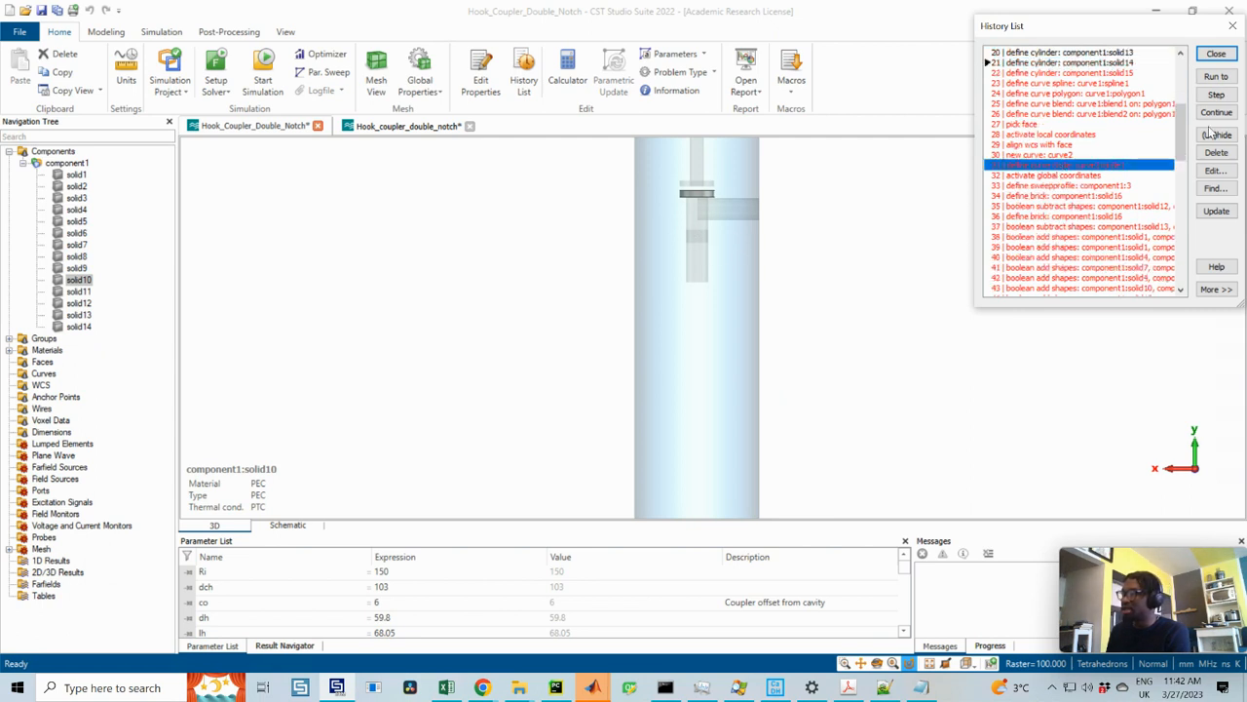
pyautogui.click(1216, 76)
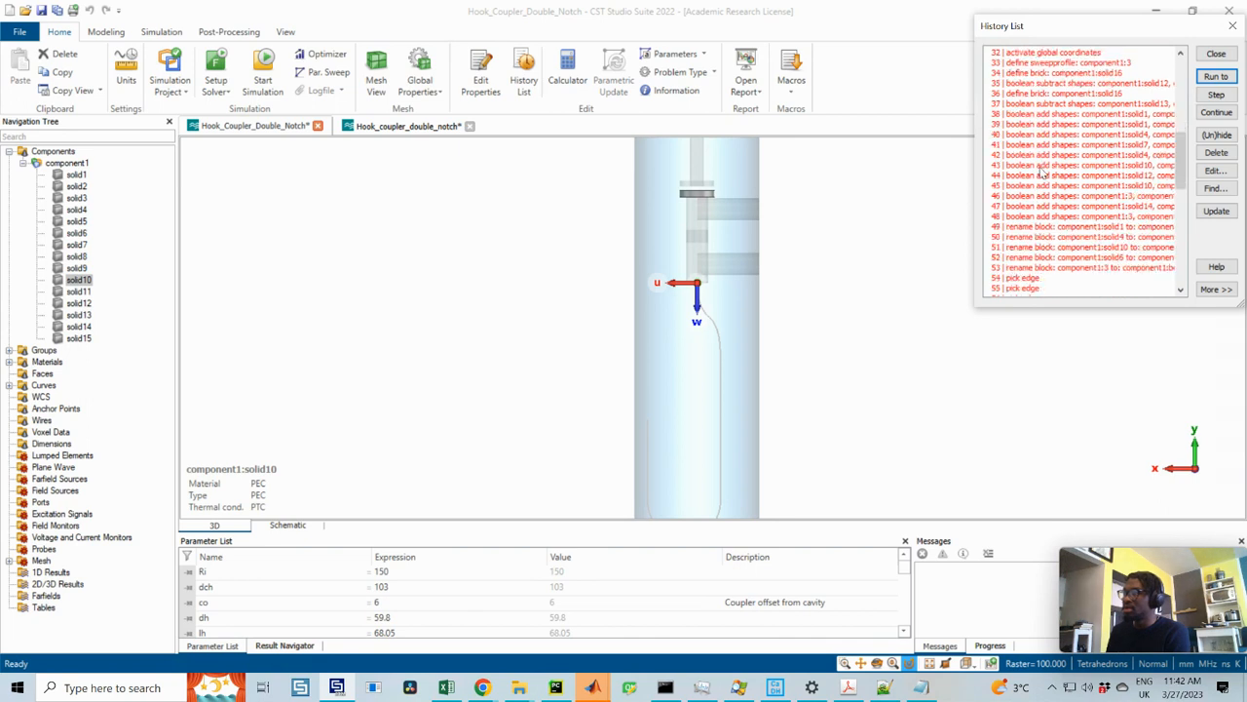
# - Replay the reference history to the boolean add of solid10 at line 43, and return it to the boolean add of solid7 at line 41
pyautogui.click(1215, 94)
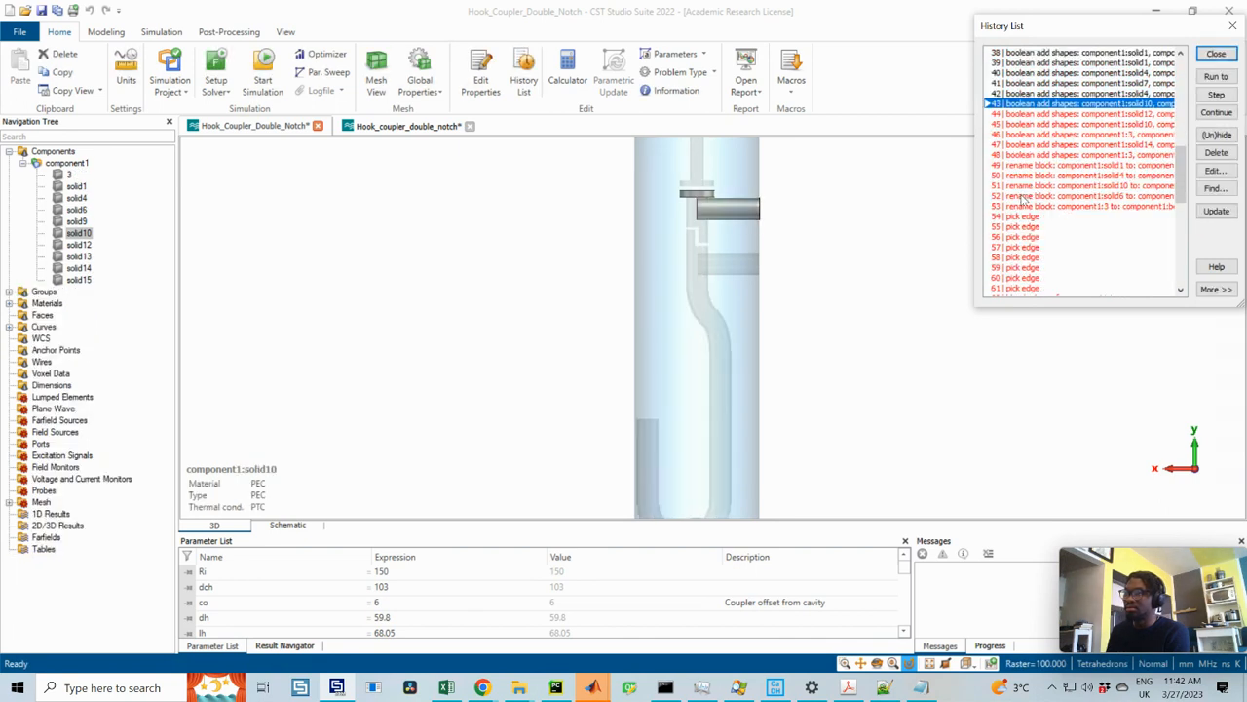
pyautogui.click(1023, 85)
pyautogui.scroll(3, 1057, 133)
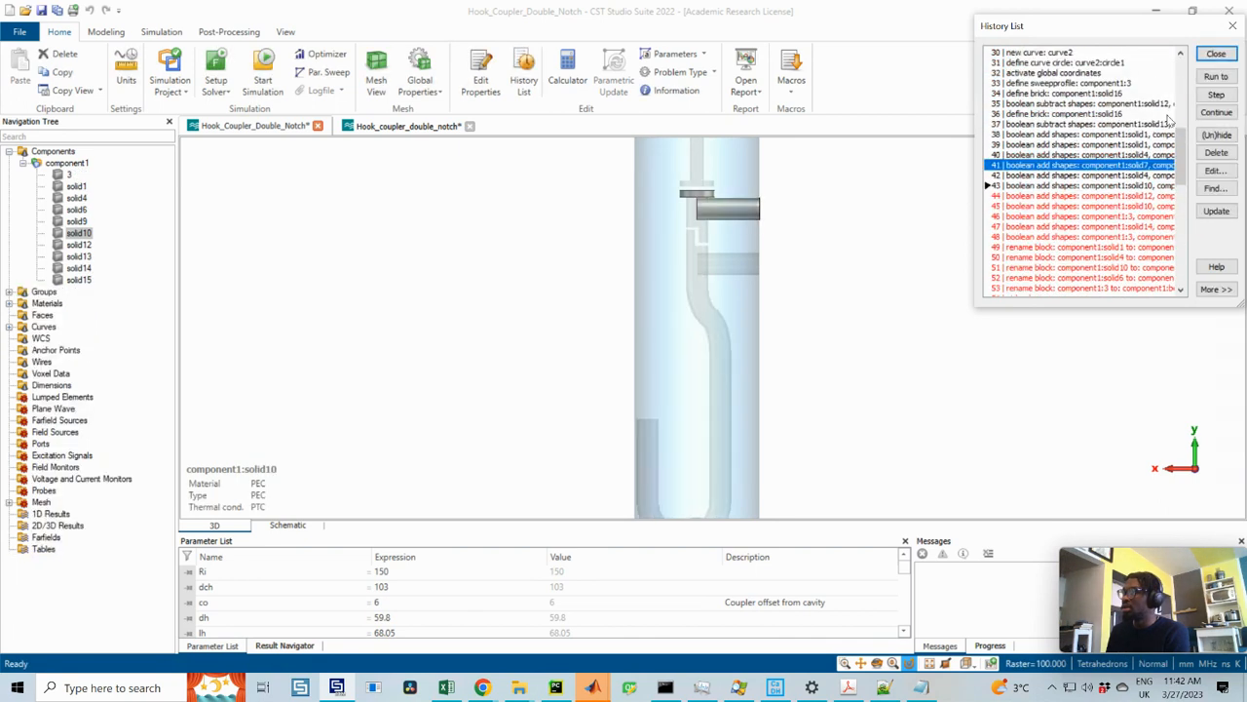
pyautogui.click(1216, 77)
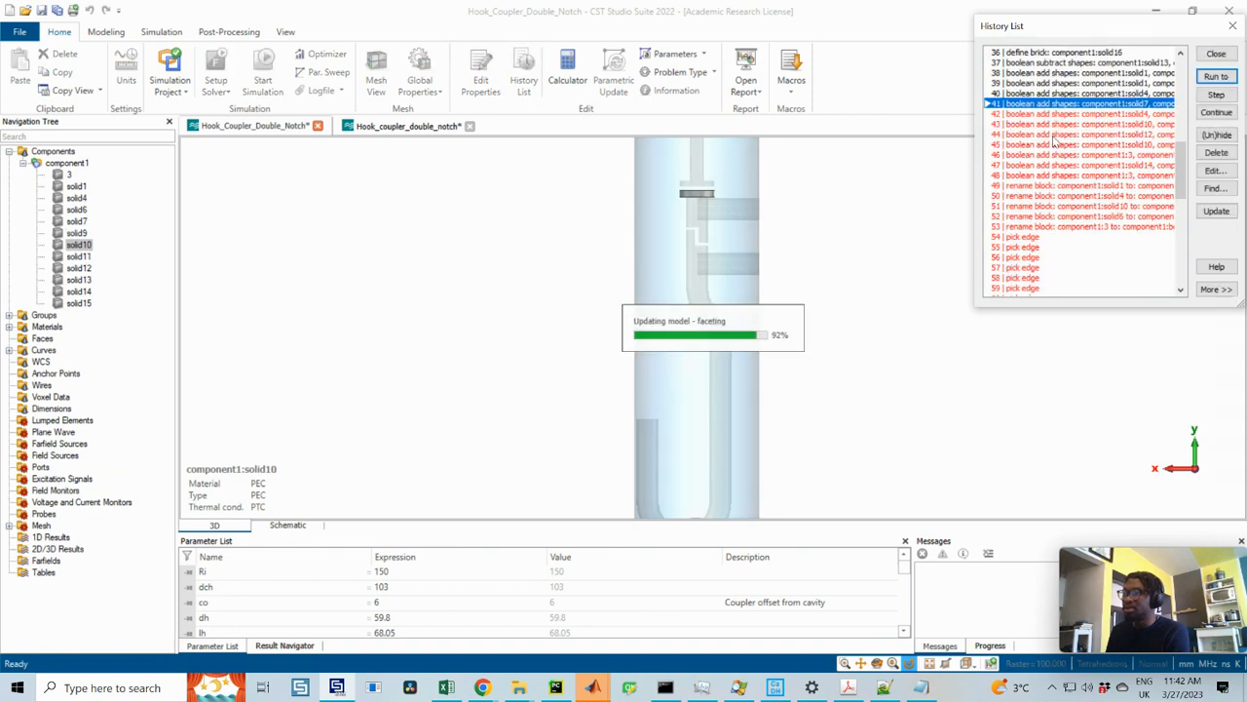
# - Replay the reference history back to line 39, continue back to the boolean subtract at line 35, and highlight solid12
pyautogui.click(1039, 84)
pyautogui.click(1216, 77)
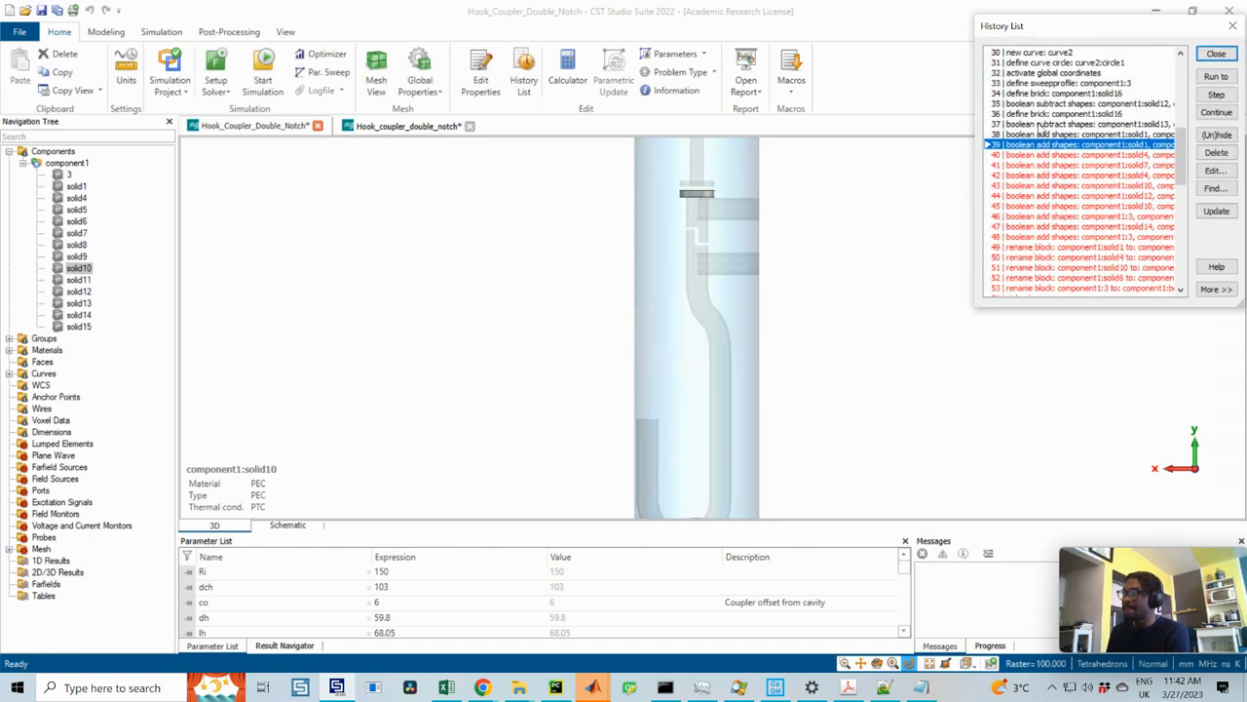
pyautogui.click(1043, 103)
pyautogui.click(1216, 77)
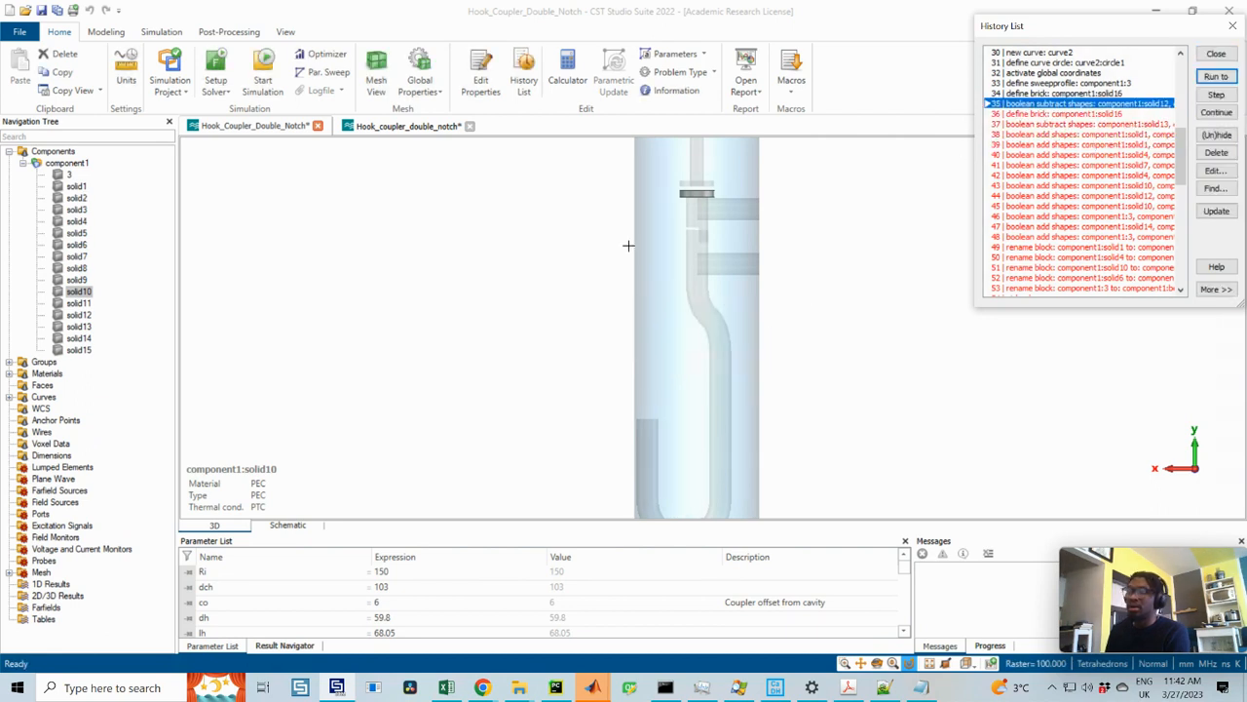
pyautogui.click(77, 314)
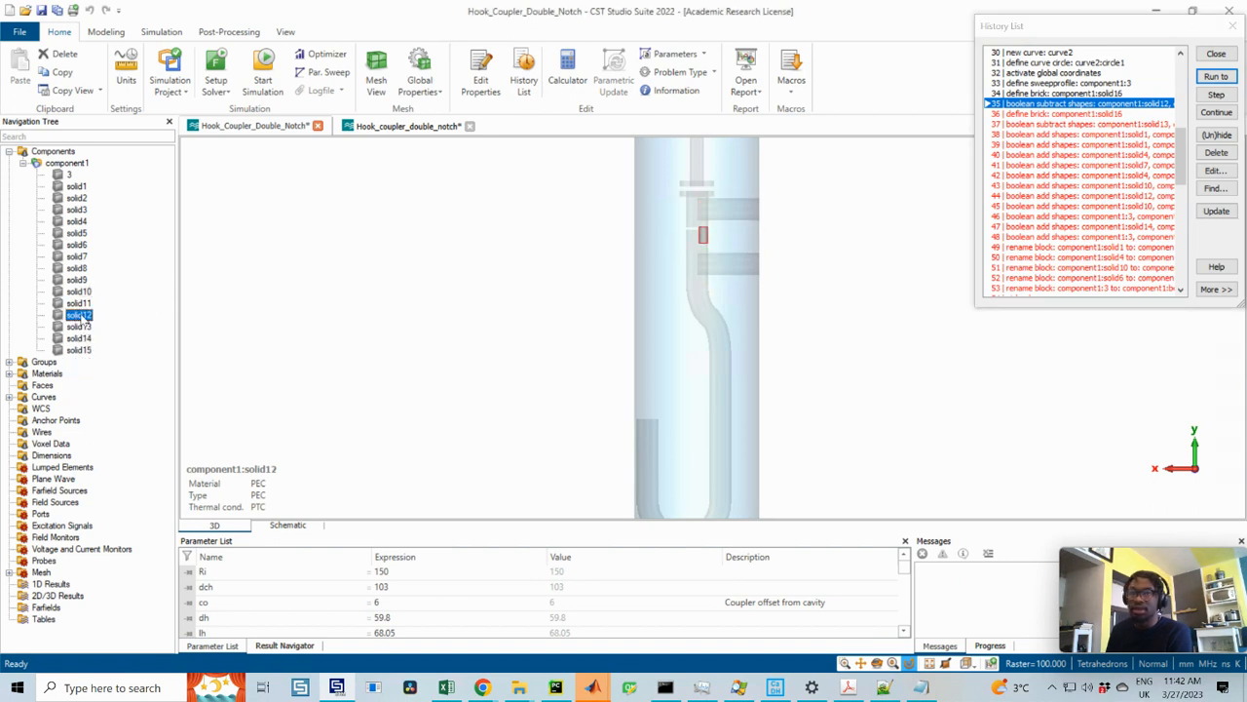
pyautogui.doubleClick(82, 317)
pyautogui.click(731, 376)
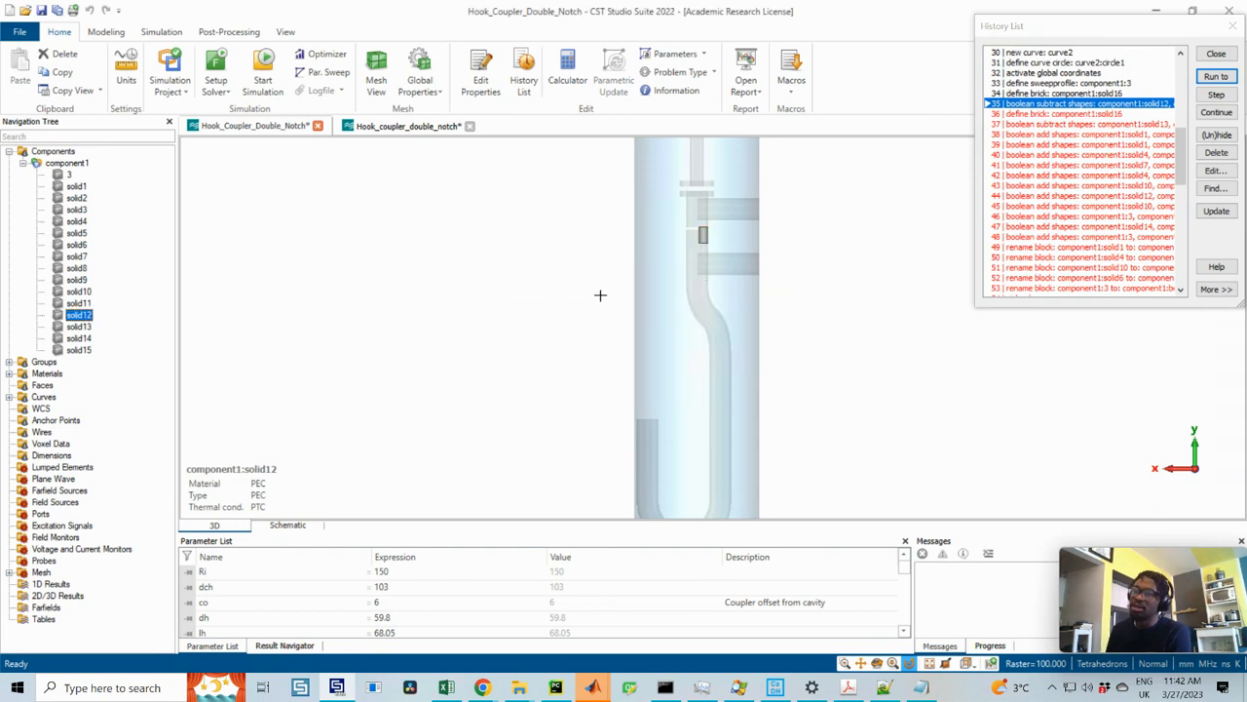
# - Replay the reference history to the solid16 brick definition at line 34 and inspect the brick's X, Y and Z range expressions
pyautogui.click(1067, 92)
pyautogui.click(1216, 76)
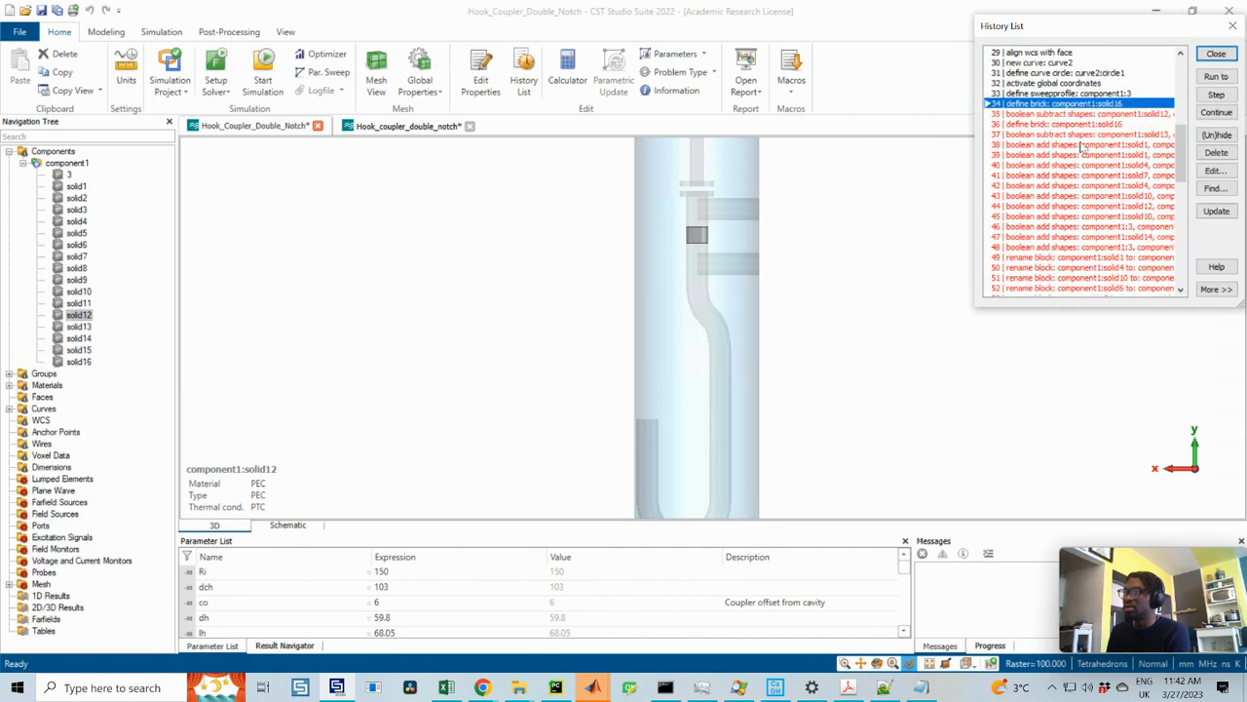
pyautogui.doubleClick(1045, 104)
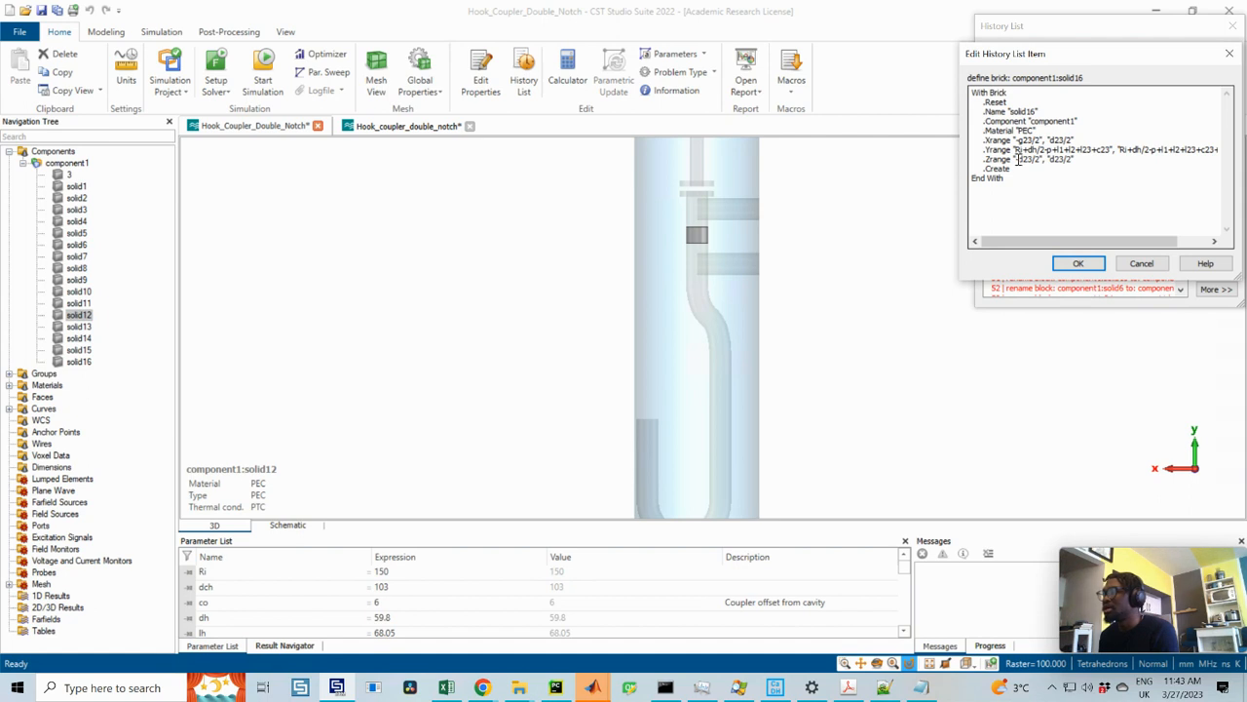
pyautogui.click(1229, 53)
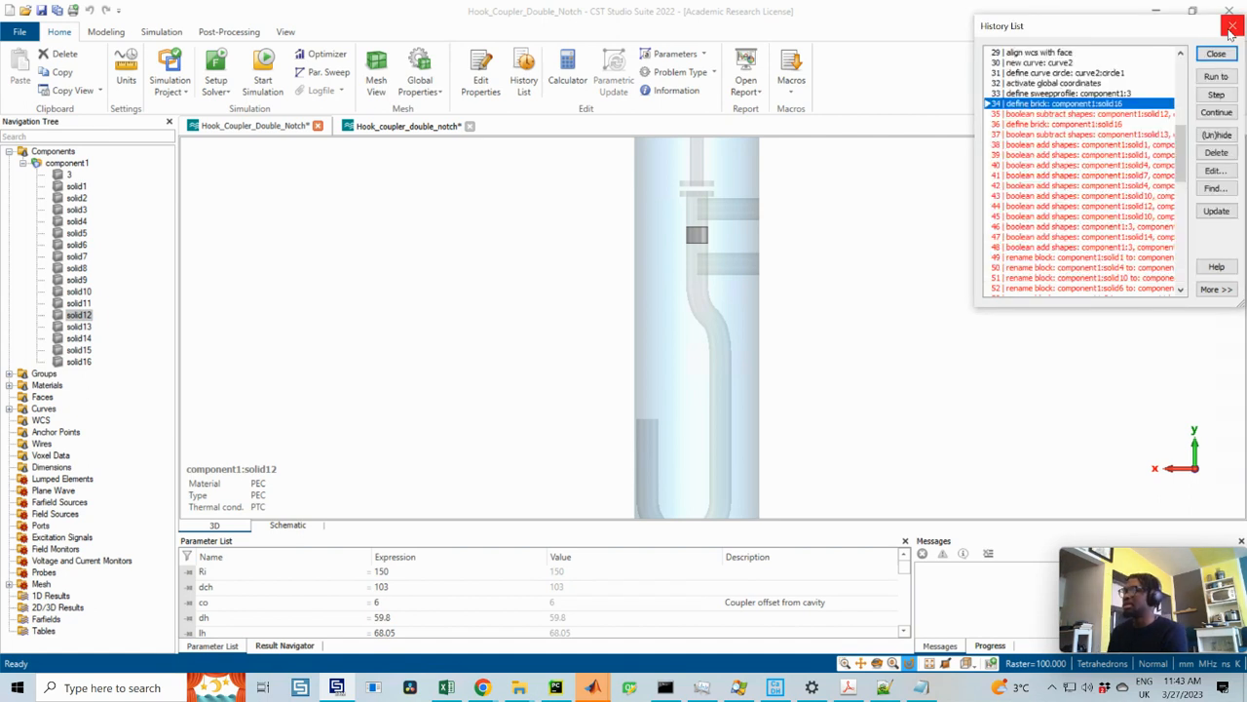
# - Run the rest of the reference model's history, close the history list, and switch to the Hook_coupler_double_notch project
pyautogui.click(1216, 112)
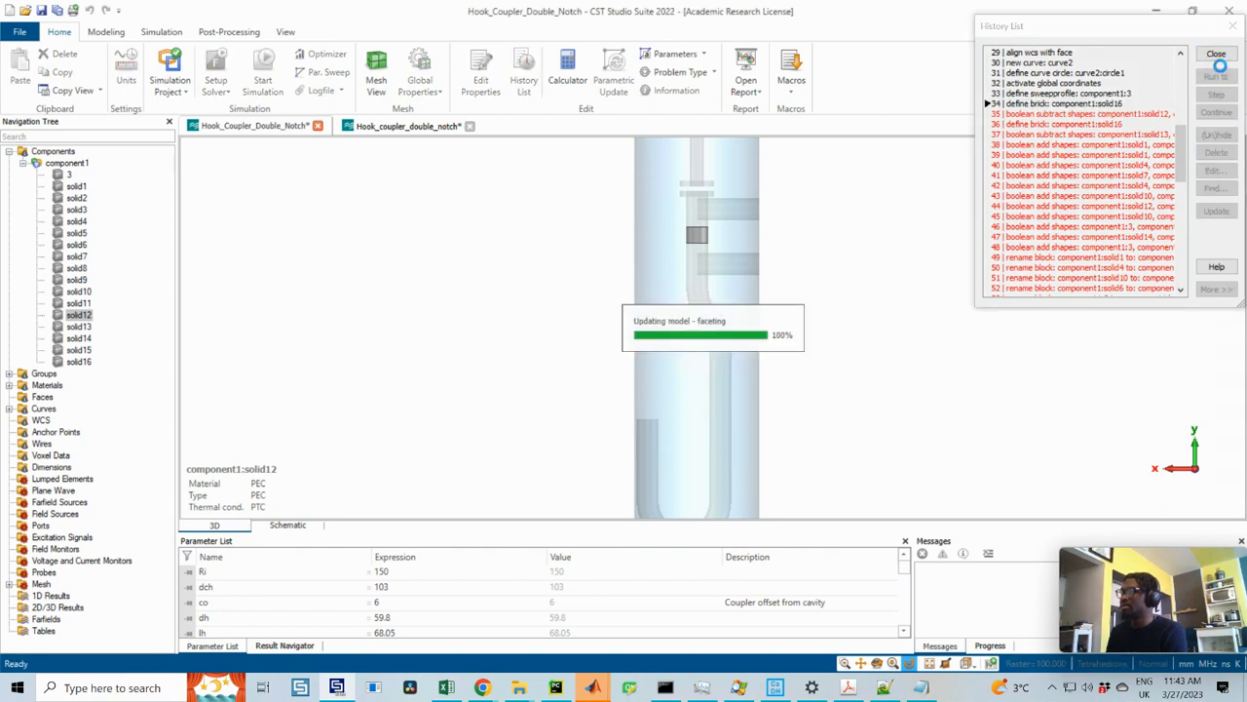
pyautogui.click(1217, 54)
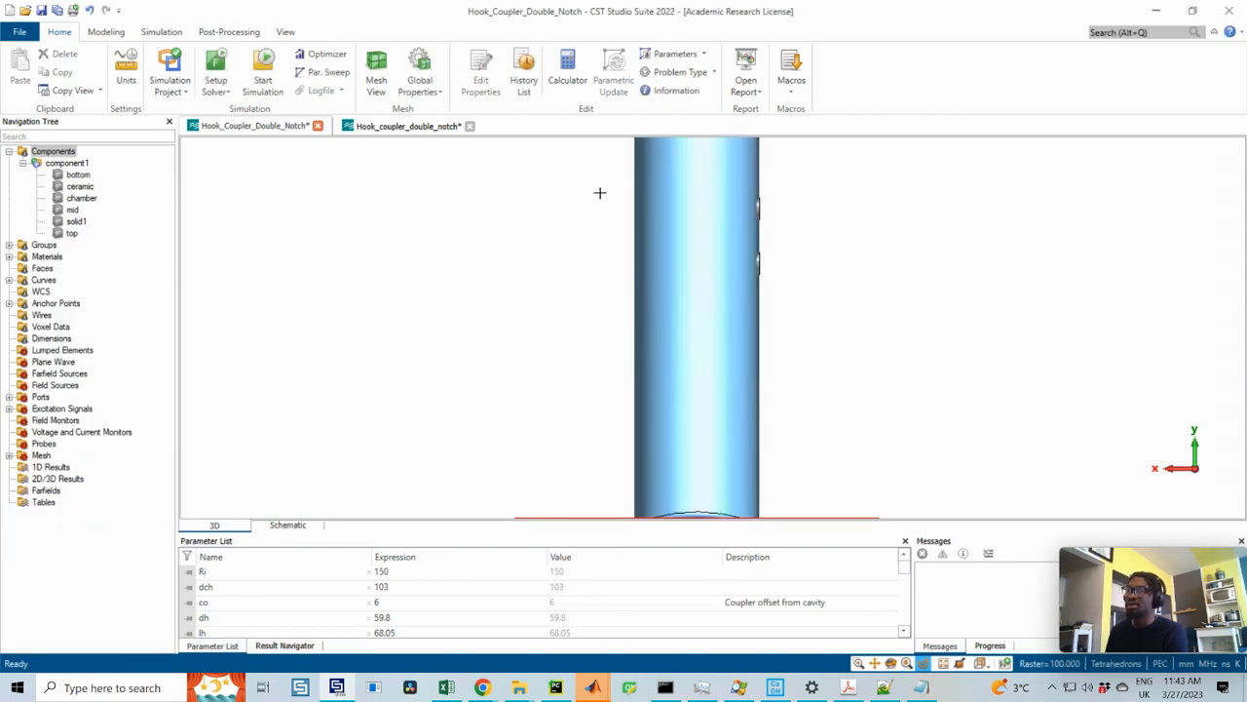
pyautogui.click(428, 127)
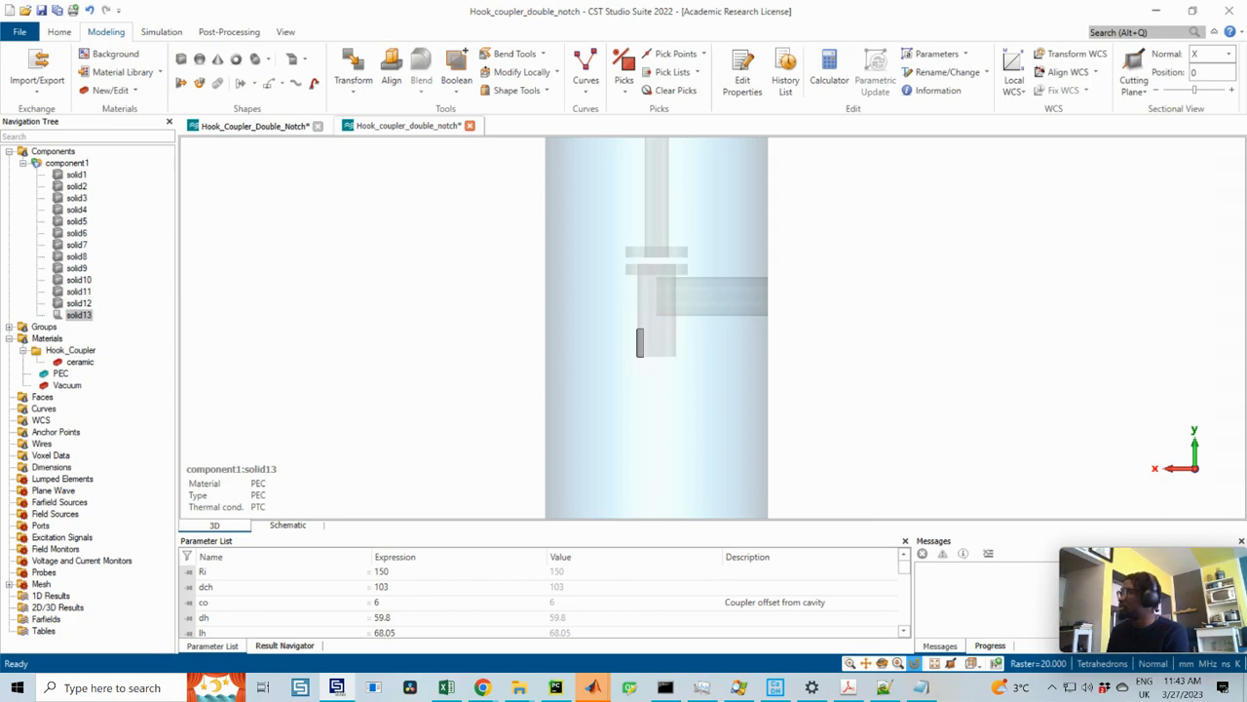
# - Switch to DN_Hook_Coupler.pdf in Acrobat, examine the notch in the coupler drawing, and return to the CST model
pyautogui.click(848, 687)
pyautogui.moveTo(1072, 142); pyautogui.dragTo(534, 31)
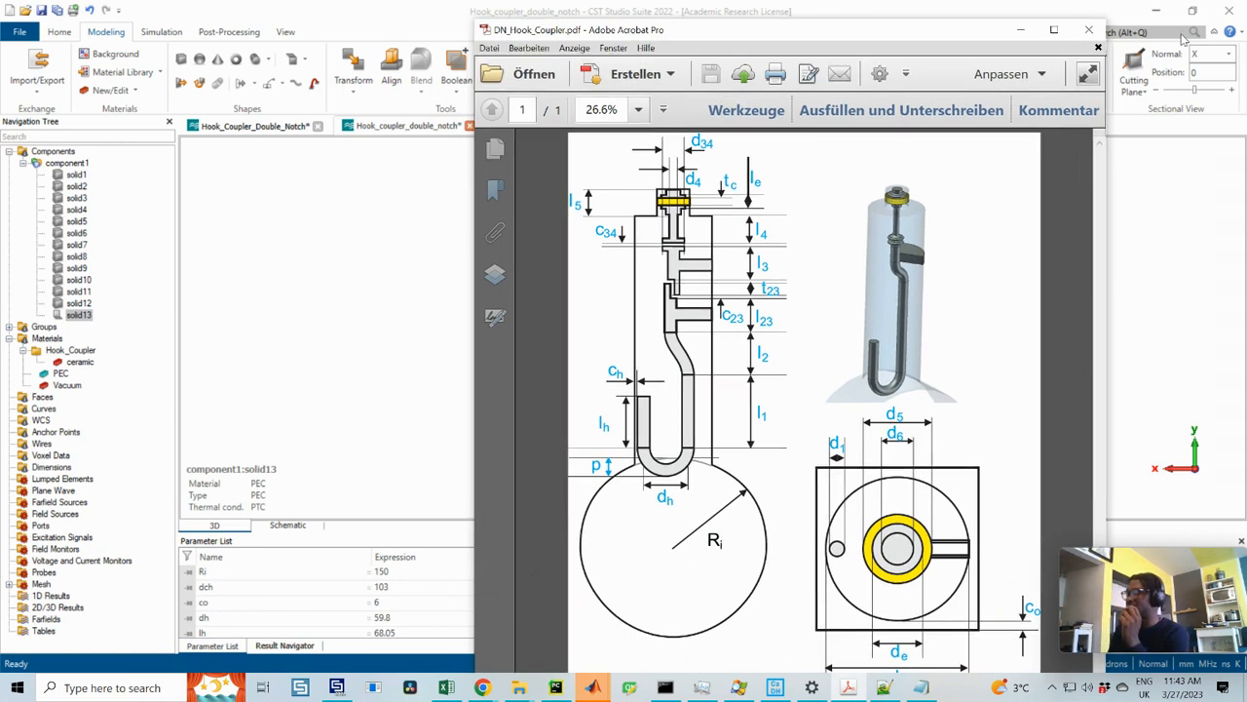
pyautogui.click(1014, 30)
# - Edit the solid13 brick definition, setting Xmin to 0 and Xmax to -g23/2, and preview the shape
pyautogui.click(82, 315)
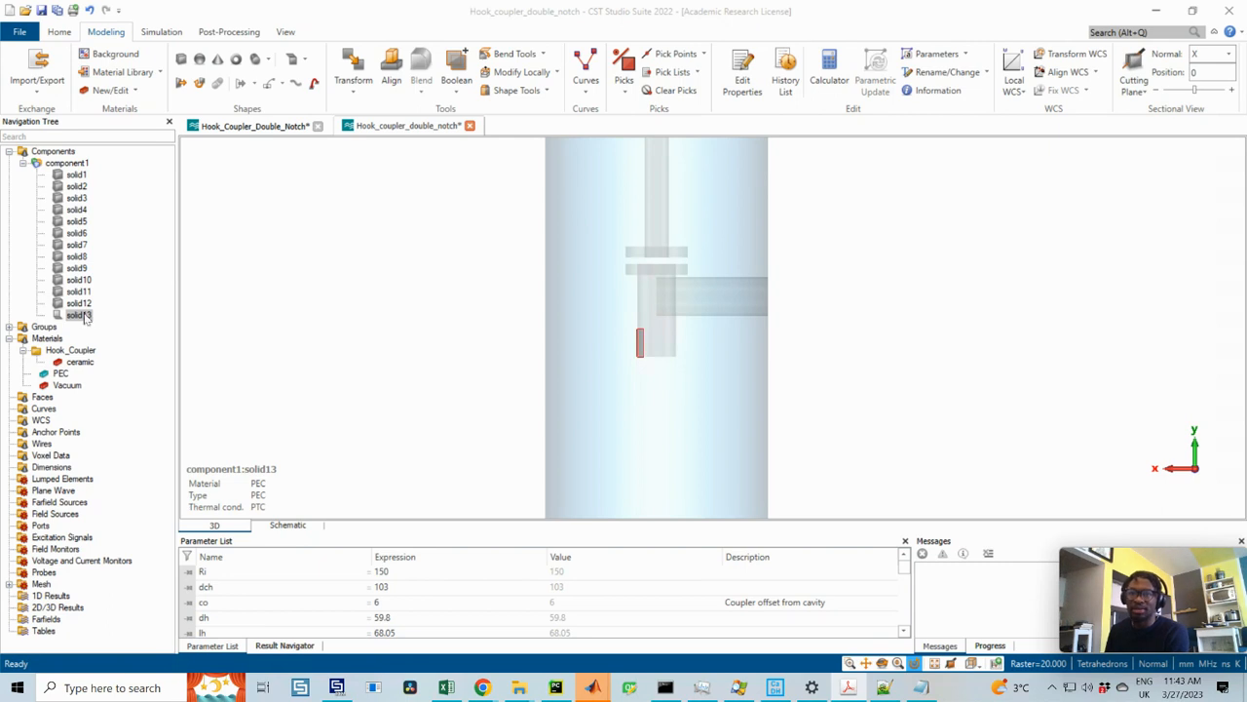
pyautogui.doubleClick(81, 315)
pyautogui.doubleClick(1103, 63)
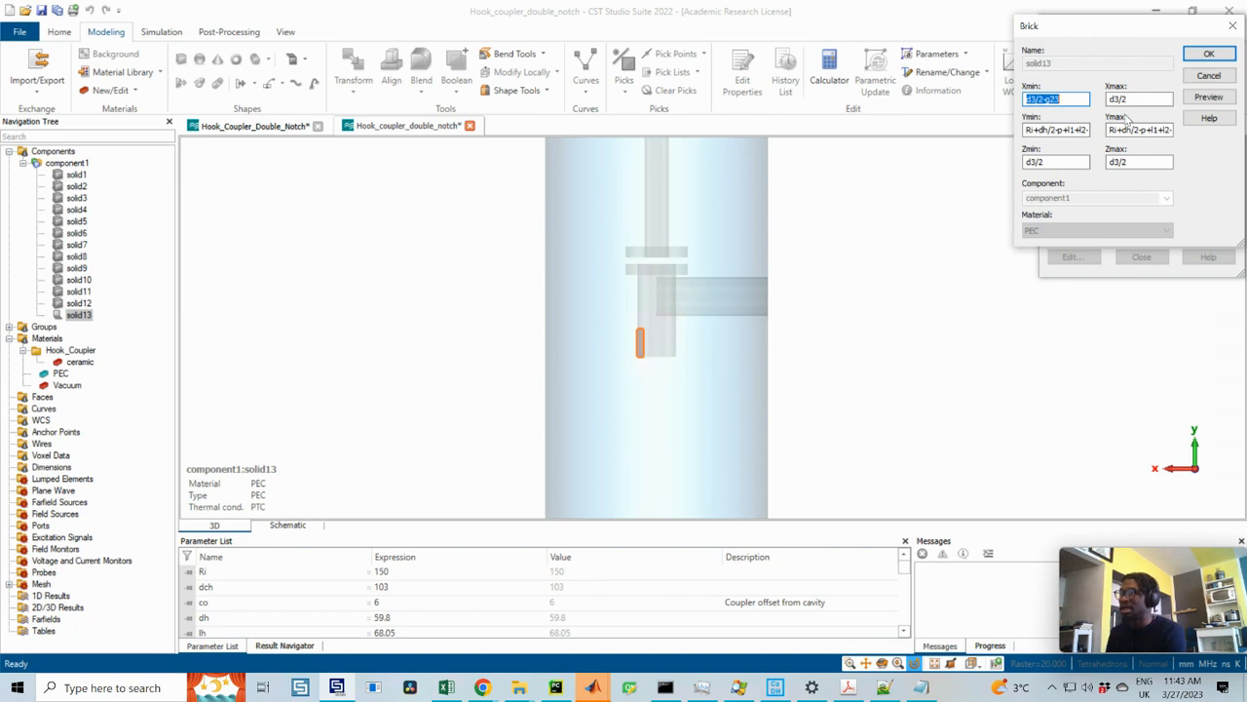
pyautogui.click(1050, 129)
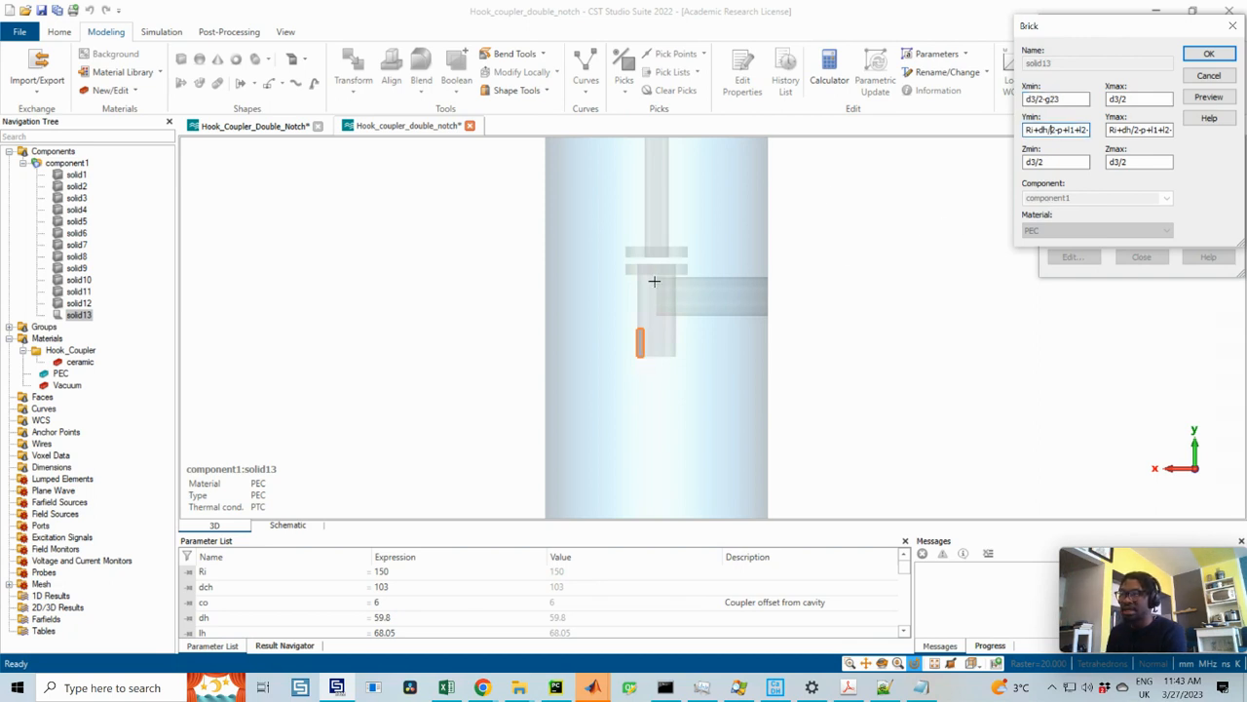
pyautogui.moveTo(1069, 98); pyautogui.dragTo(1004, 105)
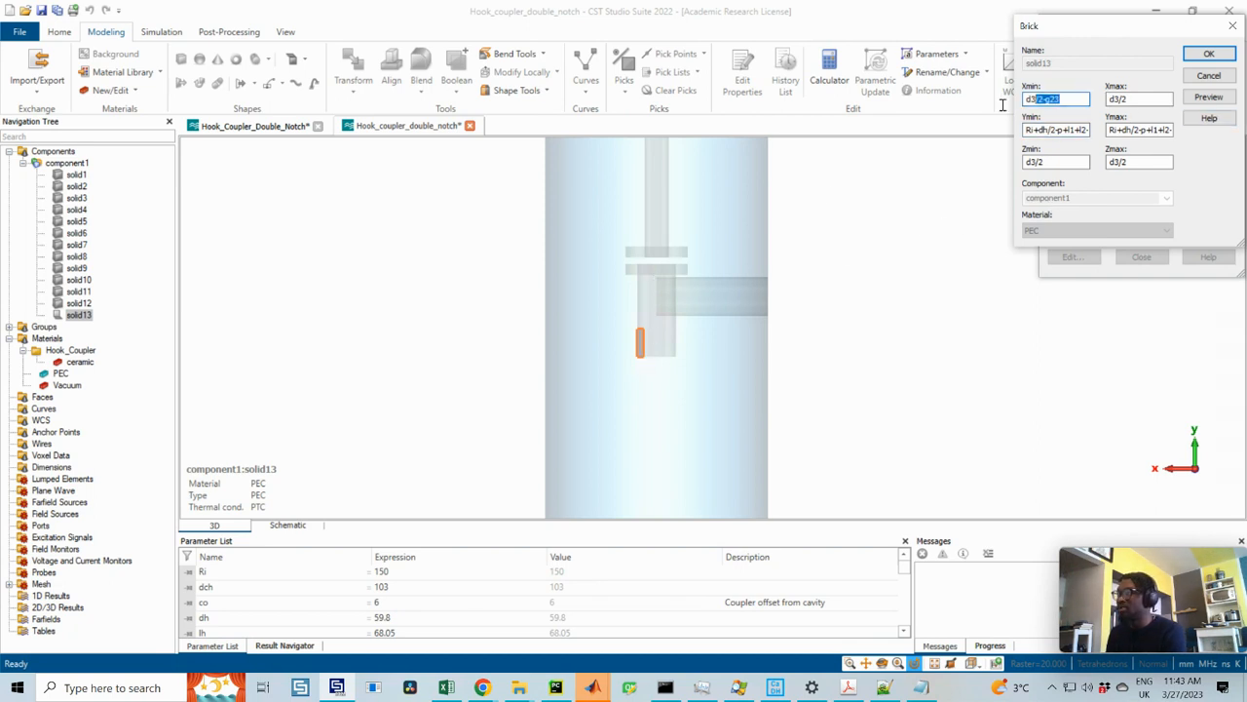
pyautogui.write('0')
pyautogui.doubleClick(1123, 100)
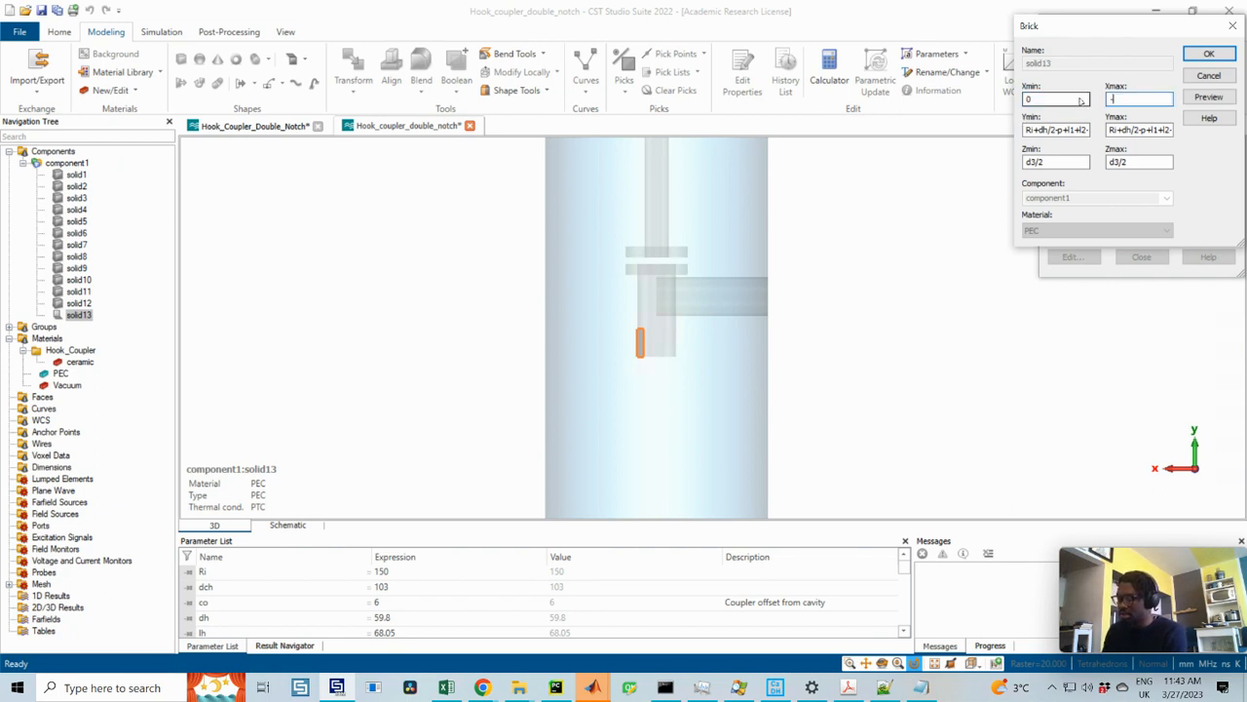
pyautogui.click(1207, 99)
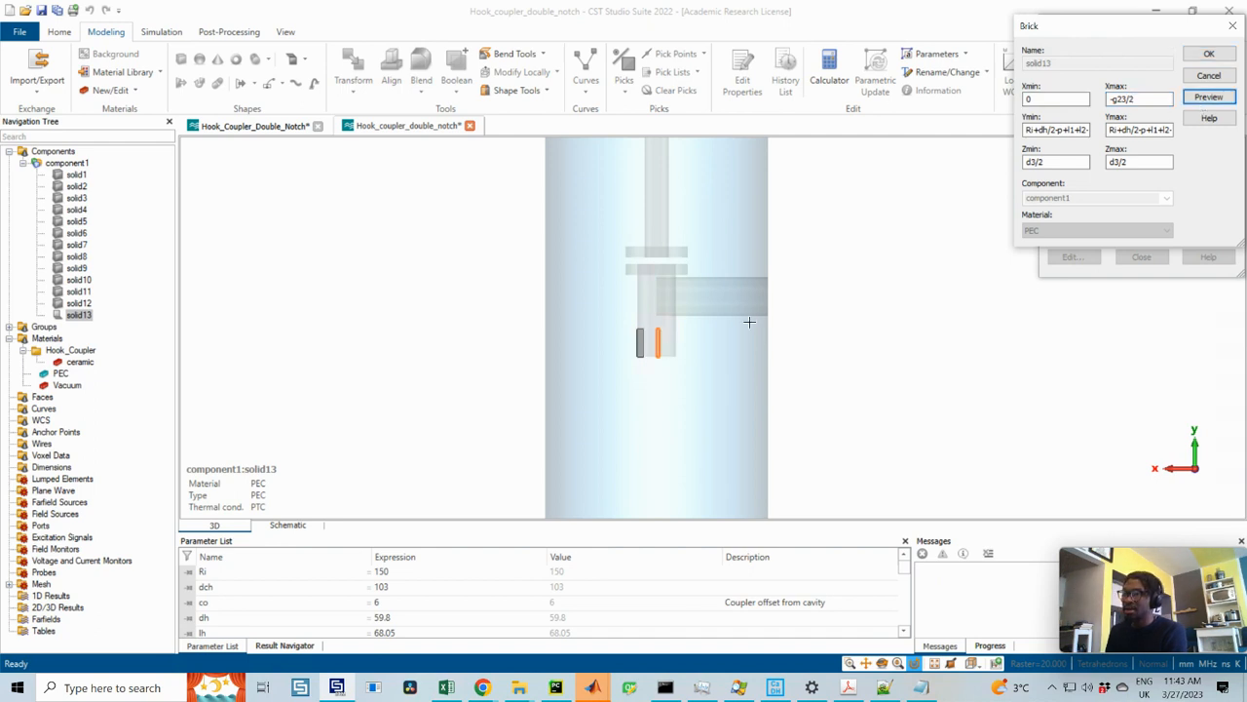
# - Set the solid13 brick's Xmin to d23/2 and Zmin to -d3/2, preview it, and apply the changed definition
pyautogui.moveTo(1045, 98); pyautogui.dragTo(1010, 97)
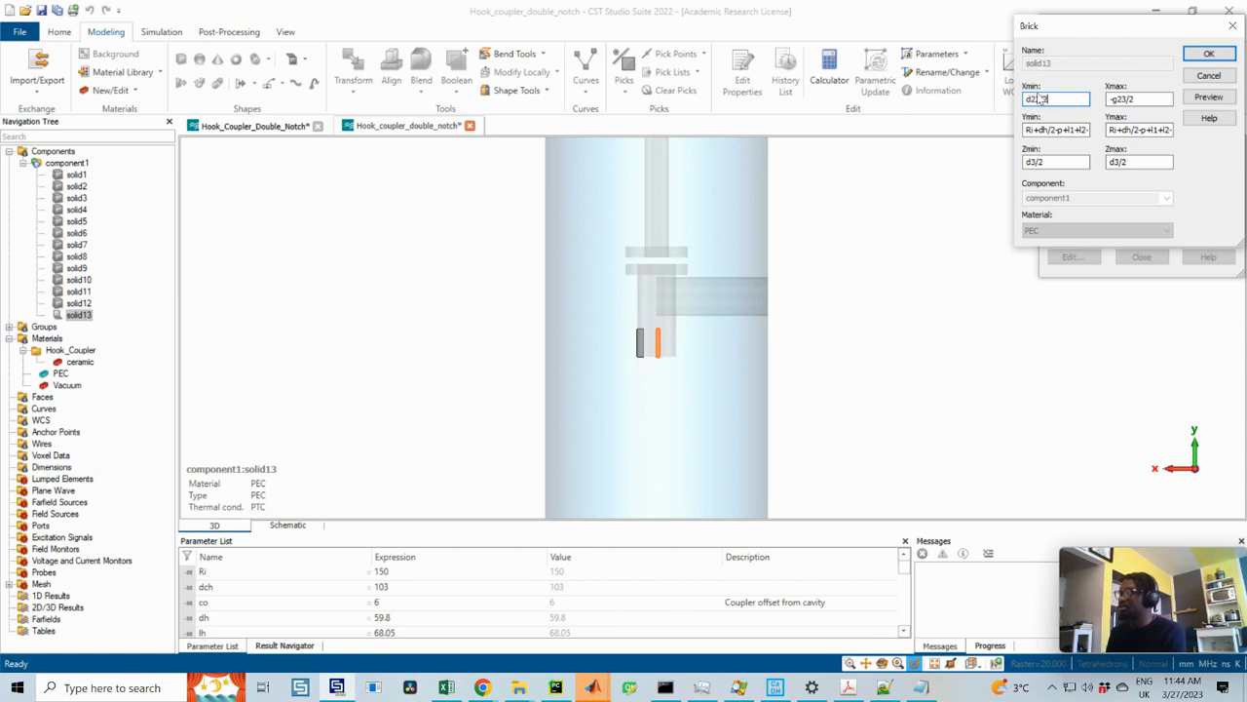
pyautogui.write('d23/2')
pyautogui.click(1208, 97)
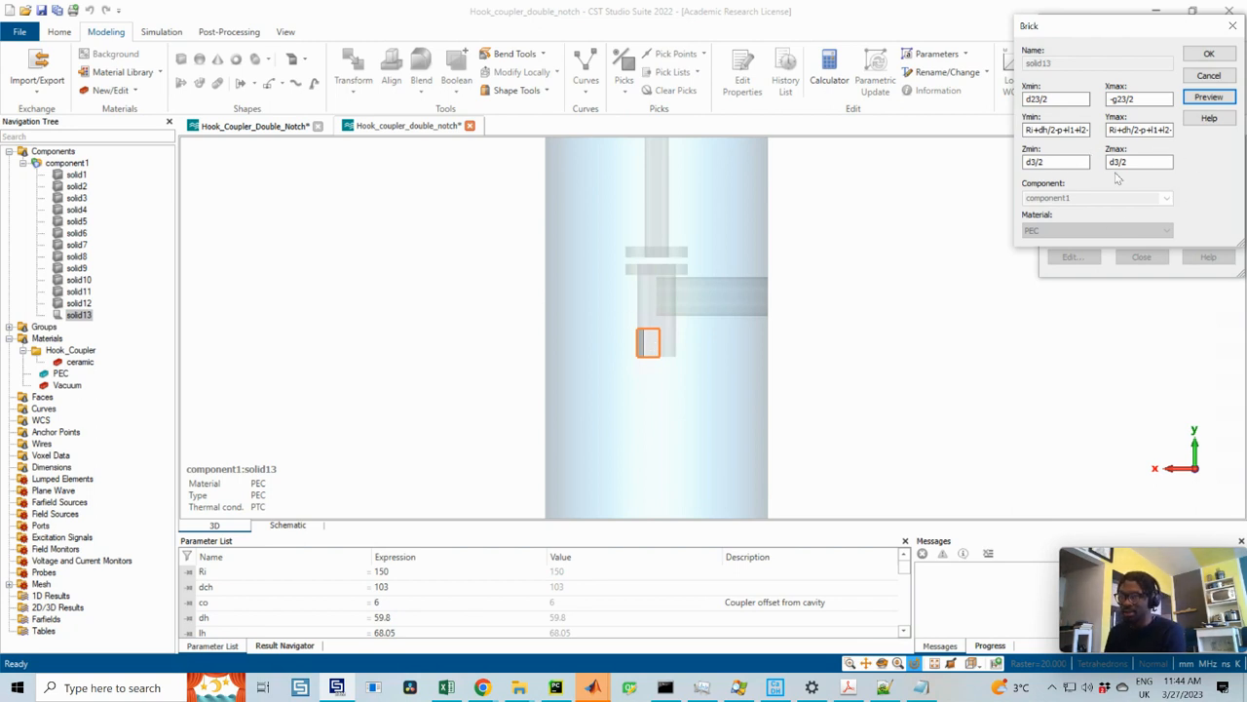
pyautogui.click(1028, 161)
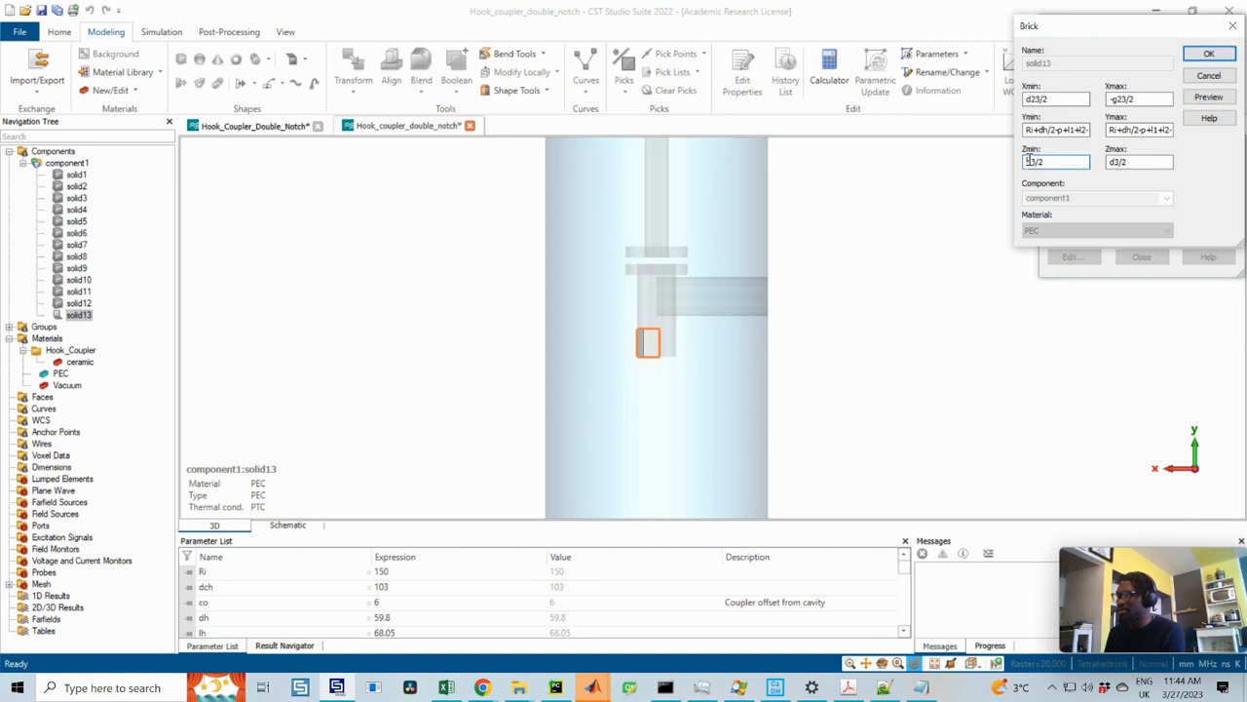
pyautogui.click(1204, 99)
pyautogui.click(591, 300)
pyautogui.moveTo(592, 300); pyautogui.dragTo(694, 300)
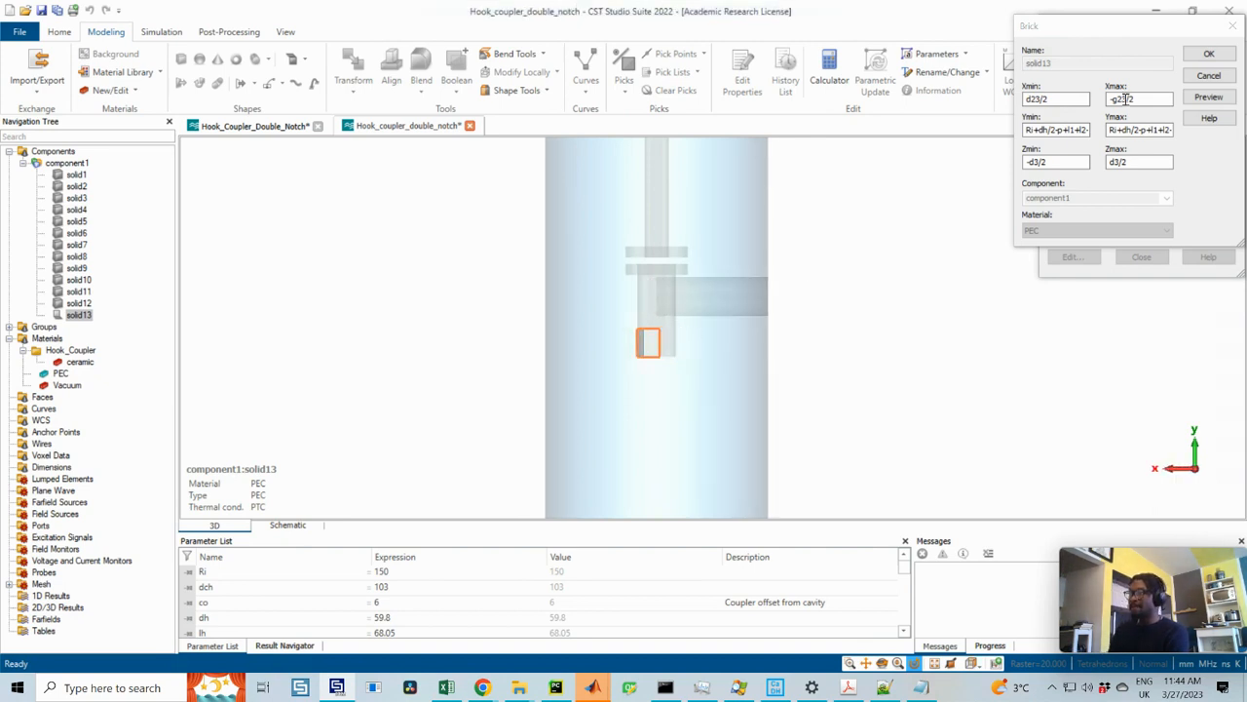
pyautogui.click(1209, 54)
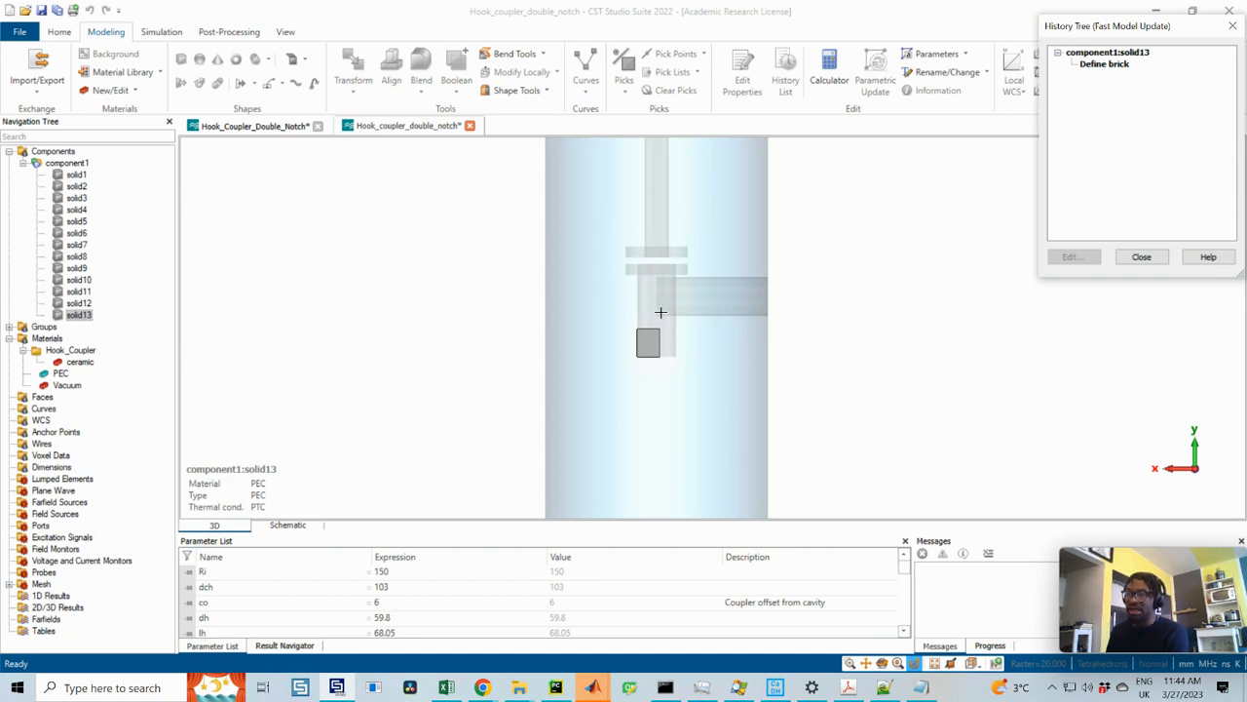
# - Close the history tree and subtract the solid13 brick from solid12 to cut the lower notch
pyautogui.click(82, 305)
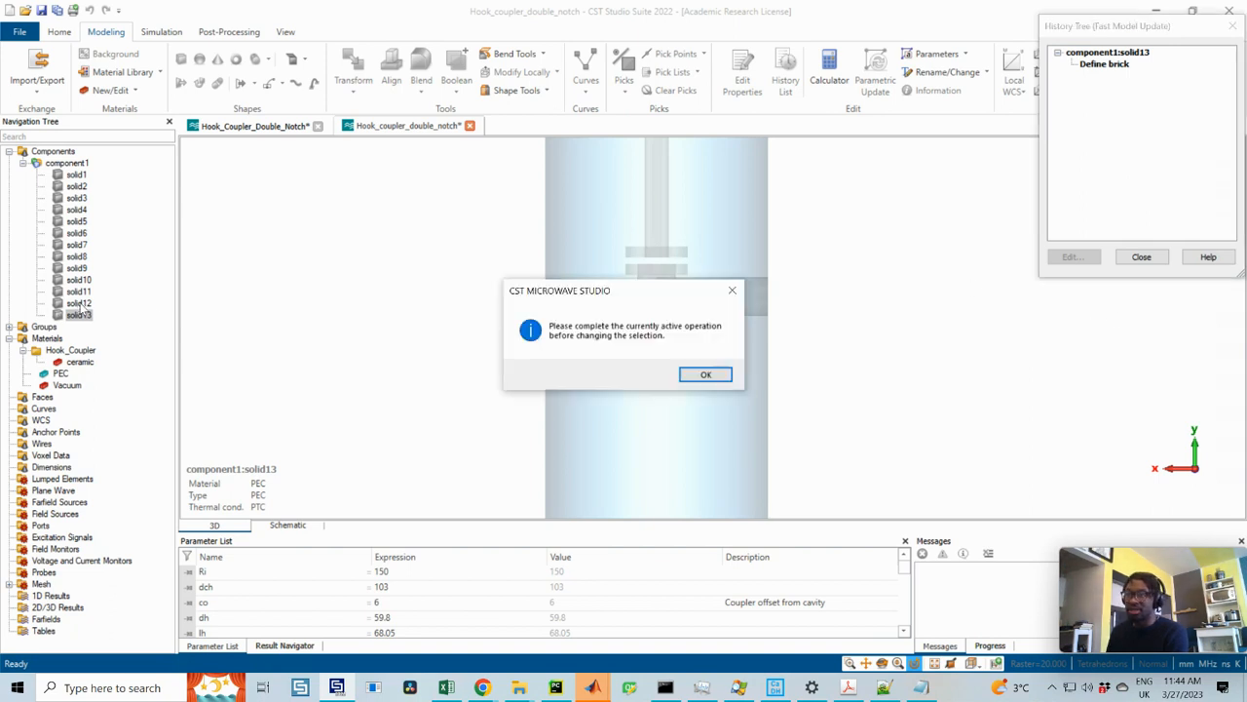
pyautogui.click(705, 374)
pyautogui.click(1141, 256)
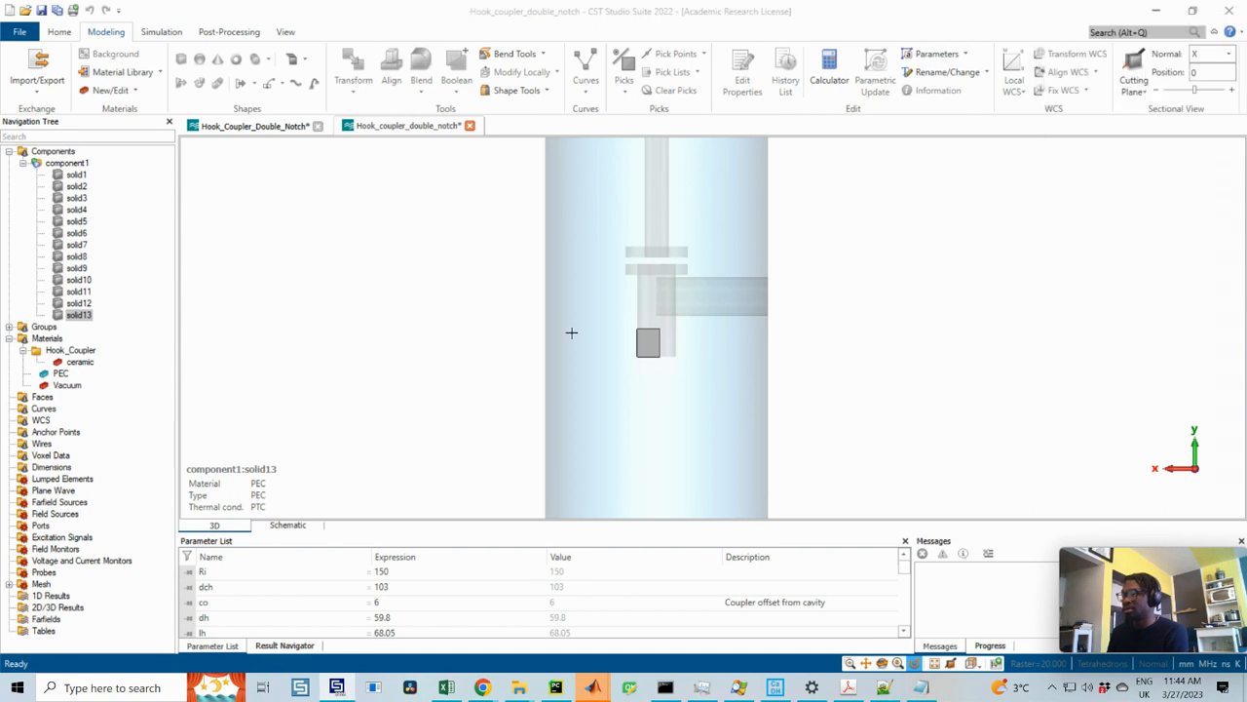
pyautogui.click(80, 303)
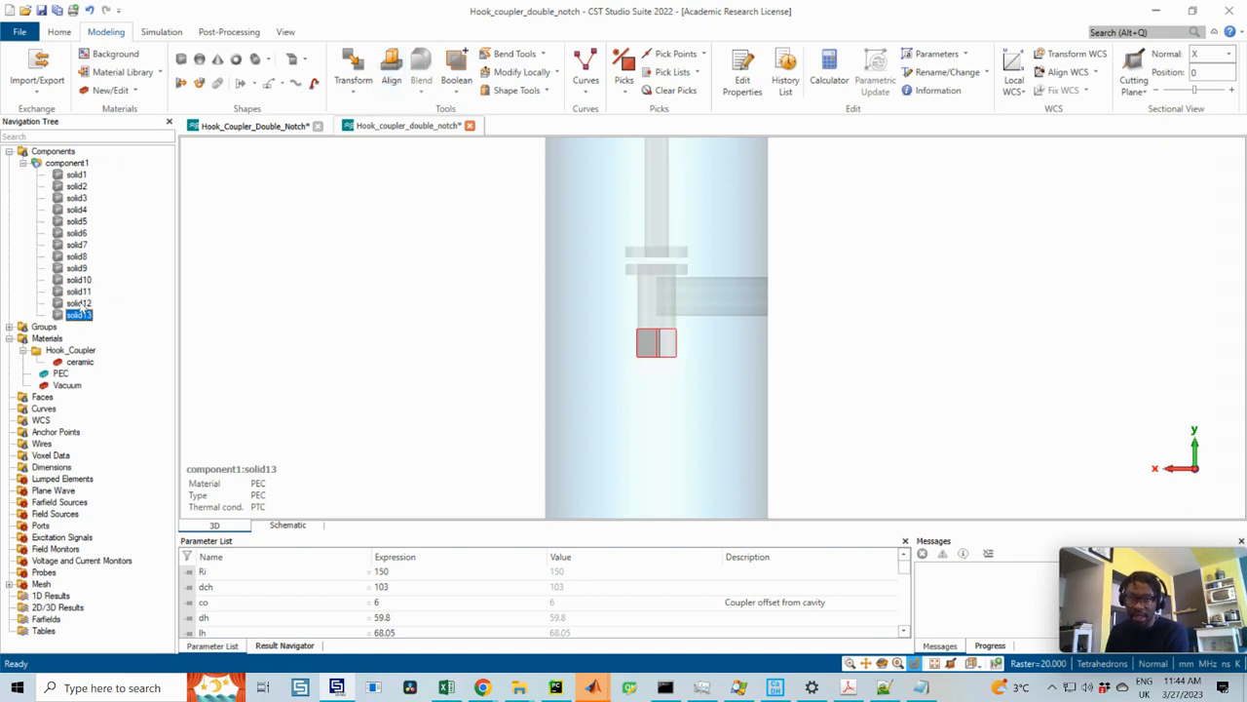
pyautogui.click(456, 76)
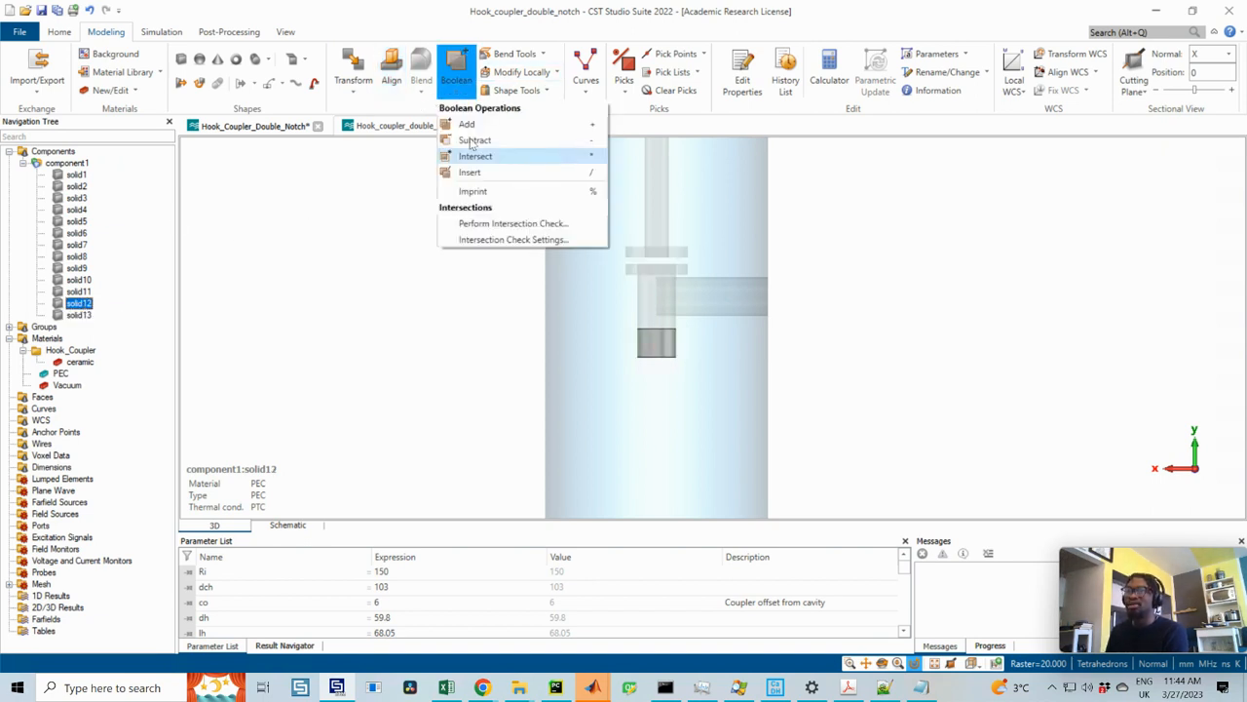
pyautogui.click(483, 144)
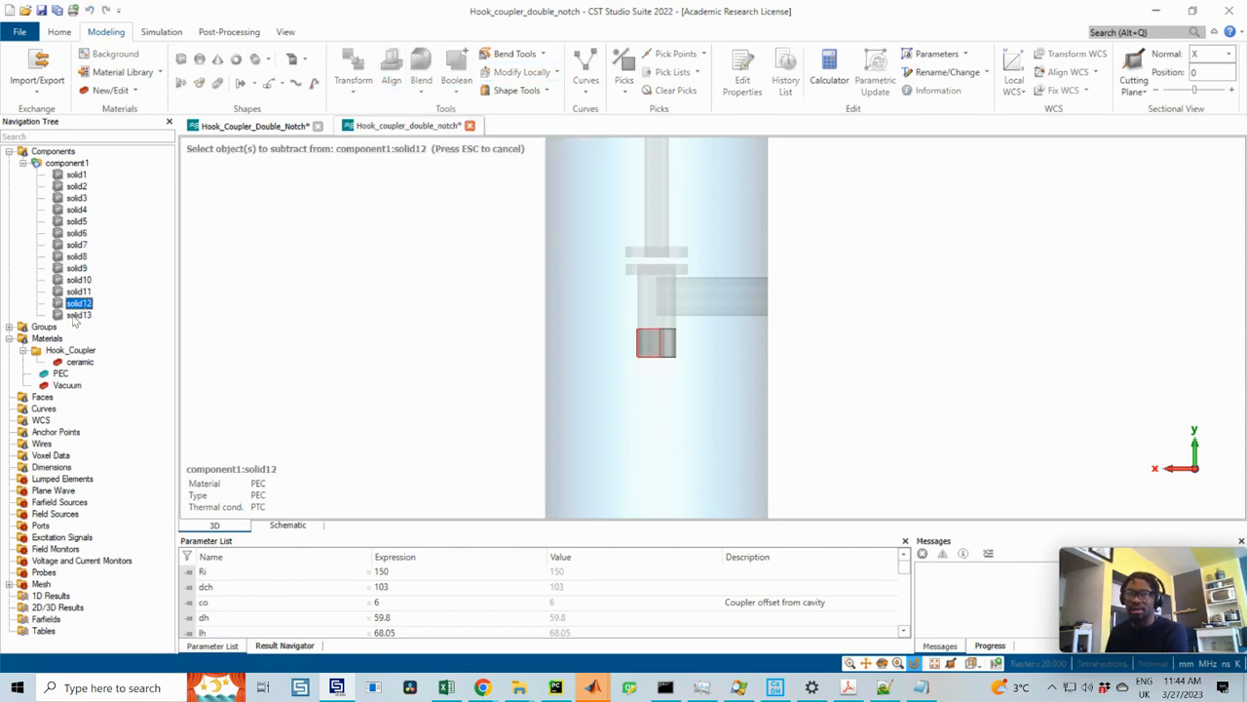
pyautogui.click(656, 343)
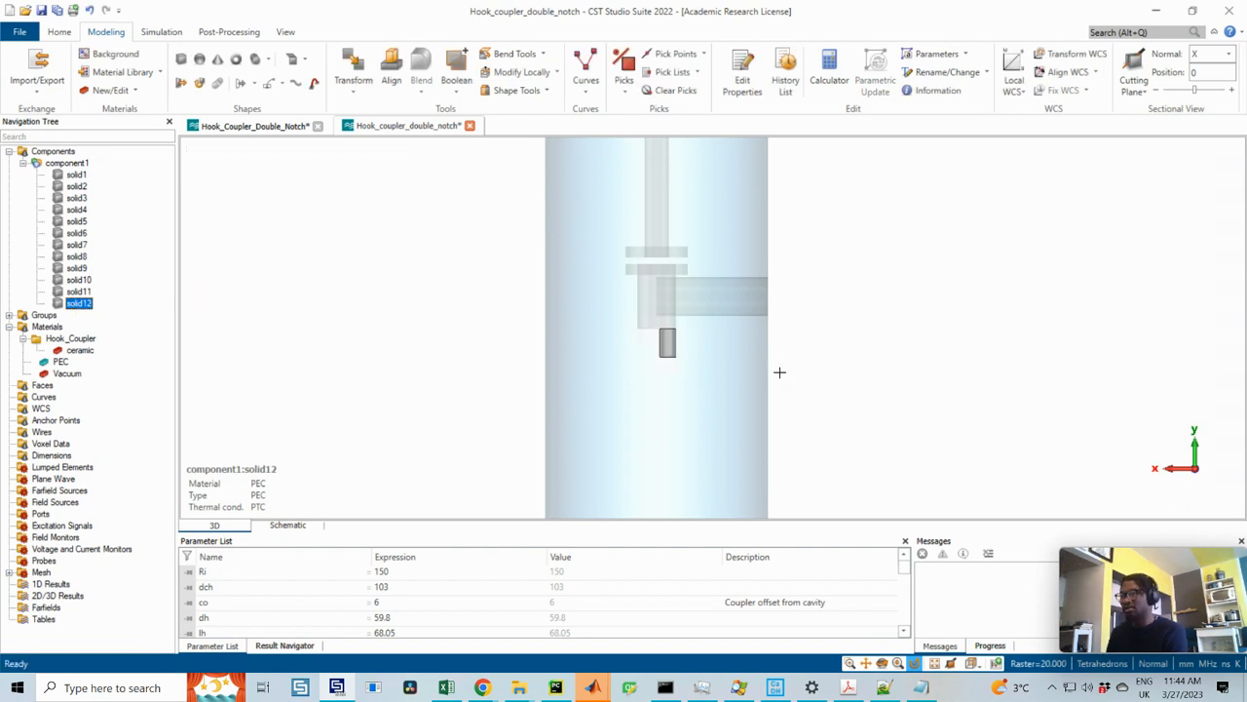
# - Highlight solid8 through solid12 together and inspect the notched stub assembly from an angled view
pyautogui.moveTo(670, 339)
pyautogui.mouseDown()
pyautogui.moveTo(766, 334)
pyautogui.moveTo(570, 336)
pyautogui.mouseUp()
pyautogui.keyDown('ctrl'); pyautogui.click(80, 292); pyautogui.keyUp('ctrl')
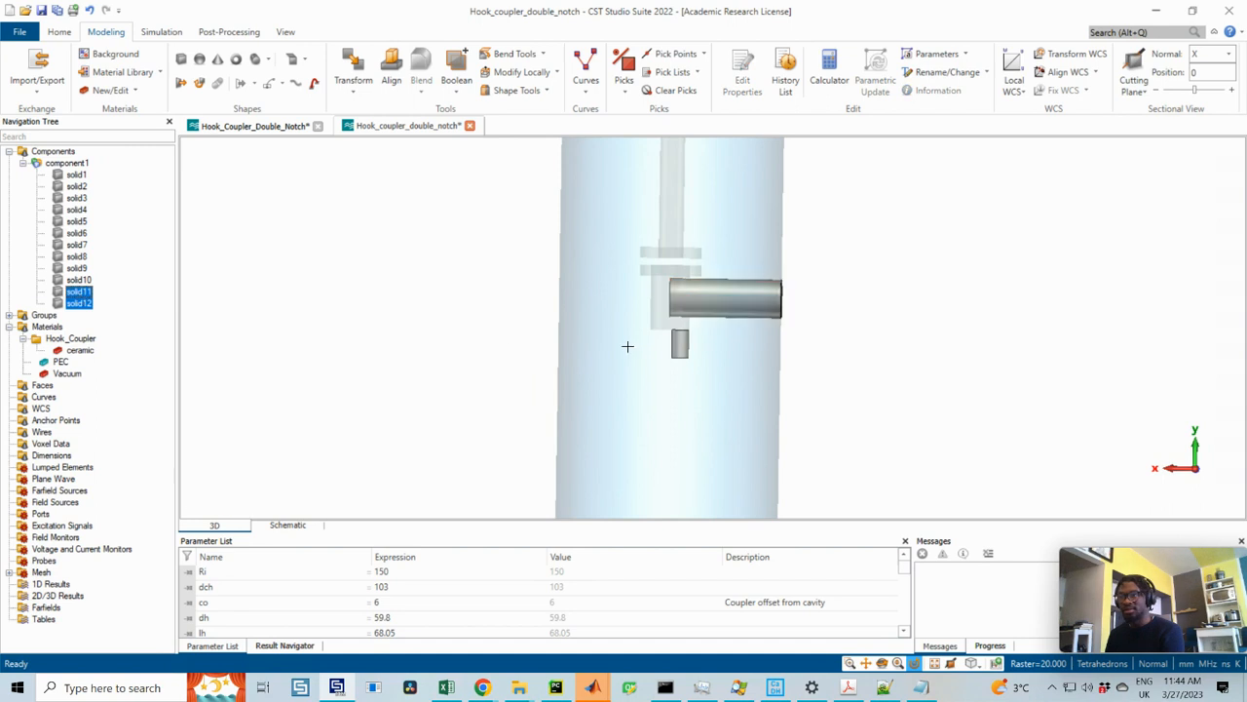
pyautogui.keyDown('ctrl'); pyautogui.click(83, 281); pyautogui.keyUp('ctrl')
pyautogui.keyDown('ctrl'); pyautogui.click(83, 257); pyautogui.keyUp('ctrl')
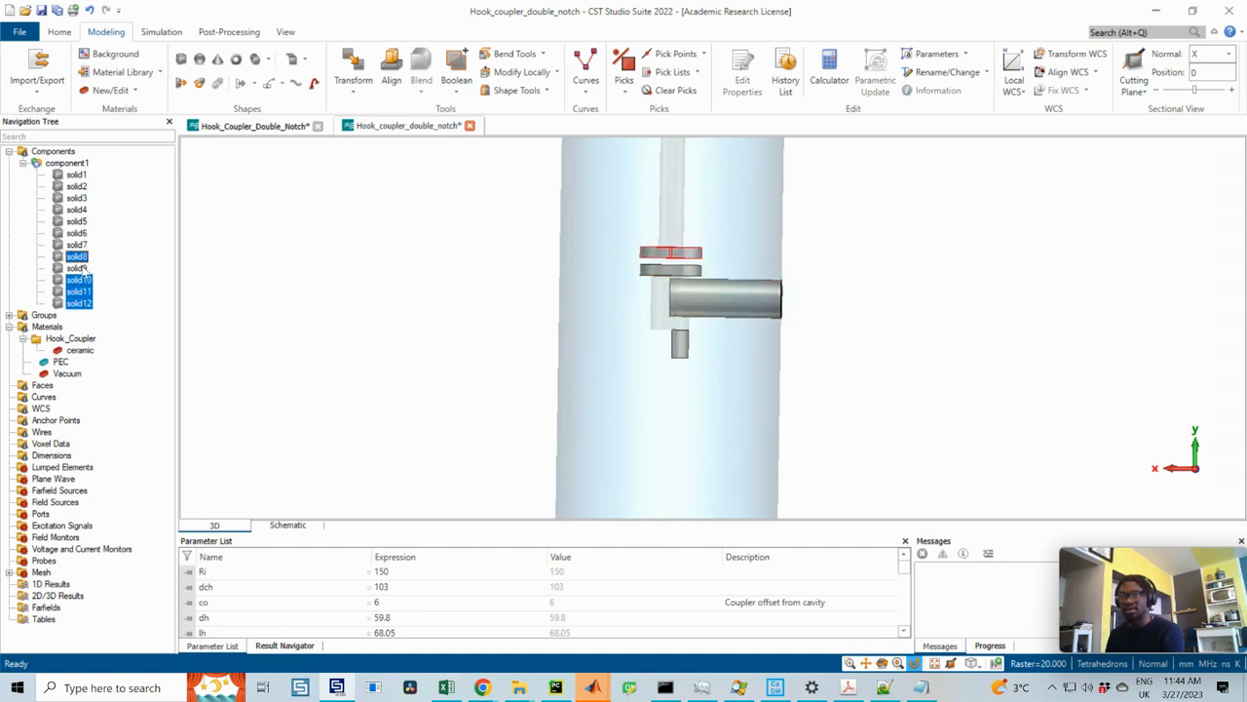
pyautogui.keyDown('ctrl'); pyautogui.click(83, 270); pyautogui.keyUp('ctrl')
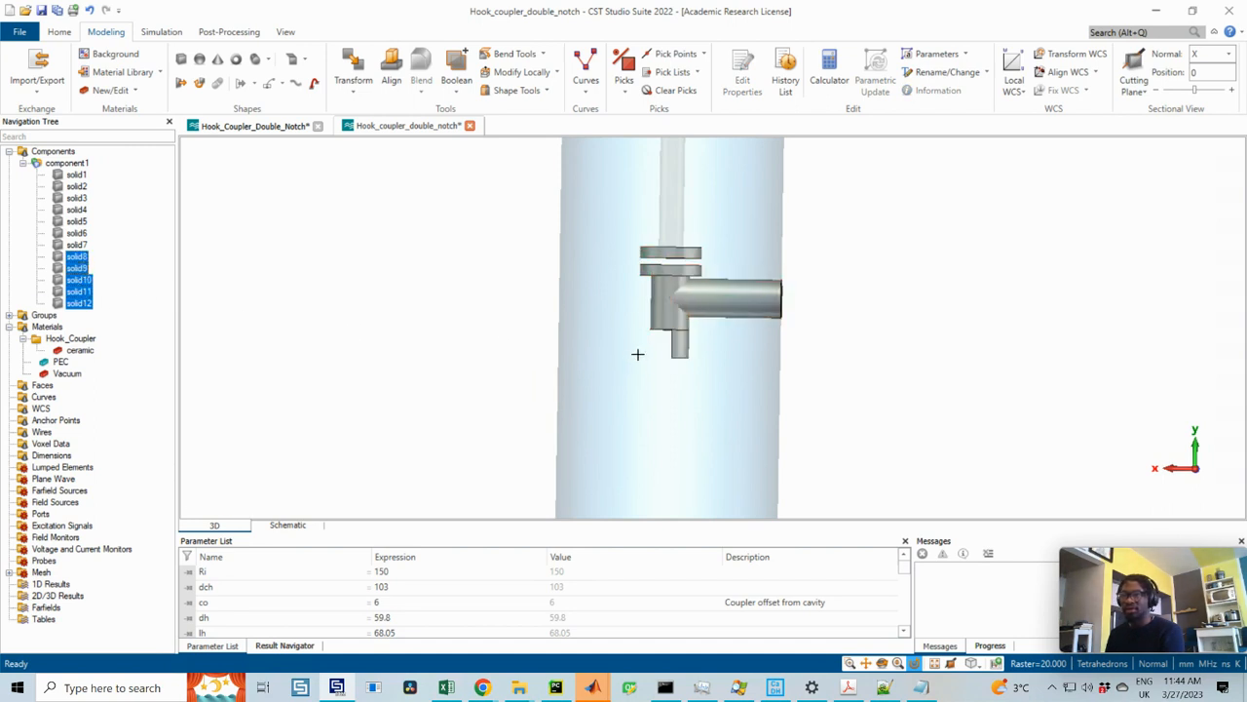
pyautogui.moveTo(637, 354); pyautogui.dragTo(602, 370)
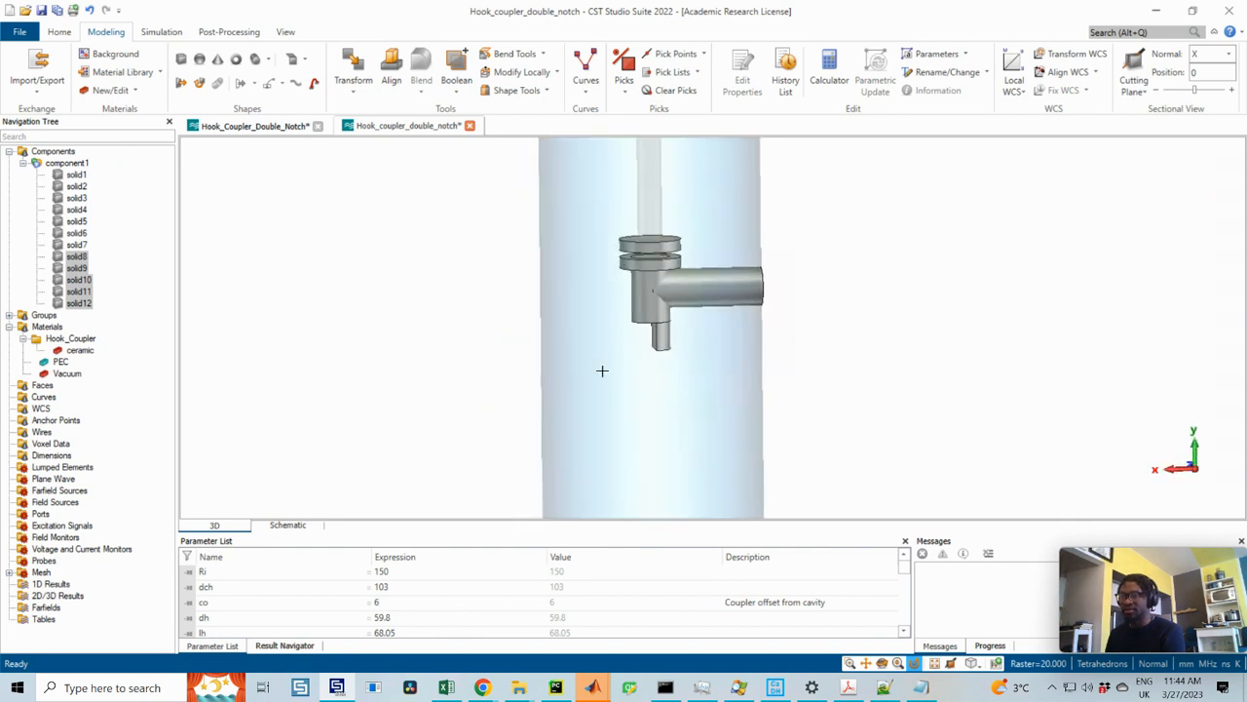
# - Highlight solid12 alone and compare it with the double-notch section in the DN_Hook_Coupler.pdf drawing
pyautogui.click(78, 303)
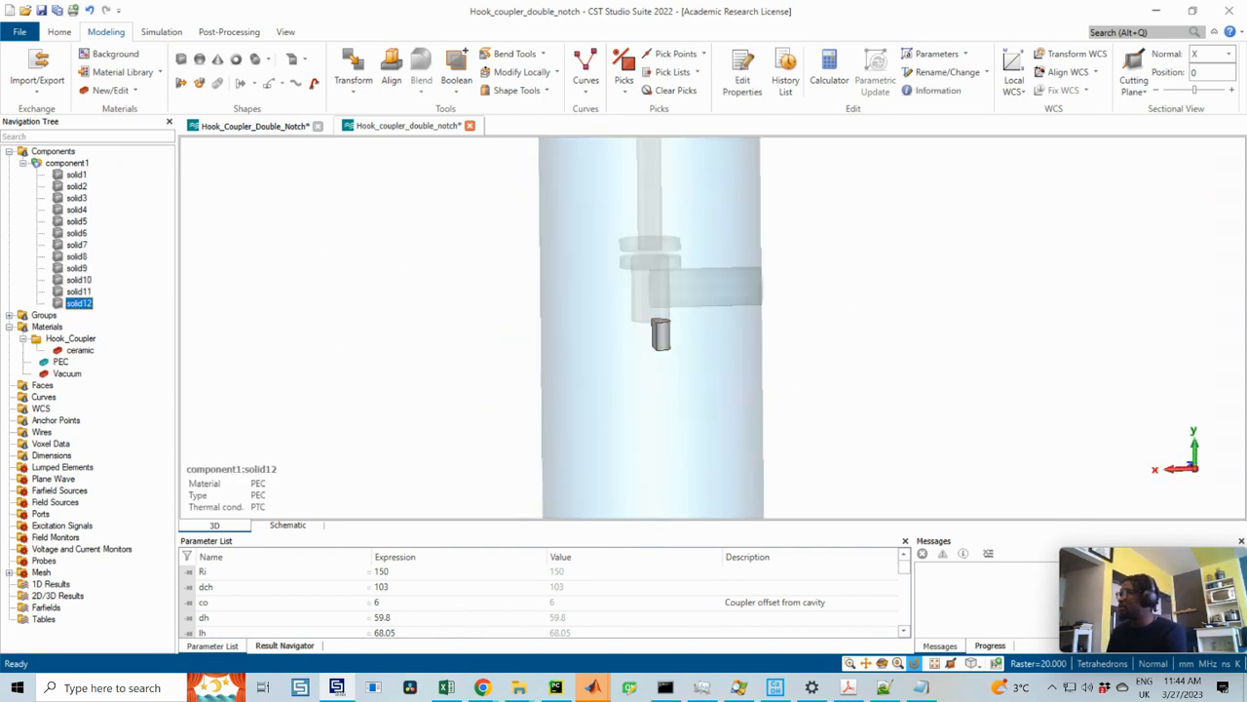
pyautogui.moveTo(1246, 98); pyautogui.dragTo(526, 30)
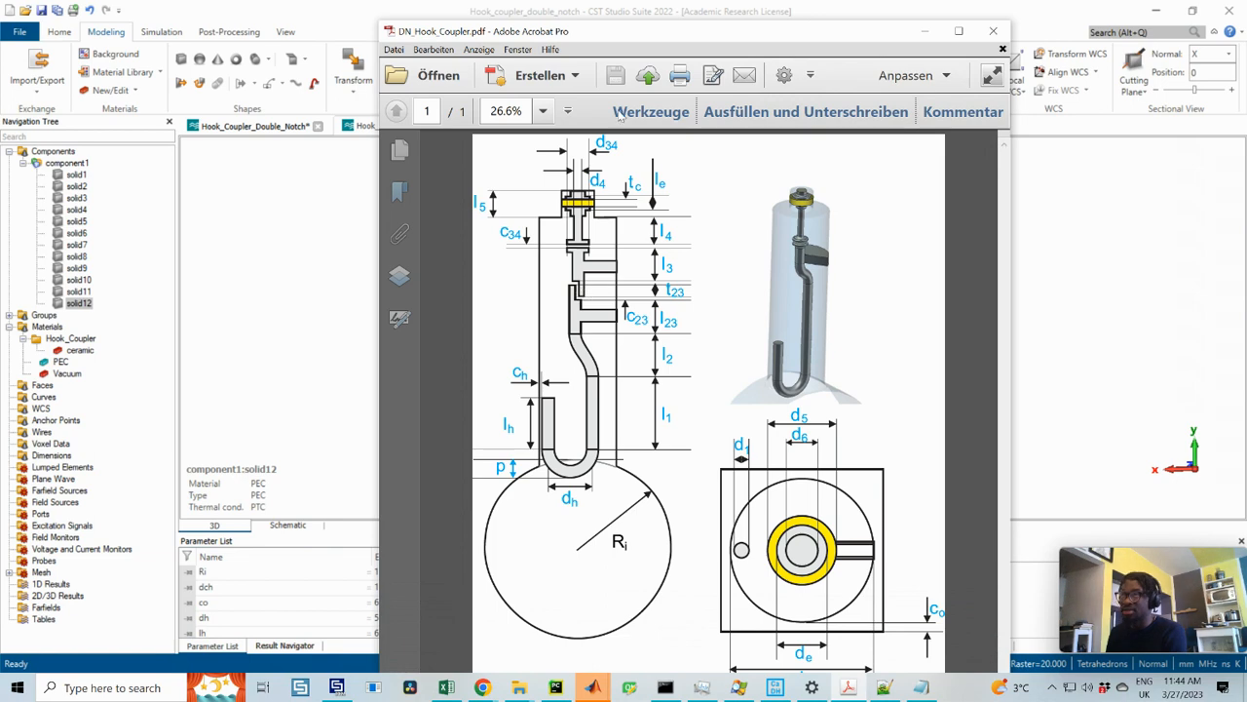
pyautogui.moveTo(642, 37); pyautogui.dragTo(1246, 39)
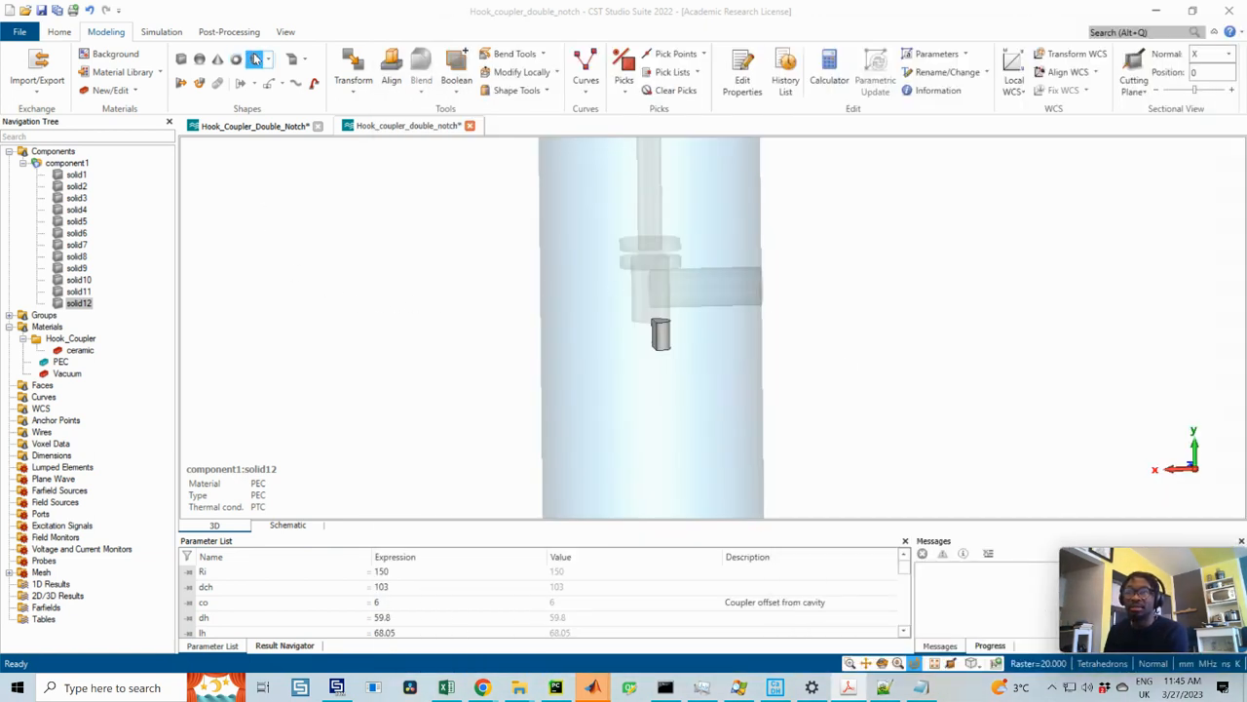
pyautogui.click(255, 59)
pyautogui.press('Escape')
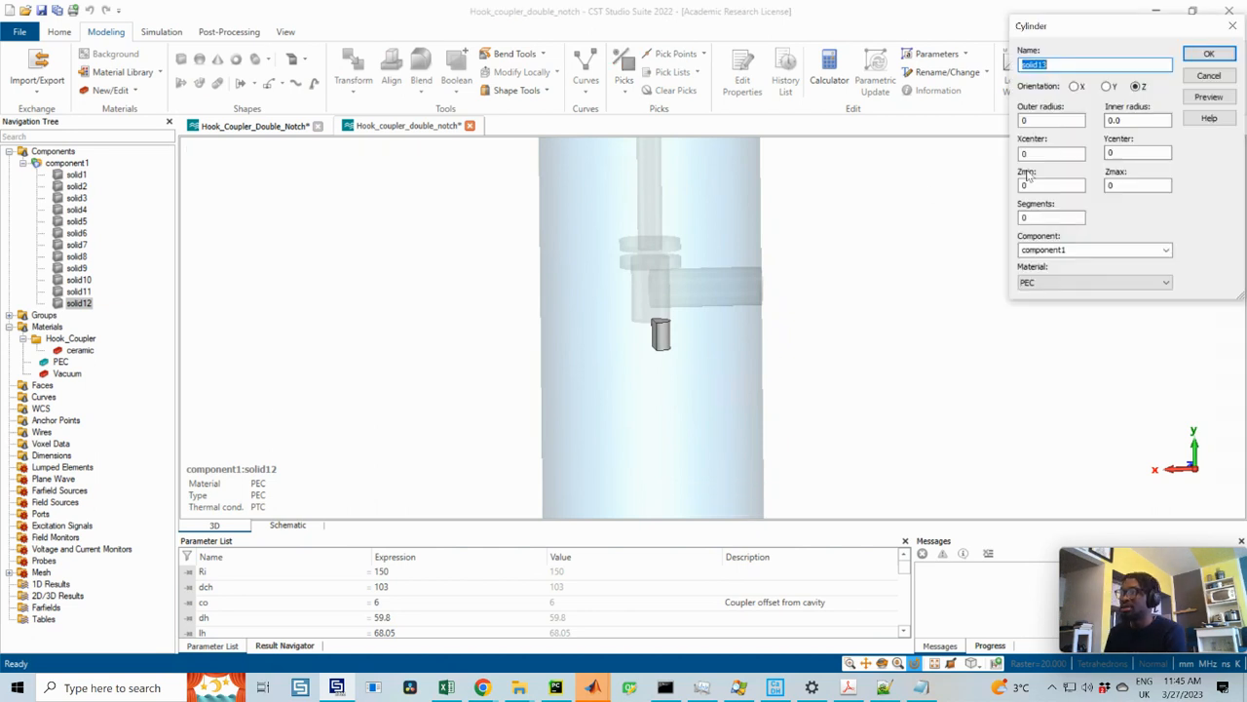
pyautogui.click(1109, 85)
pyautogui.click(1123, 185)
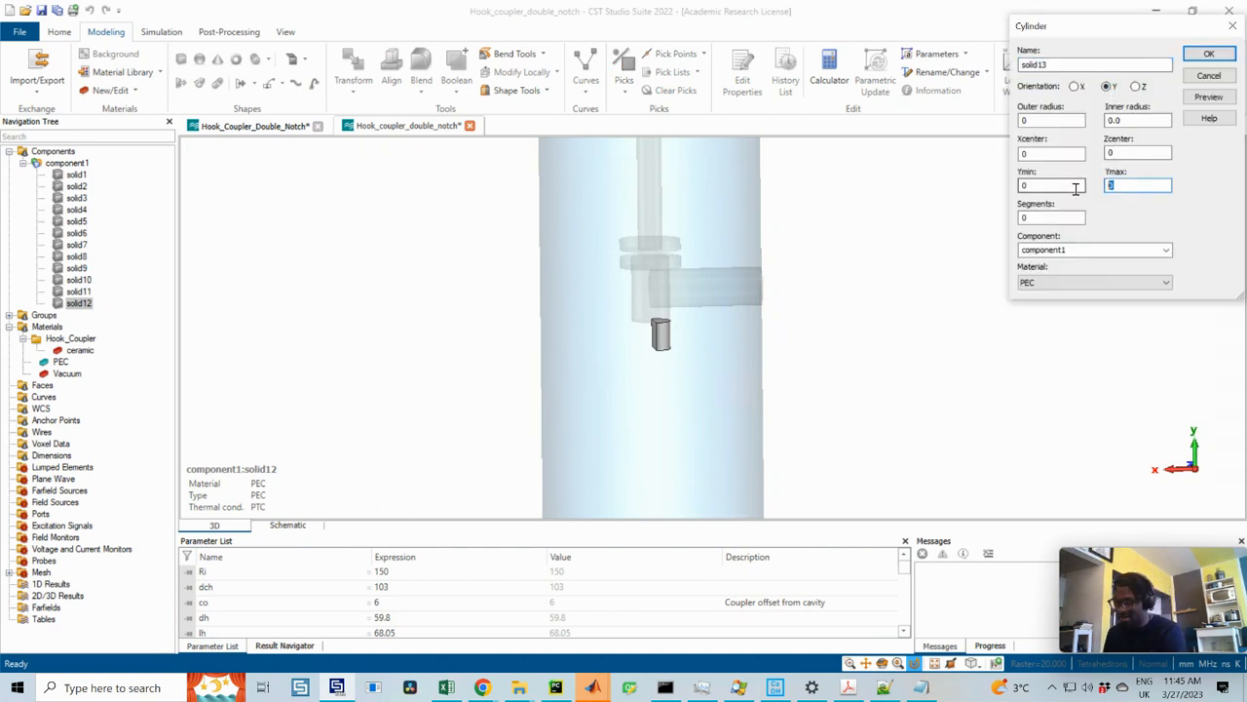
pyautogui.write('d3/2-g23')
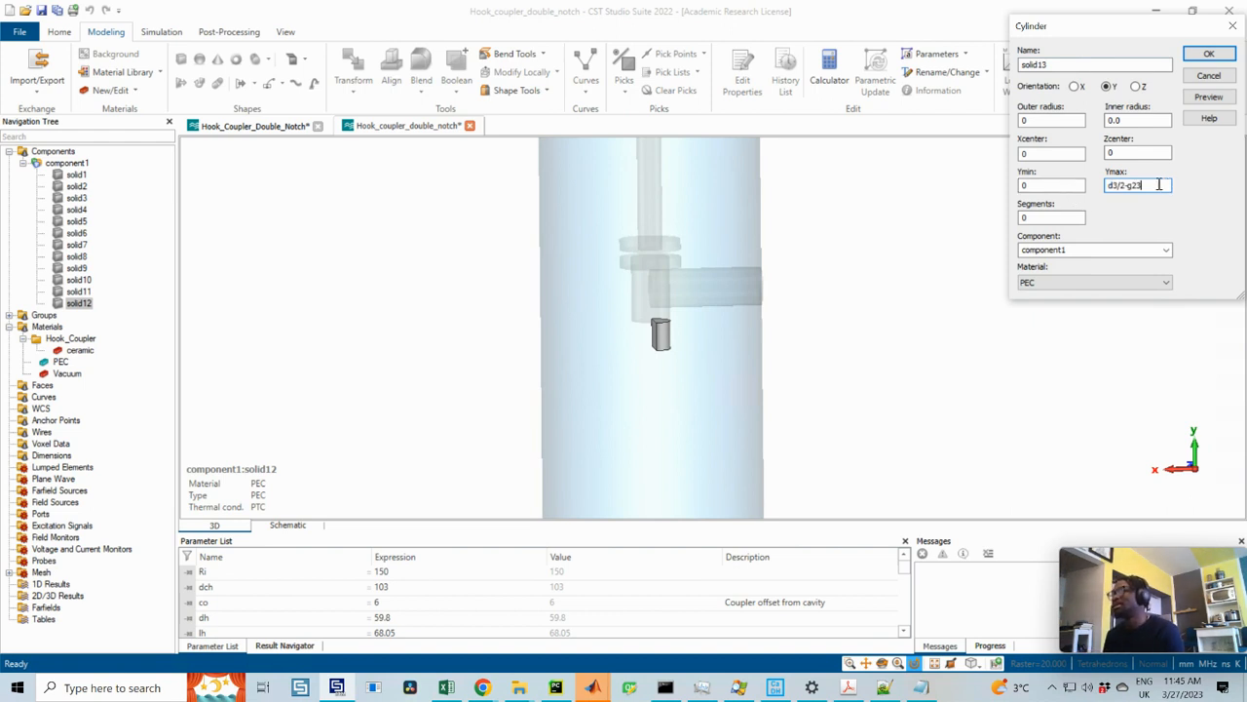
pyautogui.click(1233, 25)
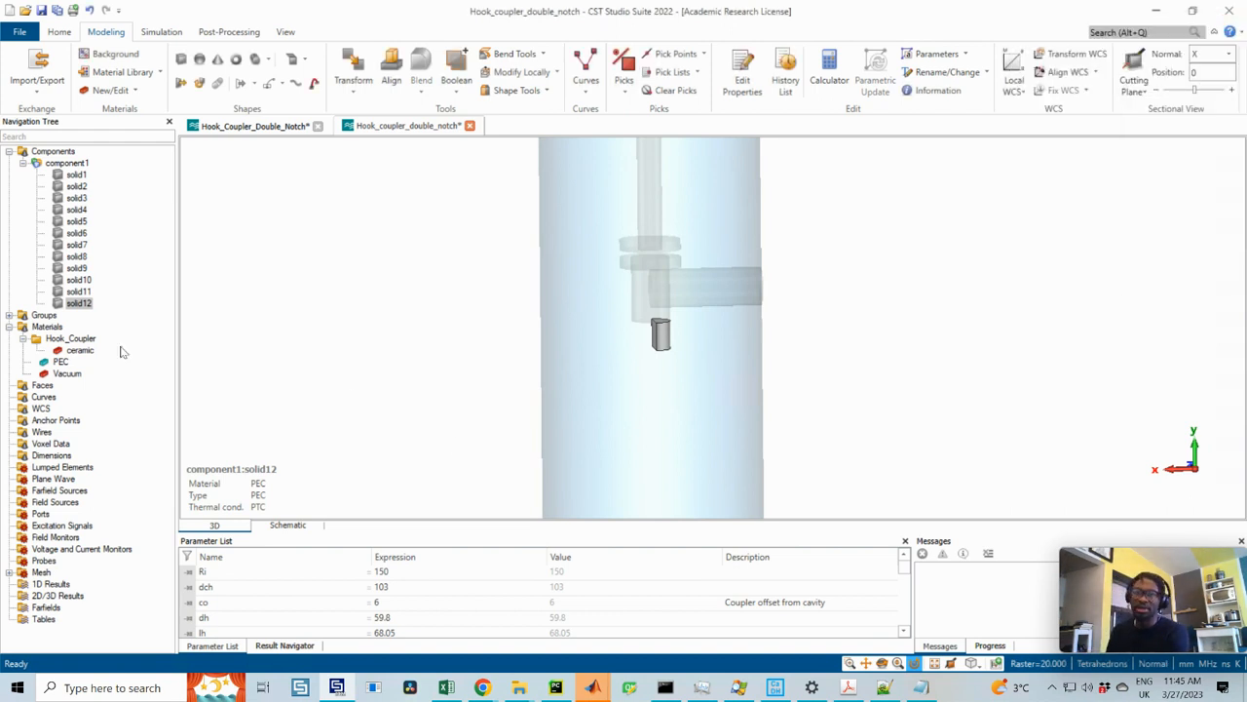
# - Open solid12's history, copy the Ymax expression from its cylinder definition, and close the definition and history tree unchanged
pyautogui.doubleClick(74, 304)
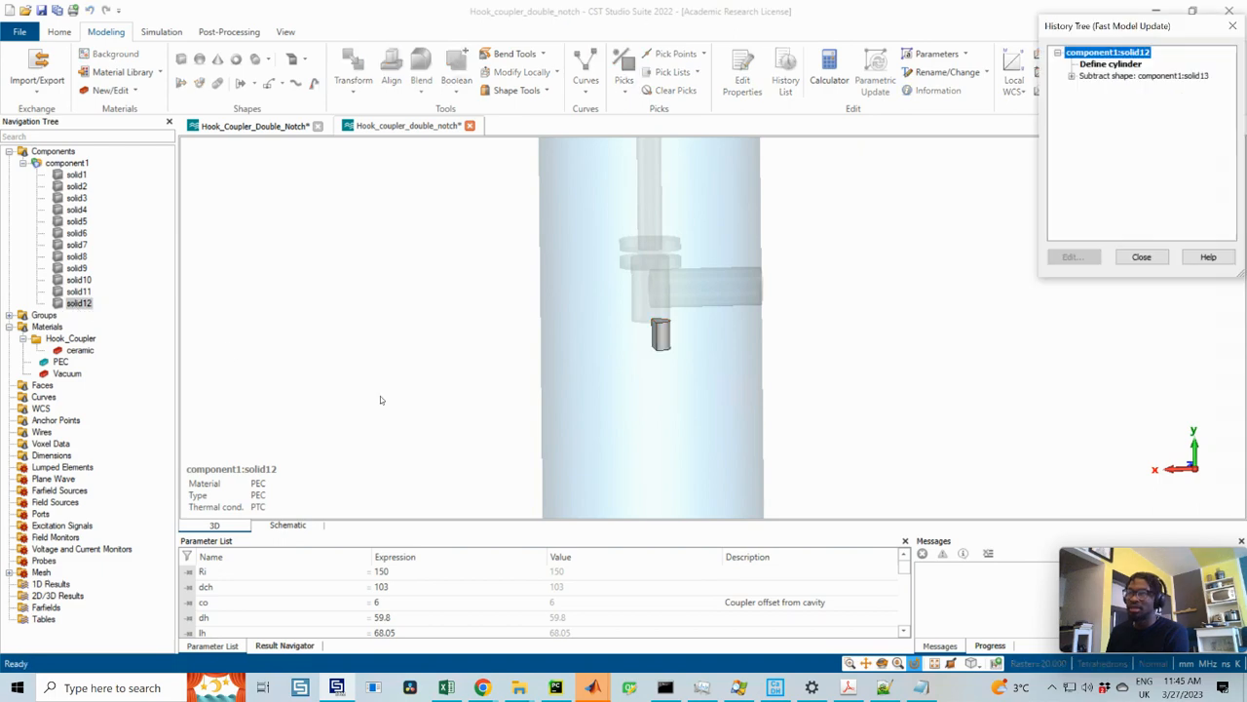
pyautogui.click(673, 372)
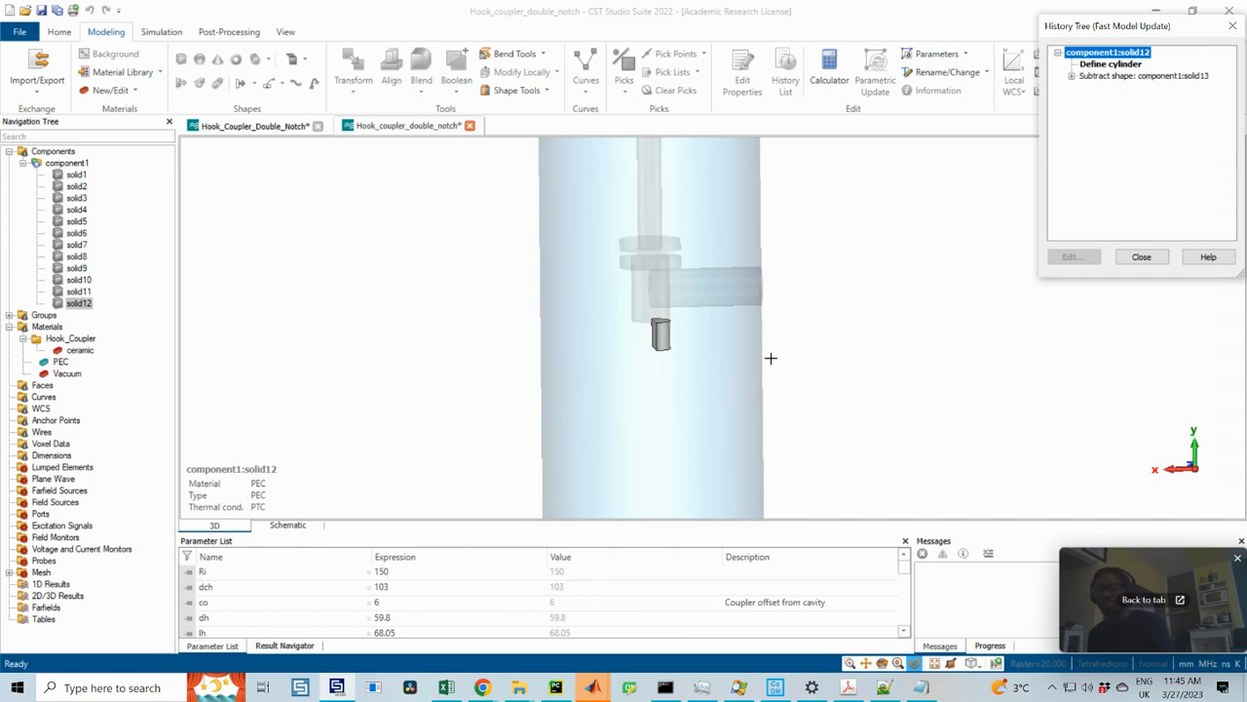
pyautogui.click(1109, 76)
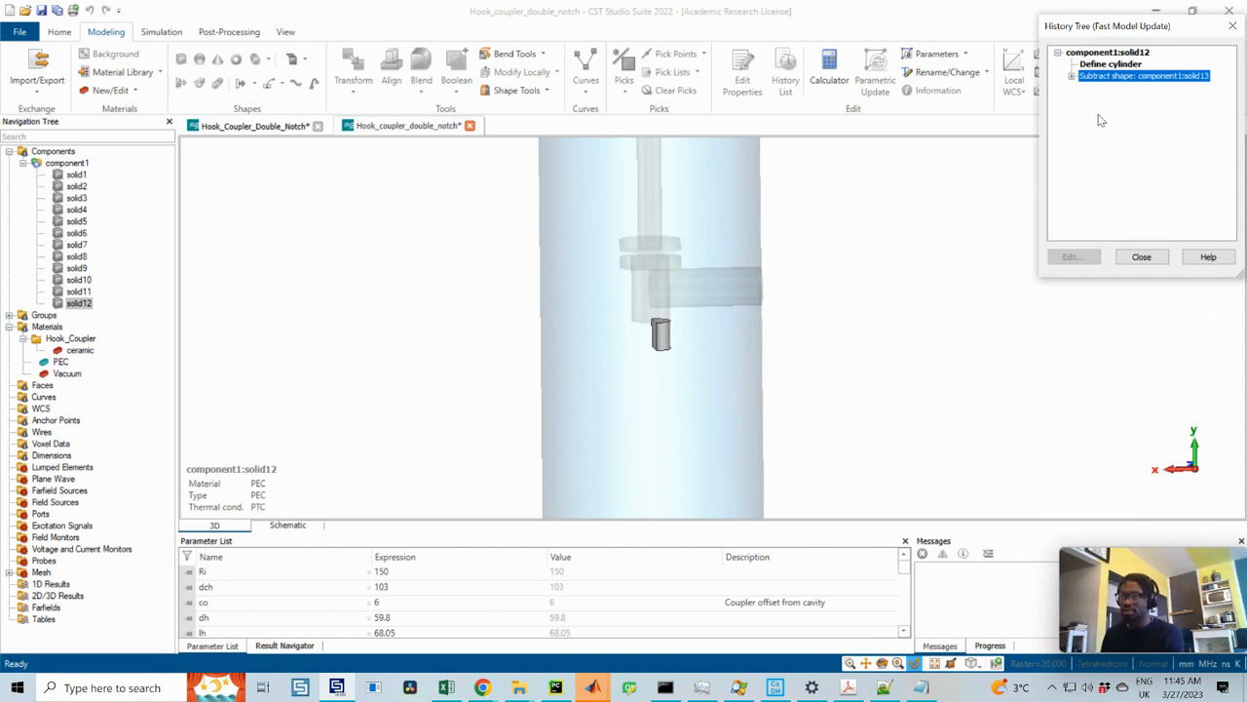
pyautogui.click(1071, 77)
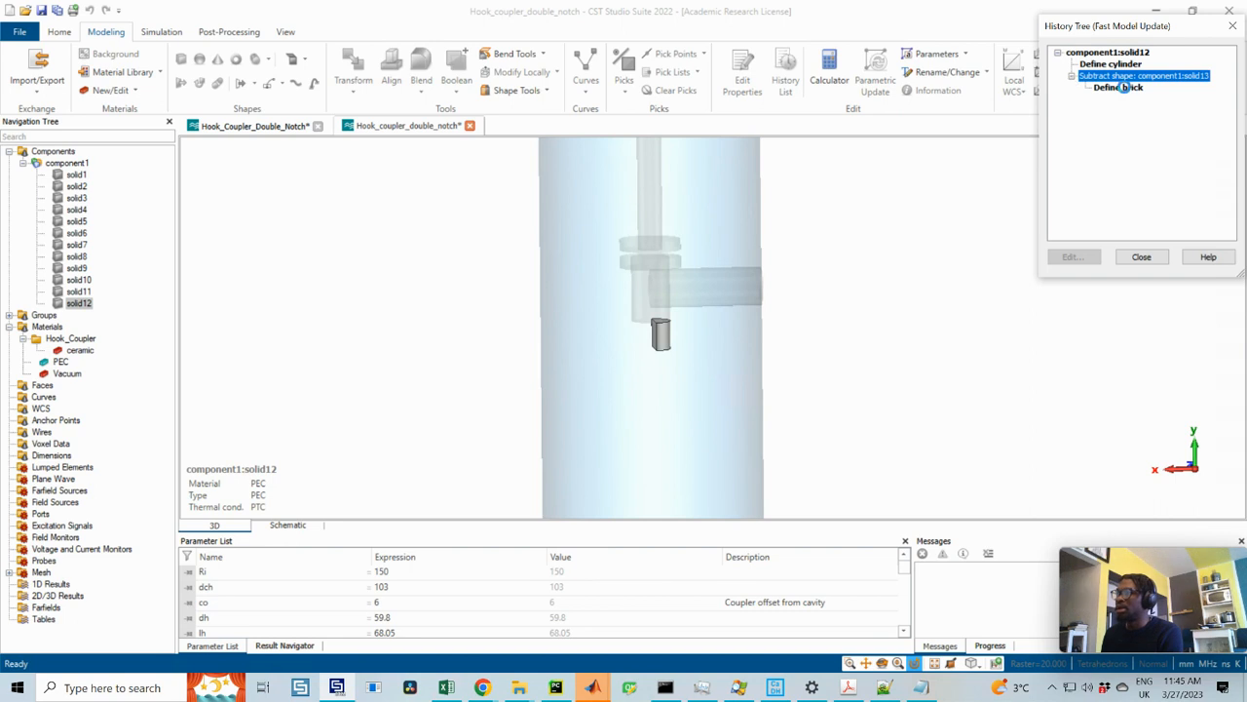
pyautogui.click(1123, 87)
pyautogui.click(1100, 64)
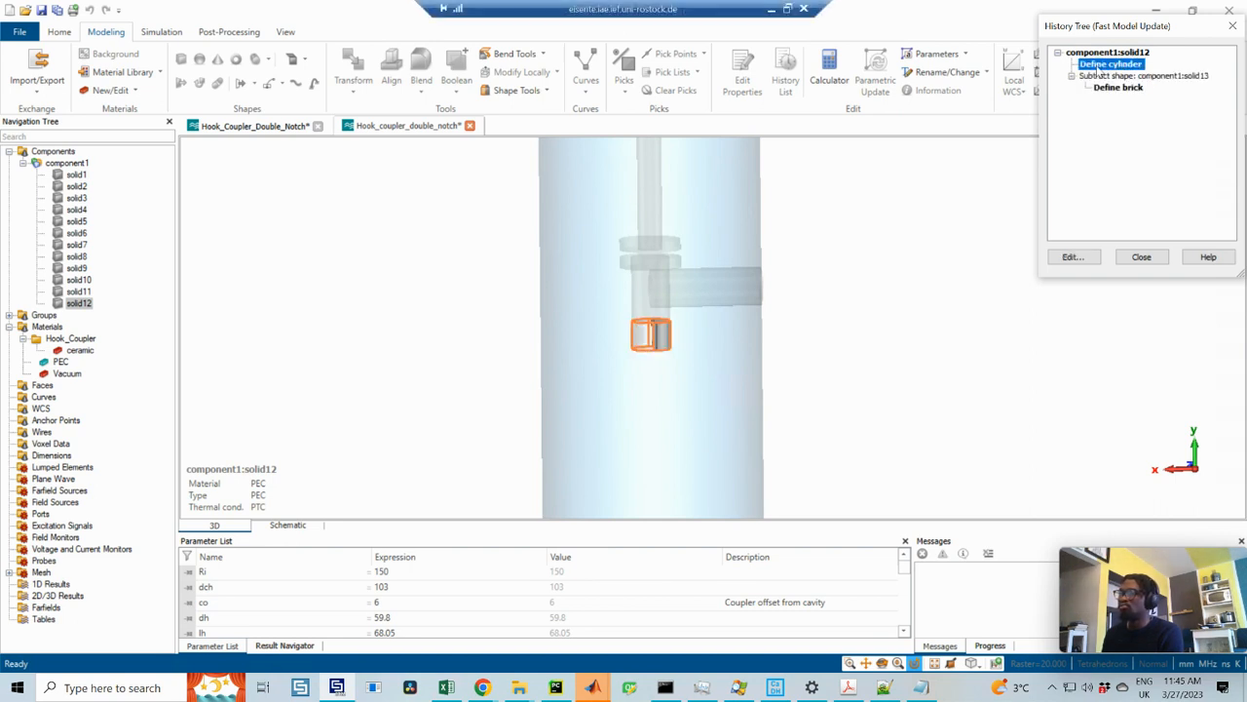
pyautogui.doubleClick(1100, 66)
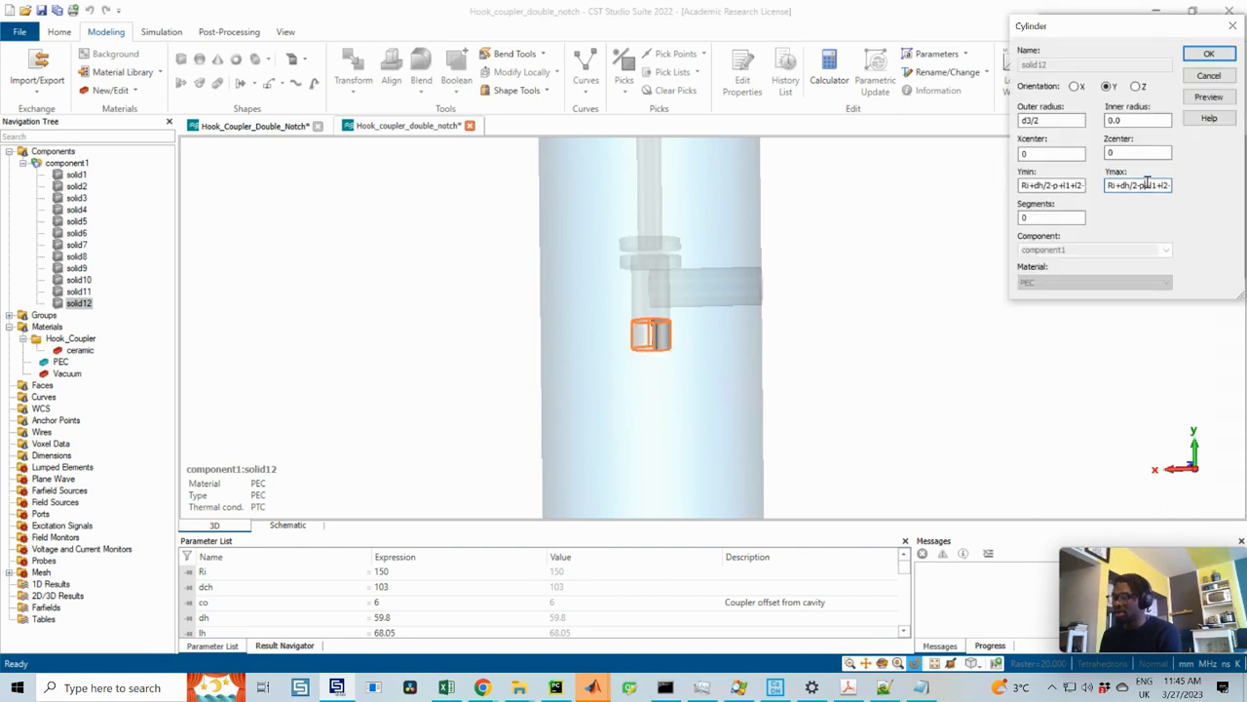
pyautogui.doubleClick(1148, 184)
pyautogui.click(1232, 27)
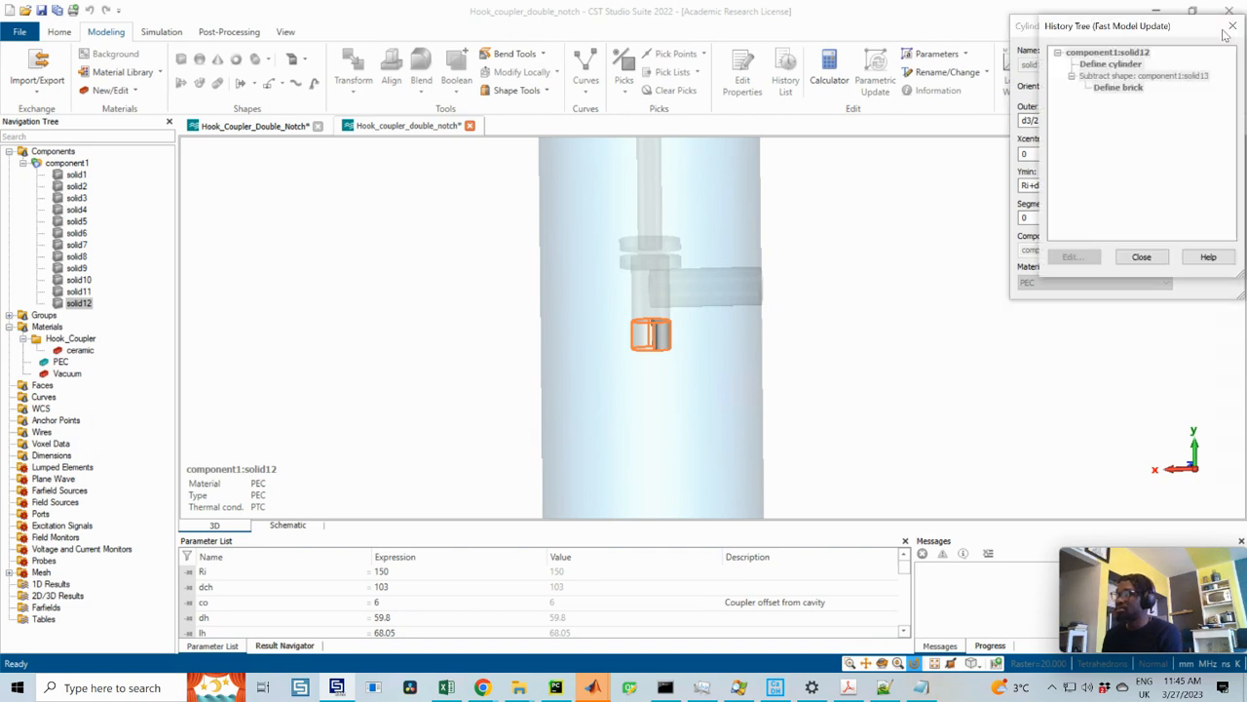
pyautogui.click(1141, 256)
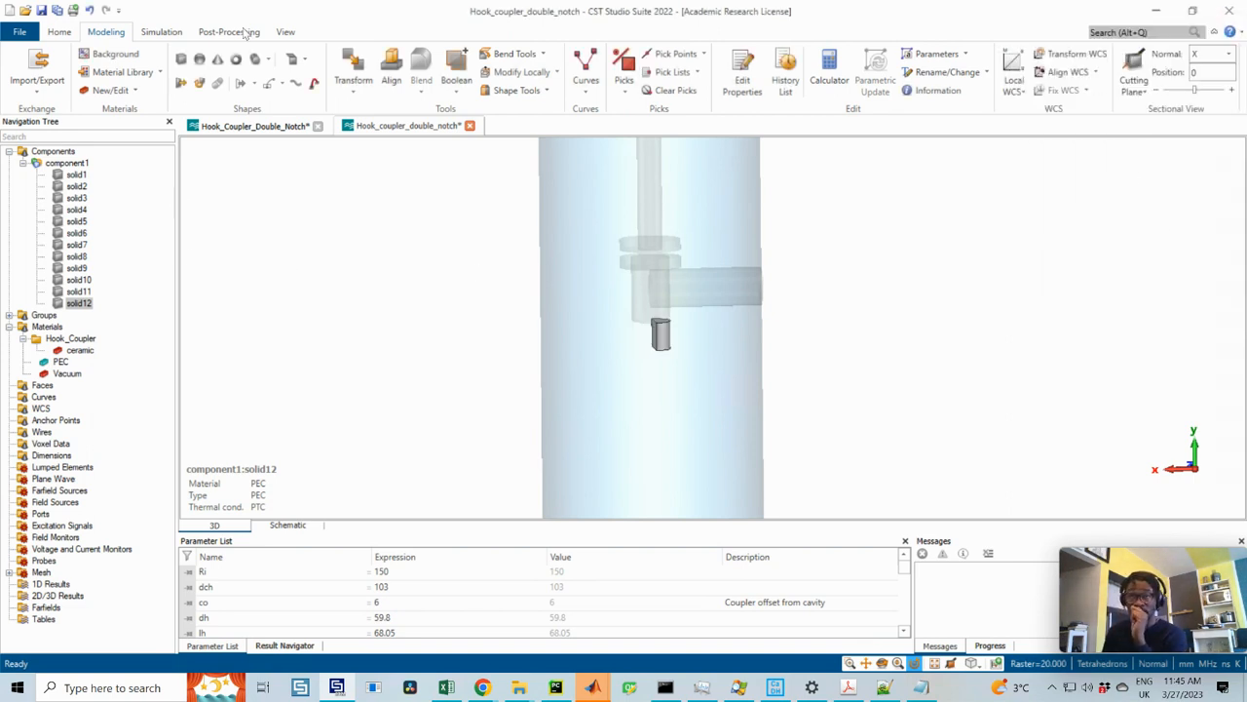
# - Begin defining a new PEC cylinder oriented along Y in component1 with an outer radius of d1/2
pyautogui.click(257, 60)
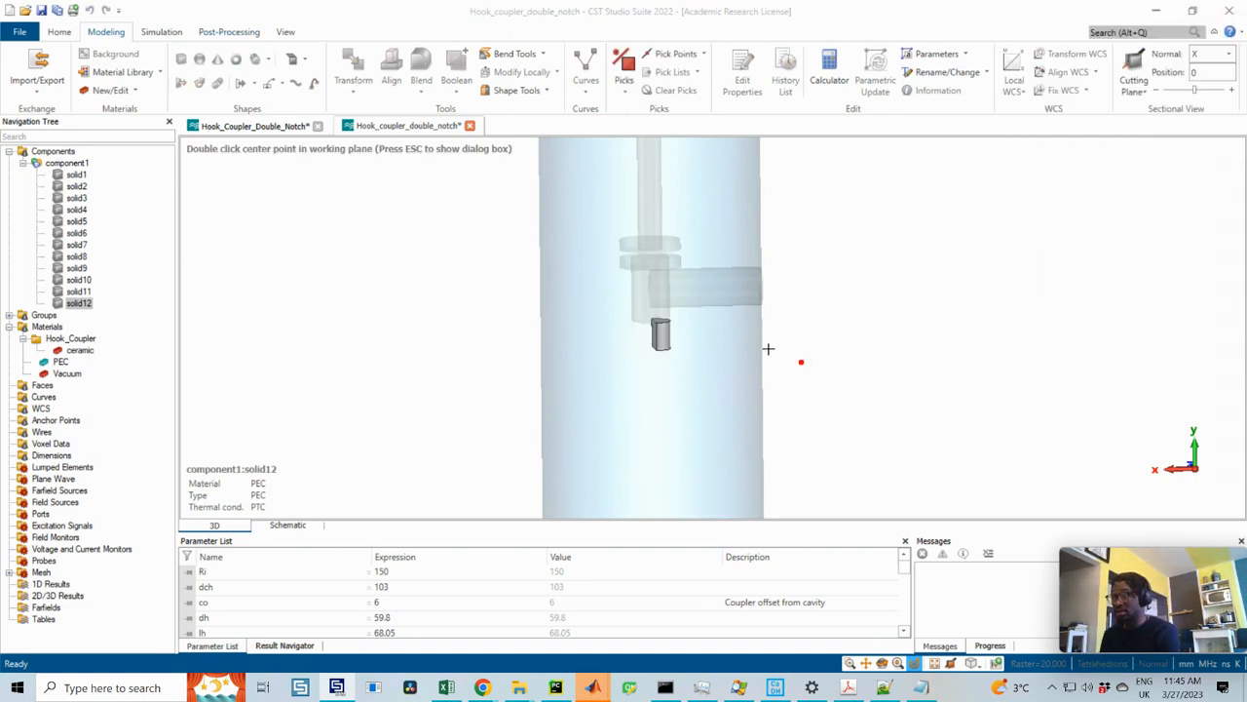
pyautogui.press('Escape')
pyautogui.click(1108, 86)
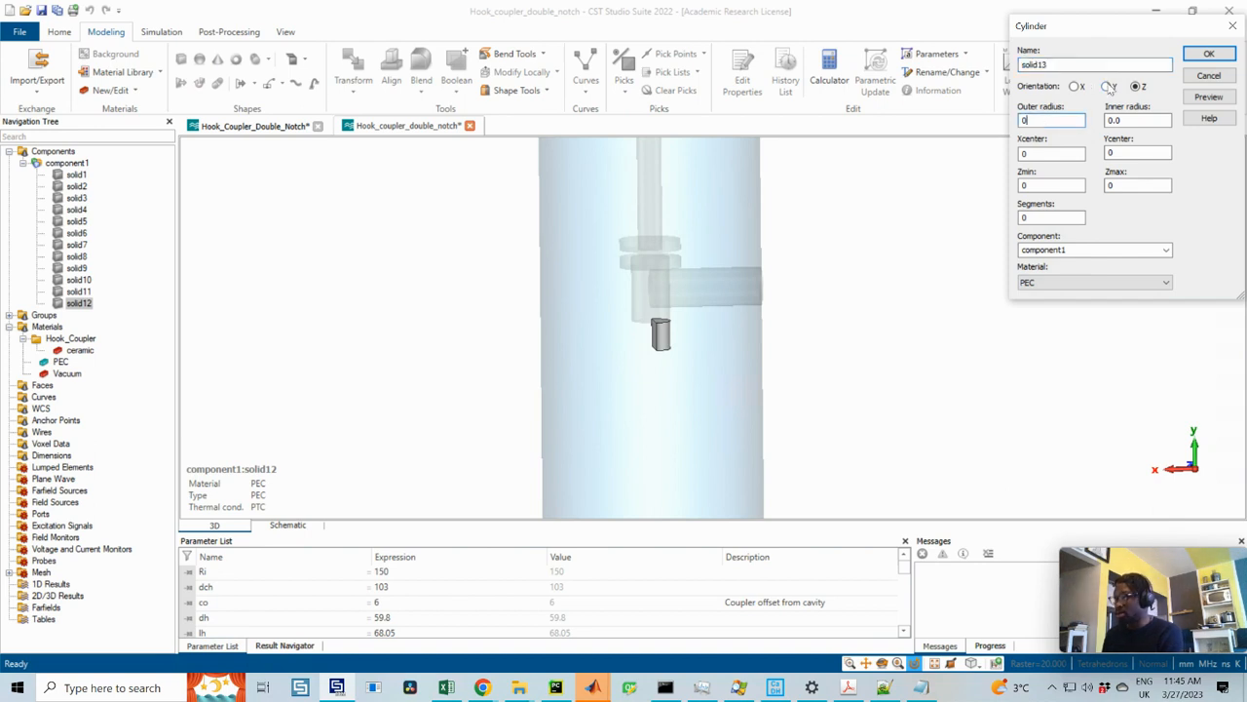
pyautogui.doubleClick(1019, 119)
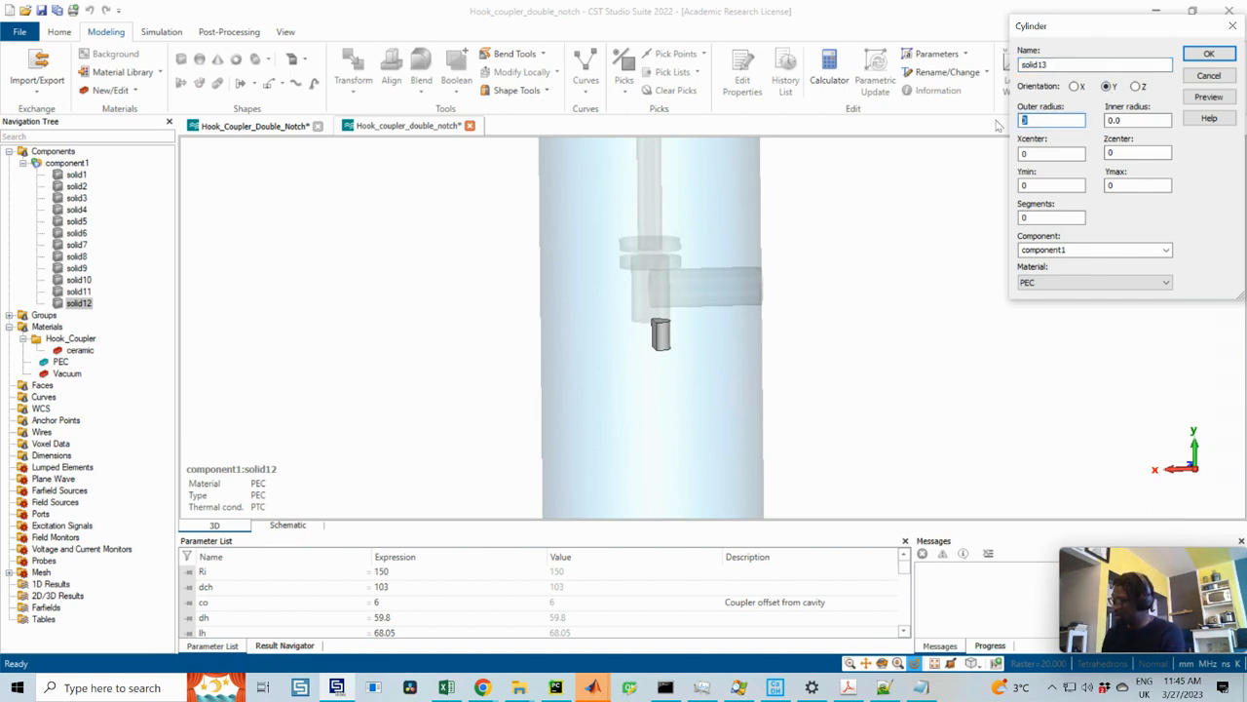
pyautogui.write('d1')
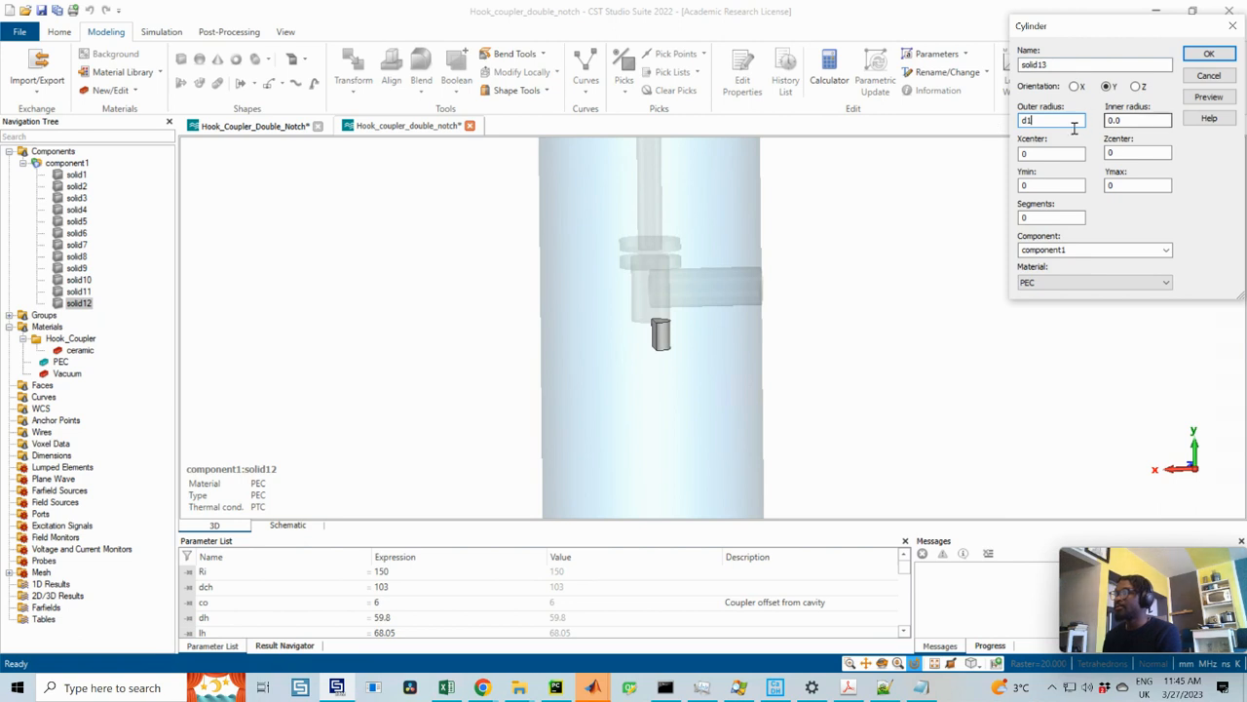
pyautogui.write('/2')
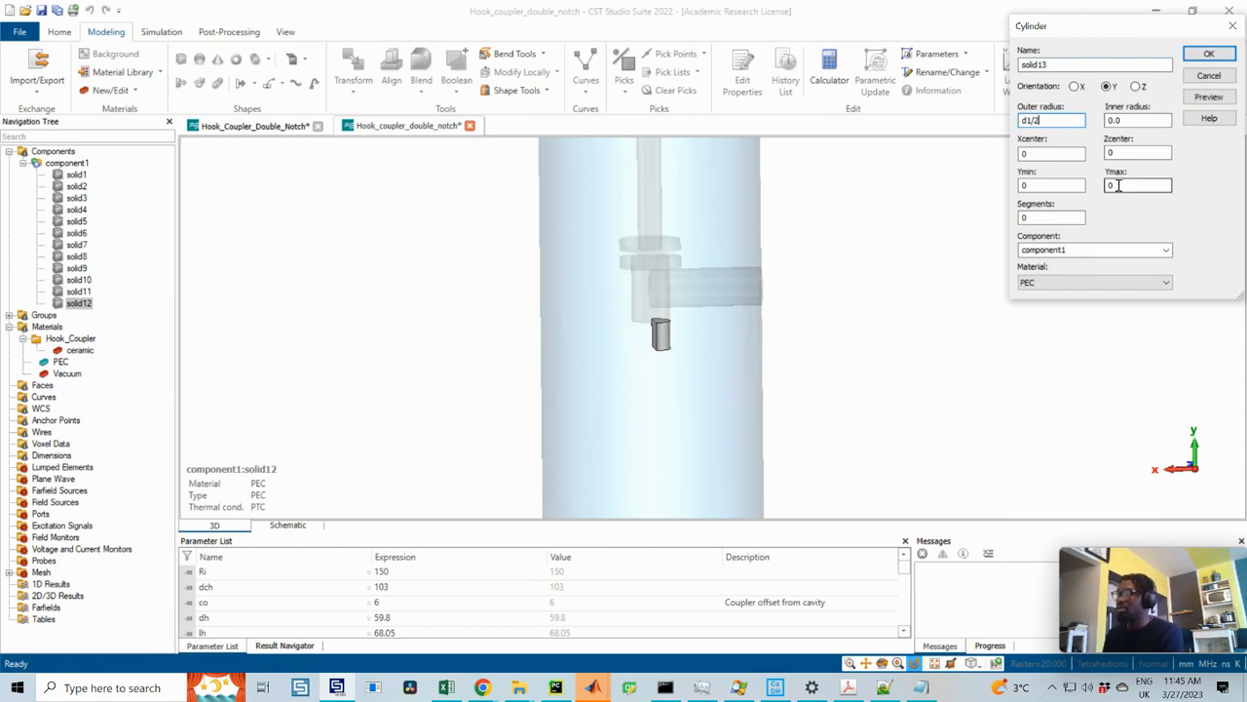
# - Check the section lengths in DN_Hook_Coupler.pdf and set the new cylinder's Ymin to Ri+dh/2-p+l1+l2+l23 and Ymax to Ri+dh/2-p+l1+l2+l23+c23+t23
pyautogui.moveTo(1120, 185); pyautogui.dragTo(1097, 188)
pyautogui.hotkey('ctrl', 'v')
pyautogui.click(1062, 185)
pyautogui.moveTo(996, 187); pyautogui.dragTo(985, 185)
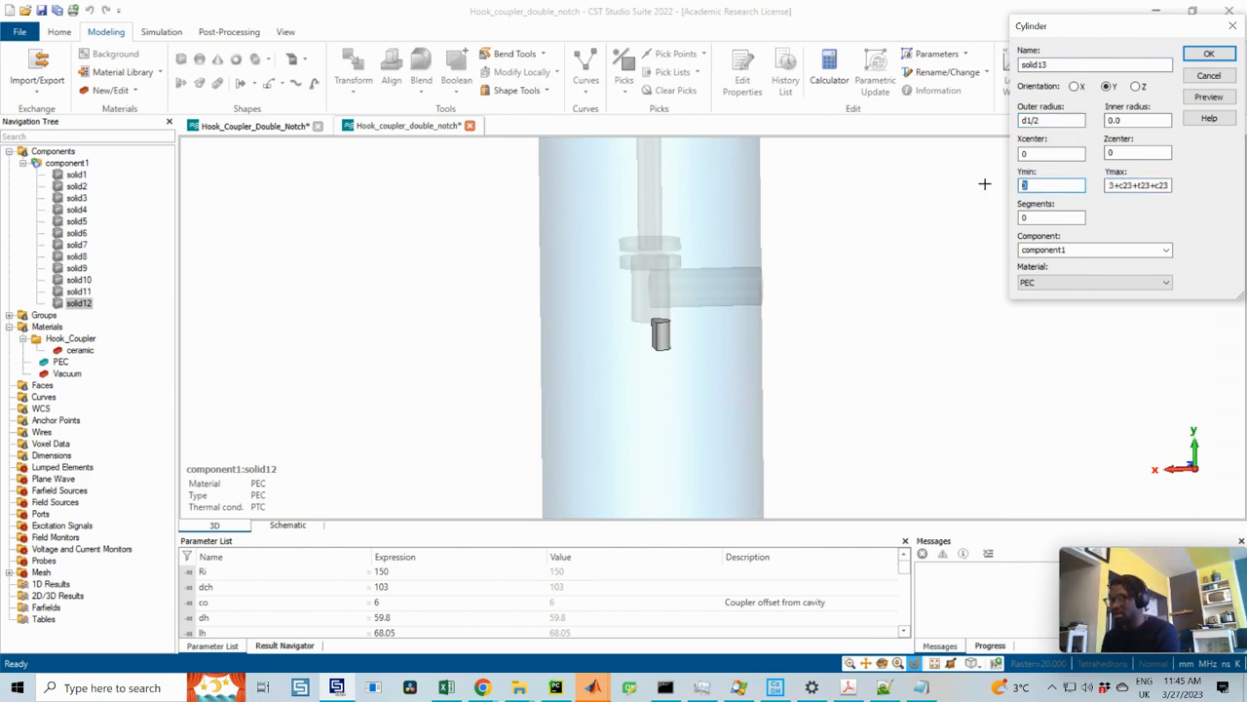
pyautogui.hotkey('ctrl', 'v')
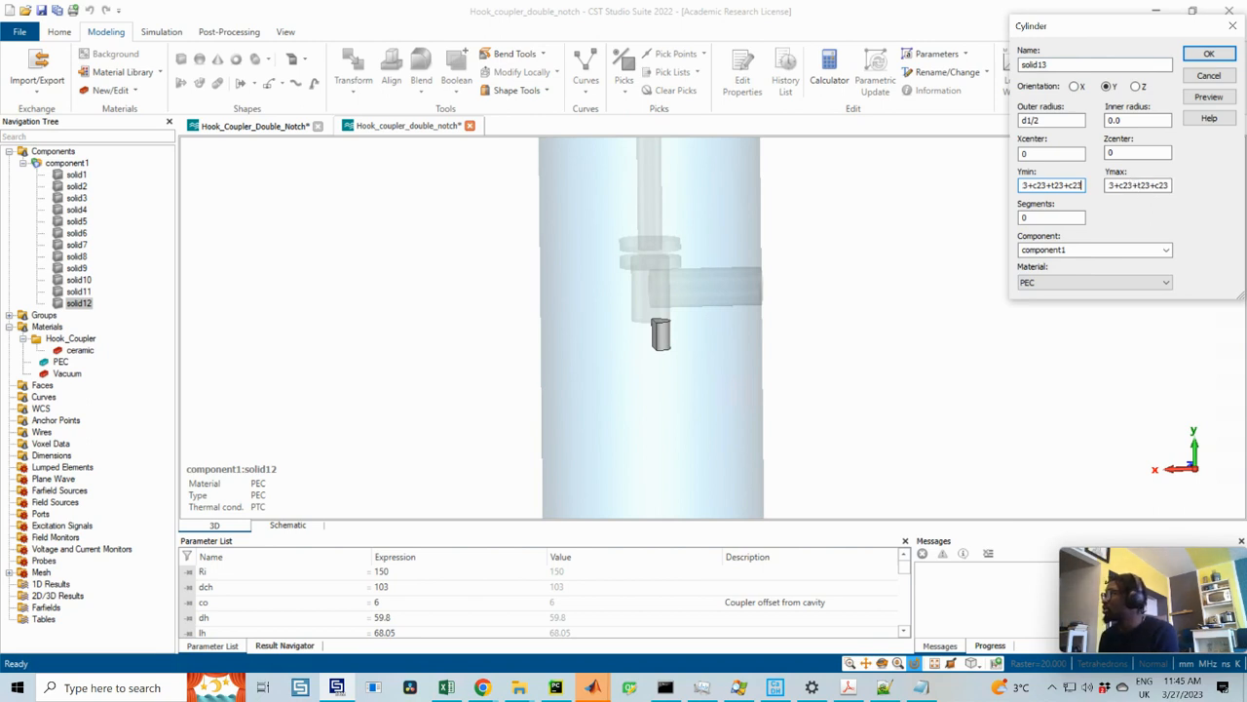
pyautogui.moveTo(1246, 27); pyautogui.dragTo(721, 28)
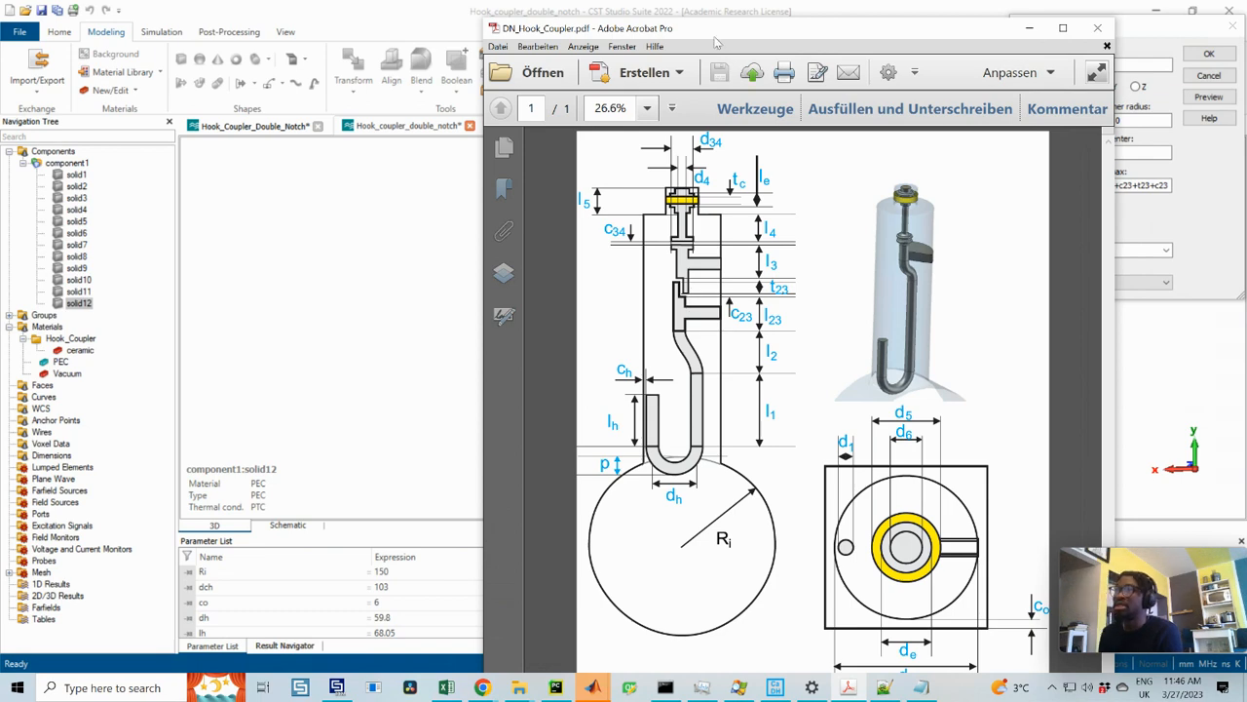
pyautogui.moveTo(984, 28); pyautogui.dragTo(1246, 83)
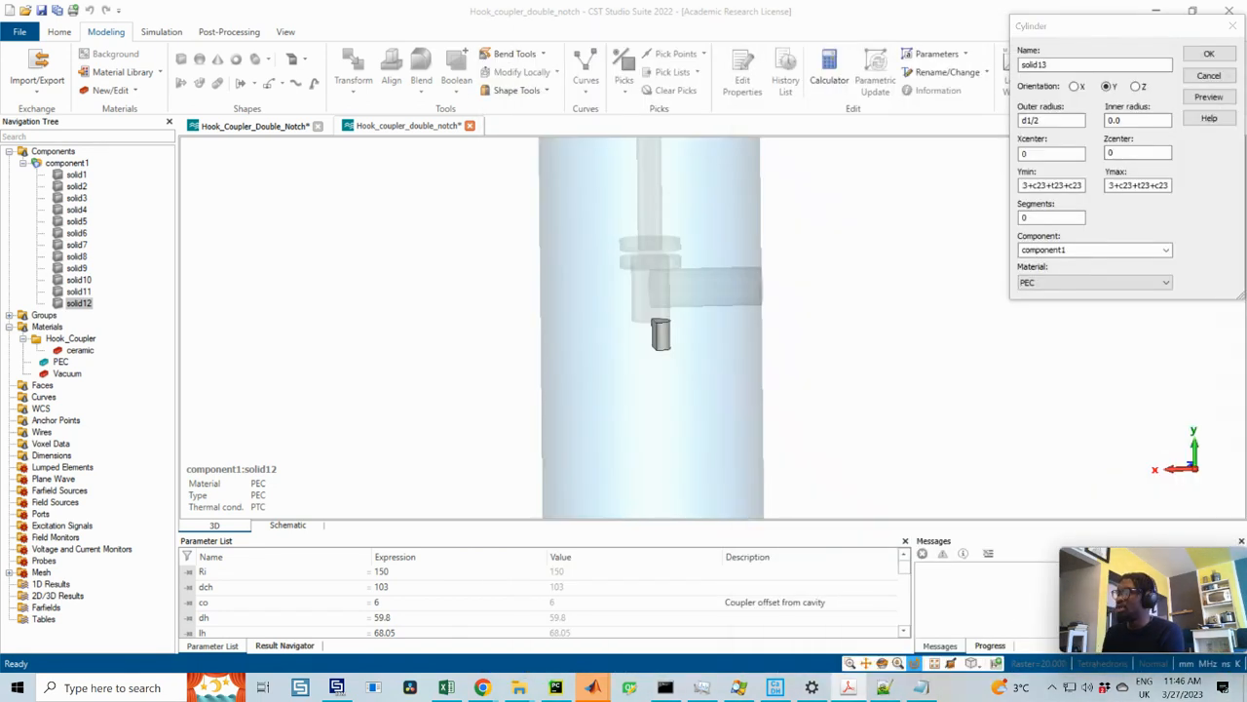
pyautogui.moveTo(1153, 185); pyautogui.dragTo(1183, 186)
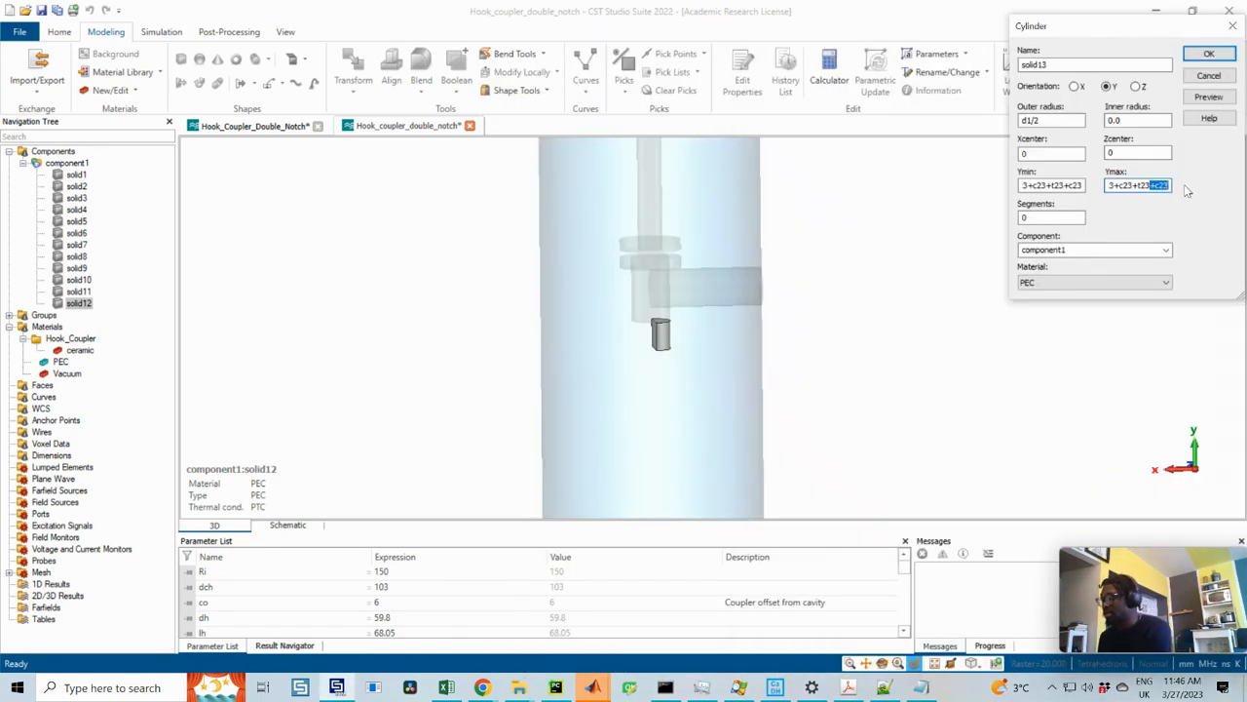
pyautogui.press('BackSpace')
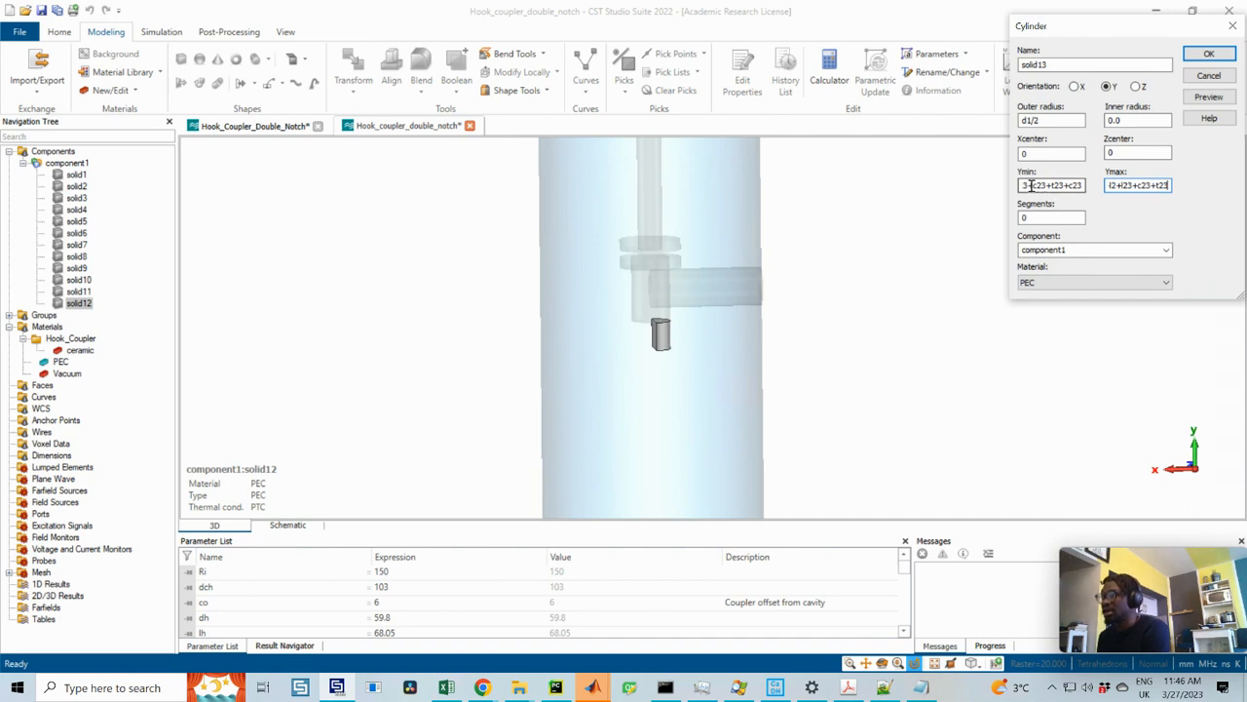
pyautogui.moveTo(1029, 185); pyautogui.dragTo(1130, 197)
pyautogui.press('BackSpace')
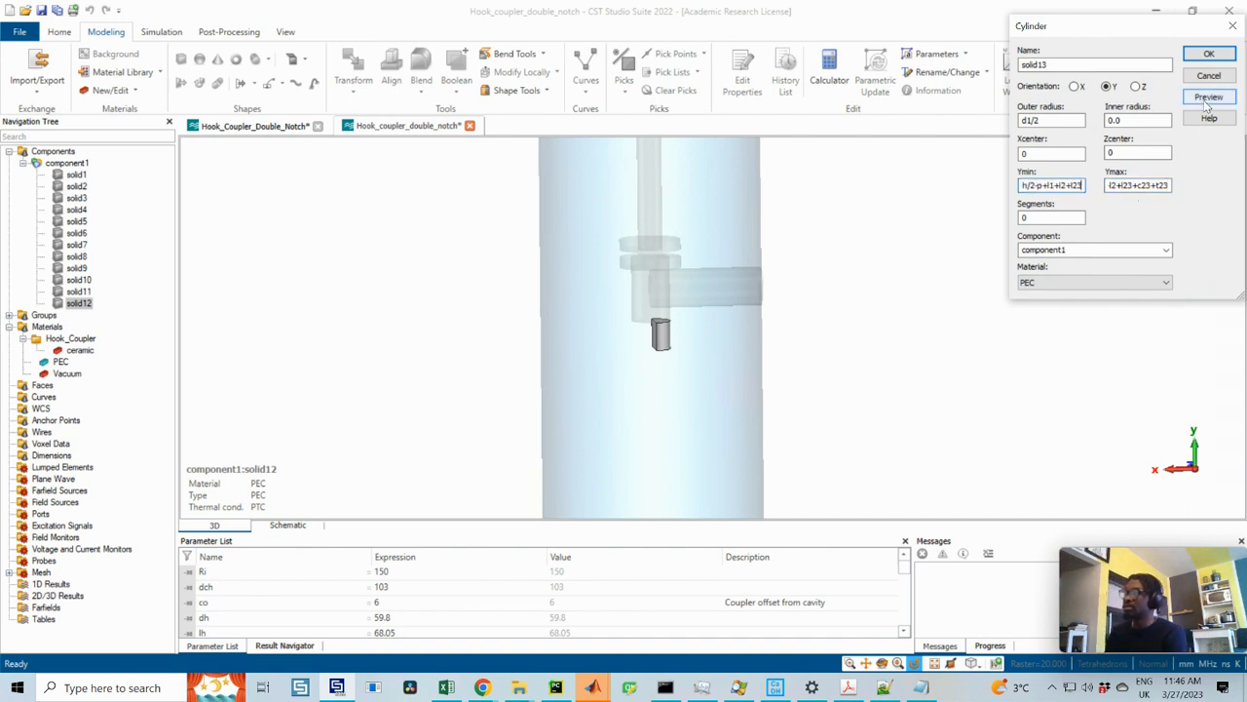
# - Preview the new cylinder against solid12 up close, create it, and highlight it alone
pyautogui.click(1205, 103)
pyautogui.click(680, 318)
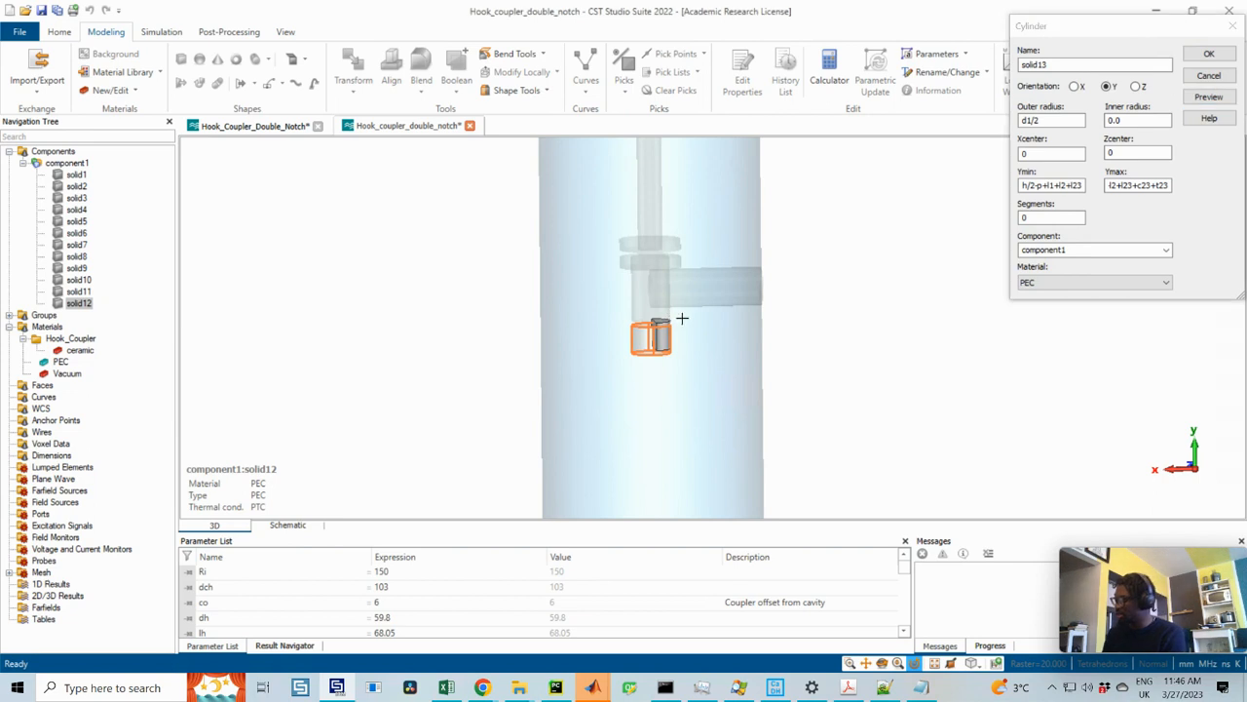
pyautogui.scroll(4, 662, 321)
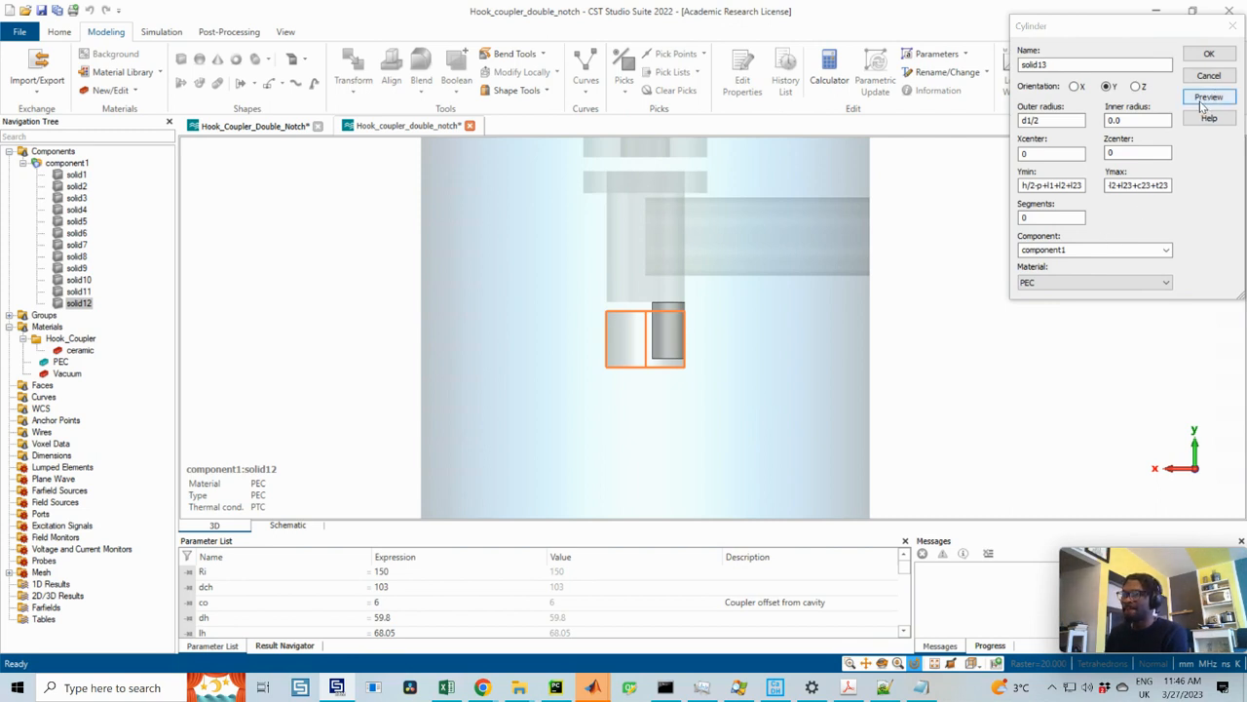
pyautogui.click(1210, 55)
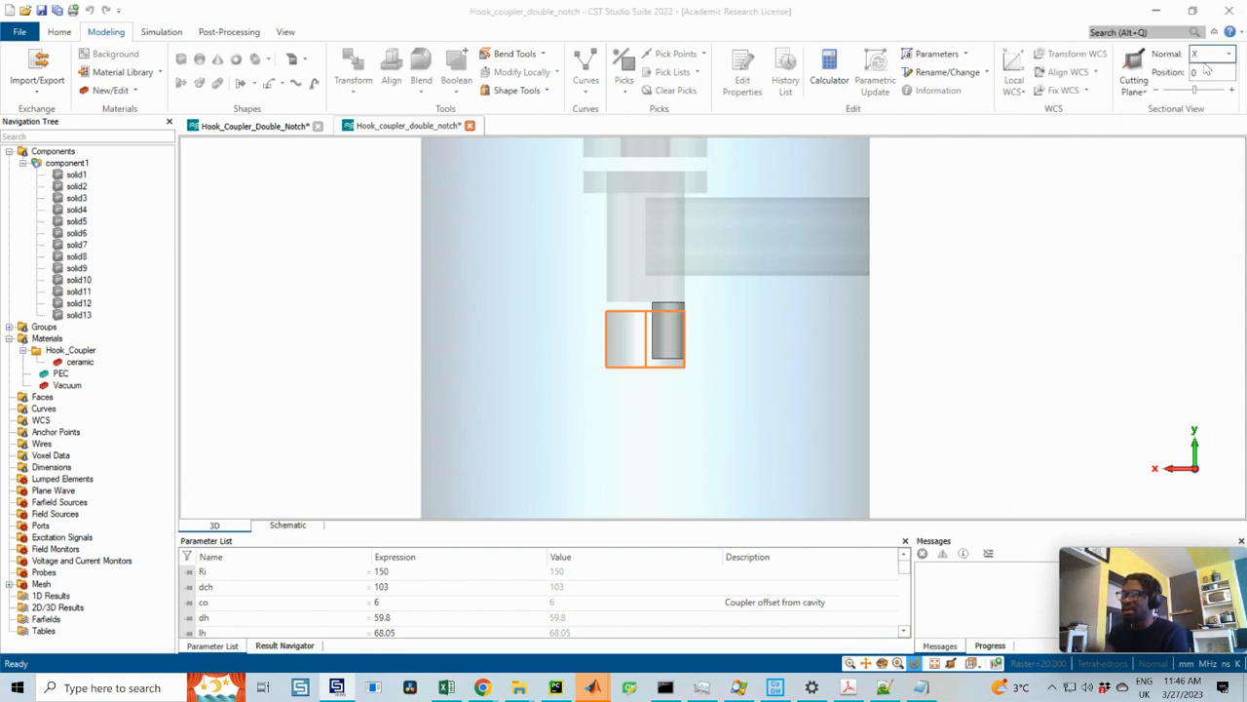
pyautogui.click(77, 317)
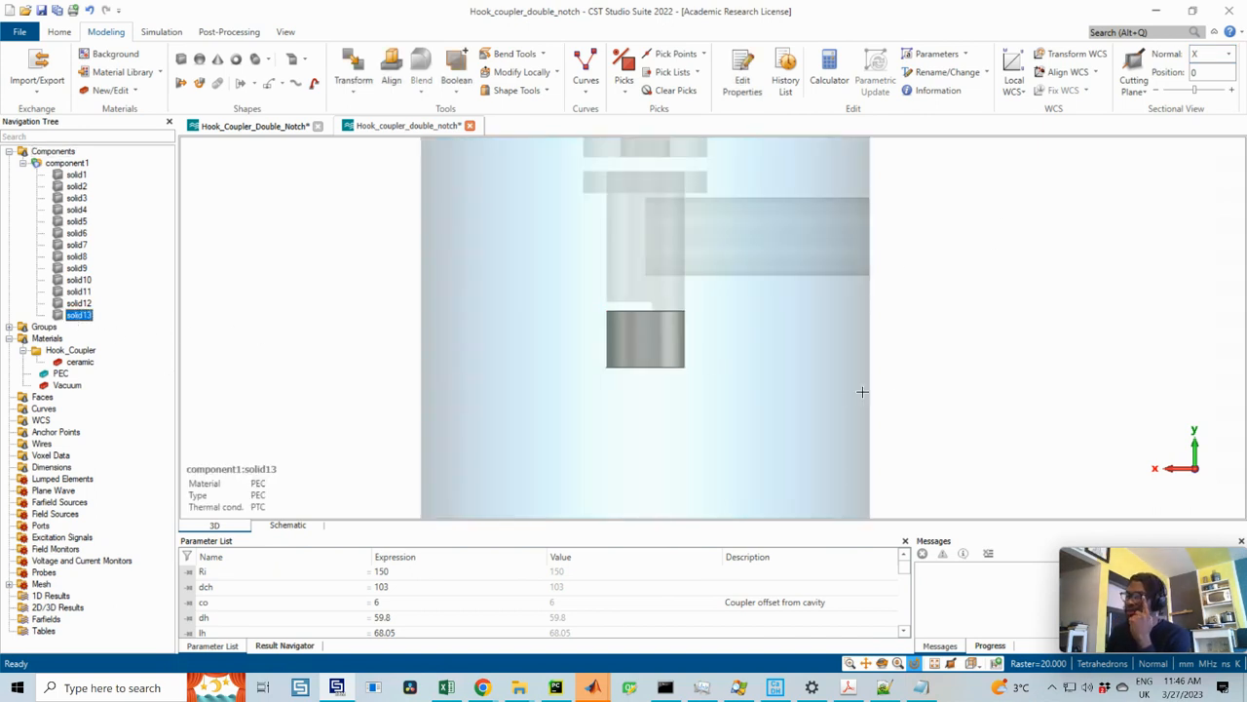
# - Begin a PEC brick in component1 with Ymin Ri+dh/2-p+l1+l2+l23 and Ymax Ri+dh/2-p+l1+l2+l23+c23+t23
pyautogui.click(181, 59)
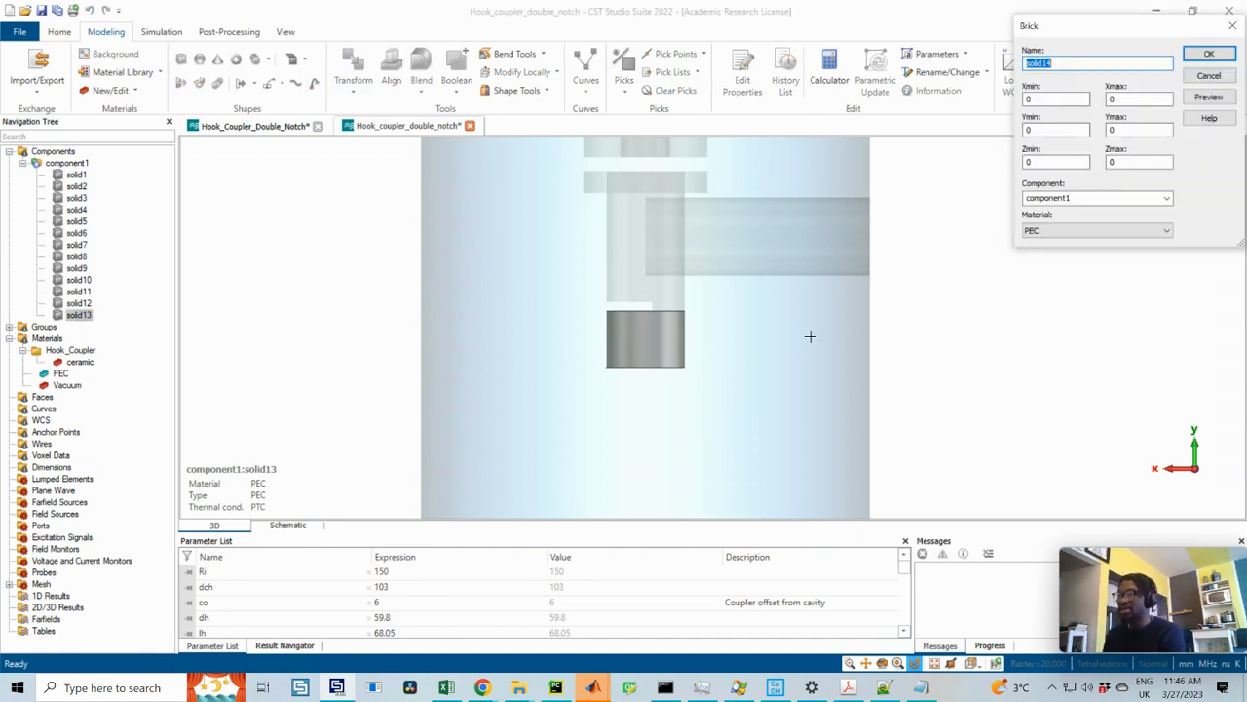
pyautogui.press('Escape')
pyautogui.doubleClick(1049, 97)
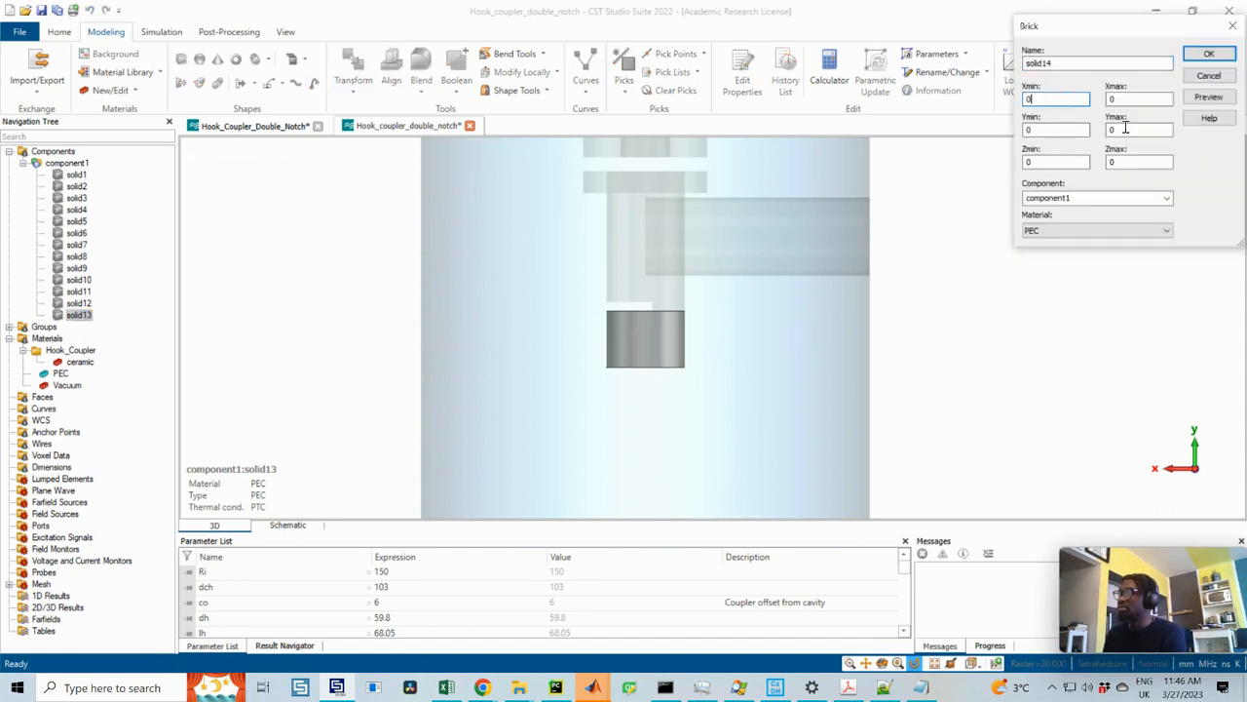
pyautogui.doubleClick(1122, 129)
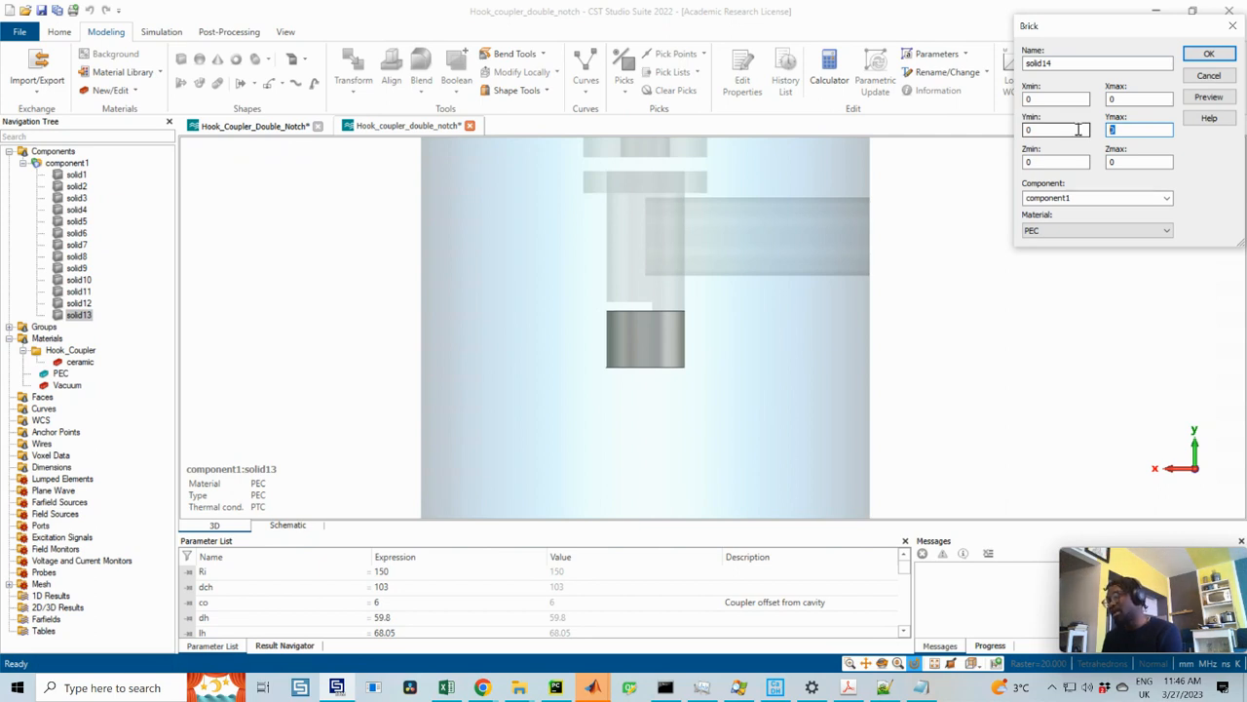
pyautogui.hotkey('ctrl', 'v')
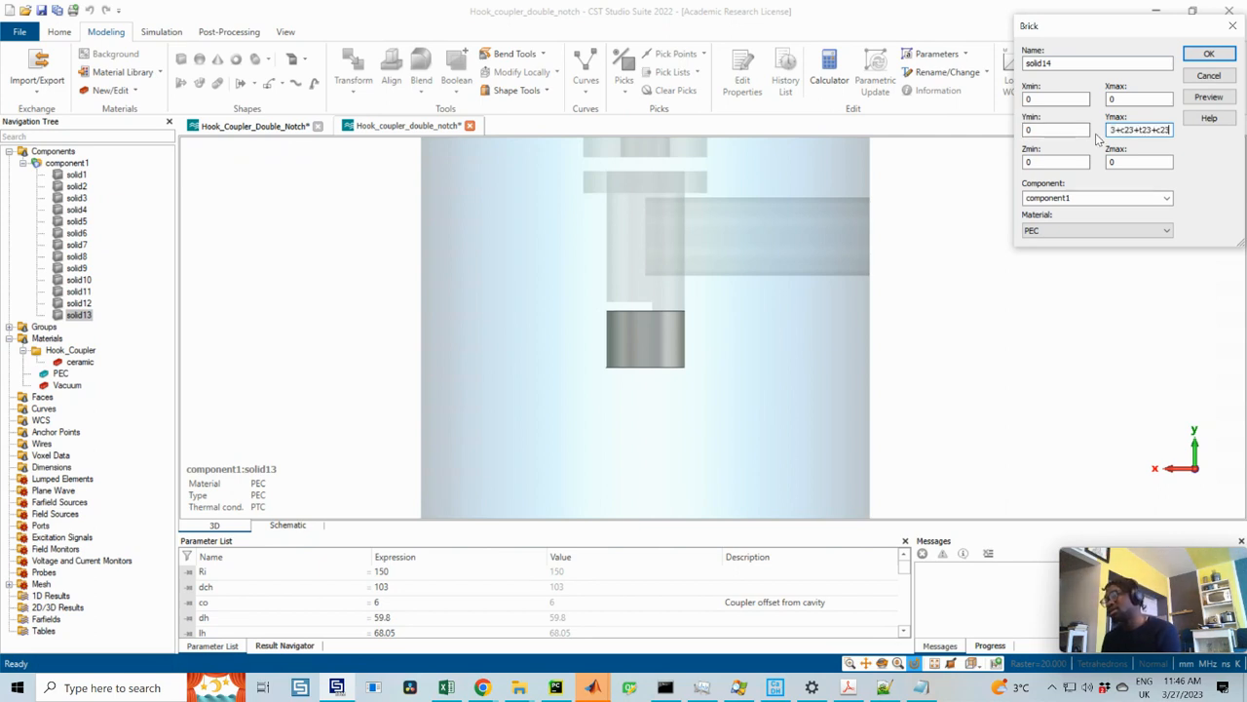
pyautogui.doubleClick(1043, 129)
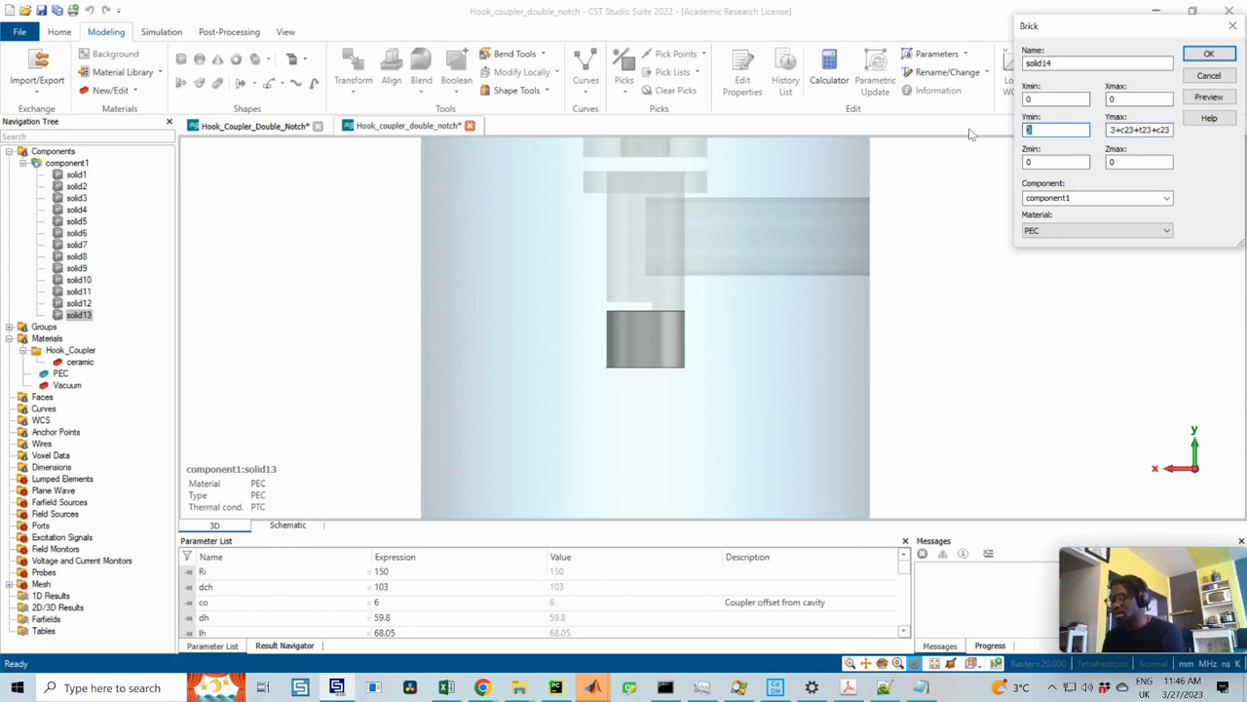
pyautogui.hotkey('ctrl', 'v')
pyautogui.moveTo(1151, 129); pyautogui.dragTo(1183, 136)
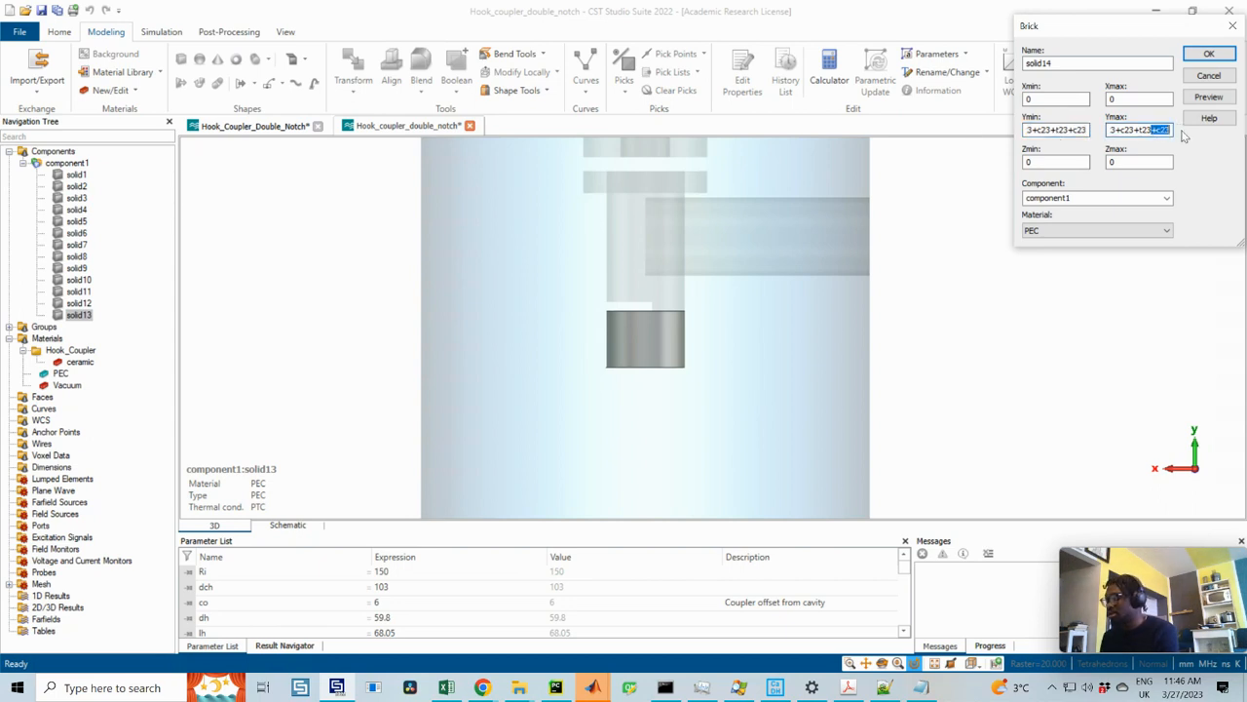
pyautogui.press('BackSpace')
pyautogui.moveTo(1034, 131); pyautogui.dragTo(1111, 133)
pyautogui.press('BackSpace')
# - Set the brick's Z range from -d1/2 to d1/2 and its X range from -d1/2 to g23/2
pyautogui.doubleClick(1041, 160)
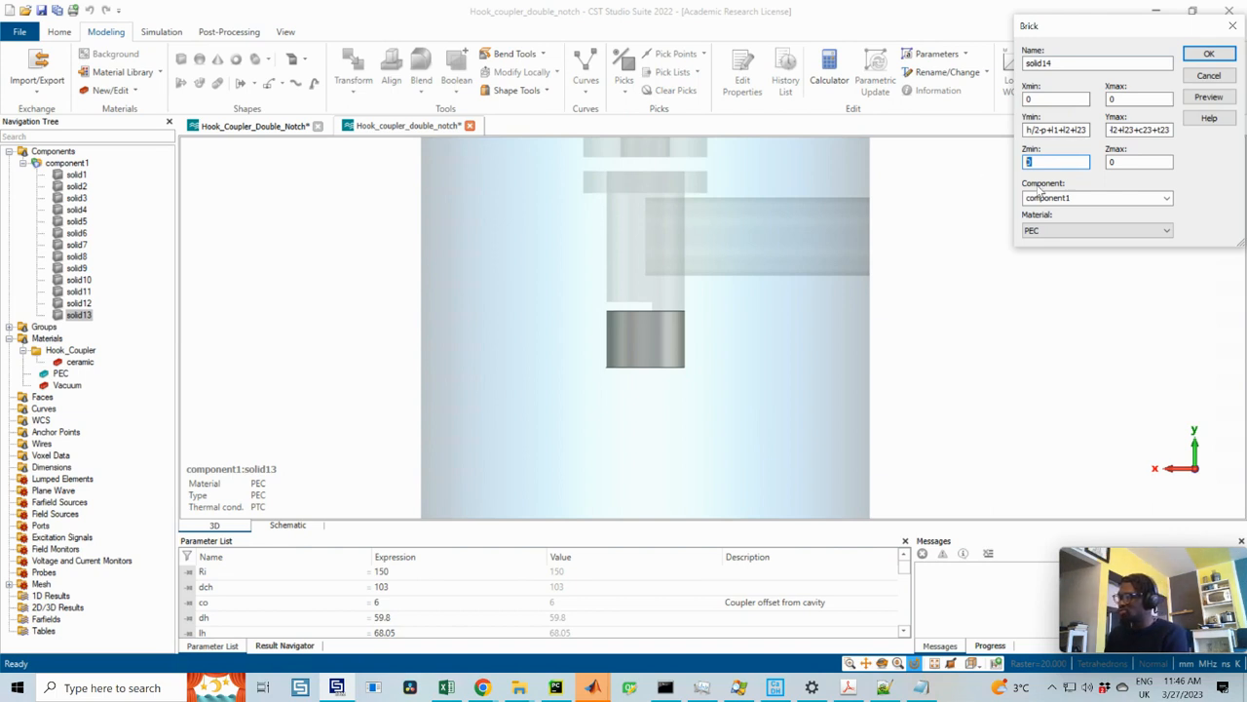
pyautogui.write('-d1/2')
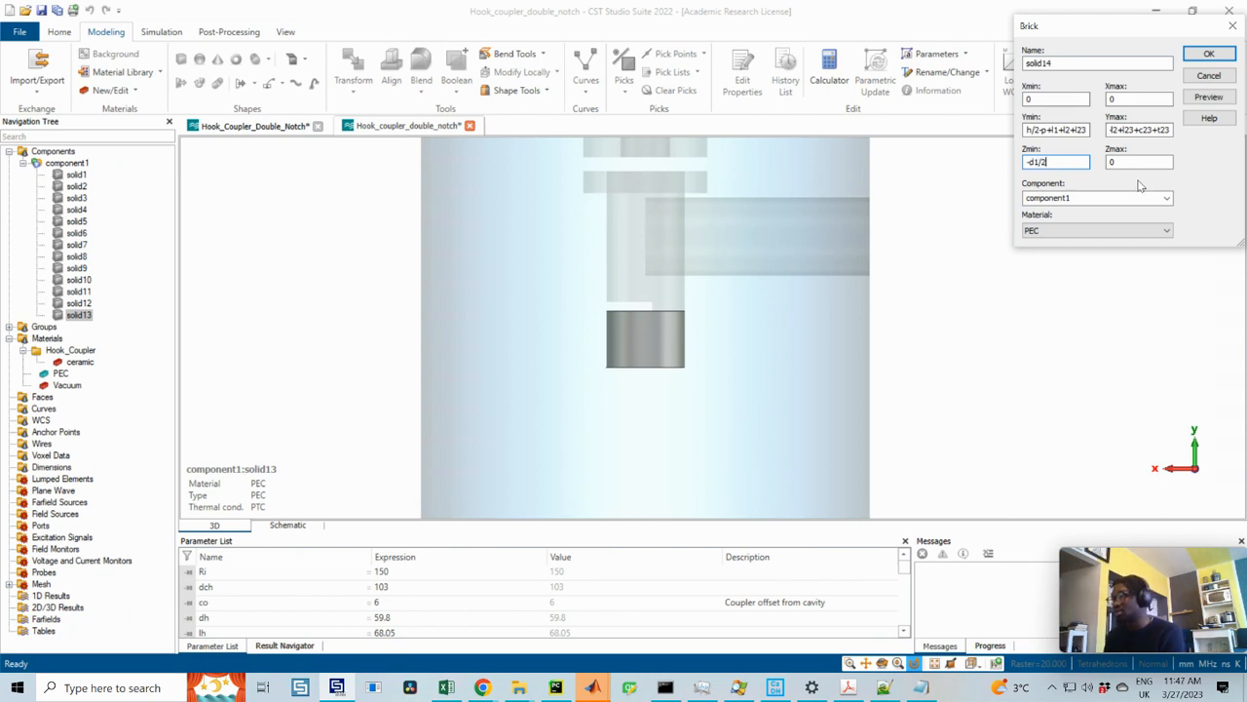
pyautogui.click(1111, 162)
pyautogui.write('d1/2')
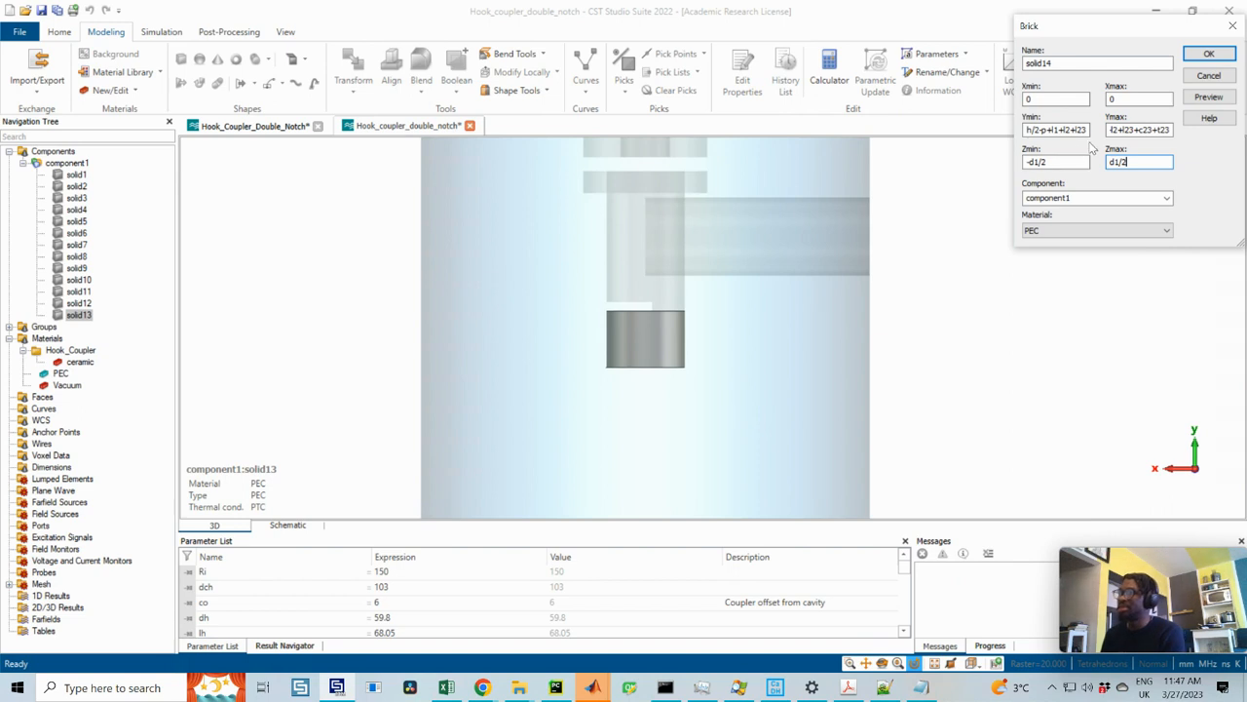
pyautogui.doubleClick(1052, 99)
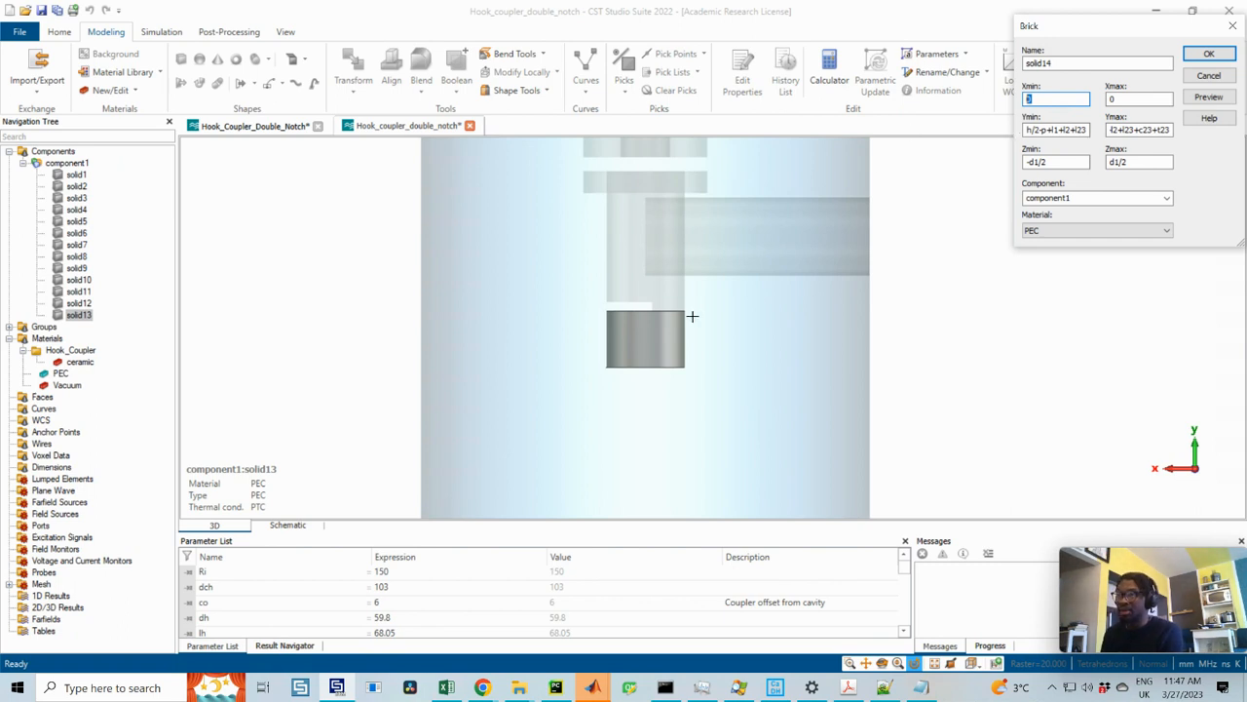
pyautogui.write('-d1/2')
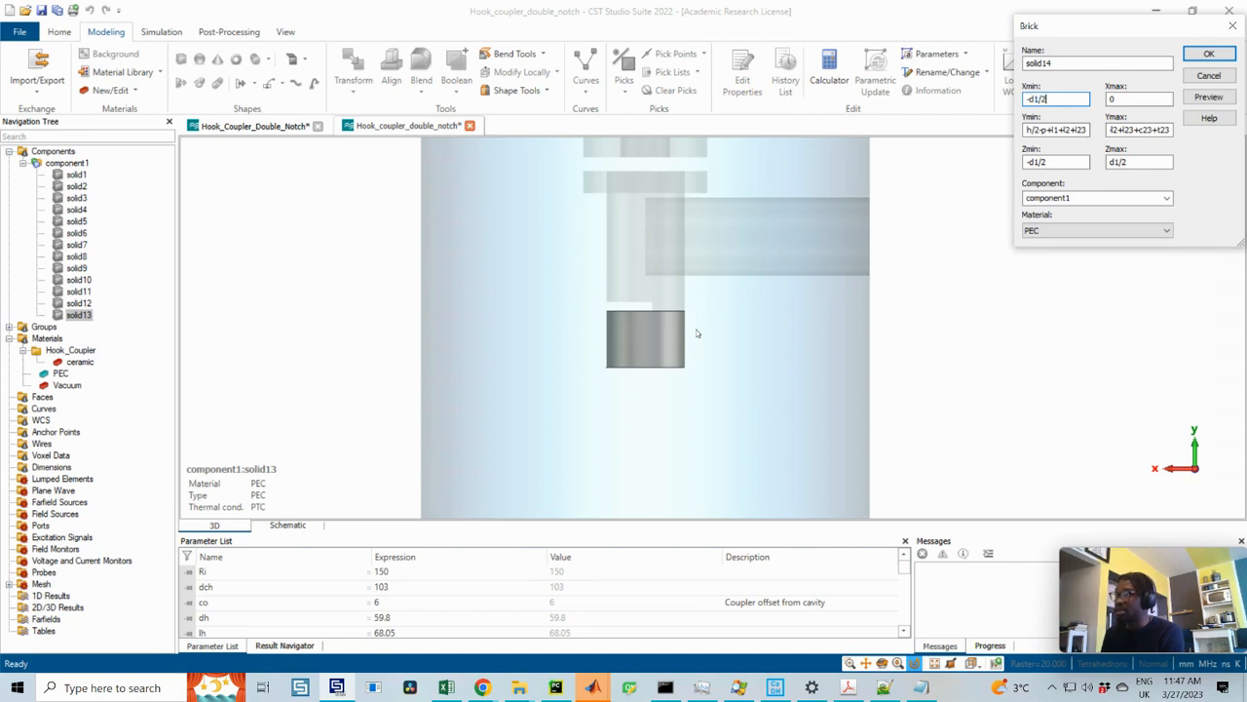
pyautogui.press('Tab')
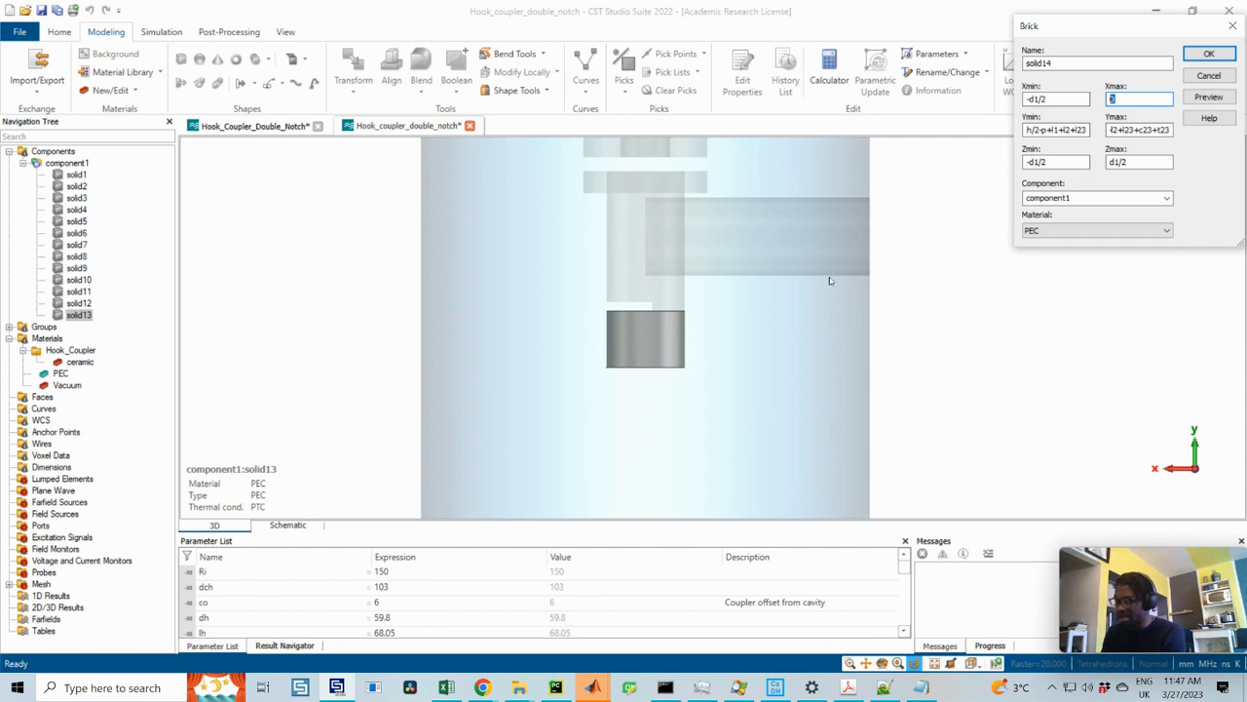
pyautogui.write('r')
pyautogui.write('23/2')
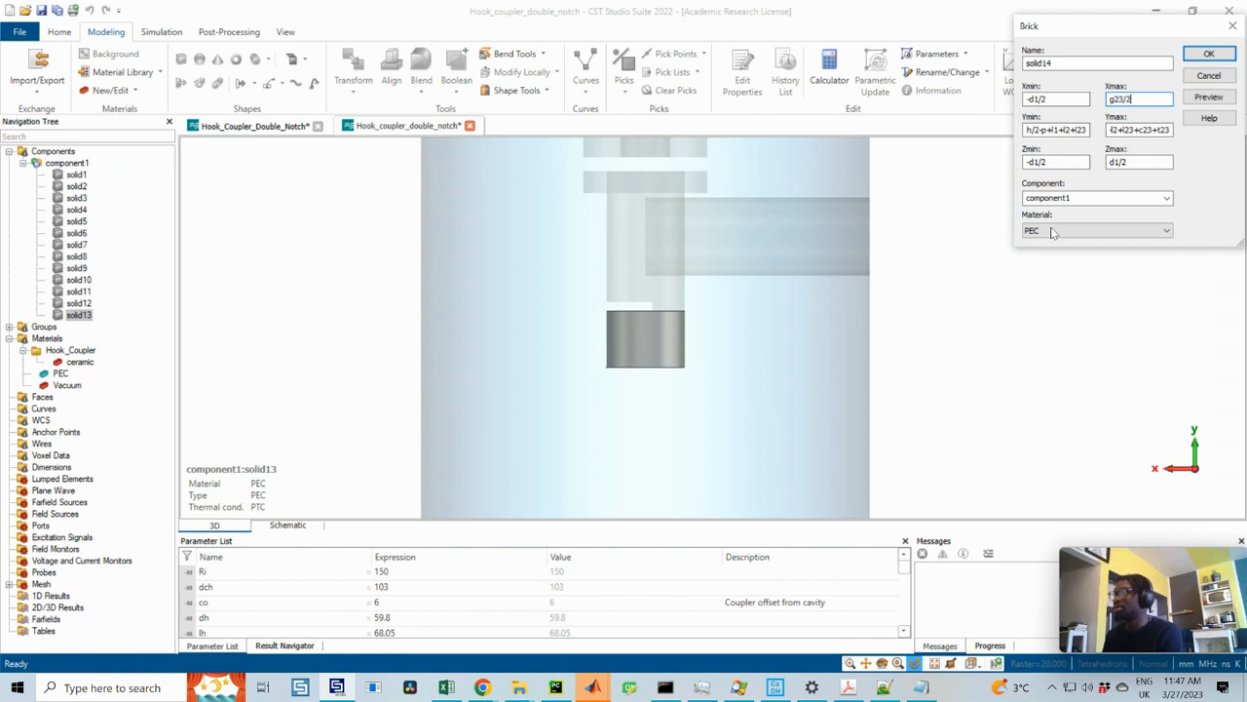
# - Preview the brick against the solid13 cylinder up close and create it
pyautogui.click(1209, 98)
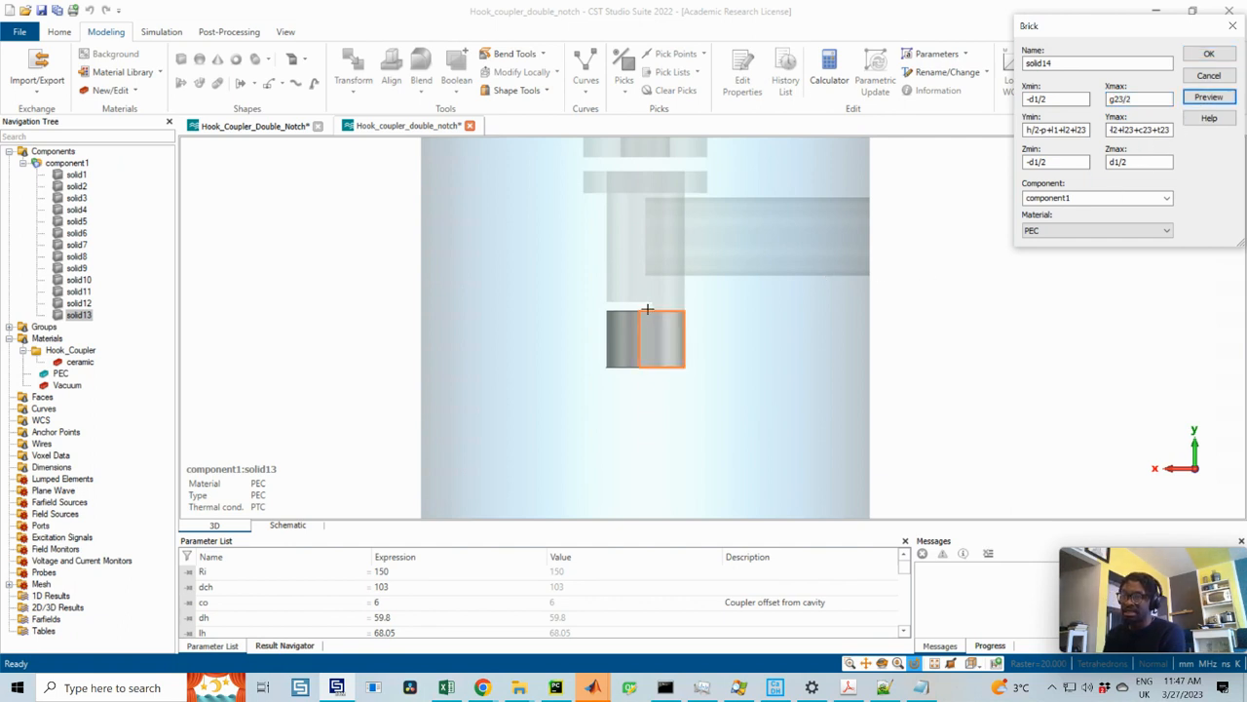
pyautogui.scroll(3, 641, 312)
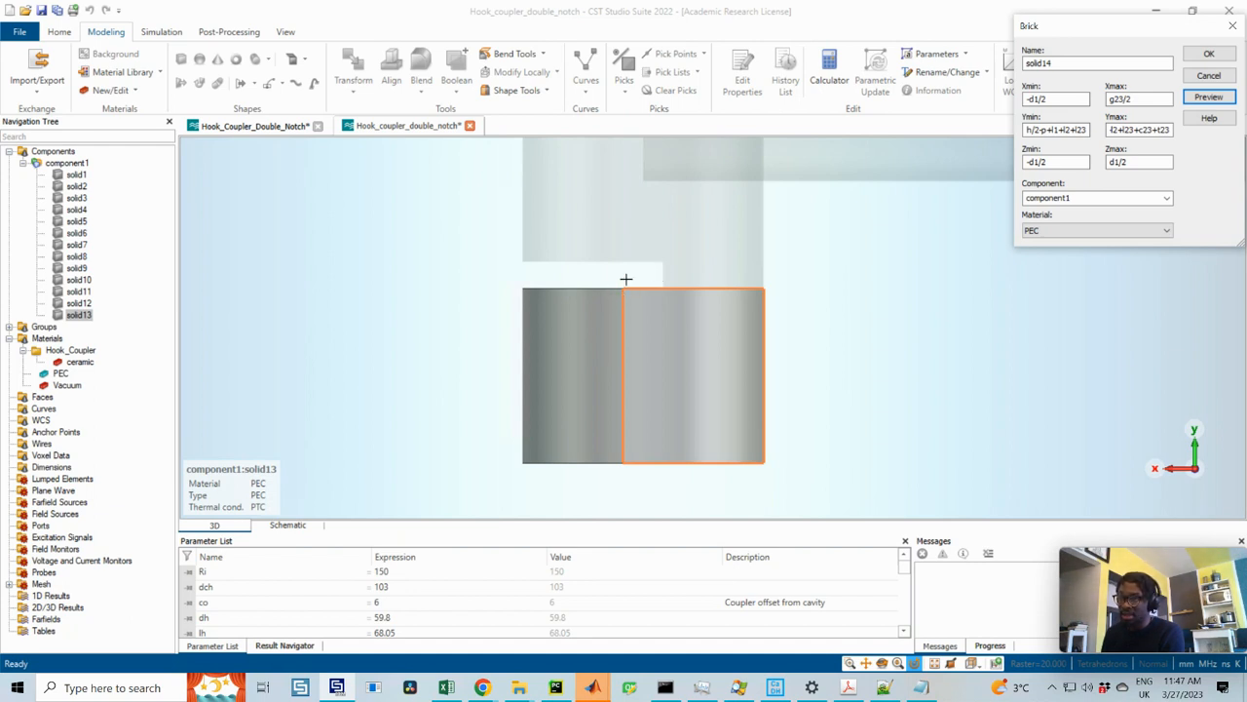
pyautogui.scroll(-3, 686, 298)
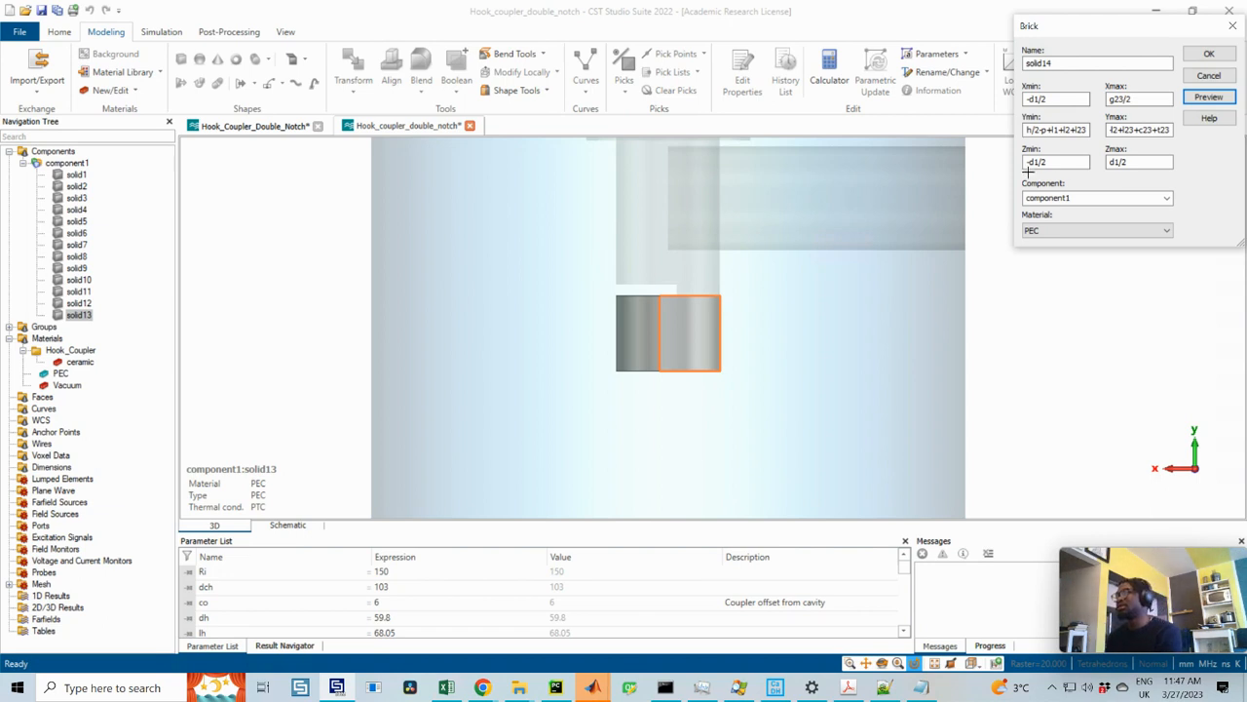
pyautogui.click(1209, 55)
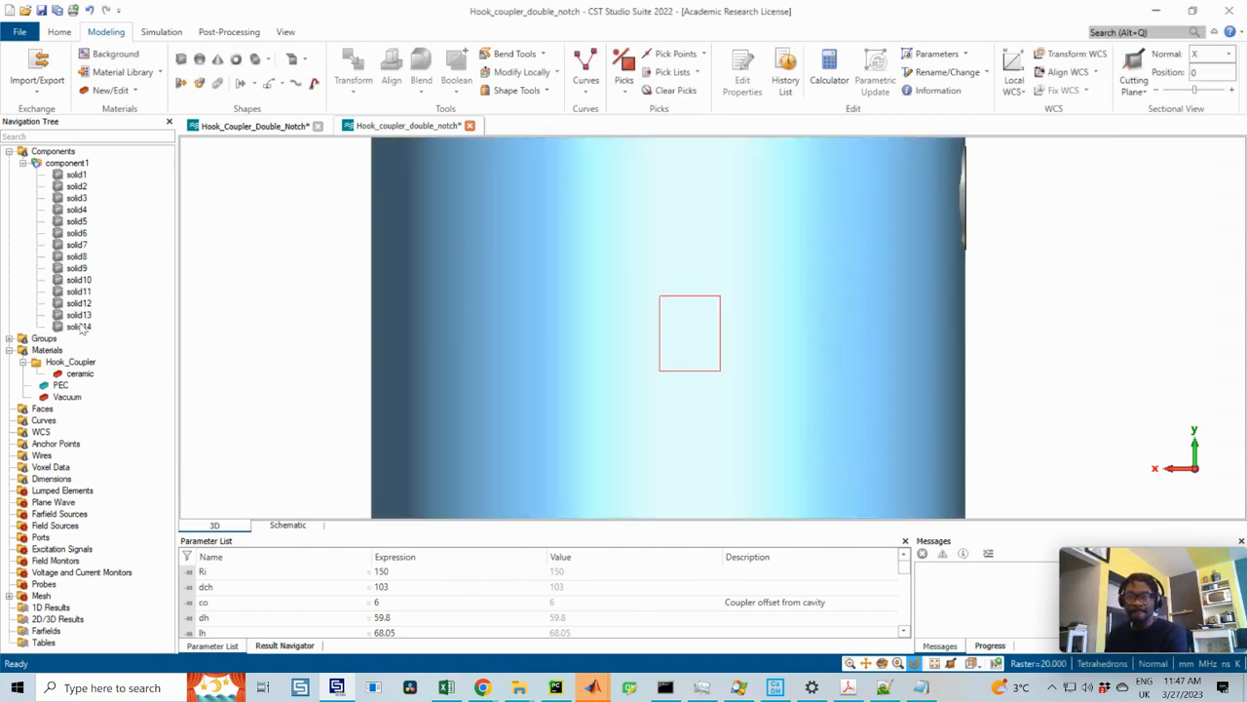
# - Check the new brick solid14, select the cylinder solid13 and begin a Boolean operation on it
pyautogui.click(81, 328)
pyautogui.click(85, 317)
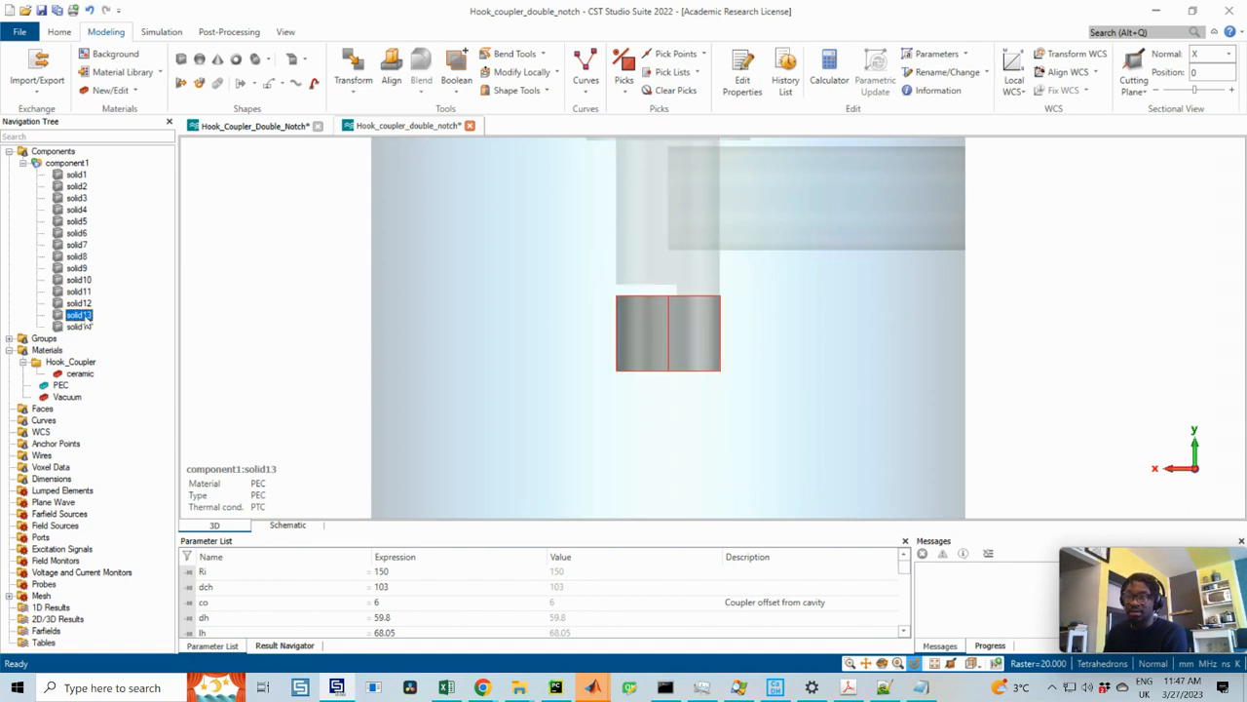
pyautogui.click(456, 70)
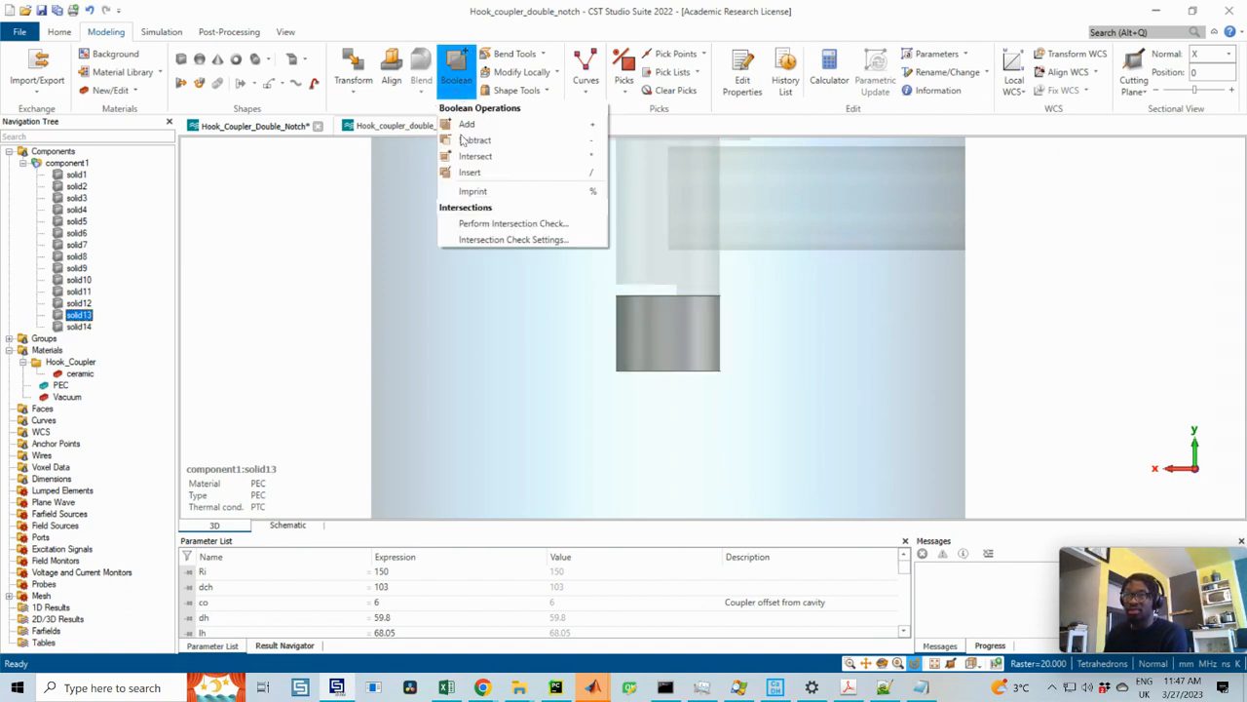
# - Subtract solid14 from solid13 to cut away one side of the small cylinder
pyautogui.click(474, 140)
pyautogui.click(81, 328)
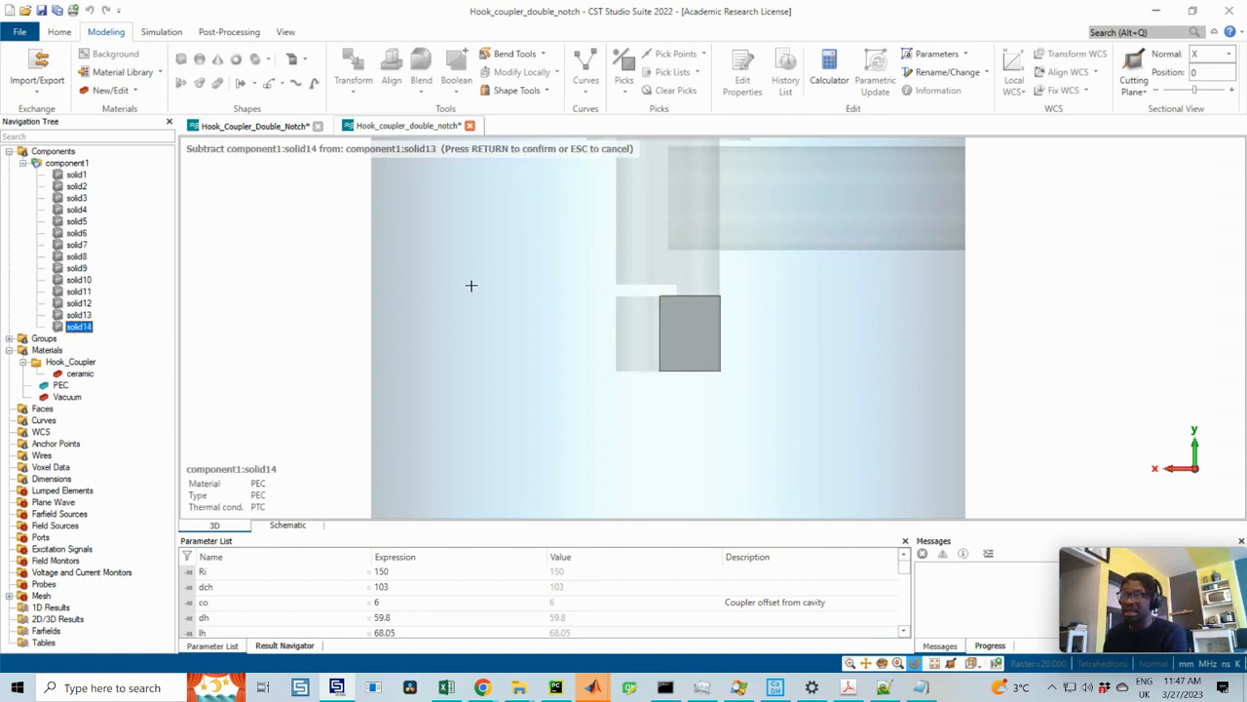
pyautogui.press('Return')
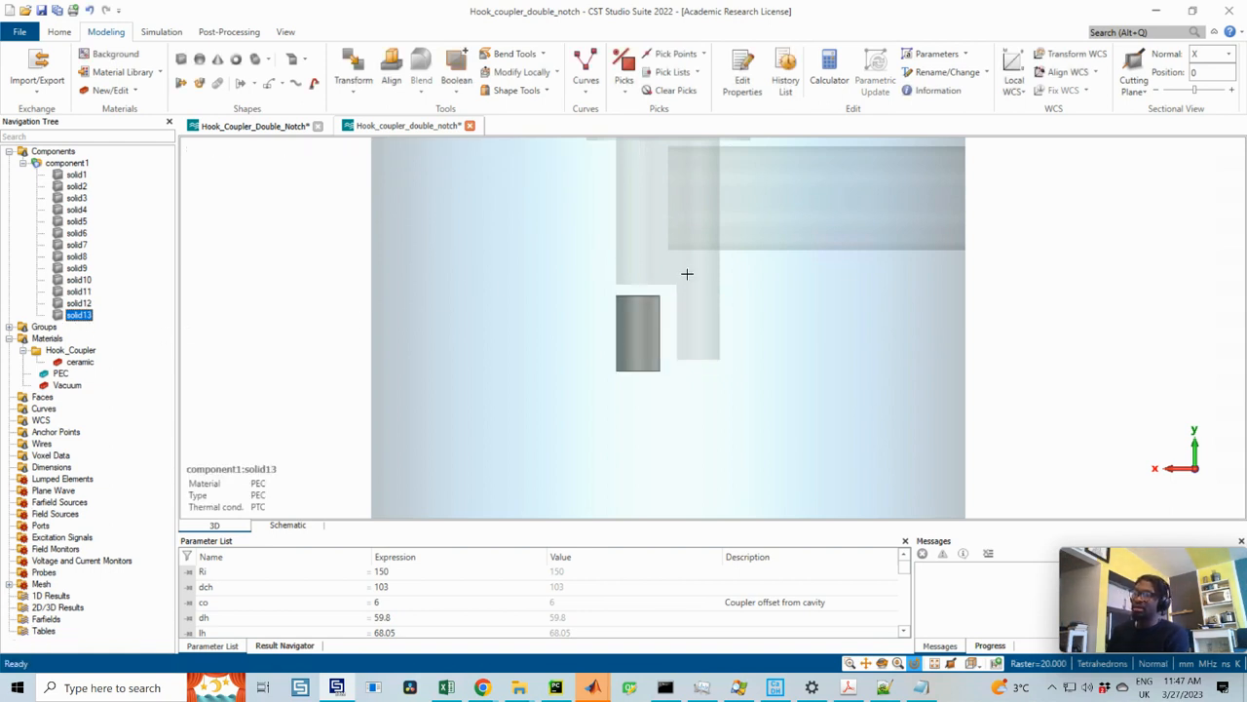
# - Switch to the DN_Hook_Coupler.pdf drawing in Adobe Acrobat and examine the coupler's dimension labels around the lower notch
pyautogui.scroll(-3, 692, 280)
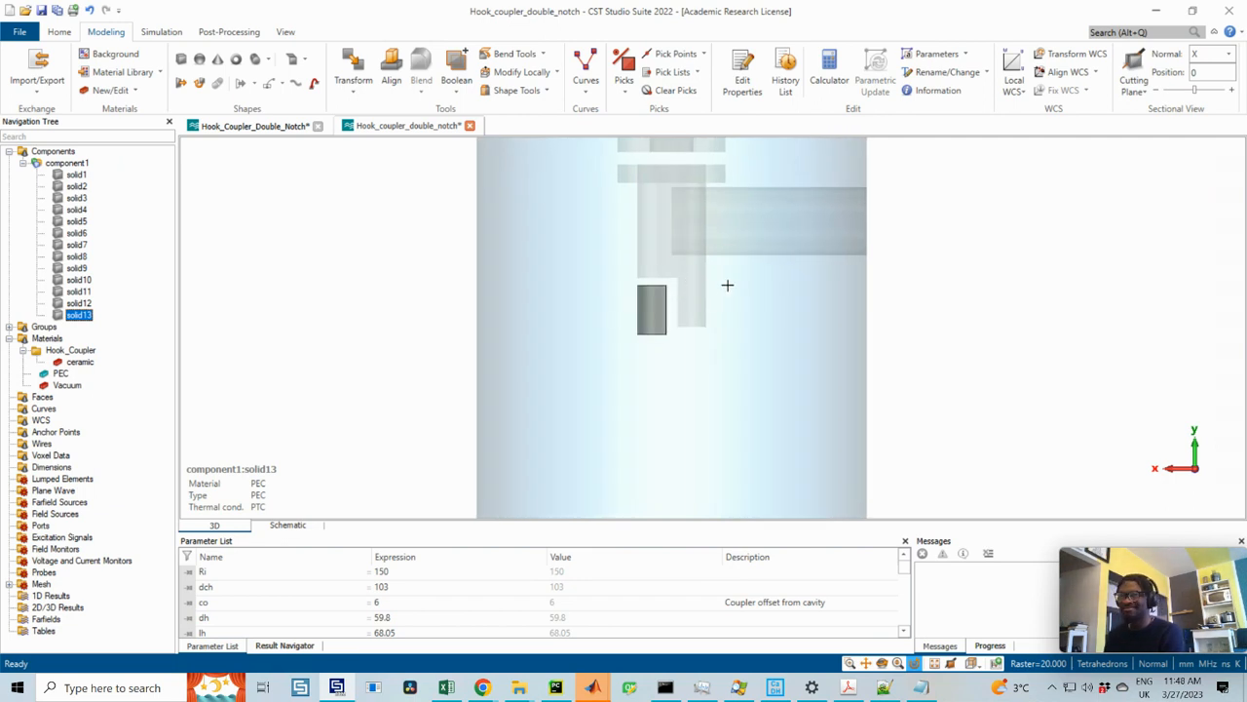
pyautogui.scroll(-4, 683, 312)
pyautogui.scroll(-1, 677, 316)
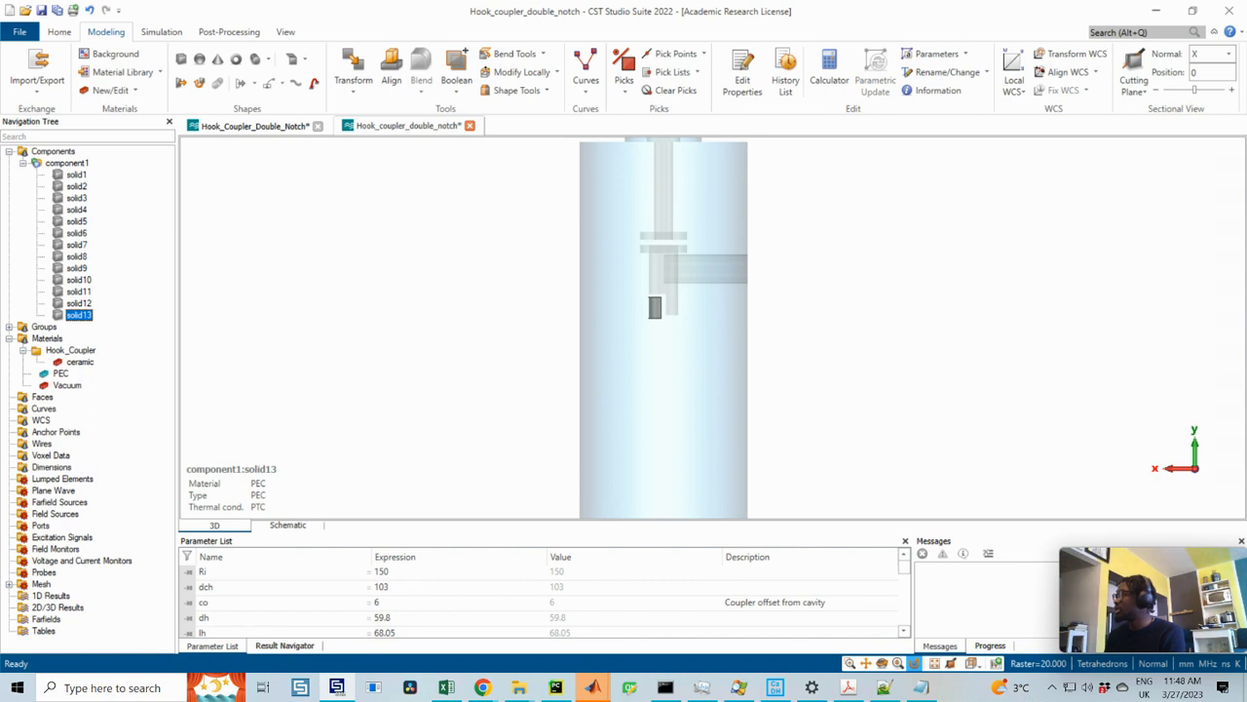
pyautogui.hotkey('alt', 'Tab')
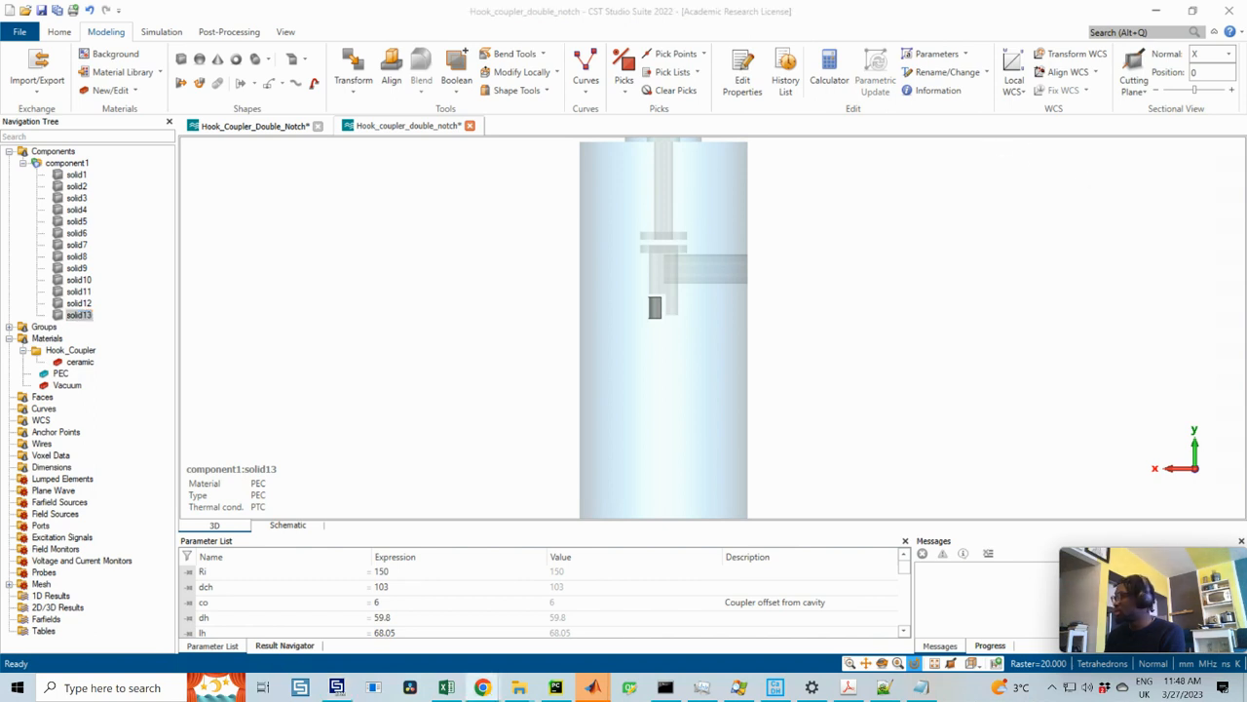
pyautogui.hotkey('alt', 'Tab')
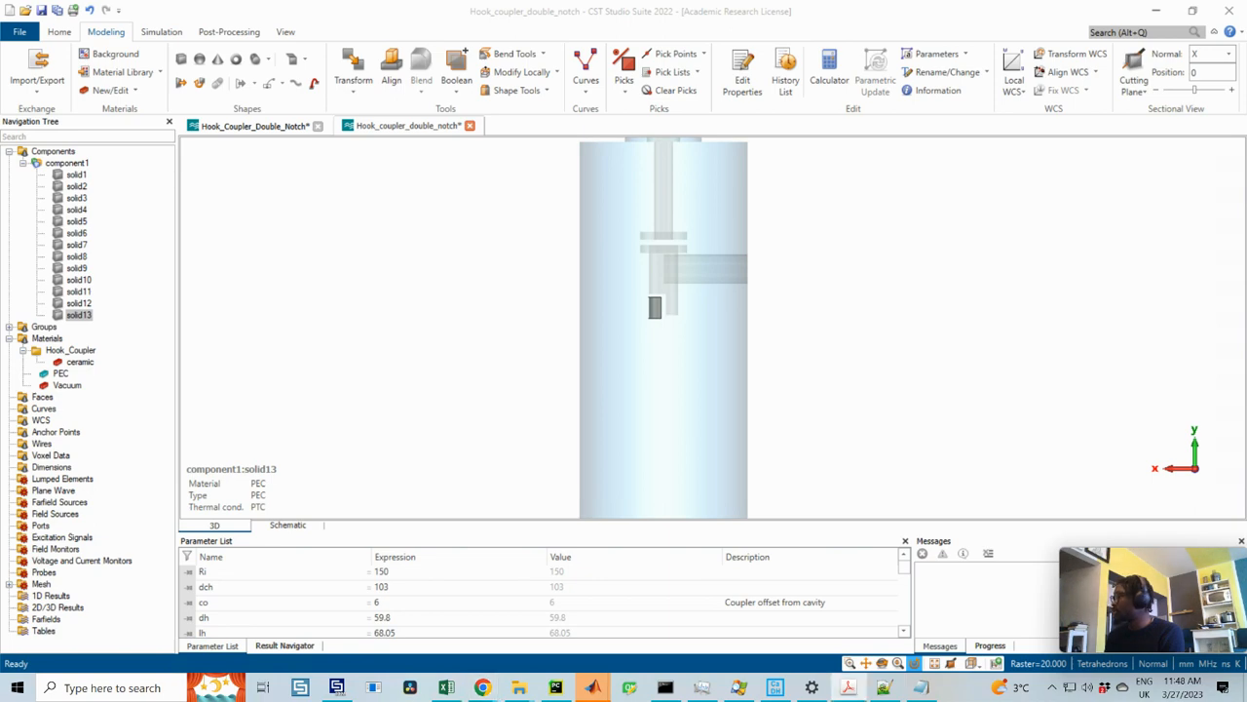
pyautogui.moveTo(1246, 73)
pyautogui.mouseDown()
pyautogui.moveTo(1062, 71)
pyautogui.moveTo(1068, 86)
pyautogui.moveTo(538, 28)
pyautogui.mouseUp()
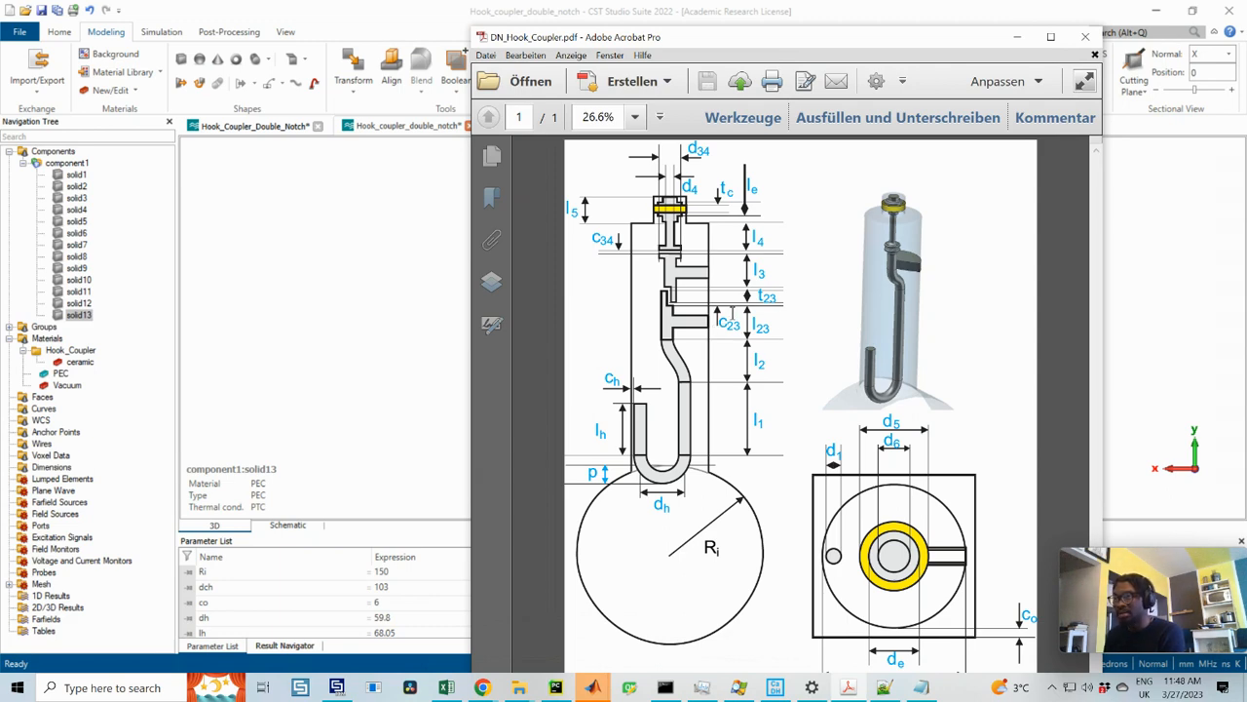
pyautogui.moveTo(738, 45); pyautogui.dragTo(1246, 49)
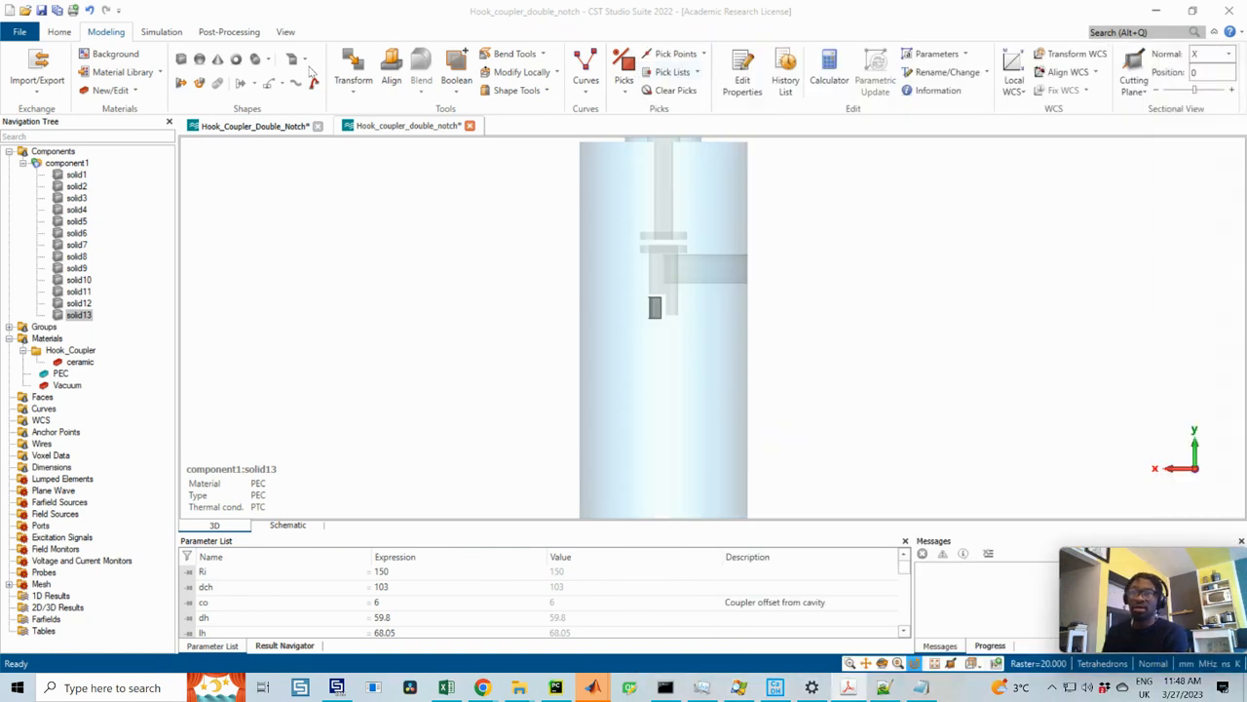
# - Start a Y-oriented cylinder by numeric entry and shorten its reused Ymax expression so it ends in h/2-p+l1+l2+l23
pyautogui.click(255, 60)
pyautogui.press('Escape')
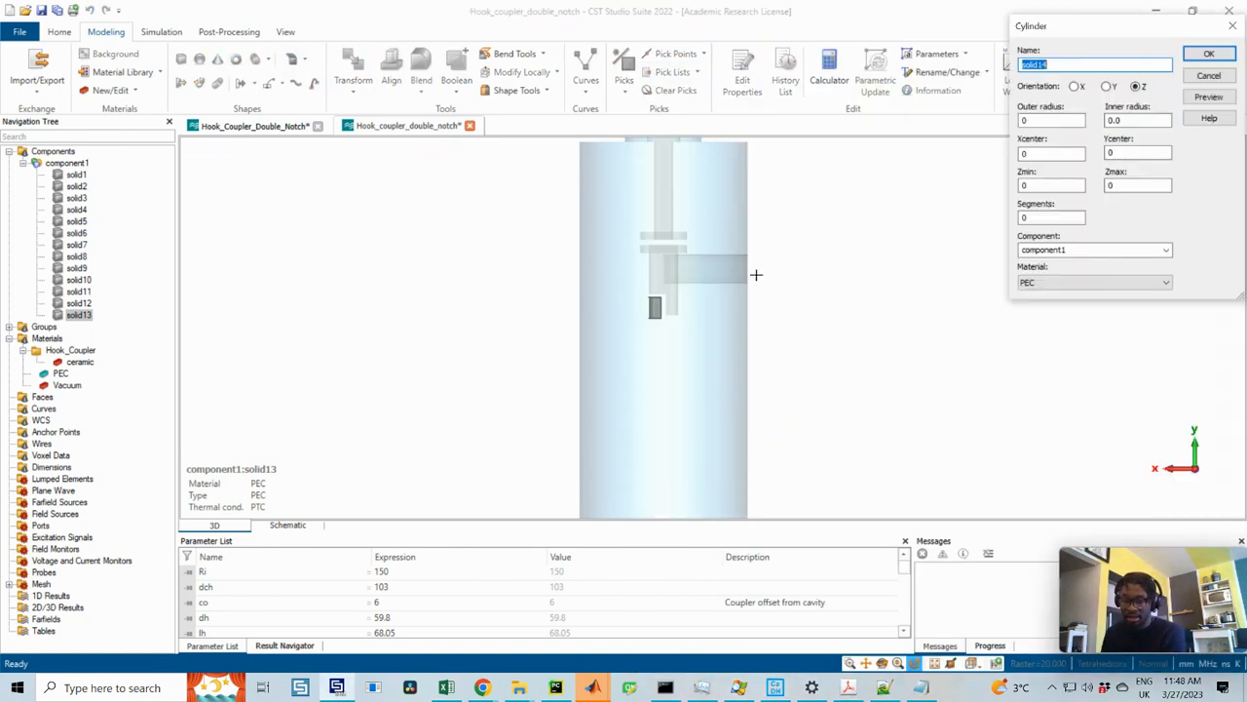
pyautogui.click(1108, 86)
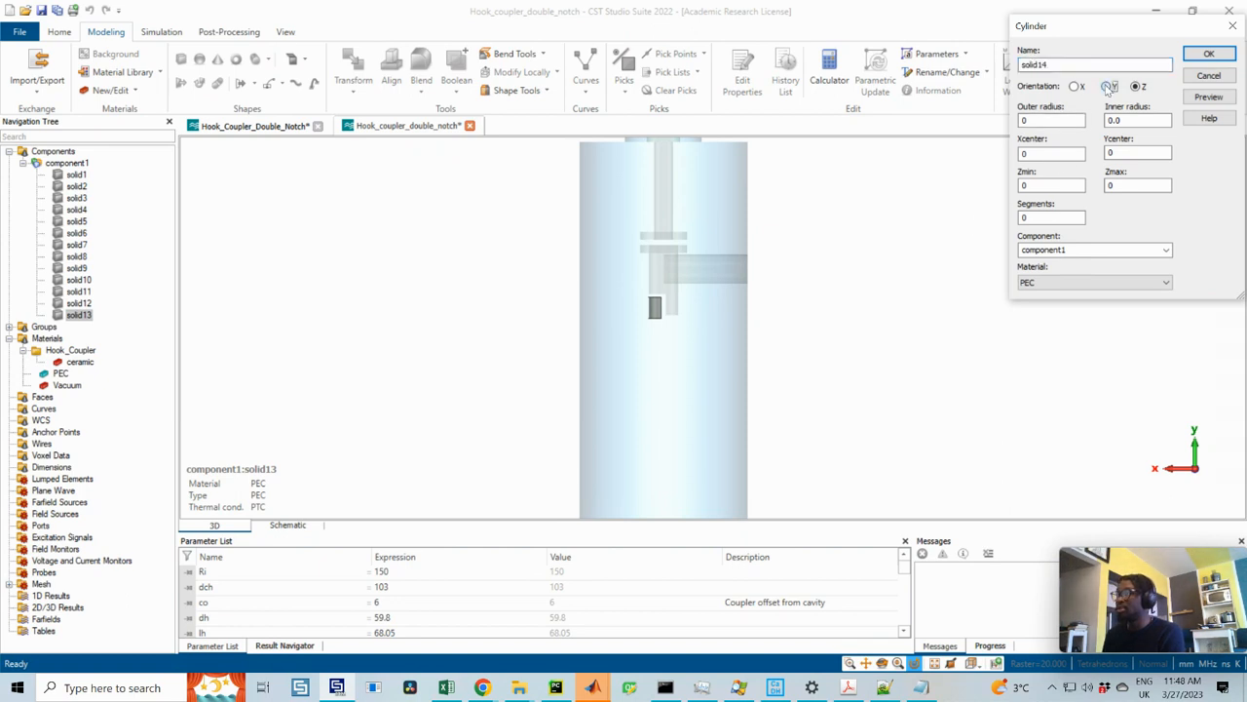
pyautogui.doubleClick(1115, 120)
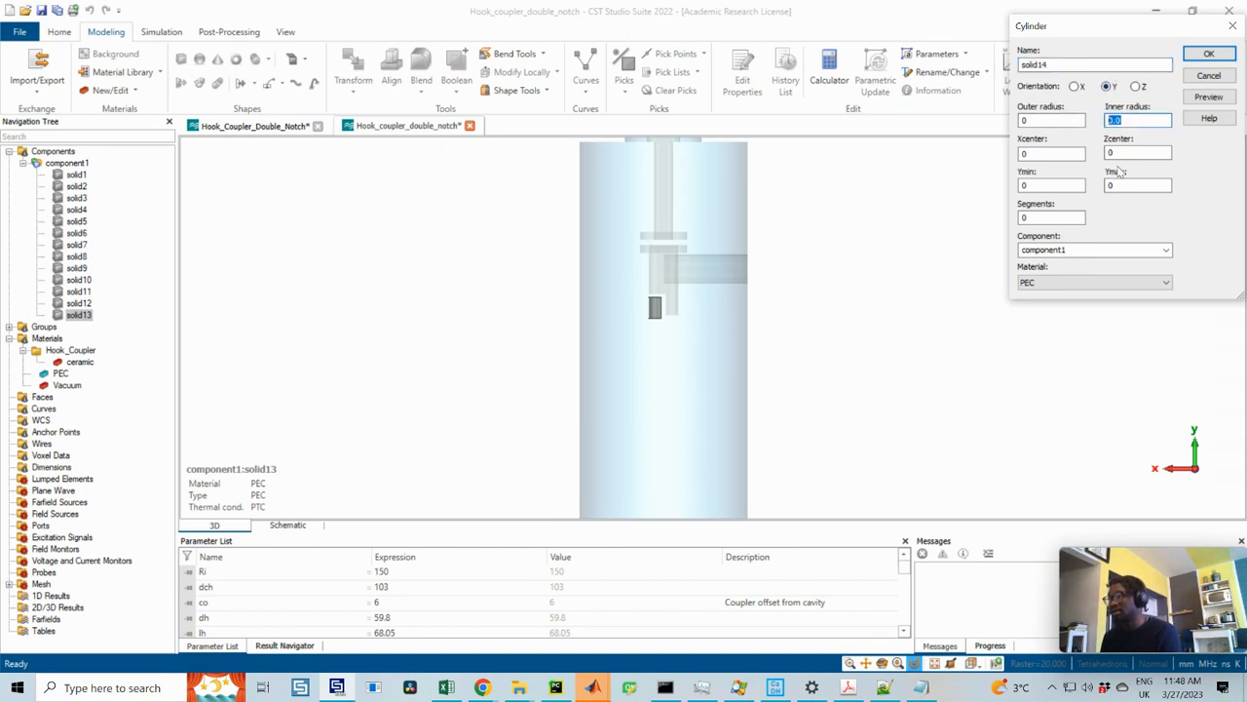
pyautogui.moveTo(1120, 186); pyautogui.dragTo(1082, 189)
pyautogui.hotkey('ctrl', 'v')
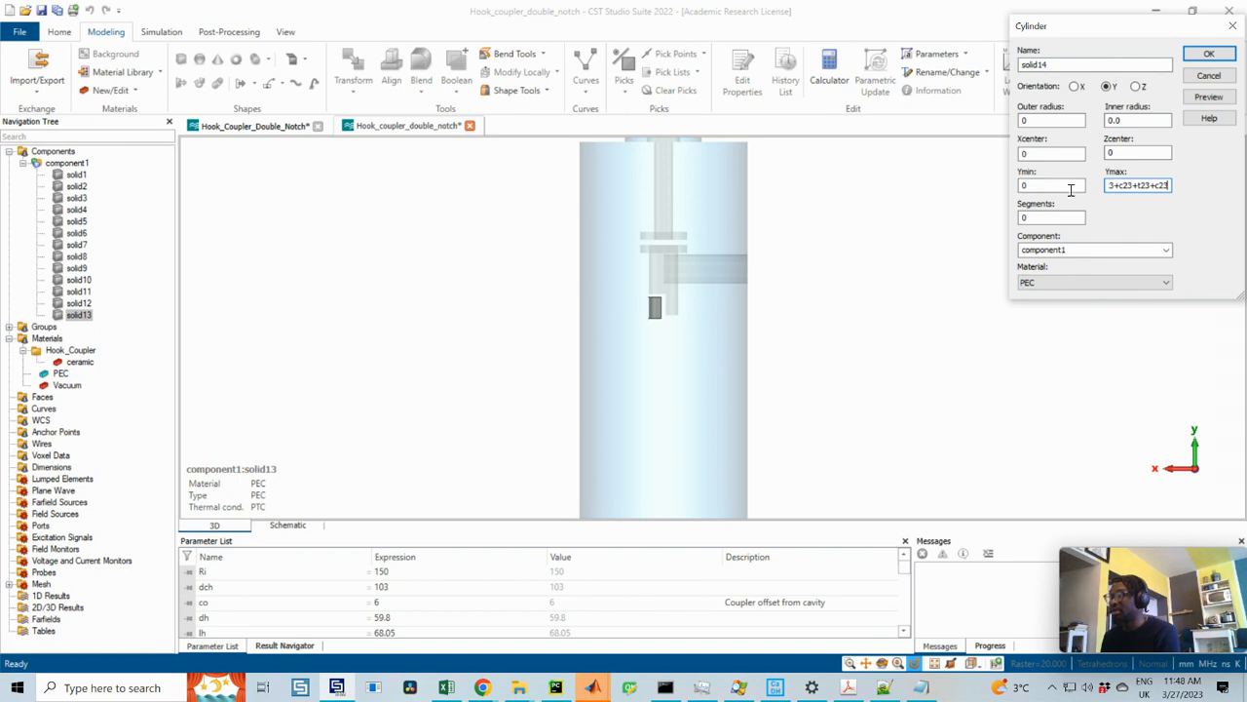
pyautogui.doubleClick(1069, 186)
pyautogui.hotkey('ctrl', 'v')
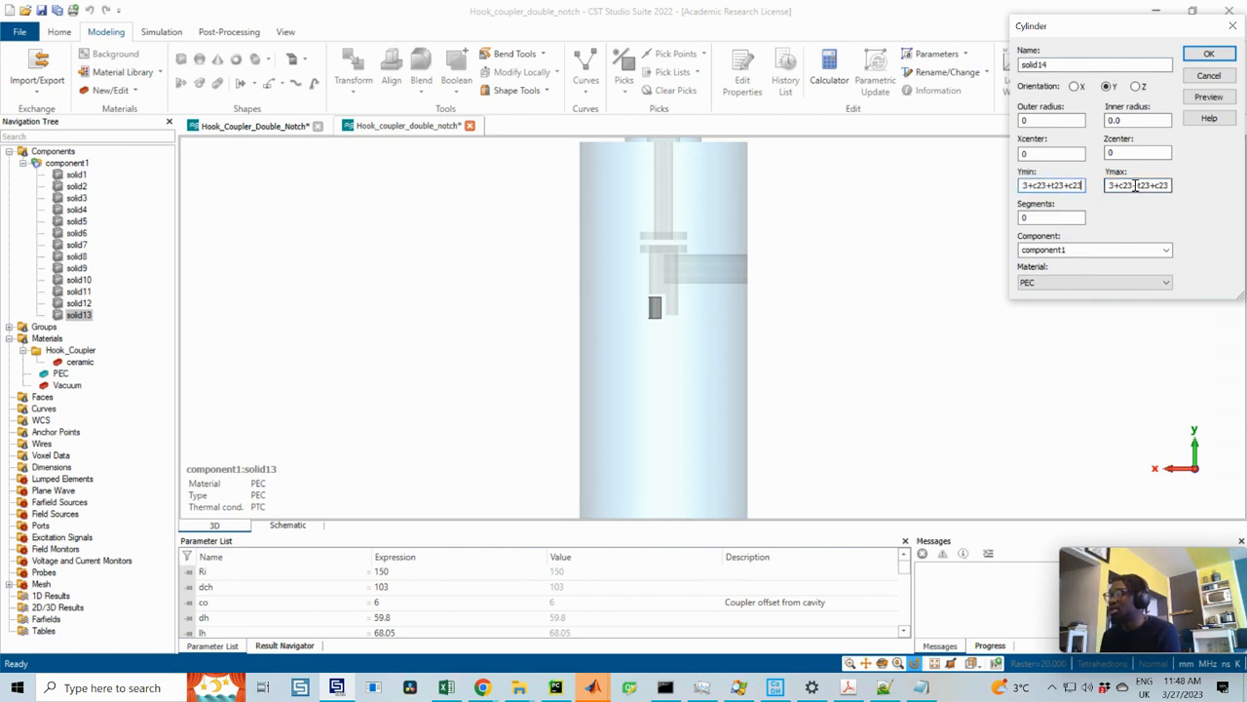
pyautogui.moveTo(1135, 186); pyautogui.dragTo(1211, 189)
pyautogui.press('Delete')
pyautogui.press('Delete')
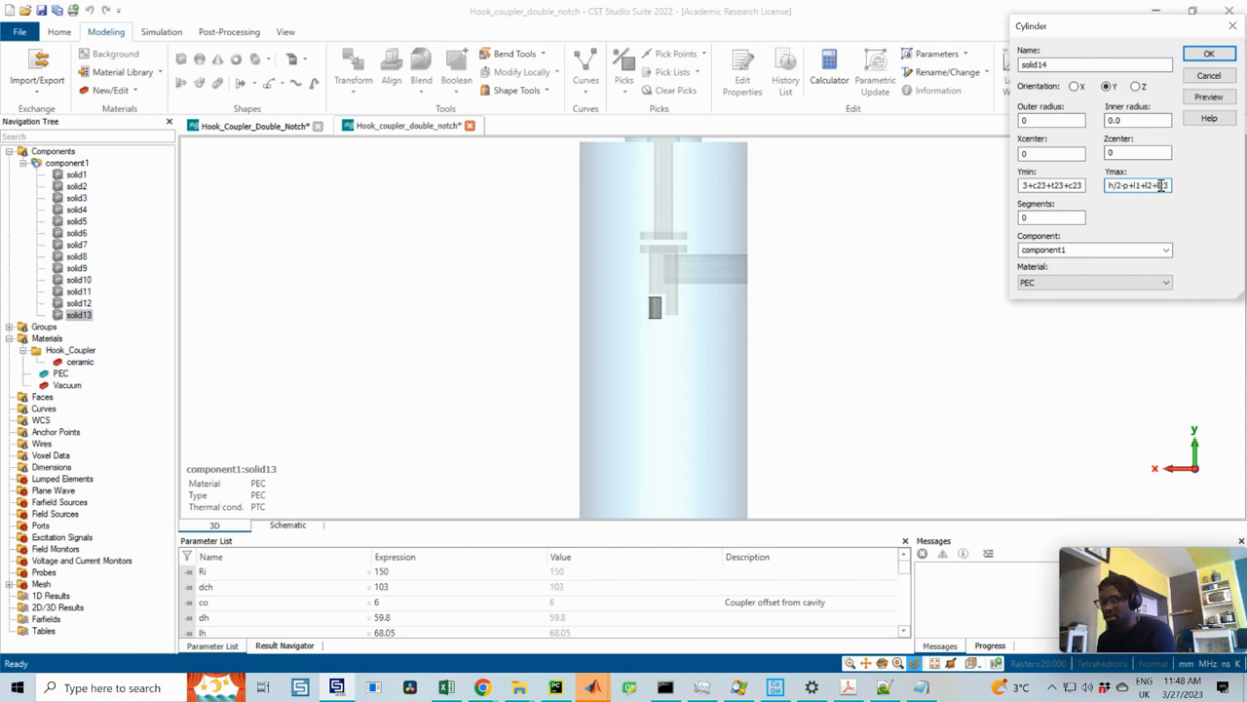
pyautogui.hotkey('ctrl', 'a')
pyautogui.hotkey('ctrl', 'c')
# - Set the cylinder's Ymin to the same expression as Ymax without the l23 term, ending in h/2-p+l1+l2
pyautogui.click(1058, 185)
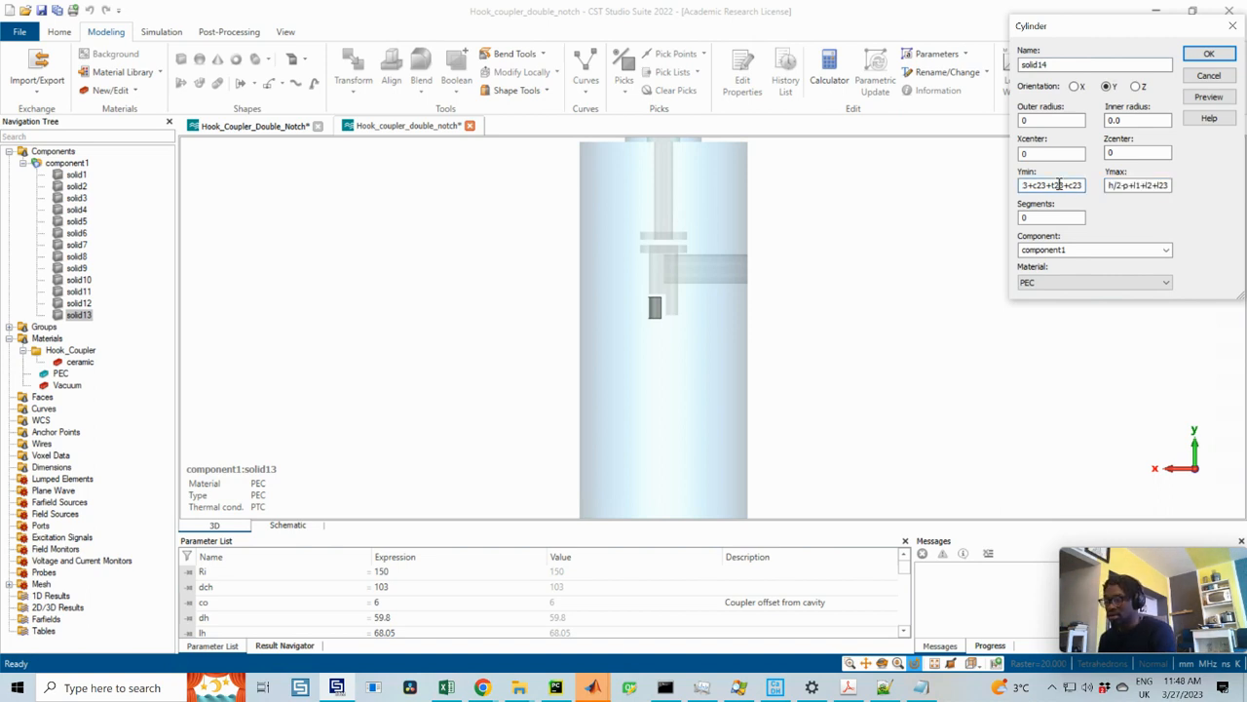
pyautogui.hotkey('ctrl', 'a')
pyautogui.hotkey('ctrl', 'v')
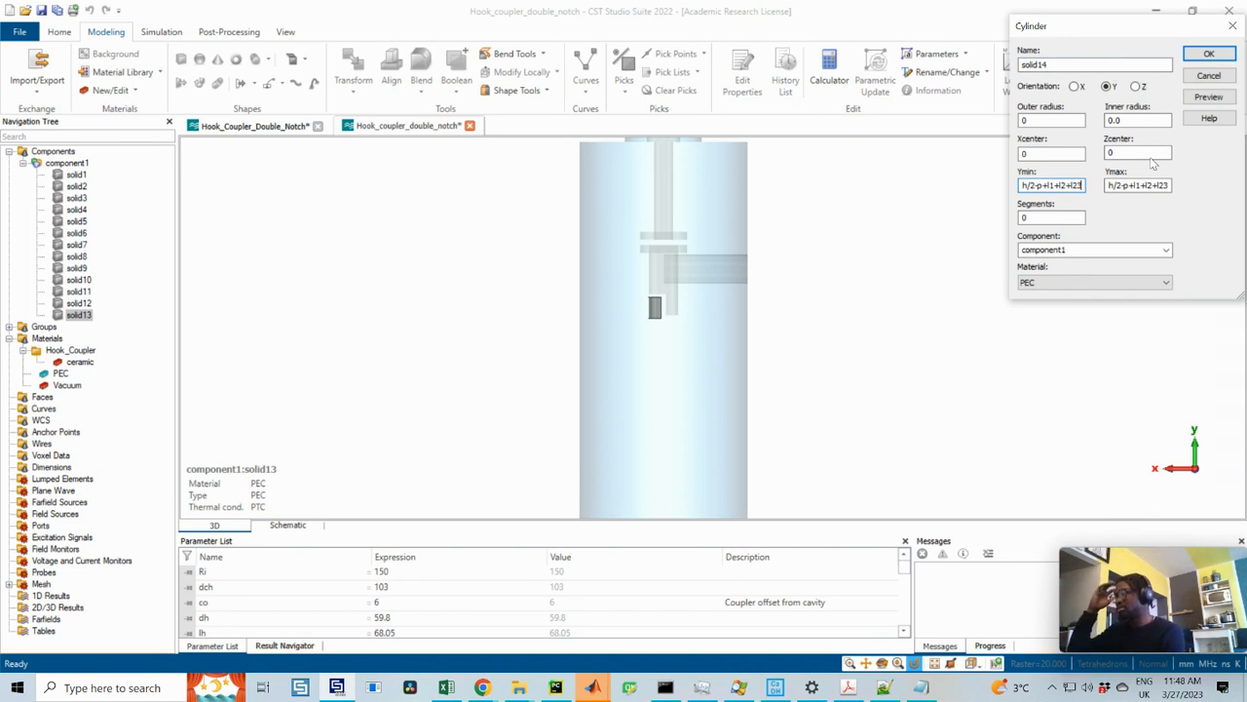
pyautogui.click(1162, 185)
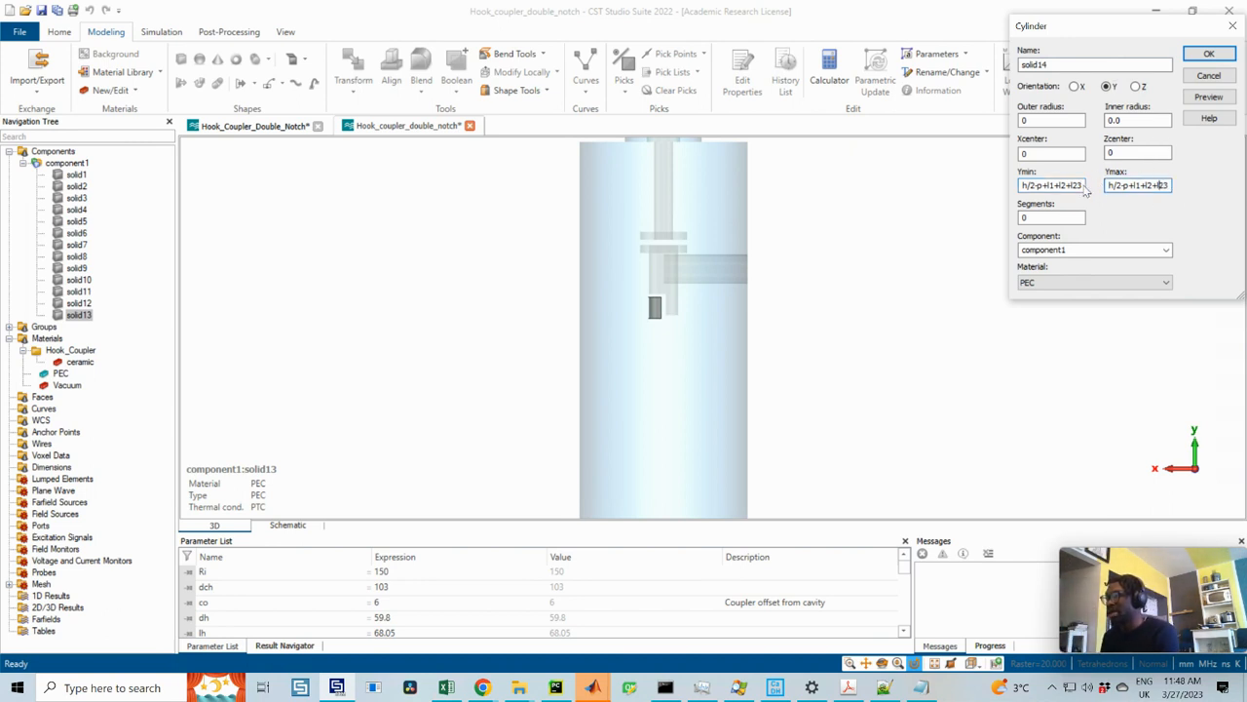
pyautogui.moveTo(1066, 185); pyautogui.dragTo(1095, 184)
pyautogui.press('Delete')
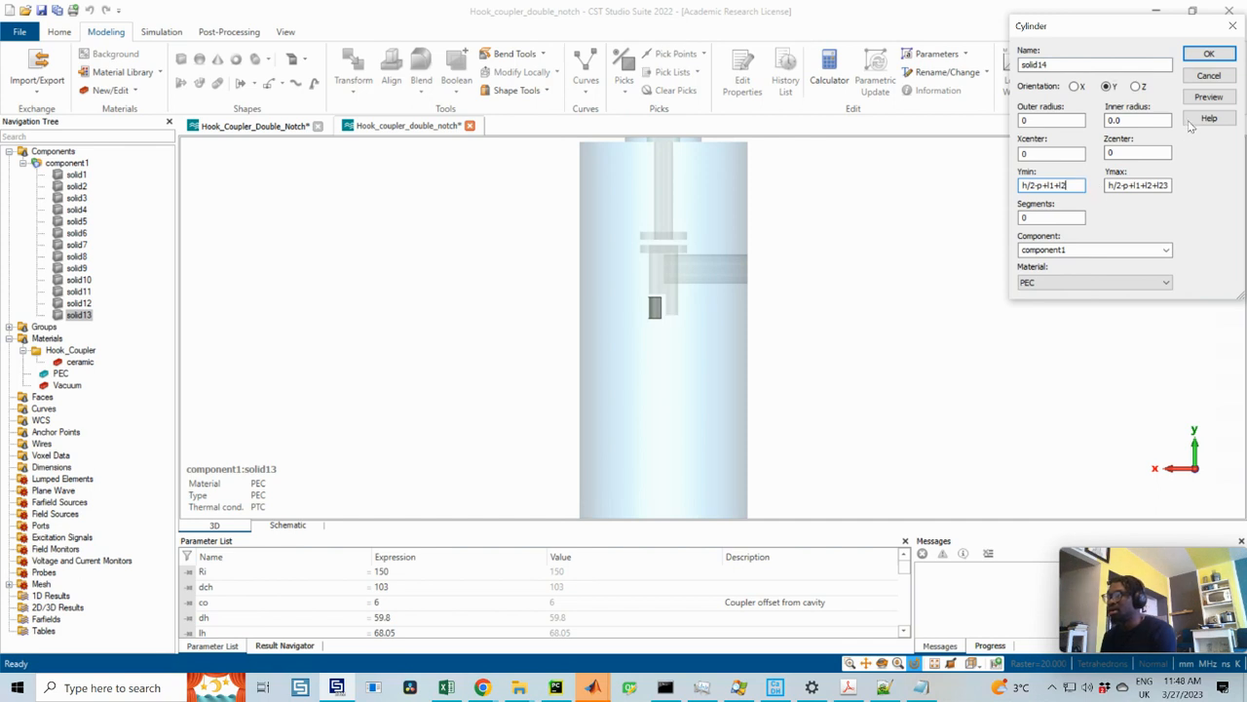
# - Set the cylinder's outer radius to d1/2, preview it, create it and select the new solid
pyautogui.click(1208, 53)
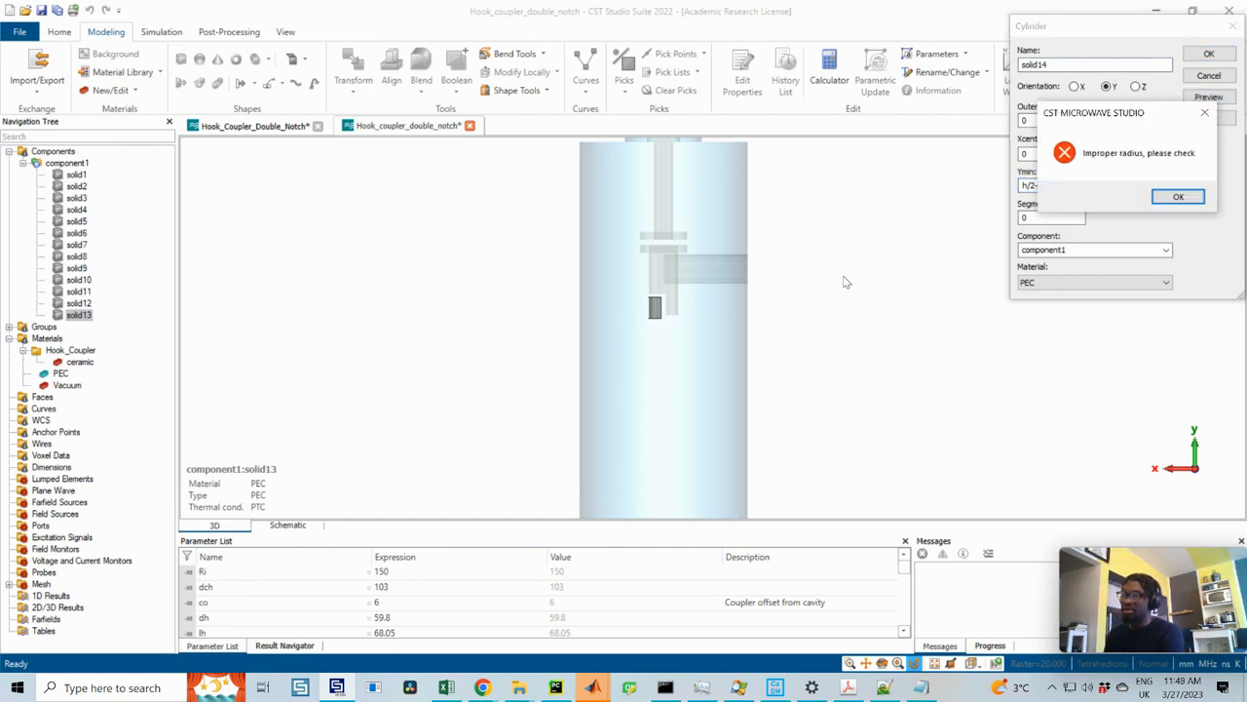
pyautogui.click(1159, 197)
pyautogui.press('BackSpace')
pyautogui.write('d1/2')
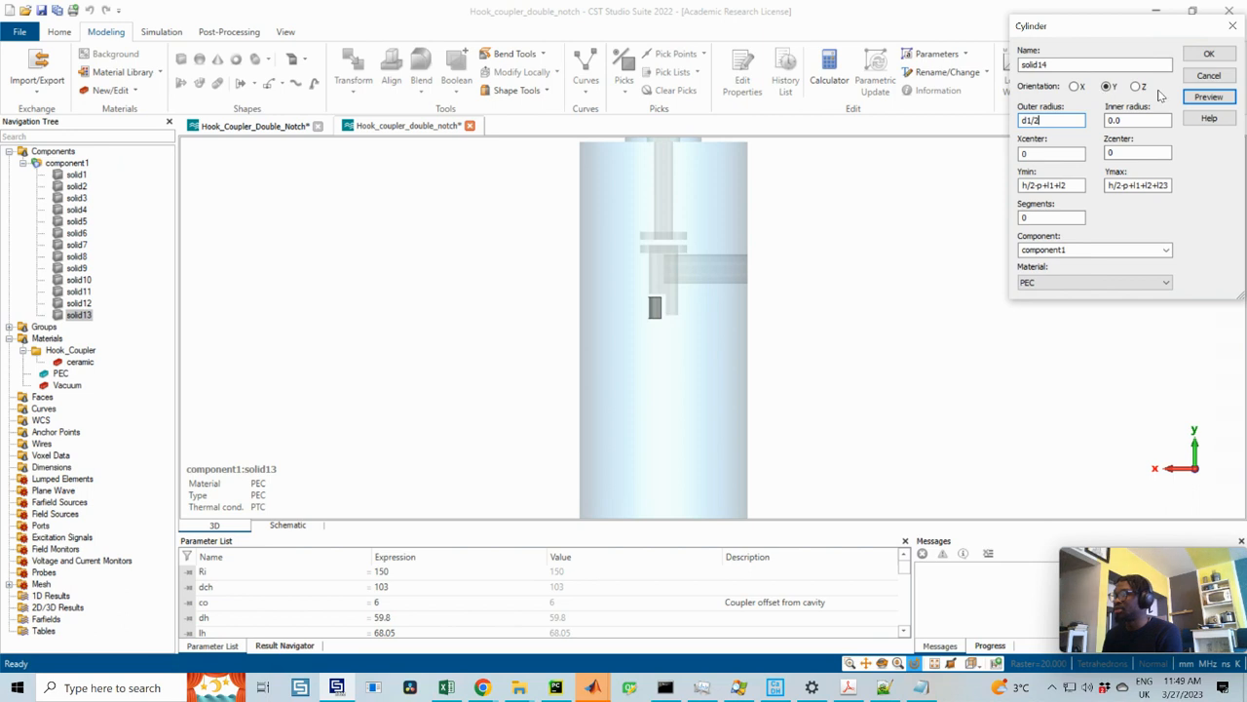
pyautogui.click(1209, 97)
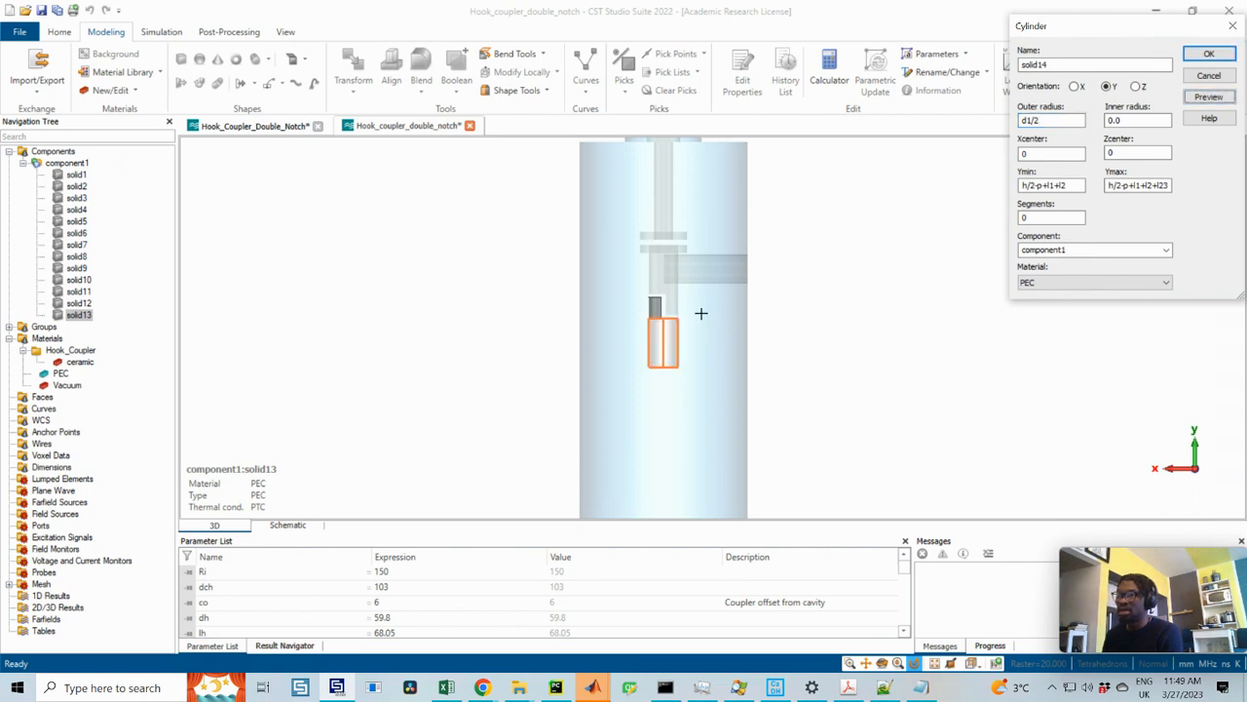
pyautogui.scroll(3, 650, 319)
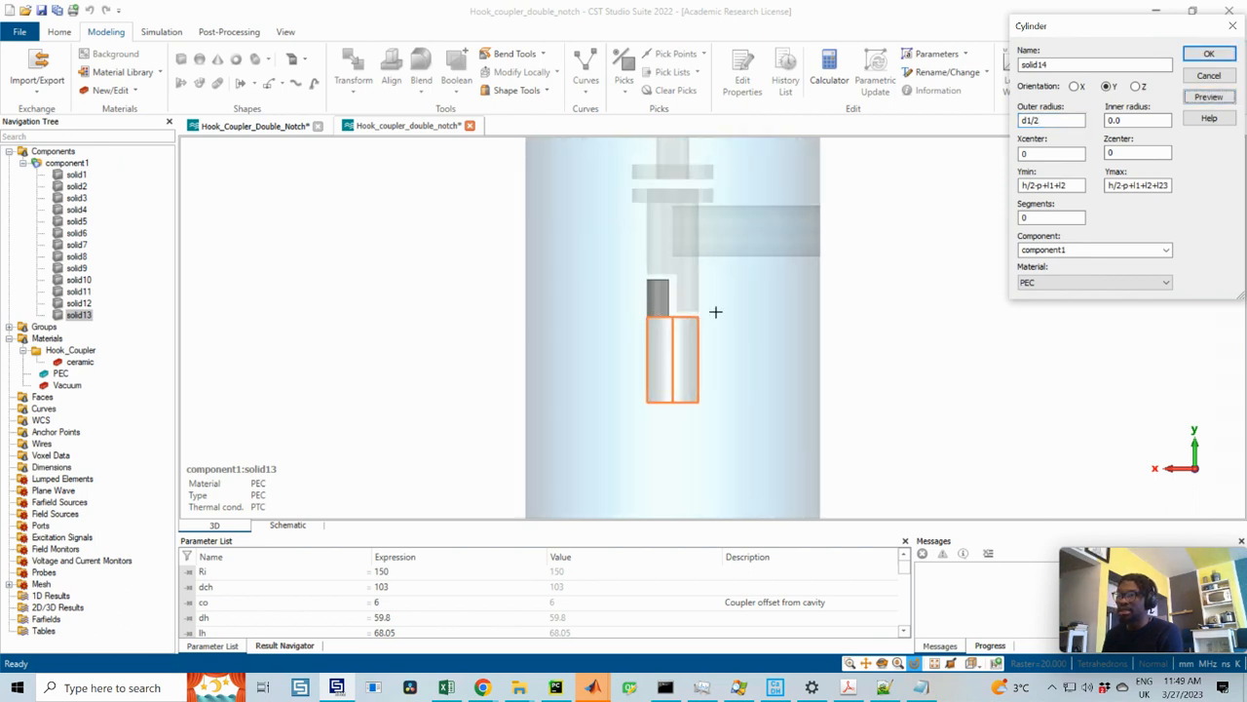
pyautogui.click(1208, 55)
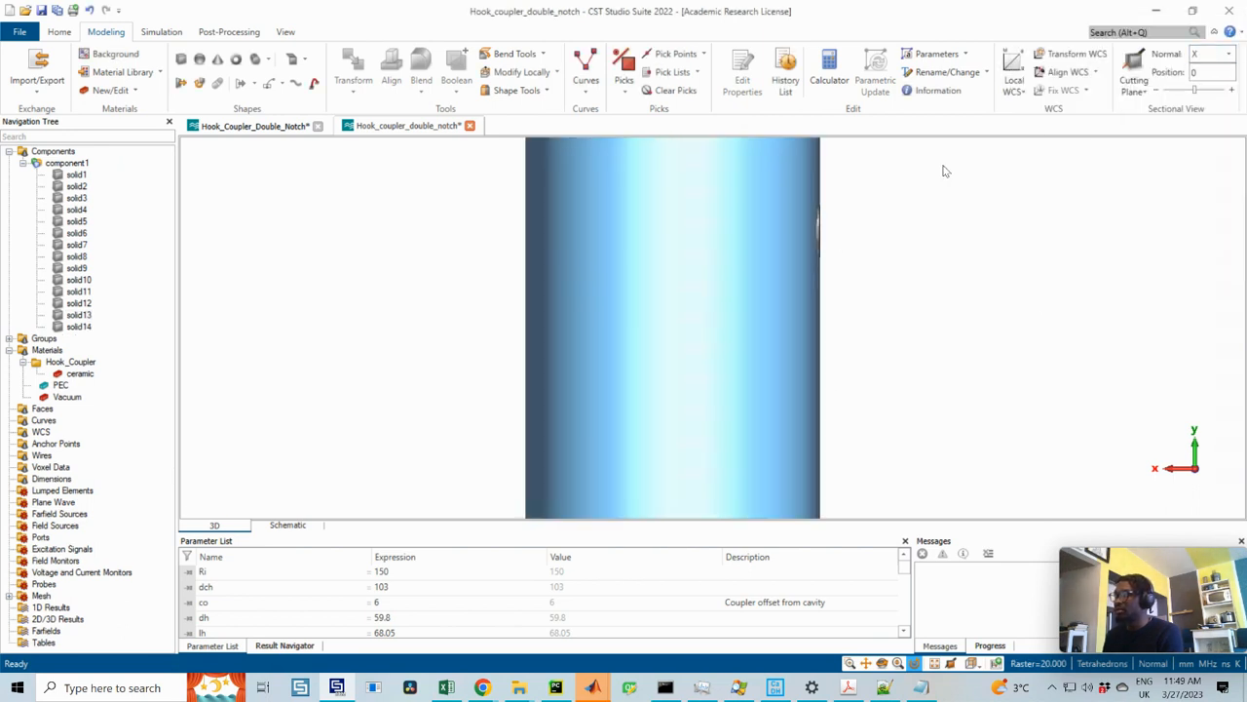
pyautogui.click(82, 327)
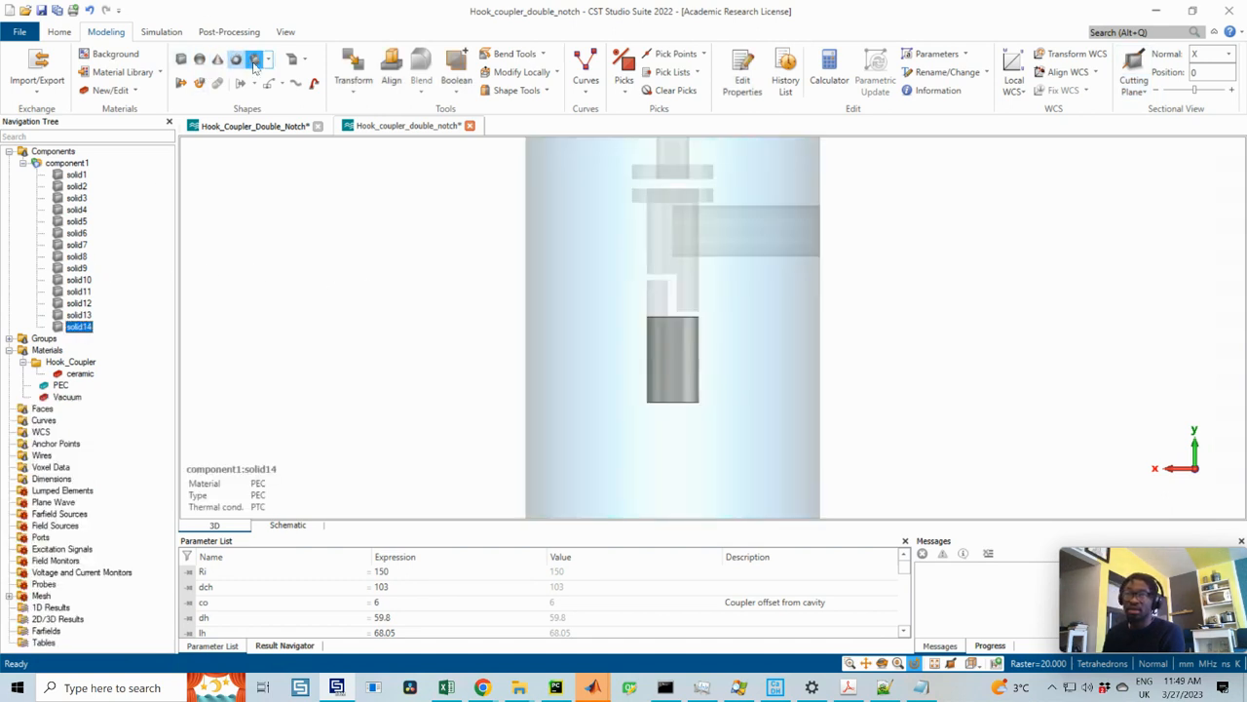
# - Start an X-oriented cylinder by numeric entry with its Ycenter expression ending in 2-p+l1+l2+l23/2
pyautogui.click(254, 58)
pyautogui.press('Escape')
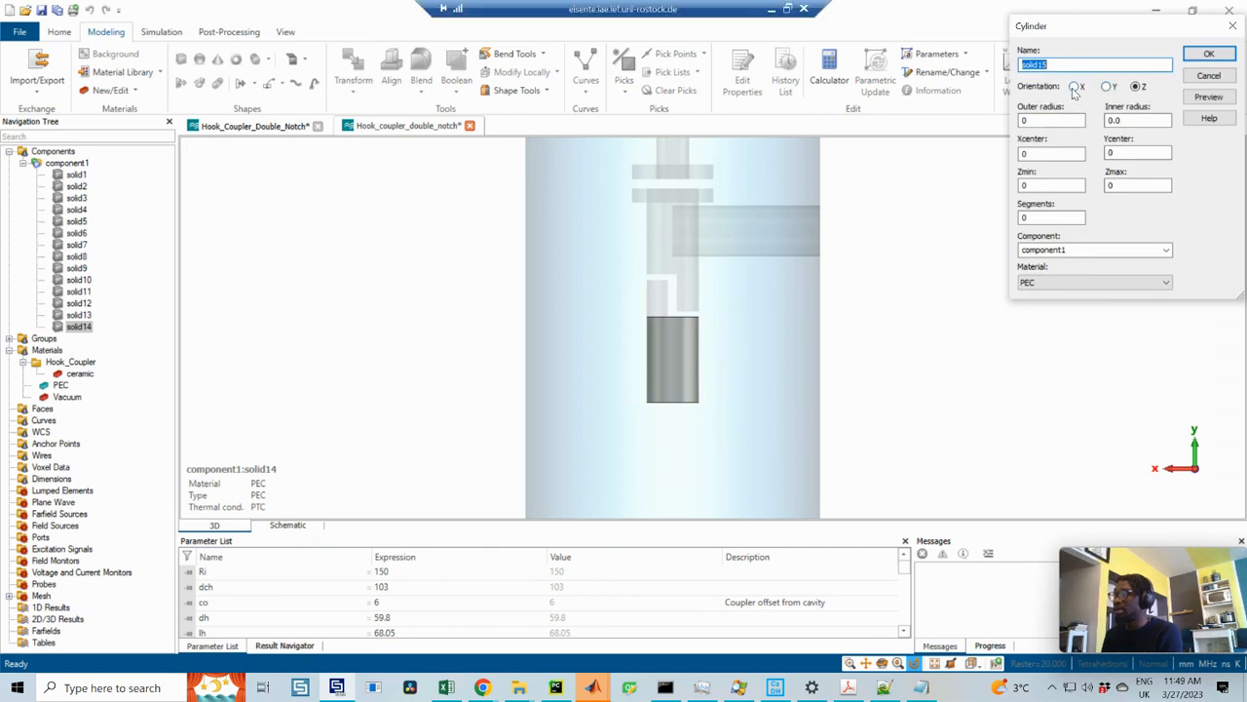
pyautogui.click(1074, 87)
pyautogui.click(1027, 151)
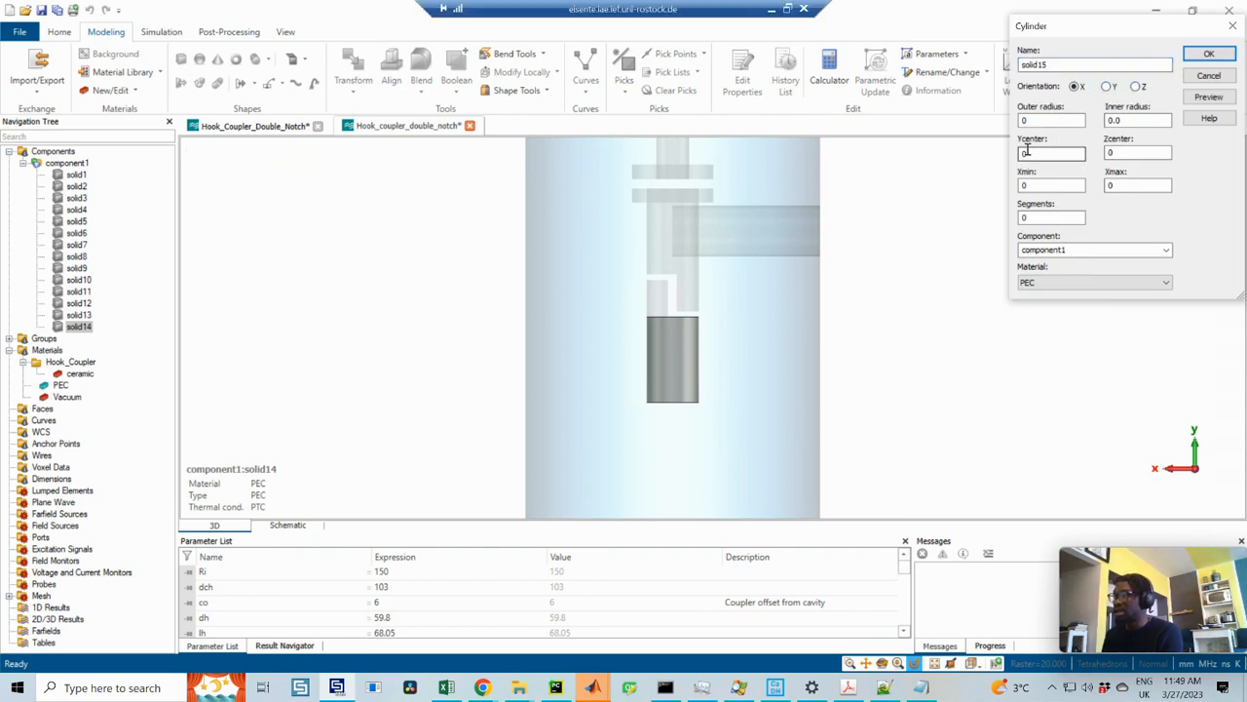
pyautogui.doubleClick(1027, 151)
pyautogui.hotkey('ctrl', 'v')
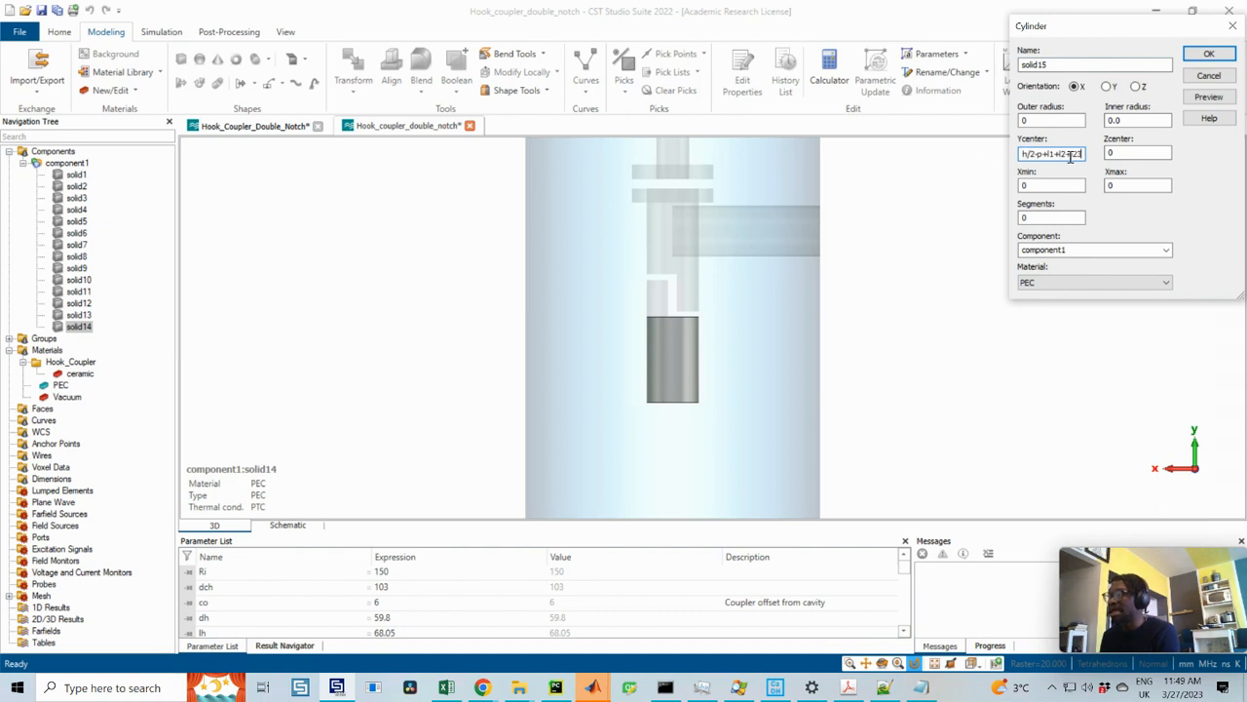
pyautogui.write('/2')
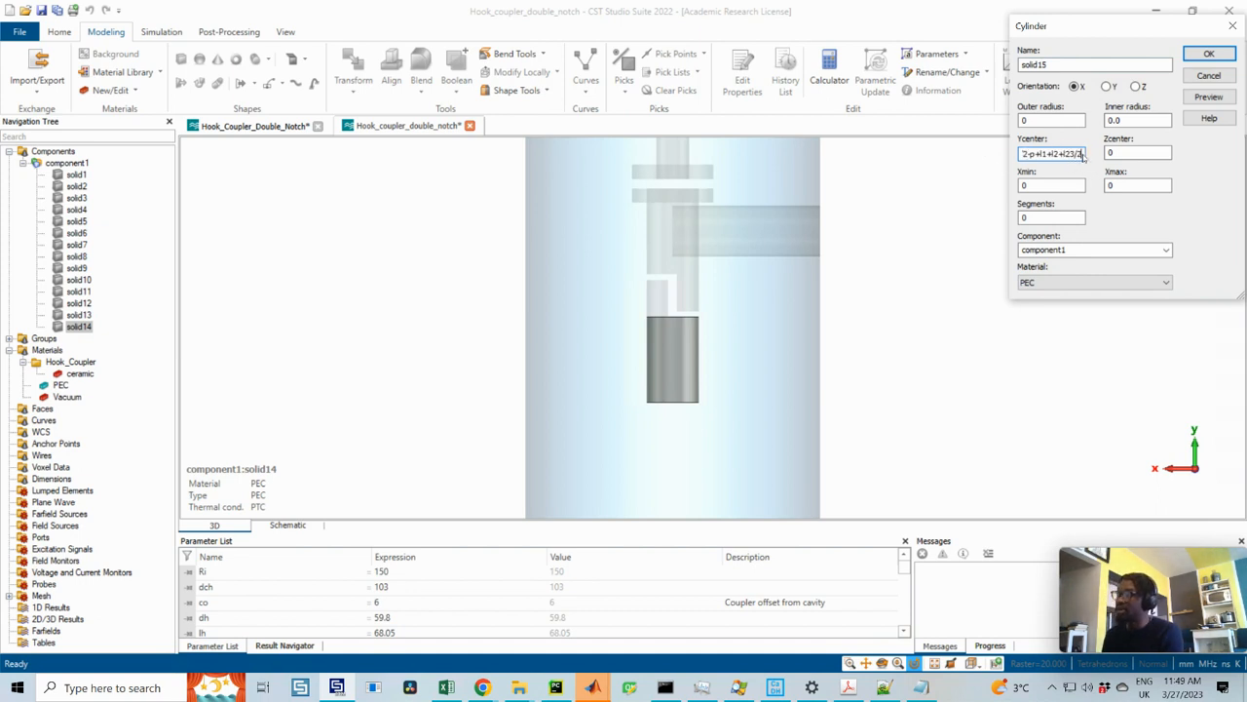
# - Set the X-oriented cylinder's Xmax to dch/2 and its outer radius to d1/2, and preview the shape
pyautogui.doubleClick(1023, 184)
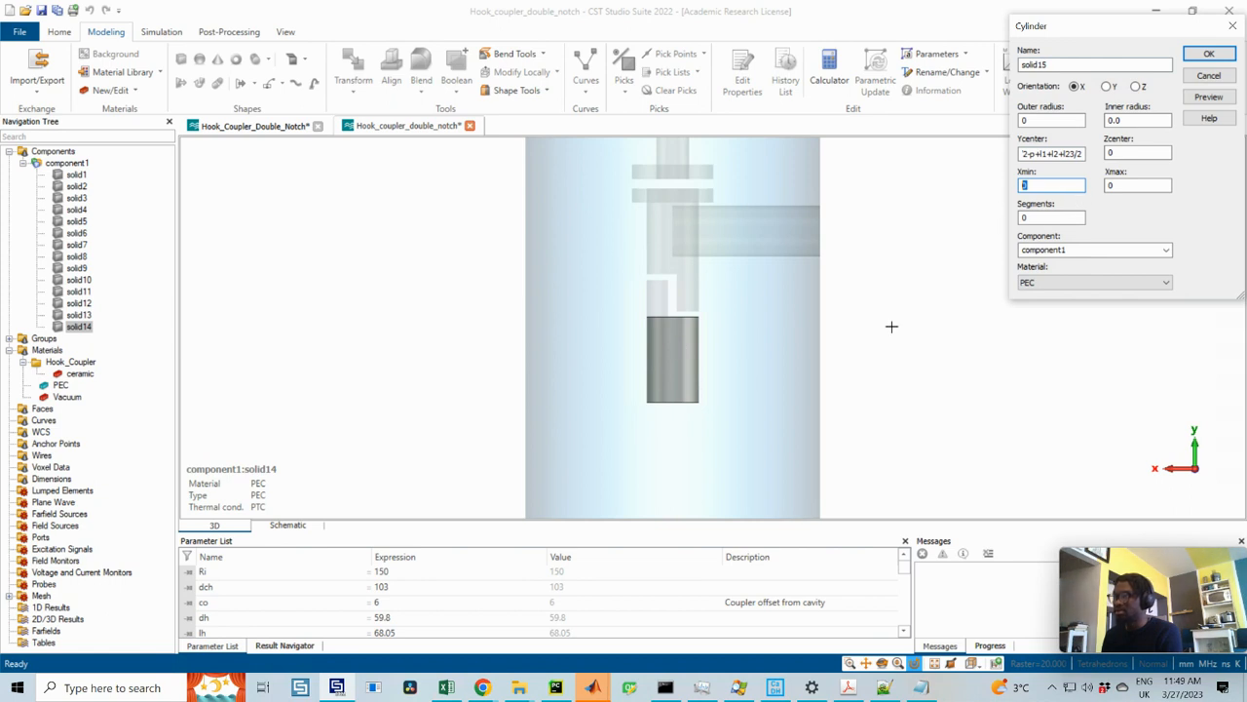
pyautogui.moveTo(1135, 184); pyautogui.dragTo(1081, 184)
pyautogui.write('d')
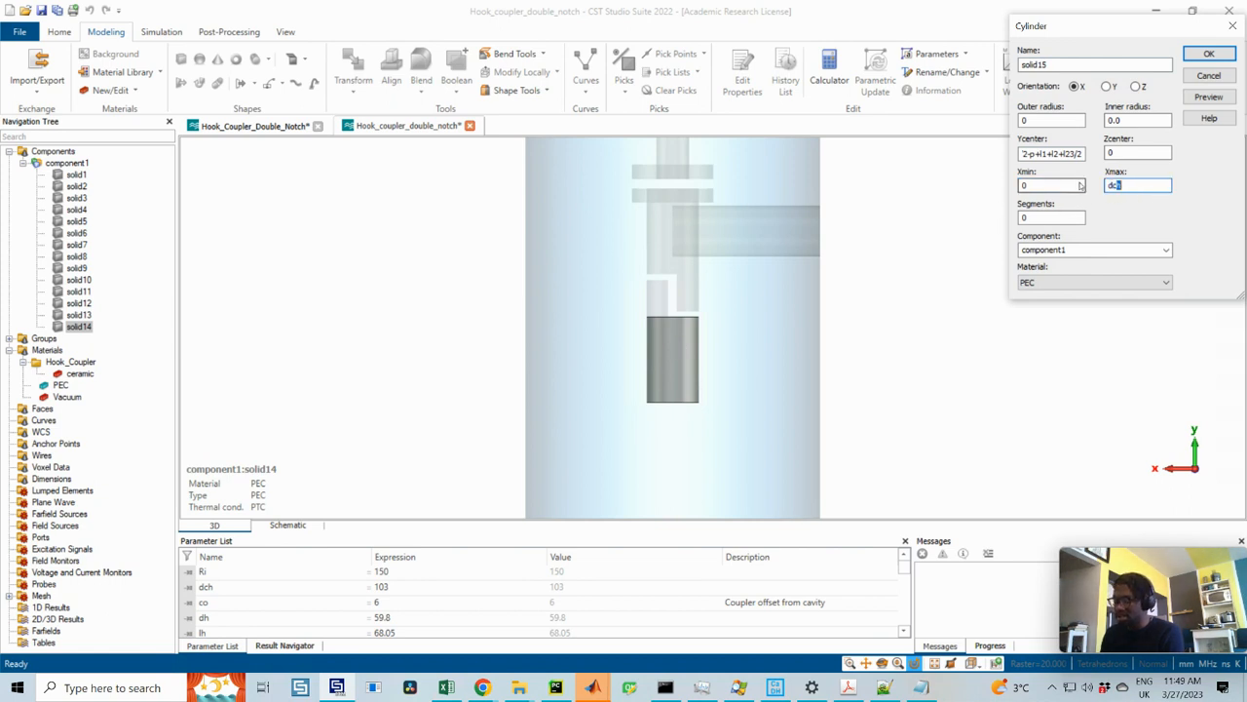
pyautogui.write('ch/2')
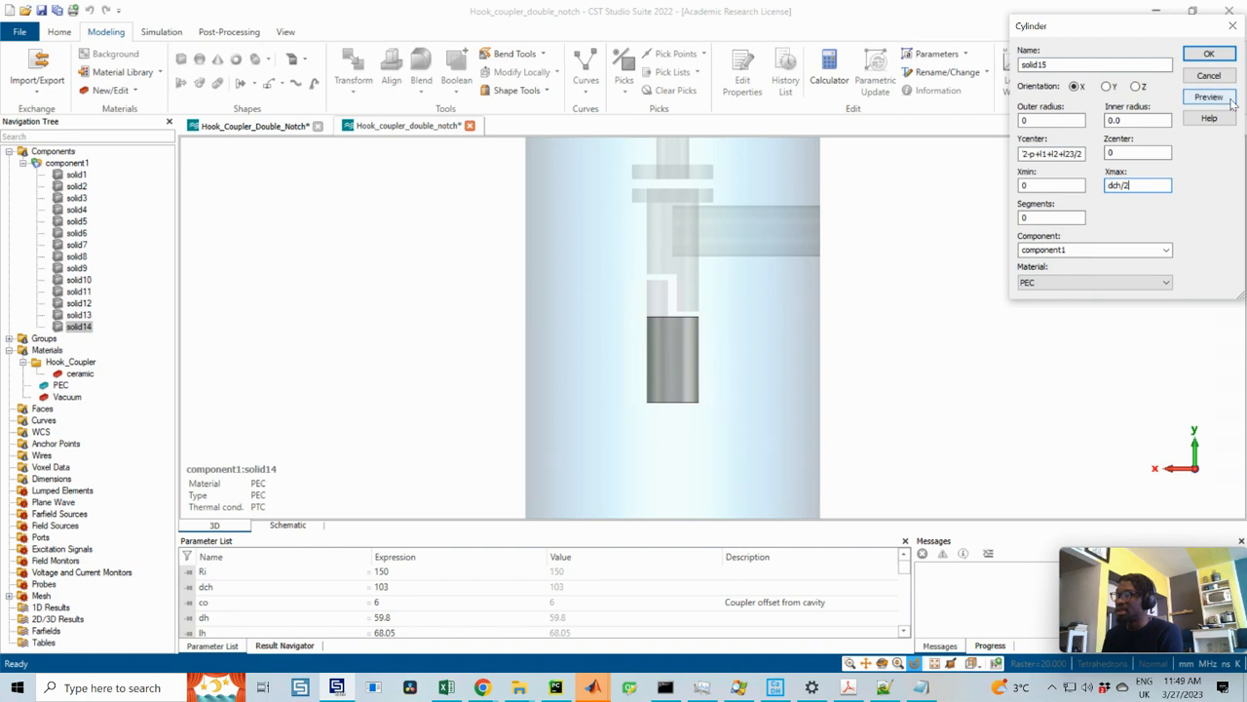
pyautogui.click(1208, 96)
pyautogui.click(1178, 196)
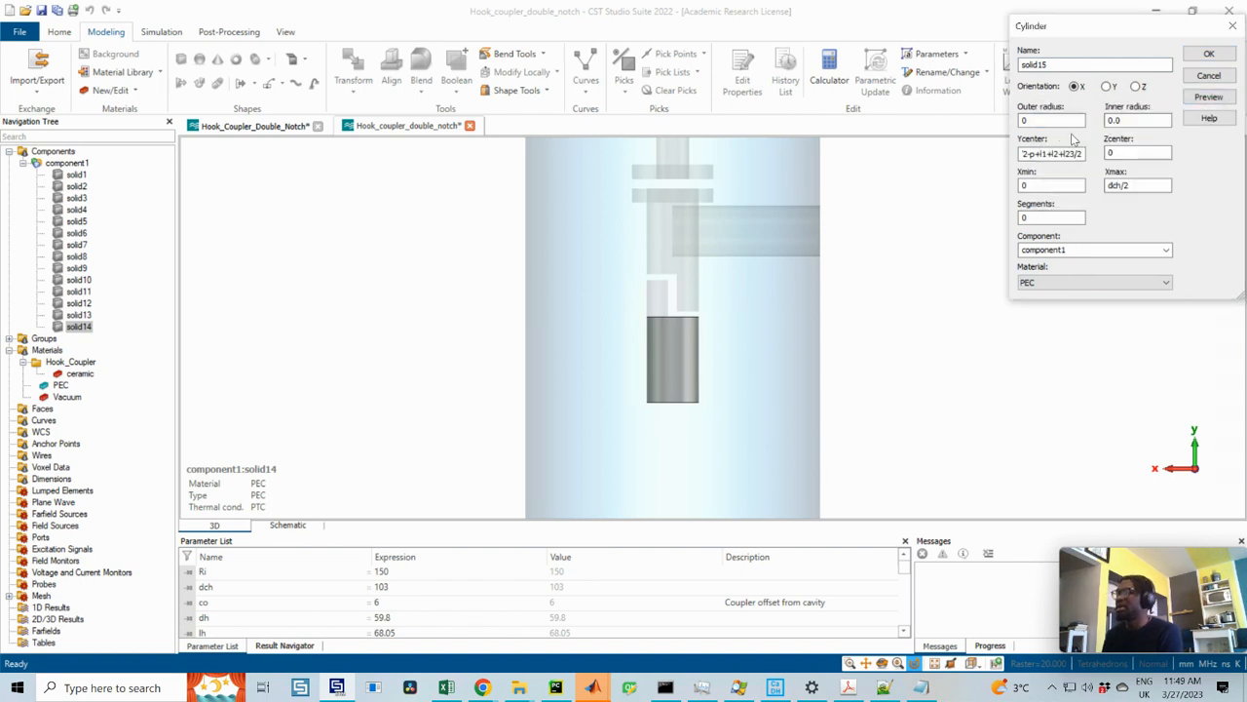
pyautogui.write('d1/2')
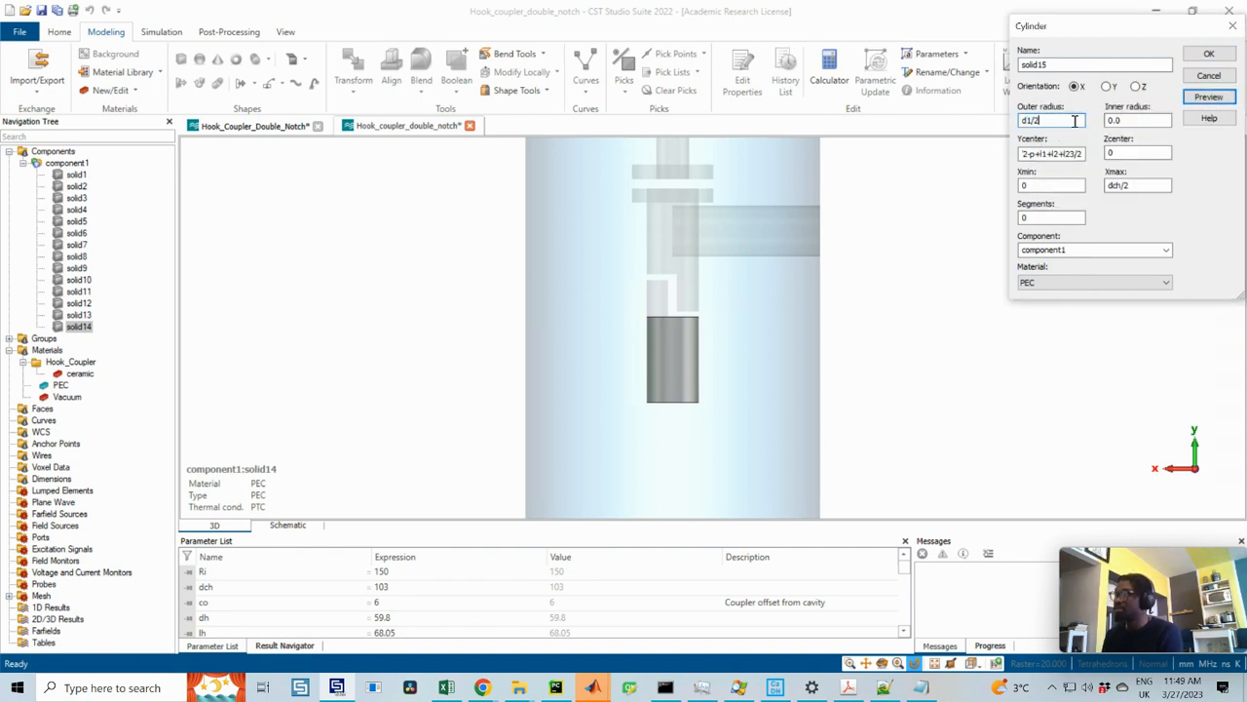
pyautogui.click(1208, 96)
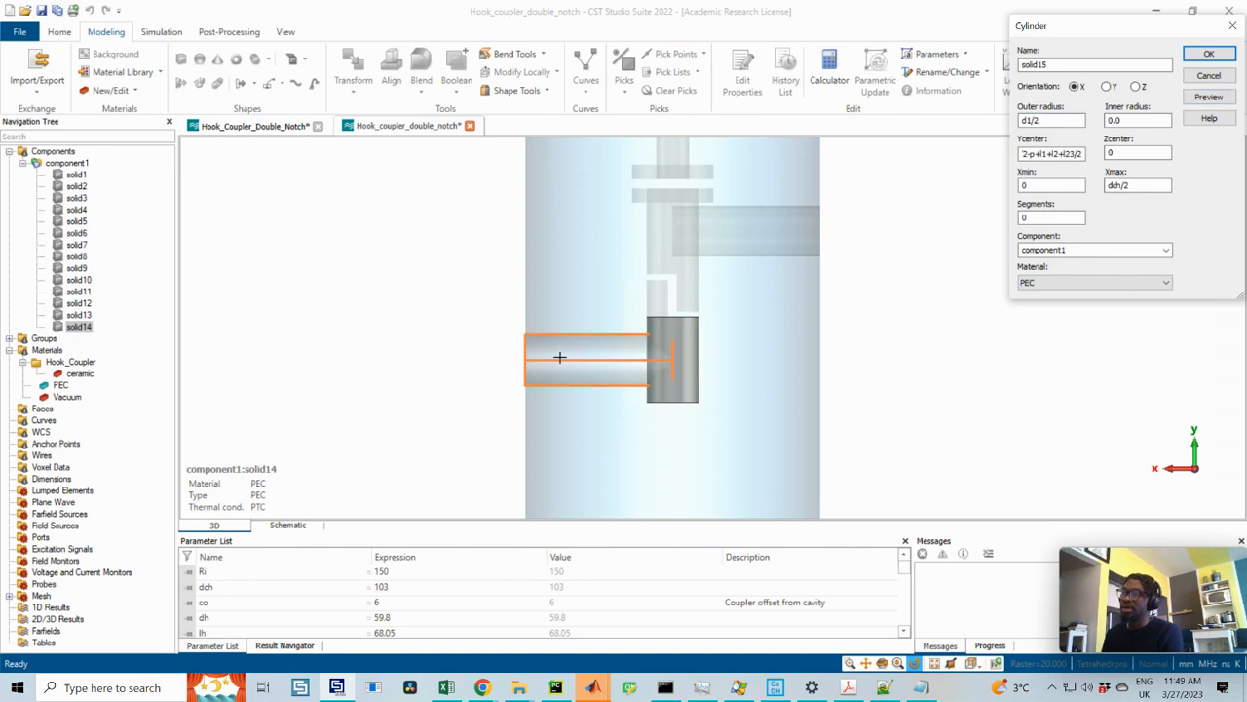
# - Reverse the cylinder's direction by setting Xmax to -dch/2, preview and create it, and select the new solid
pyautogui.click(1119, 188)
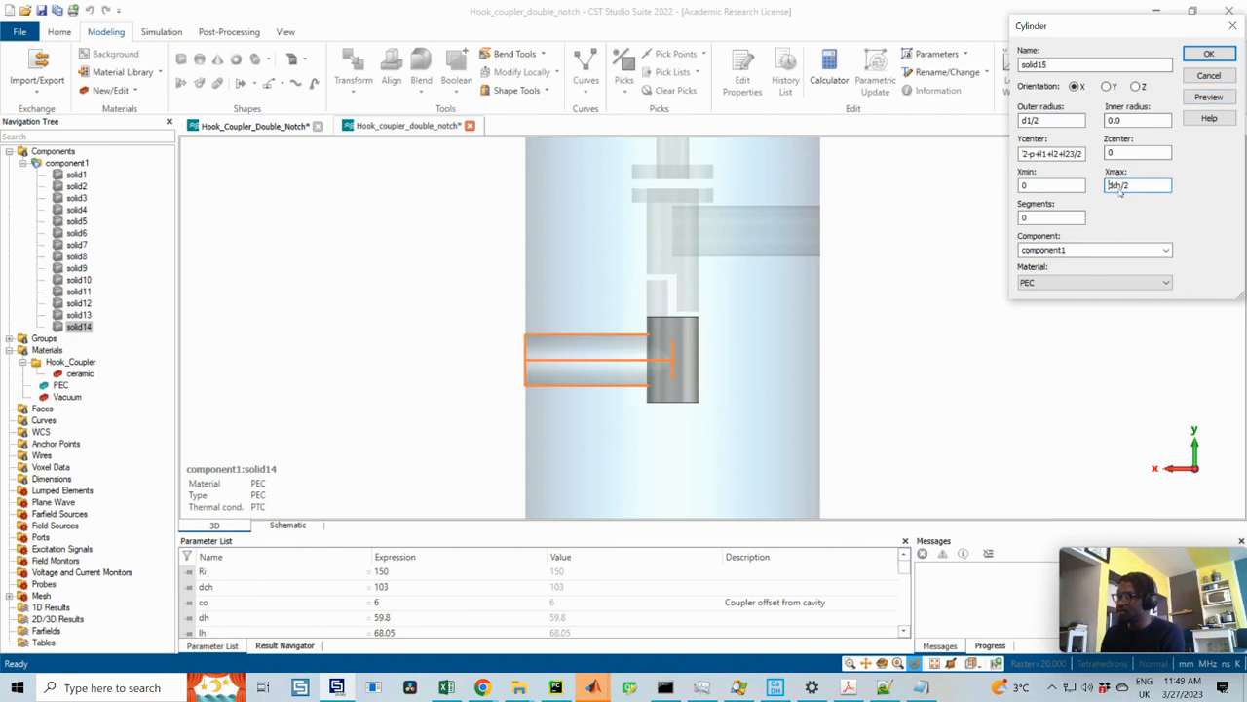
pyautogui.write('-')
pyautogui.click(1208, 96)
pyautogui.scroll(-1, 748, 354)
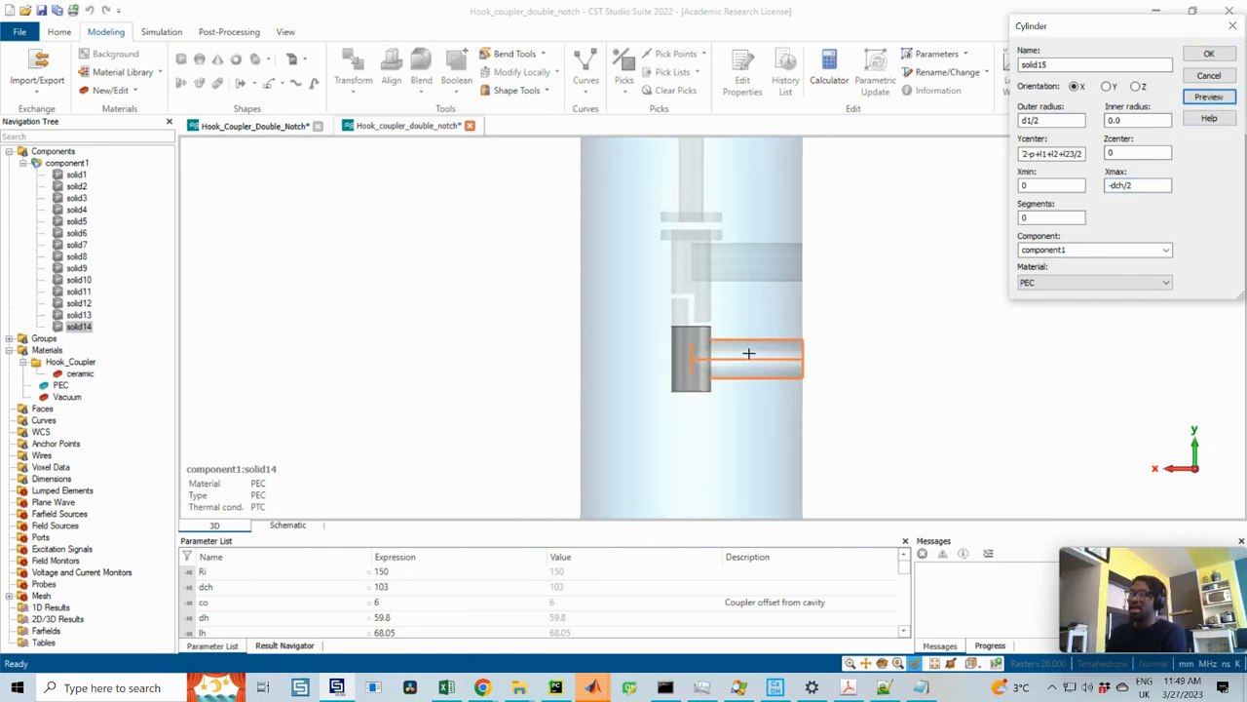
pyautogui.click(1208, 55)
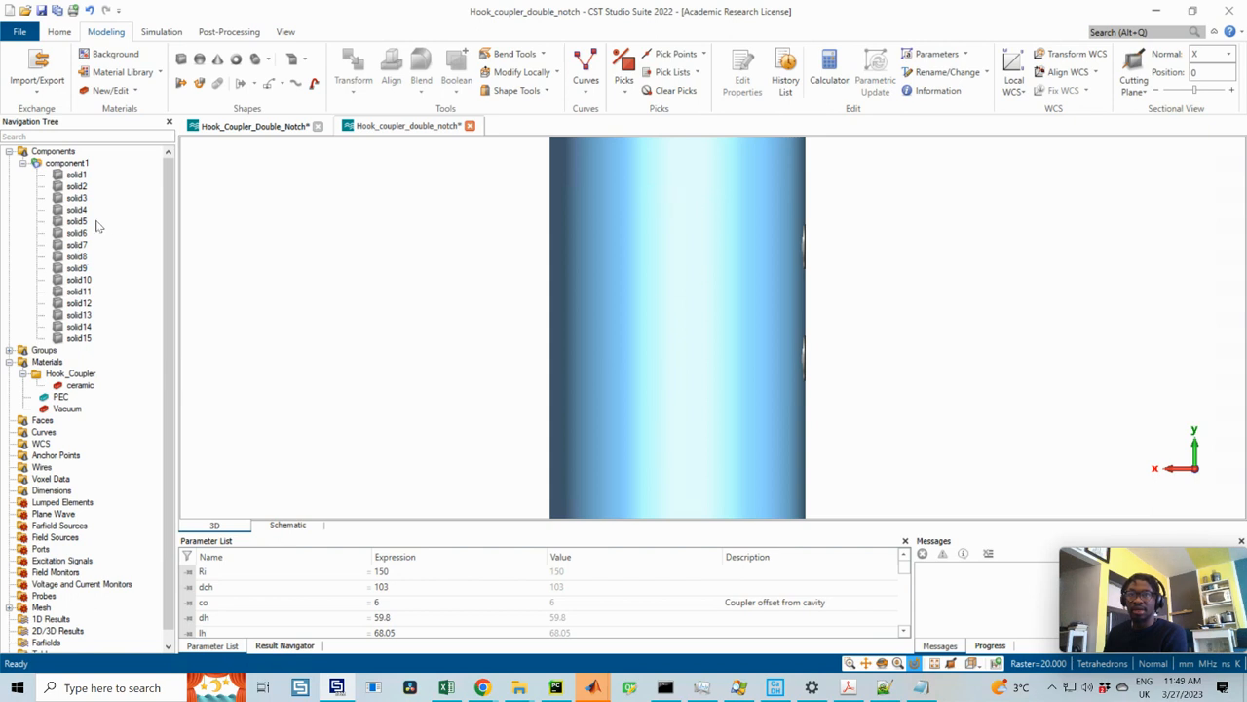
pyautogui.click(85, 338)
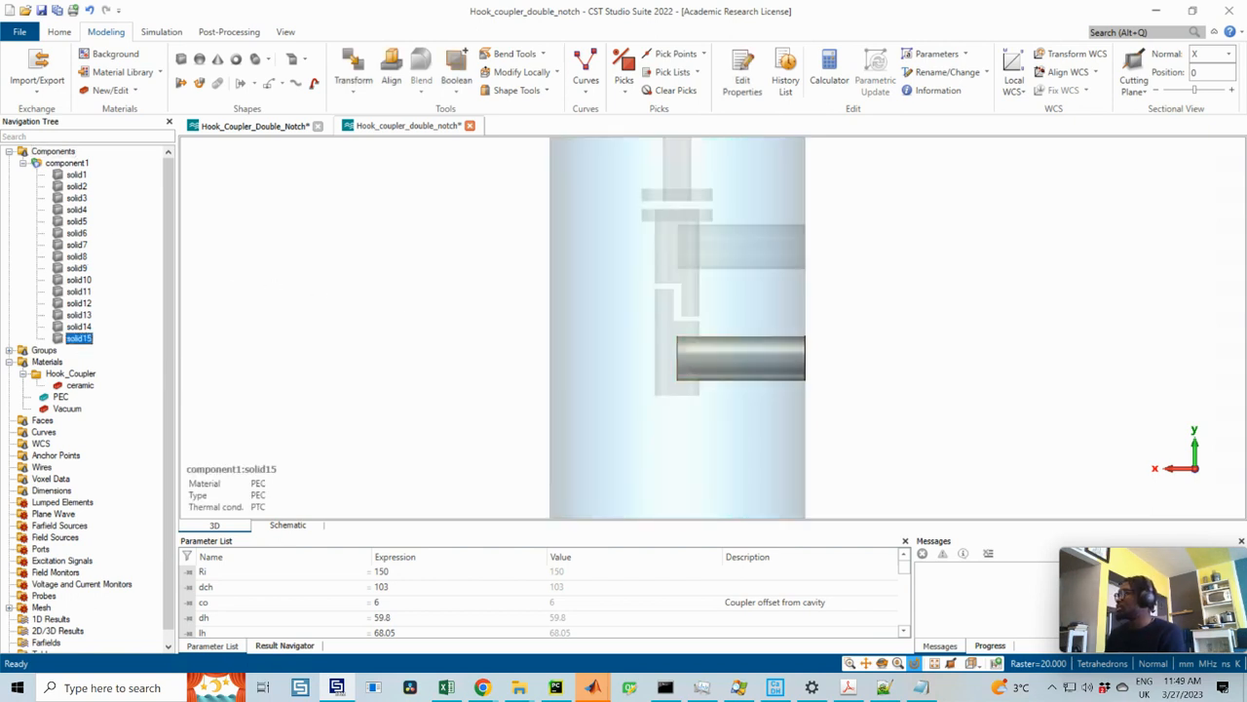
# - Check the bent l2 section in the PDF drawing, and display the working plane grid in the CST model
pyautogui.hotkey('alt', 'Tab')
pyautogui.moveTo(1246, 29)
pyautogui.mouseDown()
pyautogui.moveTo(854, 28)
pyautogui.moveTo(861, 40)
pyautogui.moveTo(716, 14)
pyautogui.mouseUp()
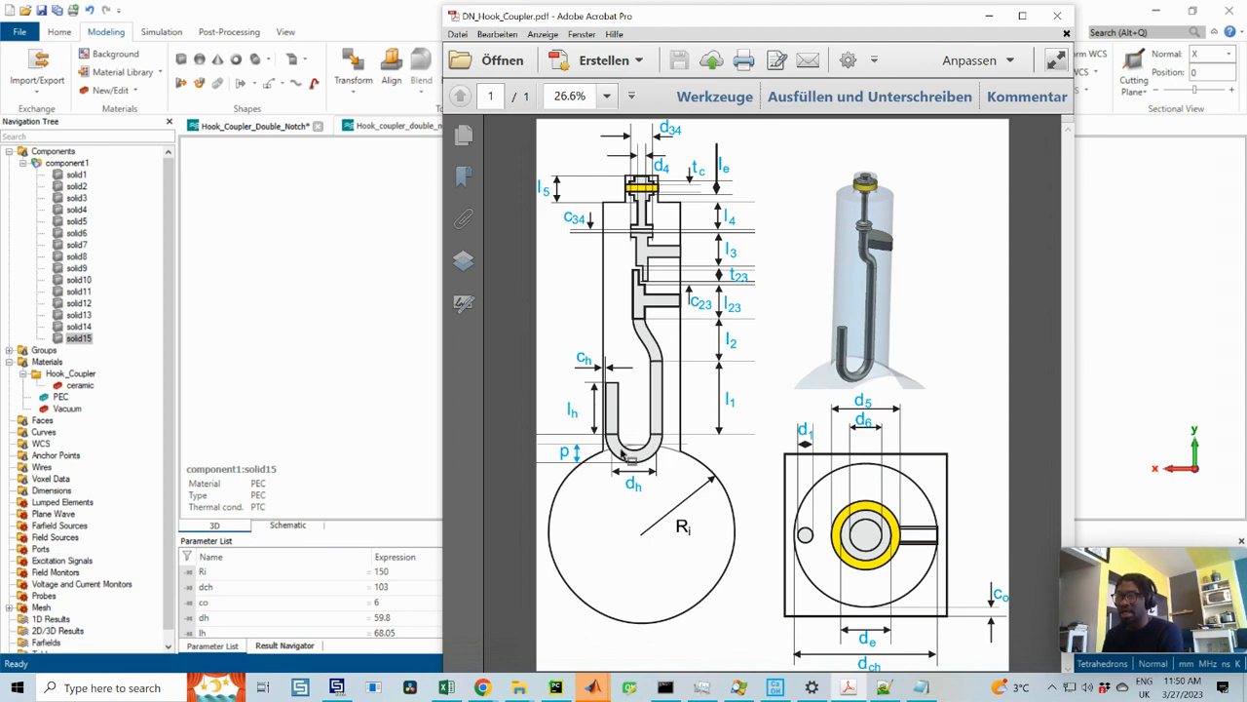
pyautogui.moveTo(679, 23); pyautogui.dragTo(1246, 22)
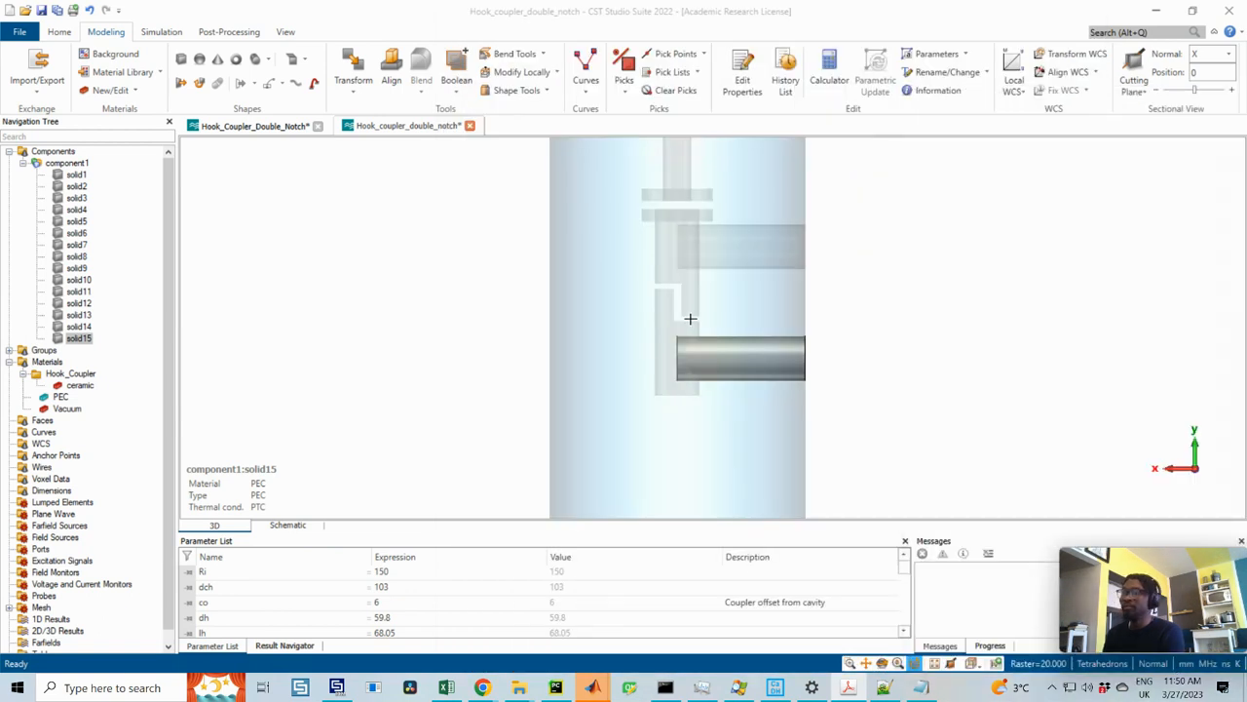
pyautogui.scroll(-3, 762, 317)
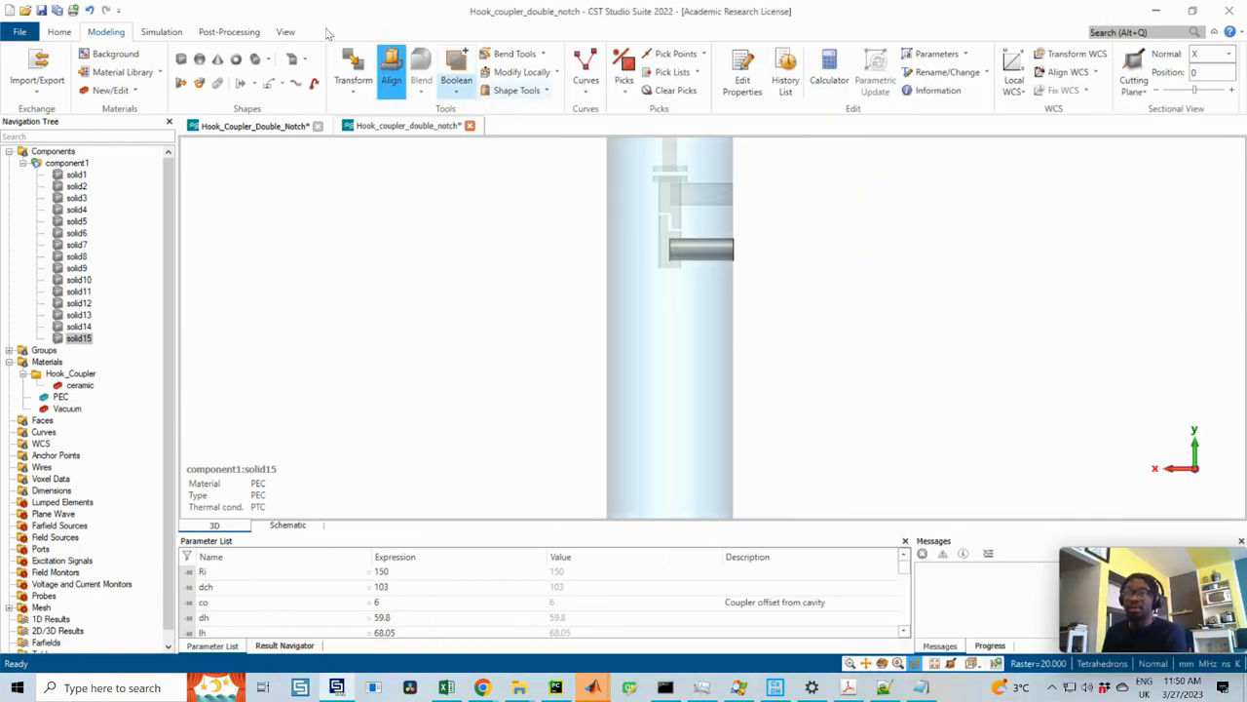
pyautogui.click(285, 32)
pyautogui.click(365, 80)
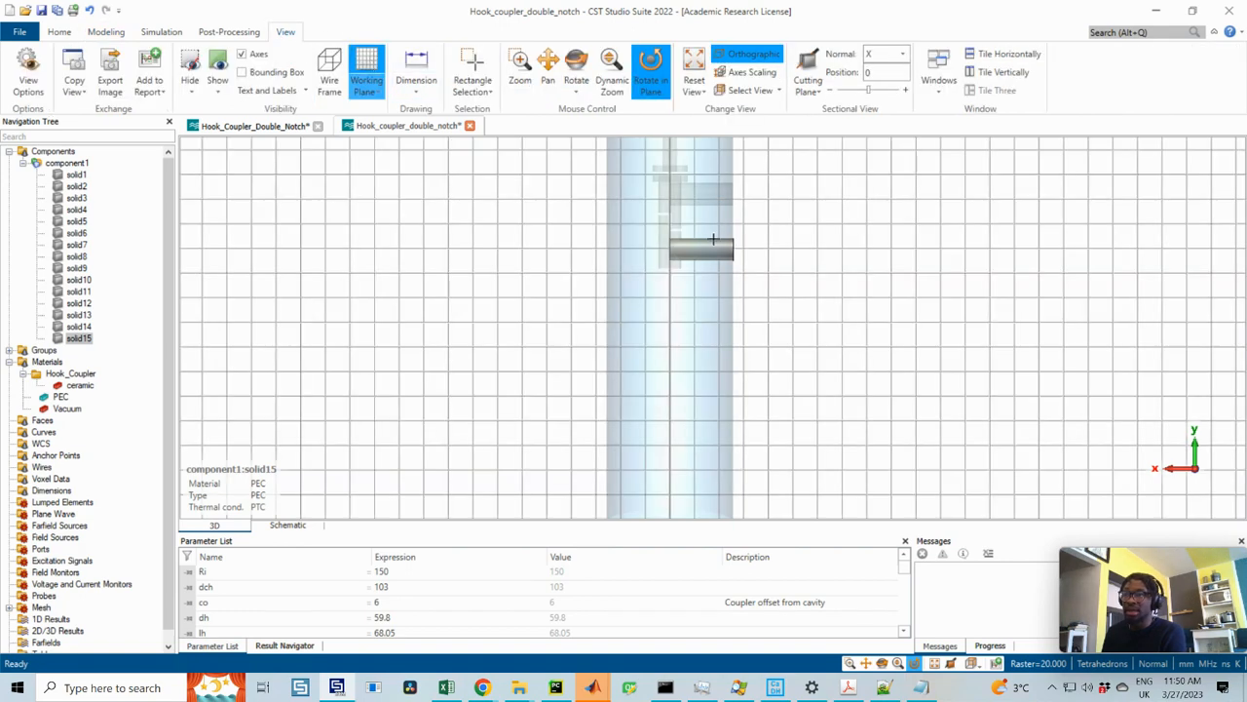
pyautogui.scroll(-2, 684, 239)
pyautogui.scroll(4, 684, 239)
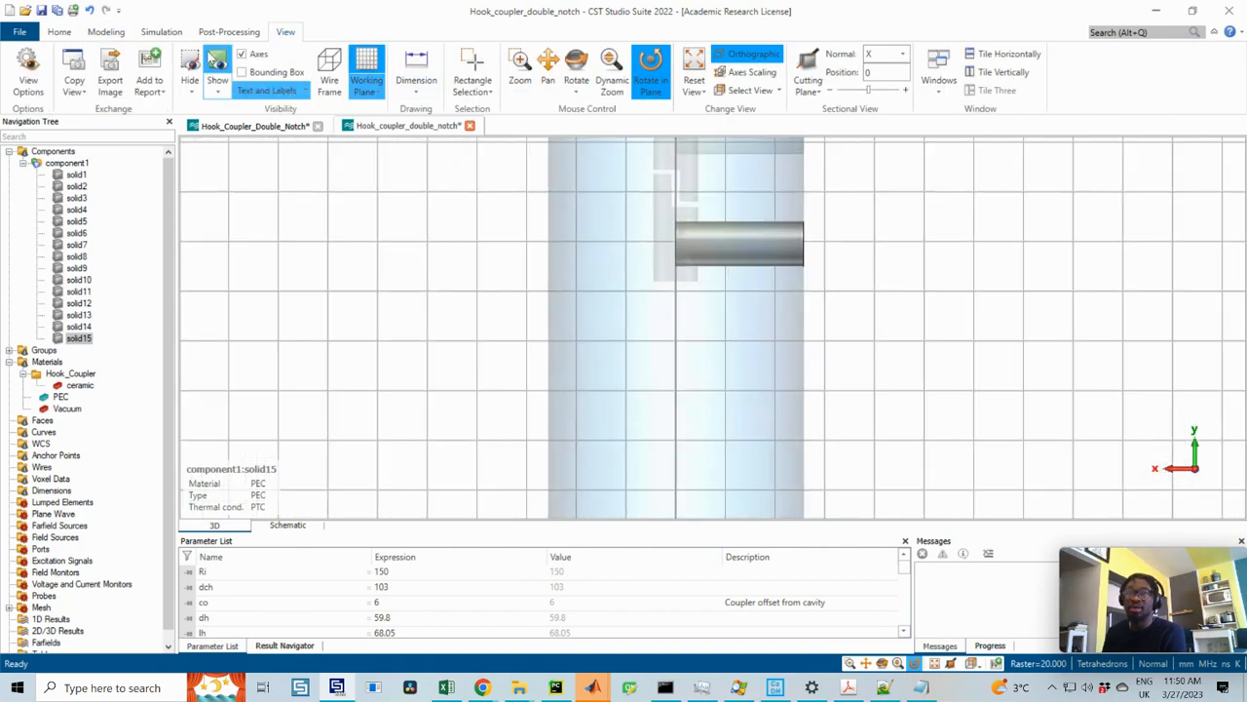
# - Sketch a four-point 2D spline below the lower vertical cylinder, through about (0, 344), (0, 324), (-25, 317) and (-25, 295)
pyautogui.click(107, 32)
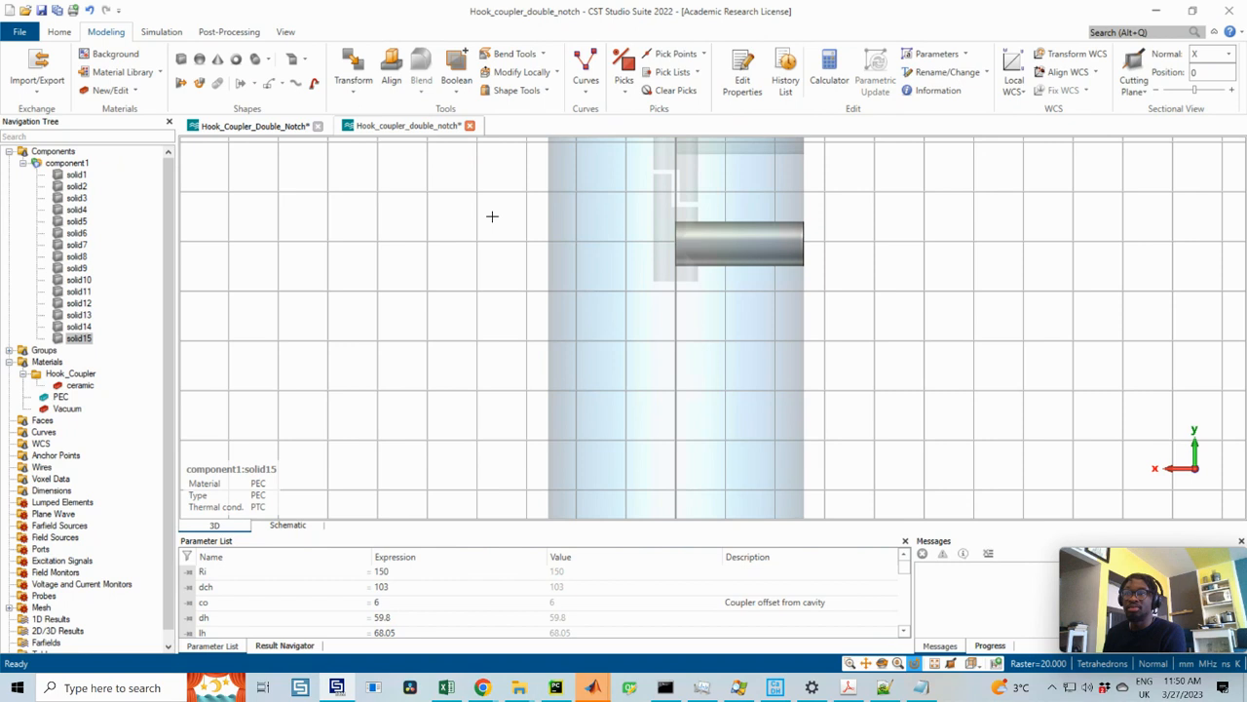
pyautogui.click(586, 92)
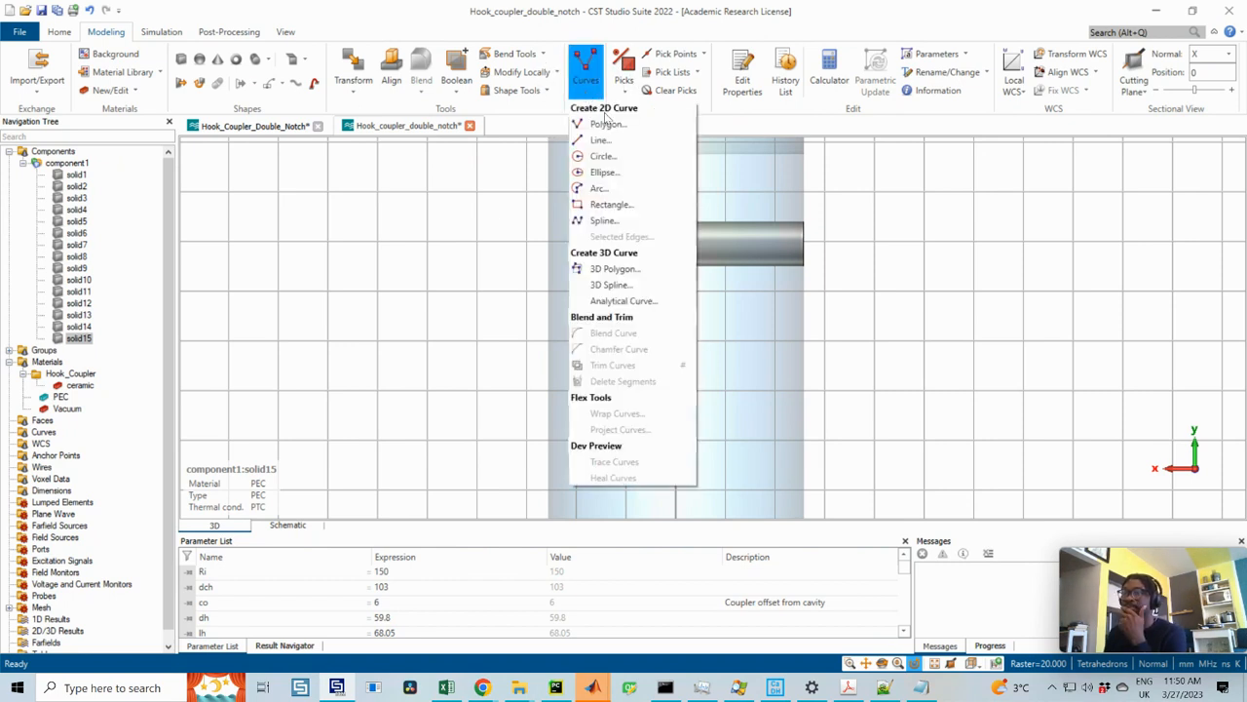
pyautogui.click(604, 220)
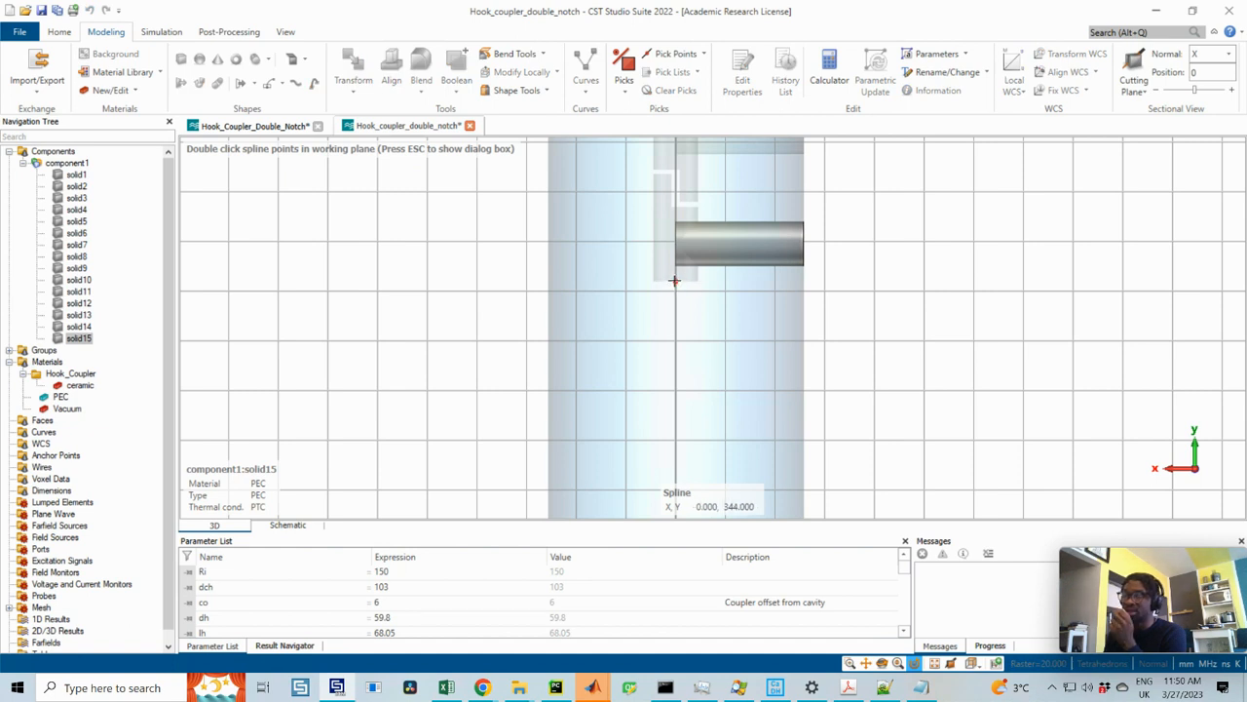
pyautogui.doubleClick(674, 280)
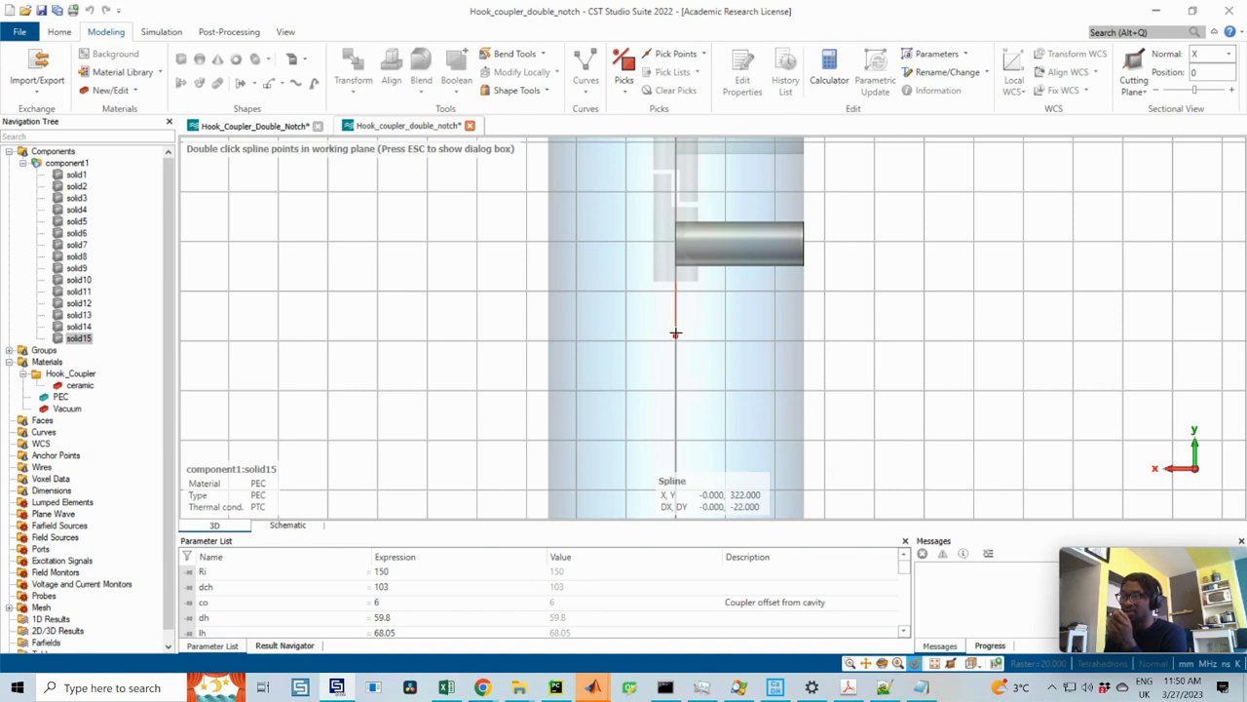
pyautogui.doubleClick(675, 334)
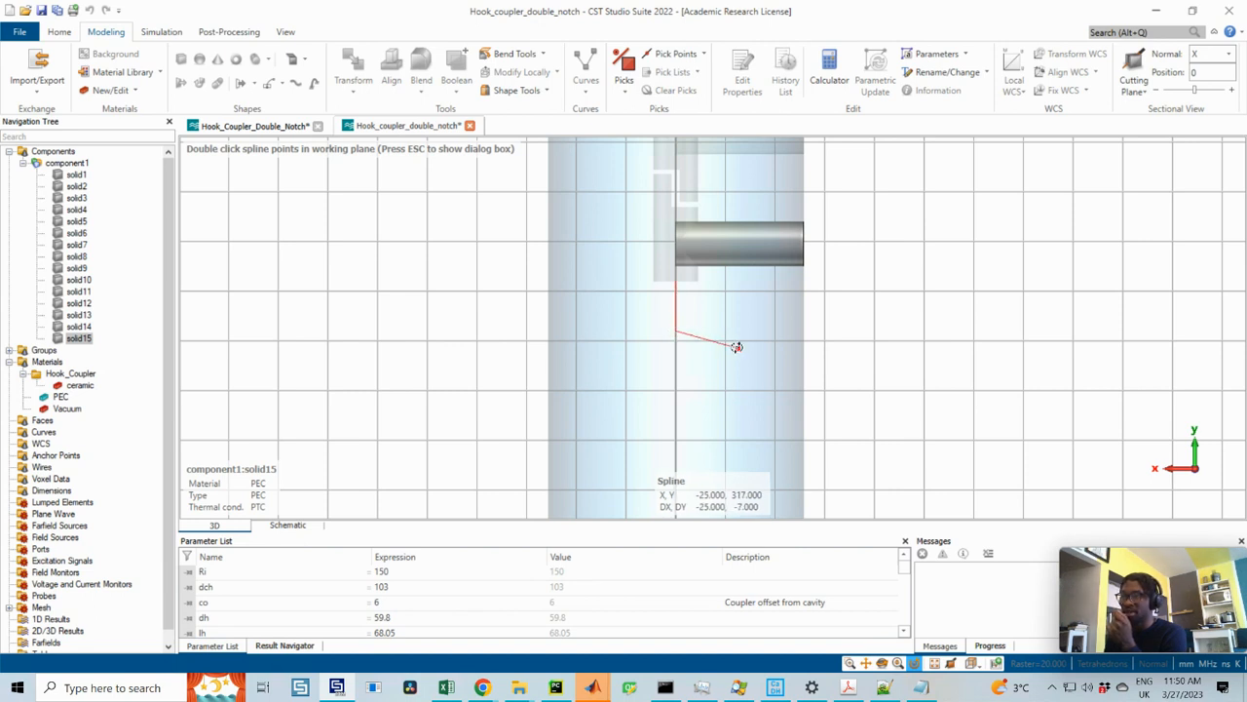
pyautogui.doubleClick(737, 347)
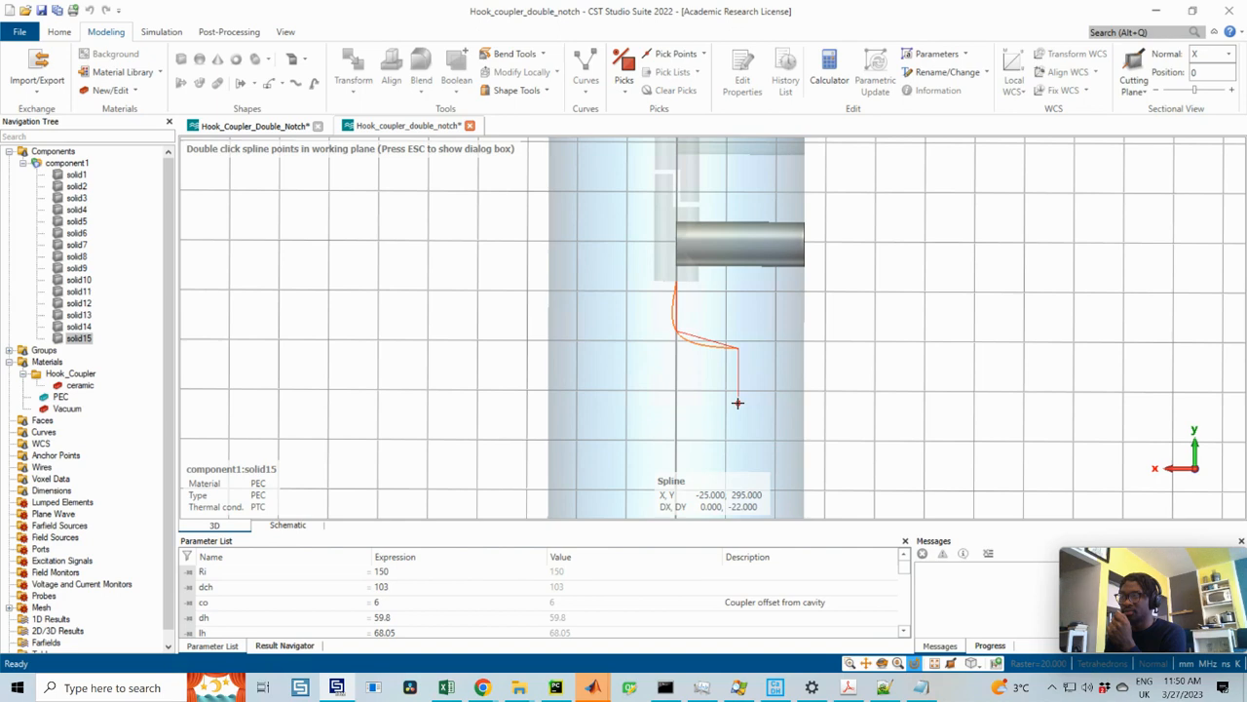
pyautogui.doubleClick(737, 403)
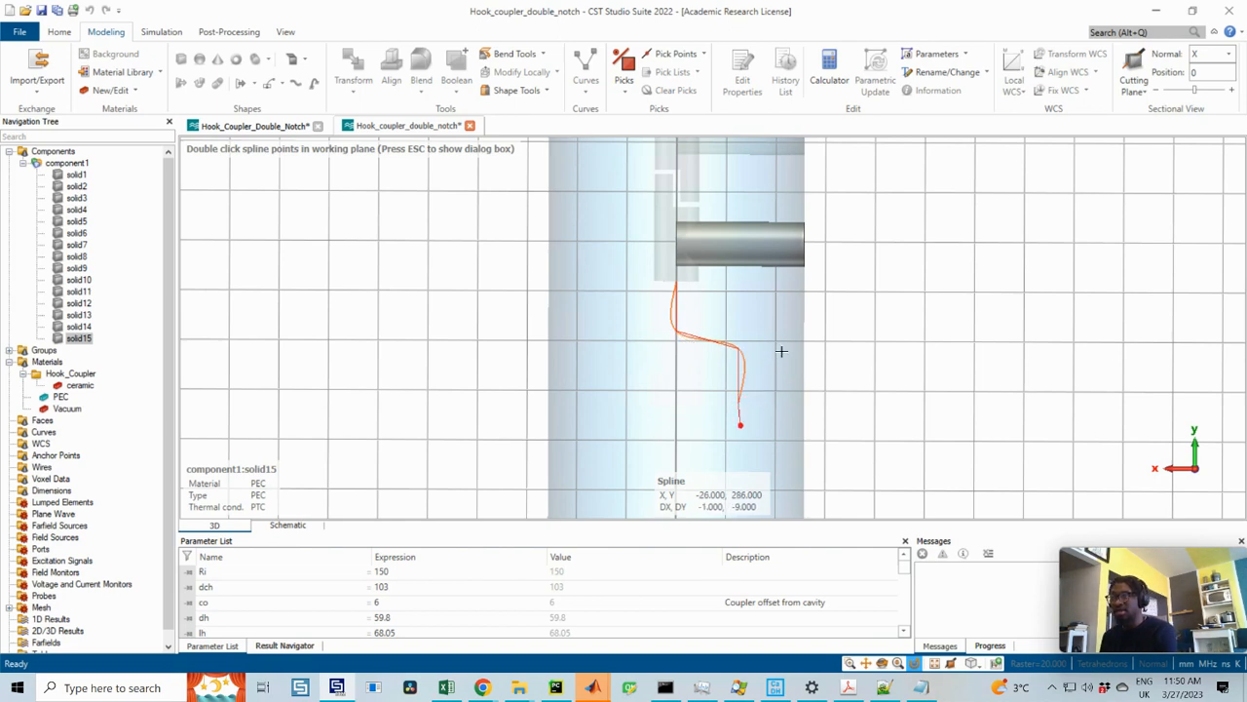
pyautogui.press('Escape')
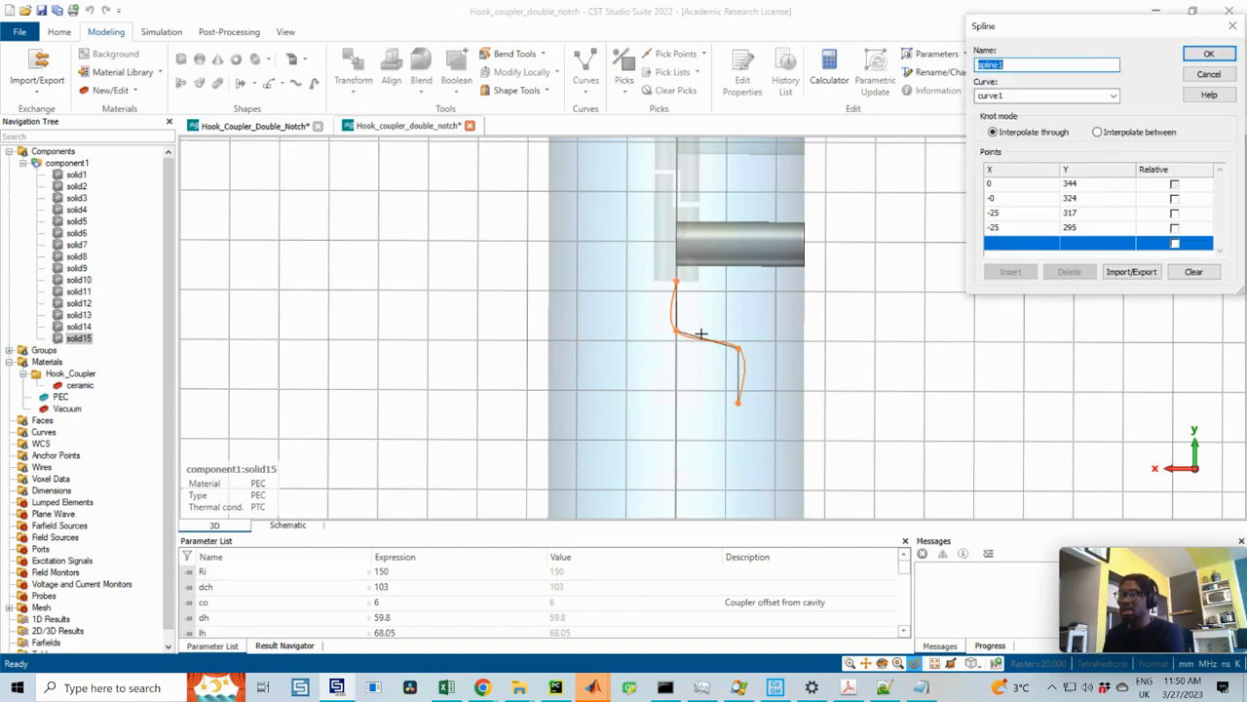
# - Set the spline's knot mode to Interpolate between, with the dialog placed nearer the curve
pyautogui.scroll(-1, 739, 317)
pyautogui.moveTo(781, 330); pyautogui.dragTo(682, 319, button='middle')
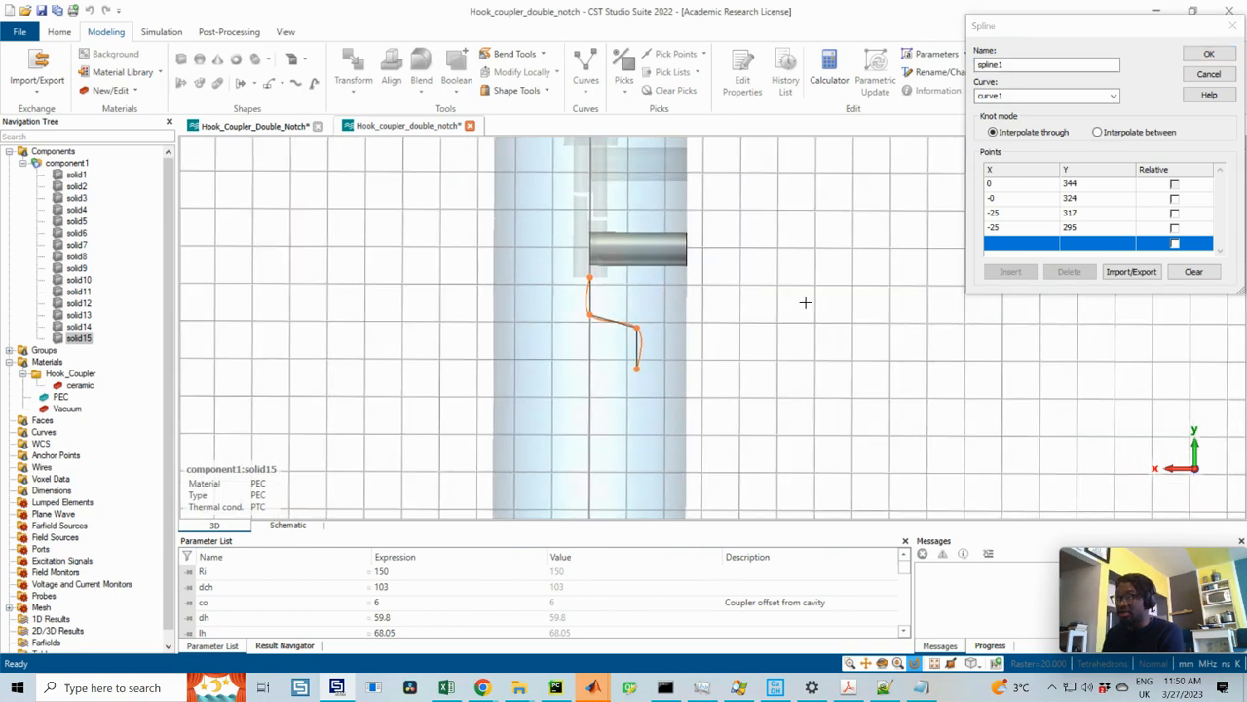
pyautogui.moveTo(1036, 28); pyautogui.dragTo(891, 52)
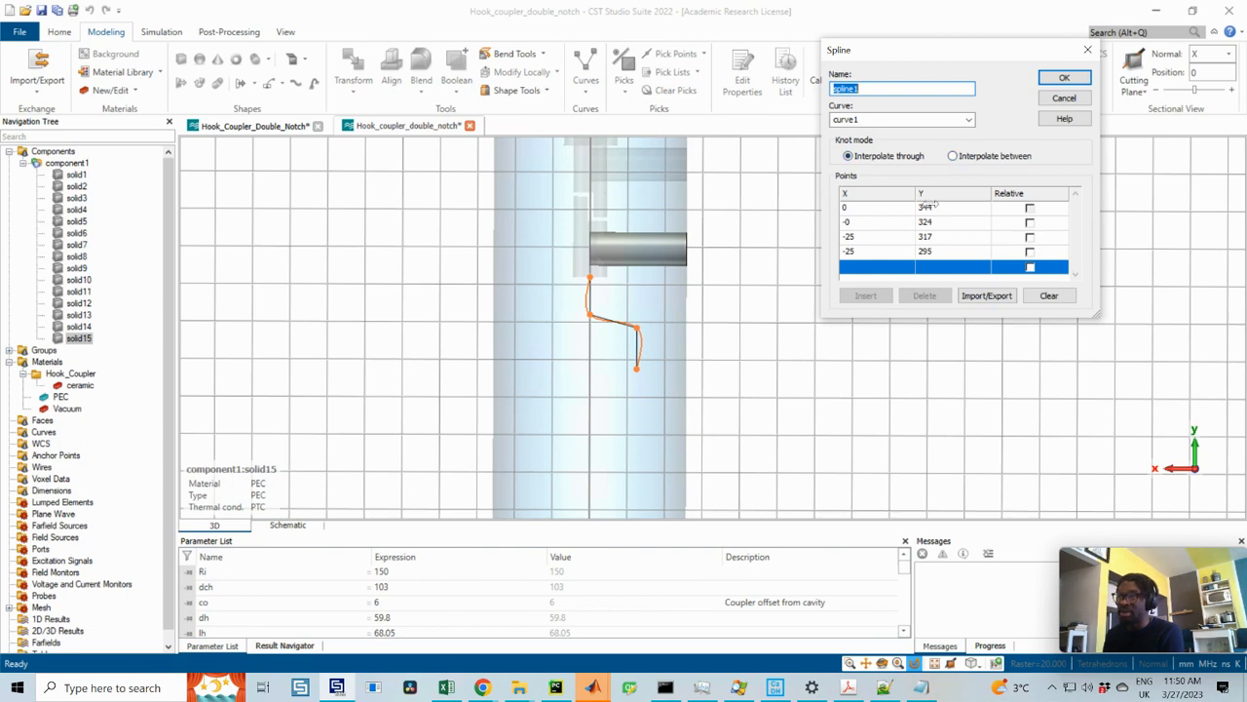
pyautogui.click(953, 157)
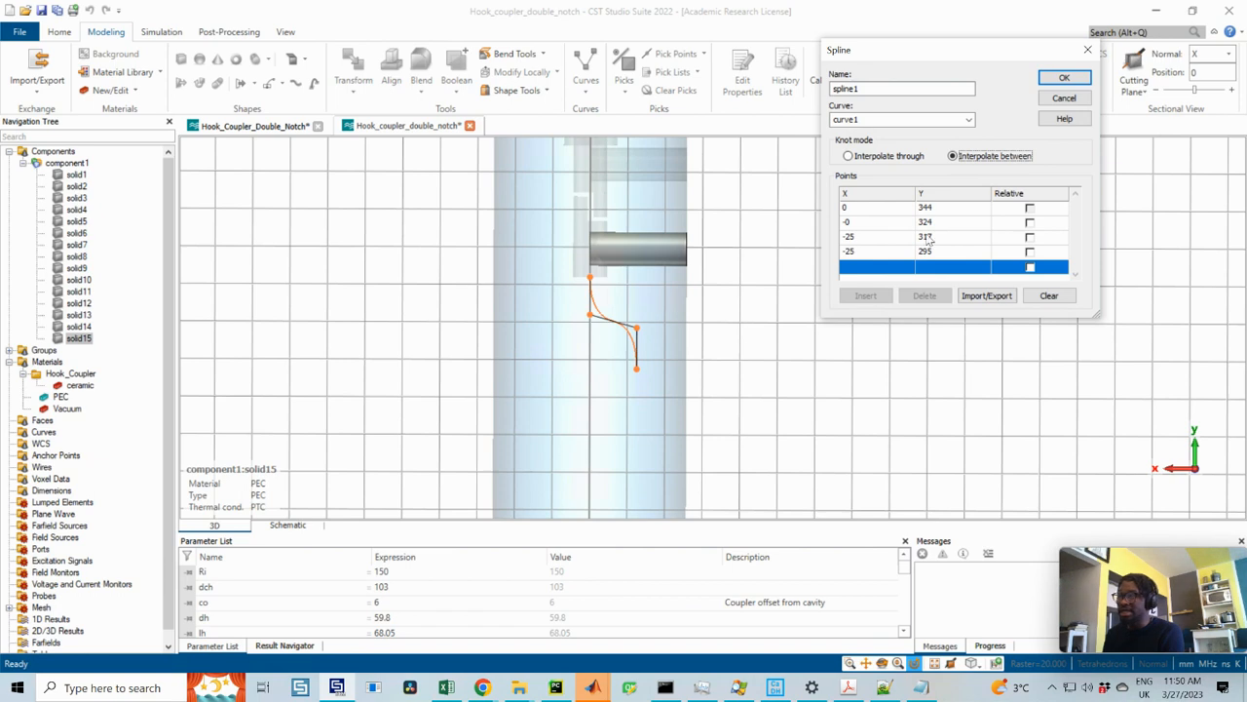
# - Replace the first spline point's Y with the copied parametric expression, shortened to Ri+dh/2-p+l1+l2
pyautogui.click(949, 211)
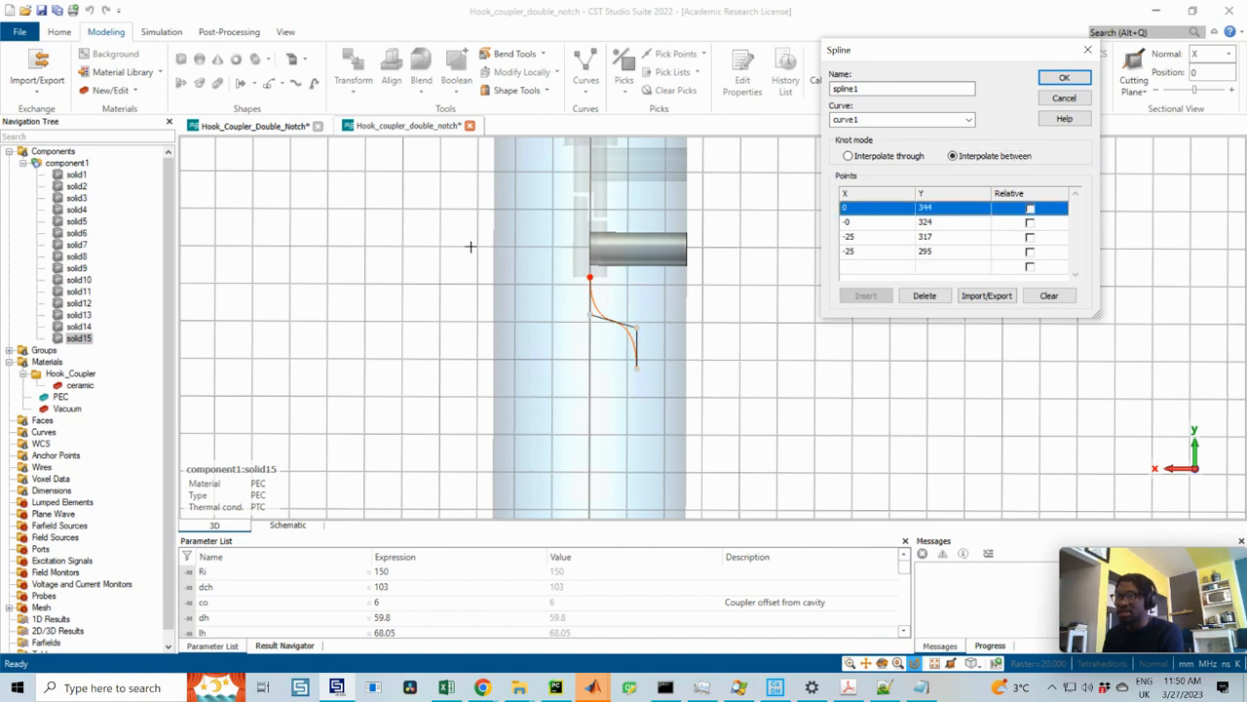
pyautogui.click(941, 214)
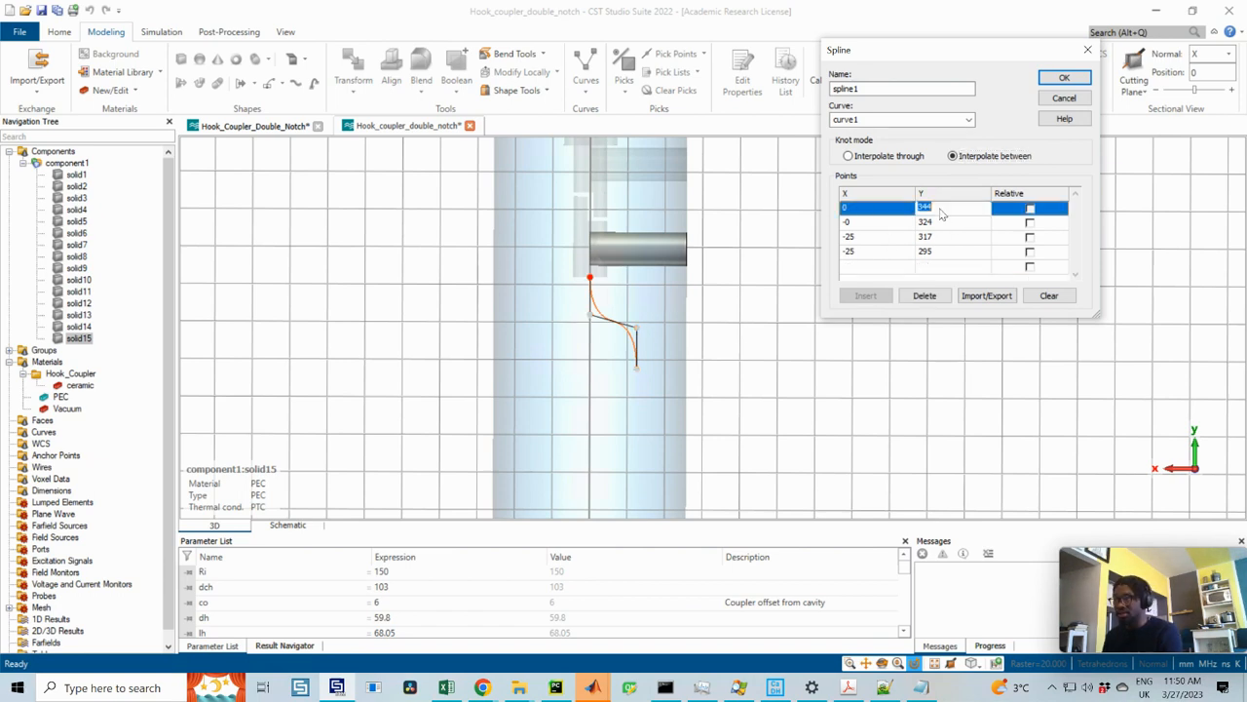
pyautogui.hotkey('ctrl', 'v')
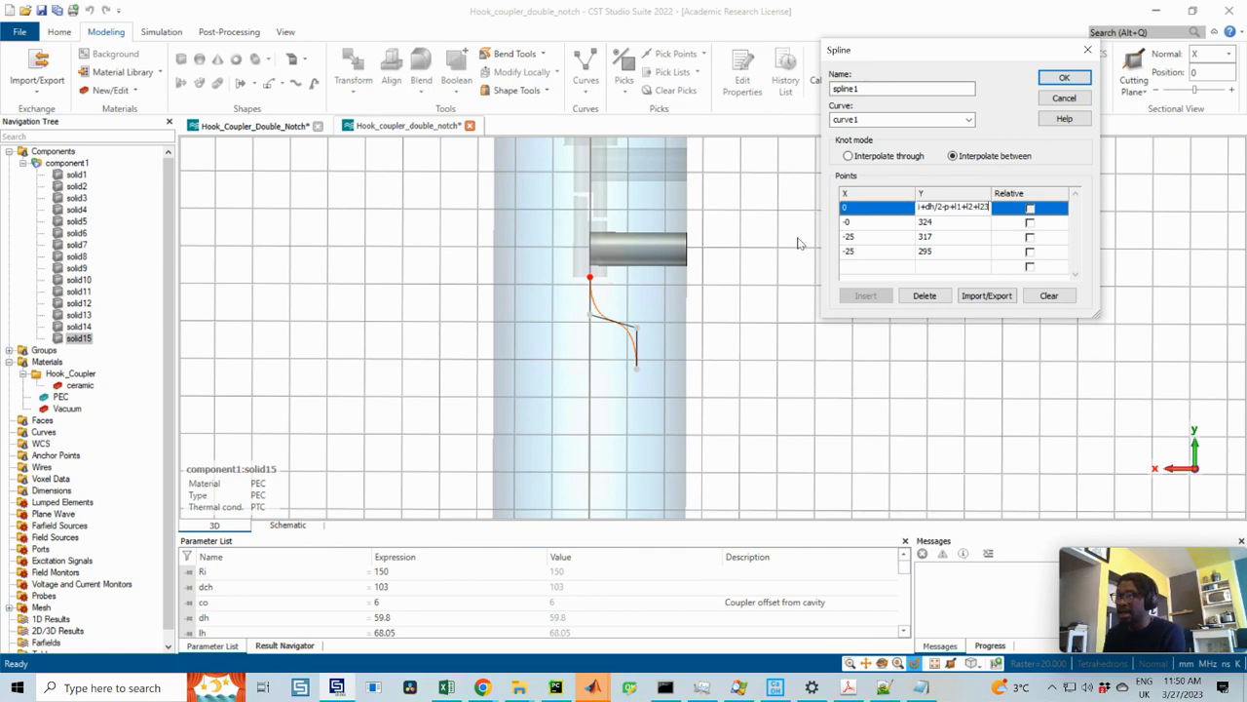
pyautogui.click(862, 227)
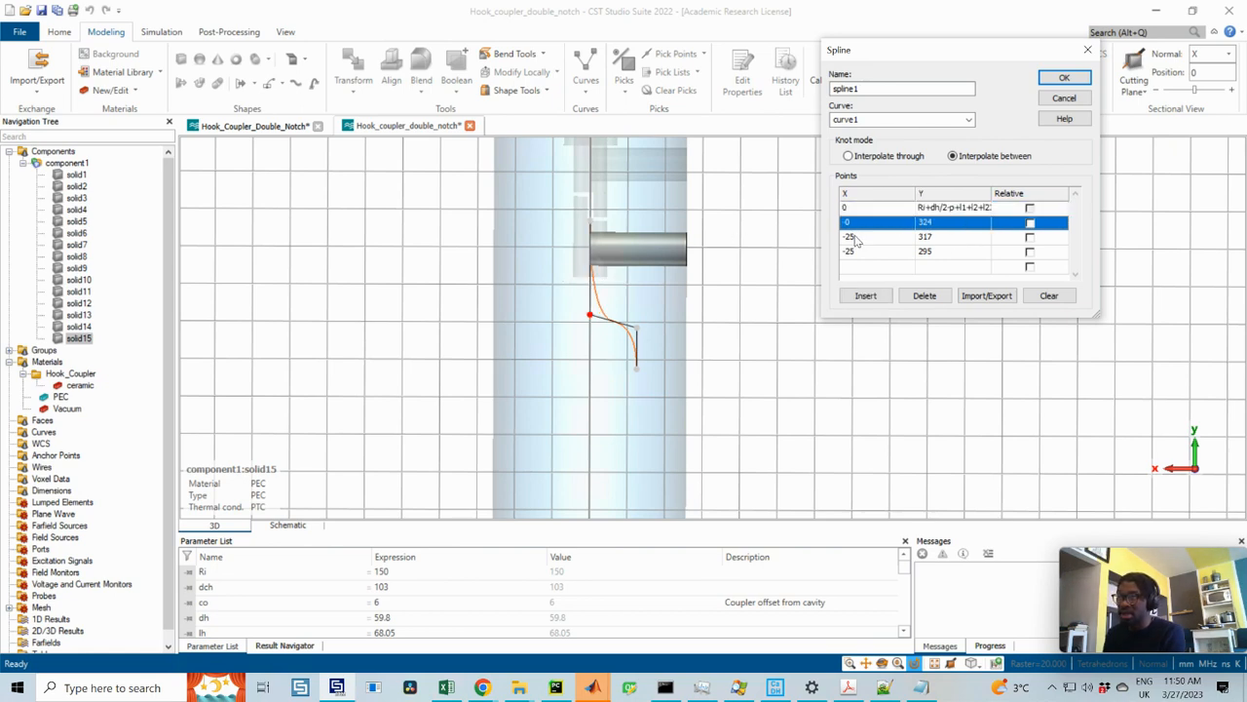
pyautogui.click(857, 239)
pyautogui.click(887, 256)
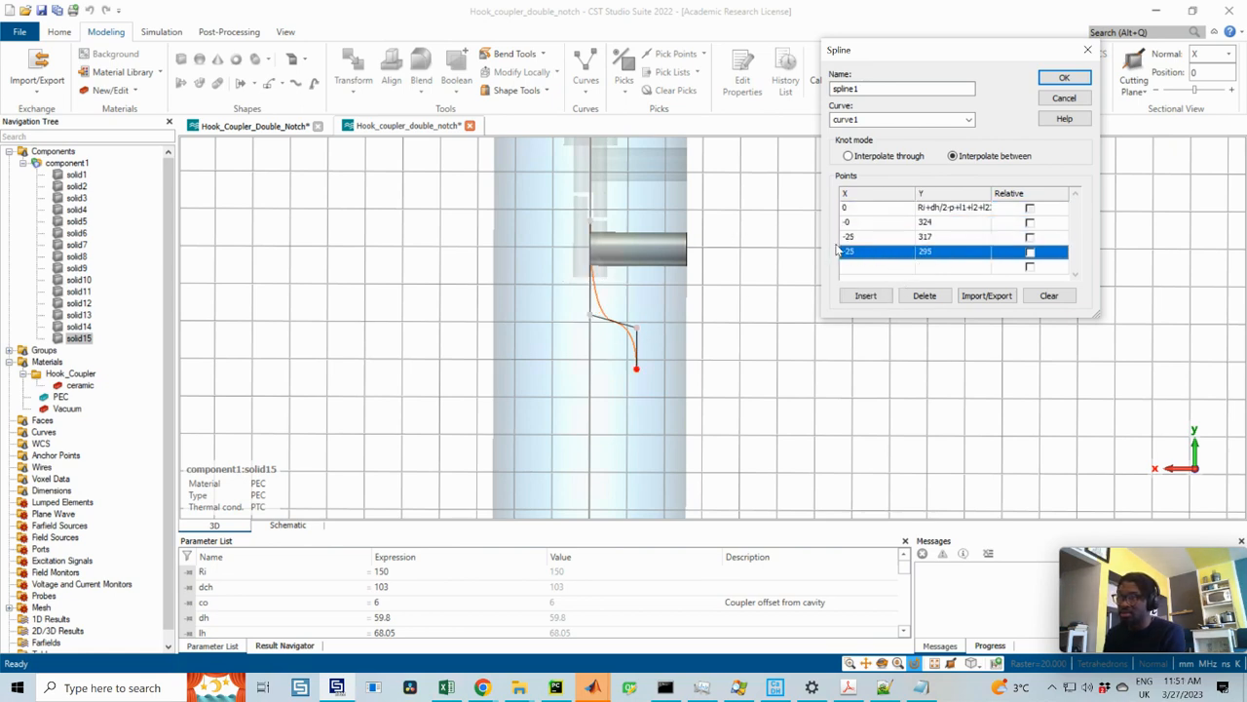
pyautogui.click(870, 211)
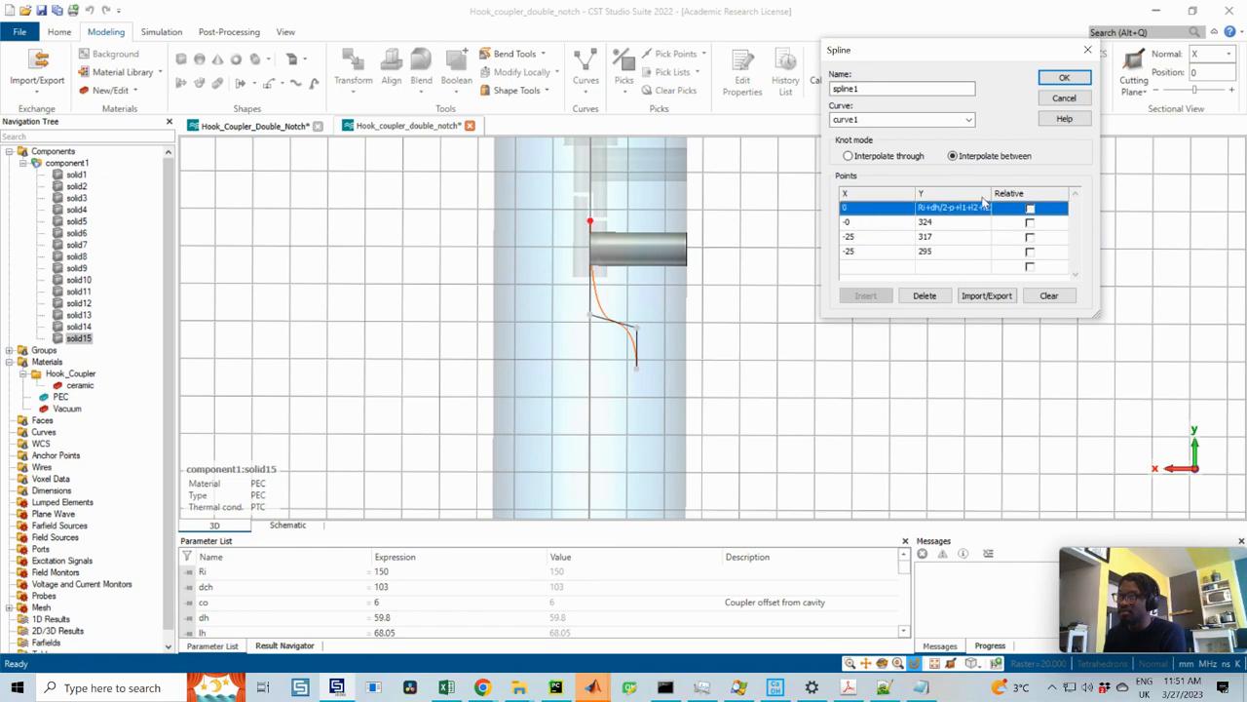
pyautogui.click(972, 210)
pyautogui.hotkey('ctrl', 'c')
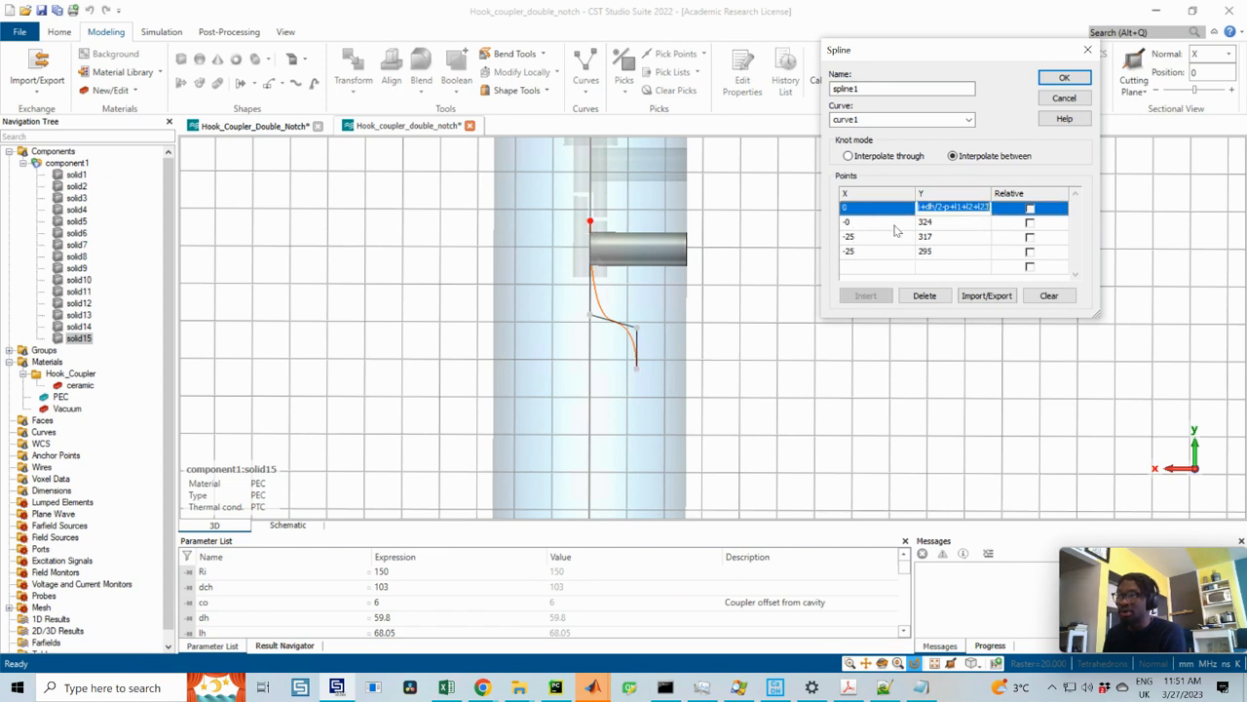
pyautogui.moveTo(973, 207); pyautogui.dragTo(1002, 209)
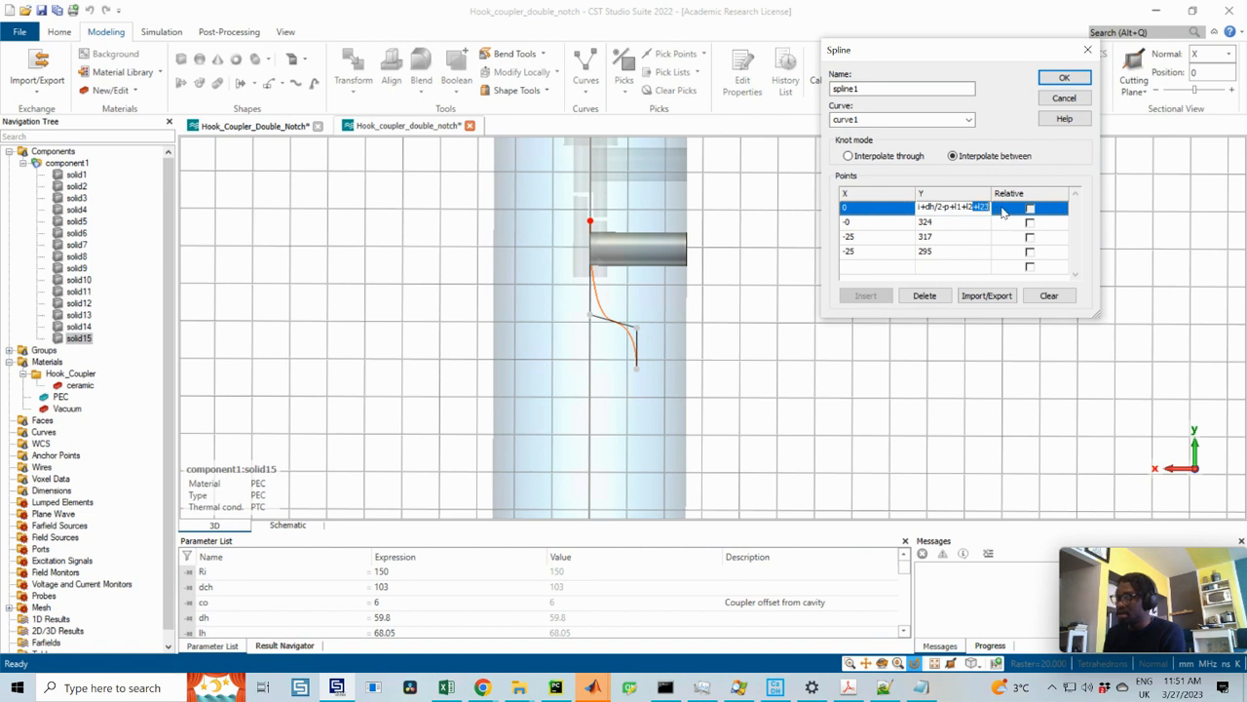
pyautogui.press('BackSpace')
pyautogui.click(882, 224)
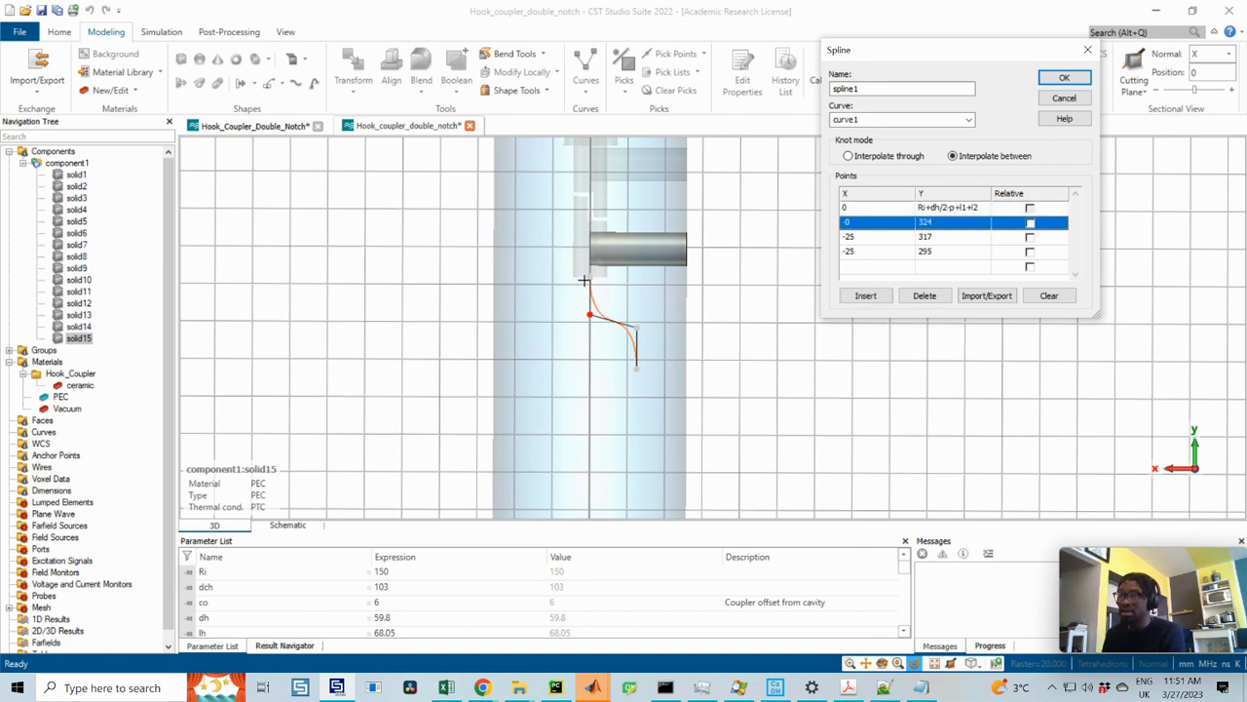
# - Set the second spline point's X coordinate to 0
pyautogui.click(861, 208)
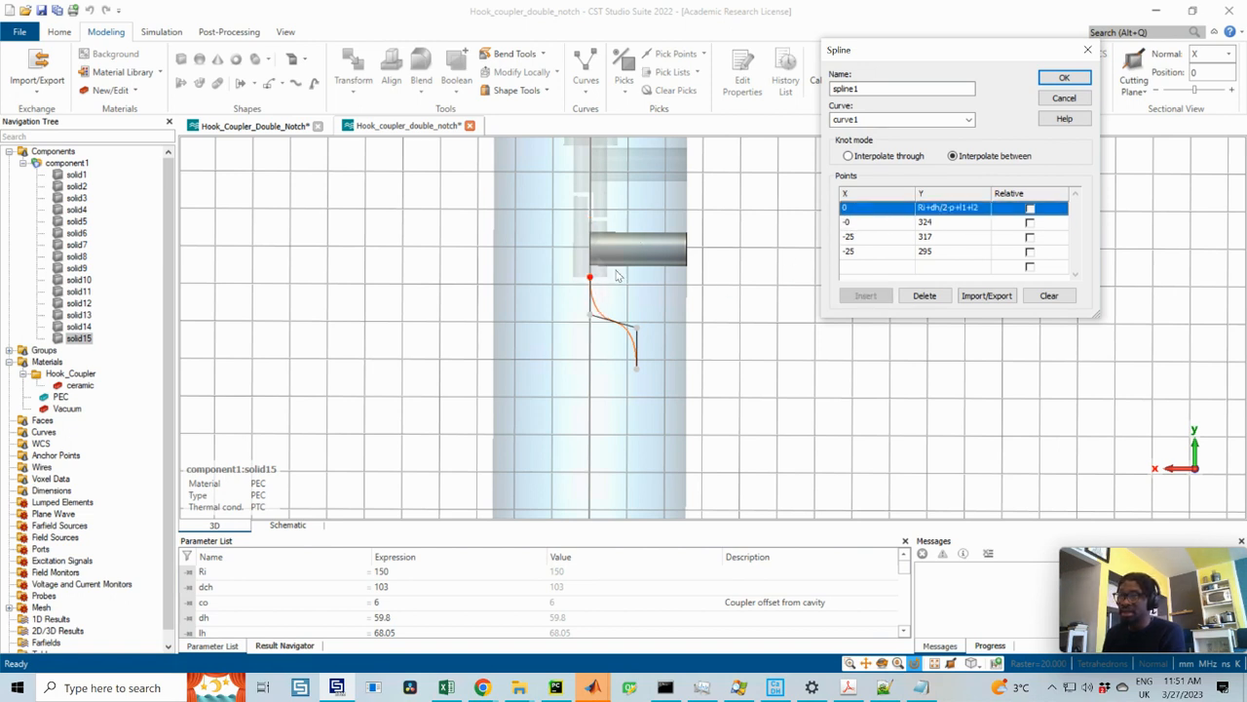
pyautogui.click(873, 226)
pyautogui.click(874, 225)
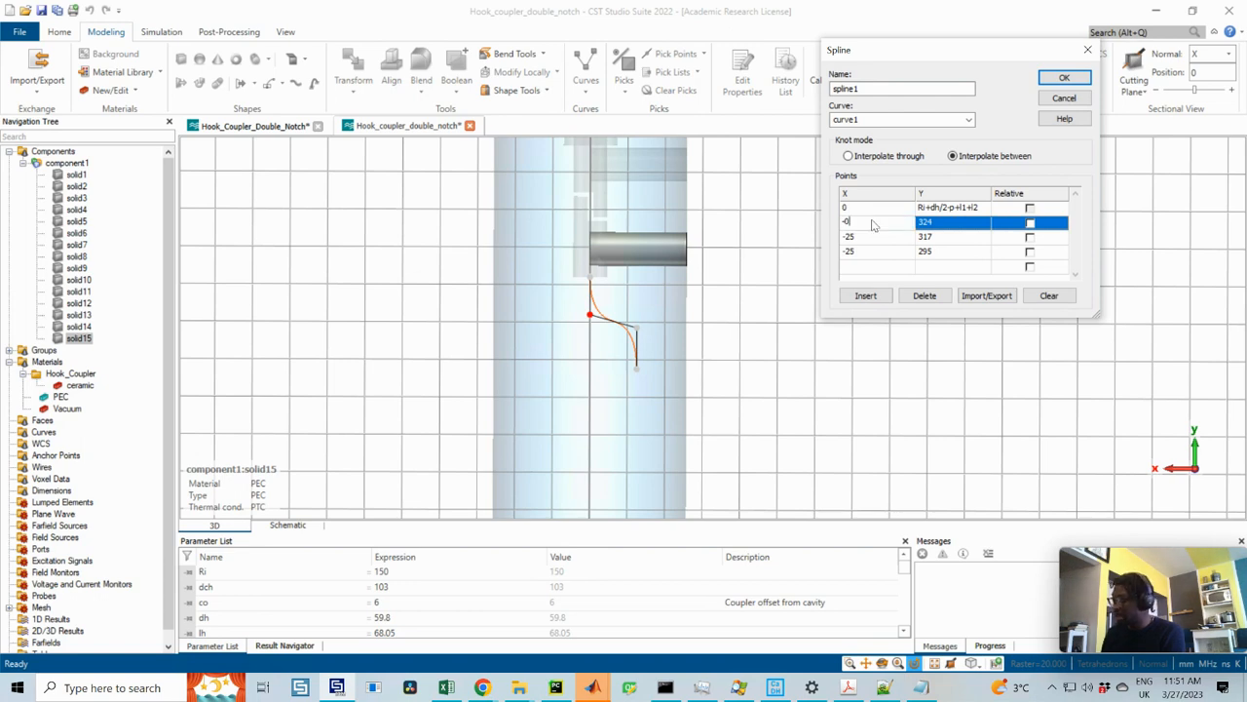
pyautogui.click(937, 214)
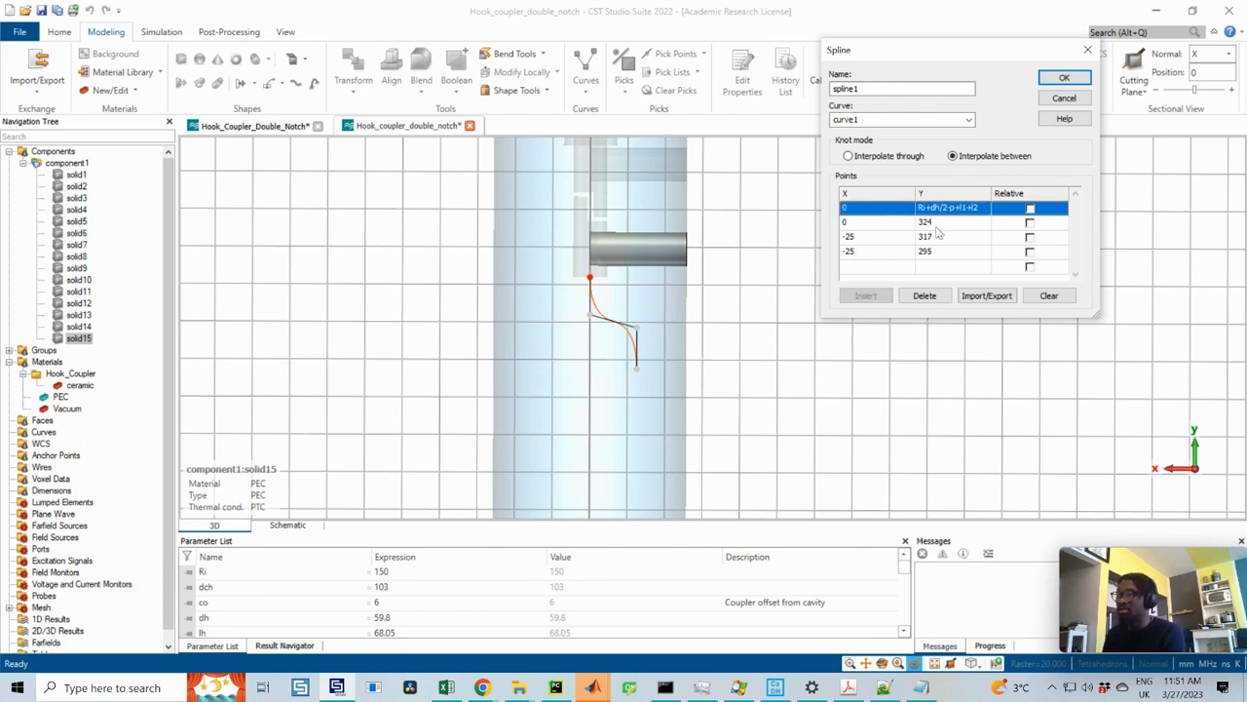
# - Check how the l2 bend section is dimensioned in the PDF drawing
pyautogui.click(937, 227)
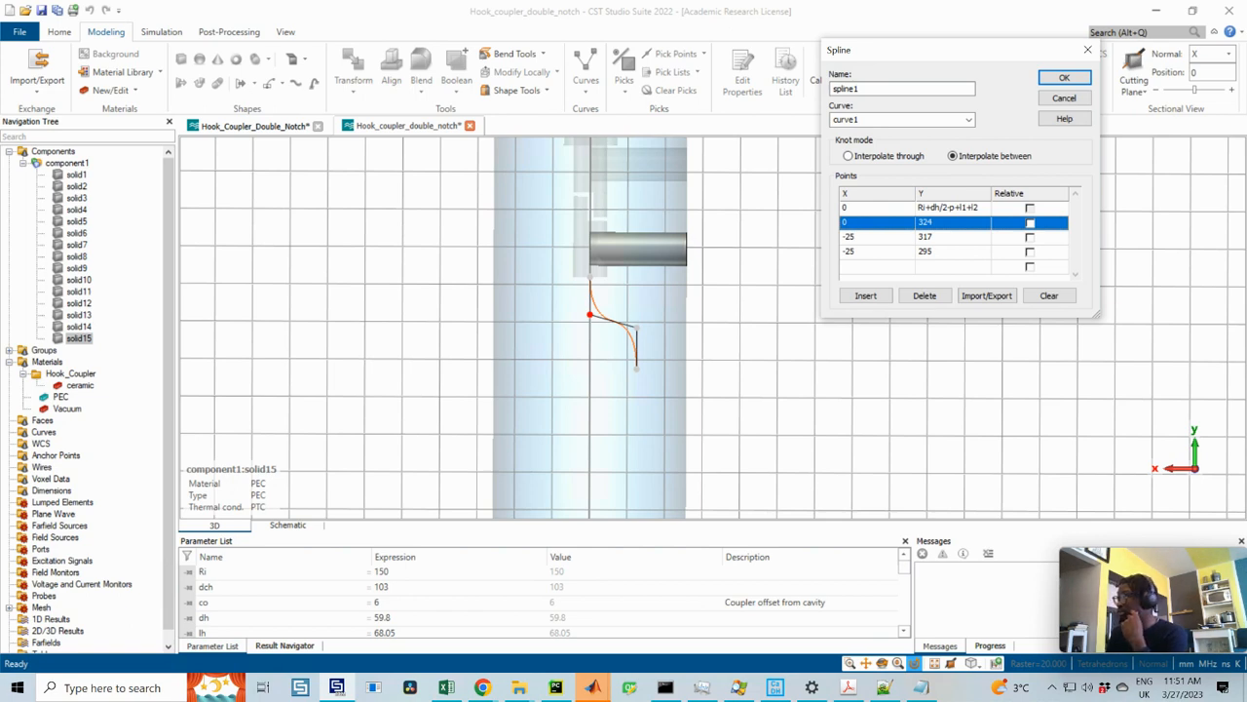
pyautogui.moveTo(1246, 68); pyautogui.dragTo(698, 65)
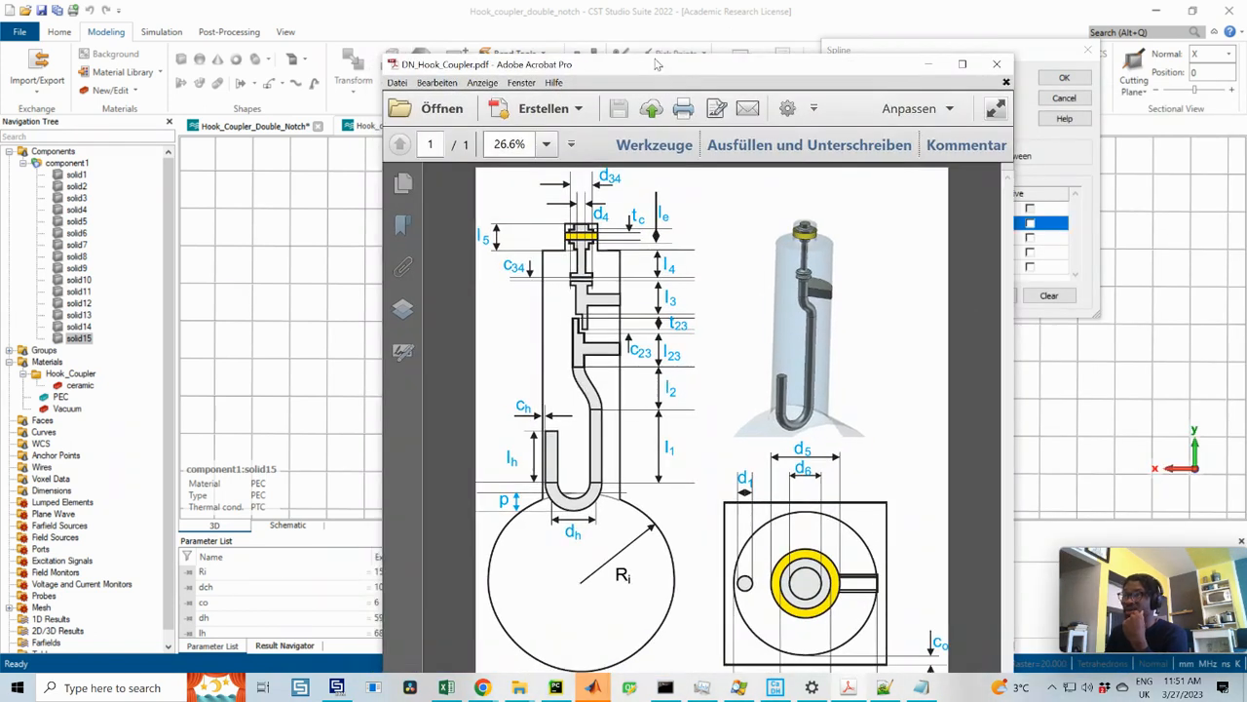
pyautogui.moveTo(655, 68); pyautogui.dragTo(1246, 49)
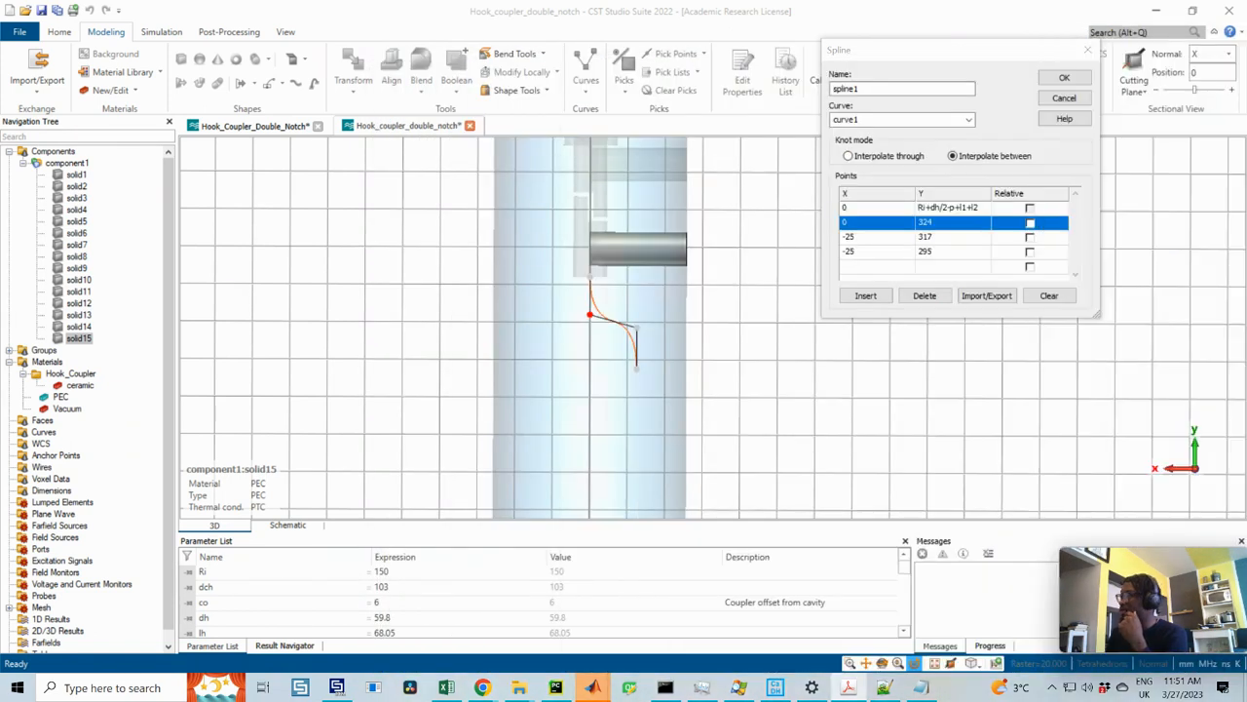
# - Replace the second spline point's Y with the copied expression, modified to Ri+dh/2-p+l1+2*l2/3
pyautogui.click(937, 224)
pyautogui.click(943, 220)
pyautogui.hotkey('ctrl', 'v')
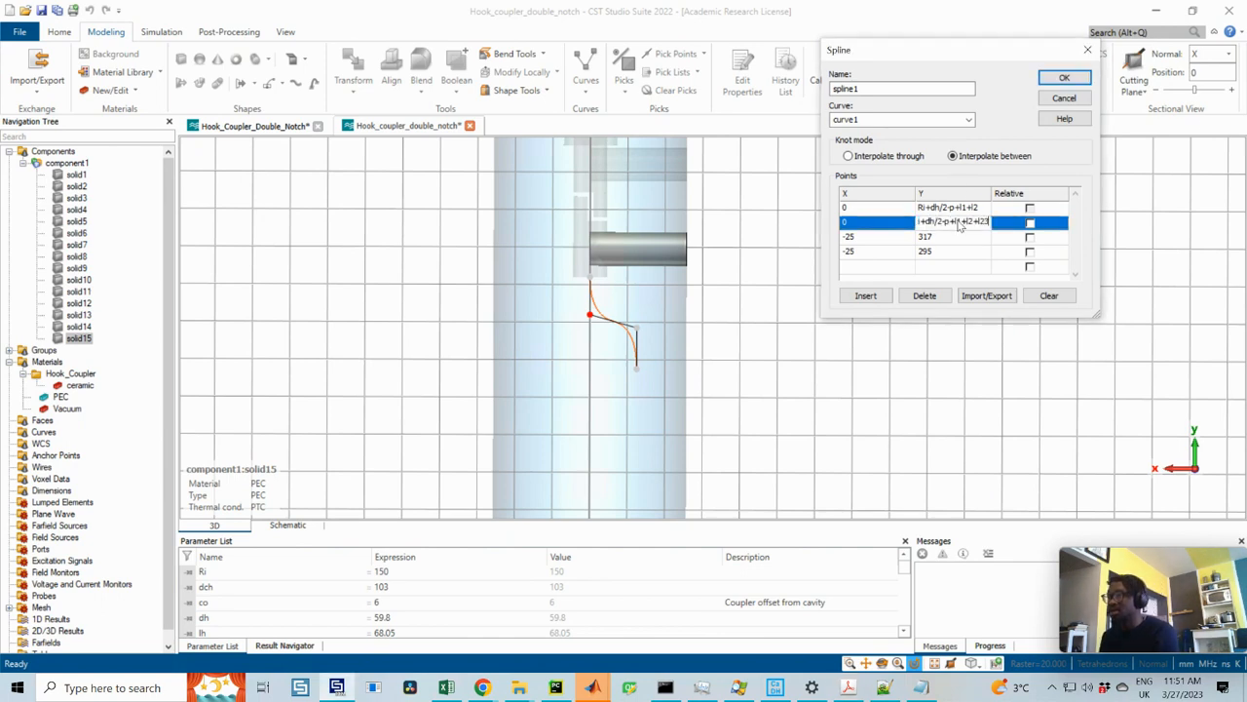
pyautogui.moveTo(975, 226); pyautogui.dragTo(1039, 225)
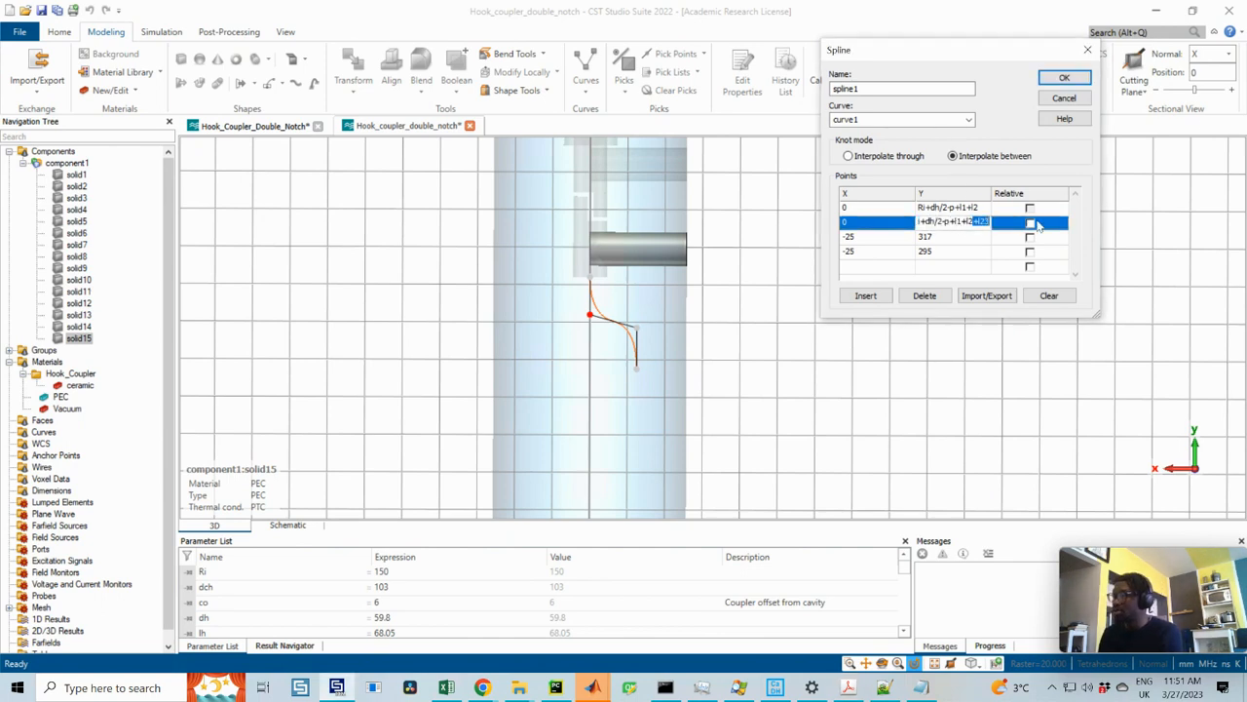
pyautogui.press('BackSpace')
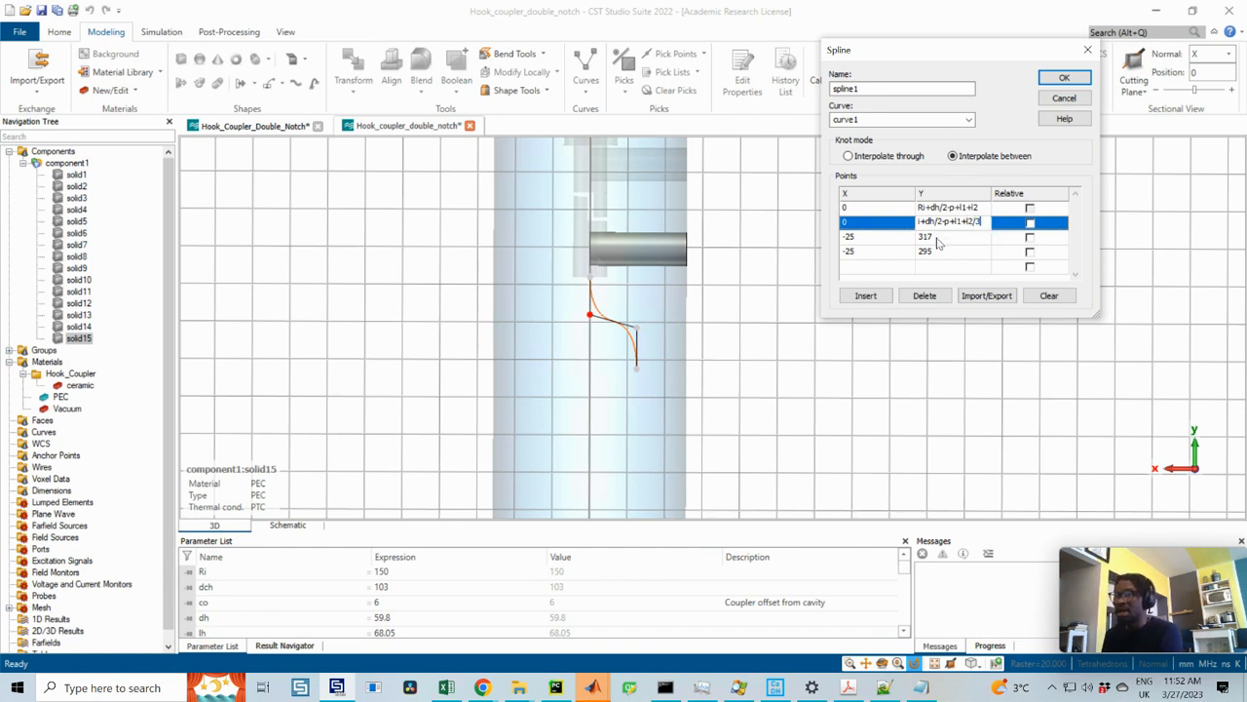
pyautogui.press('Return')
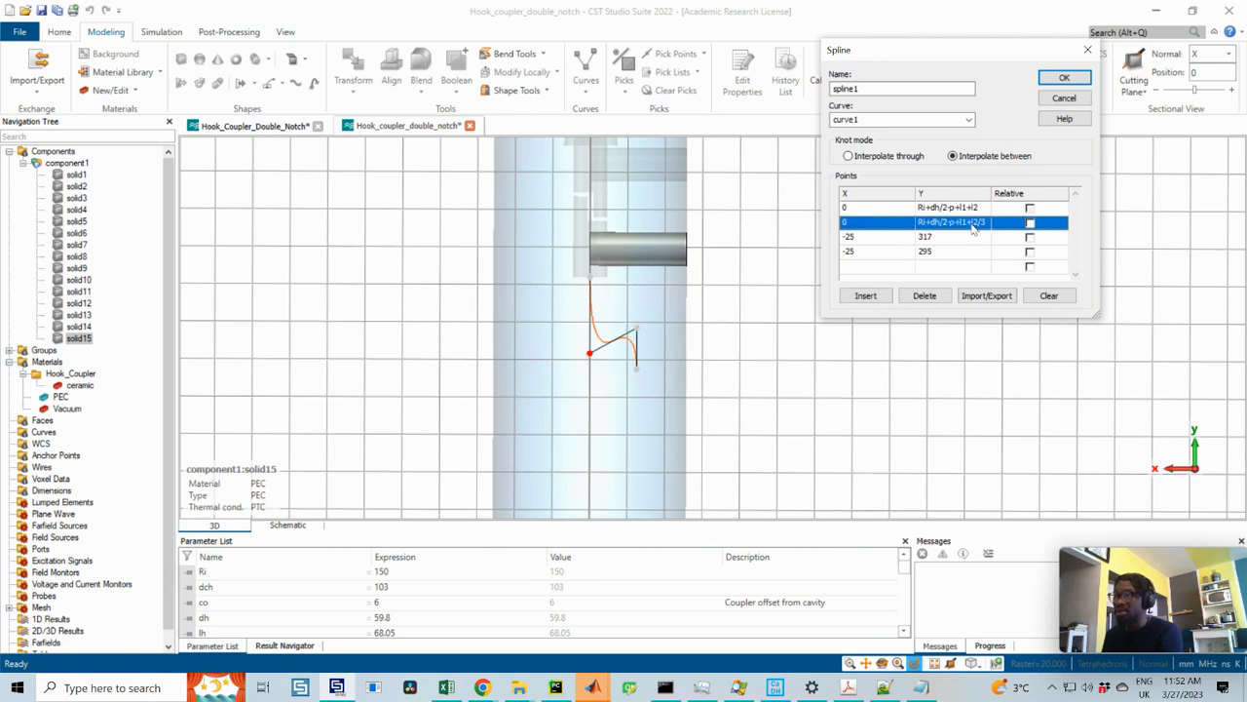
pyautogui.click(972, 227)
pyautogui.click(969, 223)
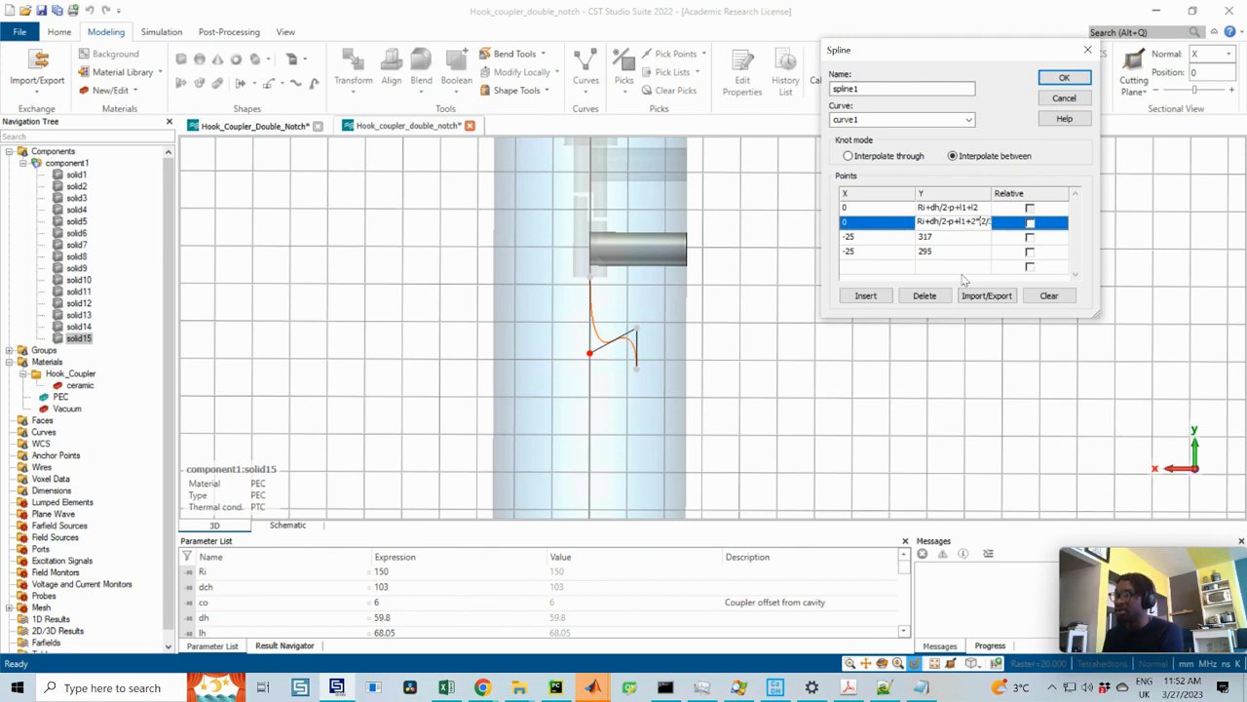
# - Replace the third spline point's Y with the copied expression, modified to Ri+dh/2-p+l1+l2/3
pyautogui.click(948, 238)
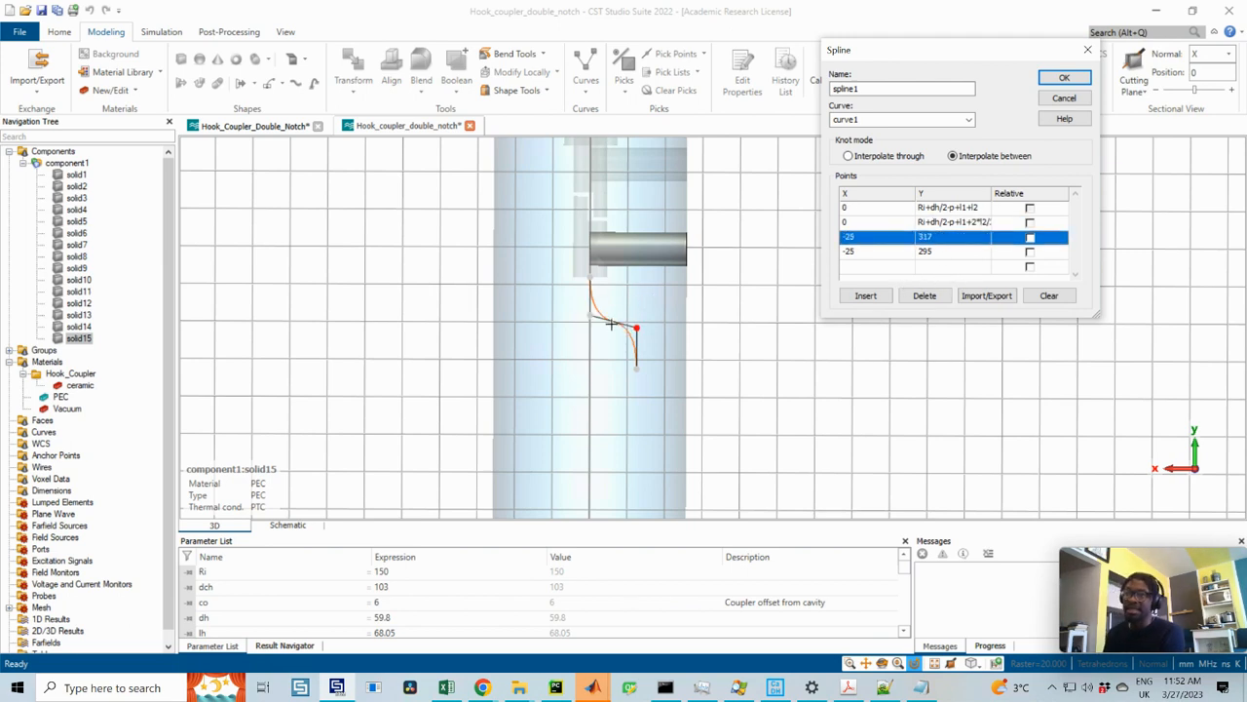
pyautogui.click(941, 239)
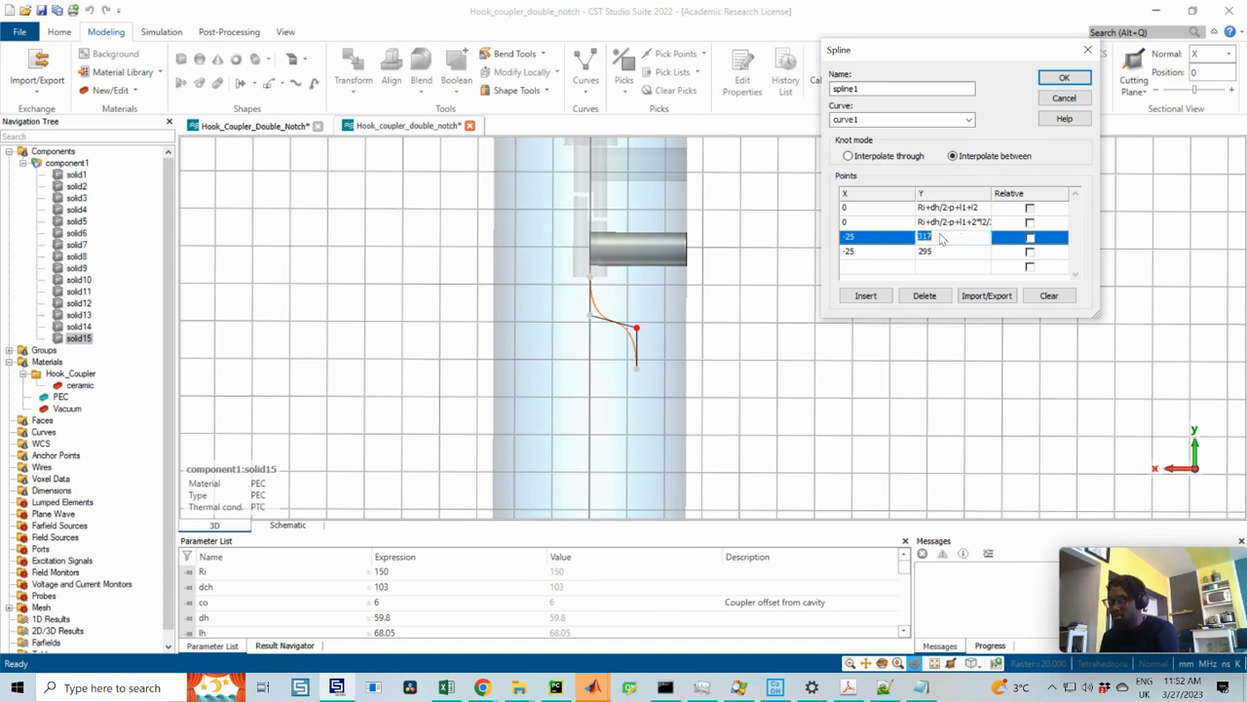
pyautogui.hotkey('ctrl', 'v')
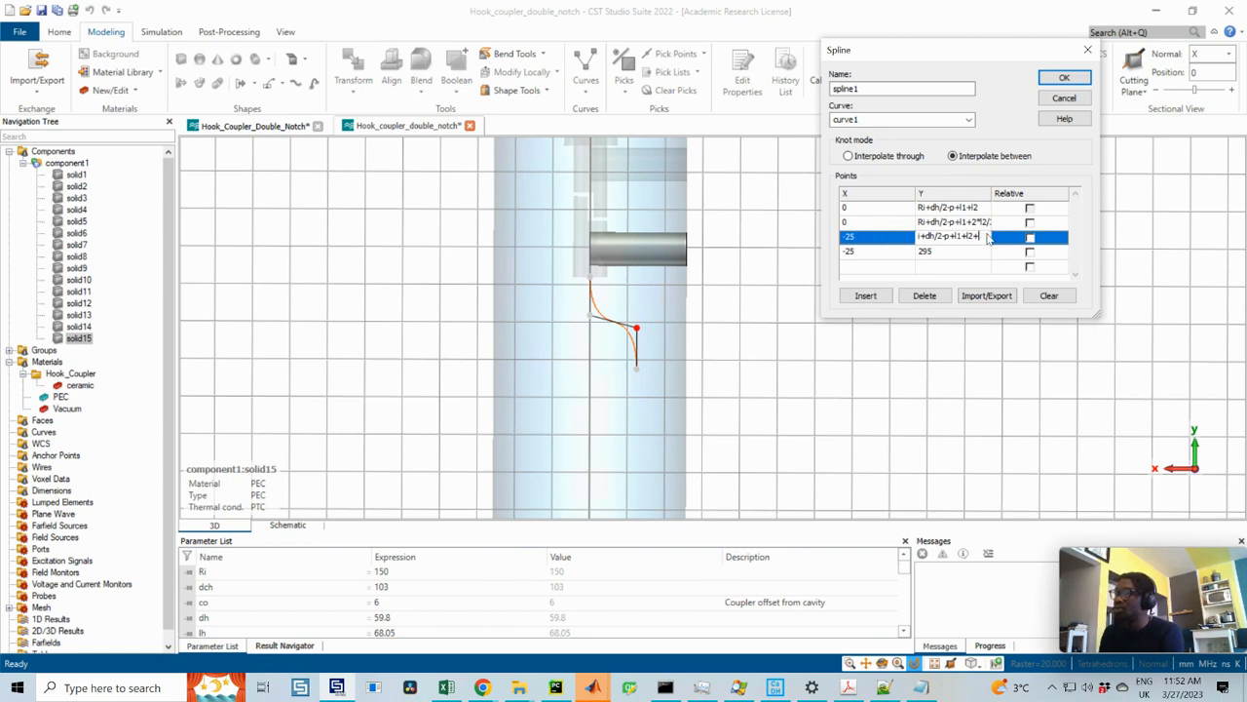
pyautogui.write('3')
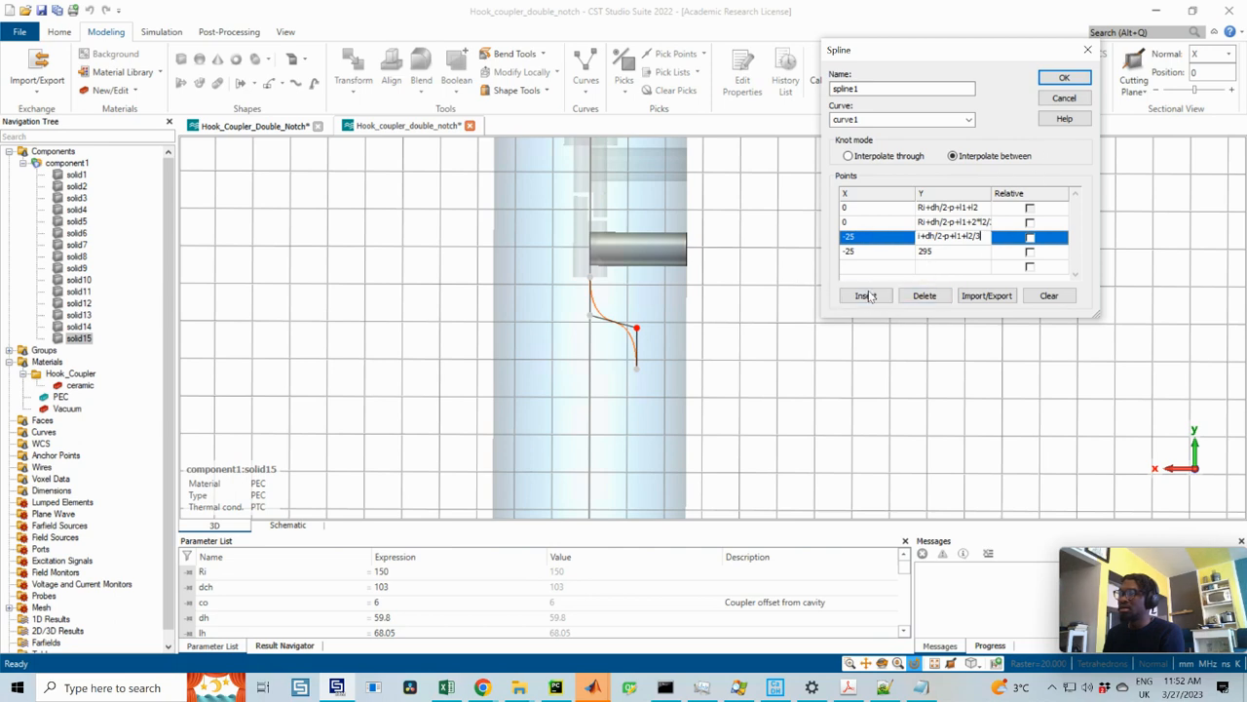
# - Replace the fourth spline point's Y with the copied expression, shortened to Ri+dh/2-p+l1
pyautogui.click(872, 254)
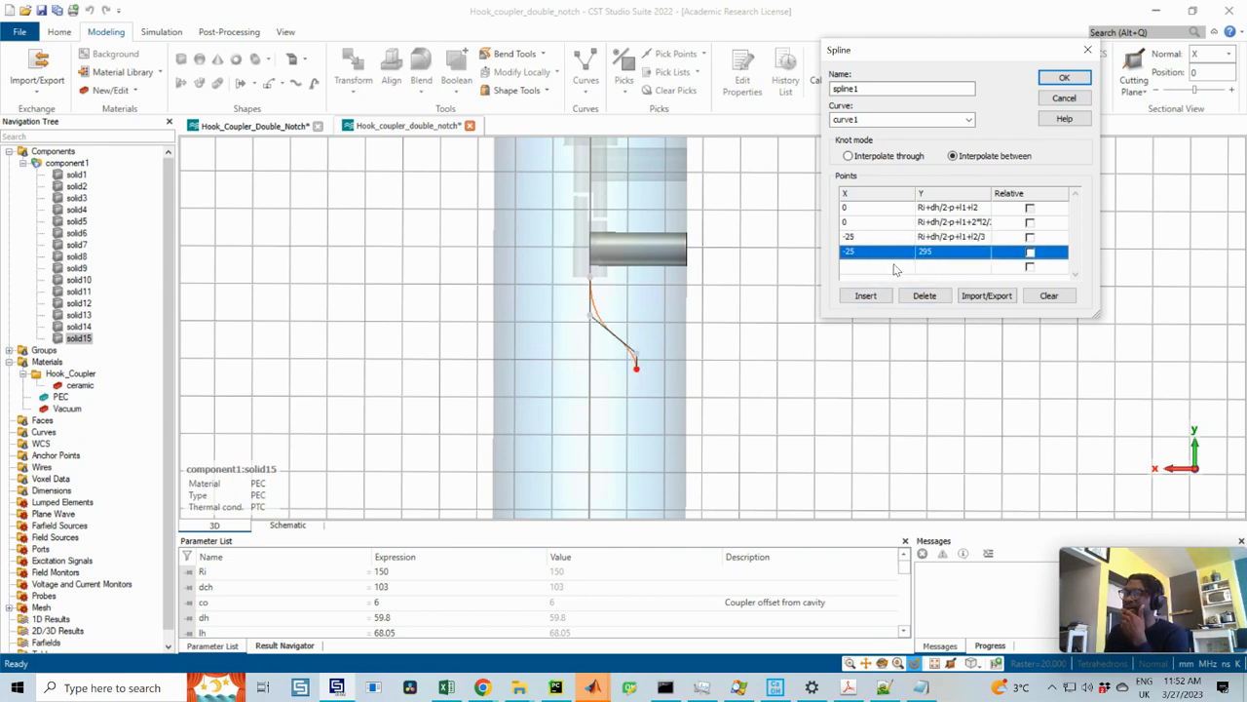
pyautogui.click(945, 255)
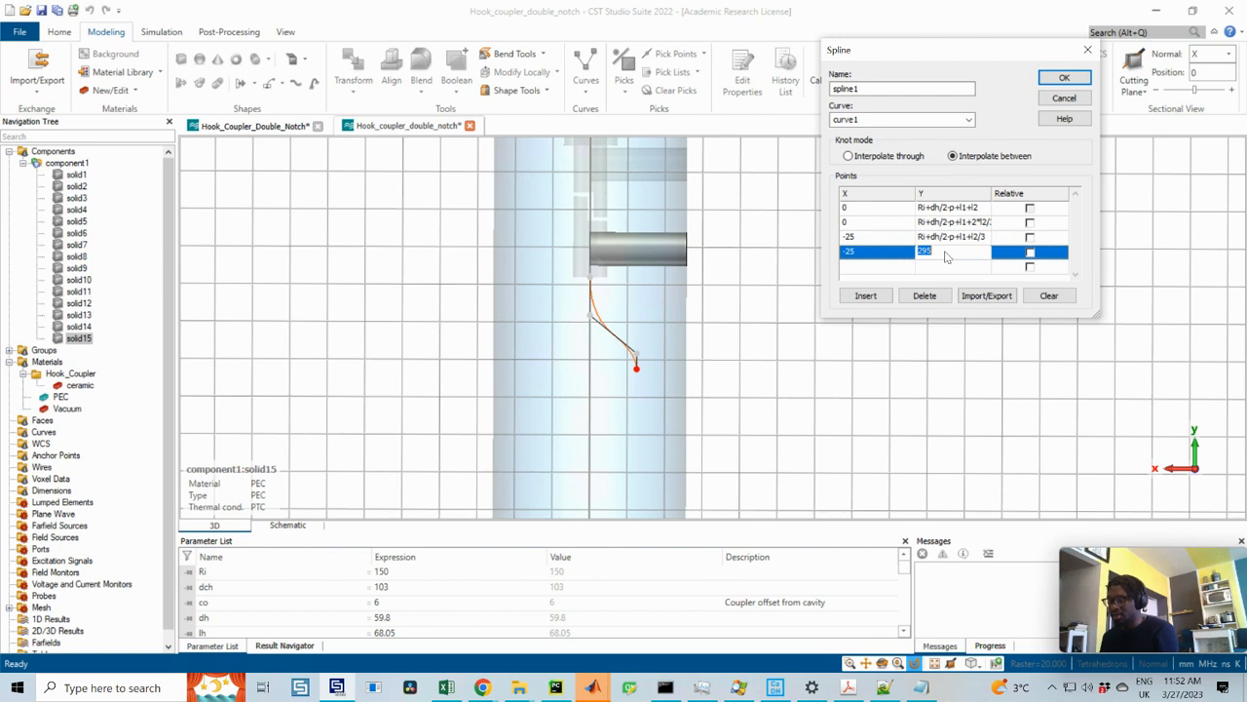
pyautogui.hotkey('ctrl', 'v')
pyautogui.moveTo(975, 255); pyautogui.dragTo(1018, 261)
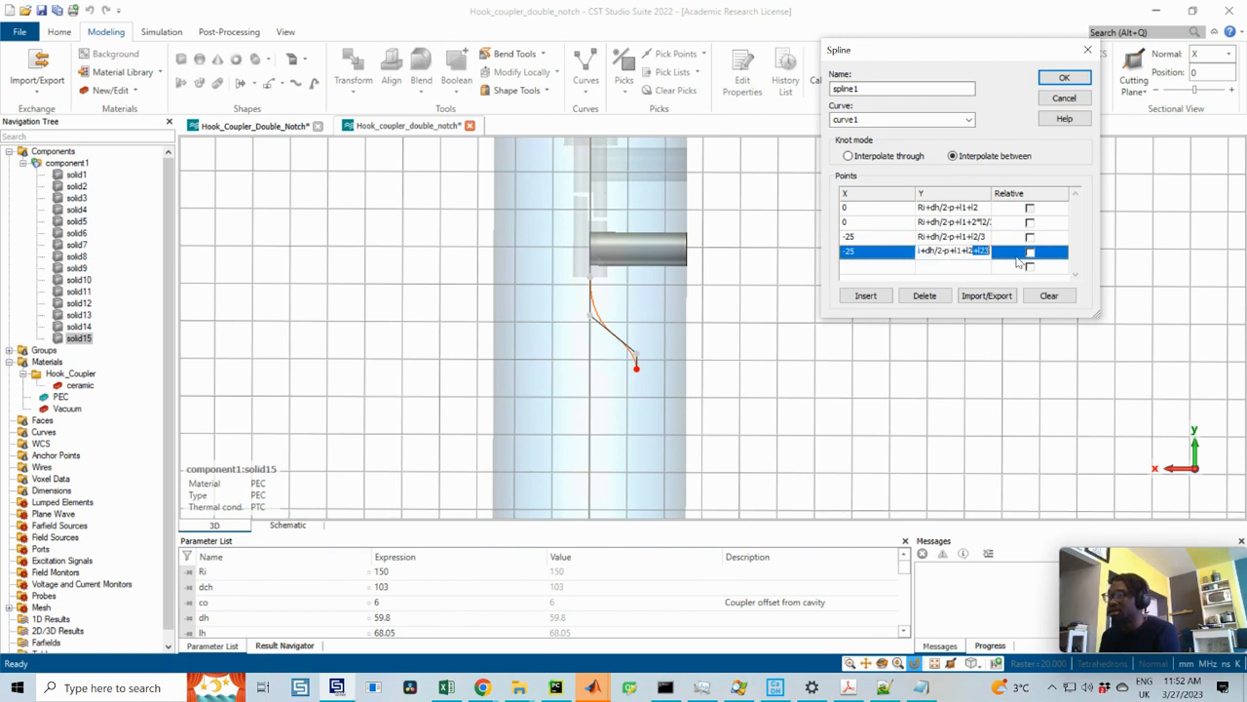
pyautogui.press('BackSpace')
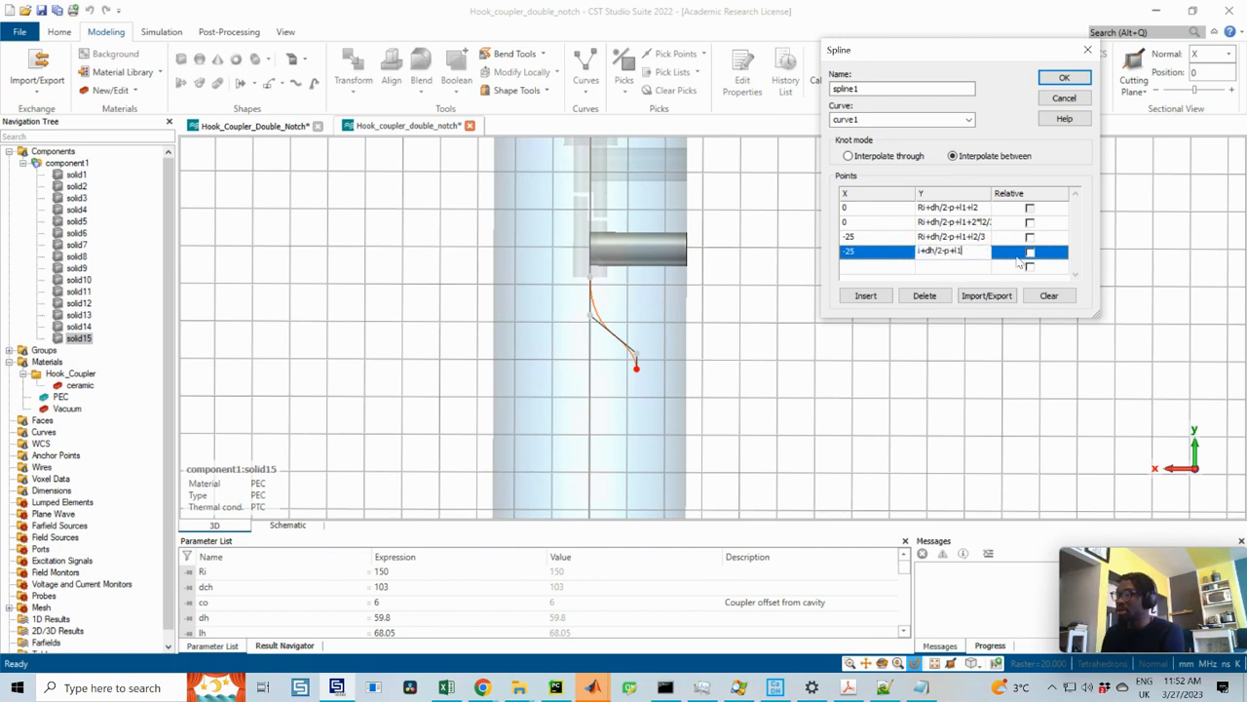
pyautogui.click(957, 238)
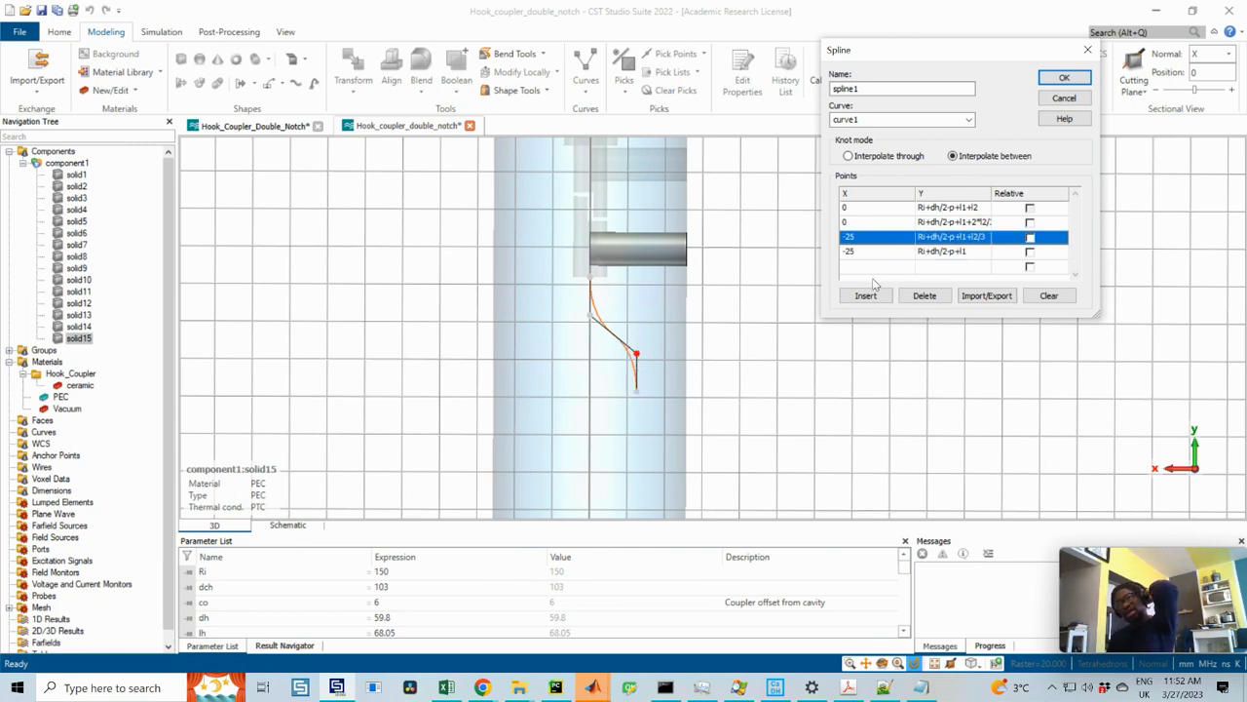
# - Review the two middle spline points and check the PDF drawing for the dimensions that define the bend's horizontal offset
pyautogui.click(981, 224)
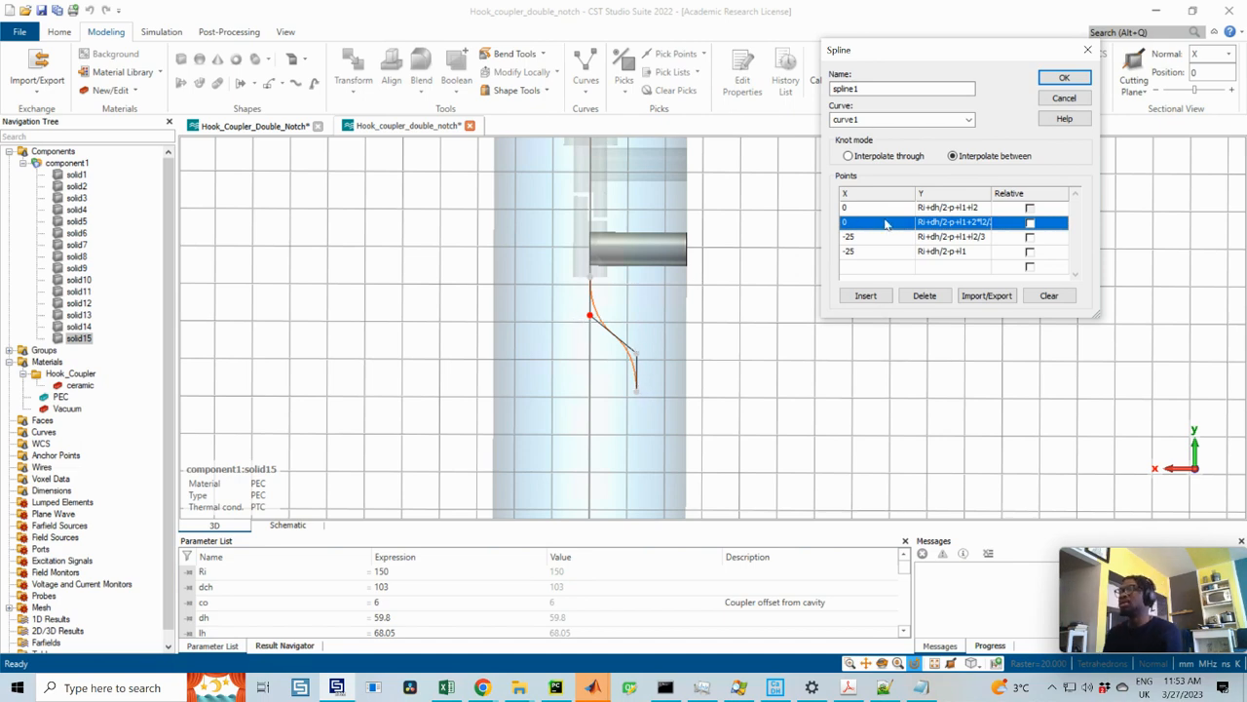
pyautogui.click(973, 237)
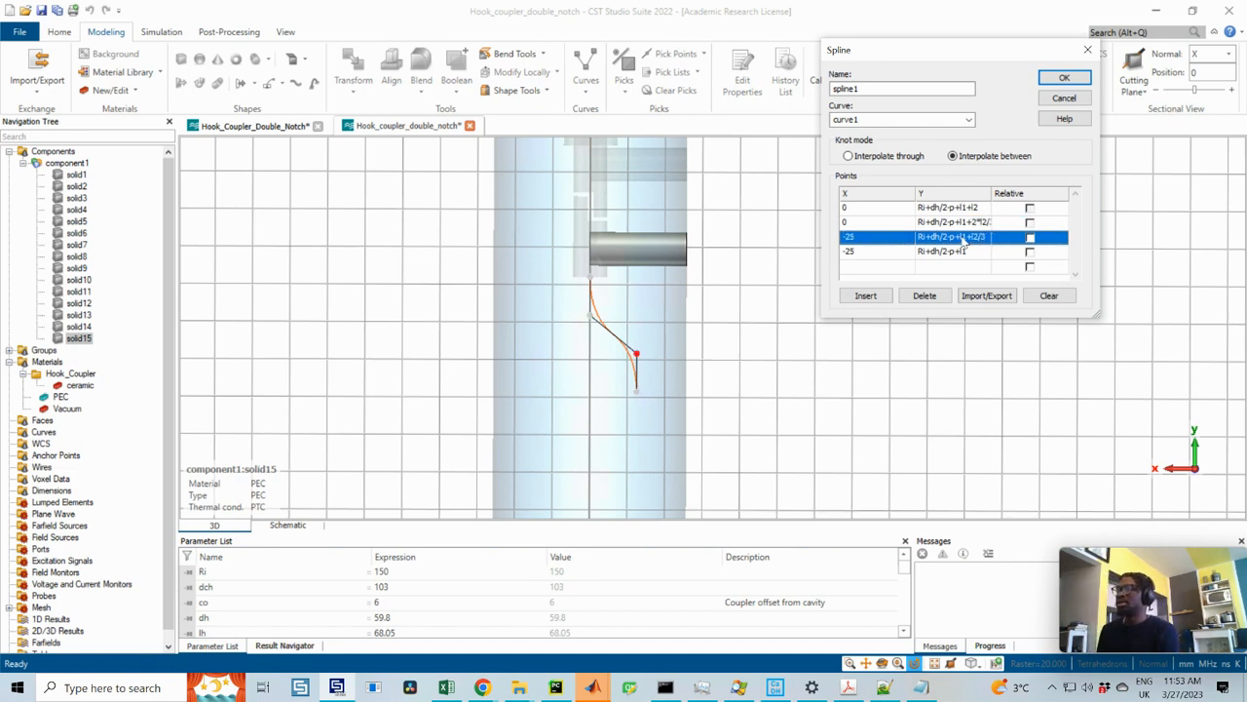
pyautogui.click(978, 224)
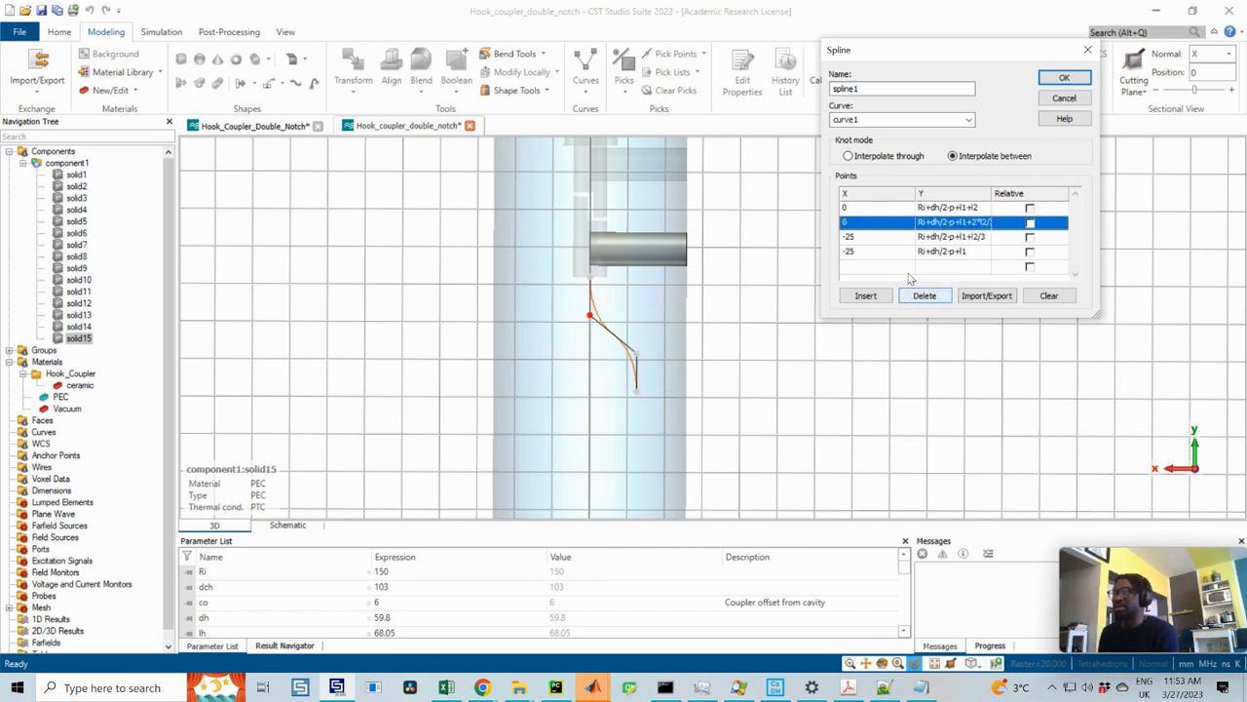
pyautogui.click(858, 238)
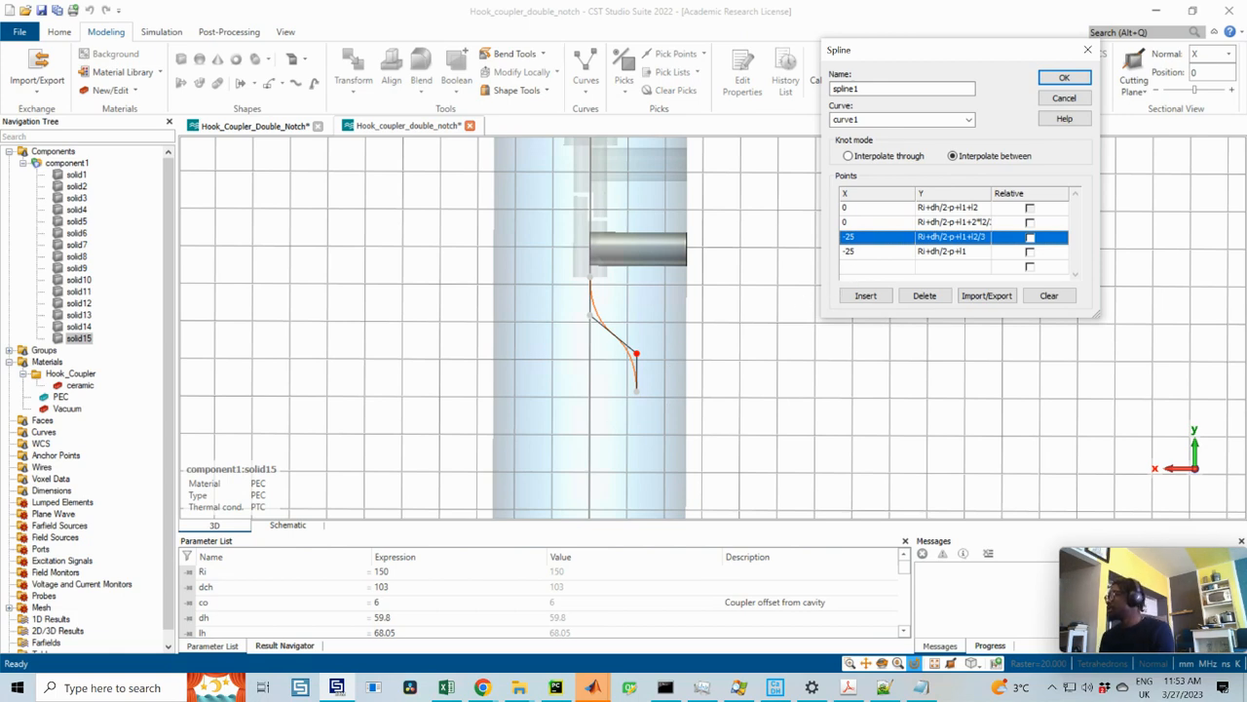
pyautogui.moveTo(1246, 78)
pyautogui.mouseDown()
pyautogui.moveTo(658, 118)
pyautogui.moveTo(604, 42)
pyautogui.moveTo(615, 4)
pyautogui.mouseUp()
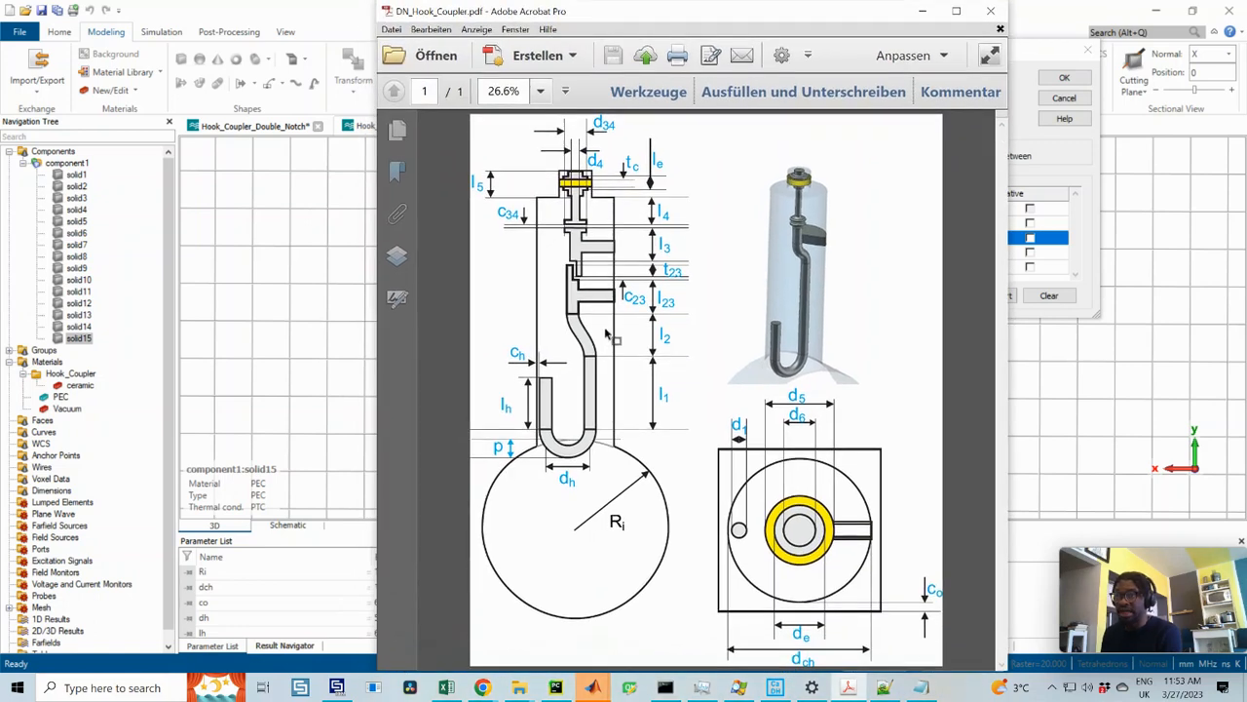
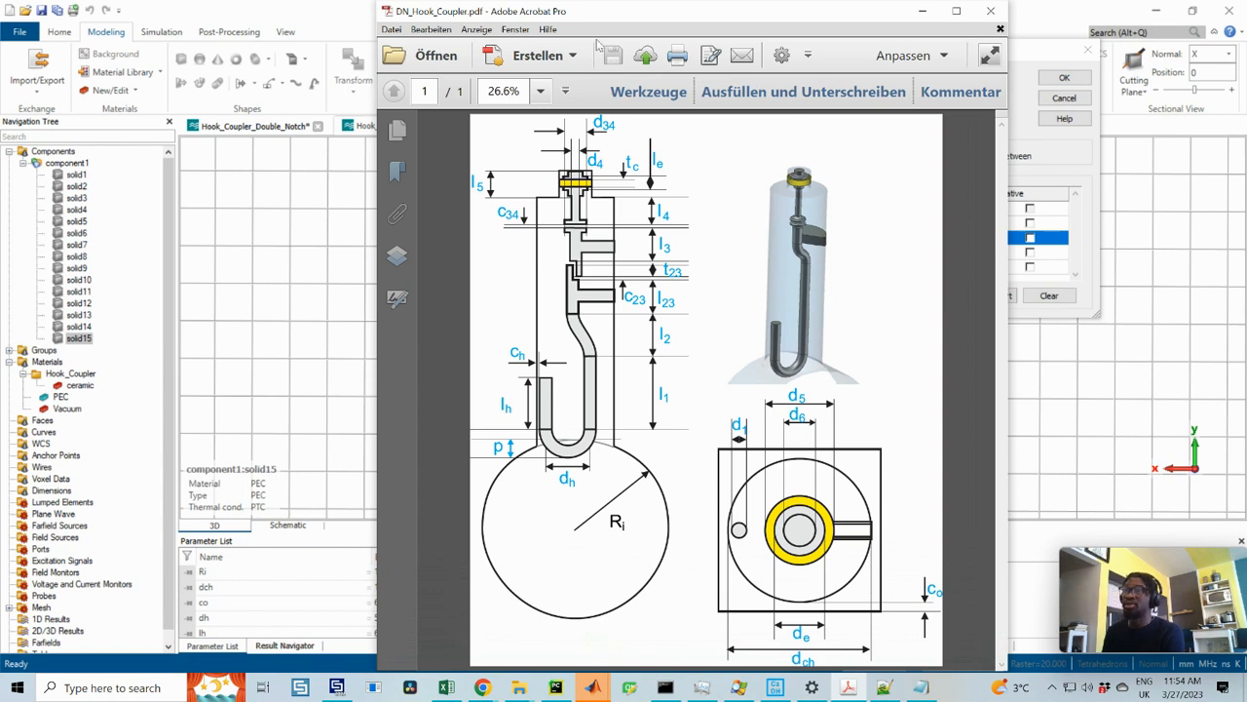
pyautogui.moveTo(606, 22); pyautogui.dragTo(1246, 39)
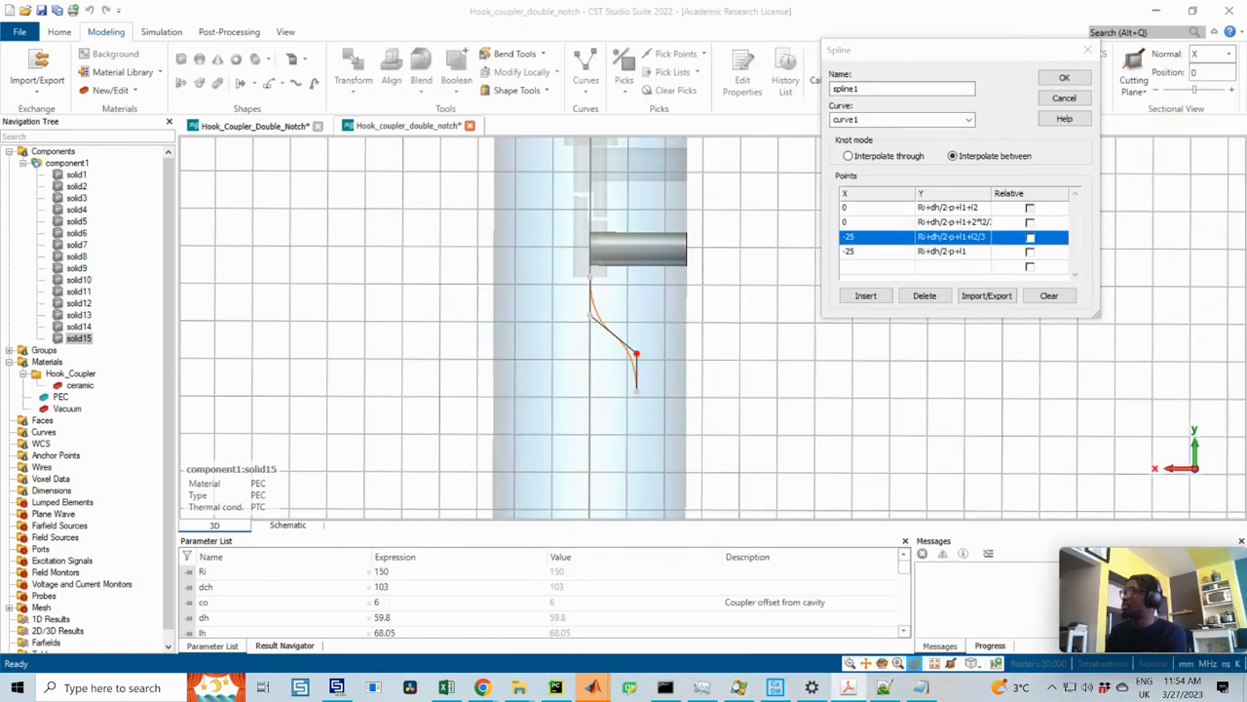
# - Set the third spline point's X to the expression dch/2-ch-d1/2-dh
pyautogui.click(863, 240)
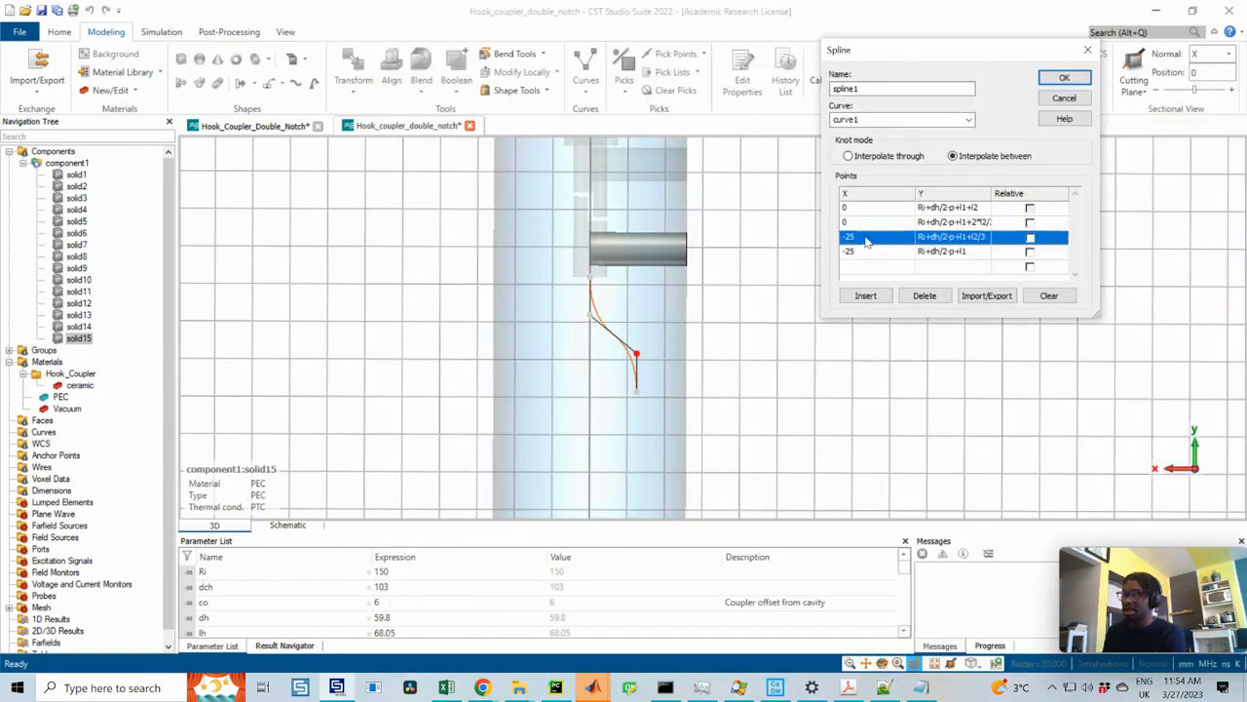
pyautogui.write('dch/2')
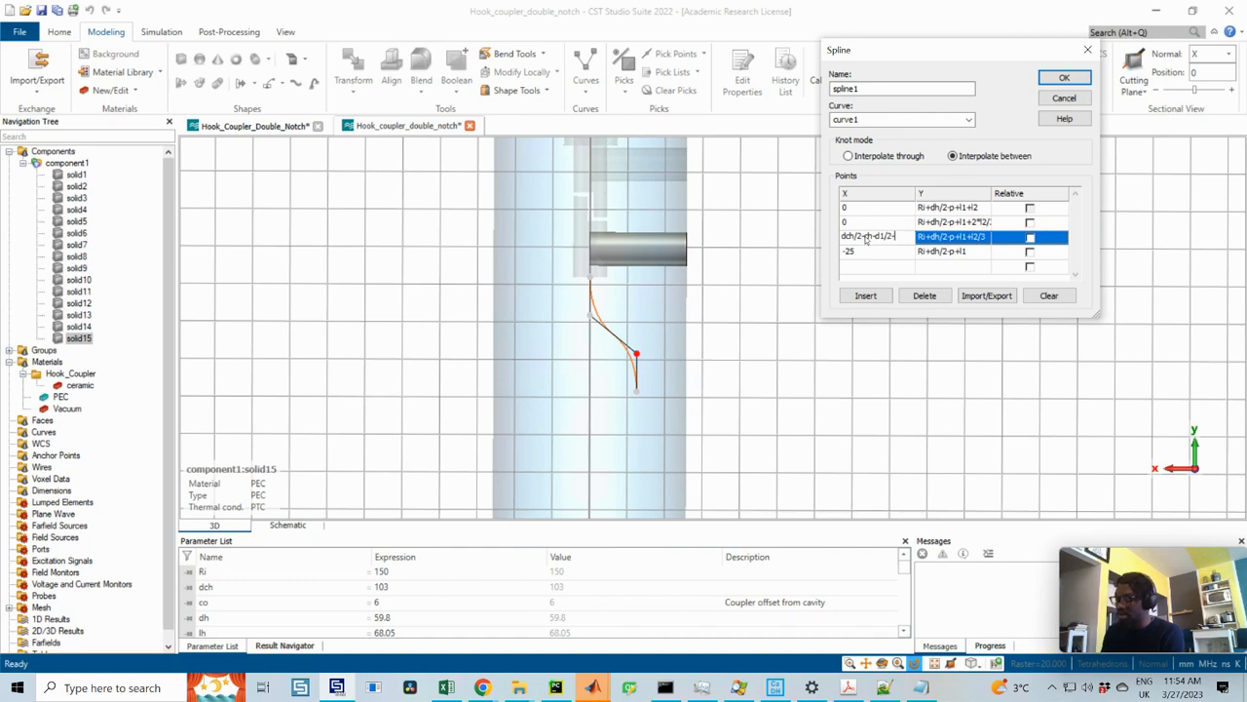
pyautogui.write('-ch-d1/2-dh')
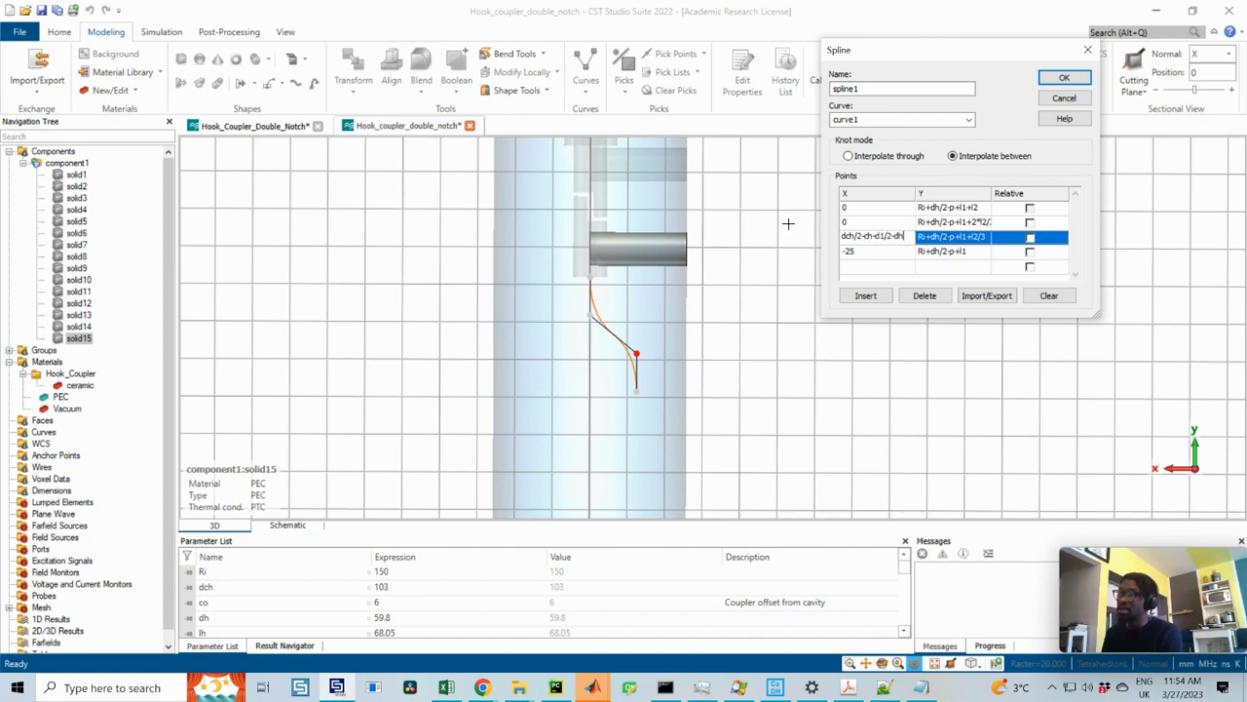
# - Set the fourth spline point's X to dch/2-ch-d1/2-dh and inspect the updated curve
pyautogui.click(862, 255)
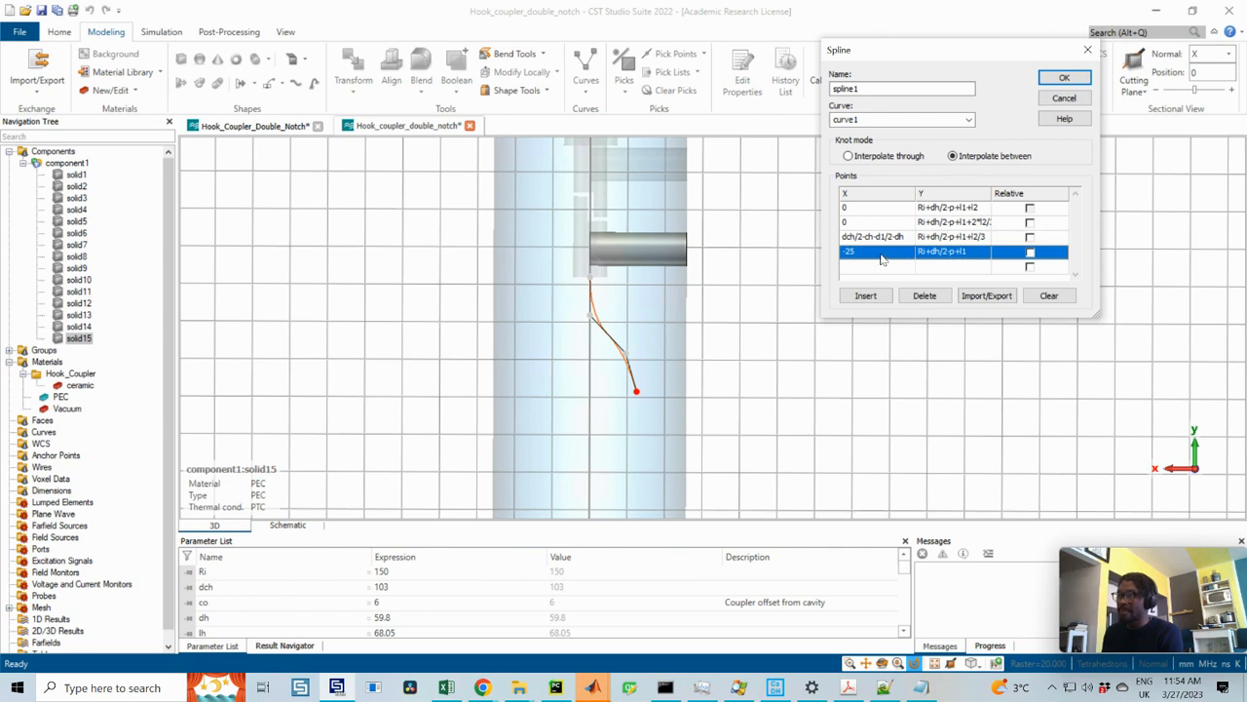
pyautogui.click(881, 255)
pyautogui.write('dch/2-ch-d1')
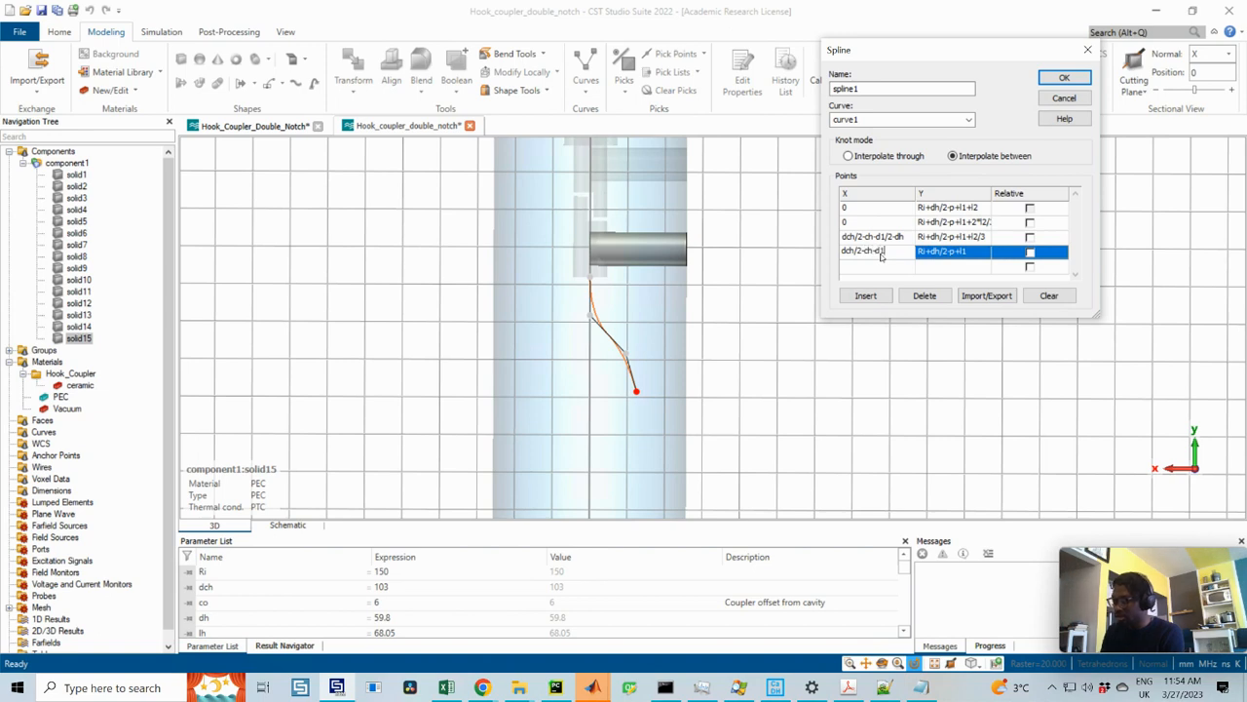
pyautogui.write('/2-dh')
pyautogui.click(863, 239)
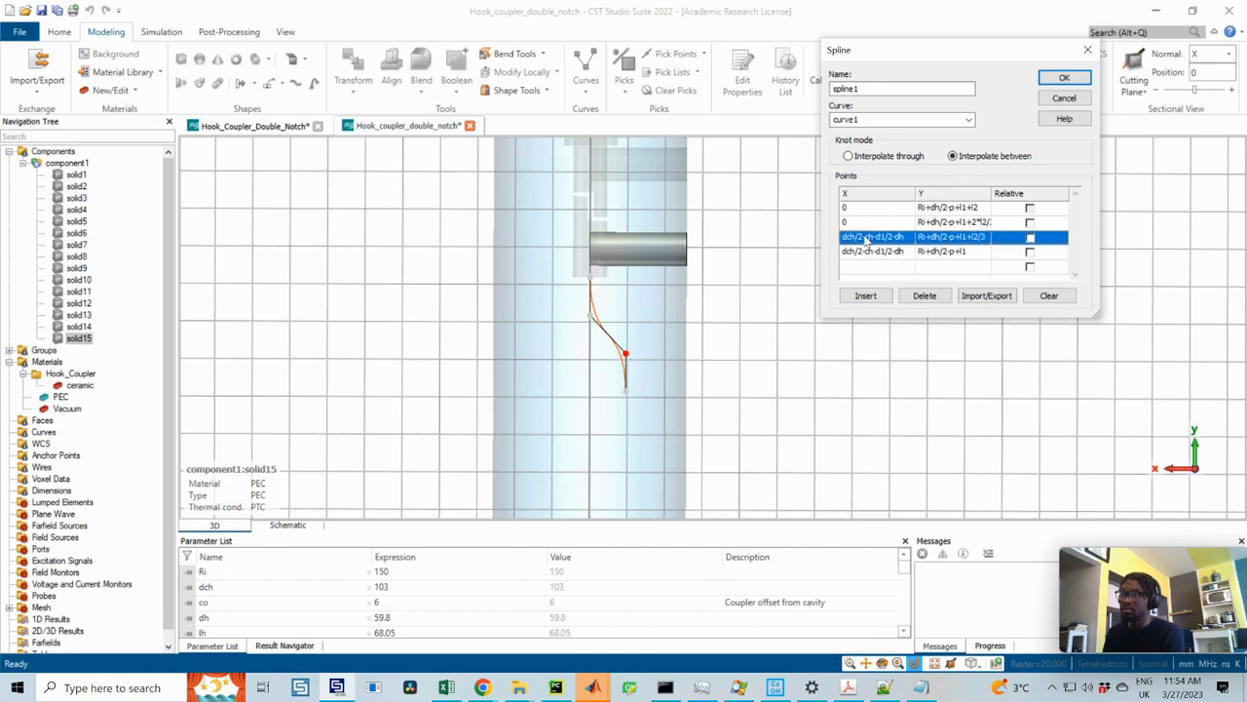
pyautogui.scroll(-2, 635, 345)
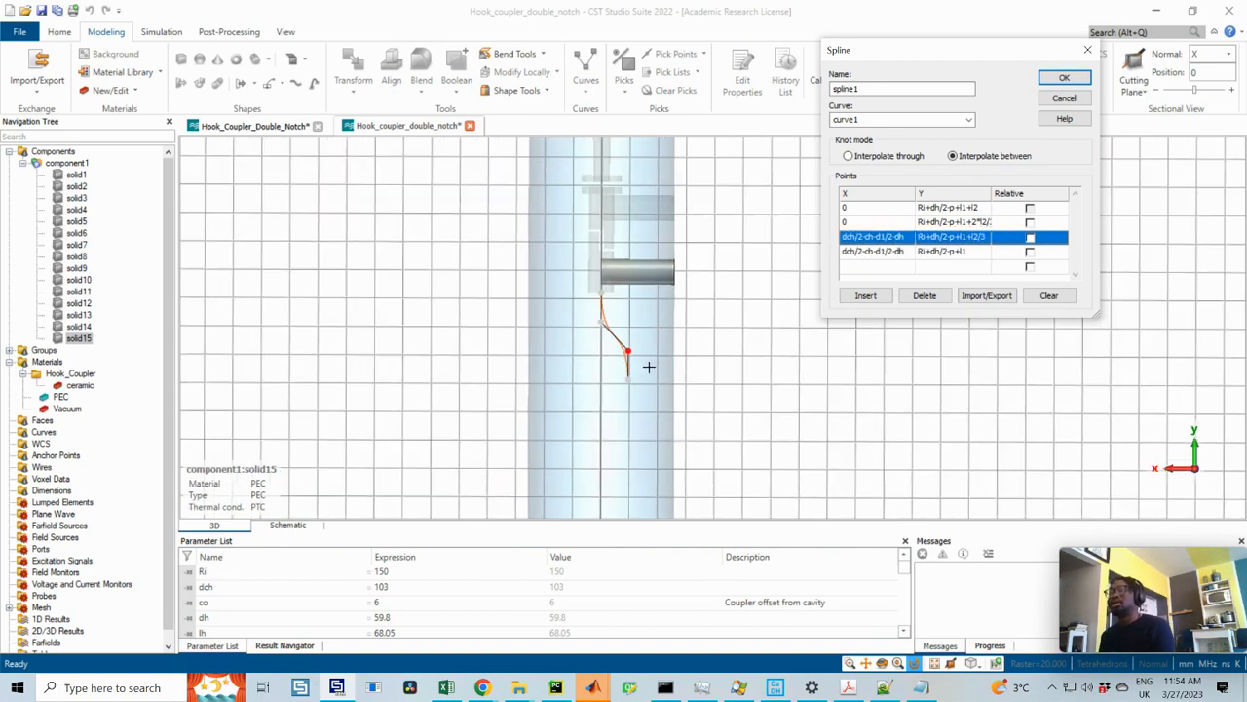
pyautogui.scroll(-1, 638, 353)
pyautogui.scroll(3, 633, 329)
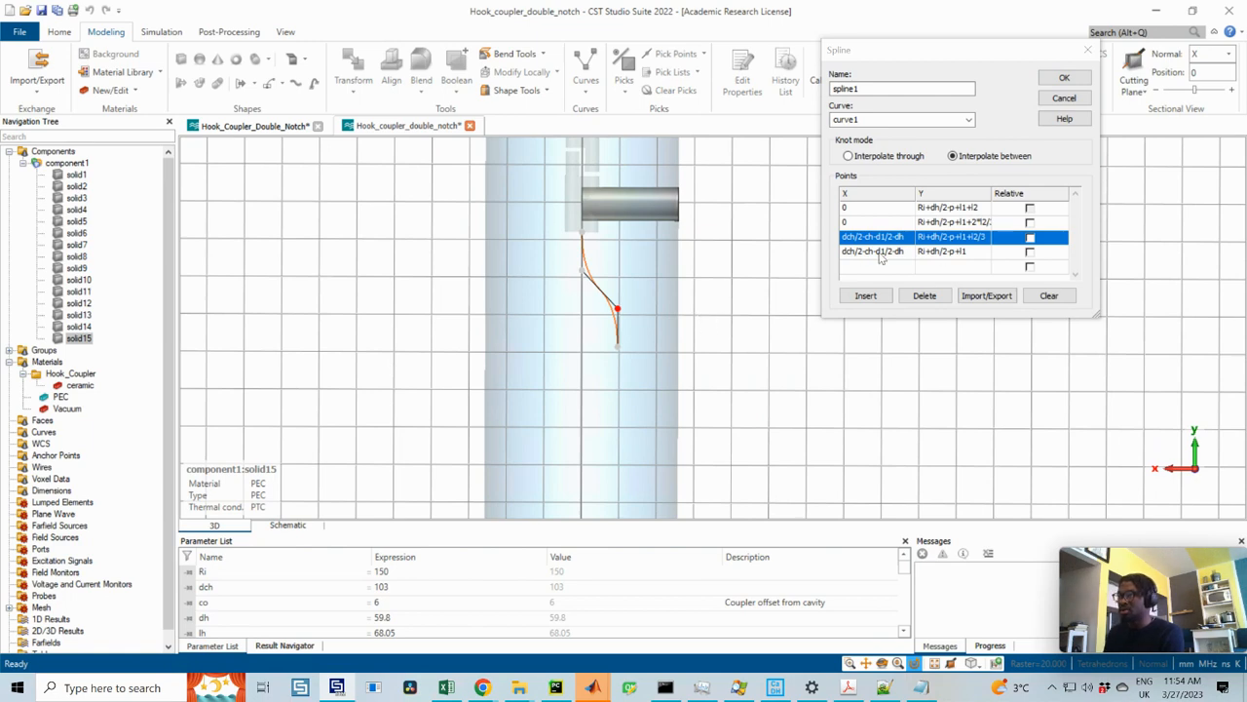
# - Create the spline curve from its four parametric points
pyautogui.click(1065, 79)
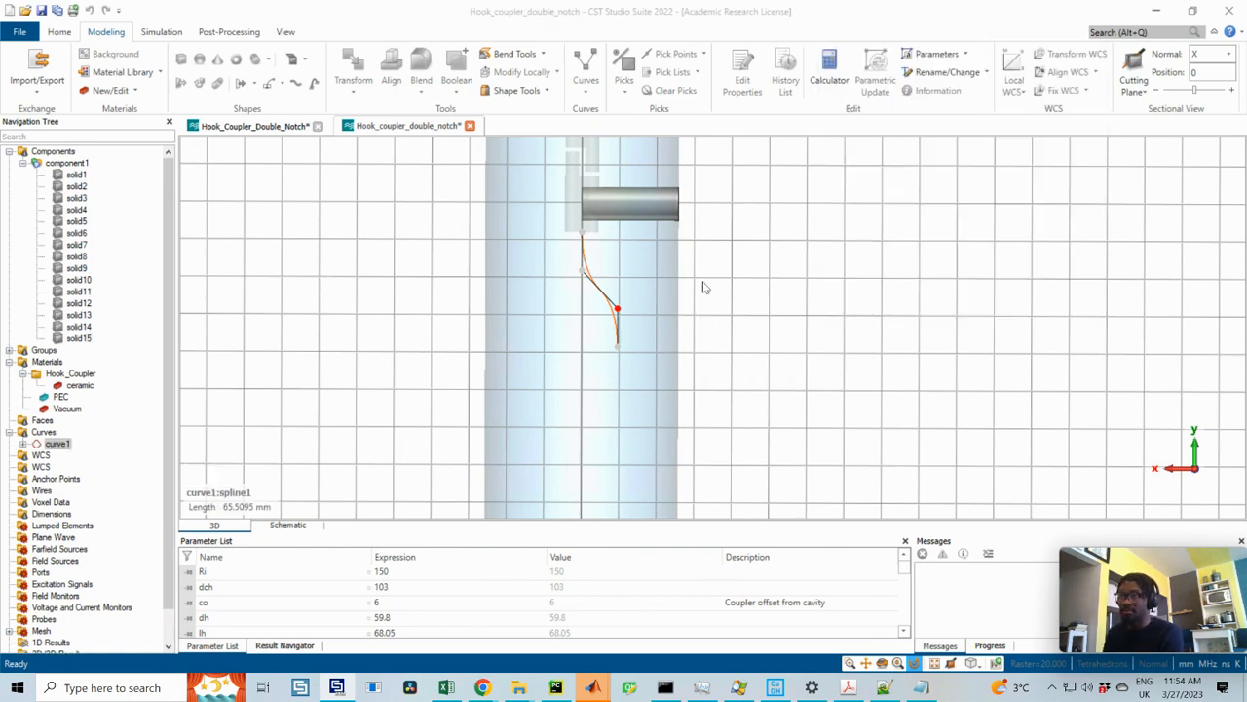
pyautogui.scroll(-1, 610, 353)
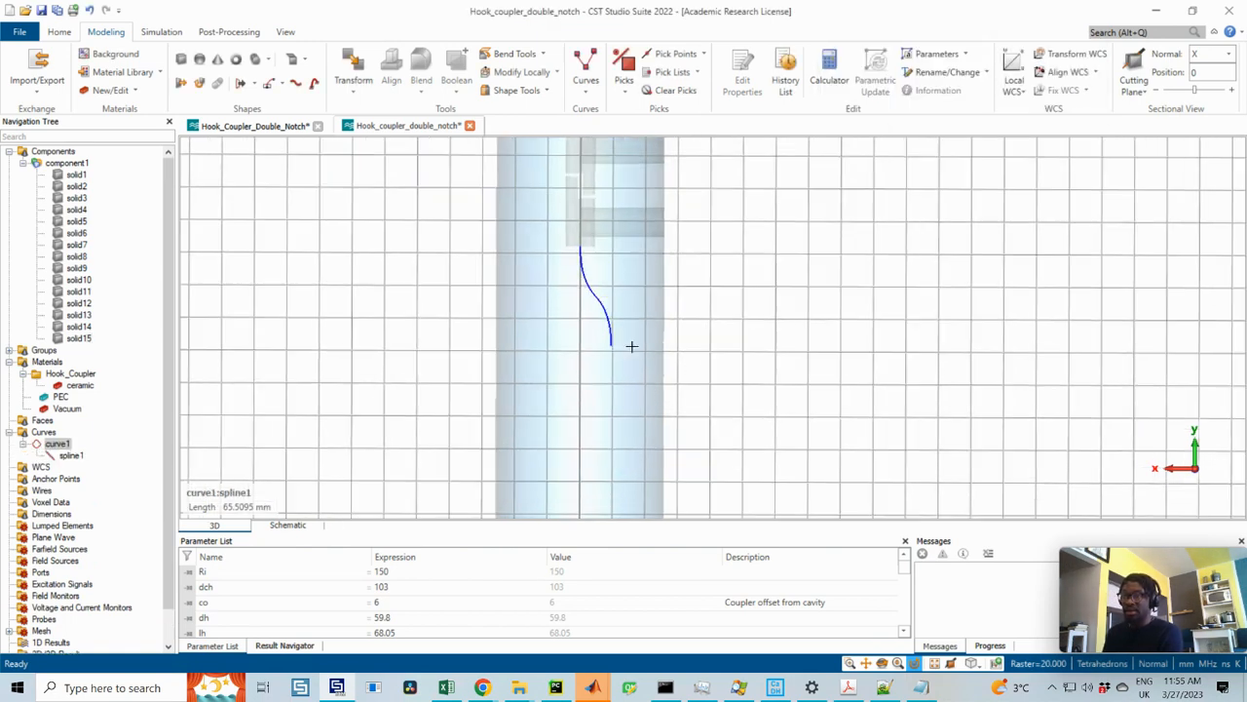
pyautogui.scroll(1, 631, 346)
pyautogui.keyDown('ctrl'); pyautogui.keyDown('shift'); pyautogui.moveTo(634, 303); pyautogui.dragTo(626, 265); pyautogui.keyUp('shift'); pyautogui.keyUp('ctrl')
pyautogui.scroll(-2, 631, 318)
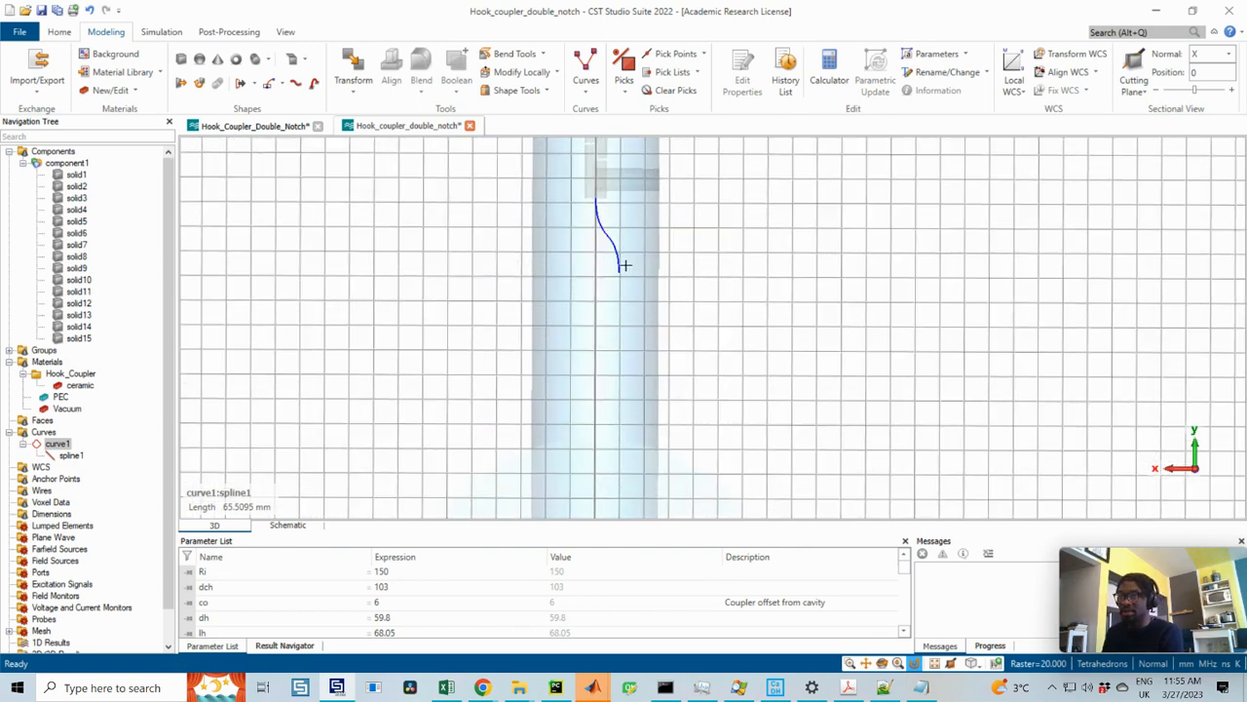
pyautogui.click(585, 68)
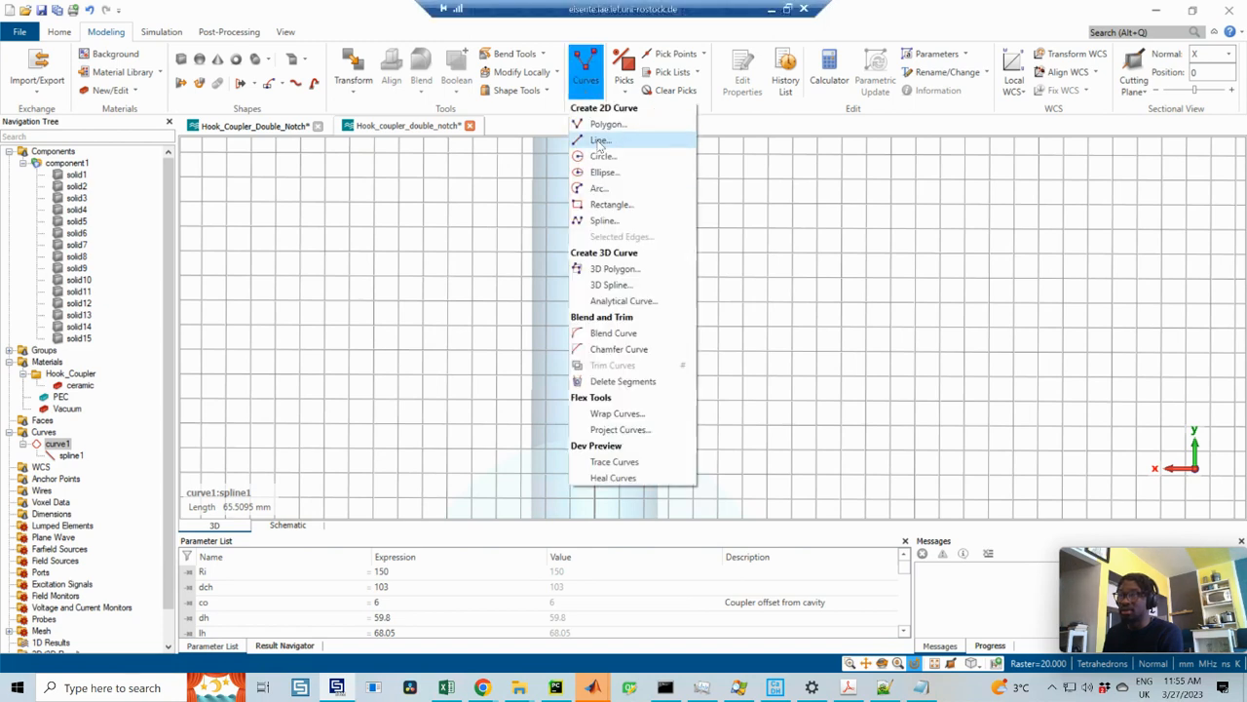
pyautogui.click(599, 141)
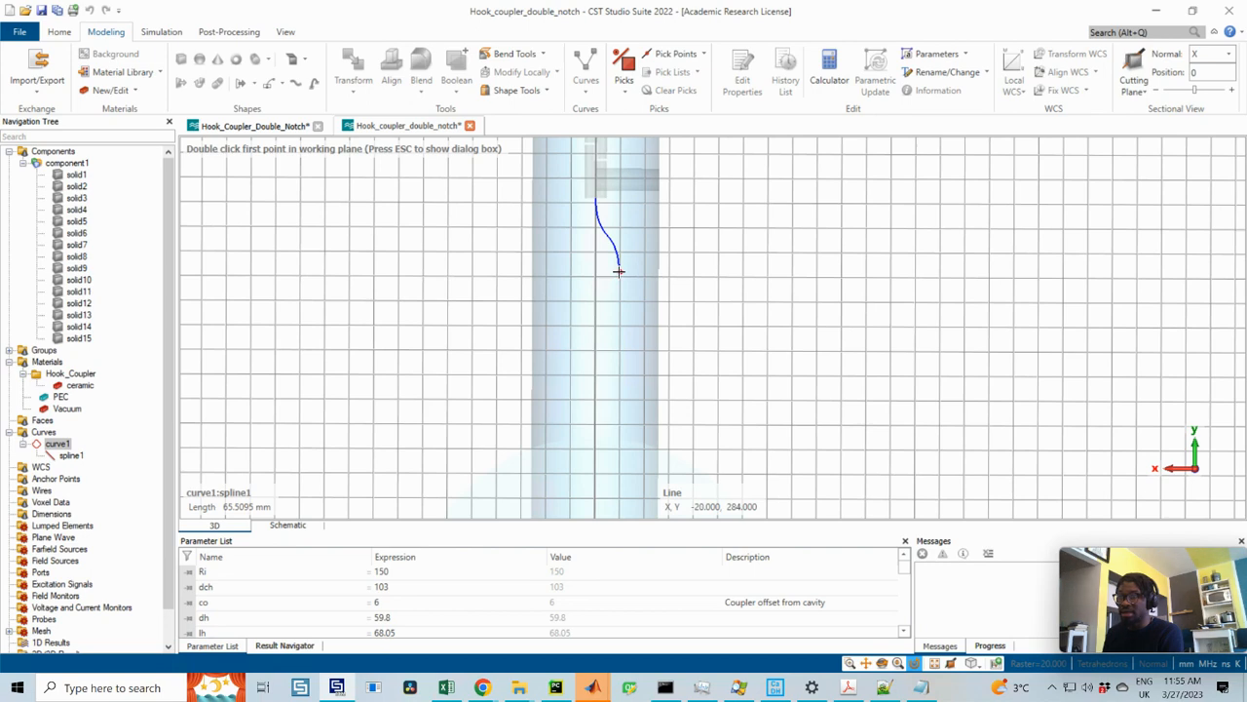
pyautogui.doubleClick(619, 271)
pyautogui.doubleClick(620, 489)
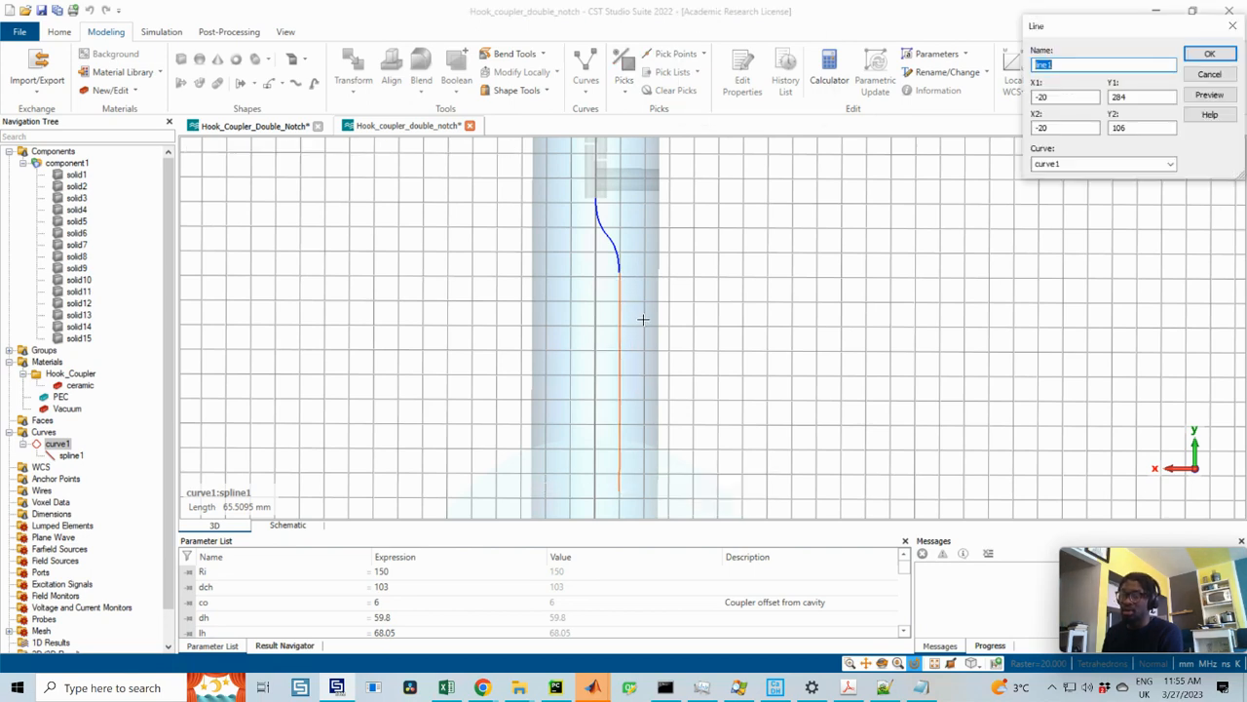
pyautogui.click(1232, 25)
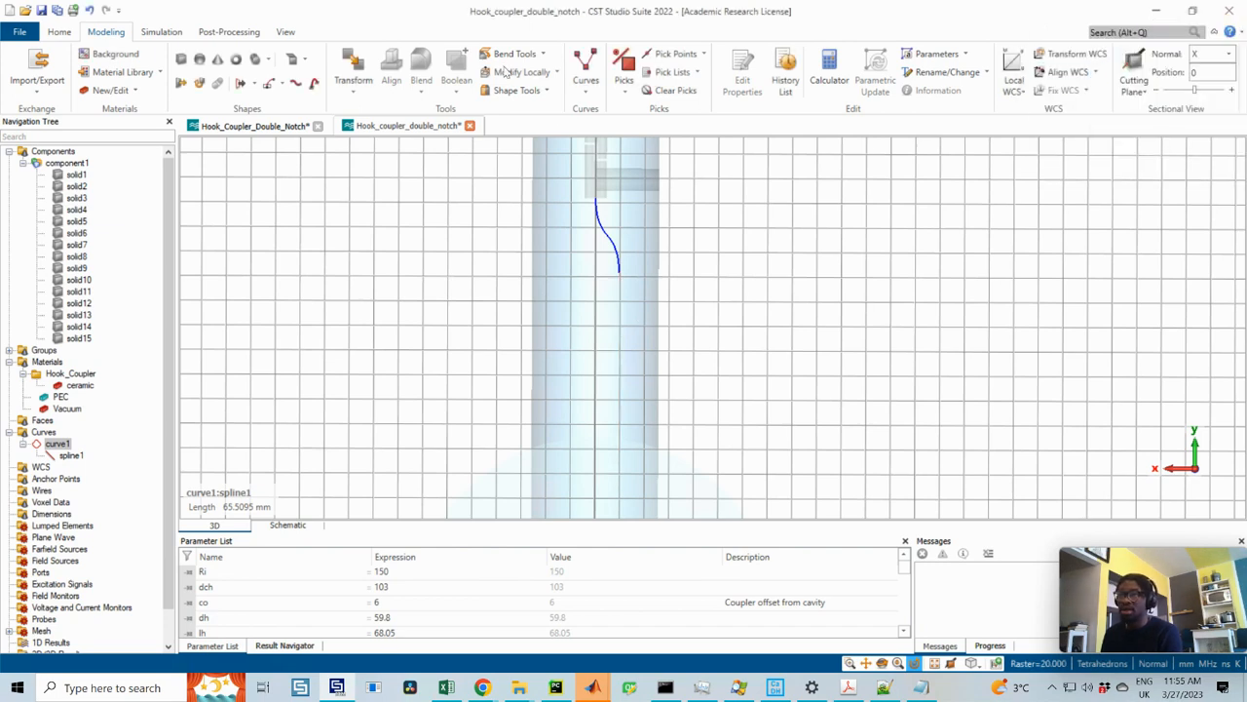
# - Draw a U-shaped polygon curve from the spline's lower end through about (-20, 282), (-20, 120), (36, 120) and (36, 226)
pyautogui.click(585, 76)
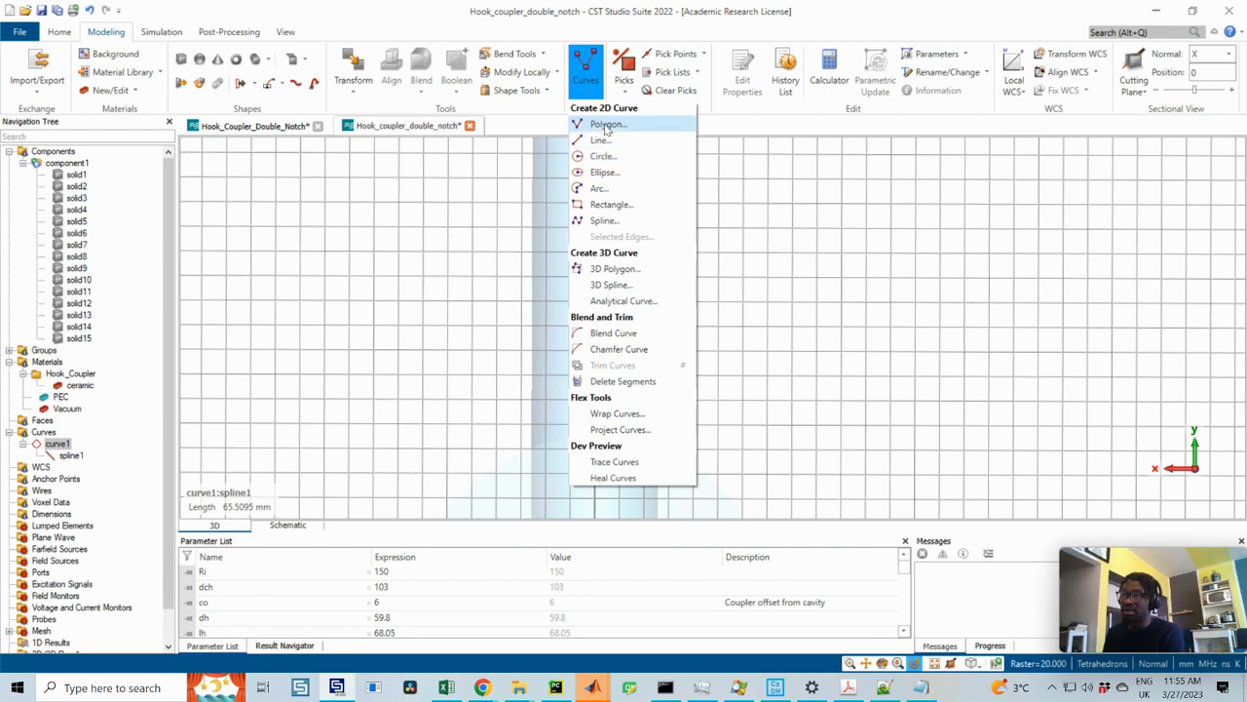
pyautogui.click(606, 124)
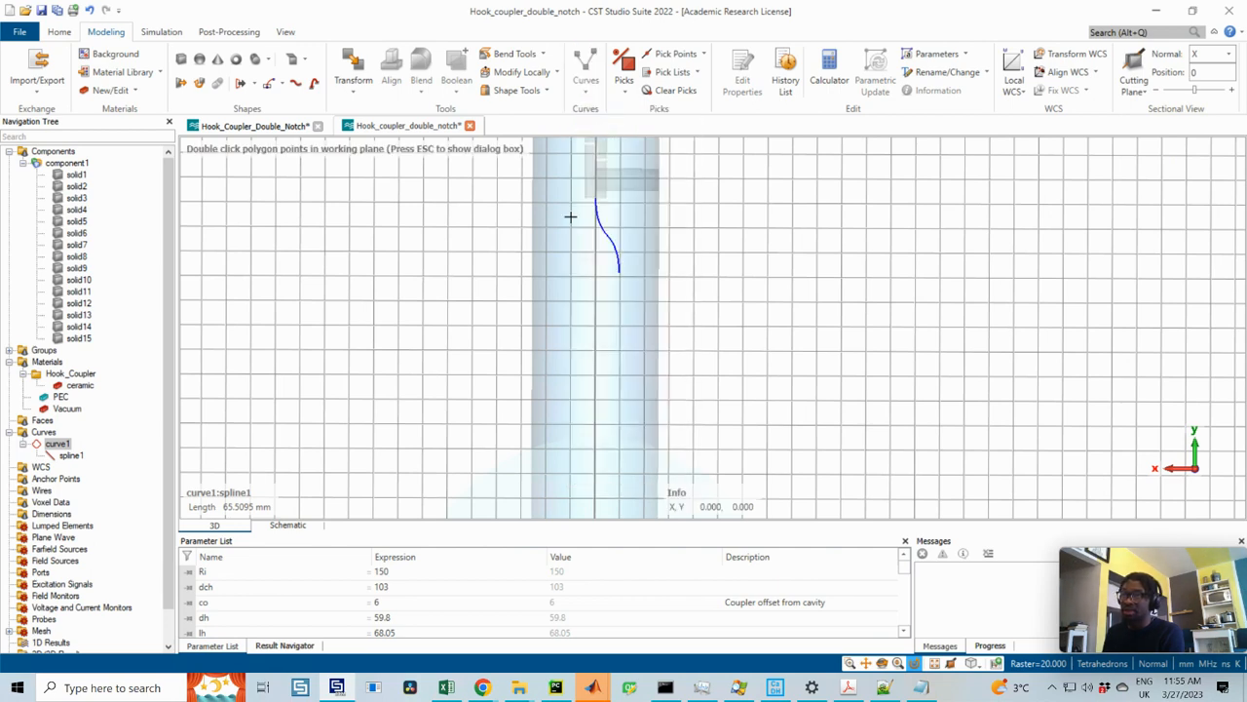
pyautogui.doubleClick(618, 273)
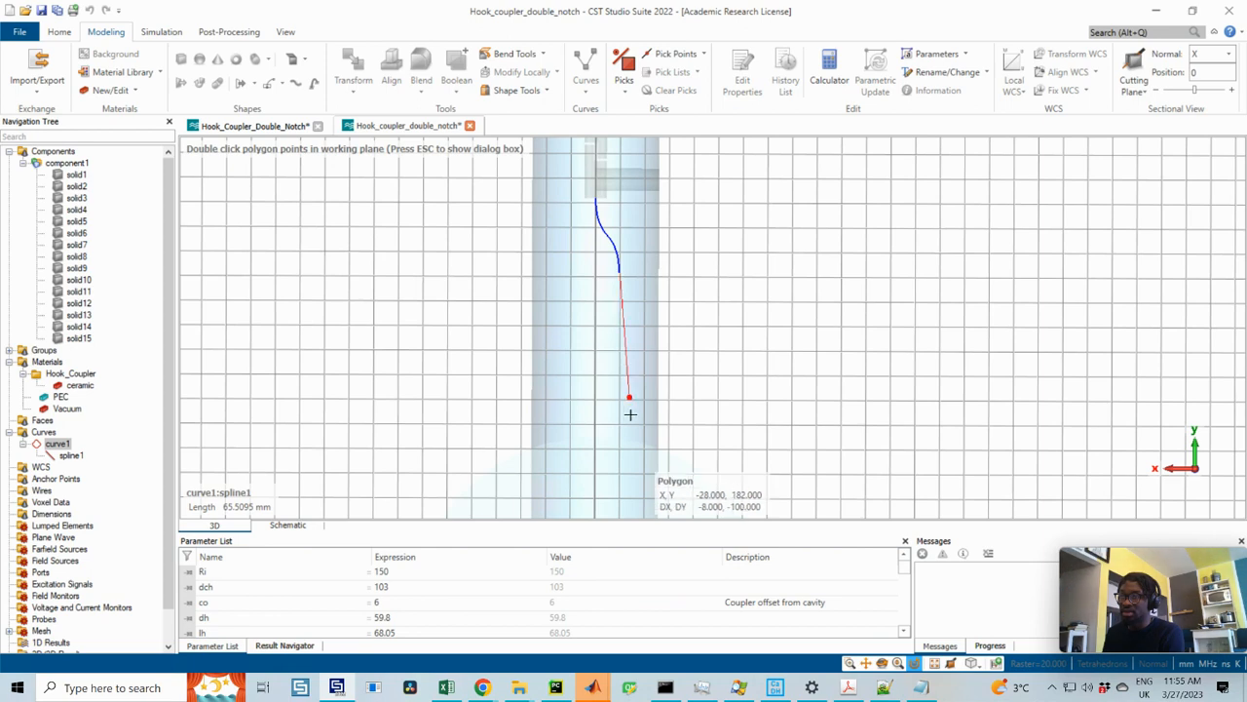
pyautogui.doubleClick(615, 474)
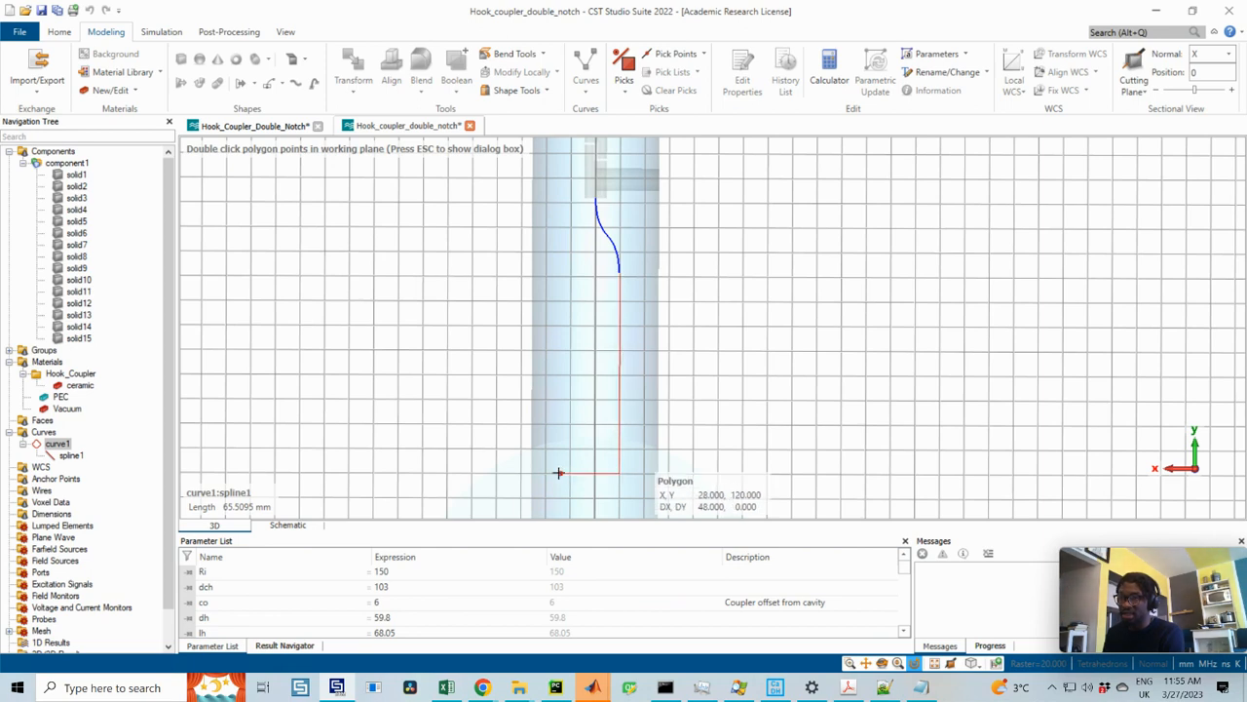
pyautogui.doubleClick(552, 473)
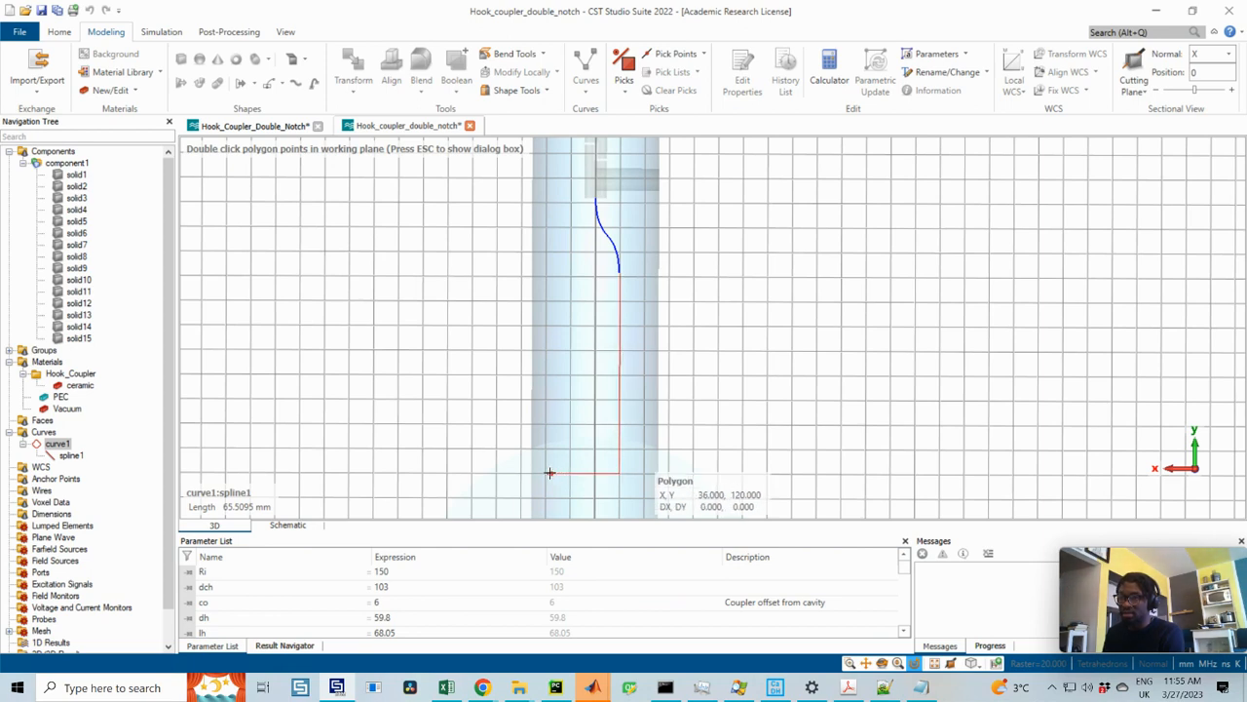
pyautogui.doubleClick(550, 342)
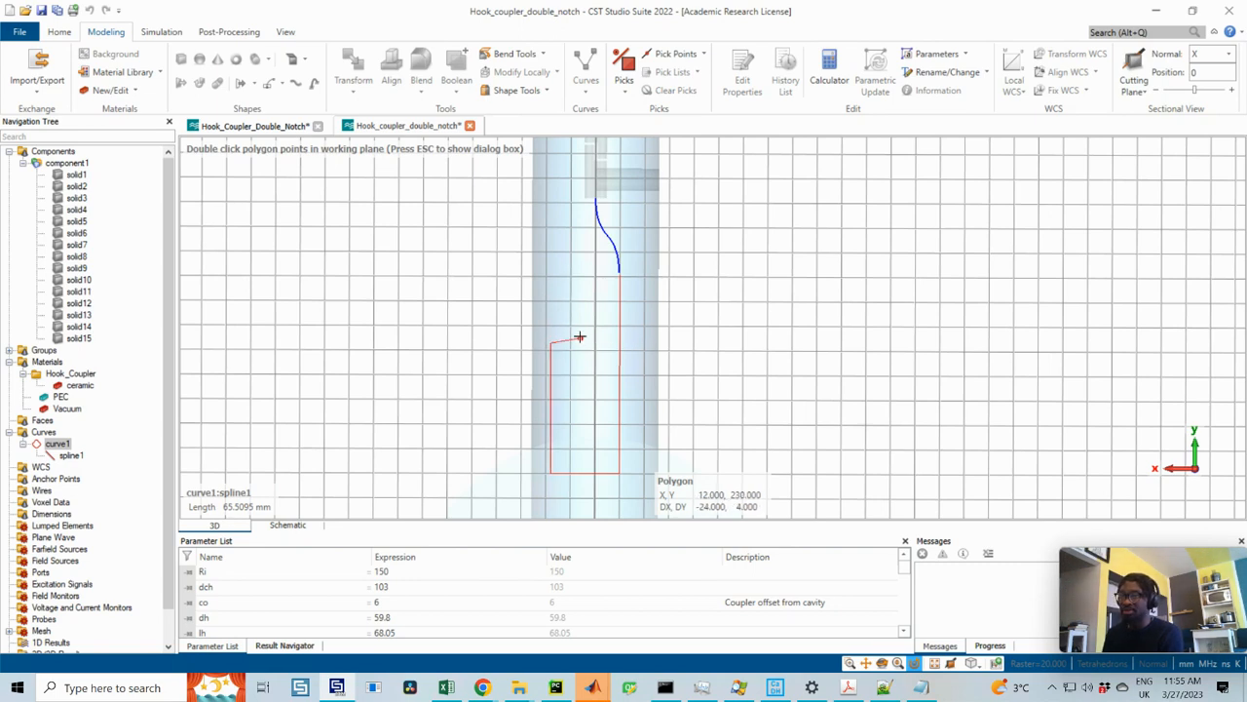
pyautogui.press('Escape')
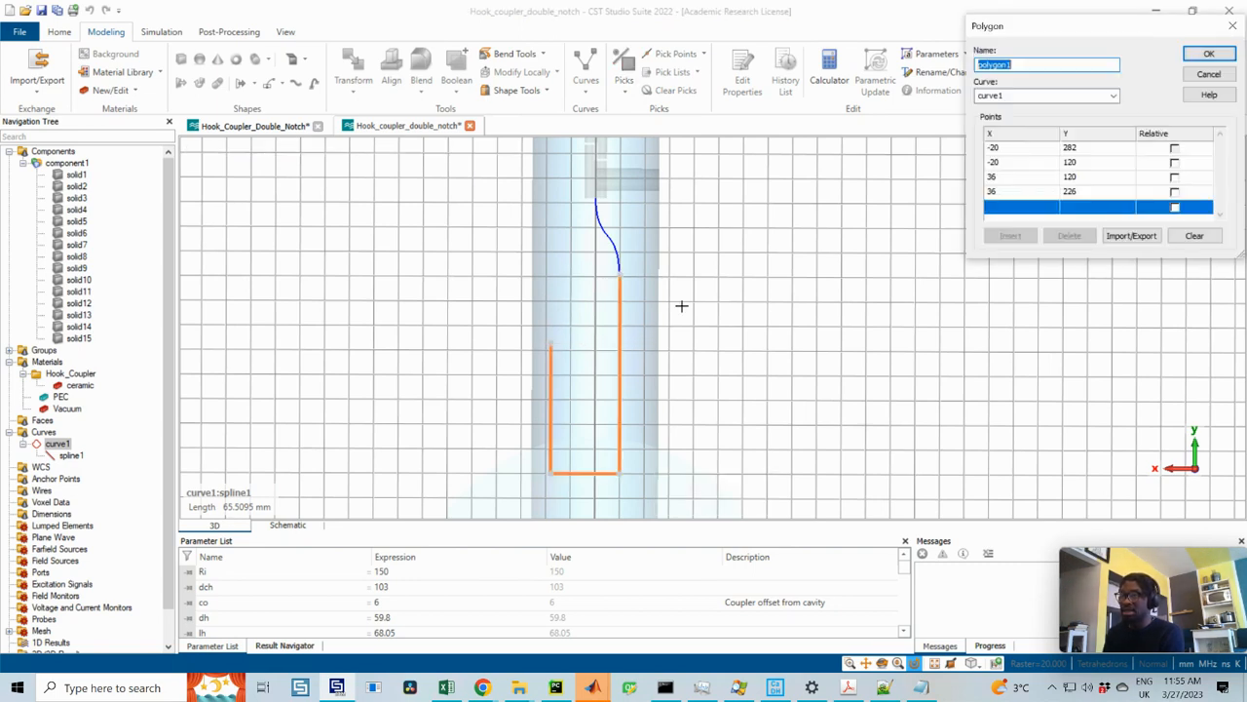
# - Set the first polygon point's Y to the expression Ri+dh/2-p+l1
pyautogui.click(1018, 148)
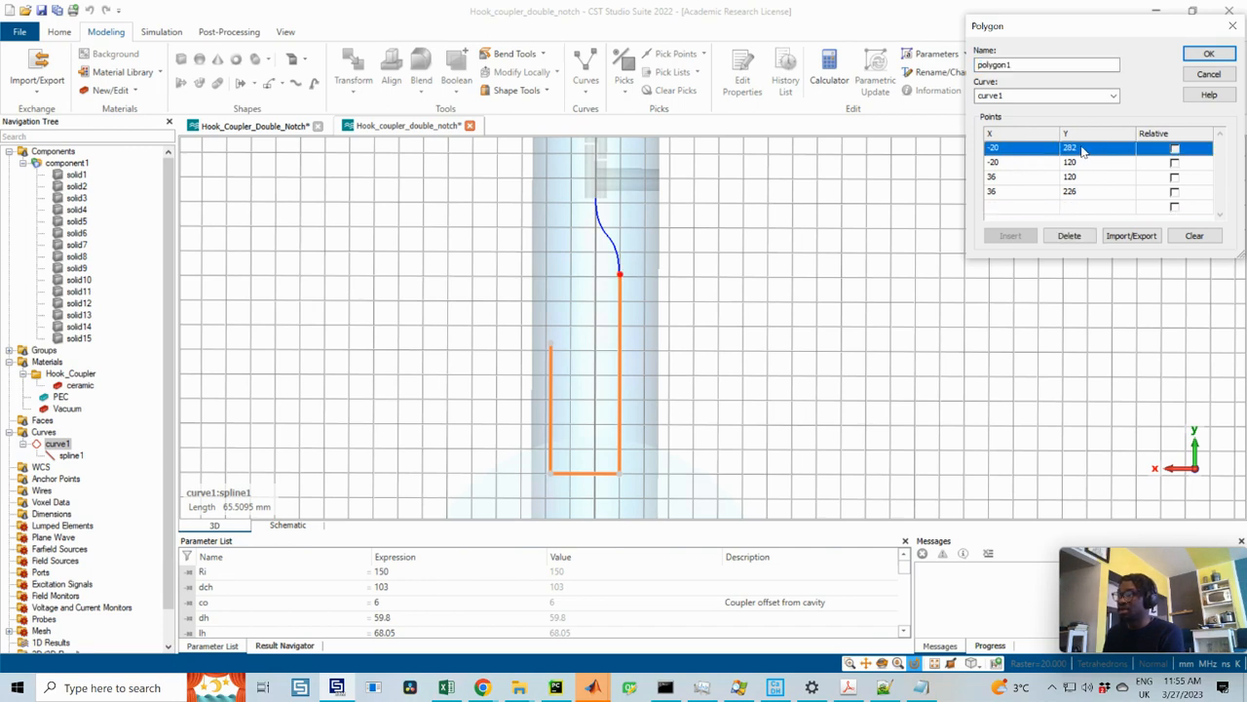
pyautogui.click(1081, 147)
pyautogui.write('Ri+dh/2-p-l1+l2+l23')
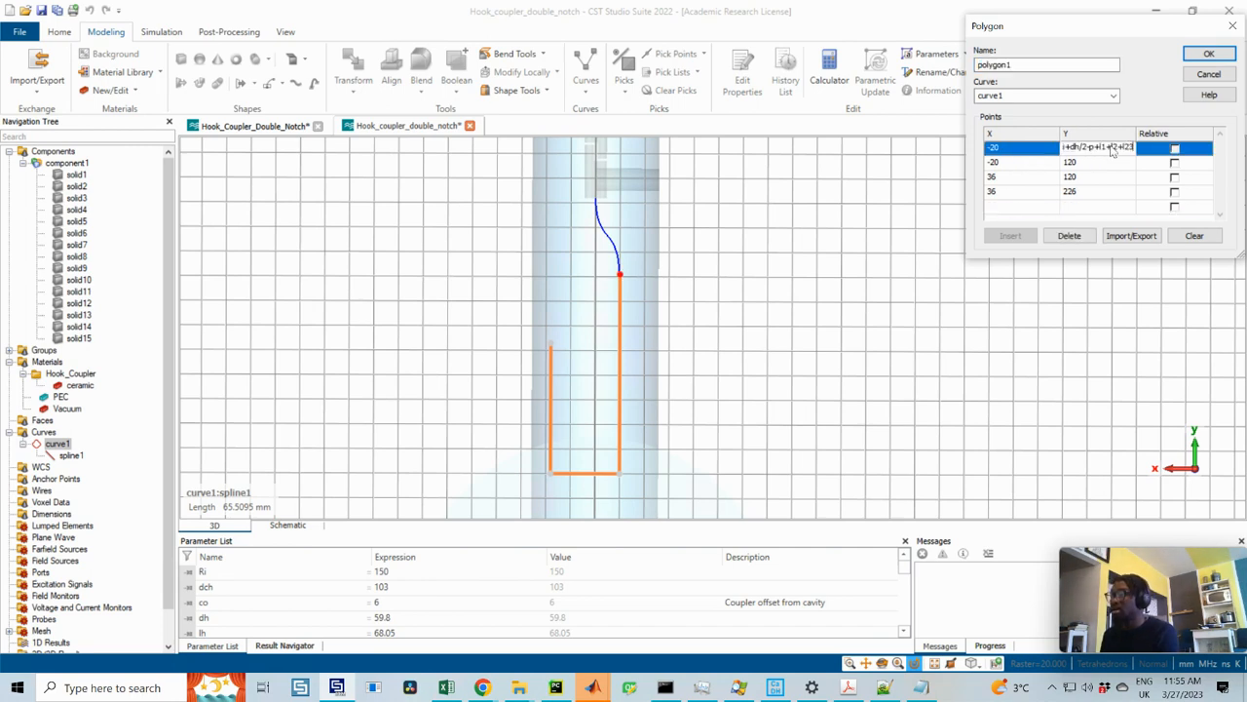
pyautogui.moveTo(1105, 147); pyautogui.dragTo(1220, 153)
pyautogui.press('Delete')
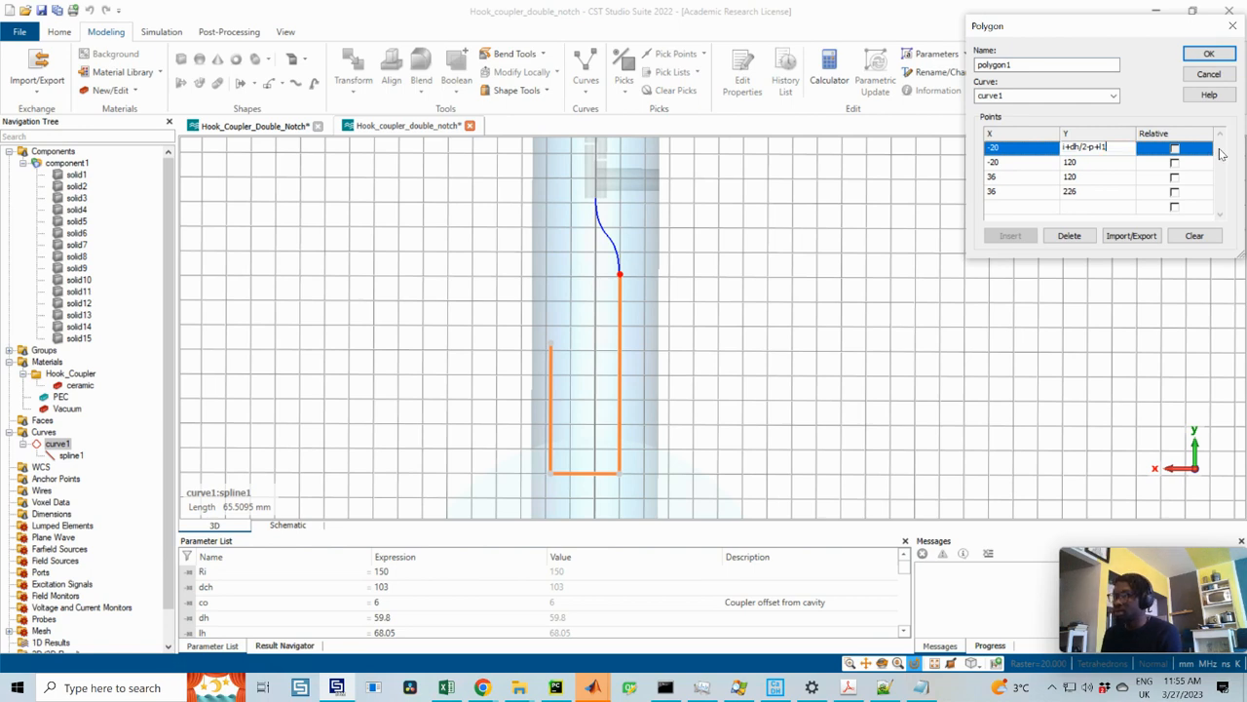
pyautogui.hotkey('ctrl', 'a')
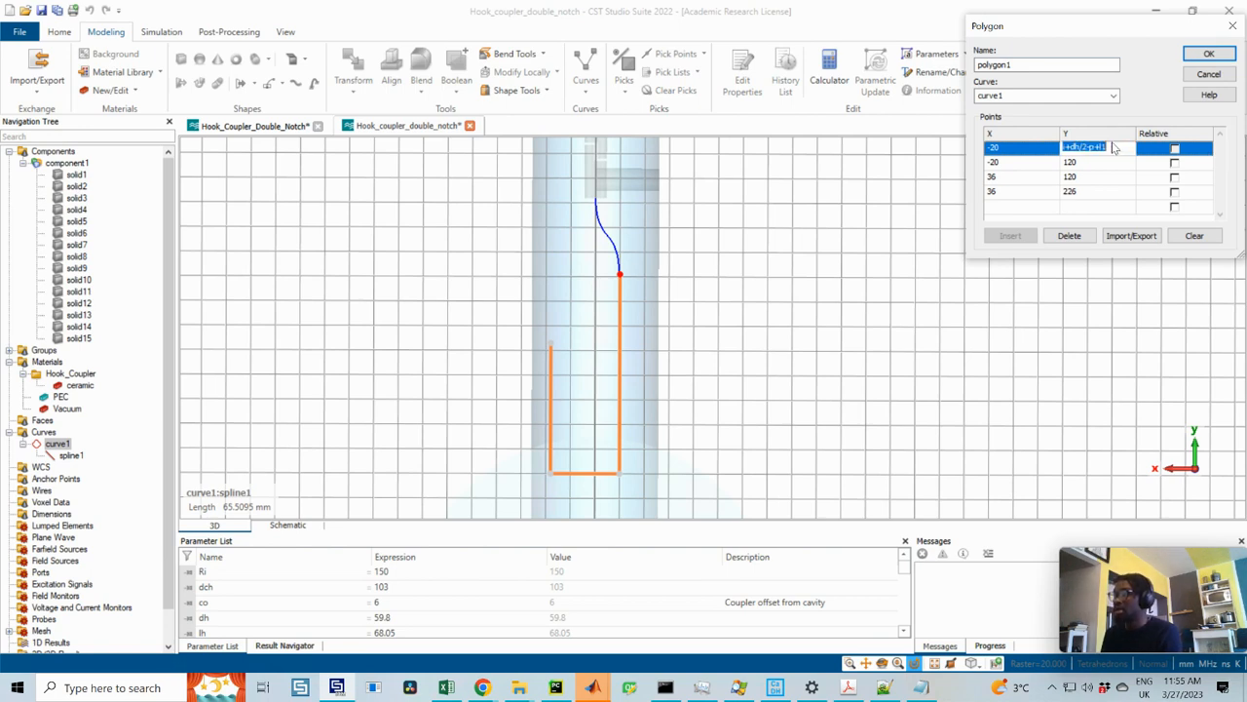
# - Set the first polygon point's X to the expression dch/2-ch-d1/2-dh
pyautogui.click(1020, 148)
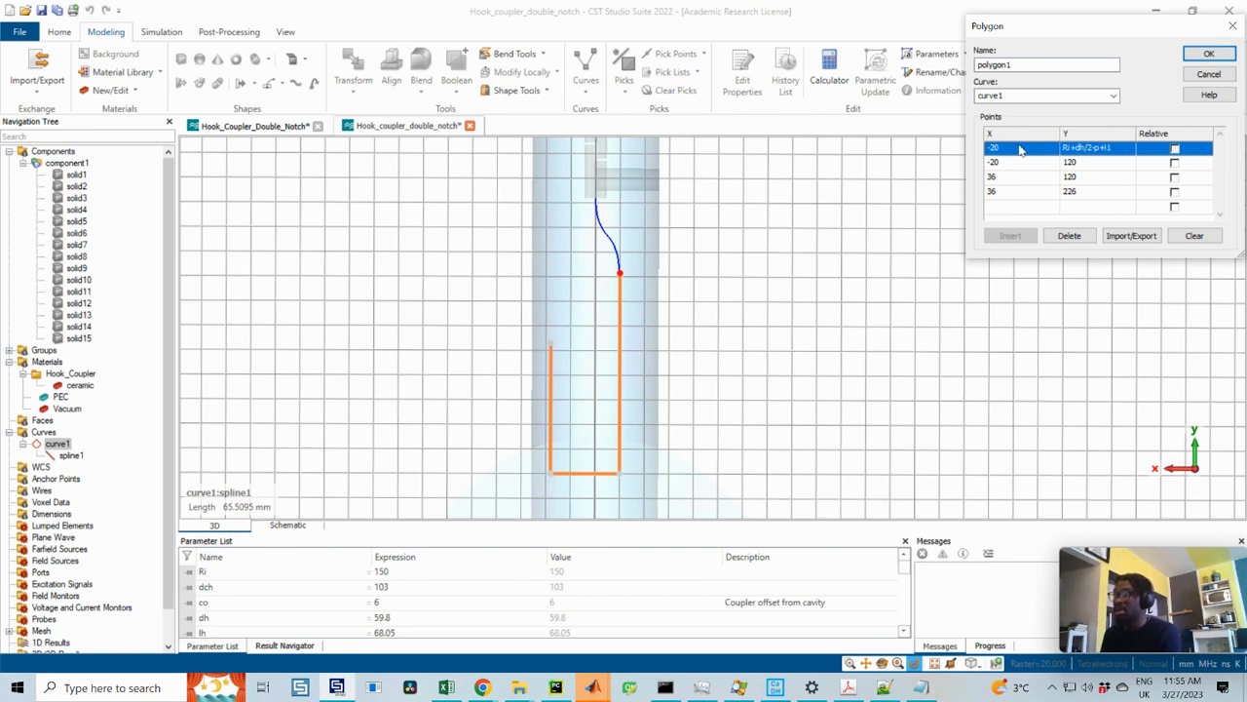
pyautogui.click(1022, 150)
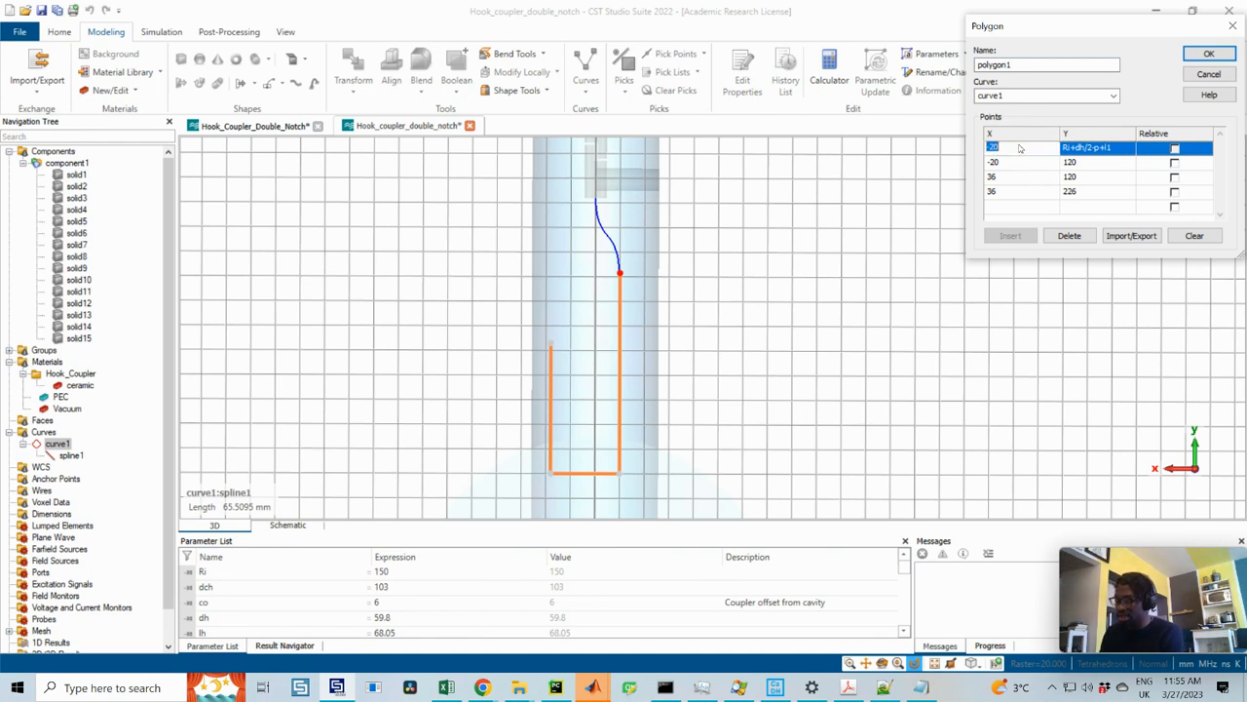
pyautogui.write('dch/2')
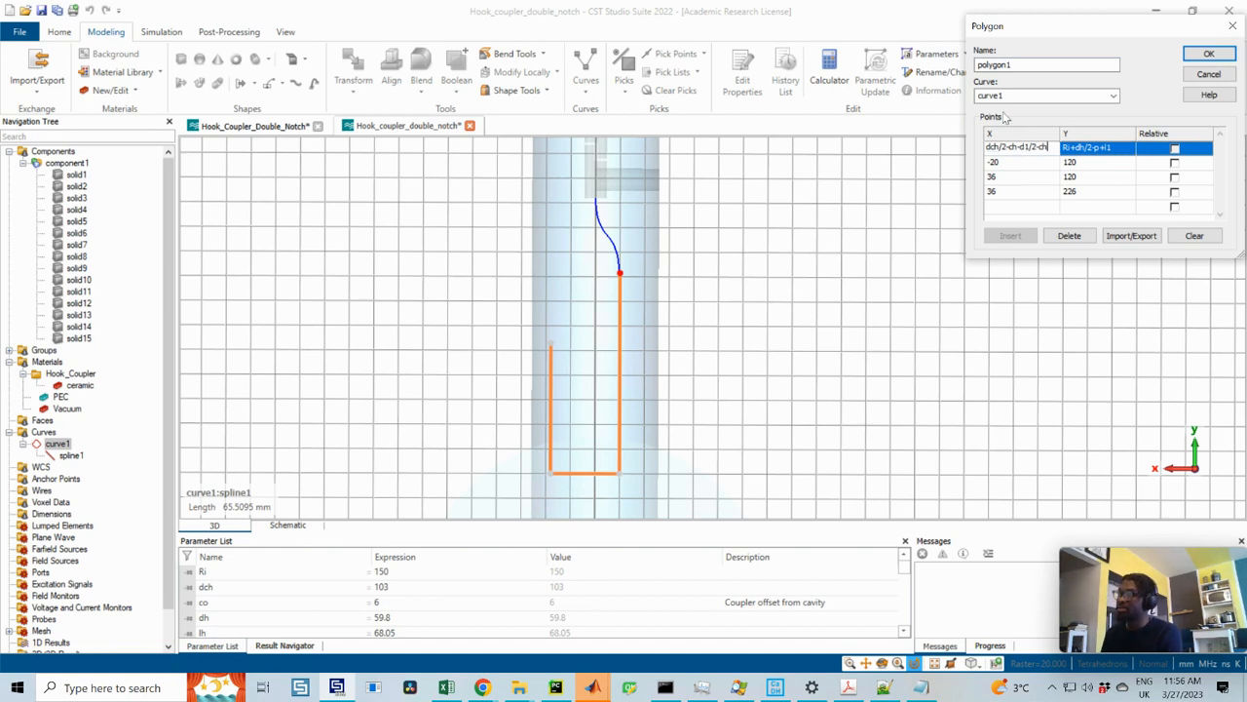
pyautogui.click(1022, 164)
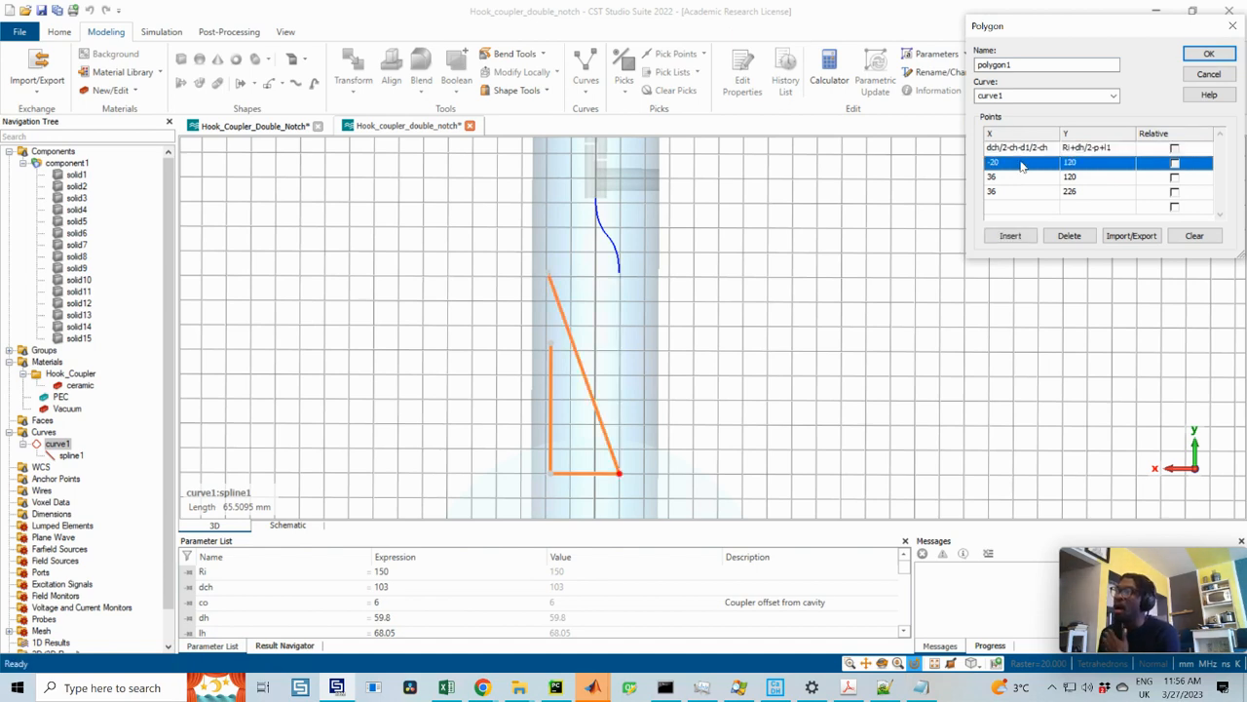
pyautogui.click(1035, 150)
pyautogui.click(1043, 149)
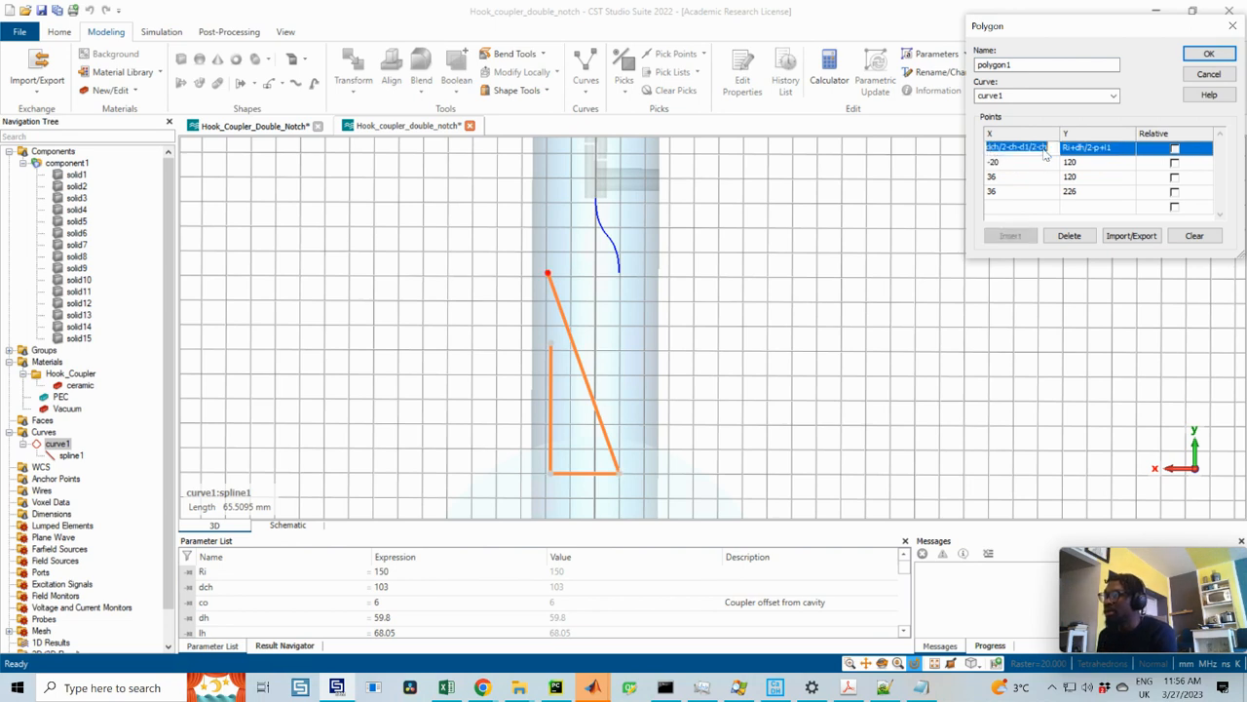
pyautogui.click(1042, 149)
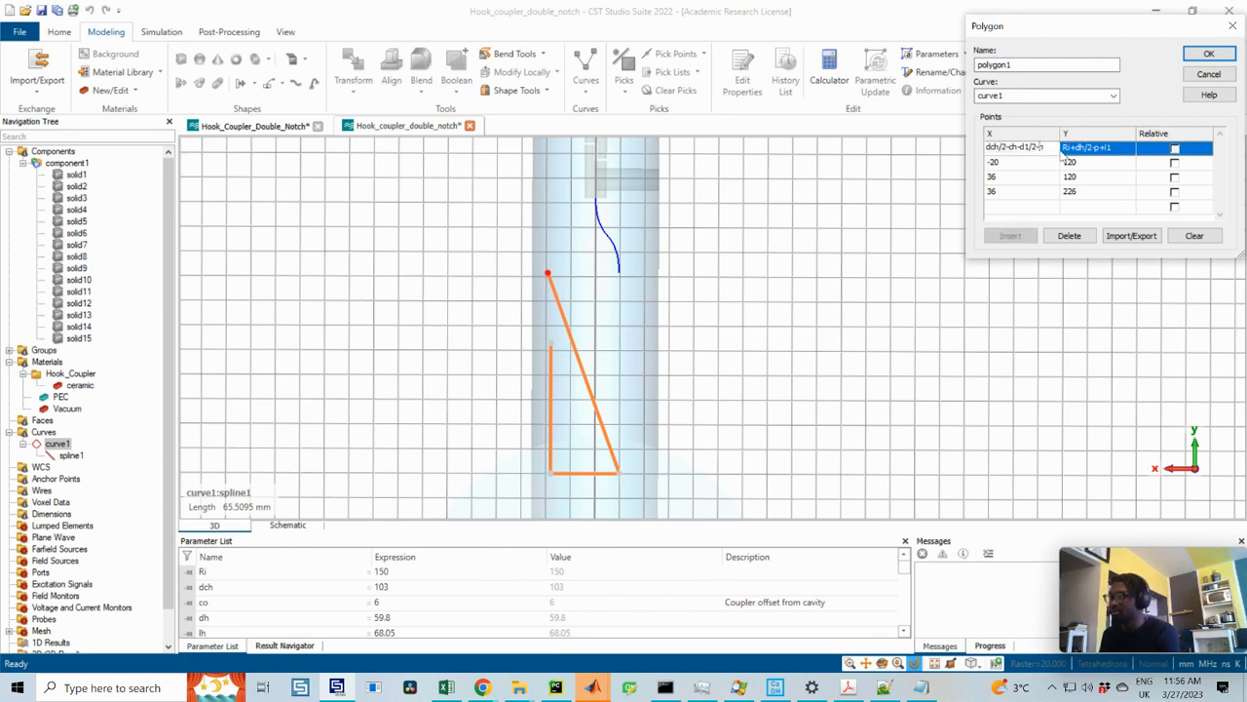
pyautogui.write('d')
# - Check the hook's depth dimensions in the PDF drawing and set the second polygon point's Y to Ri-p
pyautogui.click(1014, 163)
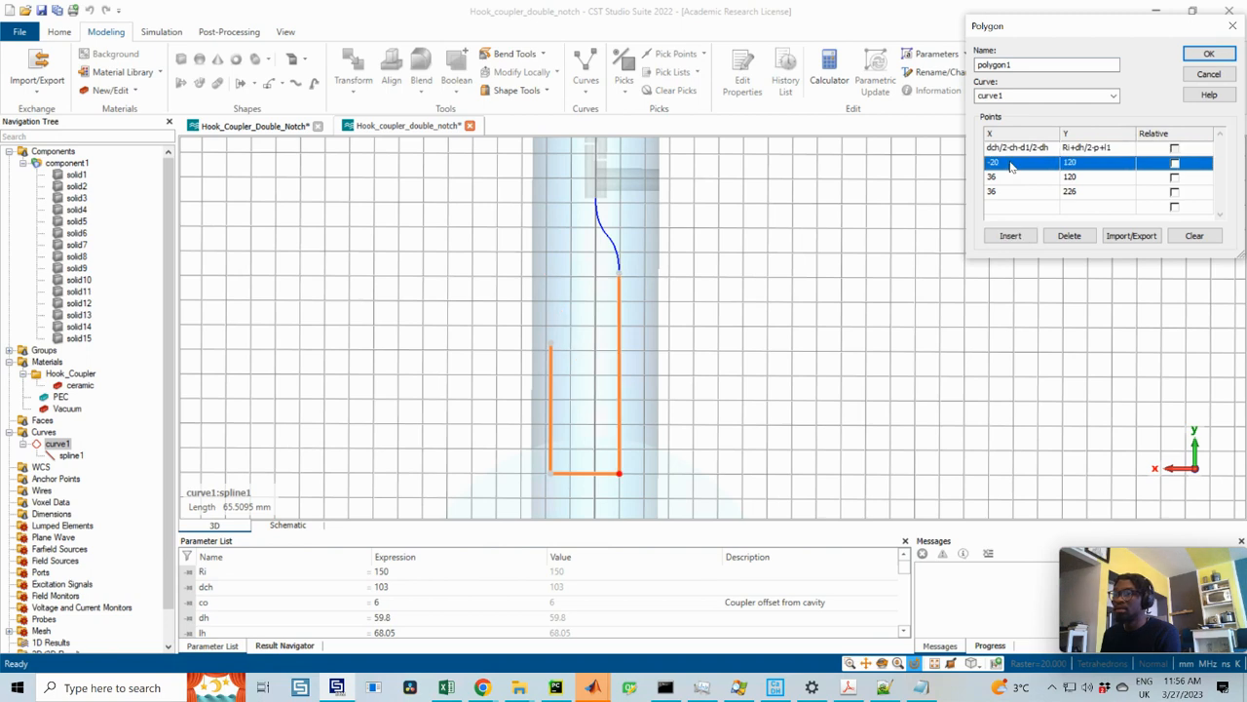
pyautogui.click(1081, 165)
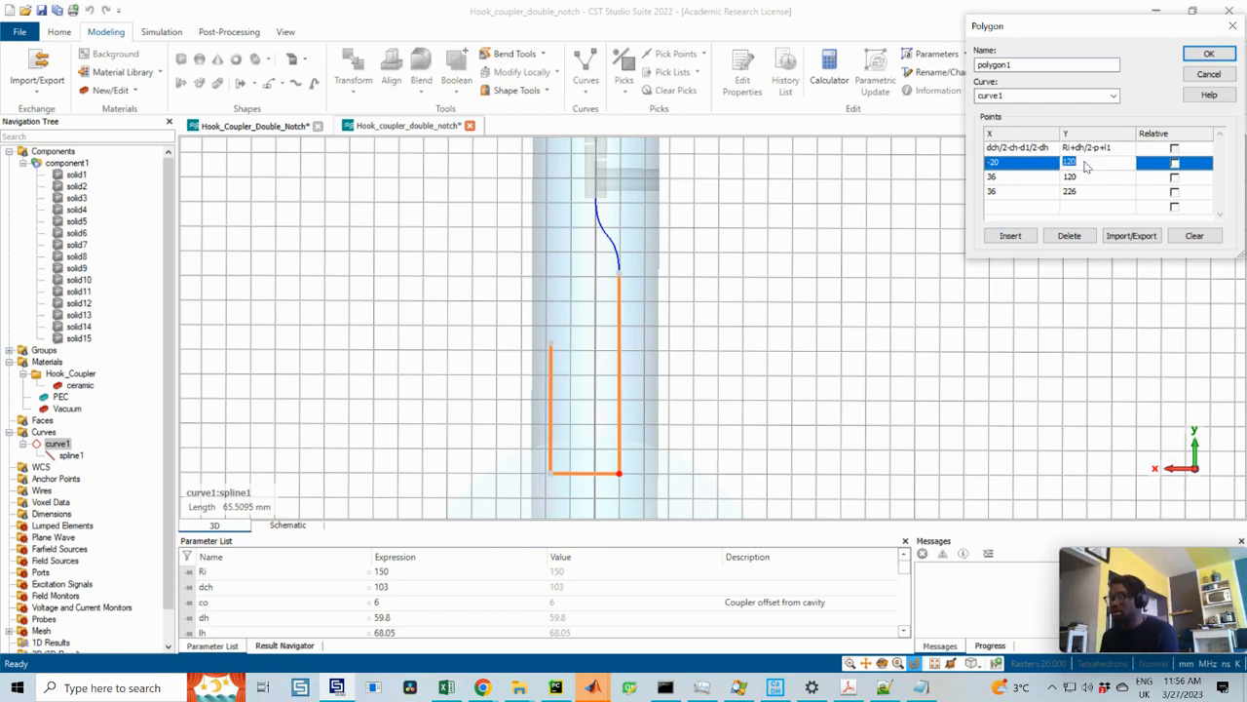
pyautogui.write('Ri+dh/2-p+l1')
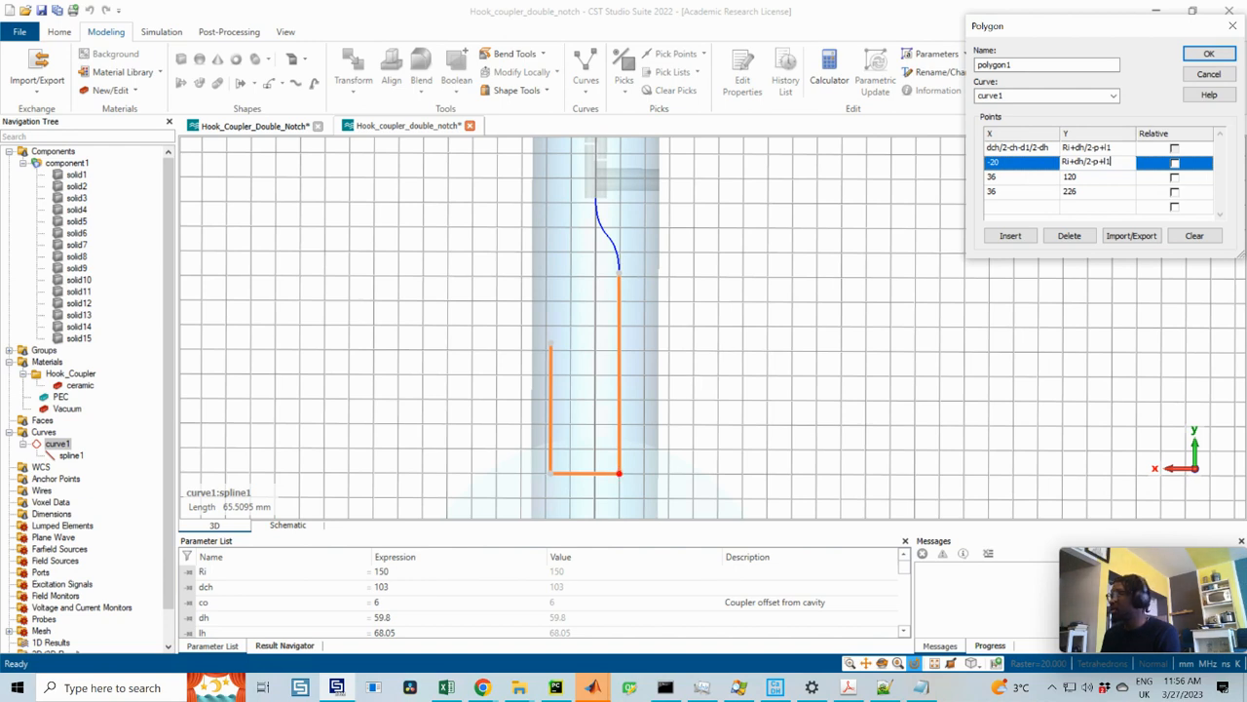
pyautogui.moveTo(1246, 58); pyautogui.dragTo(667, 39)
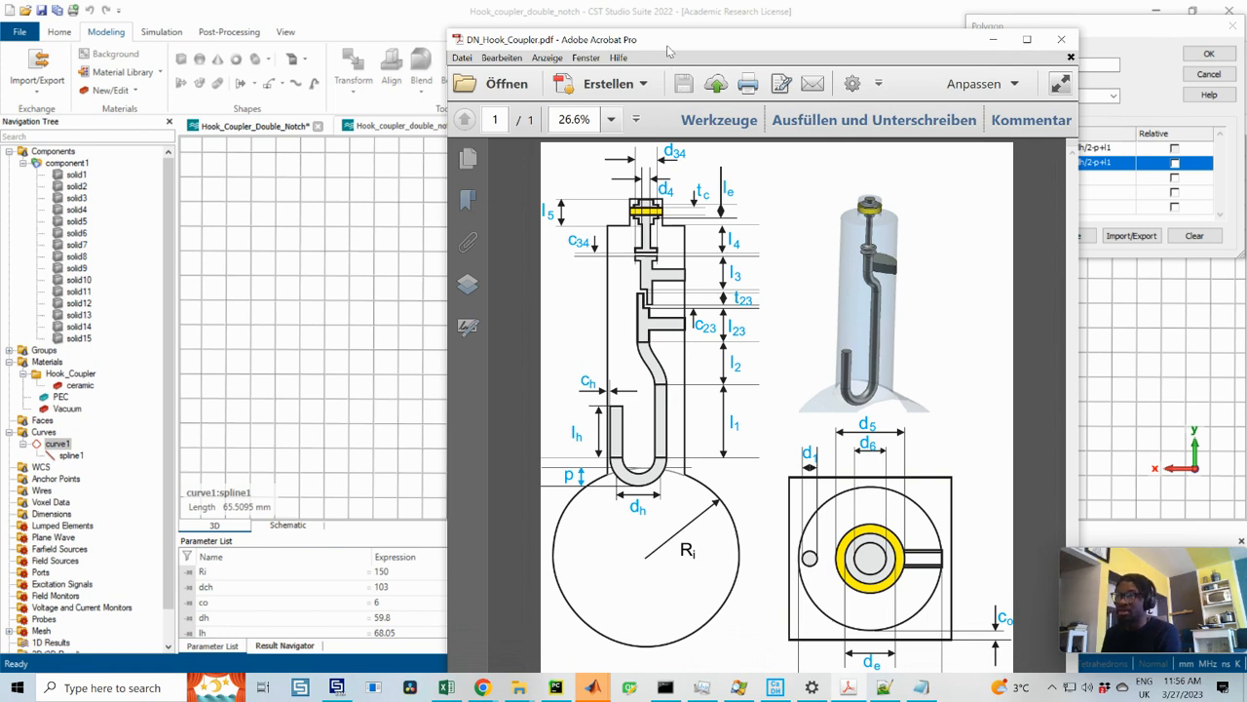
pyautogui.click(993, 40)
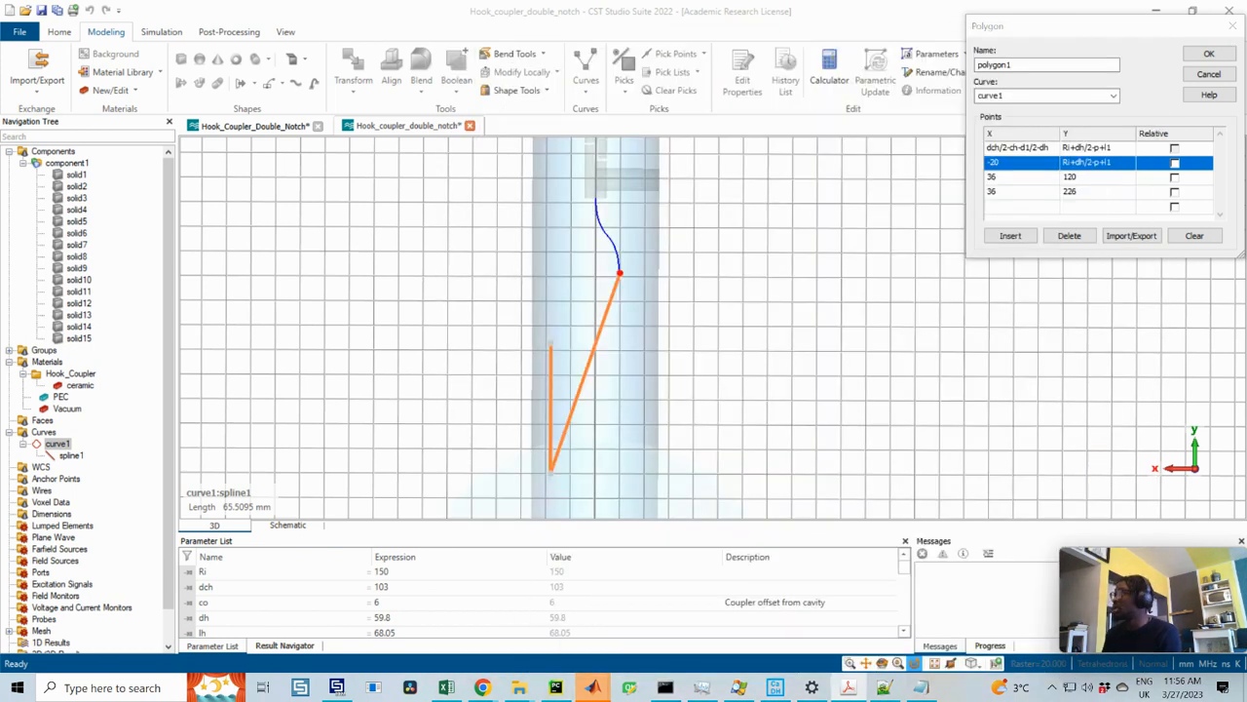
pyautogui.click(1111, 166)
pyautogui.click(1112, 165)
pyautogui.moveTo(1112, 165); pyautogui.dragTo(1076, 168)
pyautogui.press('BackSpace')
pyautogui.press('BackSpace')
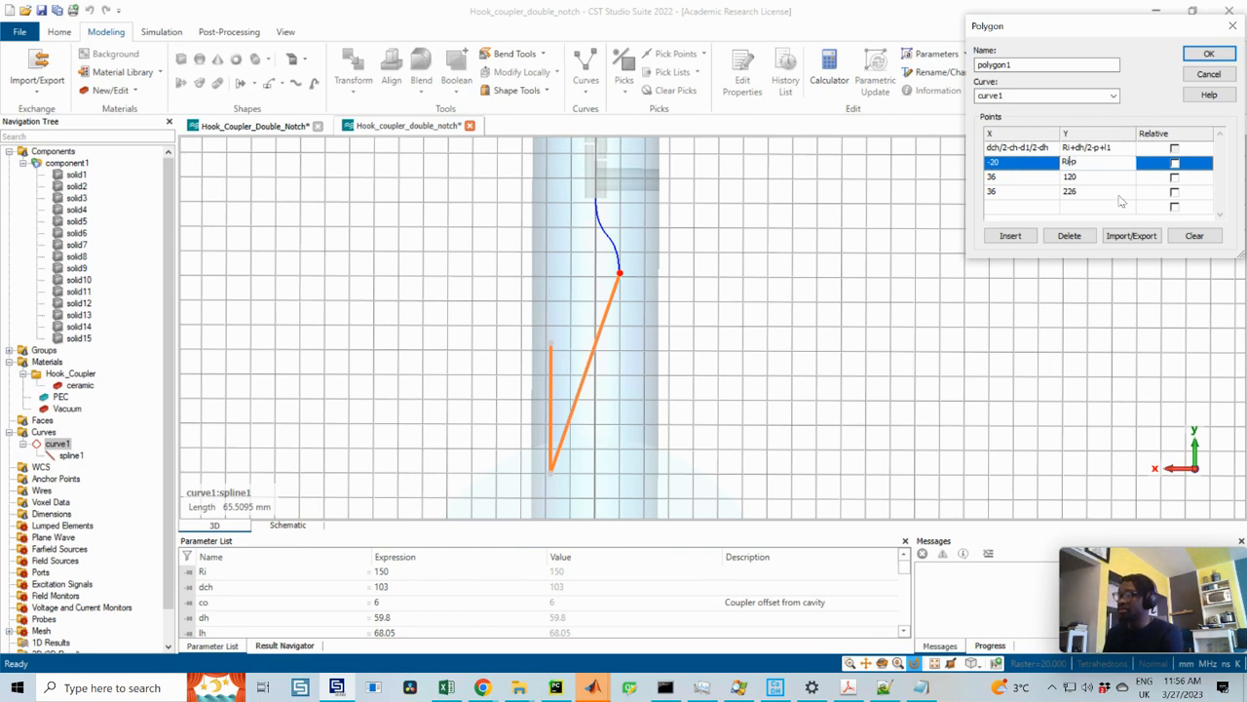
# - Set the third polygon point's Y to Ri-p
pyautogui.click(1078, 179)
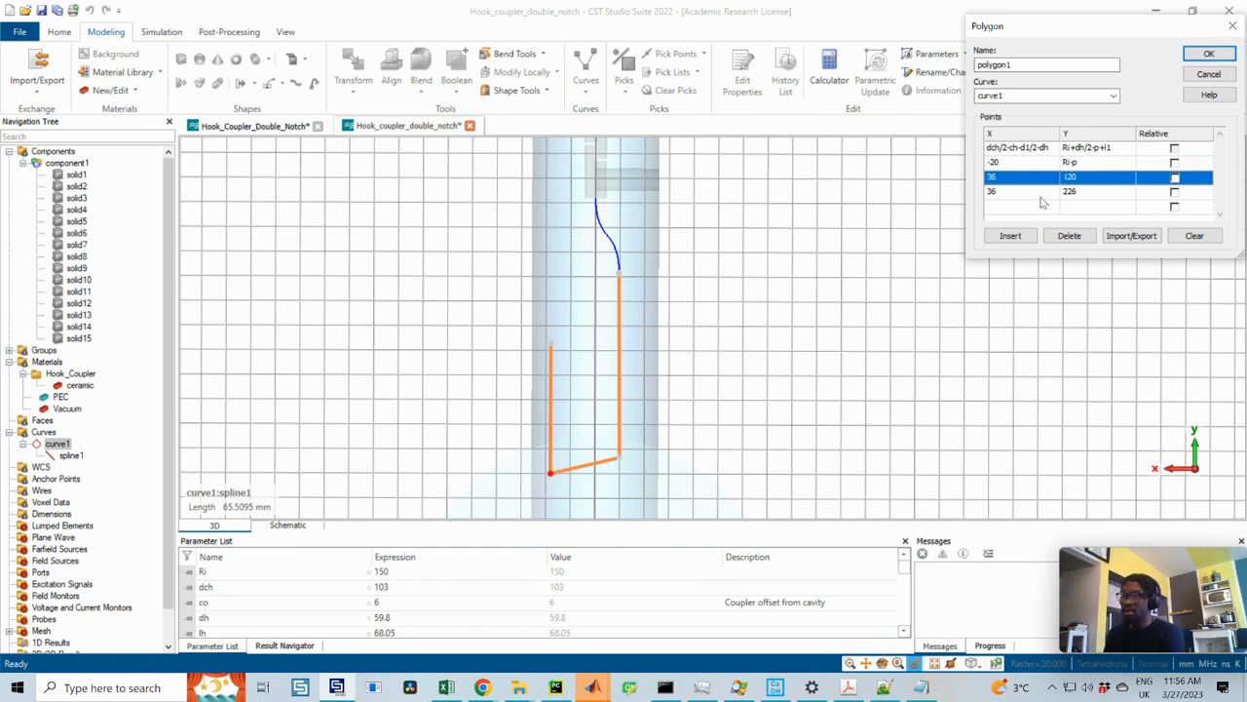
pyautogui.click(1093, 180)
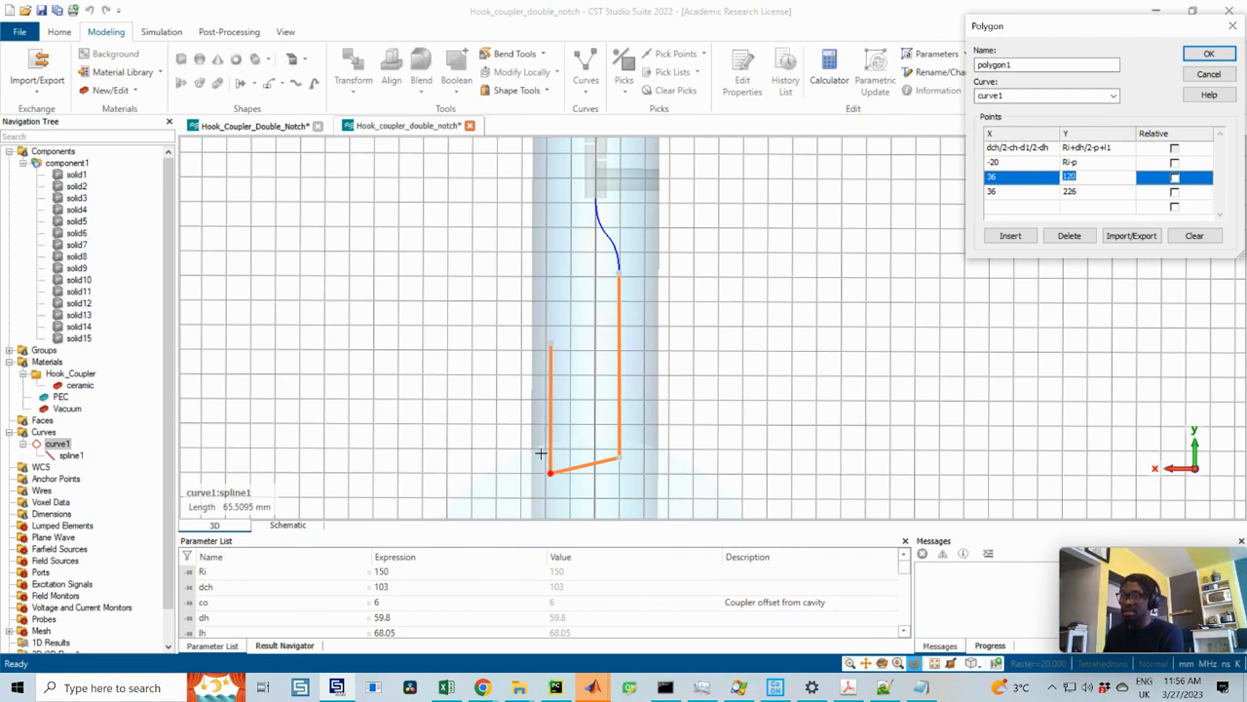
pyautogui.write('Ri')
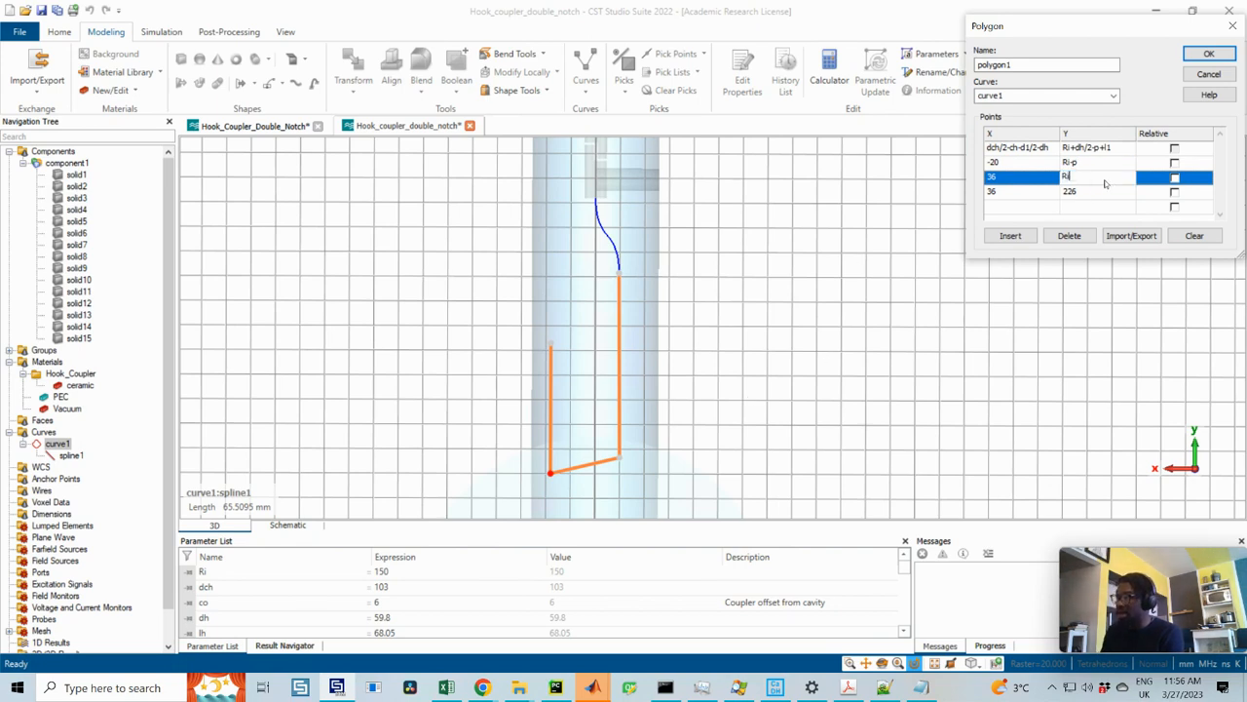
pyautogui.write('-p')
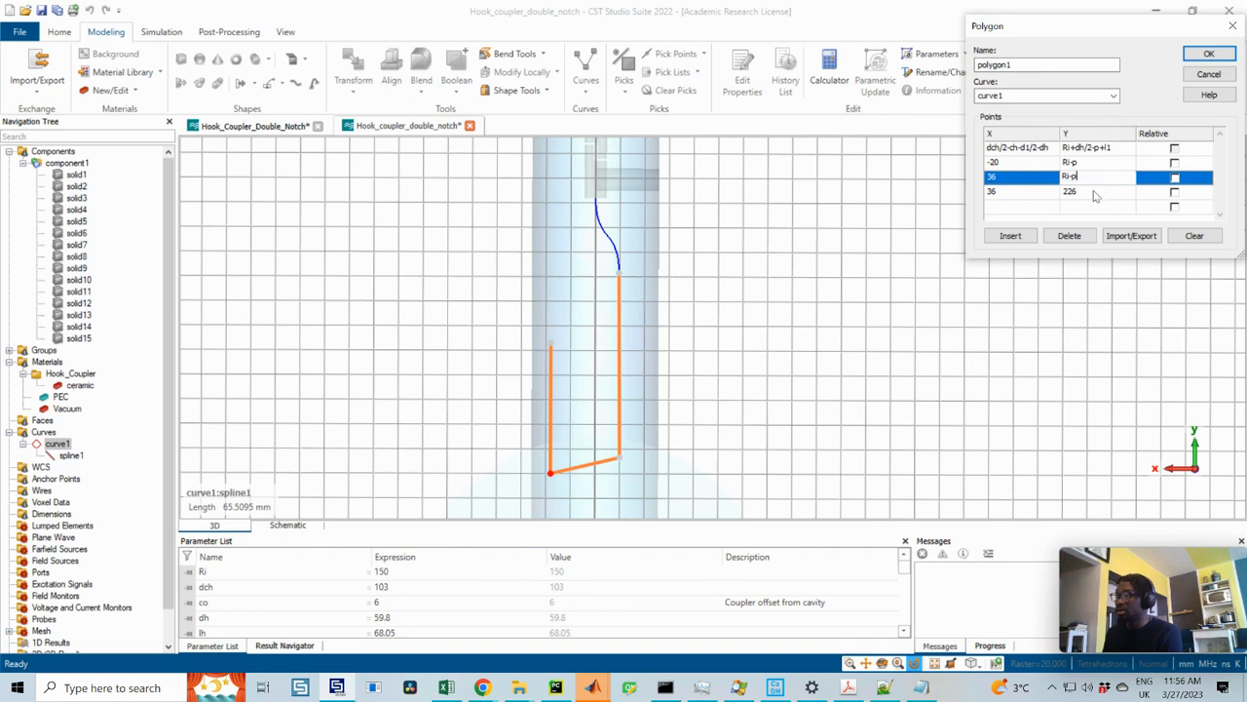
pyautogui.click(1093, 195)
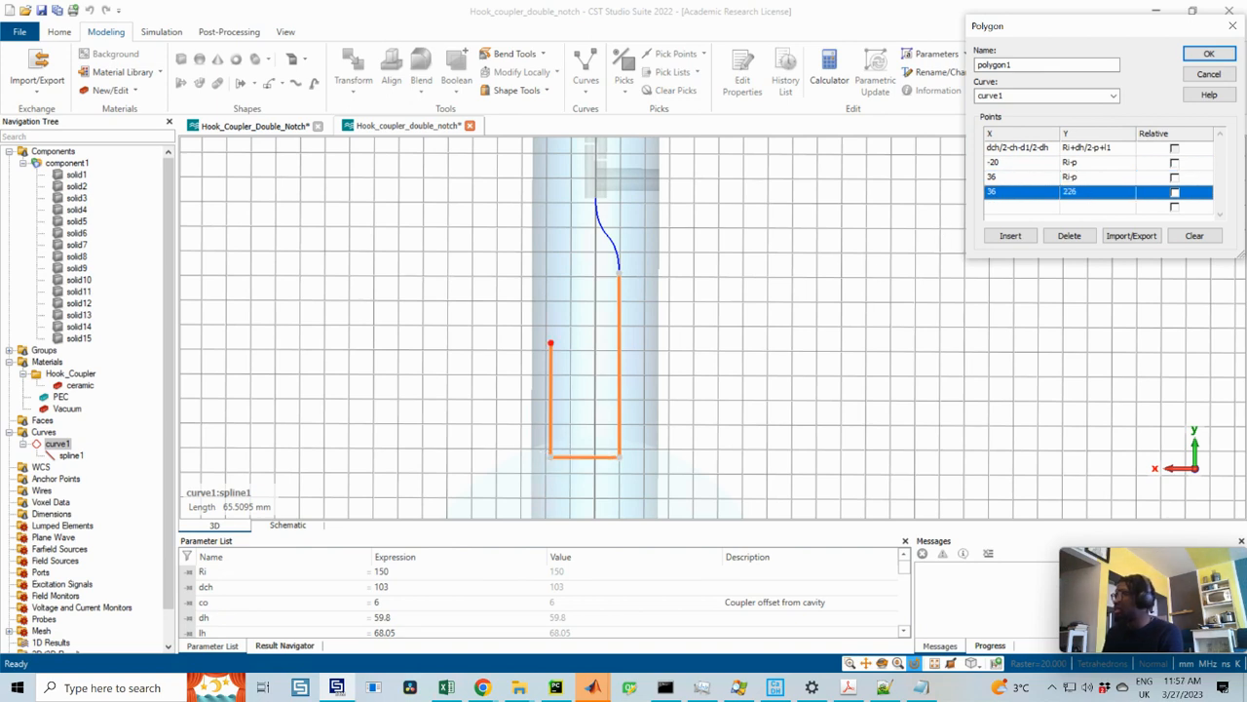
# - Check the hook's width dimensions in the PDF drawing and set the second polygon point's X to dch/2-ch-d1/2-dh
pyautogui.hotkey('alt', 'Tab')
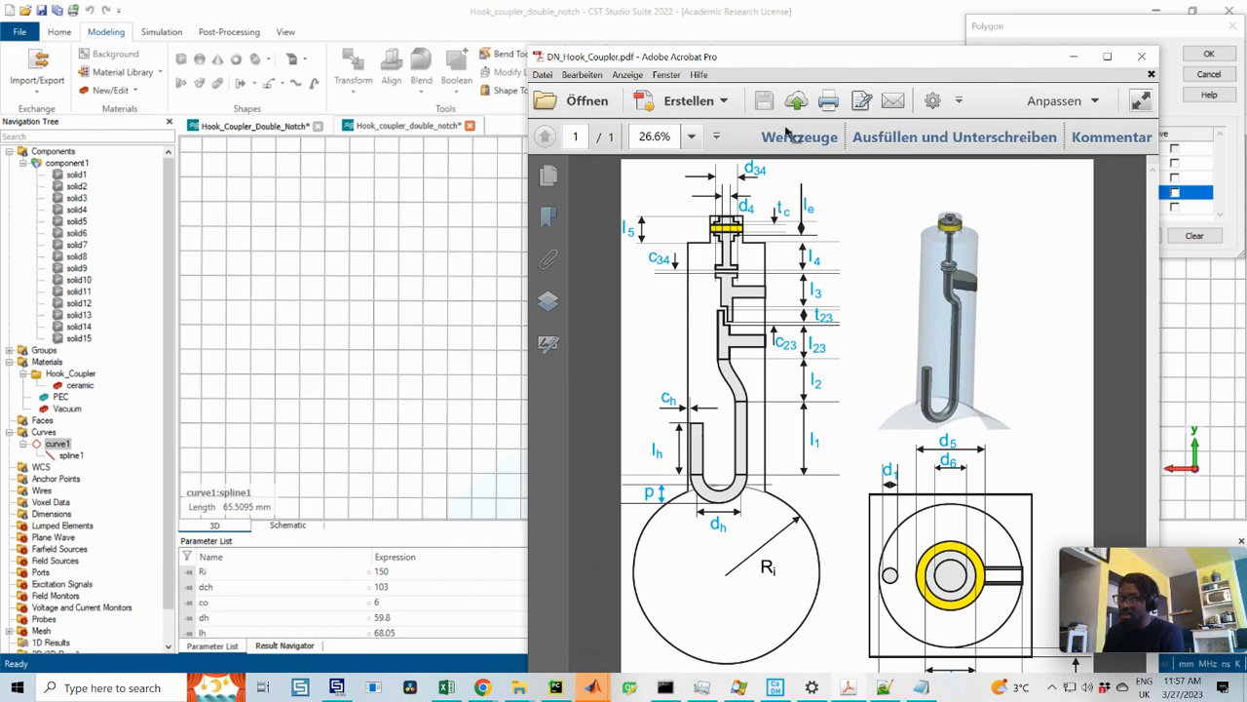
pyautogui.moveTo(815, 60); pyautogui.dragTo(826, 60)
pyautogui.click(999, 41)
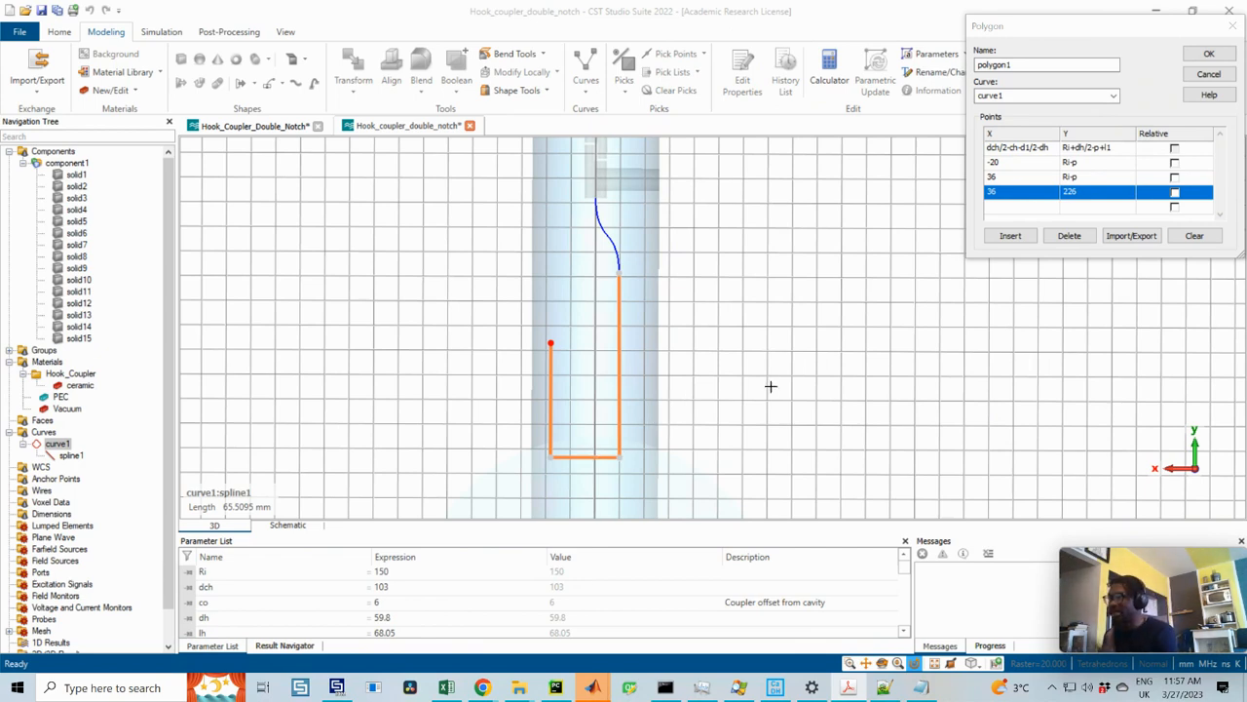
pyautogui.click(1009, 163)
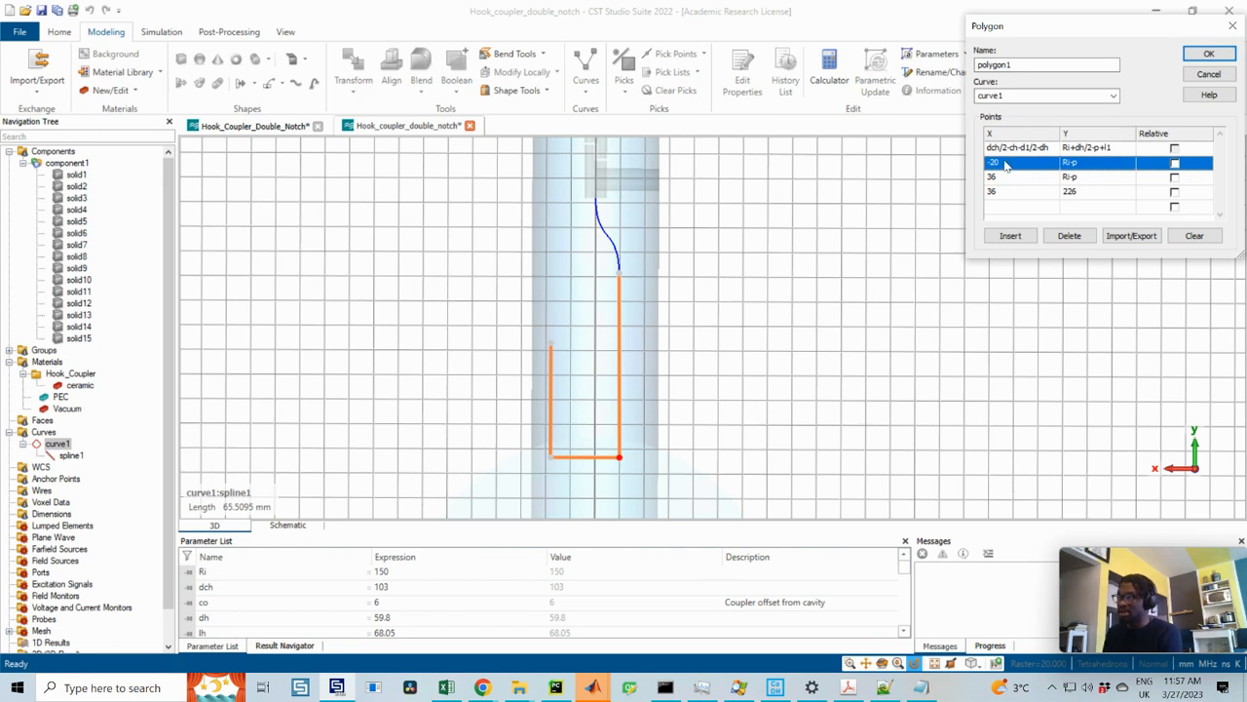
pyautogui.click(1006, 163)
pyautogui.write('dch/2')
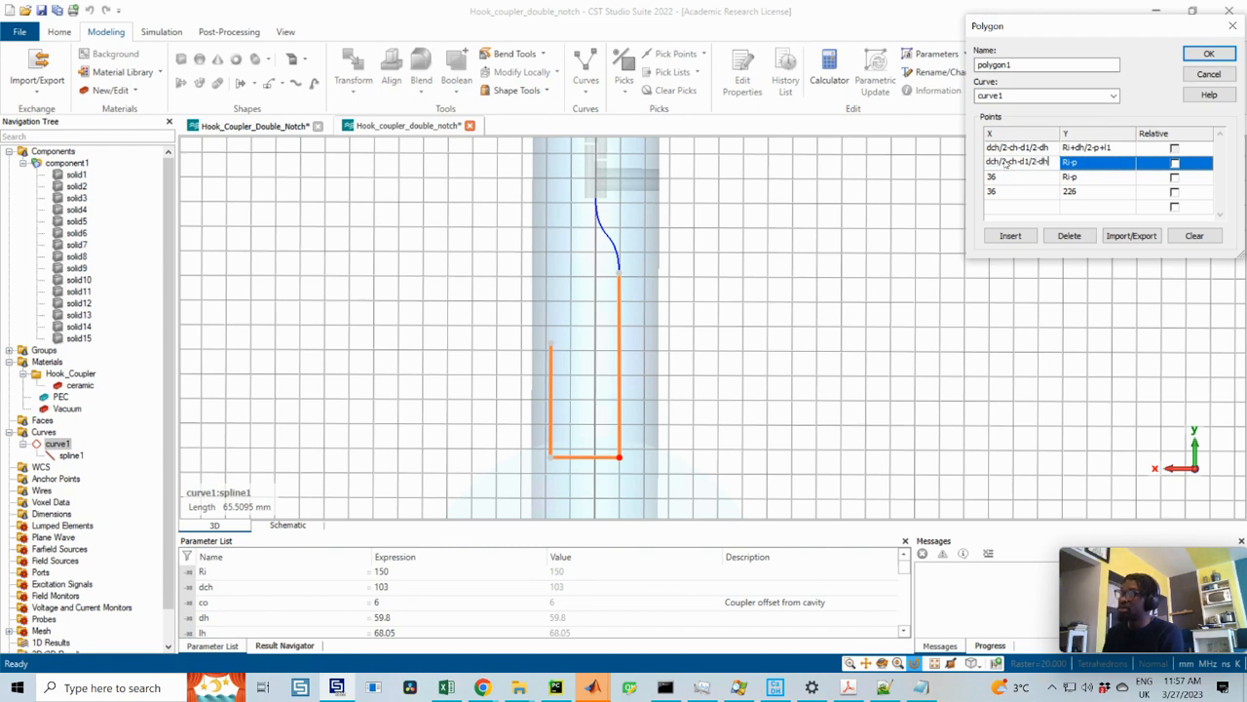
# - Set the X of the third and fourth polygon points to the expression dch/2-ch-d1/2
pyautogui.click(1003, 181)
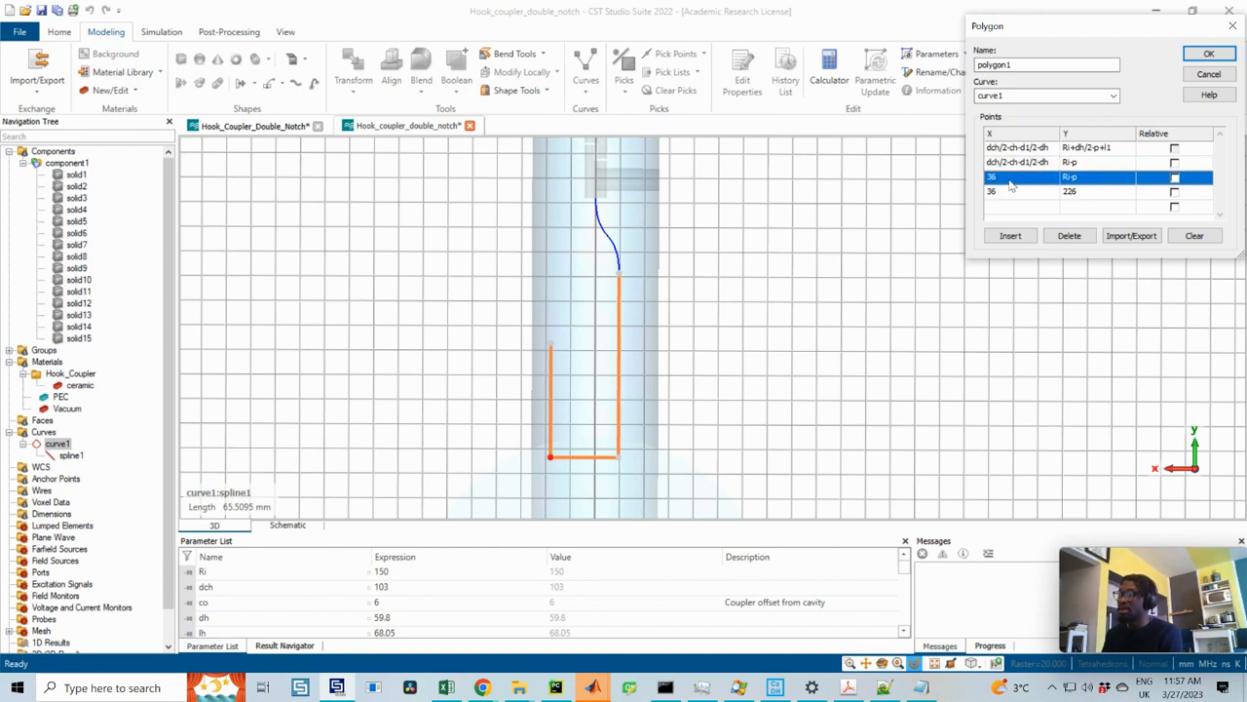
pyautogui.click(1012, 183)
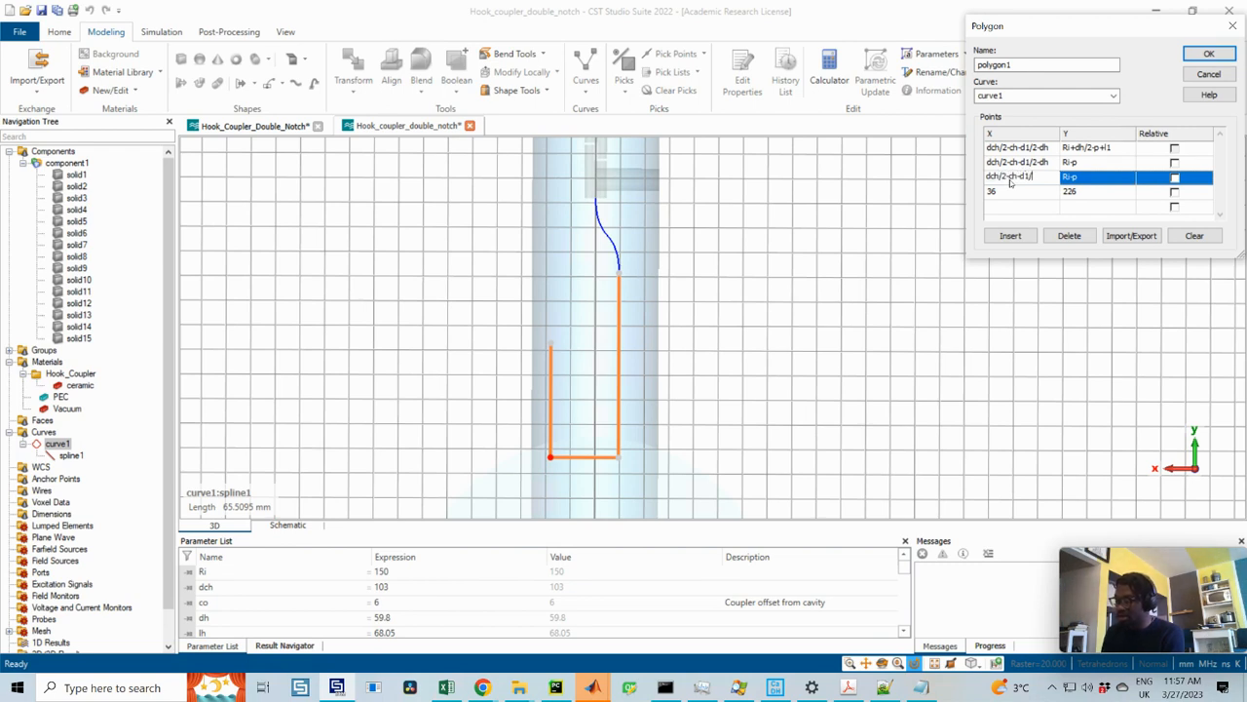
pyautogui.write('dch/2-ch-d1/2')
pyautogui.click(1014, 194)
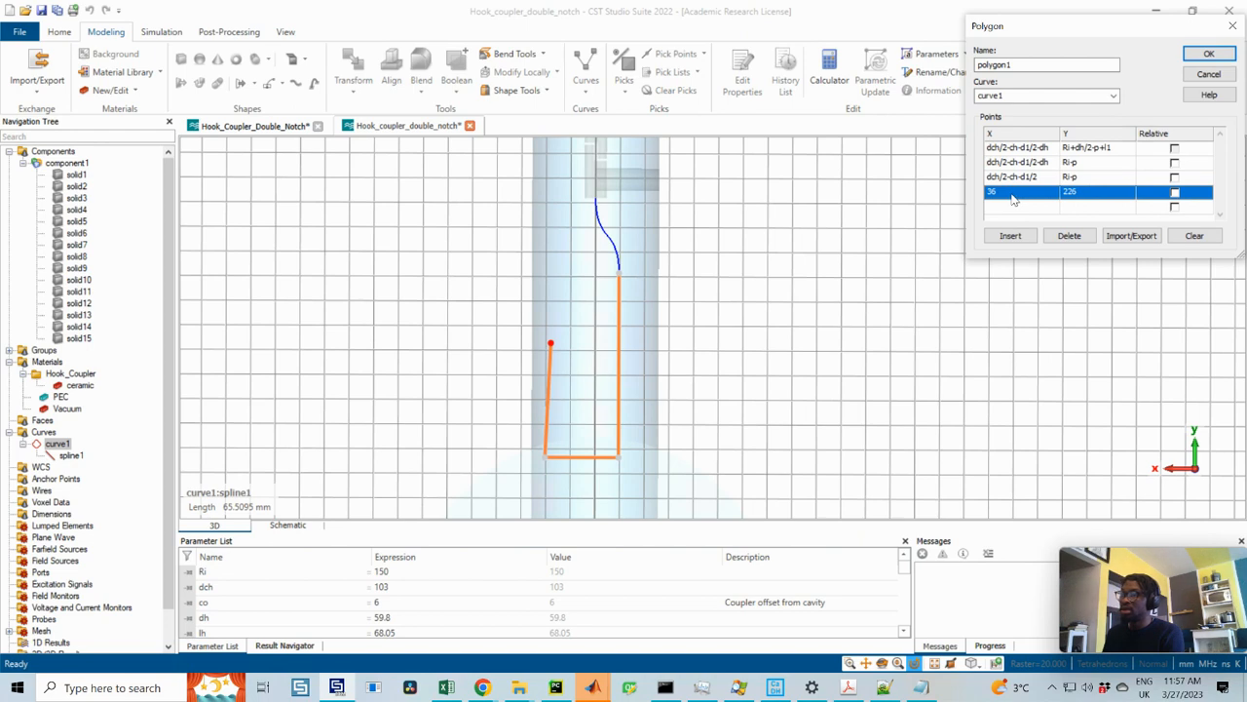
pyautogui.click(1014, 195)
pyautogui.write('dch/2-ch-d1')
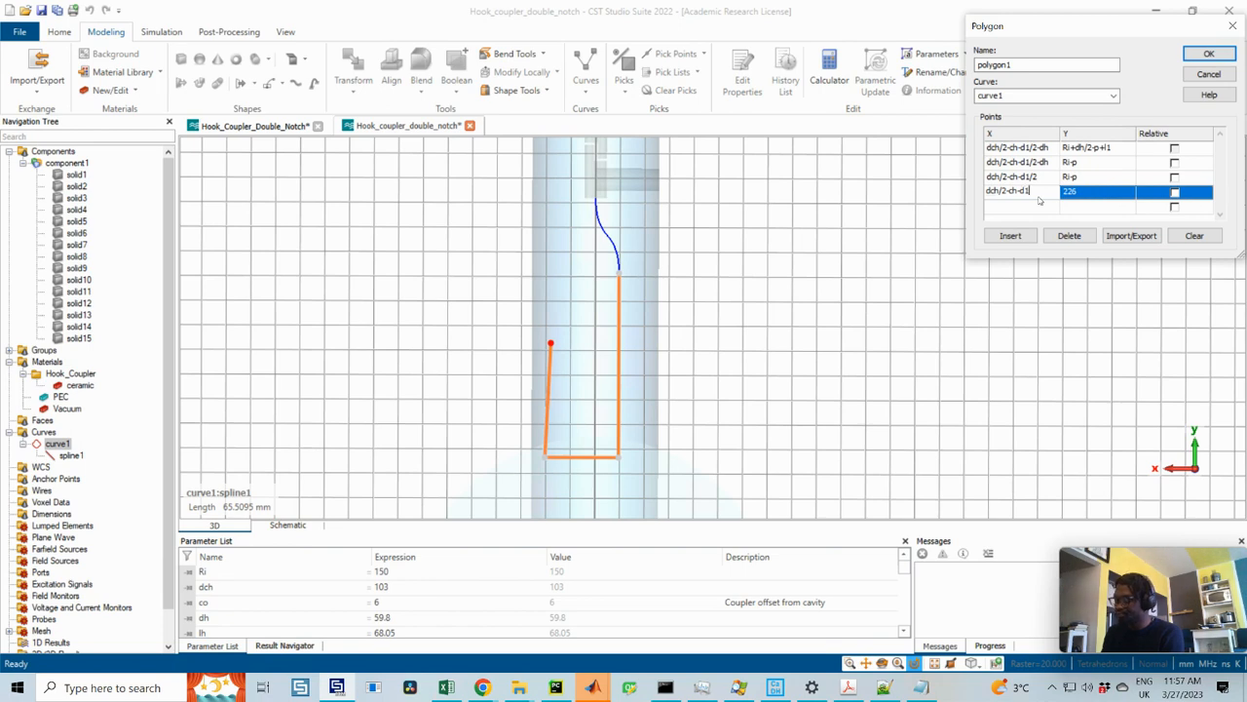
pyautogui.write('/2')
# - Check the hook's tip height in the PDF drawing and set the fourth polygon point's Y to Ri-p+dh/2+lh
pyautogui.click(1084, 195)
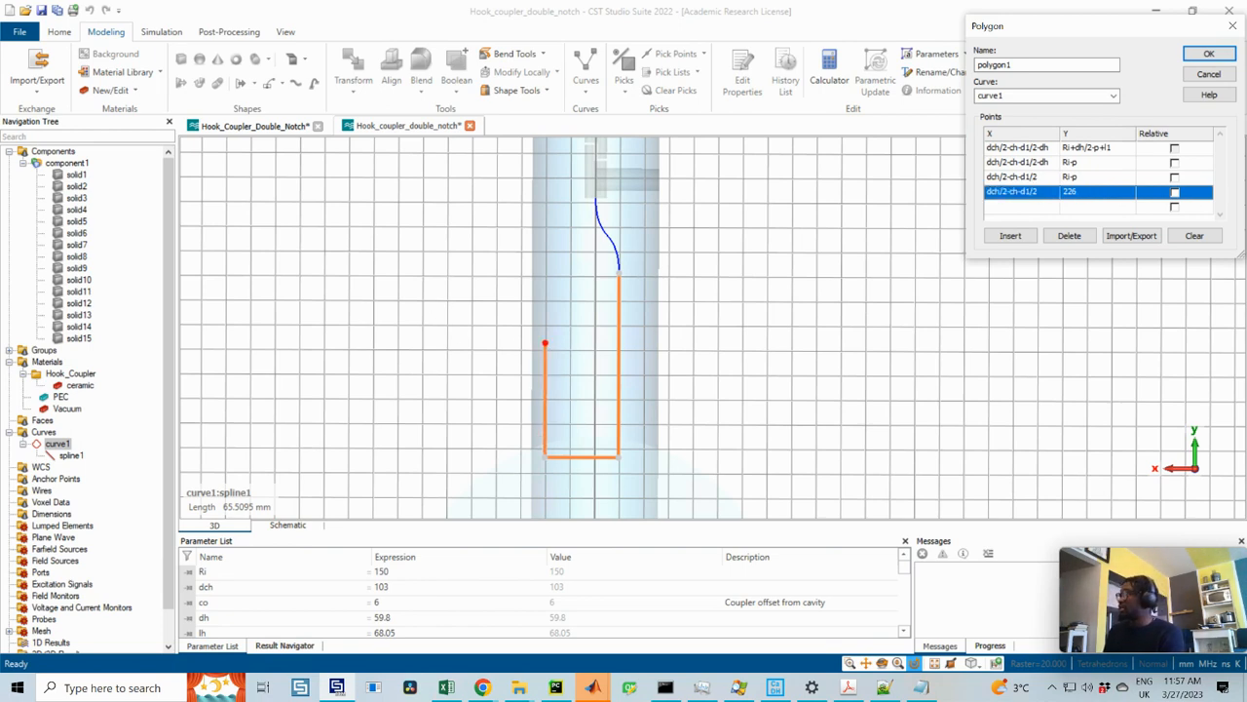
pyautogui.moveTo(1246, 131); pyautogui.dragTo(519, 88)
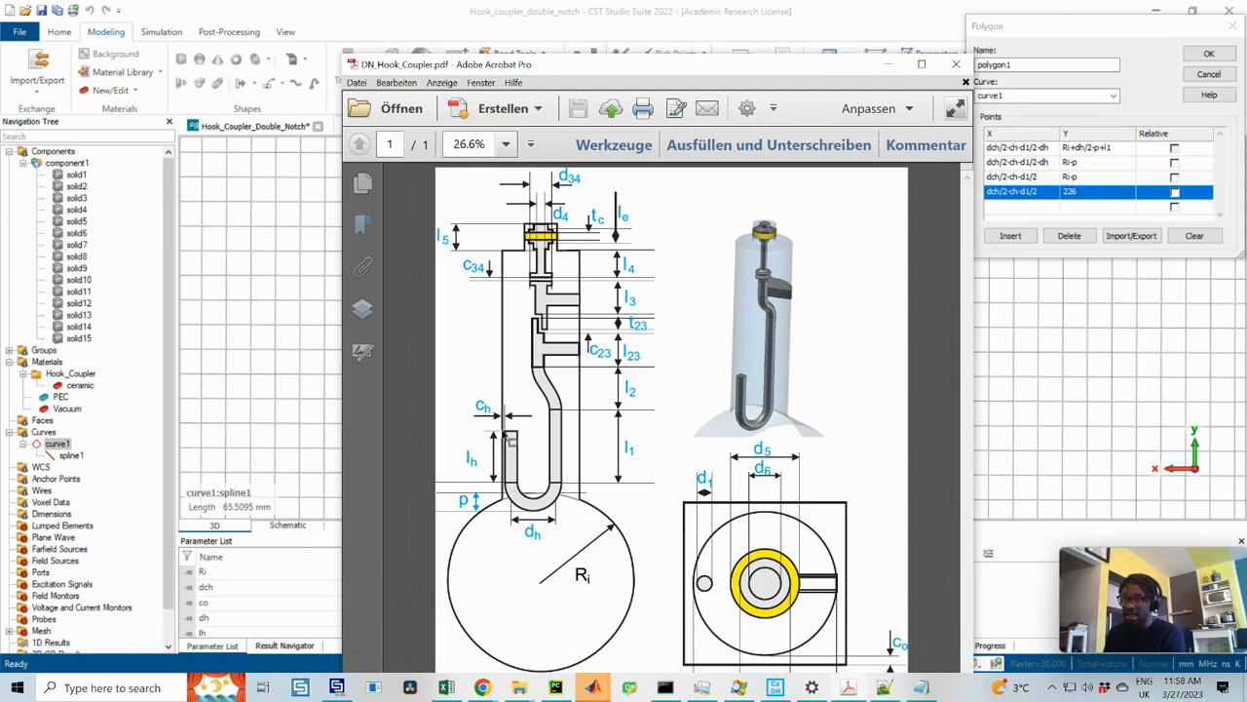
pyautogui.moveTo(634, 62); pyautogui.dragTo(1246, 84)
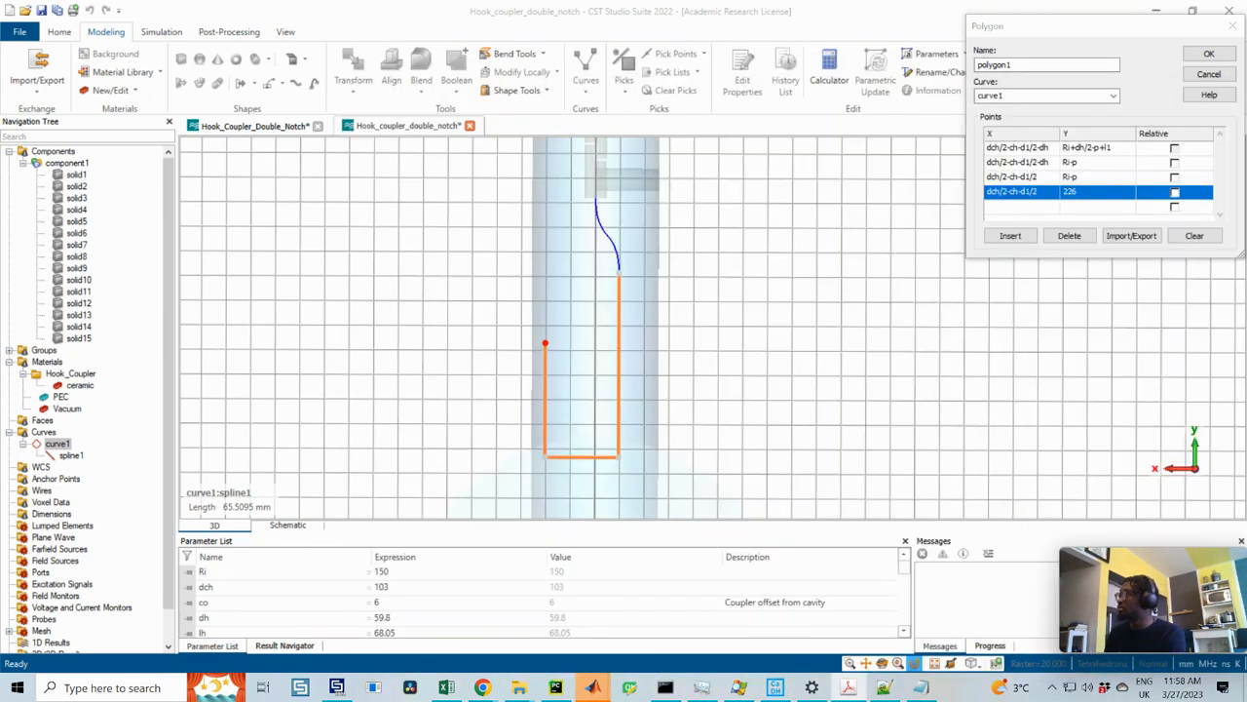
pyautogui.doubleClick(1080, 193)
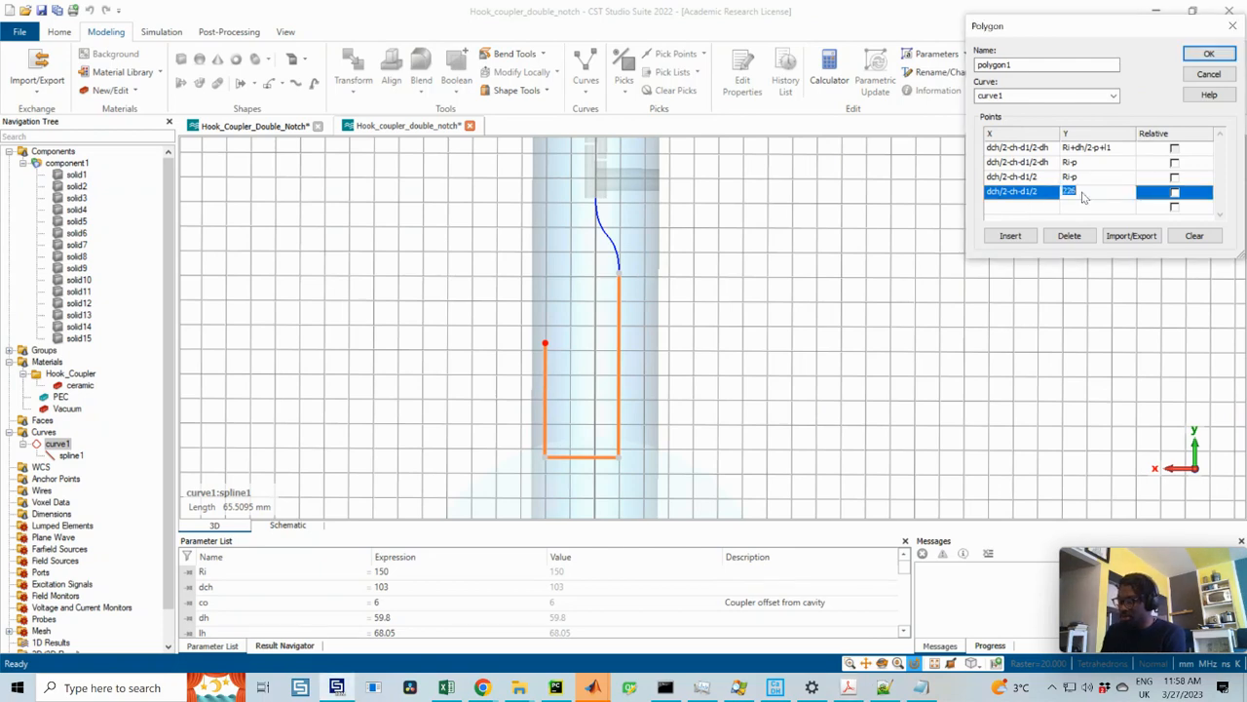
pyautogui.write('Ri-p')
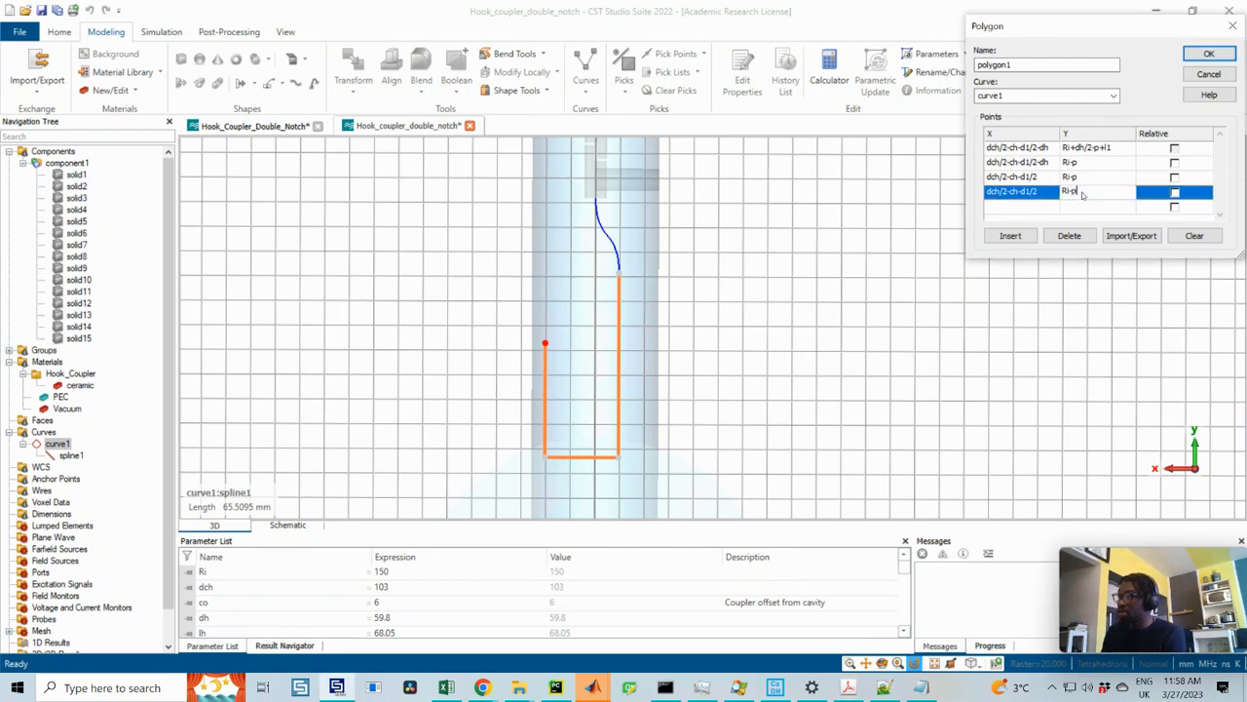
pyautogui.write('+p+dh')
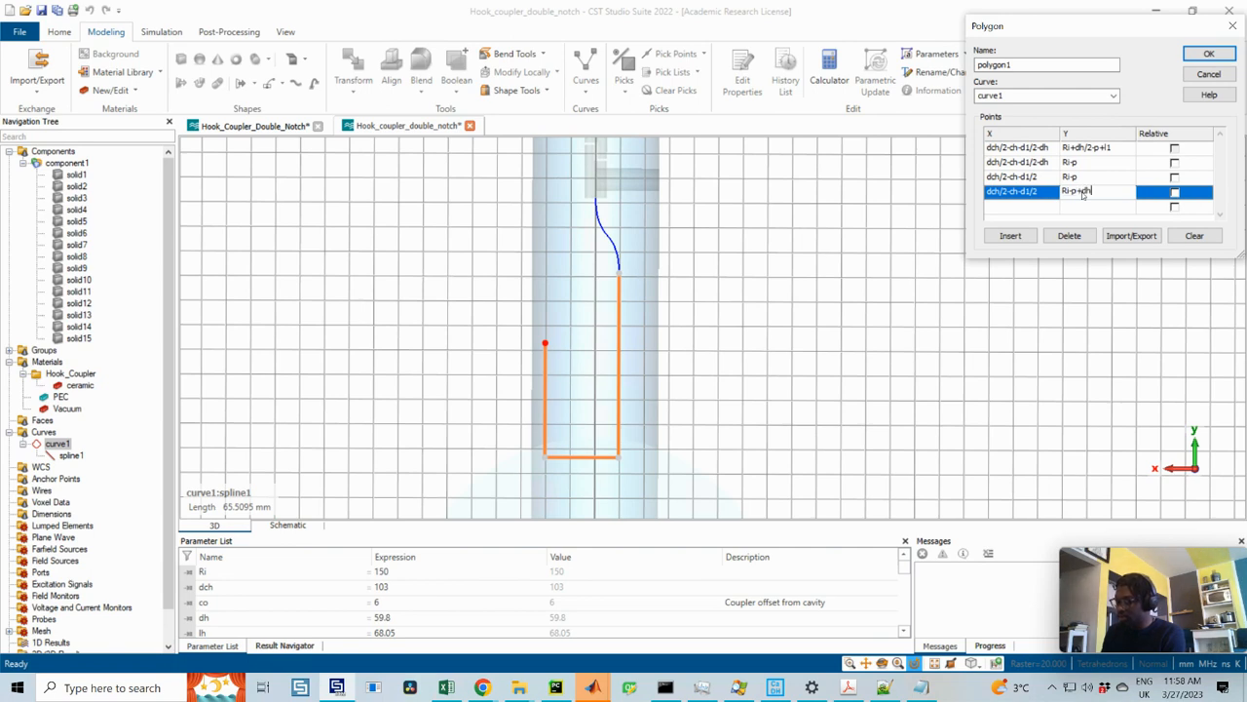
pyautogui.write('/2+l')
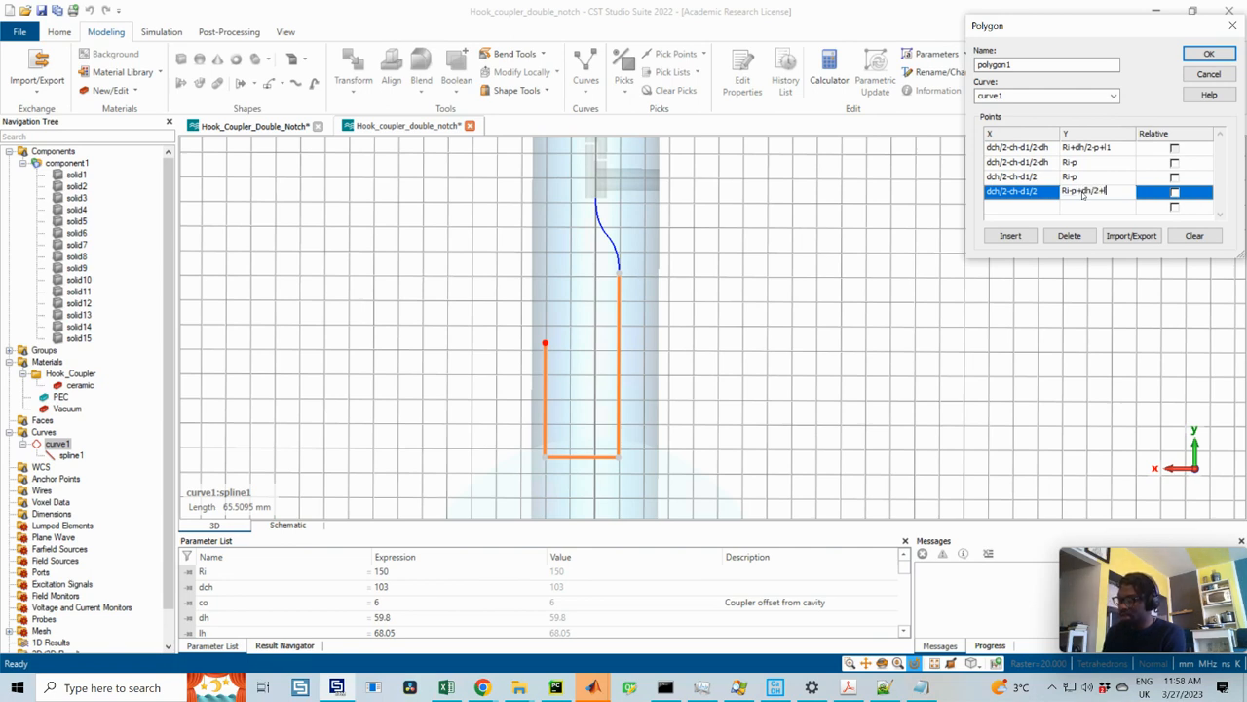
pyautogui.write('h')
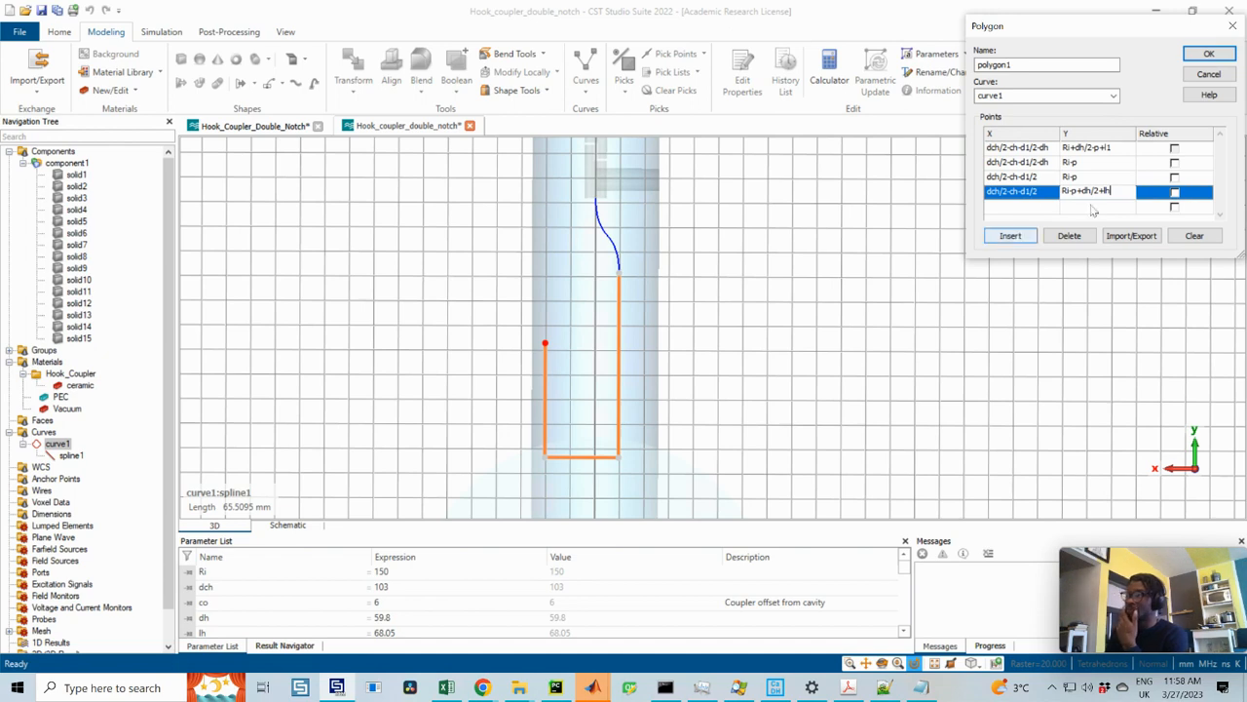
pyautogui.press('Up')
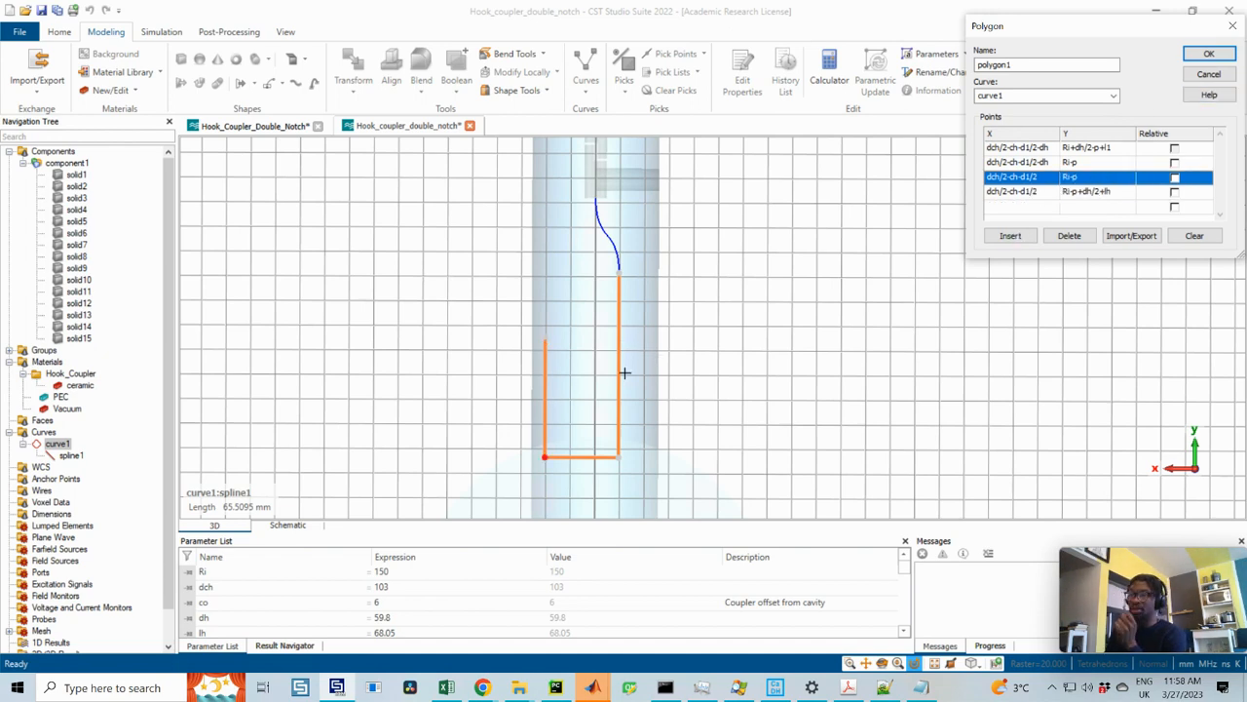
# - Create the polygon in curve1 from the four parametric points and highlight it to check the hook path
pyautogui.scroll(-3, 658, 368)
pyautogui.scroll(4, 660, 319)
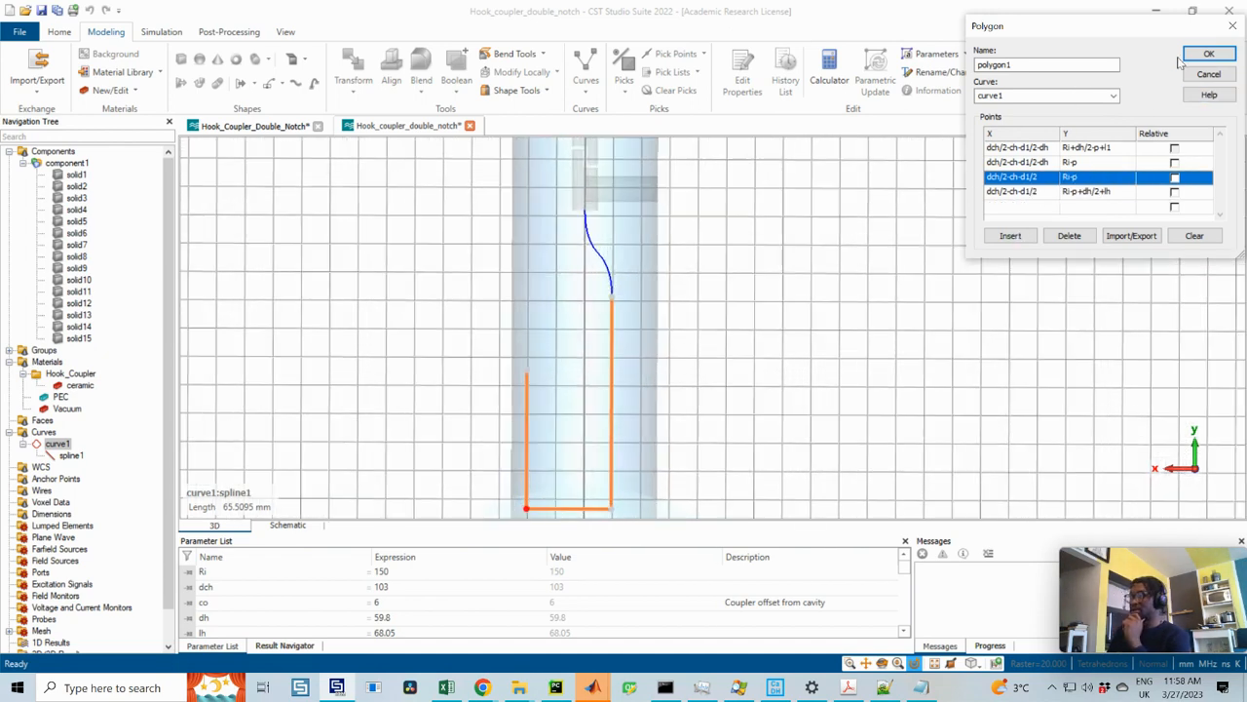
pyautogui.click(1207, 55)
pyautogui.scroll(-2, 591, 399)
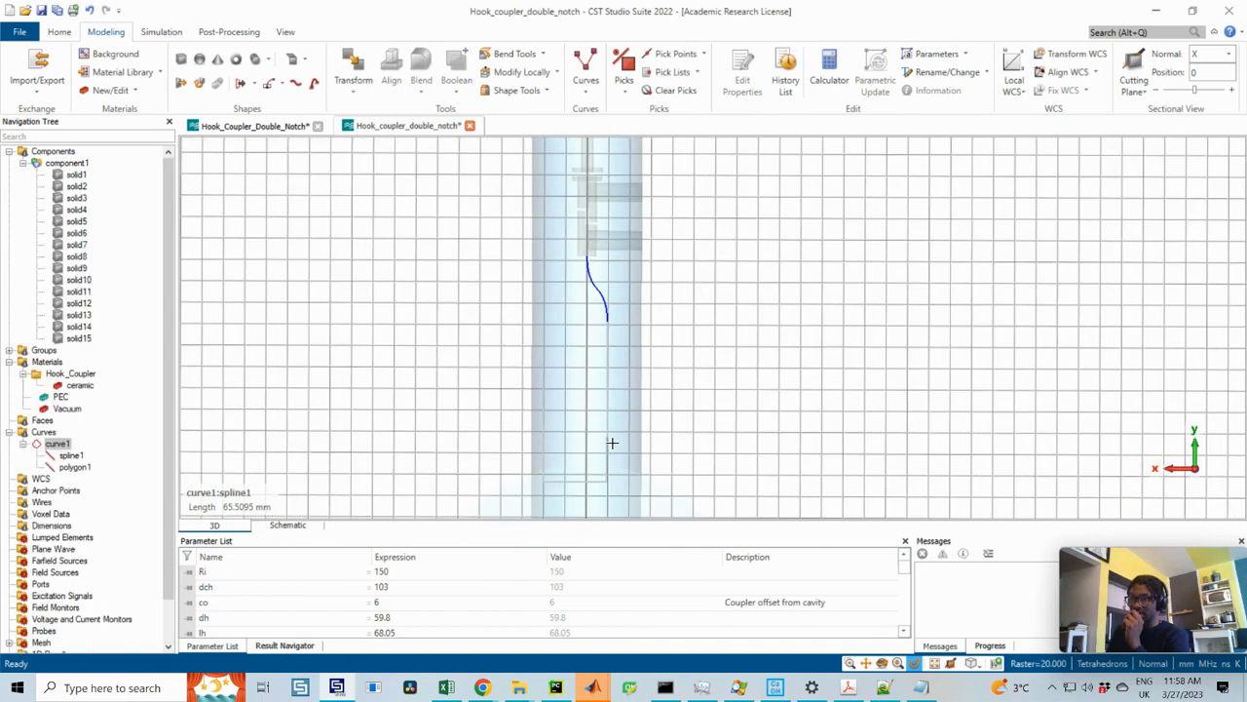
pyautogui.moveTo(614, 403); pyautogui.dragTo(619, 320, button='middle')
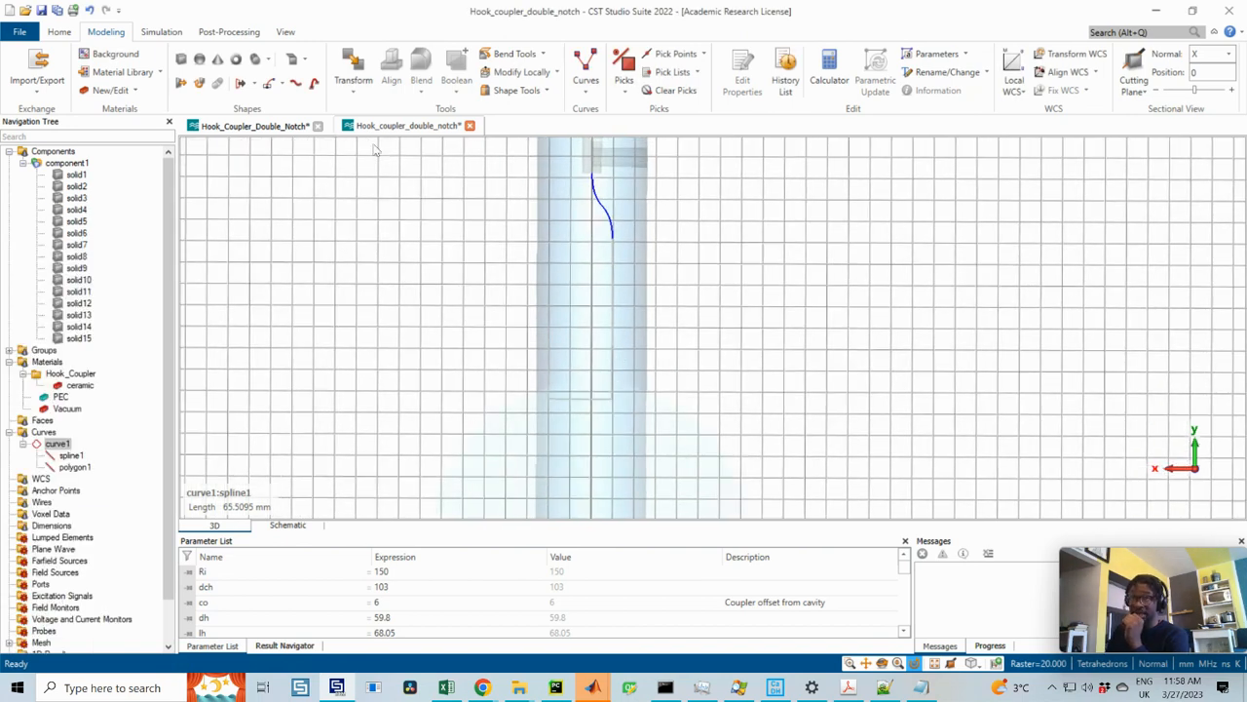
pyautogui.click(74, 467)
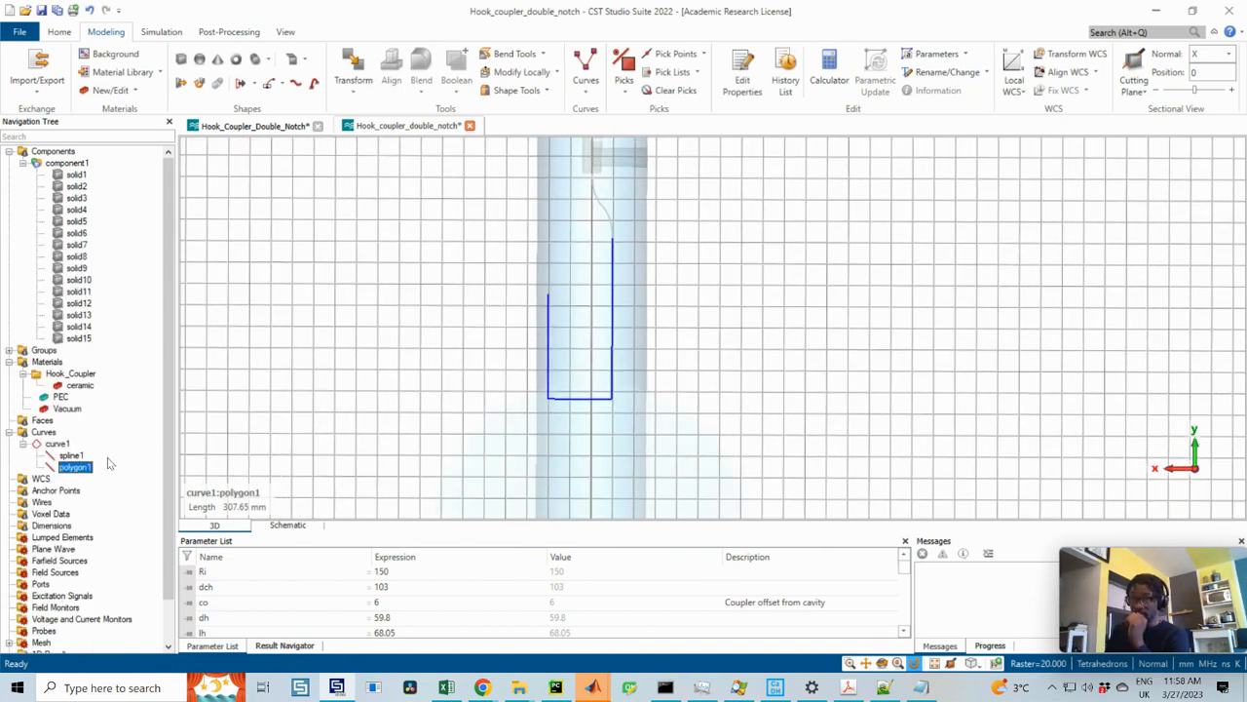
pyautogui.click(587, 339)
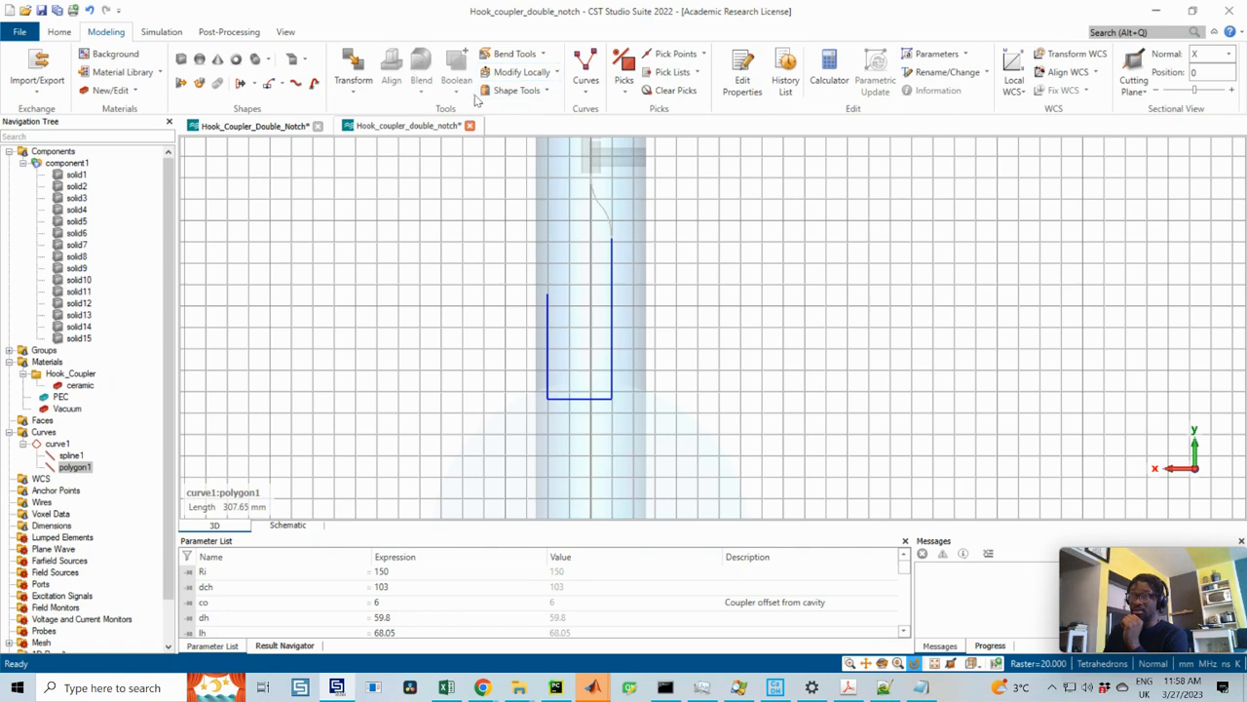
# - Blend the bottom corner of the hook's long leg, below the spline, with a radius of dh/2
pyautogui.click(585, 73)
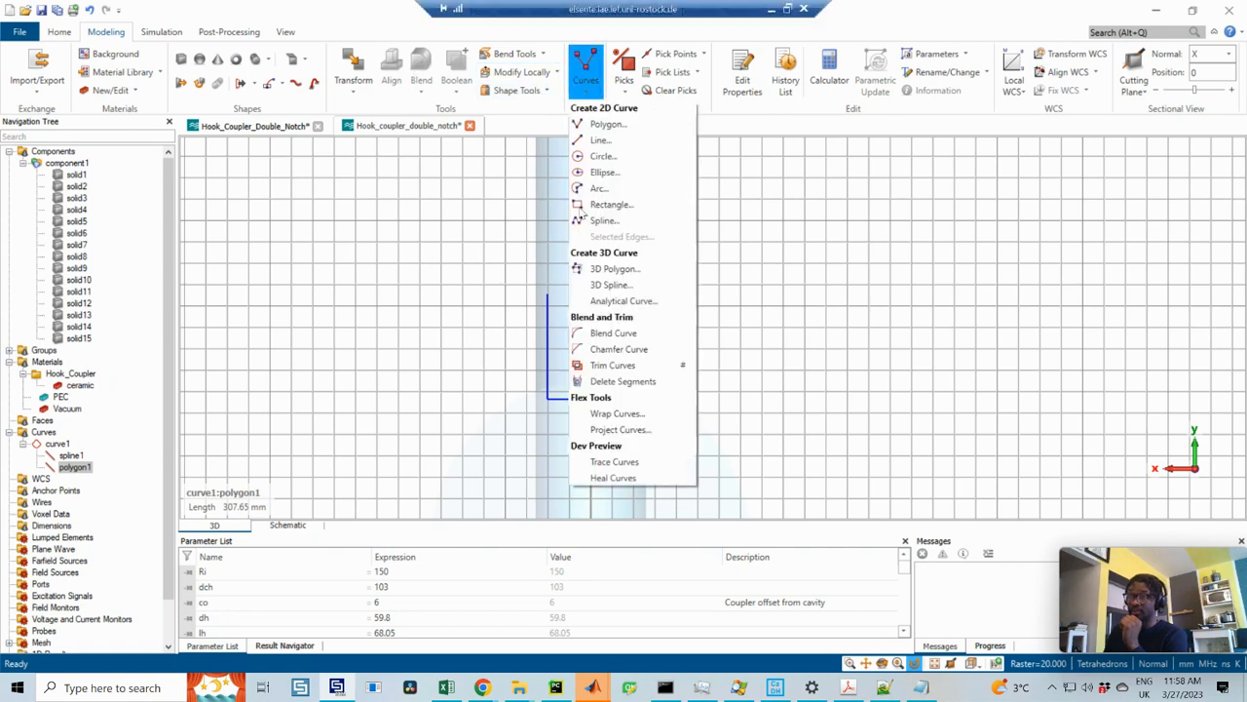
pyautogui.click(612, 335)
pyautogui.doubleClick(612, 397)
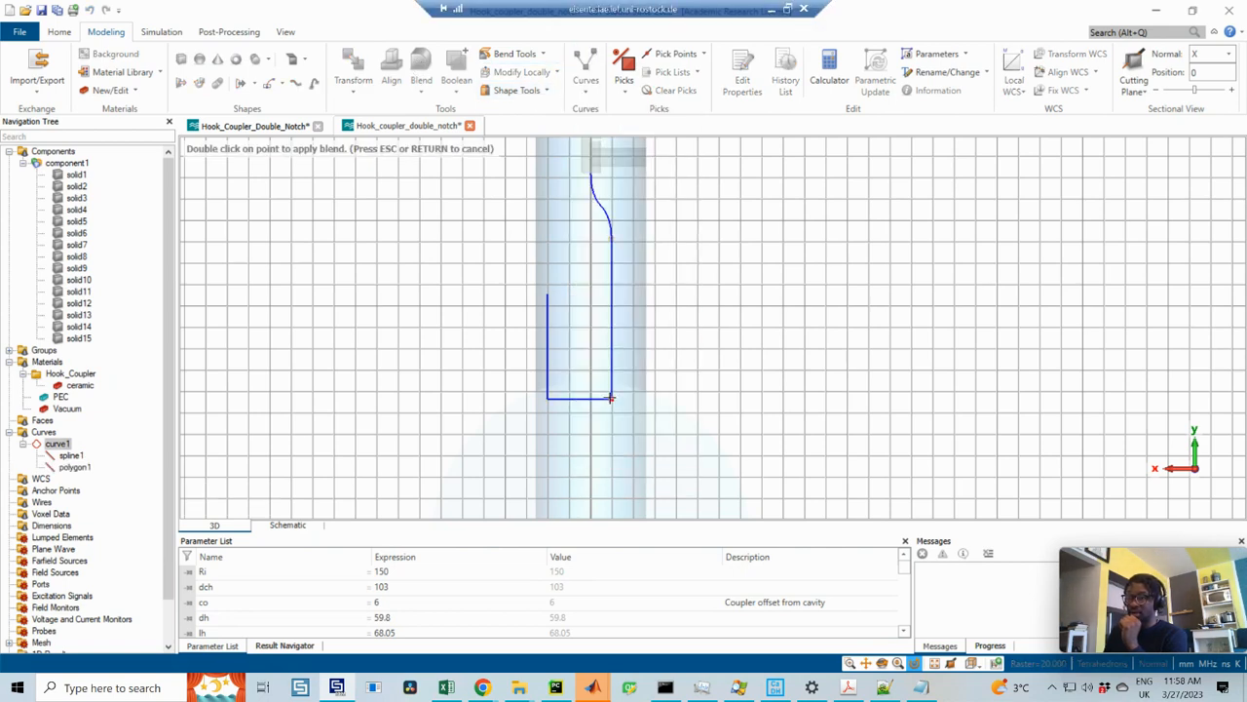
pyautogui.doubleClick(1085, 98)
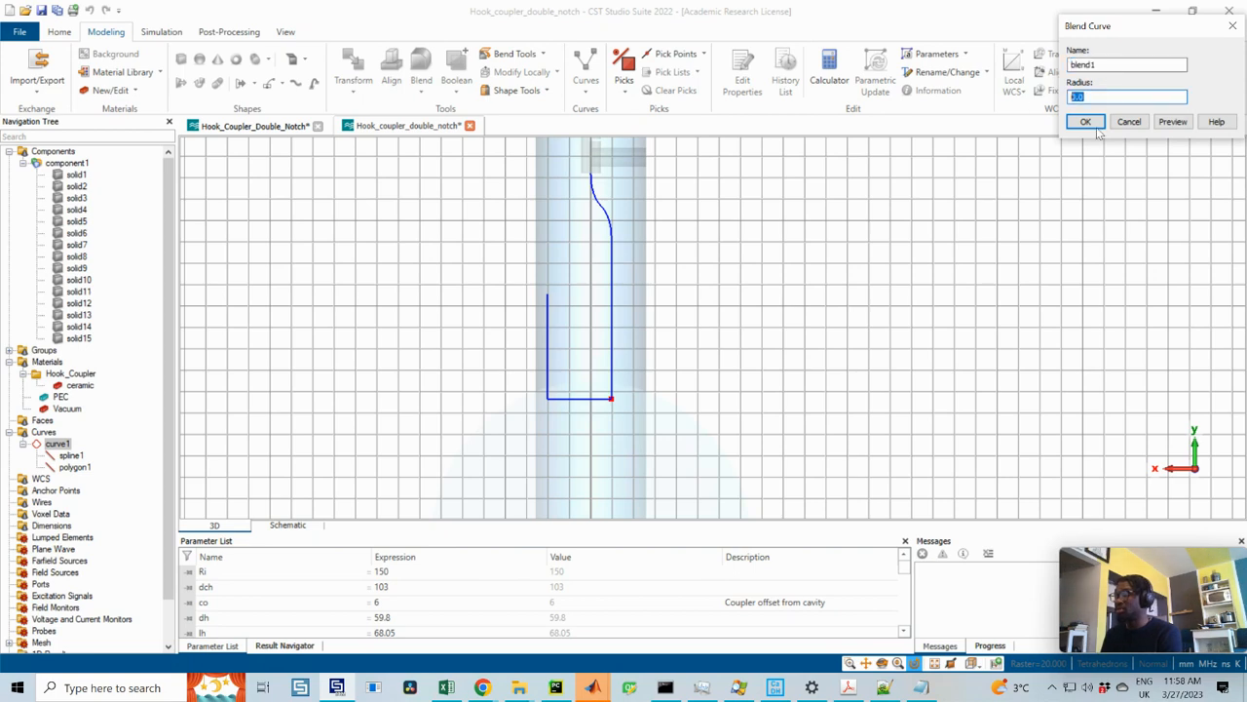
pyautogui.click(847, 687)
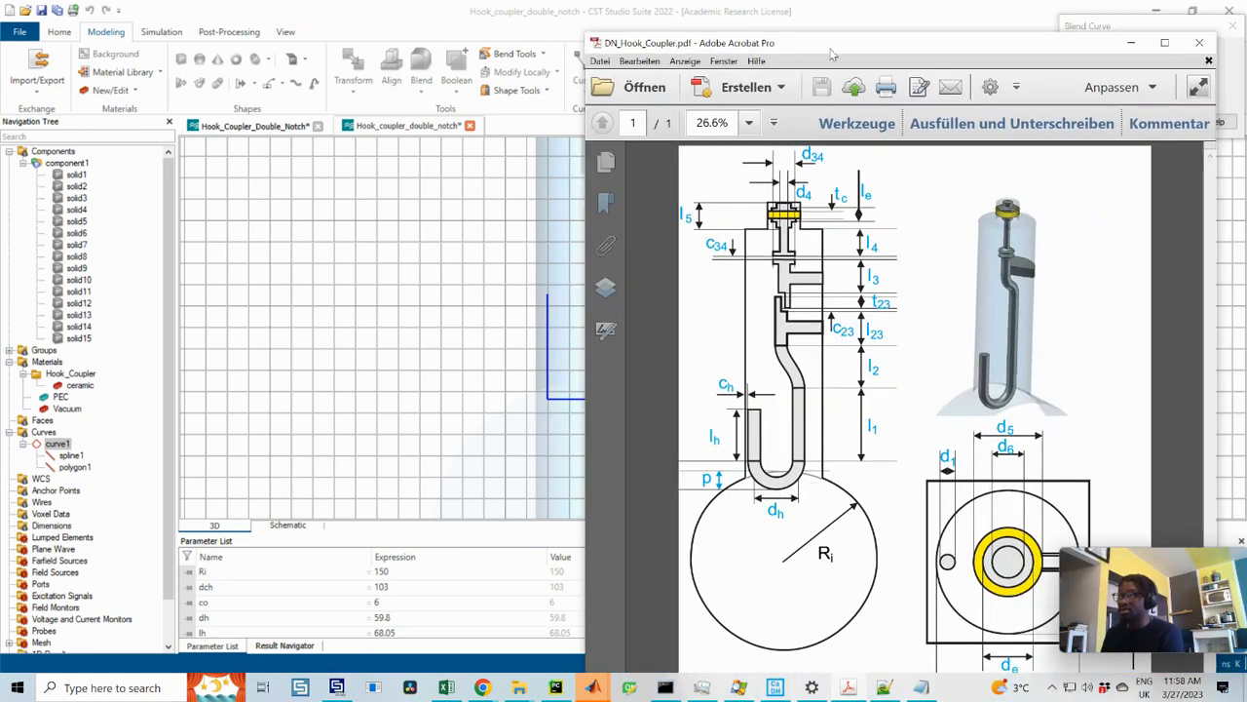
pyautogui.moveTo(834, 50); pyautogui.dragTo(1246, 71)
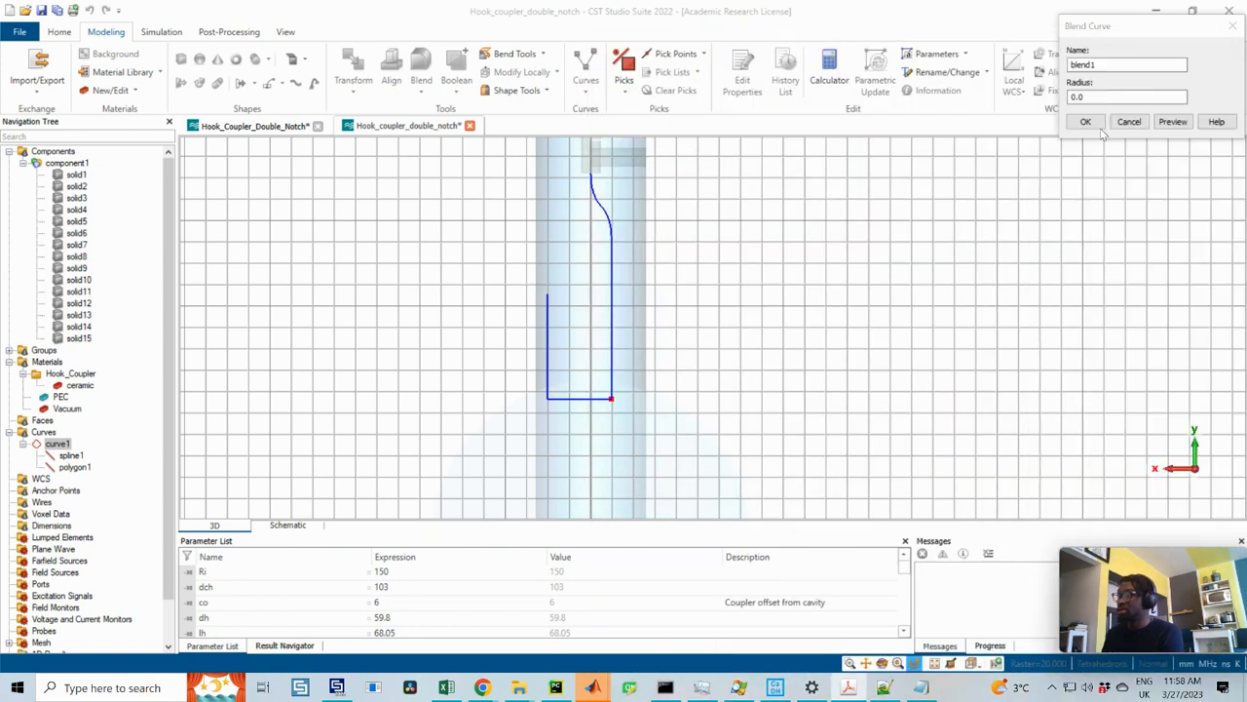
pyautogui.doubleClick(1077, 96)
pyautogui.write('dh')
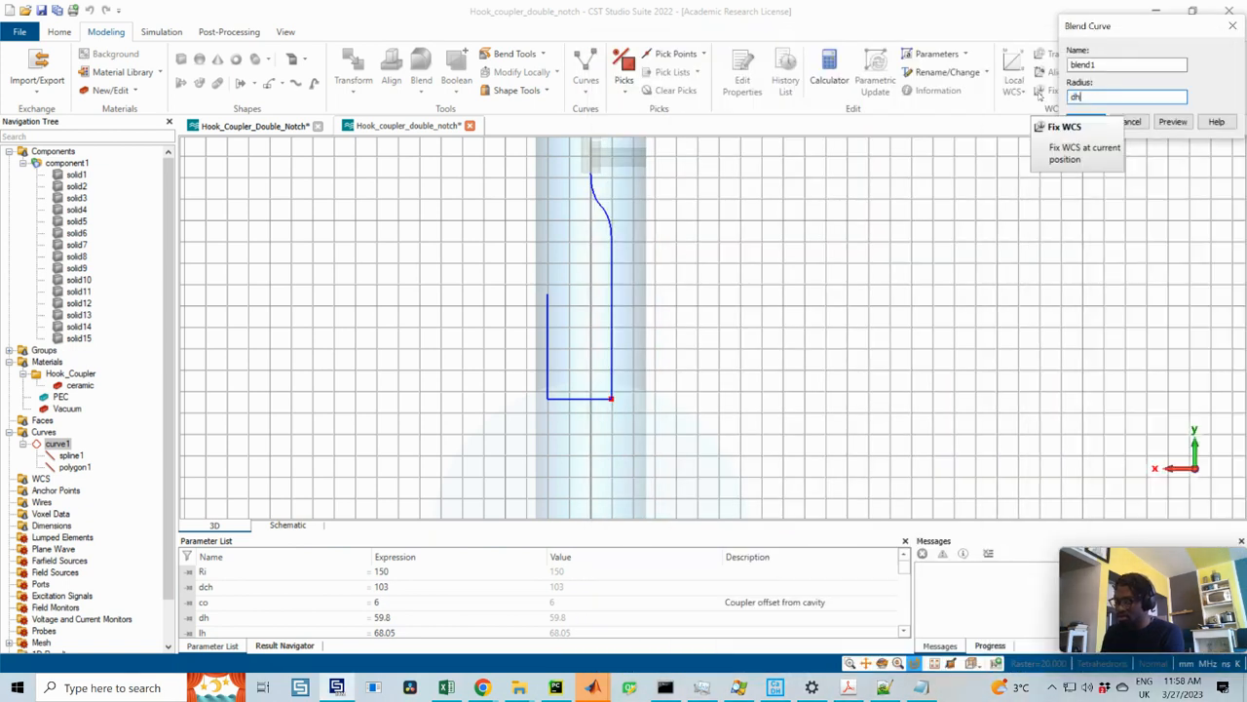
pyautogui.write('/2')
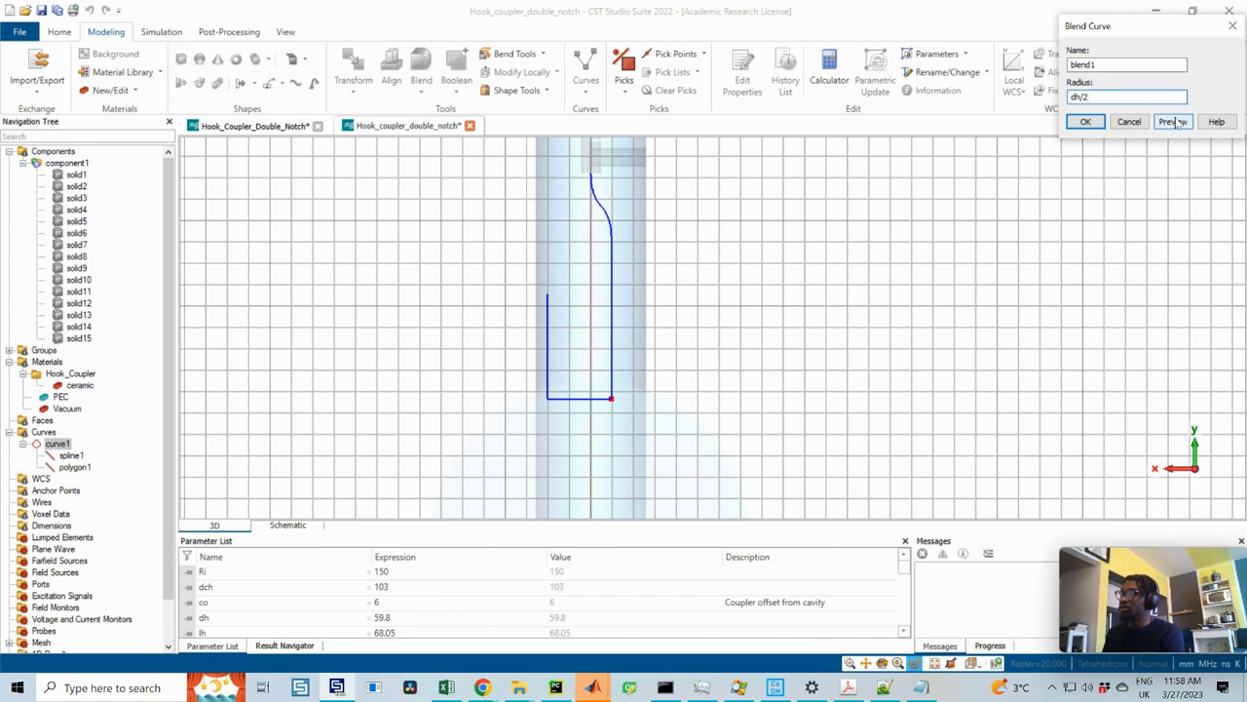
pyautogui.click(1098, 124)
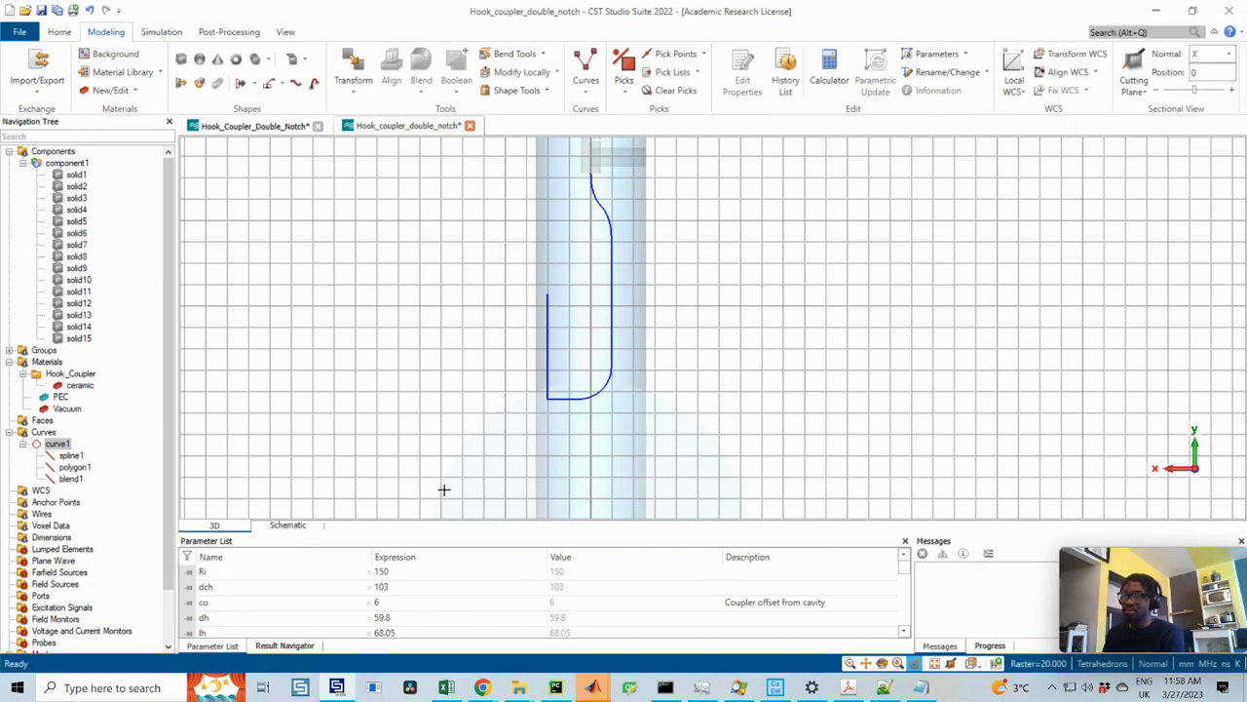
# - Blend the bottom corner of the hook's short free leg with a radius of dh/2 to complete the U-bend
pyautogui.click(585, 78)
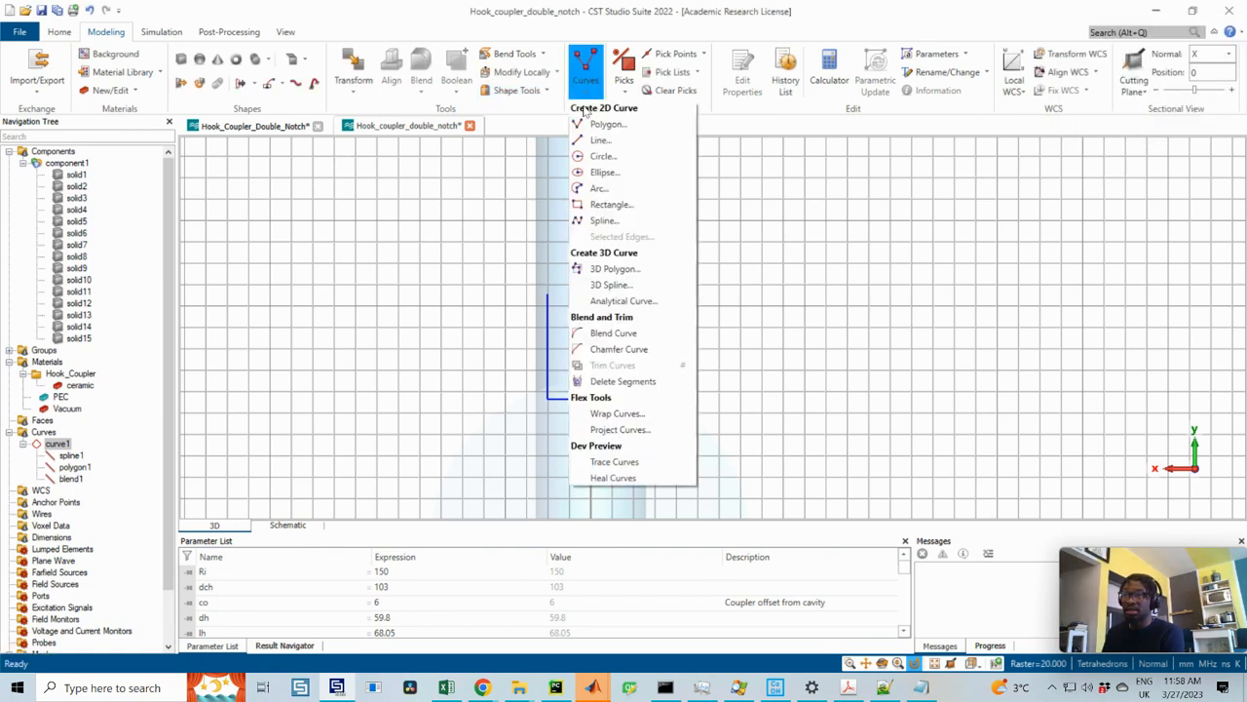
pyautogui.click(607, 332)
pyautogui.doubleClick(546, 397)
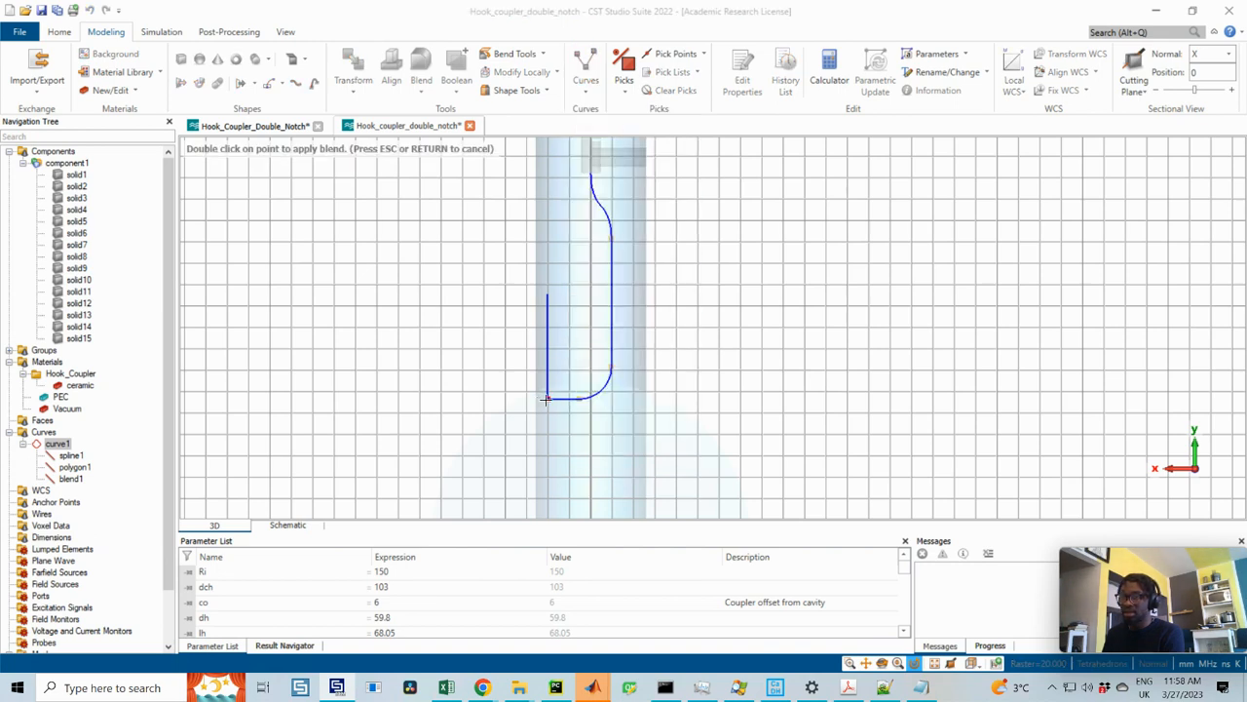
pyautogui.press('Tab')
pyautogui.write('dh')
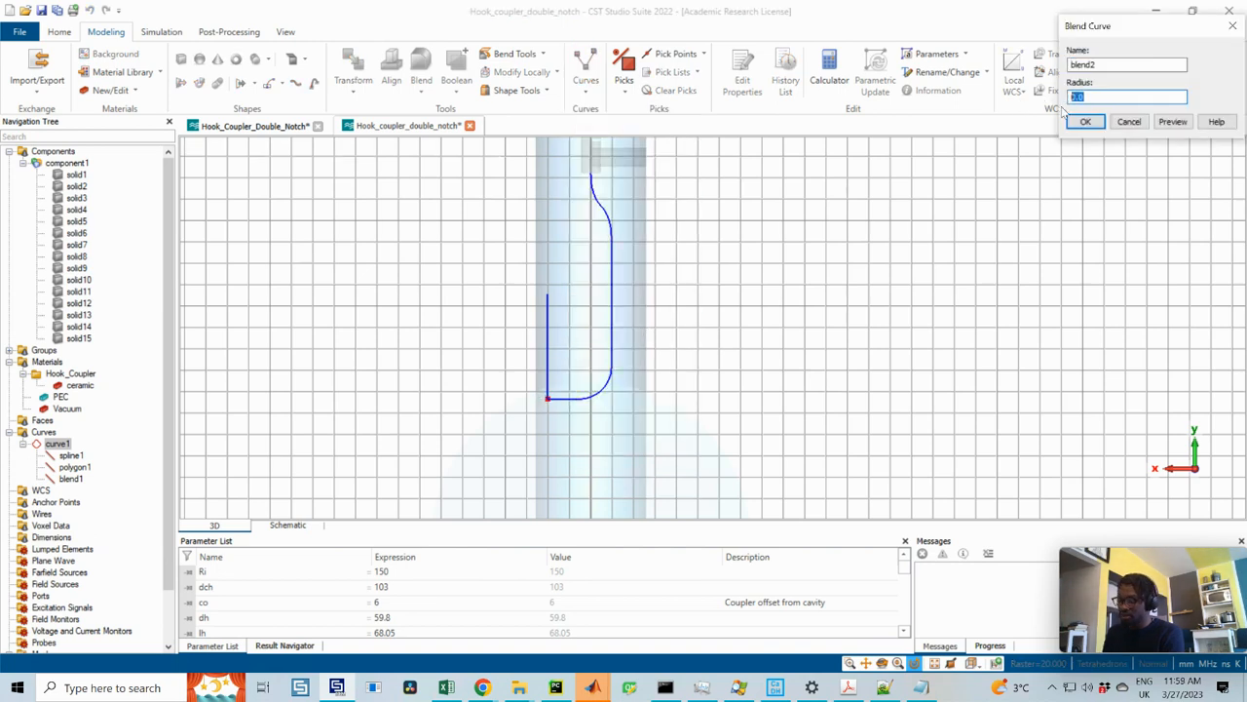
pyautogui.click(1173, 121)
pyautogui.click(1084, 123)
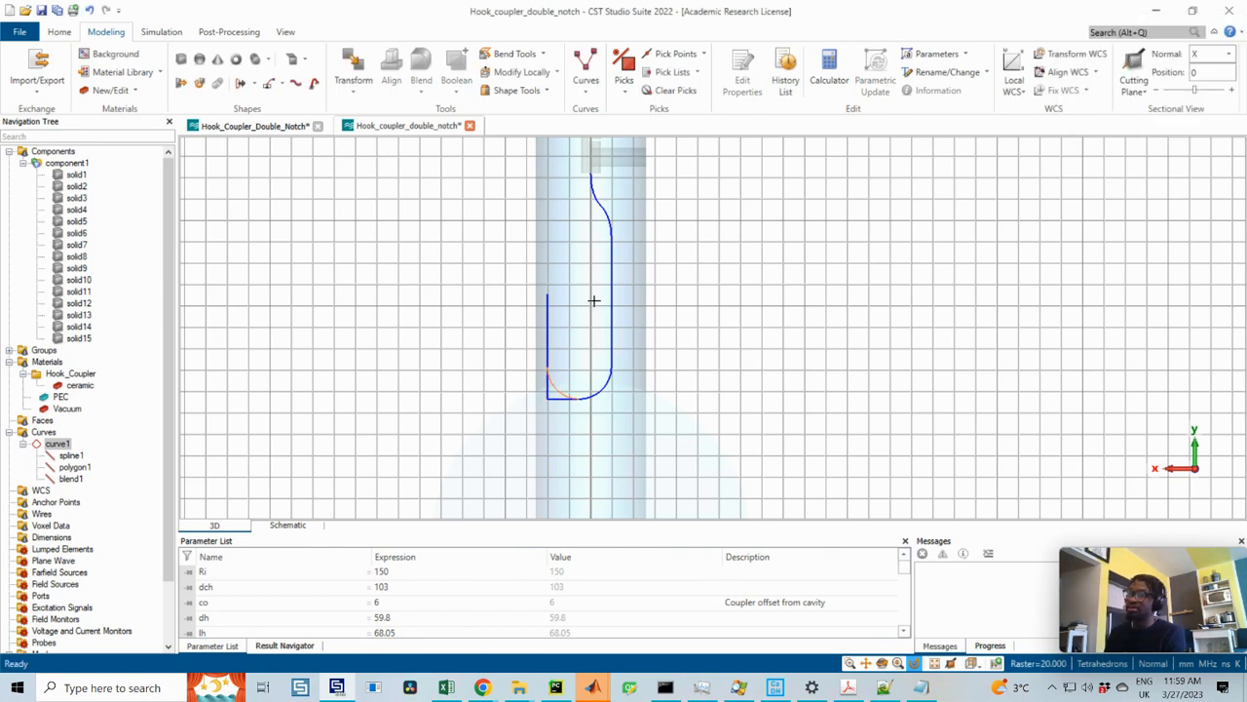
pyautogui.scroll(1, 610, 240)
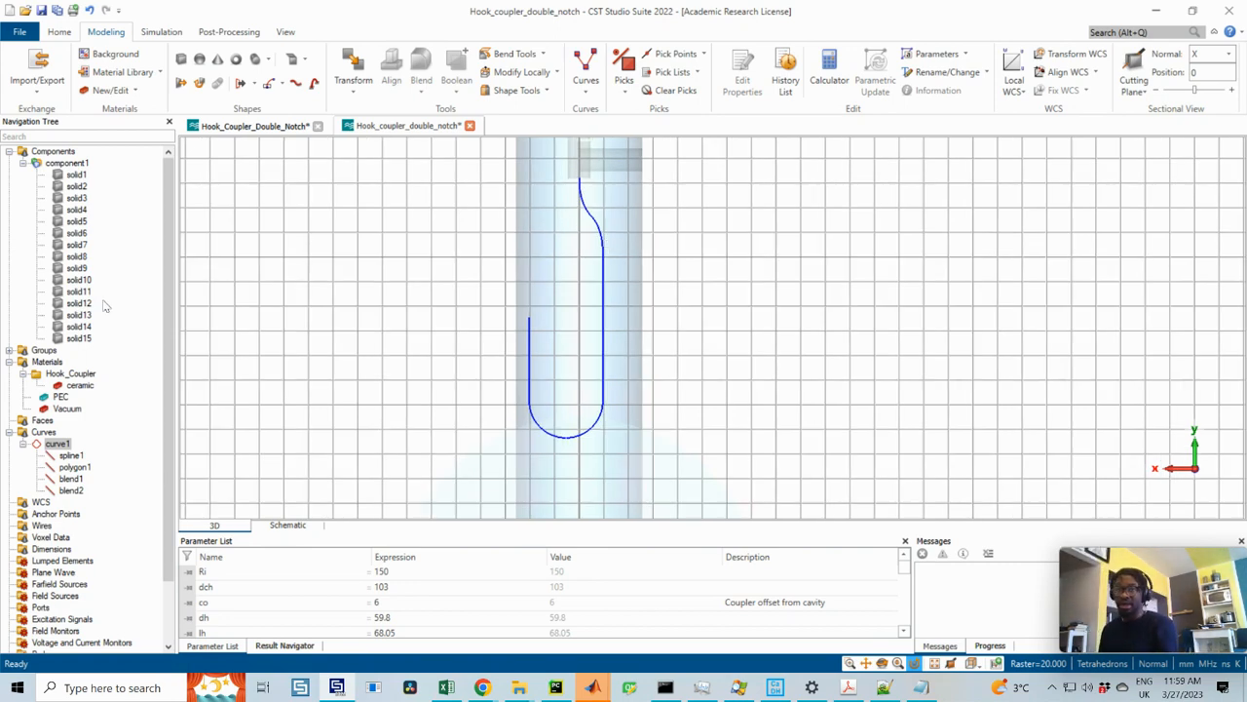
# - Pick the bottom end face of solid14, the short cylinder directly above the hook's spline
pyautogui.click(82, 338)
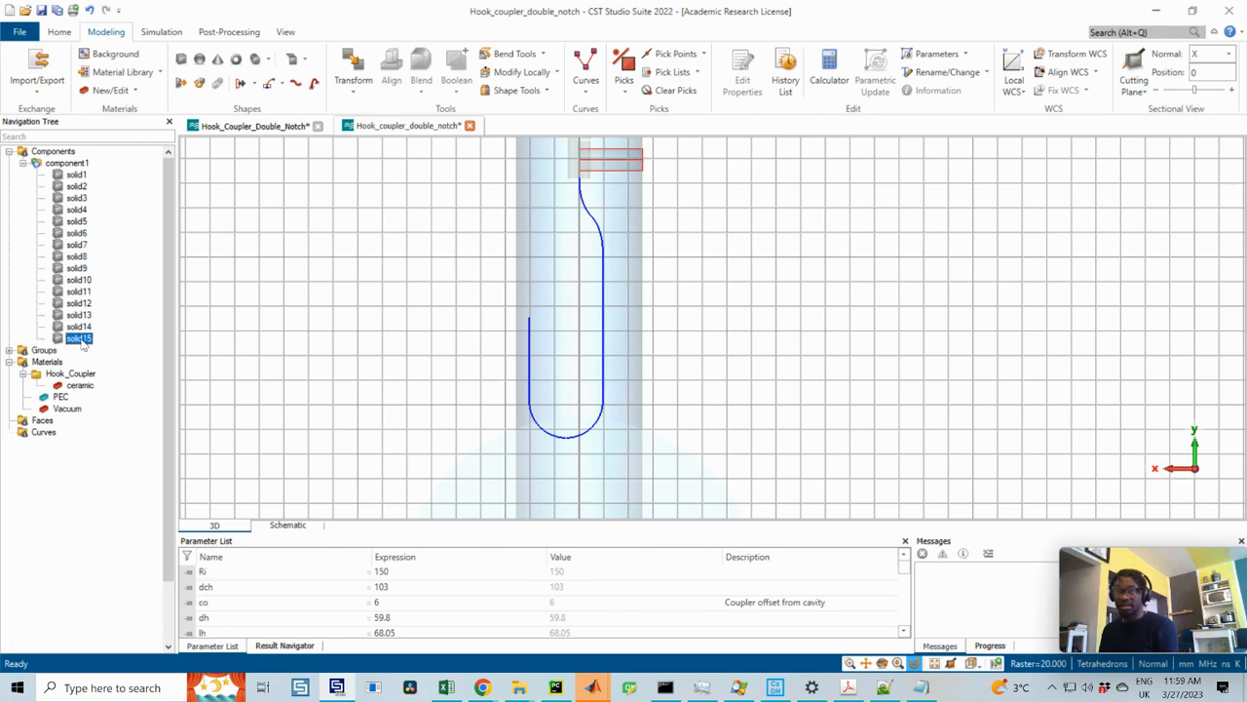
pyautogui.click(75, 328)
pyautogui.keyDown('ctrl'); pyautogui.moveTo(582, 194); pyautogui.dragTo(558, 207); pyautogui.keyUp('ctrl')
pyautogui.scroll(3, 558, 207)
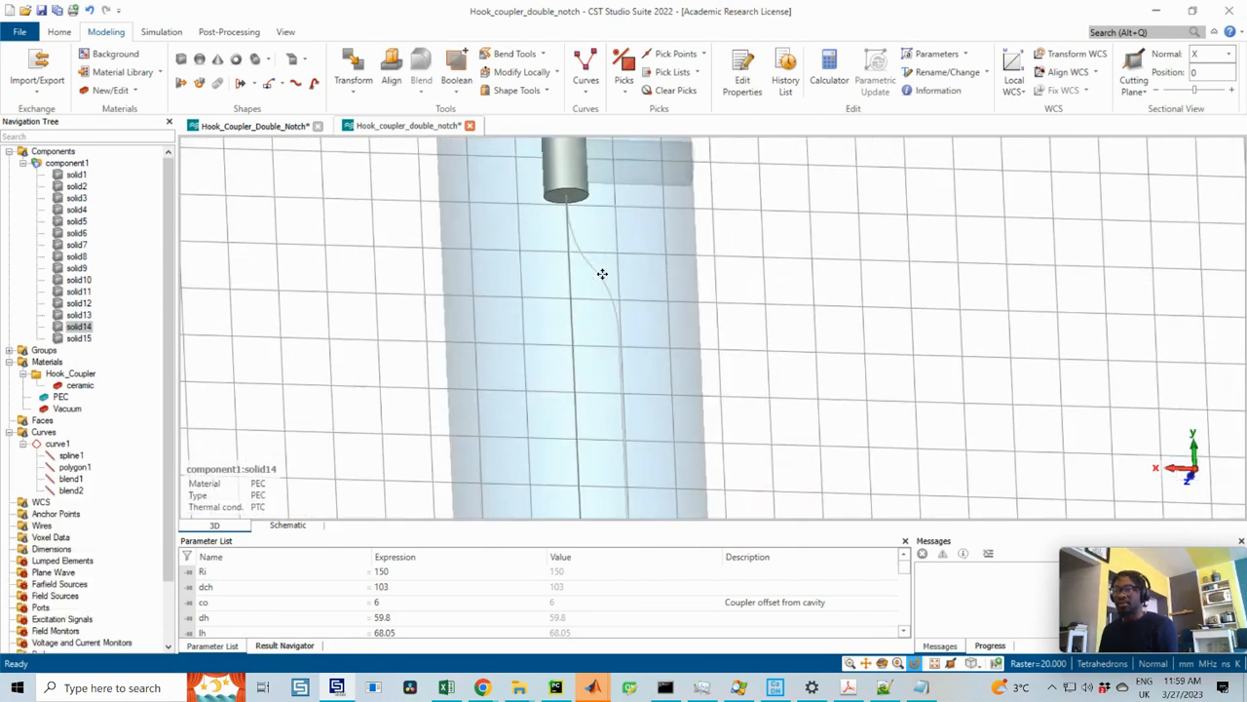
pyautogui.keyDown('ctrl'); pyautogui.keyDown('shift'); pyautogui.moveTo(602, 274); pyautogui.dragTo(608, 279); pyautogui.keyUp('shift'); pyautogui.keyUp('ctrl')
pyautogui.scroll(4, 599, 303)
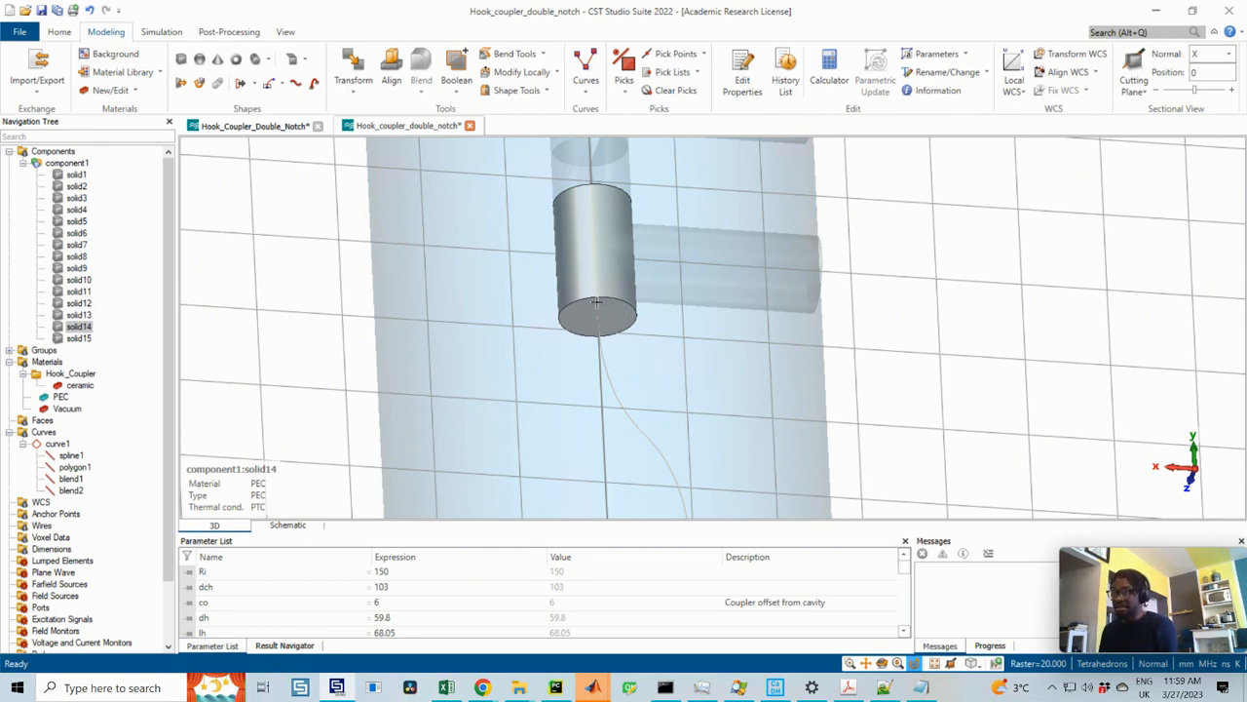
pyautogui.press('f')
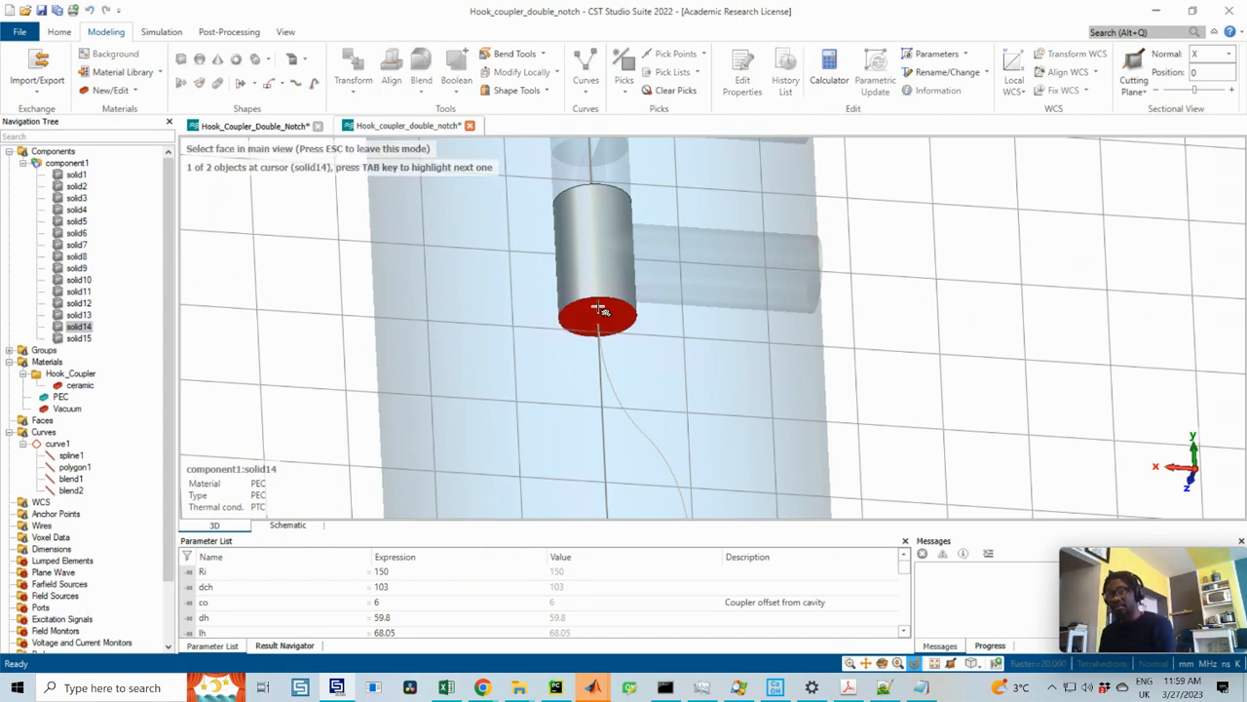
pyautogui.click(596, 312)
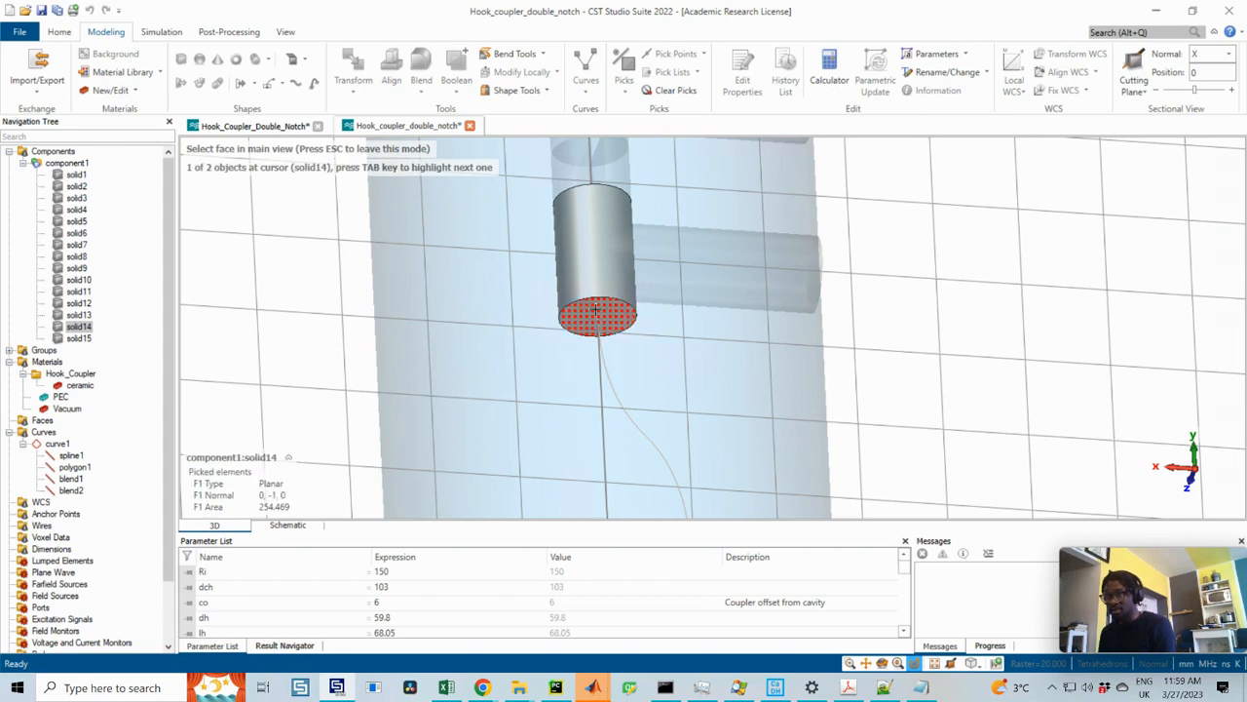
# - Align the local WCS with the picked bottom face of solid14
pyautogui.moveTo(689, 395)
pyautogui.mouseDown()
pyautogui.moveTo(678, 344)
pyautogui.moveTo(639, 370)
pyautogui.mouseUp()
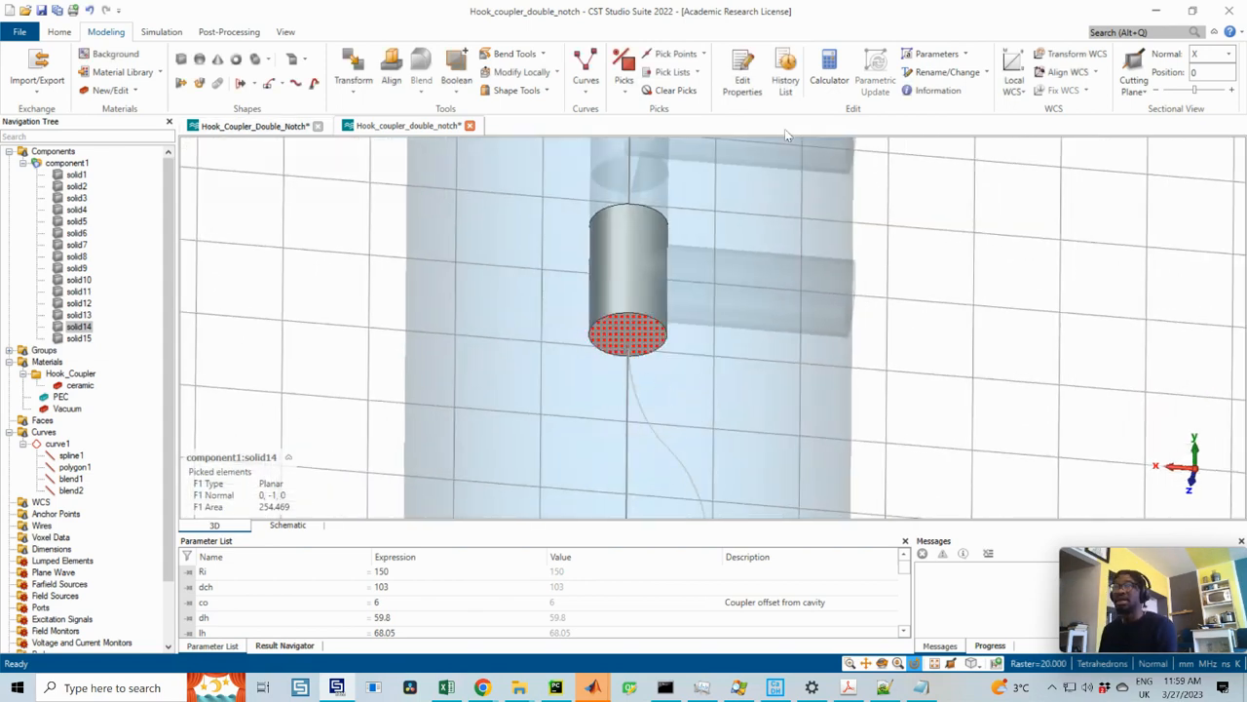
pyautogui.click(1057, 72)
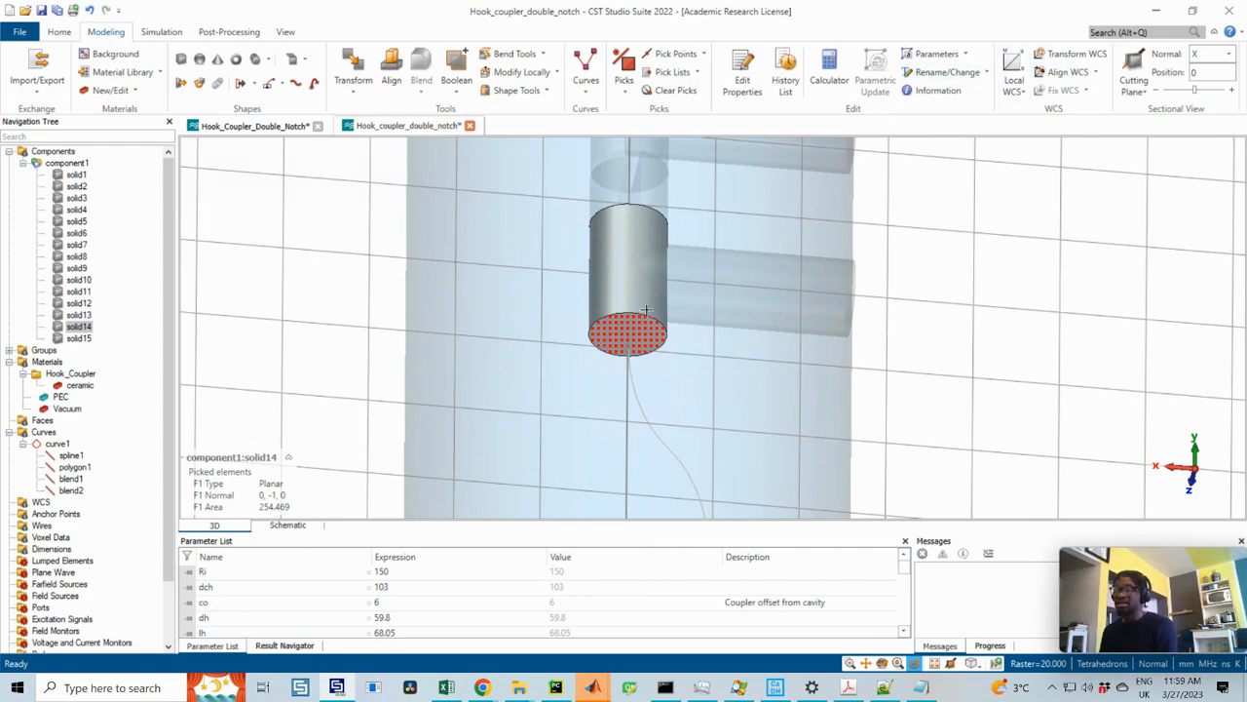
pyautogui.scroll(-4, 648, 307)
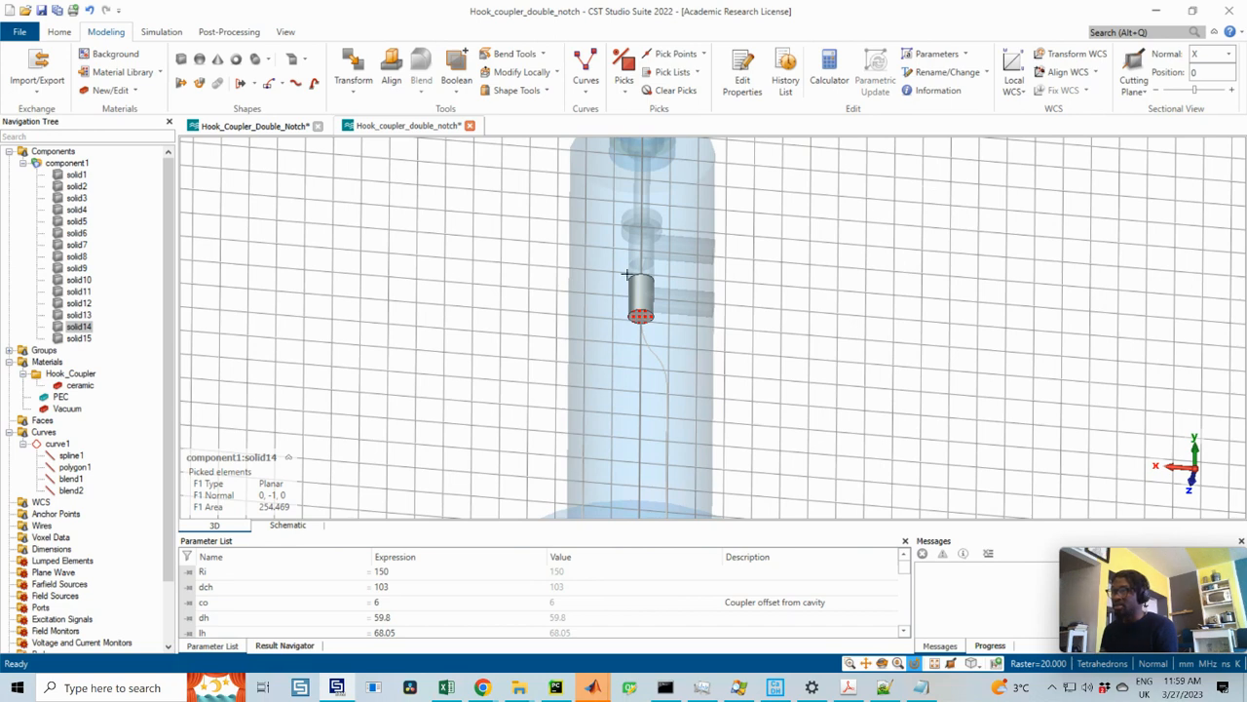
pyautogui.scroll(4, 648, 307)
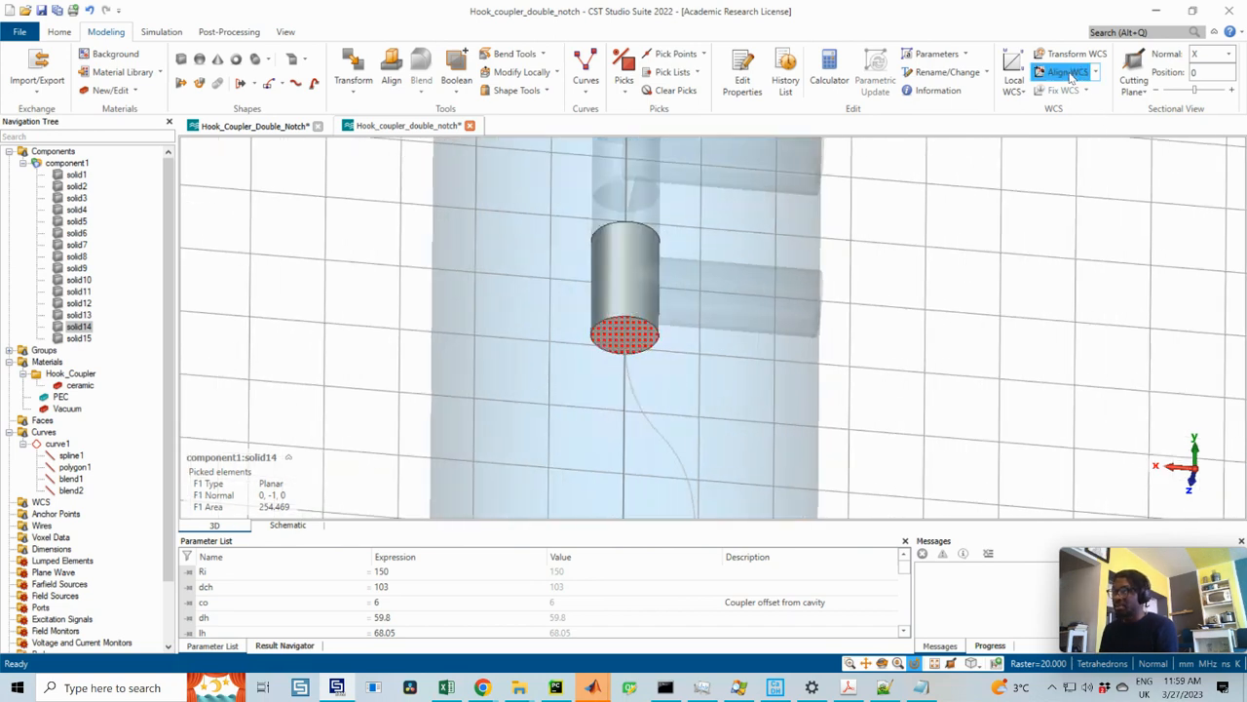
pyautogui.click(1070, 76)
pyautogui.scroll(-5, 628, 409)
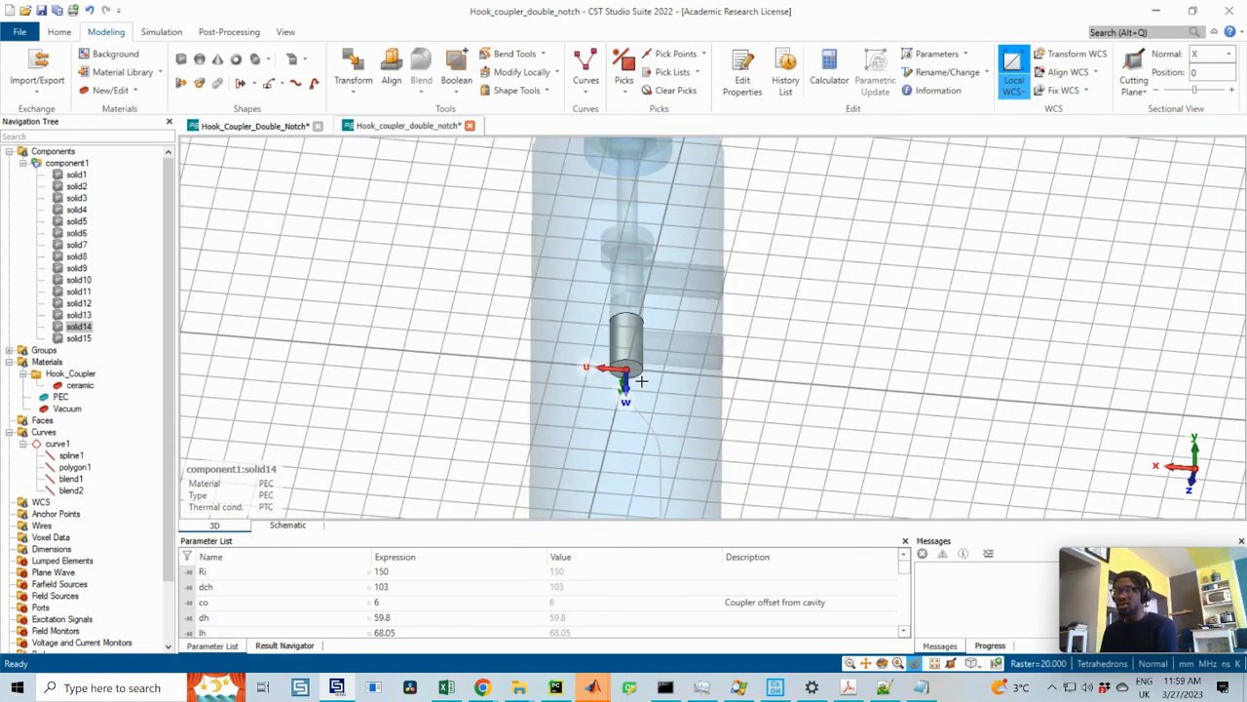
# - Draw a circle curve centred on the local WCS origin, out to the rim of solid14's end face
pyautogui.moveTo(646, 379); pyautogui.dragTo(642, 295, button='middle')
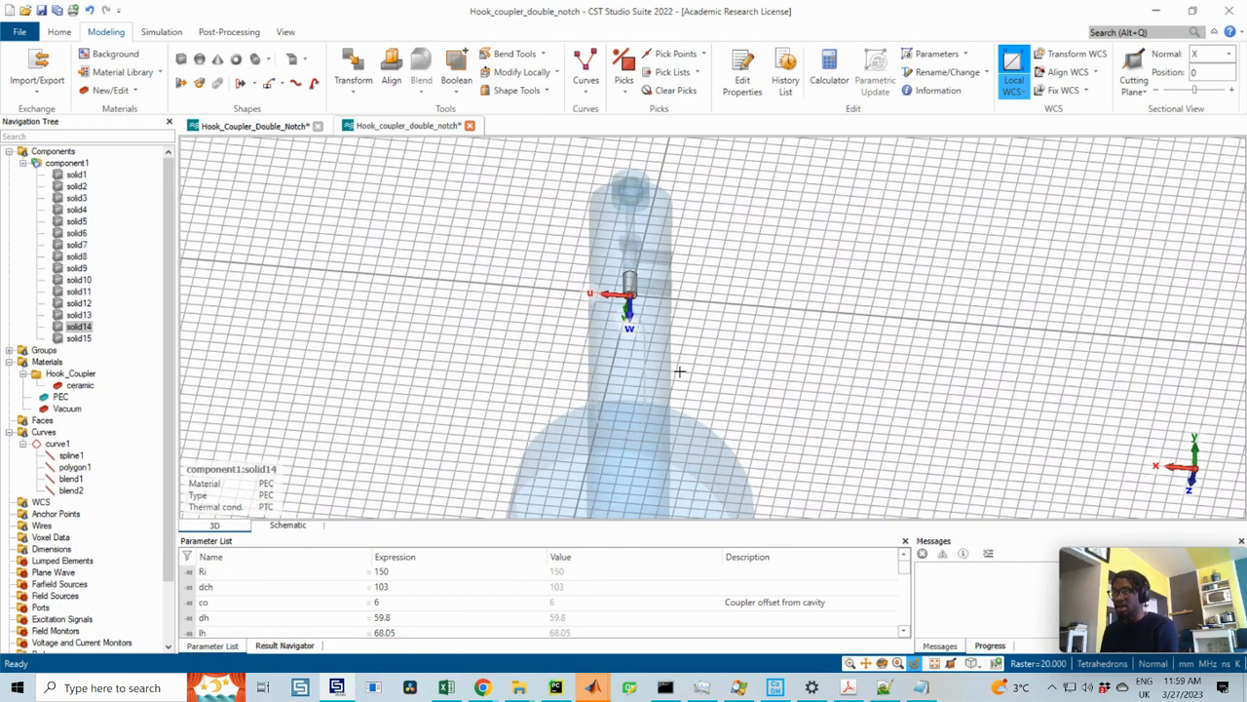
pyautogui.scroll(-4, 679, 371)
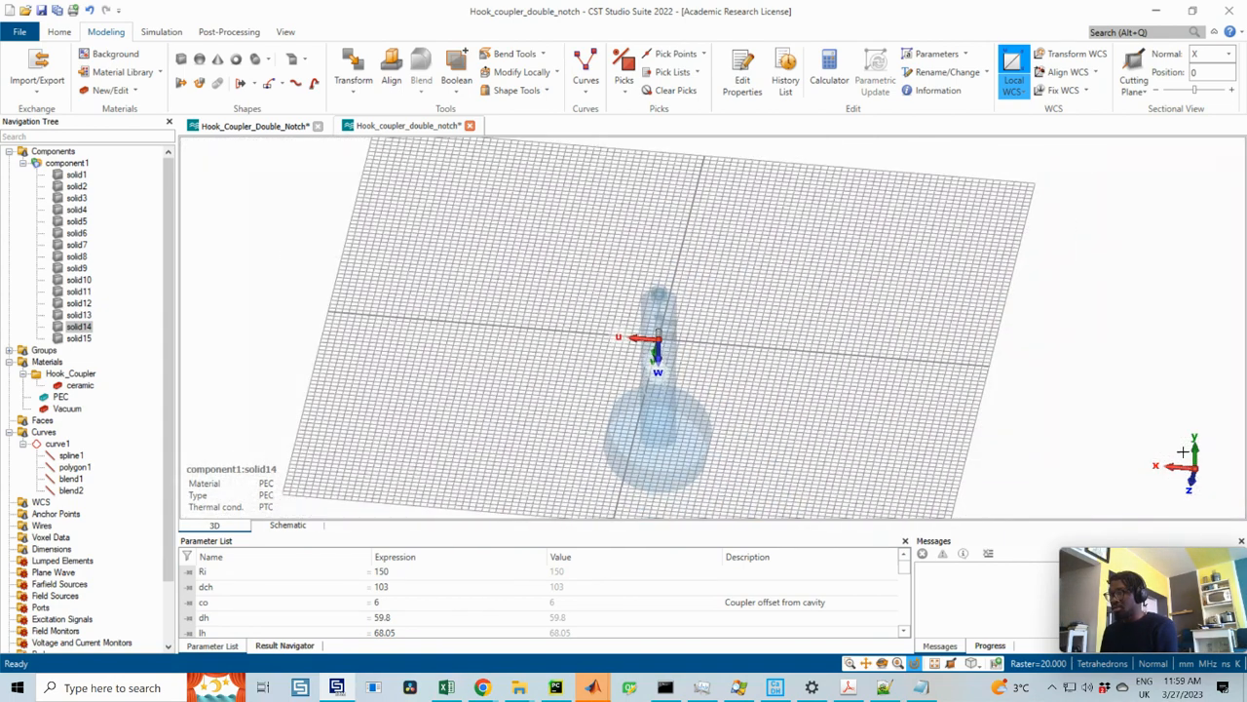
pyautogui.keyDown('ctrl'); pyautogui.moveTo(649, 326); pyautogui.dragTo(651, 353); pyautogui.keyUp('ctrl')
pyautogui.scroll(5, 645, 349)
pyautogui.scroll(8, 644, 348)
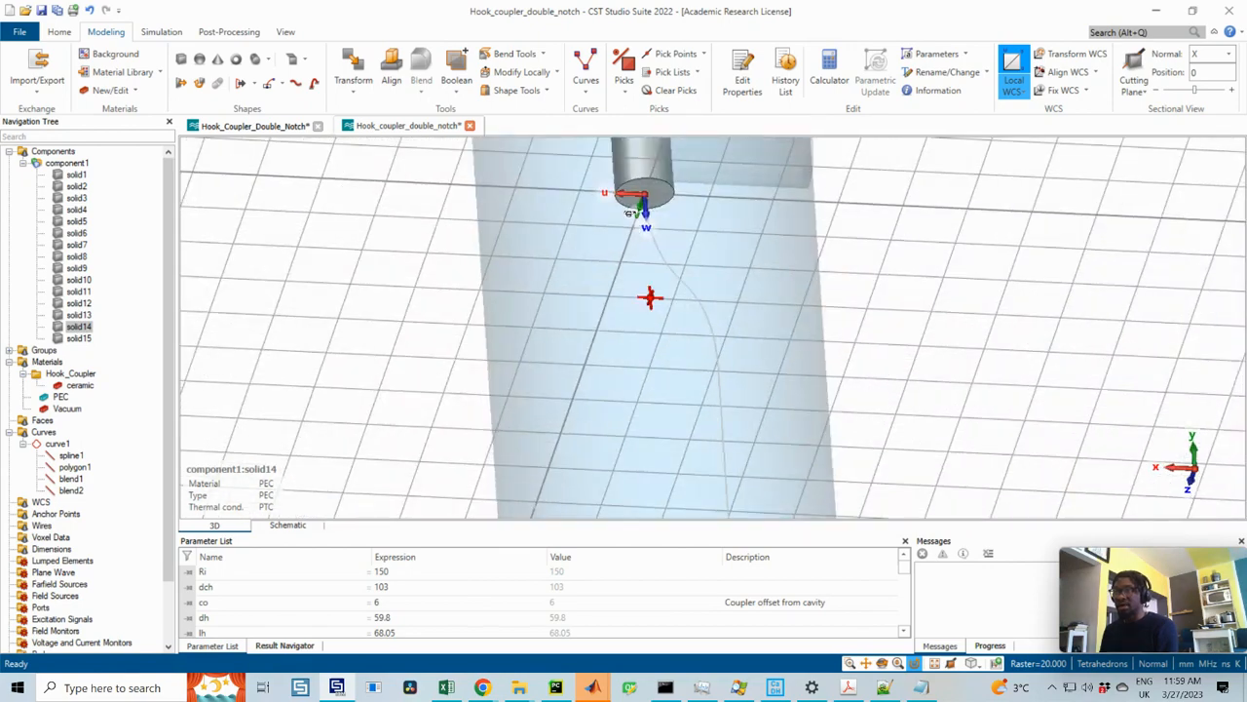
pyautogui.press('5')
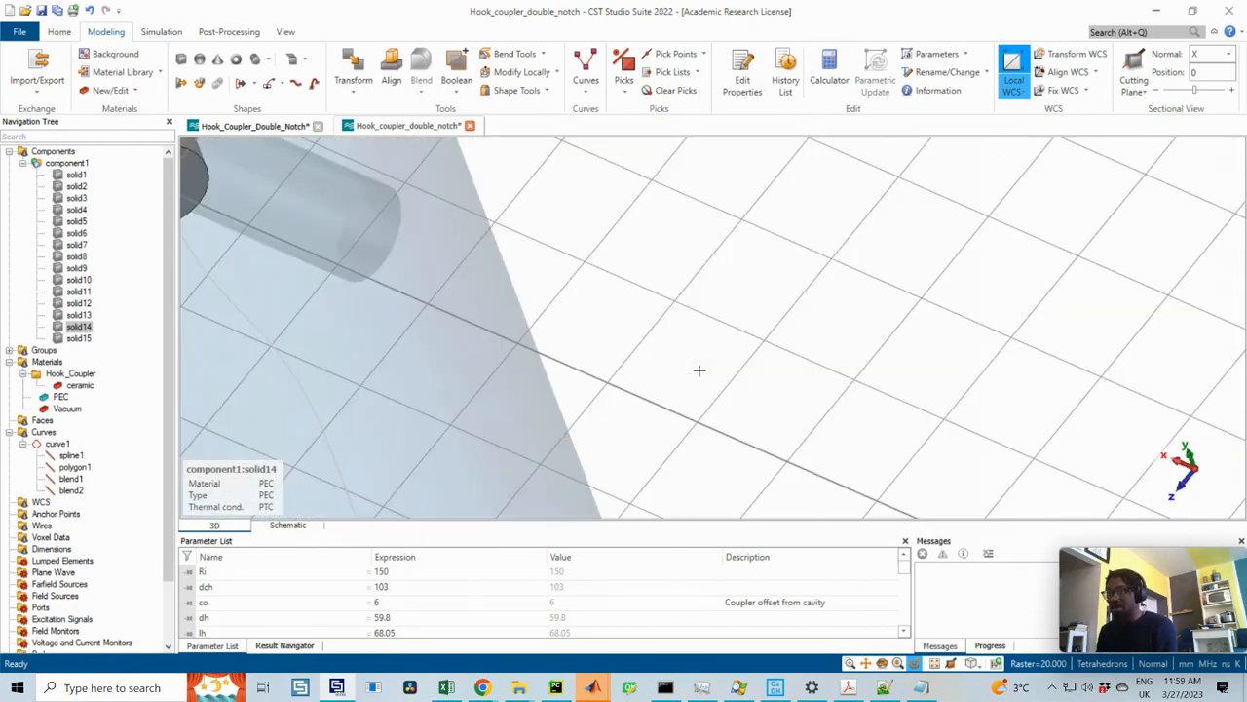
pyautogui.scroll(-10, 733, 381)
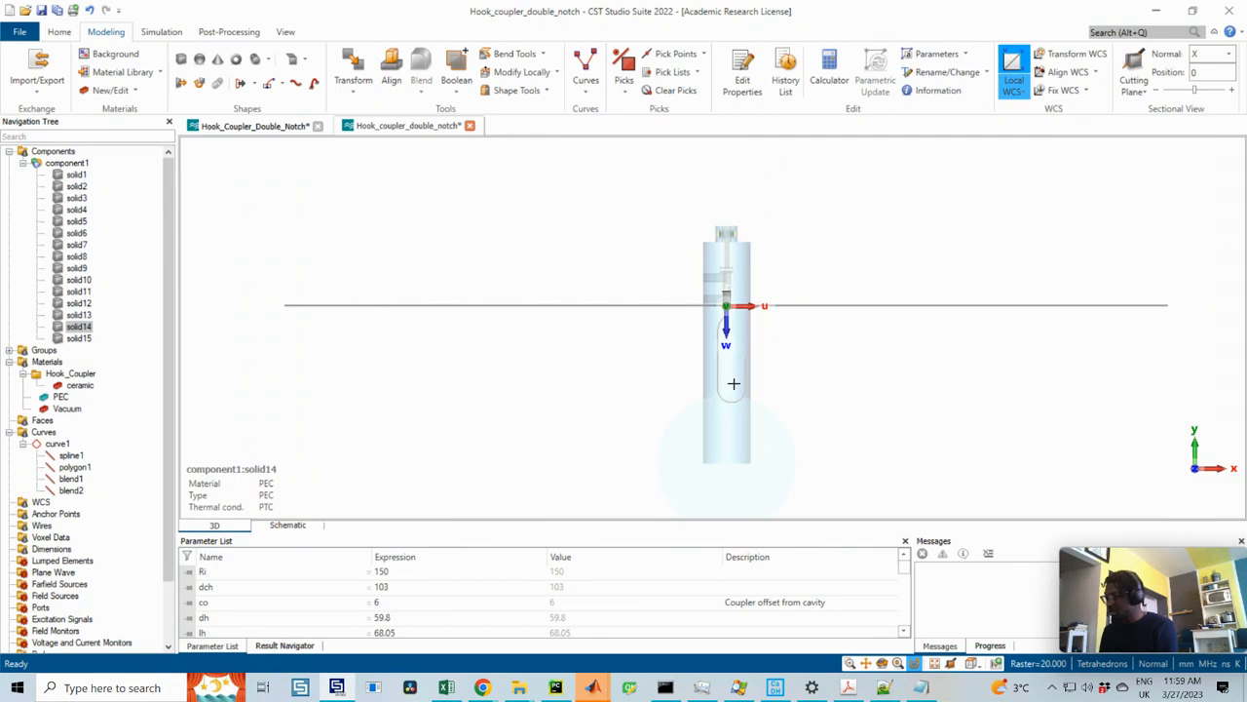
pyautogui.press('3')
pyautogui.scroll(1, 733, 487)
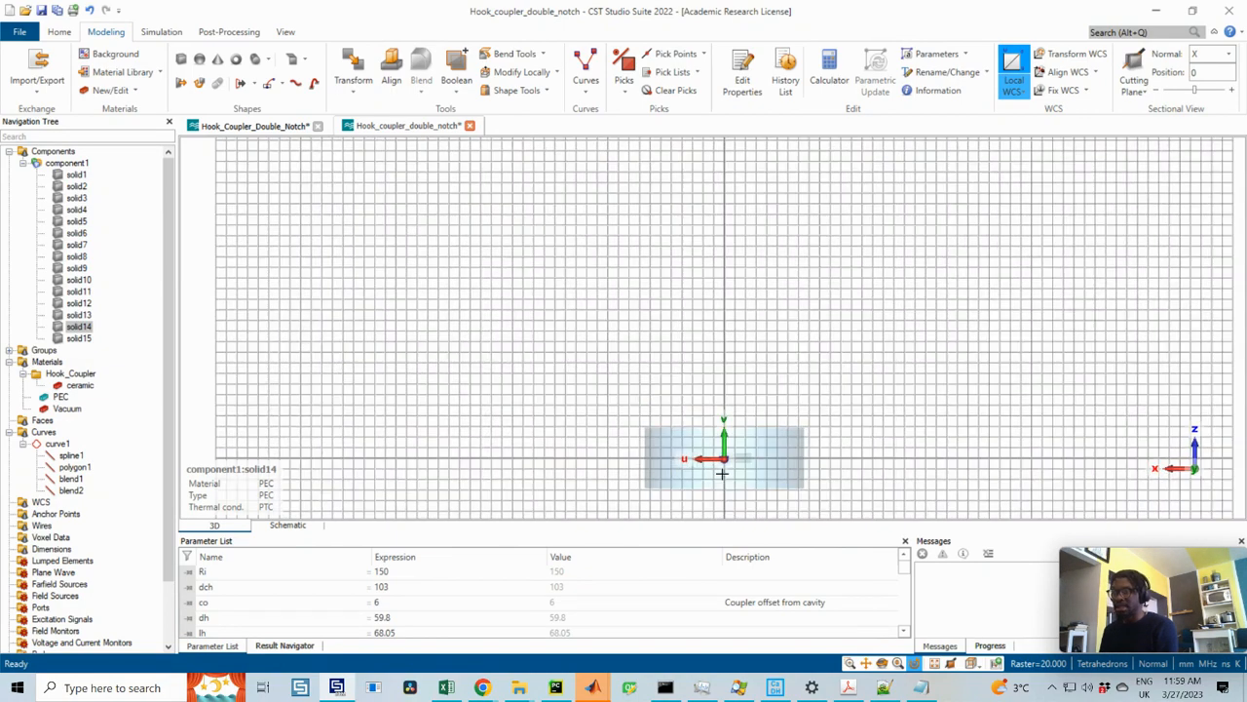
pyautogui.scroll(10, 722, 473)
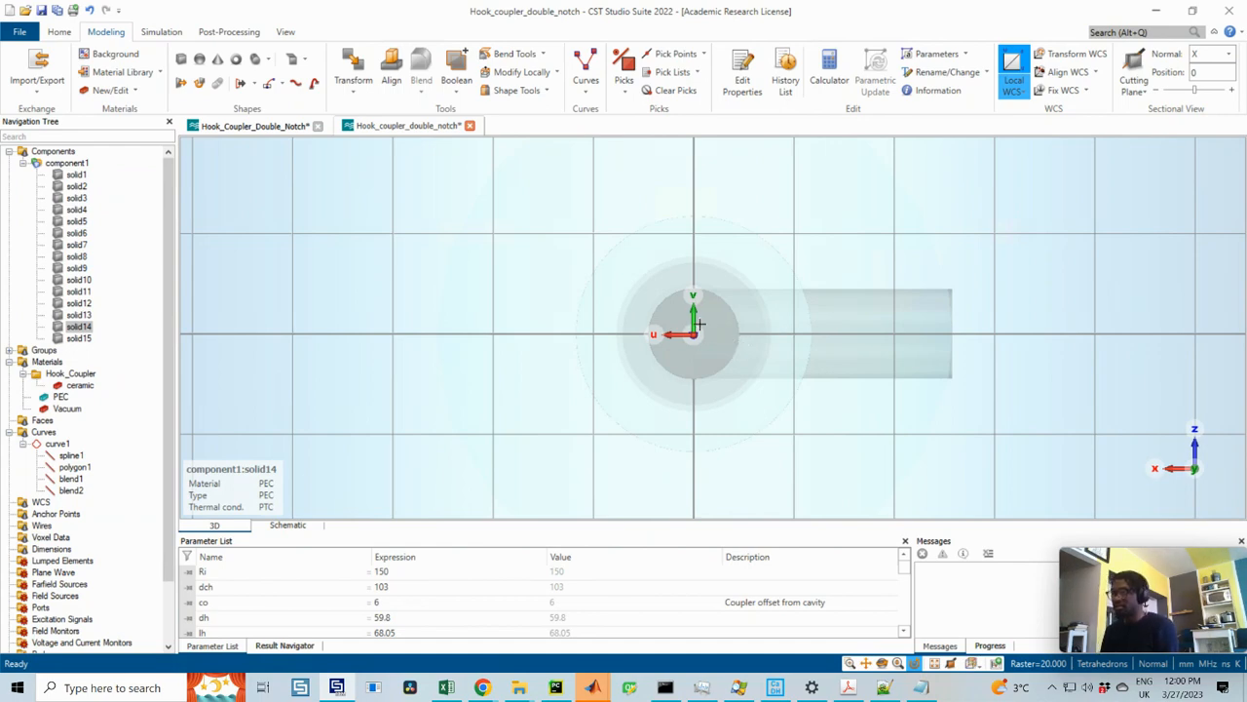
pyautogui.scroll(2, 702, 335)
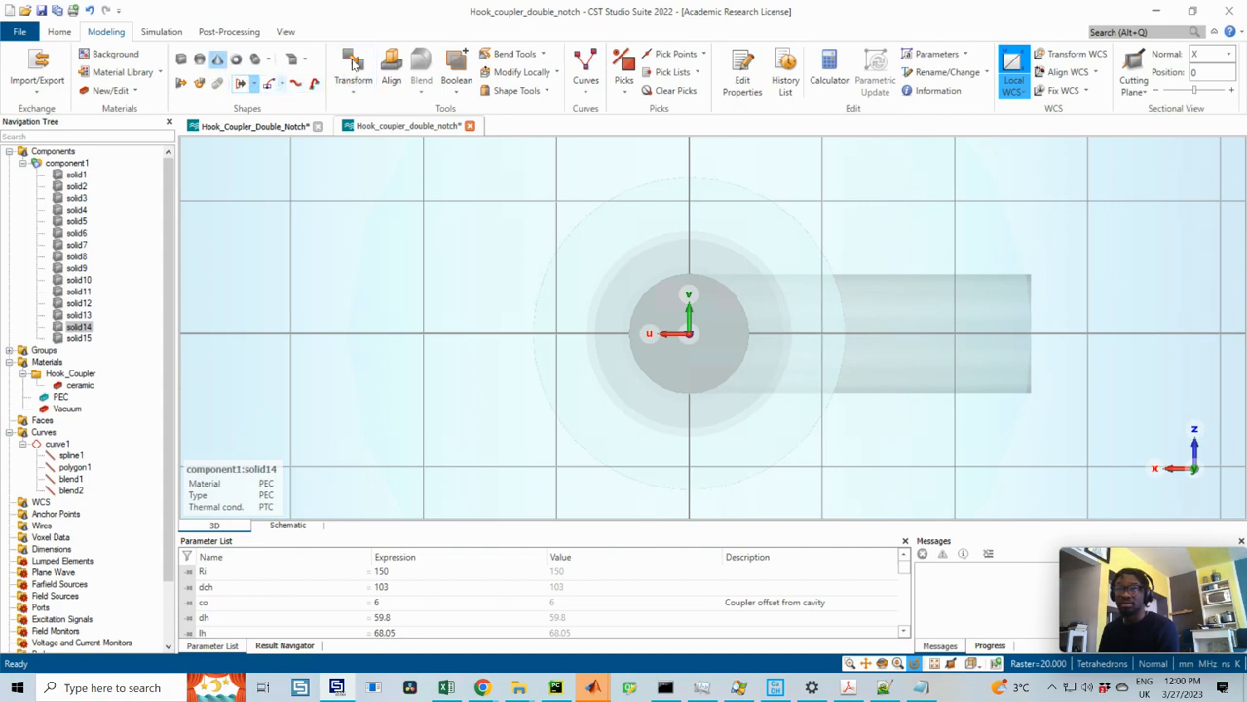
pyautogui.click(585, 76)
pyautogui.click(601, 156)
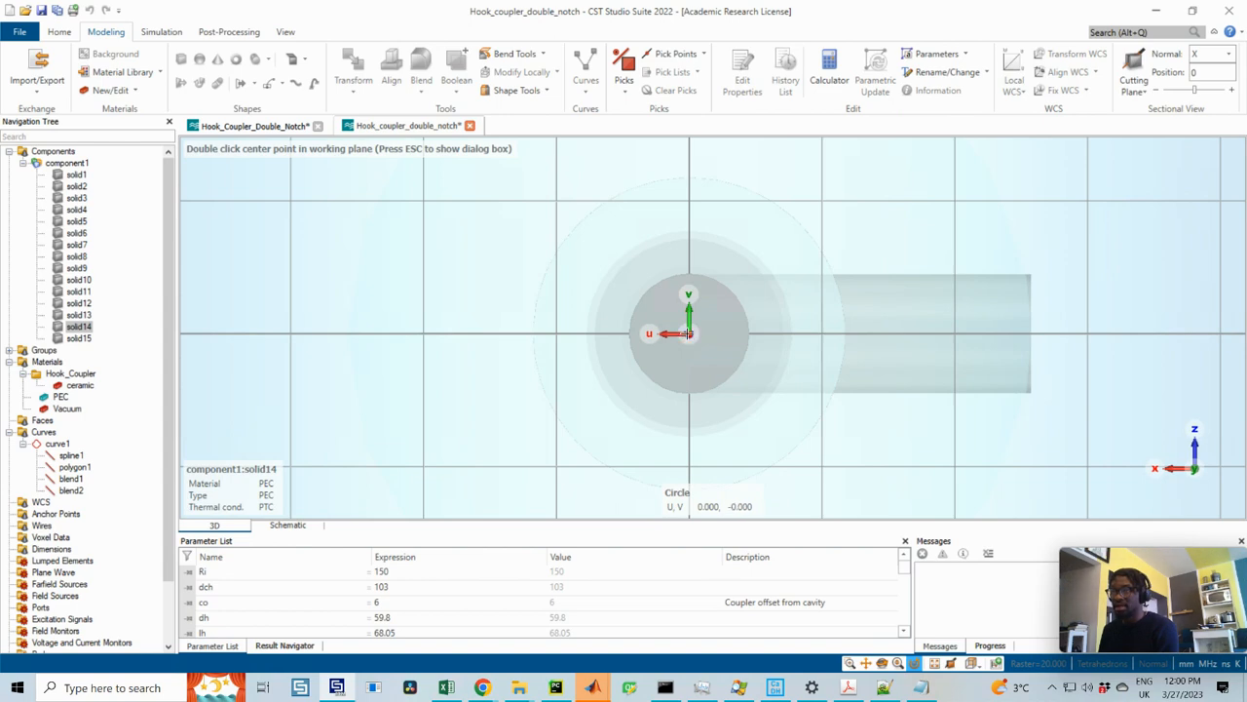
pyautogui.doubleClick(688, 333)
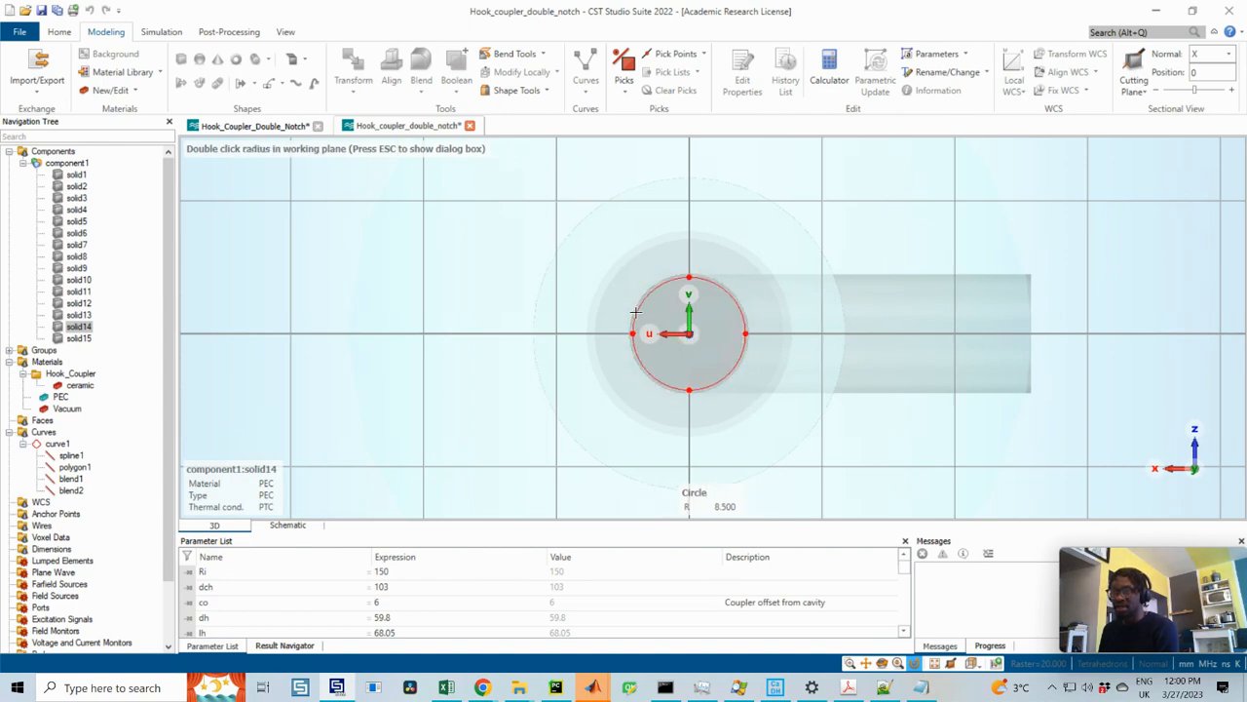
pyautogui.doubleClick(632, 311)
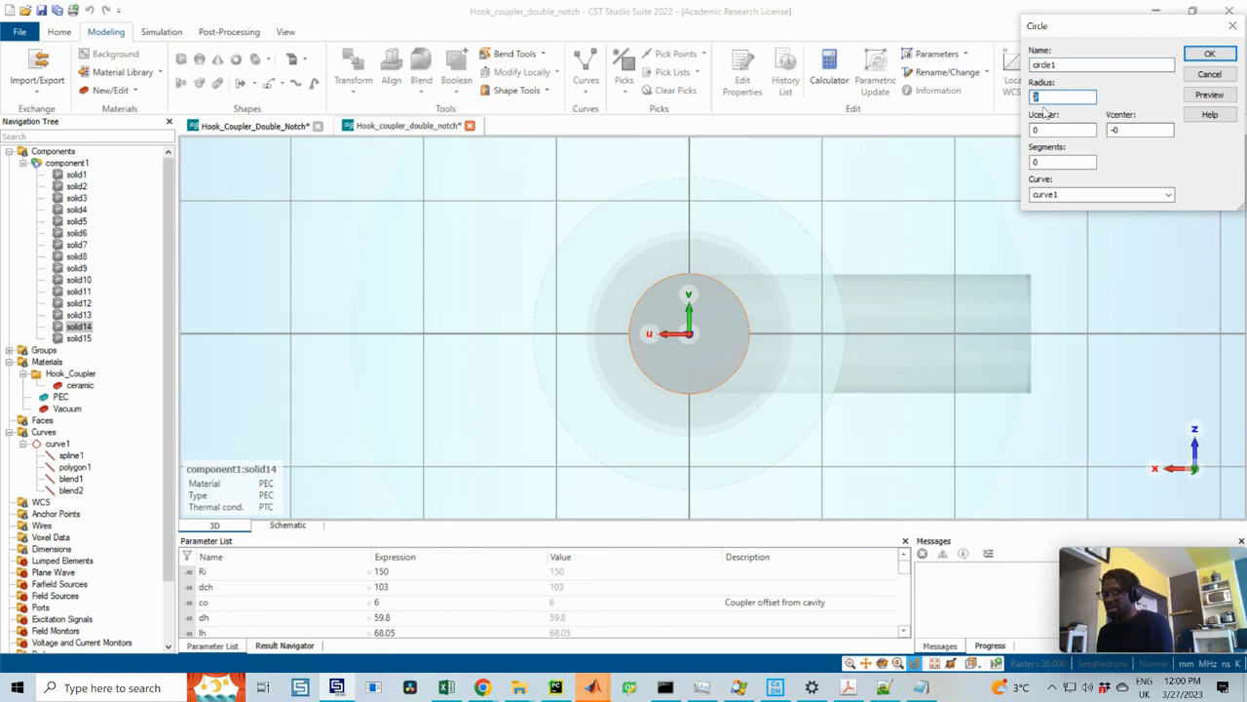
# - Try dh/2 as the circle's radius, set its V centre to 0 and preview the circle
pyautogui.press('BackSpace')
pyautogui.write('dh/2')
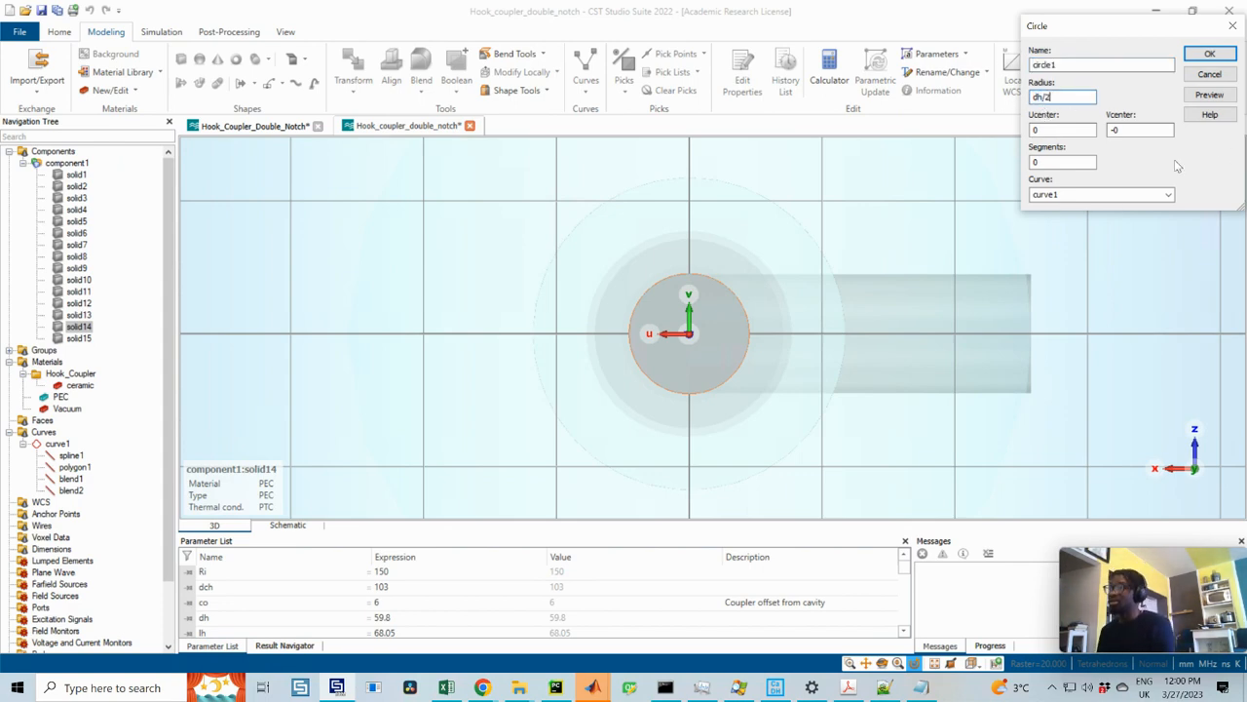
pyautogui.click(1072, 129)
pyautogui.click(1131, 130)
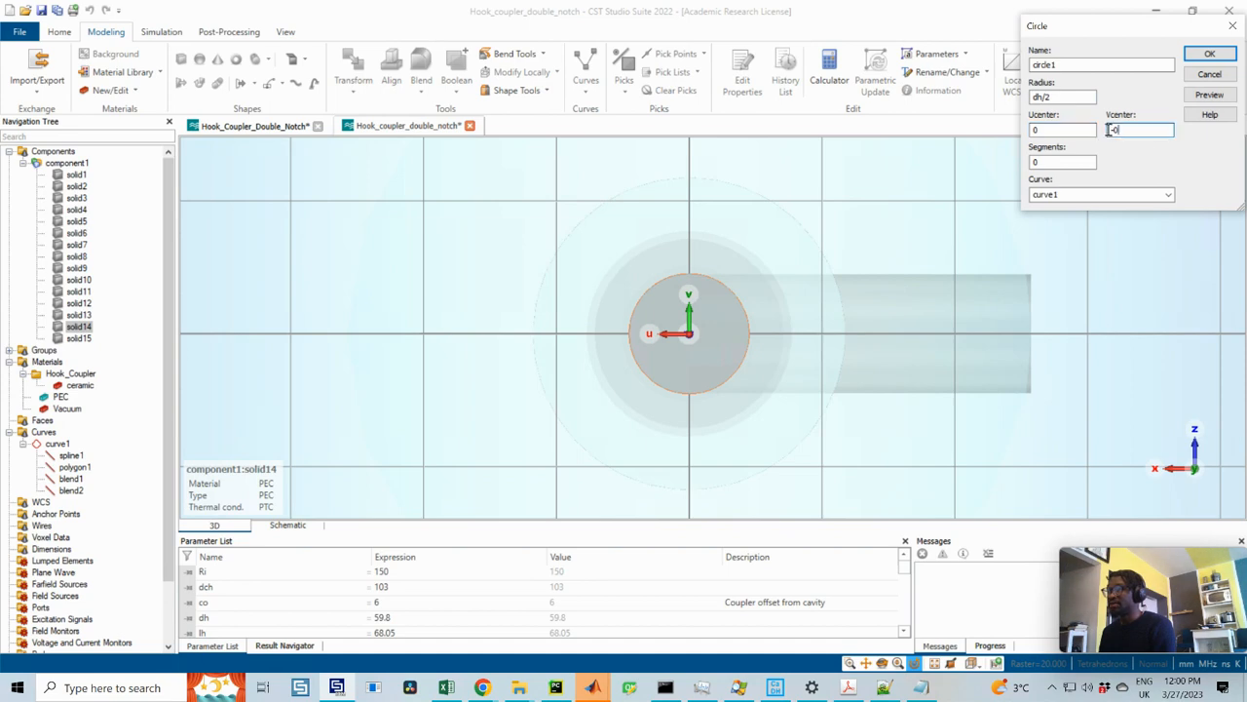
pyautogui.write('0')
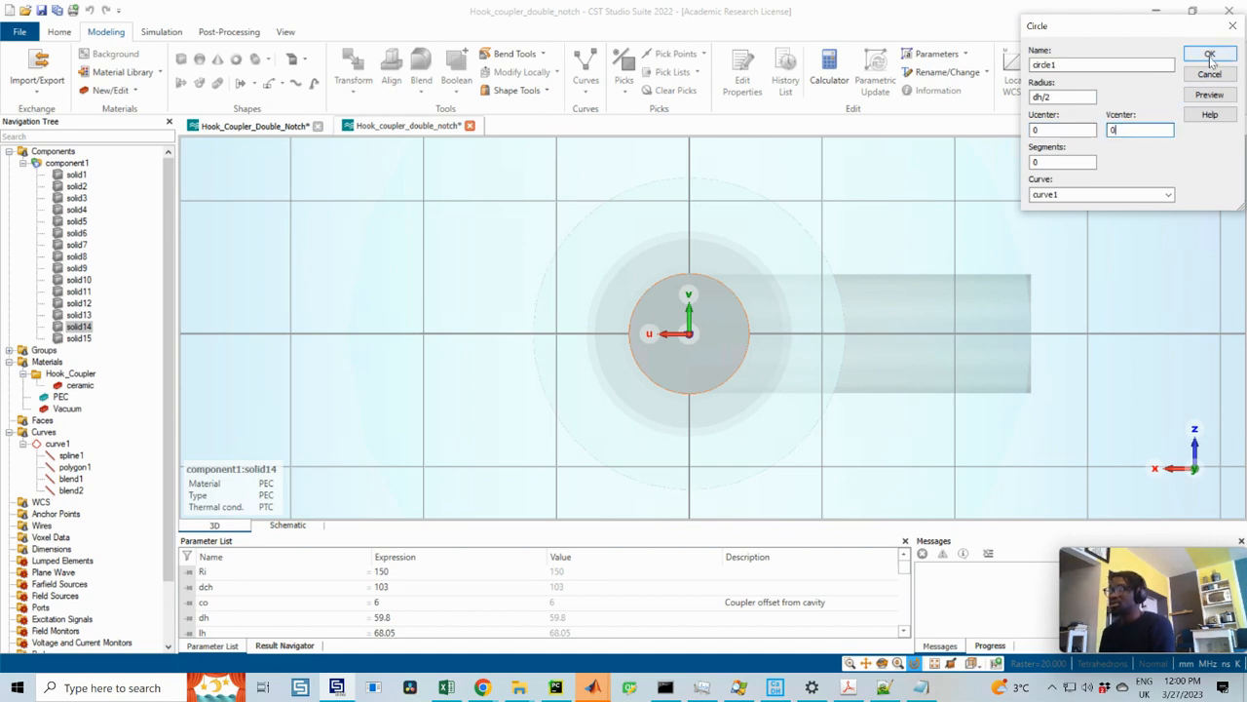
pyautogui.click(1209, 95)
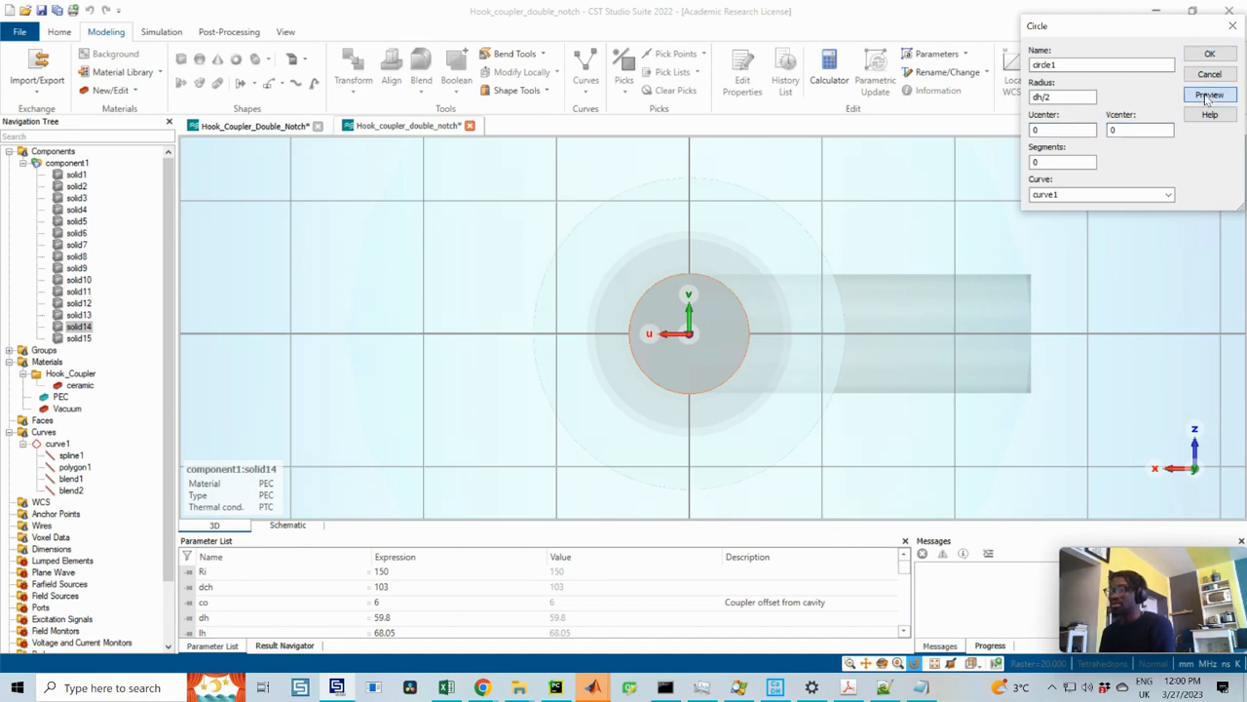
# - Set the circle's radius to d1/2, preview it and create the circle in curve1
pyautogui.click(1051, 96)
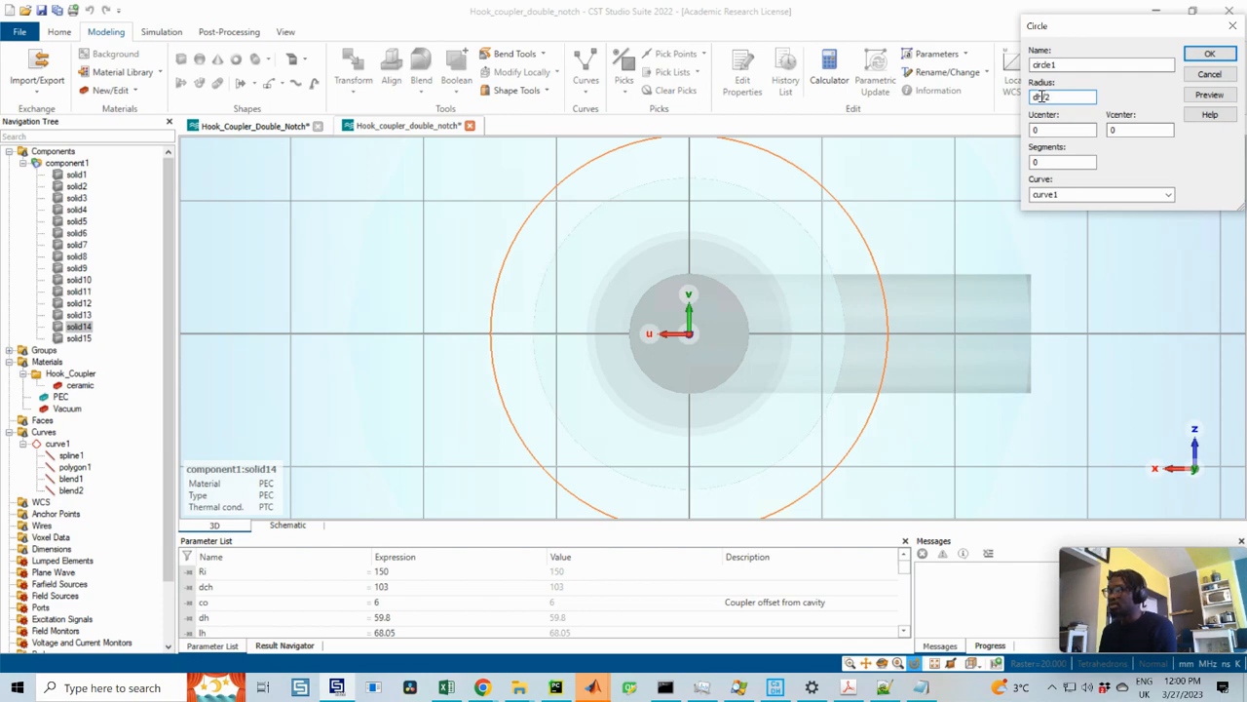
pyautogui.click(1209, 94)
pyautogui.click(1210, 53)
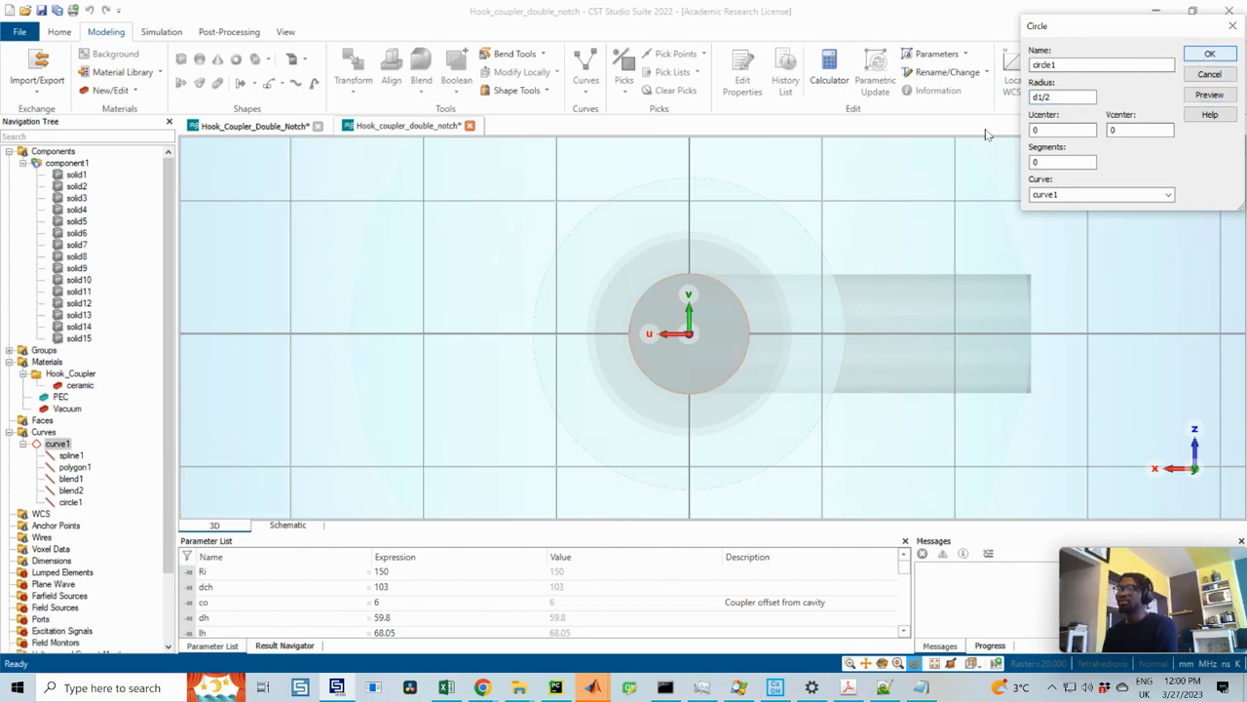
# - Turn off the local WCS to return to global coordinates
pyautogui.scroll(-1, 746, 296)
pyautogui.scroll(-3, 746, 296)
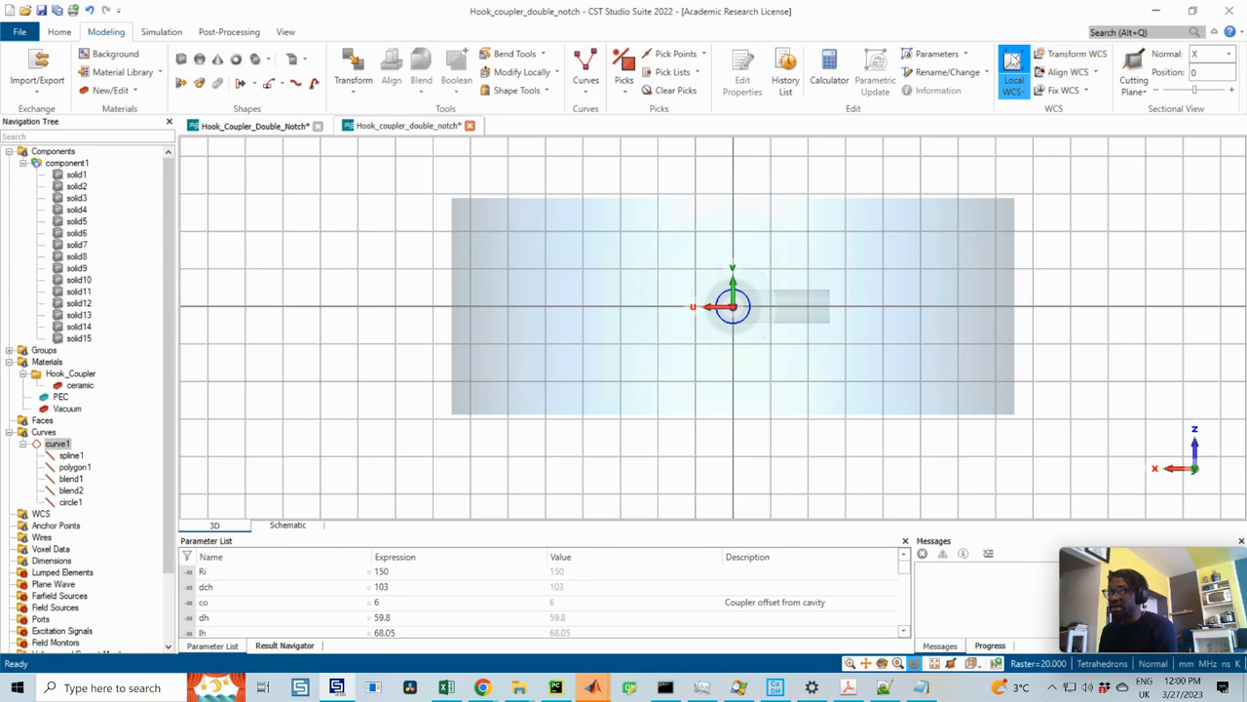
pyautogui.click(1012, 64)
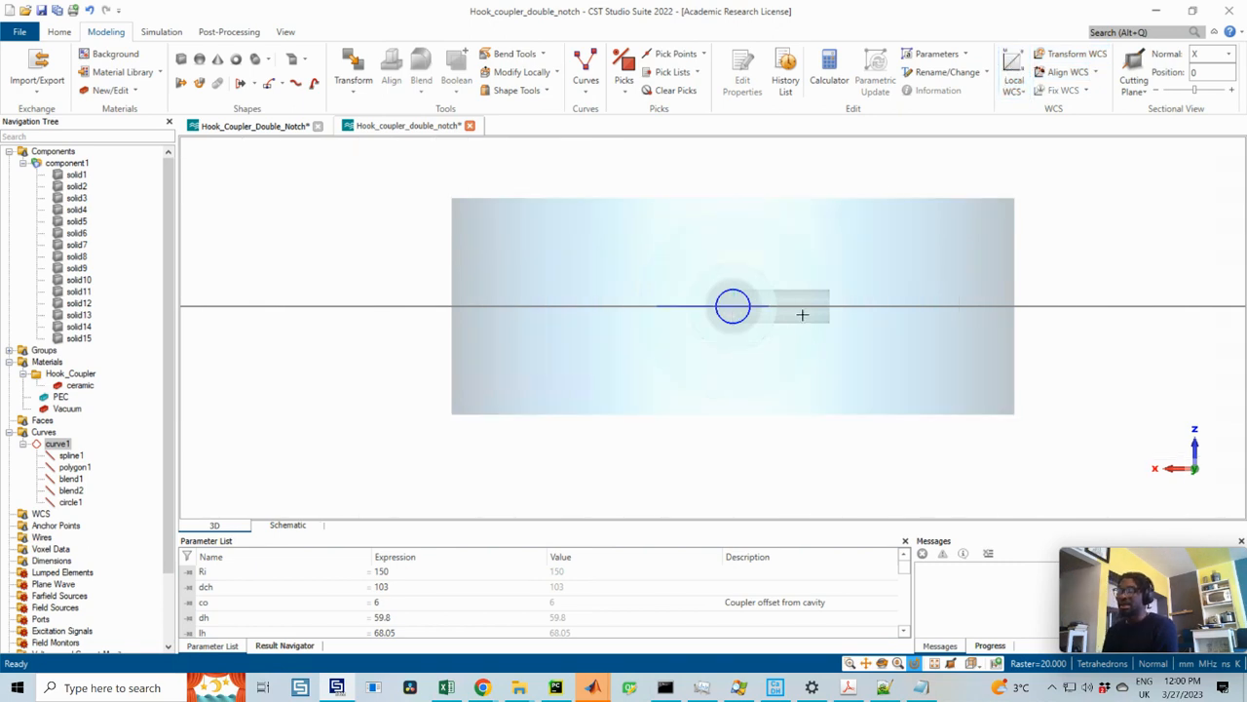
pyautogui.moveTo(765, 253); pyautogui.dragTo(814, 320)
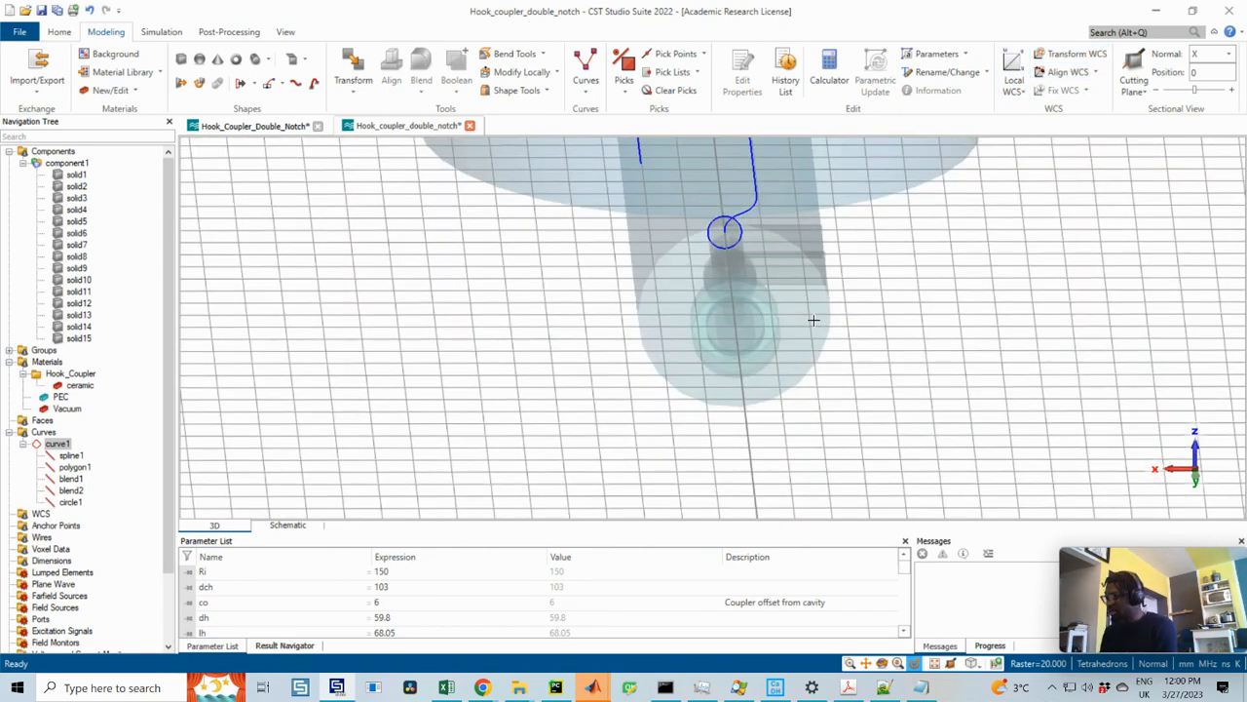
# - Hide the working plane grid and inspect the profile circle at the start of the hook path from the front
pyautogui.press('KP_3')
pyautogui.scroll(-3, 782, 318)
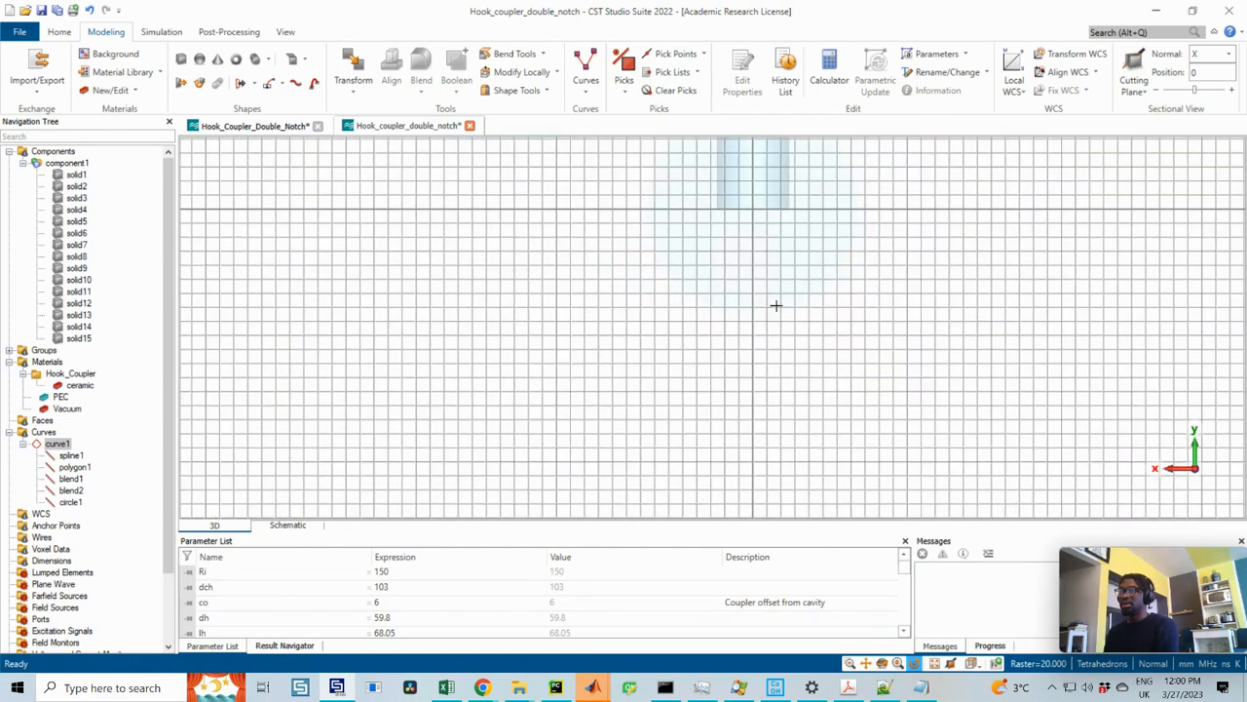
pyautogui.scroll(6, 750, 292)
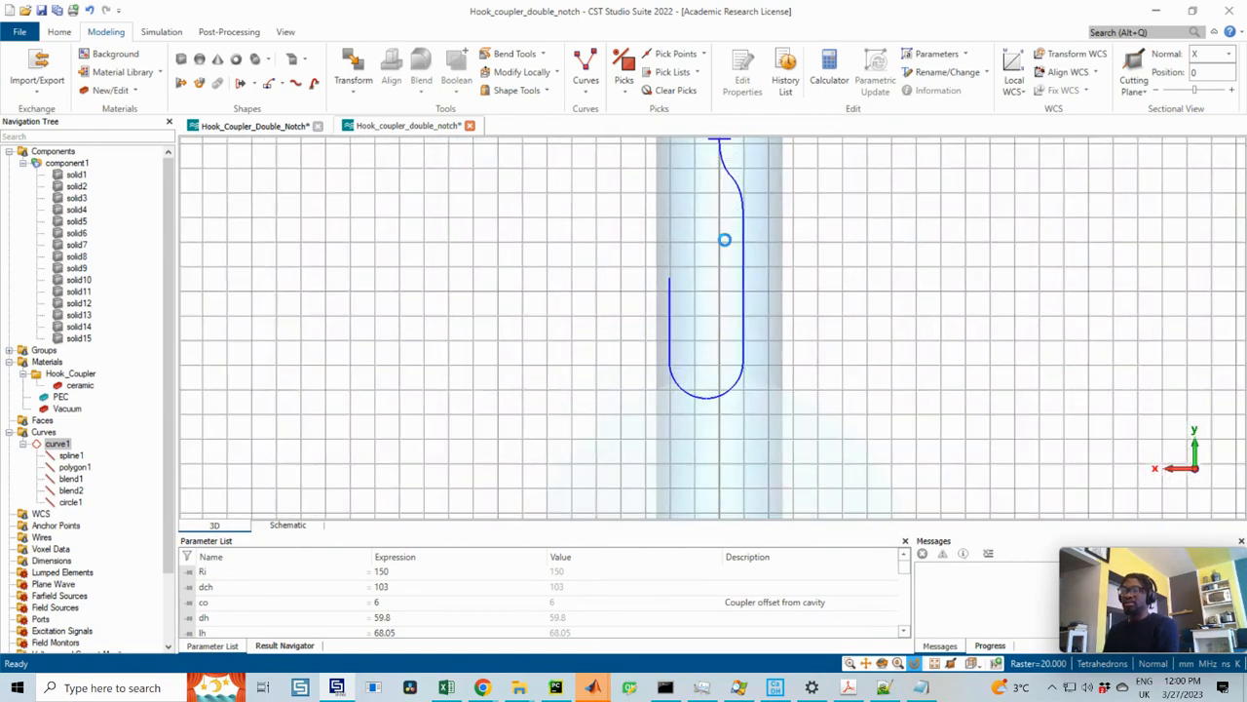
pyautogui.click(285, 32)
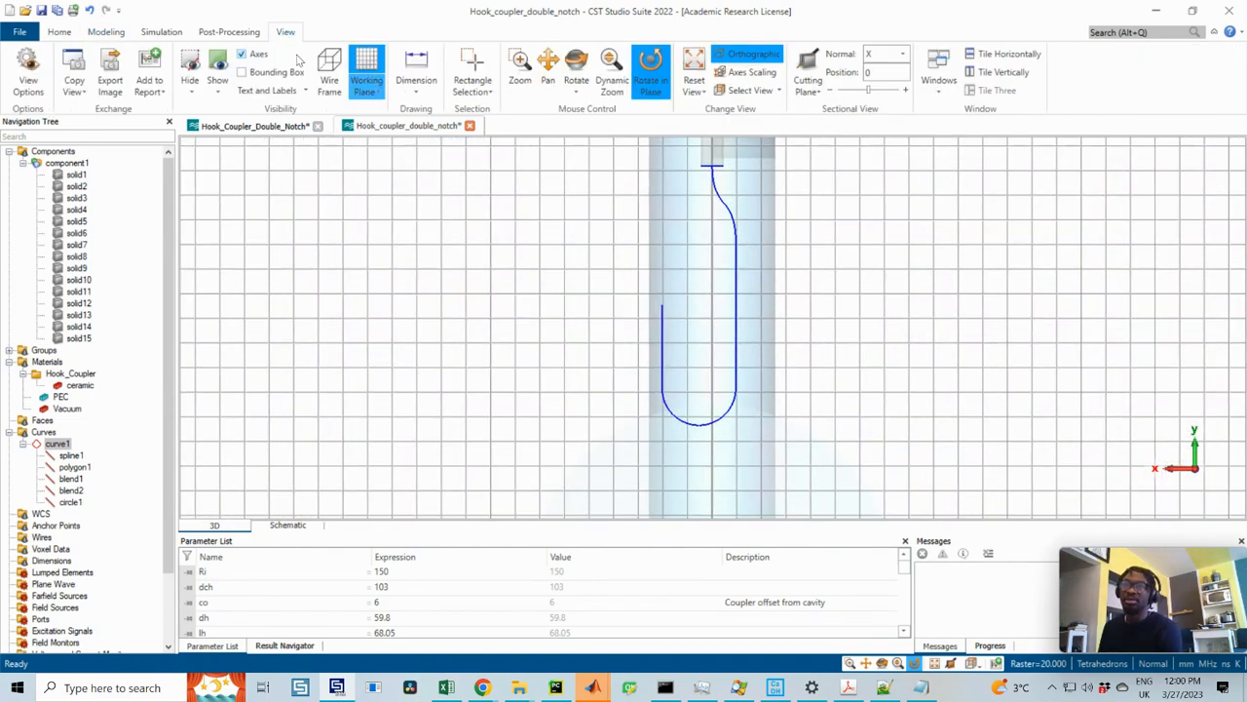
pyautogui.click(378, 68)
pyautogui.scroll(-3, 777, 264)
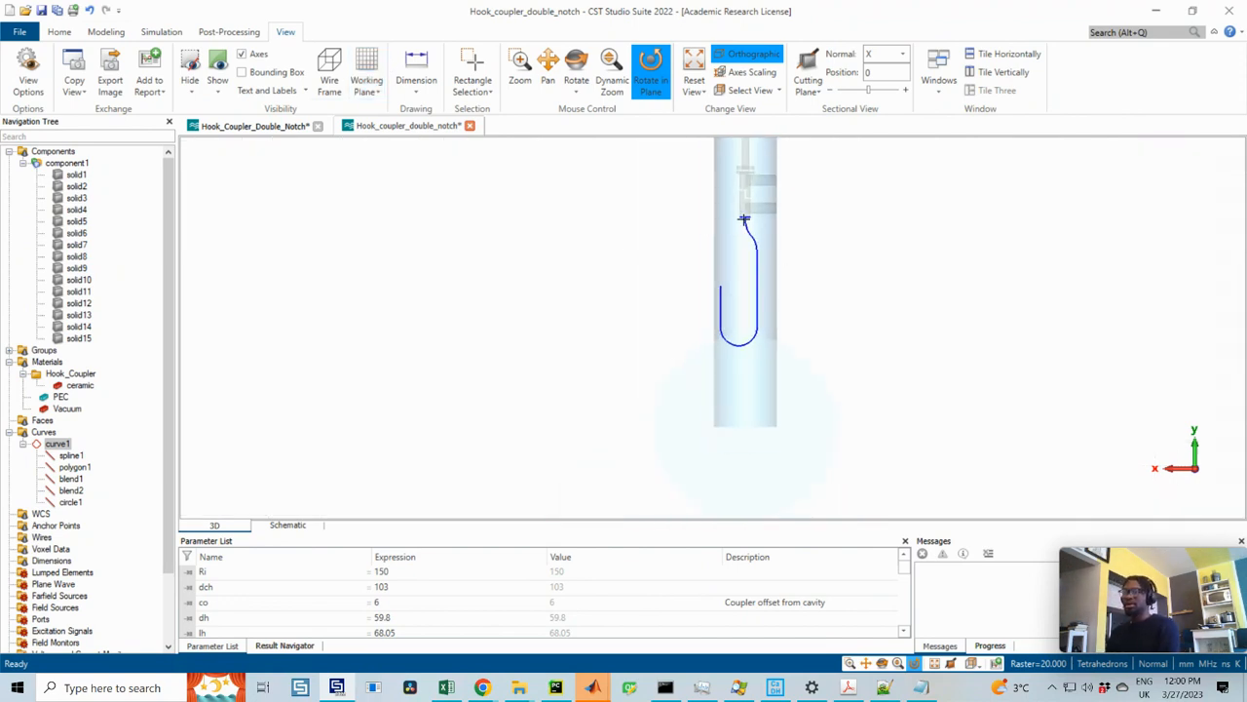
pyautogui.scroll(3, 743, 220)
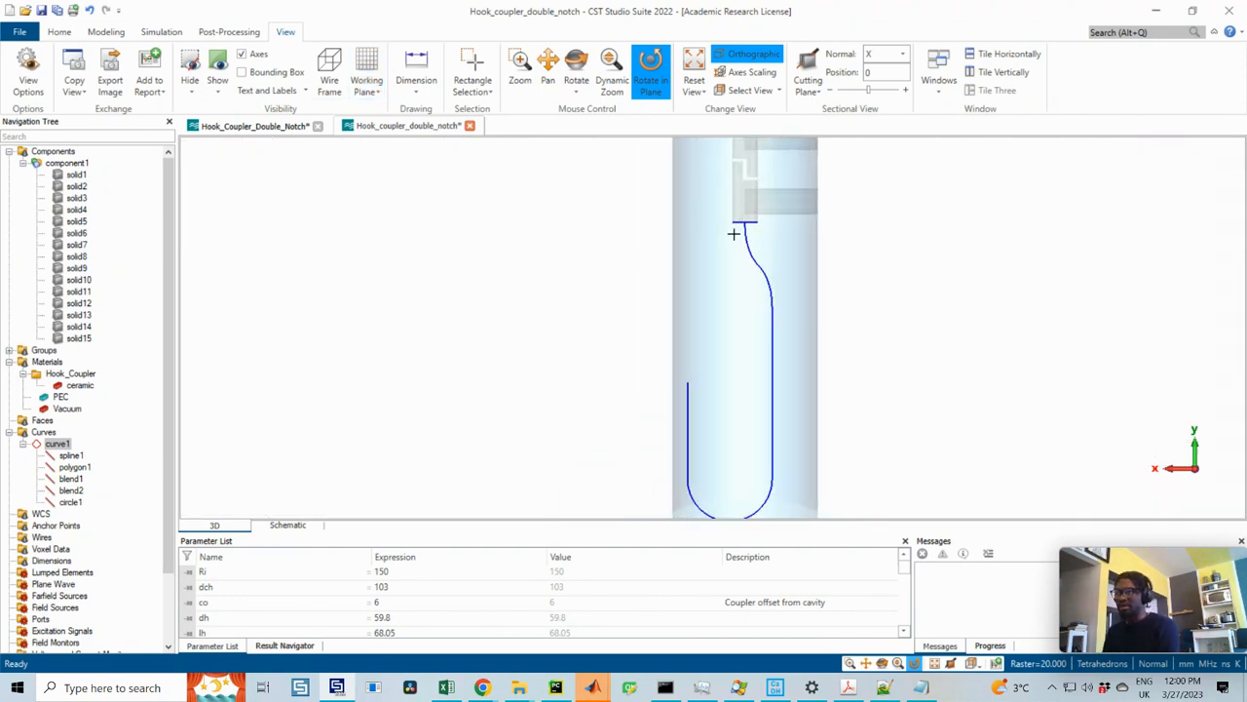
# - Start a Sweep Curve operation and choose the profile circle at the hook's upper end as the profile
pyautogui.scroll(-2, 73, 464)
pyautogui.click(74, 432)
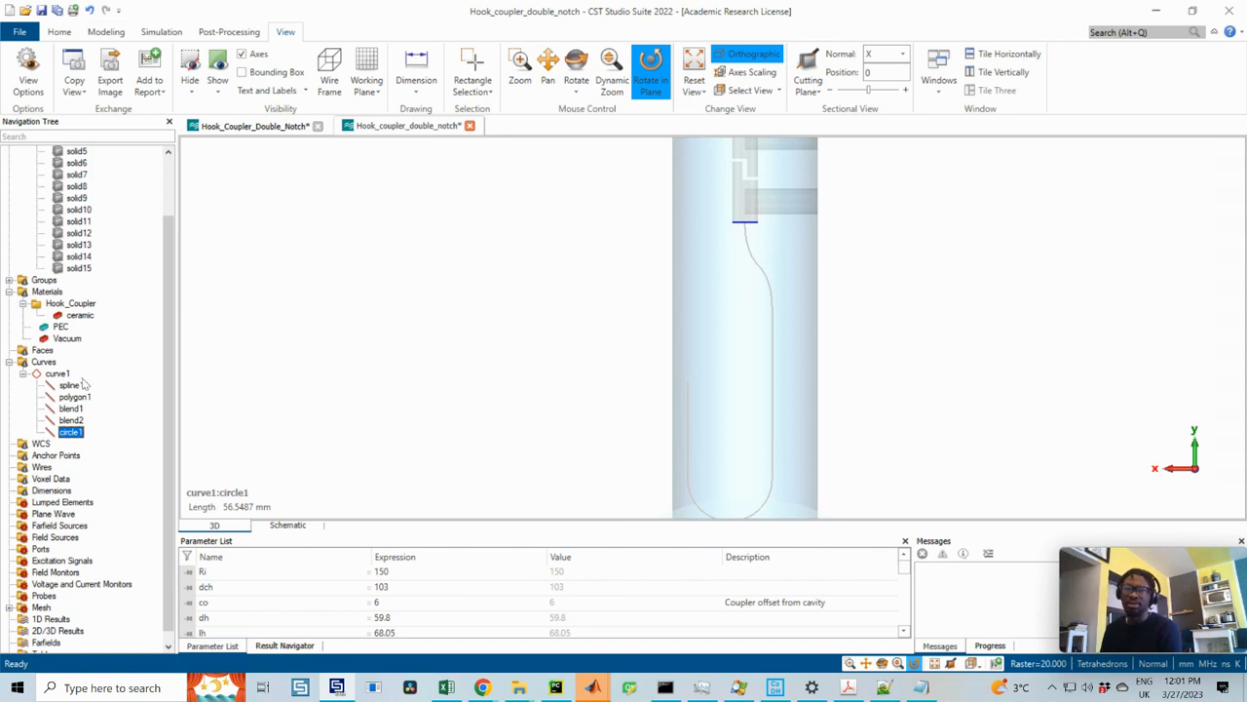
pyautogui.scroll(3, 744, 226)
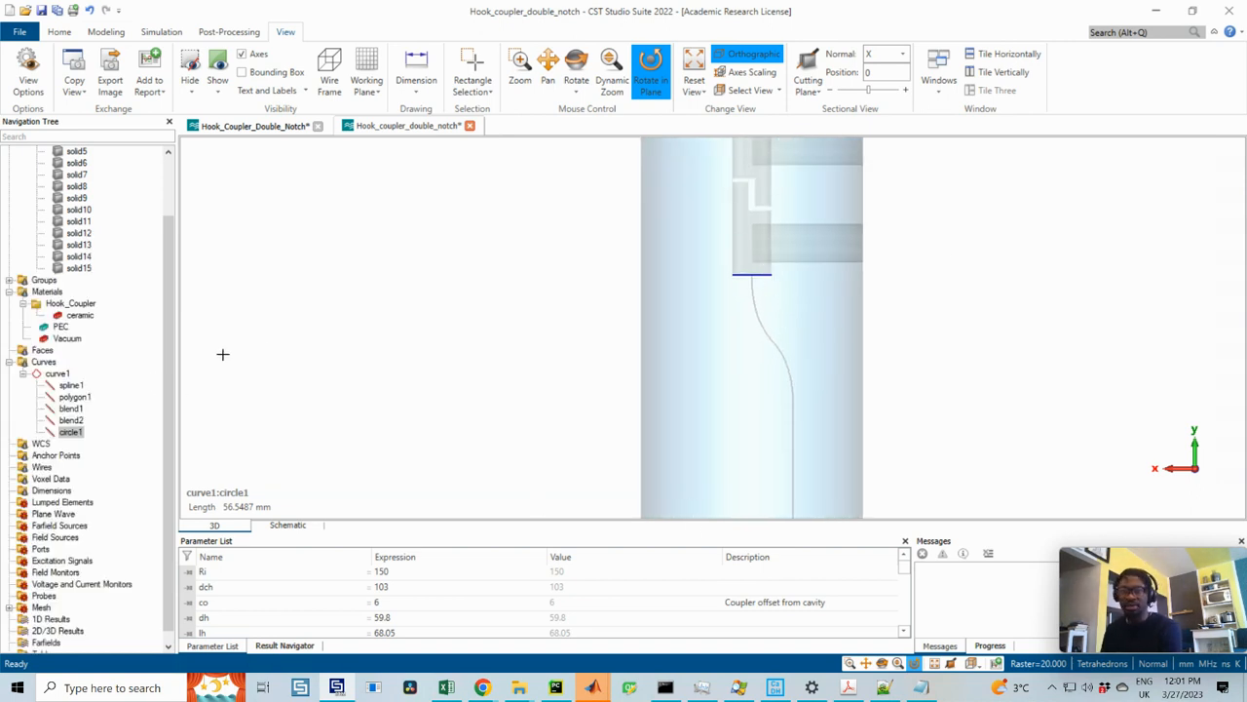
pyautogui.click(106, 31)
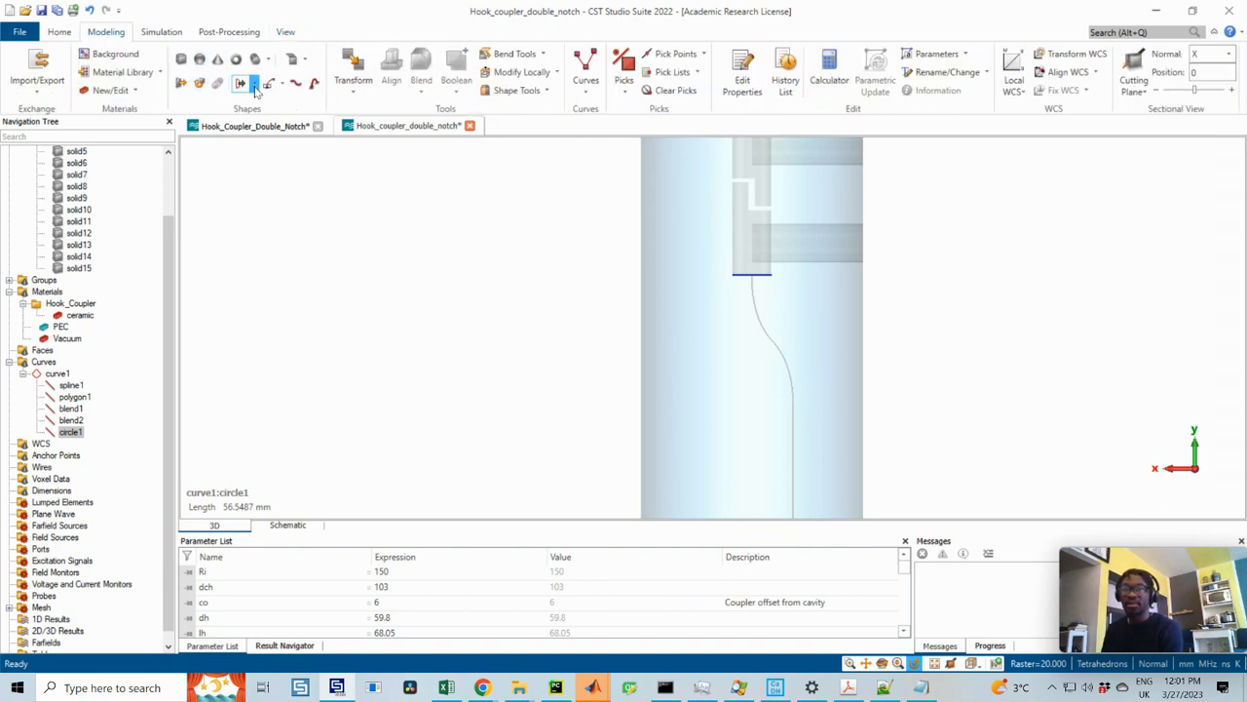
pyautogui.click(254, 84)
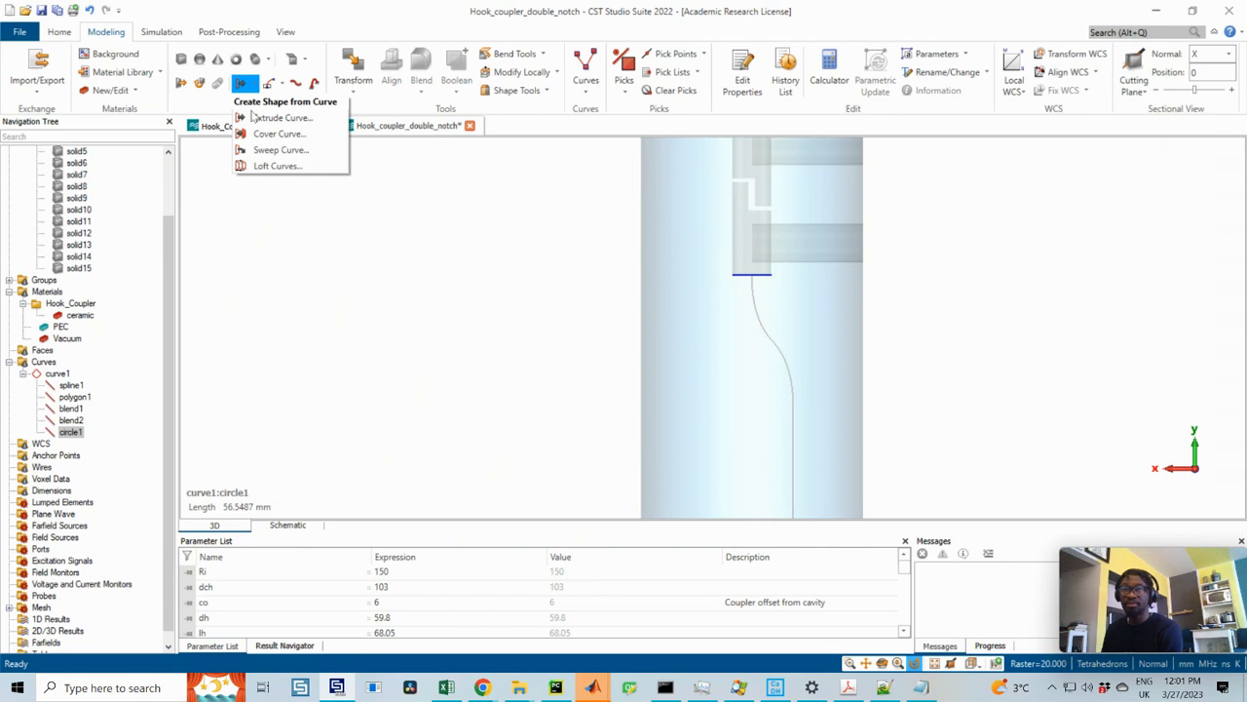
pyautogui.click(279, 151)
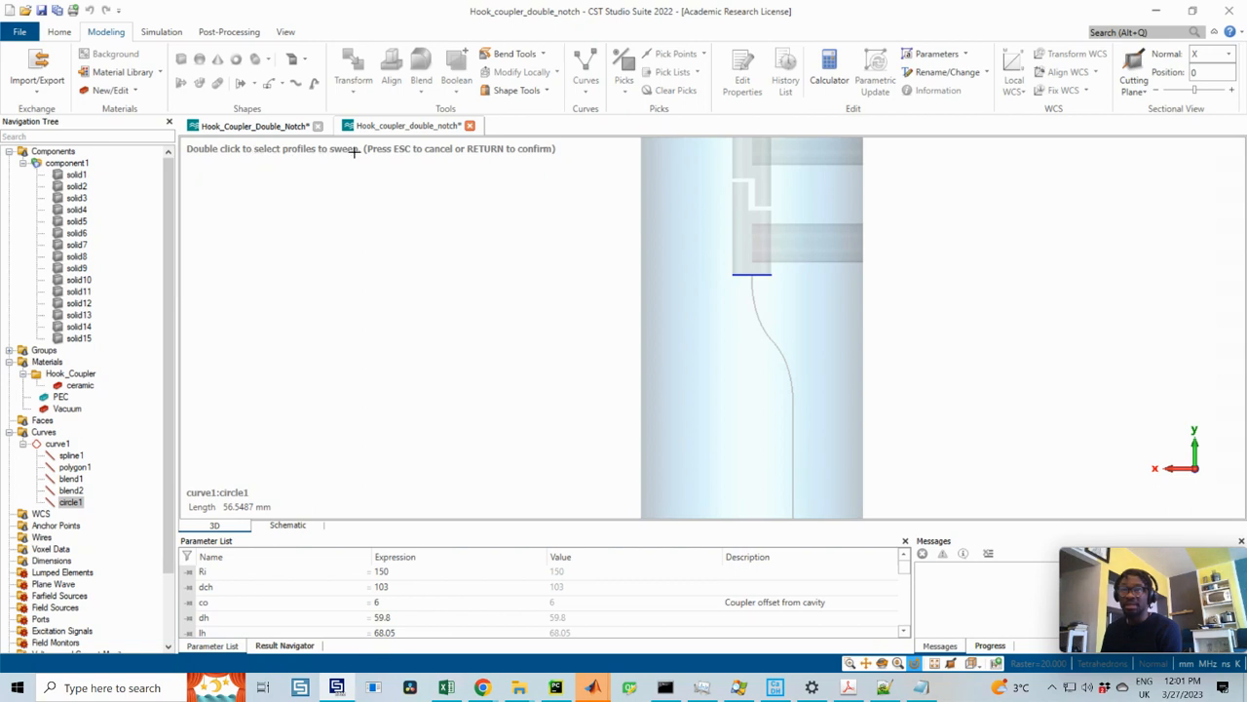
pyautogui.click(70, 503)
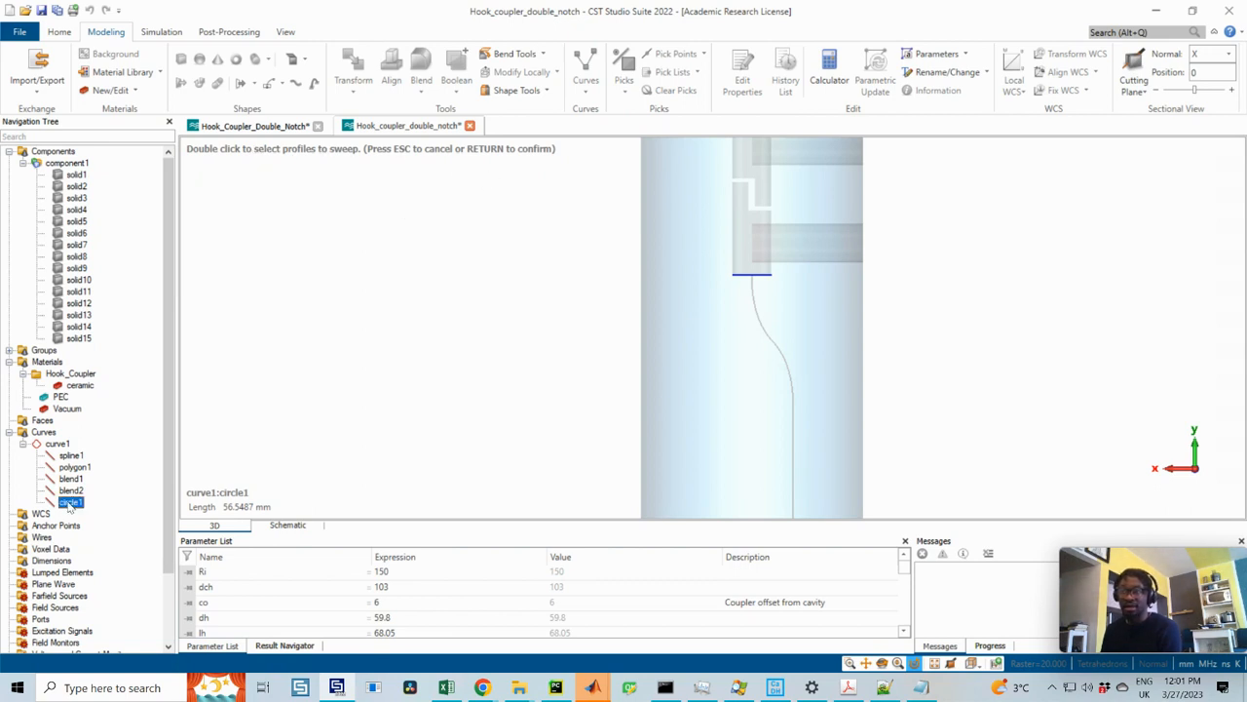
pyautogui.doubleClick(745, 275)
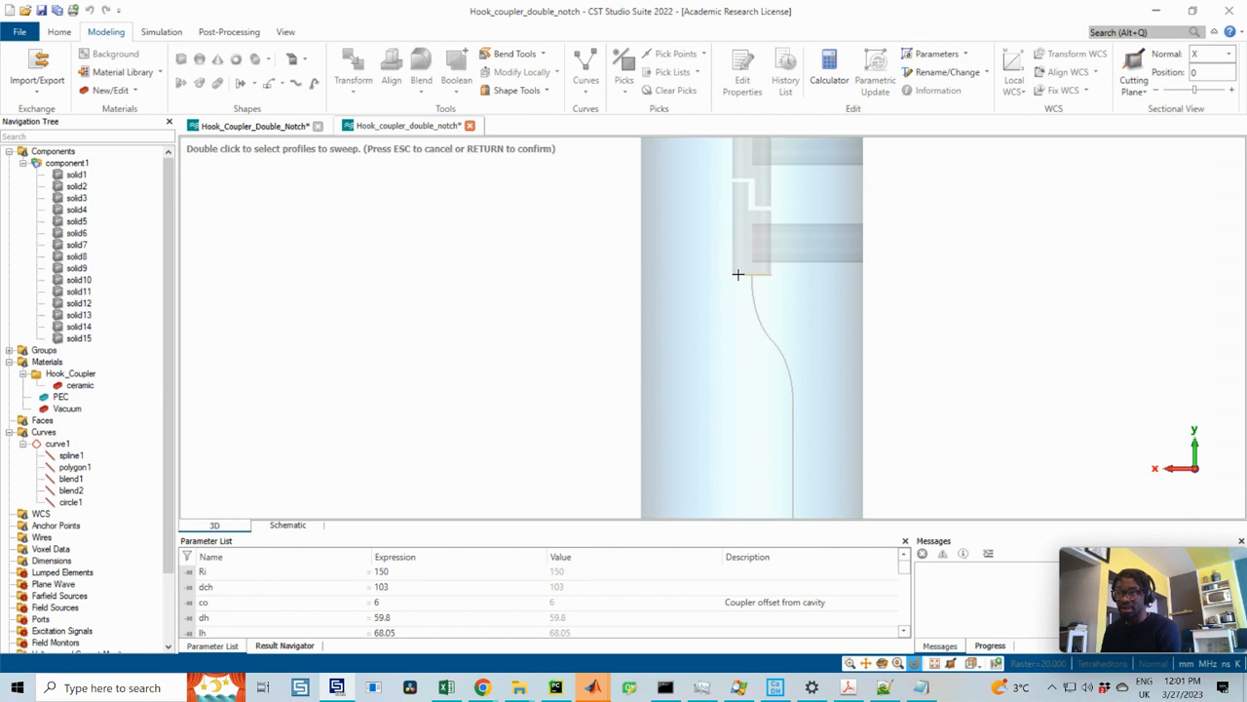
pyautogui.doubleClick(737, 274)
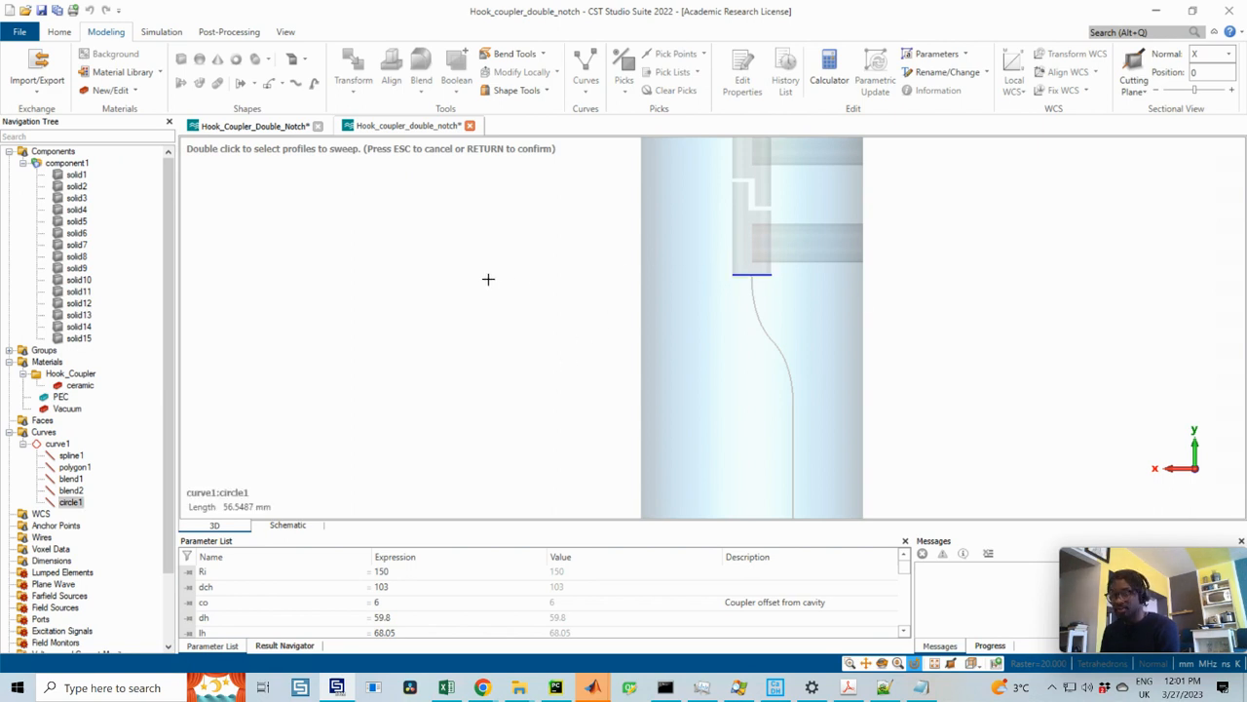
pyautogui.press('Return')
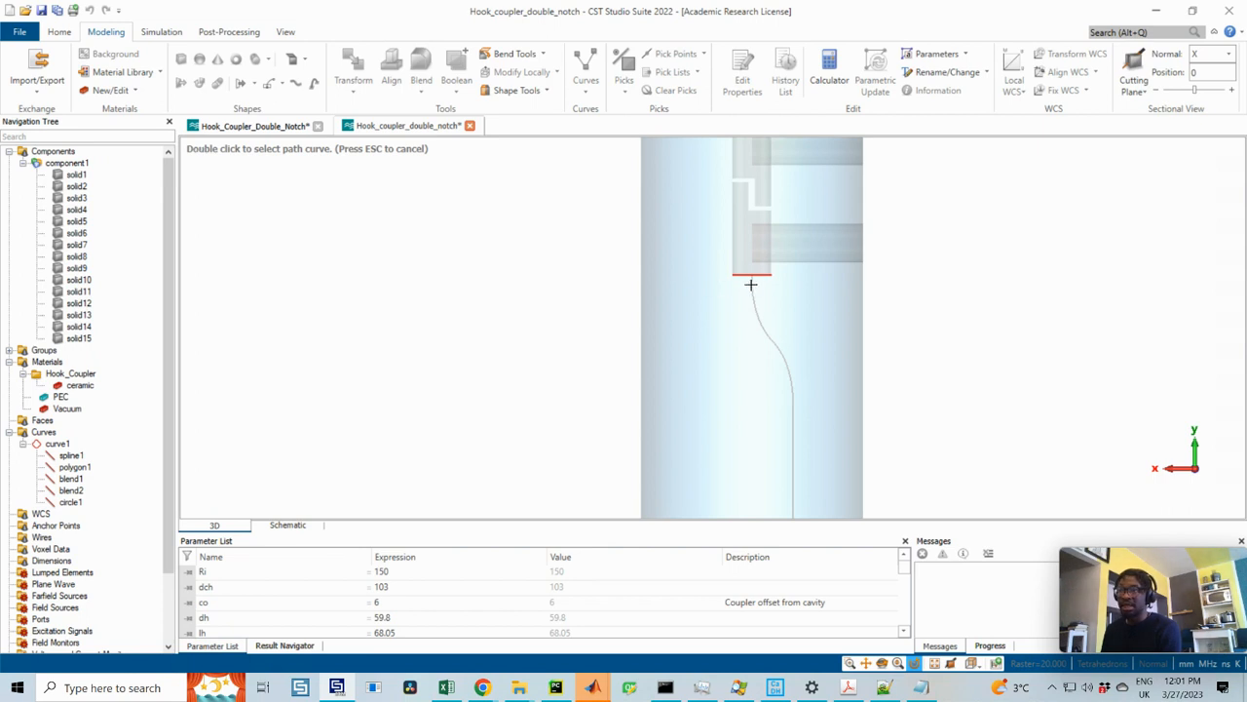
# - Sweep the circle along the hook path as a PEC solid in component1, with zero twist and taper, deleting the profile and path curves
pyautogui.scroll(1, 769, 274)
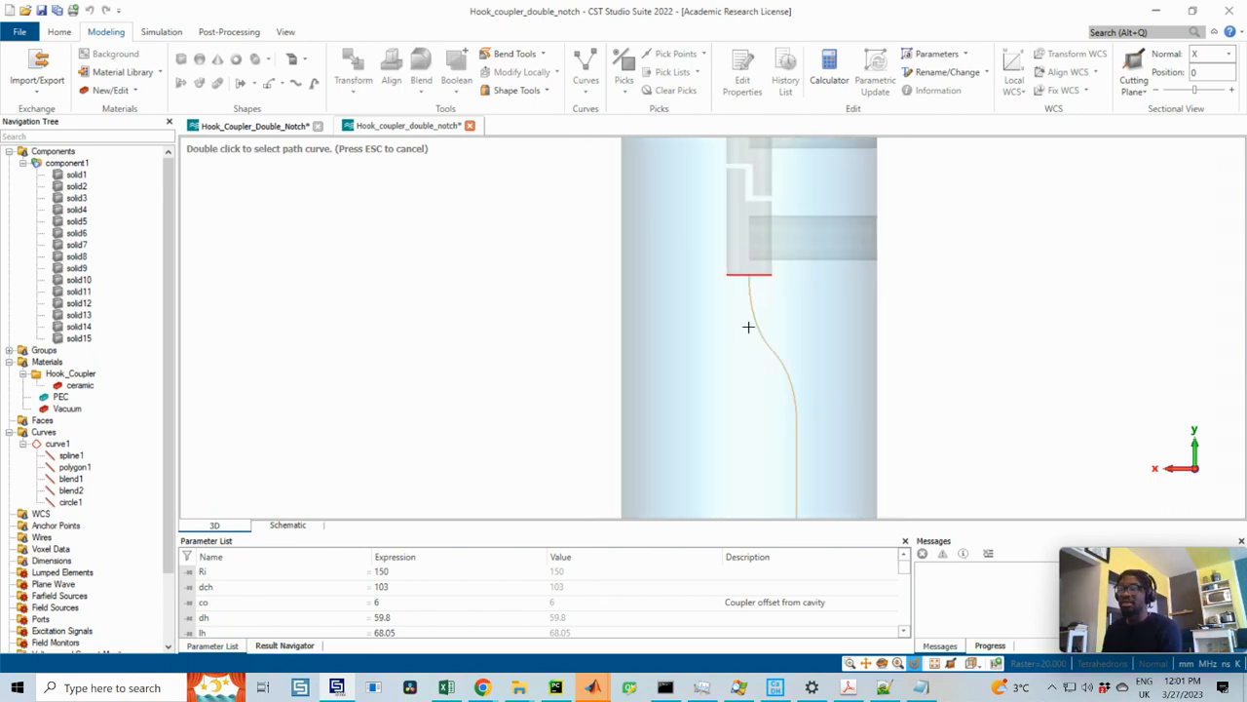
pyautogui.scroll(-3, 759, 322)
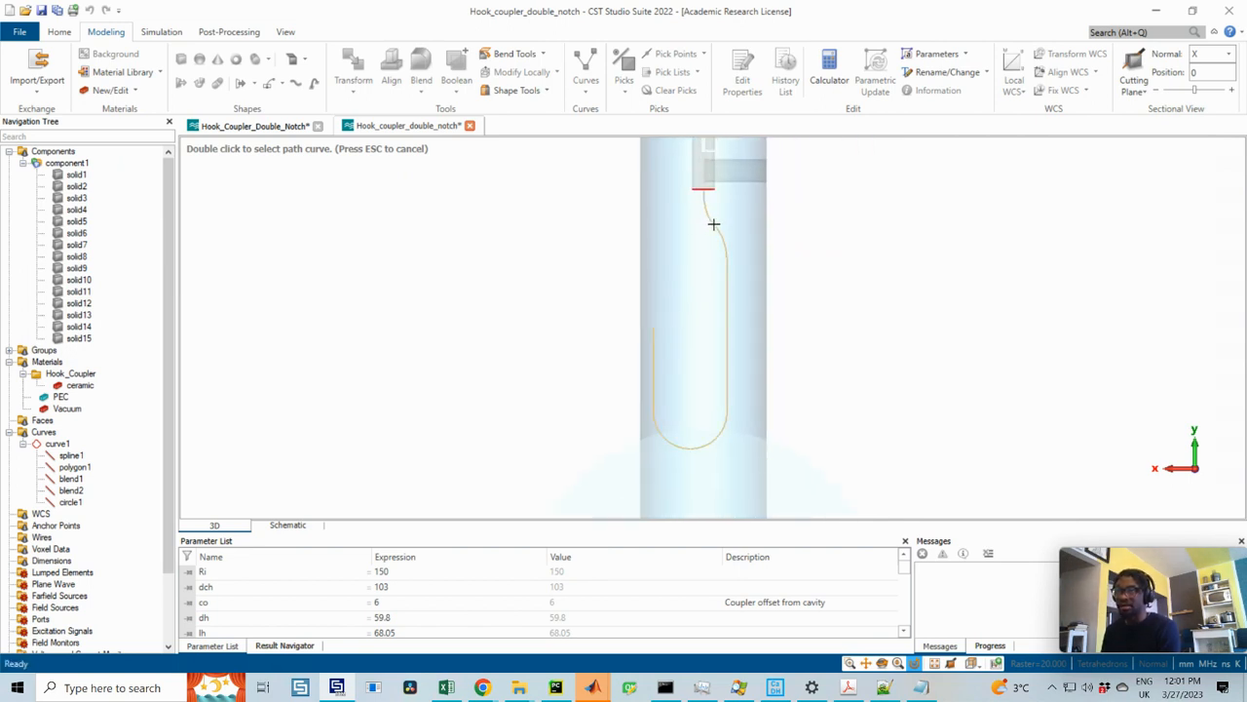
pyautogui.doubleClick(713, 225)
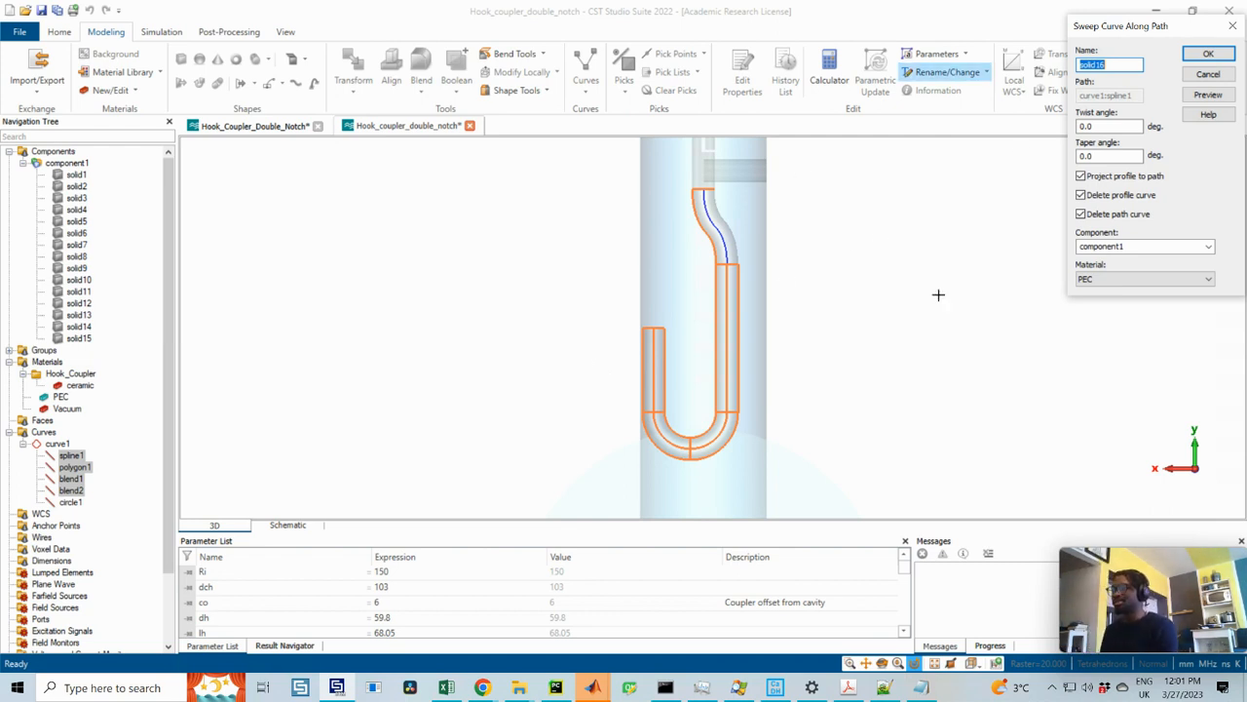
pyautogui.scroll(2, 714, 200)
pyautogui.scroll(-2, 714, 200)
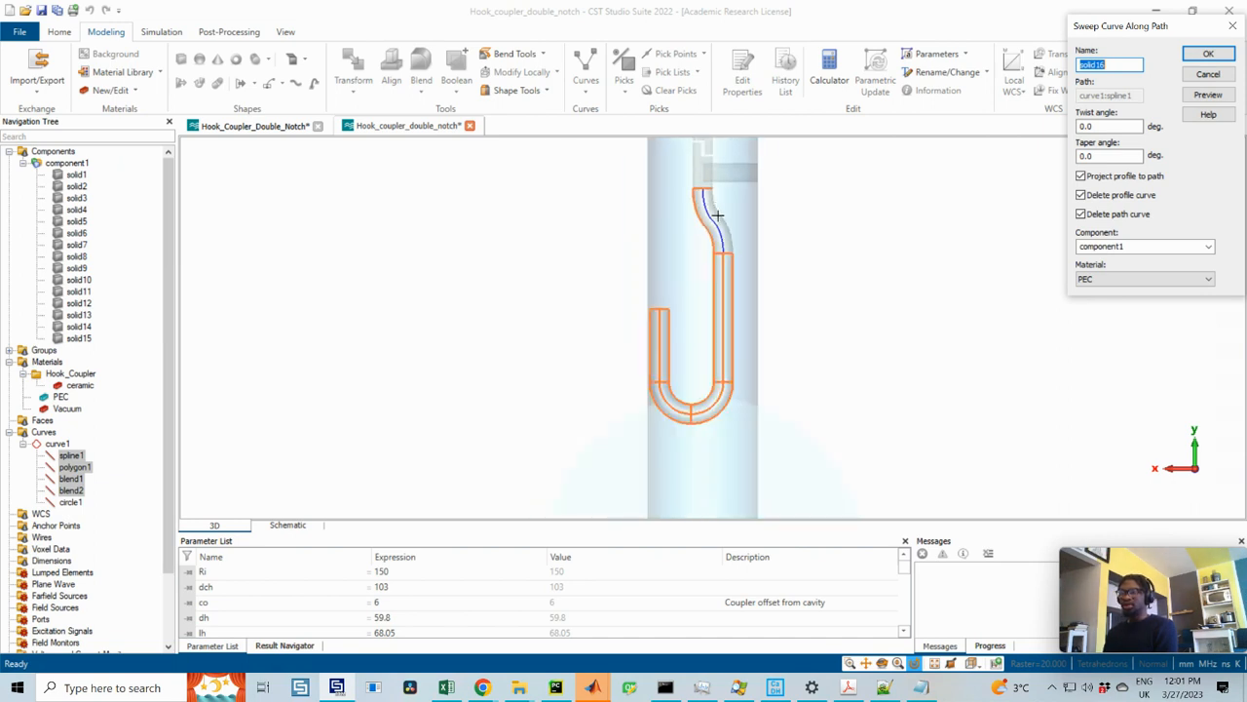
pyautogui.moveTo(748, 213); pyautogui.dragTo(800, 290, button='middle')
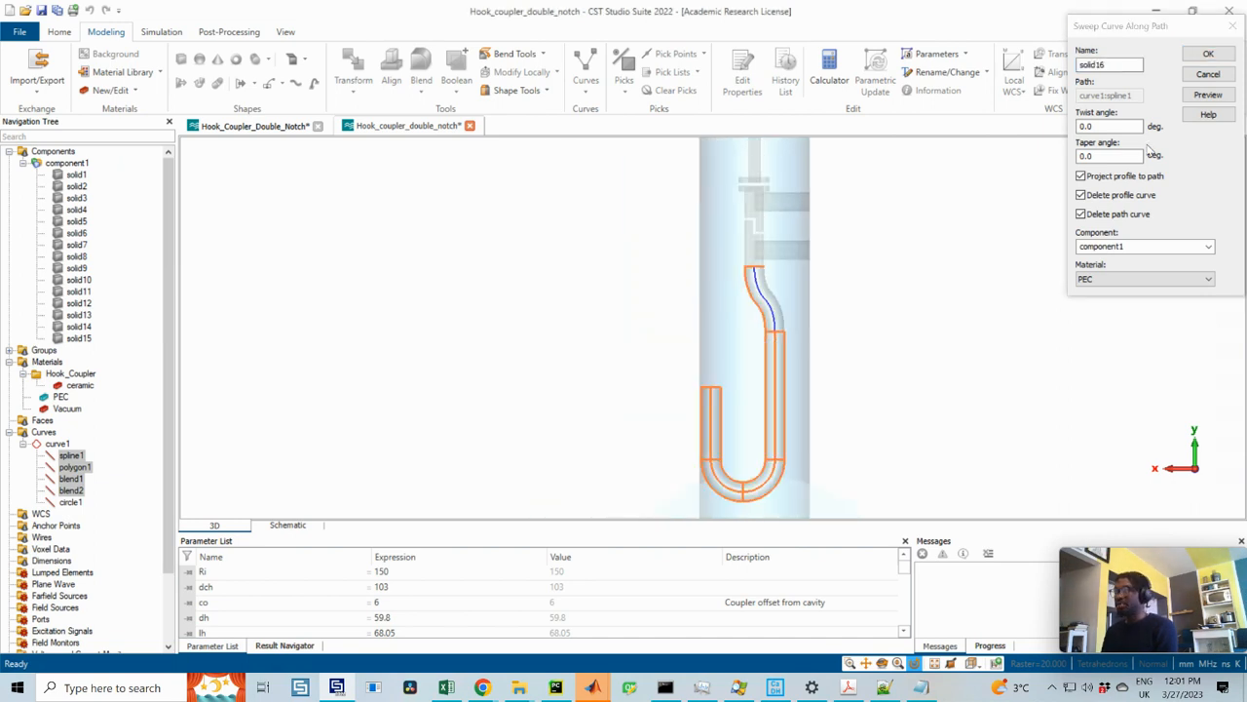
pyautogui.click(1208, 56)
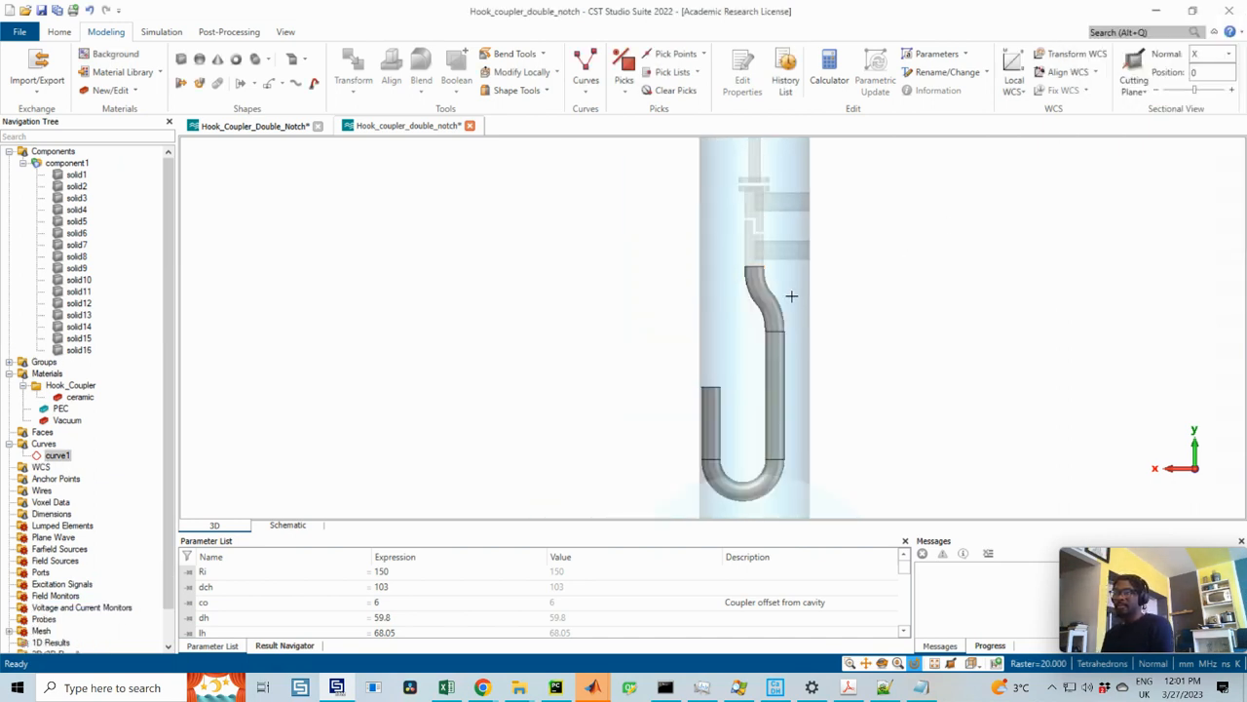
# - Inspect the swept hook inside the coupler at an angle and compare it with the DN_Hook_Coupler.pdf drawing
pyautogui.scroll(-2, 791, 296)
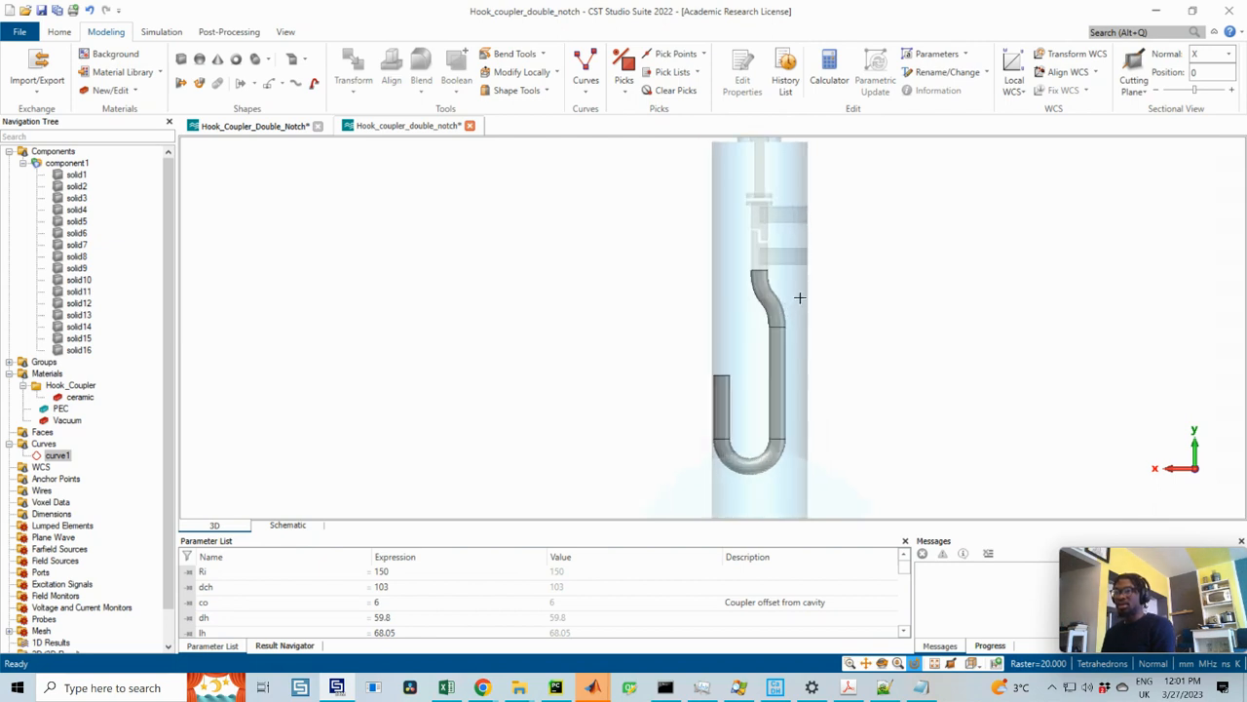
pyautogui.scroll(-1, 799, 298)
pyautogui.scroll(2, 800, 297)
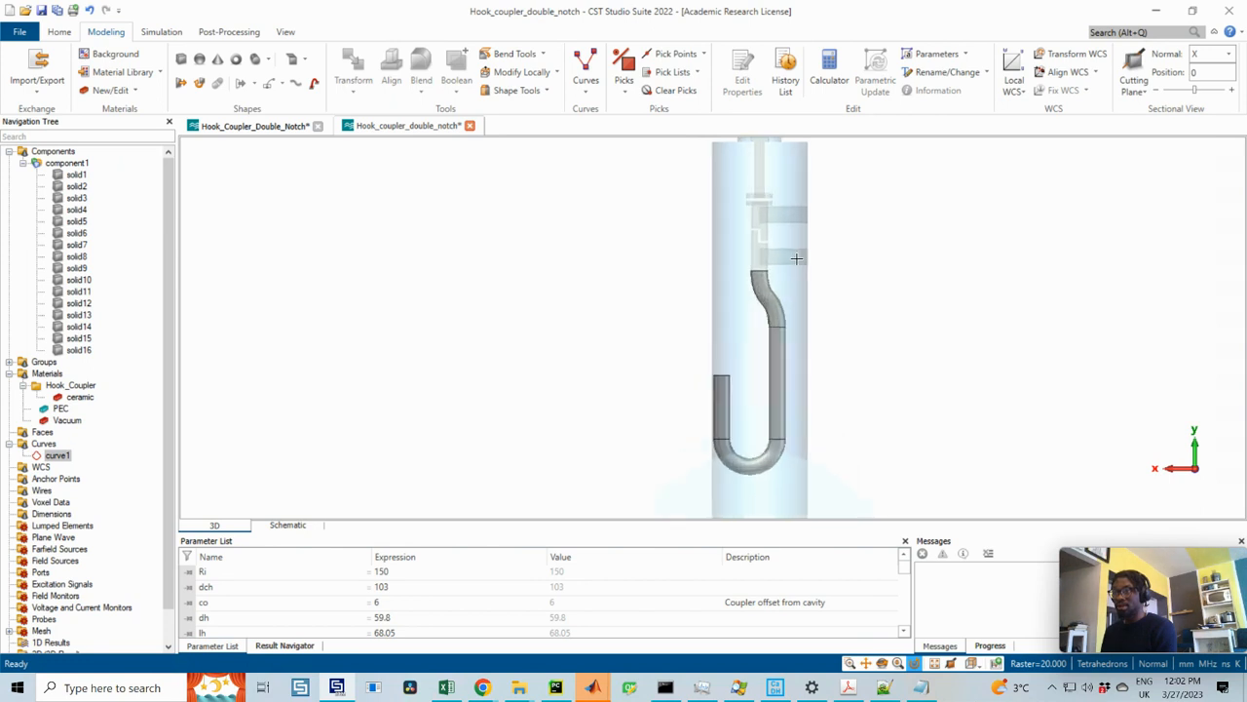
pyautogui.scroll(-2, 823, 261)
pyautogui.moveTo(825, 255); pyautogui.dragTo(793, 322)
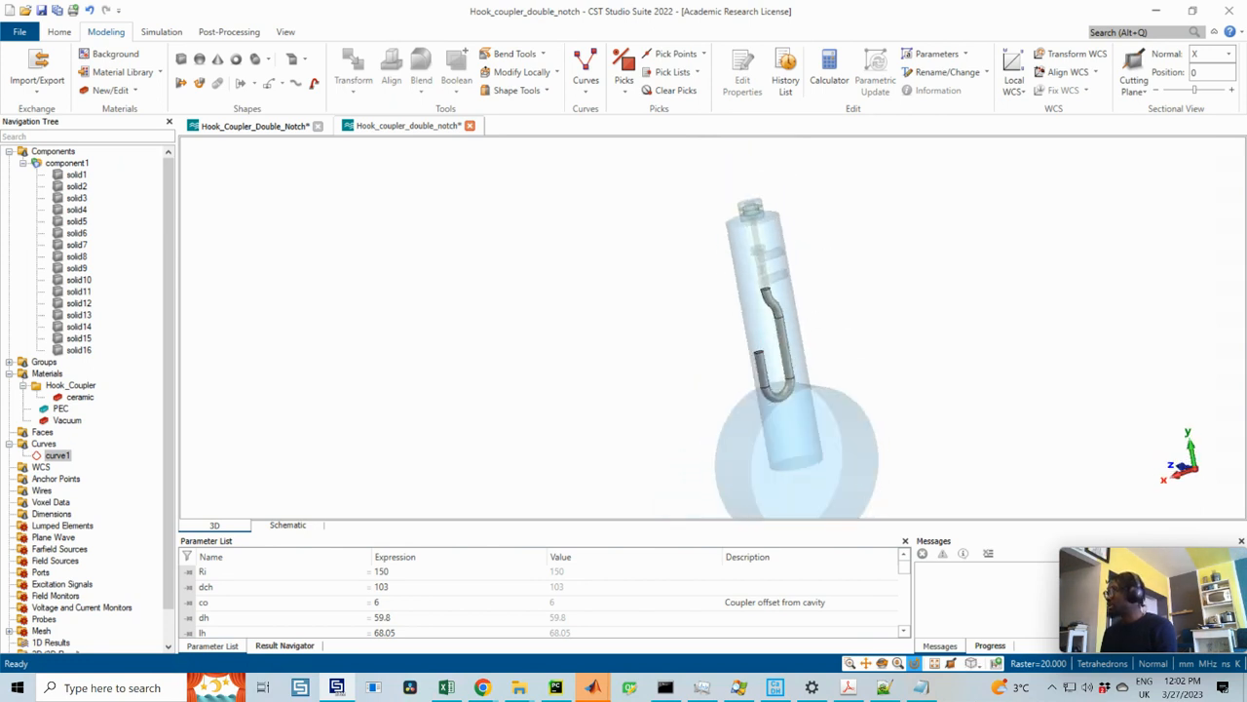
pyautogui.moveTo(1246, 60)
pyautogui.mouseDown()
pyautogui.moveTo(692, 92)
pyautogui.moveTo(659, 15)
pyautogui.mouseUp()
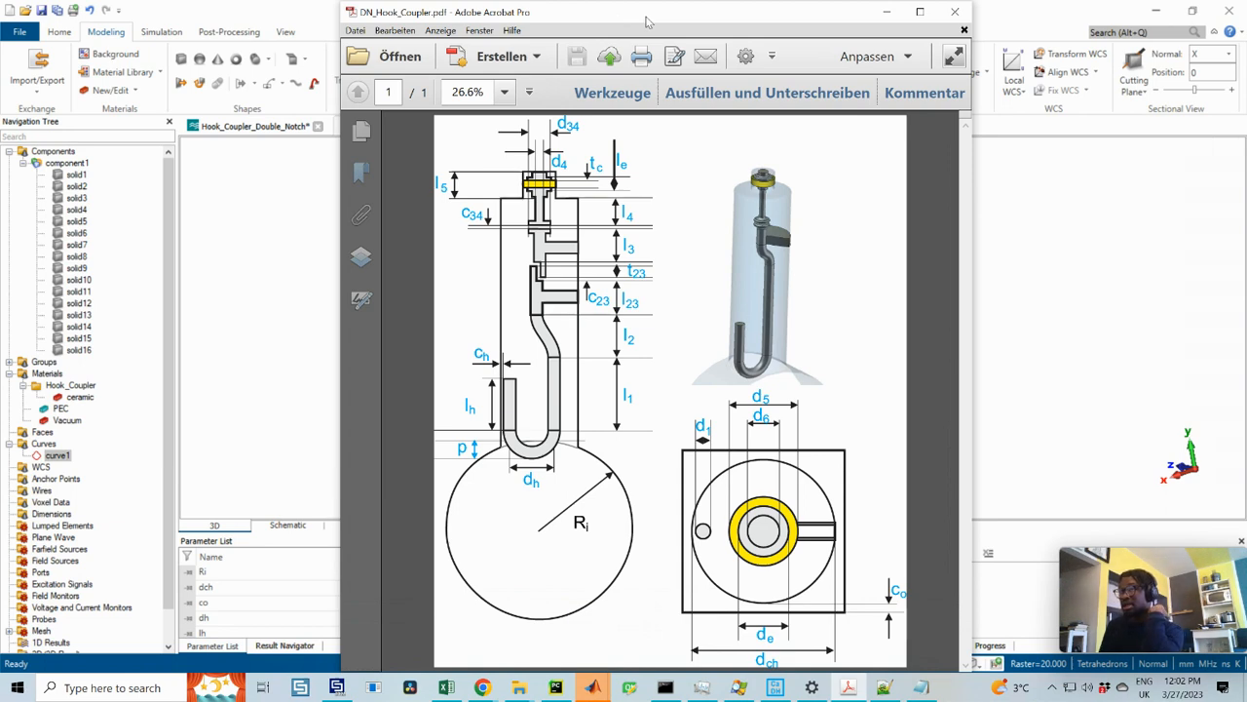
pyautogui.moveTo(646, 22); pyautogui.dragTo(1246, 24)
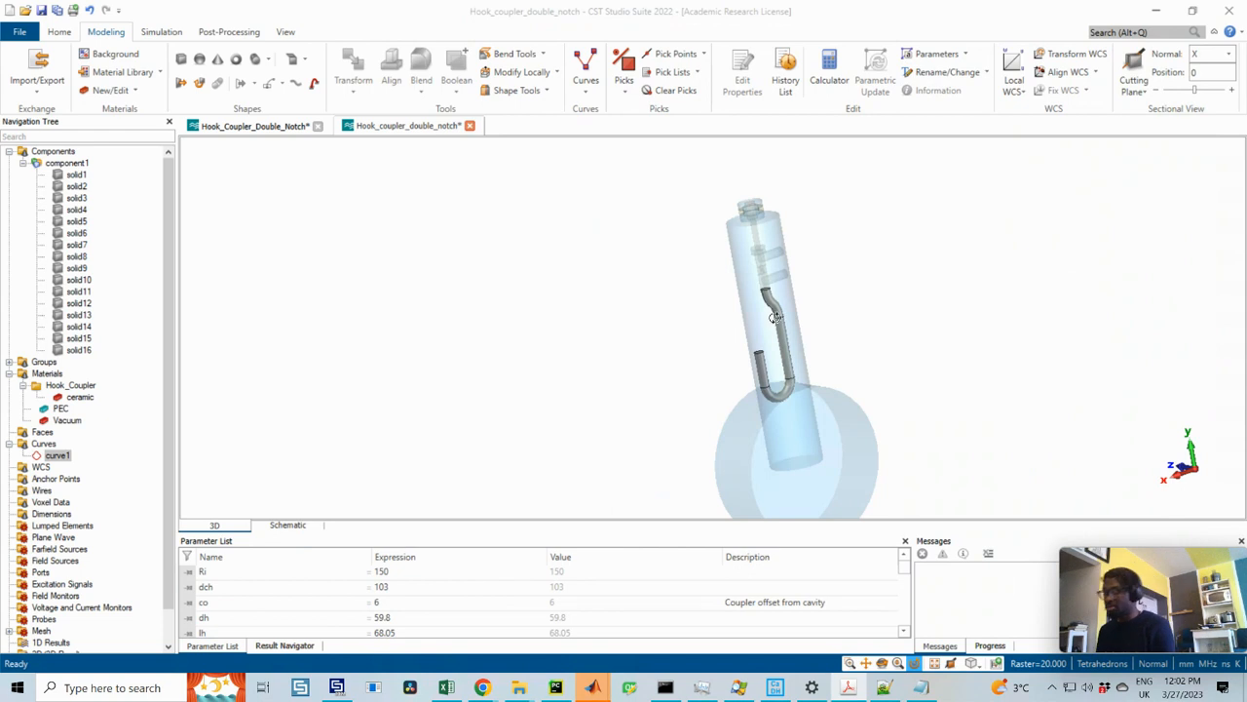
# - Examine the swept hook's position in the coupler tube and cavity from the side and the front
pyautogui.press('6')
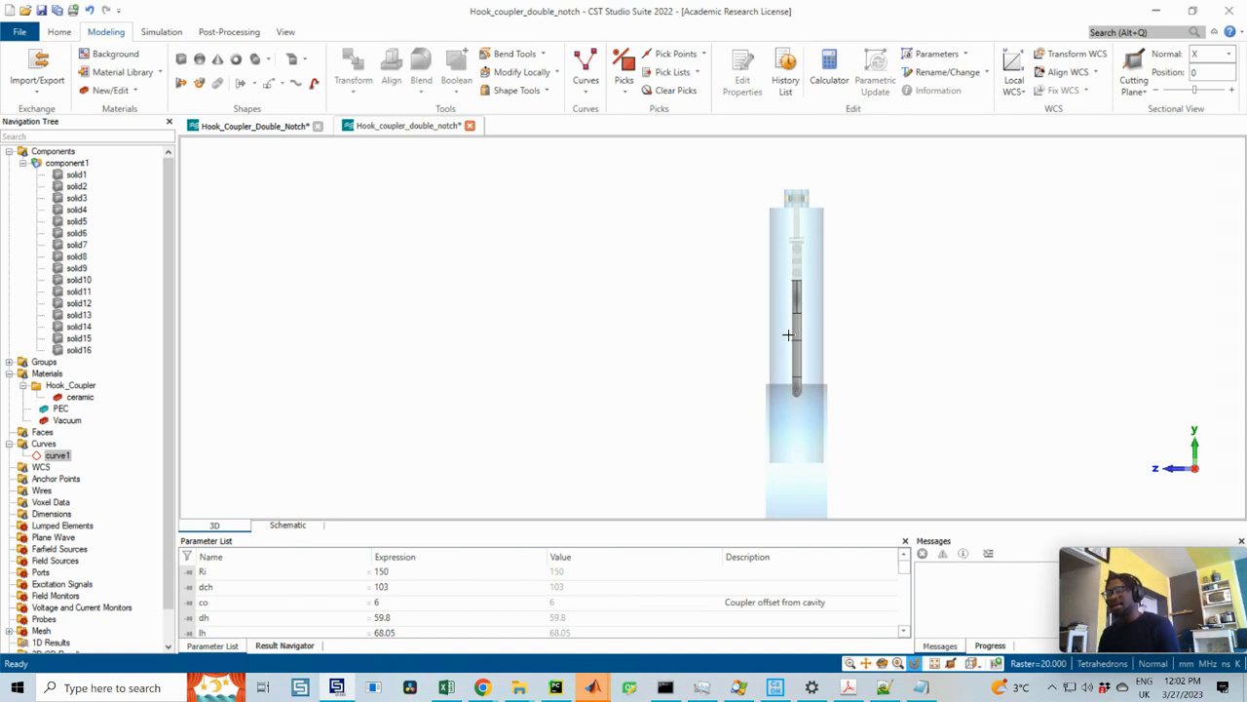
pyautogui.press('3')
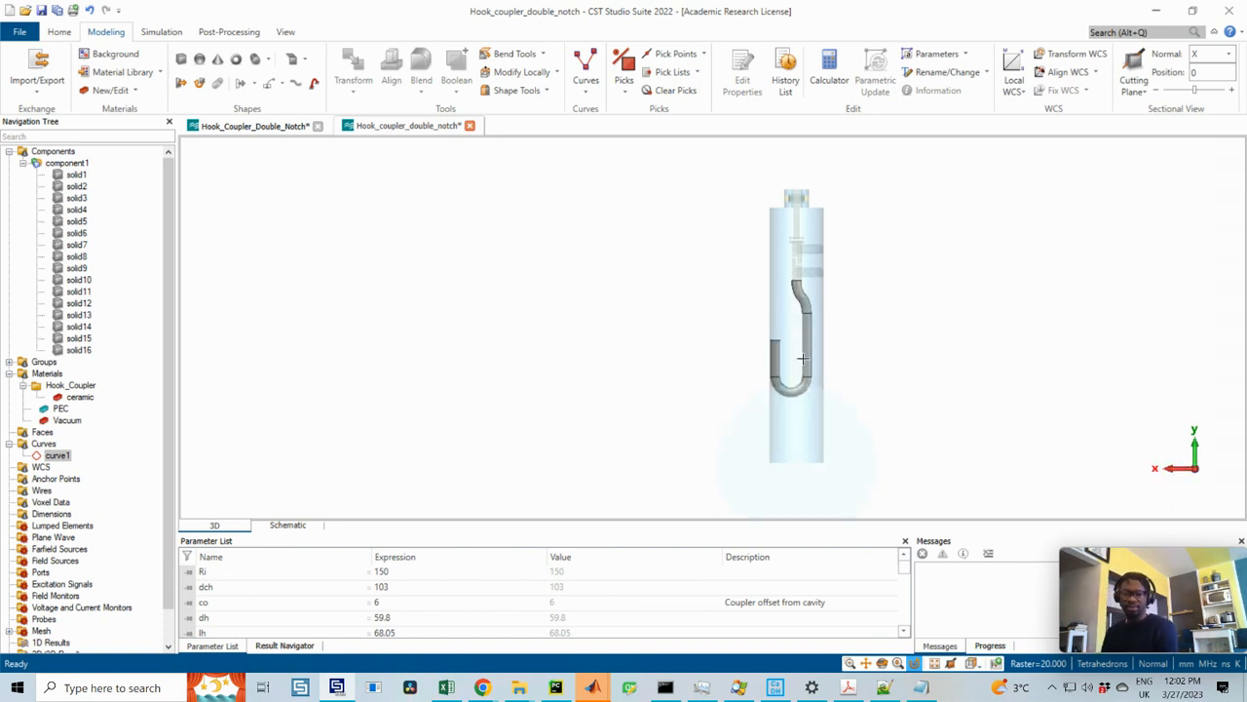
pyautogui.moveTo(792, 379); pyautogui.dragTo(730, 292, button='middle')
pyautogui.scroll(1, 730, 291)
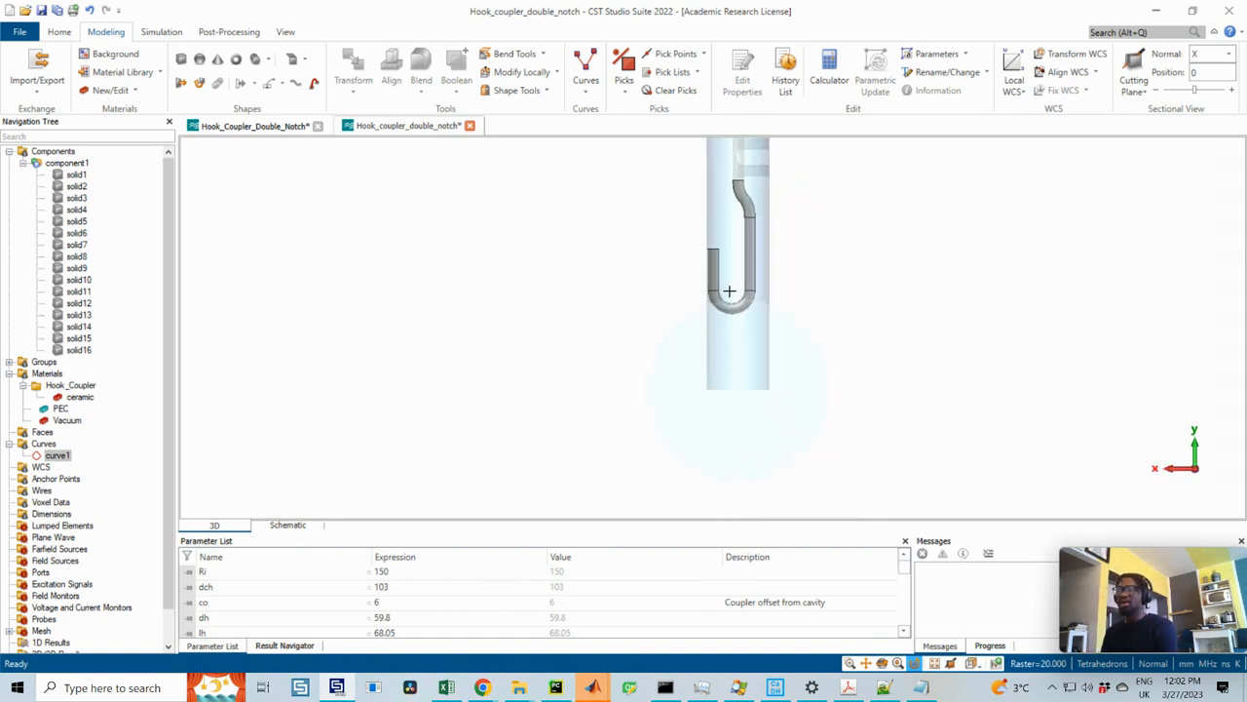
pyautogui.scroll(-2, 730, 290)
pyautogui.moveTo(730, 230); pyautogui.dragTo(683, 233, button='middle')
pyautogui.scroll(2, 727, 322)
pyautogui.scroll(-2, 727, 322)
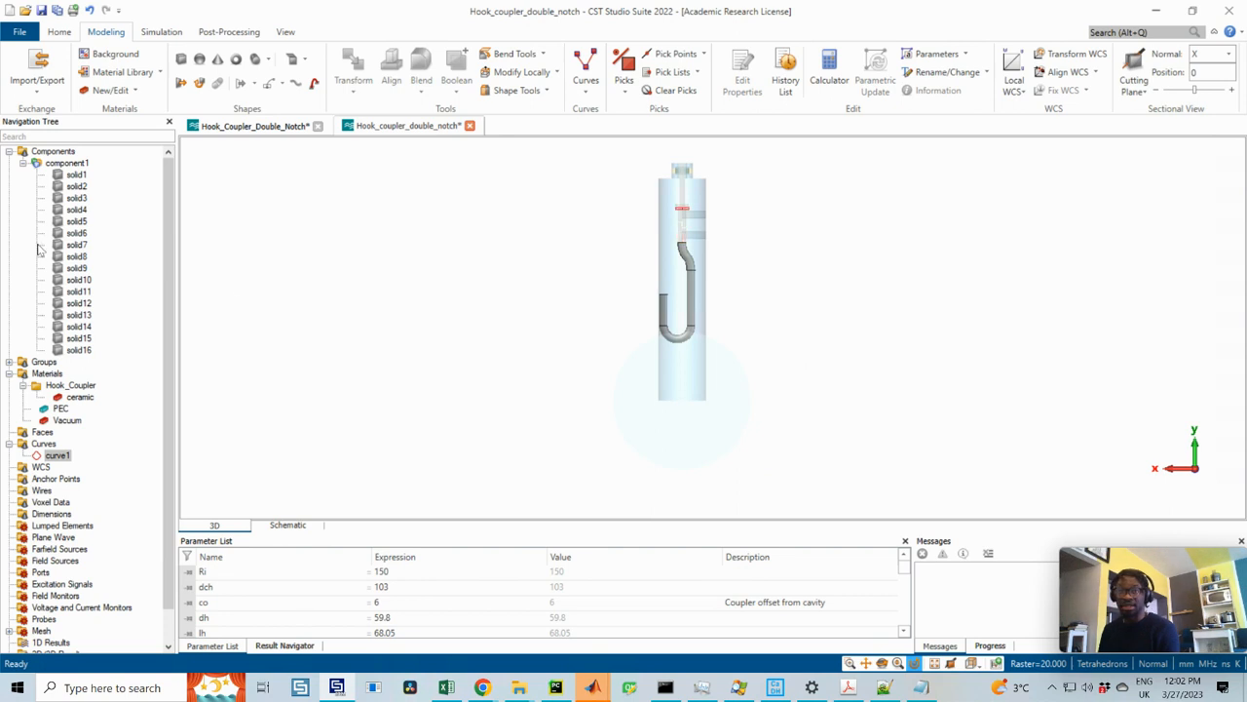
# - Unite the vacuum bodies solid1, solid2 and solid3 (cavity, coupler tube and upper end section) with a Boolean Add
pyautogui.click(76, 175)
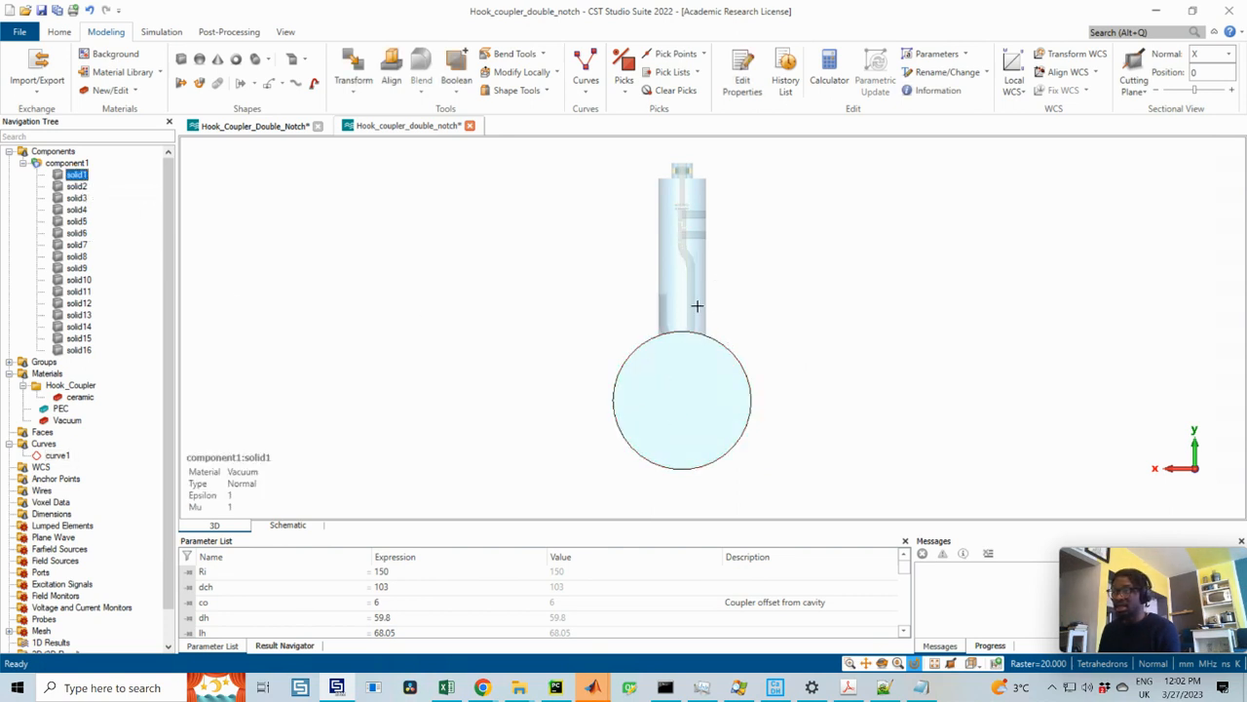
pyautogui.keyDown('ctrl'); pyautogui.click(76, 186); pyautogui.keyUp('ctrl')
pyautogui.keyDown('ctrl'); pyautogui.click(76, 198); pyautogui.keyUp('ctrl')
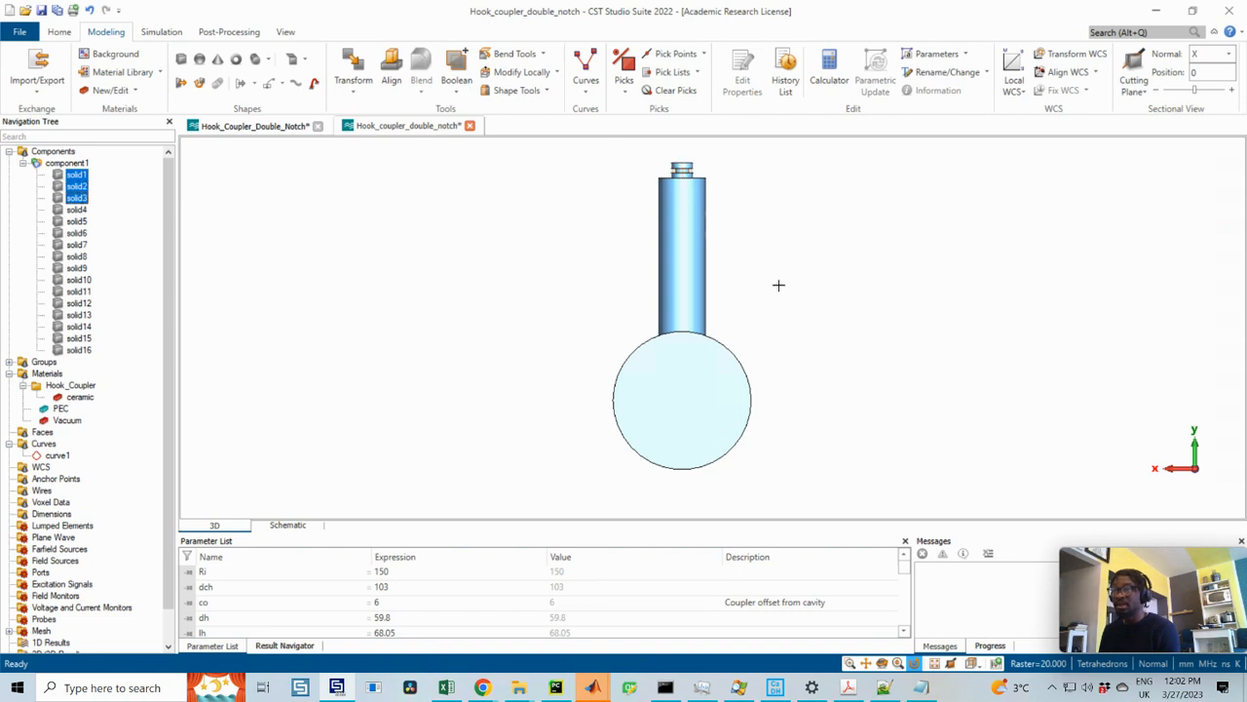
pyautogui.moveTo(624, 300); pyautogui.dragTo(473, 359)
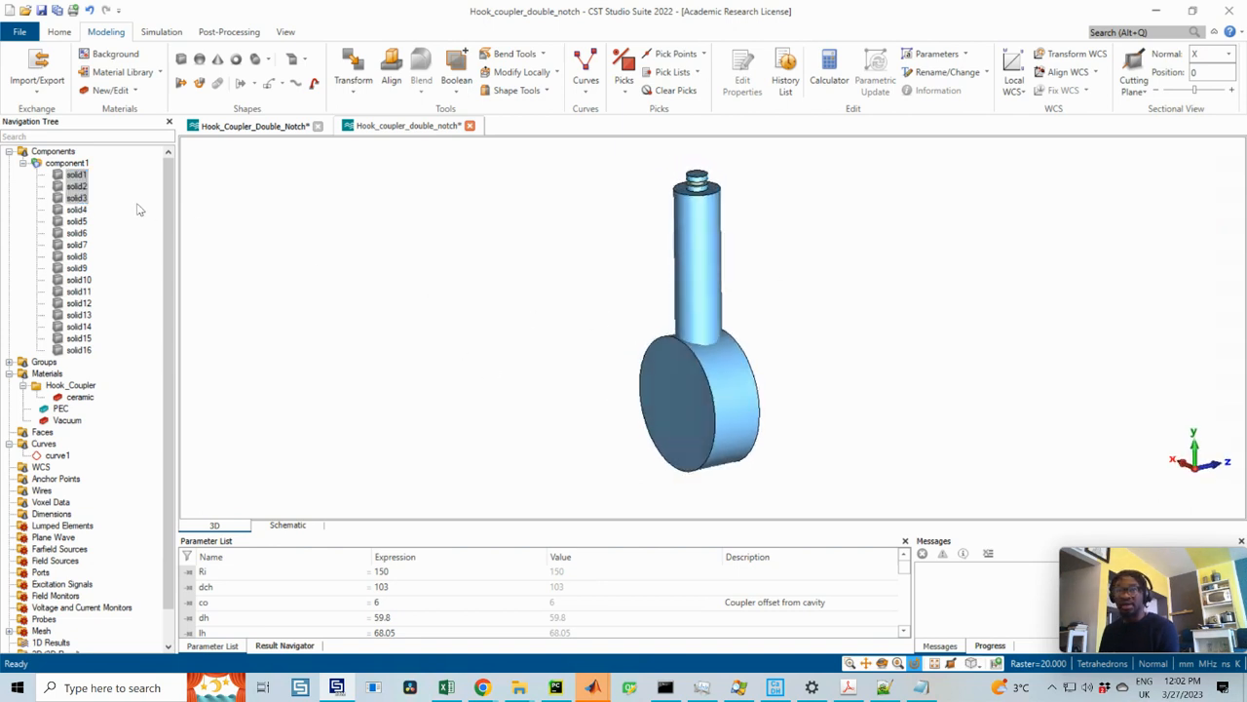
pyautogui.click(76, 175)
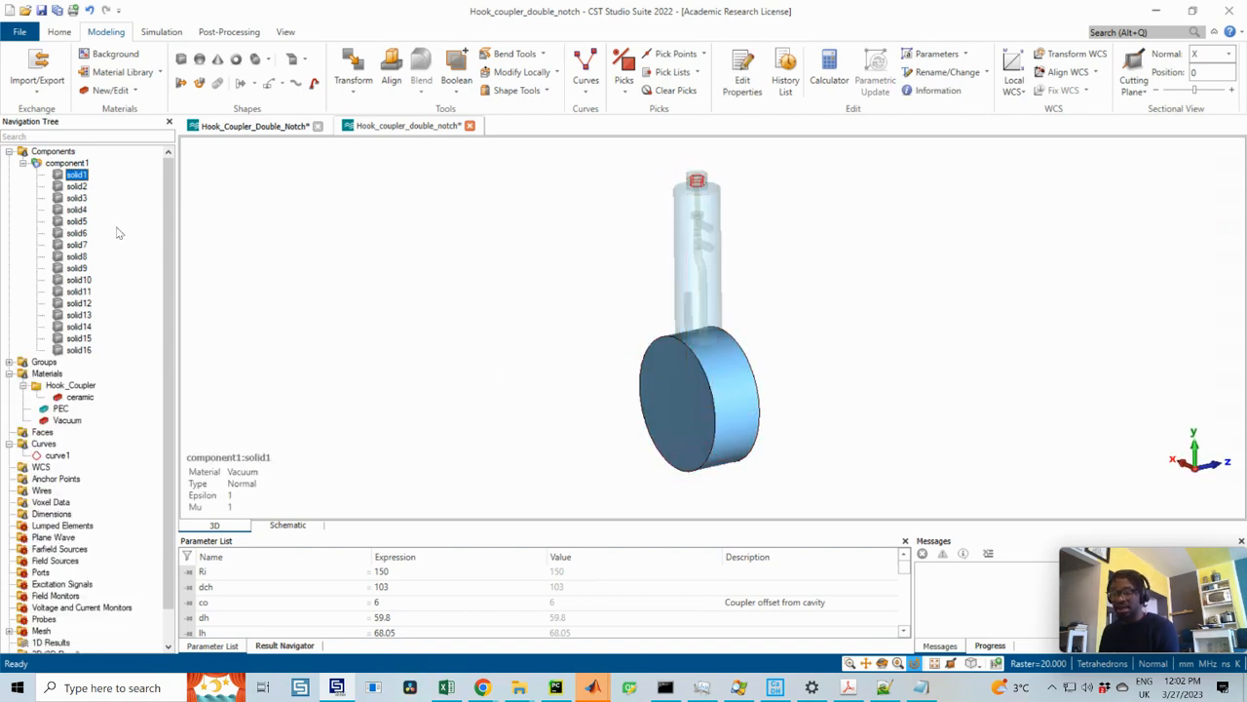
pyautogui.keyDown('shift'); pyautogui.click(77, 198); pyautogui.keyUp('shift')
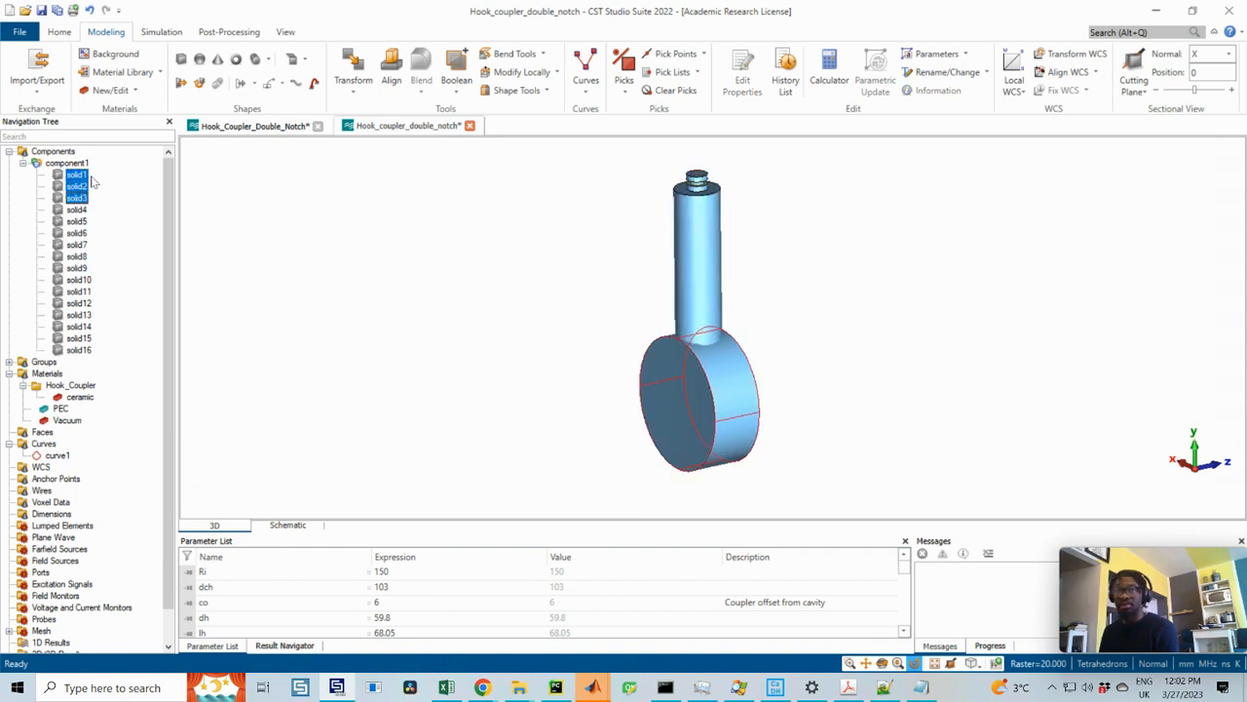
pyautogui.click(78, 176)
pyautogui.keyDown('shift'); pyautogui.click(81, 188); pyautogui.keyUp('shift')
pyautogui.press('ctrl')
pyautogui.press('ctrl')
pyautogui.press('ctrl')
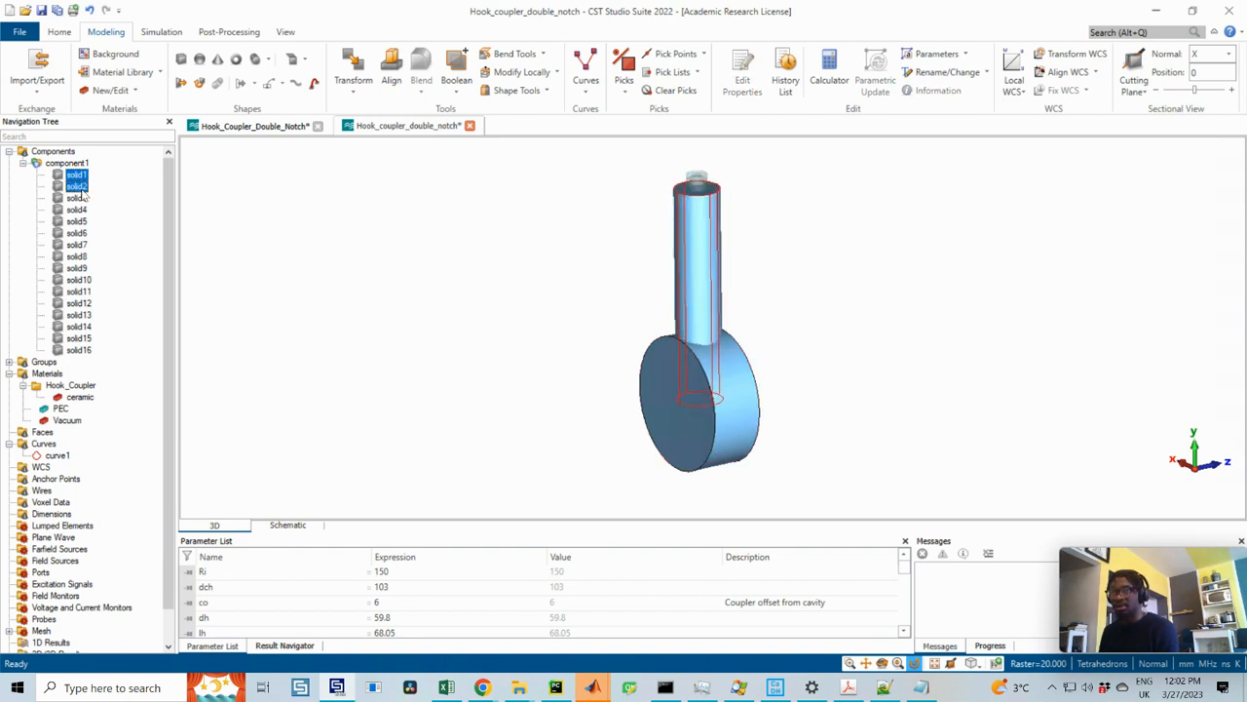
pyautogui.keyDown('ctrl'); pyautogui.click(77, 198); pyautogui.keyUp('ctrl')
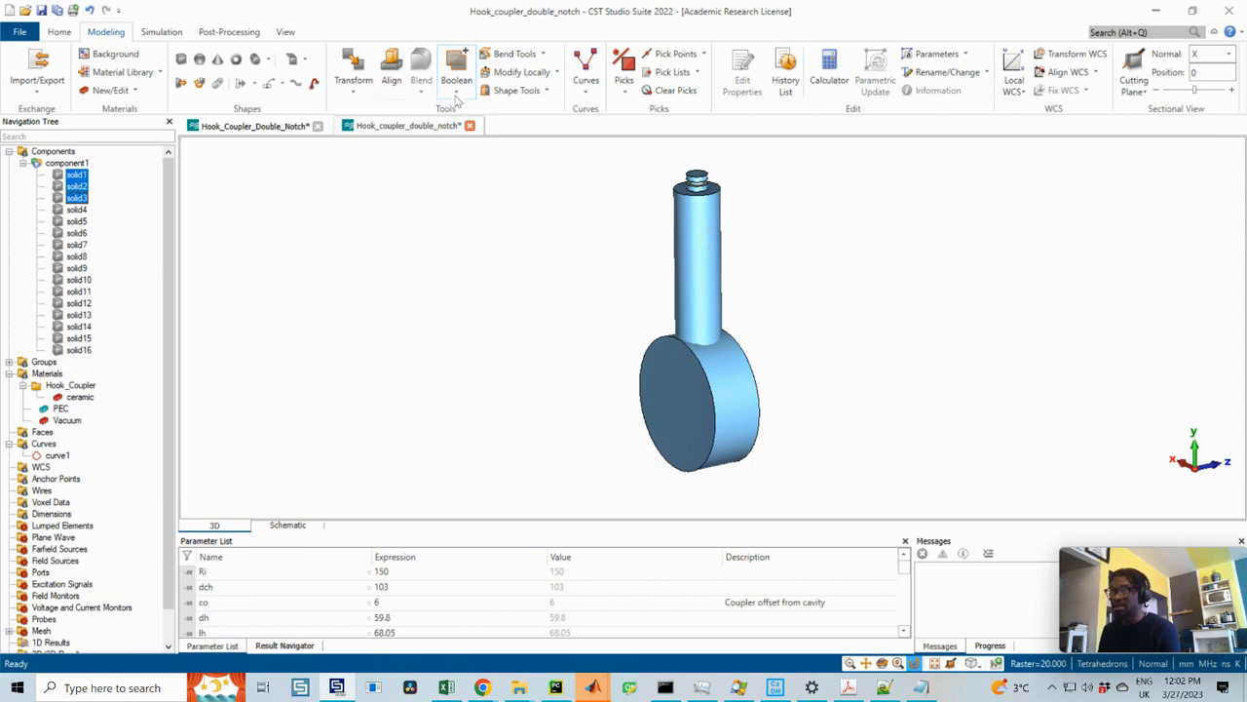
pyautogui.click(464, 59)
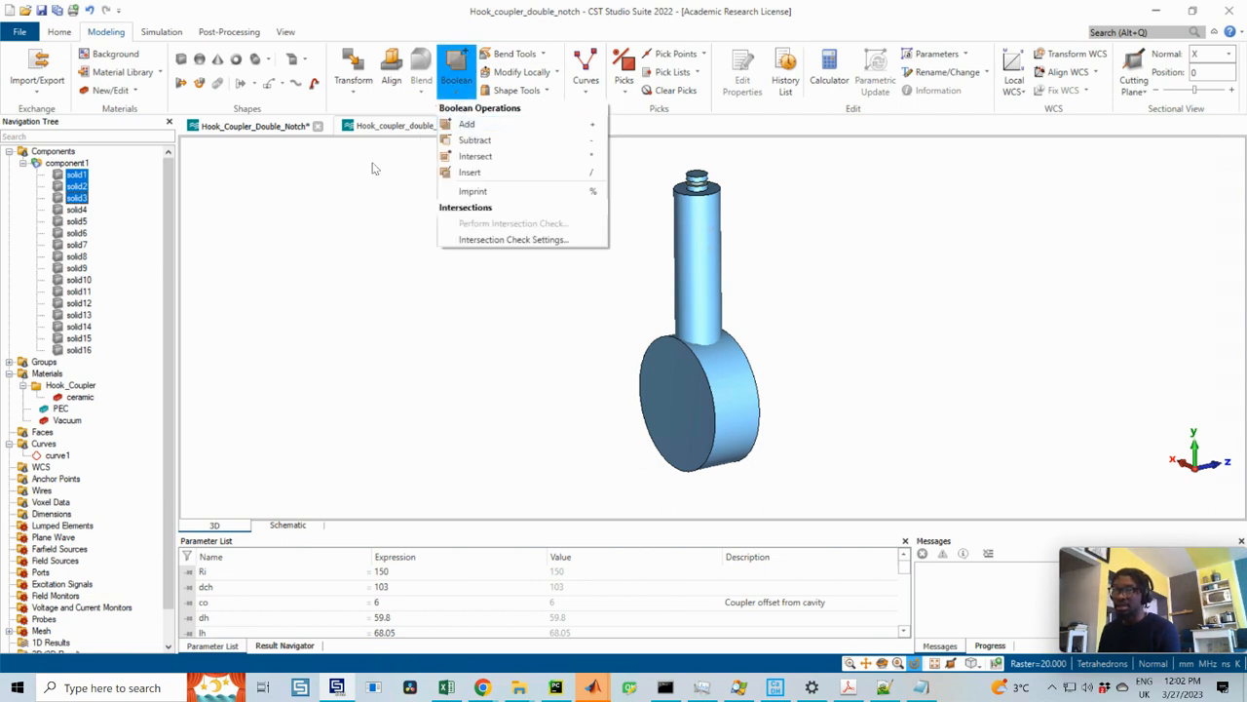
pyautogui.click(462, 76)
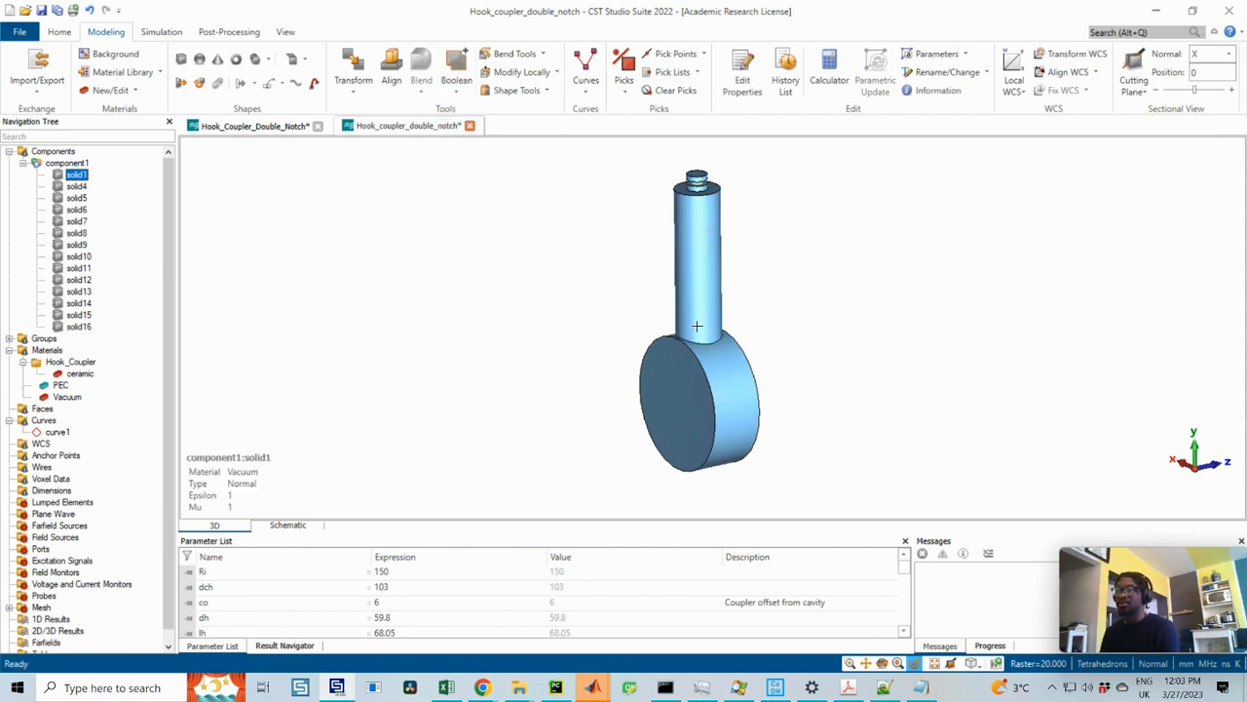
# - Inspect the combined vacuum body solid1, turning it towards the front view
pyautogui.click(78, 176)
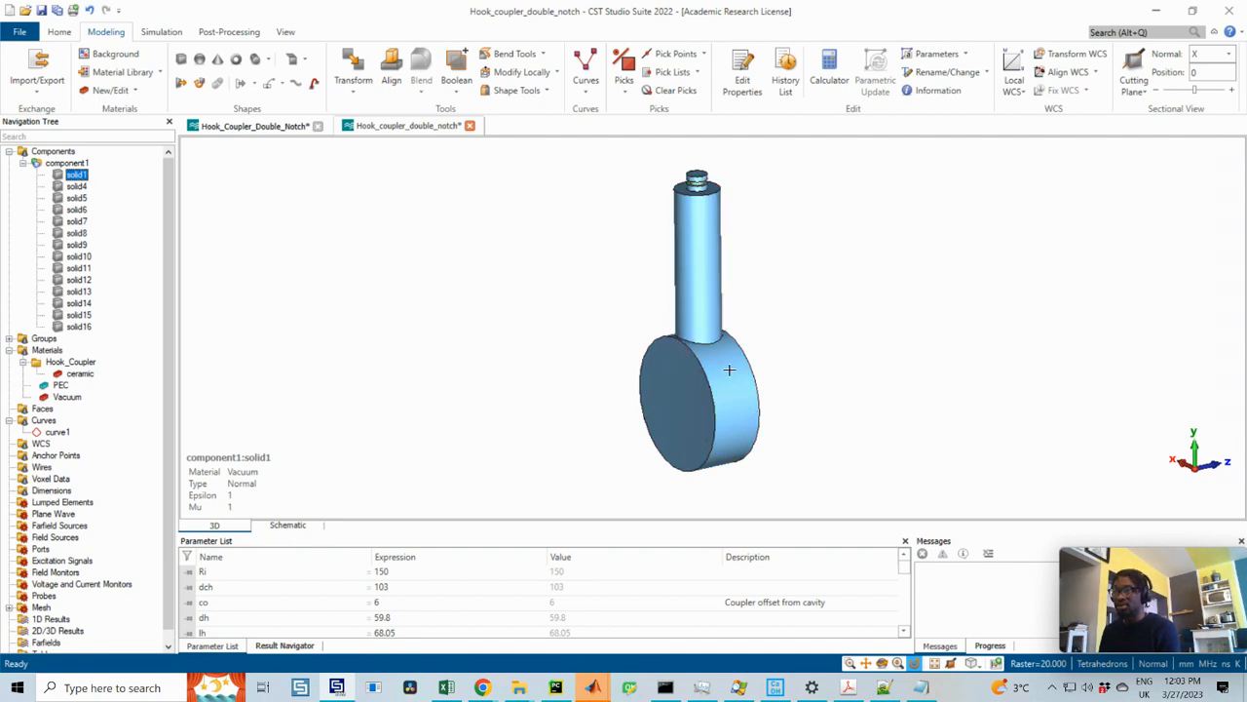
pyautogui.moveTo(729, 369); pyautogui.dragTo(737, 333)
pyautogui.press('3')
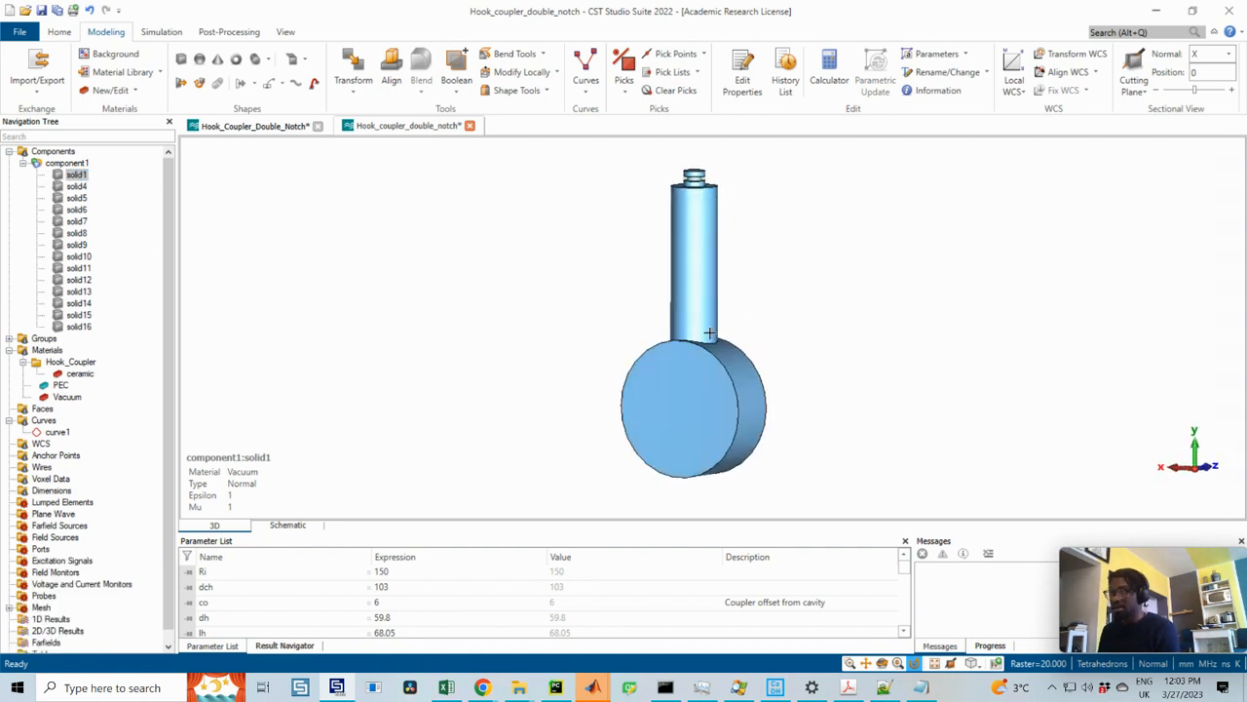
# - Rename the combined vacuum body solid1 to chamber
pyautogui.click(70, 186)
pyautogui.scroll(2, 691, 375)
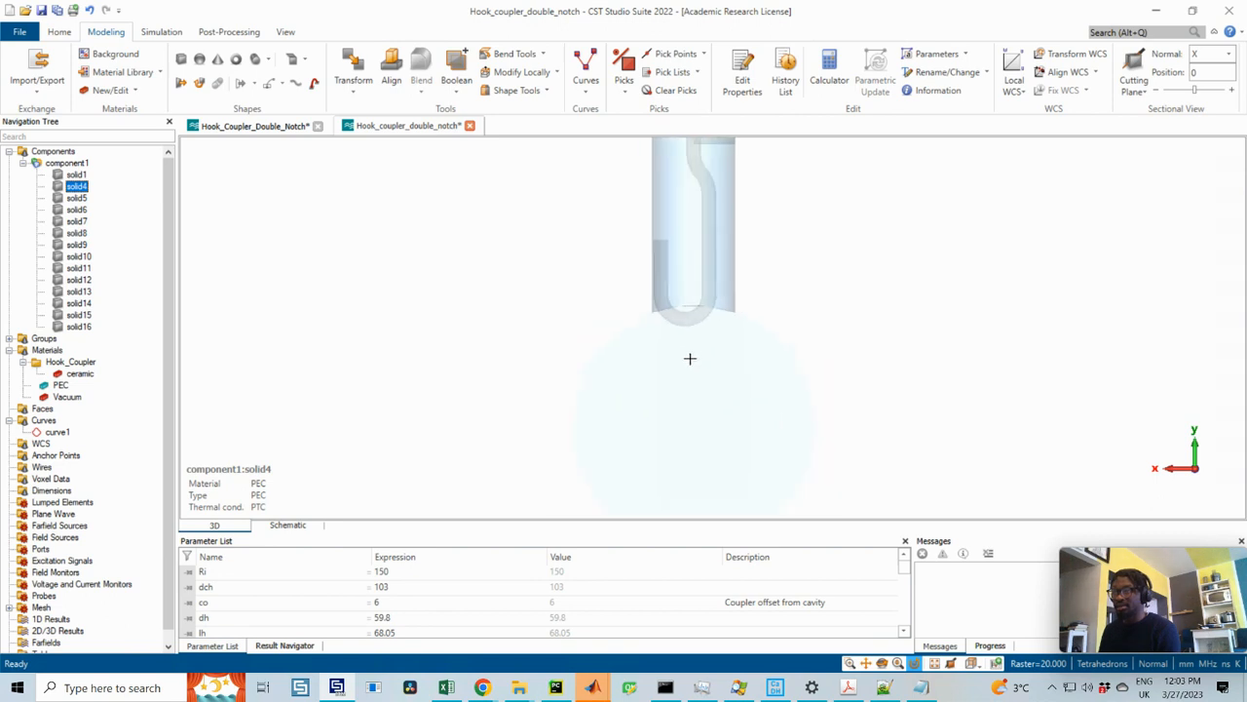
pyautogui.scroll(-2, 691, 357)
pyautogui.scroll(2, 696, 321)
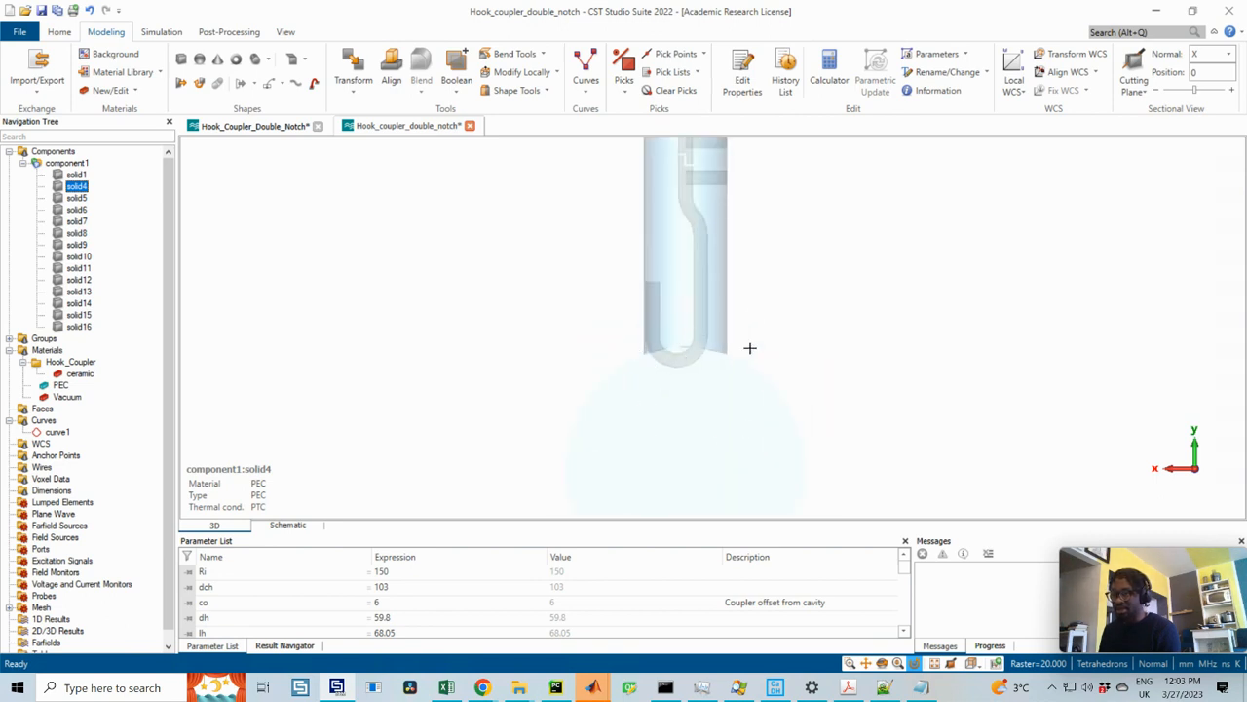
pyautogui.scroll(-2, 728, 326)
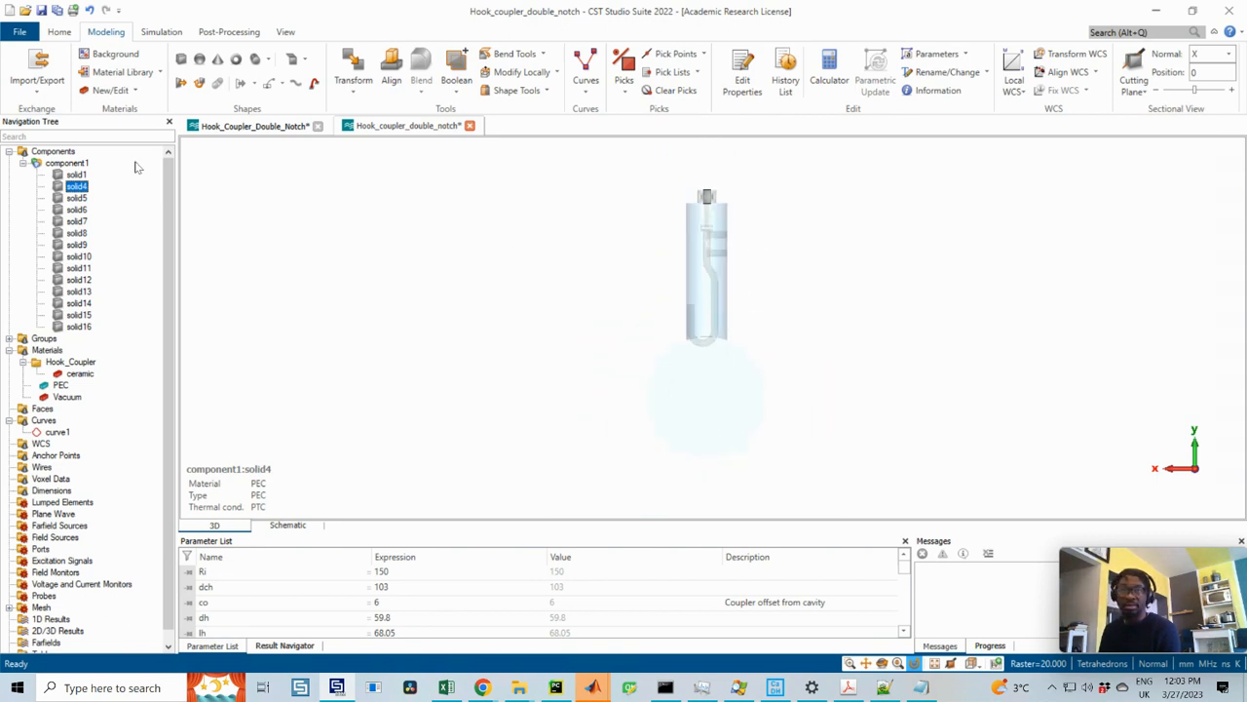
pyautogui.click(76, 174)
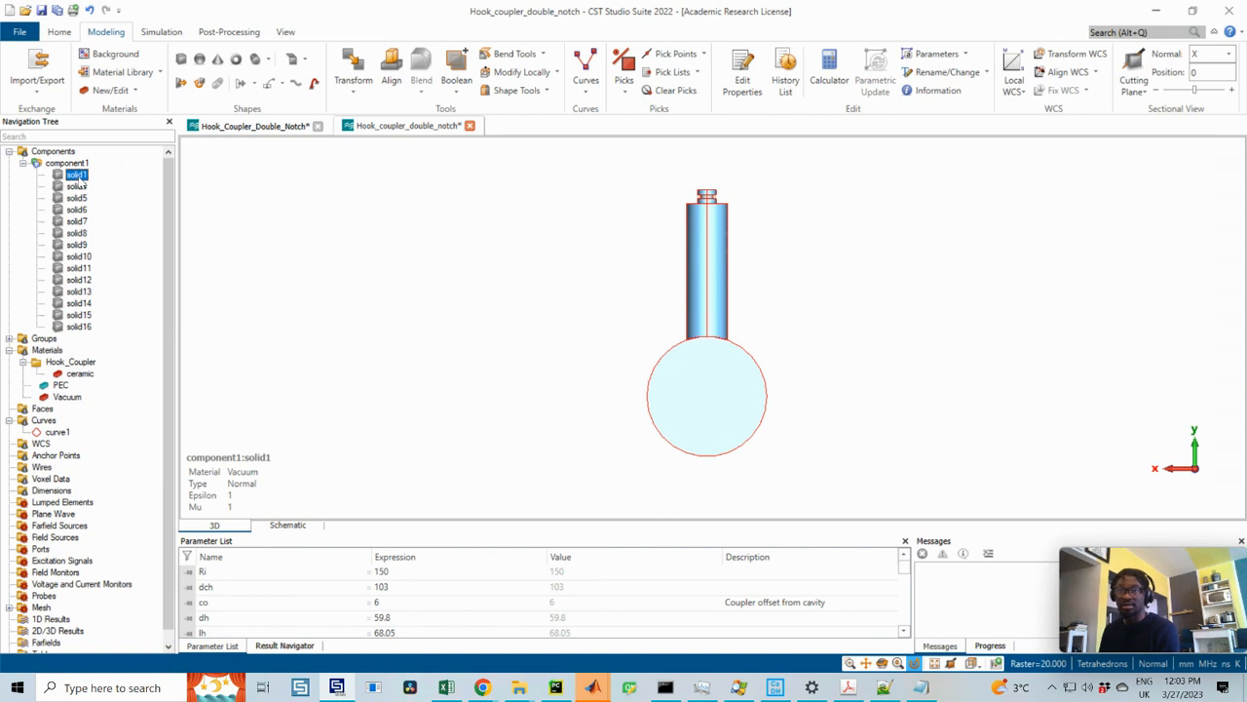
pyautogui.click(79, 177)
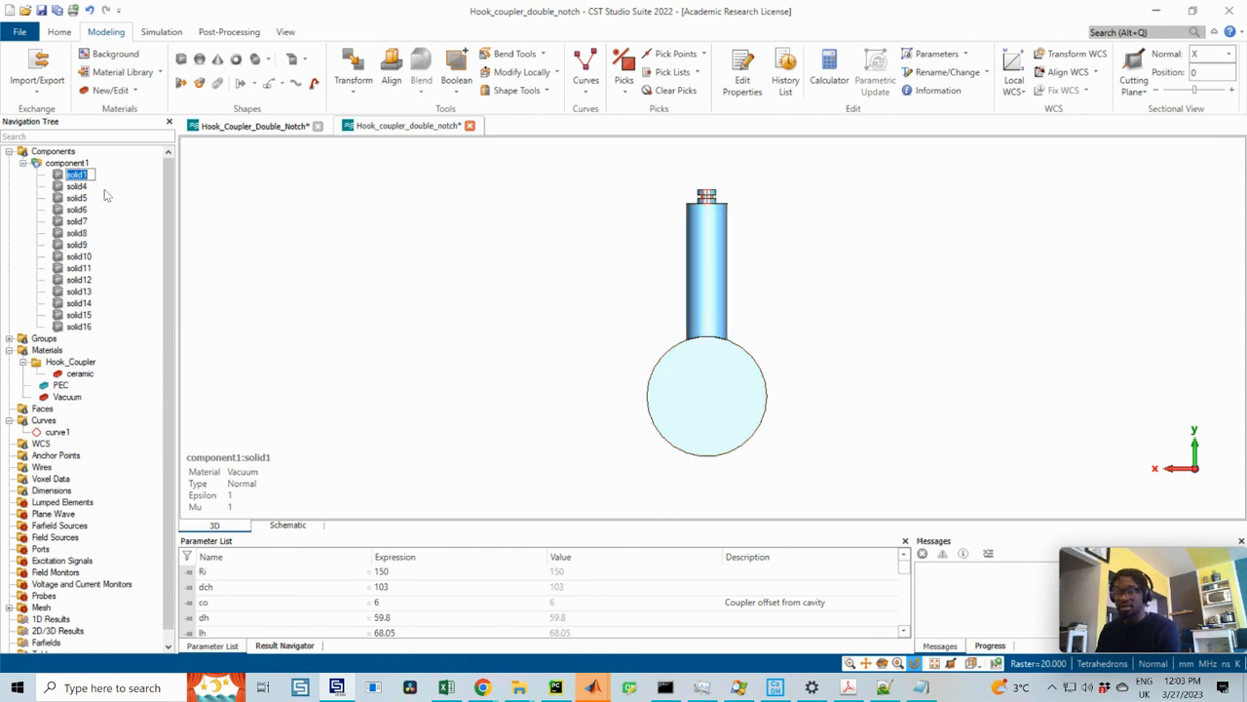
pyautogui.write('chamber')
pyautogui.press('Return')
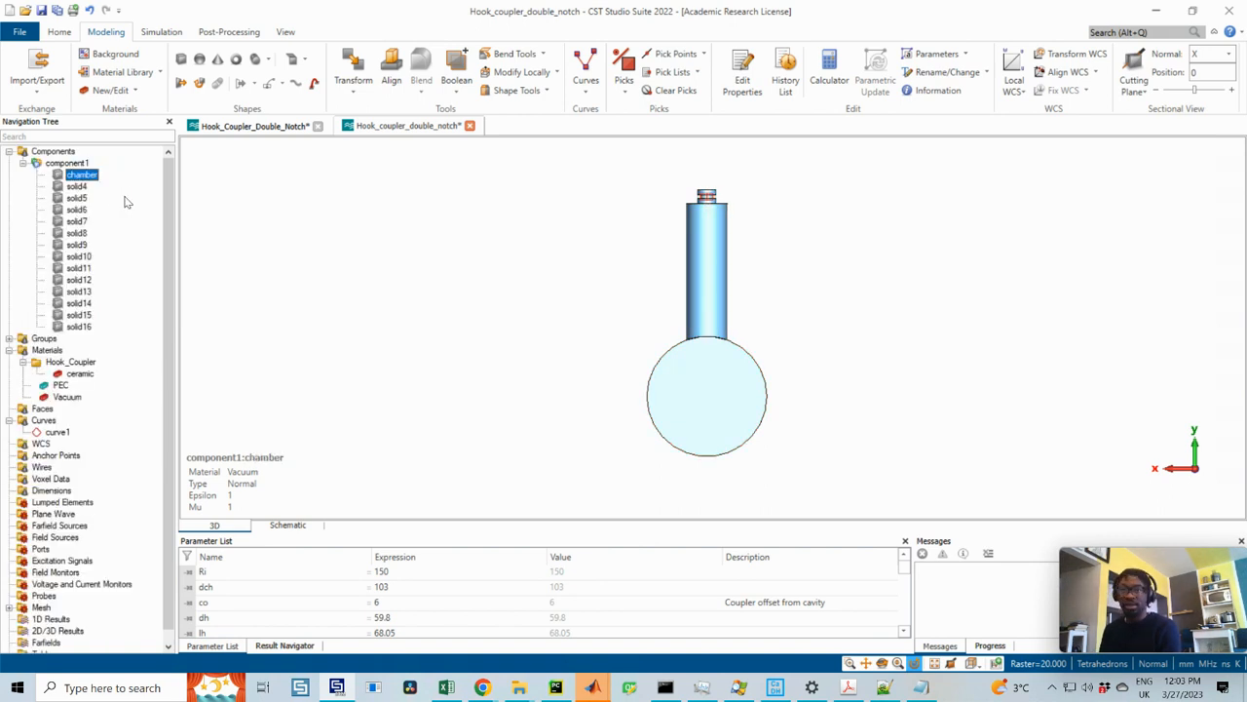
# - Unite the upper PEC conductor bodies solid4, solid5, solid7 and solid8 with a Boolean Add, leaving out the ceramic ring solid6
pyautogui.click(707, 197)
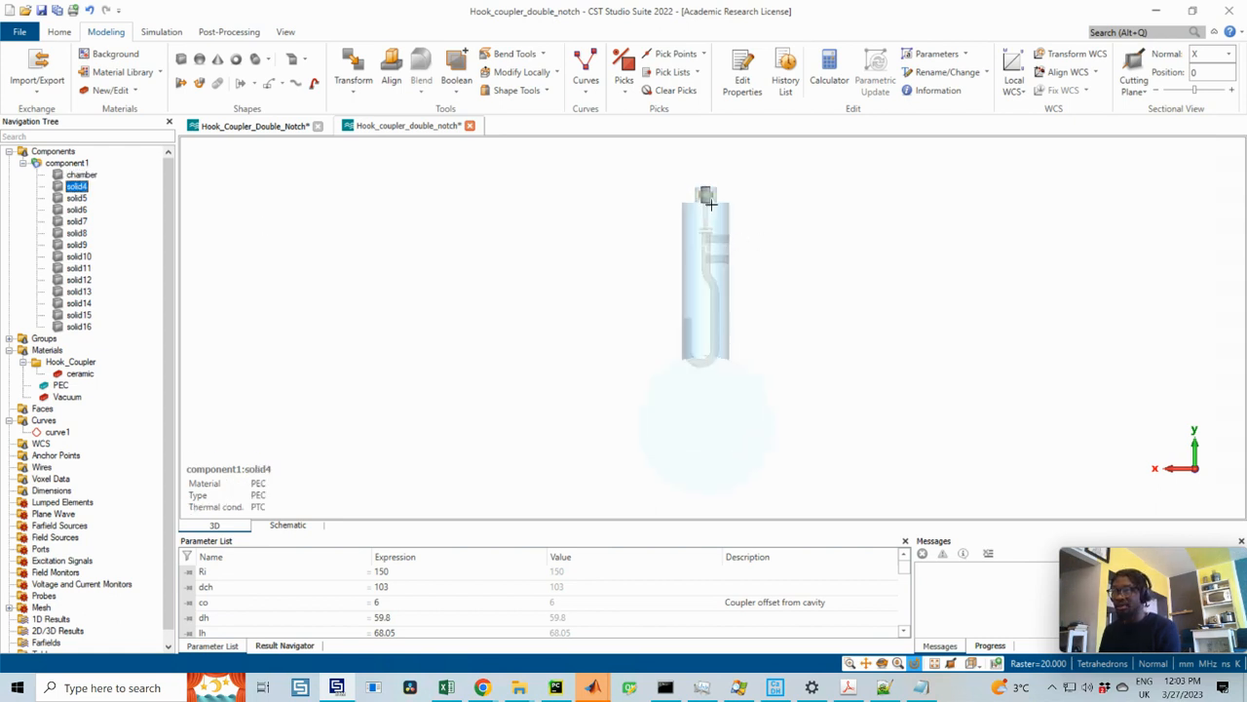
pyautogui.scroll(4, 711, 203)
pyautogui.scroll(2, 710, 301)
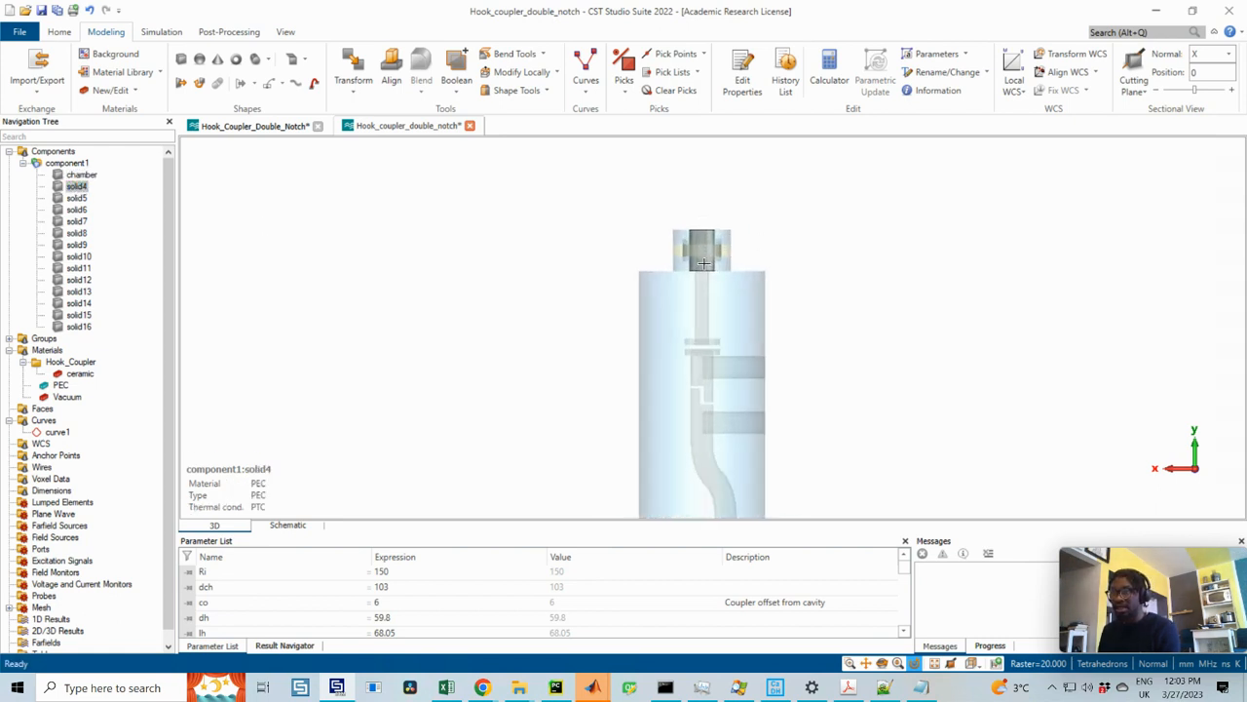
pyautogui.keyDown('shift'); pyautogui.click(75, 198); pyautogui.keyUp('shift')
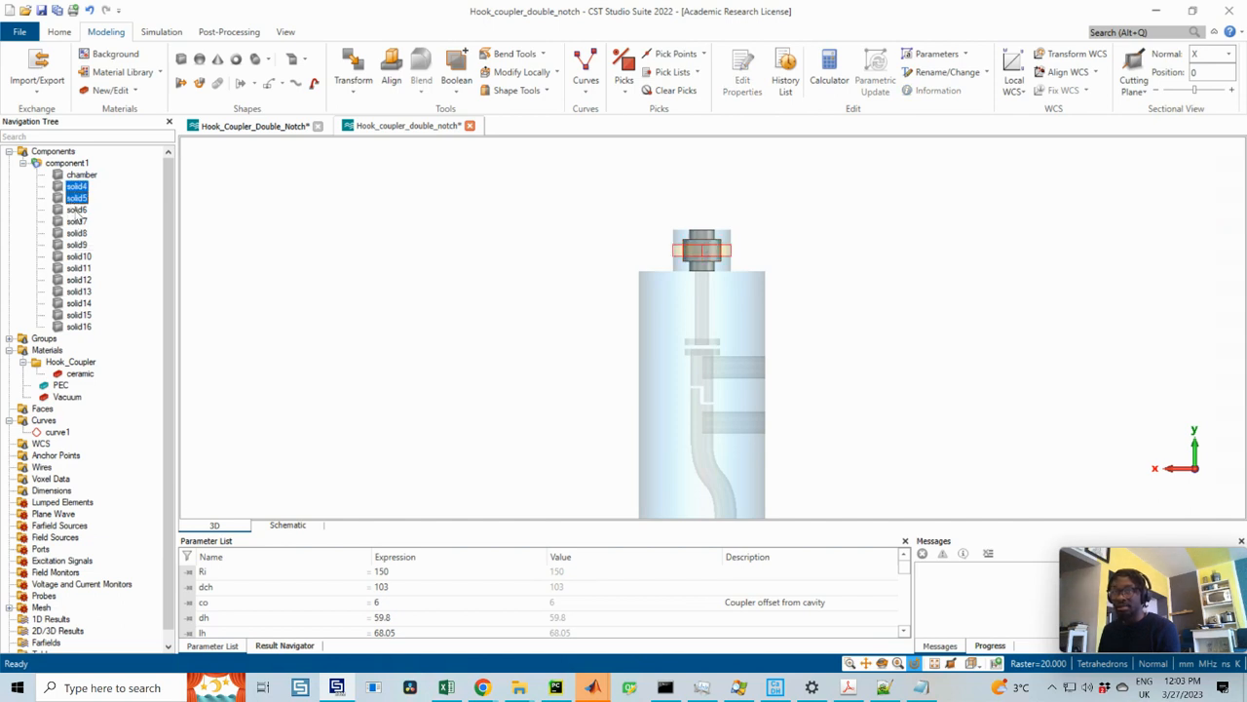
pyautogui.keyDown('ctrl'); pyautogui.click(76, 221); pyautogui.keyUp('ctrl')
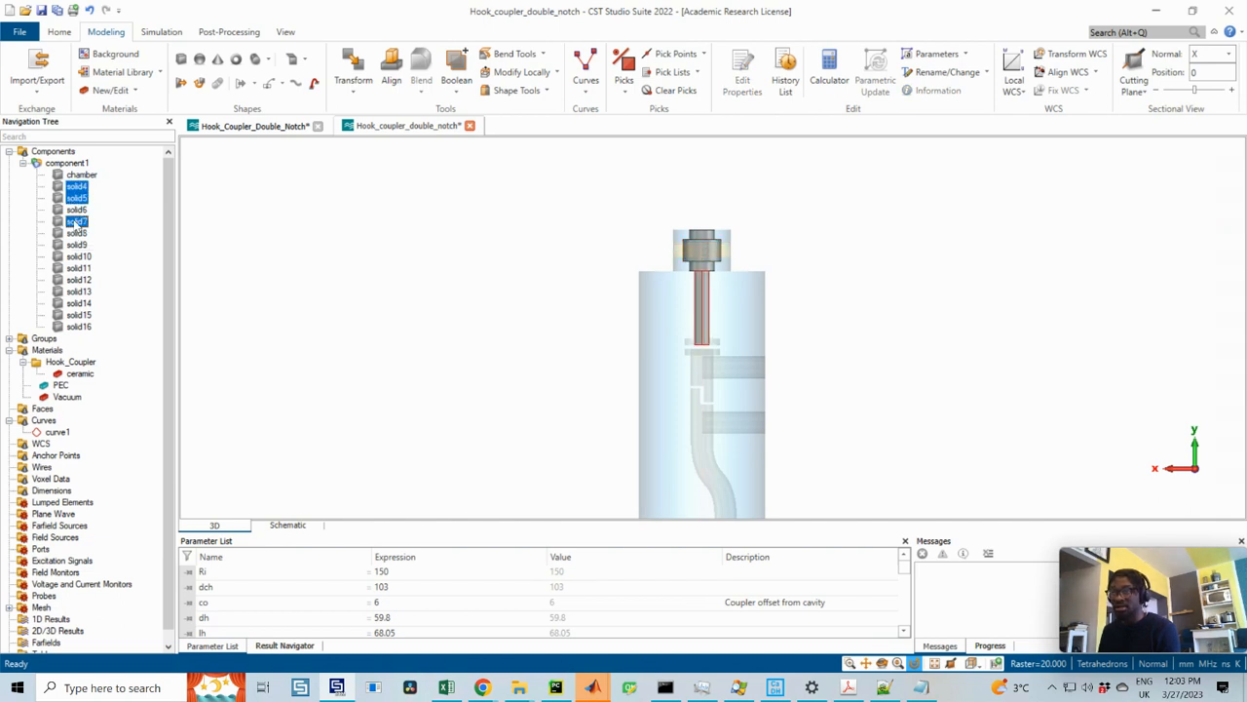
pyautogui.keyDown('ctrl'); pyautogui.click(75, 233); pyautogui.keyUp('ctrl')
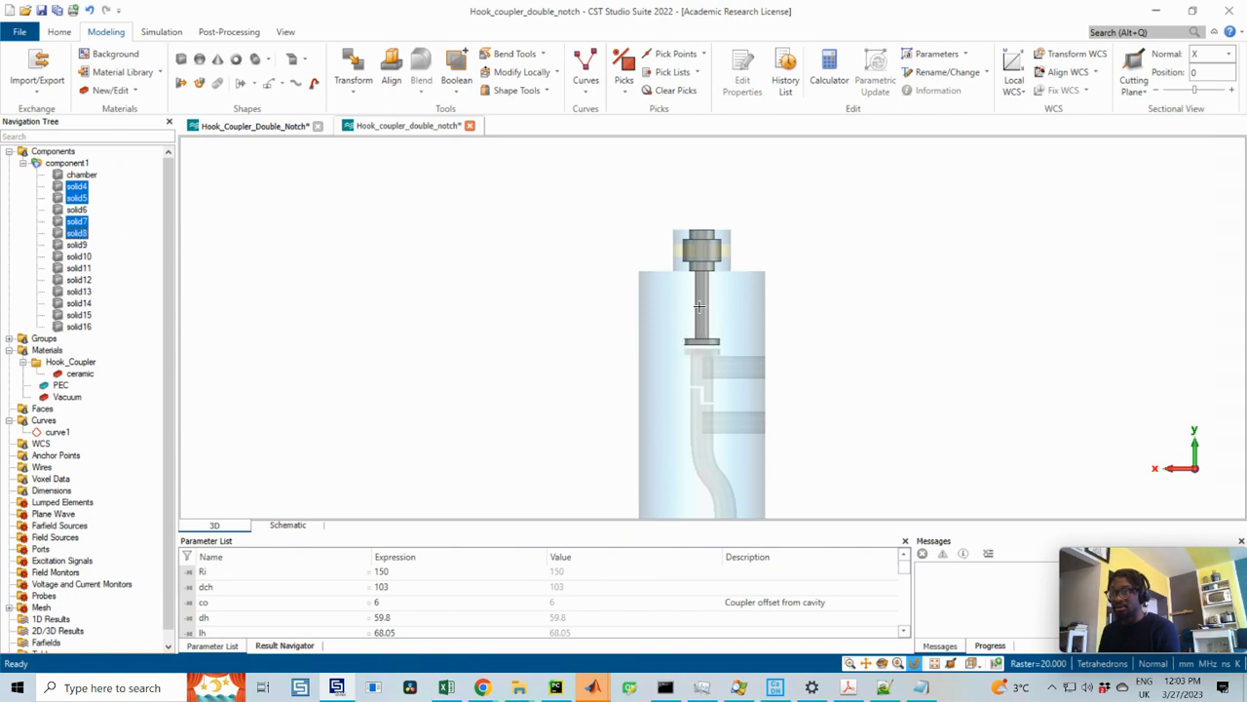
pyautogui.click(456, 70)
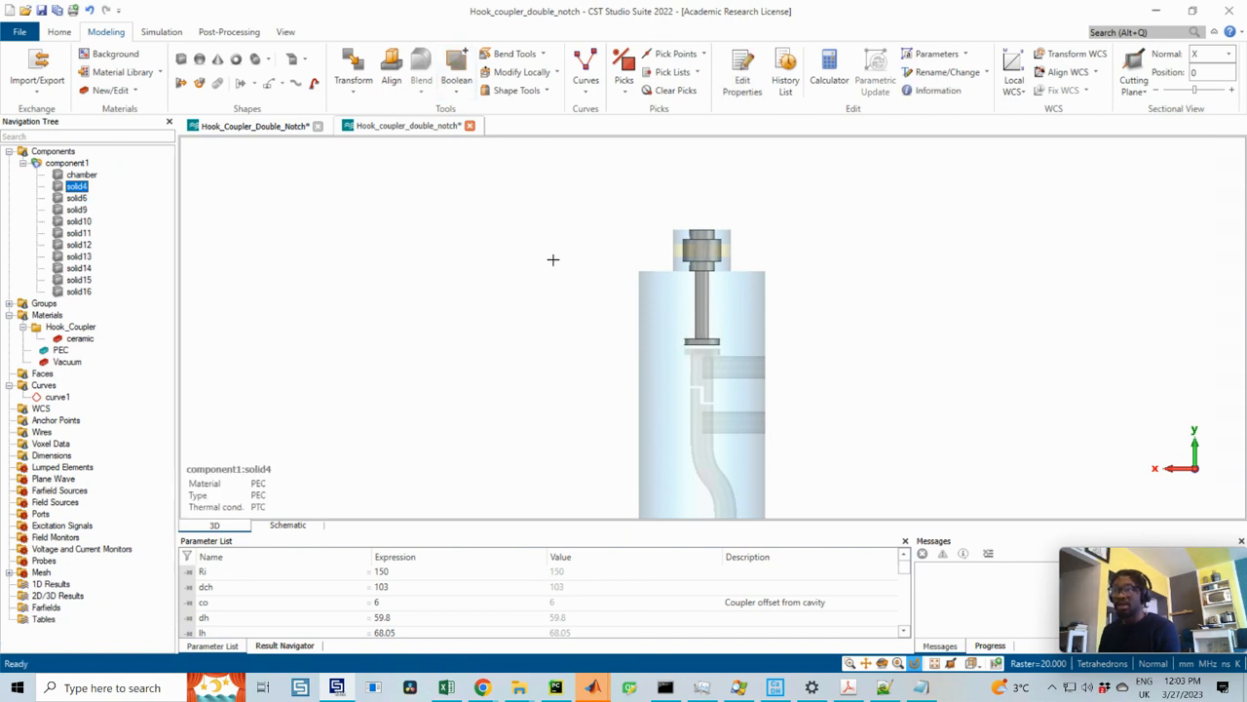
# - Rename the united upper conductor solid4 to top and the ceramic ring solid6 to ceramic
pyautogui.click(78, 186)
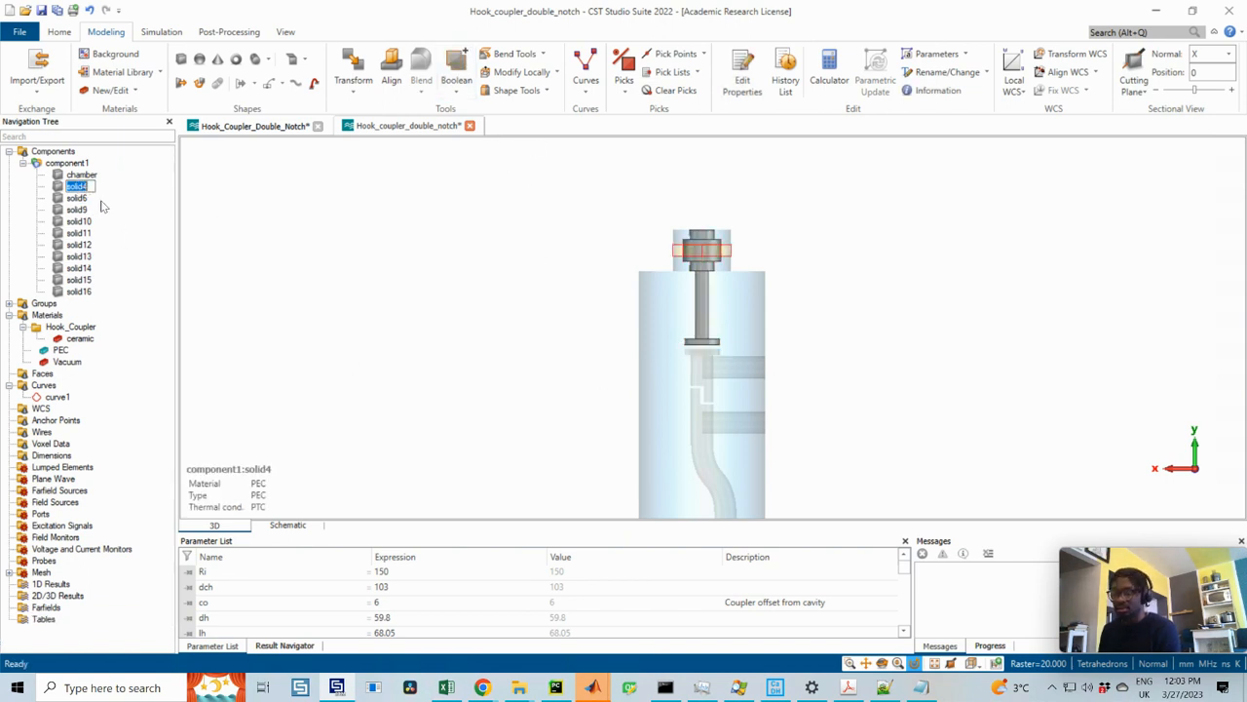
pyautogui.write('top')
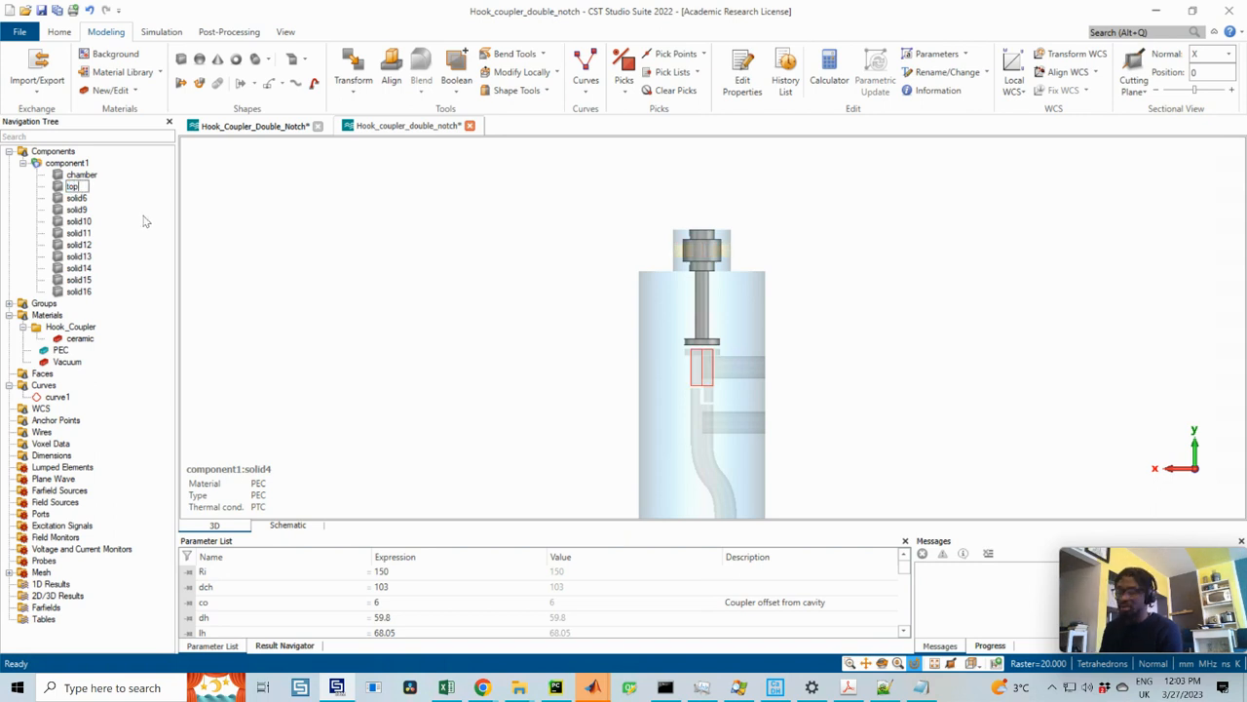
pyautogui.press('Return')
pyautogui.click(84, 186)
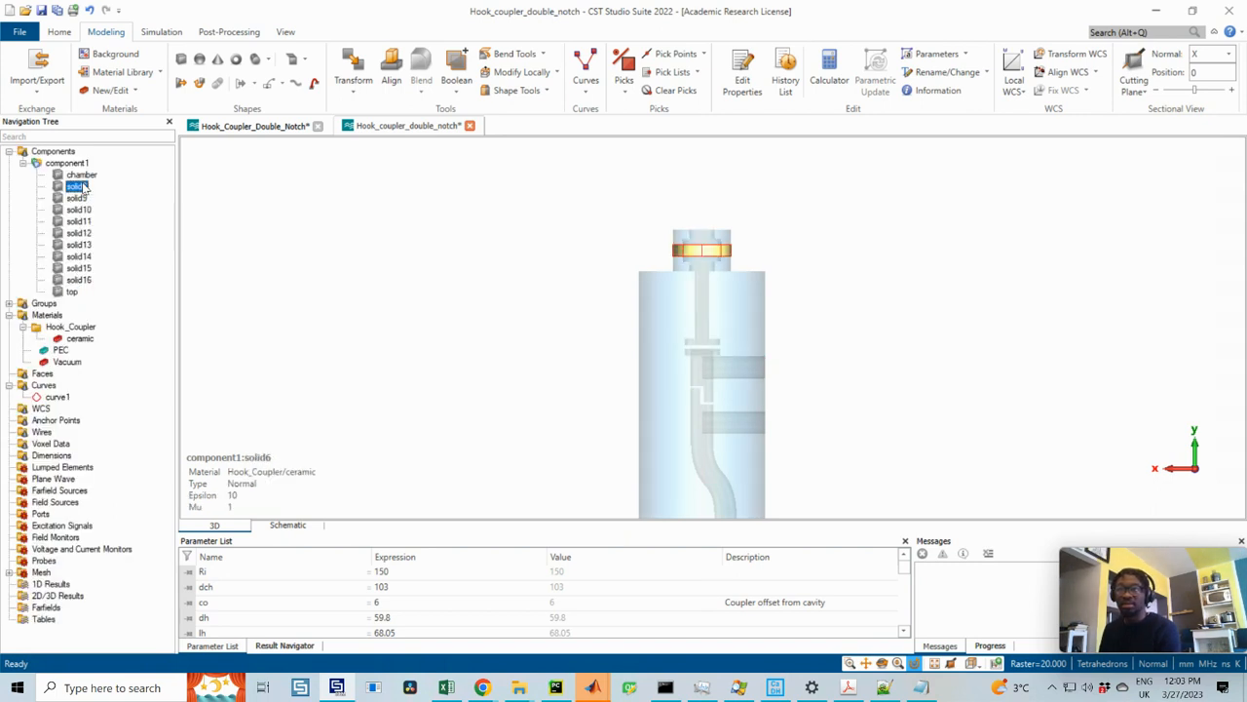
pyautogui.click(81, 186)
pyautogui.write('ceramic')
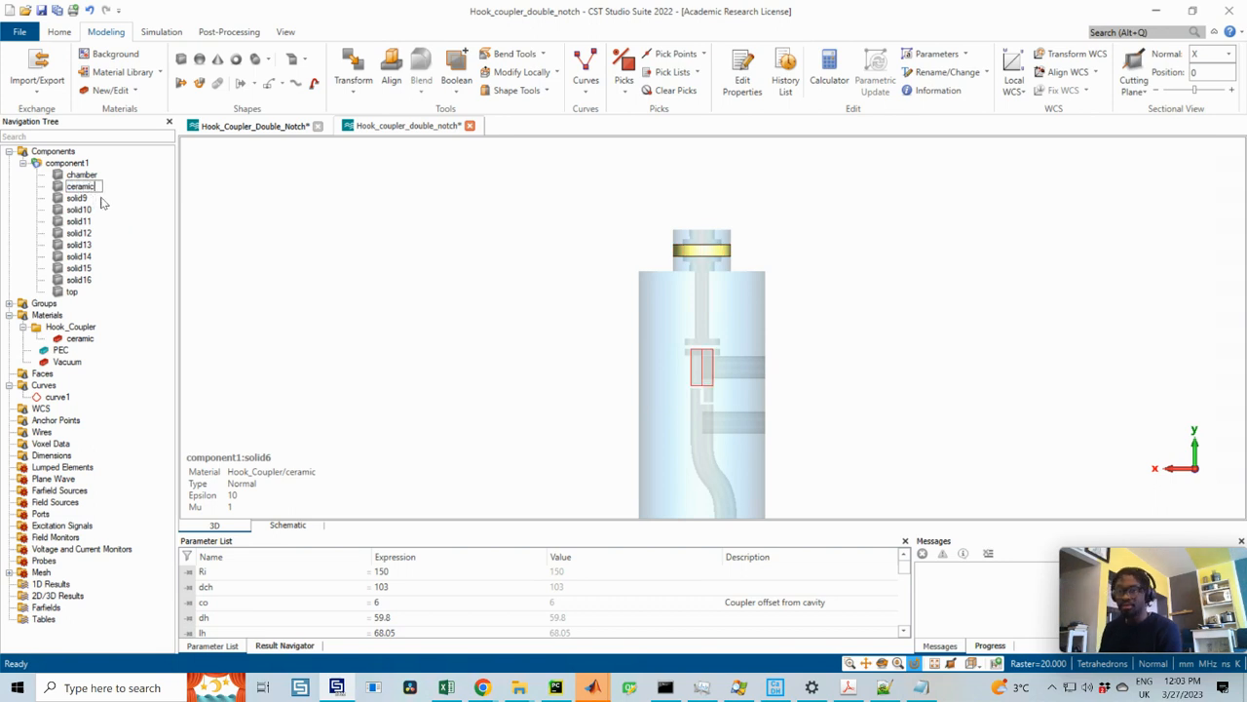
pyautogui.press('Return')
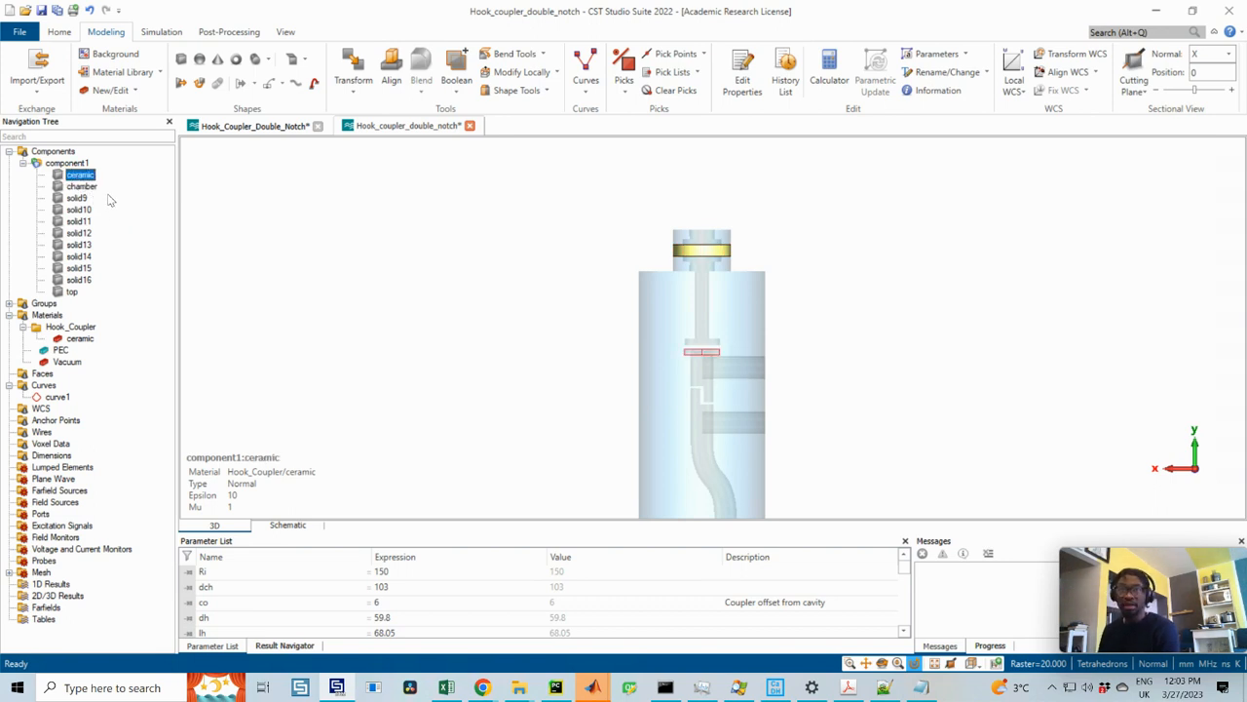
# - Unite the middle conductor bodies solid9, solid10, solid11 and solid12 with a Boolean Add
pyautogui.click(78, 199)
pyautogui.scroll(-3, 724, 299)
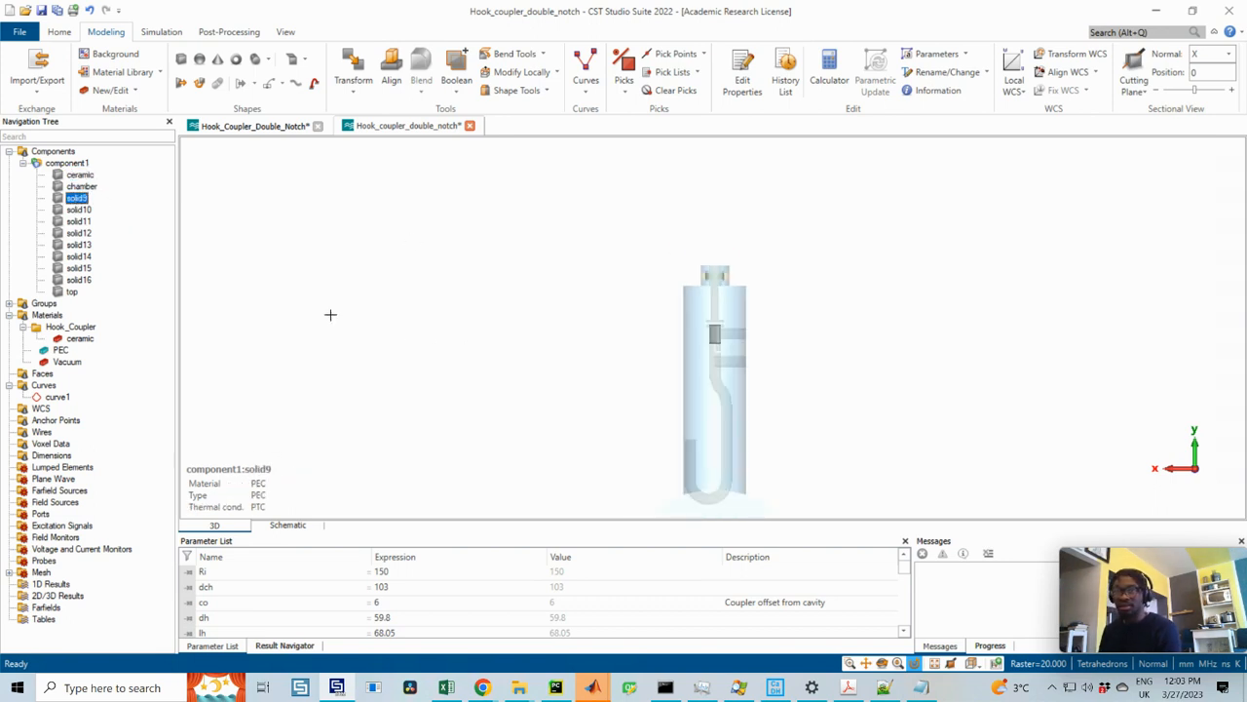
pyautogui.keyDown('shift'); pyautogui.click(79, 214); pyautogui.keyUp('shift')
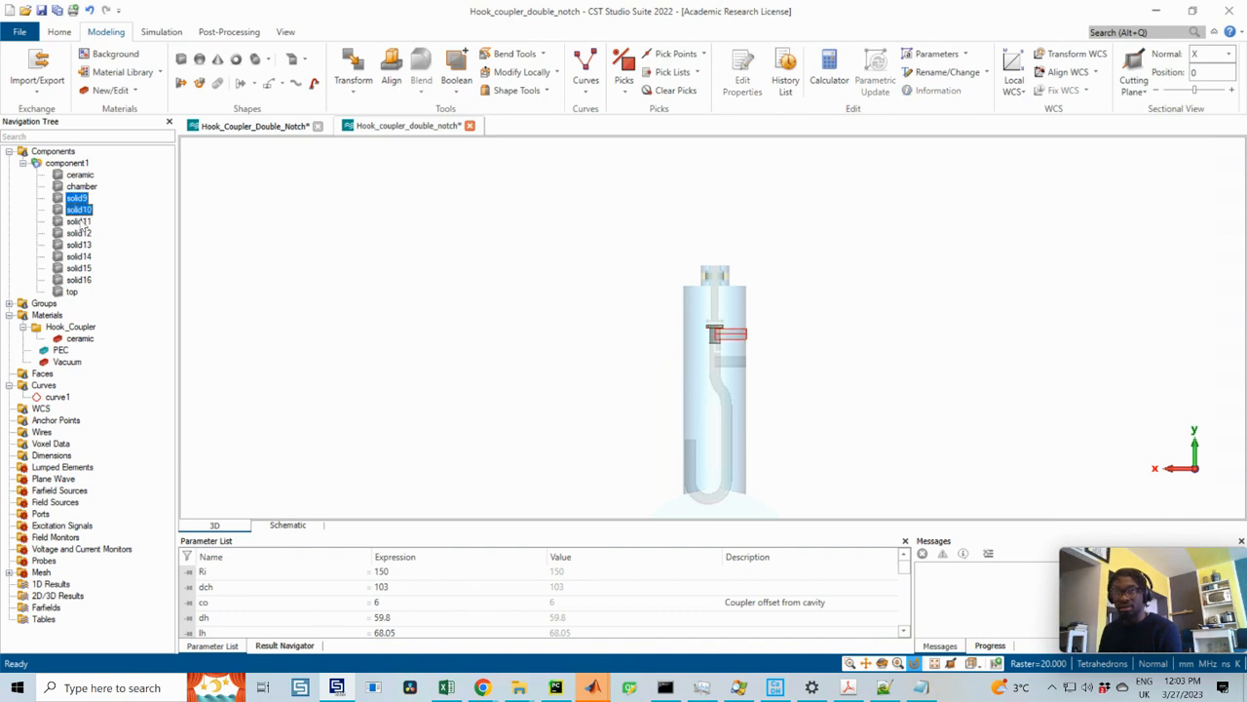
pyautogui.keyDown('shift'); pyautogui.click(80, 223); pyautogui.keyUp('shift')
pyautogui.keyDown('shift'); pyautogui.click(80, 233); pyautogui.keyUp('shift')
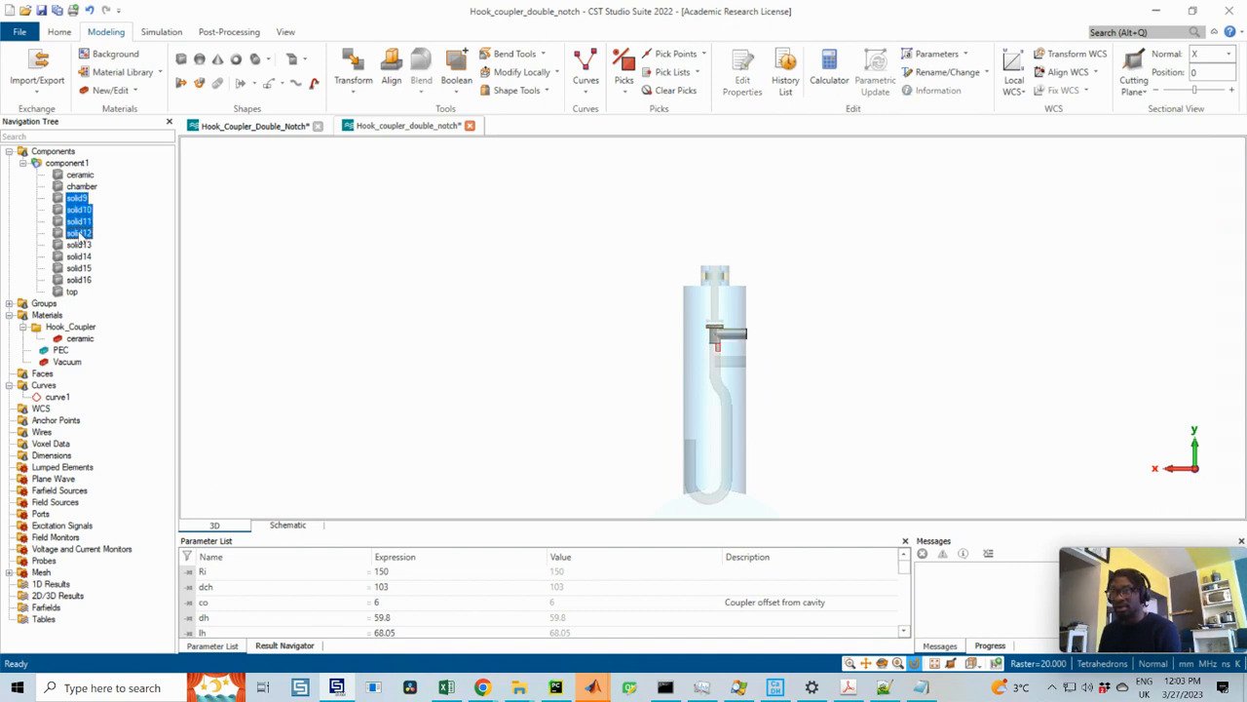
pyautogui.click(460, 56)
# - Rename the united middle conductor solid10 to mid
pyautogui.scroll(4, 731, 321)
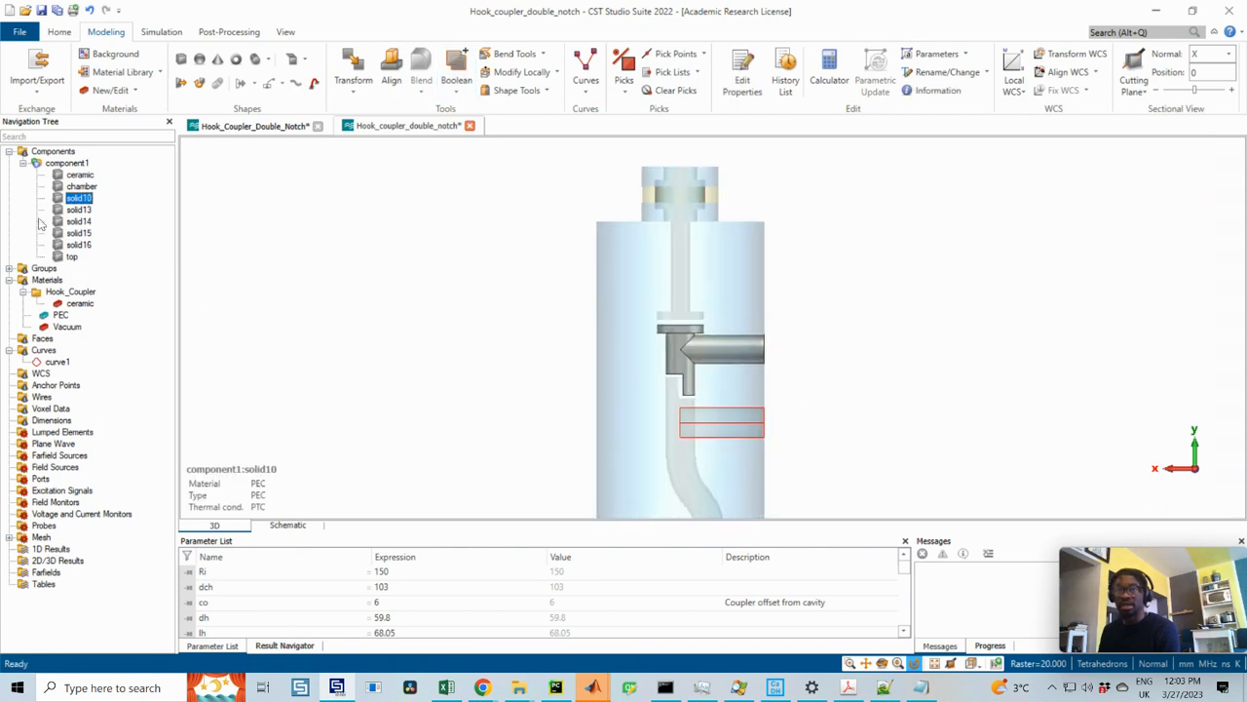
pyautogui.click(85, 202)
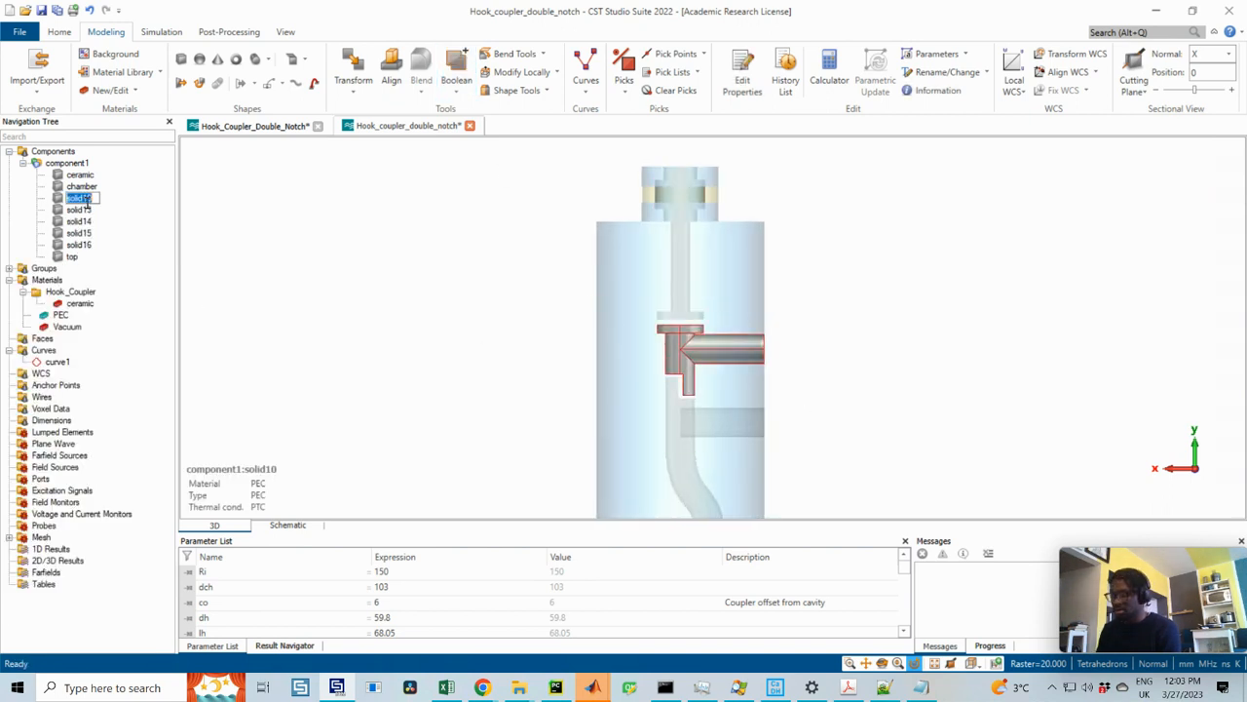
pyautogui.write('mid')
pyautogui.press('Return')
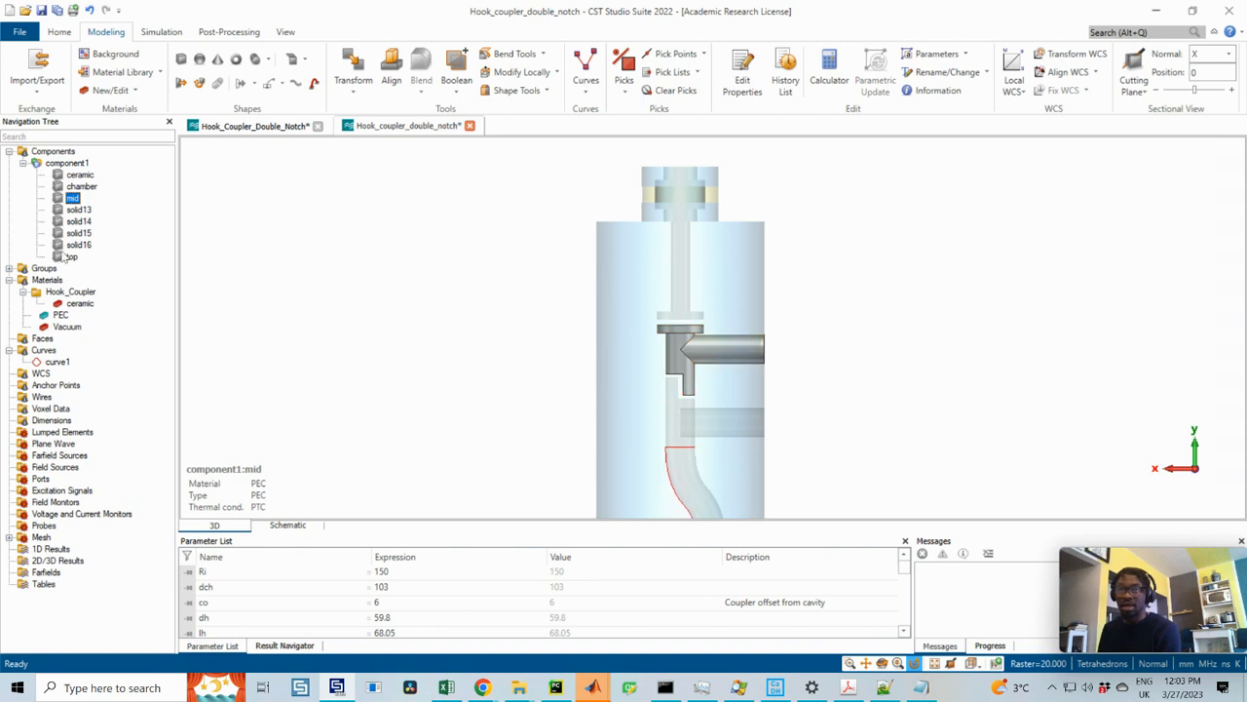
# - Unite the lower conductor bodies solid13, solid14, solid15 and solid16, including the hook, with a Boolean Add
pyautogui.click(82, 210)
pyautogui.keyDown('ctrl'); pyautogui.click(82, 222); pyautogui.keyUp('ctrl')
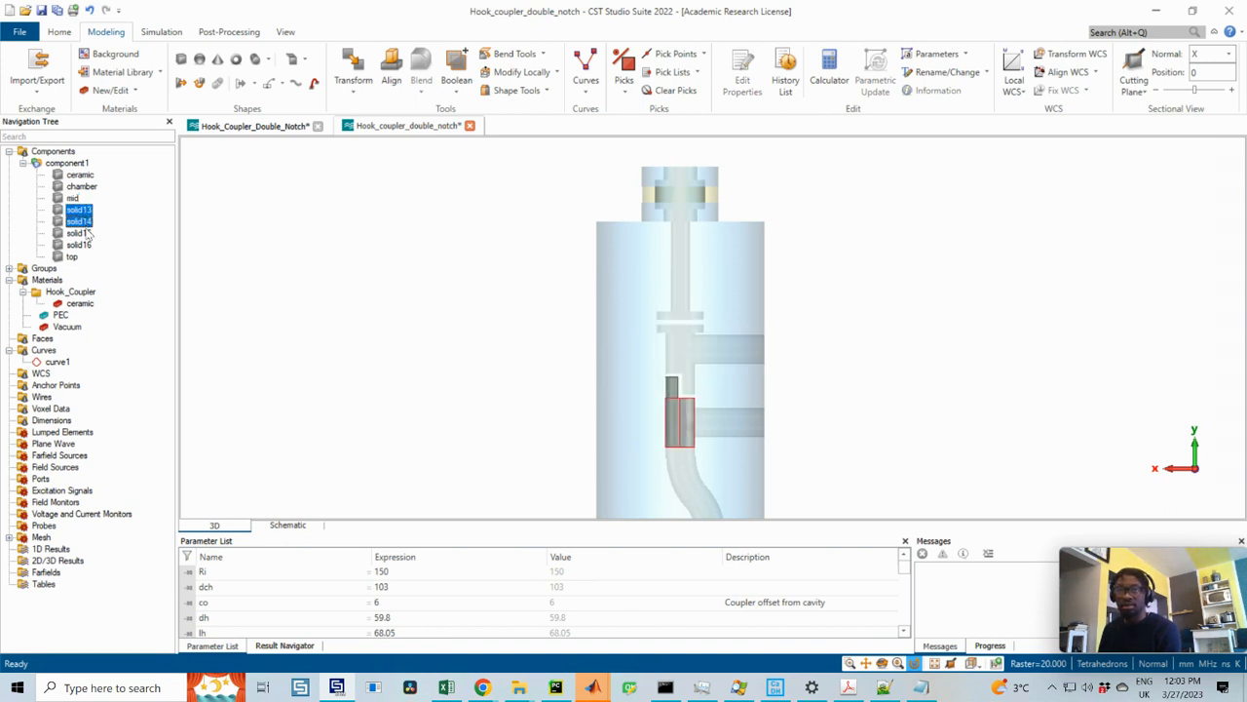
pyautogui.keyDown('ctrl'); pyautogui.click(82, 234); pyautogui.keyUp('ctrl')
pyautogui.keyDown('ctrl'); pyautogui.click(84, 245); pyautogui.keyUp('ctrl')
pyautogui.scroll(-3, 747, 315)
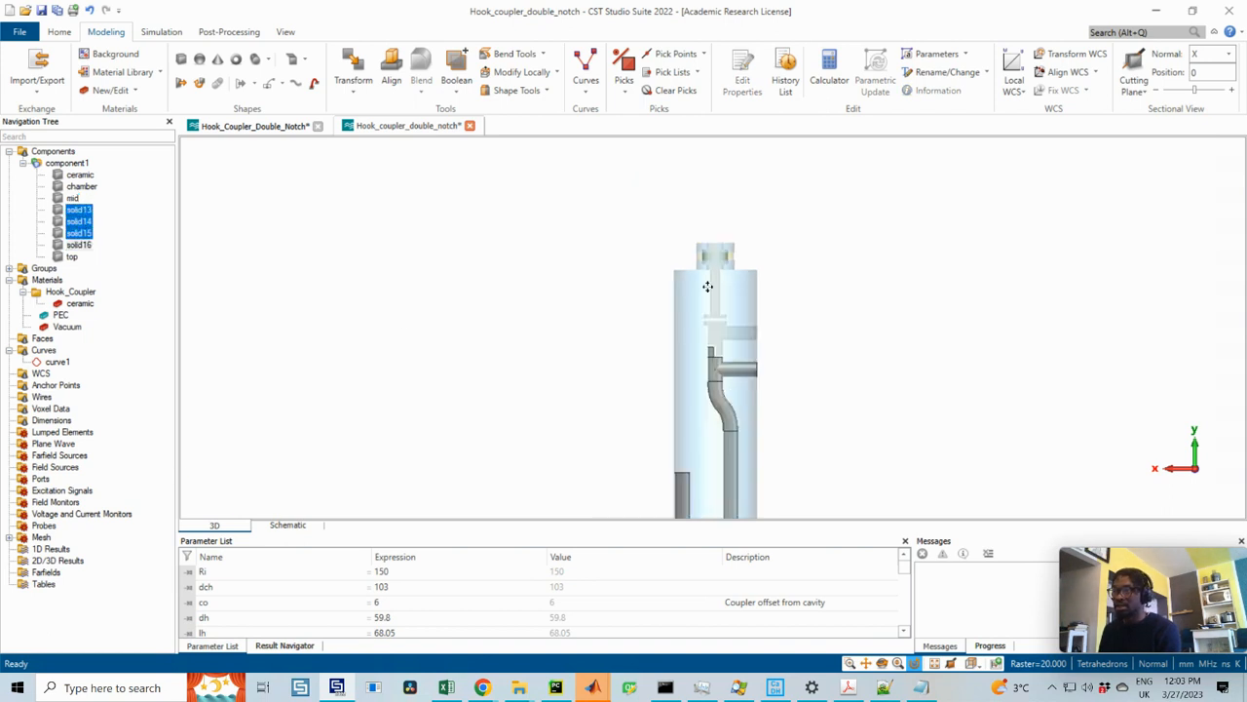
pyautogui.moveTo(717, 301); pyautogui.dragTo(725, 349, button='middle')
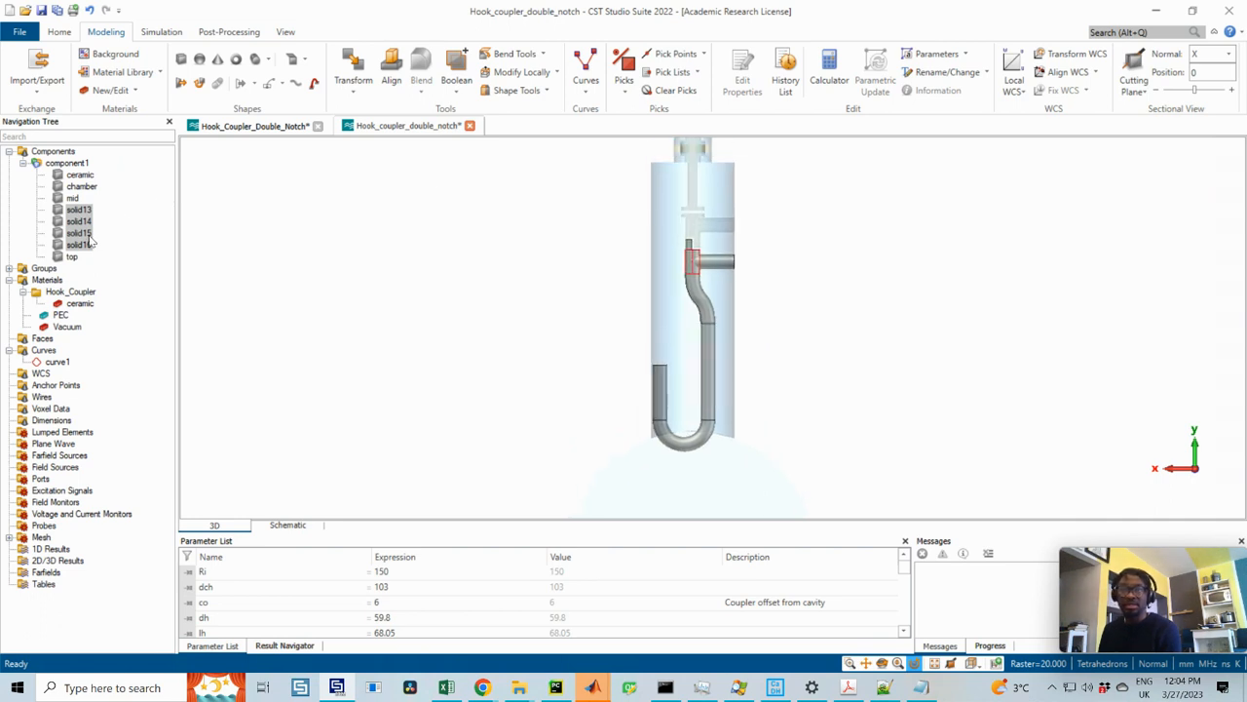
pyautogui.click(453, 61)
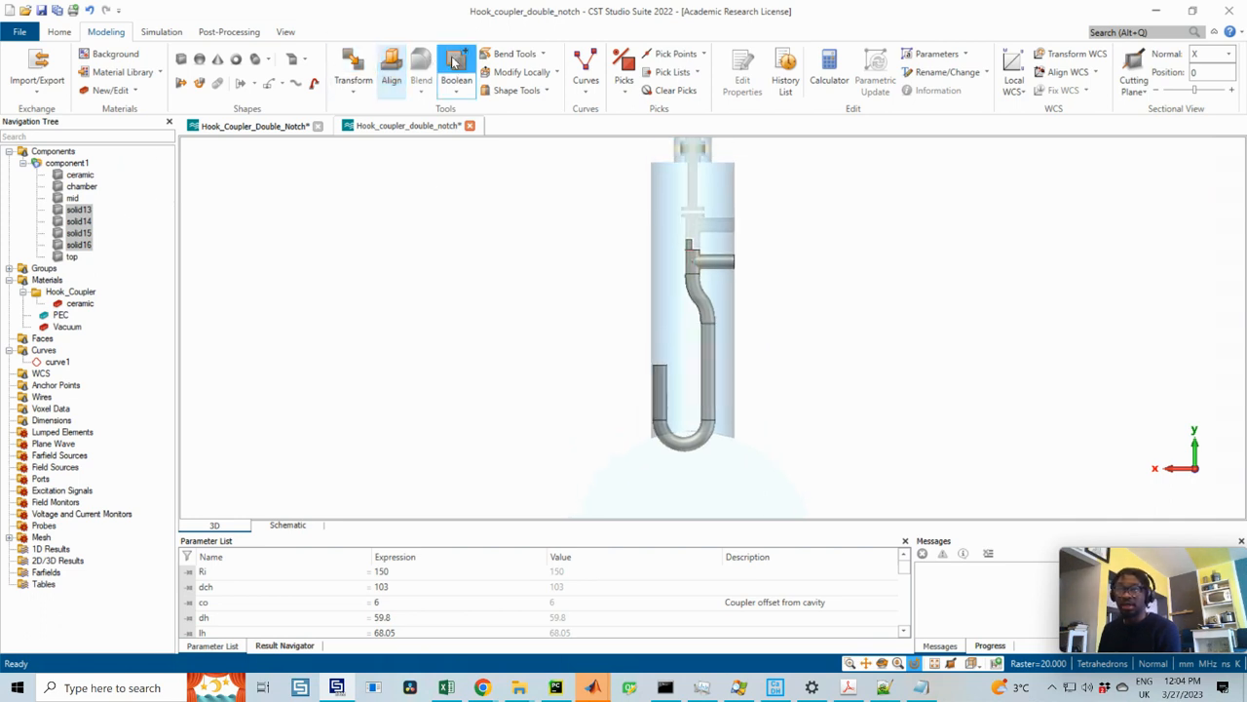
# - Rename the united hook conductor solid13 to bottom and save the project
pyautogui.click(71, 214)
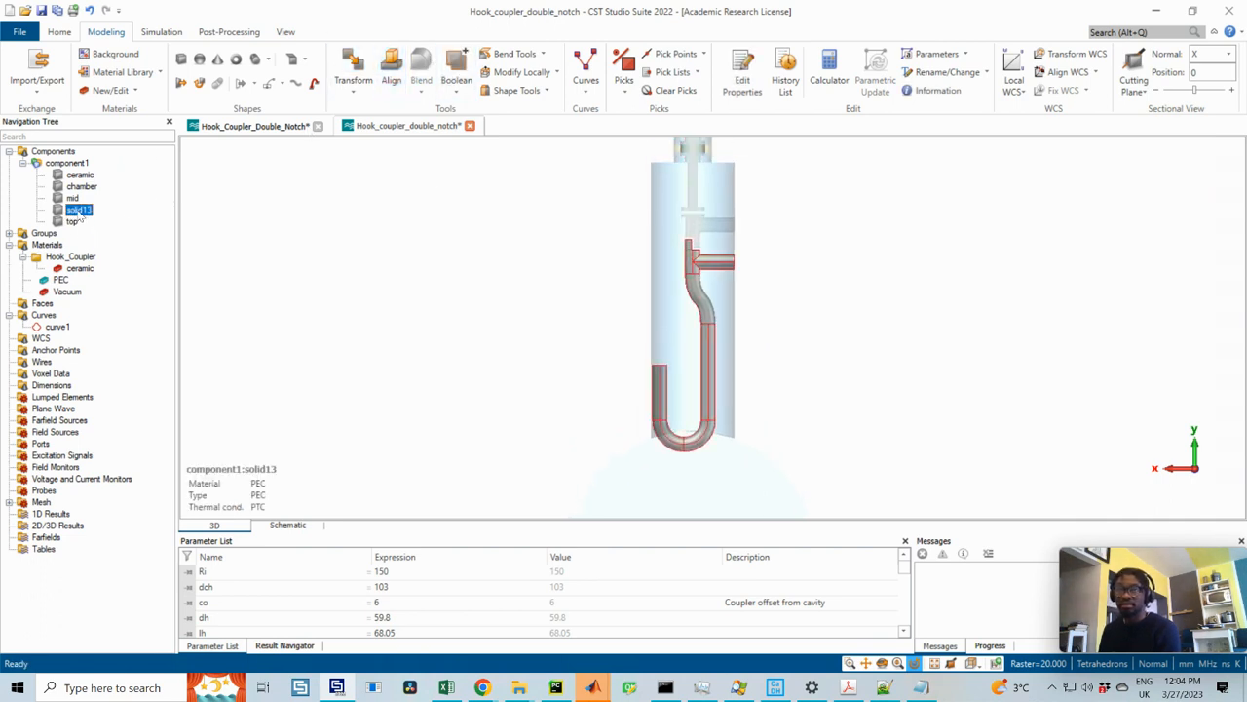
pyautogui.click(78, 211)
pyautogui.write('bottom')
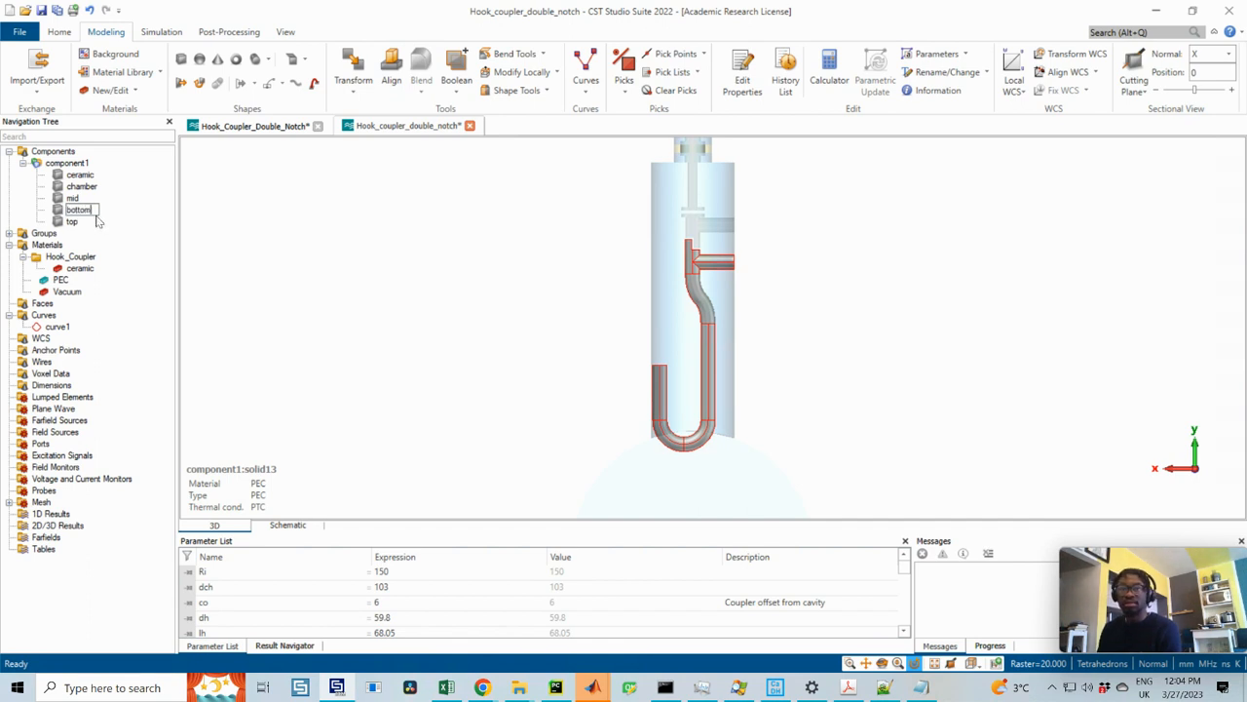
pyautogui.press('Return')
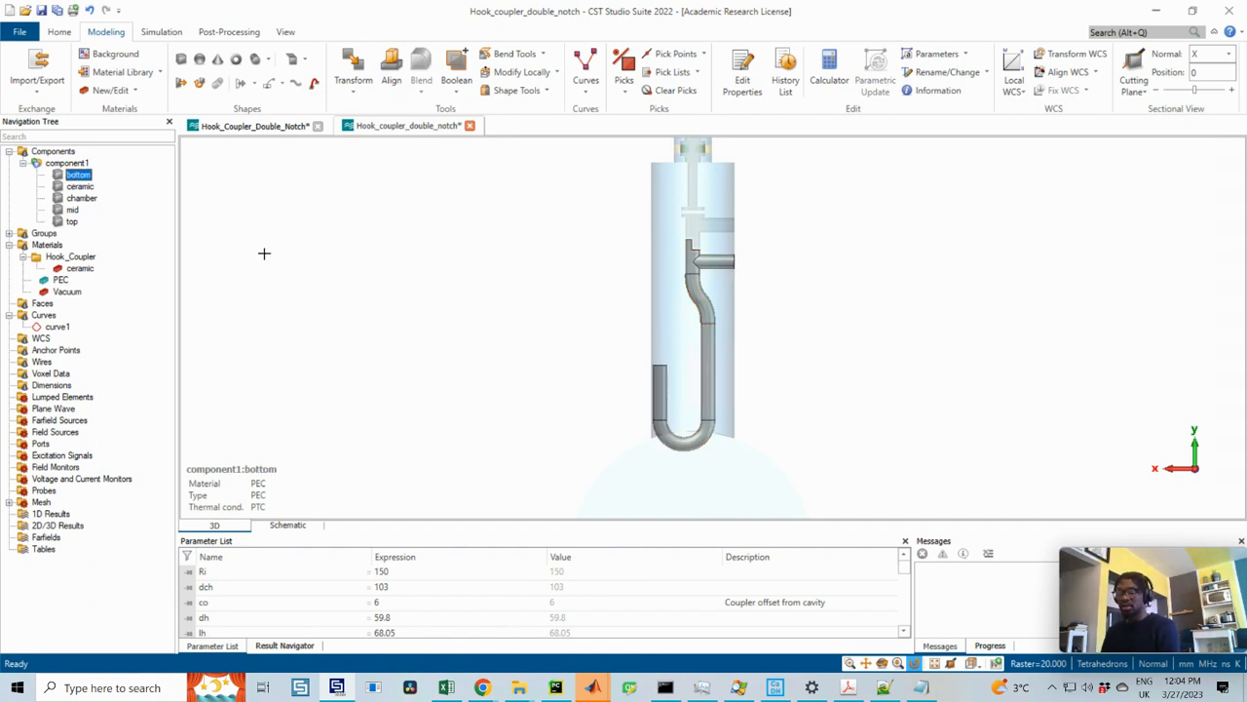
pyautogui.hotkey('ctrl', 's')
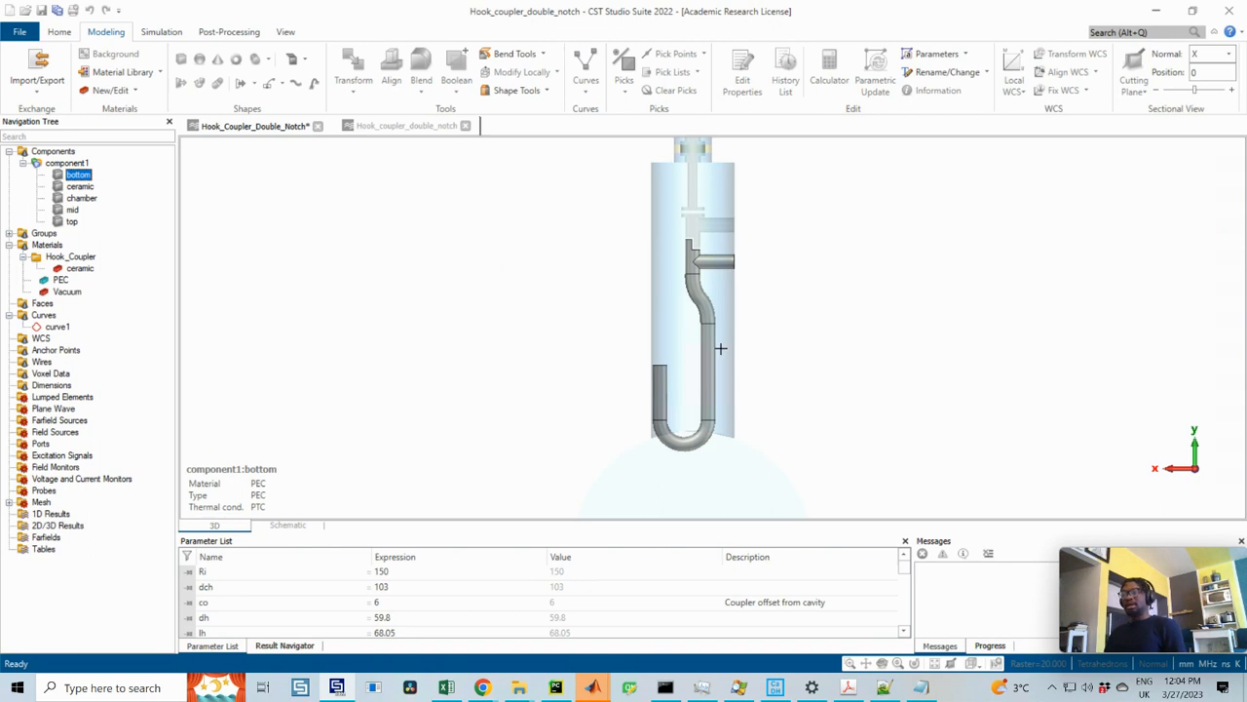
# - Inspect the coupler's upper end at an angle, examining the chamber body around the ceramic ring
pyautogui.scroll(-4, 725, 315)
pyautogui.scroll(5, 727, 279)
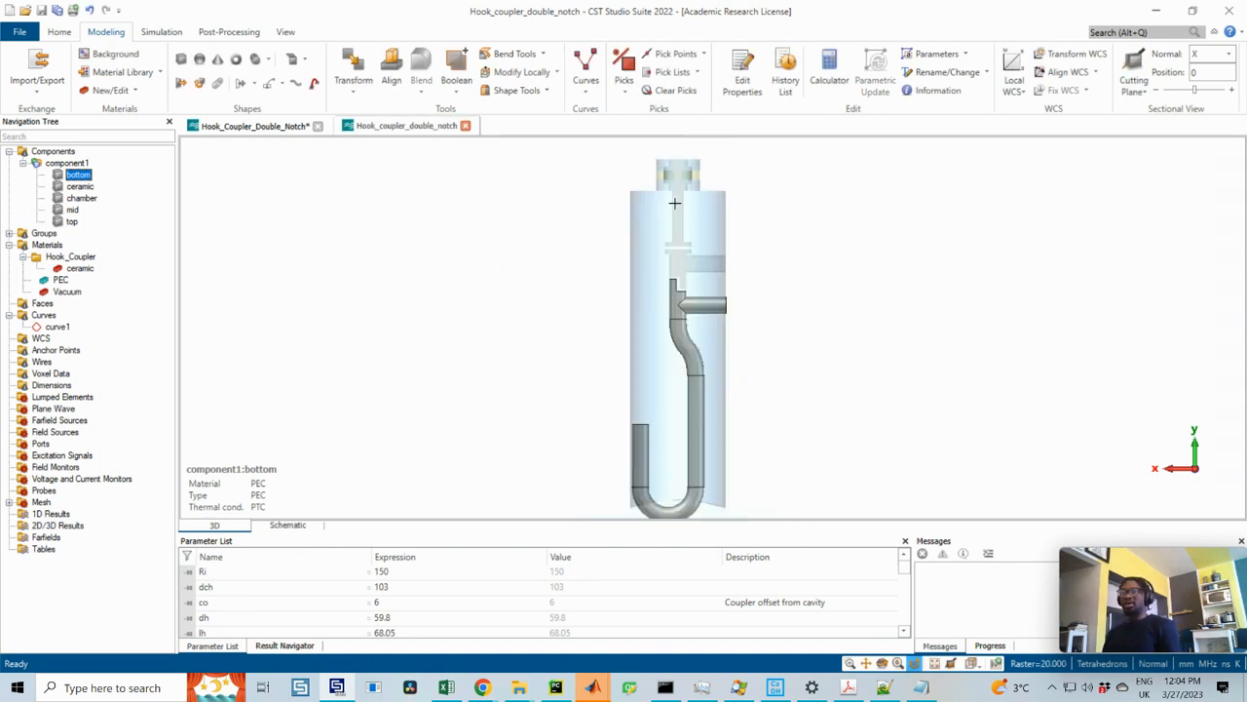
pyautogui.moveTo(681, 243); pyautogui.dragTo(688, 292, button='middle')
pyautogui.scroll(3, 720, 285)
pyautogui.keyDown('ctrl'); pyautogui.moveTo(671, 195); pyautogui.dragTo(755, 254); pyautogui.keyUp('ctrl')
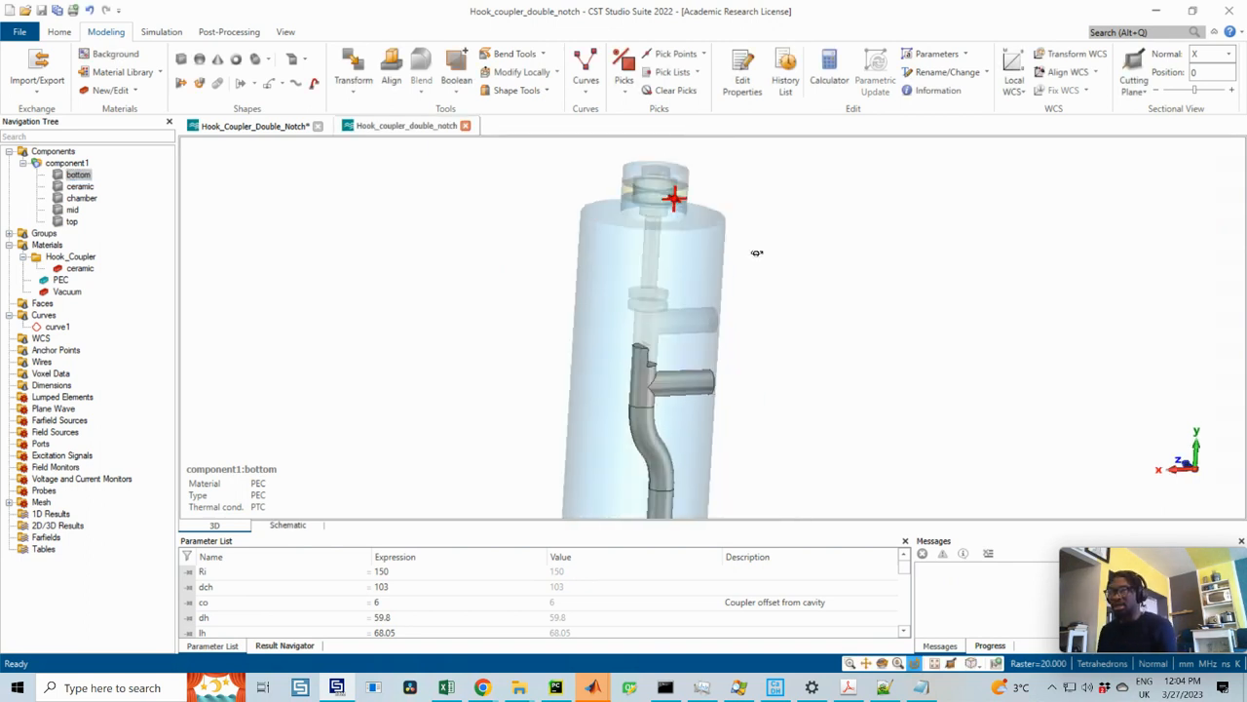
pyautogui.click(82, 197)
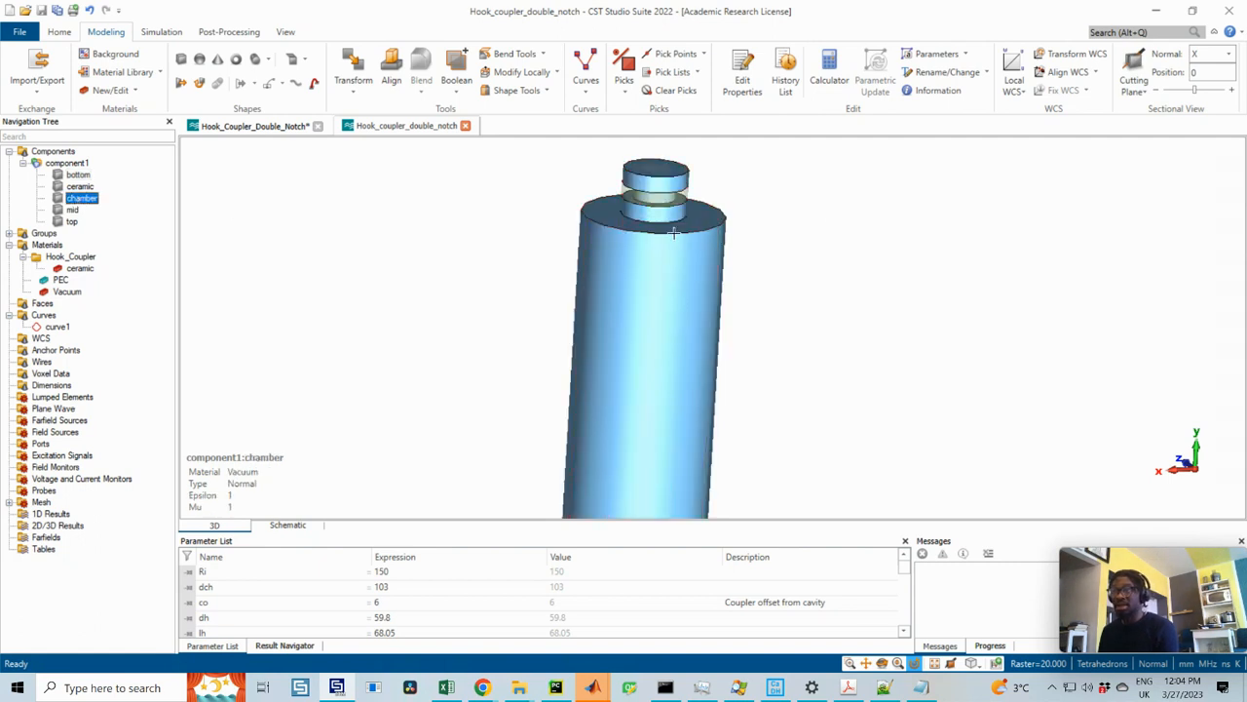
pyautogui.moveTo(625, 230); pyautogui.dragTo(655, 227)
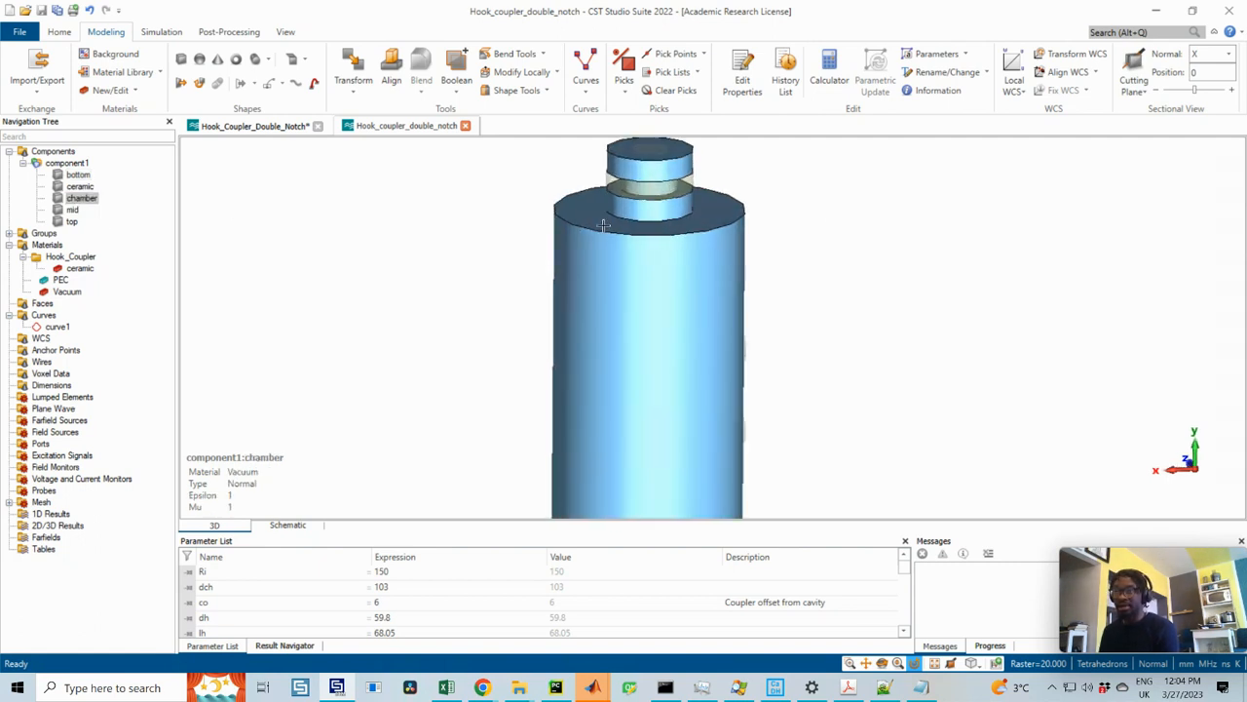
# - Pick the circular edge at the base of the chamber's neck and the outer rim of the chamber's upper face
pyautogui.scroll(-10, 213, 609)
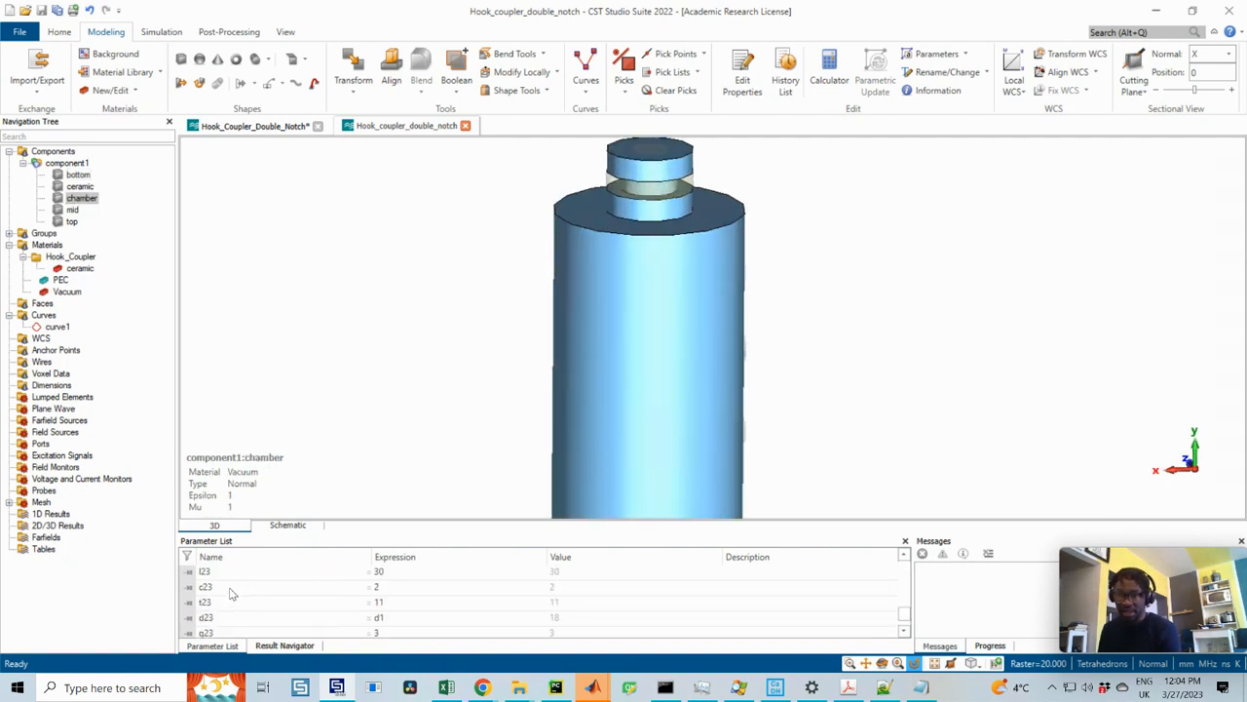
pyautogui.scroll(5, 214, 603)
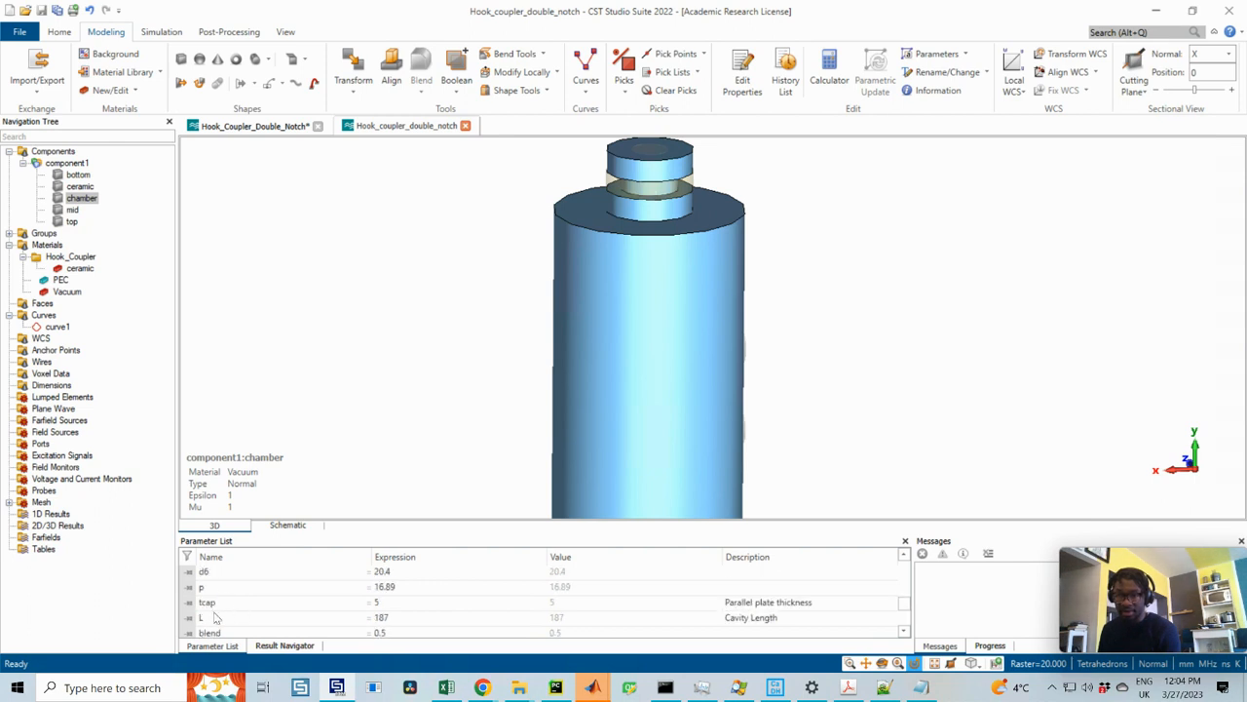
pyautogui.scroll(-1, 218, 614)
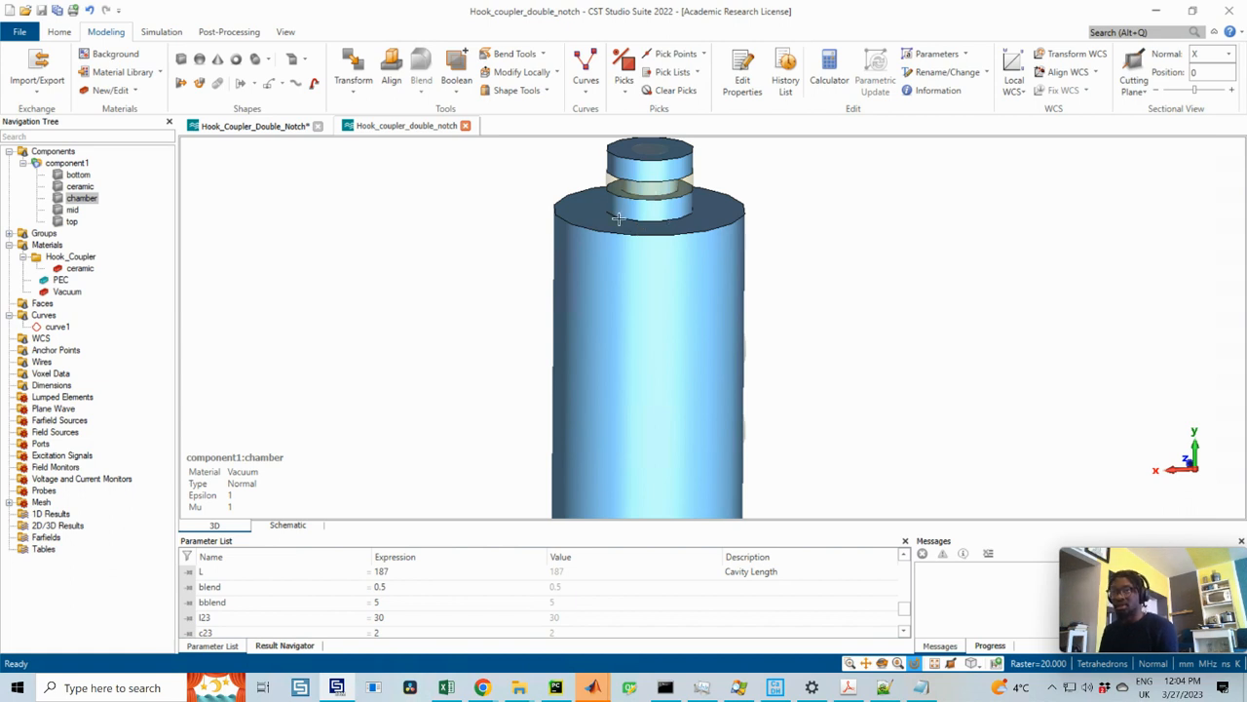
pyautogui.scroll(3, 638, 216)
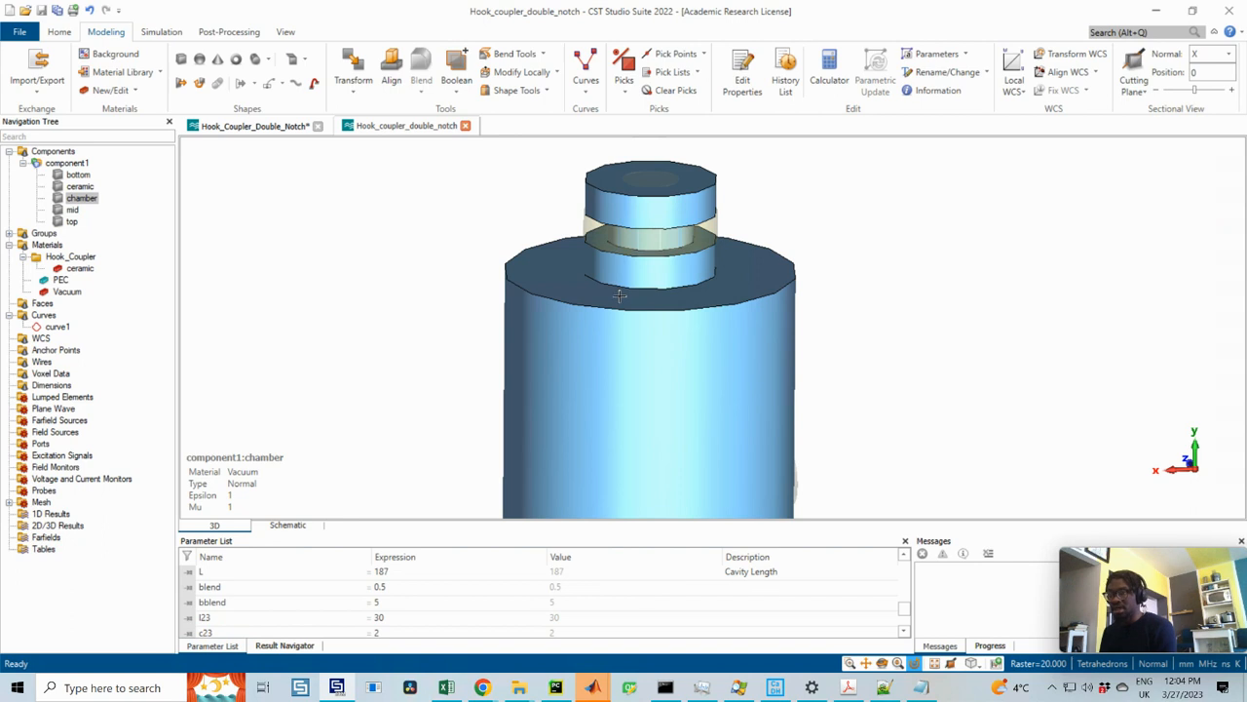
pyautogui.click(586, 92)
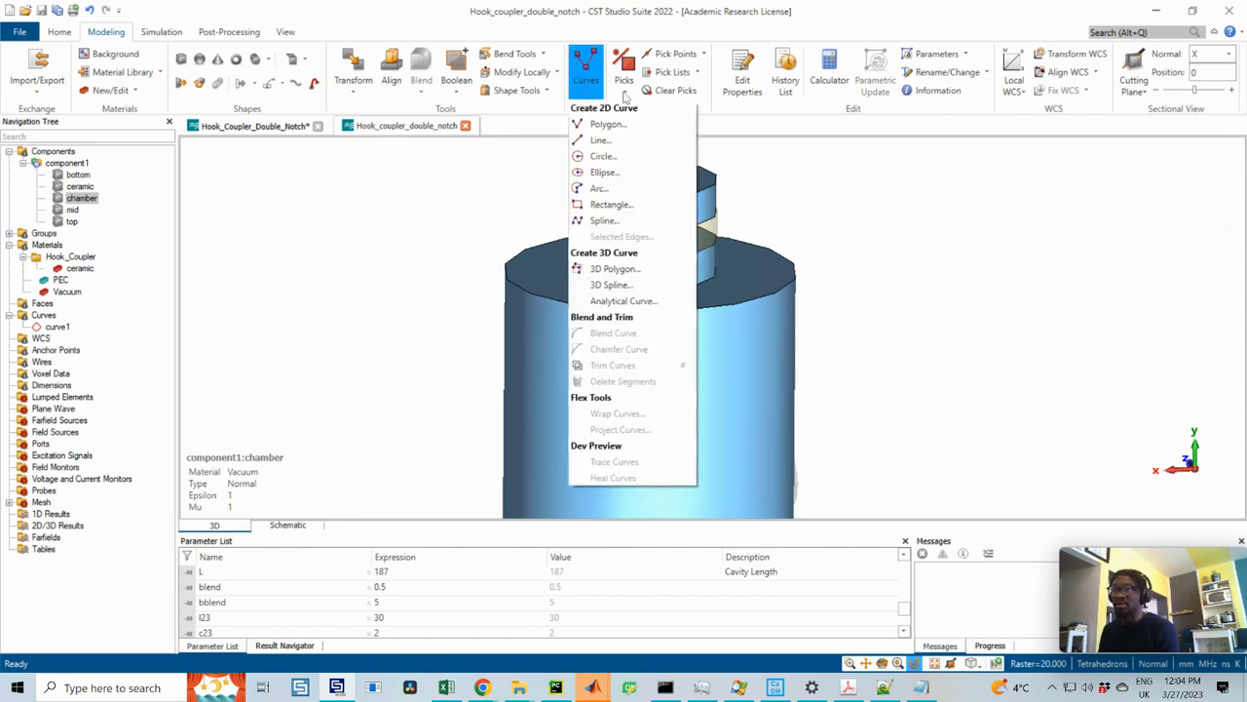
pyautogui.click(625, 93)
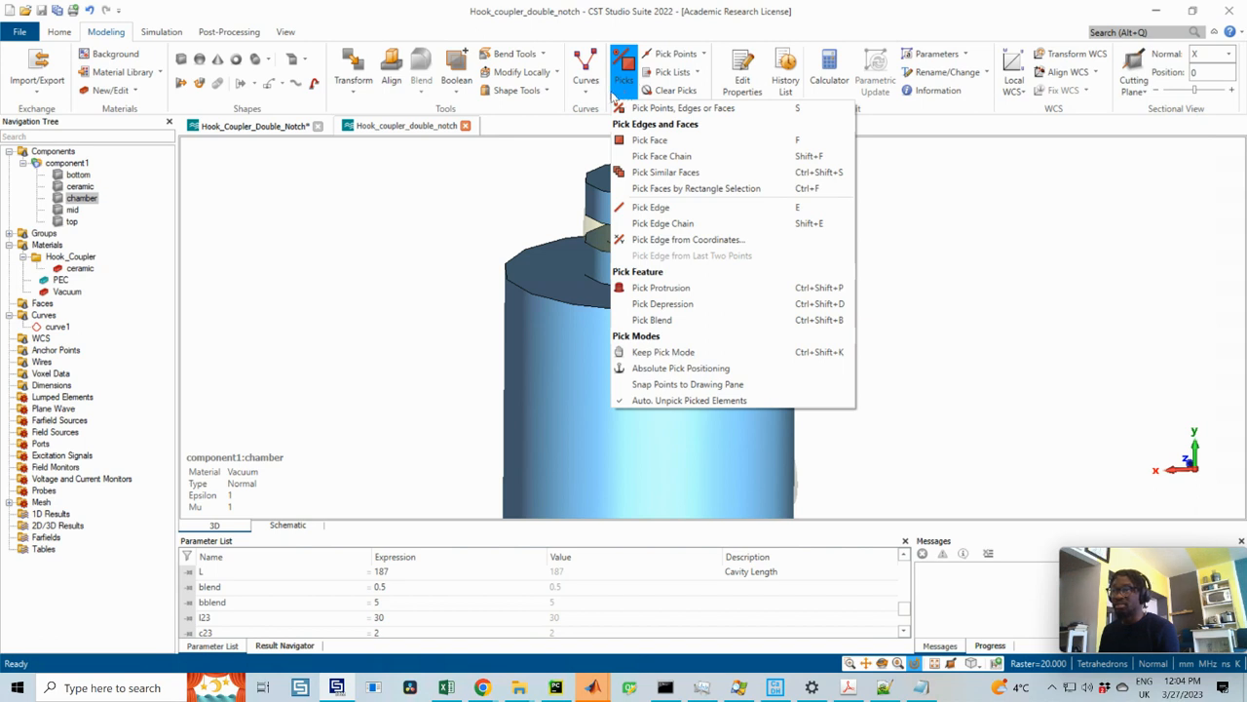
pyautogui.click(797, 209)
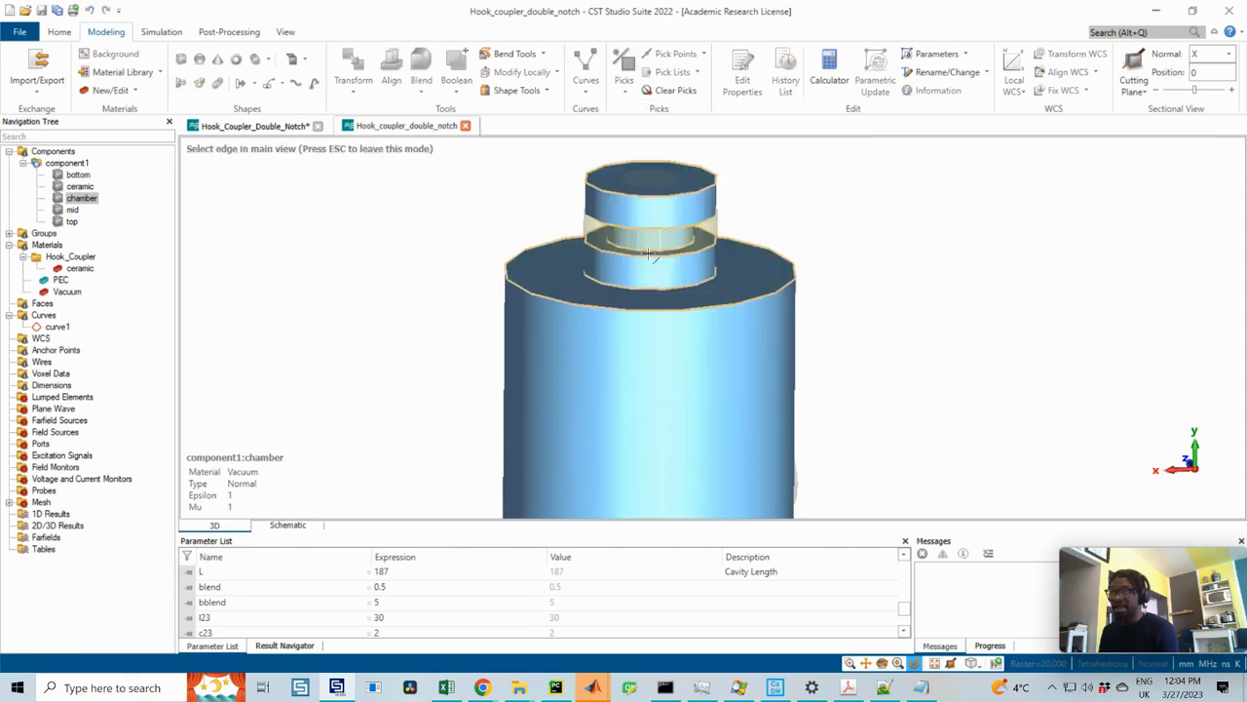
pyautogui.click(632, 290)
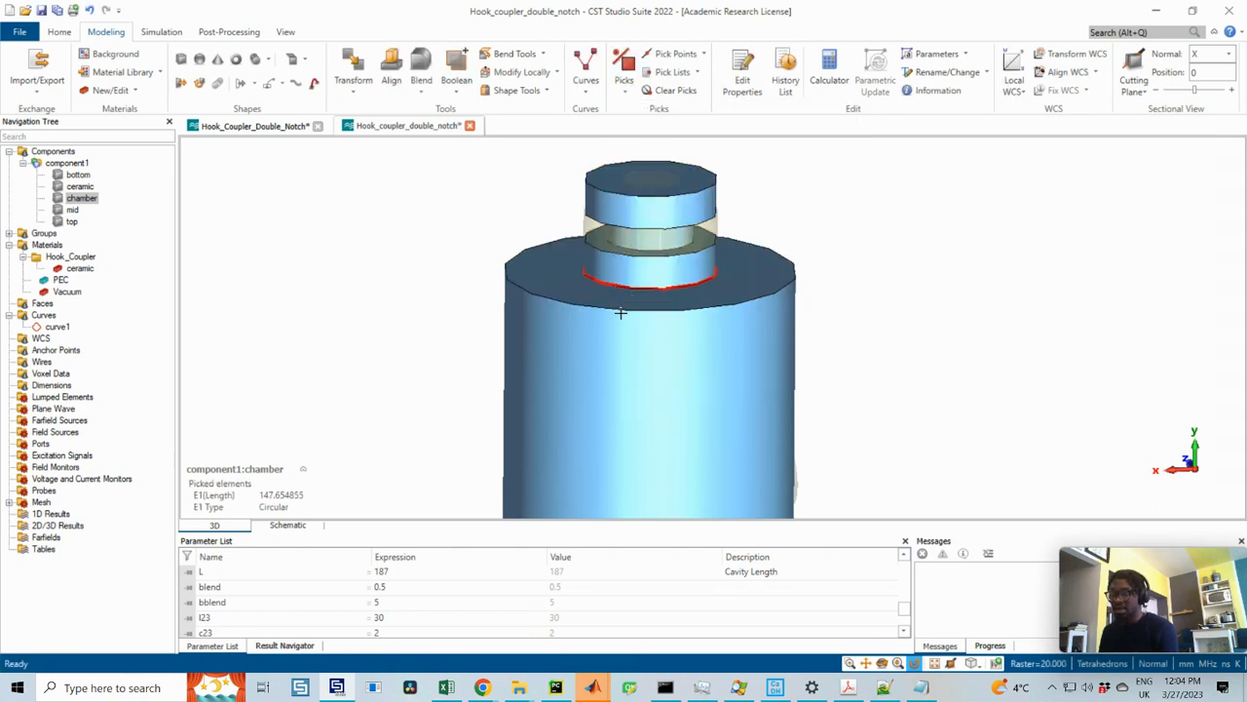
pyautogui.press('e')
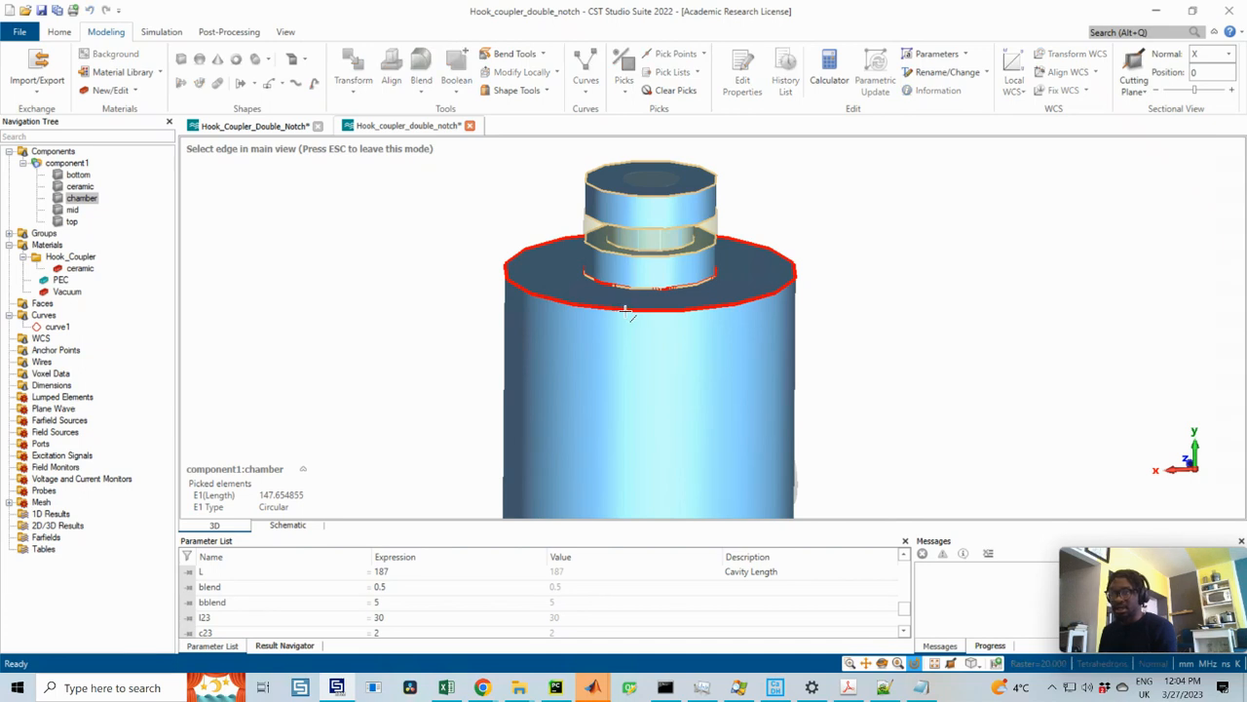
pyautogui.click(627, 312)
# - Pick the edge where the chamber's lower end meets the large cavity cylinder as a further edge to blend
pyautogui.scroll(-5, 715, 371)
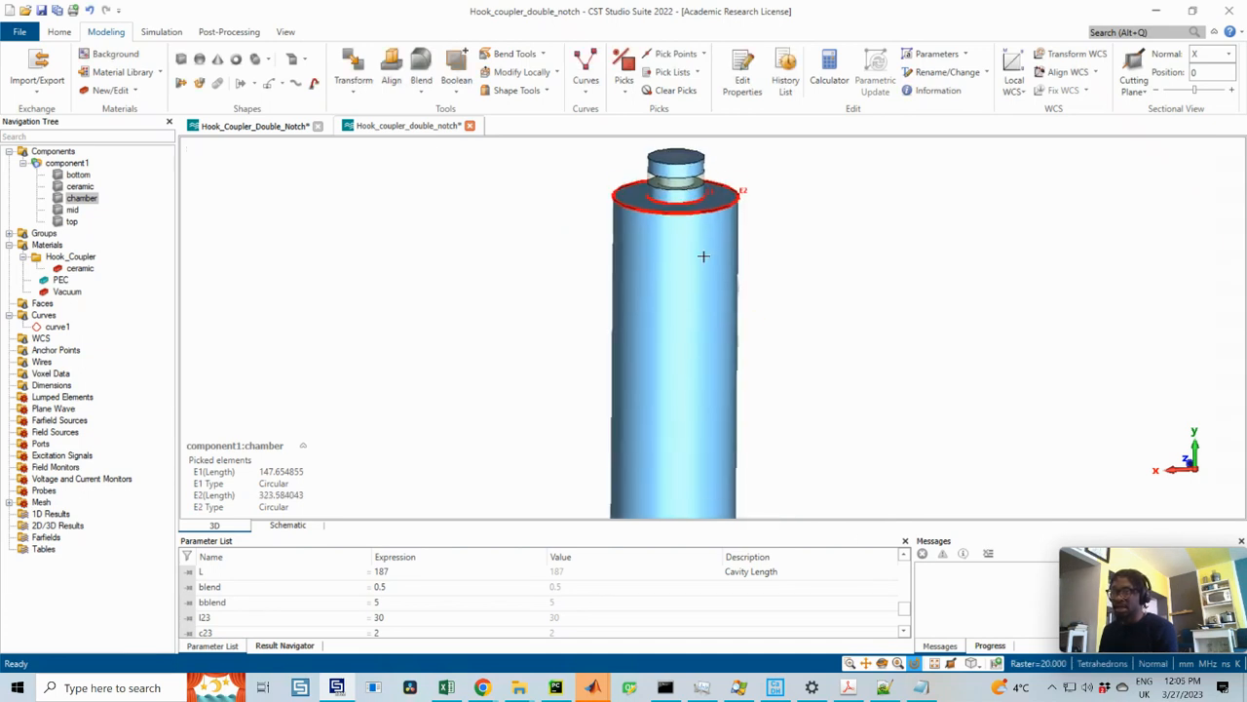
pyautogui.scroll(4, 696, 361)
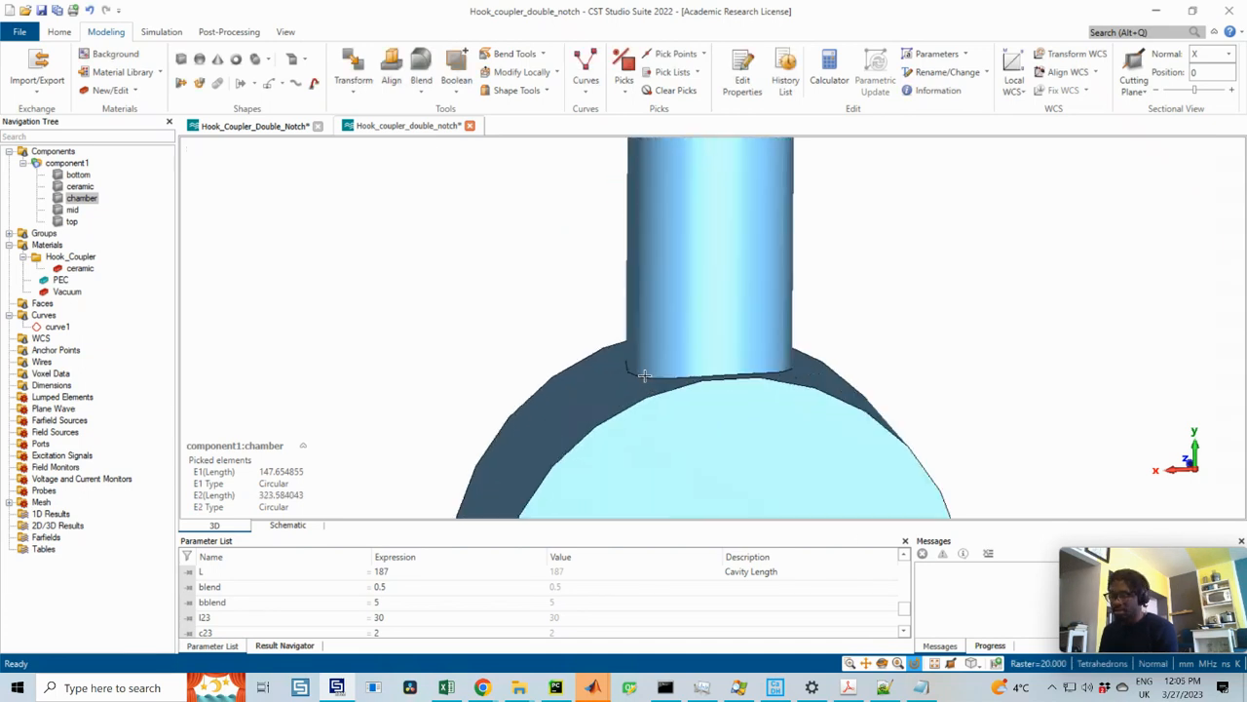
pyautogui.press('e')
pyautogui.click(636, 373)
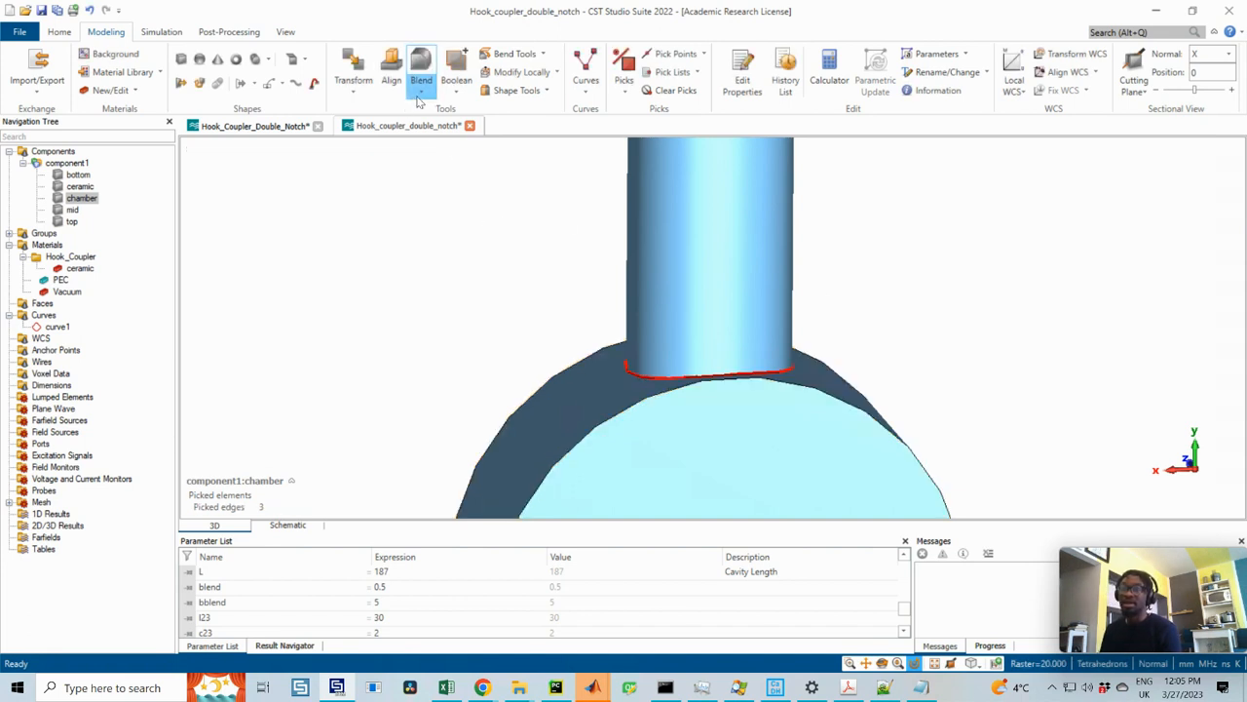
pyautogui.click(420, 62)
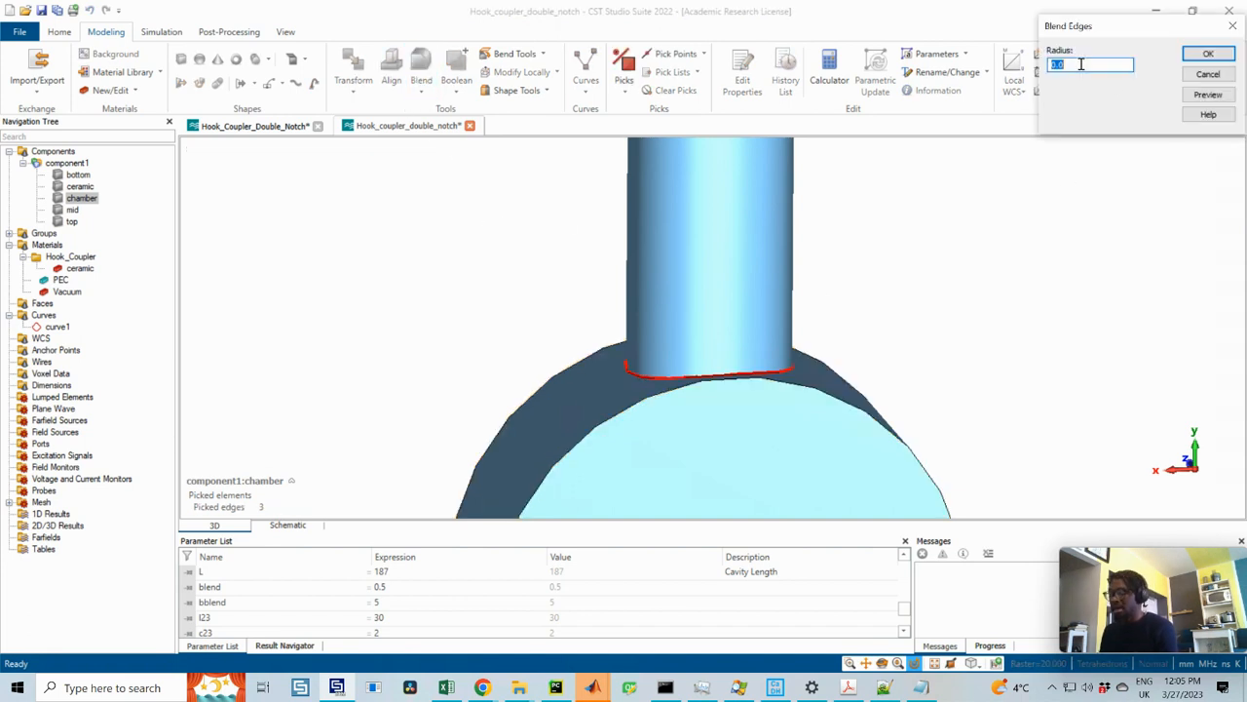
pyautogui.write('bblend')
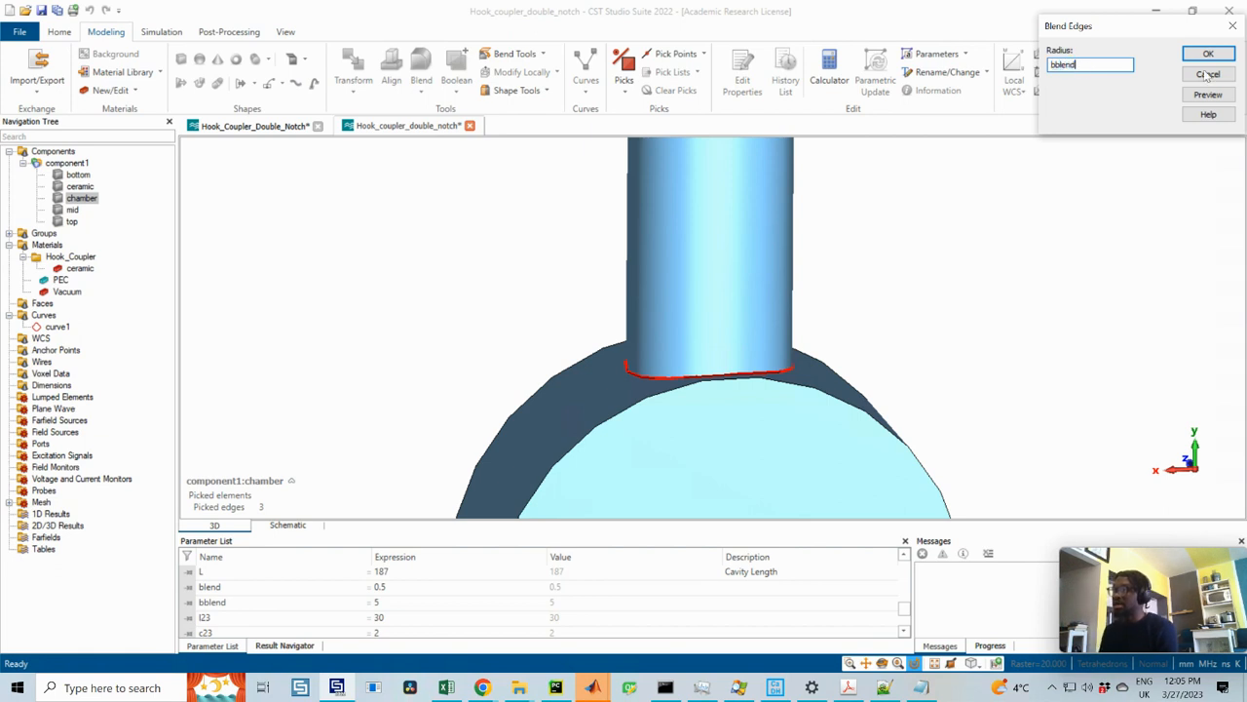
pyautogui.click(1208, 94)
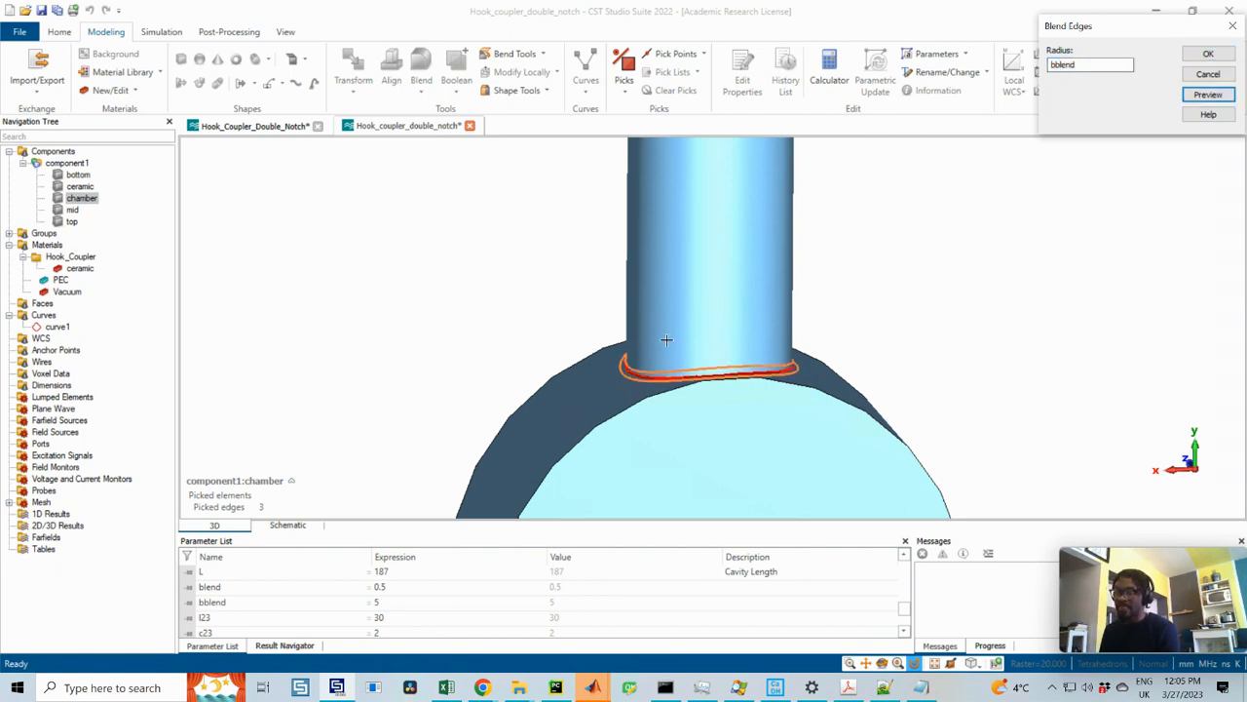
pyautogui.moveTo(666, 339); pyautogui.dragTo(926, 317)
pyautogui.scroll(-8, 721, 362)
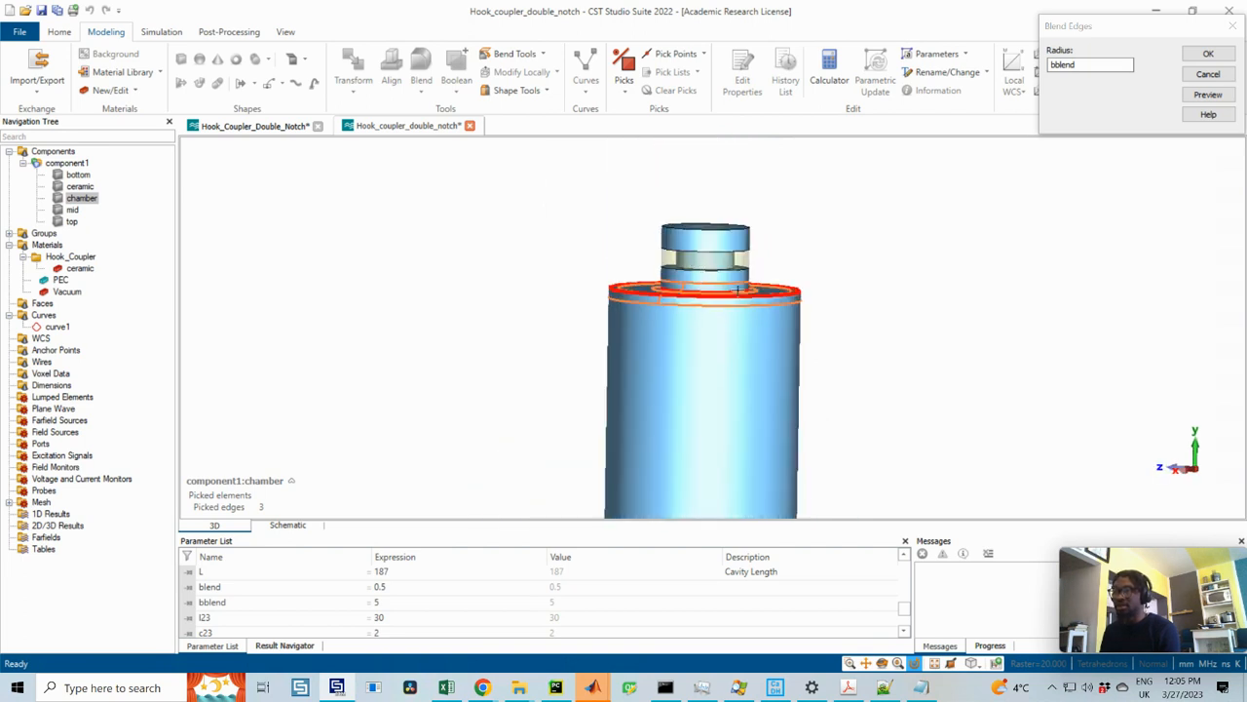
pyautogui.moveTo(649, 289); pyautogui.dragTo(682, 299)
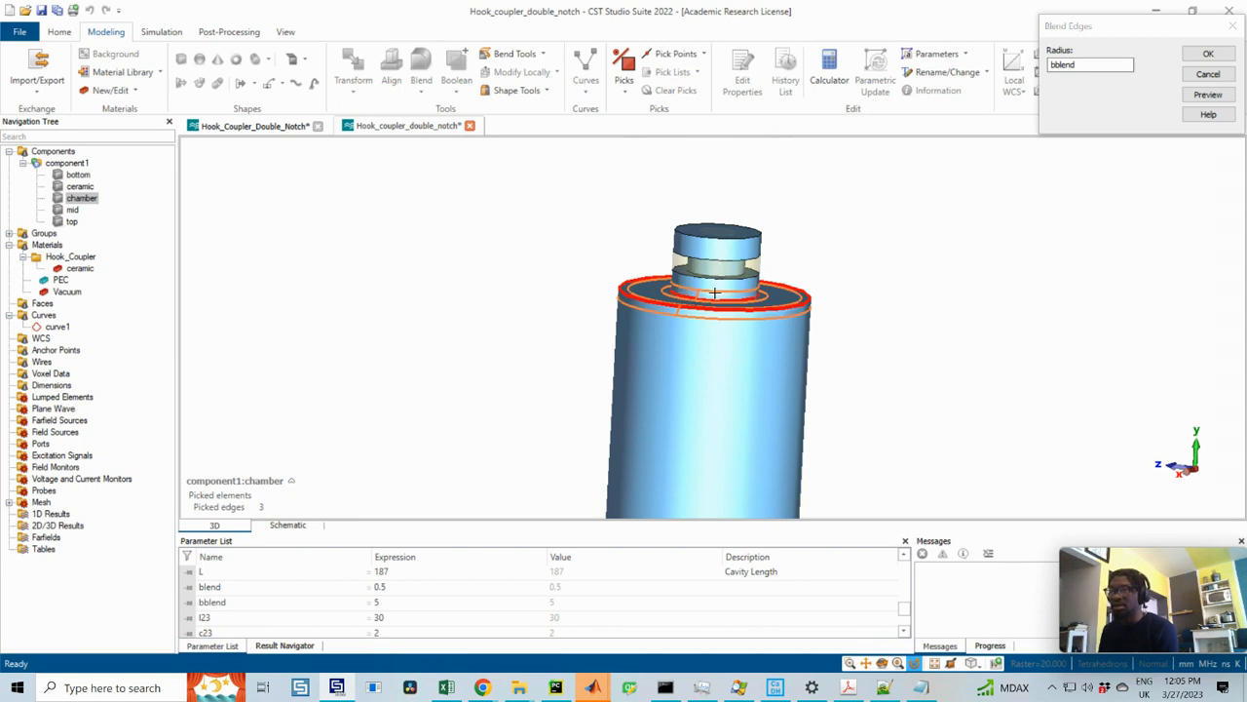
pyautogui.click(1230, 26)
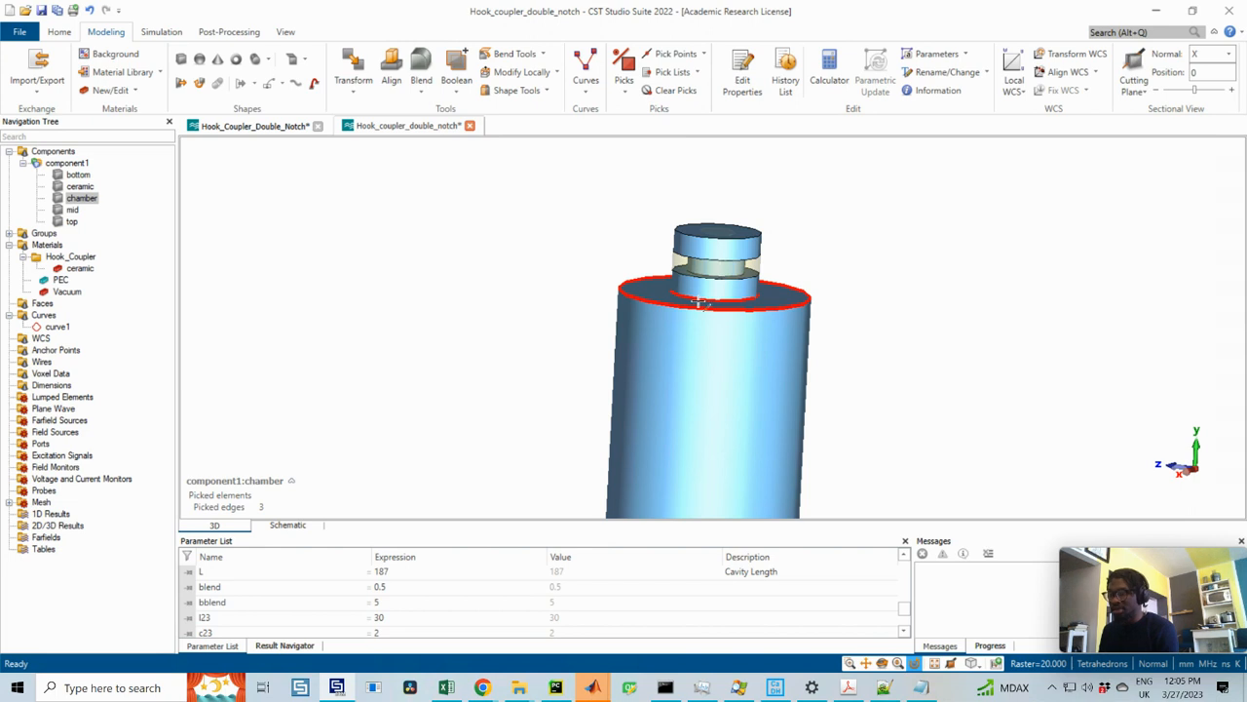
# - Unpick the edge at the base of the chamber's neck and compare the upper end with the Hook_Coupler_Double_Notch project
pyautogui.press('e')
pyautogui.press('Escape')
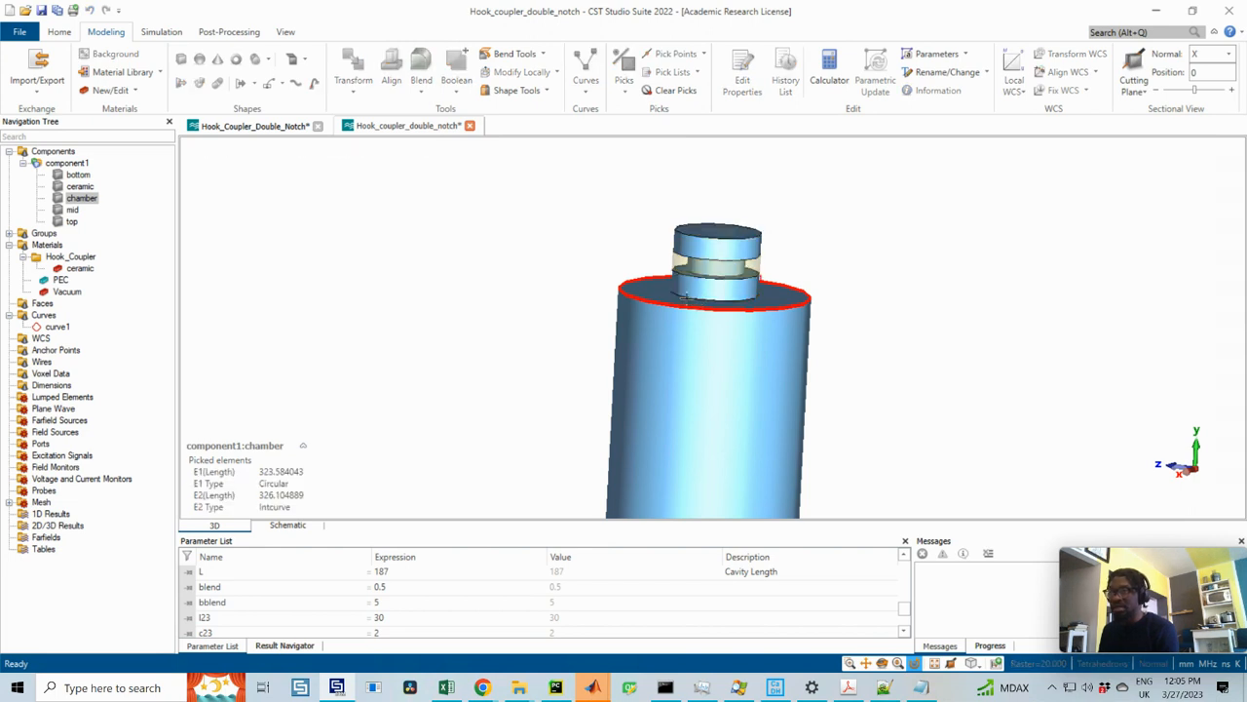
pyautogui.scroll(-3, 745, 351)
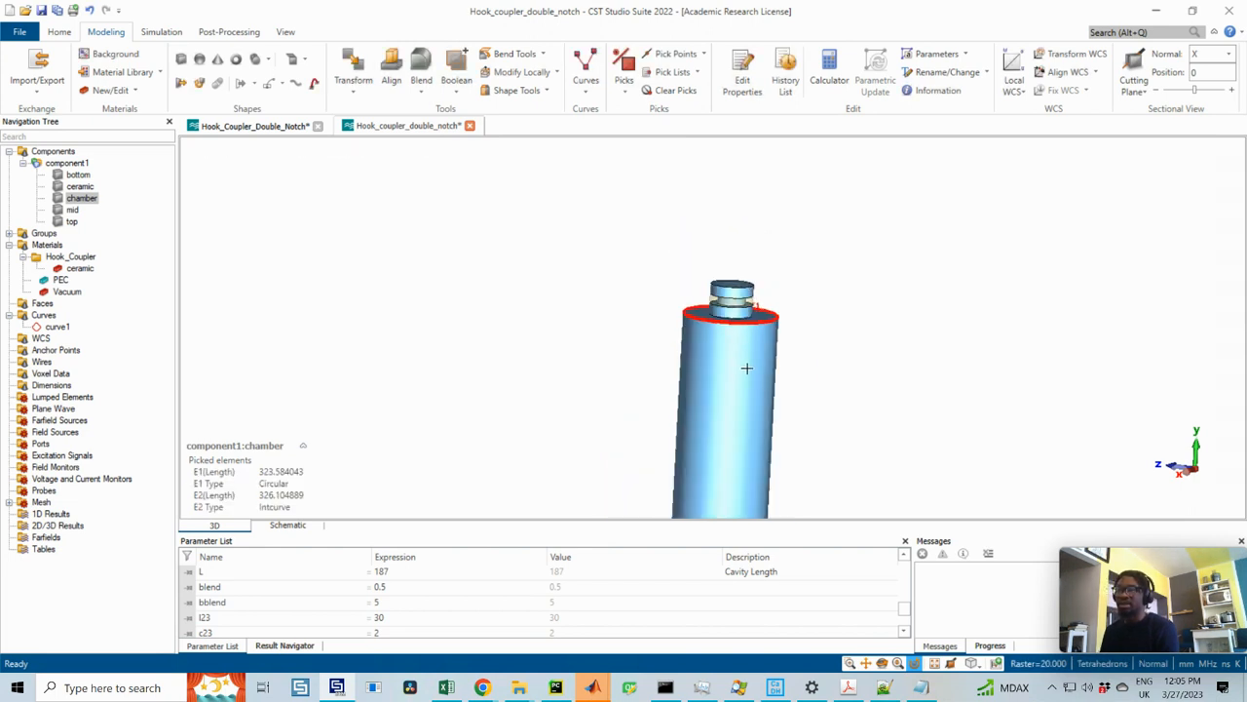
pyautogui.click(255, 126)
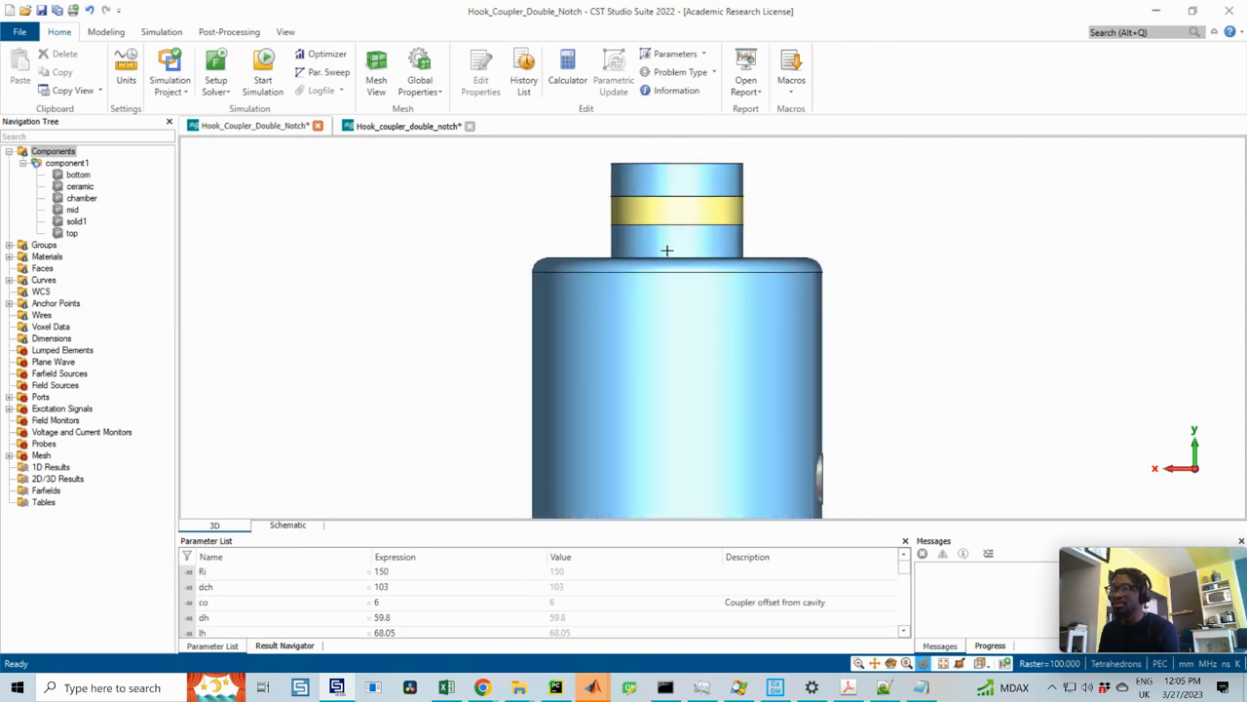
pyautogui.keyDown('ctrl'); pyautogui.moveTo(658, 262); pyautogui.dragTo(662, 288); pyautogui.keyUp('ctrl')
pyautogui.click(385, 128)
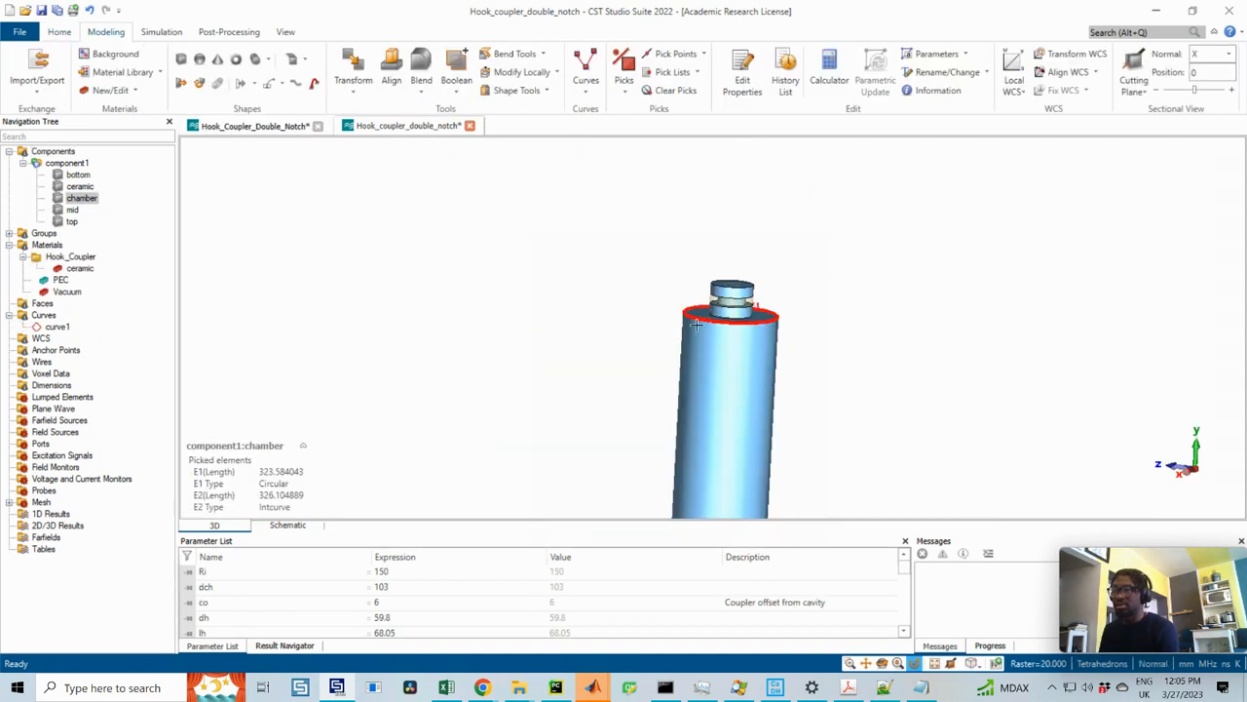
# - Blend the chamber's outer upper rim and its junction edge with the cavity using the radius bblend
pyautogui.scroll(2, 730, 325)
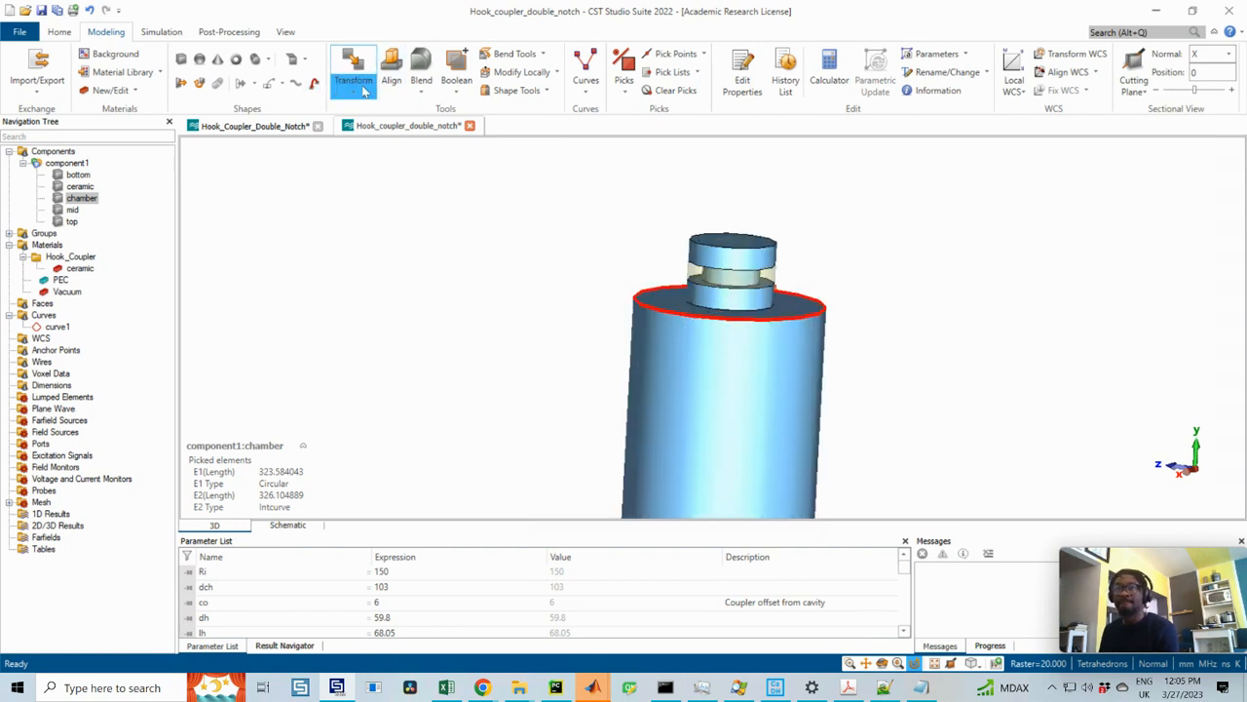
pyautogui.click(420, 78)
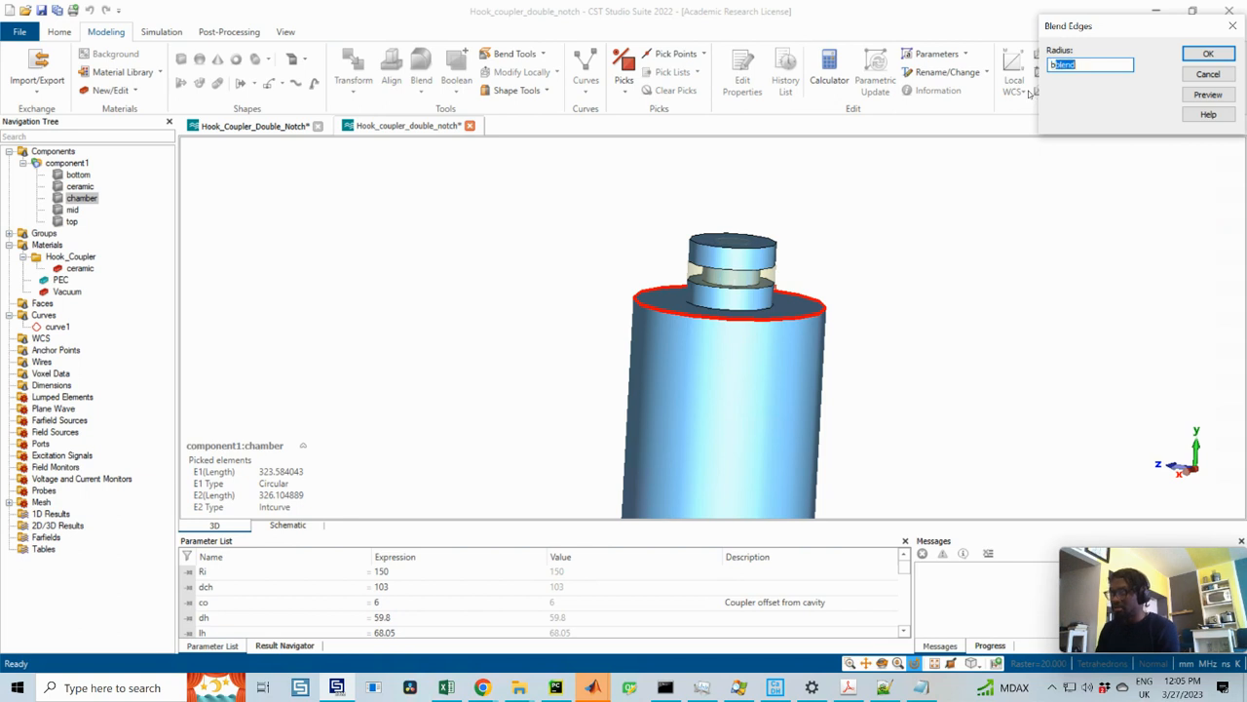
pyautogui.write('bblend')
pyautogui.click(1207, 95)
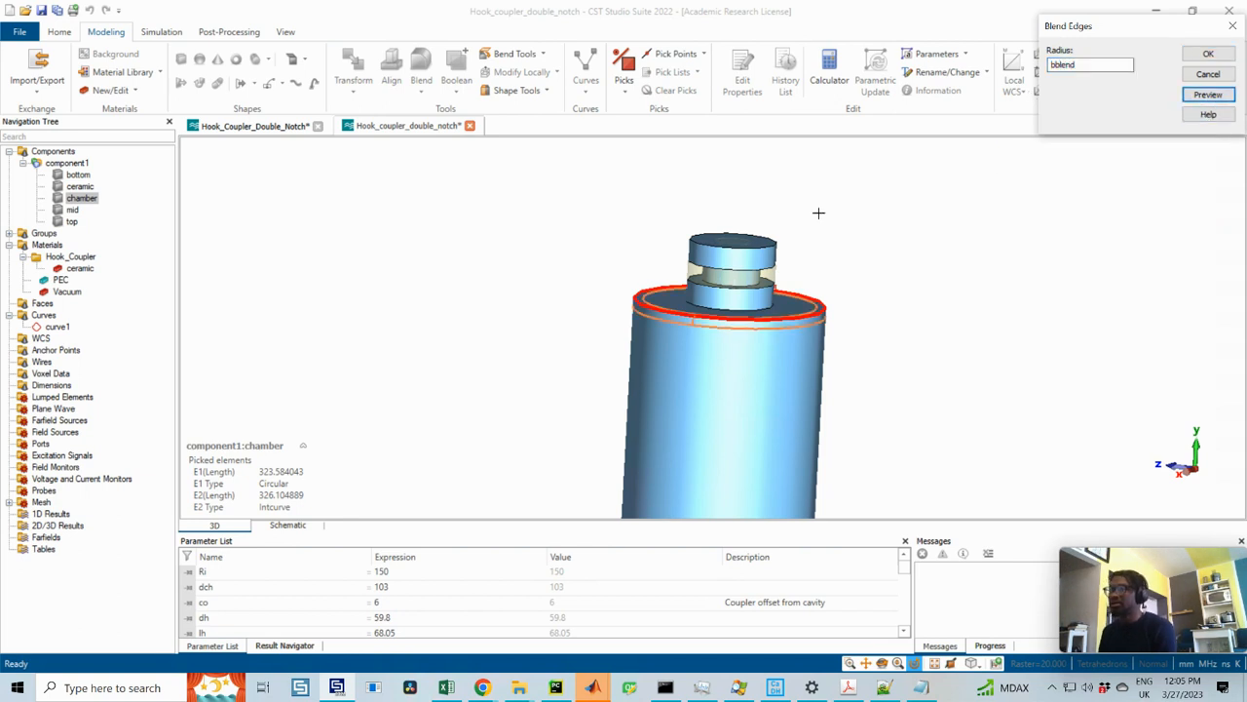
pyautogui.click(1207, 53)
pyautogui.scroll(-3, 706, 344)
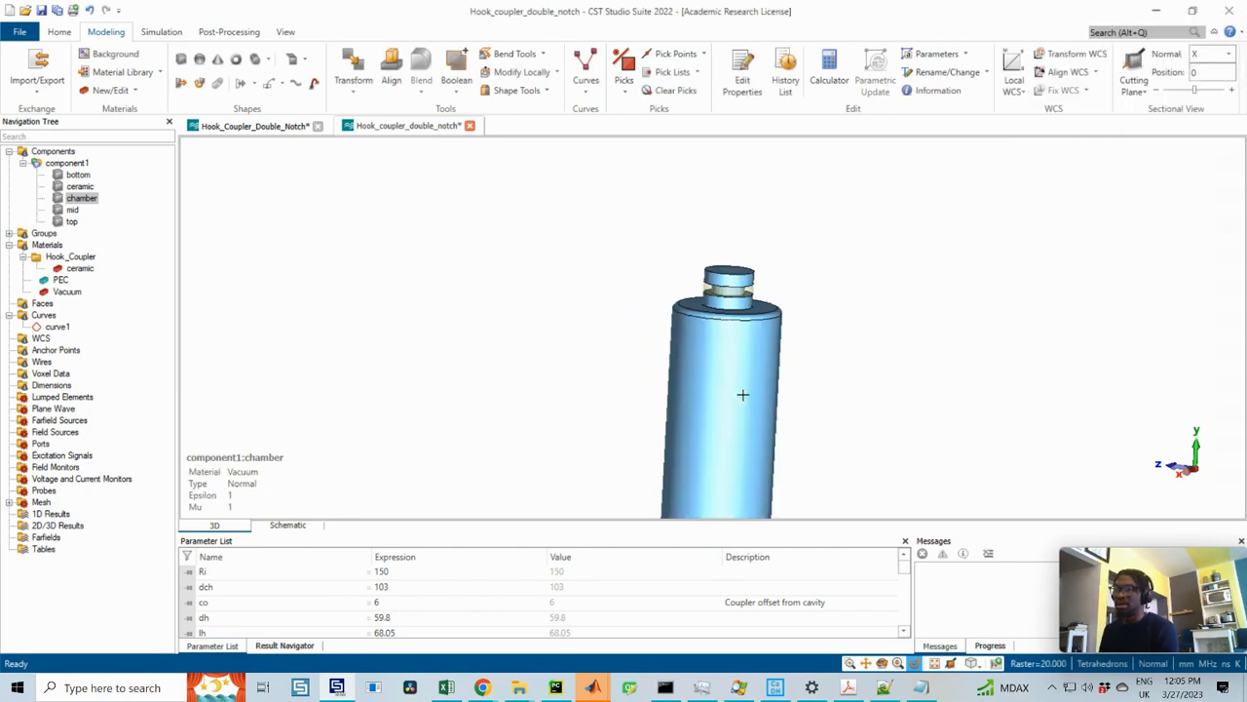
pyautogui.scroll(3, 699, 261)
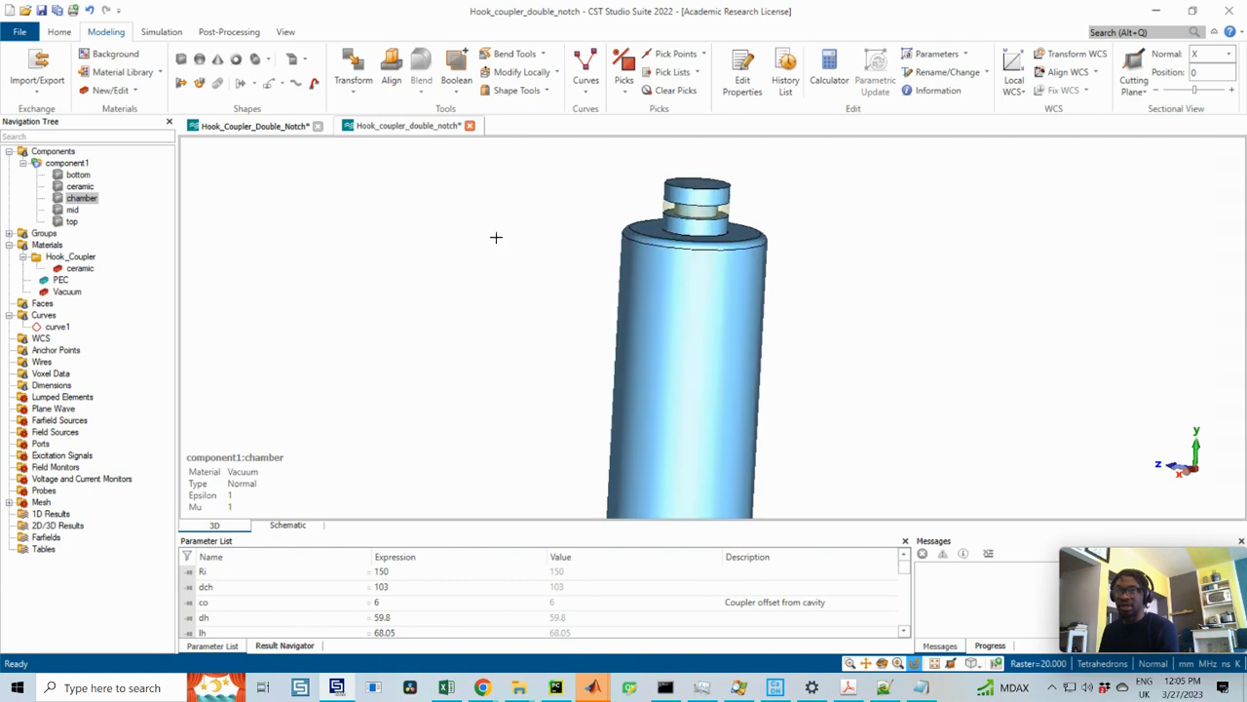
# - Select the bottom body and pick the arc and straight edge bounding the upper end face of its notch
pyautogui.click(78, 175)
pyautogui.keyDown('ctrl'); pyautogui.moveTo(730, 385); pyautogui.dragTo(608, 555); pyautogui.keyUp('ctrl')
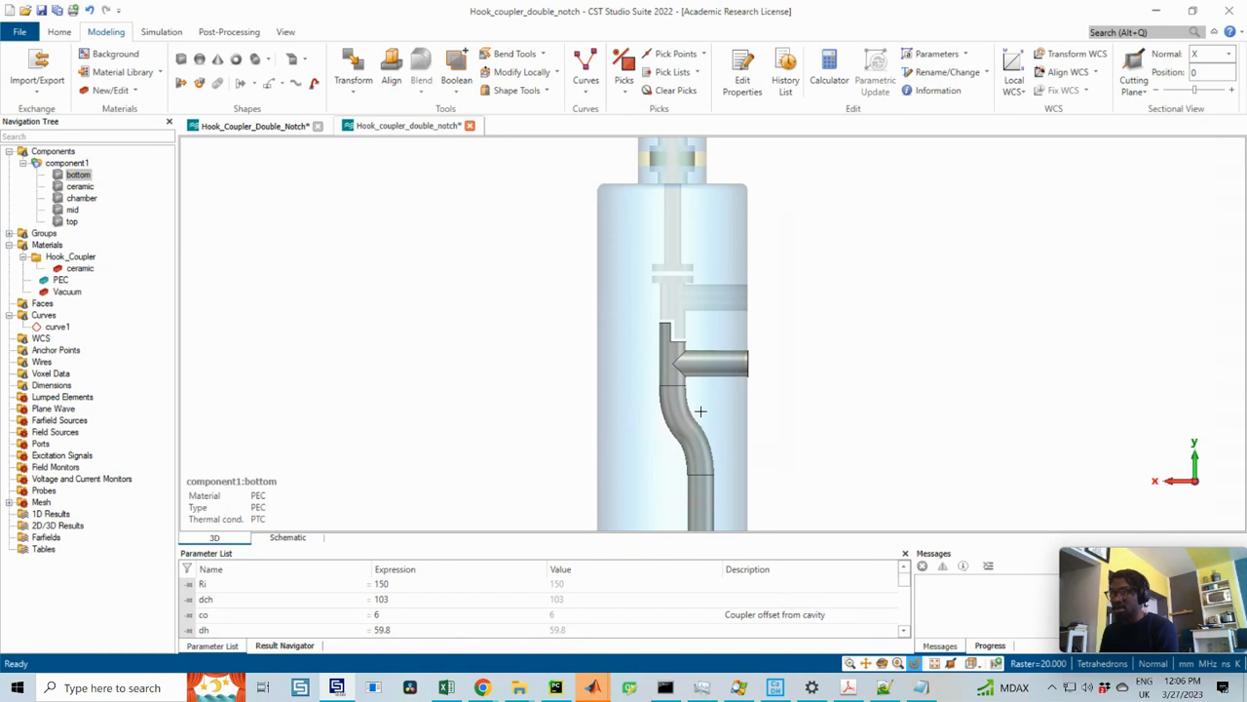
pyautogui.scroll(2, 687, 356)
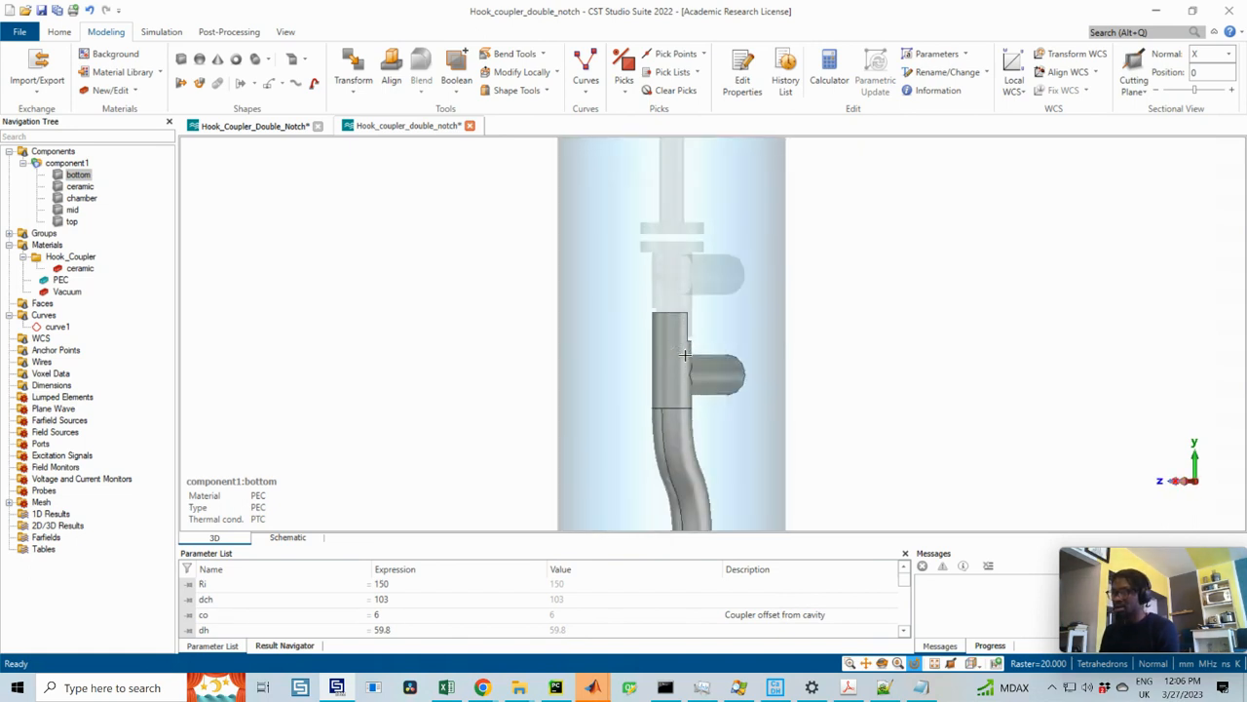
pyautogui.scroll(3, 698, 324)
pyautogui.scroll(-5, 685, 388)
pyautogui.keyDown('ctrl'); pyautogui.keyDown('shift'); pyautogui.moveTo(700, 423); pyautogui.dragTo(665, 295); pyautogui.keyUp('shift'); pyautogui.keyUp('ctrl')
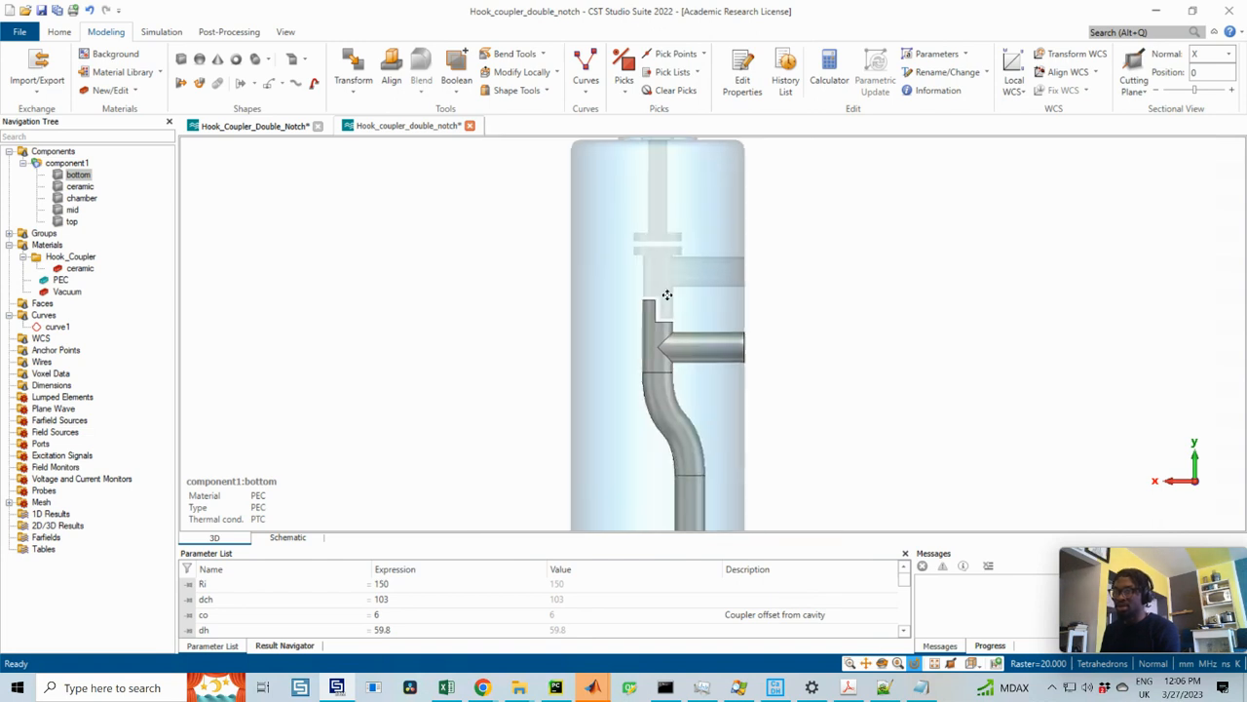
pyautogui.scroll(5, 643, 270)
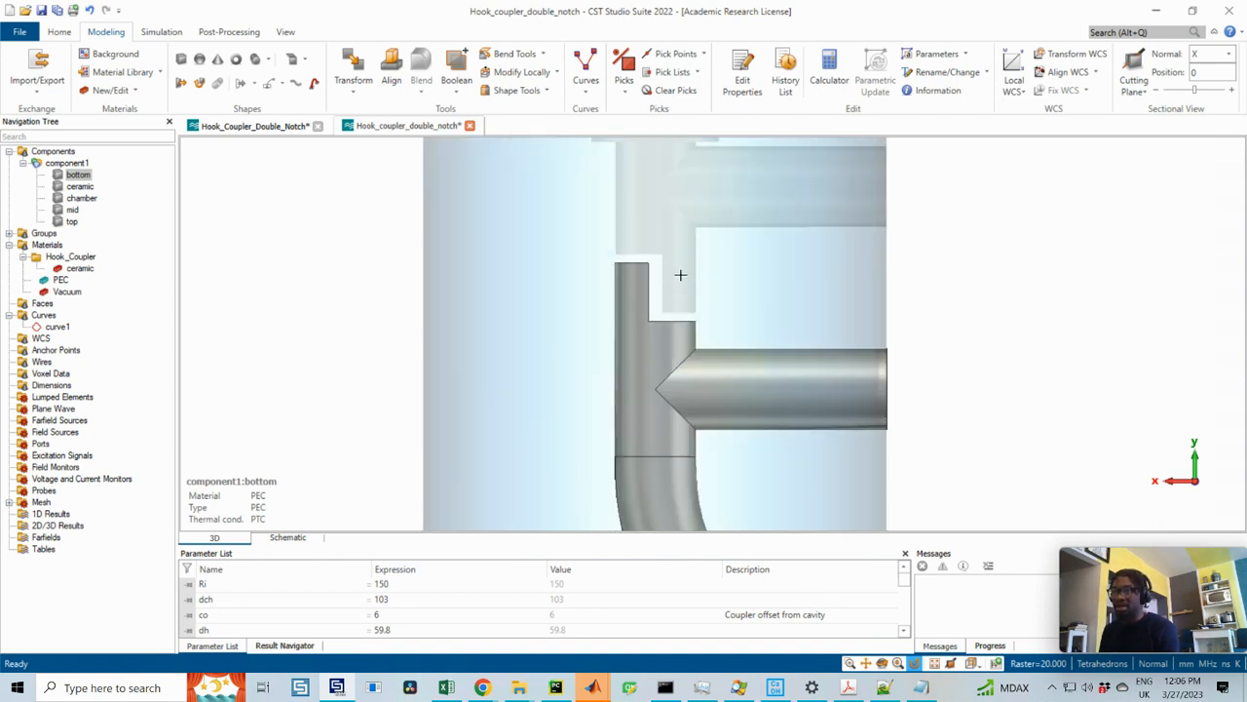
pyautogui.keyDown('ctrl'); pyautogui.moveTo(640, 330); pyautogui.dragTo(696, 202); pyautogui.keyUp('ctrl')
pyautogui.scroll(1, 696, 202)
pyautogui.keyDown('ctrl'); pyautogui.keyDown('shift'); pyautogui.moveTo(675, 249); pyautogui.dragTo(667, 345); pyautogui.keyUp('shift'); pyautogui.keyUp('ctrl')
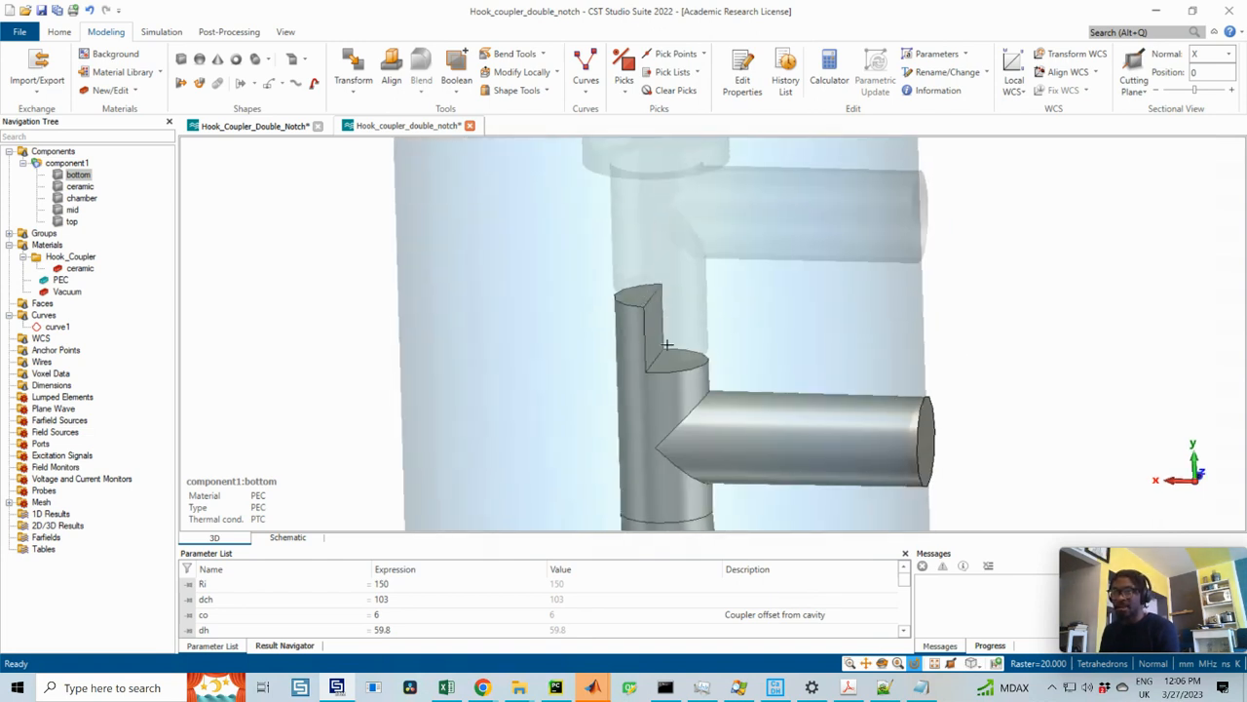
pyautogui.press('e')
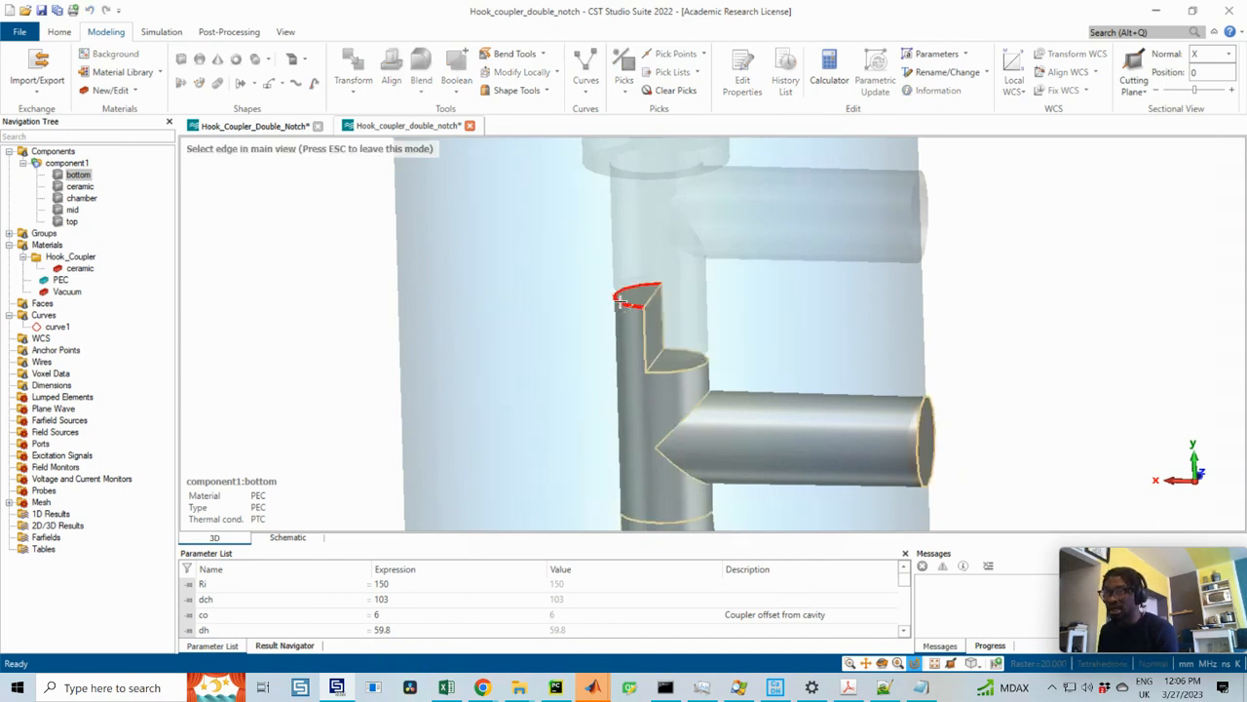
pyautogui.click(623, 302)
pyautogui.press('e')
pyautogui.click(645, 327)
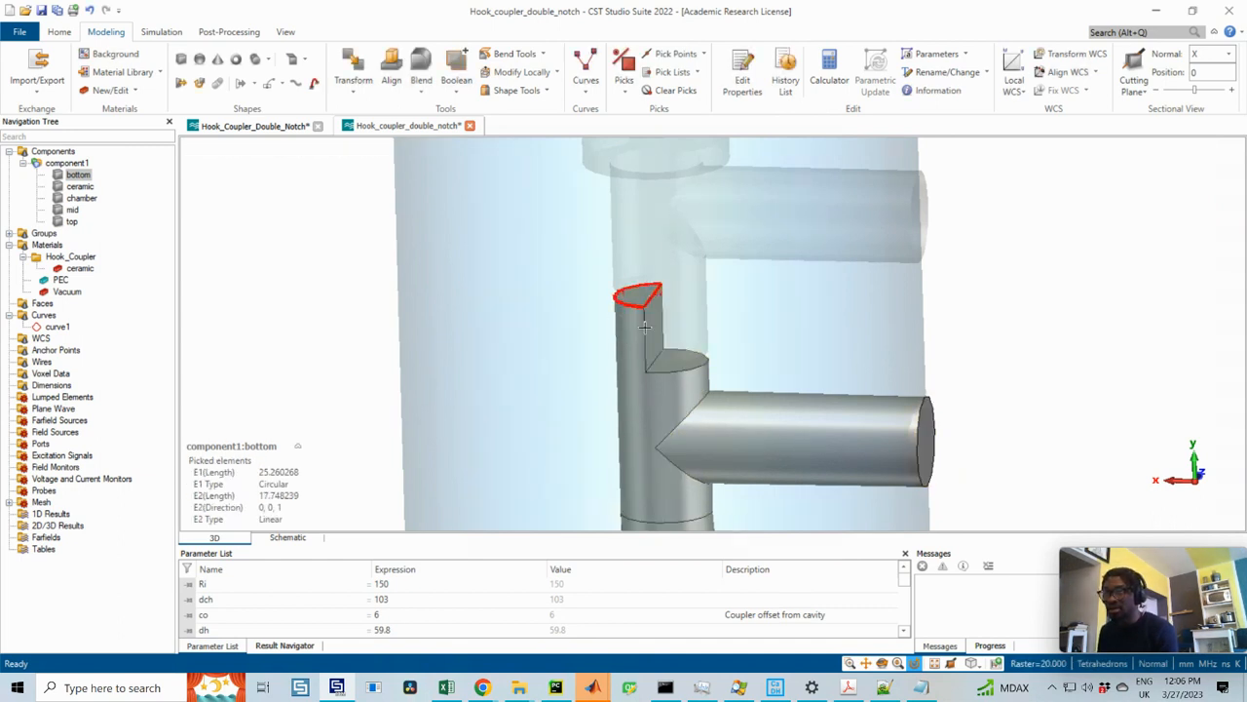
# - Add the two vertical edges of the bottom body's notch and the straight and arc edges of its lower ledge to the picks
pyautogui.press('e')
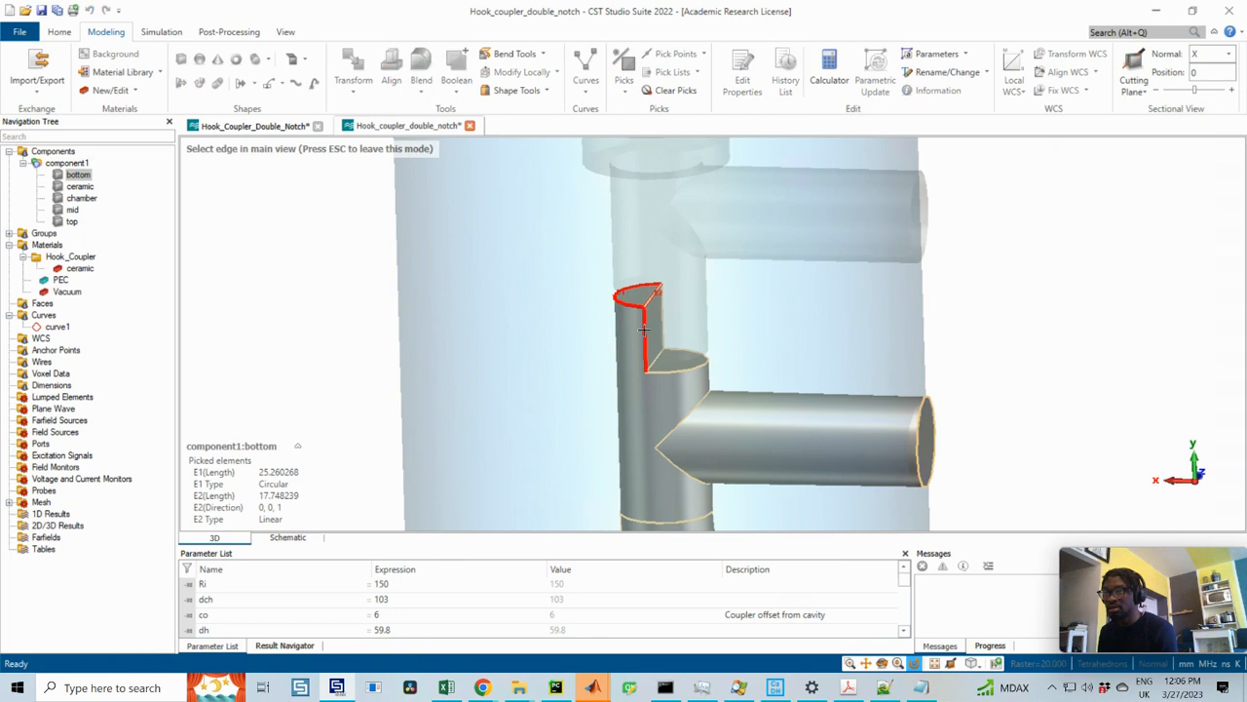
pyautogui.click(645, 327)
pyautogui.press('e')
pyautogui.click(663, 353)
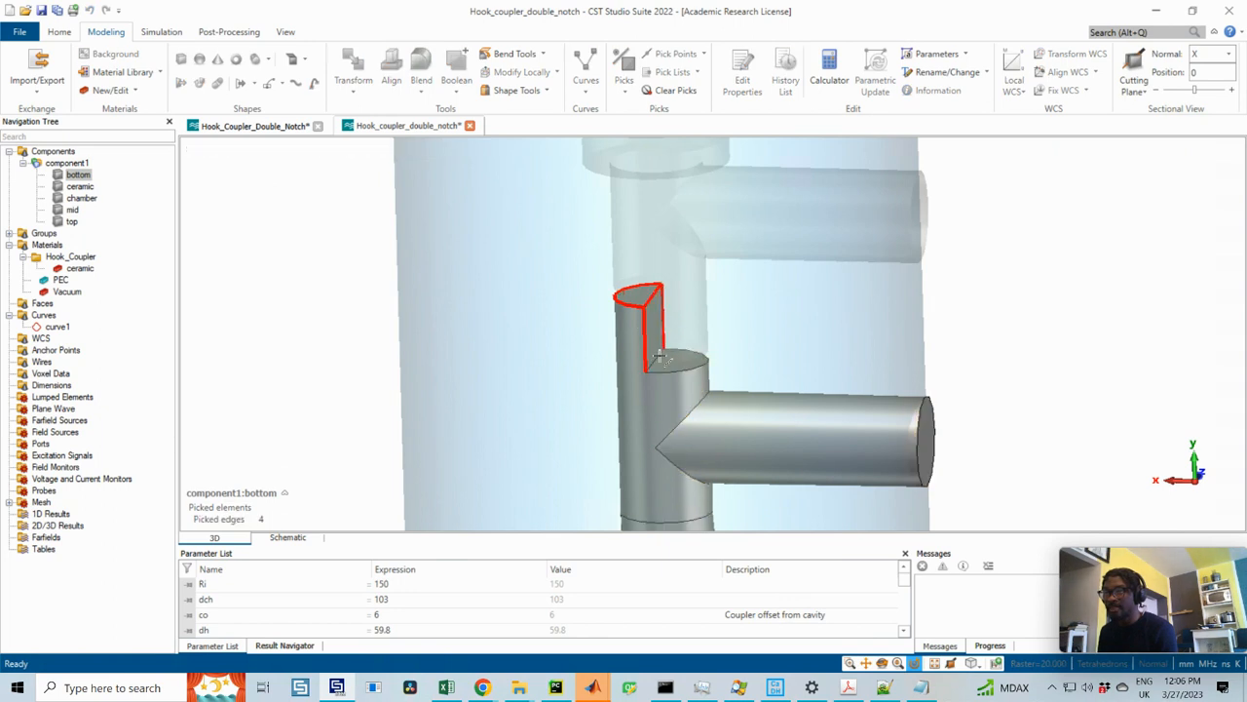
pyautogui.press('e')
pyautogui.click(671, 368)
pyautogui.press('e')
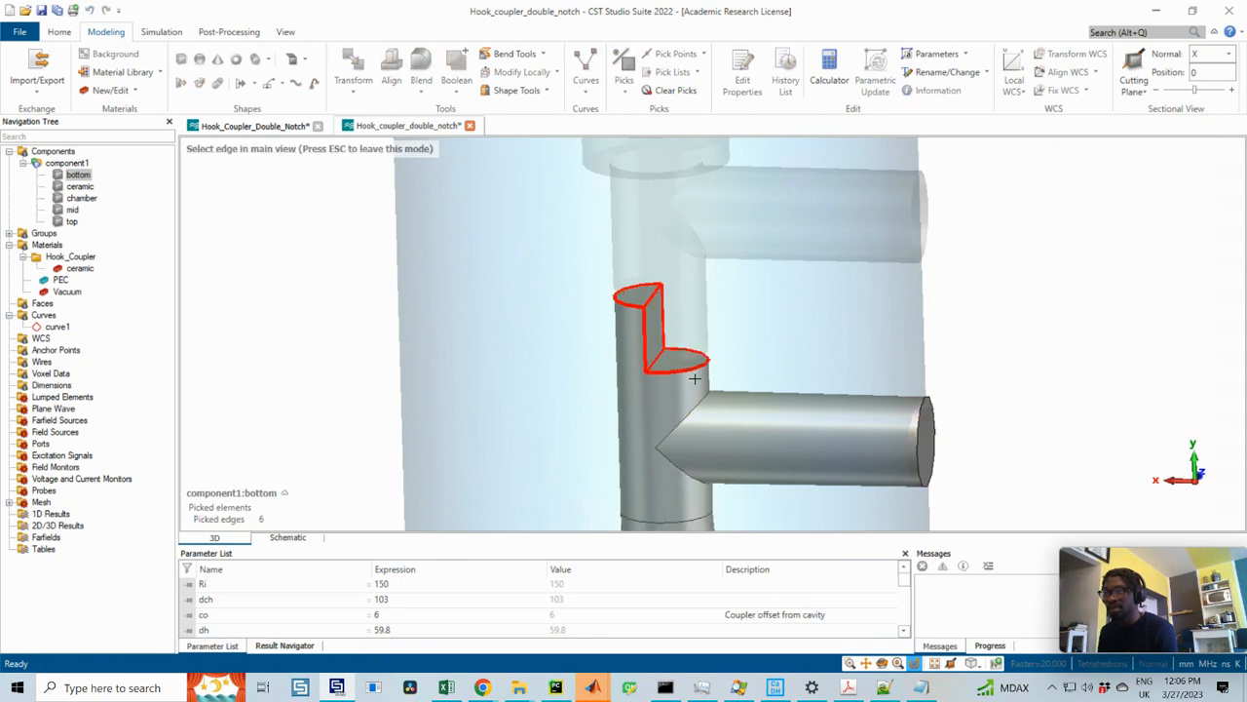
pyautogui.click(686, 372)
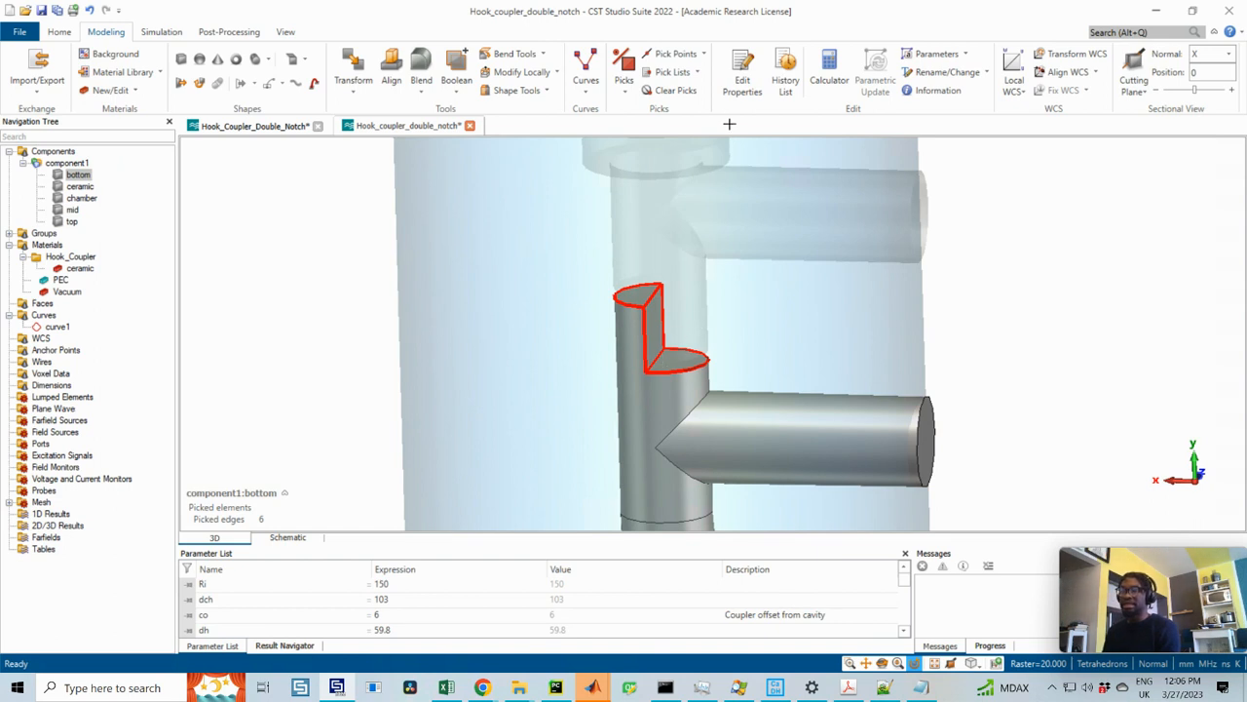
# - Blend the six picked notch edges of the bottom body with the radius blend, checking the parameter and previewing first
pyautogui.click(421, 68)
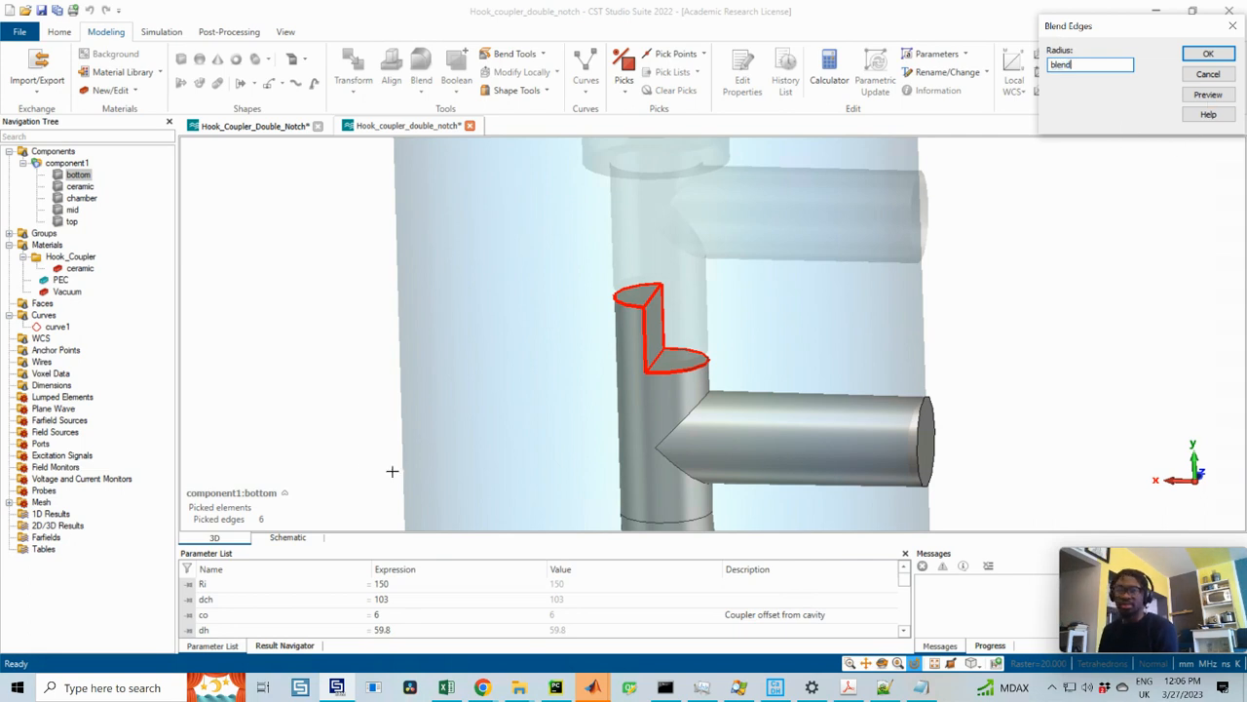
pyautogui.click(277, 645)
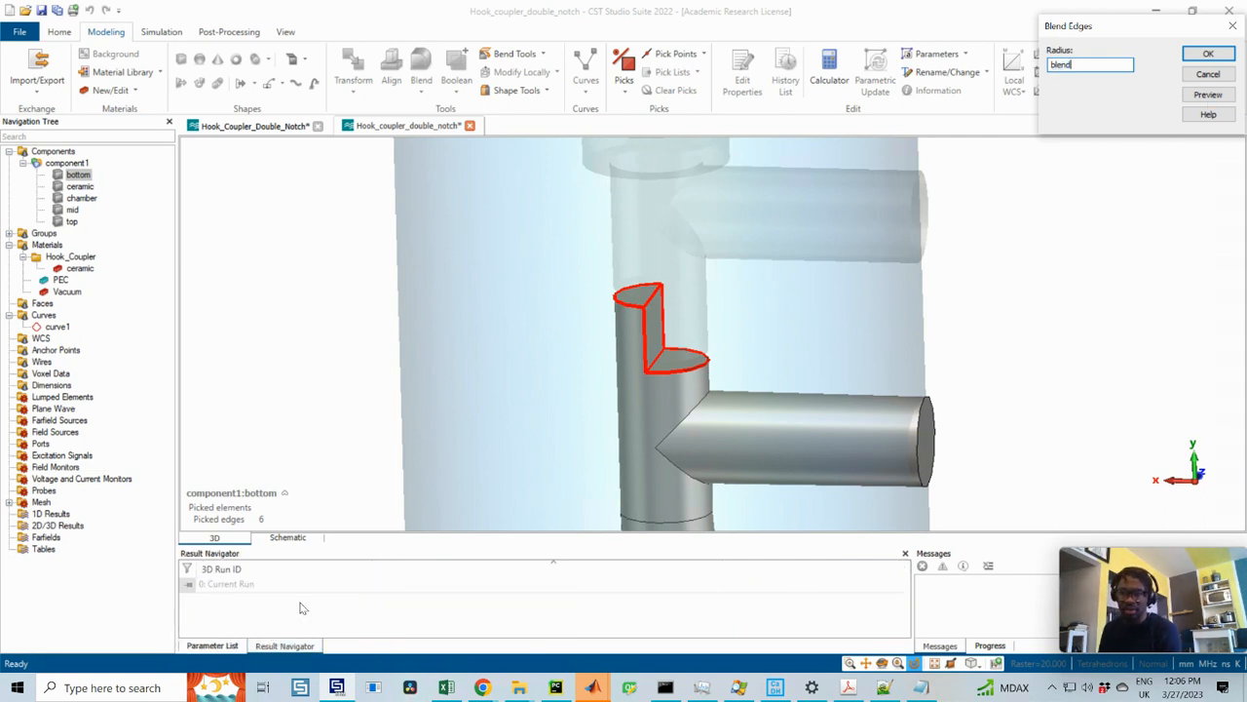
pyautogui.click(212, 645)
pyautogui.scroll(-10, 256, 619)
pyautogui.scroll(10, 258, 610)
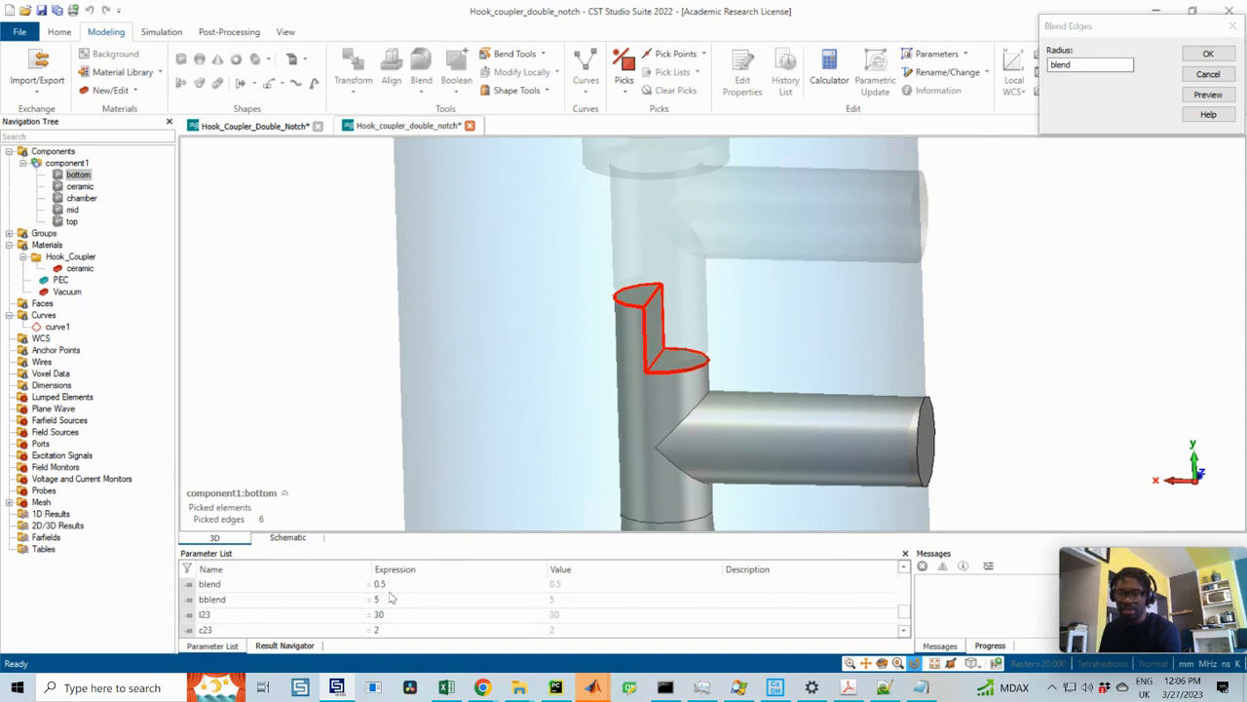
pyautogui.click(1208, 94)
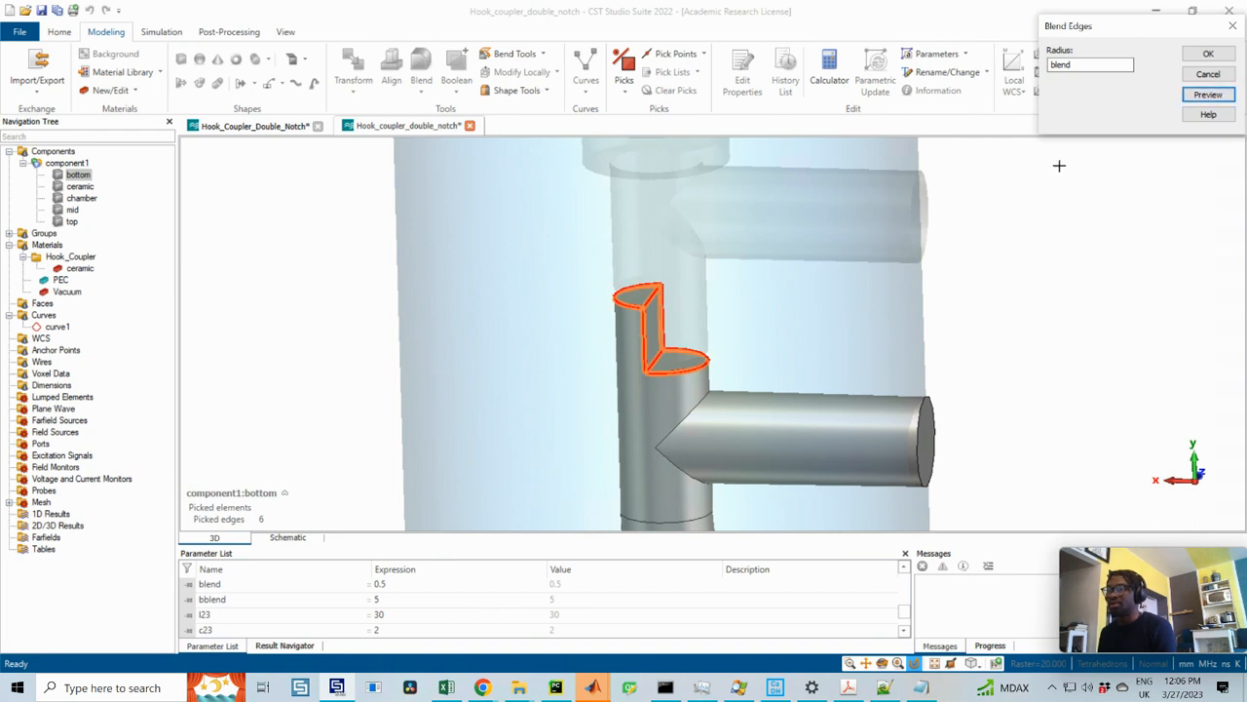
pyautogui.click(1208, 54)
# - Select the mid body and pick the straight and arc edges bounding the lower end face of its notch
pyautogui.scroll(-3, 702, 322)
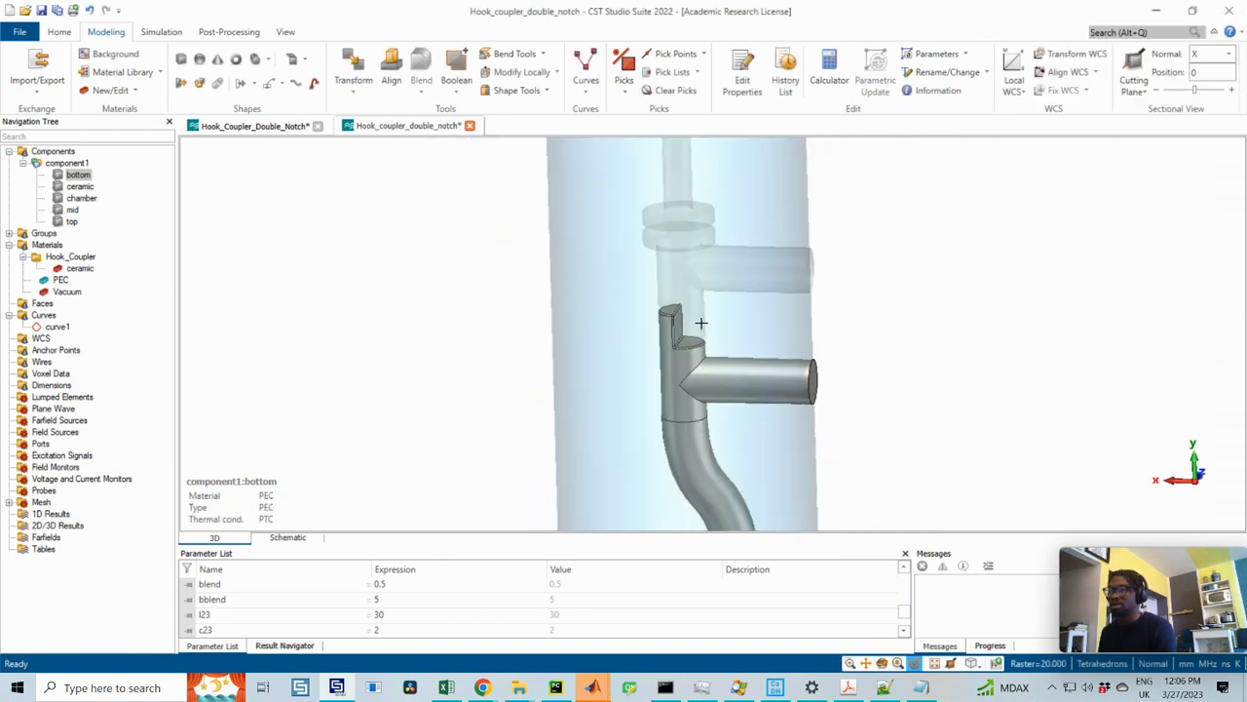
pyautogui.scroll(2, 694, 319)
pyautogui.moveTo(684, 310); pyautogui.dragTo(710, 233)
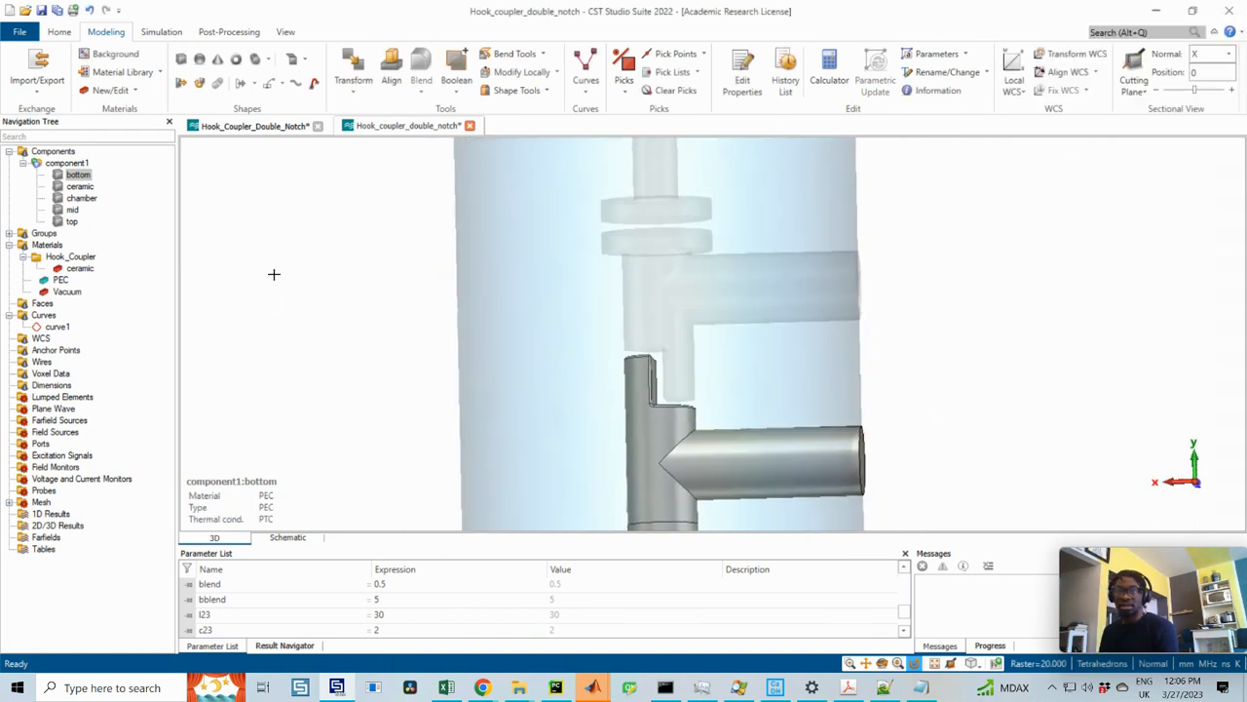
pyautogui.click(73, 210)
pyautogui.keyDown('ctrl'); pyautogui.moveTo(597, 370); pyautogui.dragTo(415, 409); pyautogui.keyUp('ctrl')
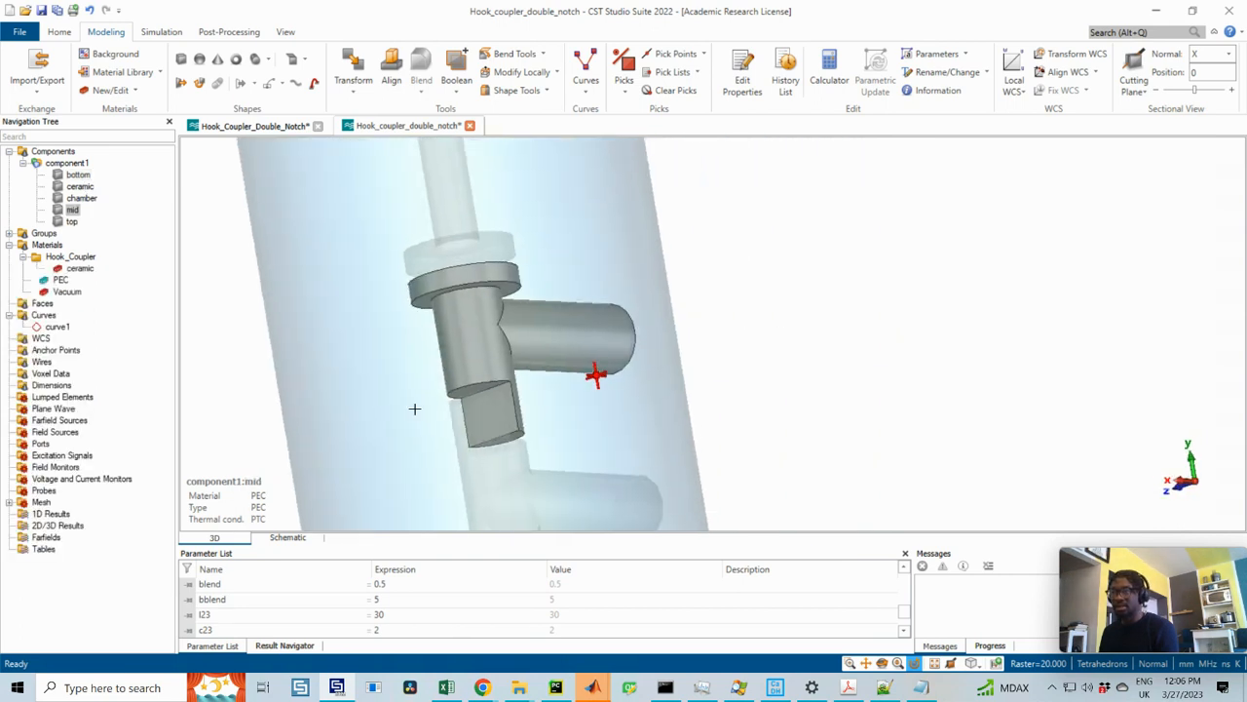
pyautogui.keyDown('ctrl'); pyautogui.keyDown('shift'); pyautogui.moveTo(523, 340); pyautogui.dragTo(566, 261); pyautogui.keyUp('shift'); pyautogui.keyUp('ctrl')
pyautogui.scroll(3, 529, 351)
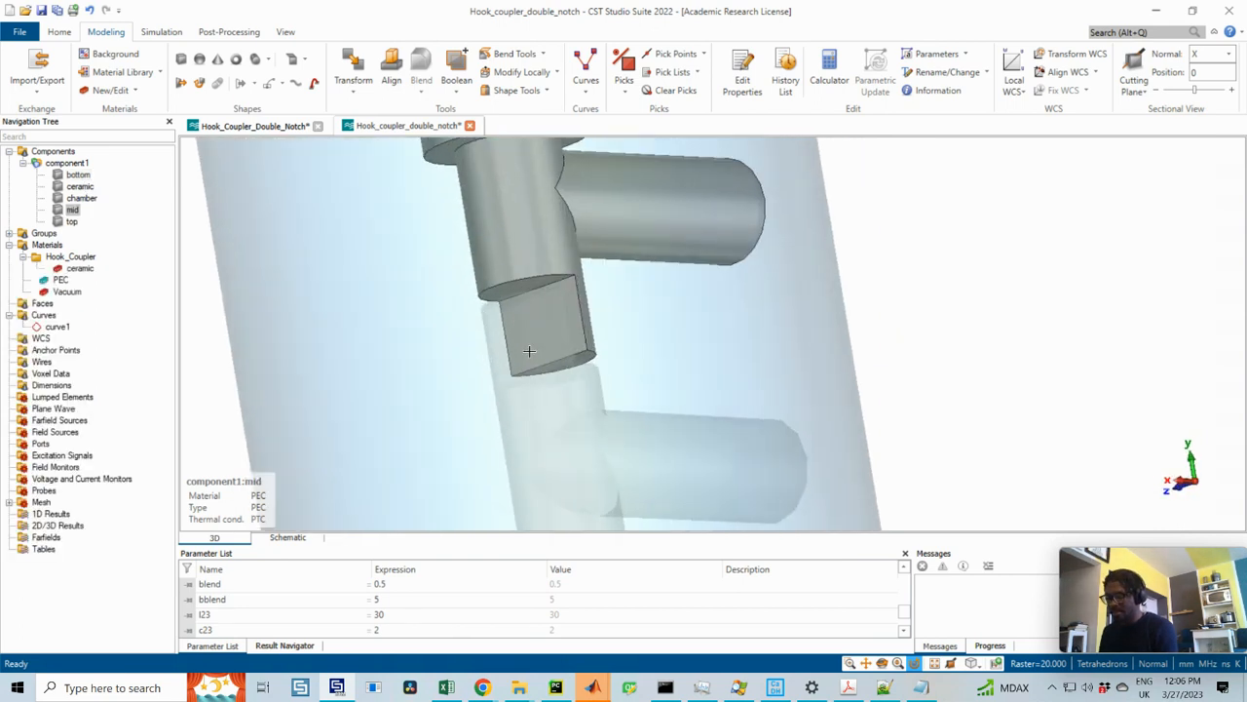
pyautogui.press('e')
pyautogui.click(553, 363)
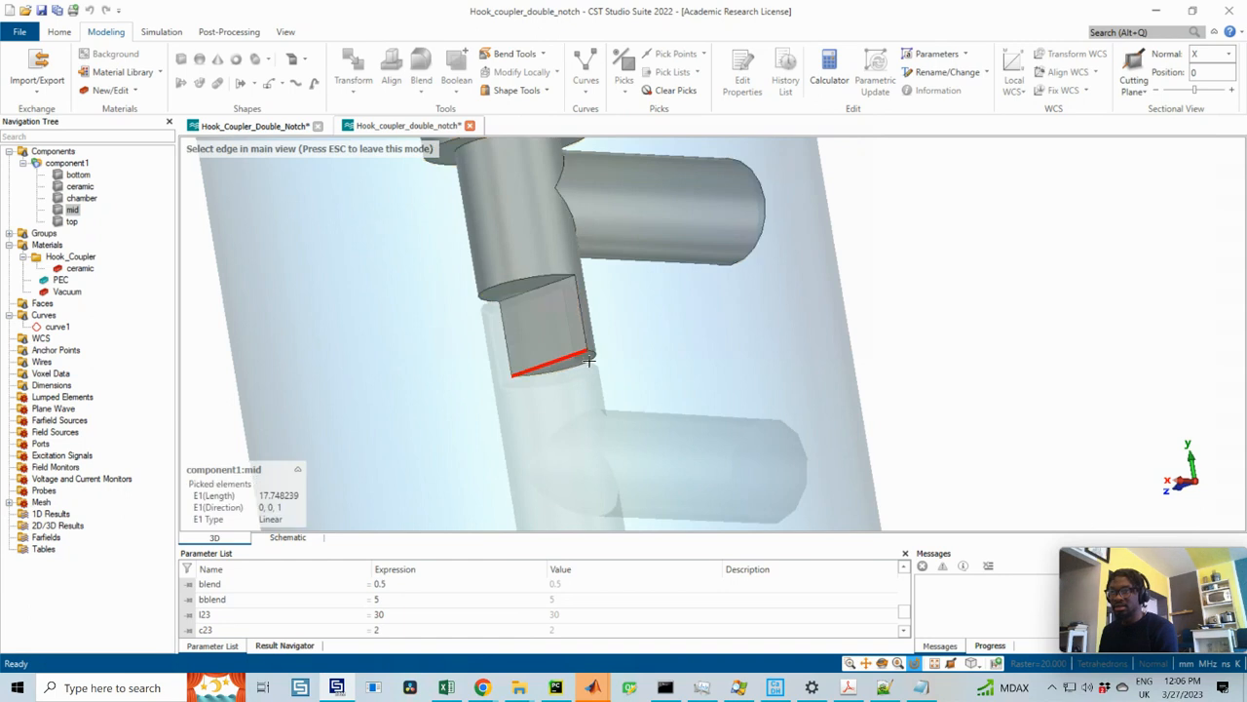
pyautogui.press('e')
pyautogui.click(594, 359)
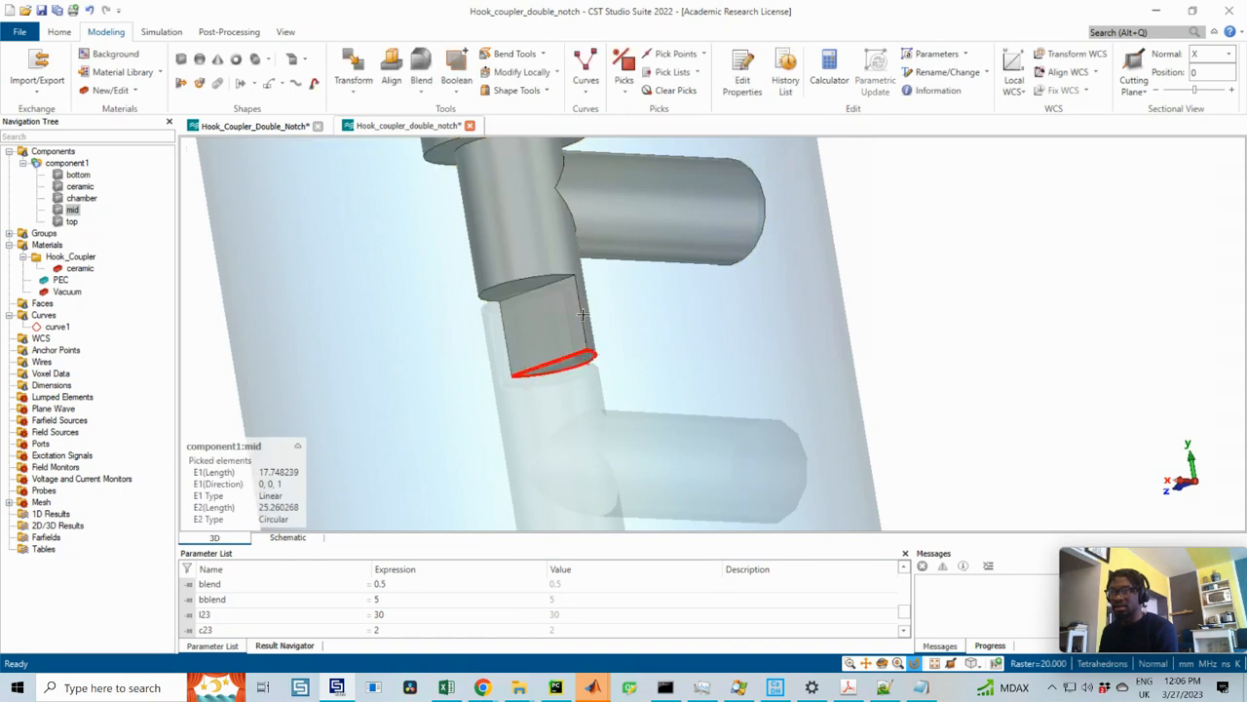
# - Add the two side edges of the mid body's notch and the straight and arc edges of its upper ledge to the picks
pyautogui.press('e')
pyautogui.click(575, 322)
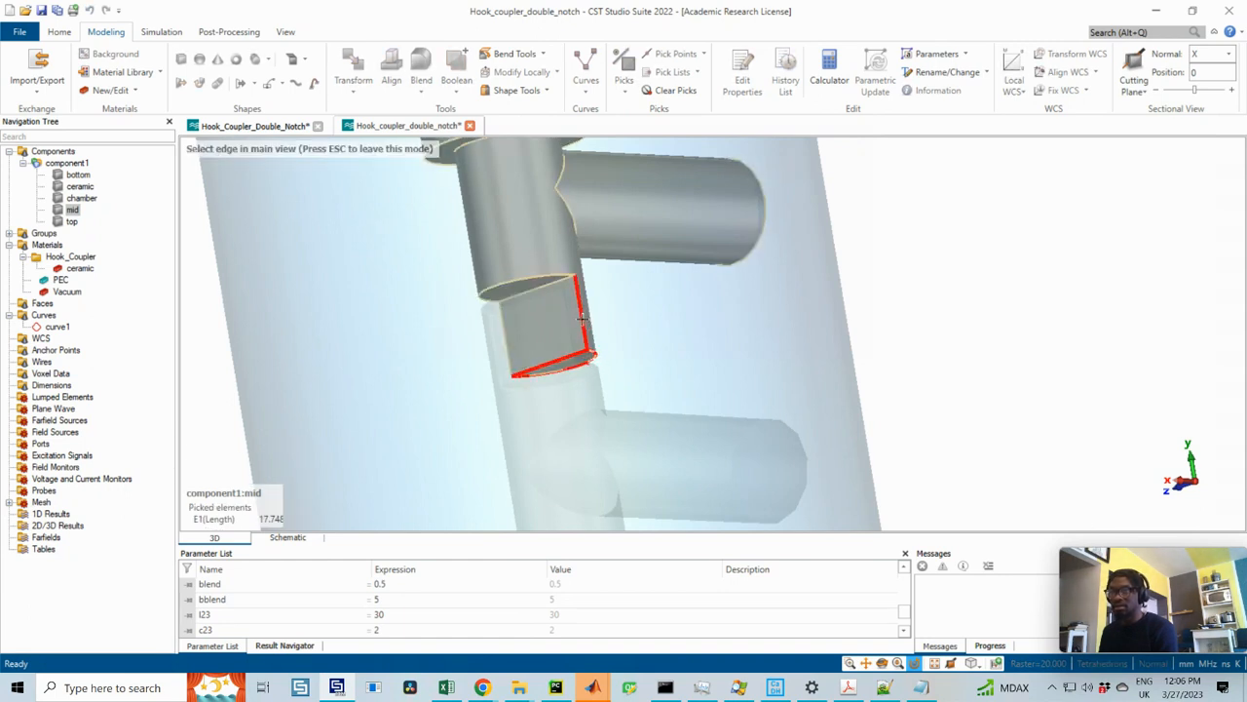
pyautogui.press('e')
pyautogui.click(506, 338)
pyautogui.press('e')
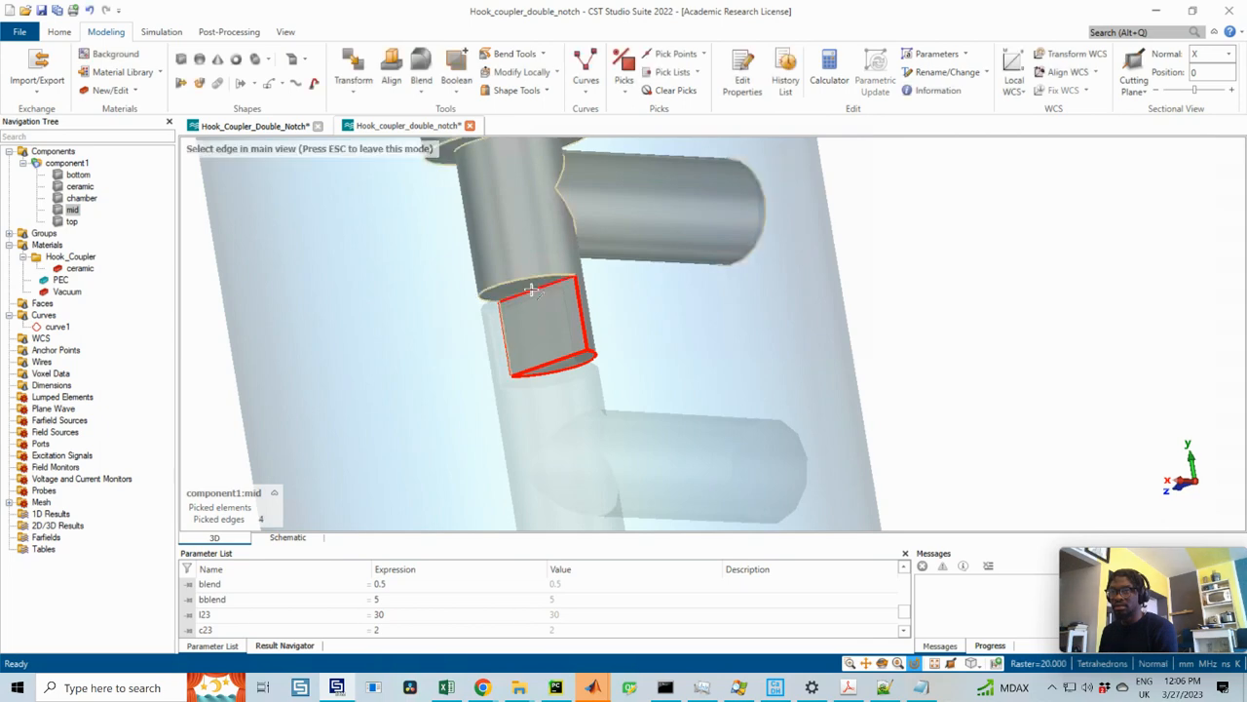
pyautogui.click(531, 291)
pyautogui.press('e')
pyautogui.click(517, 281)
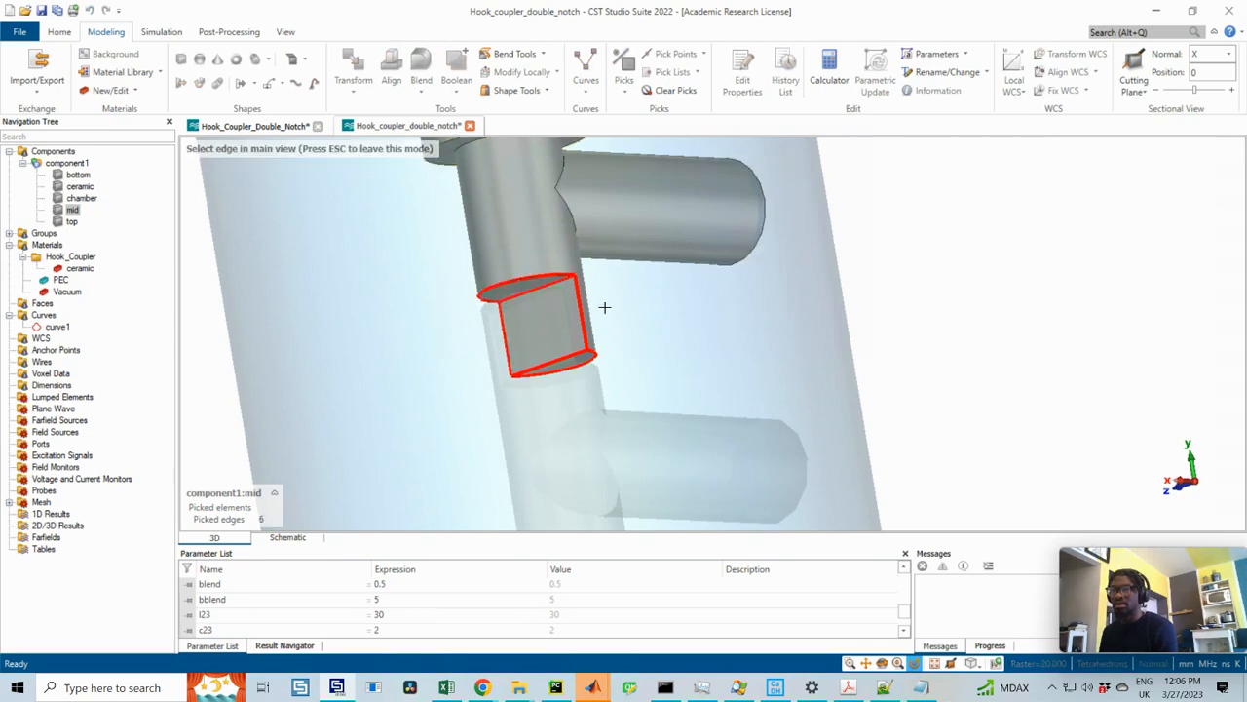
# - Preview and apply a blend on the six picked notch edges of the mid body
pyautogui.click(423, 60)
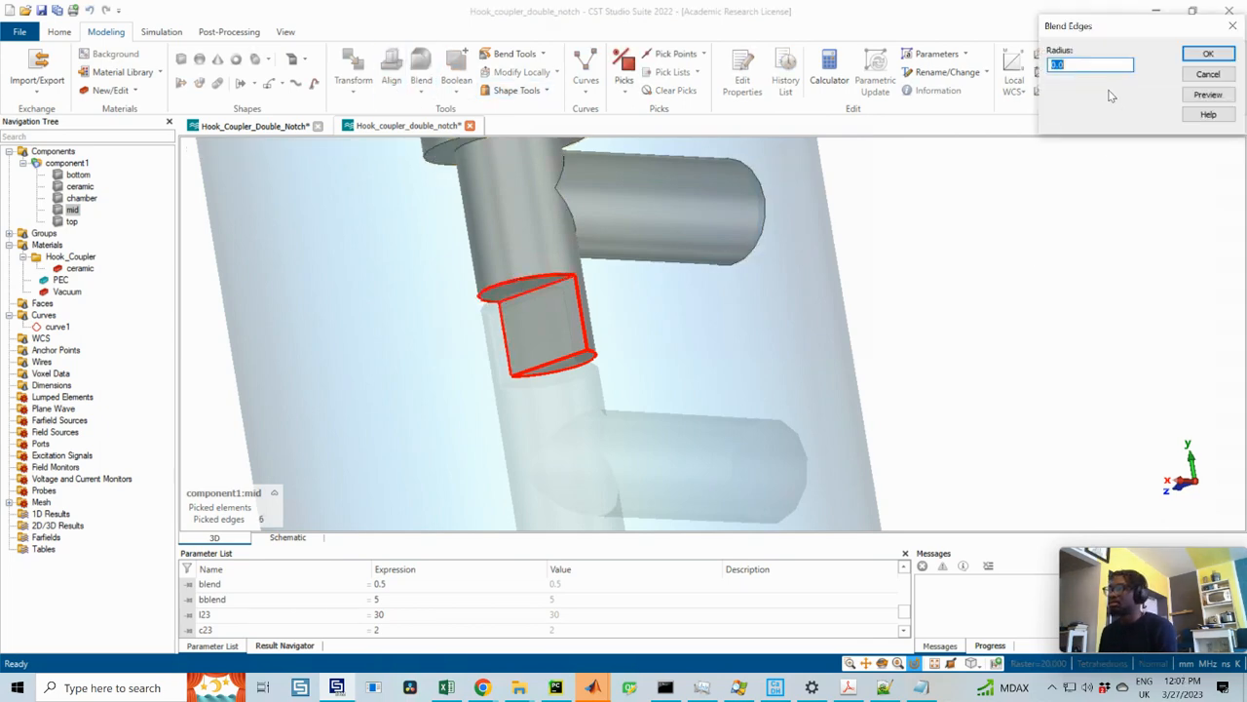
pyautogui.click(1206, 95)
pyautogui.click(1208, 54)
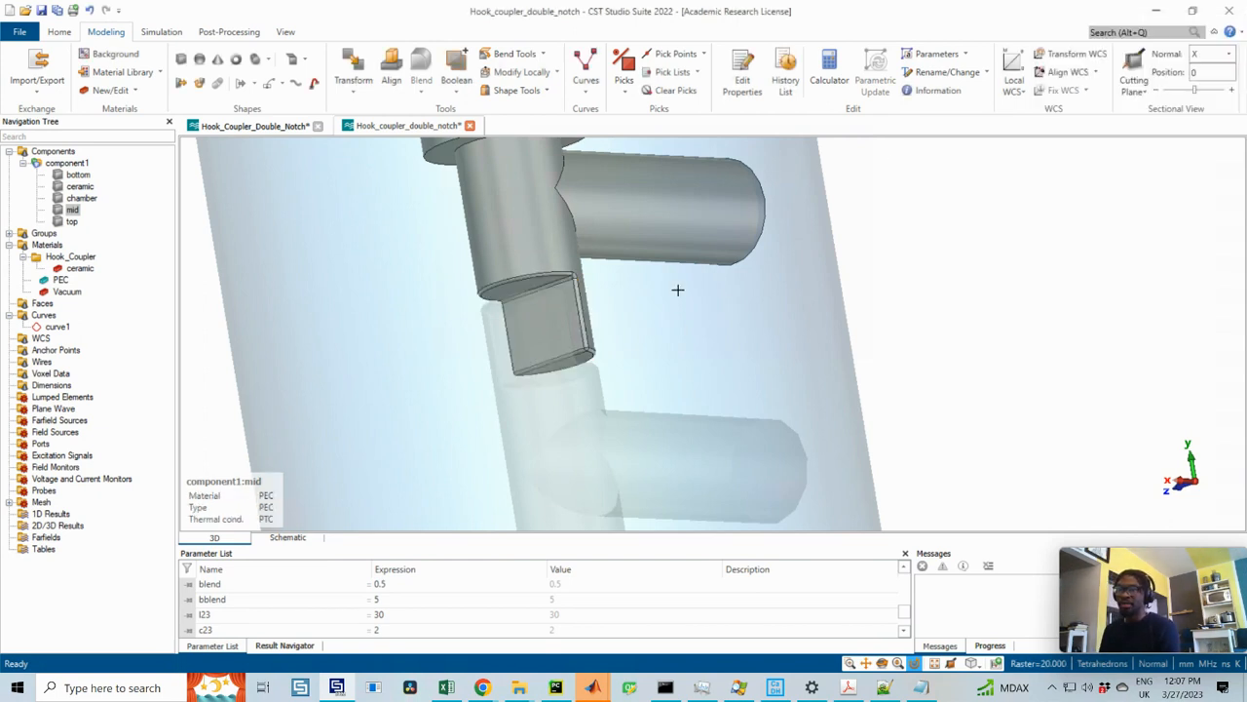
# - Pick the mid body's disc edges: its junction with the stem, its lower outer rim and its upper outer rim
pyautogui.scroll(-3, 677, 289)
pyautogui.keyDown('ctrl'); pyautogui.moveTo(726, 260); pyautogui.dragTo(612, 214); pyautogui.keyUp('ctrl')
pyautogui.keyDown('ctrl'); pyautogui.keyDown('shift'); pyautogui.moveTo(625, 280); pyautogui.dragTo(646, 377); pyautogui.keyUp('shift'); pyautogui.keyUp('ctrl')
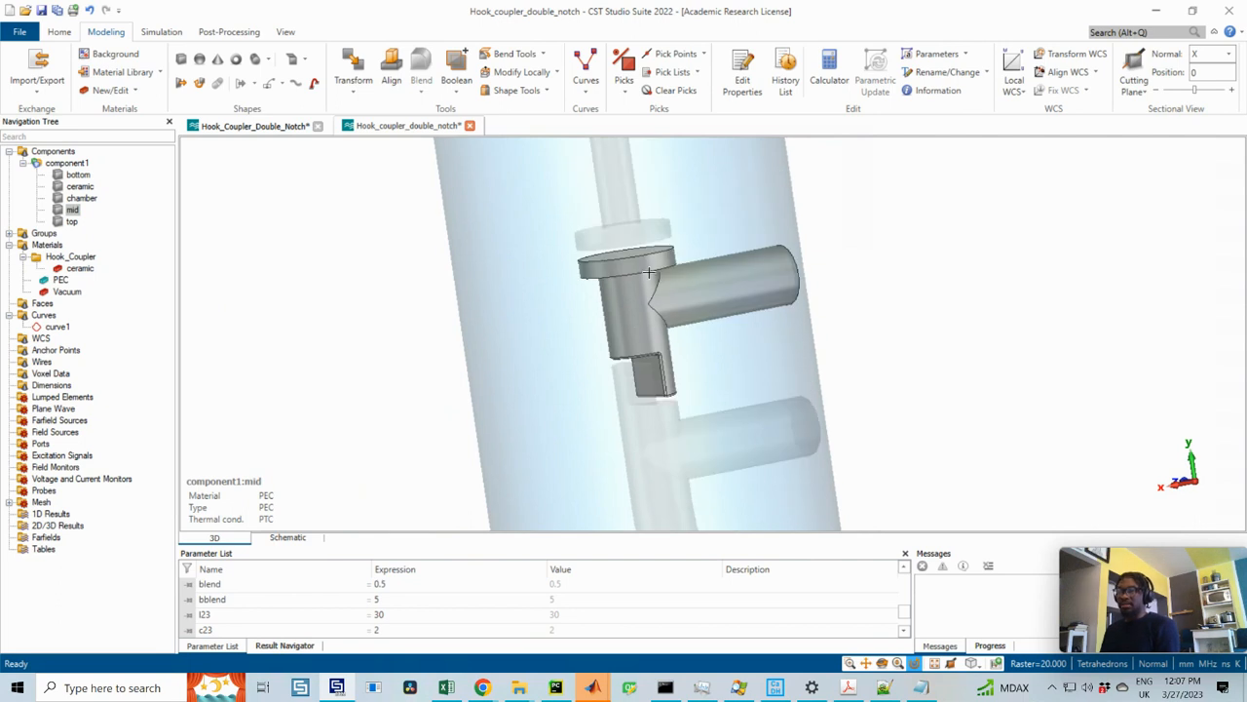
pyautogui.scroll(3, 625, 301)
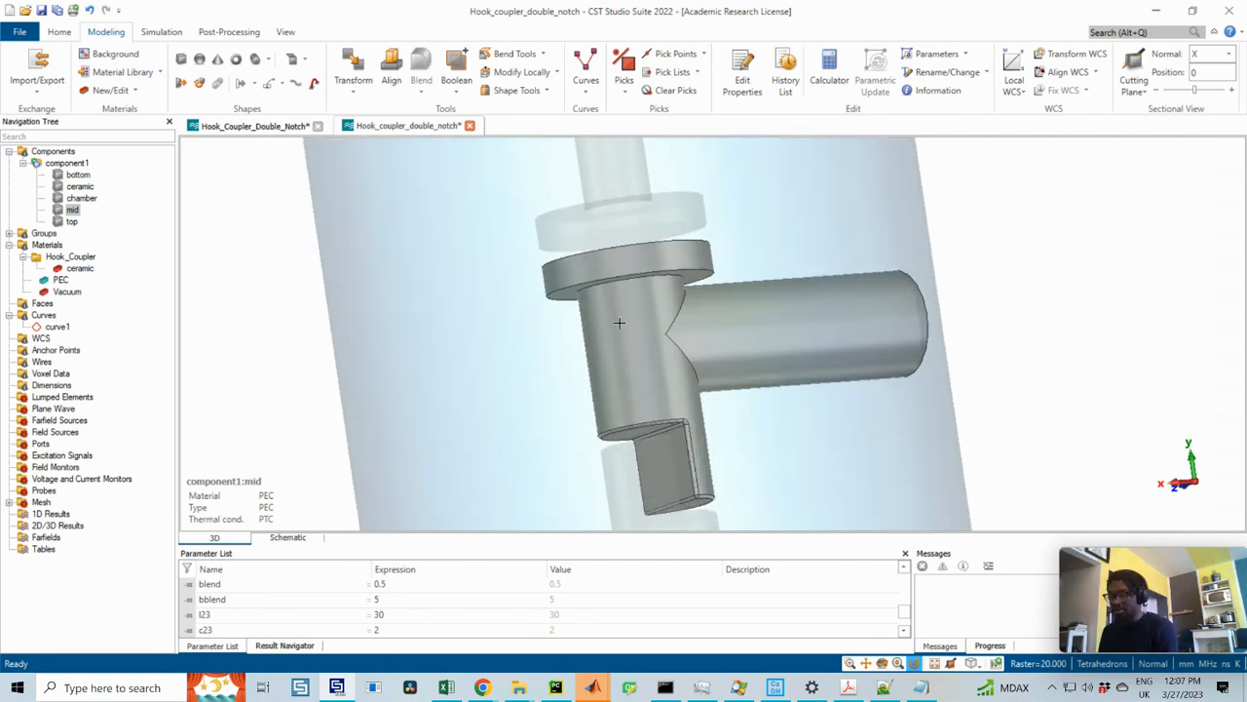
pyautogui.press('e')
pyautogui.click(610, 282)
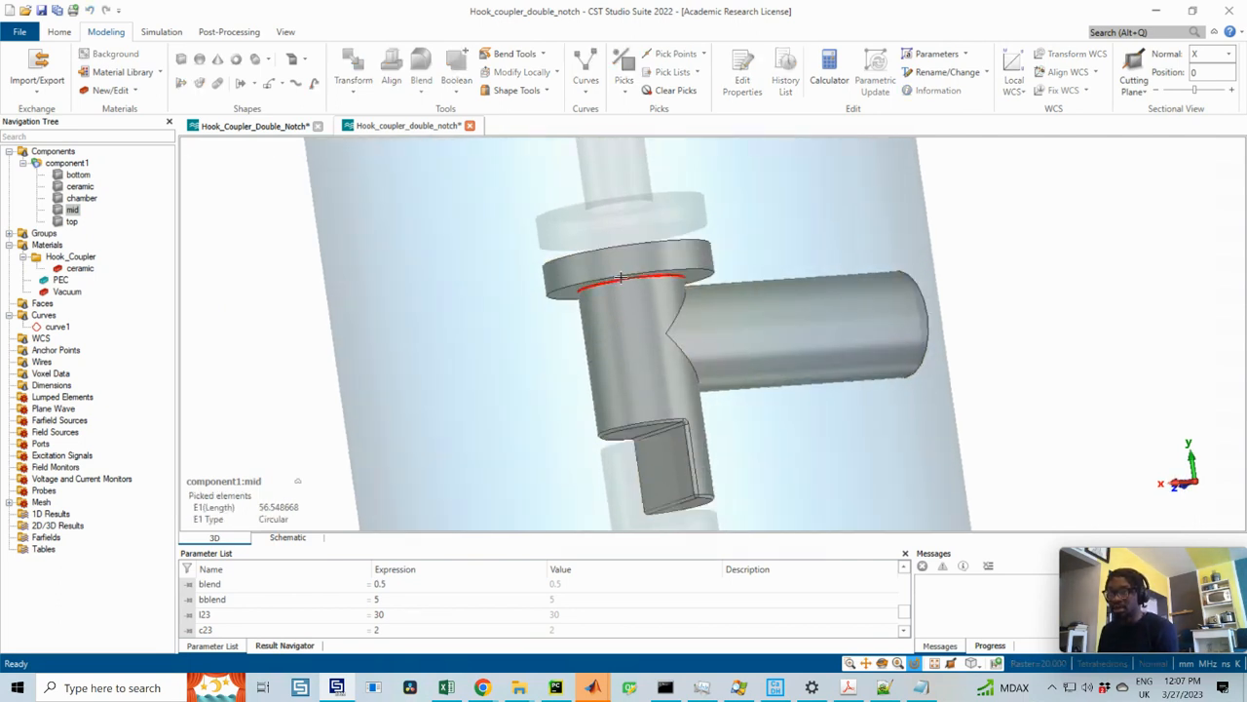
pyautogui.click(610, 275)
pyautogui.press('e')
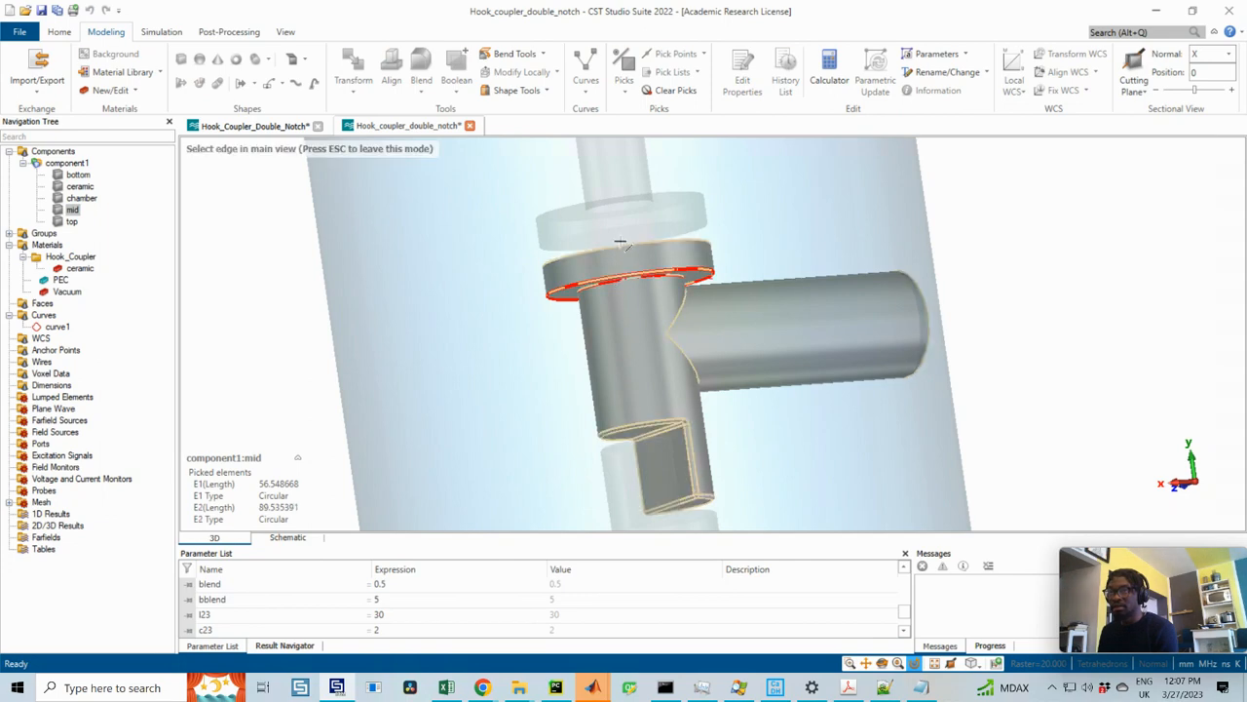
pyautogui.click(620, 244)
pyautogui.keyDown('ctrl'); pyautogui.moveTo(822, 264); pyautogui.dragTo(799, 250); pyautogui.keyUp('ctrl')
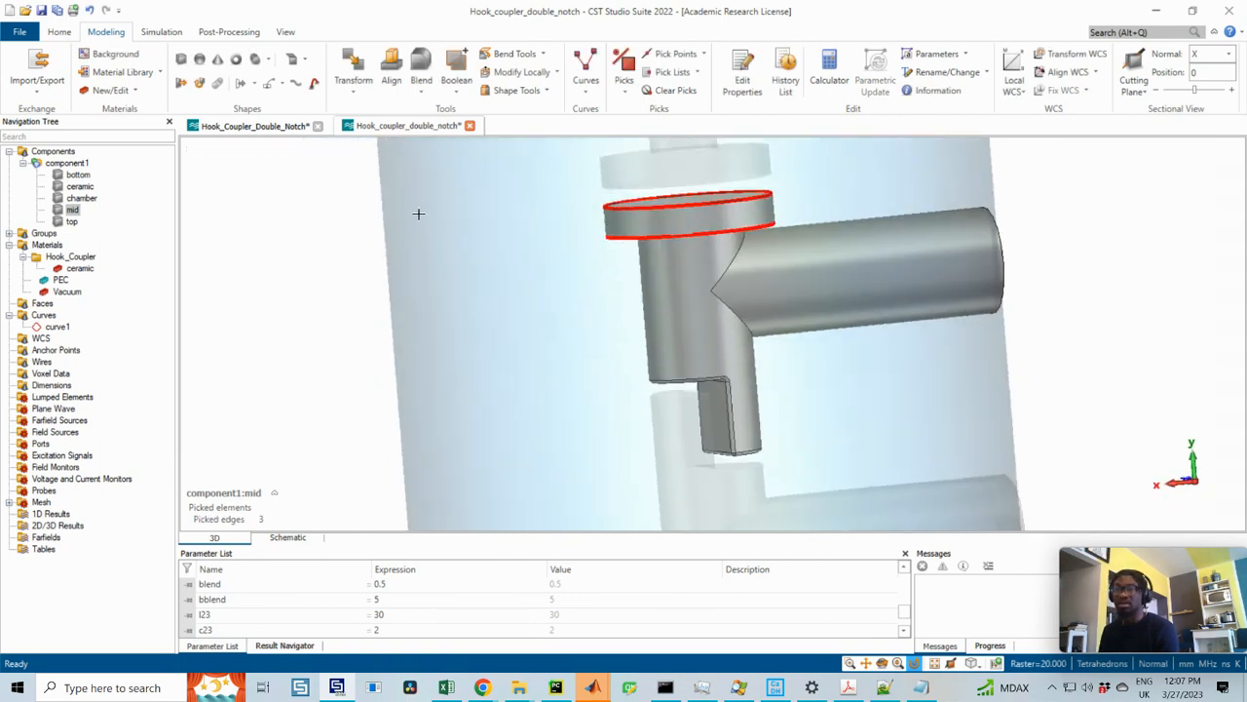
# - Blend the three picked disc edges of the mid body with the radius blend, previewing before applying
pyautogui.click(421, 73)
pyautogui.write('blend')
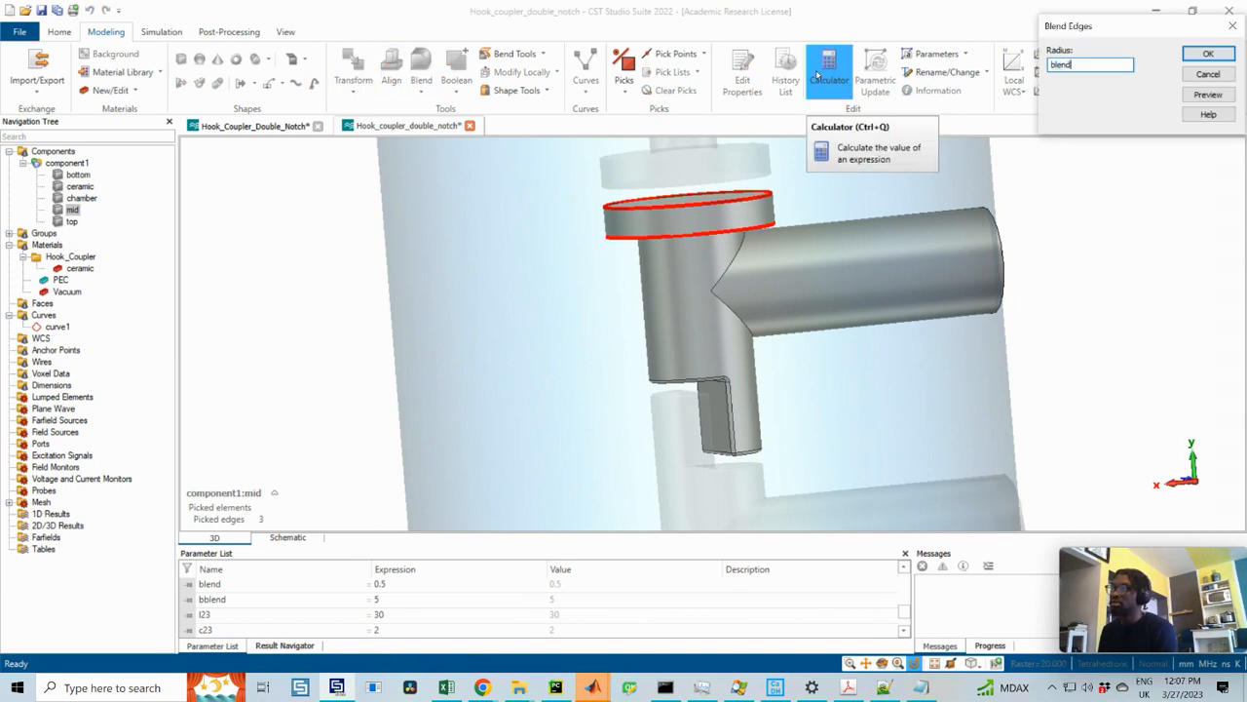
pyautogui.click(1206, 94)
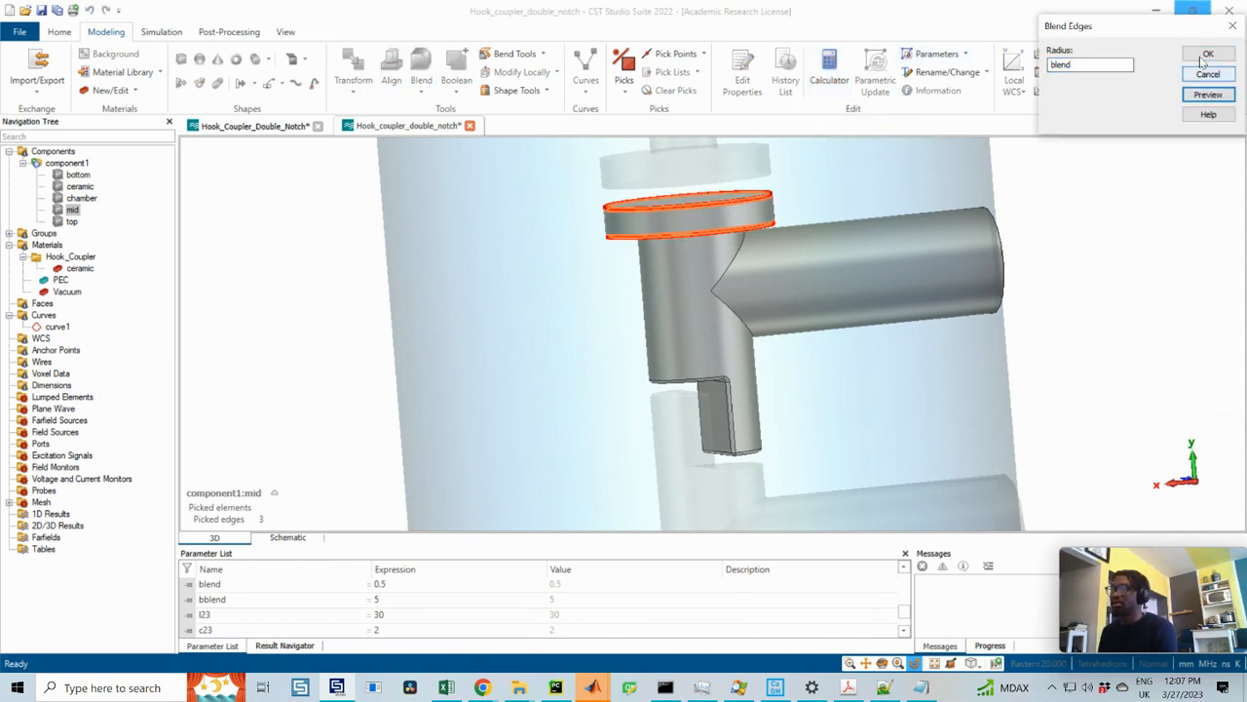
pyautogui.click(1208, 53)
# - Select the top body and pick the lower and upper outer rims of the disc at the stem's lower end
pyautogui.moveTo(721, 251); pyautogui.dragTo(684, 358, button='middle')
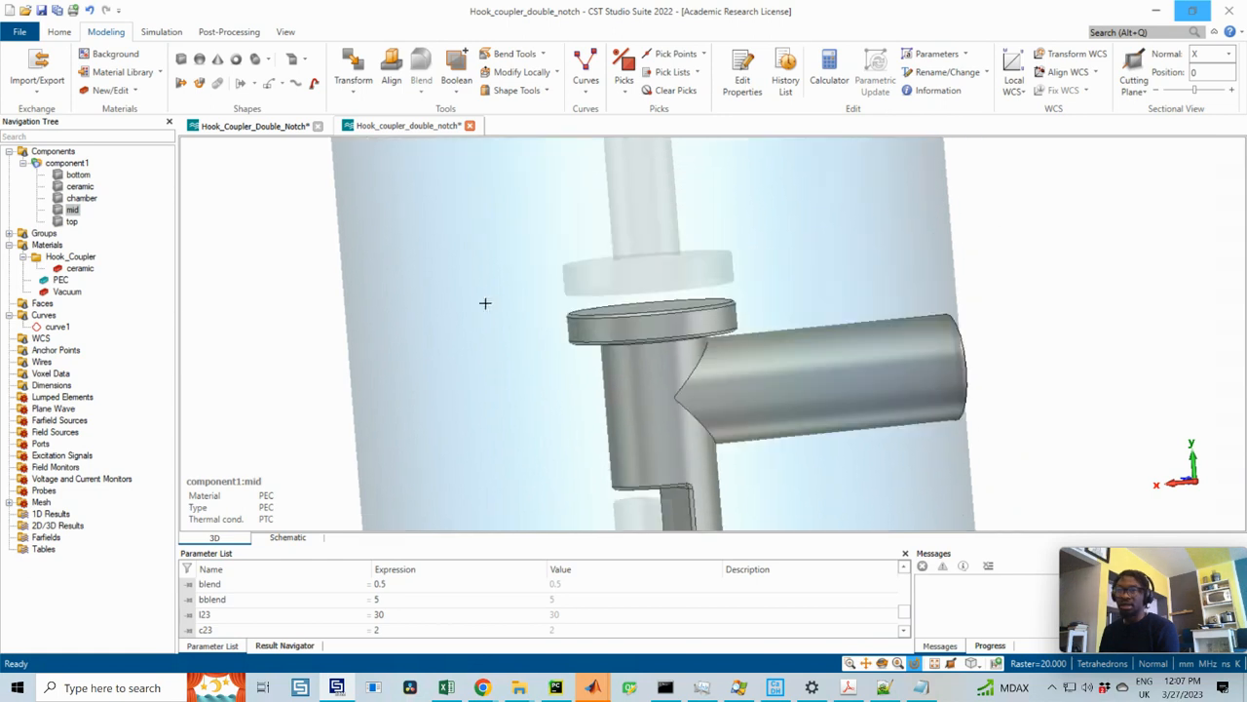
pyautogui.click(84, 223)
pyautogui.keyDown('ctrl'); pyautogui.moveTo(685, 275); pyautogui.dragTo(685, 246); pyautogui.keyUp('ctrl')
pyautogui.scroll(2, 639, 284)
pyautogui.press('e')
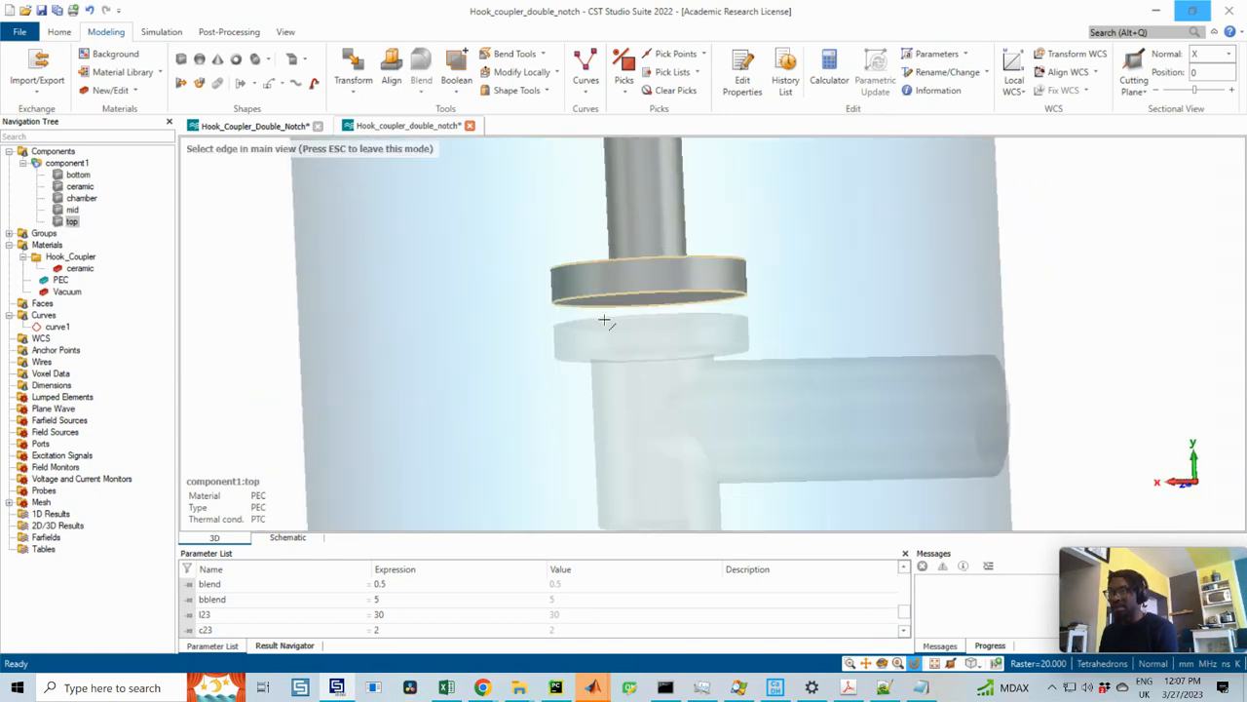
pyautogui.doubleClick(625, 298)
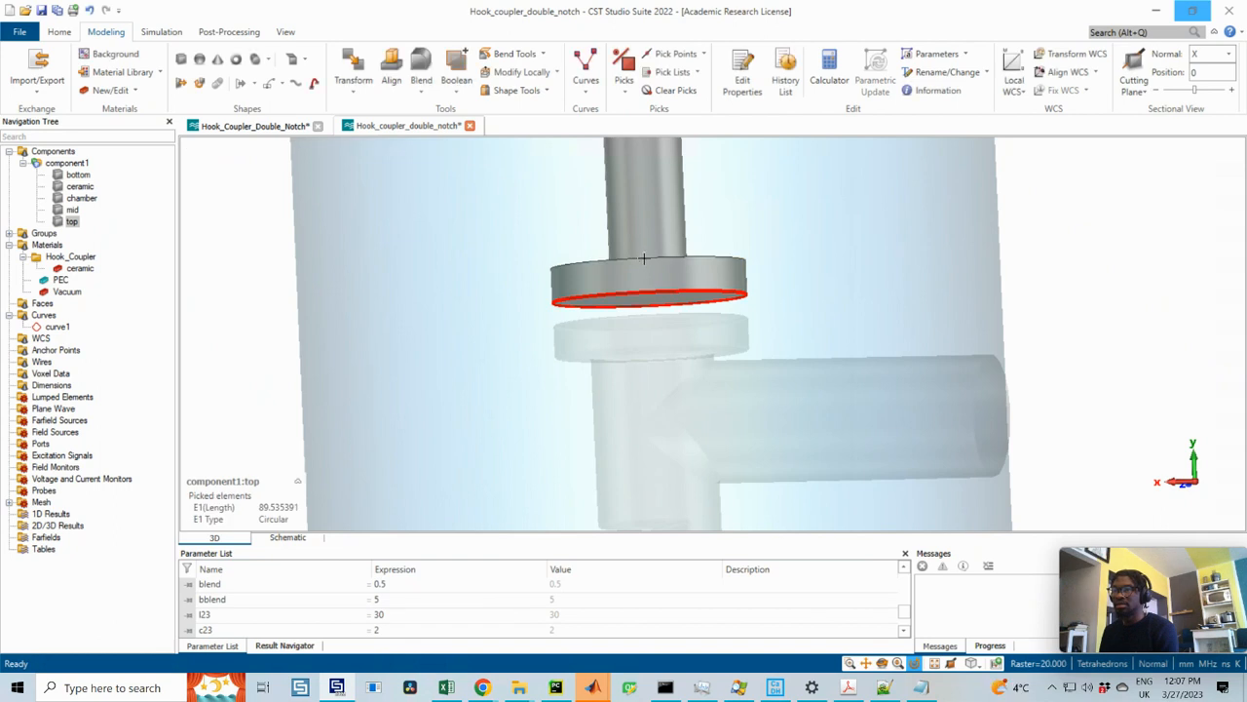
pyautogui.press('e')
pyautogui.doubleClick(643, 258)
# - Add the top body's stem-to-collar junction, the collar's lower rim, its junction with the large cylinder and that cylinder's lower rim to the picks
pyautogui.scroll(-3, 713, 301)
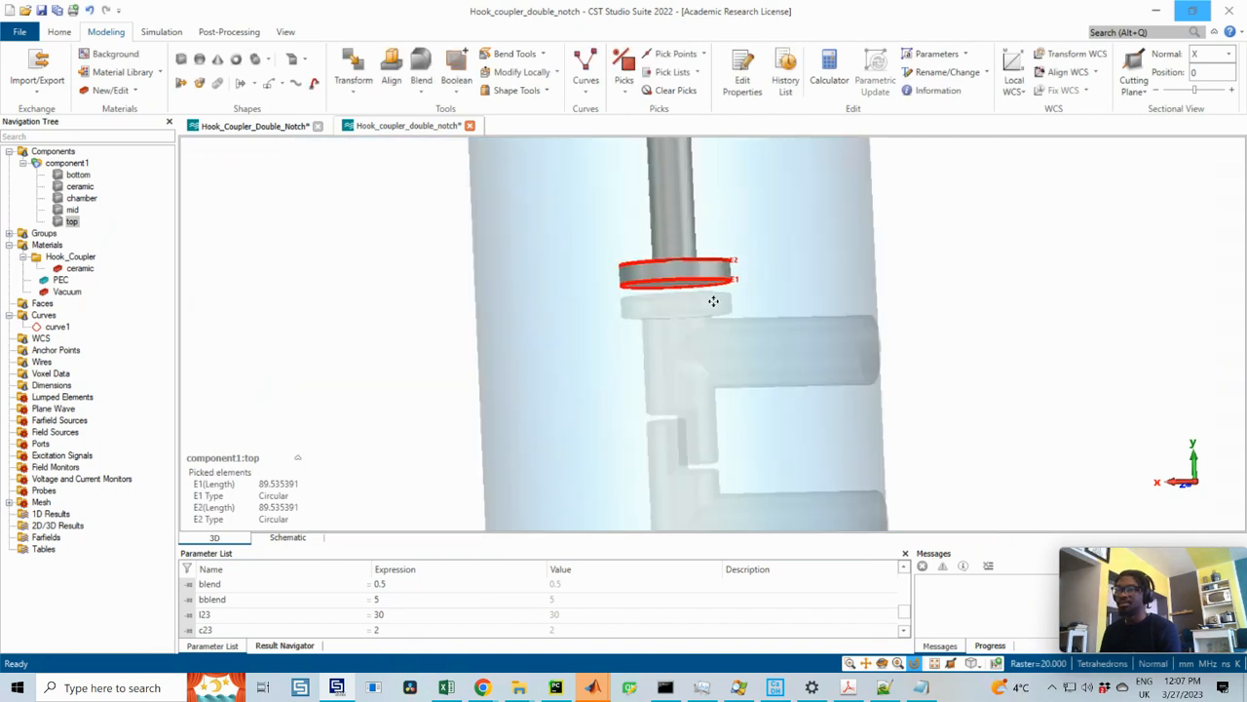
pyautogui.moveTo(714, 301); pyautogui.dragTo(698, 443, button='middle')
pyautogui.moveTo(674, 243); pyautogui.dragTo(675, 295, button='middle')
pyautogui.scroll(3, 646, 273)
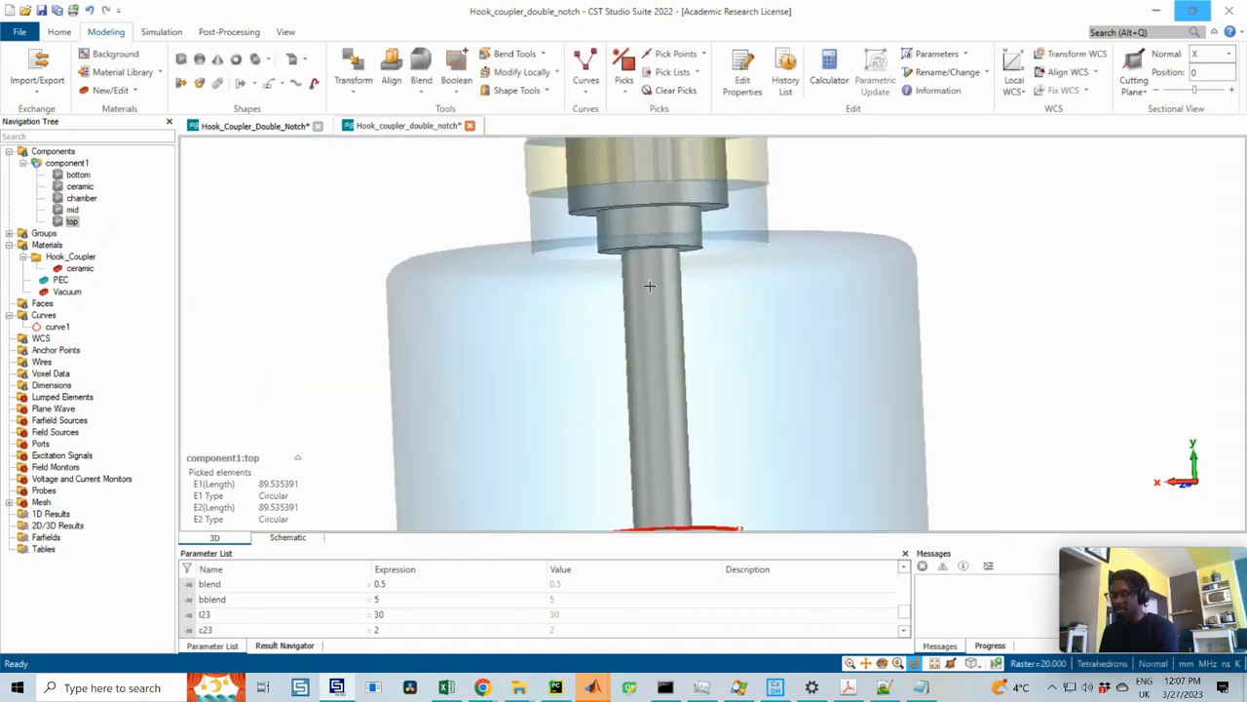
pyautogui.press('e')
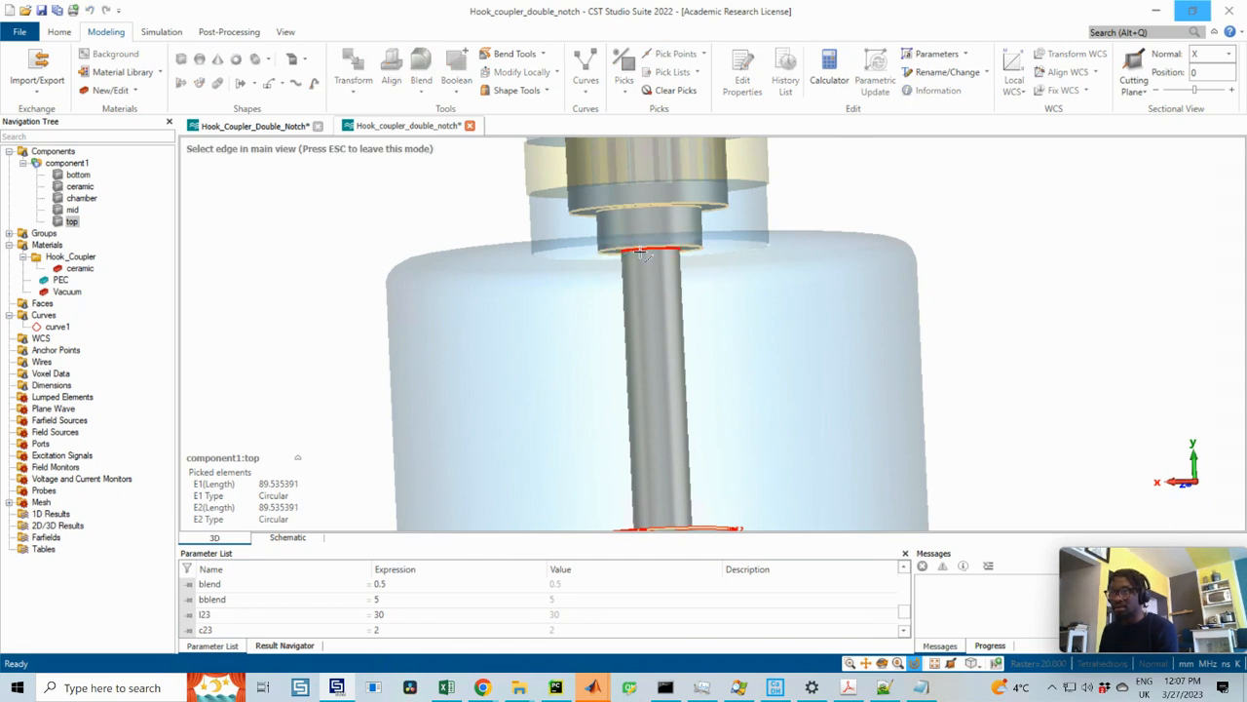
pyautogui.click(642, 252)
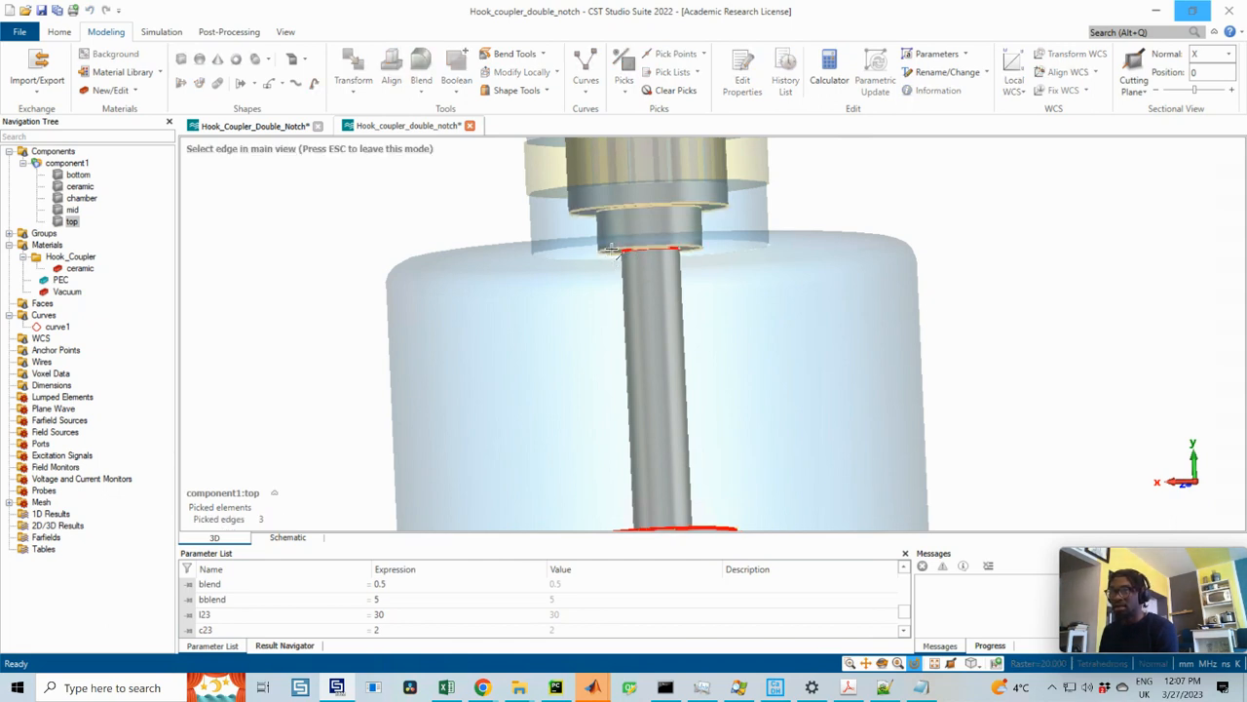
pyautogui.click(615, 215)
pyautogui.press('e')
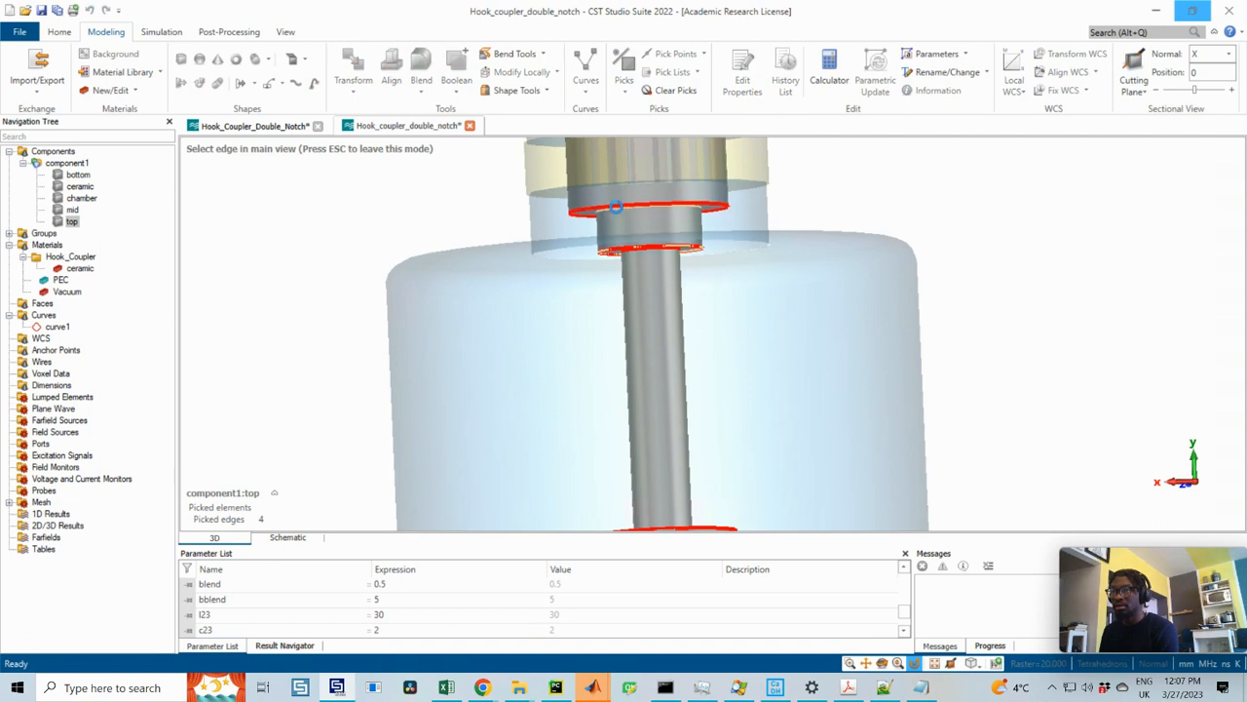
pyautogui.click(615, 210)
pyautogui.press('e')
pyautogui.press('Escape')
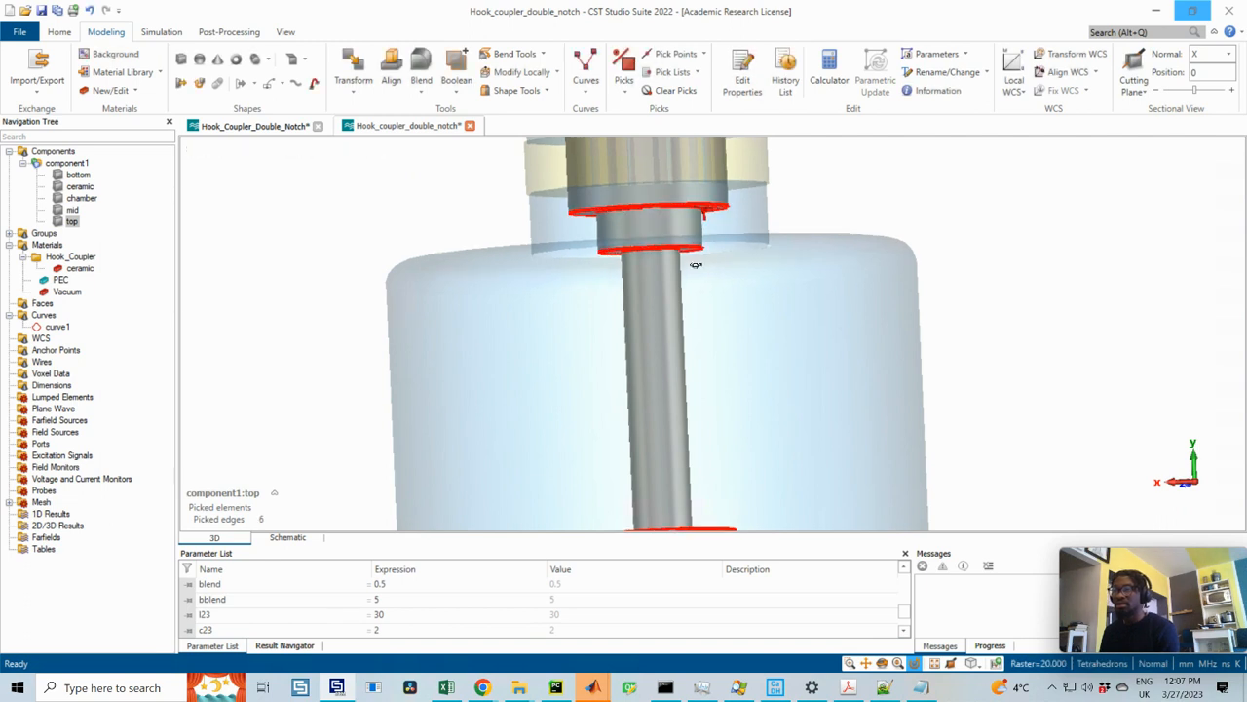
# - Add the top body's upper stub junction and the large cylinder's upper outer rim to the edge picks
pyautogui.keyDown('ctrl'); pyautogui.moveTo(695, 264); pyautogui.dragTo(664, 396); pyautogui.keyUp('ctrl')
pyautogui.scroll(1, 610, 231)
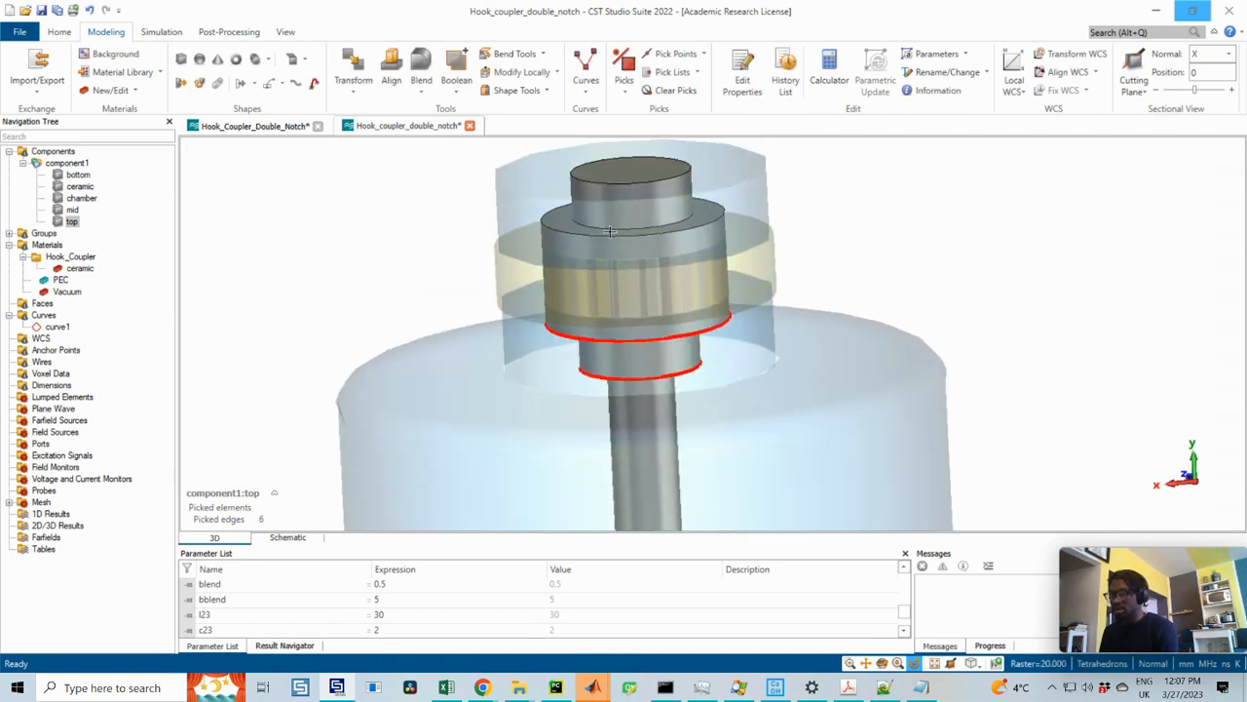
pyautogui.press('c')
pyautogui.click(601, 238)
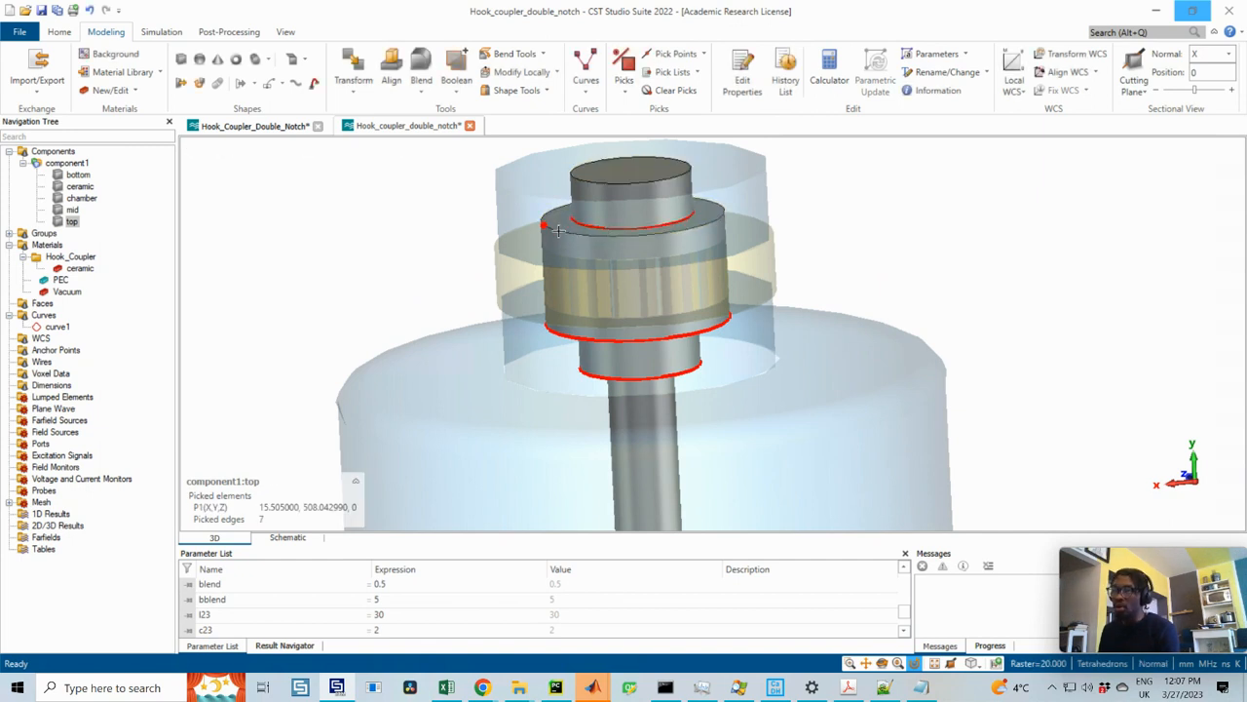
pyautogui.press('e')
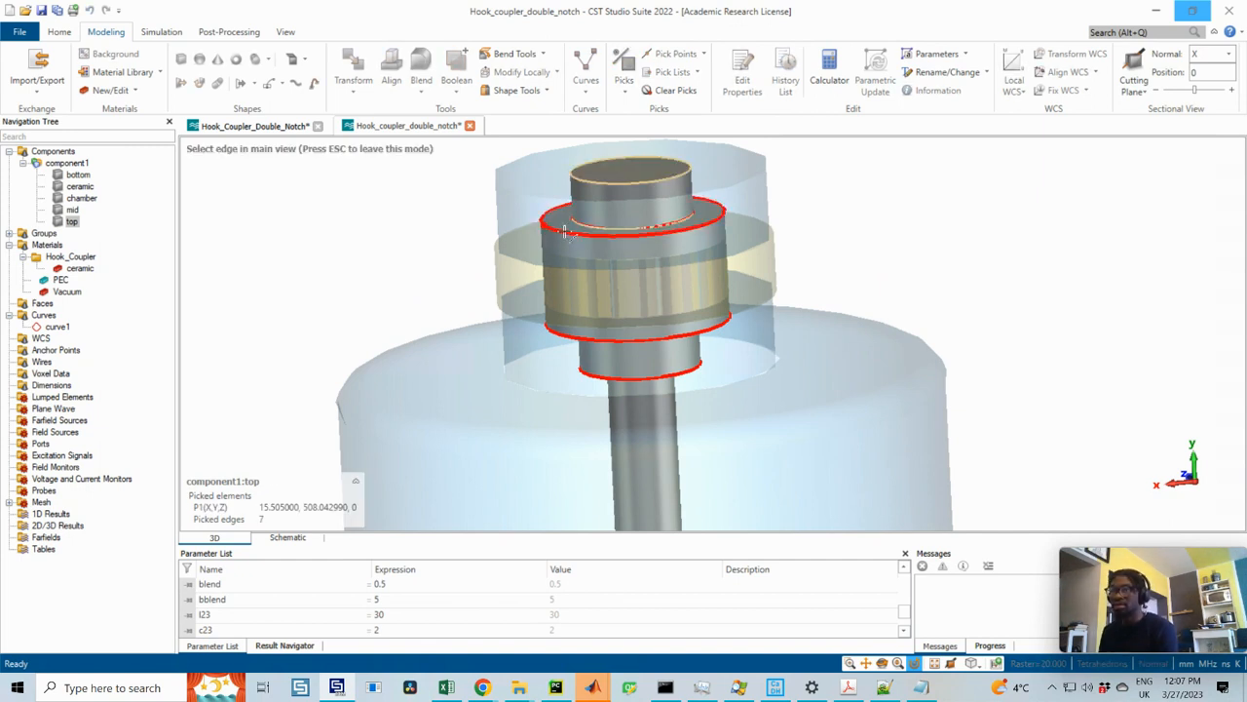
pyautogui.press('p')
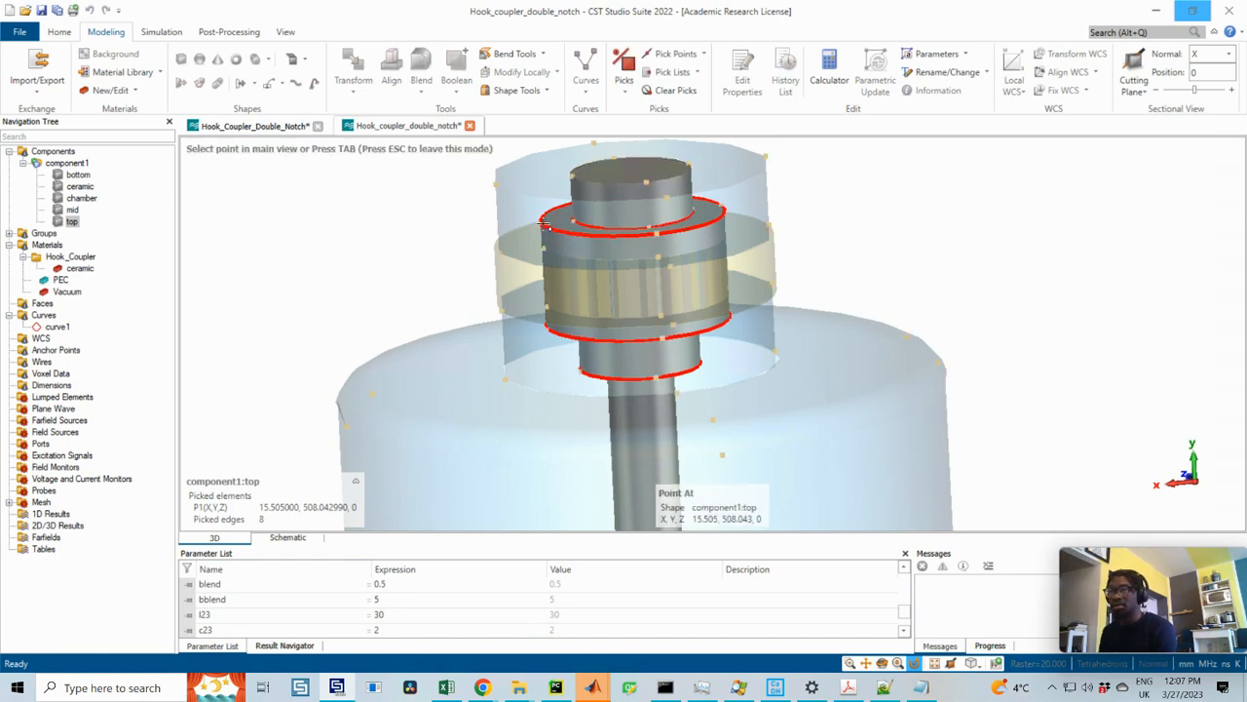
pyautogui.press('Escape')
# - Blend the eight picked edges of the top body with the radius blend, previewing before applying
pyautogui.scroll(-2, 660, 329)
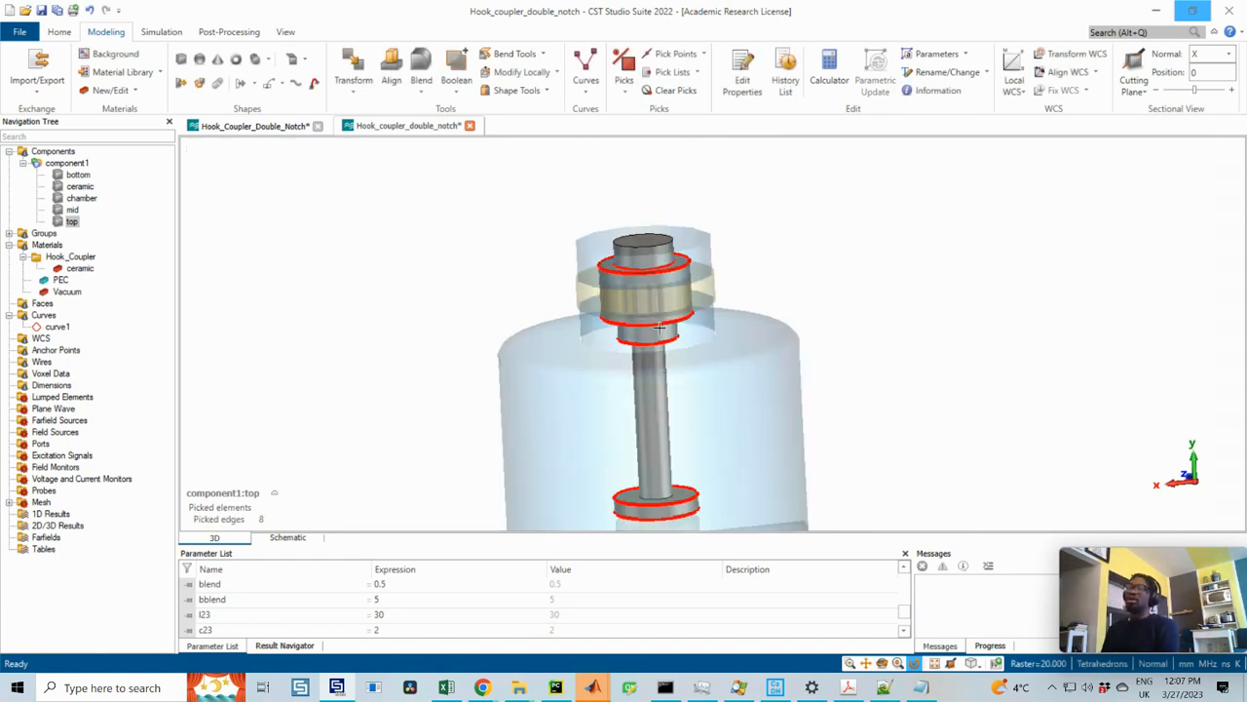
pyautogui.click(421, 66)
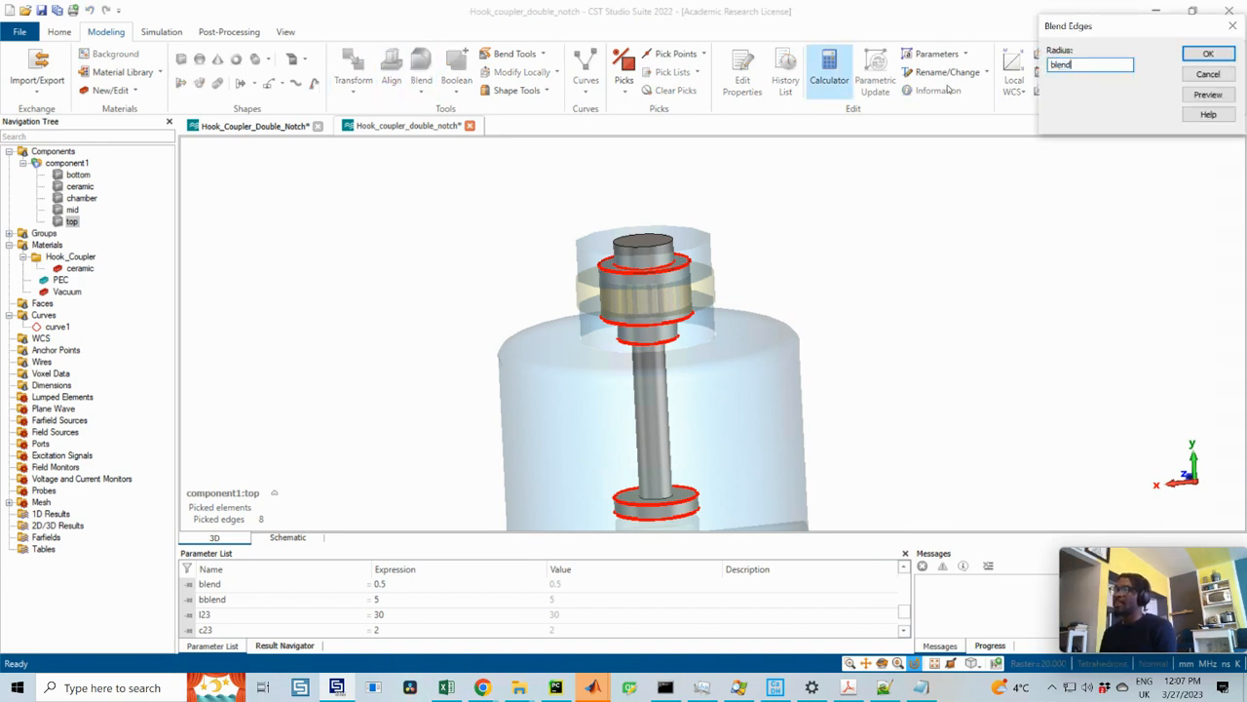
pyautogui.click(1206, 95)
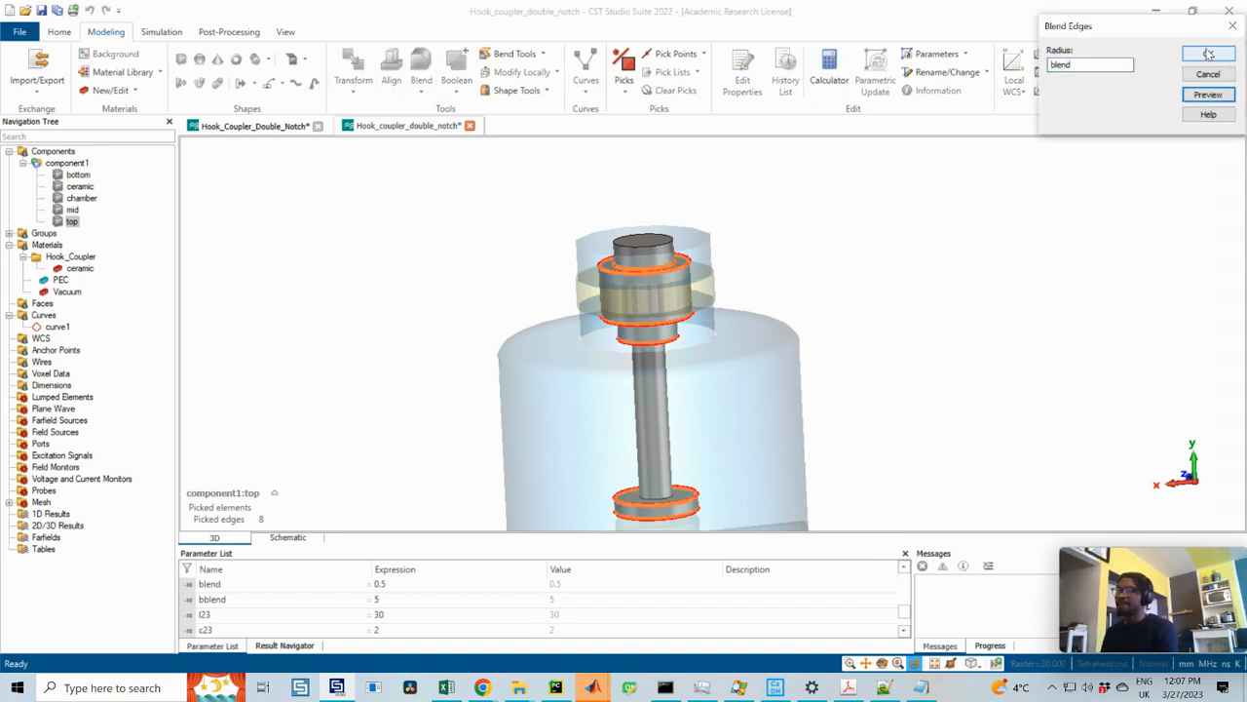
pyautogui.click(1208, 54)
# - Save the project and inspect the whole coupler with its chamber from several sides
pyautogui.scroll(-2, 654, 441)
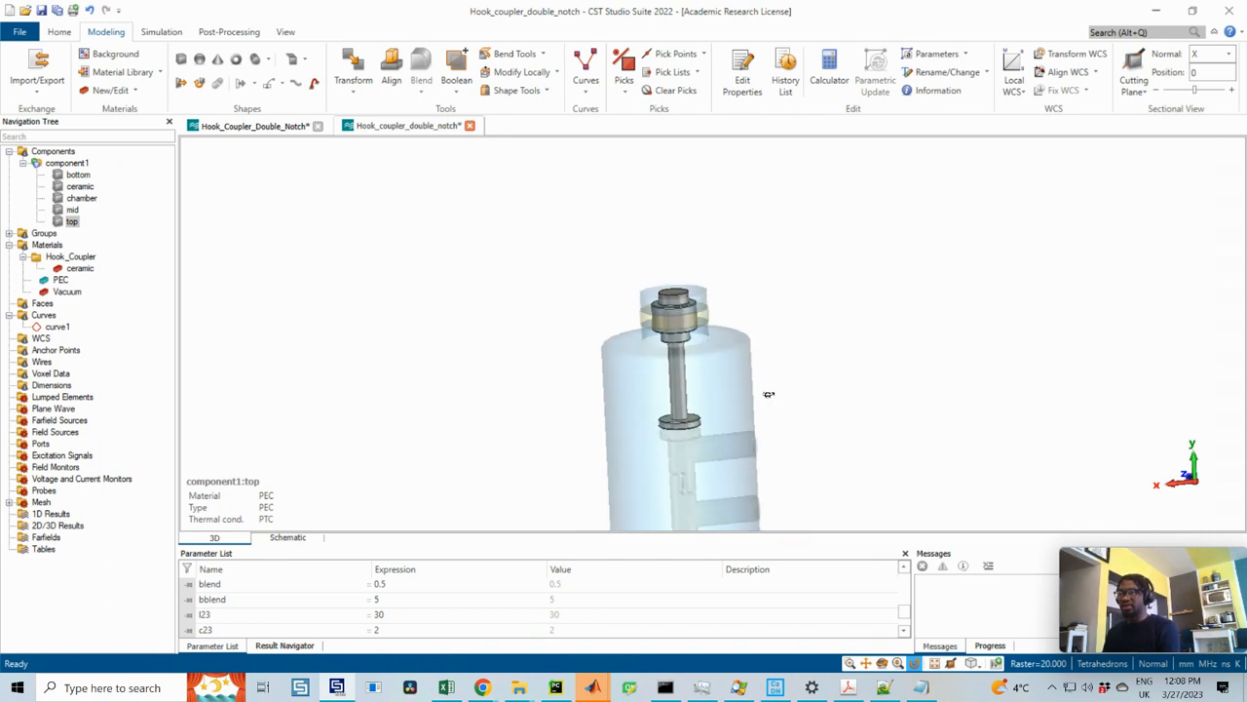
pyautogui.moveTo(769, 394); pyautogui.dragTo(557, 397)
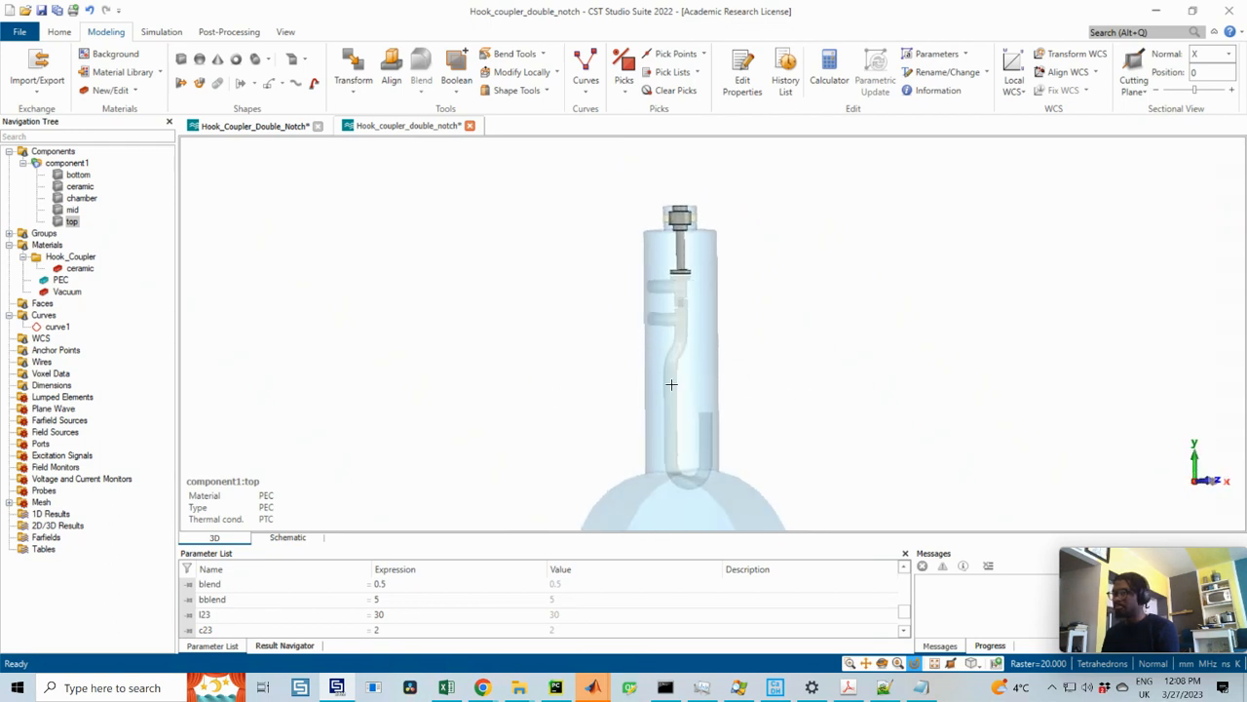
pyautogui.moveTo(672, 385); pyautogui.dragTo(726, 370)
pyautogui.scroll(-3, 735, 378)
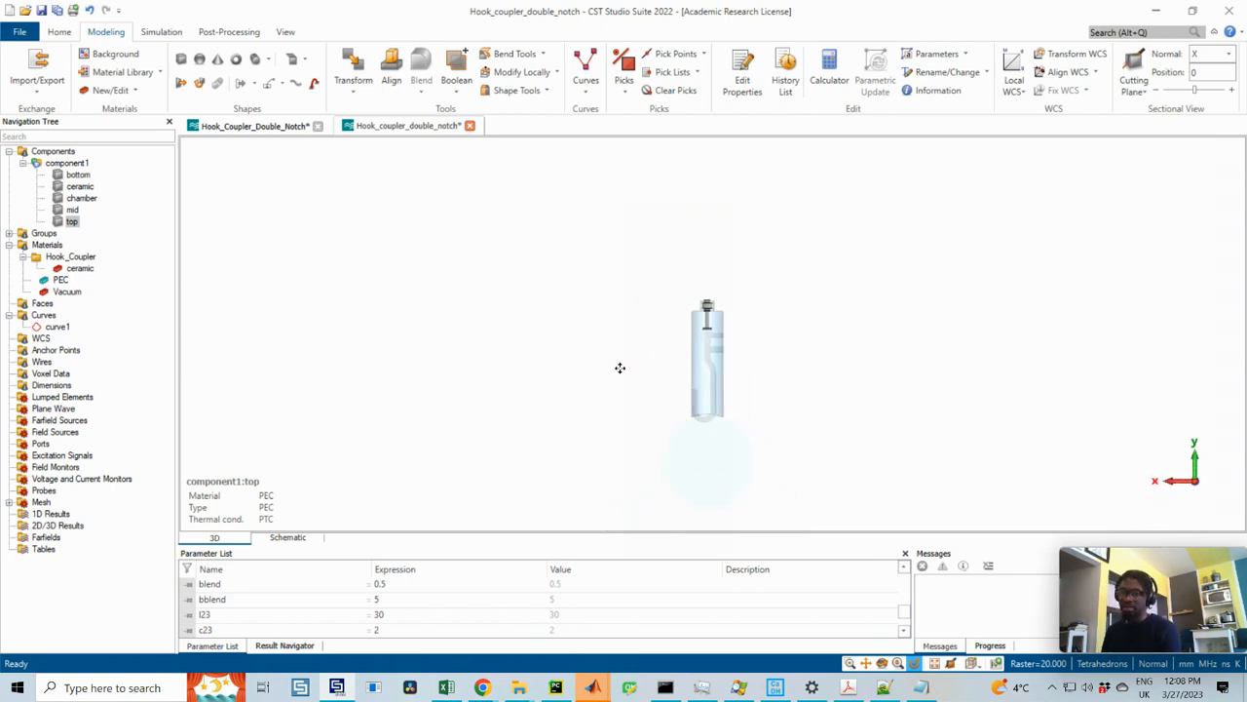
pyautogui.scroll(3, 620, 360)
pyautogui.keyDown('ctrl'); pyautogui.keyDown('shift'); pyautogui.moveTo(619, 367); pyautogui.dragTo(685, 333); pyautogui.keyUp('shift'); pyautogui.keyUp('ctrl')
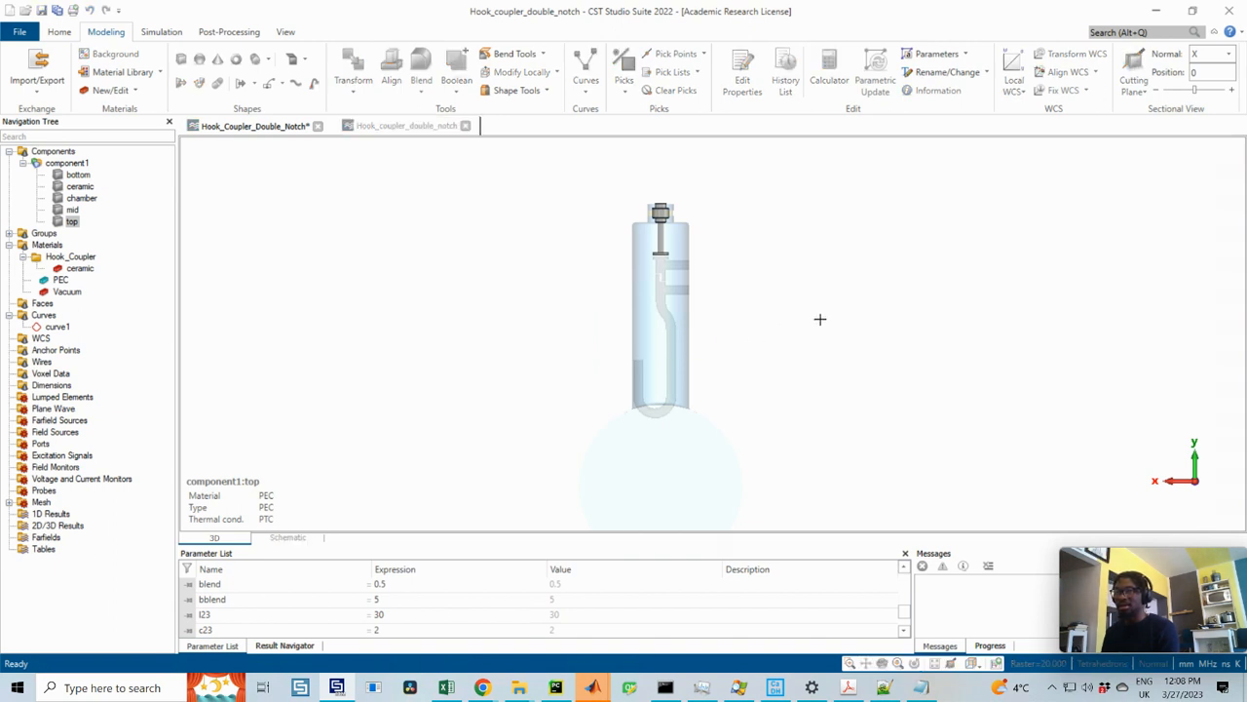
pyautogui.scroll(5, 655, 261)
pyautogui.scroll(-5, 679, 273)
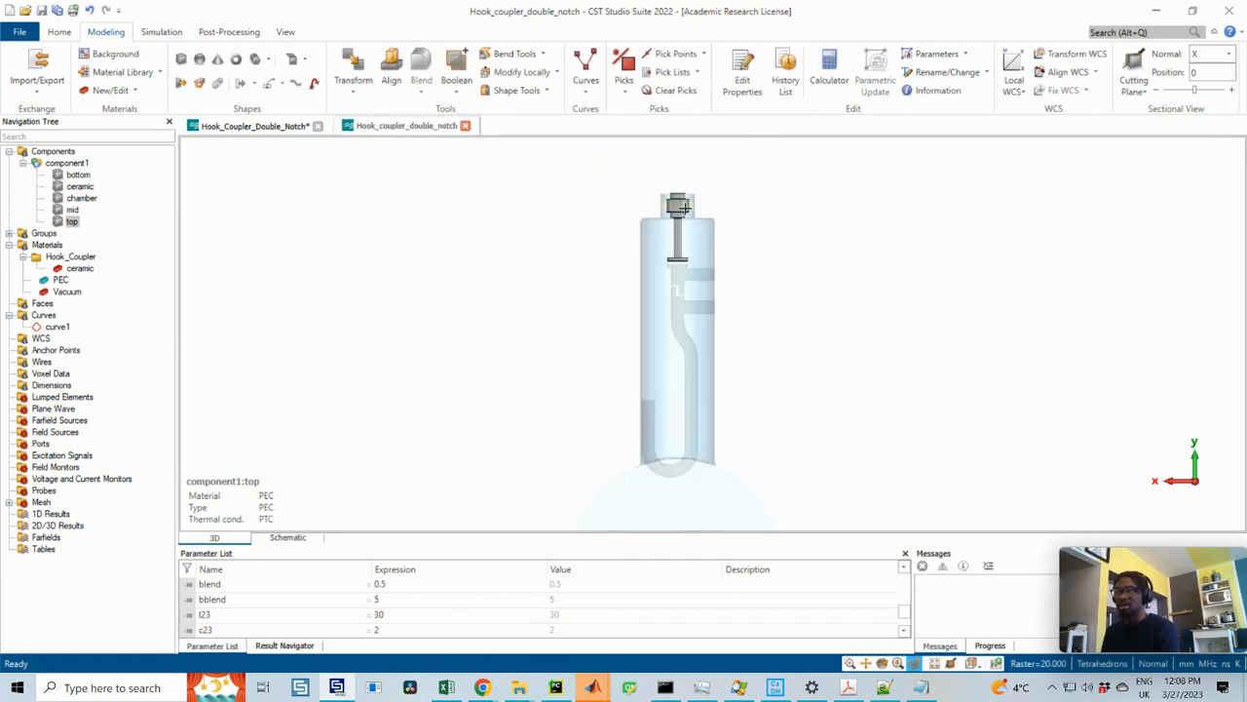
pyautogui.scroll(4, 679, 204)
pyautogui.scroll(-8, 727, 415)
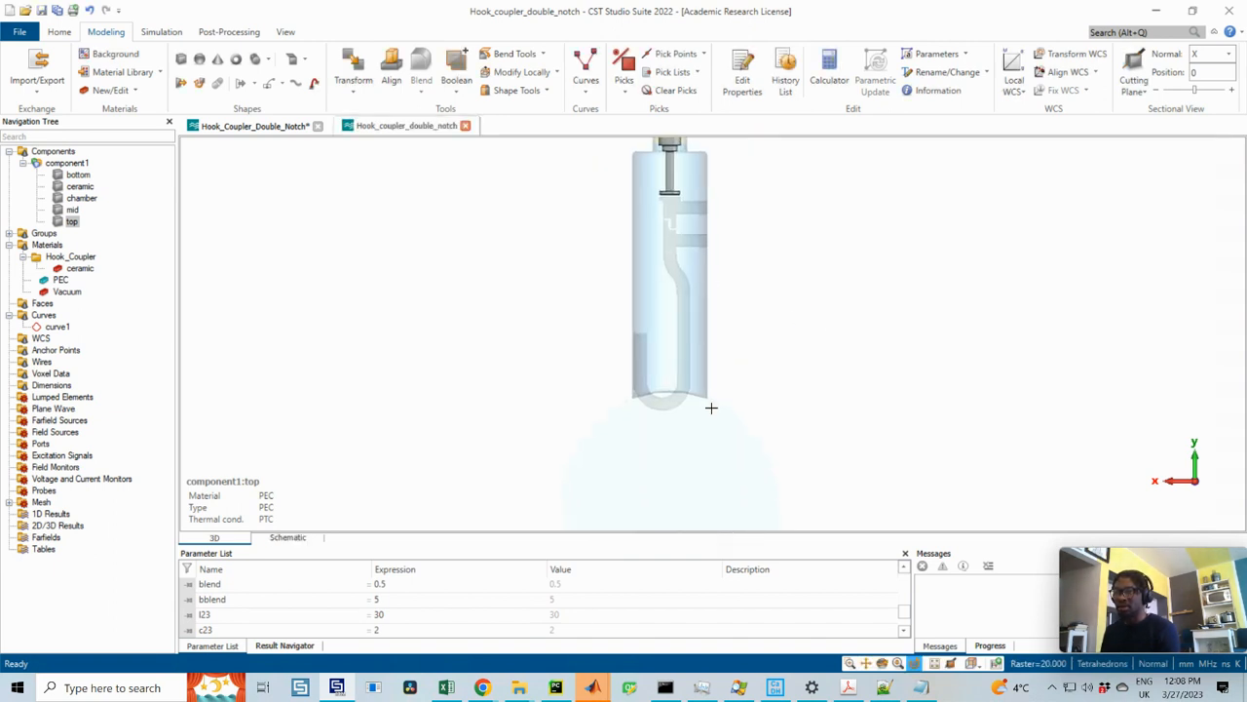
pyautogui.moveTo(580, 384); pyautogui.dragTo(273, 273)
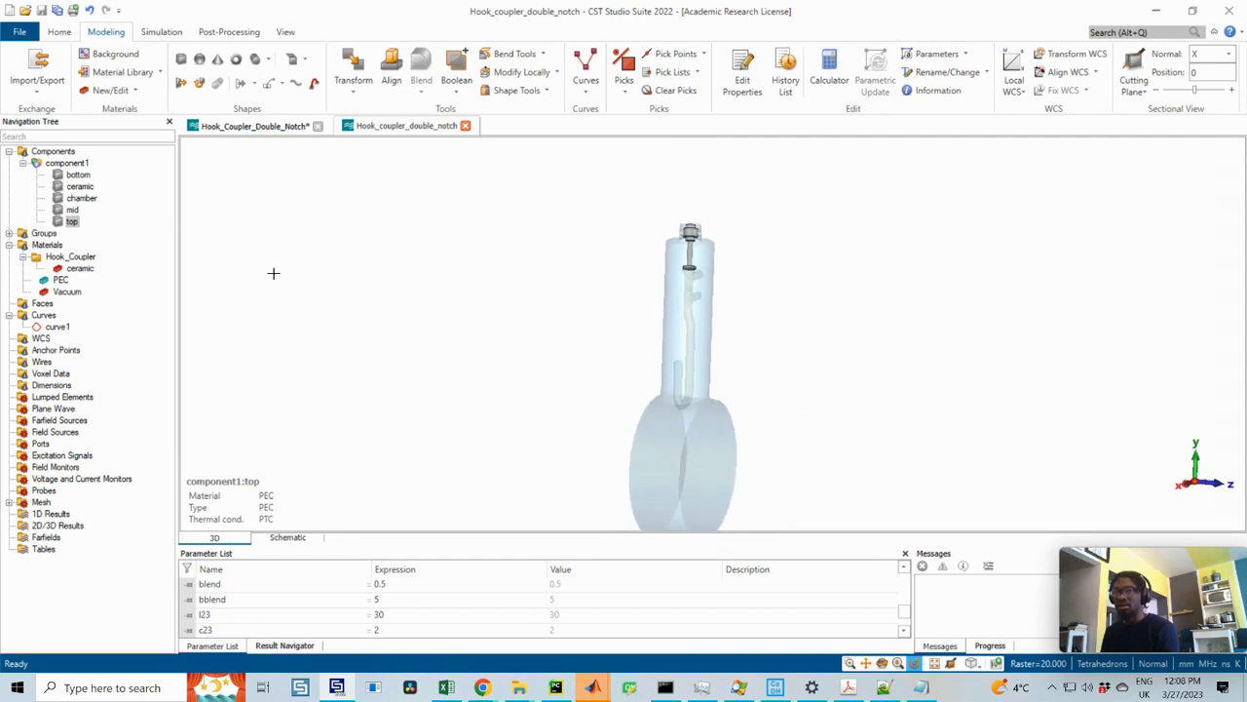
# - Select the bottom, ceramic, mid and top bodies together and inspect them inside the chamber, finishing with the back view
pyautogui.keyDown('ctrl'); pyautogui.click(72, 210); pyautogui.keyUp('ctrl')
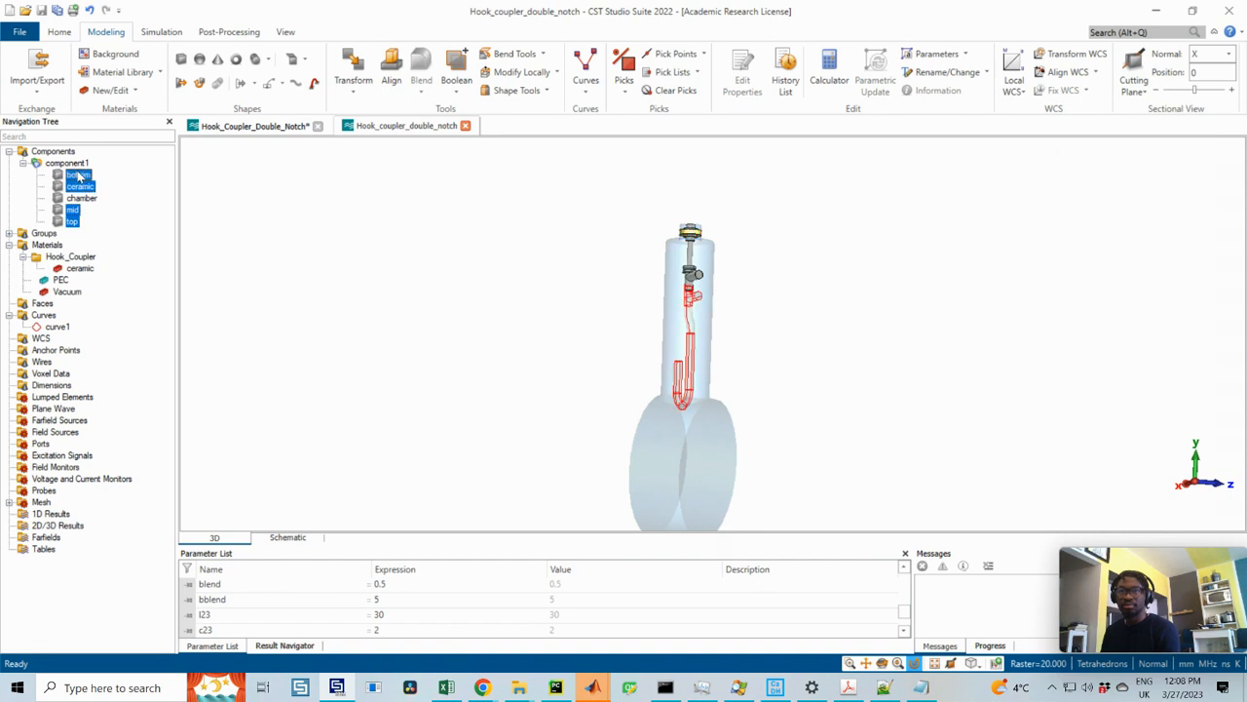
pyautogui.keyDown('ctrl'); pyautogui.moveTo(829, 287); pyautogui.dragTo(732, 303); pyautogui.keyUp('ctrl')
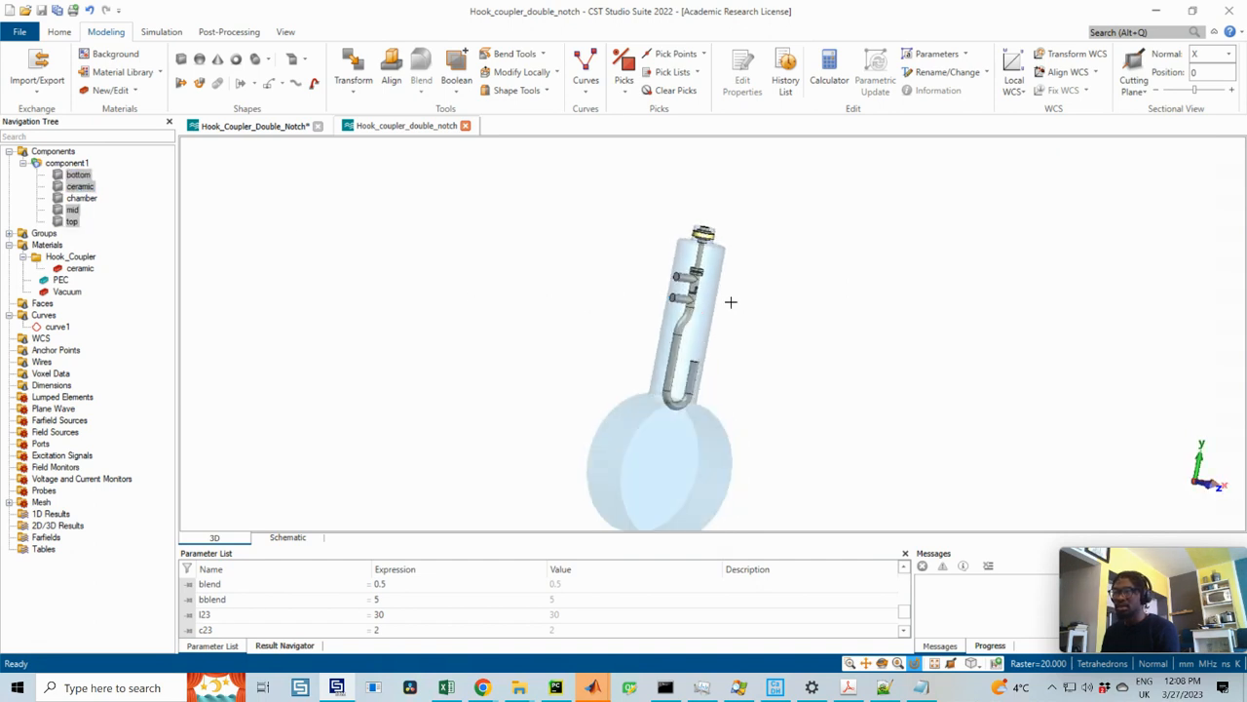
pyautogui.scroll(3, 690, 298)
pyautogui.keyDown('ctrl'); pyautogui.moveTo(531, 256); pyautogui.dragTo(1004, 326); pyautogui.keyUp('ctrl')
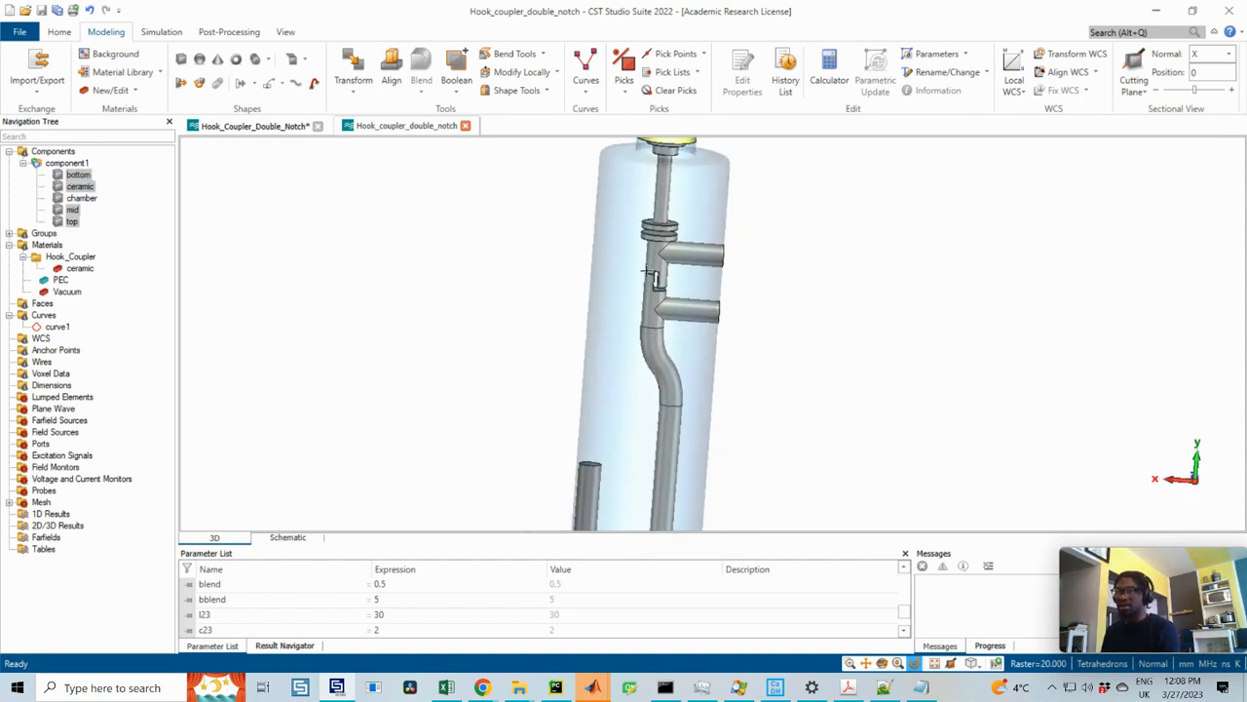
pyautogui.keyDown('ctrl'); pyautogui.moveTo(656, 279); pyautogui.dragTo(690, 234); pyautogui.keyUp('ctrl')
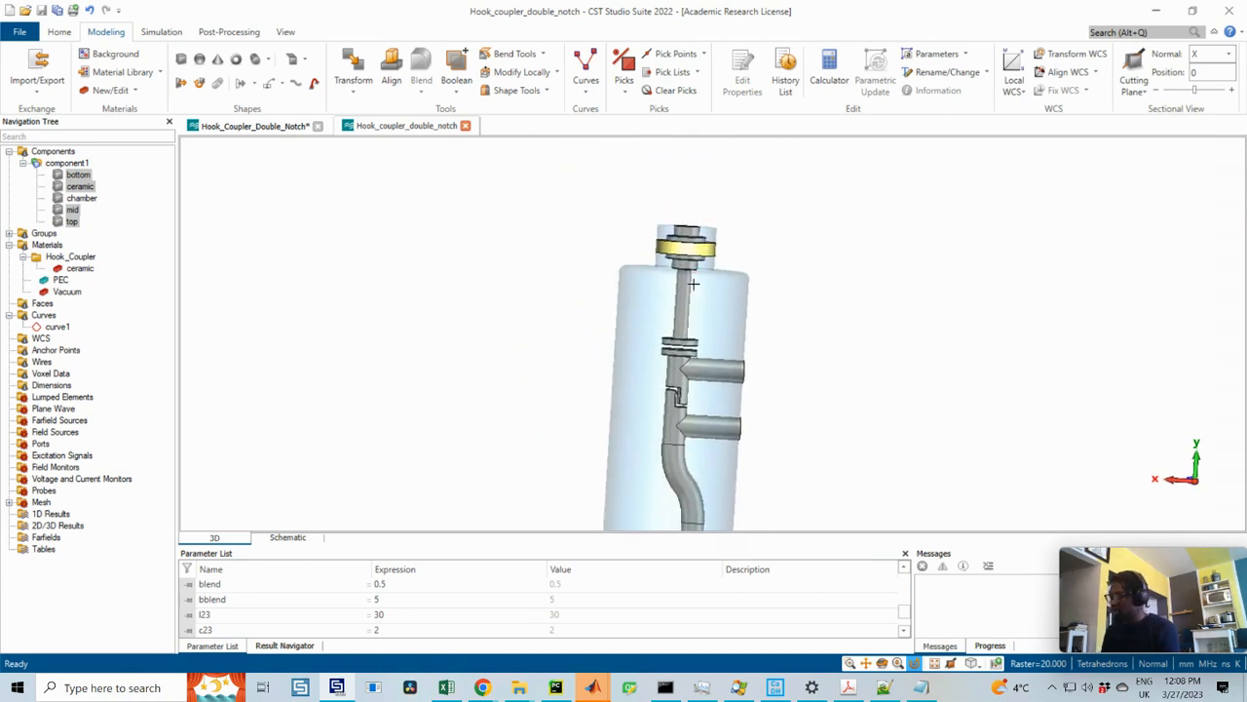
pyautogui.press('6')
pyautogui.press('3')
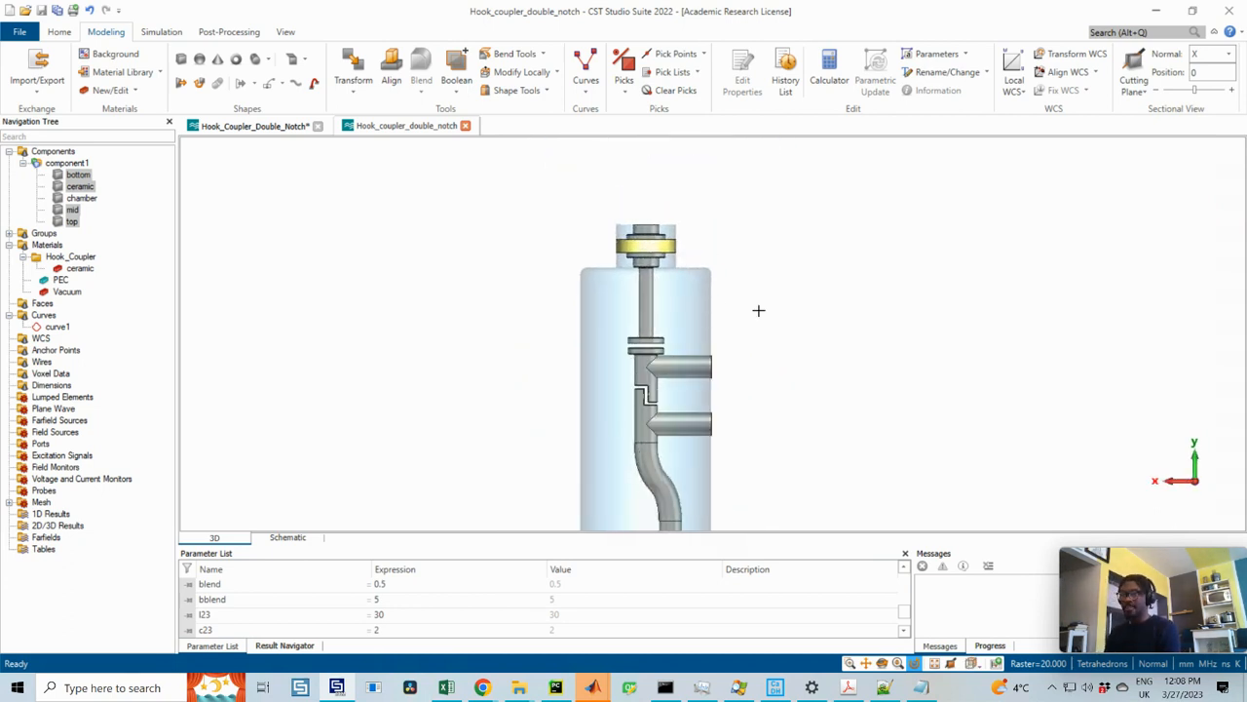